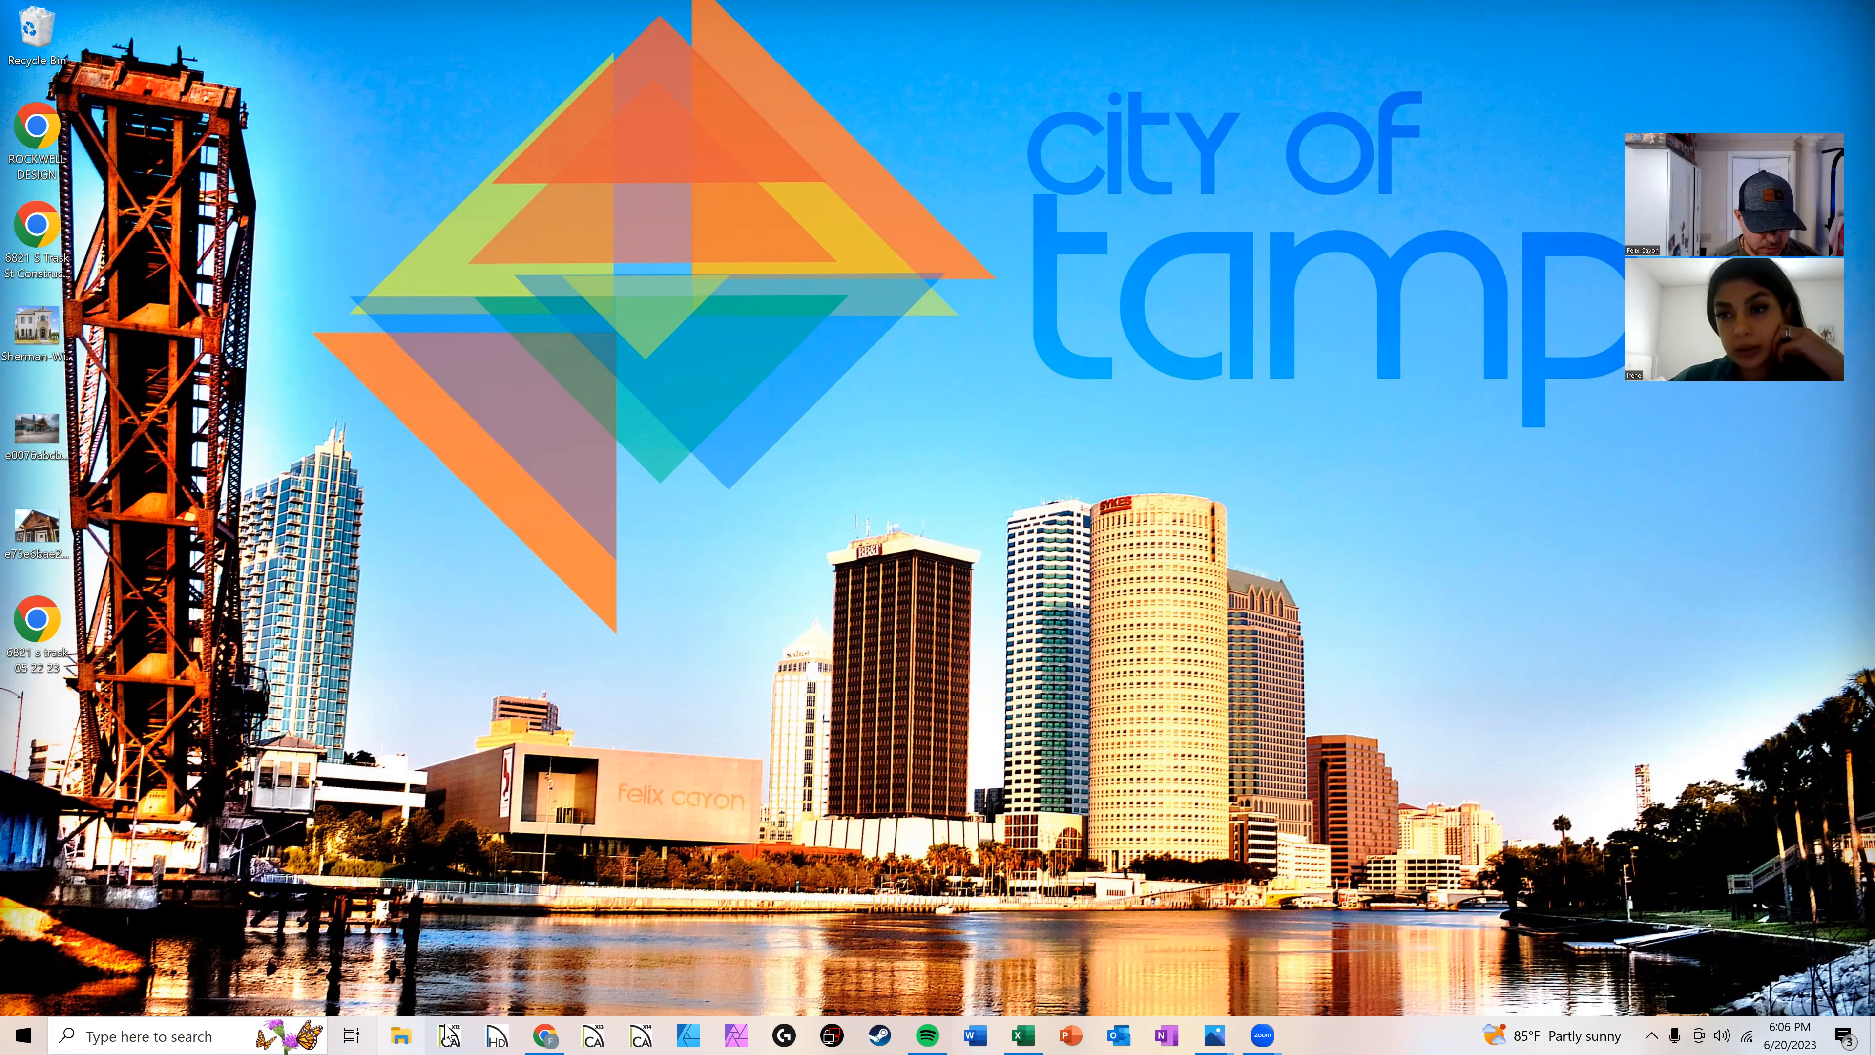
# Step: Open File Explorer and browse the quick access folders and recent files, then close it
pyautogui.click(402, 1034)
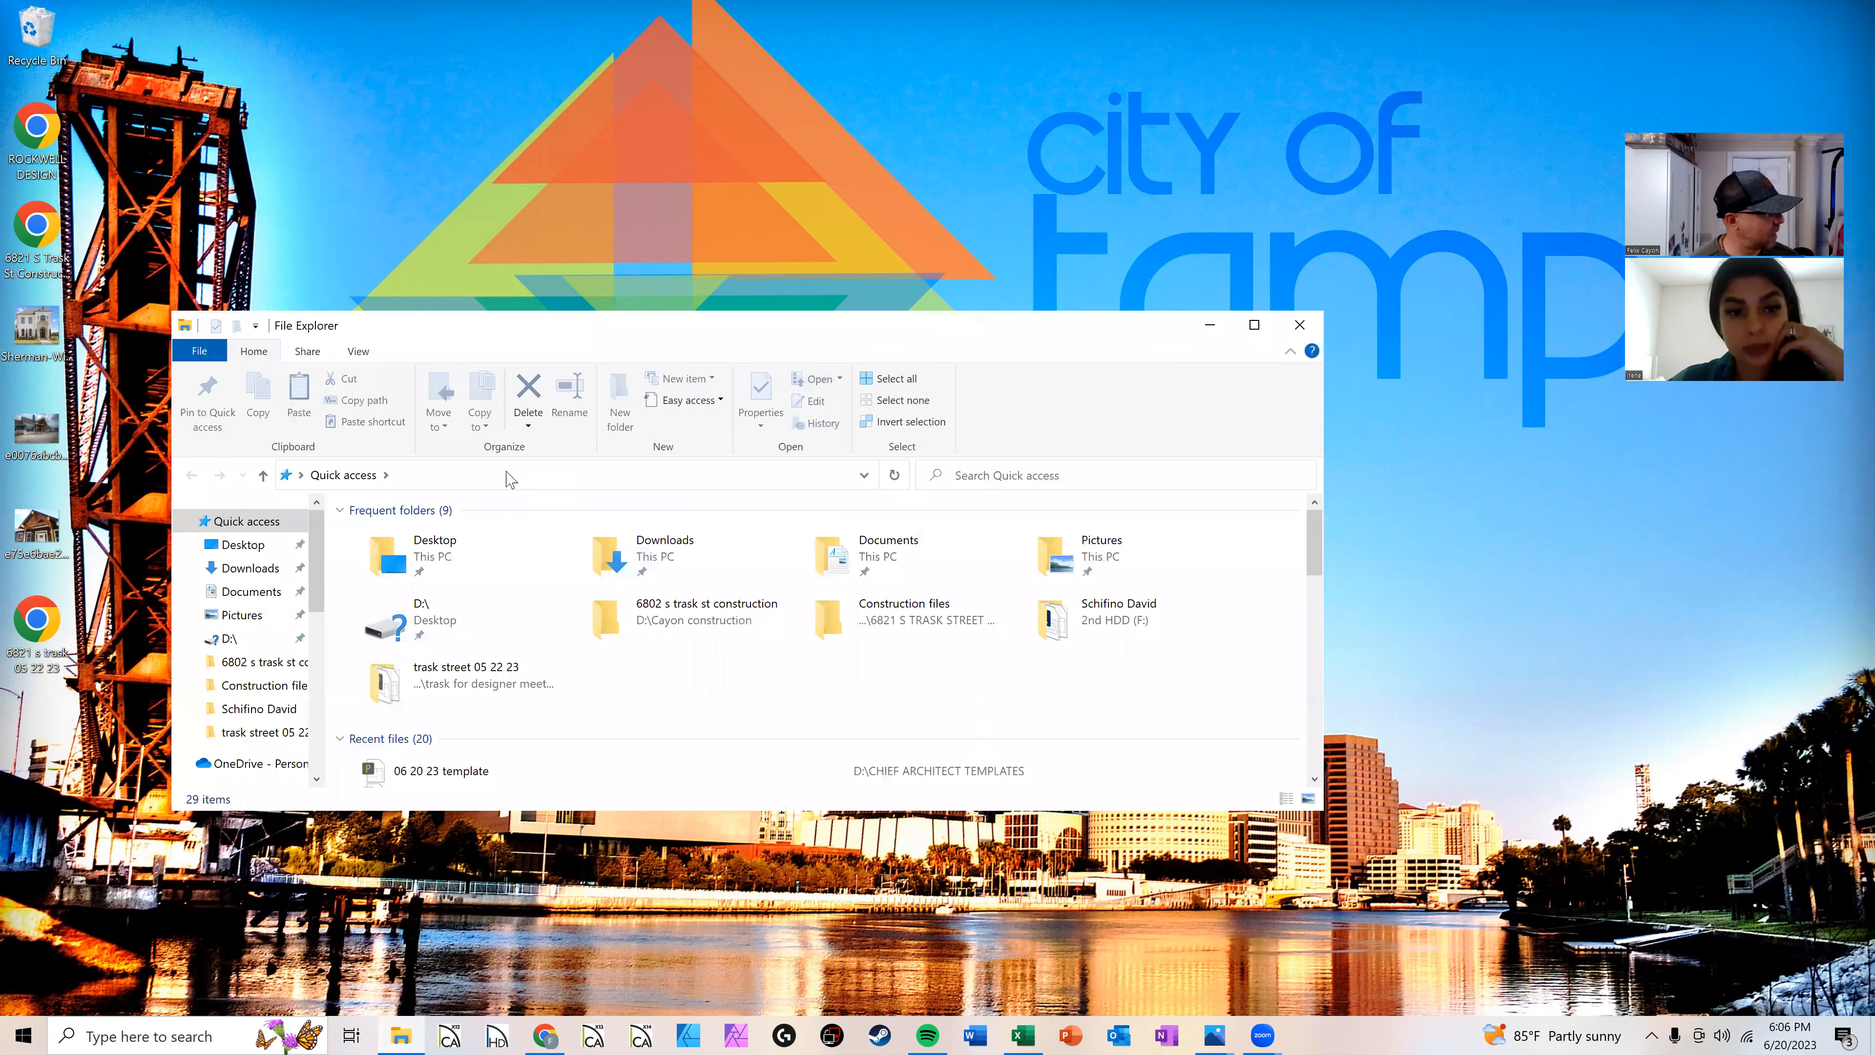
pyautogui.scroll(-1, 286, 634)
pyautogui.scroll(-4, 287, 633)
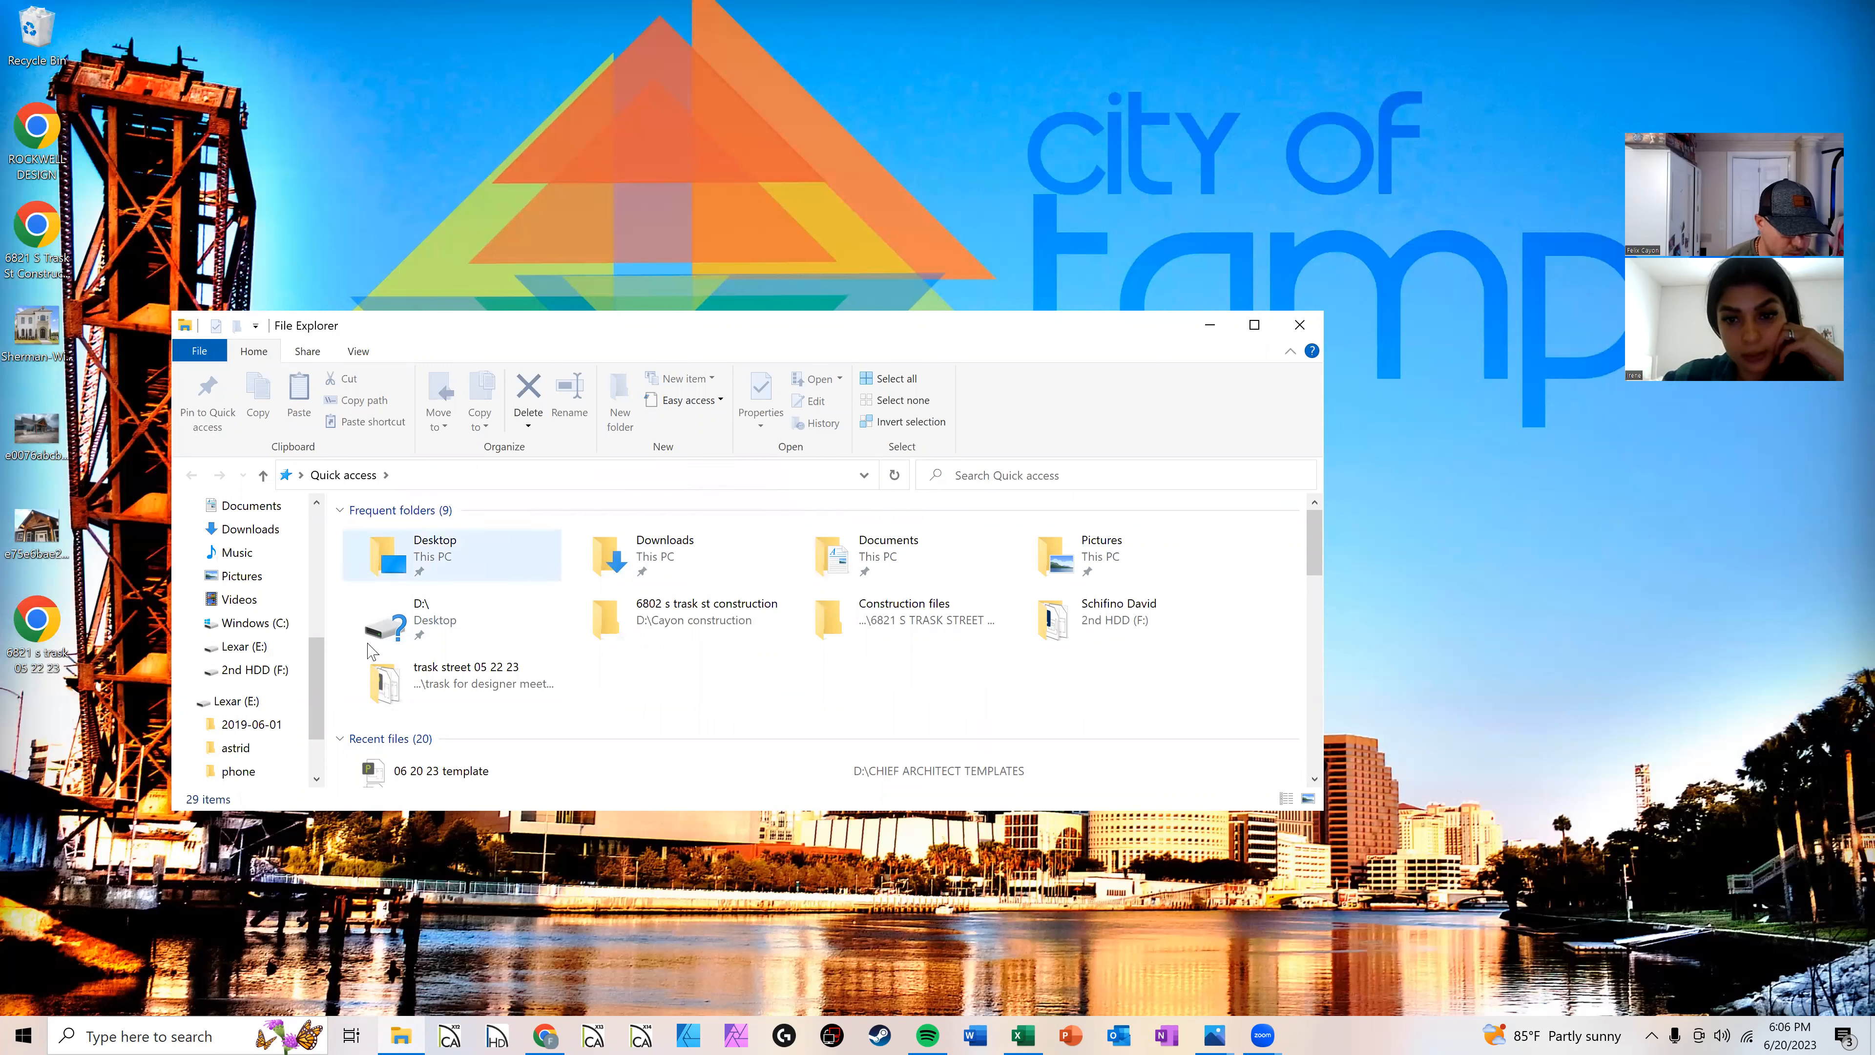
pyautogui.scroll(-5, 361, 620)
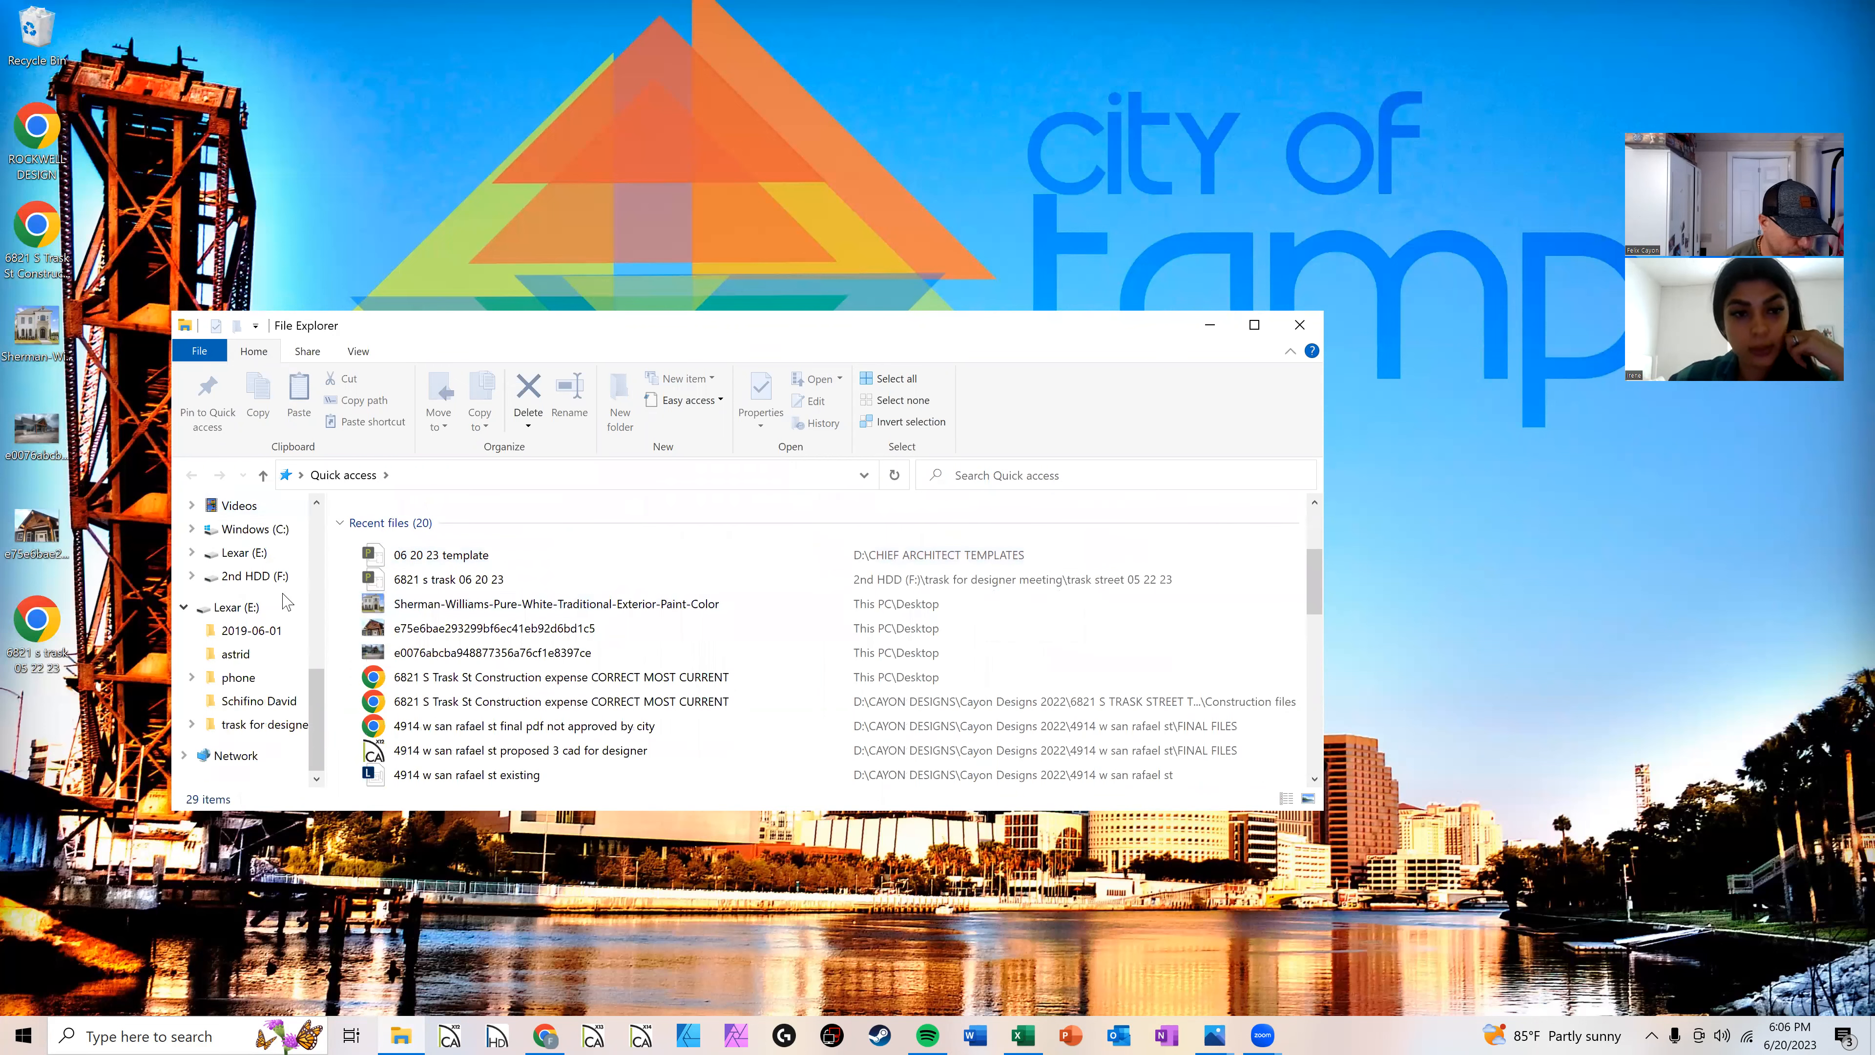
pyautogui.scroll(1, 271, 607)
pyautogui.scroll(4, 272, 607)
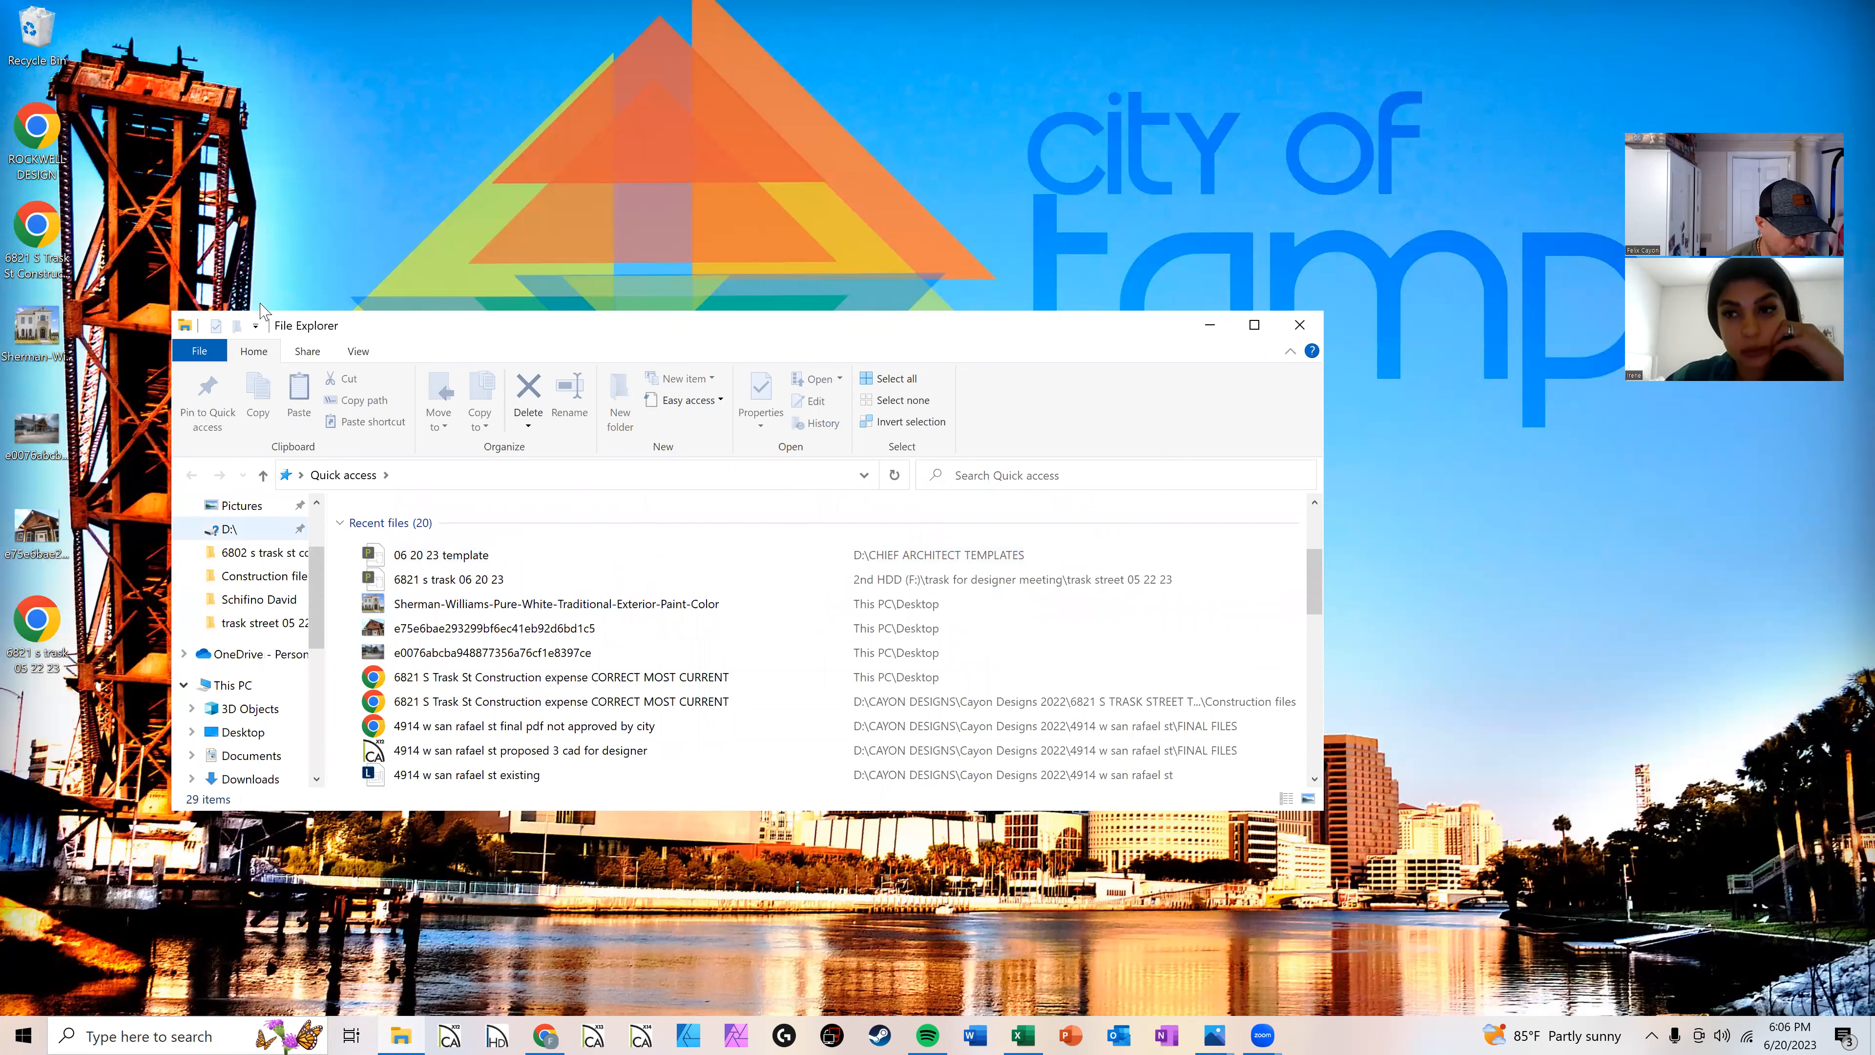
pyautogui.scroll(1, 255, 593)
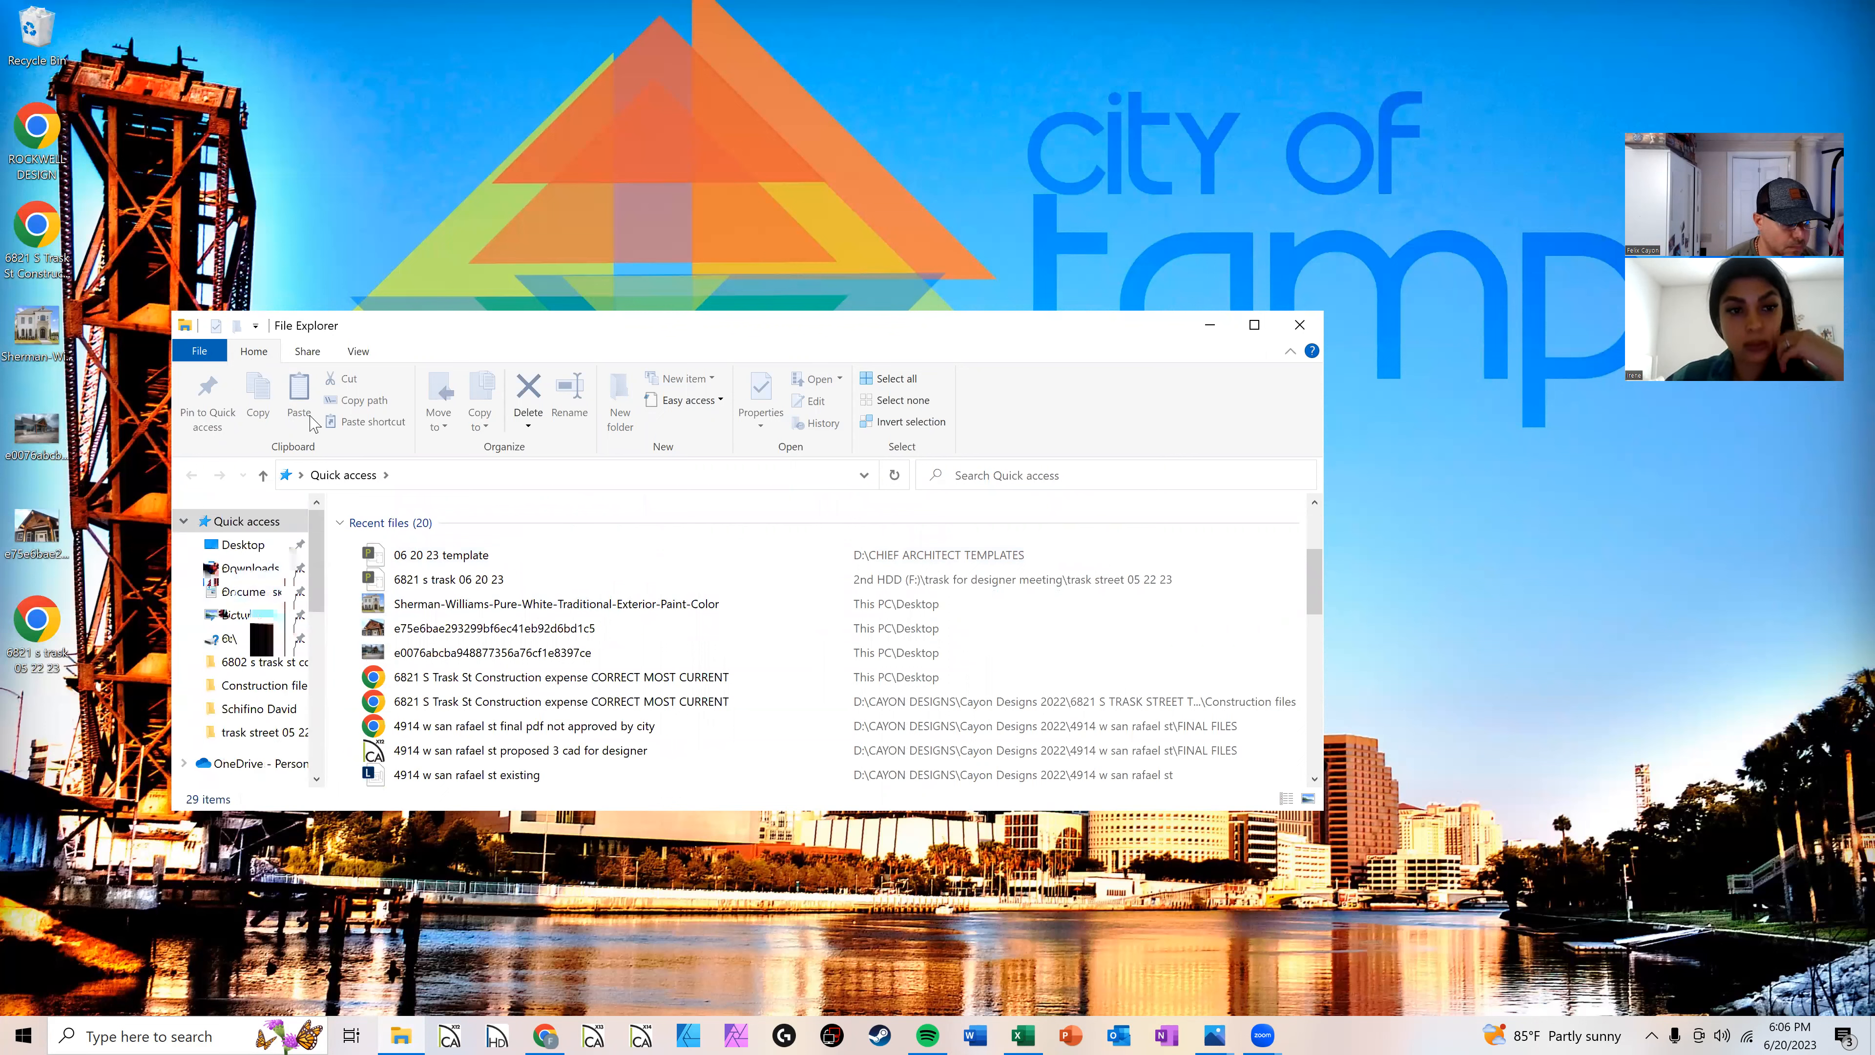
pyautogui.click(1299, 324)
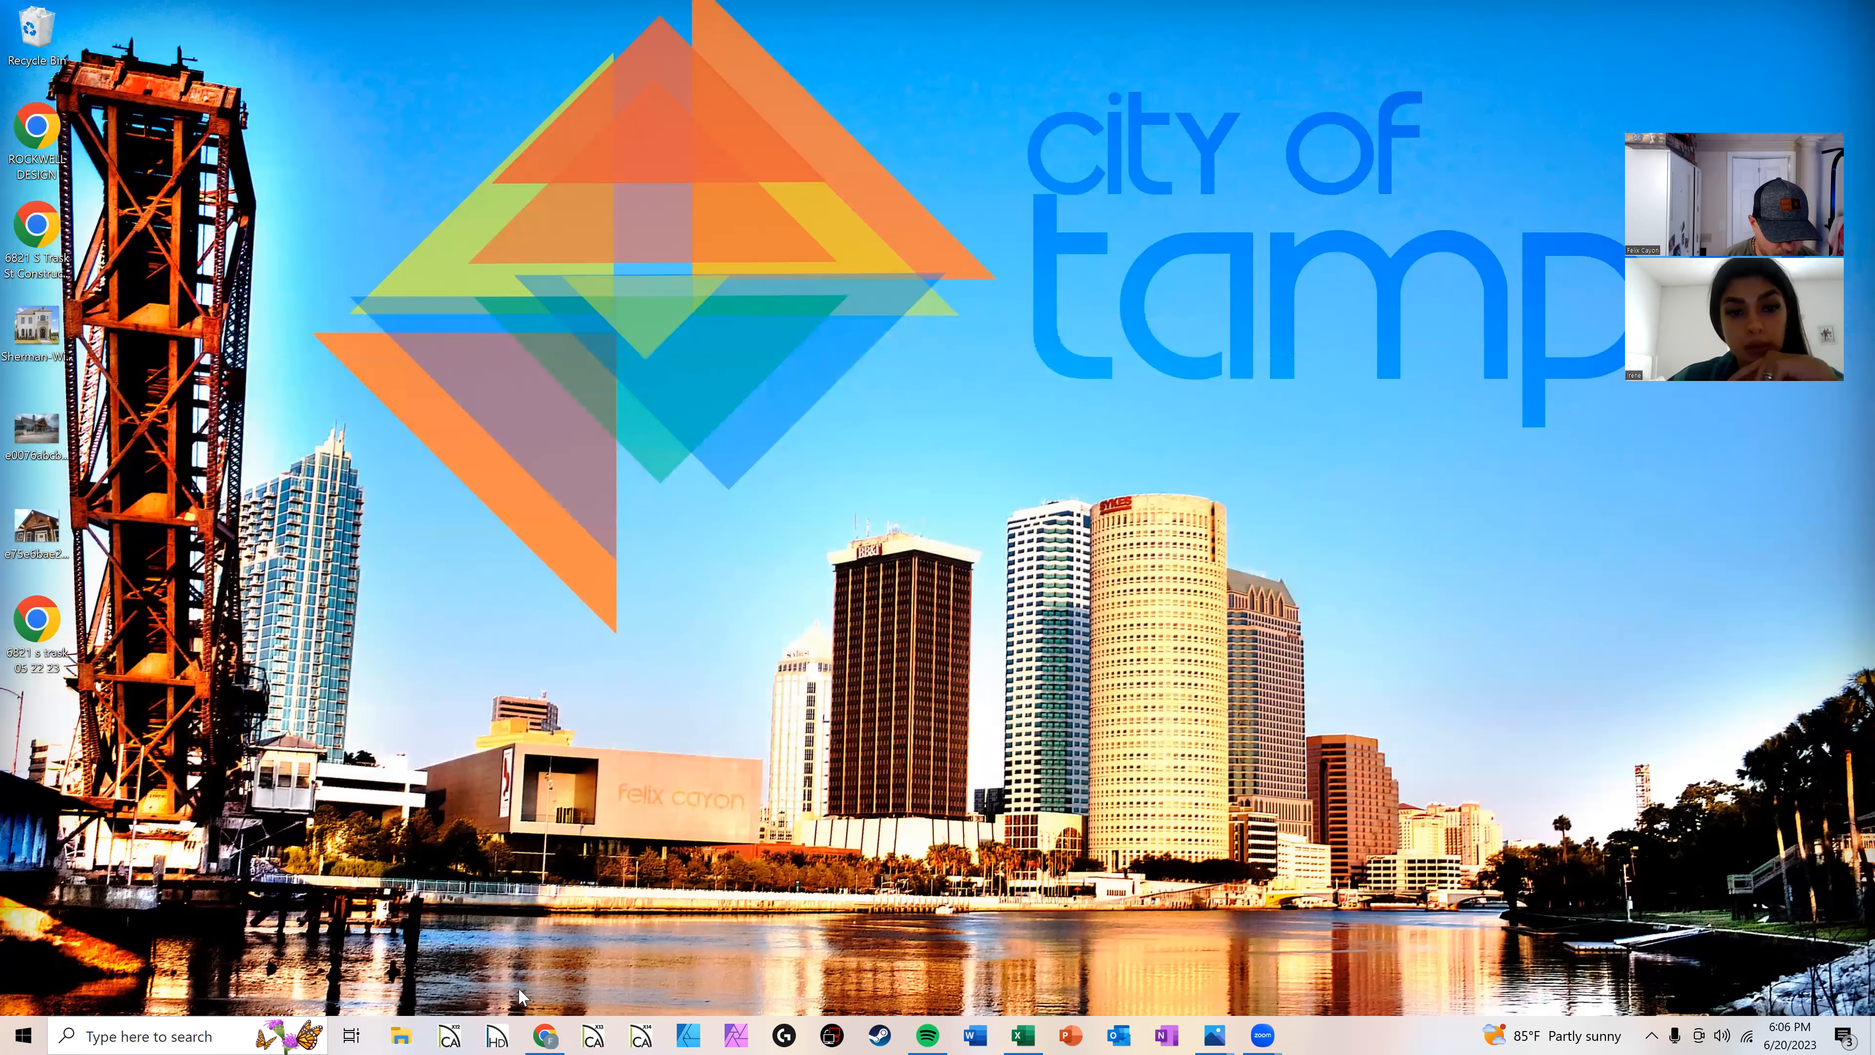
# Step: Switch to Chief Architect and start a new plan from the dashboard
pyautogui.click(554, 1034)
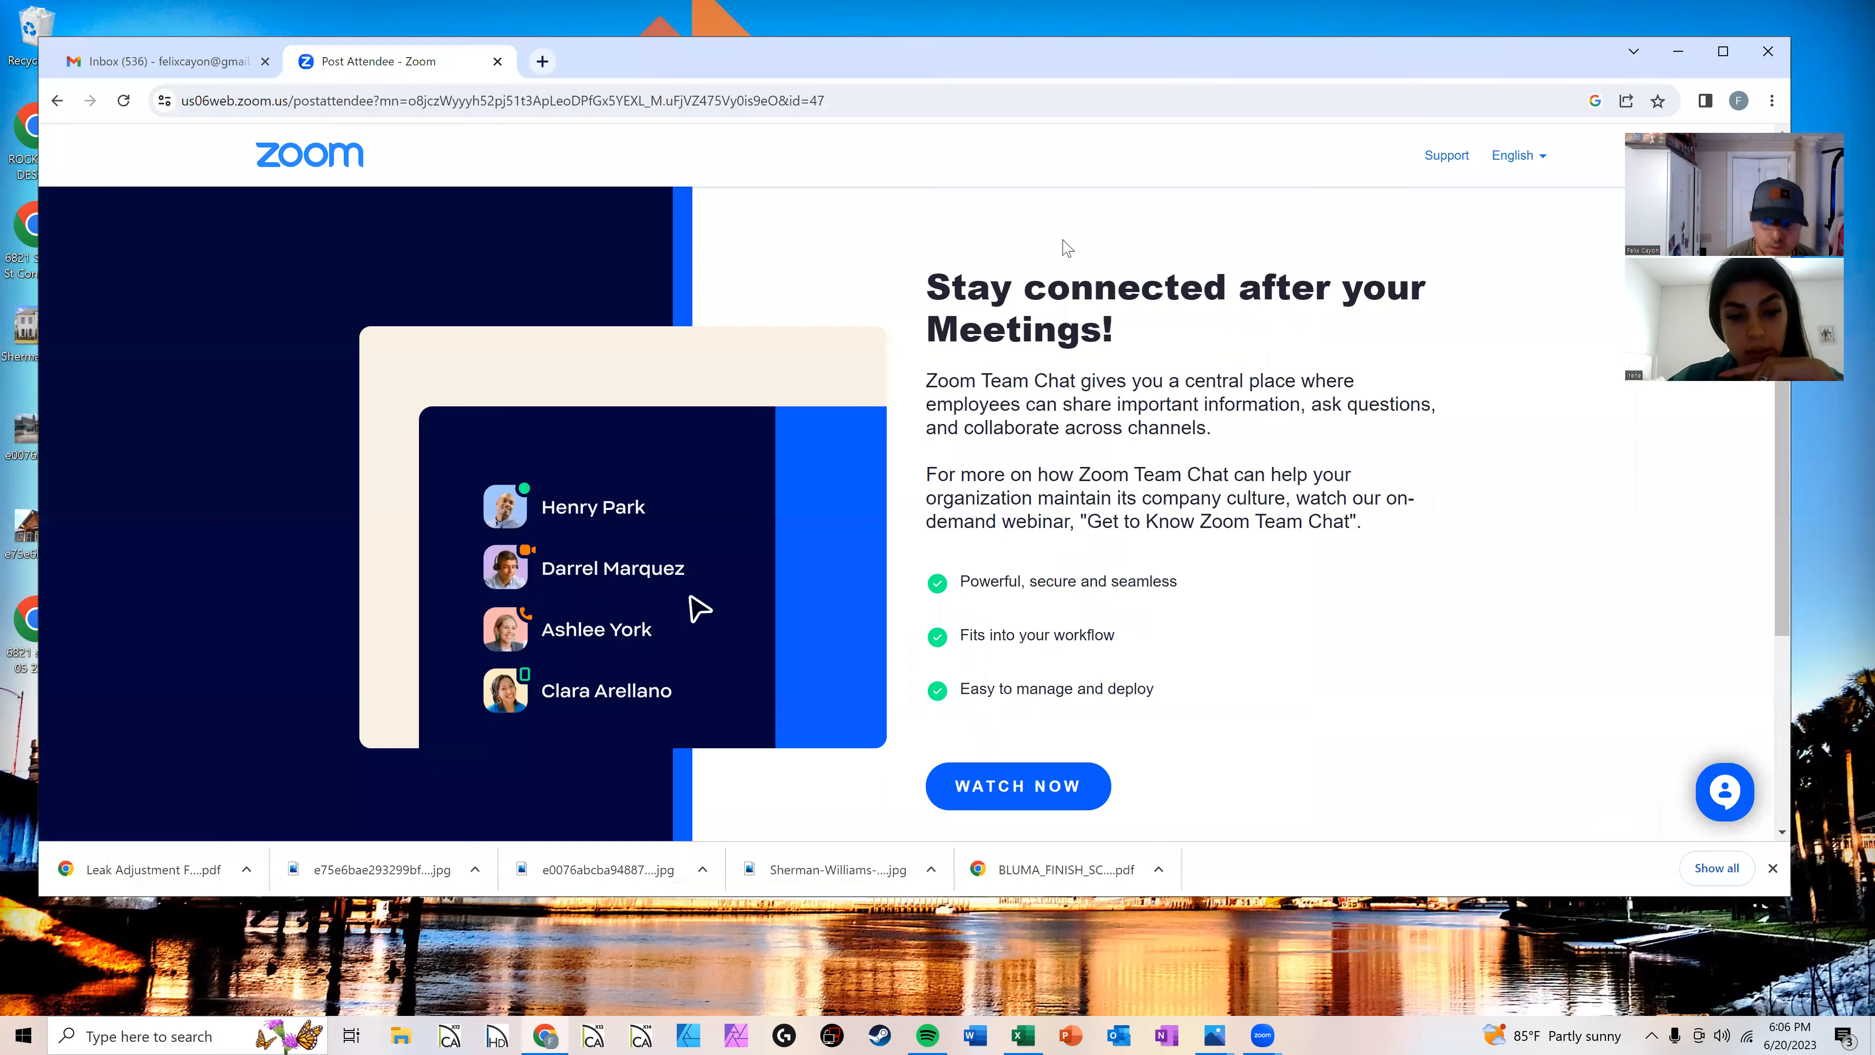
pyautogui.click(1678, 50)
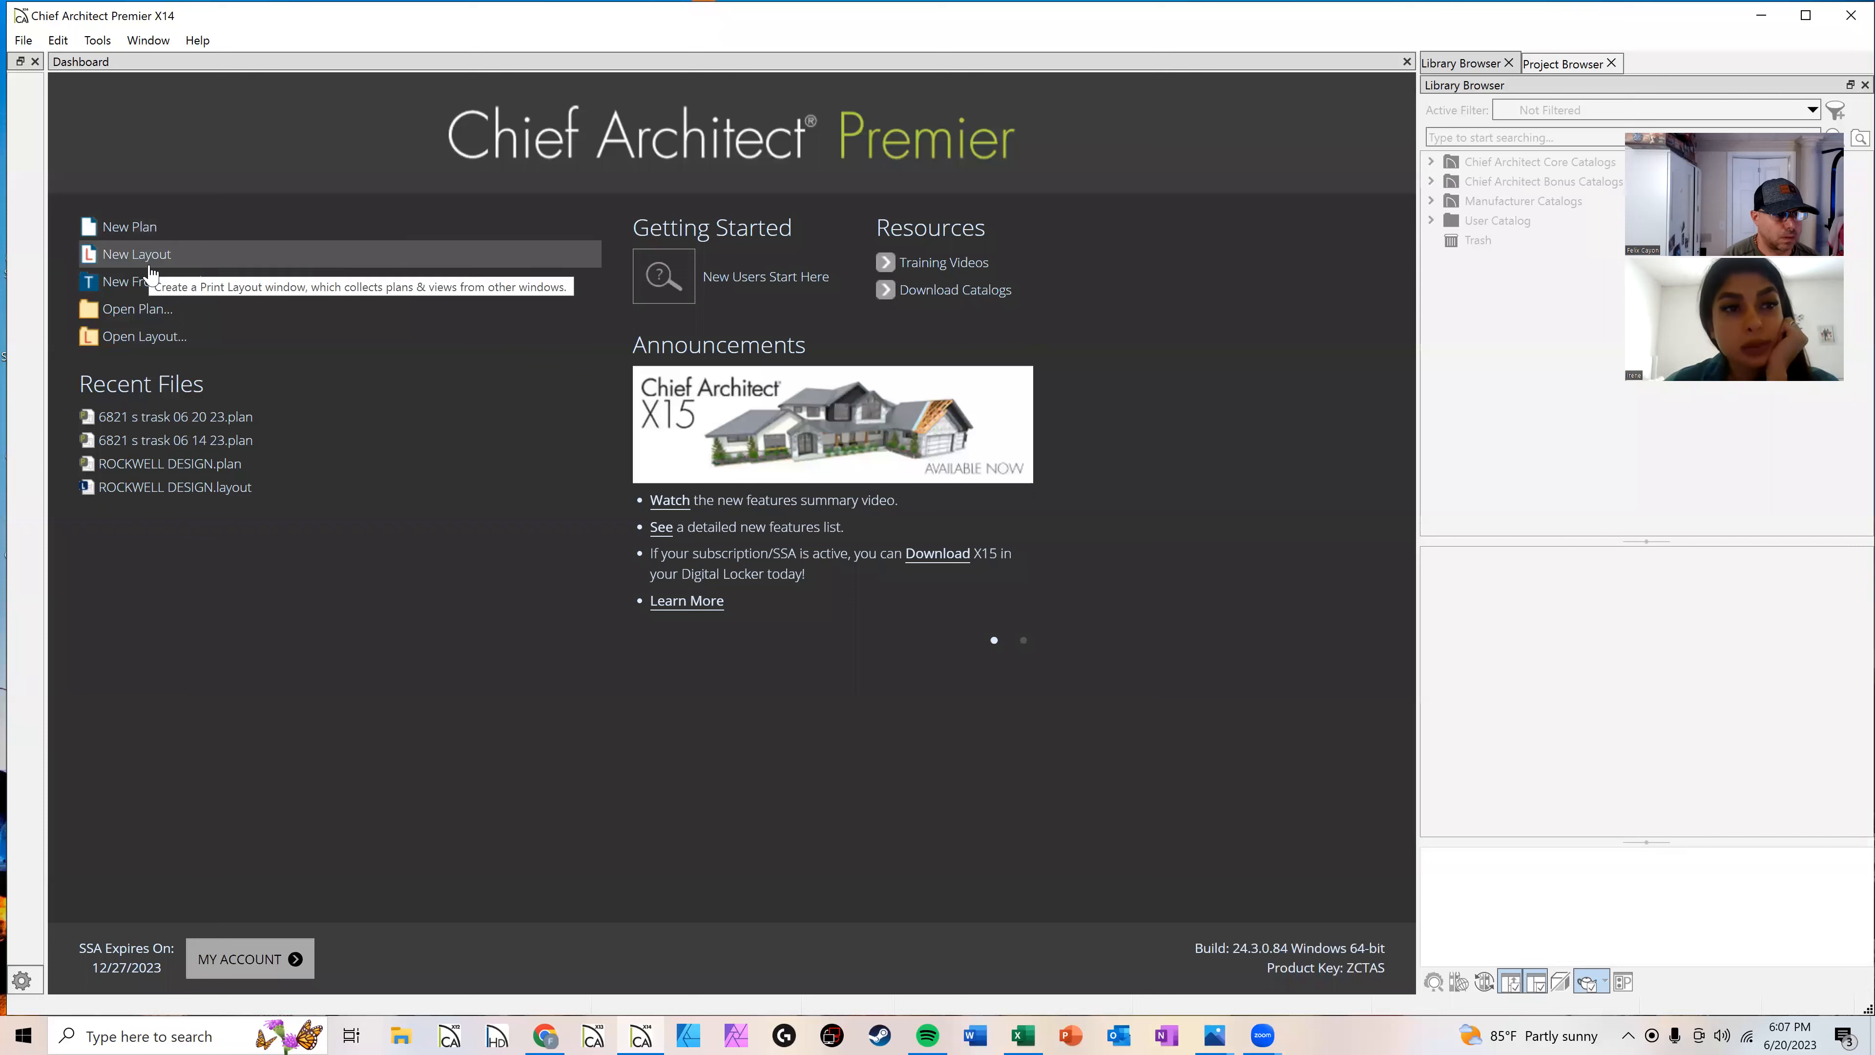
pyautogui.click(140, 235)
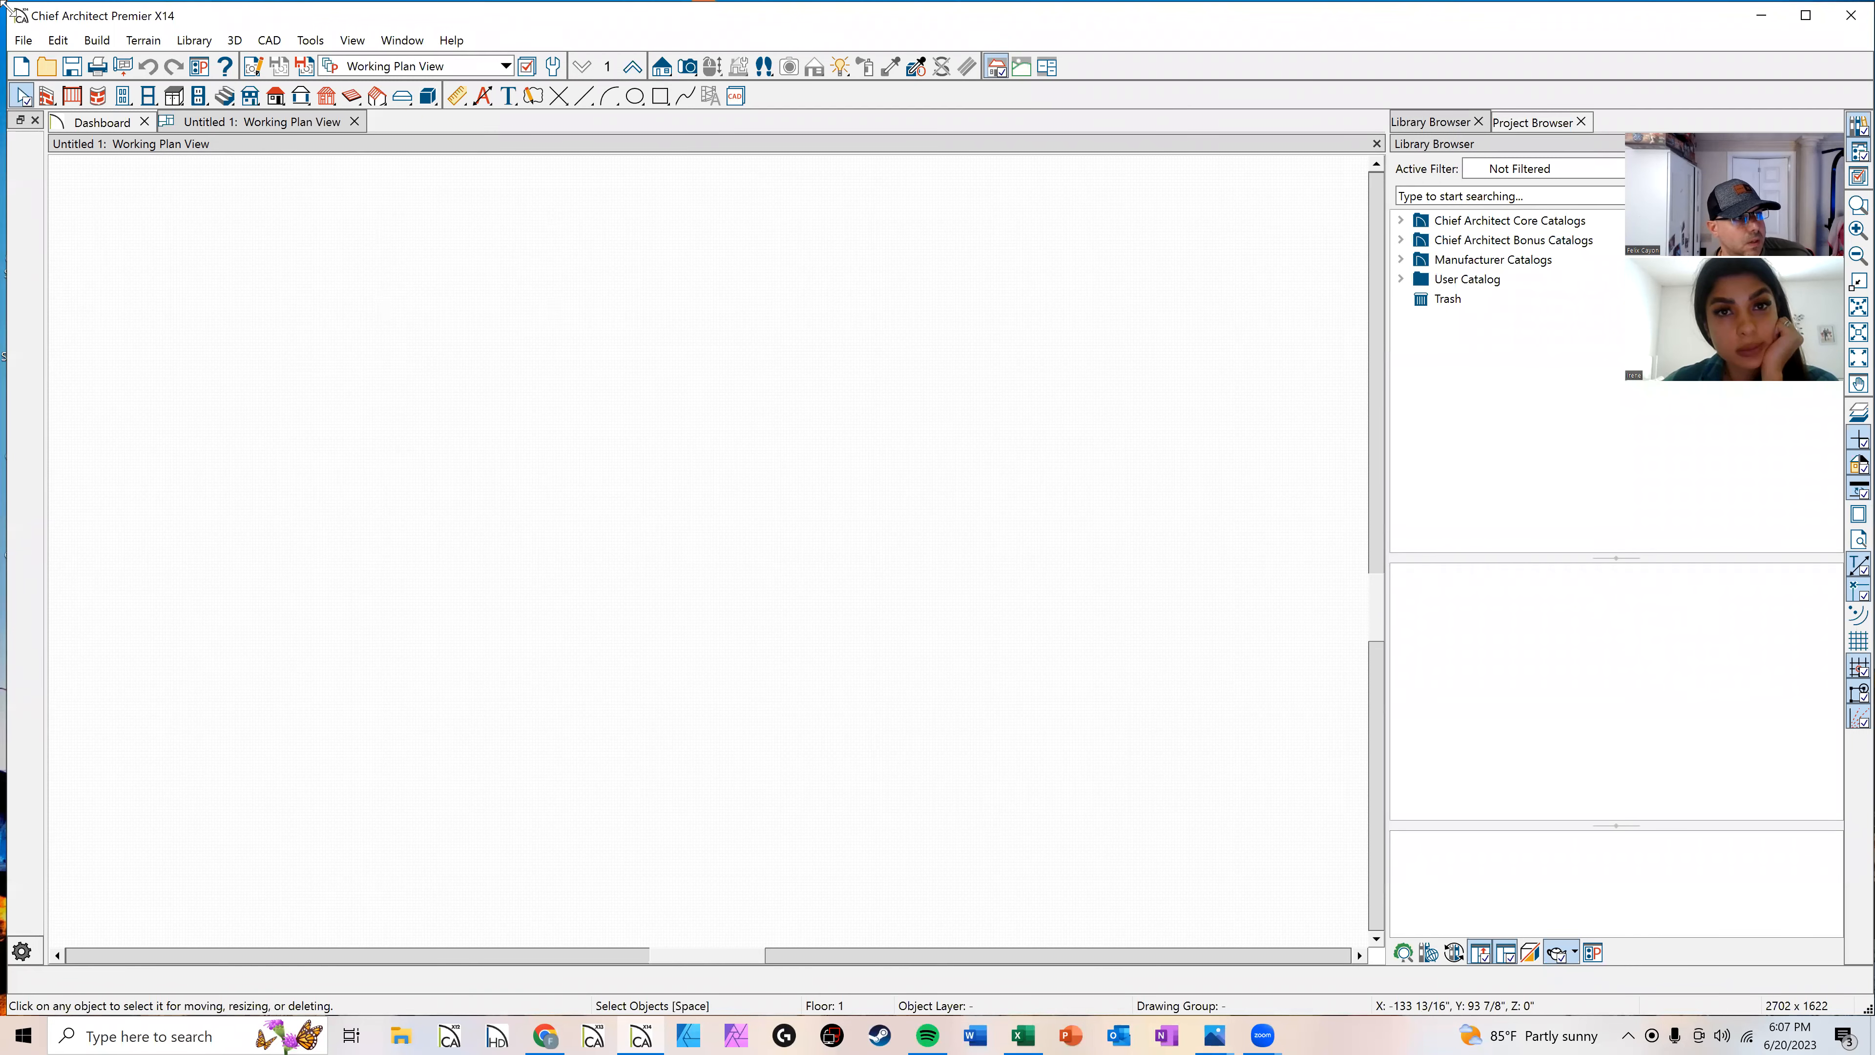
# Step: Save the new plan to the Desktop under the name 06 20 23 TEMPLATE
pyautogui.click(23, 40)
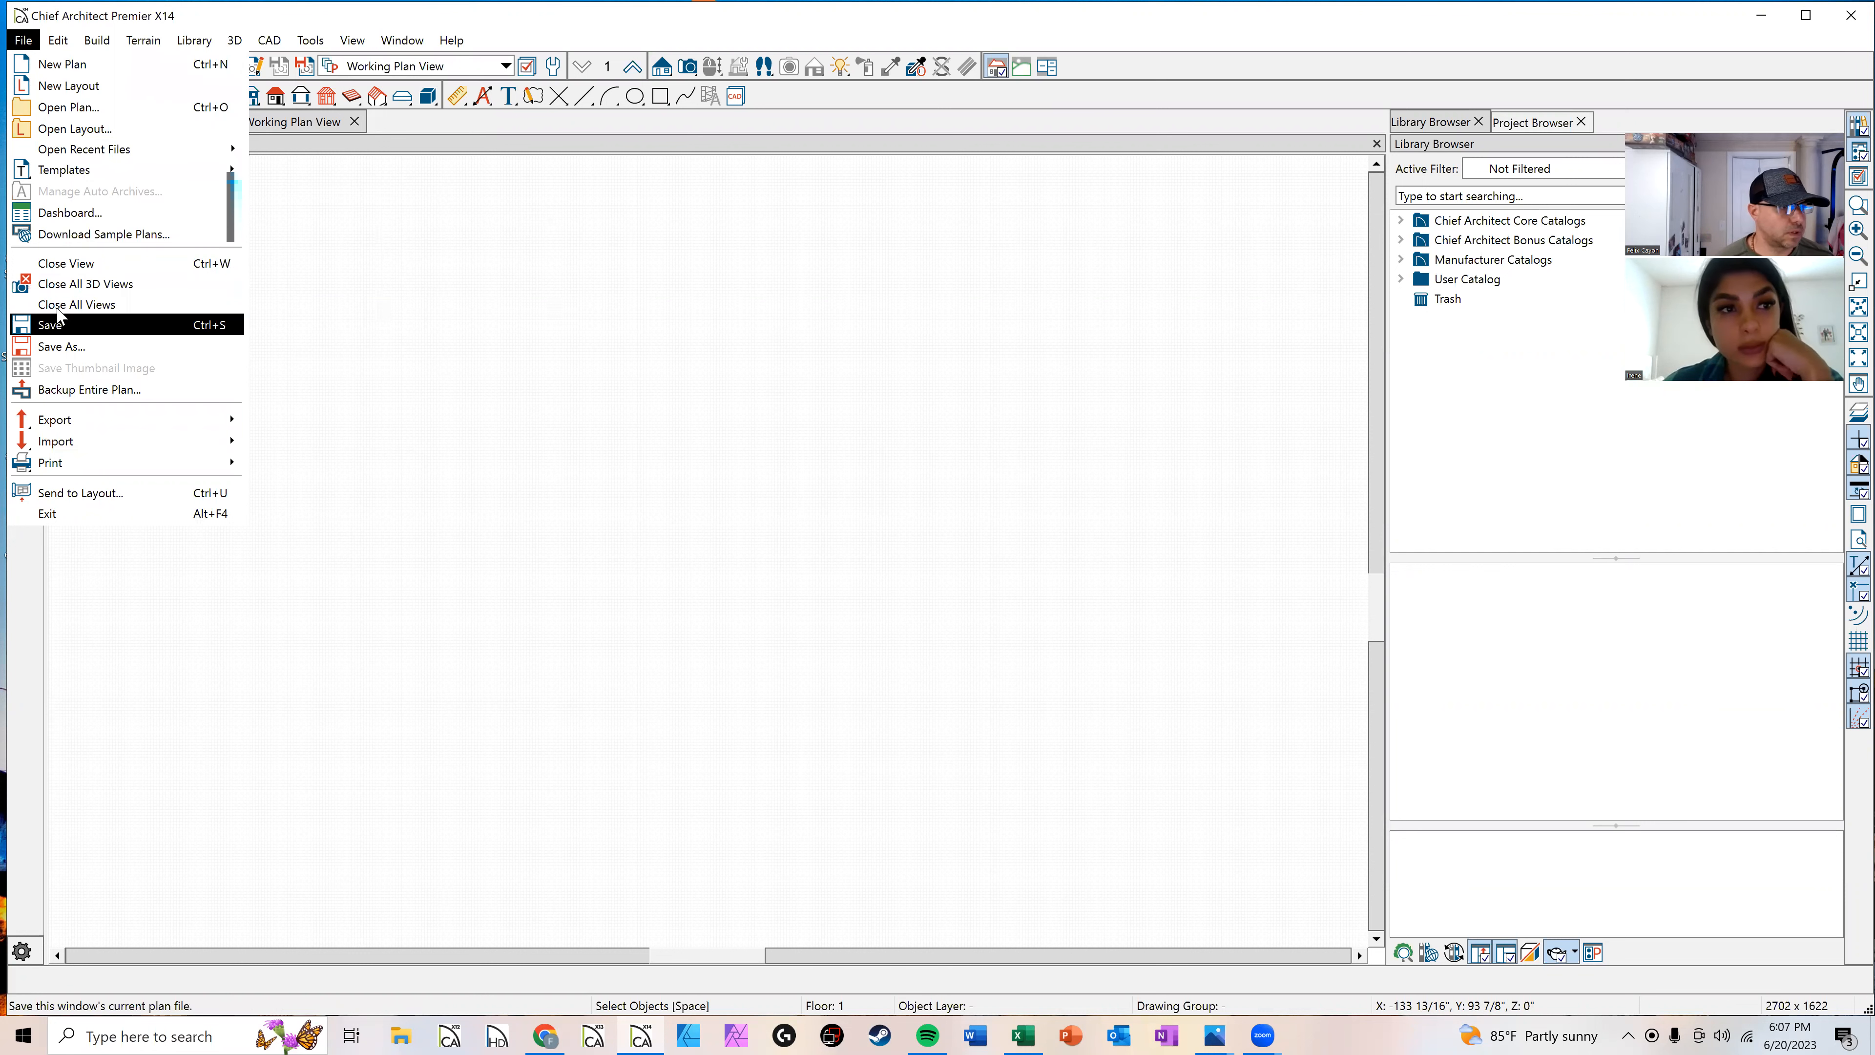
pyautogui.click(59, 346)
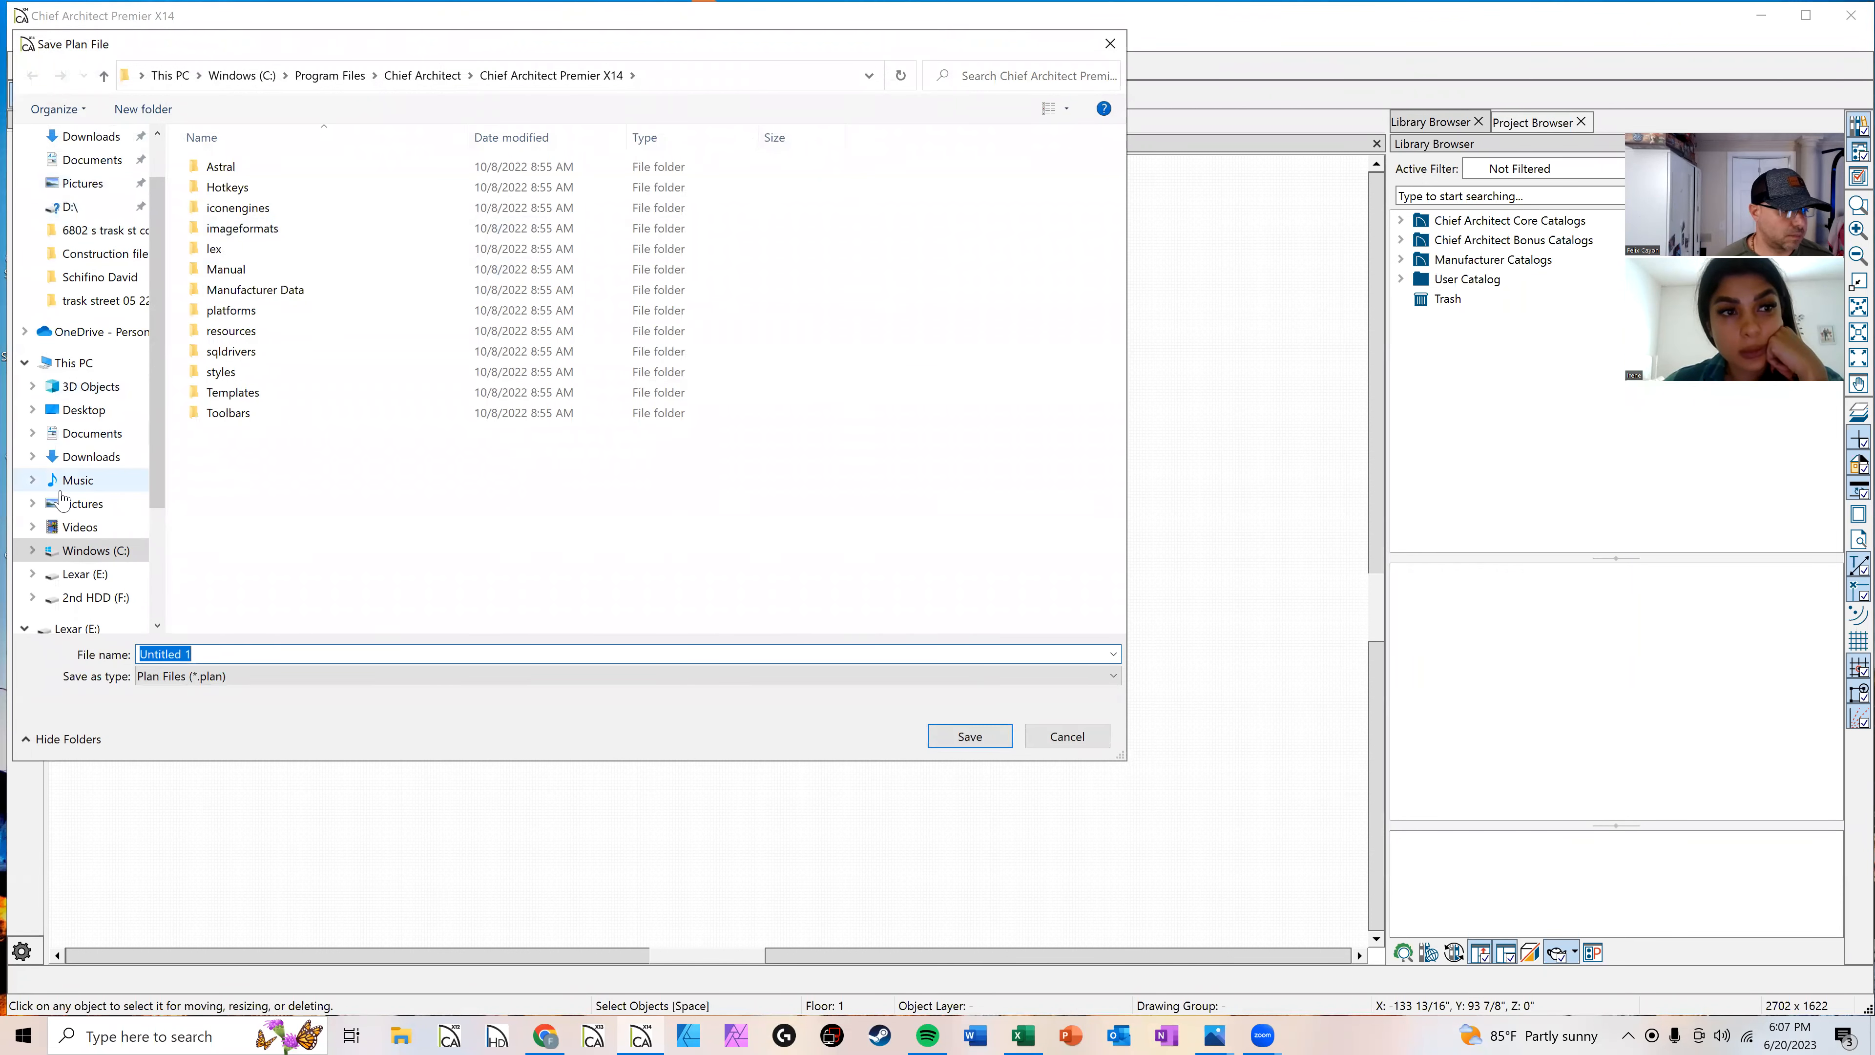
pyautogui.scroll(1, 74, 414)
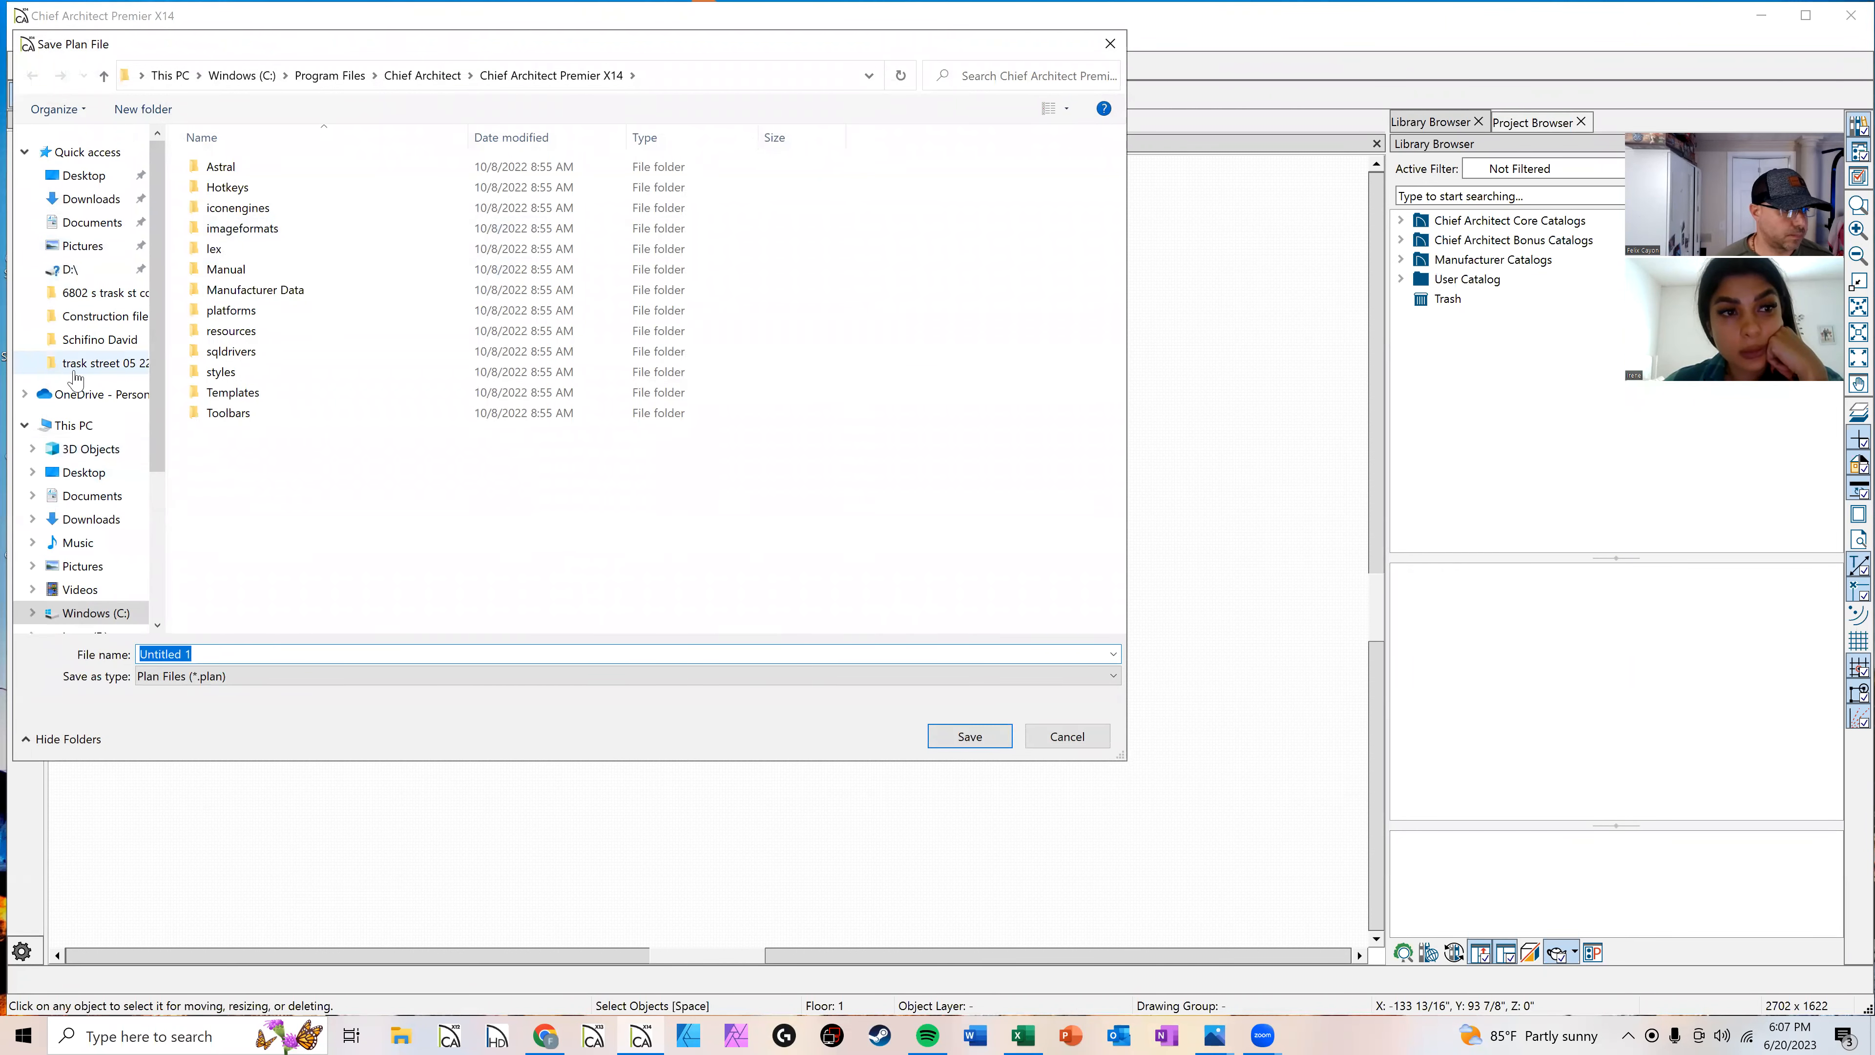
pyautogui.click(89, 186)
pyautogui.click(243, 653)
pyautogui.hotkey('ctrl', 'a')
pyautogui.write('06 20 23 T')
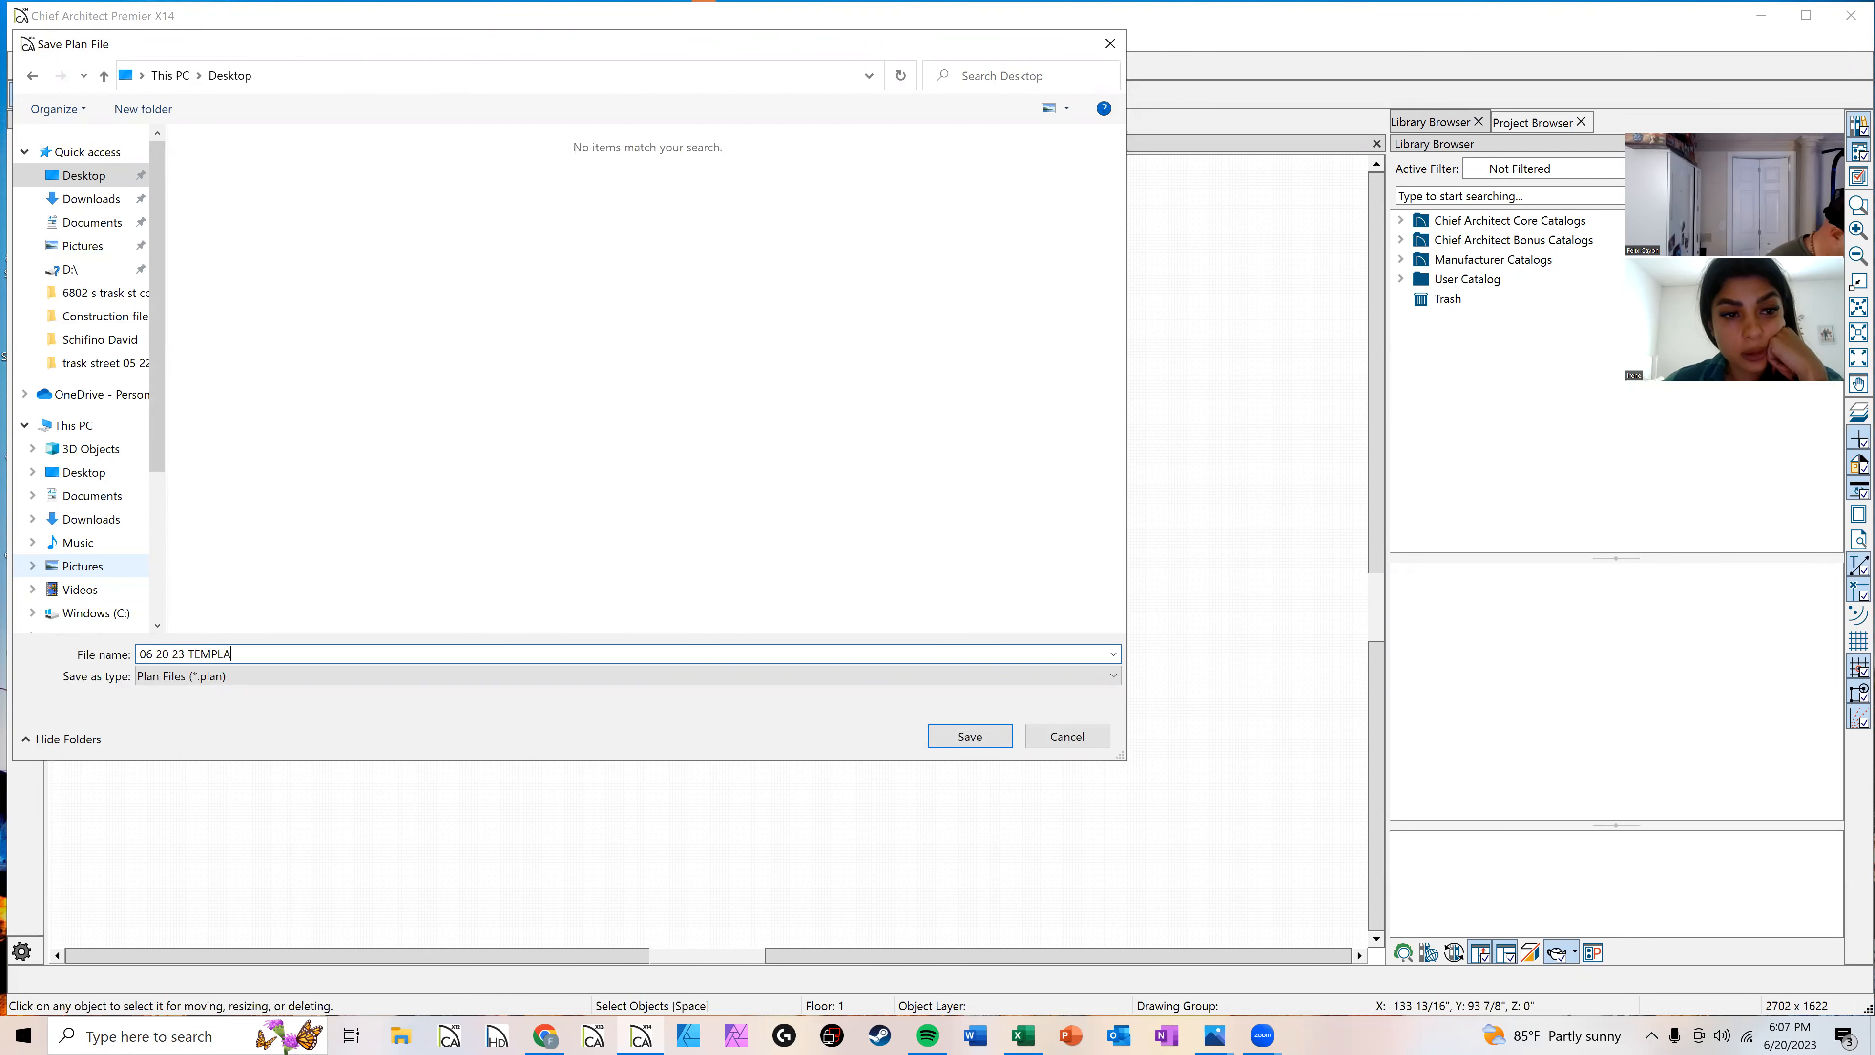
pyautogui.press('Return')
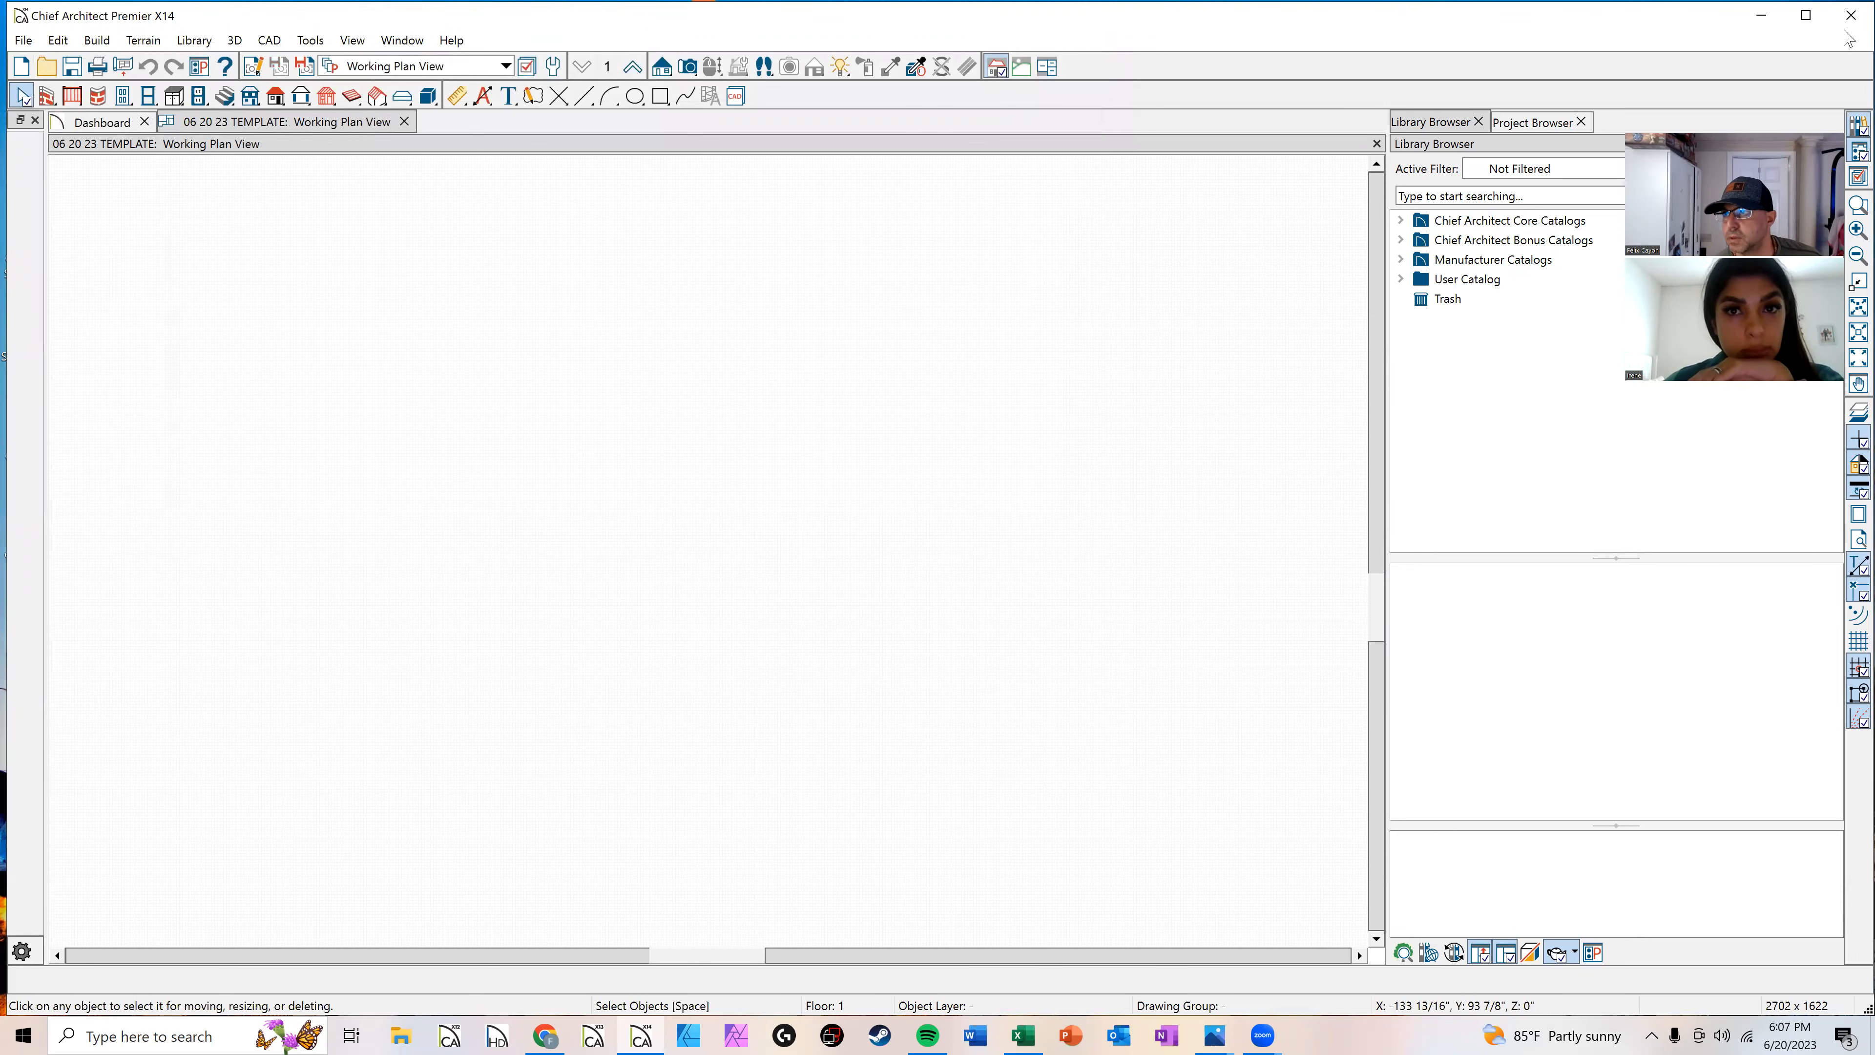
# Step: Close Chief Architect and reopen the saved 06 20 23 TEMPLATE plan from the Desktop
pyautogui.click(1849, 16)
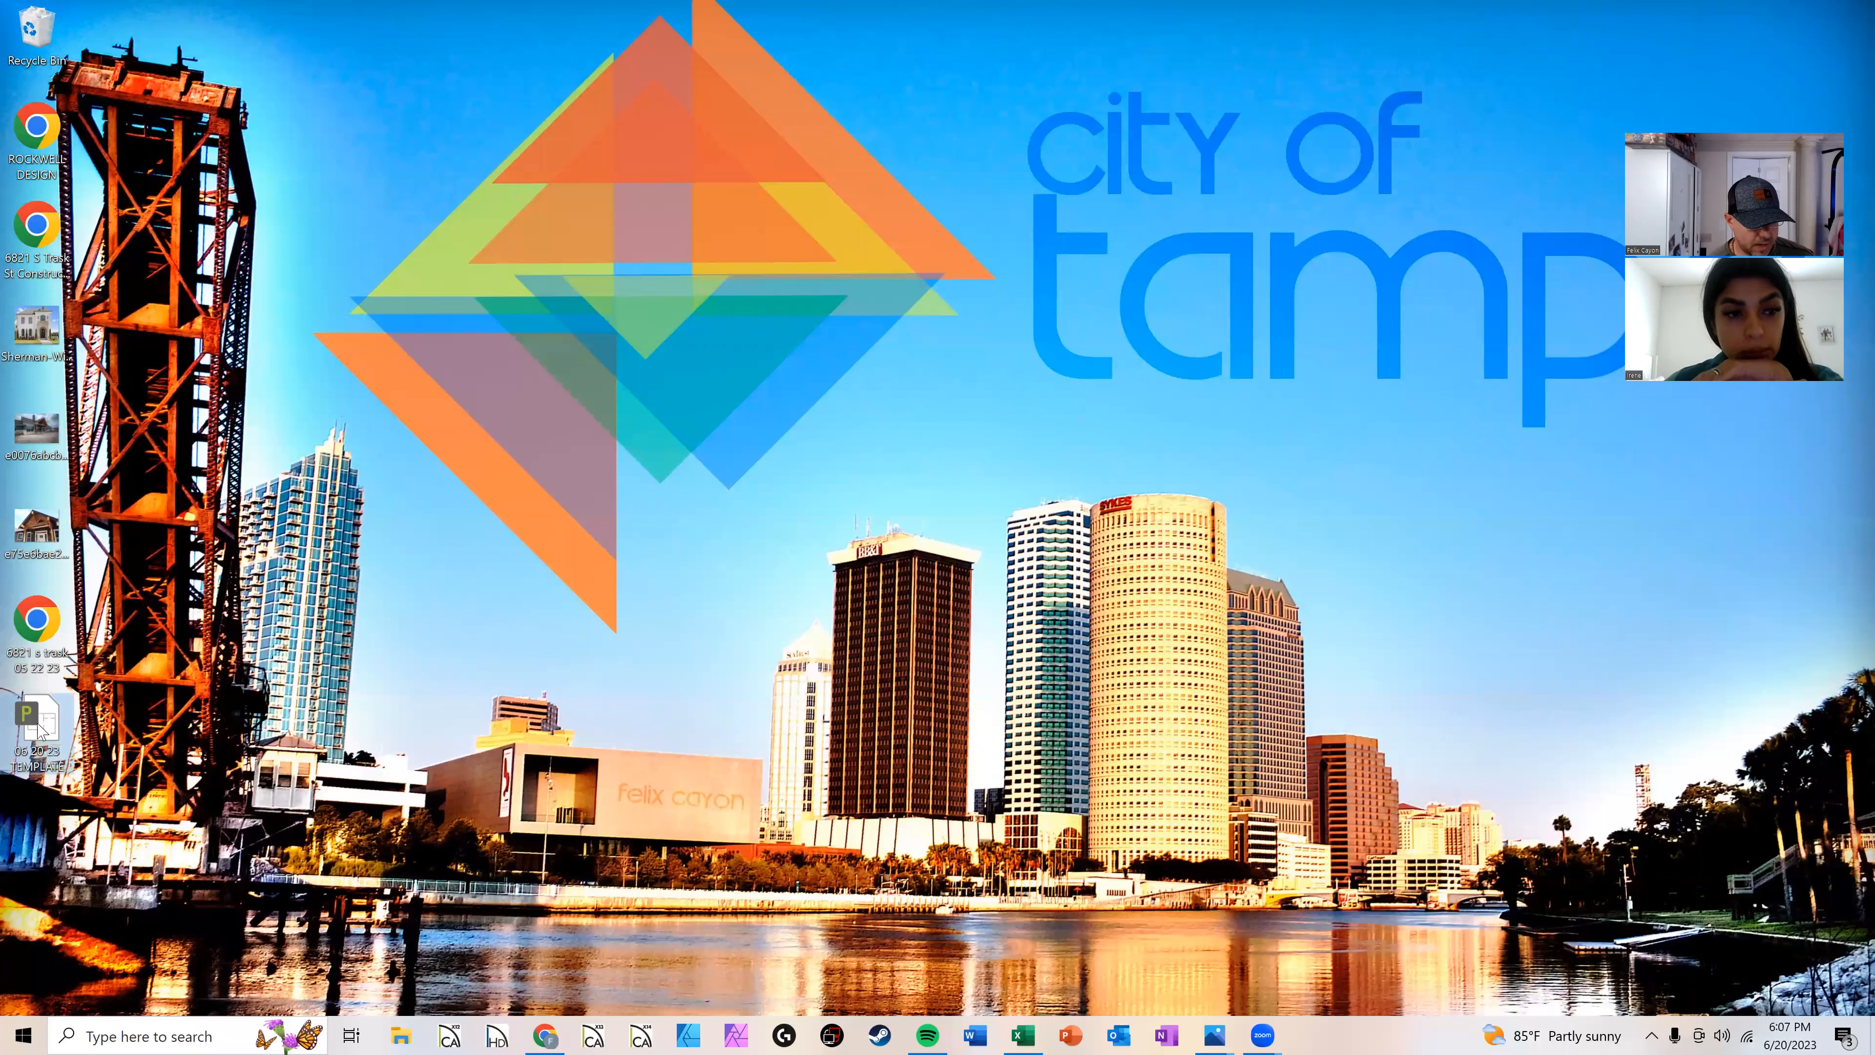
pyautogui.doubleClick(77, 727)
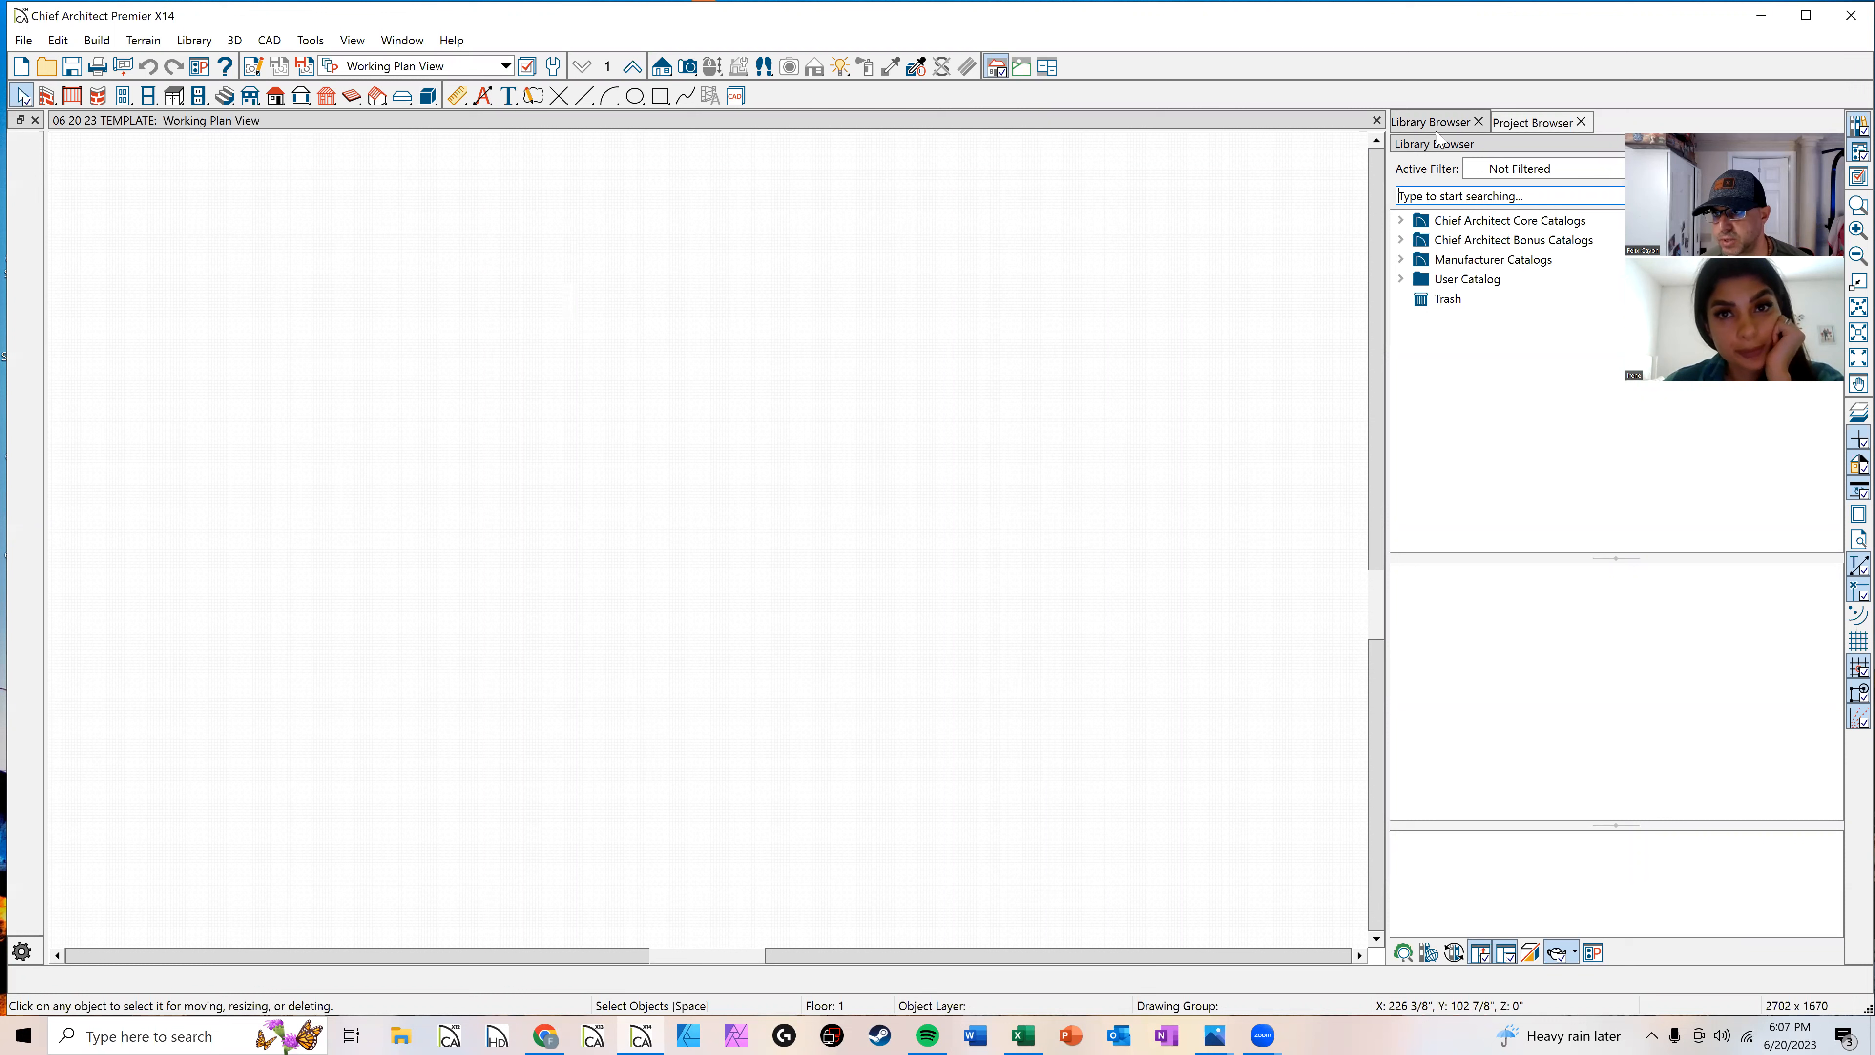
# Step: Open the Wall Sections & Details CAD detail from the plan's CAD Details in the Project Browser
pyautogui.click(1520, 123)
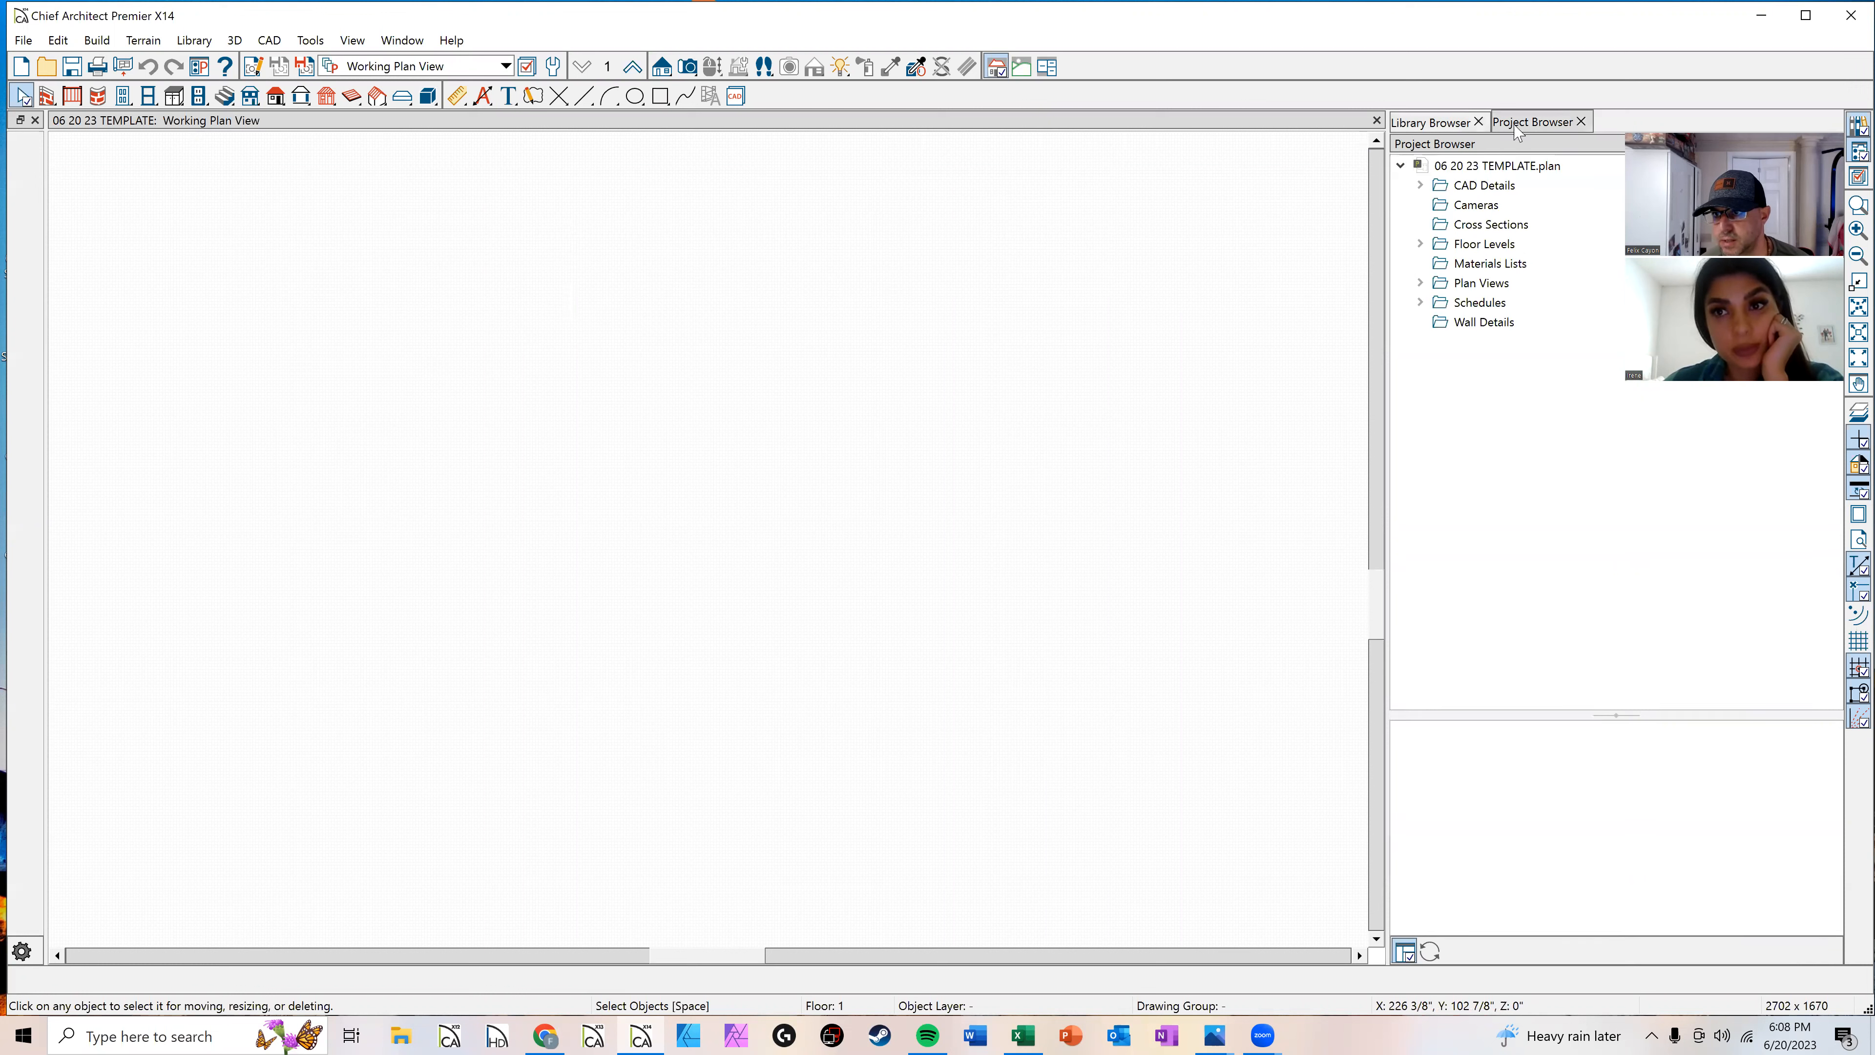
pyautogui.click(1420, 186)
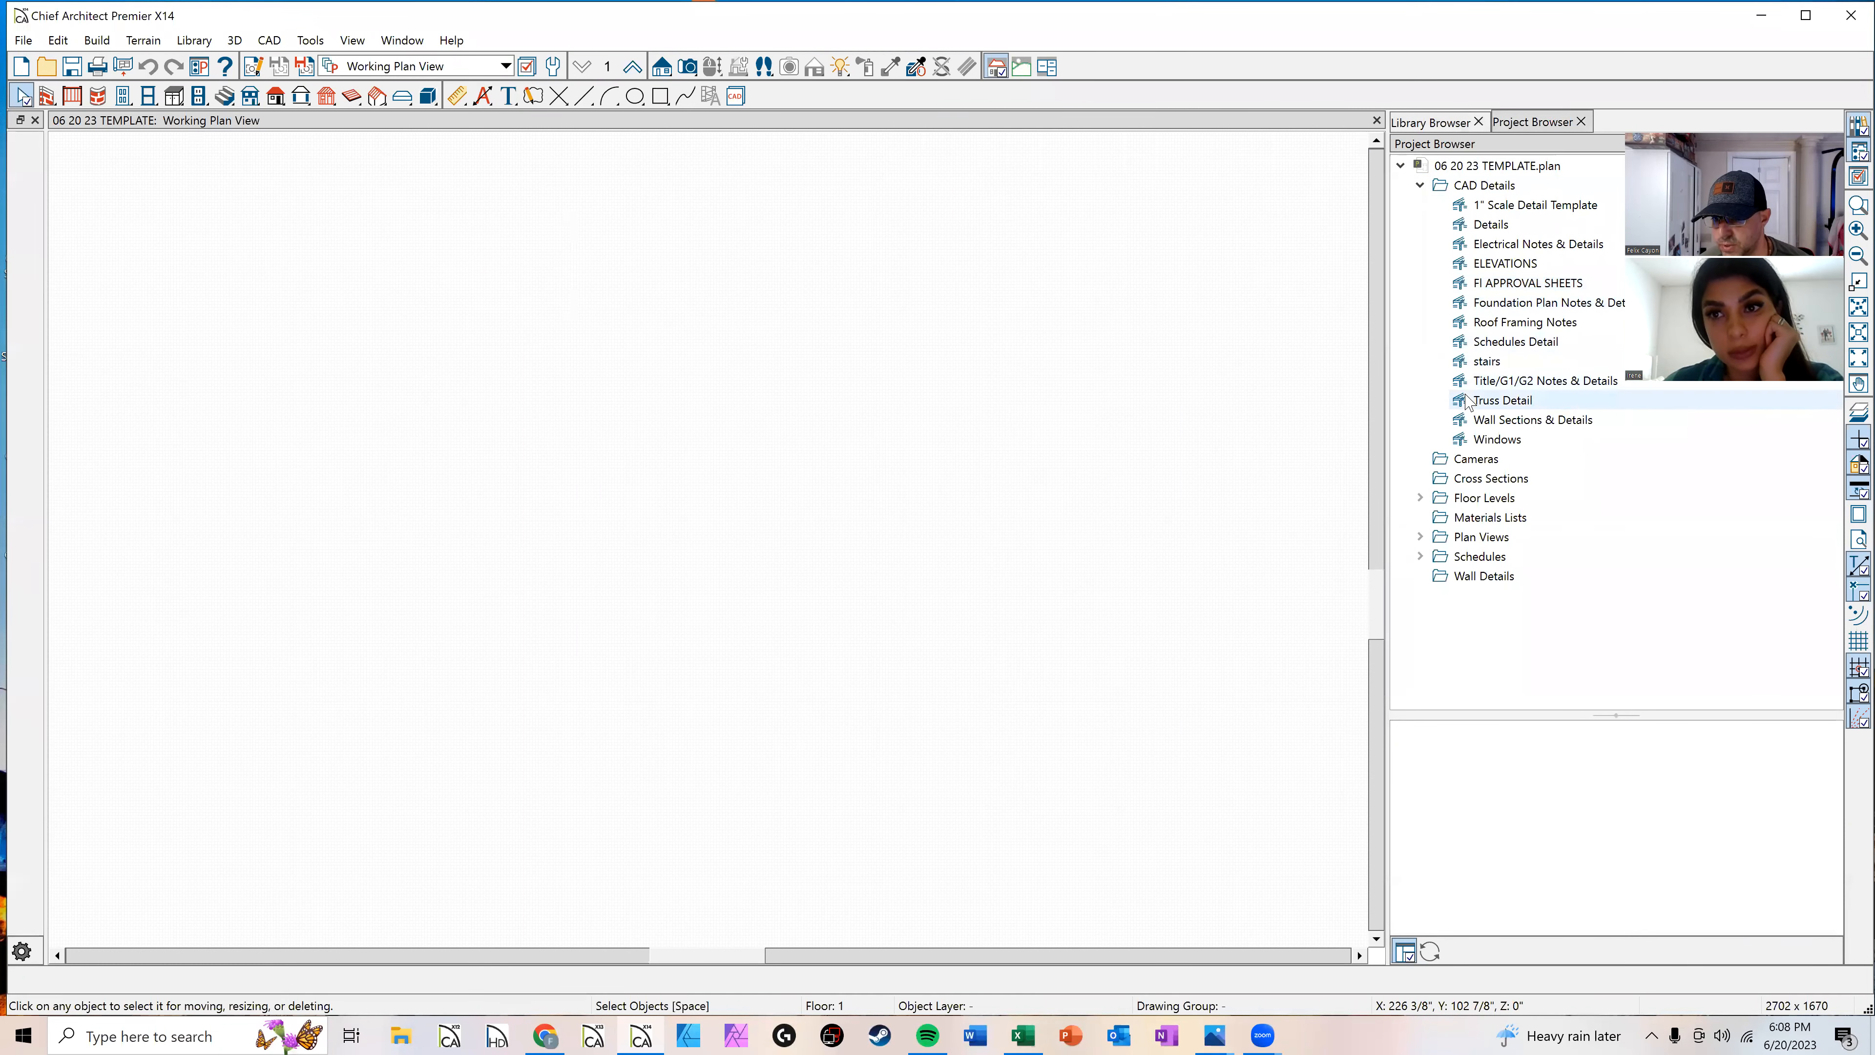
pyautogui.click(1490, 421)
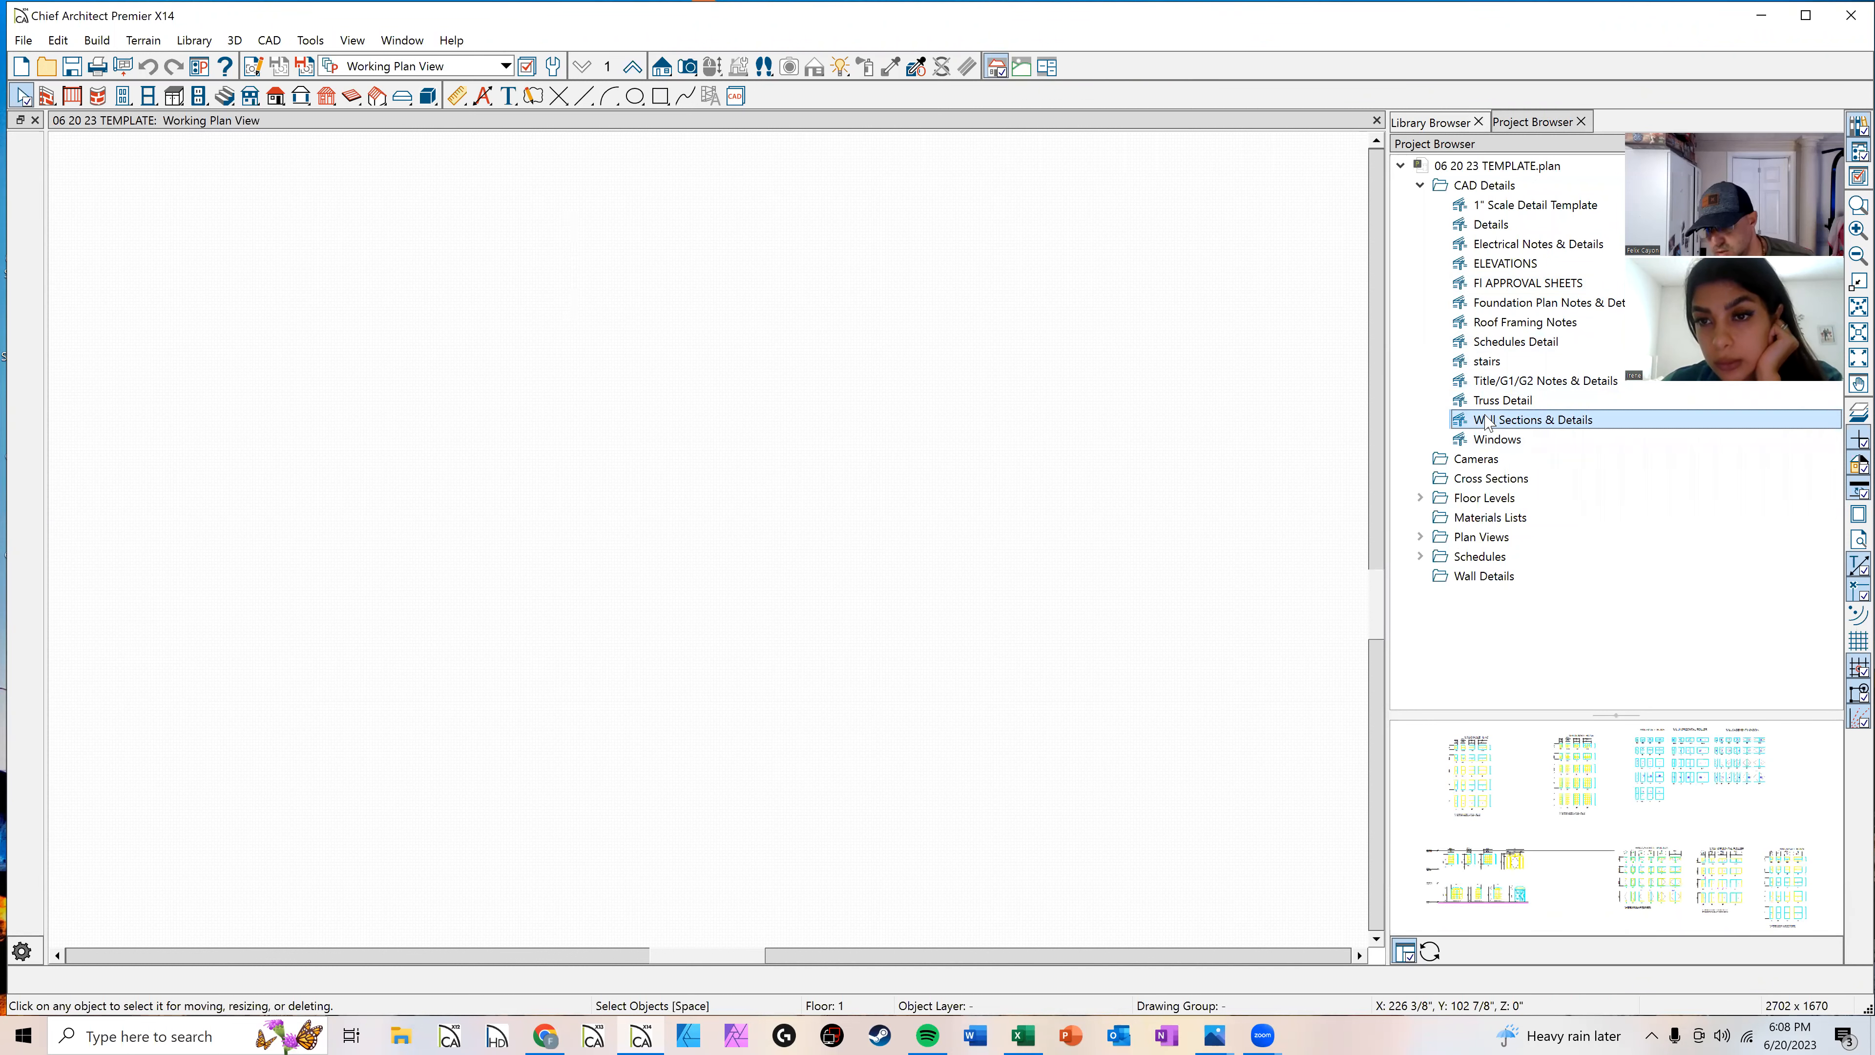
pyautogui.rightClick(1485, 420)
pyautogui.click(1520, 428)
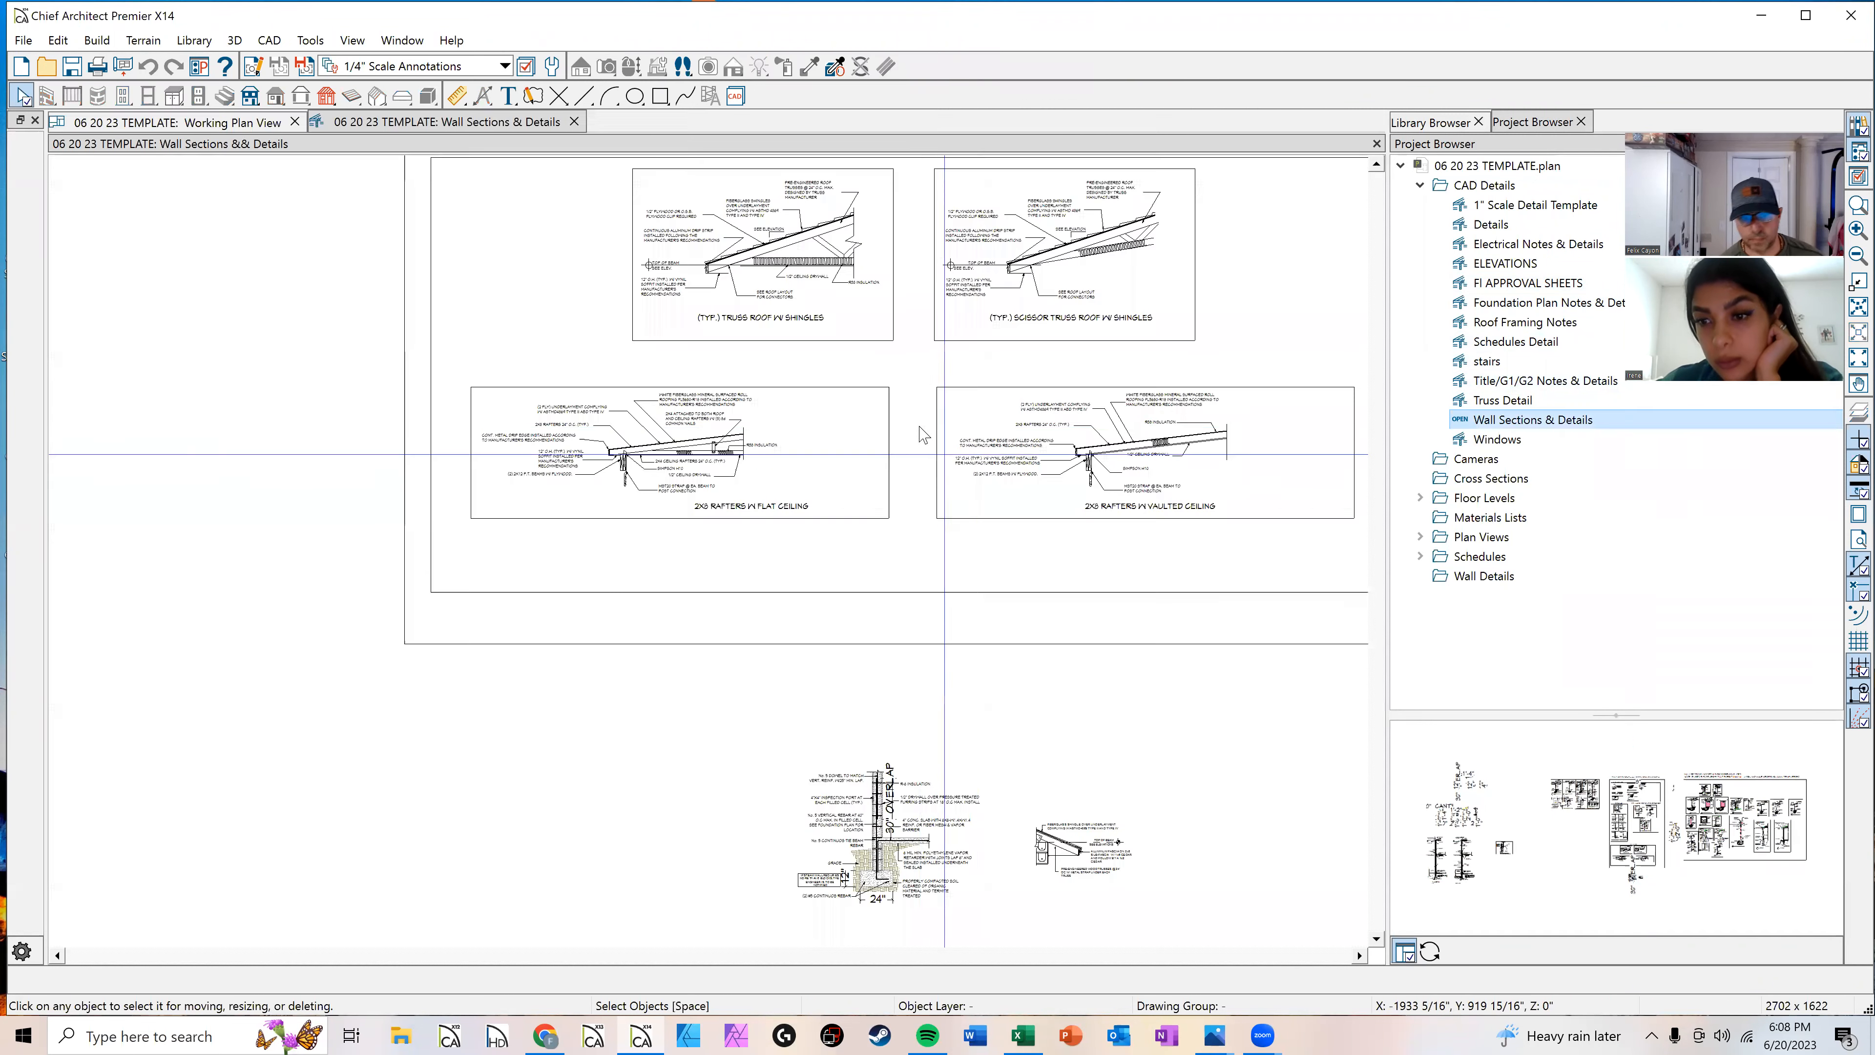
# Step: Examine the roof, wall and foundation section details in the Wall Sections & Details view
pyautogui.scroll(3, 922, 434)
pyautogui.scroll(2, 831, 322)
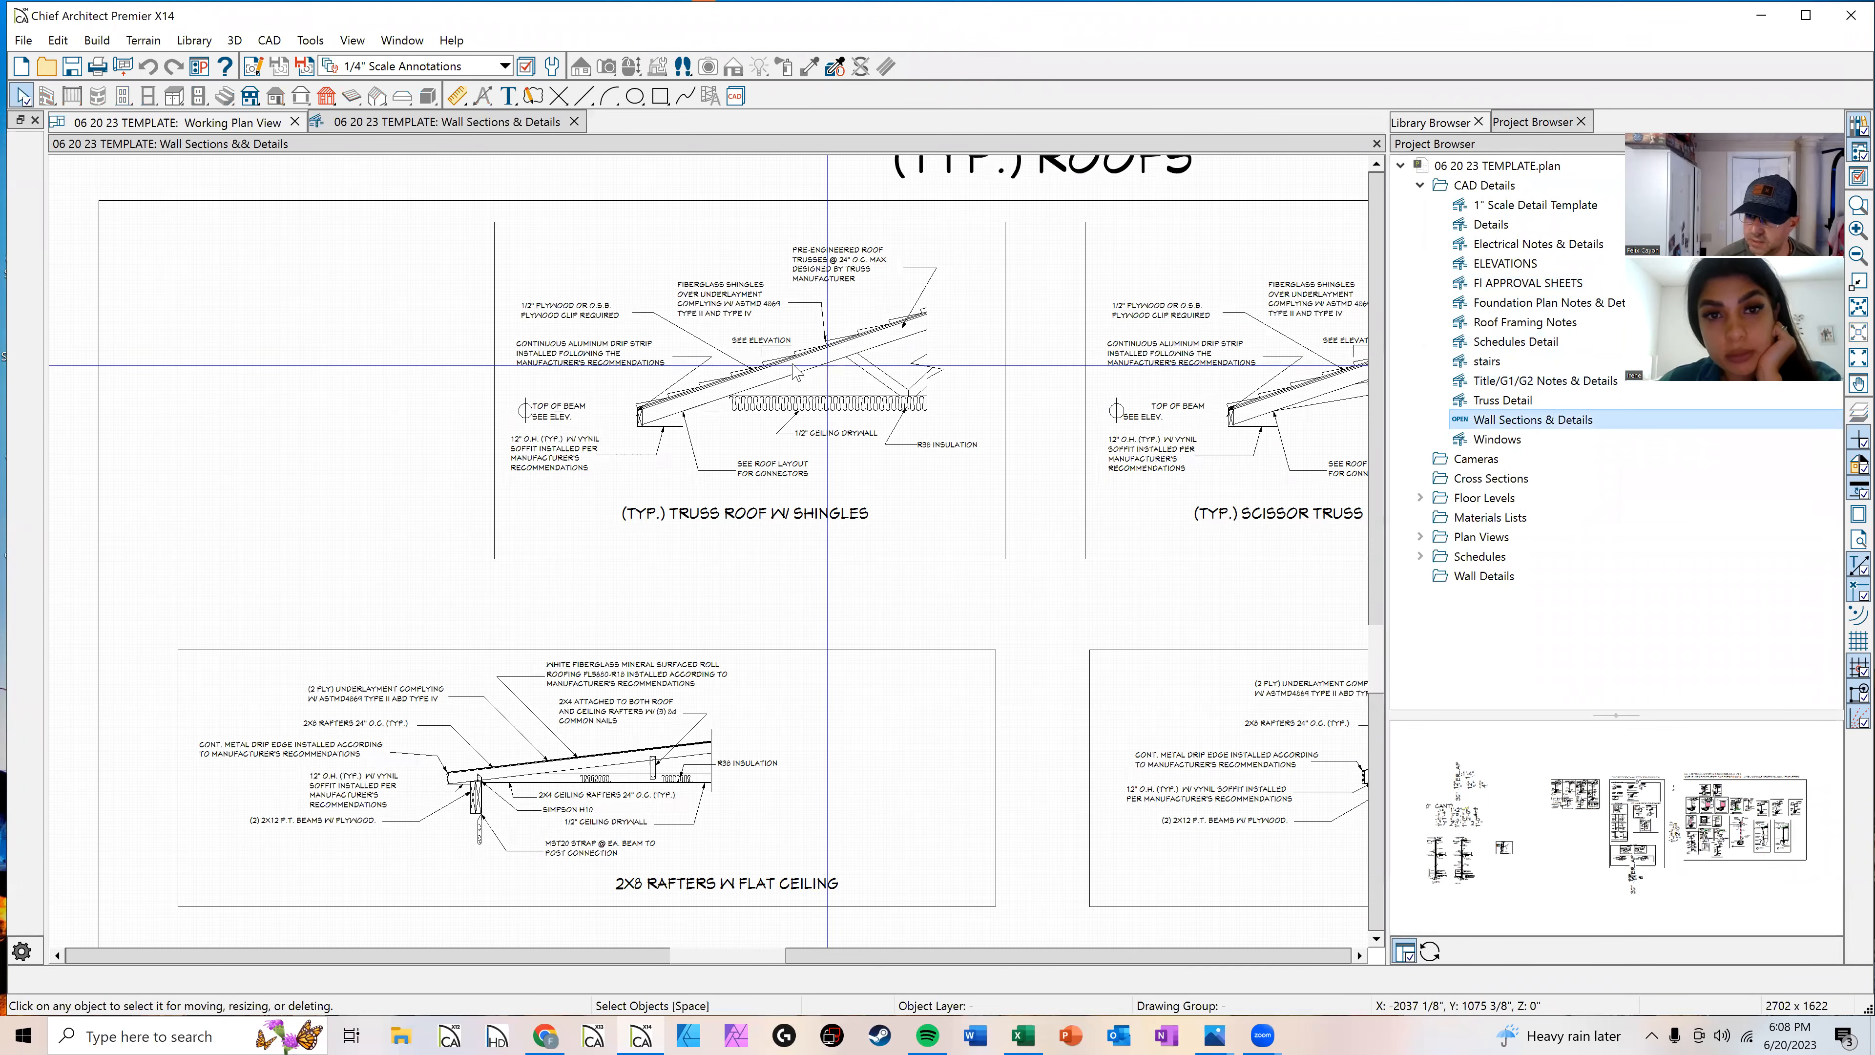
pyautogui.scroll(-3, 794, 366)
pyautogui.moveTo(799, 393); pyautogui.dragTo(649, 746, button='middle')
pyautogui.moveTo(706, 327); pyautogui.dragTo(720, 812, button='middle')
pyautogui.moveTo(629, 487); pyautogui.dragTo(1089, 737, button='middle')
pyautogui.scroll(-2, 1035, 651)
pyautogui.moveTo(1021, 634); pyautogui.dragTo(810, 347, button='middle')
pyautogui.scroll(3, 915, 606)
pyautogui.scroll(2, 721, 432)
pyautogui.scroll(-5, 723, 428)
pyautogui.moveTo(737, 540); pyautogui.dragTo(773, 193, button='middle')
pyautogui.scroll(-2, 775, 222)
pyautogui.moveTo(787, 564); pyautogui.dragTo(783, 364, button='middle')
pyautogui.scroll(1, 819, 453)
pyautogui.scroll(4, 836, 486)
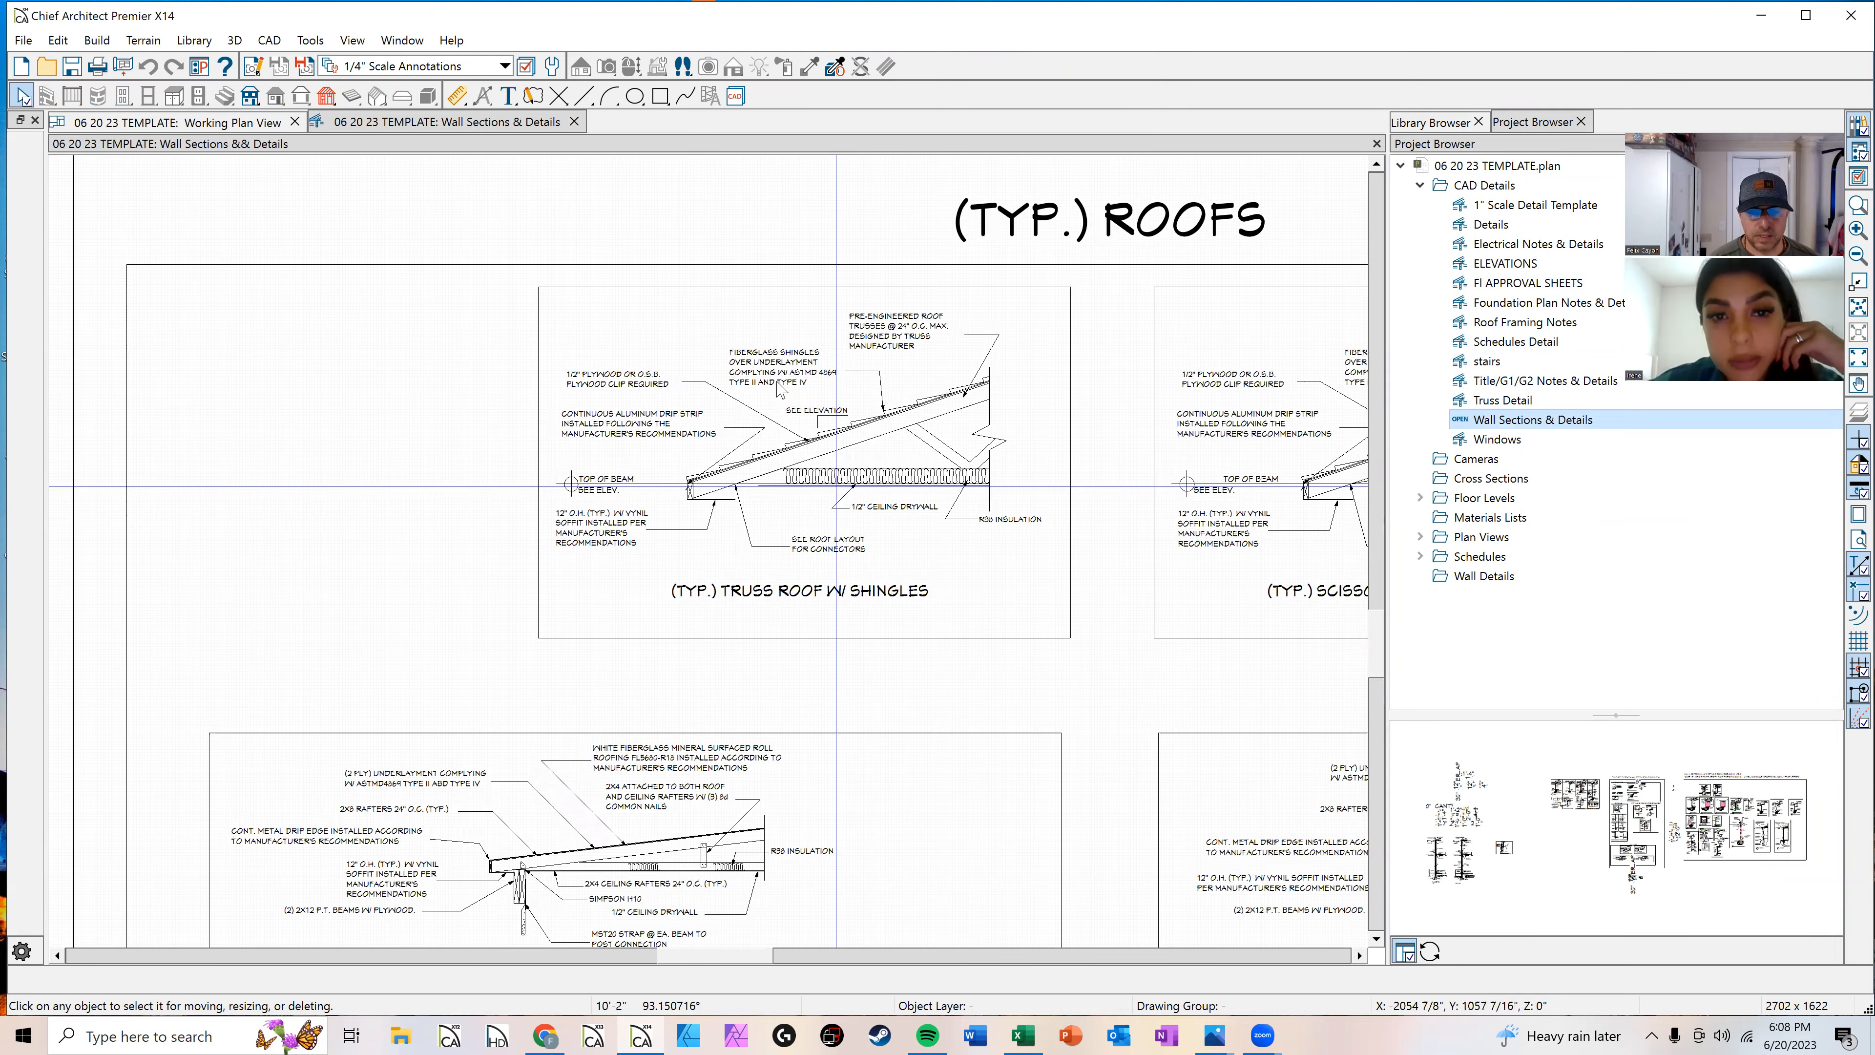
pyautogui.scroll(-6, 811, 457)
pyautogui.moveTo(787, 385); pyautogui.dragTo(812, 802, button='middle')
pyautogui.scroll(-1, 805, 496)
pyautogui.scroll(-1, 808, 500)
pyautogui.moveTo(837, 525); pyautogui.dragTo(853, 796, button='middle')
pyautogui.moveTo(602, 472); pyautogui.dragTo(823, 555, button='middle')
pyautogui.scroll(-1, 659, 559)
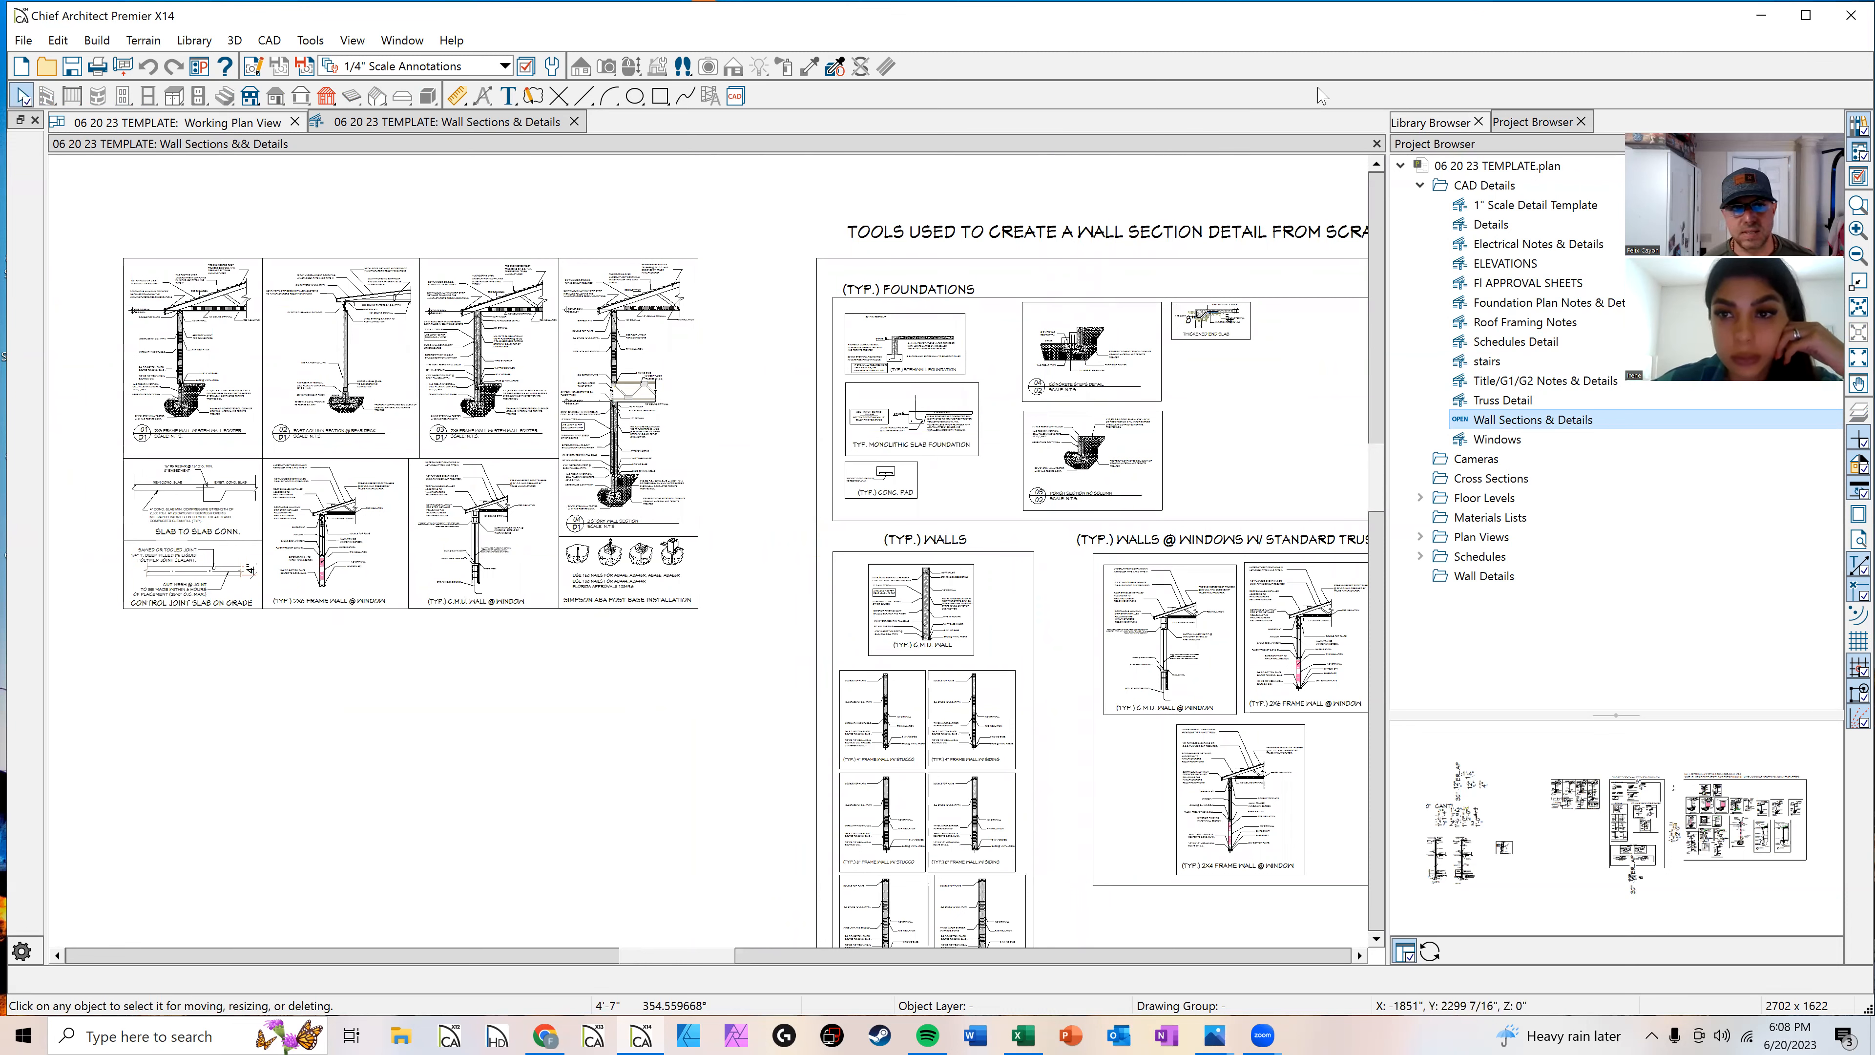
# Step: Close the Wall Sections & Details tab to return to the working plan view
pyautogui.click(572, 122)
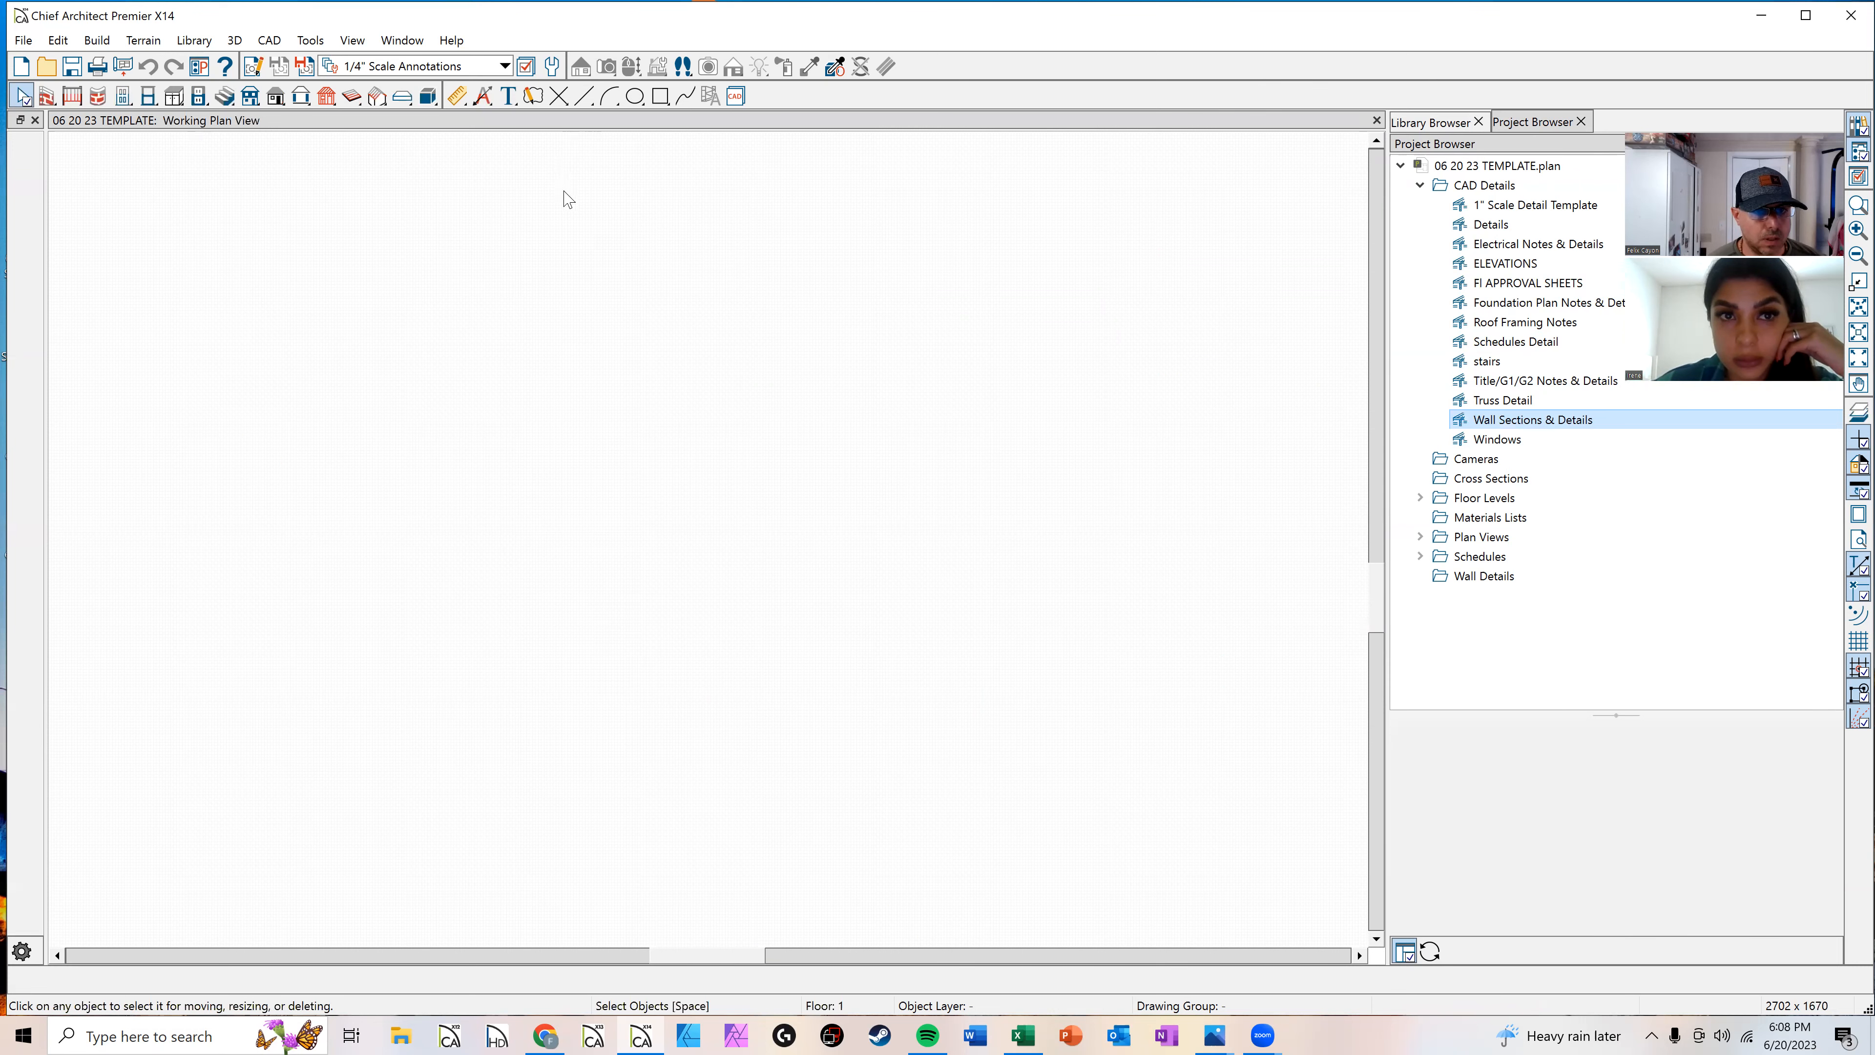
pyautogui.scroll(-2, 554, 434)
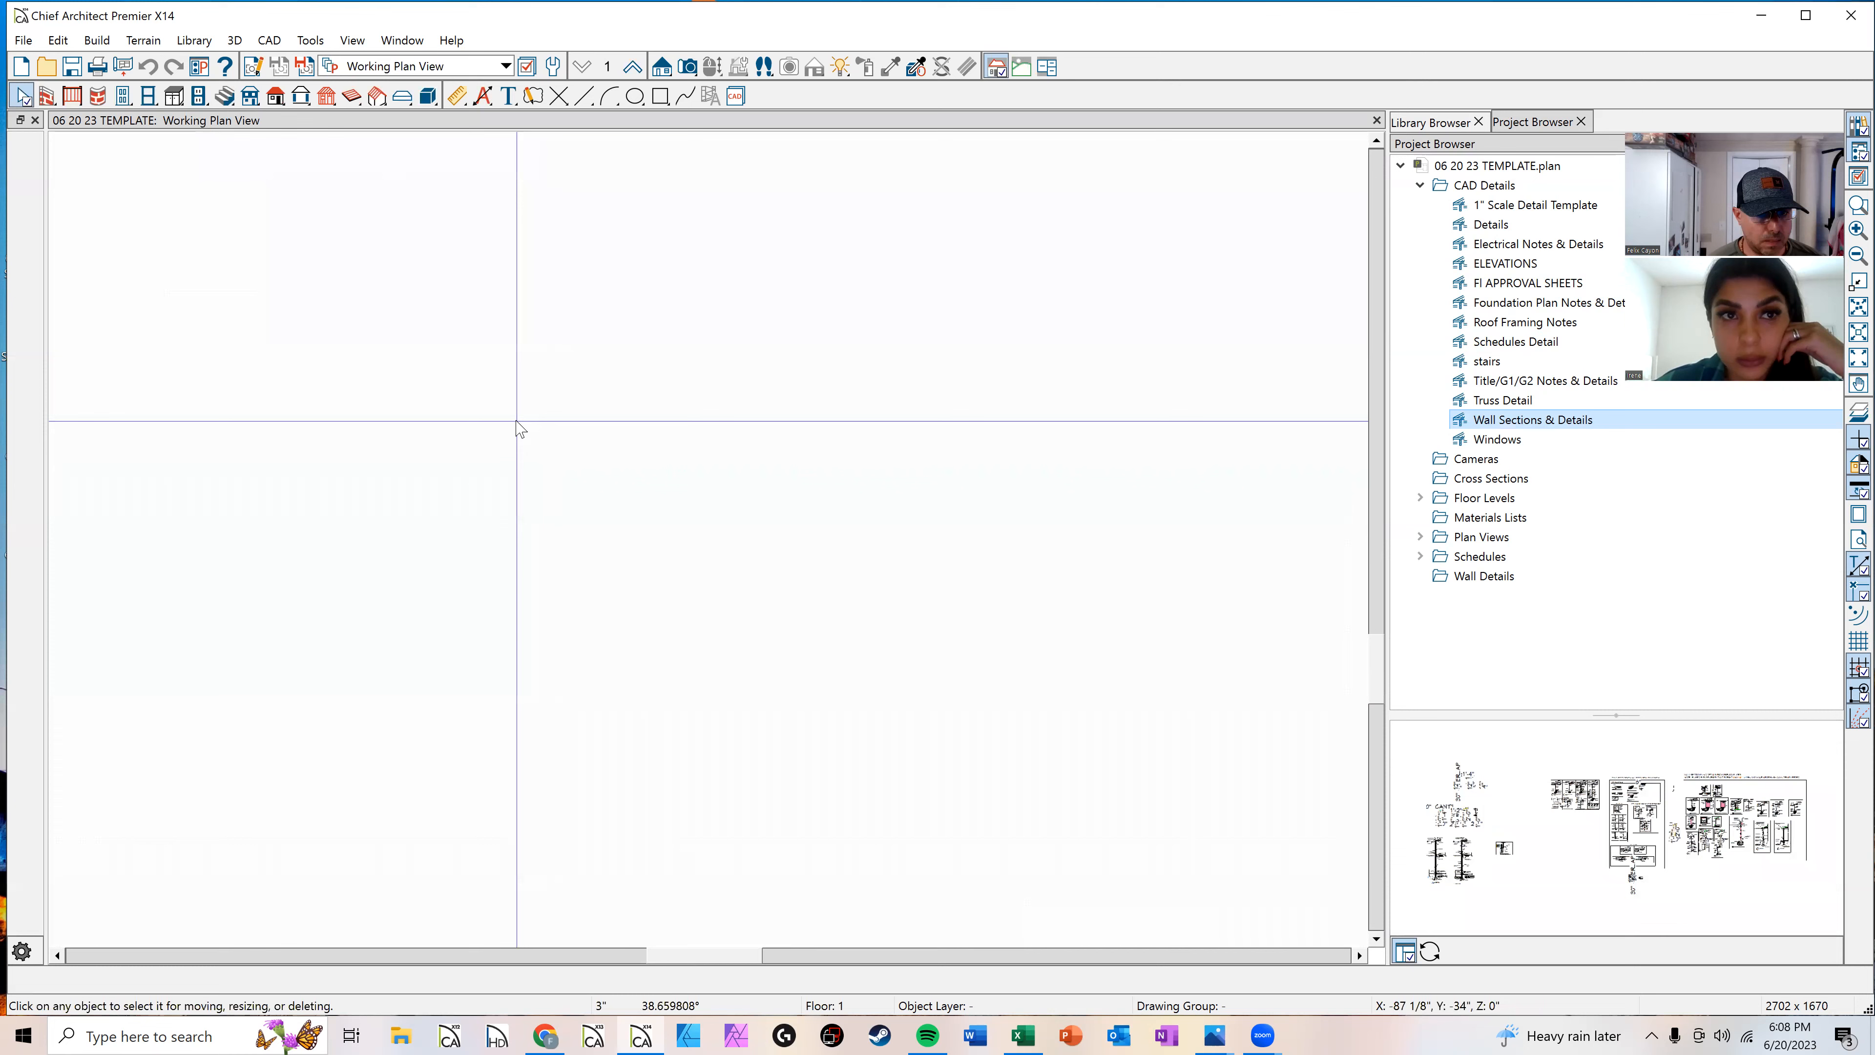
pyautogui.moveTo(517, 421); pyautogui.dragTo(557, 408, button='middle')
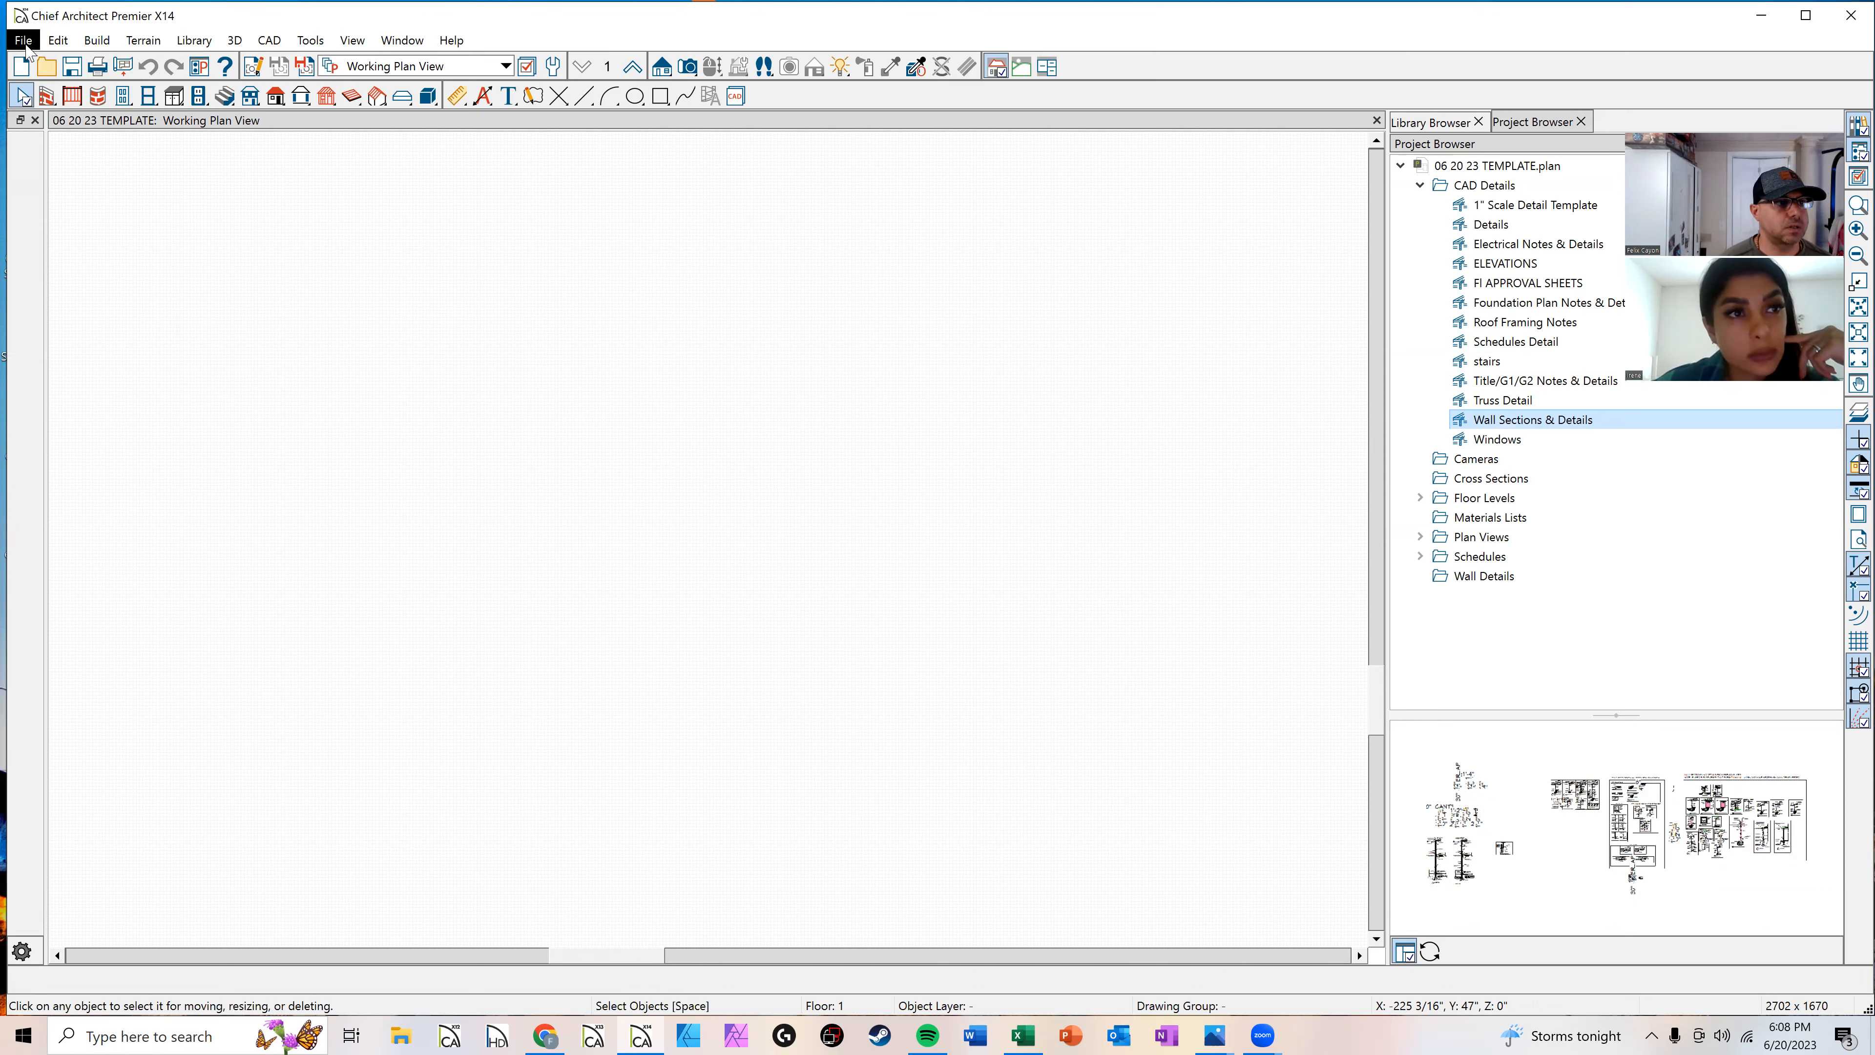
# Step: Save the plan as a template named 06 20 23 TEMPLATE with all delete and unlink options cleared and set as default for U.S. Units Plans
pyautogui.click(25, 42)
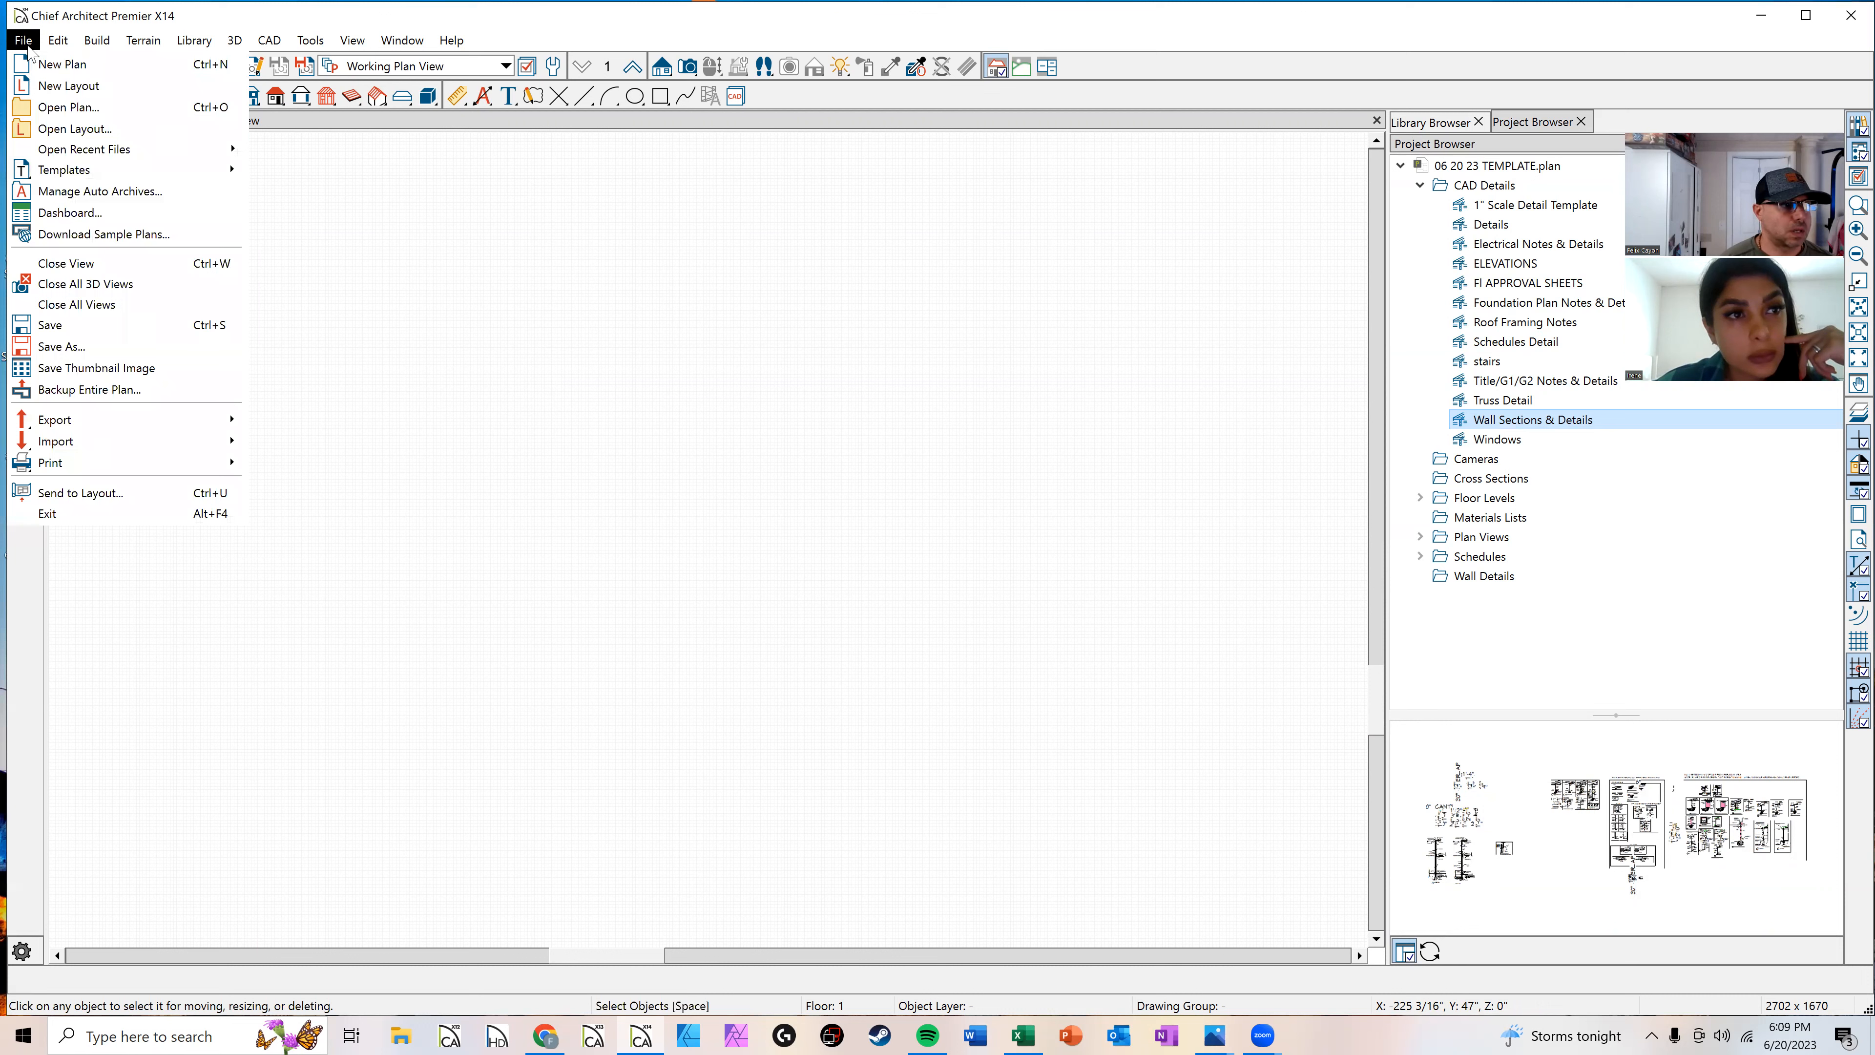
pyautogui.moveTo(84, 166)
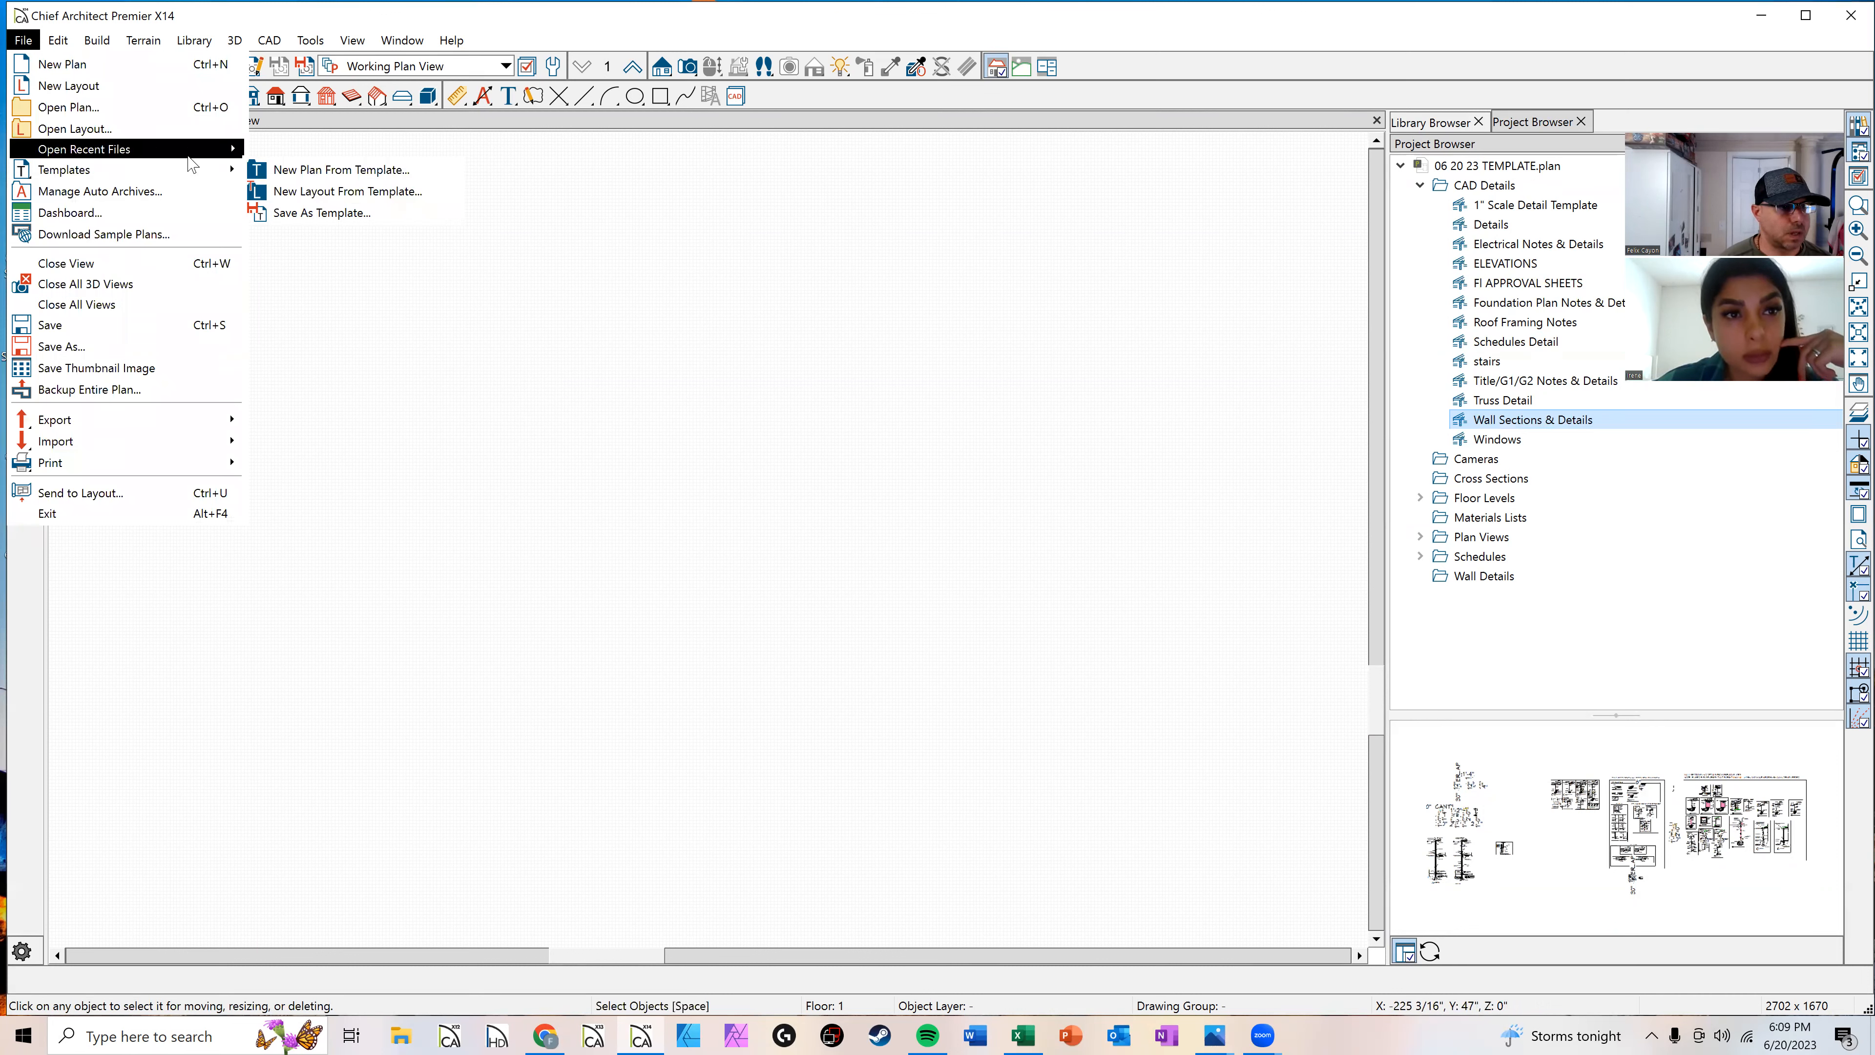
pyautogui.moveTo(185, 169)
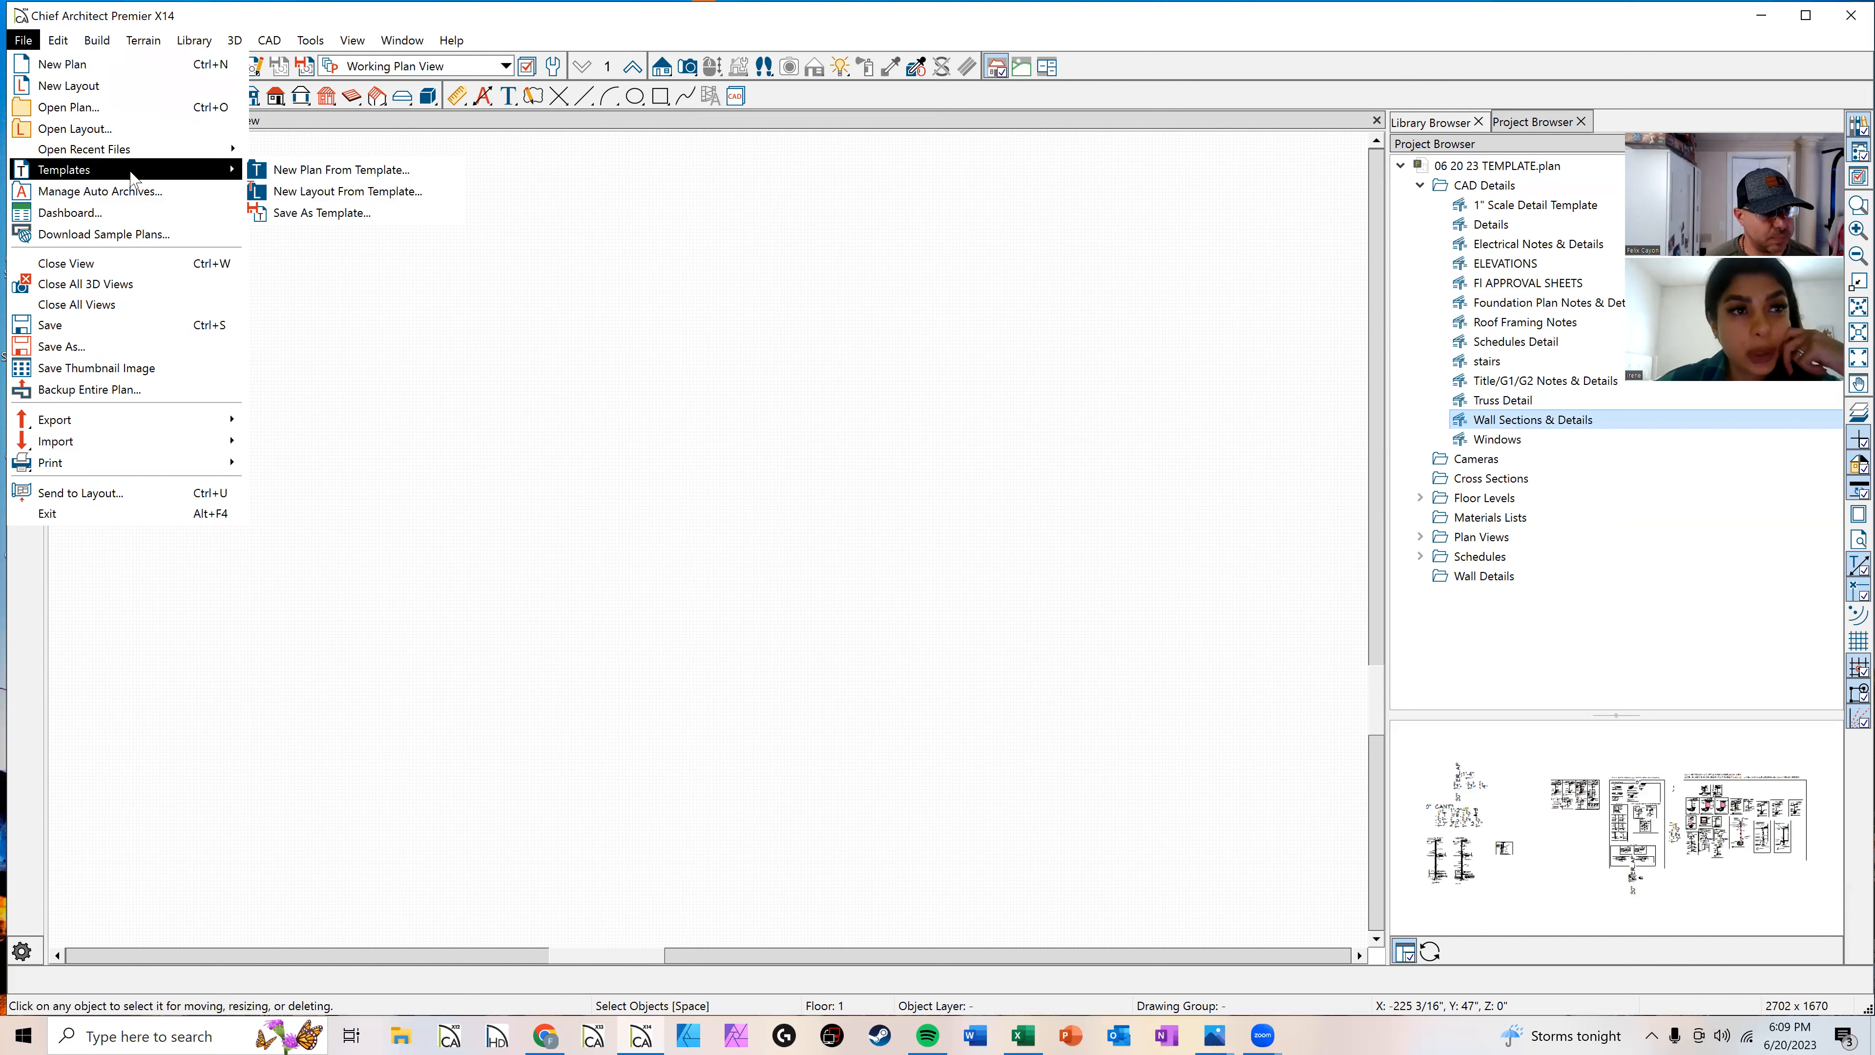
pyautogui.click(306, 215)
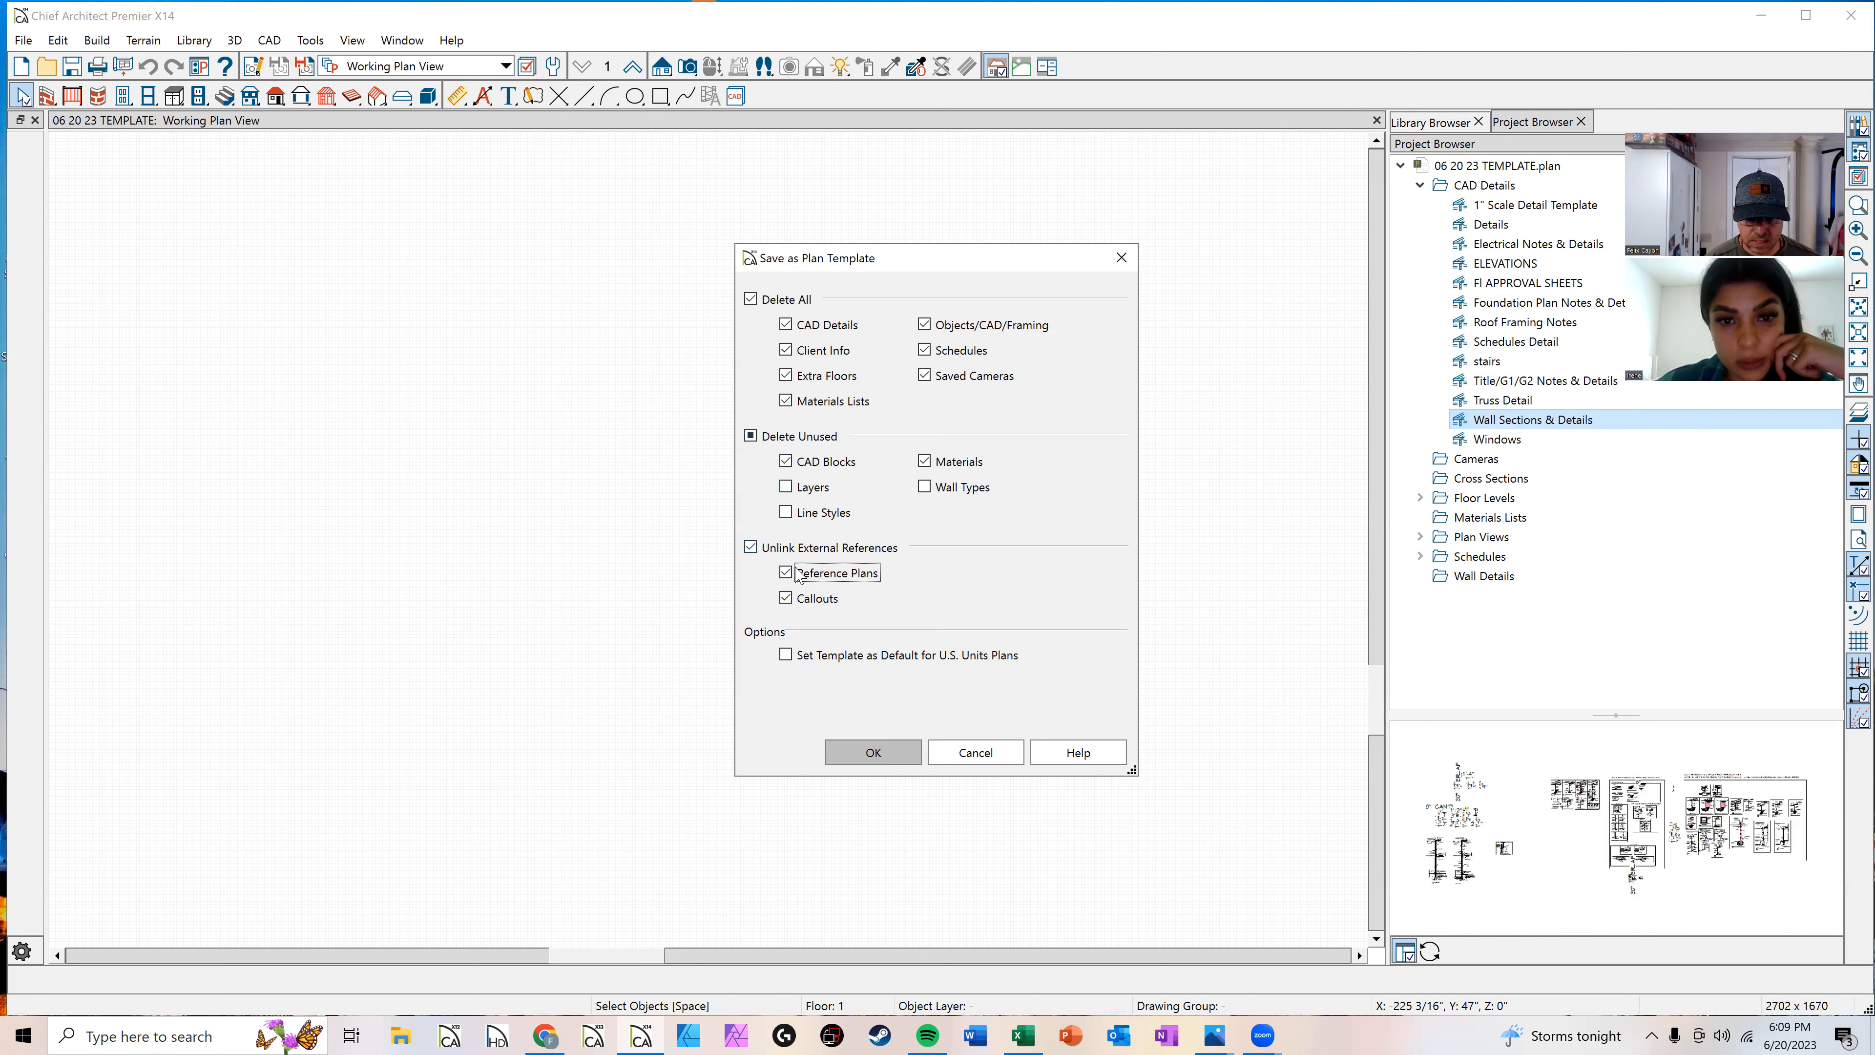
pyautogui.click(751, 299)
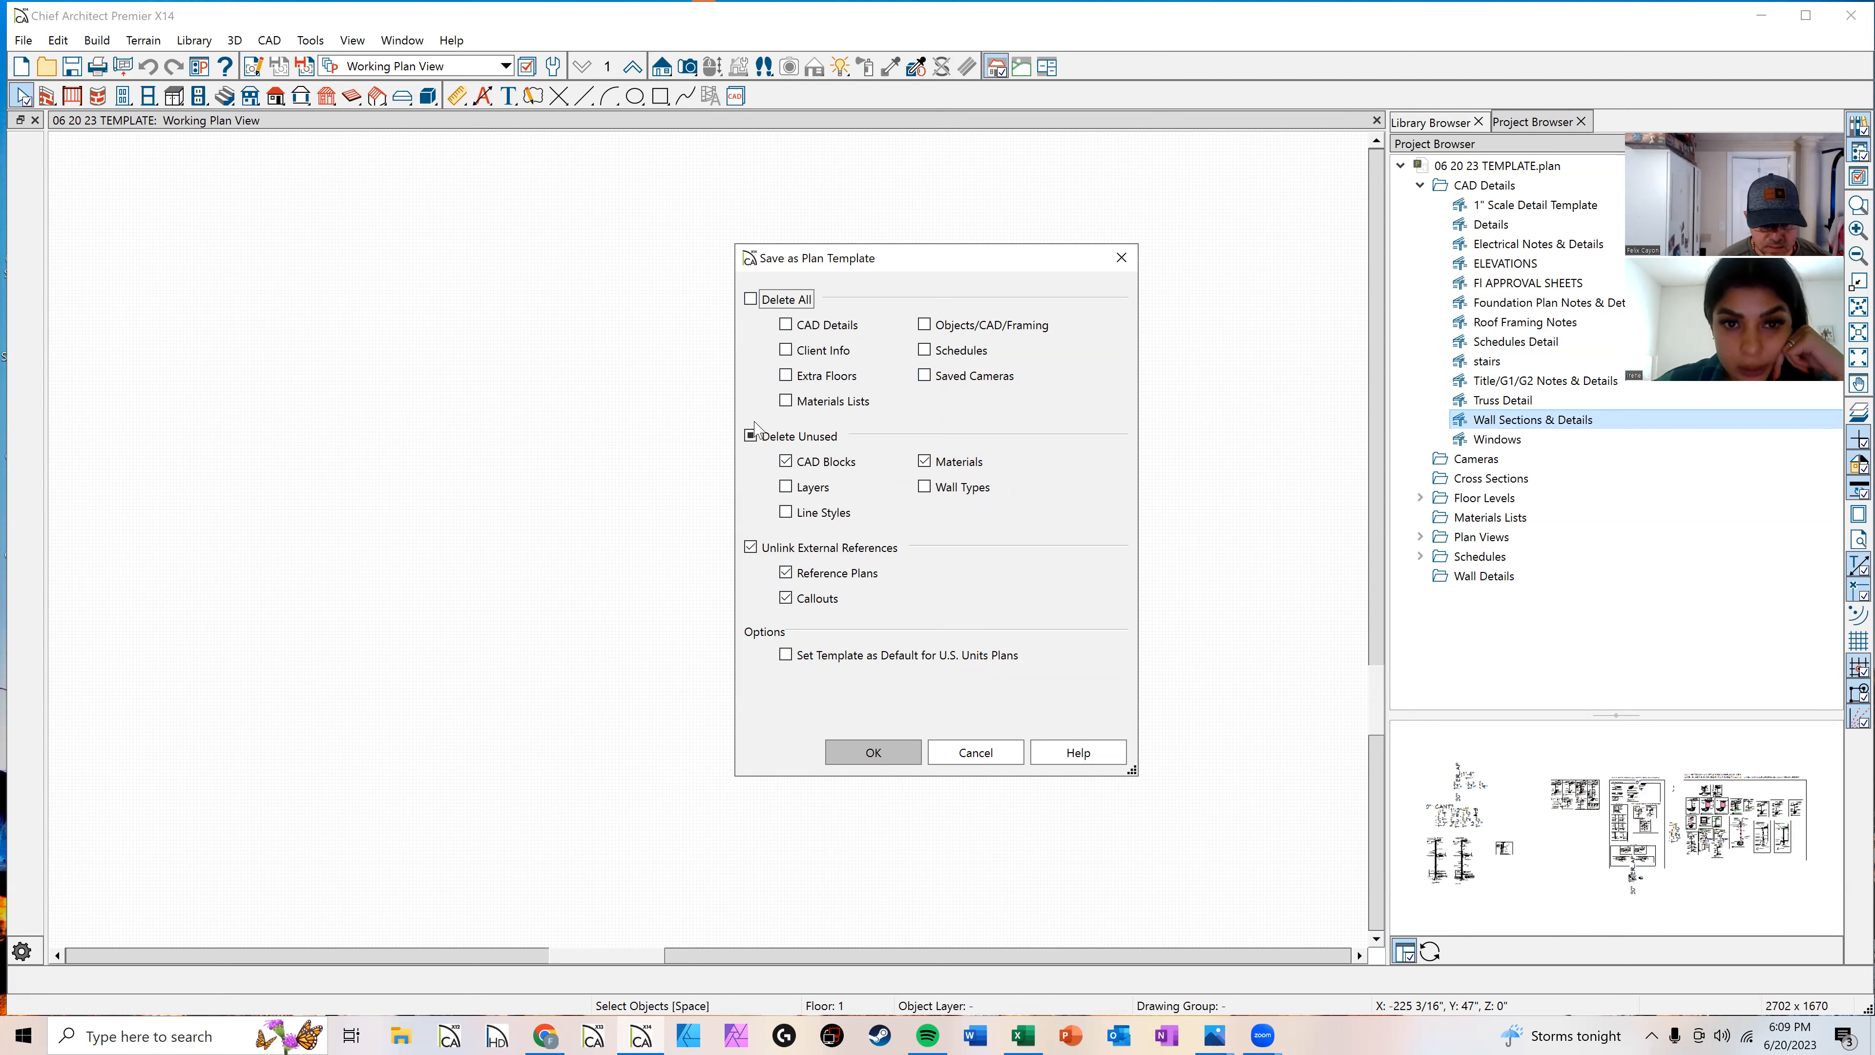
pyautogui.click(784, 464)
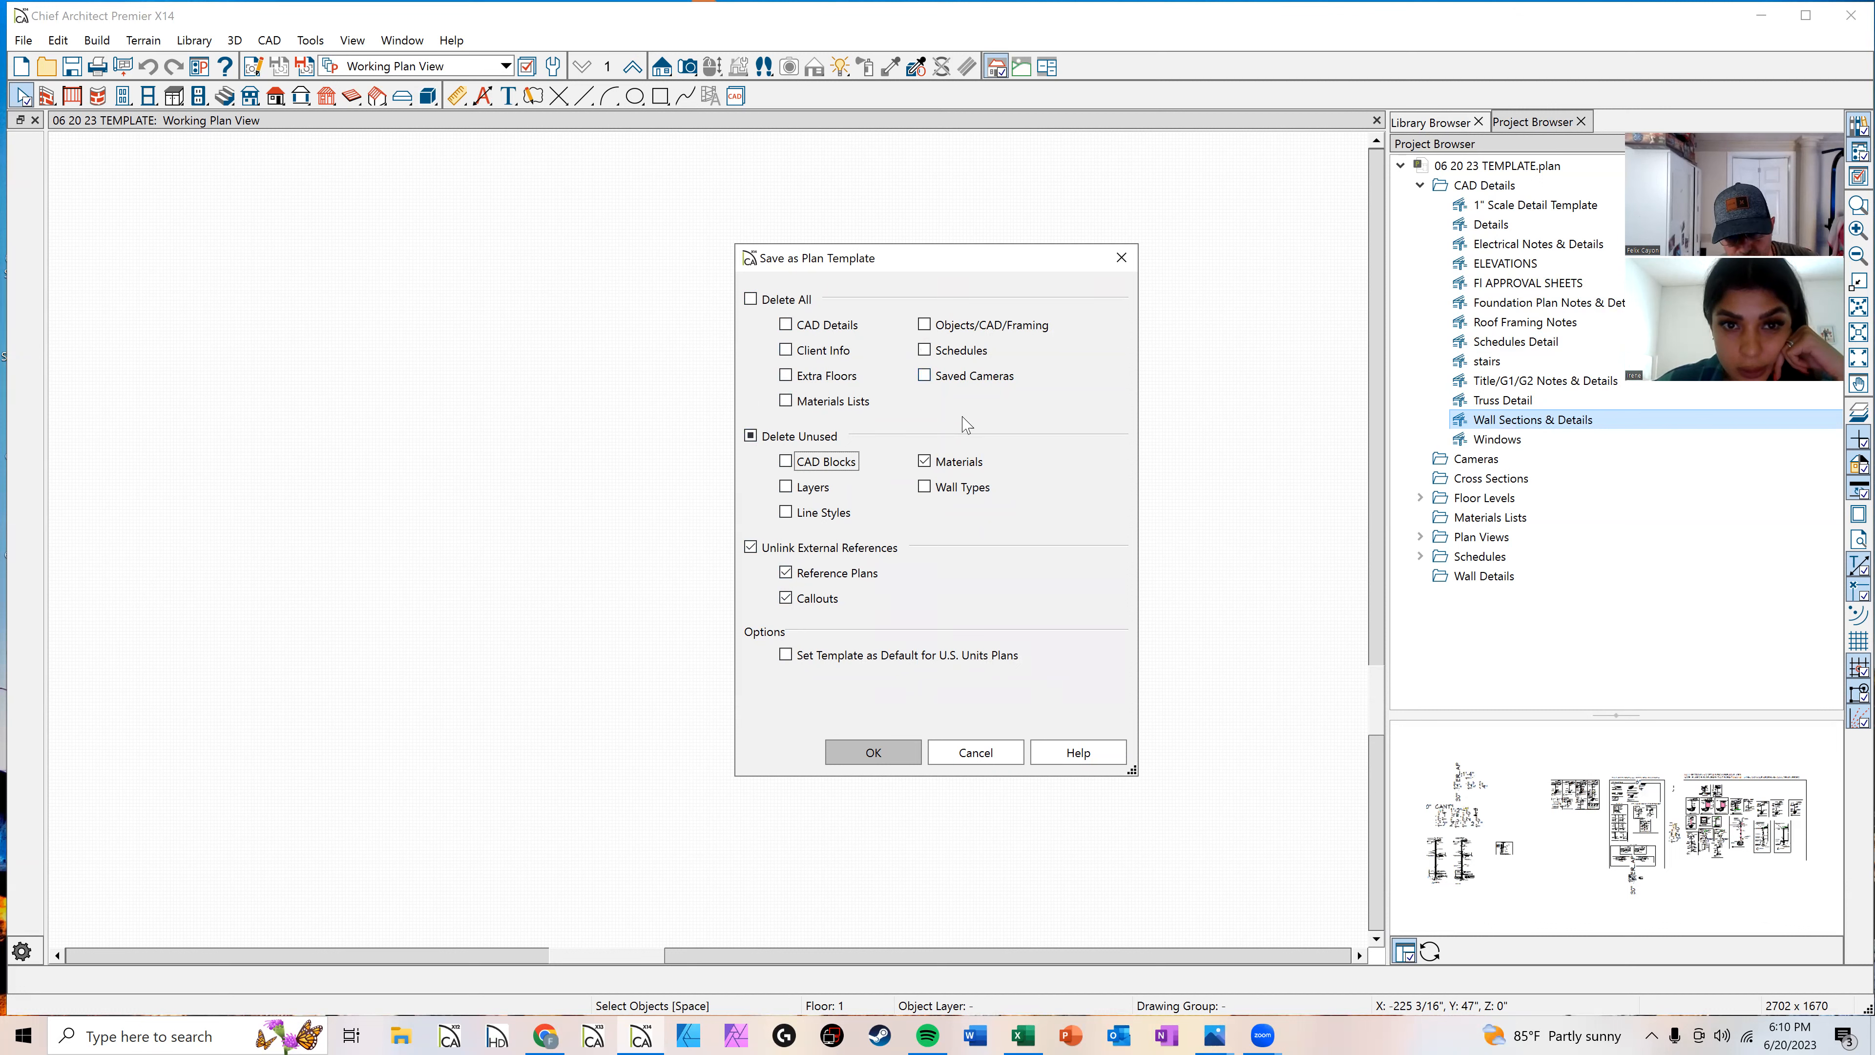
pyautogui.click(924, 462)
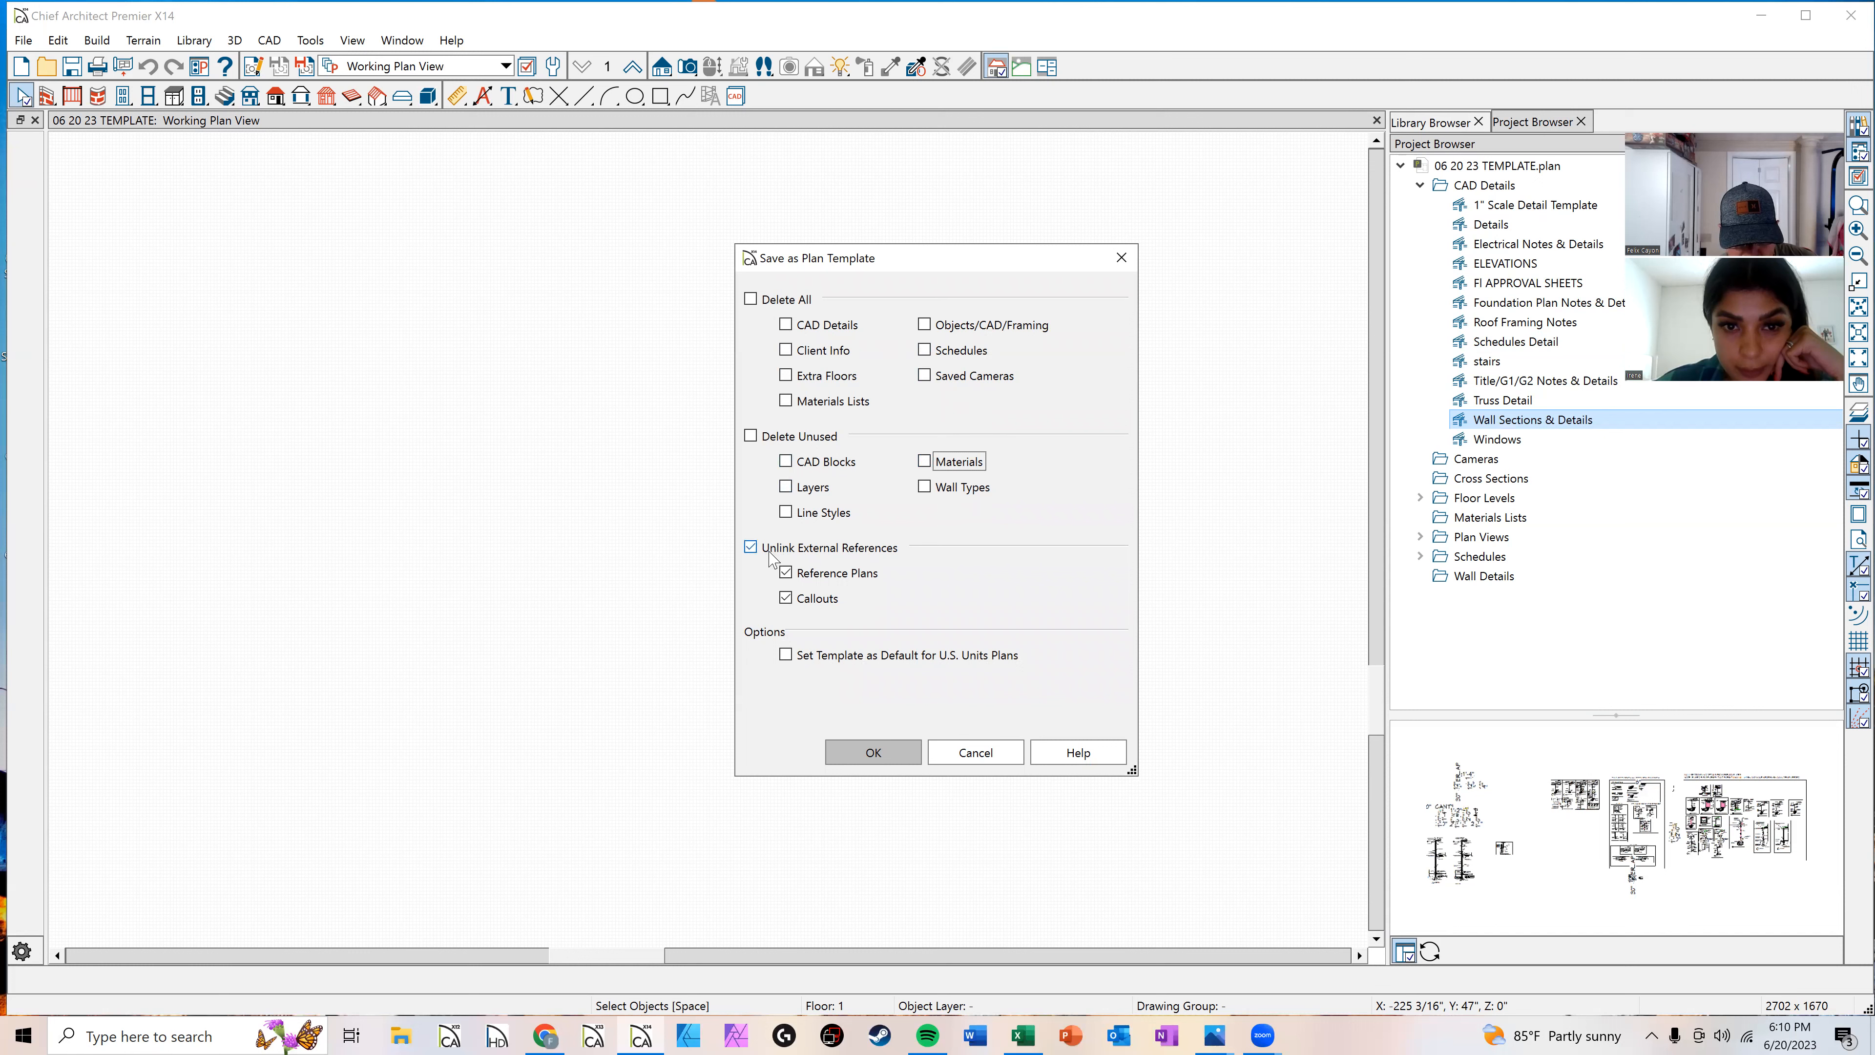
pyautogui.click(753, 548)
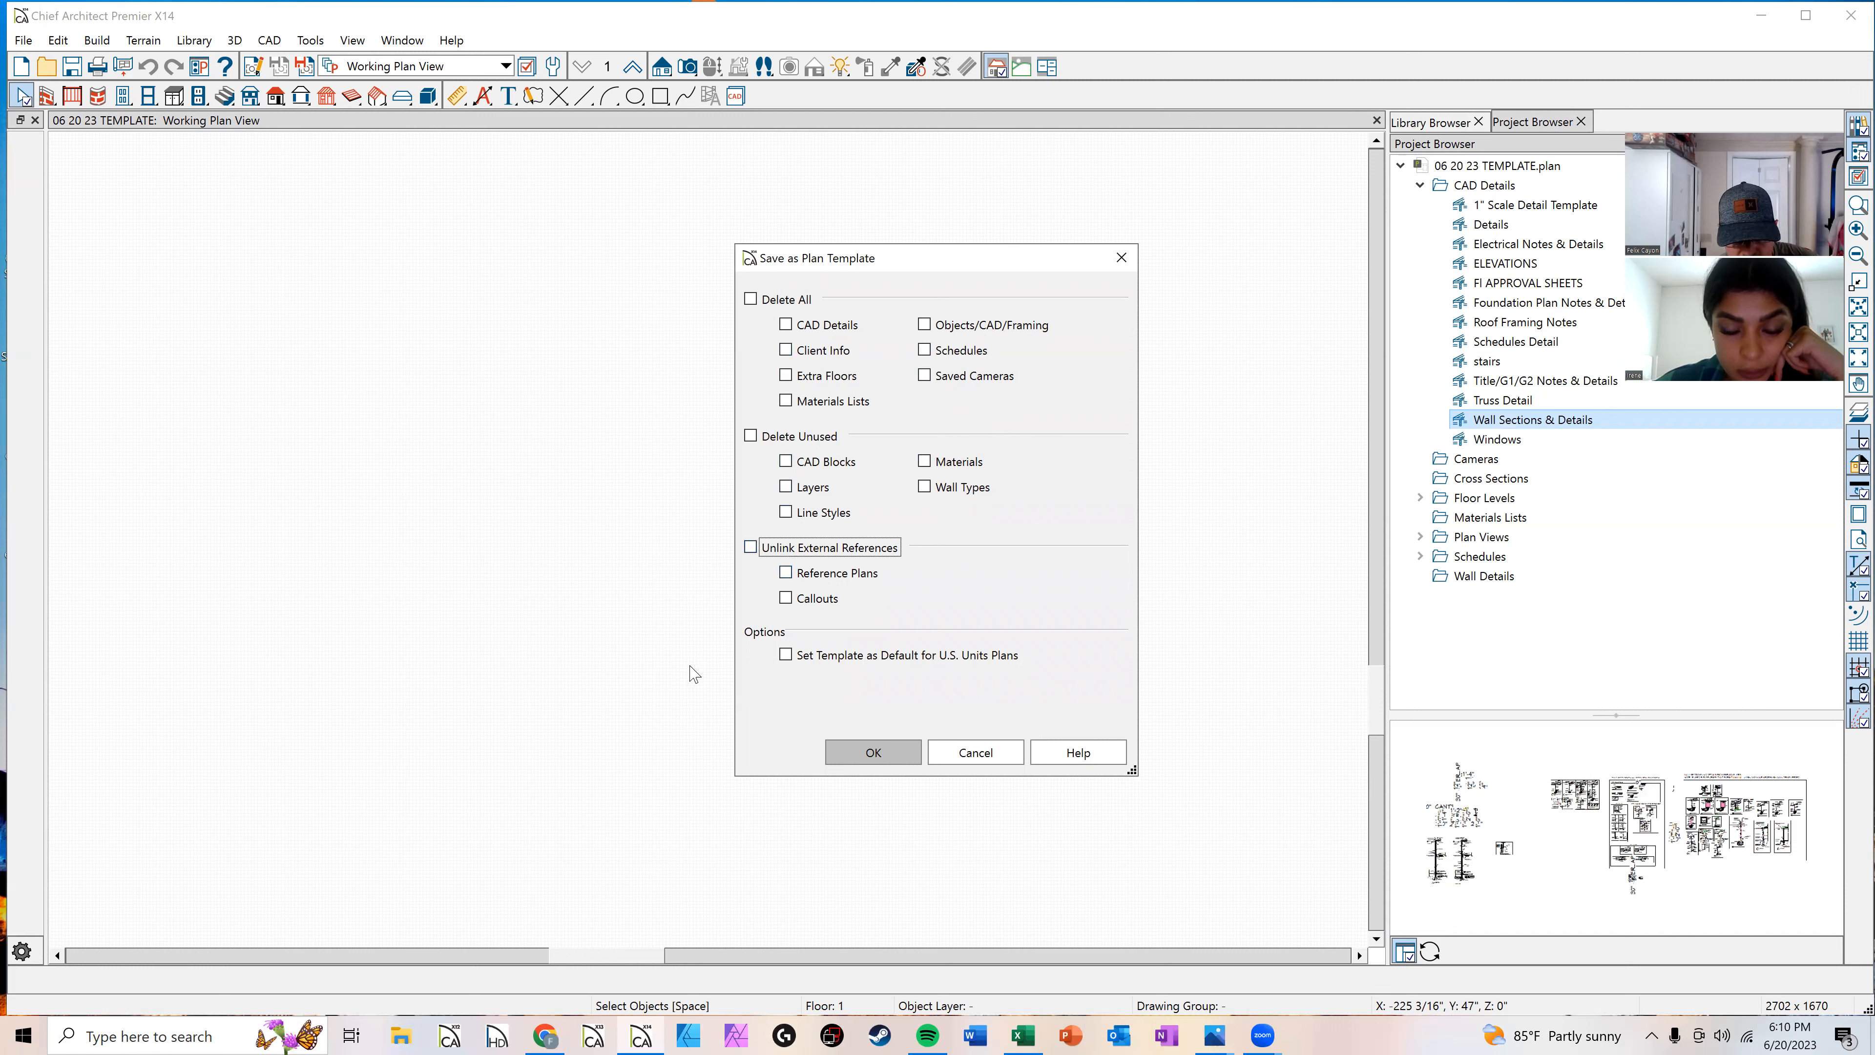
pyautogui.click(786, 657)
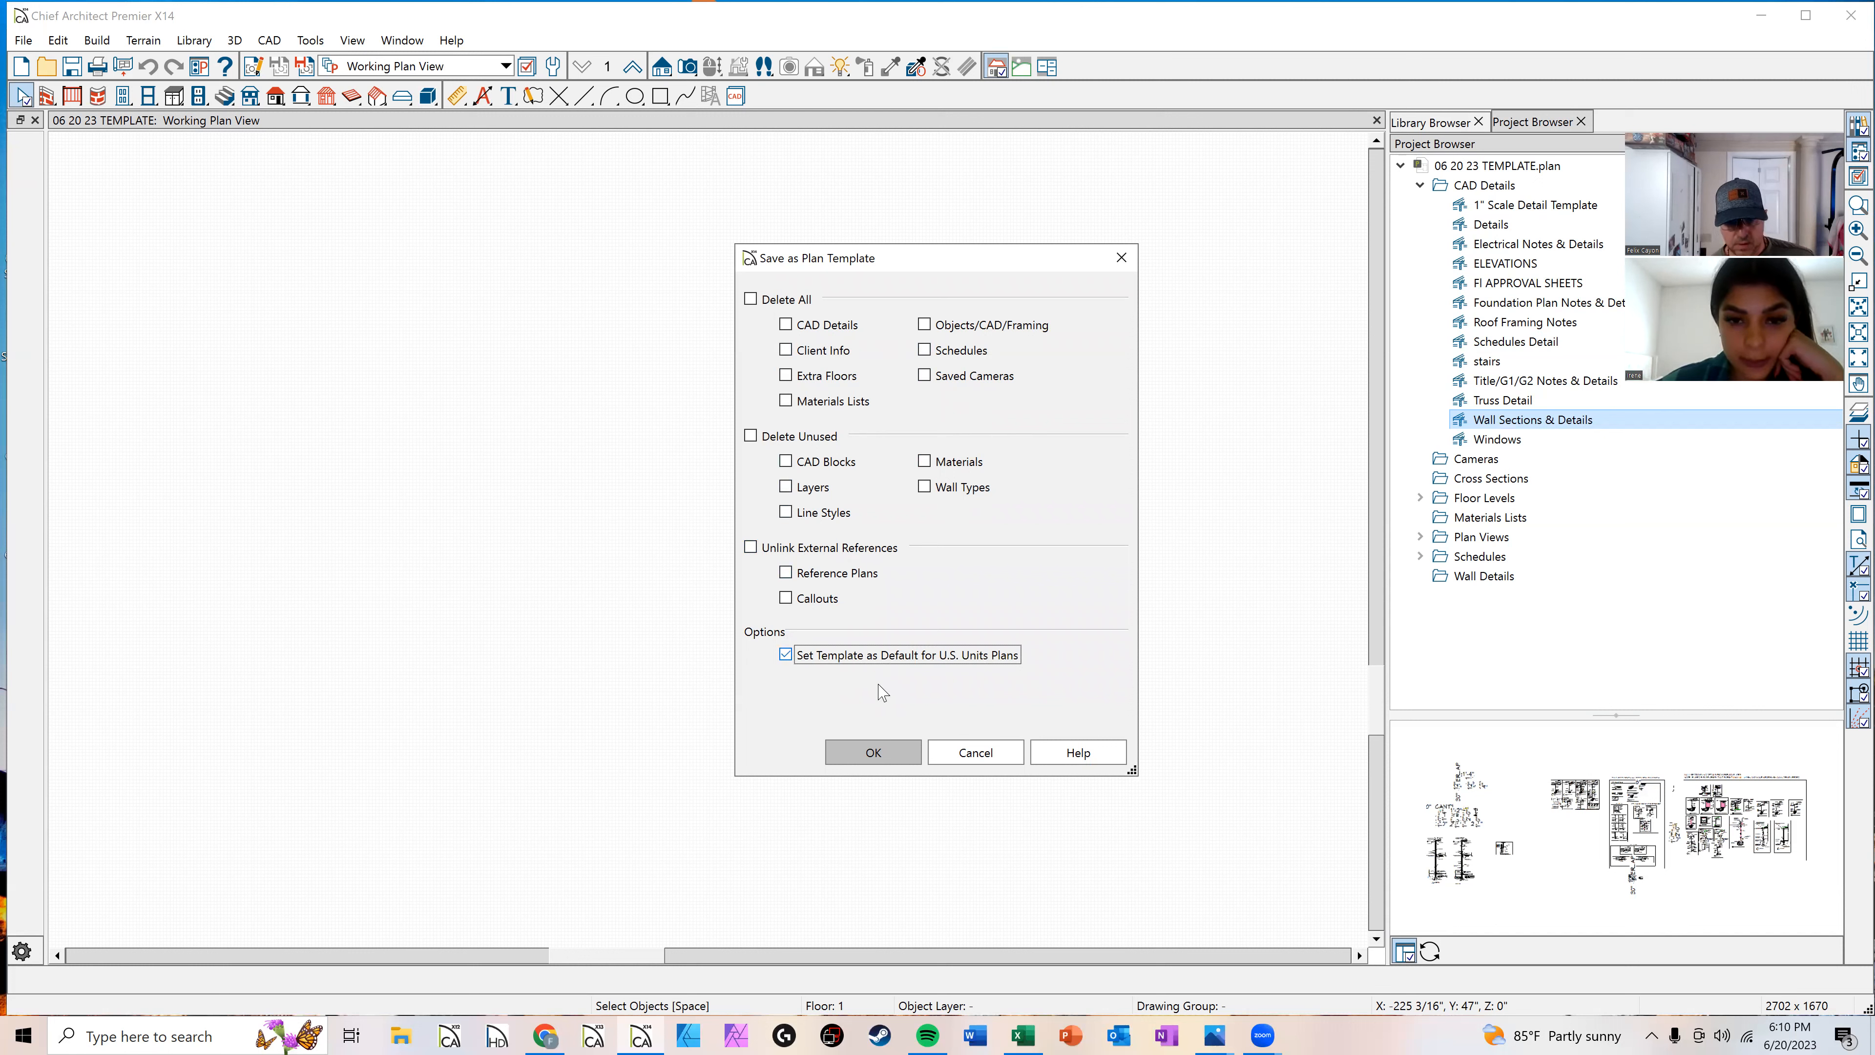
pyautogui.click(878, 757)
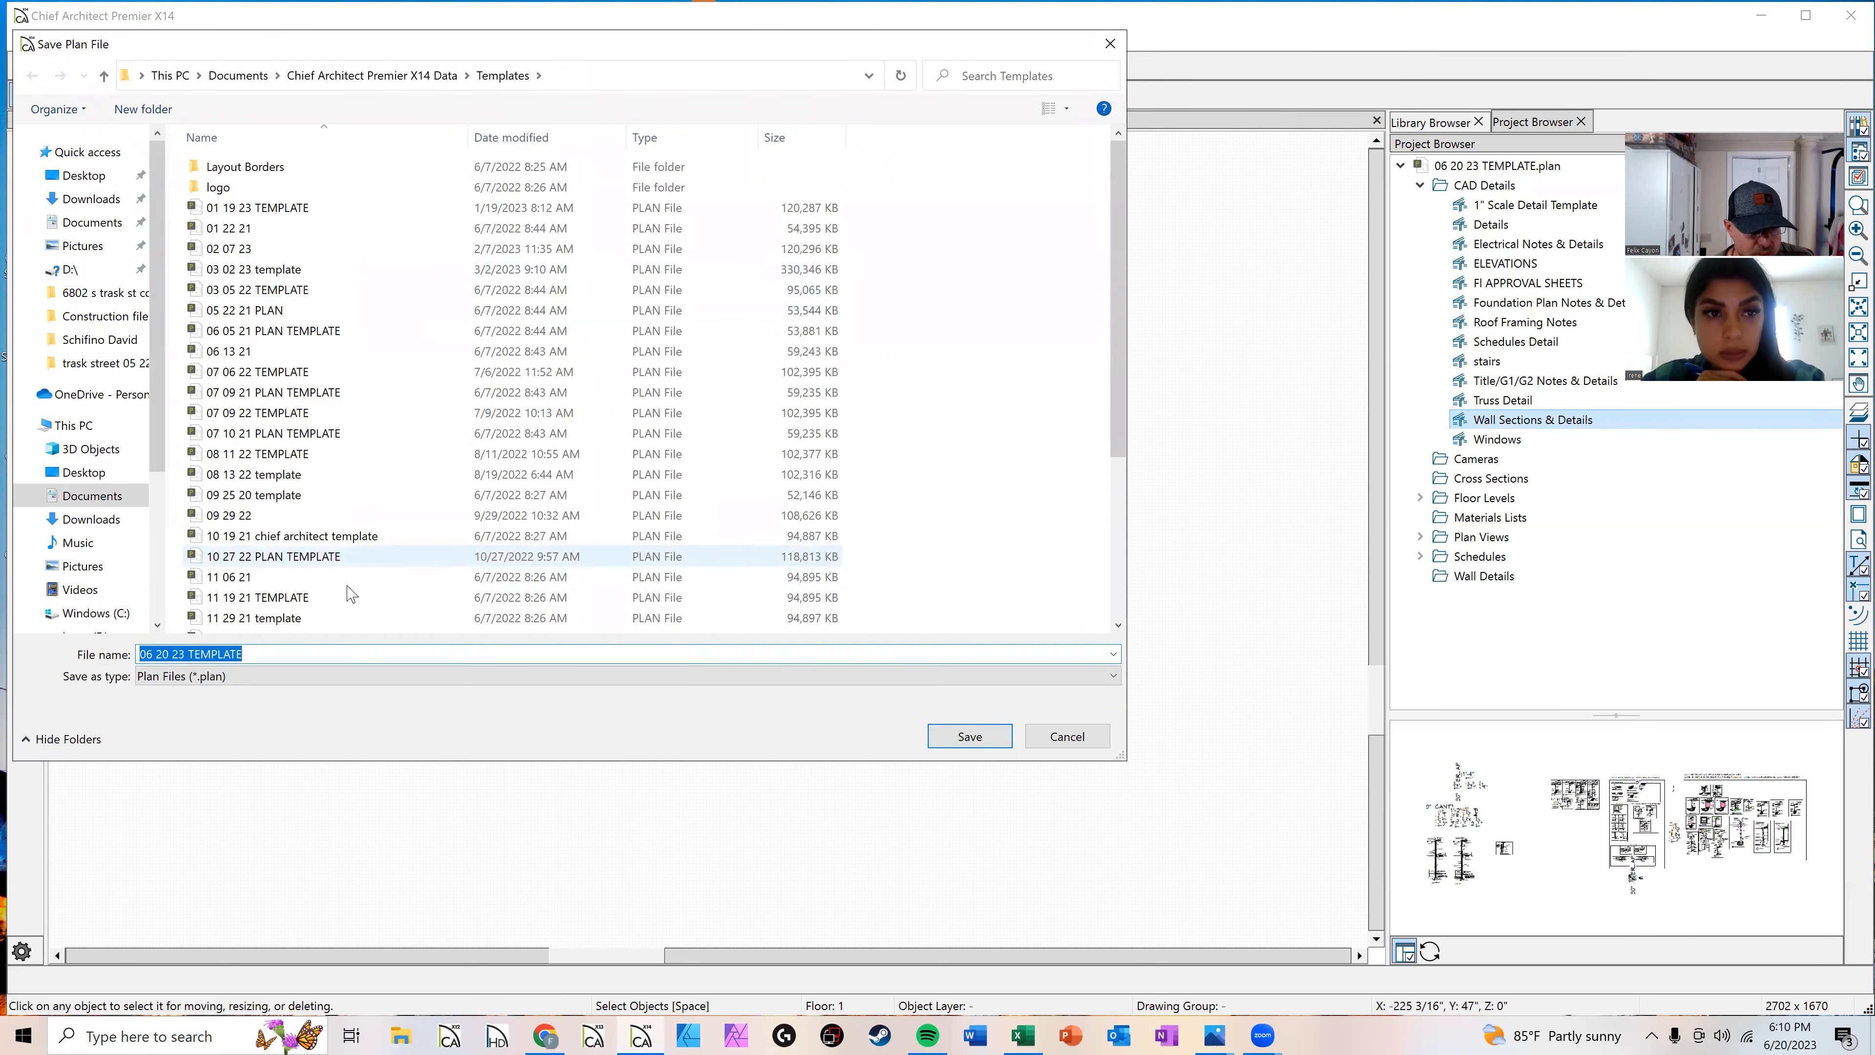
pyautogui.click(957, 745)
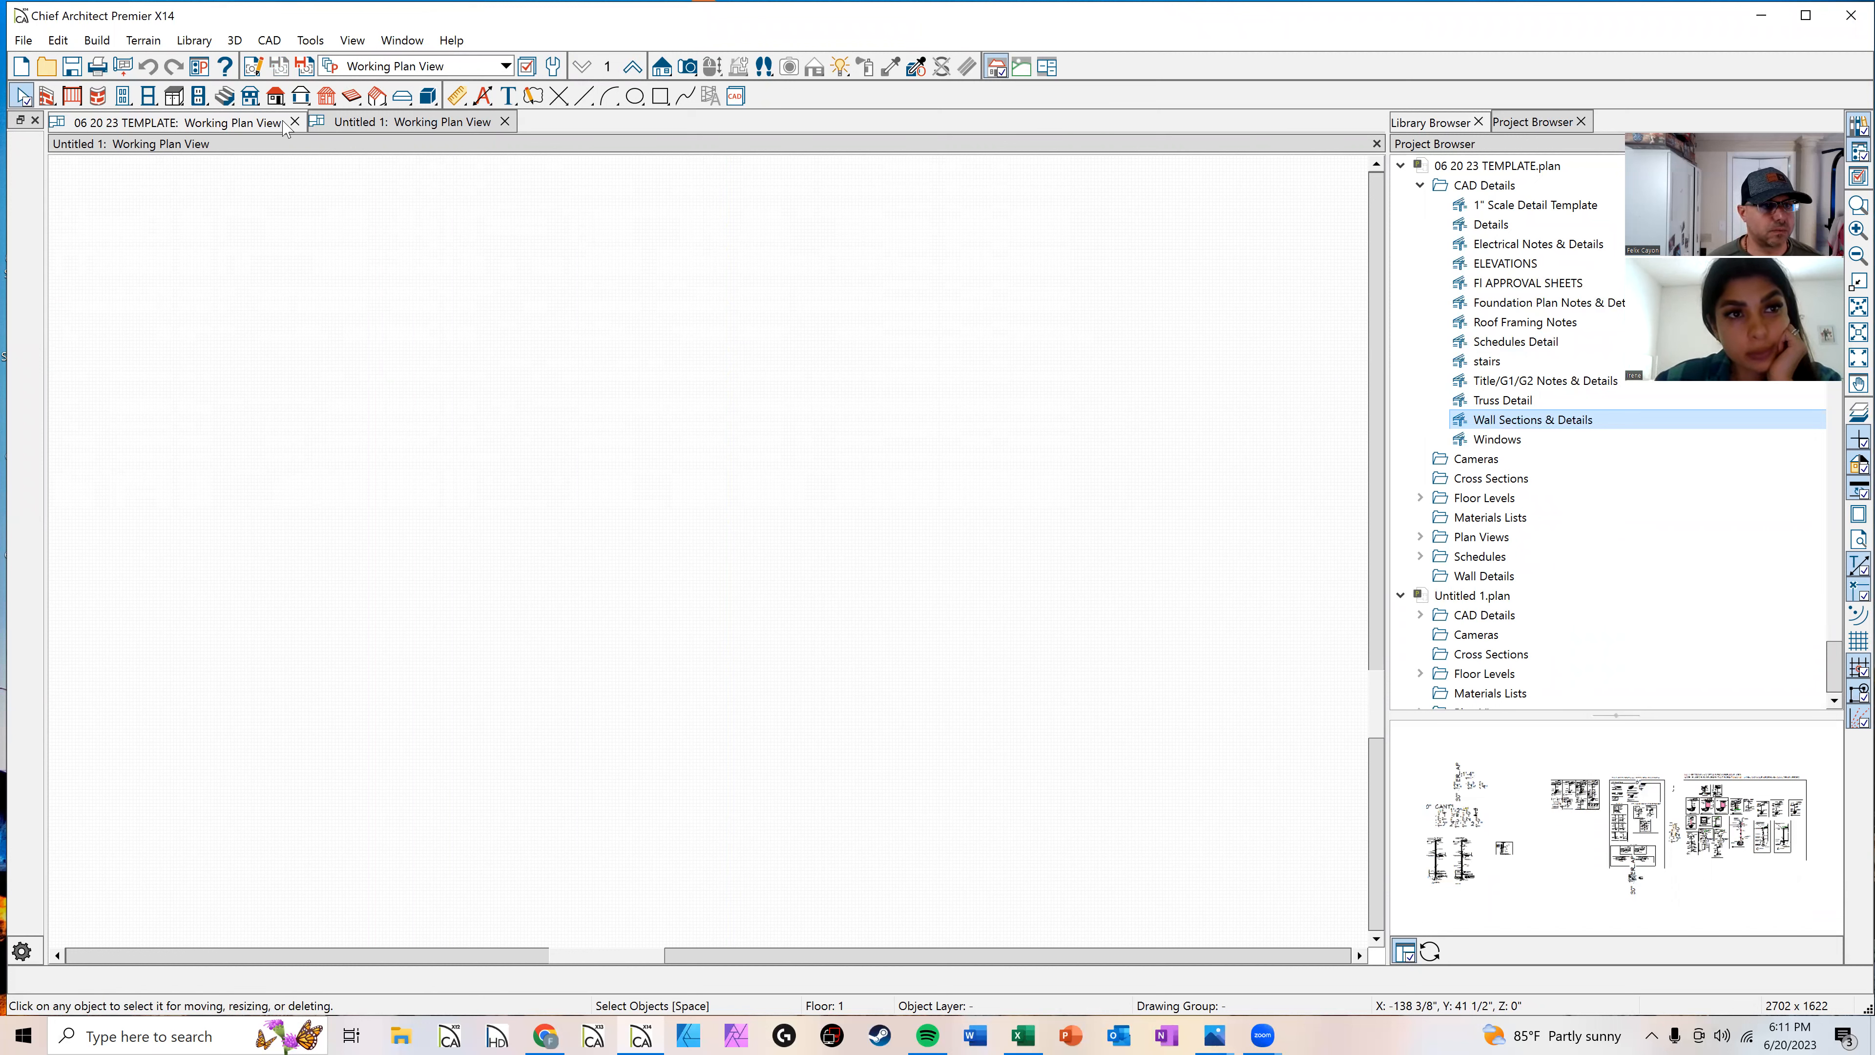
# Step: Close the 06 20 23 TEMPLATE plan's view, keeping the new untitled plan open
pyautogui.click(261, 126)
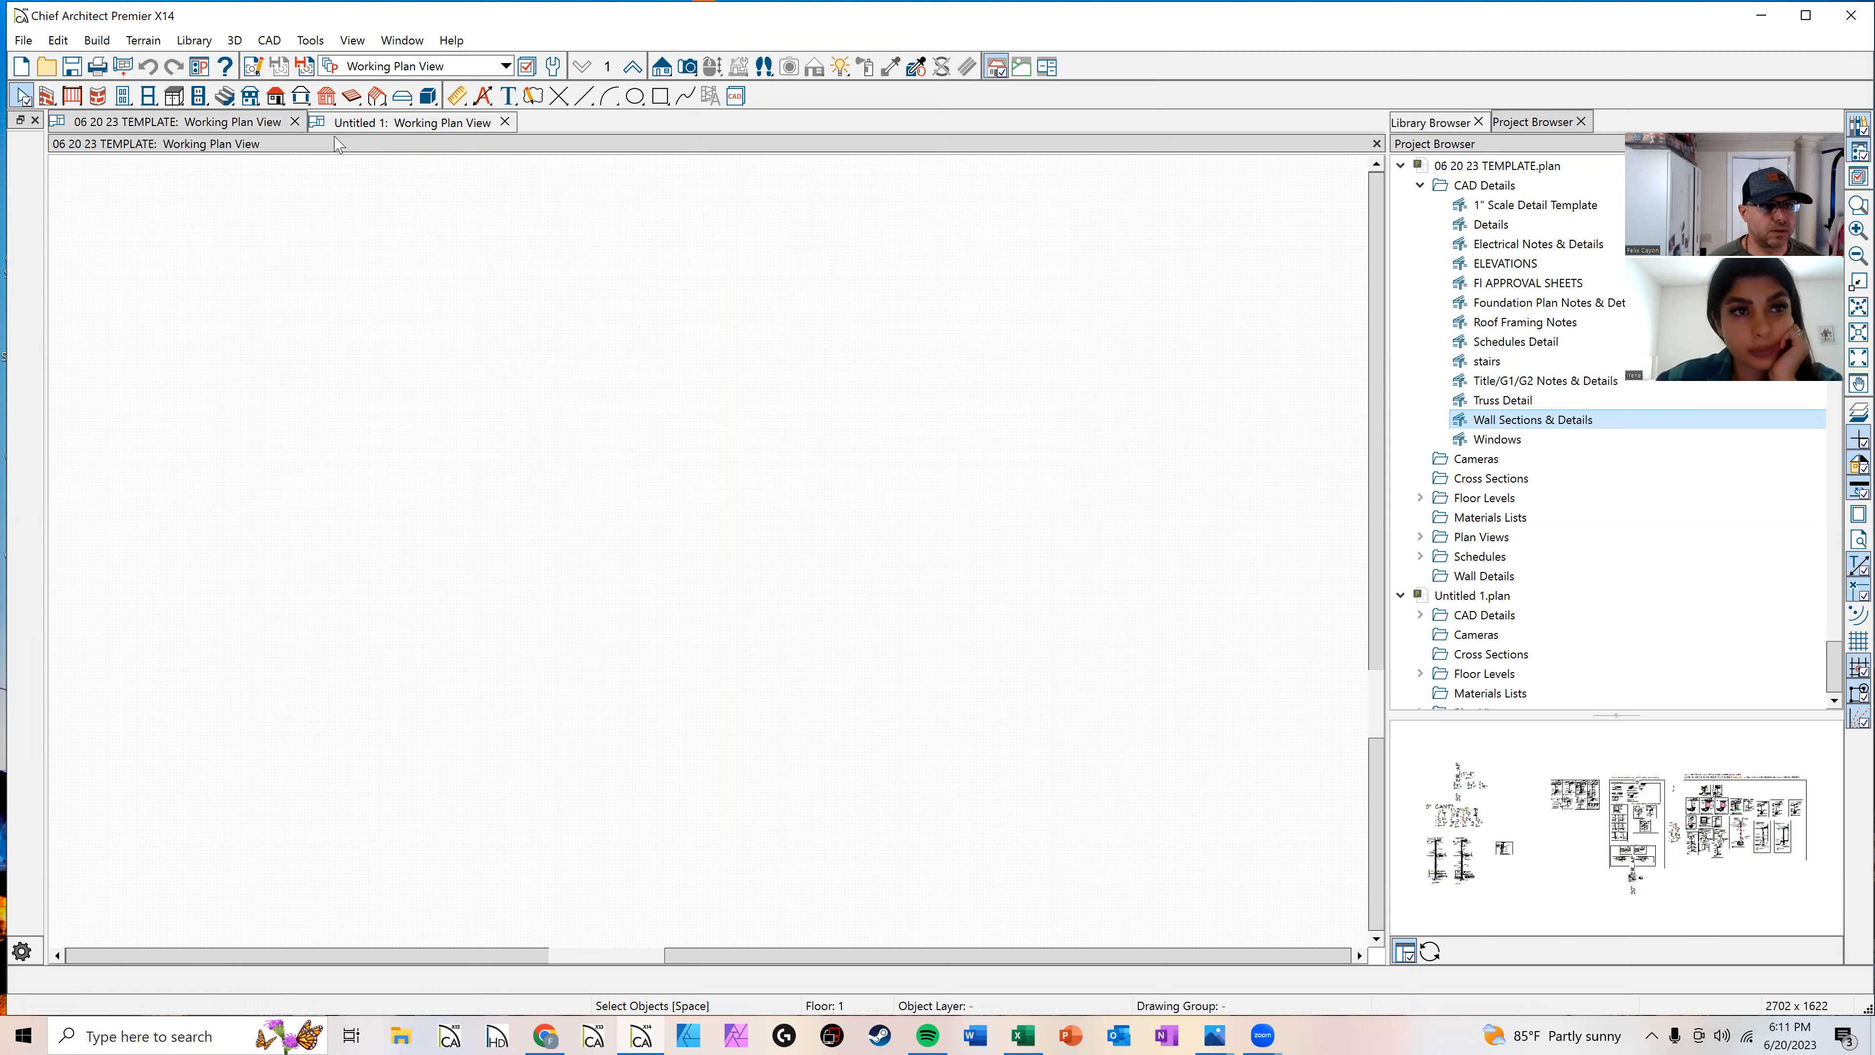
pyautogui.click(349, 118)
pyautogui.click(274, 119)
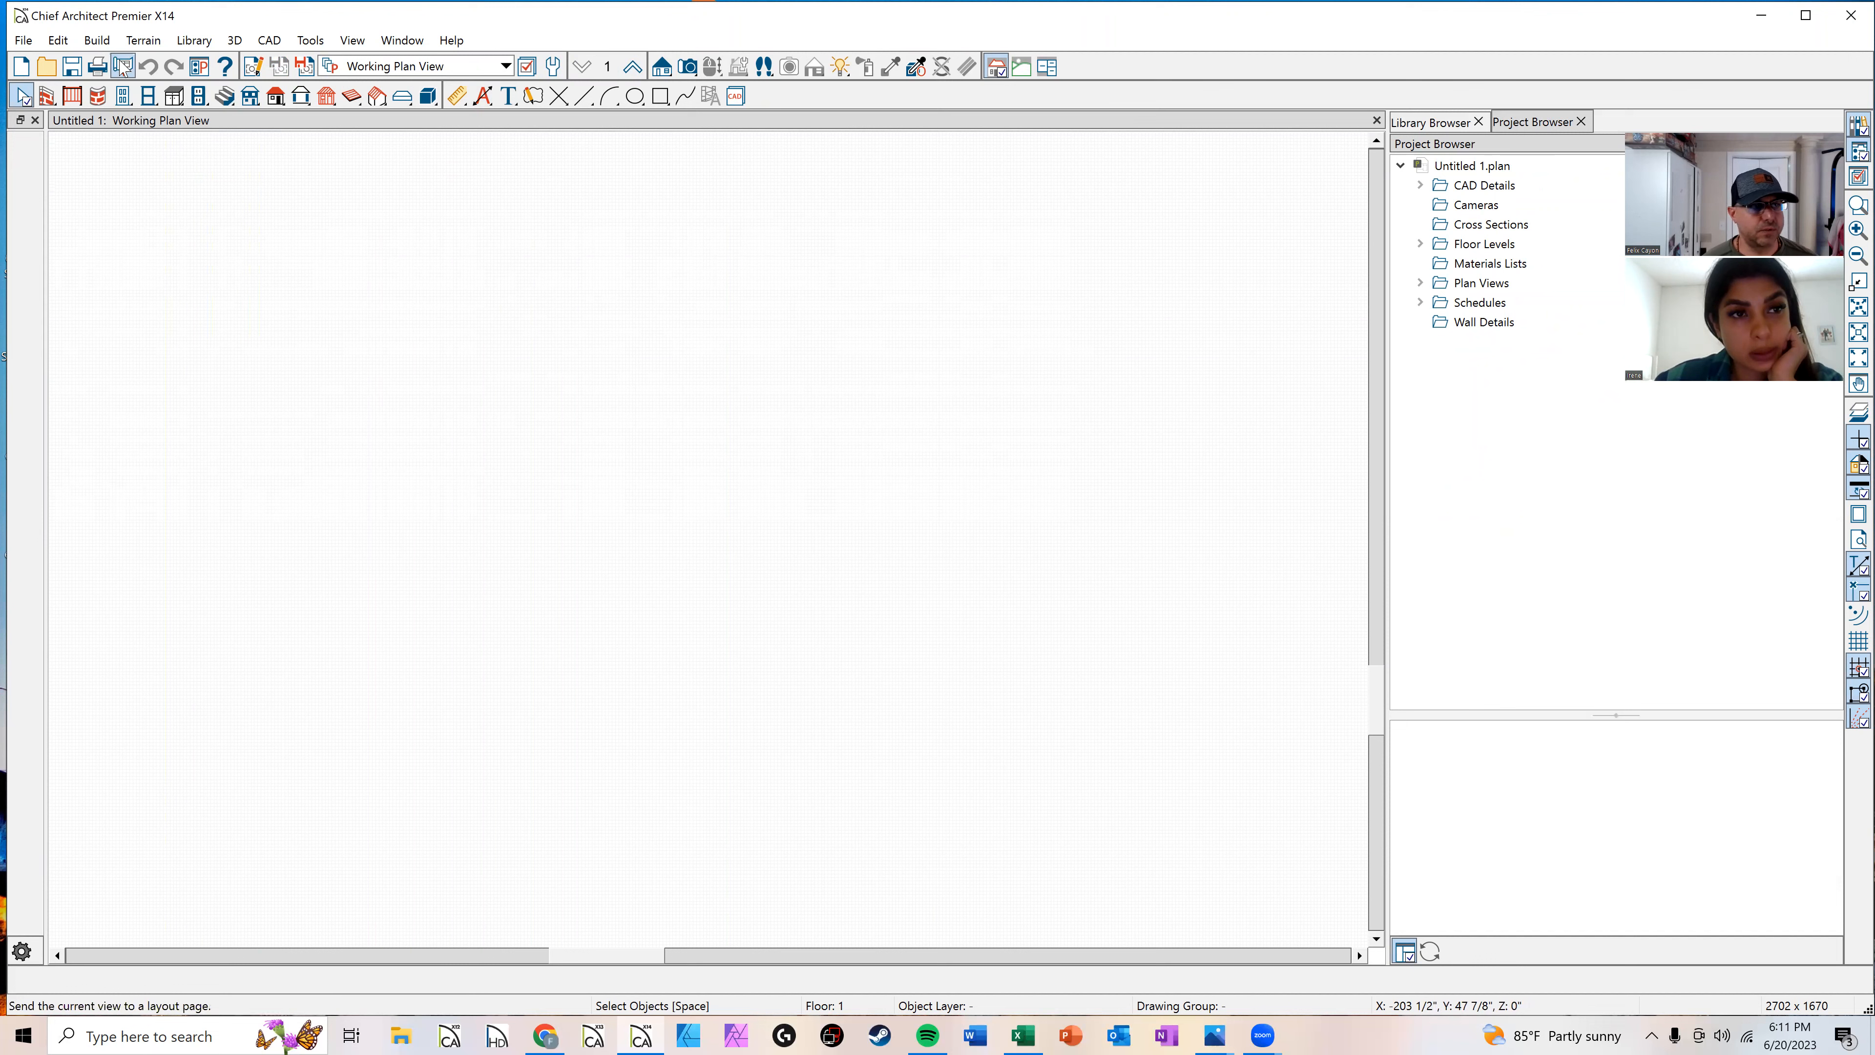
# Step: Save the new untitled plan to the Desktop as PRACTICE
pyautogui.click(26, 41)
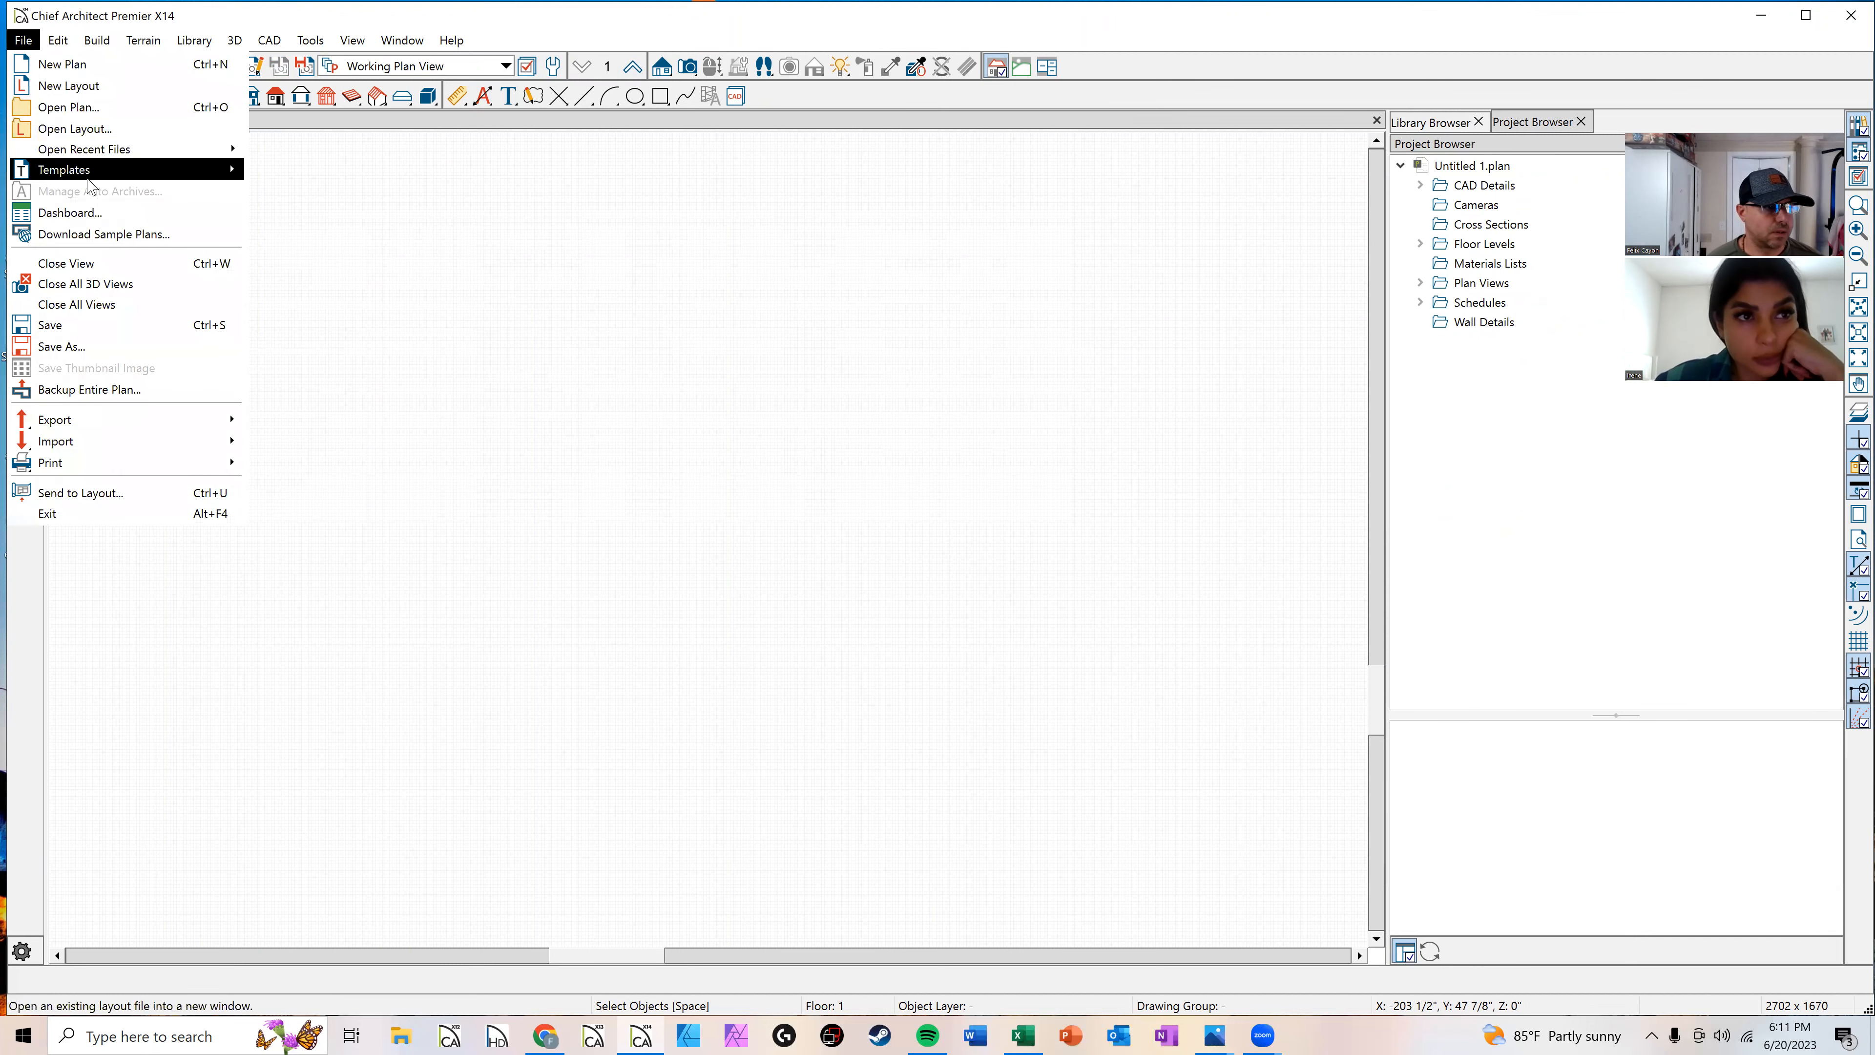
pyautogui.click(108, 347)
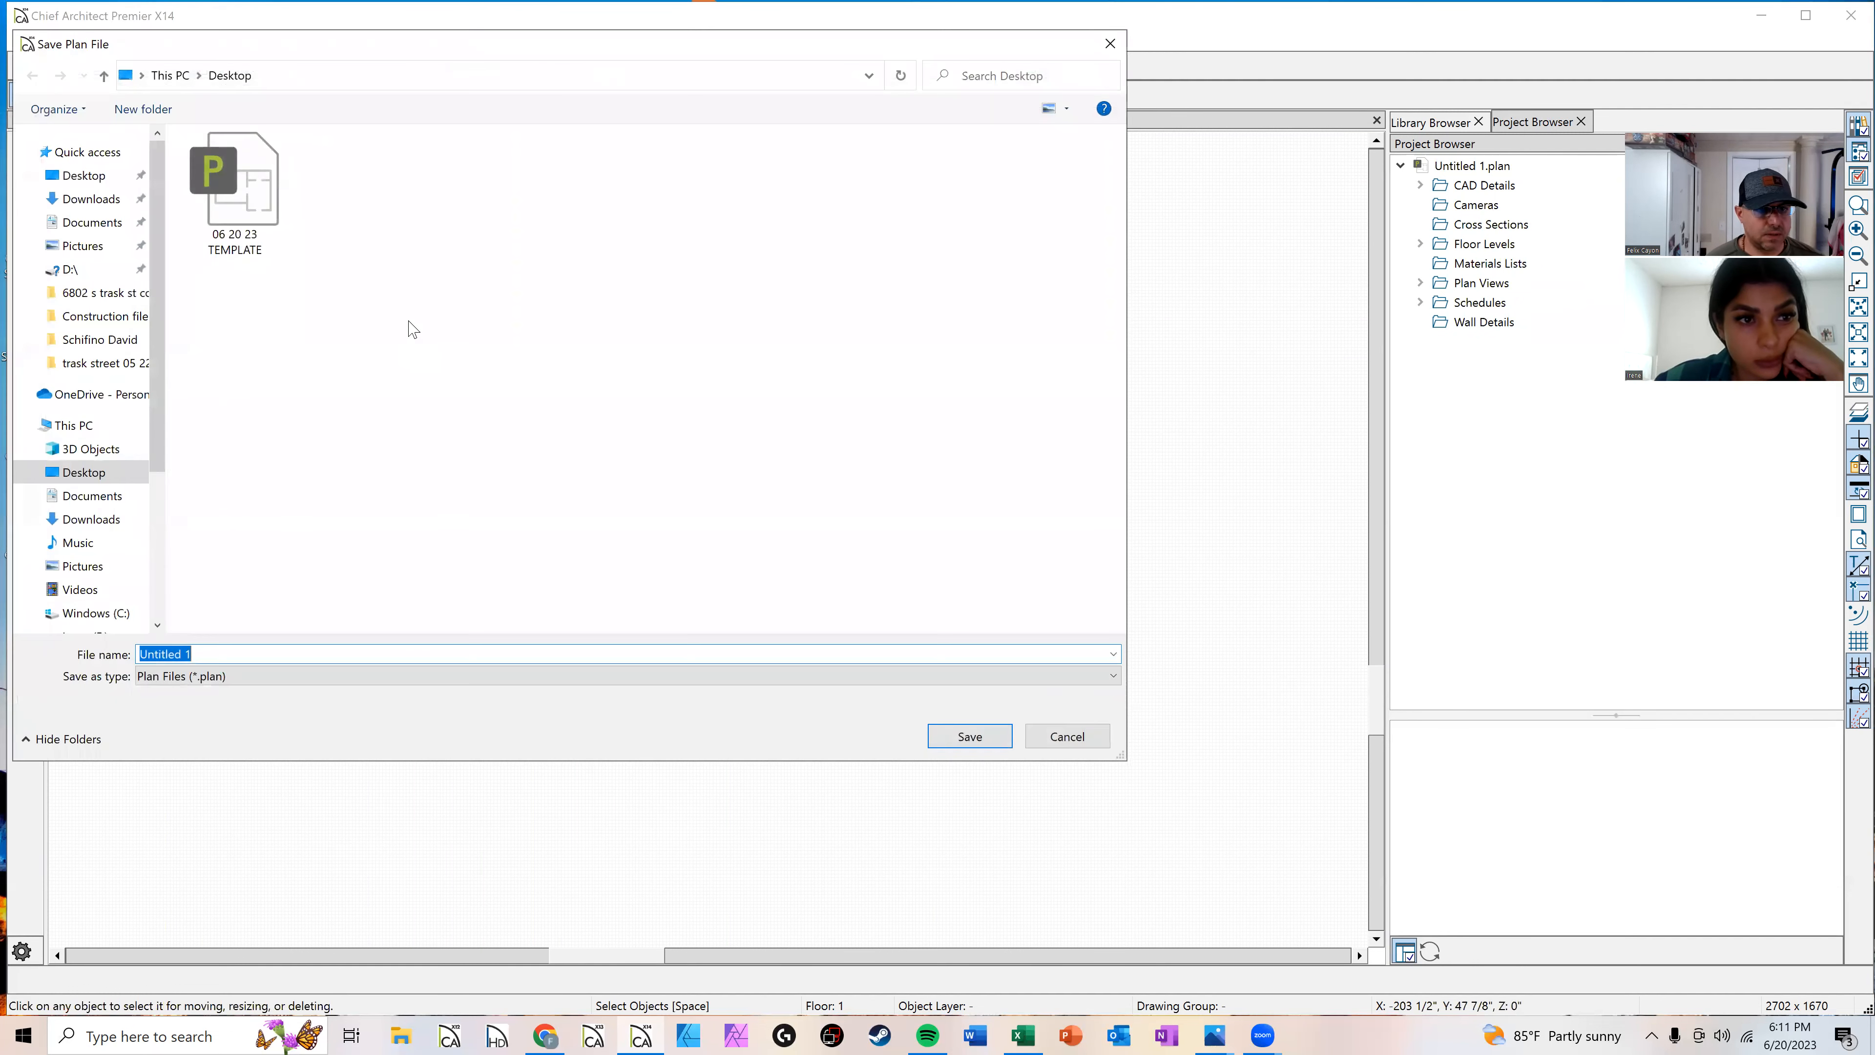
pyautogui.click(250, 652)
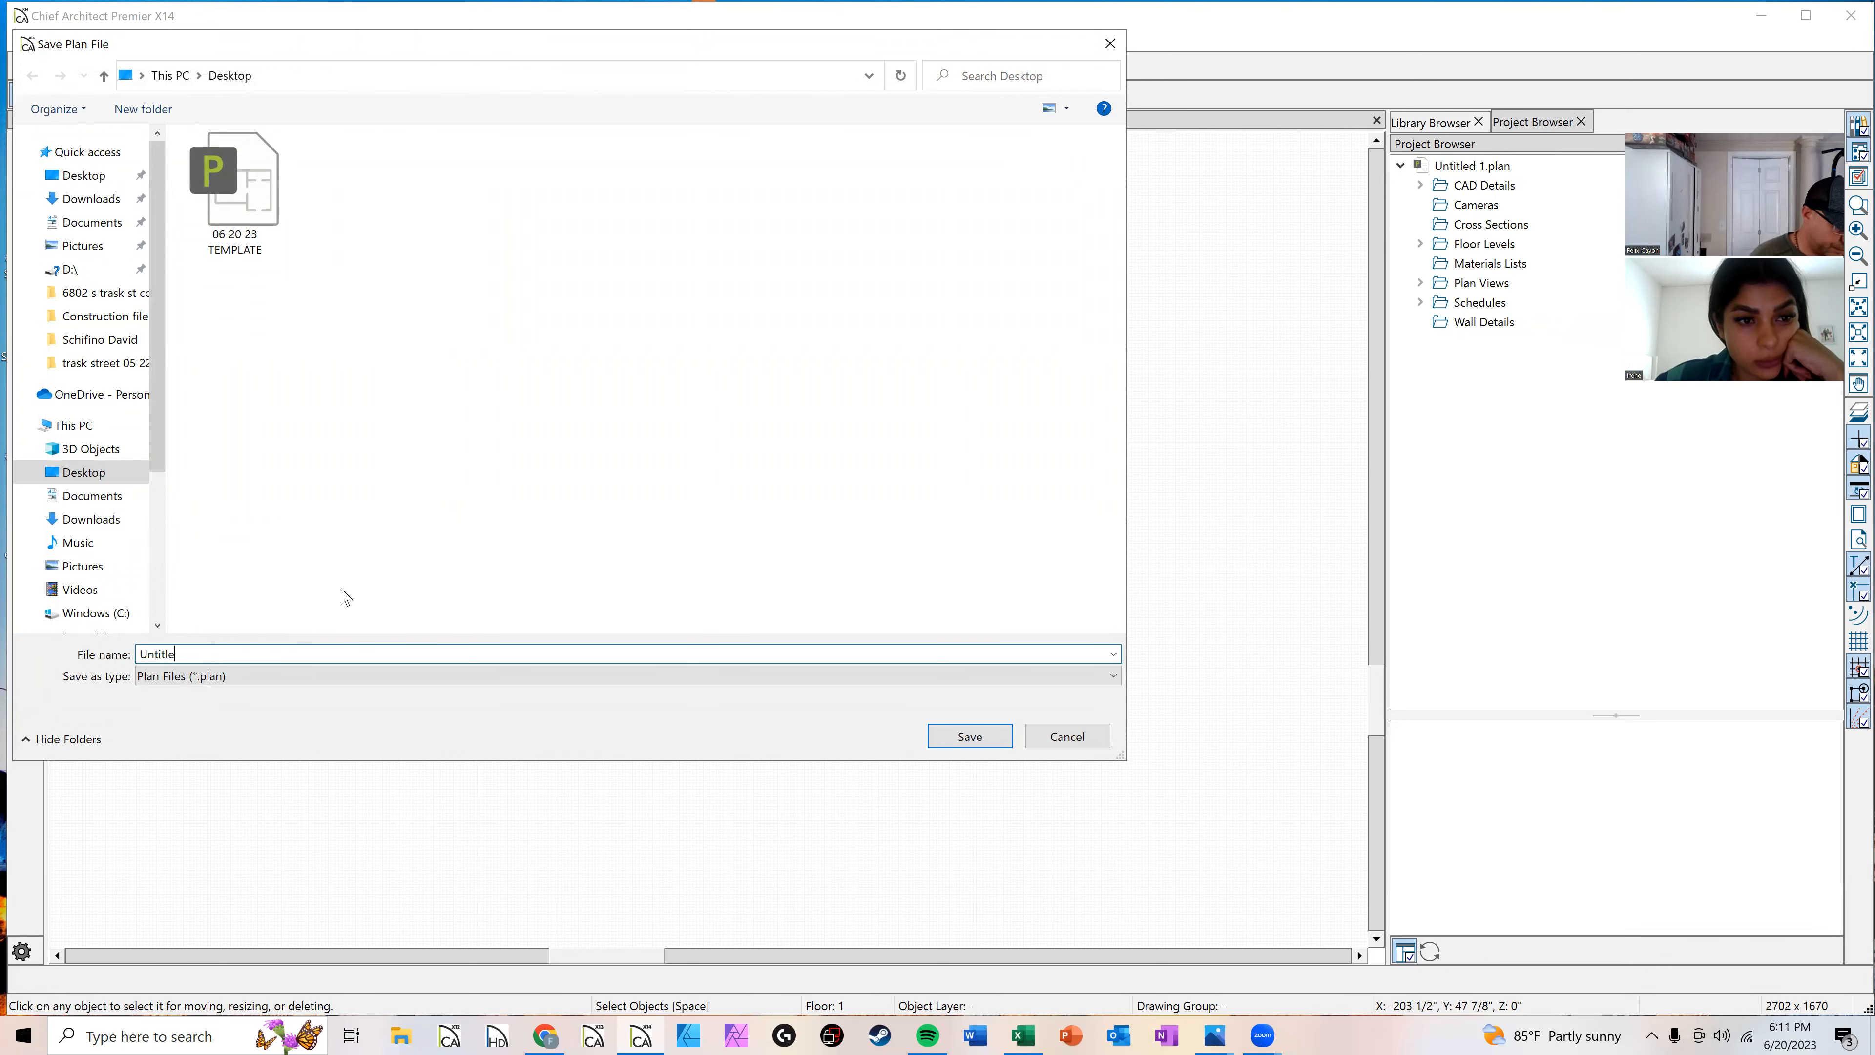
pyautogui.press('BackSpace')
pyautogui.press('BackSpace')
pyautogui.press('BackSpace')
pyautogui.press('BackSpace')
pyautogui.press('BackSpace')
pyautogui.press('BackSpace')
pyautogui.press('BackSpace')
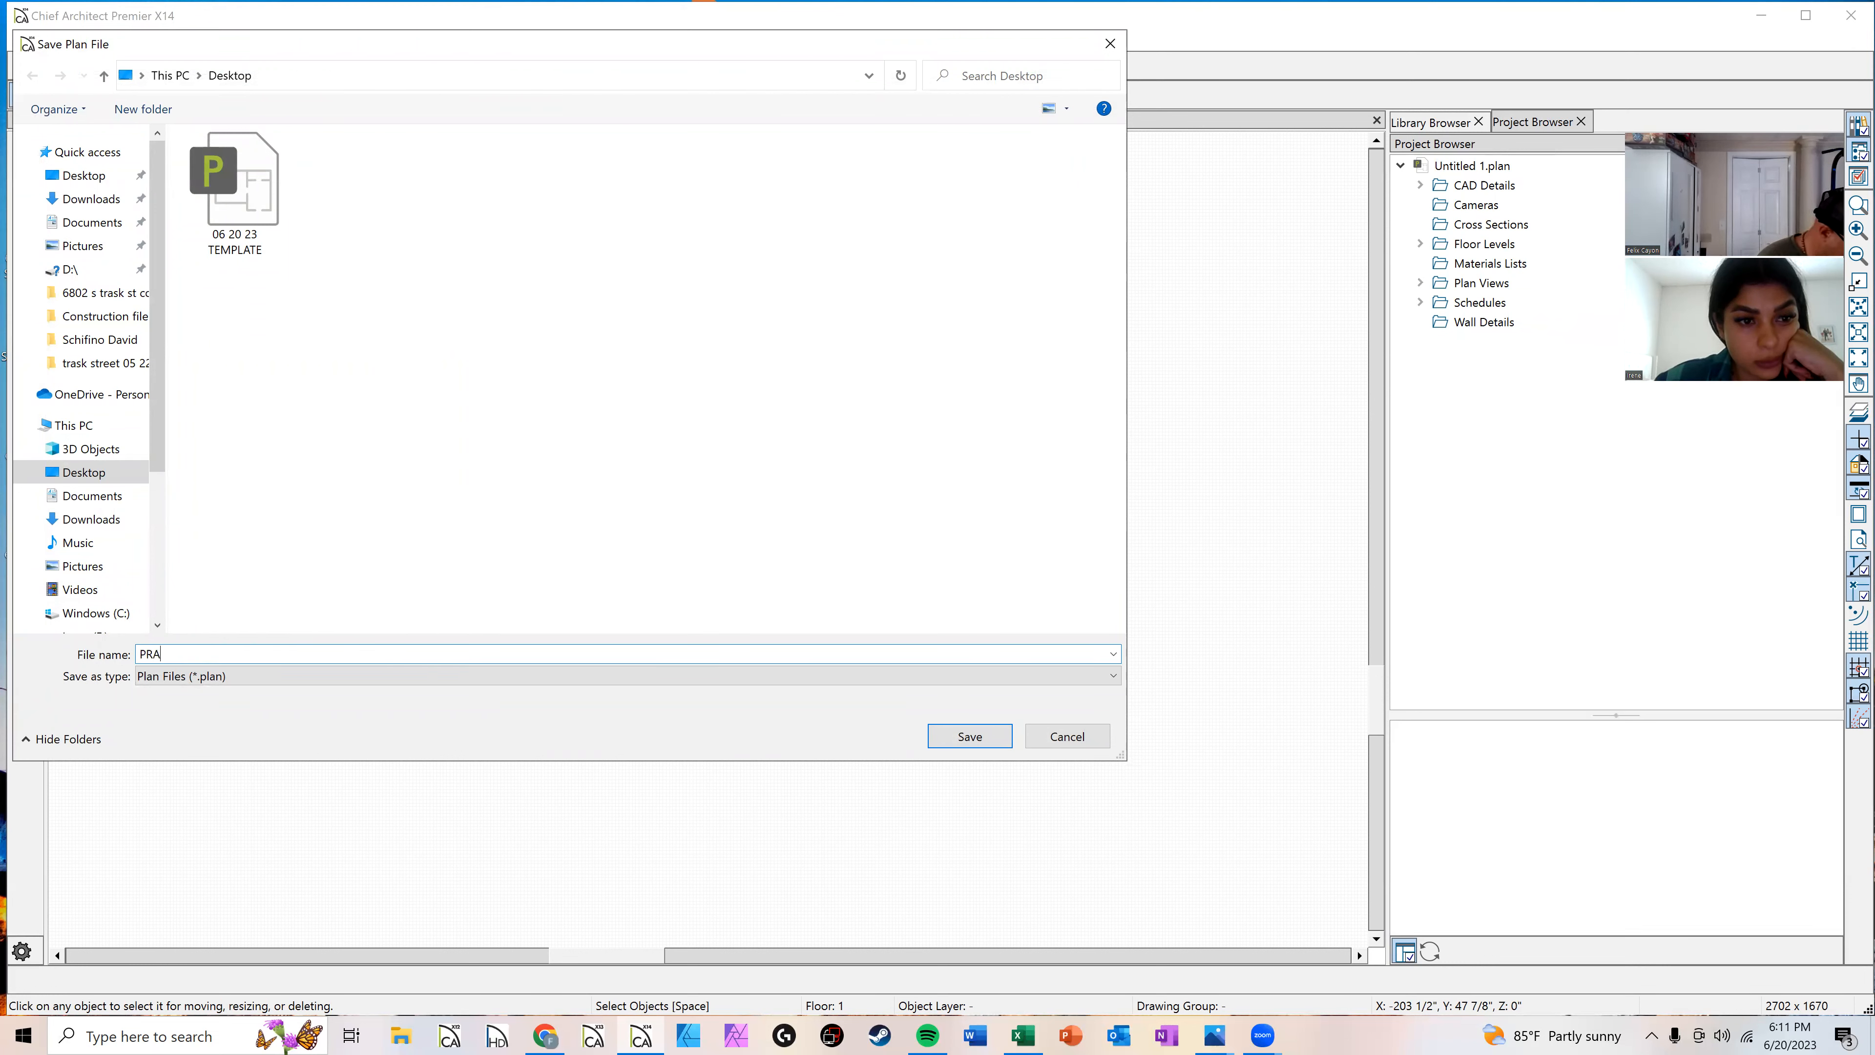
pyautogui.press('Return')
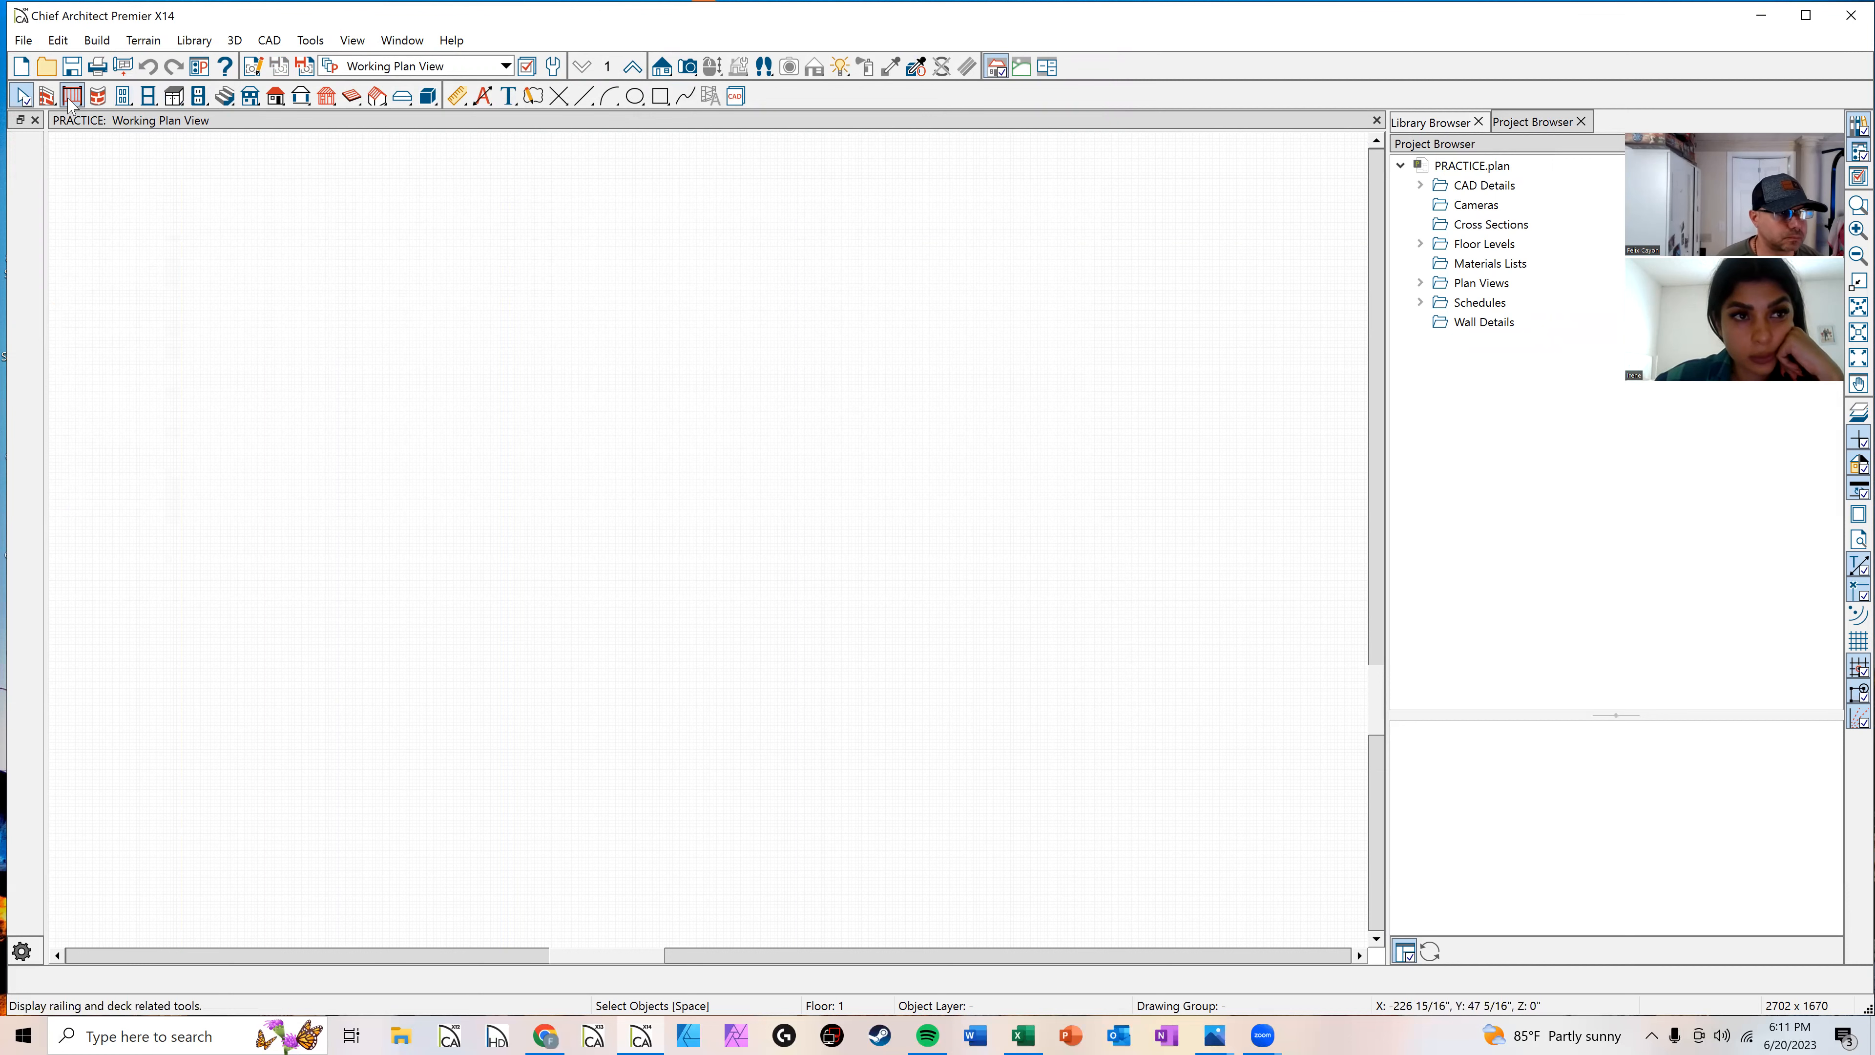
# Step: Draw a notched rectangular outline of exterior walls and select its top wall
pyautogui.click(46, 94)
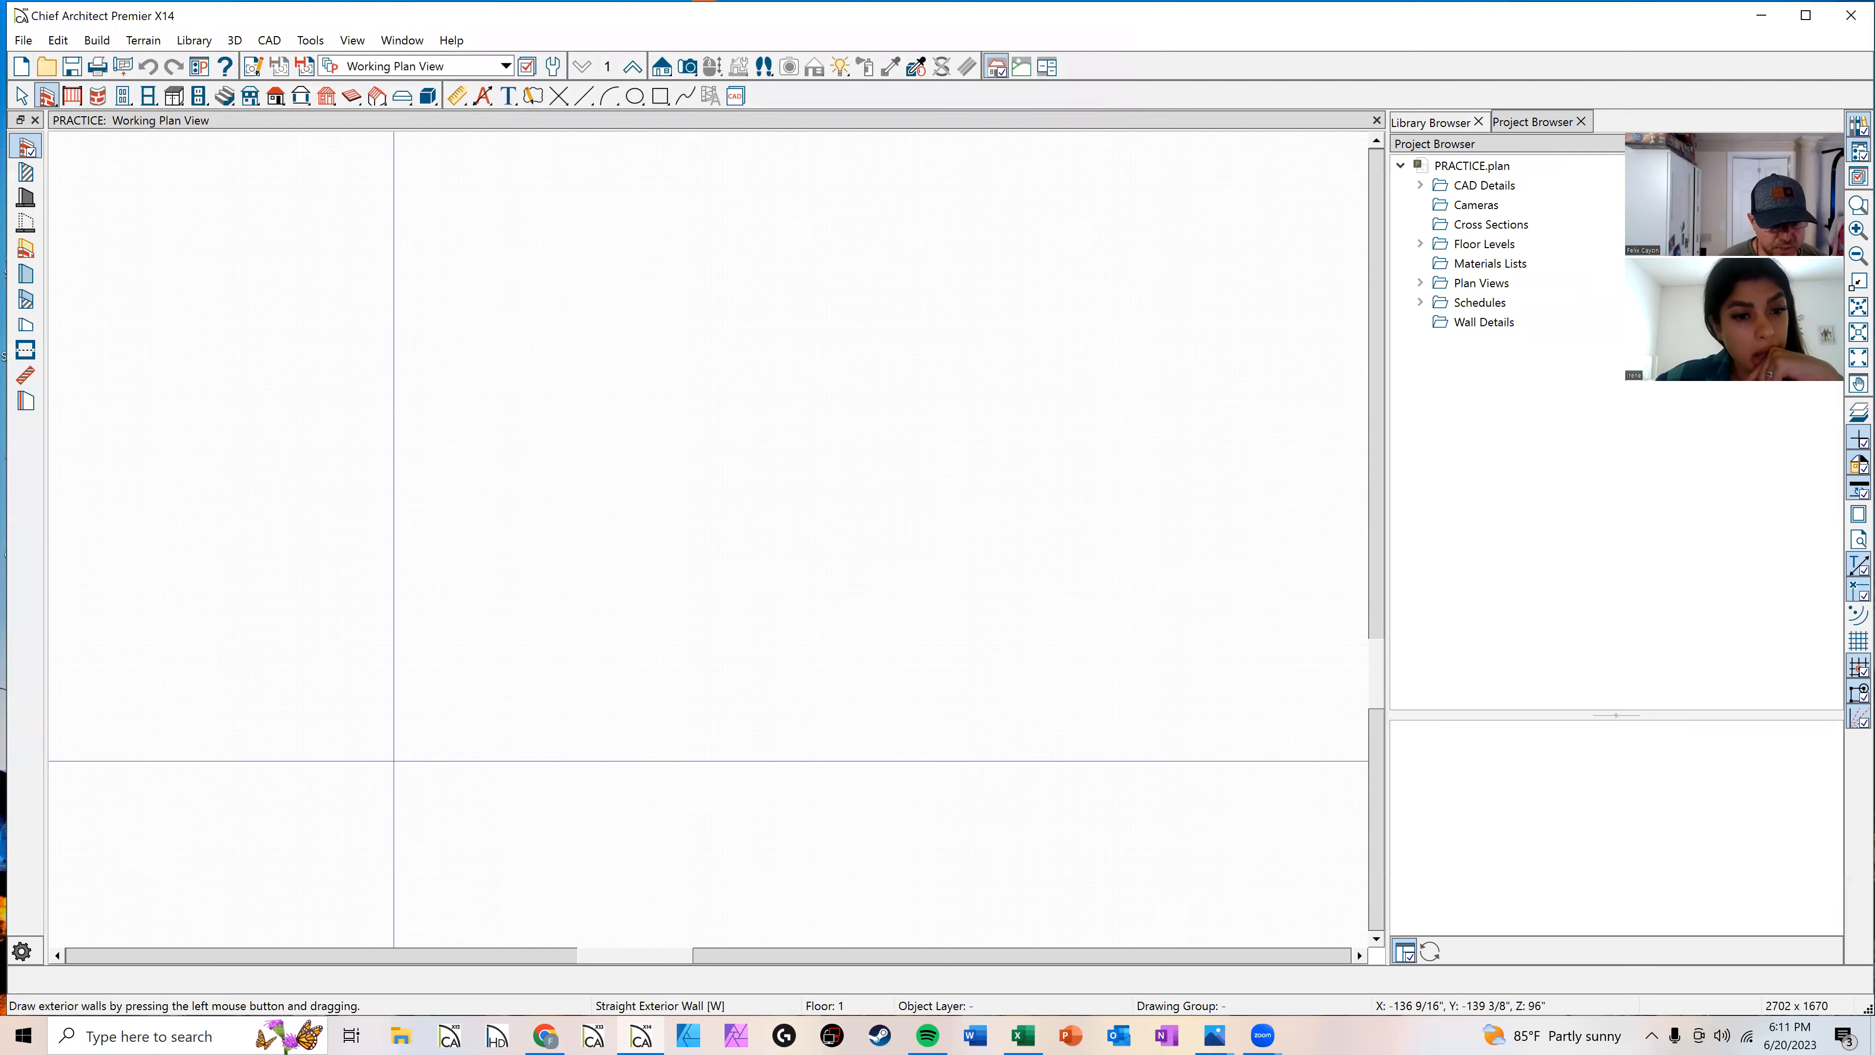
pyautogui.moveTo(335, 847)
pyautogui.mouseDown()
pyautogui.moveTo(328, 338)
pyautogui.moveTo(293, 331)
pyautogui.moveTo(295, 215)
pyautogui.moveTo(469, 214)
pyautogui.moveTo(427, 376)
pyautogui.moveTo(470, 468)
pyautogui.moveTo(376, 477)
pyautogui.moveTo(376, 417)
pyautogui.moveTo(304, 418)
pyautogui.mouseUp()
pyautogui.scroll(-3, 293, 331)
pyautogui.press('space')
pyautogui.click(359, 216)
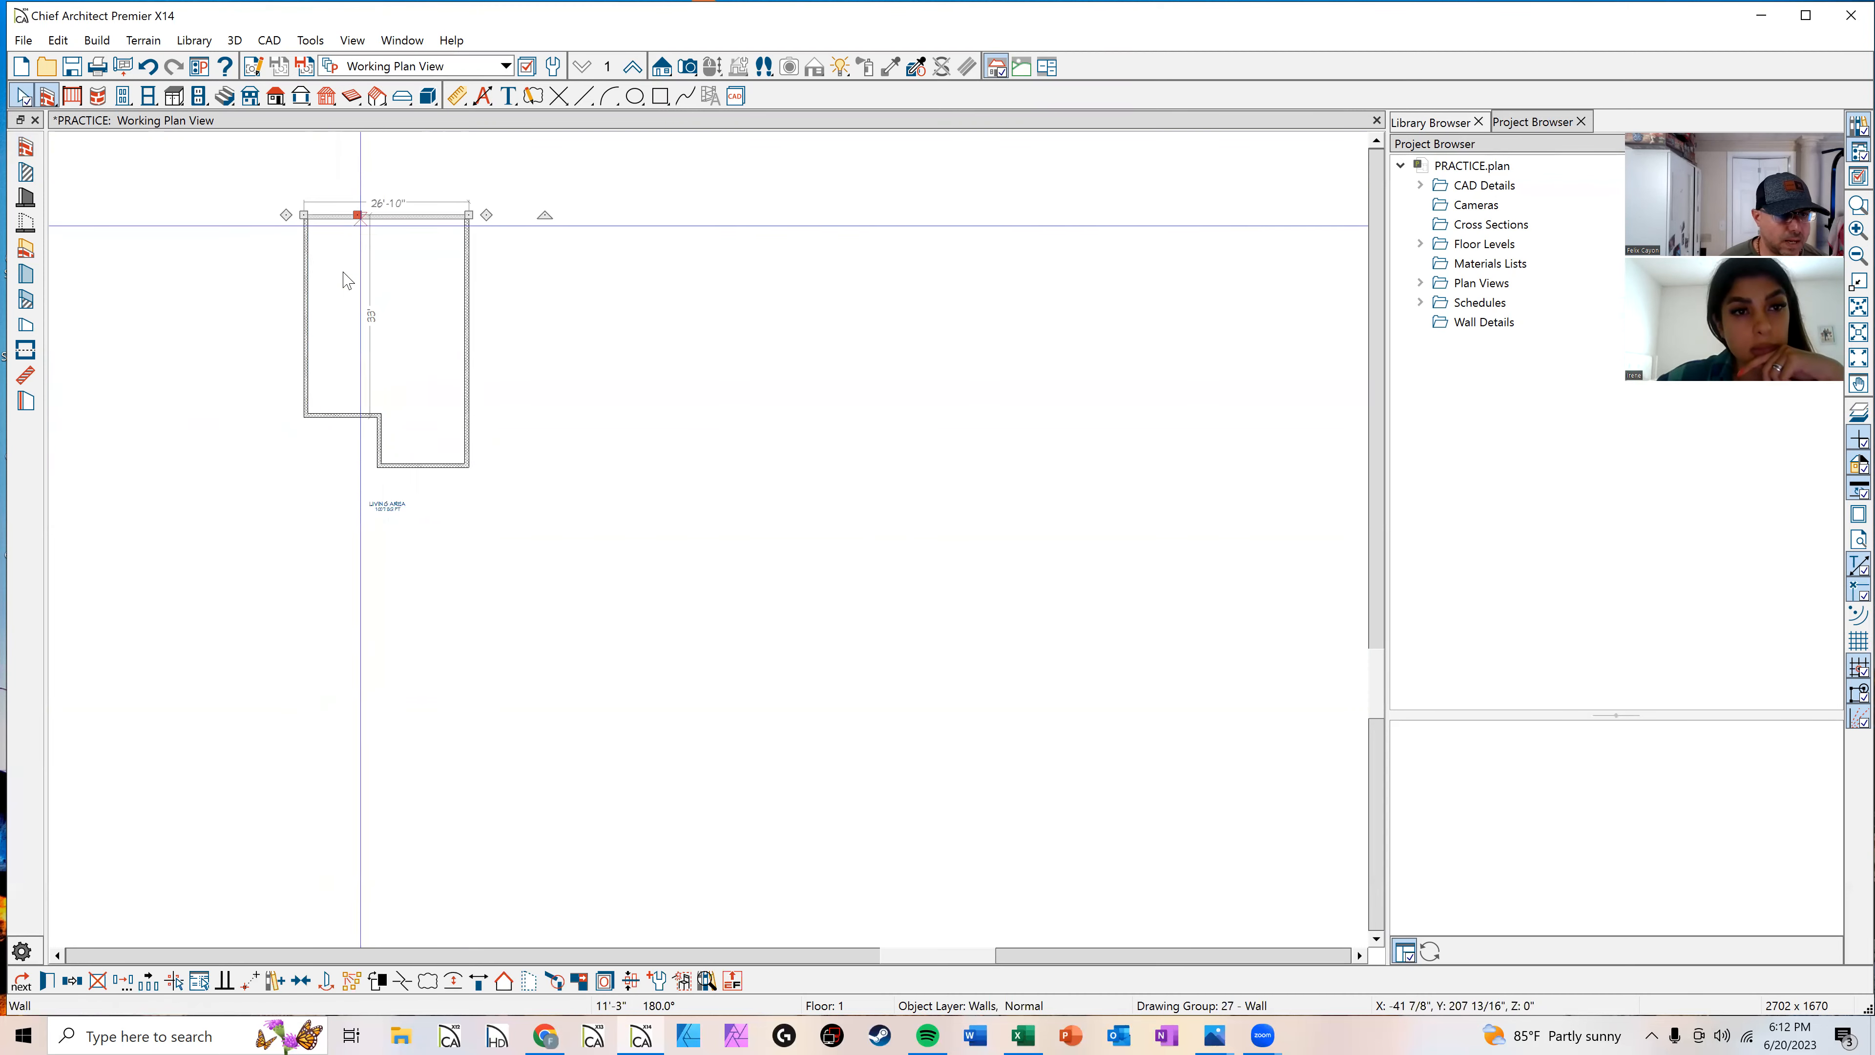
# Step: Set the building's overall depth to 60 feet using the wall's temporary dimension
pyautogui.click(370, 316)
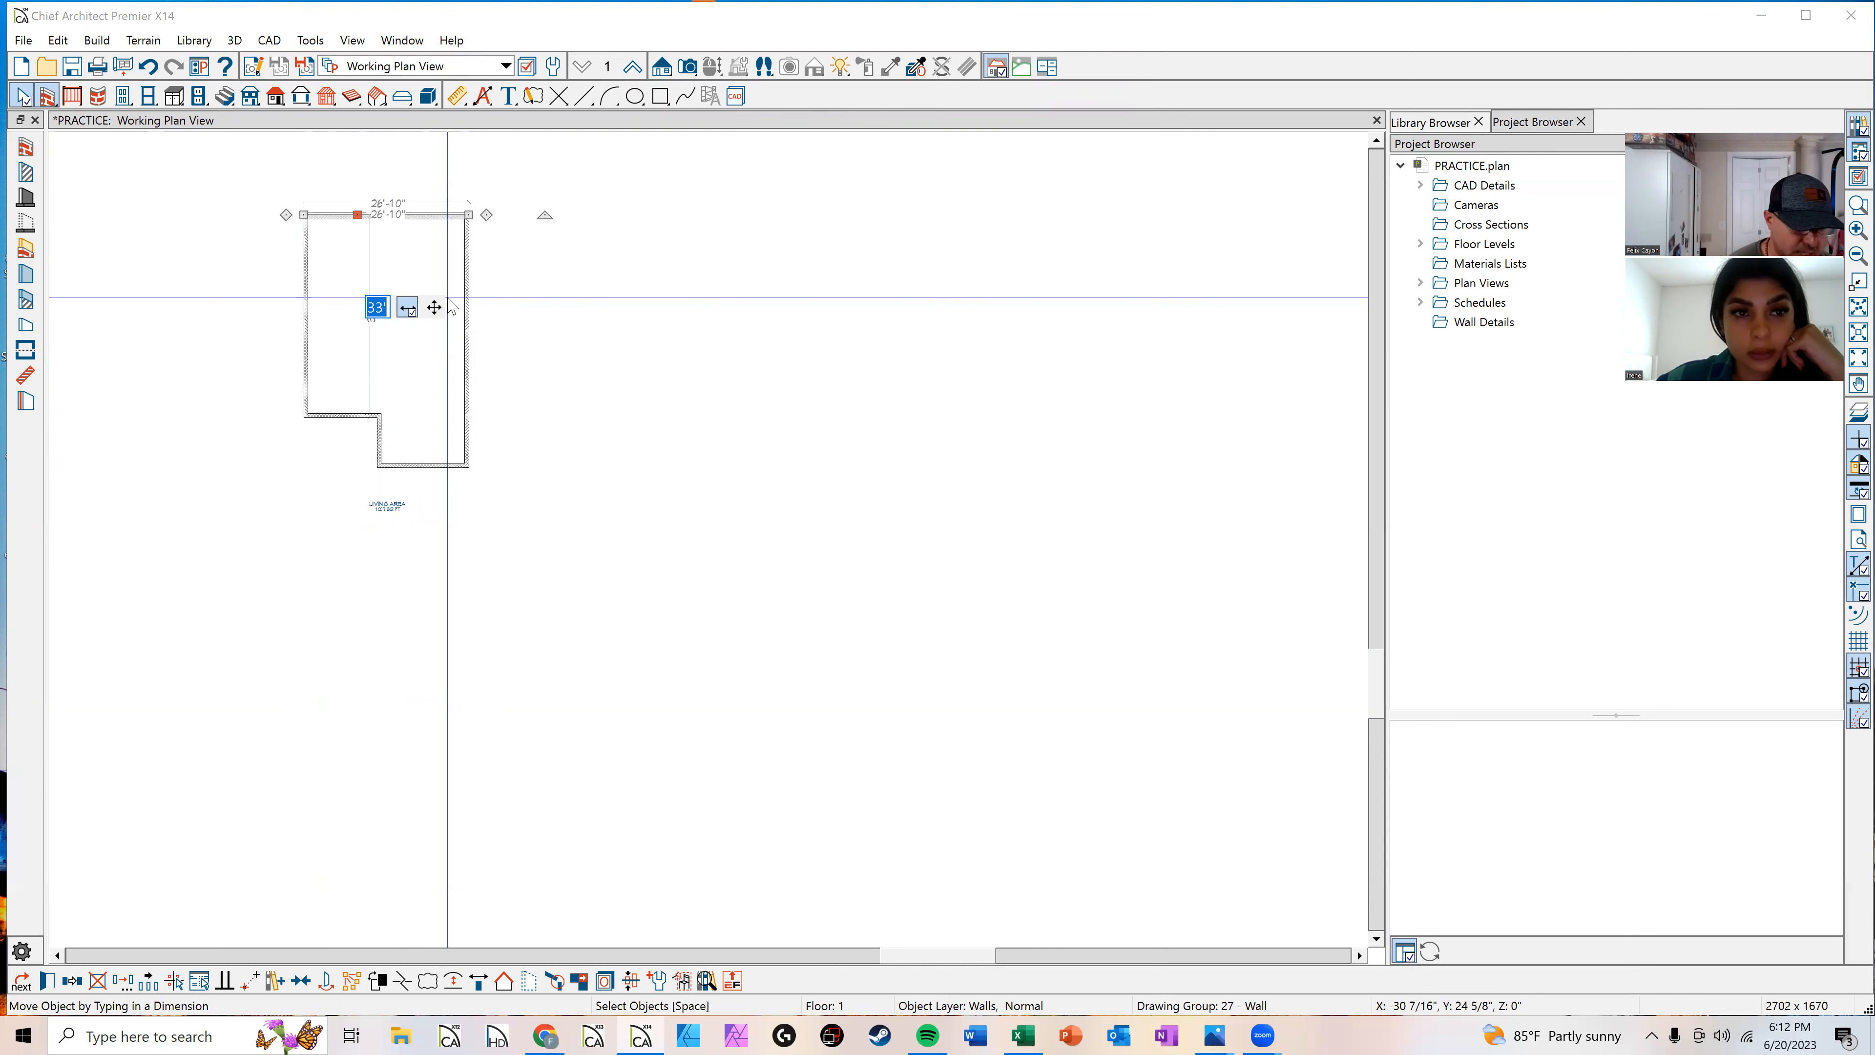
pyautogui.click(452, 215)
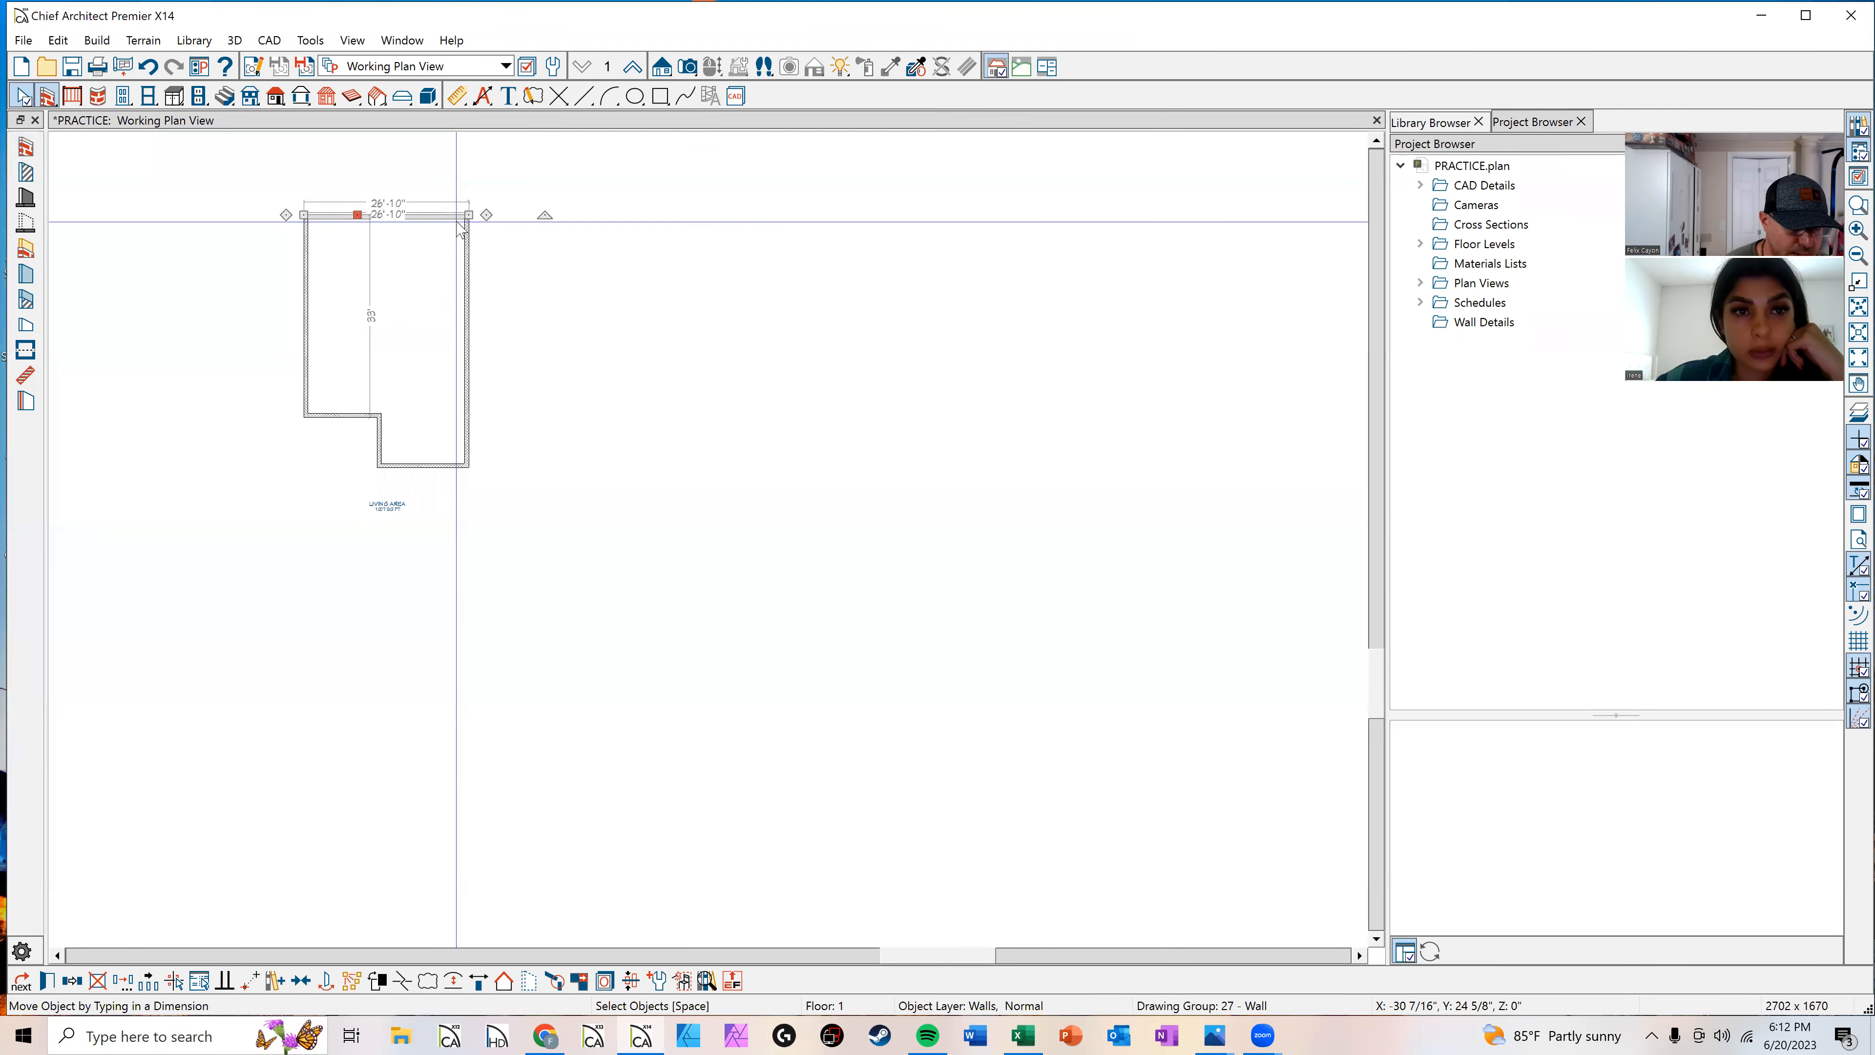
pyautogui.click(442, 339)
pyautogui.write('60')
pyautogui.press('Return')
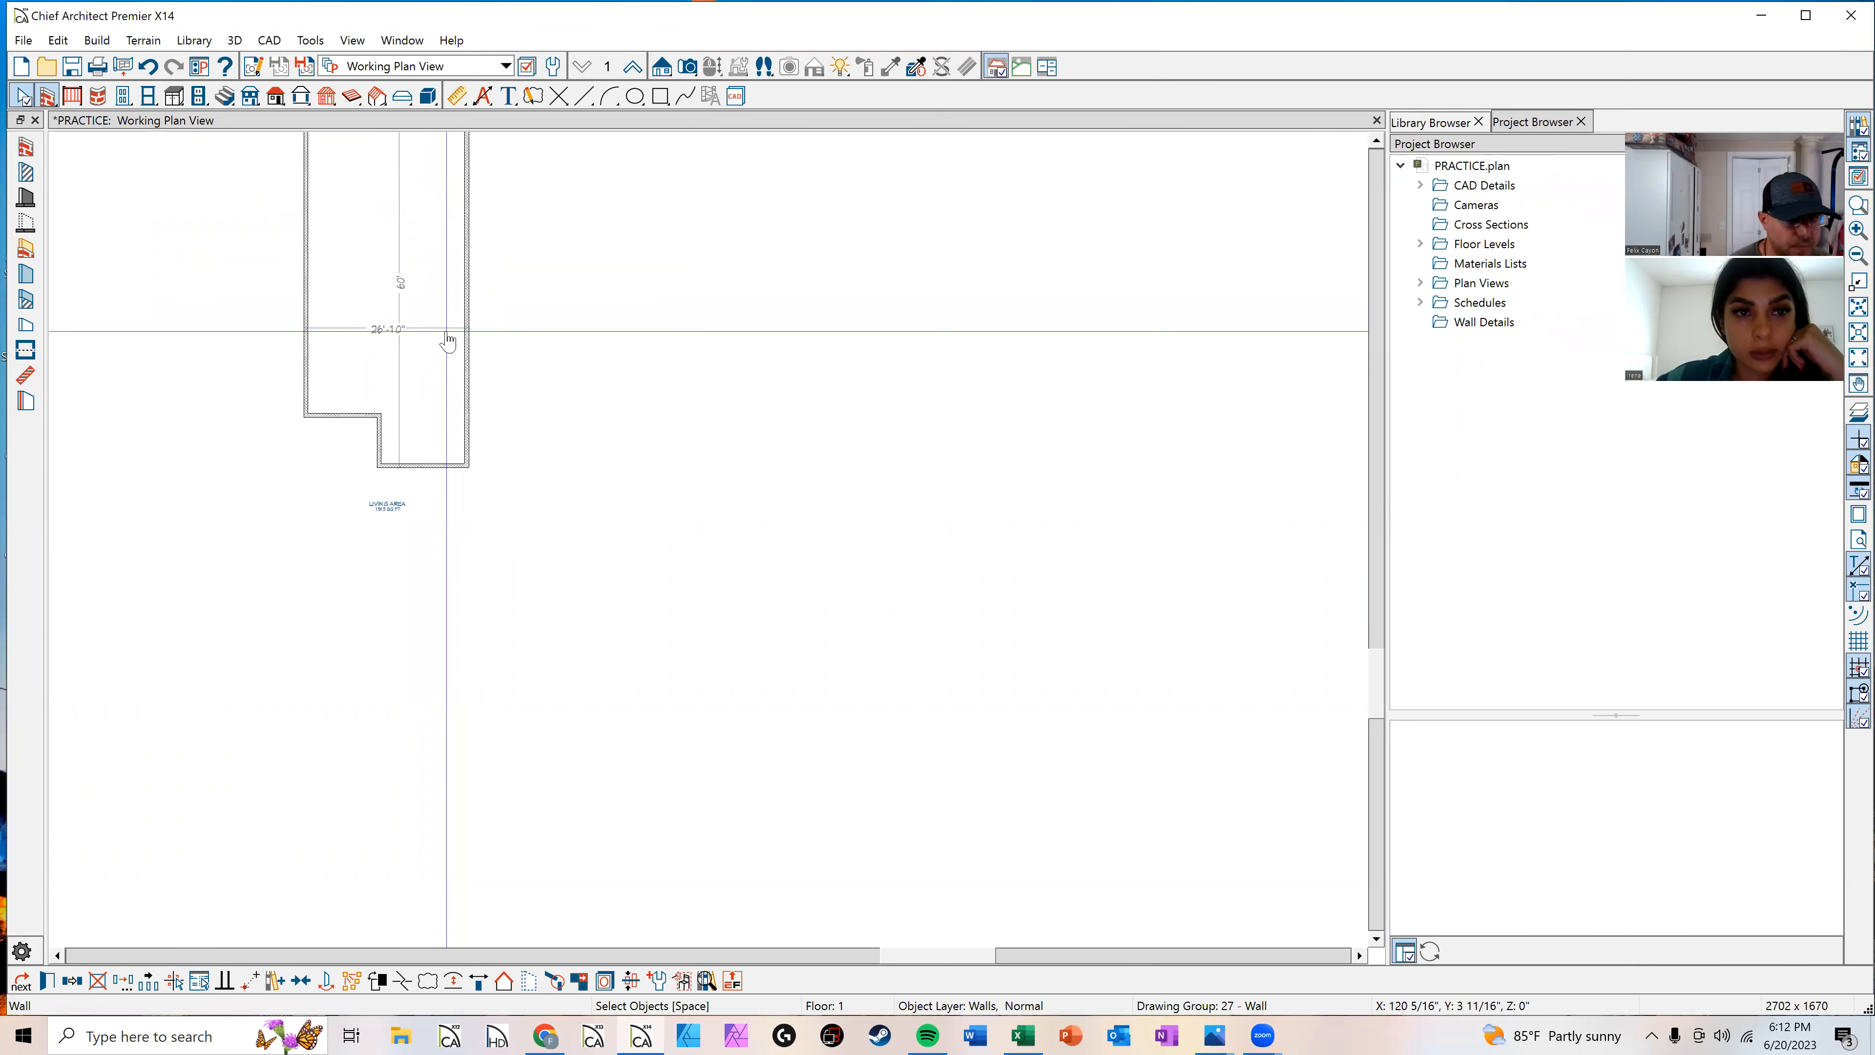
pyautogui.moveTo(555, 407); pyautogui.dragTo(574, 578, button='middle')
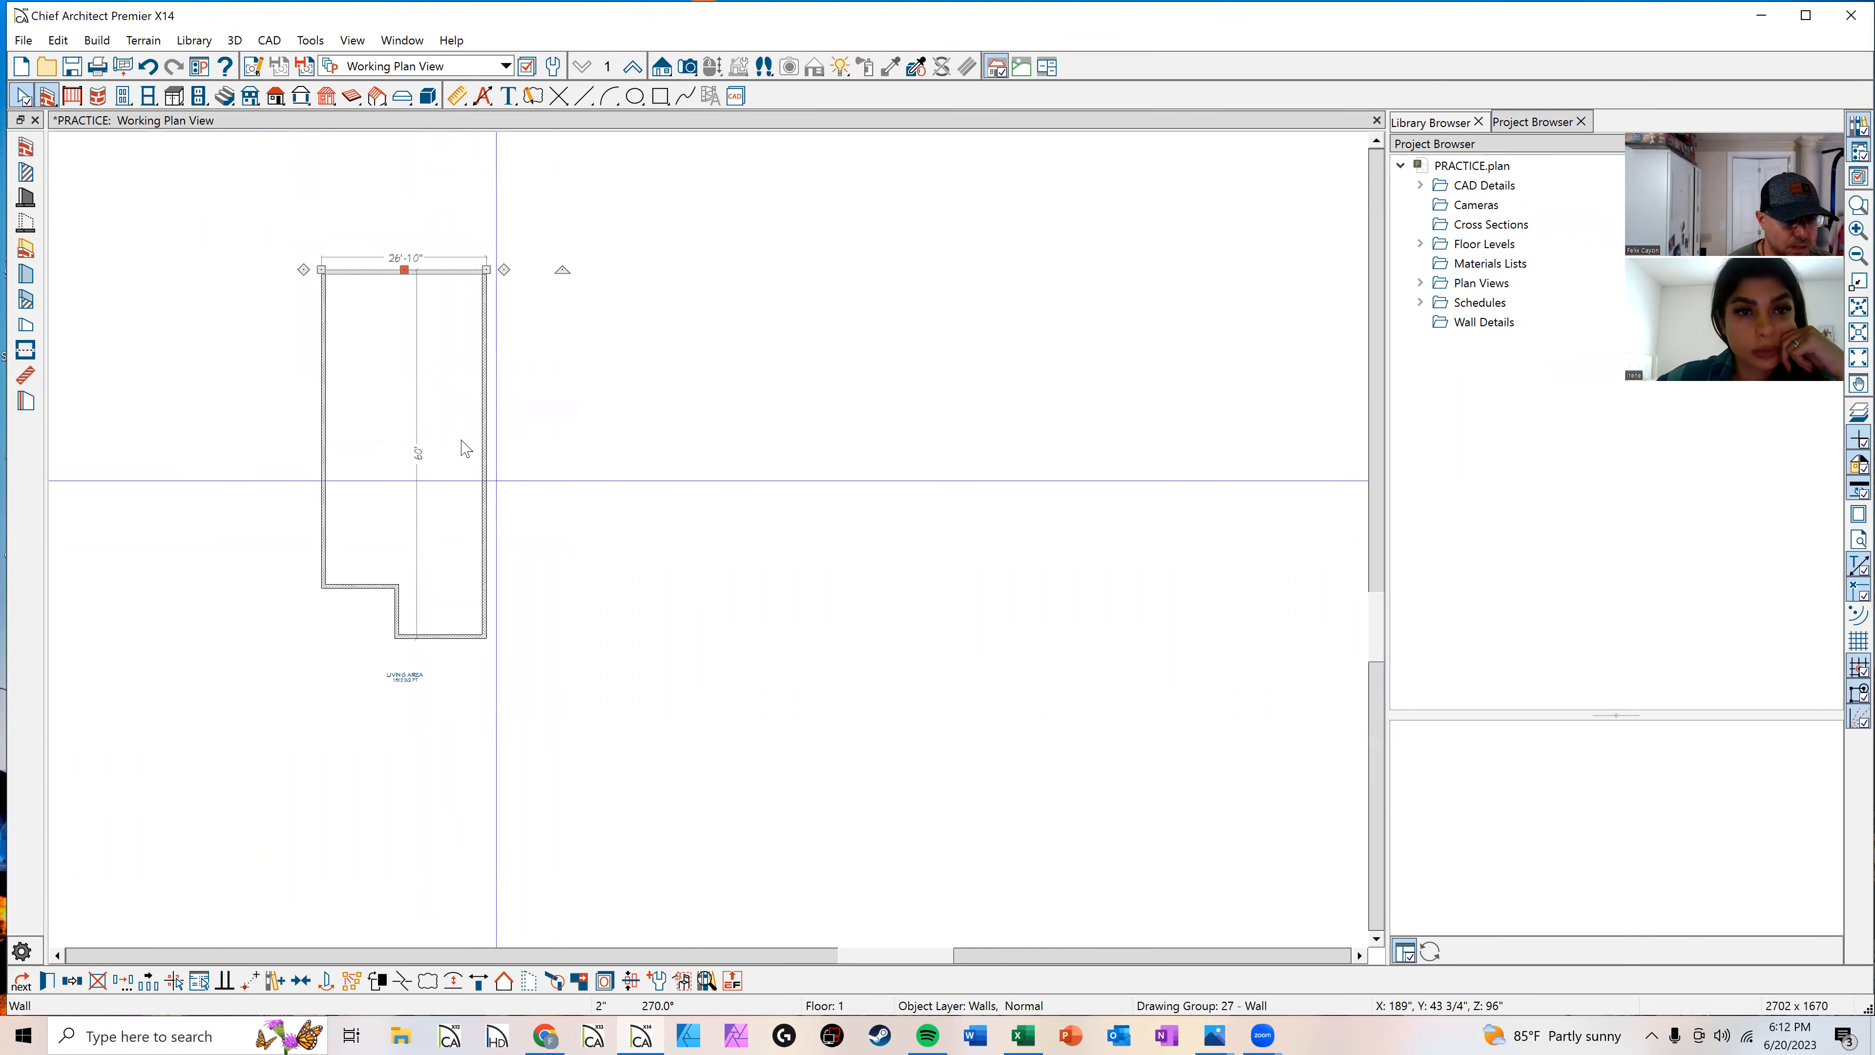
# Step: Select the right exterior wall and set the building's overall width to 45'
pyautogui.click(484, 454)
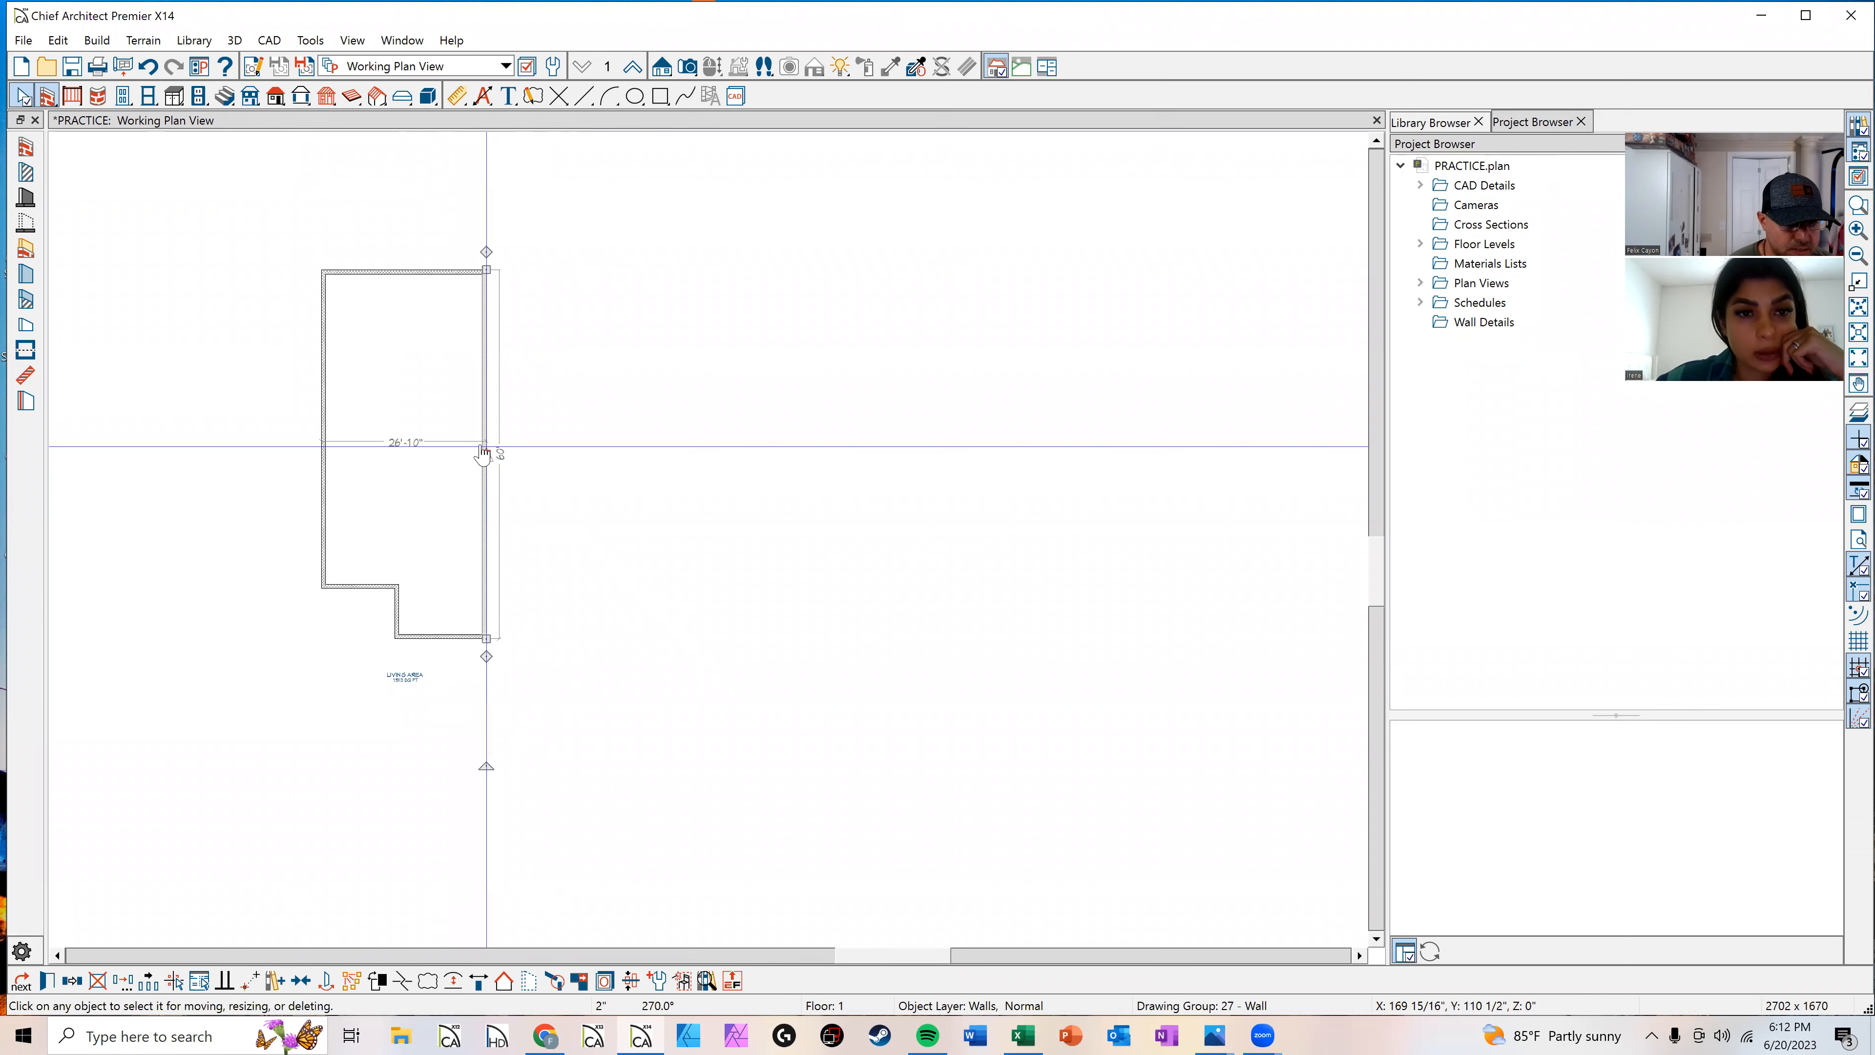
pyautogui.click(390, 452)
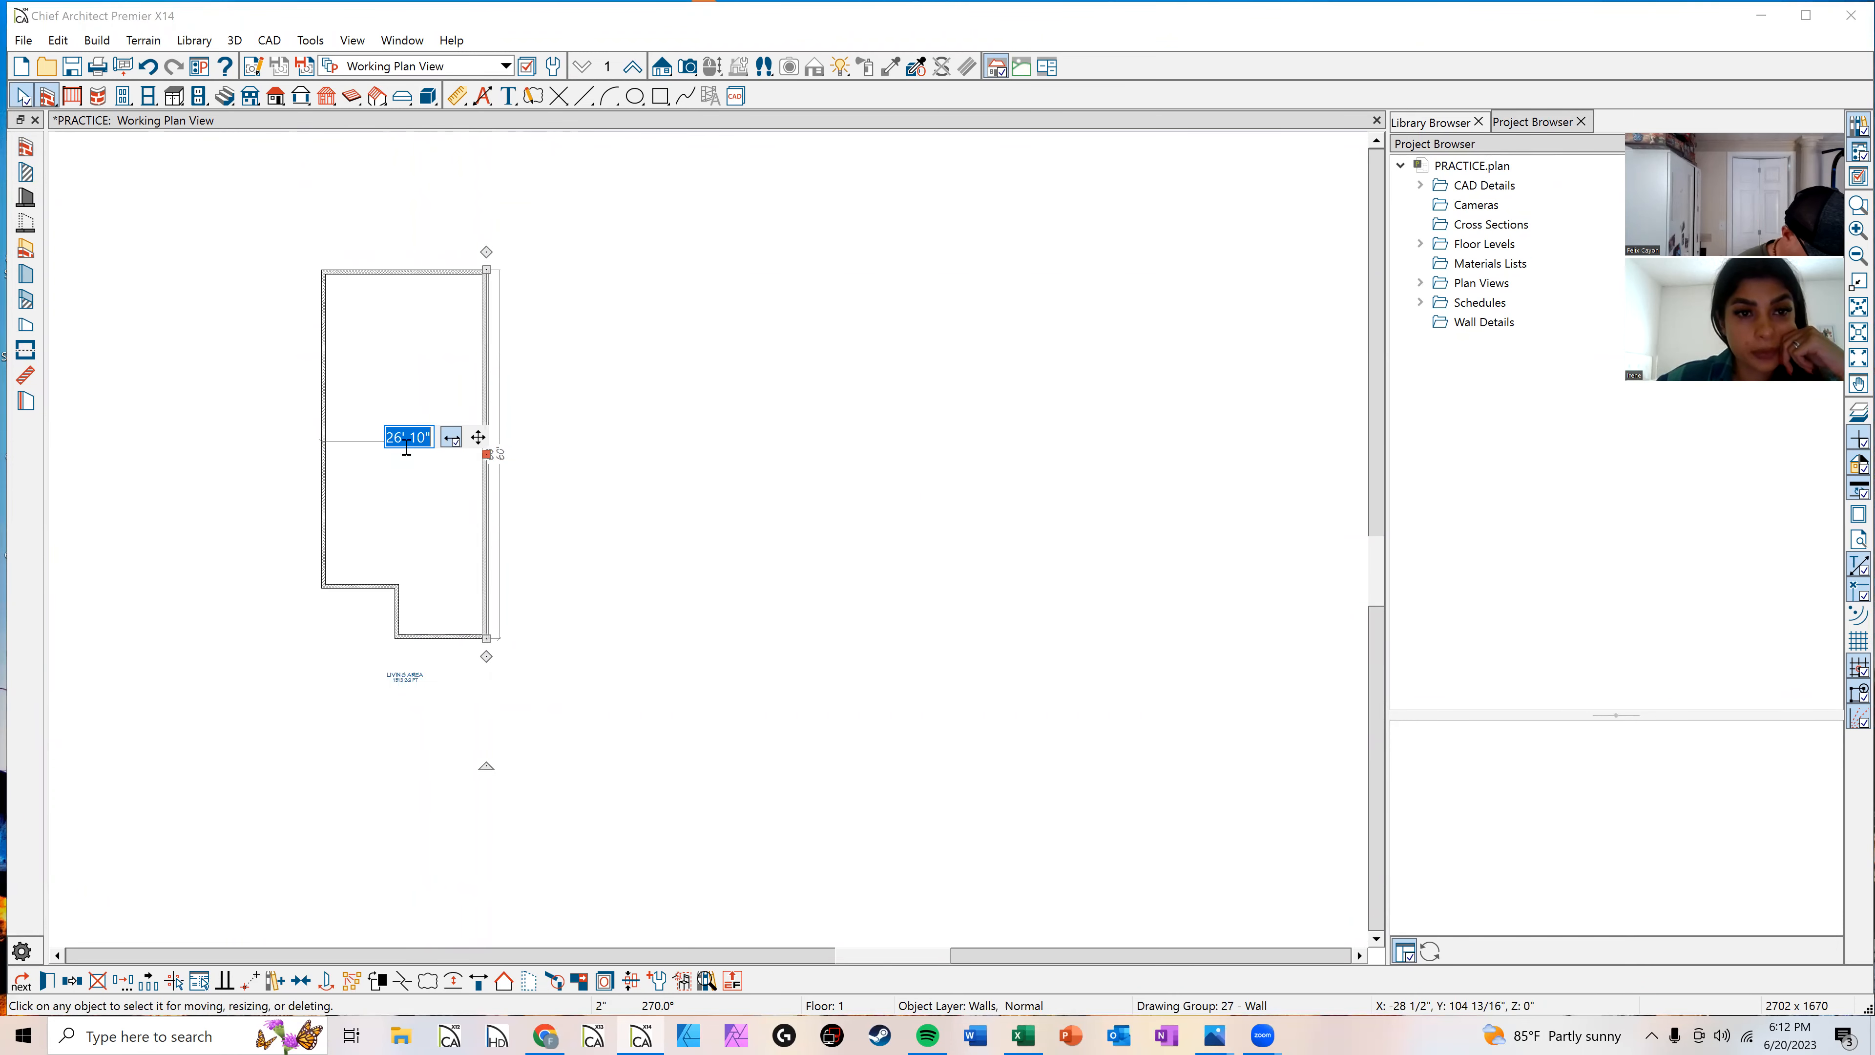
pyautogui.write("45'")
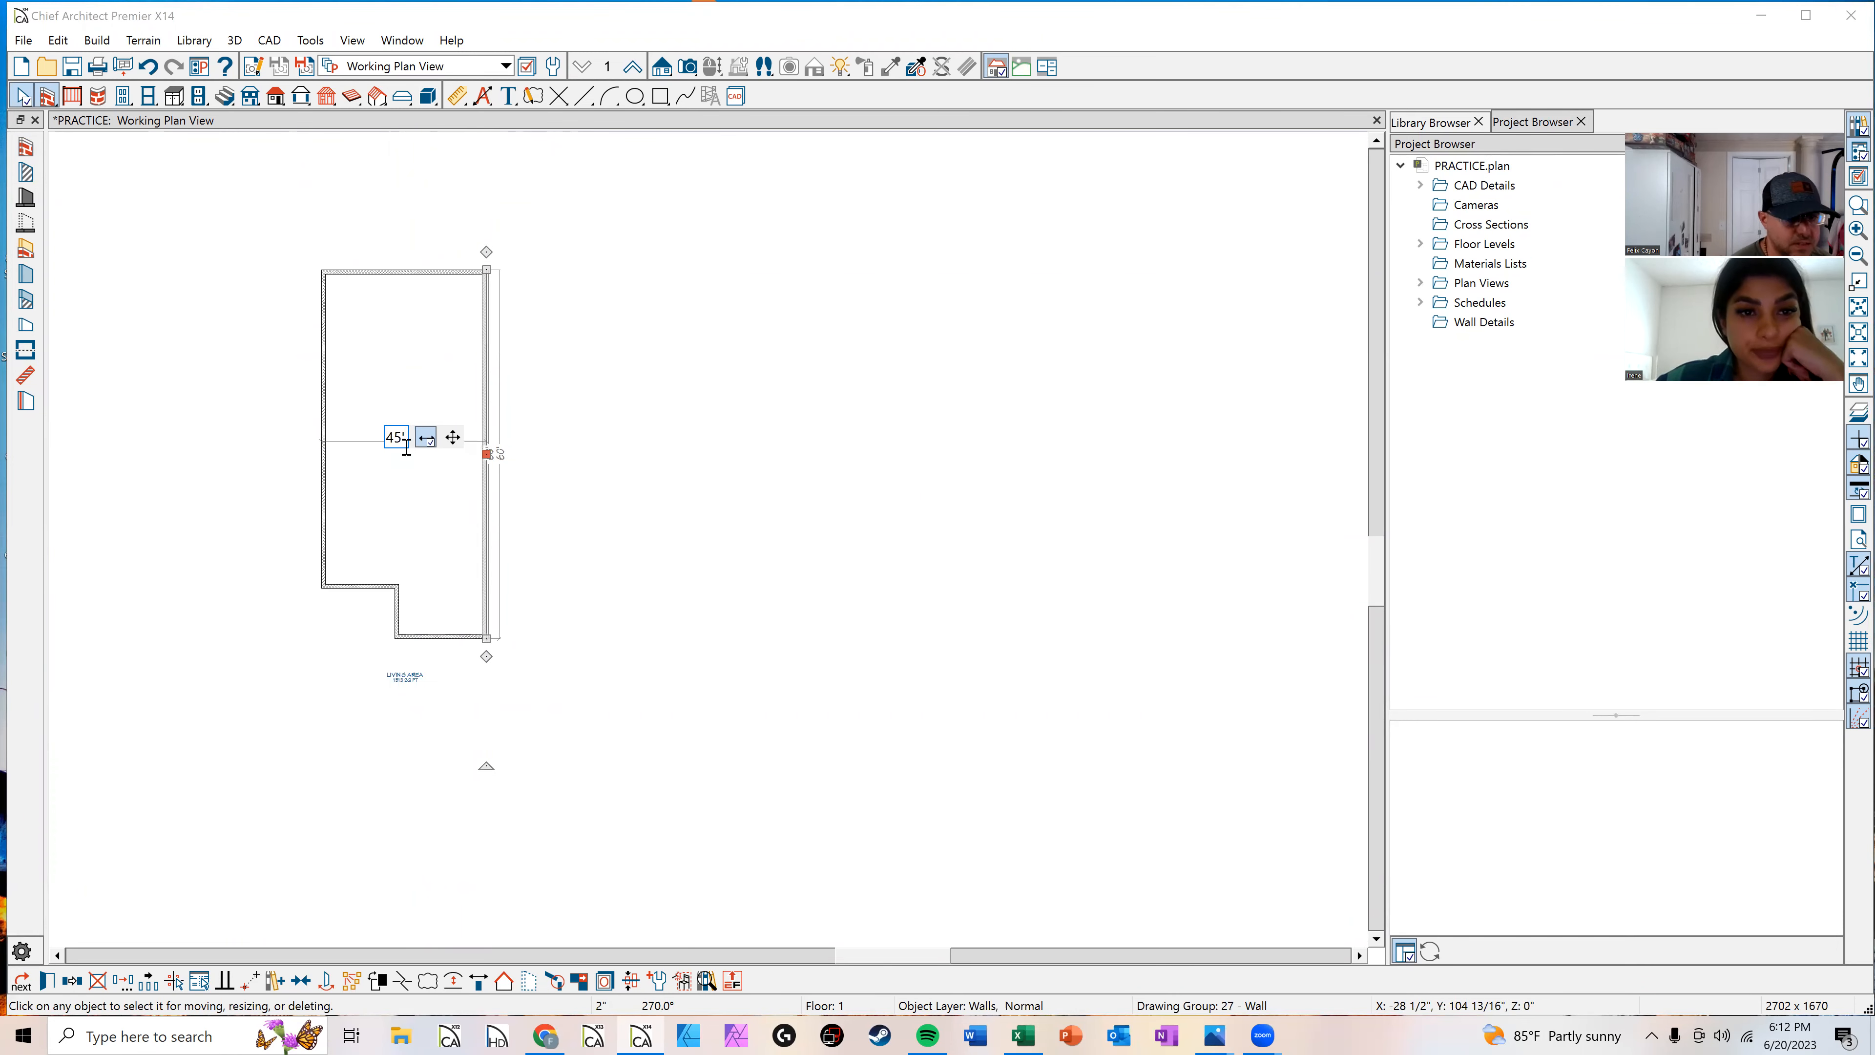
pyautogui.press('Return')
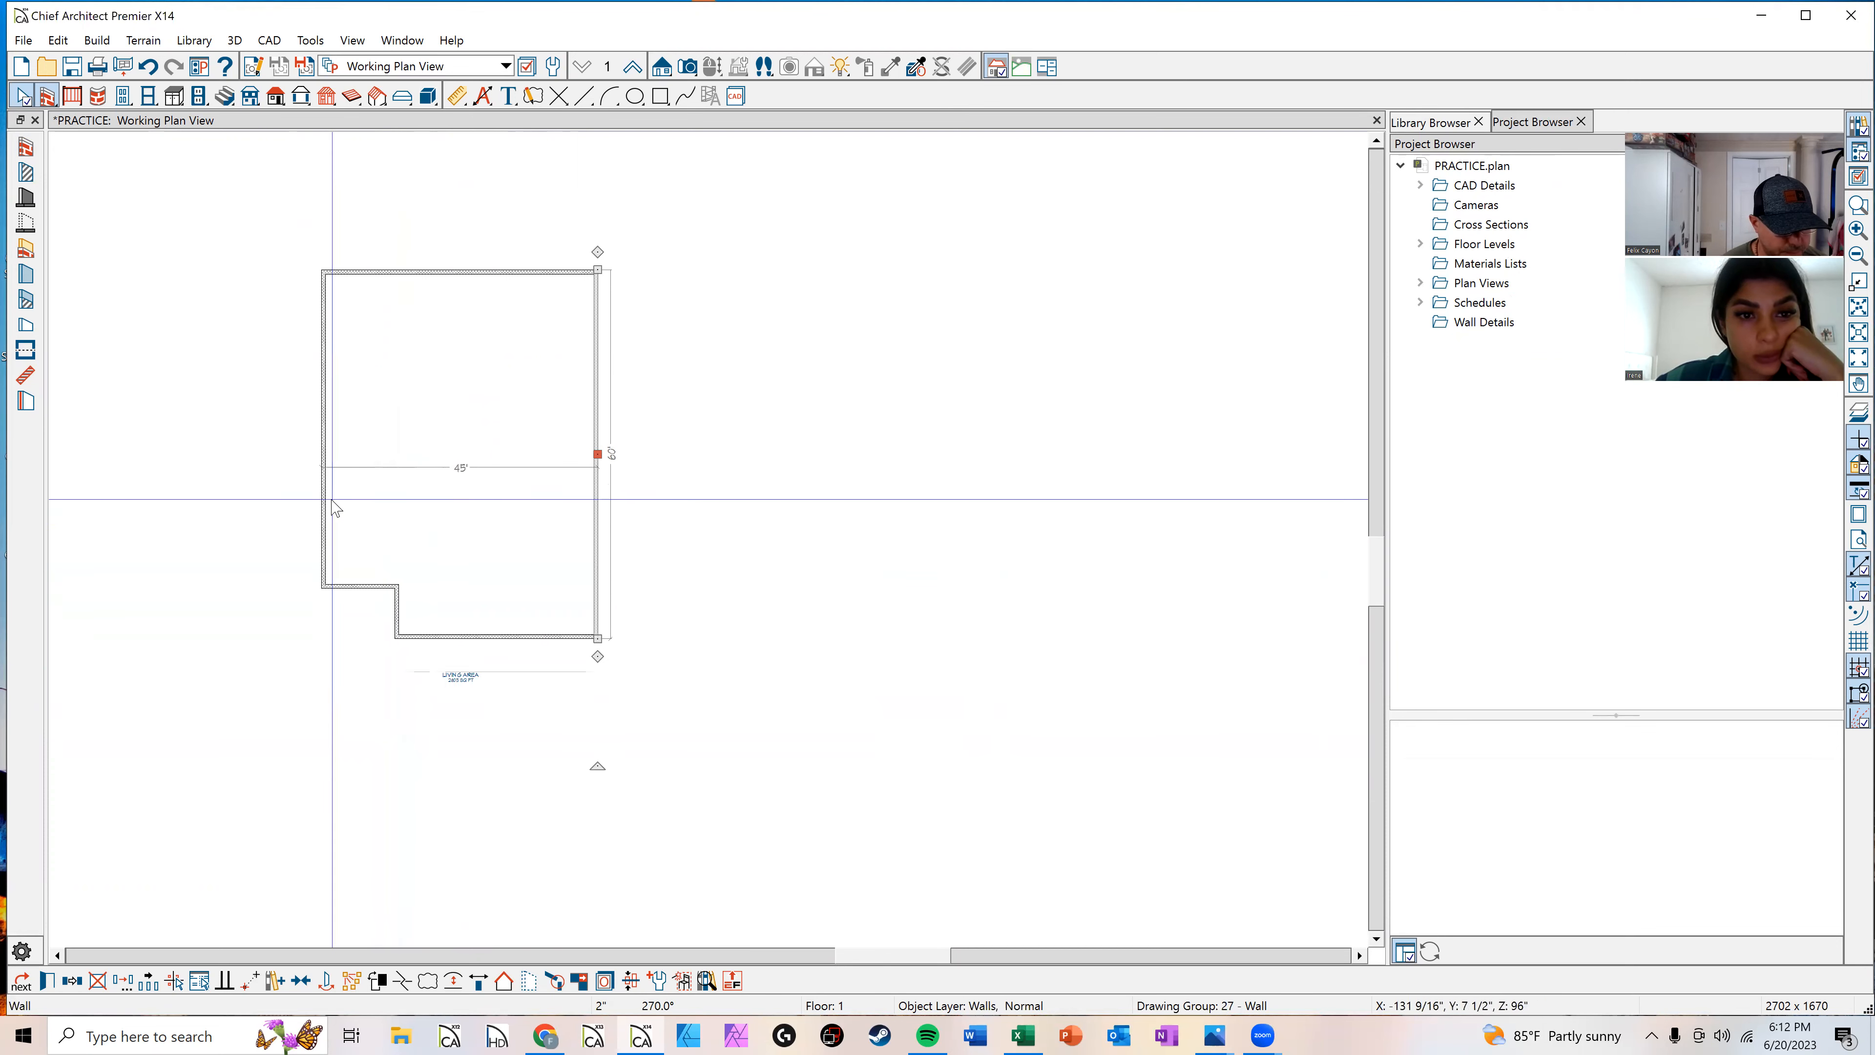
# Step: Select the notch's inner wall and move it to 20' from the right exterior wall
pyautogui.click(351, 575)
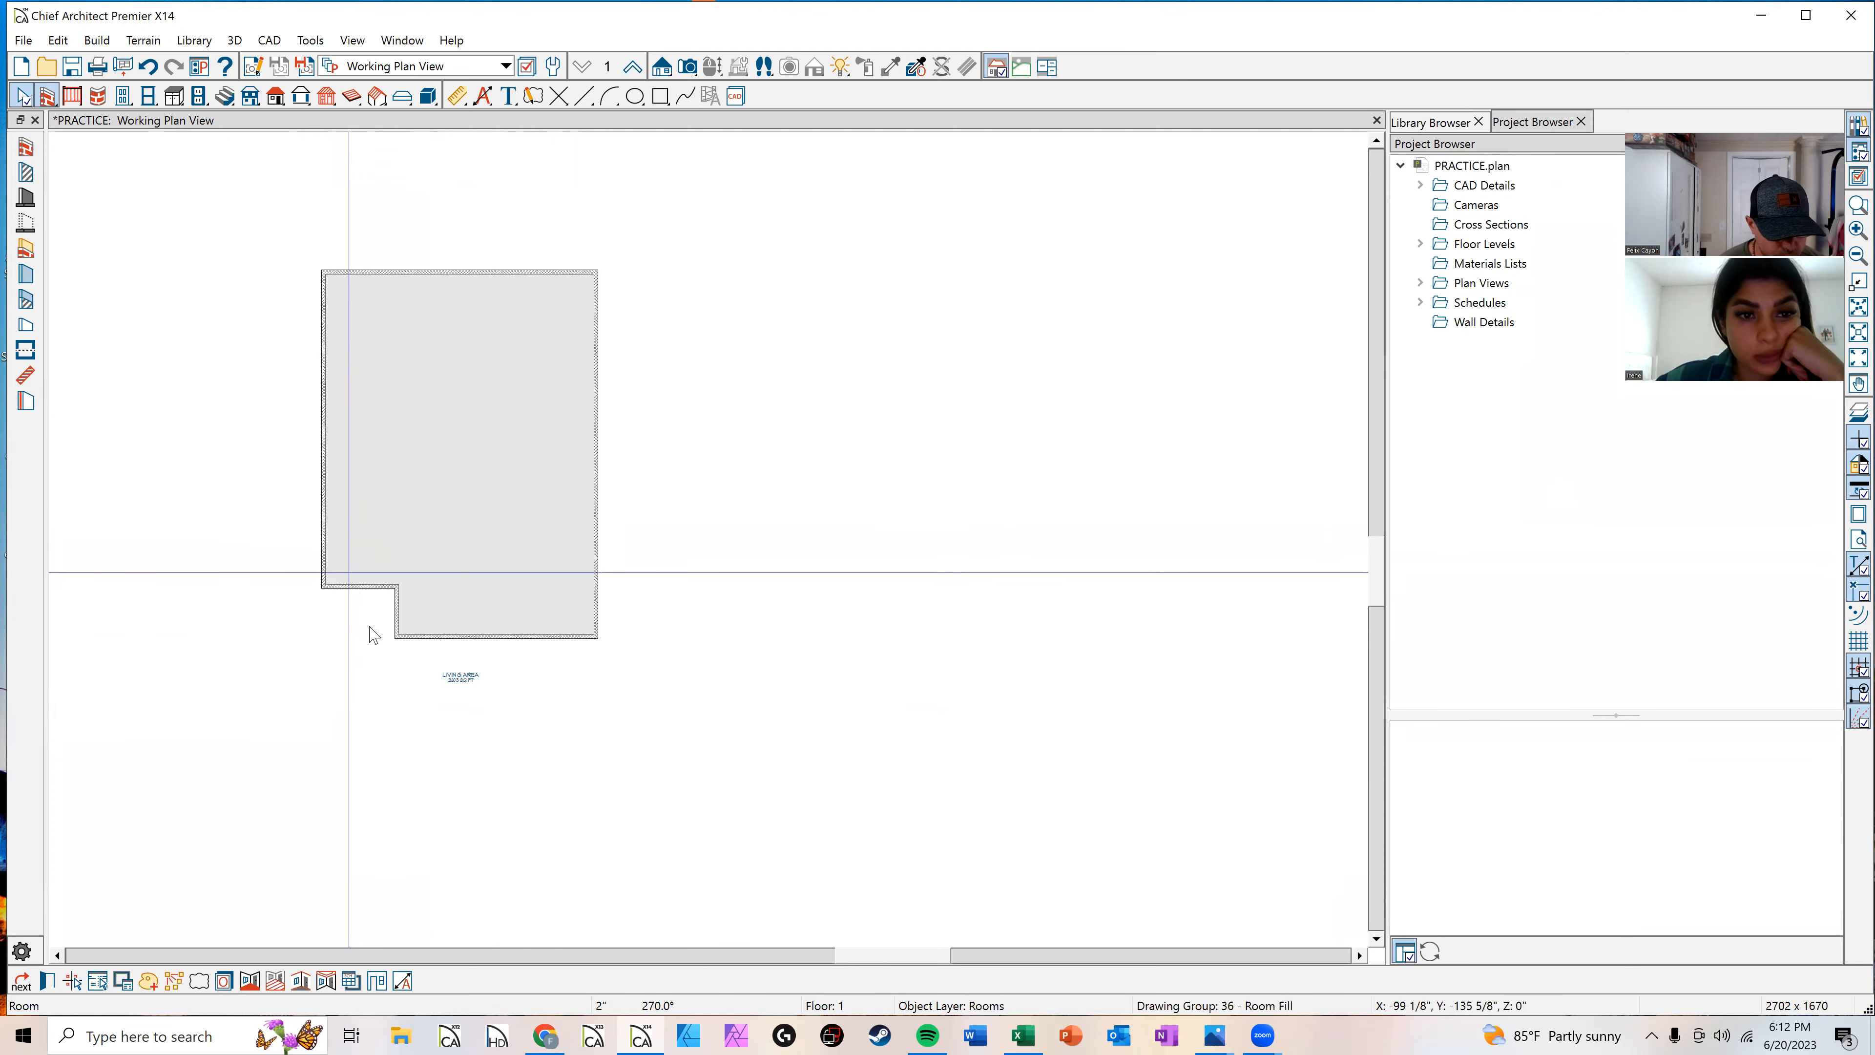
pyautogui.click(411, 624)
pyautogui.scroll(1, 414, 616)
pyautogui.scroll(2, 457, 671)
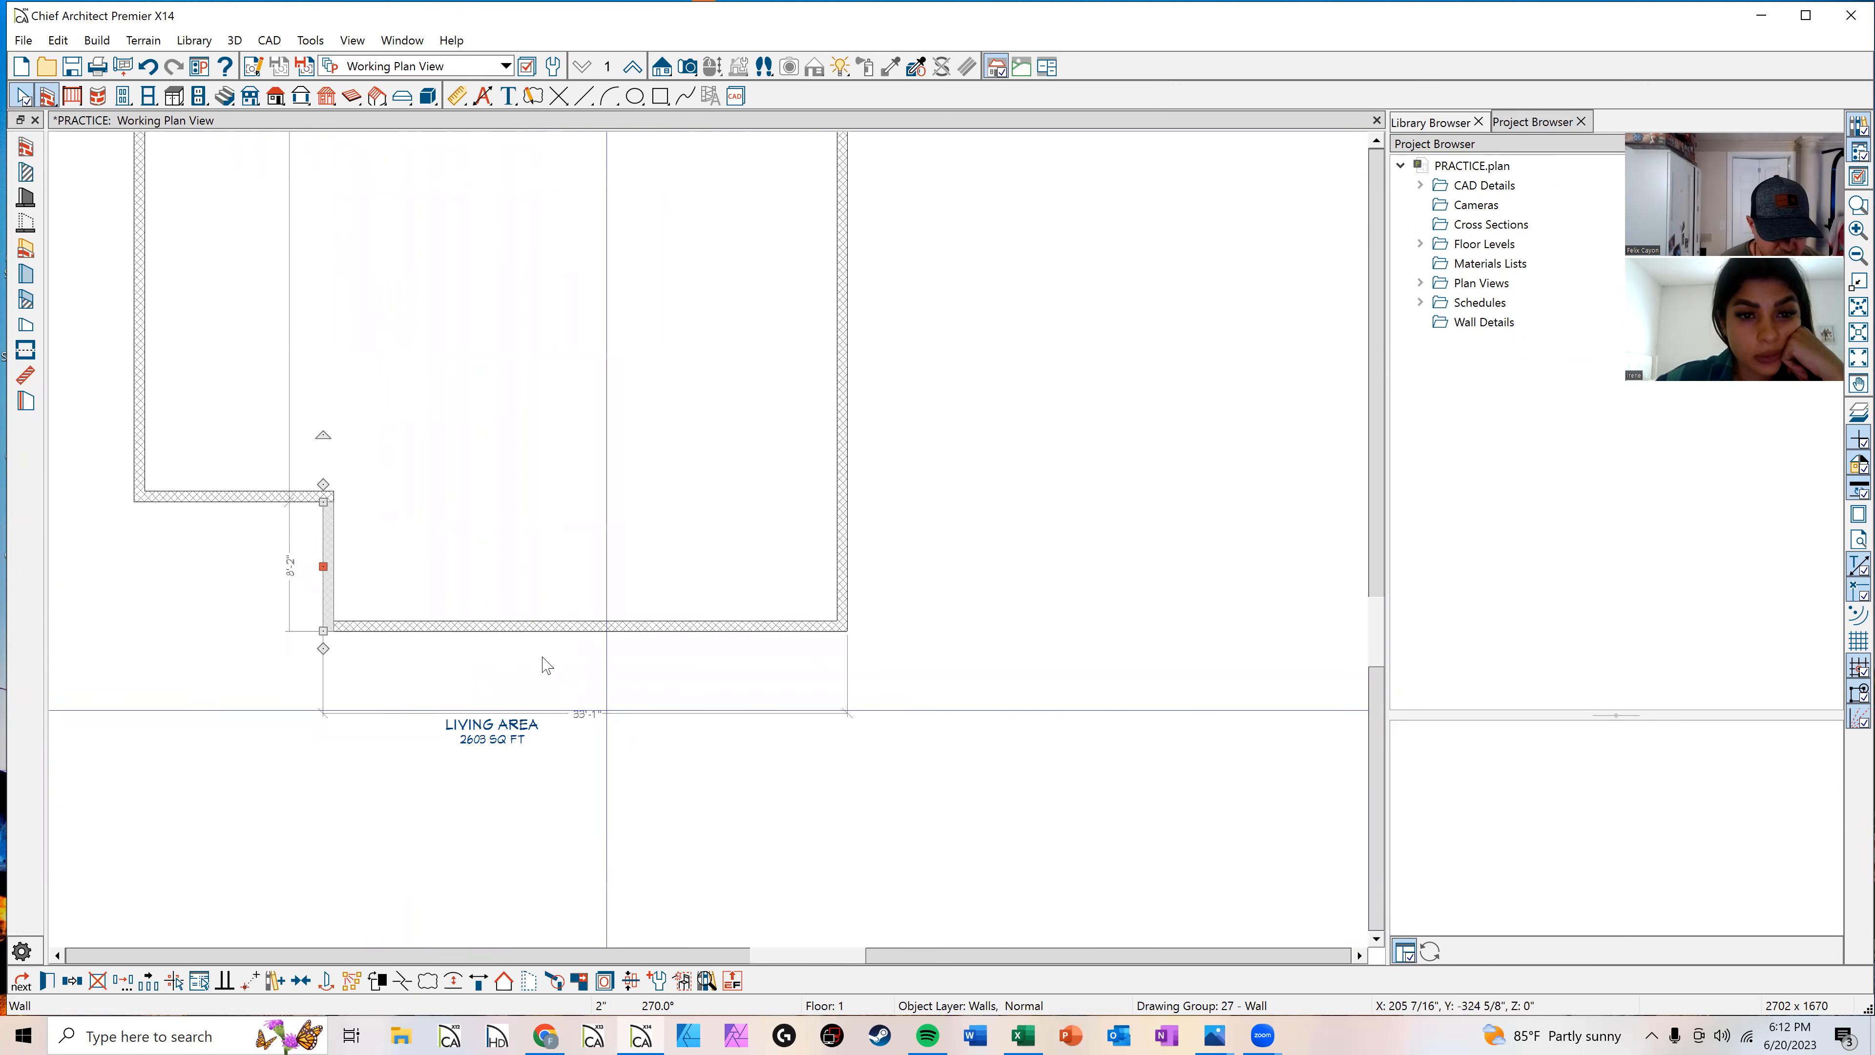
pyautogui.click(582, 714)
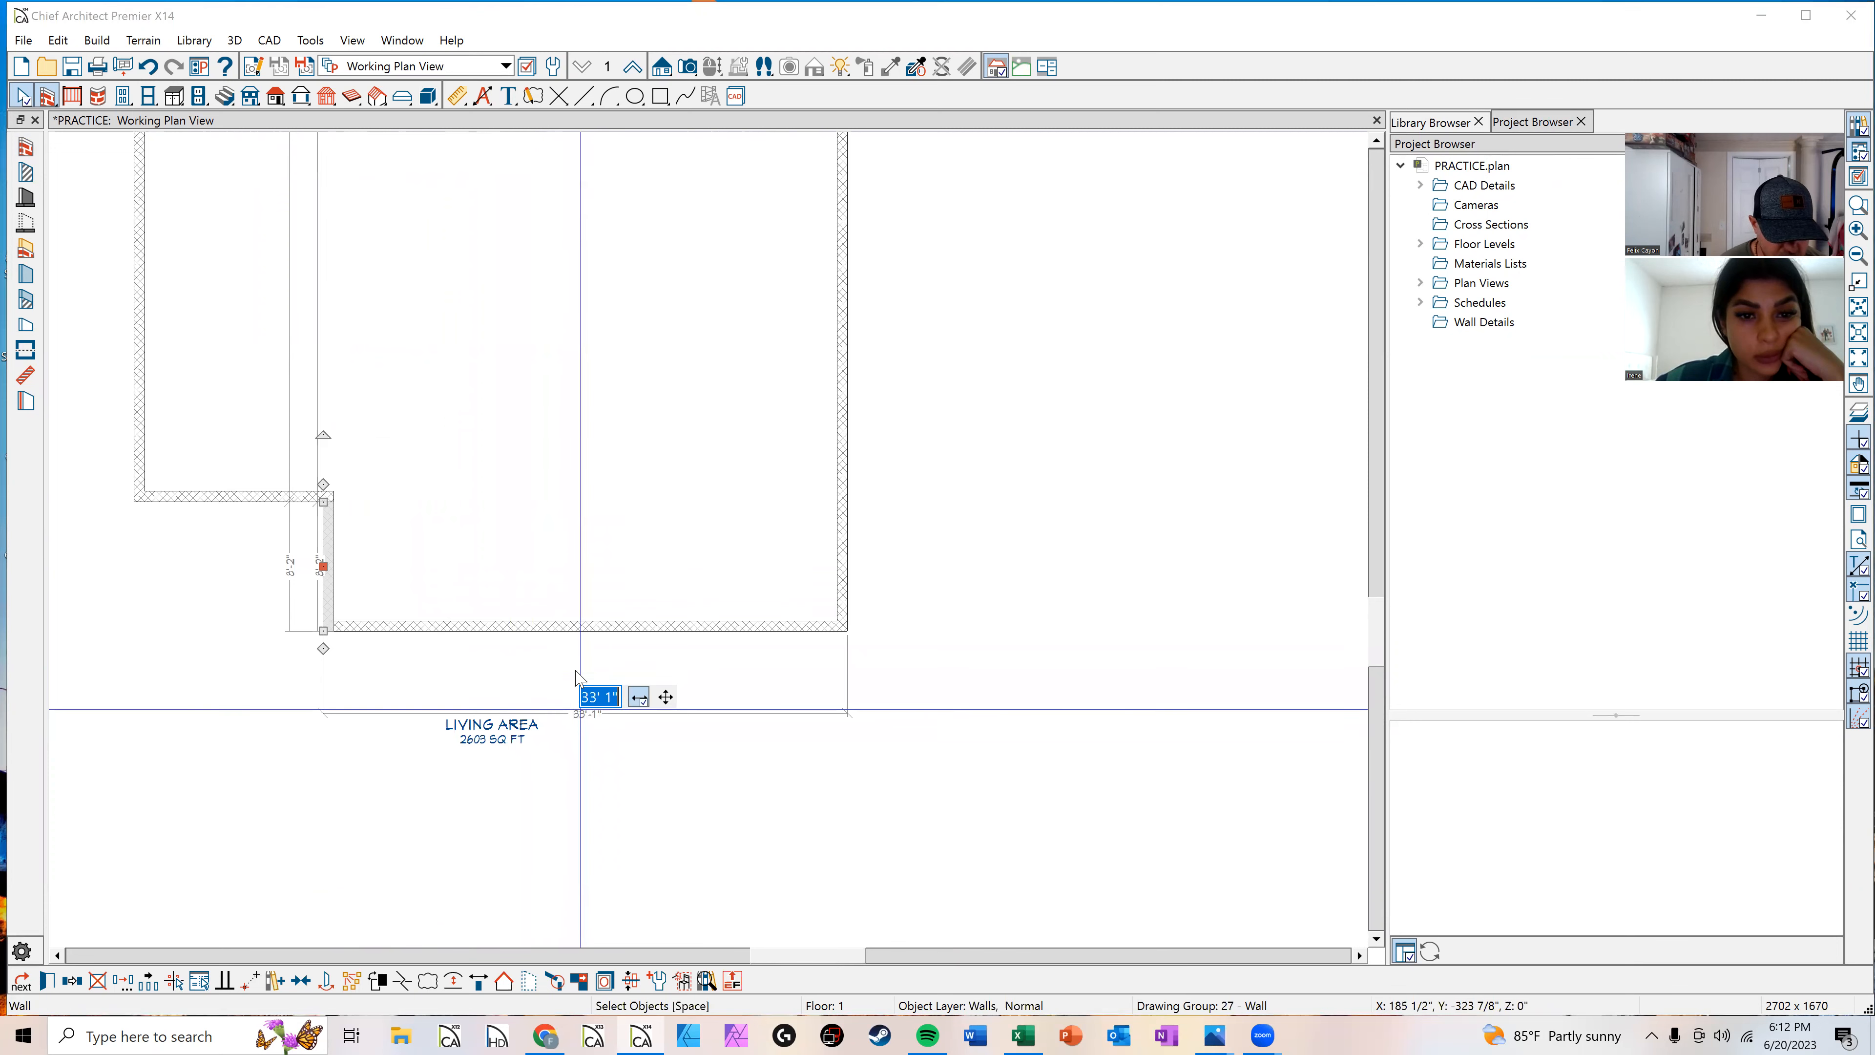
pyautogui.press('Return')
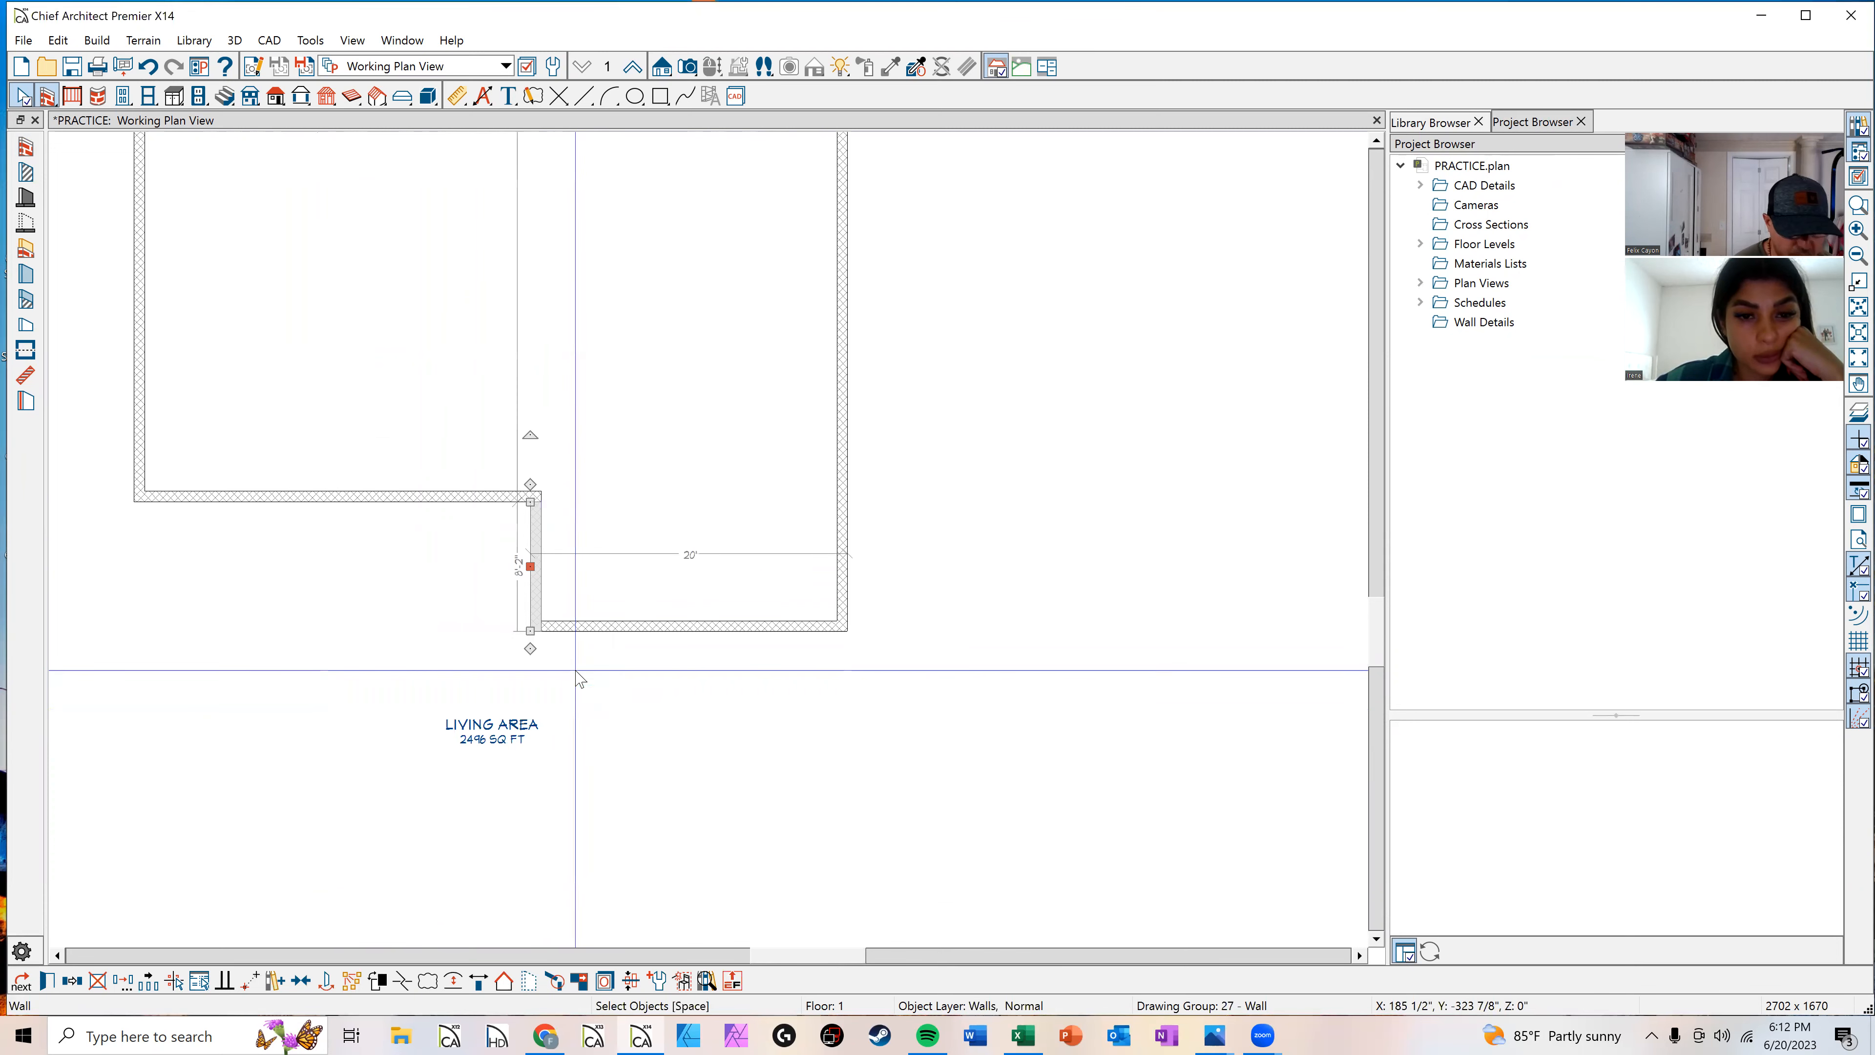
# Step: Generate a full camera view of the exterior walls to check the model in 3D, then close it
pyautogui.click(841, 313)
pyautogui.scroll(-3, 906, 369)
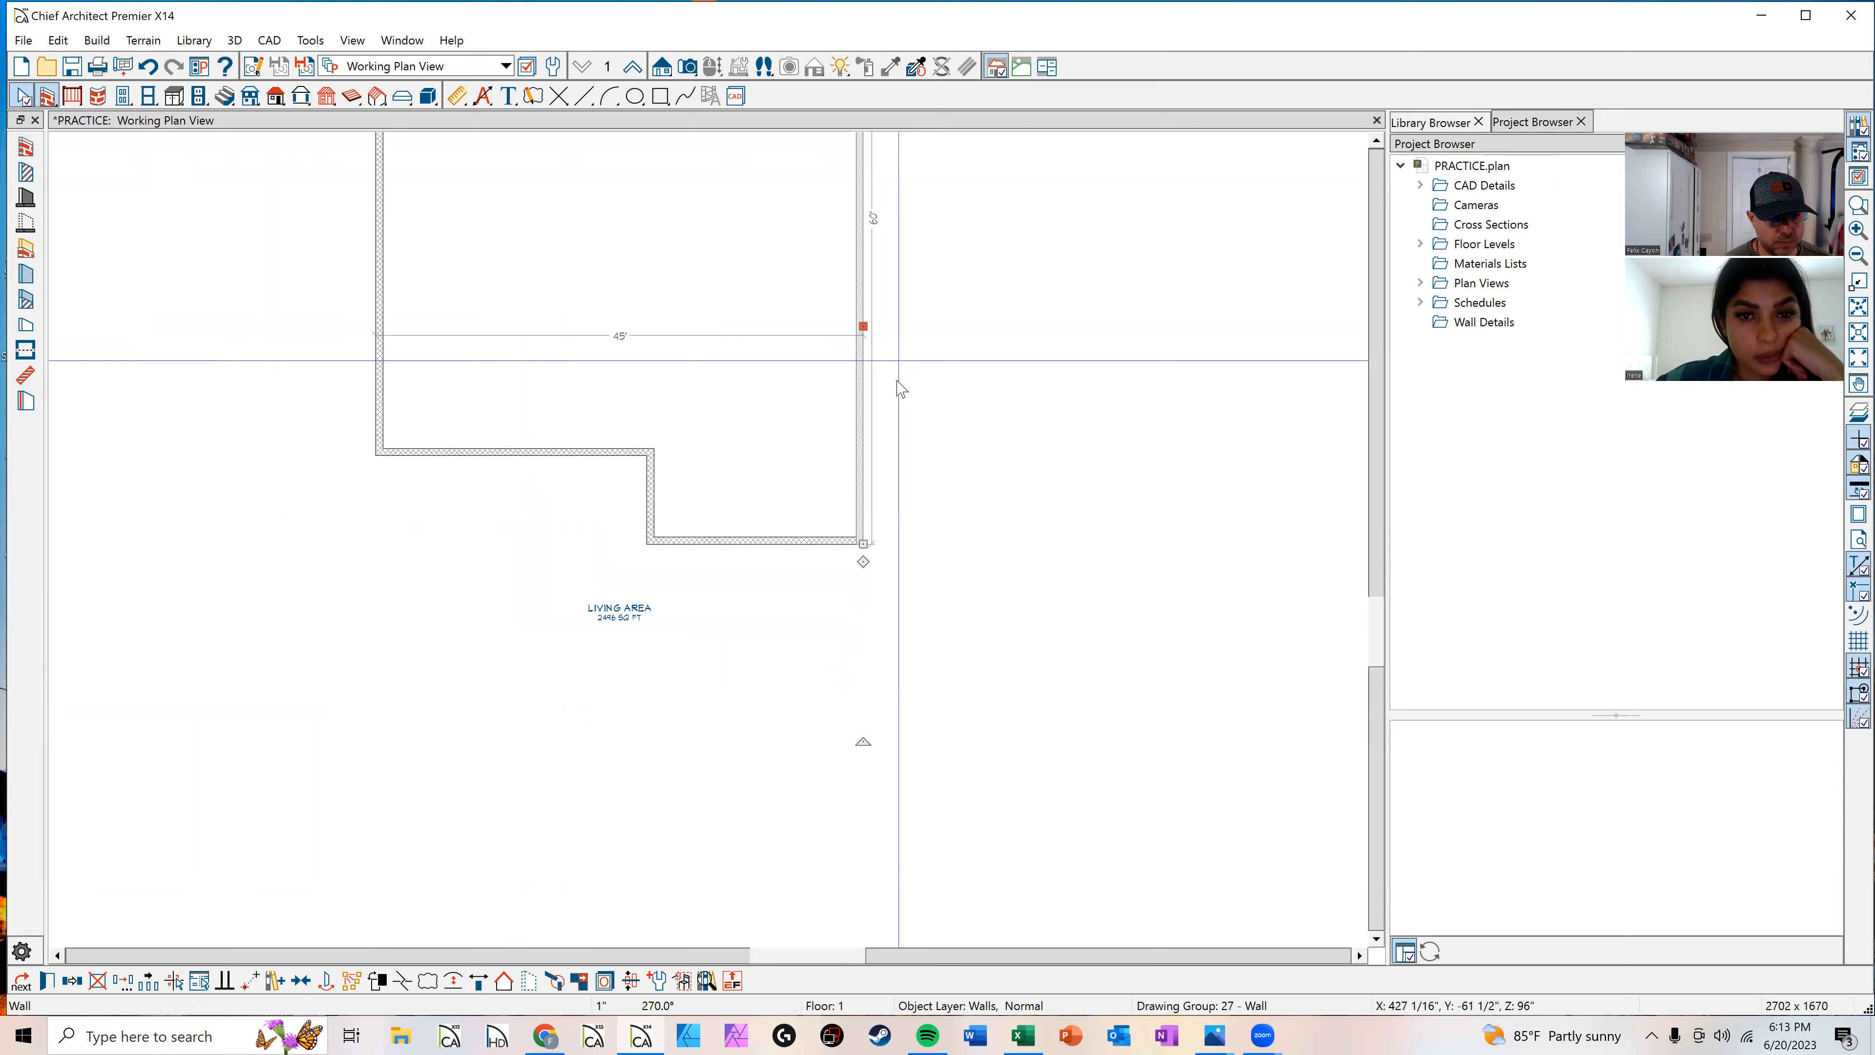
pyautogui.moveTo(1000, 392); pyautogui.dragTo(939, 613, button='middle')
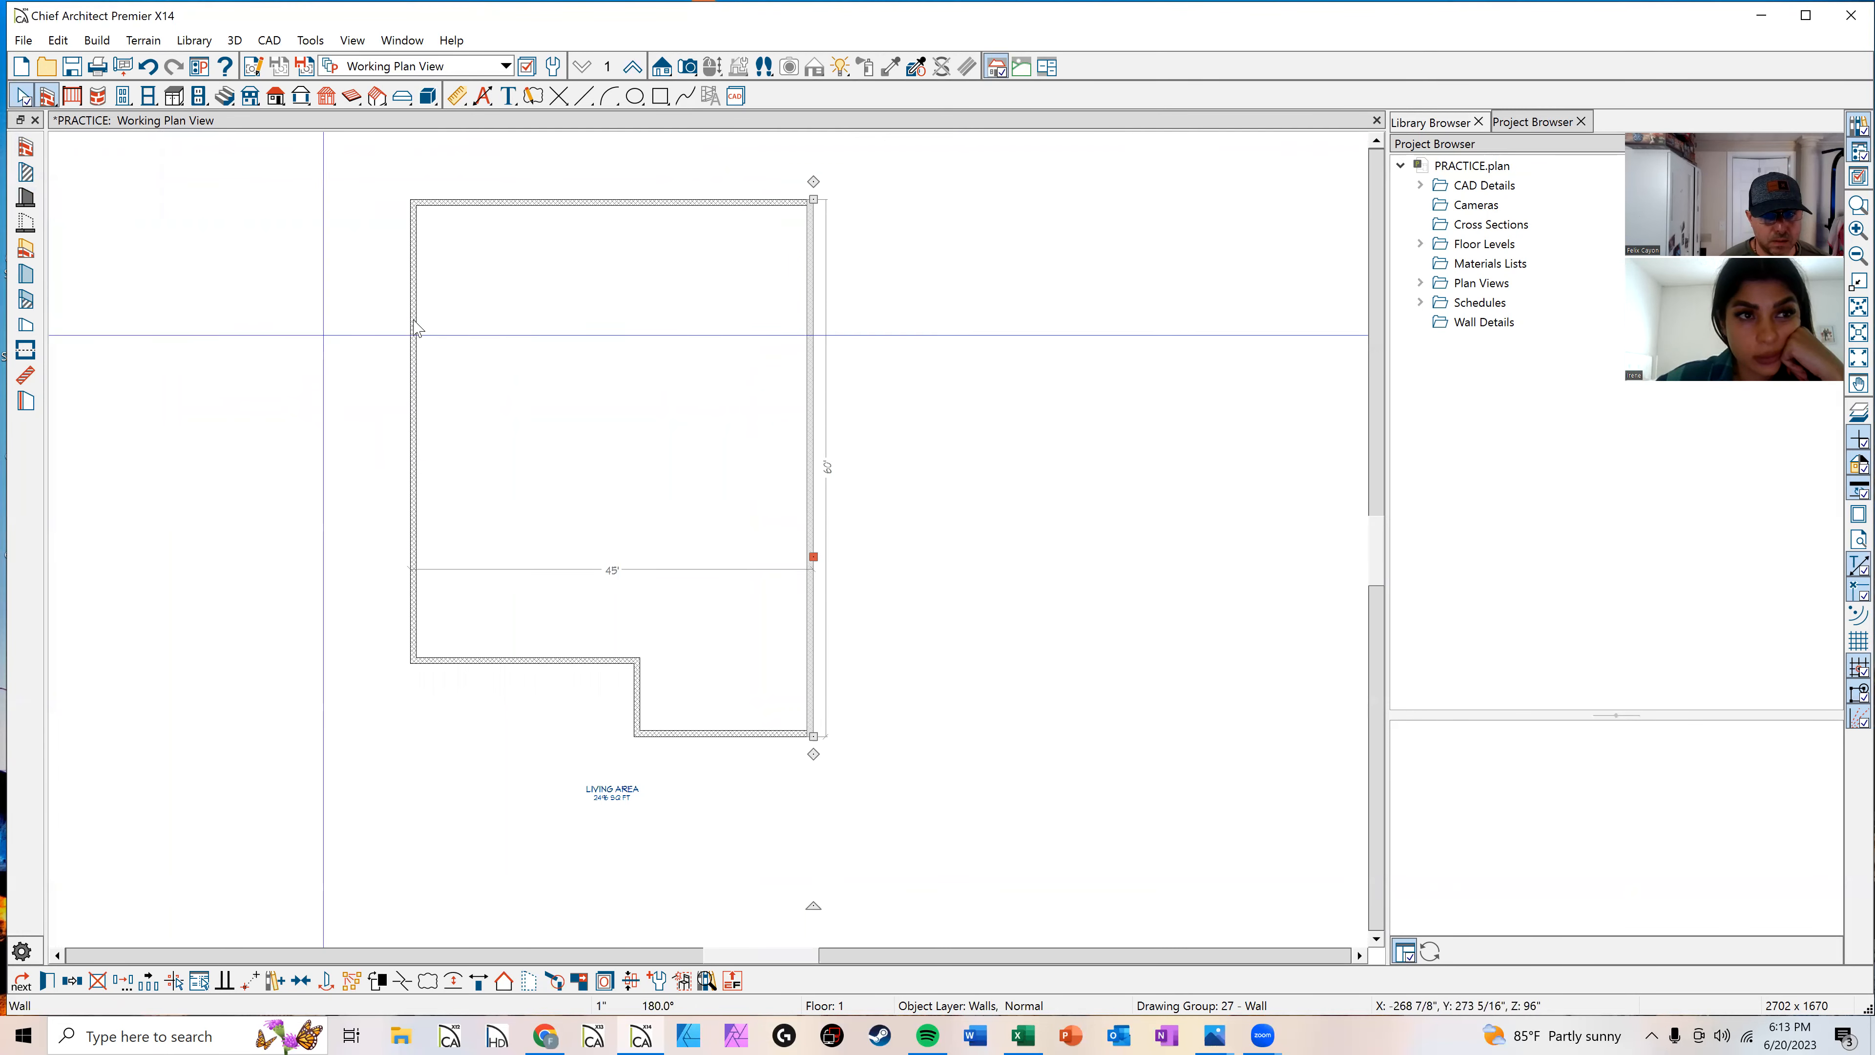
pyautogui.click(687, 69)
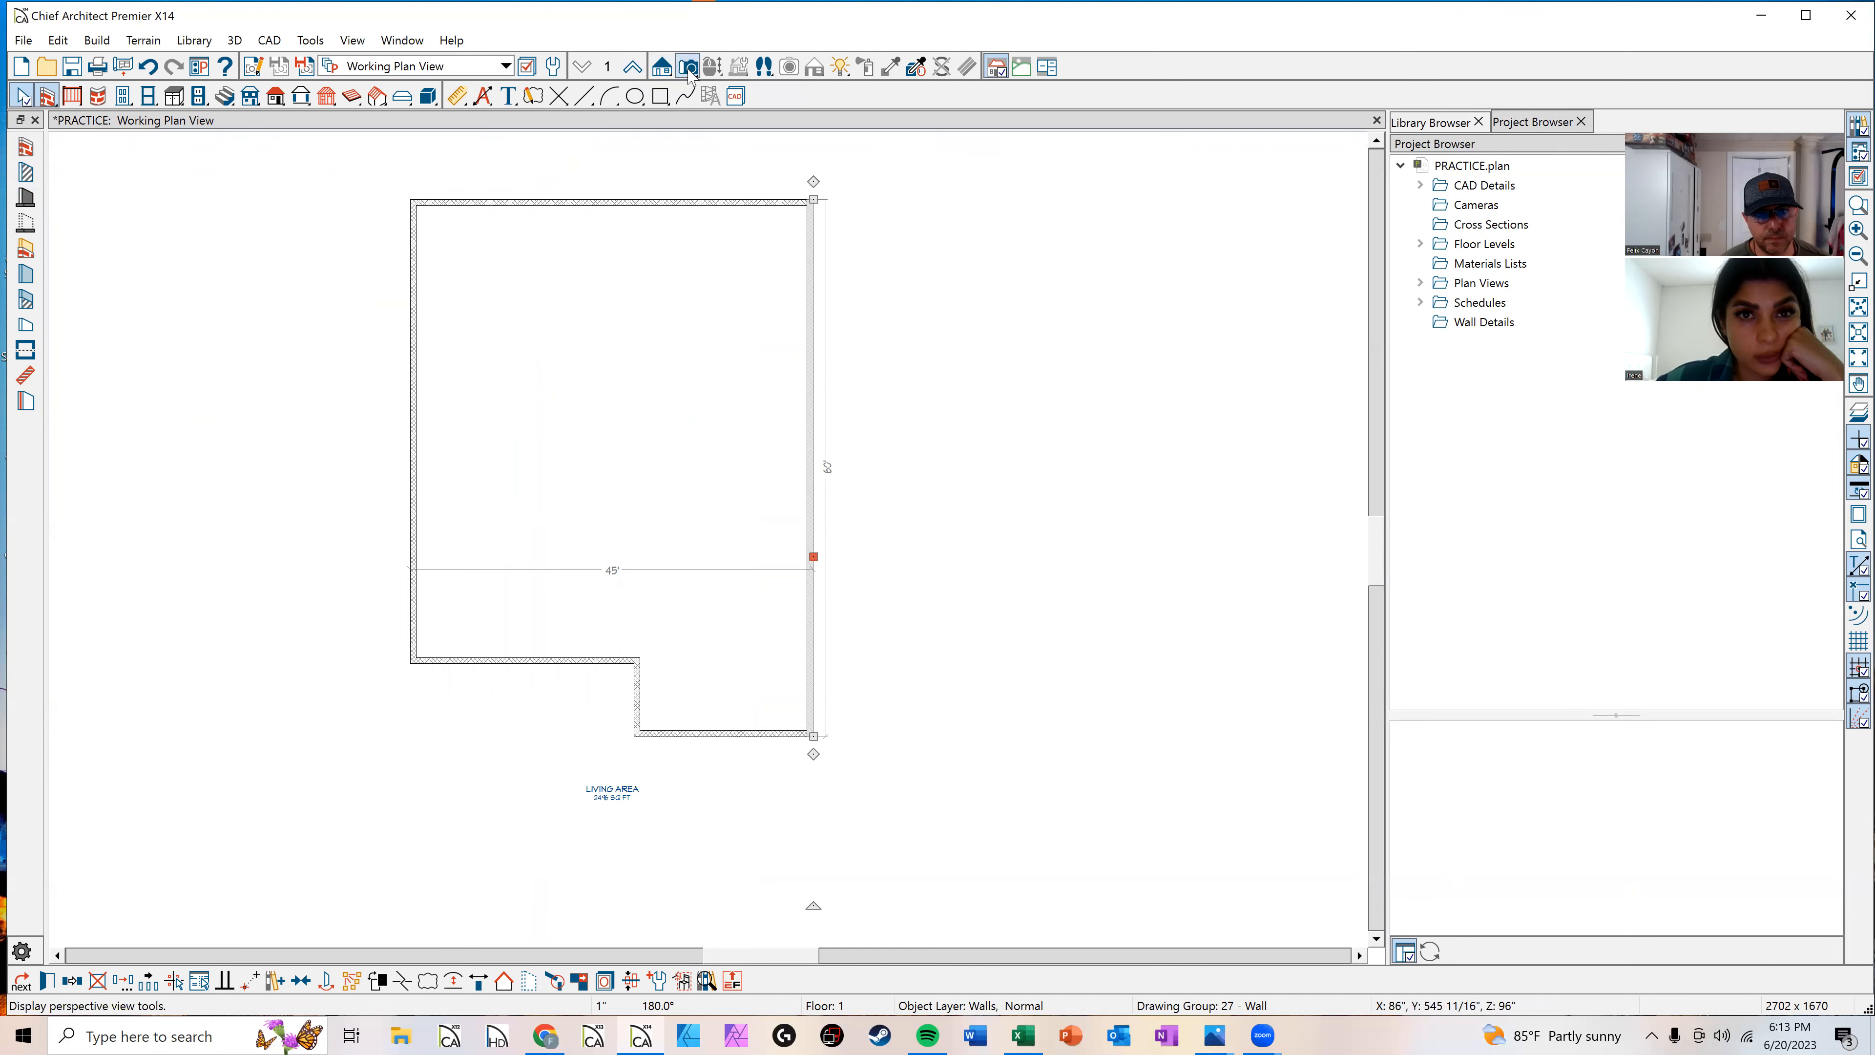
pyautogui.scroll(-2, 753, 310)
pyautogui.moveTo(442, 838); pyautogui.dragTo(518, 688)
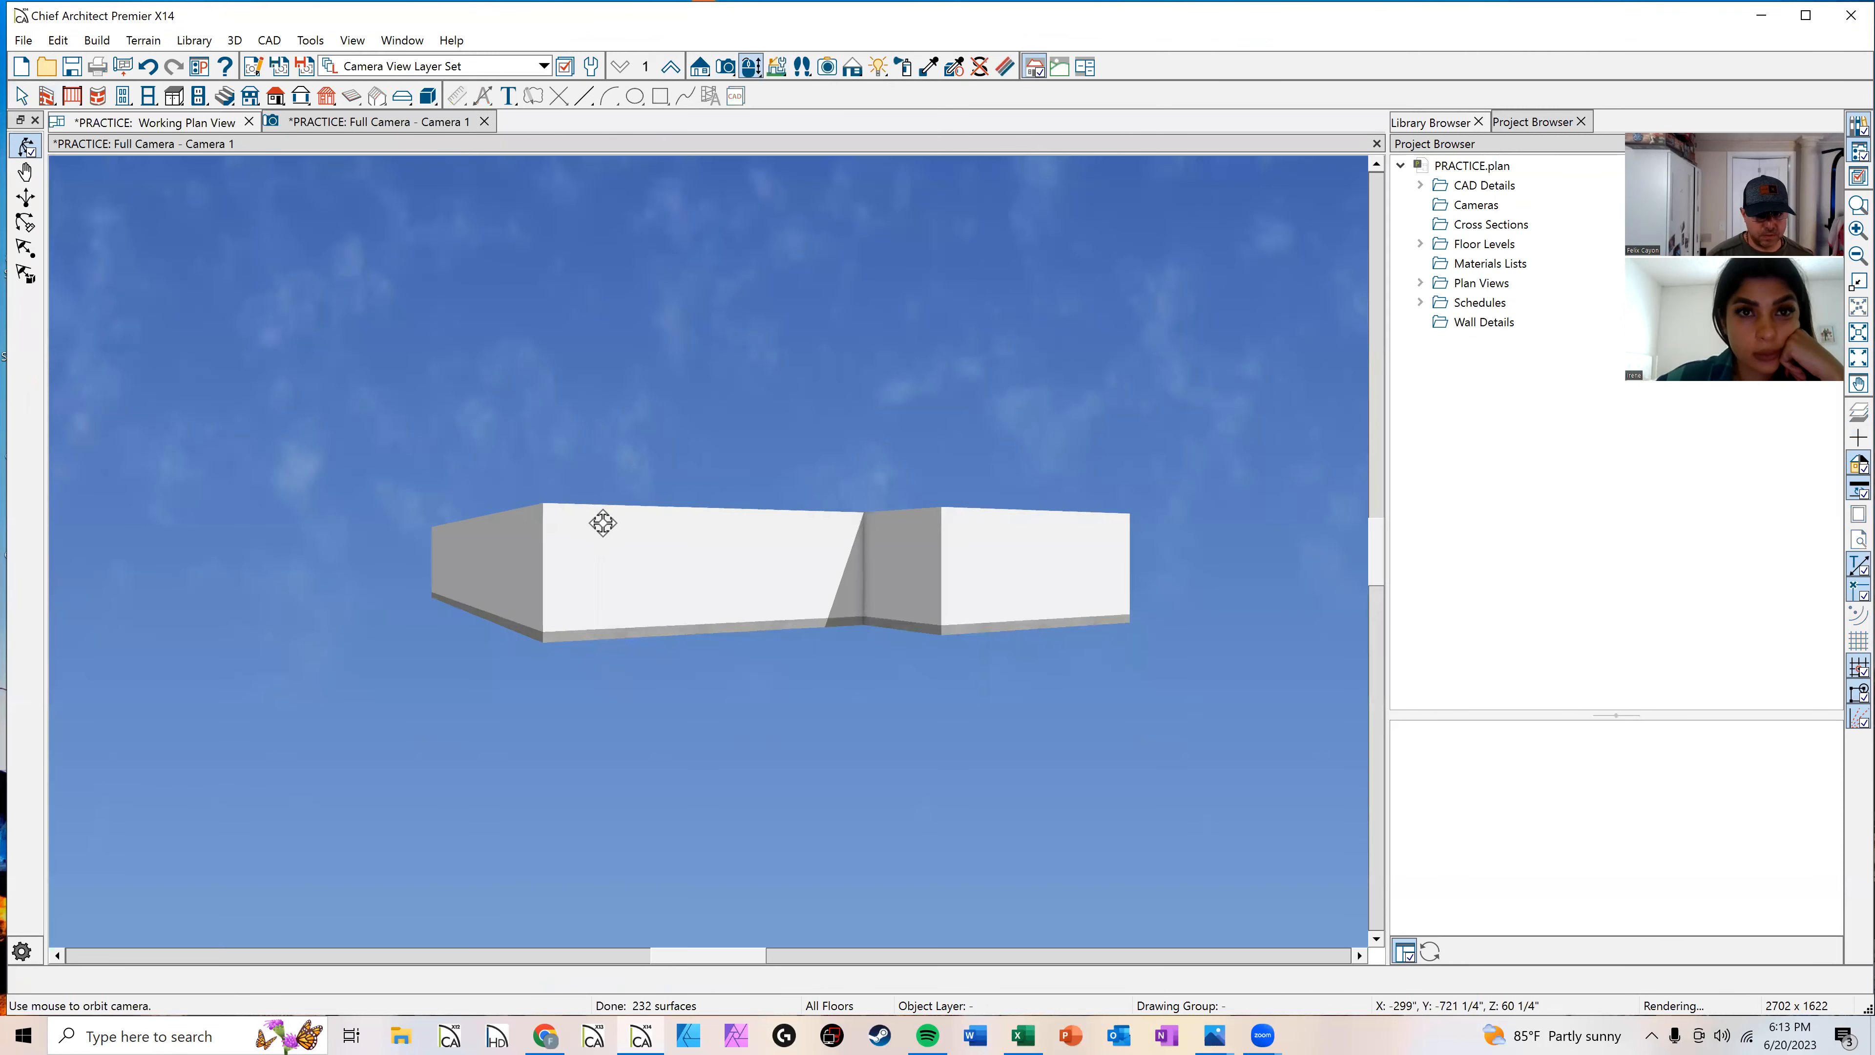
pyautogui.moveTo(602, 519); pyautogui.dragTo(470, 583)
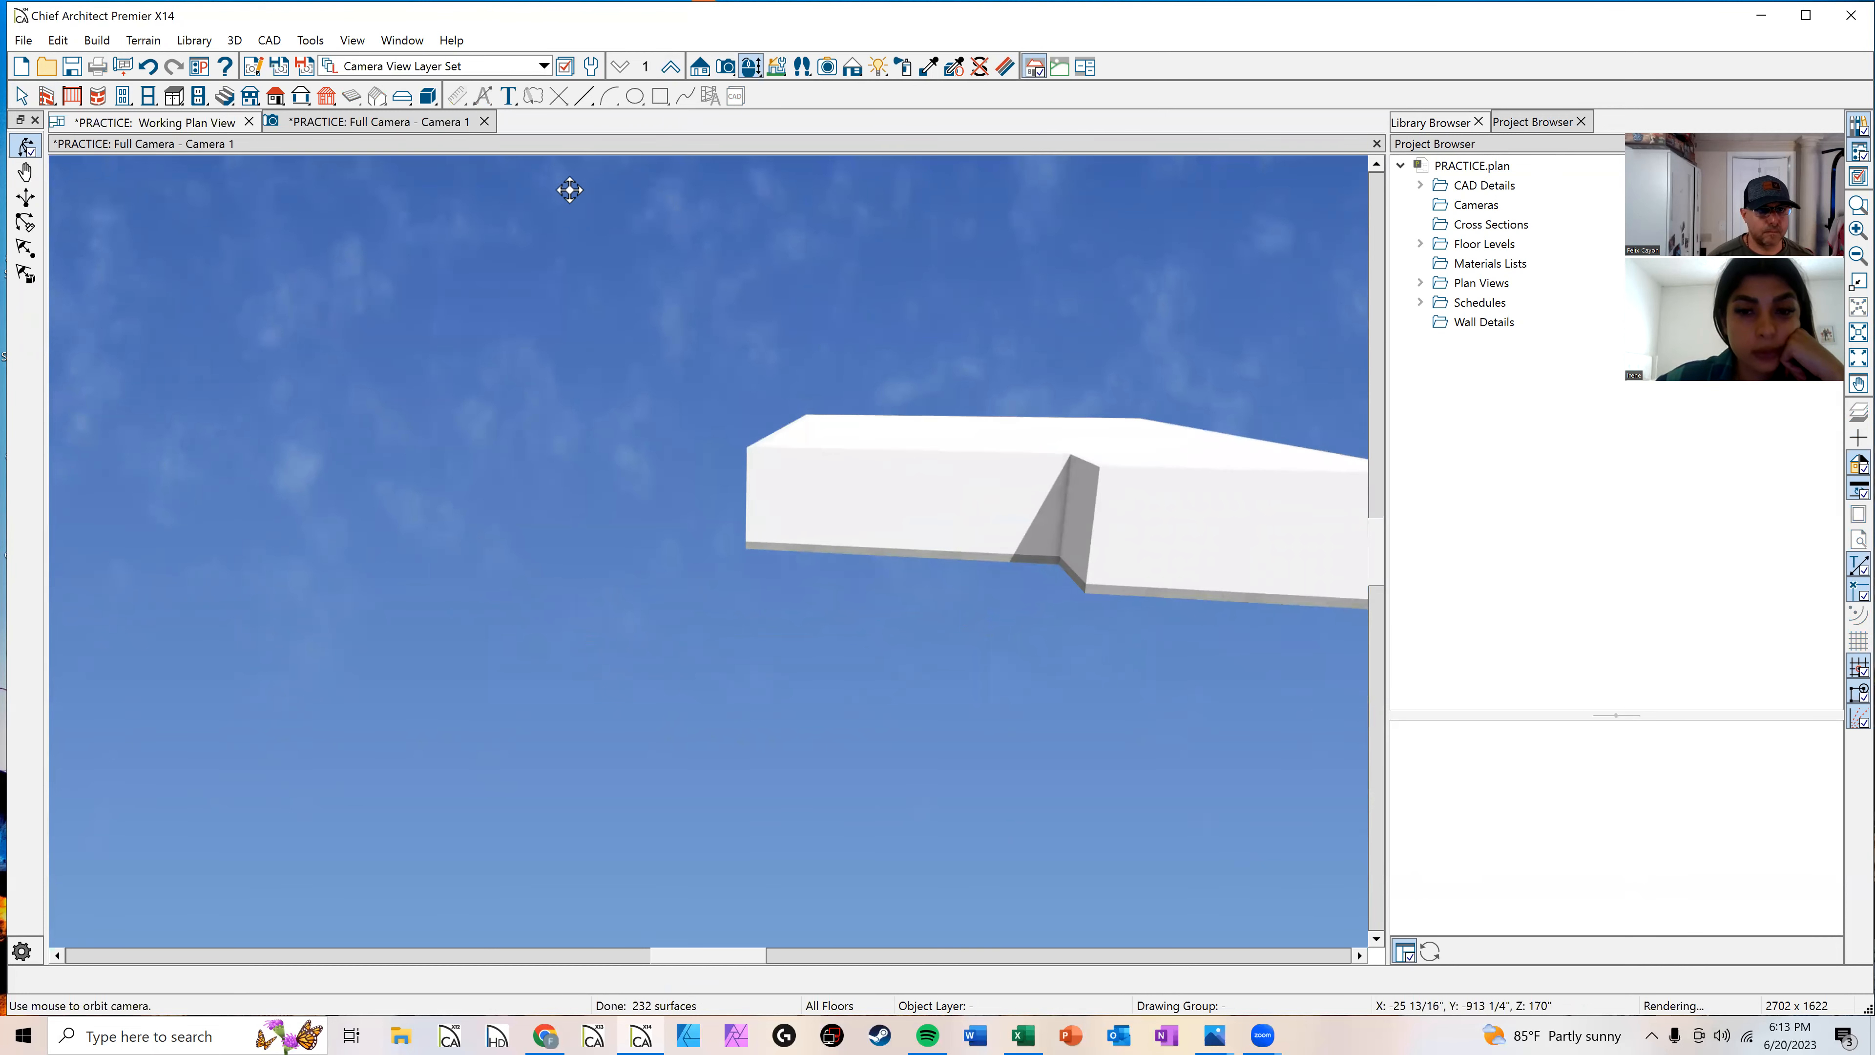
pyautogui.click(484, 121)
pyautogui.press('space')
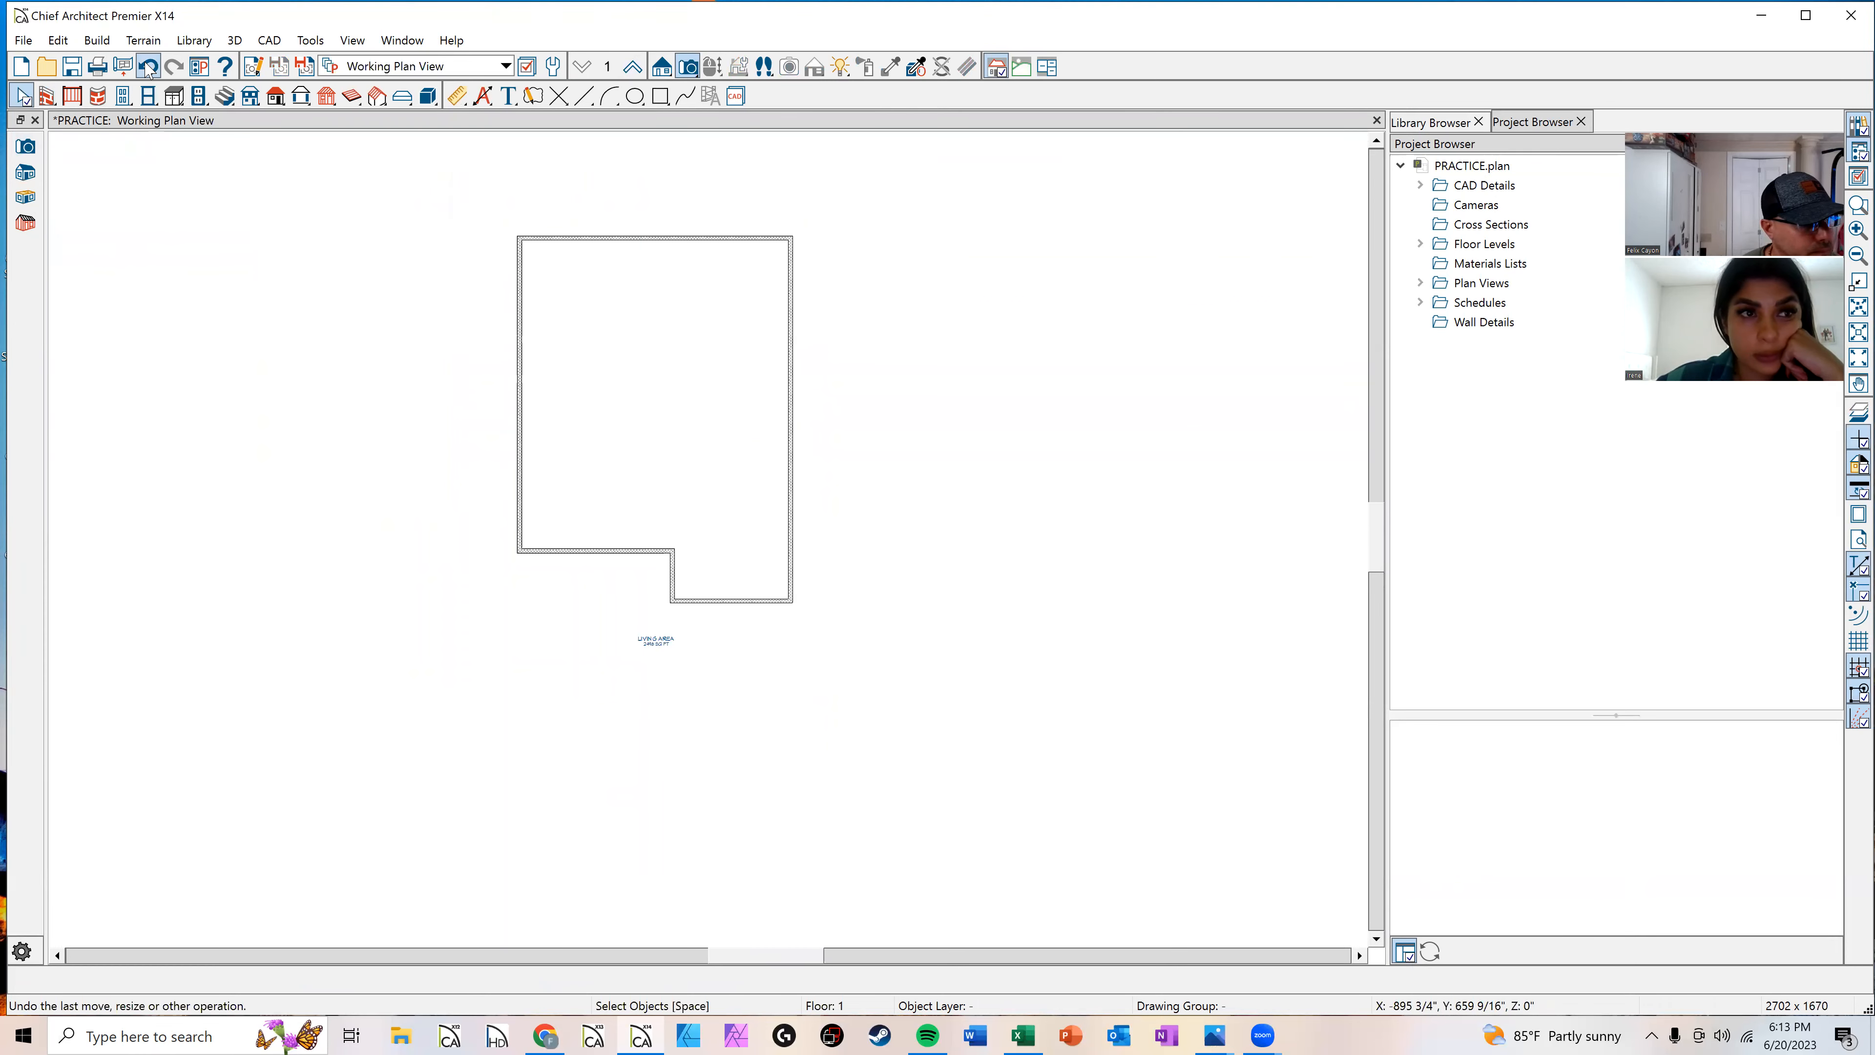
pyautogui.scroll(-1, 523, 390)
pyautogui.moveTo(510, 398); pyautogui.dragTo(494, 440, button='middle')
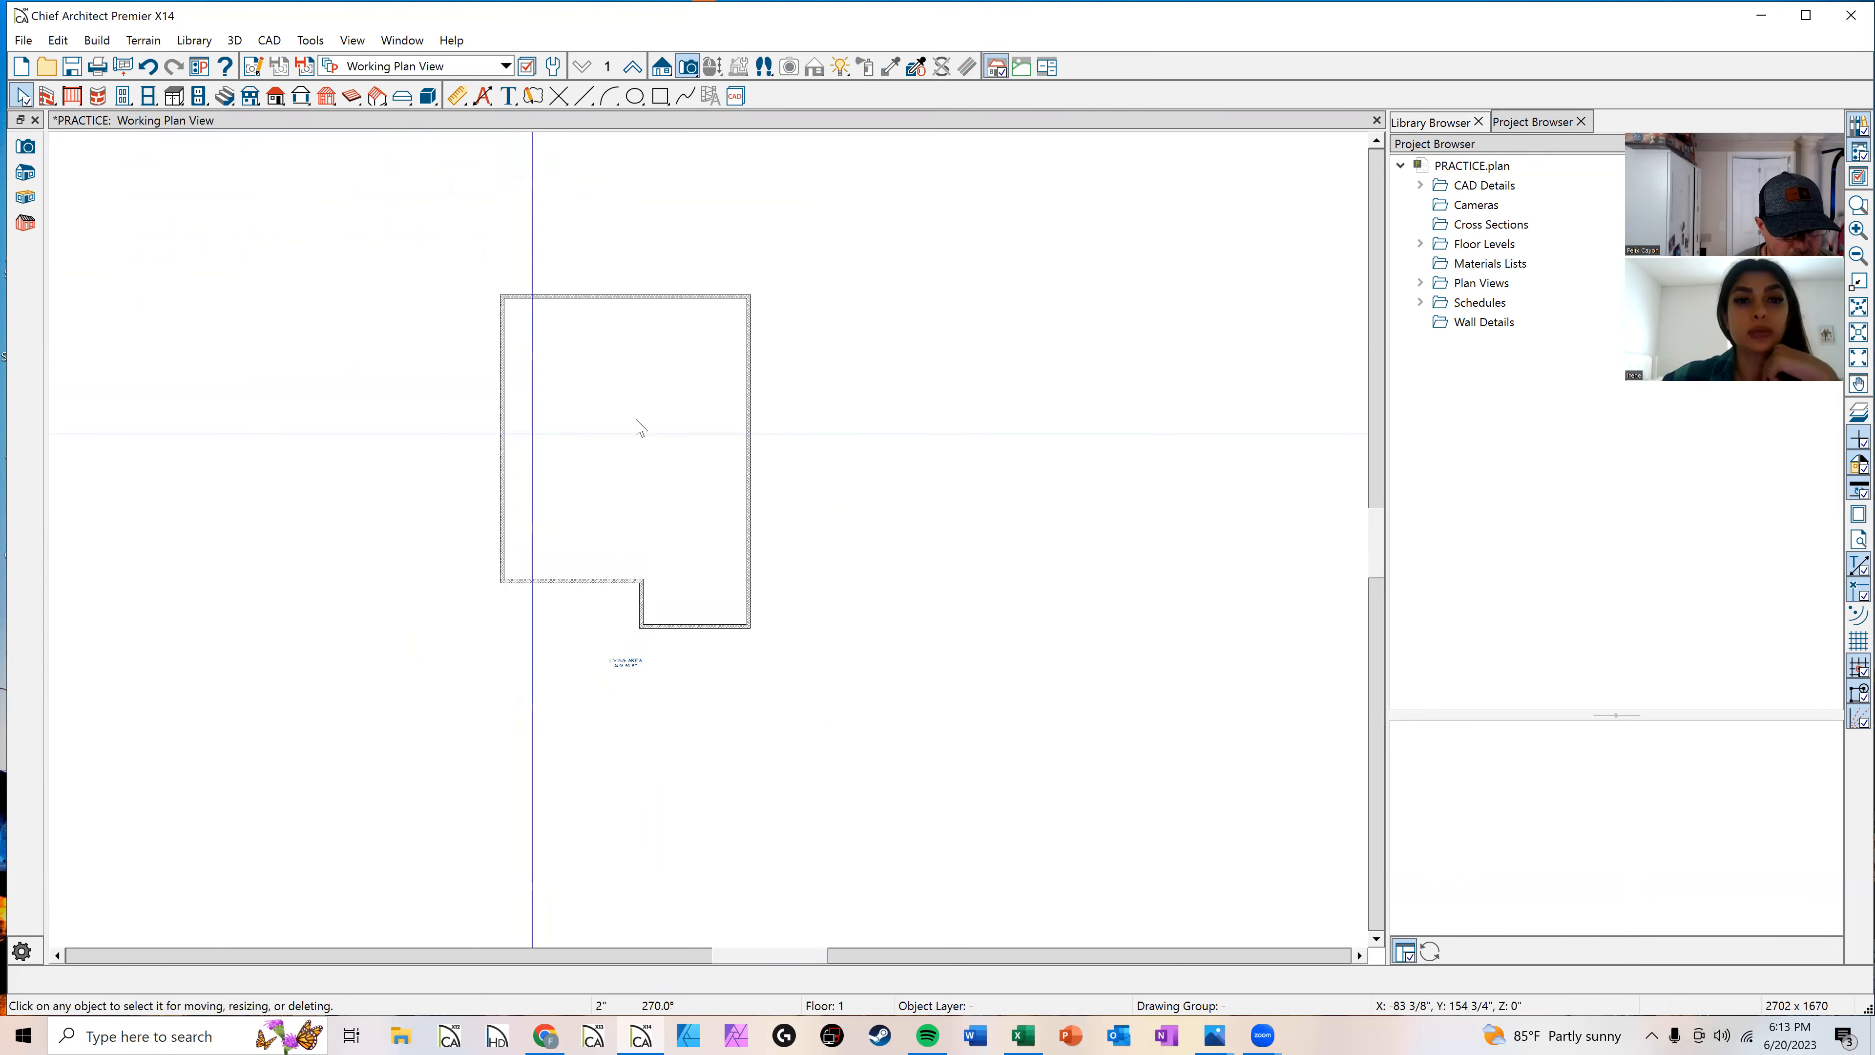
pyautogui.scroll(2, 638, 424)
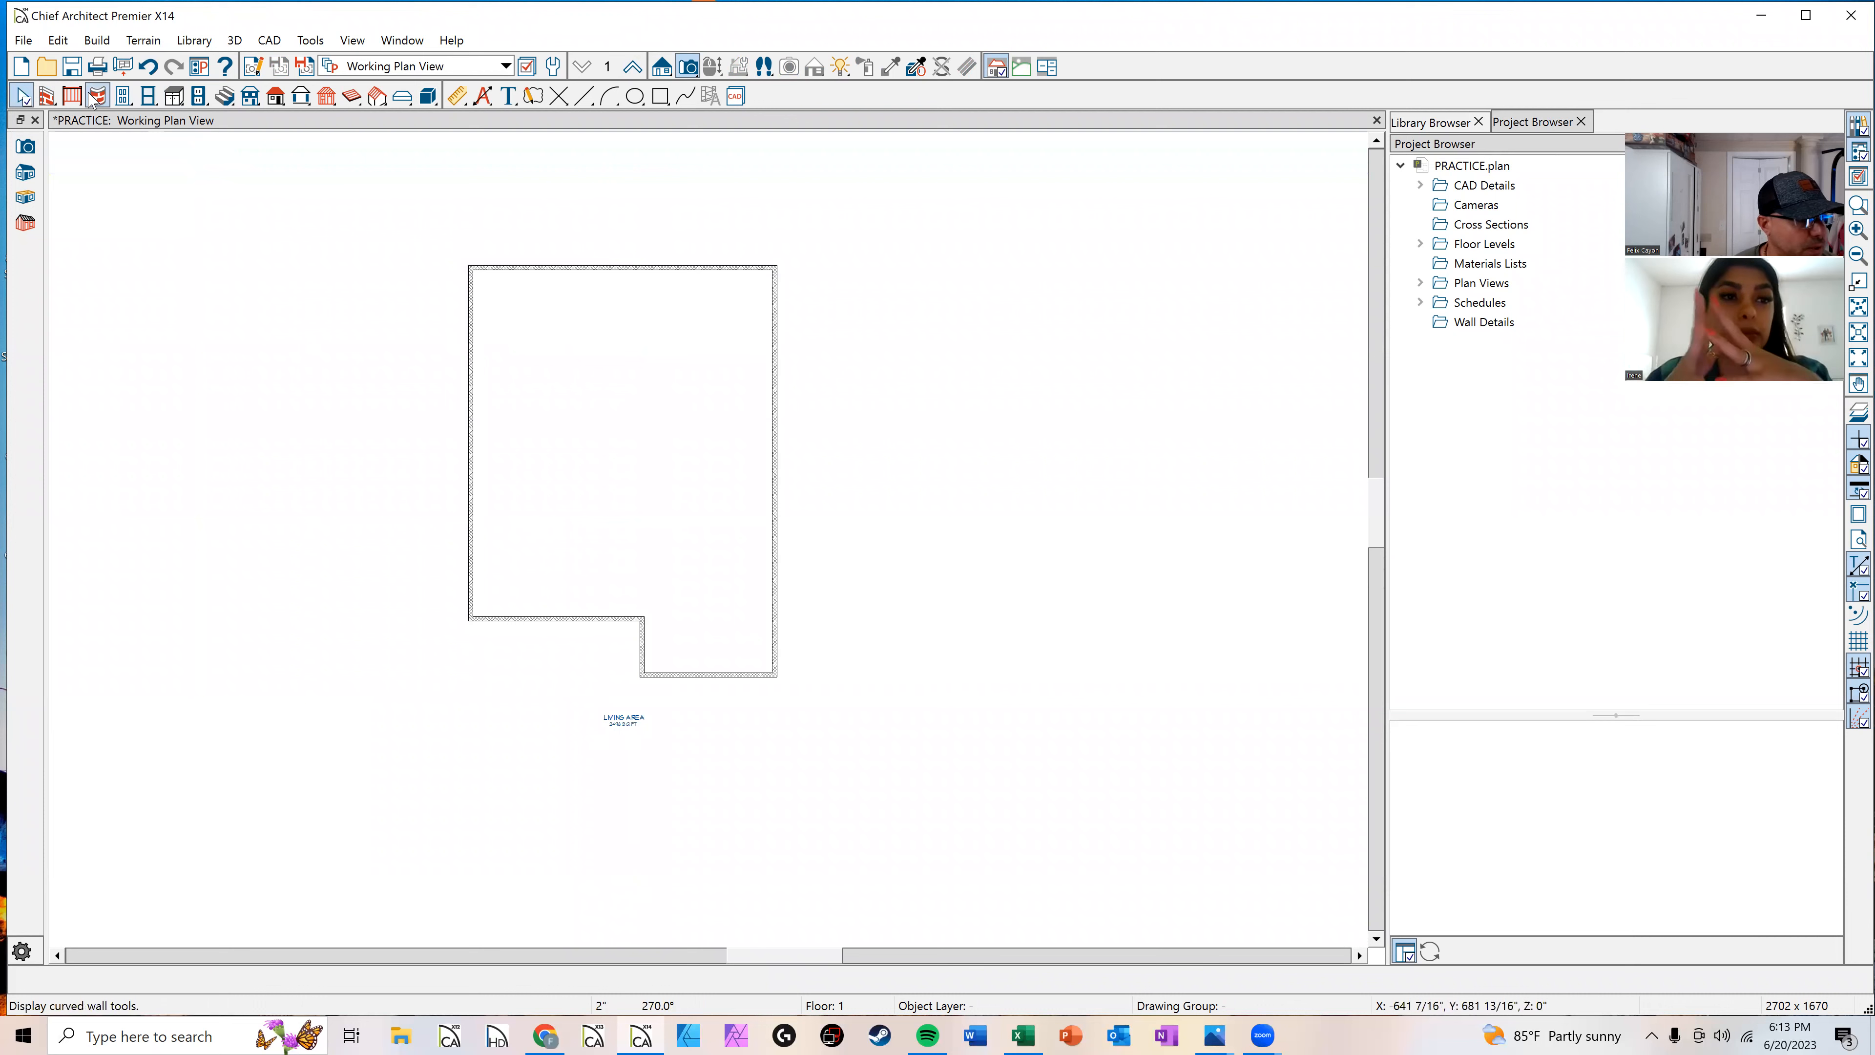
# Step: Draw room dividers to split off a separate room in the upper left part of the house
pyautogui.click(47, 96)
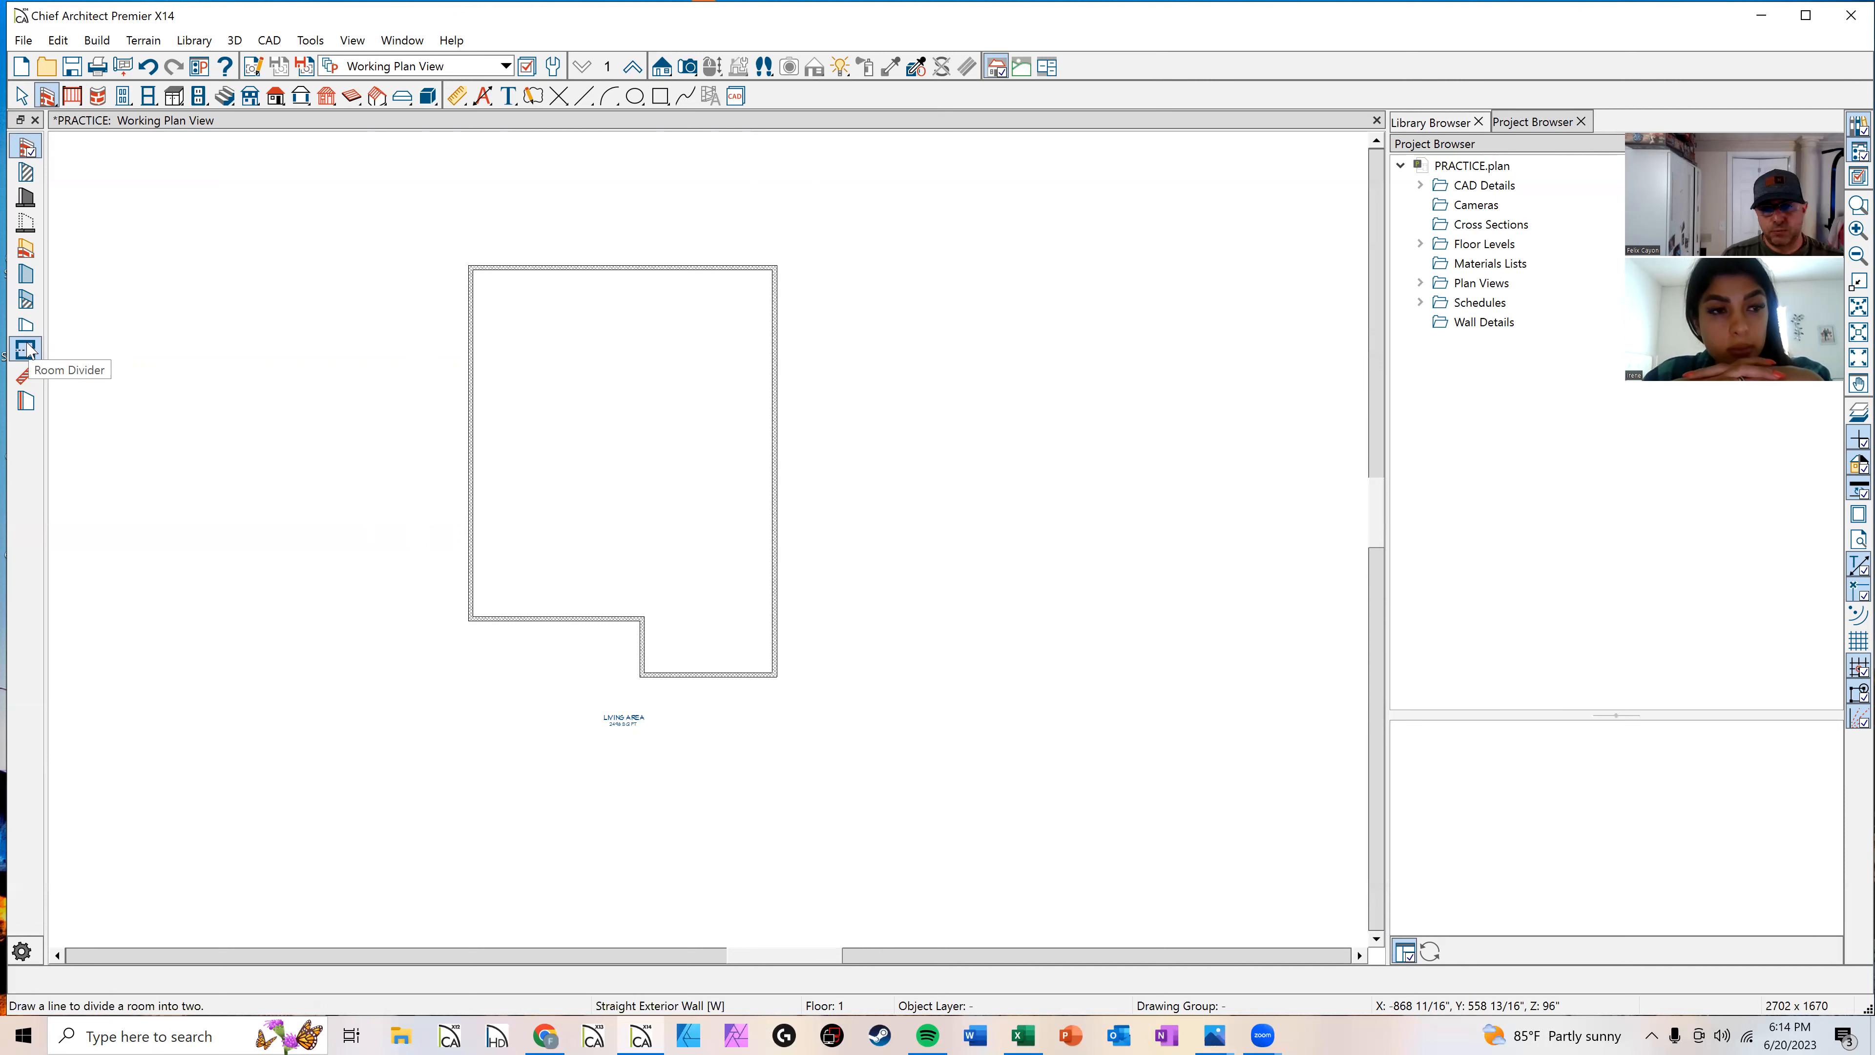
pyautogui.click(26, 350)
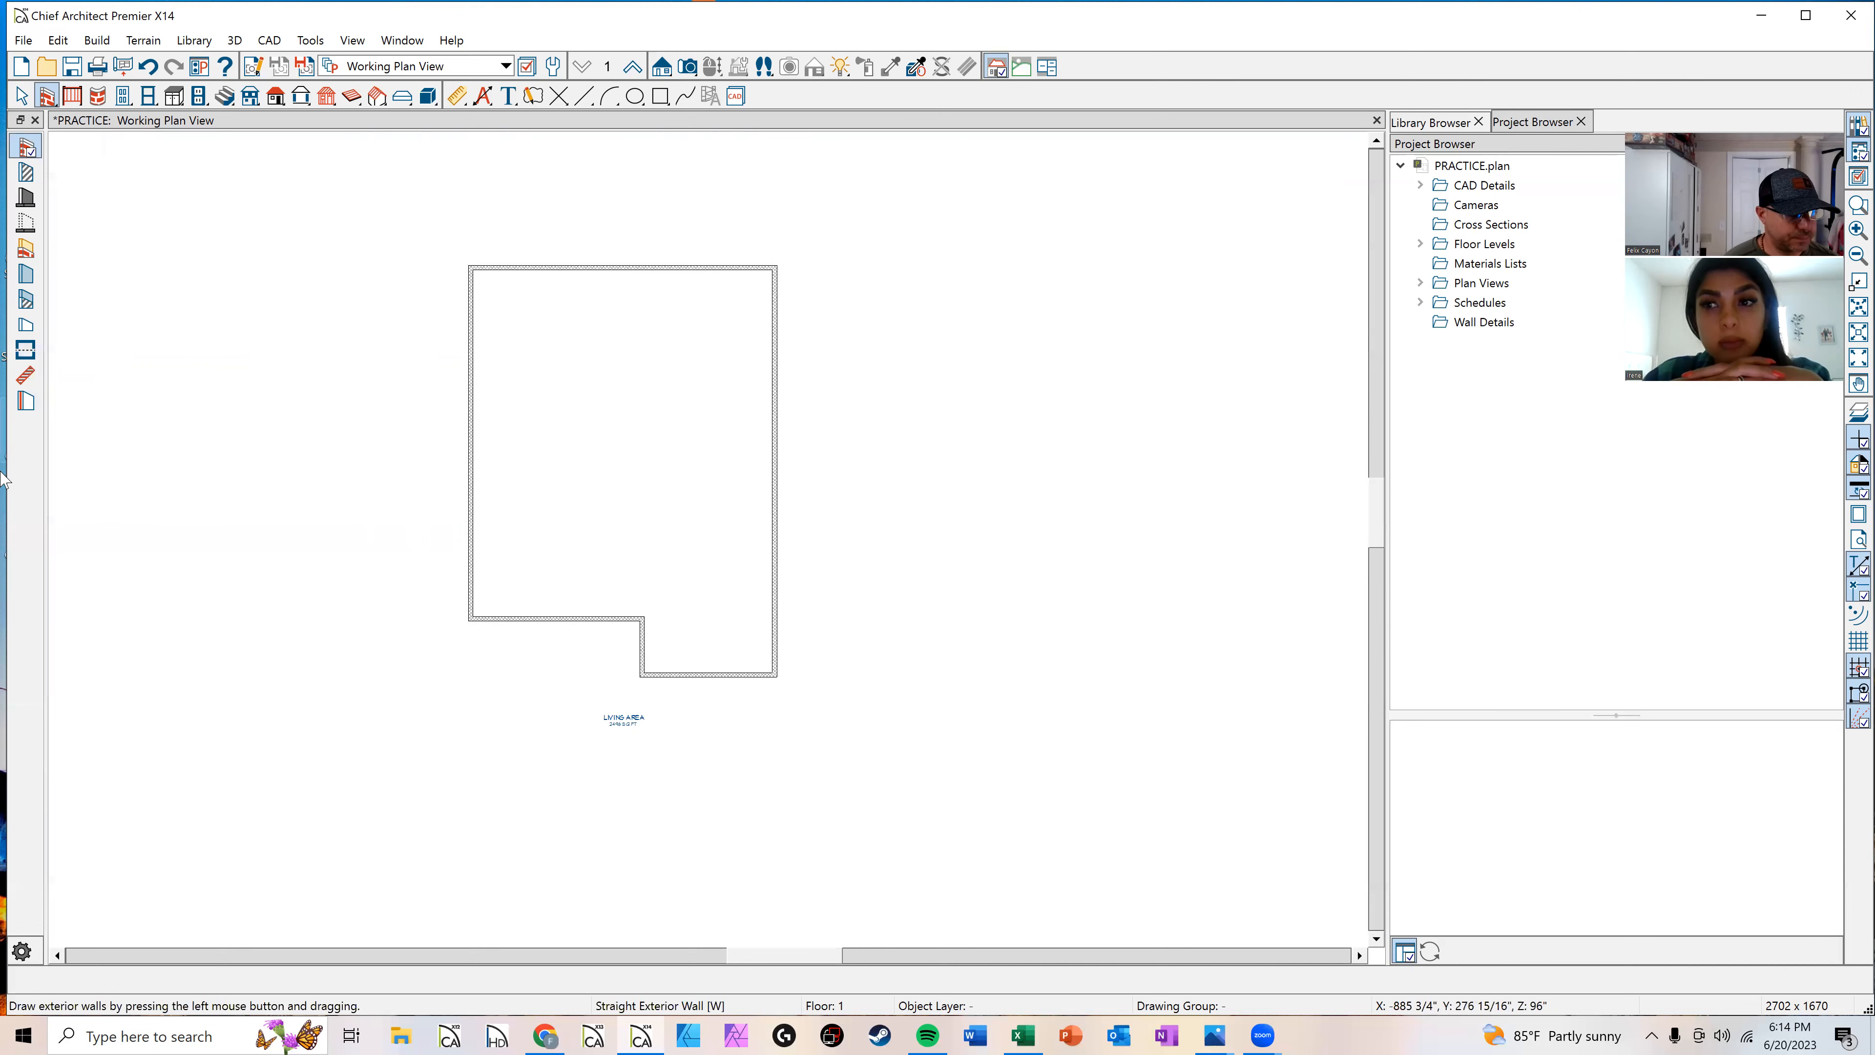
pyautogui.scroll(4, 590, 628)
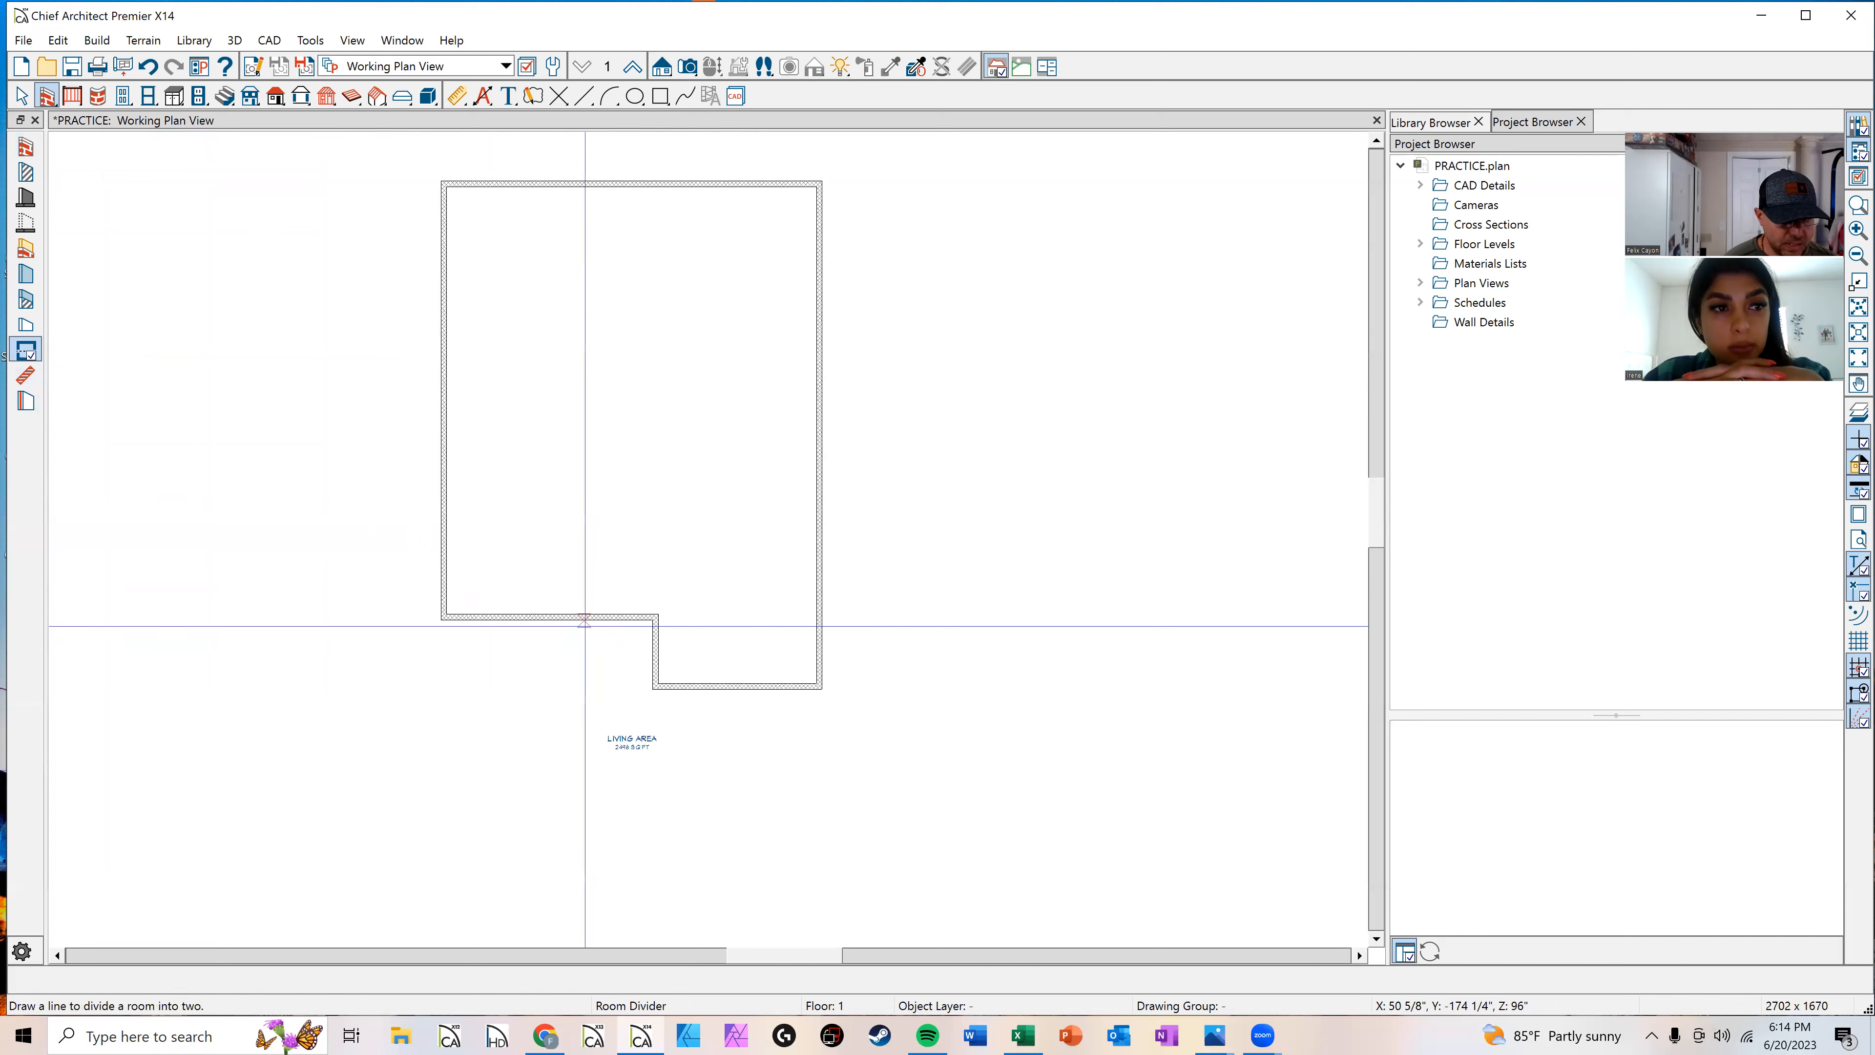
pyautogui.moveTo(620, 607); pyautogui.dragTo(346, 361)
pyautogui.moveTo(586, 314); pyautogui.dragTo(619, 502, button='middle')
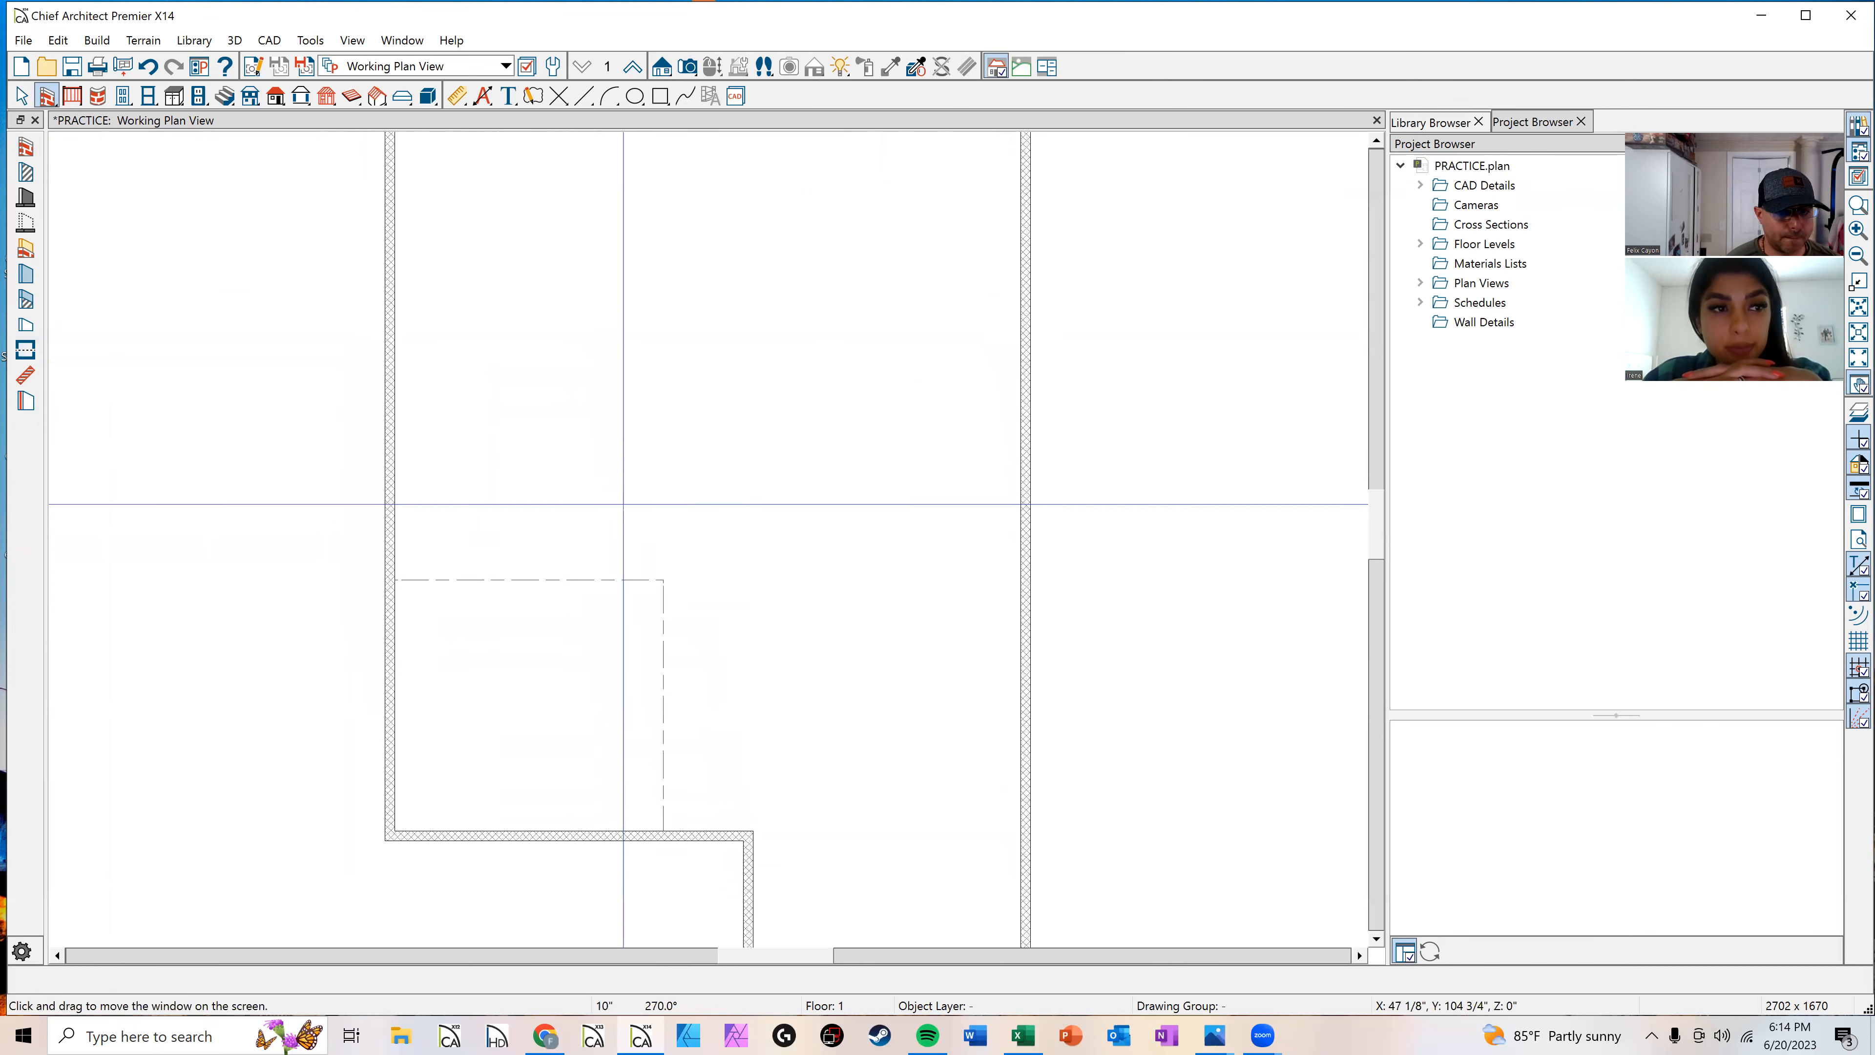
pyautogui.moveTo(663, 577)
pyautogui.mouseDown()
pyautogui.moveTo(664, 413)
pyautogui.moveTo(481, 431)
pyautogui.moveTo(411, 415)
pyautogui.mouseUp()
pyautogui.press('space')
pyautogui.scroll(2, 652, 472)
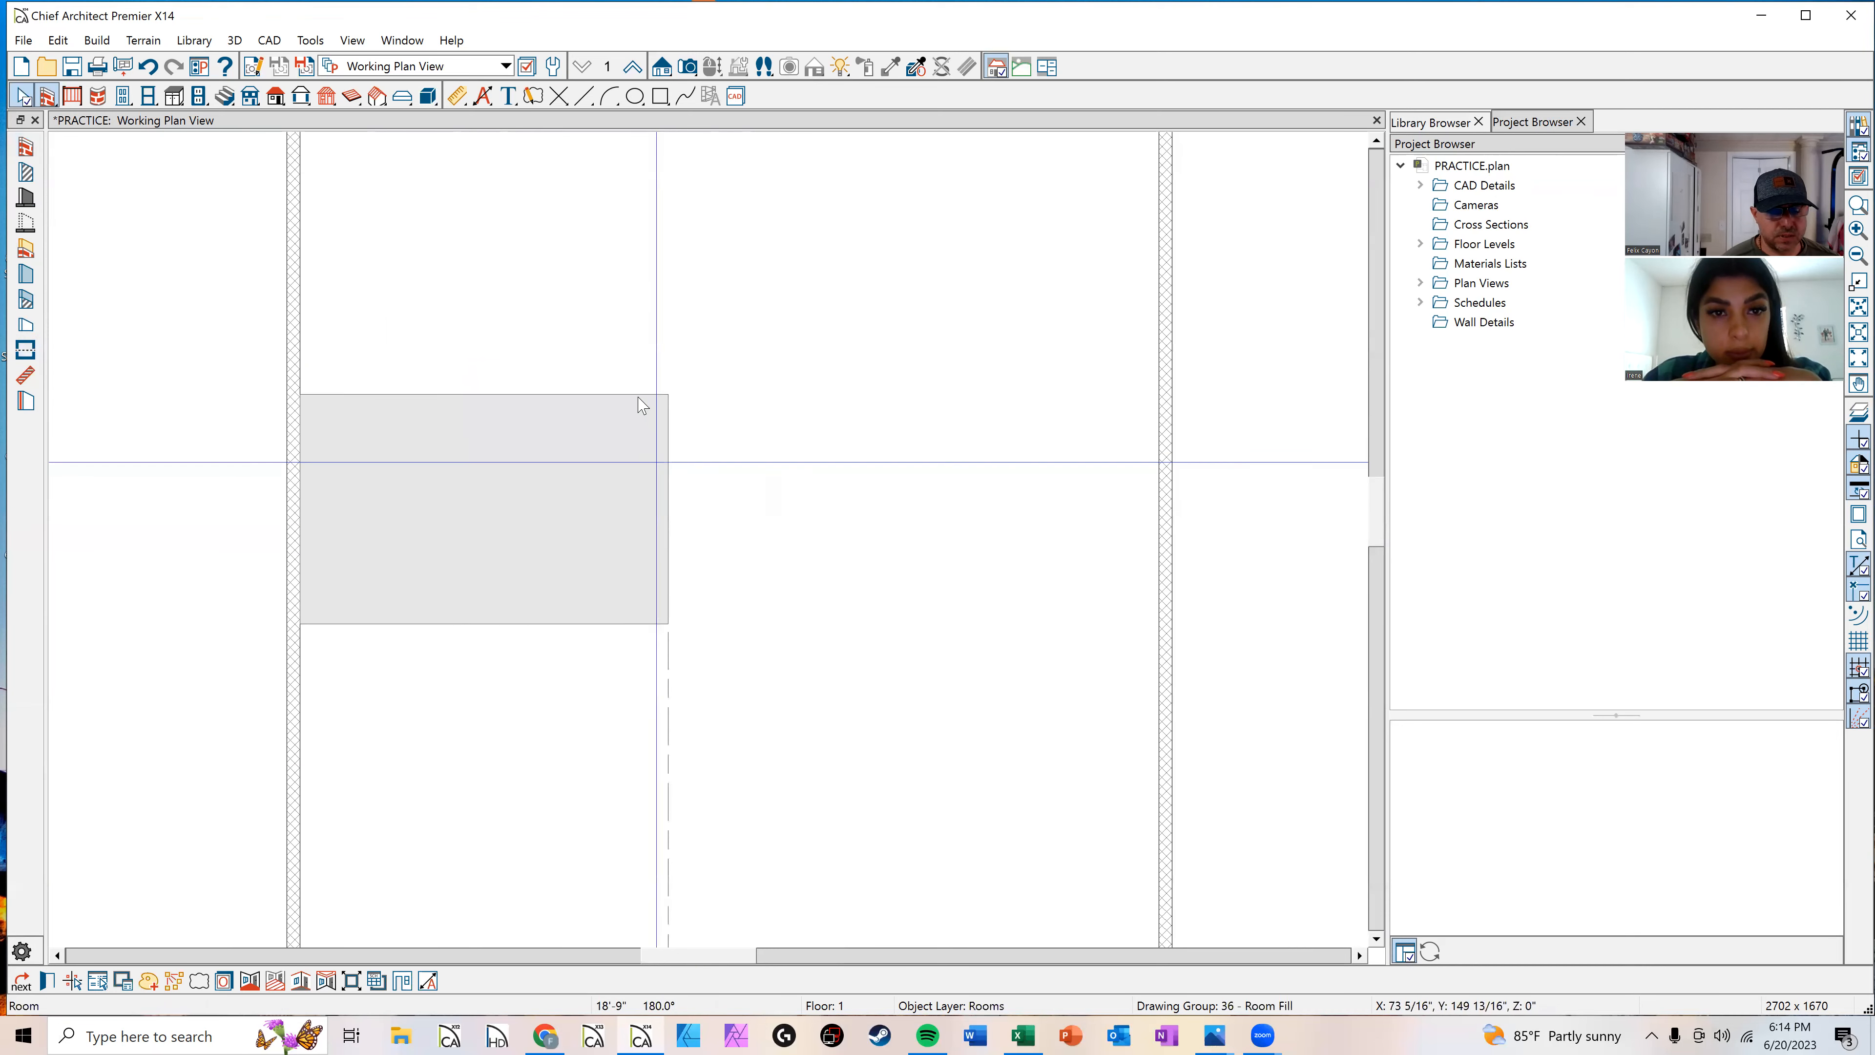
# Step: Generate a full camera view looking into the lower room and return to the plan view
pyautogui.click(687, 66)
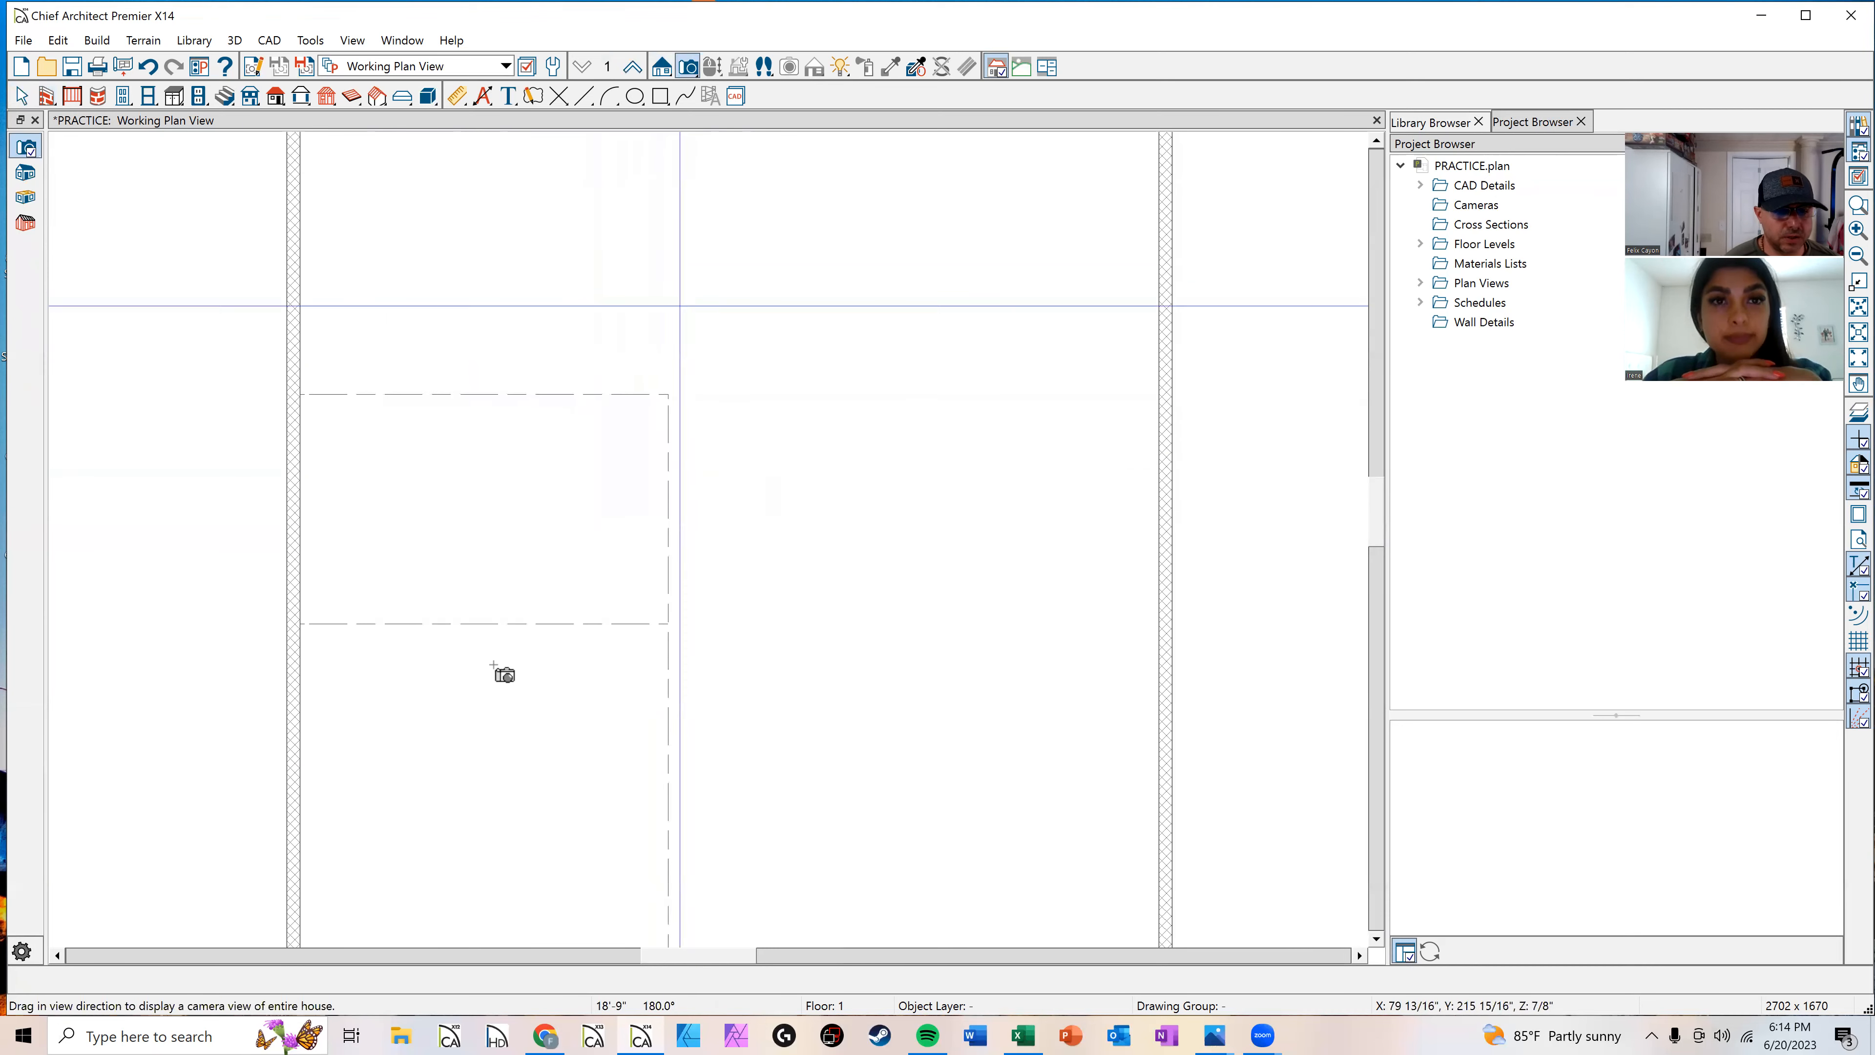
pyautogui.moveTo(451, 801); pyautogui.dragTo(493, 699)
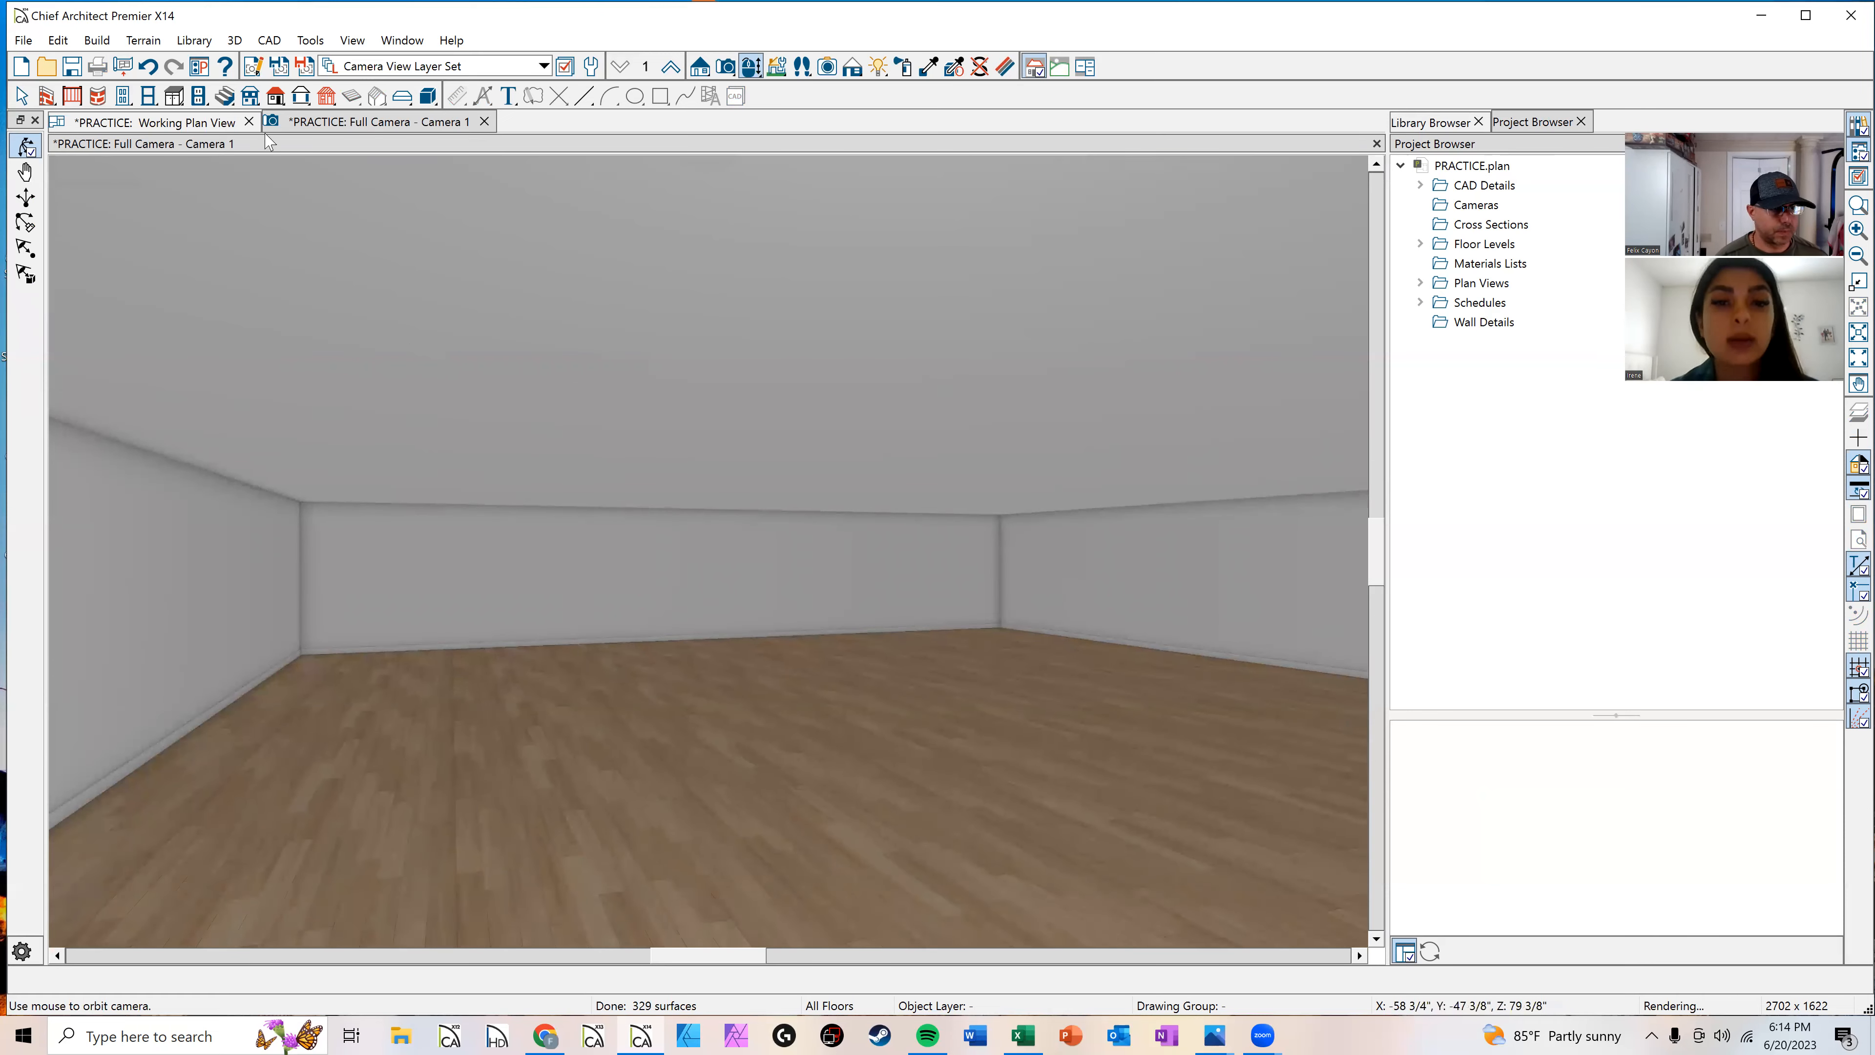
pyautogui.click(183, 124)
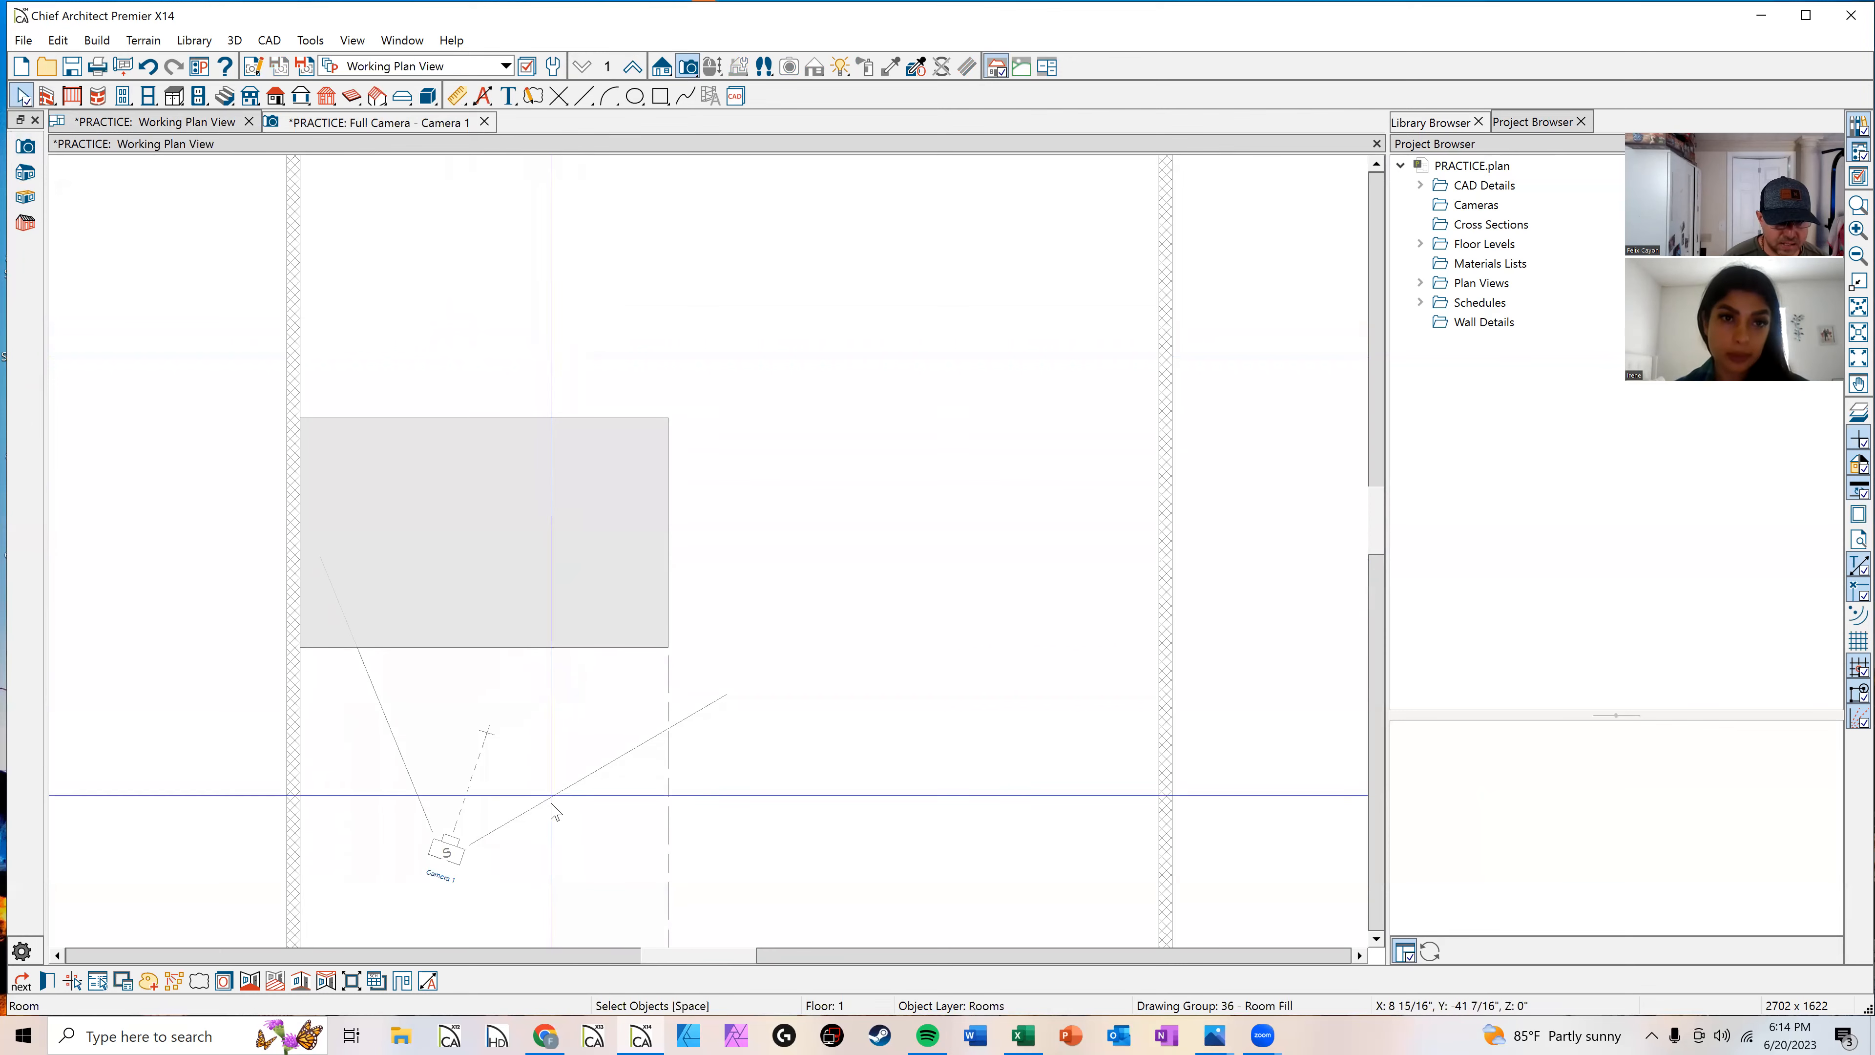
# Step: Set the lower room's type to Living in its room specification
pyautogui.doubleClick(555, 730)
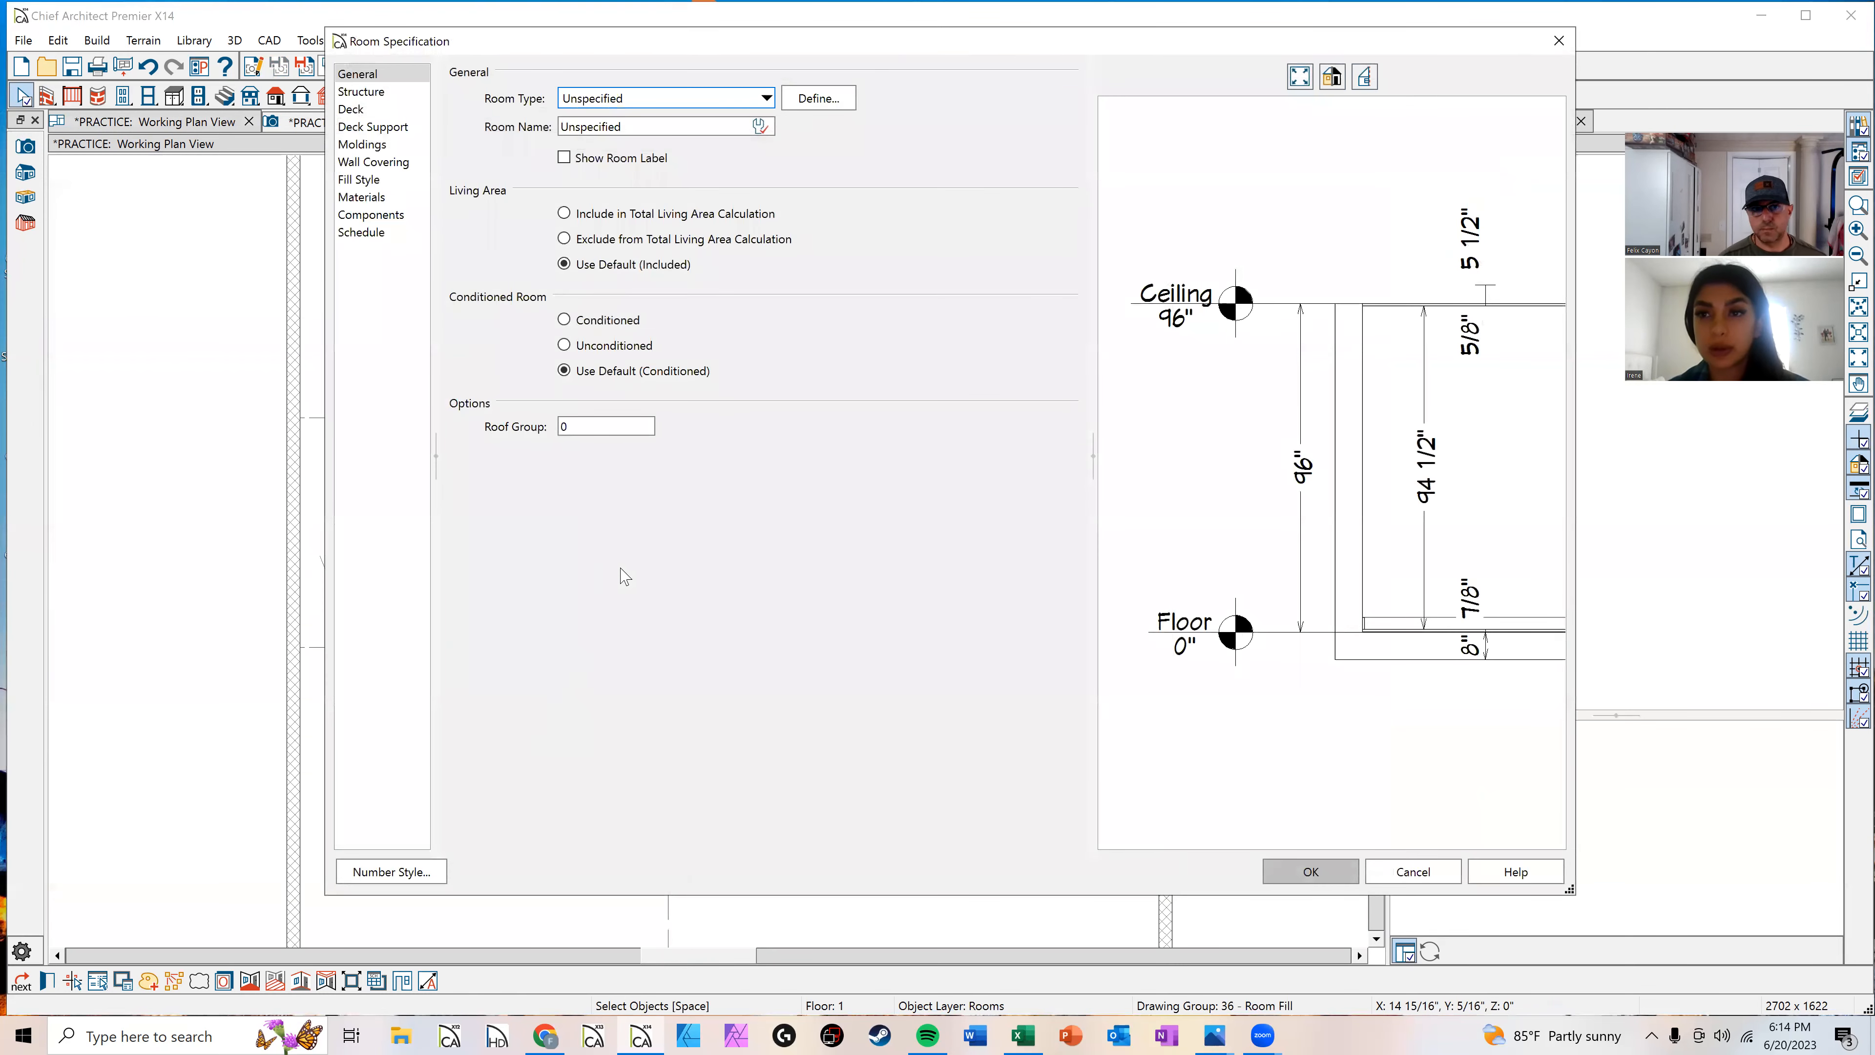
pyautogui.click(760, 98)
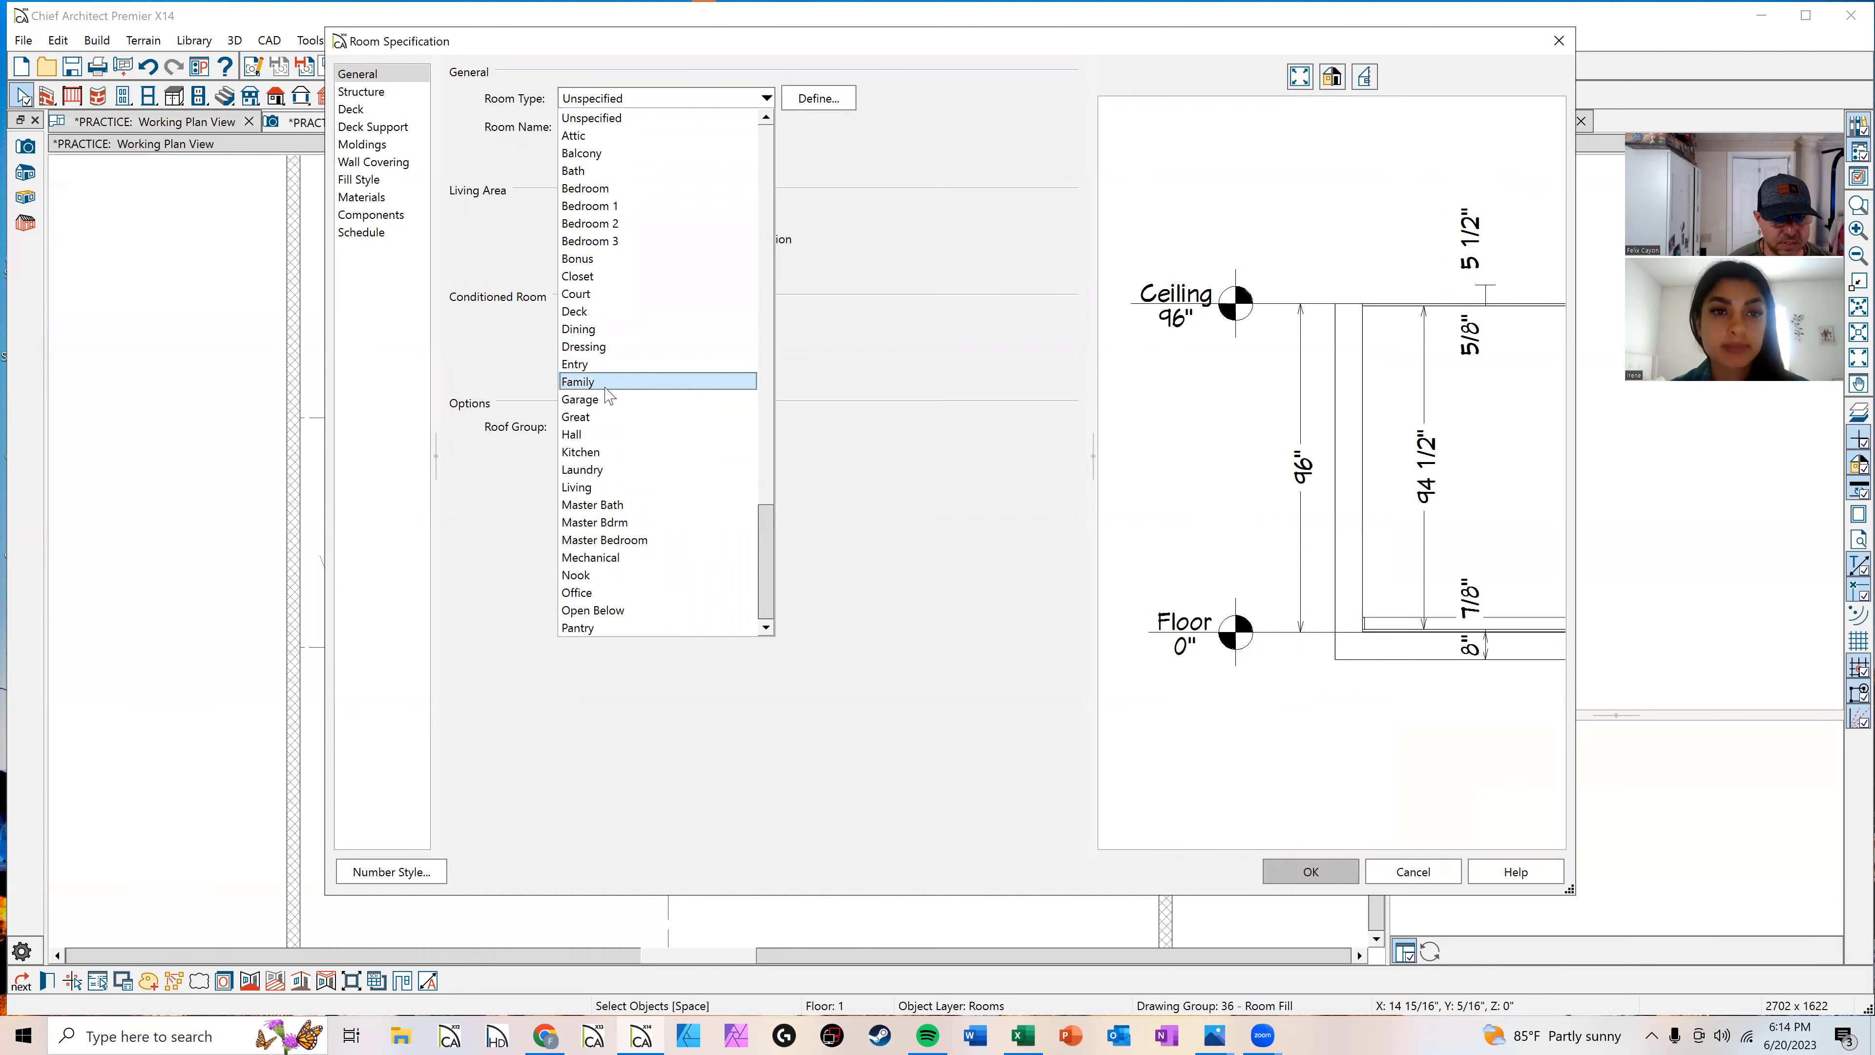
pyautogui.scroll(-1, 604, 418)
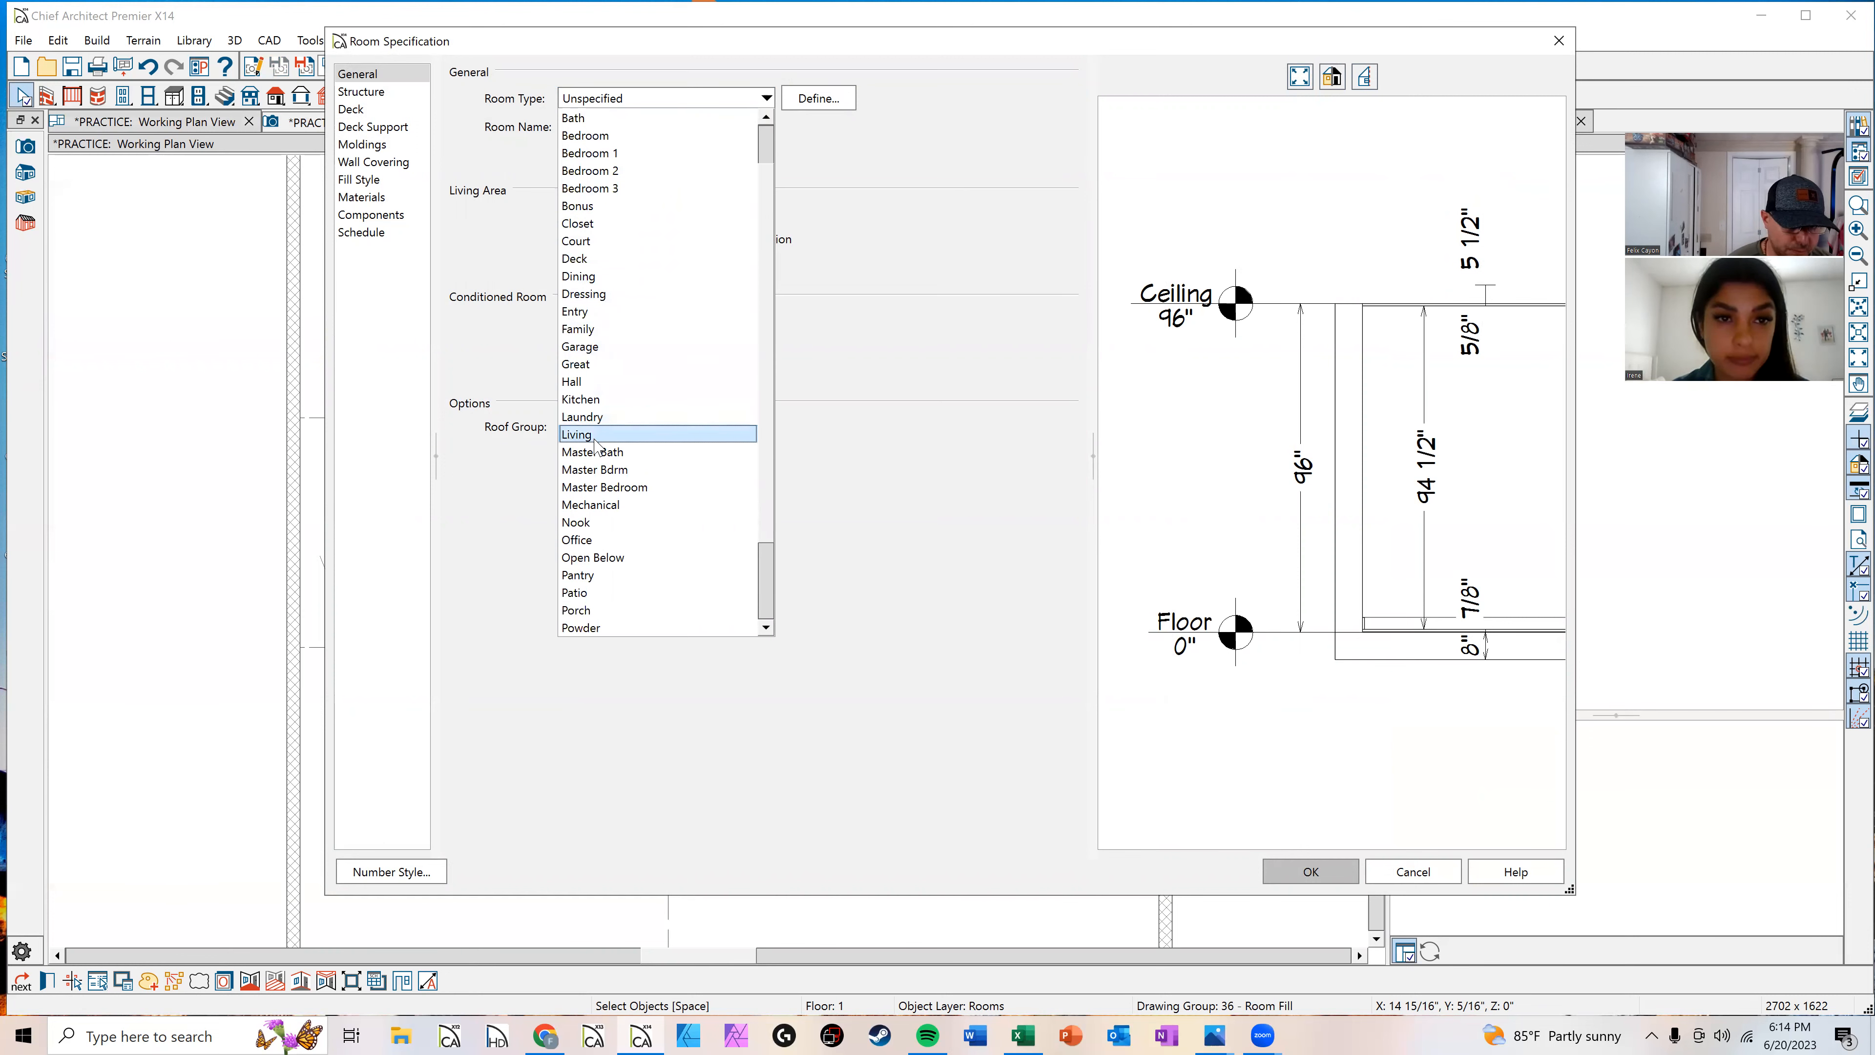
pyautogui.click(602, 434)
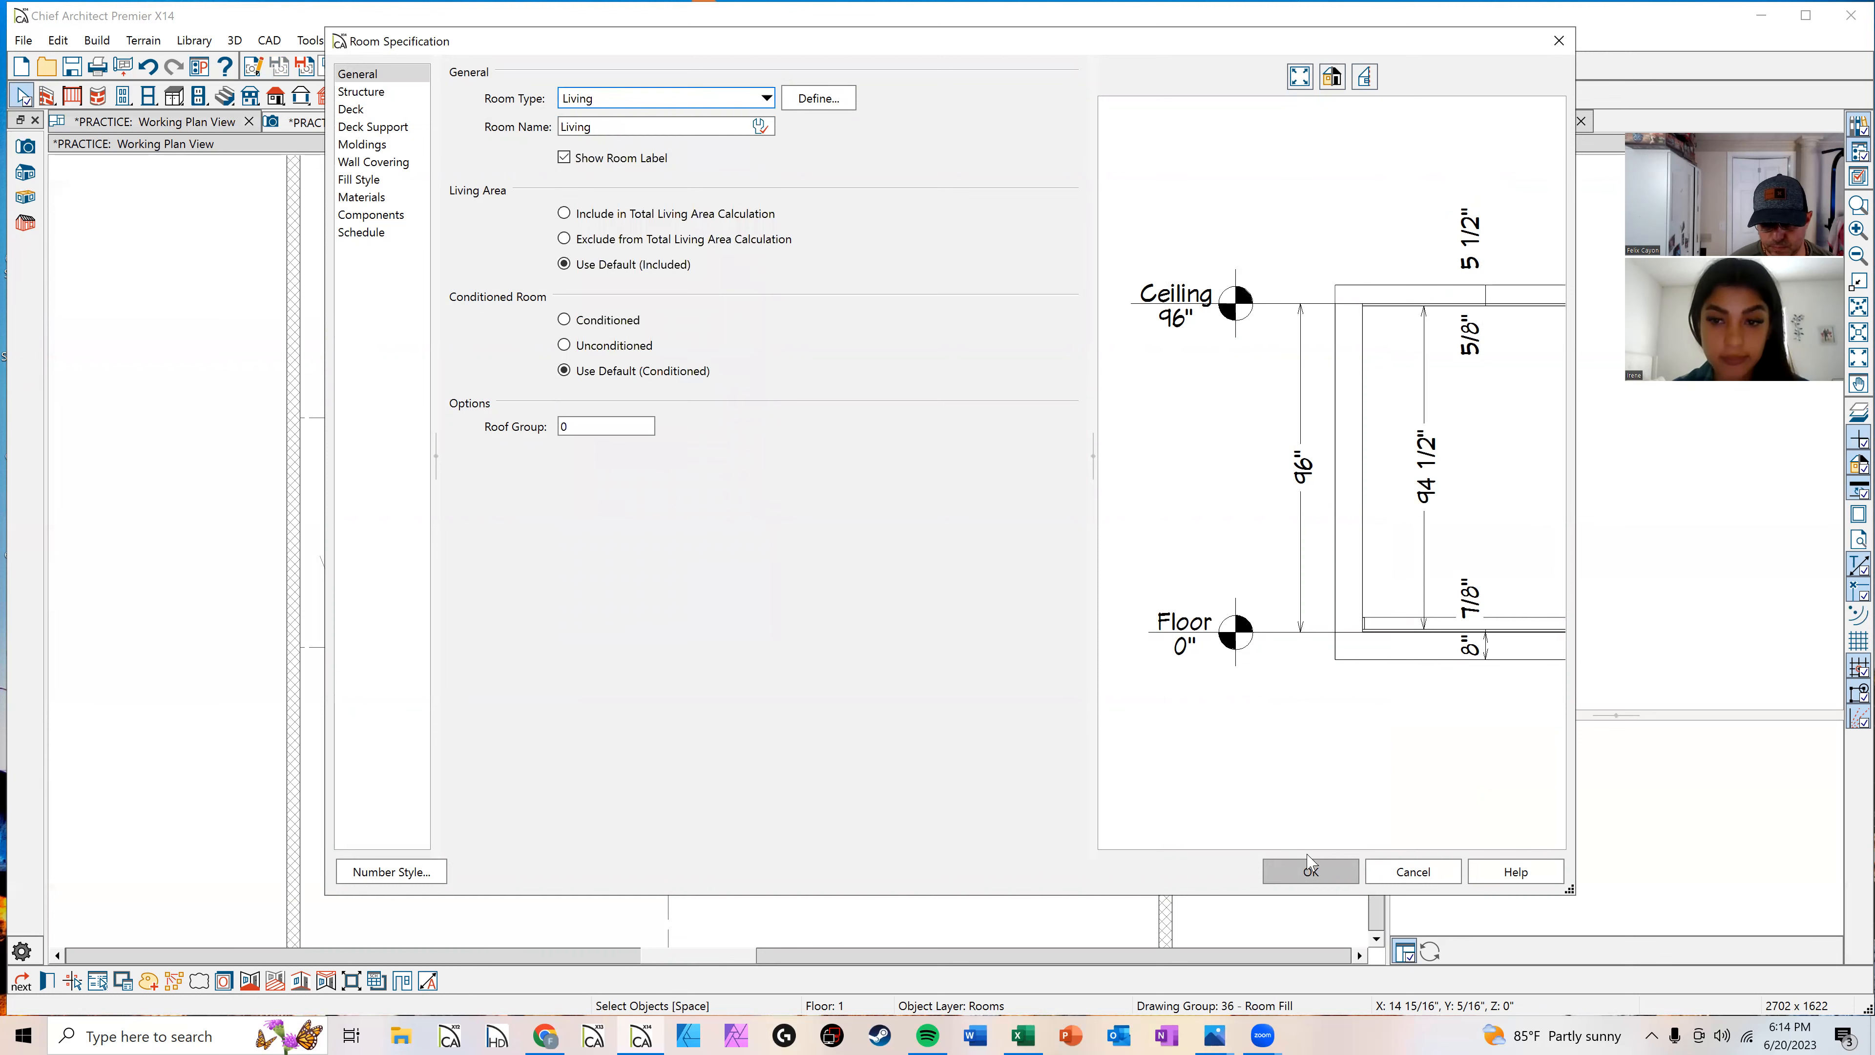
pyautogui.click(1310, 870)
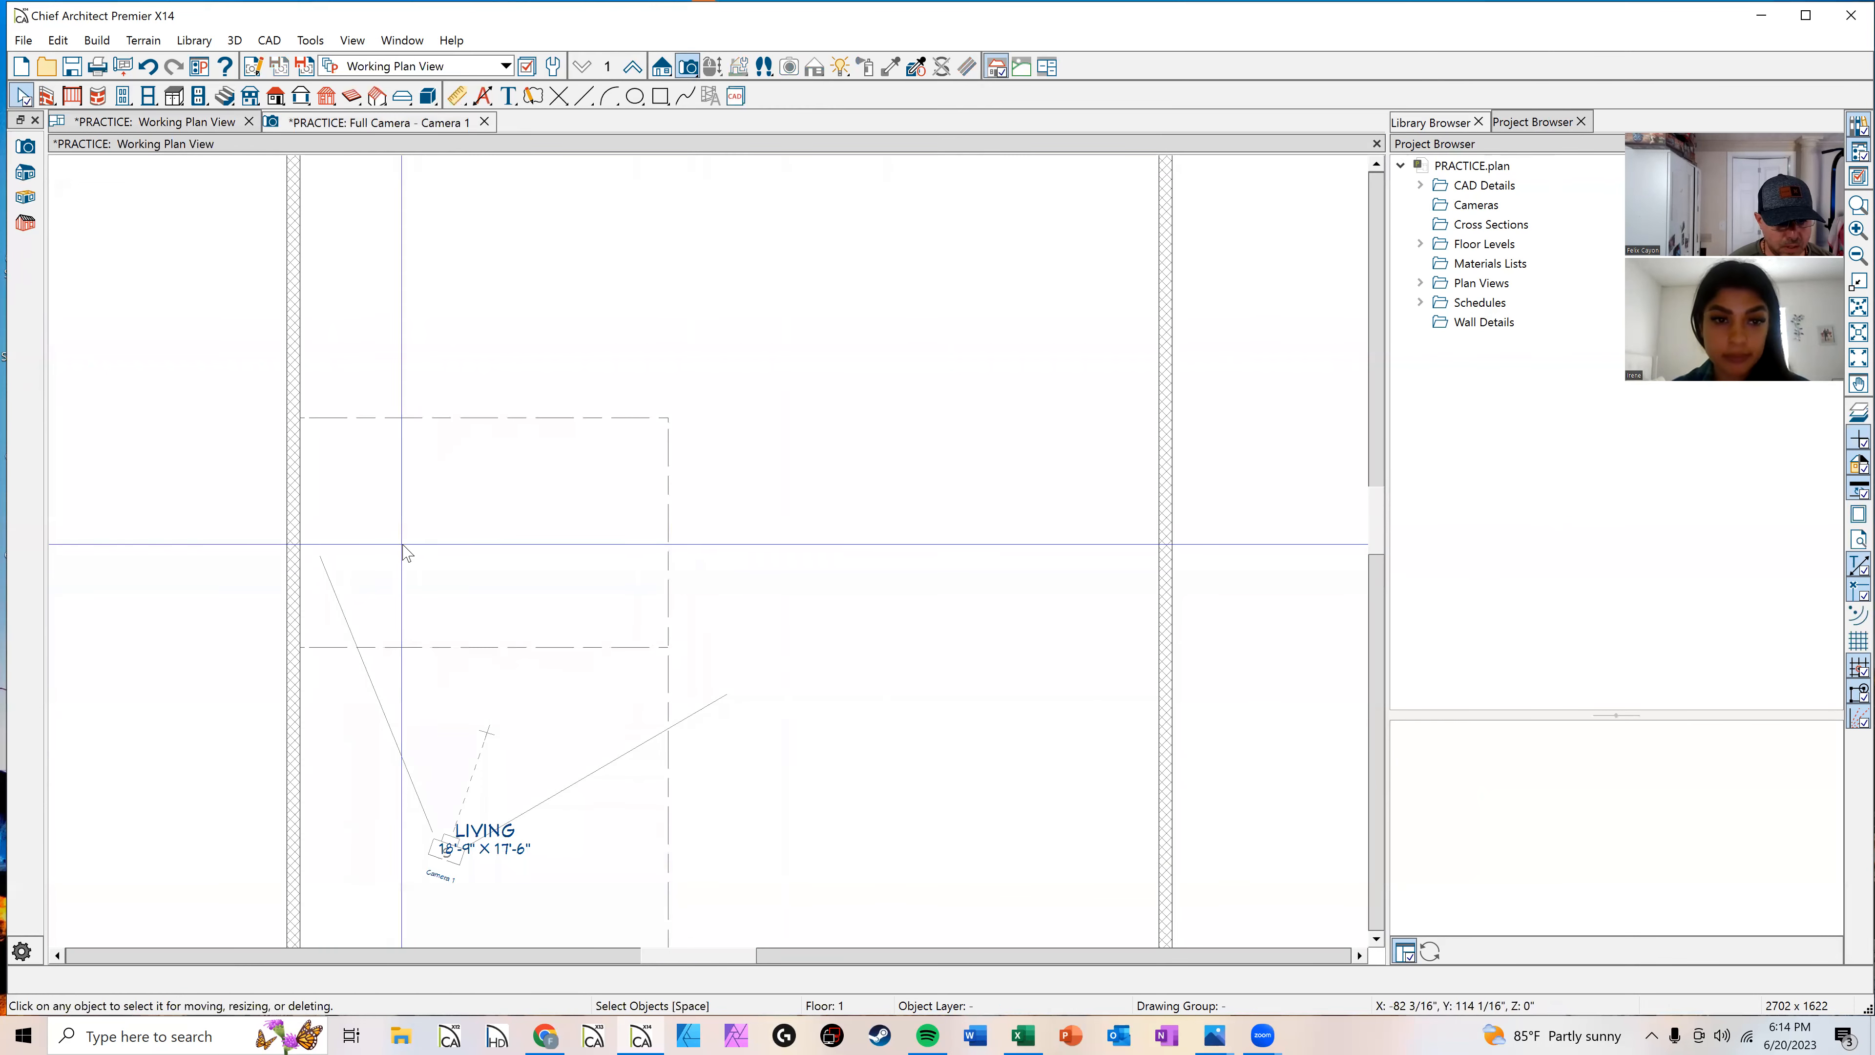
# Step: Set the upper divided room's type to Dining in its room specification
pyautogui.click(426, 547)
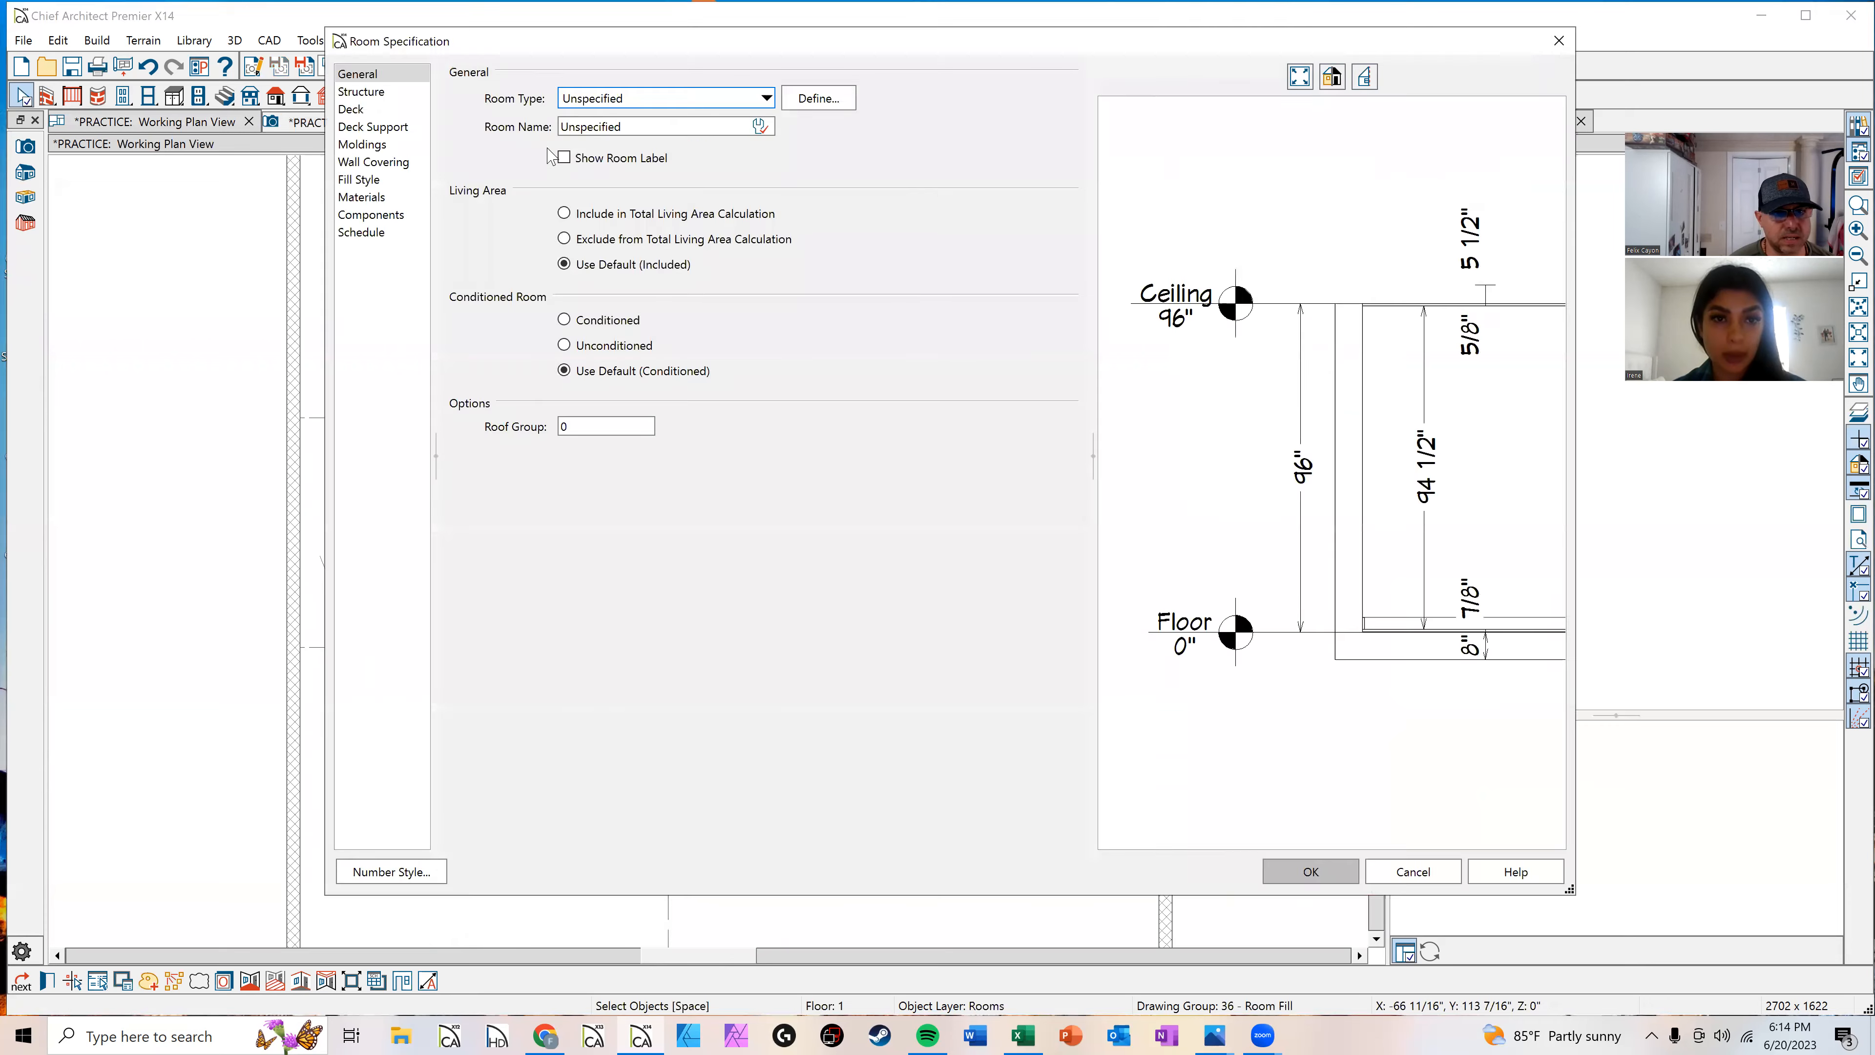
pyautogui.click(613, 104)
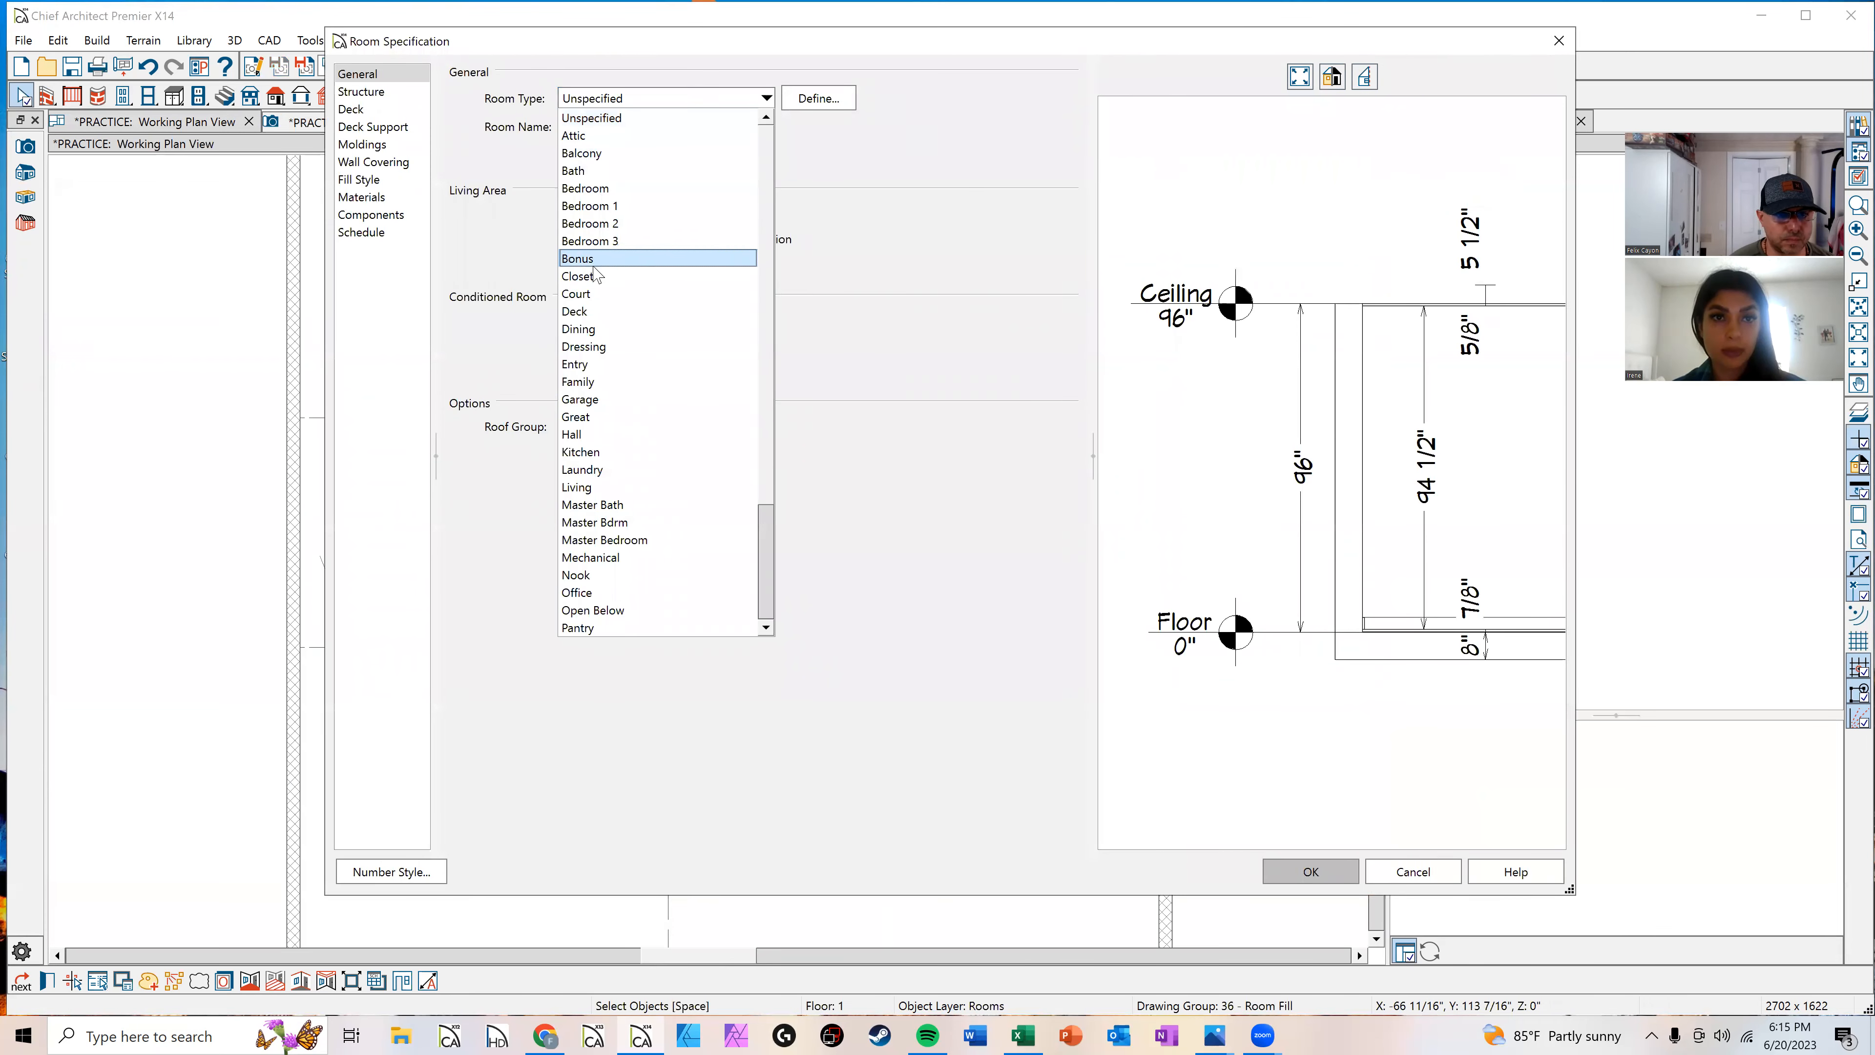
pyautogui.click(596, 330)
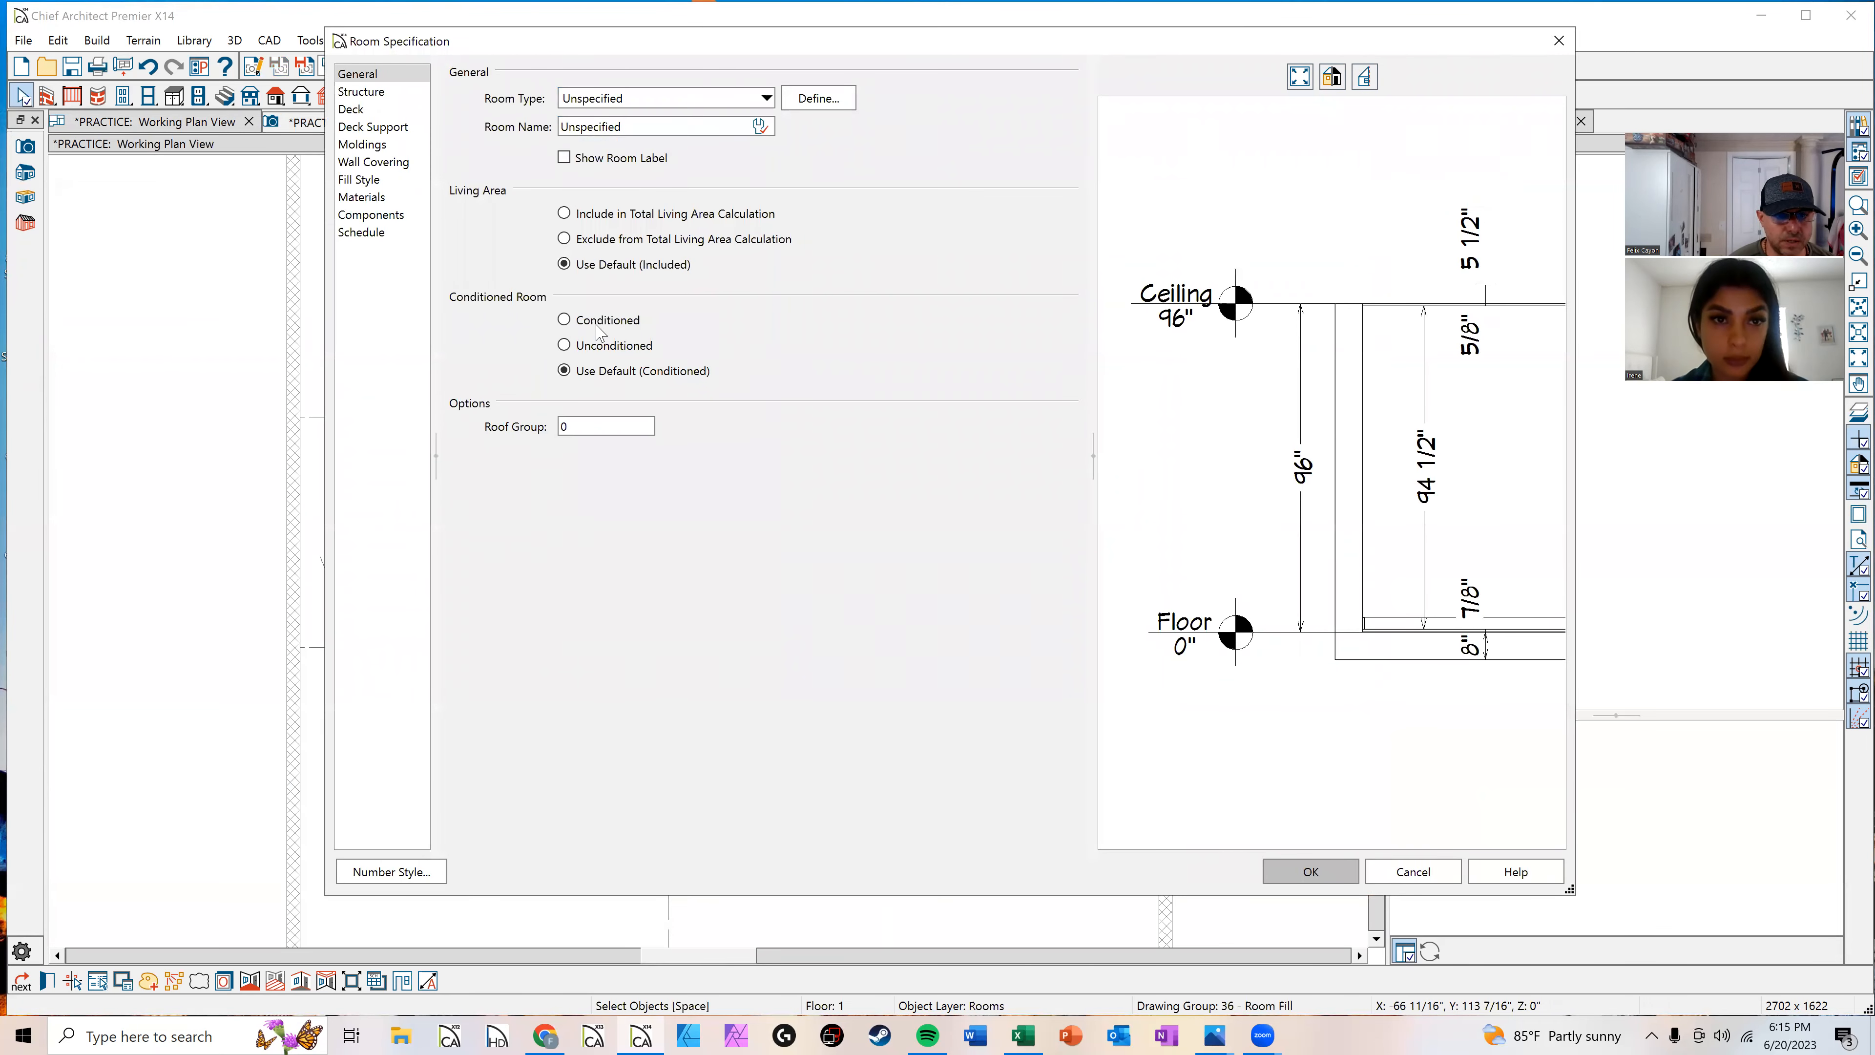
pyautogui.click(1321, 864)
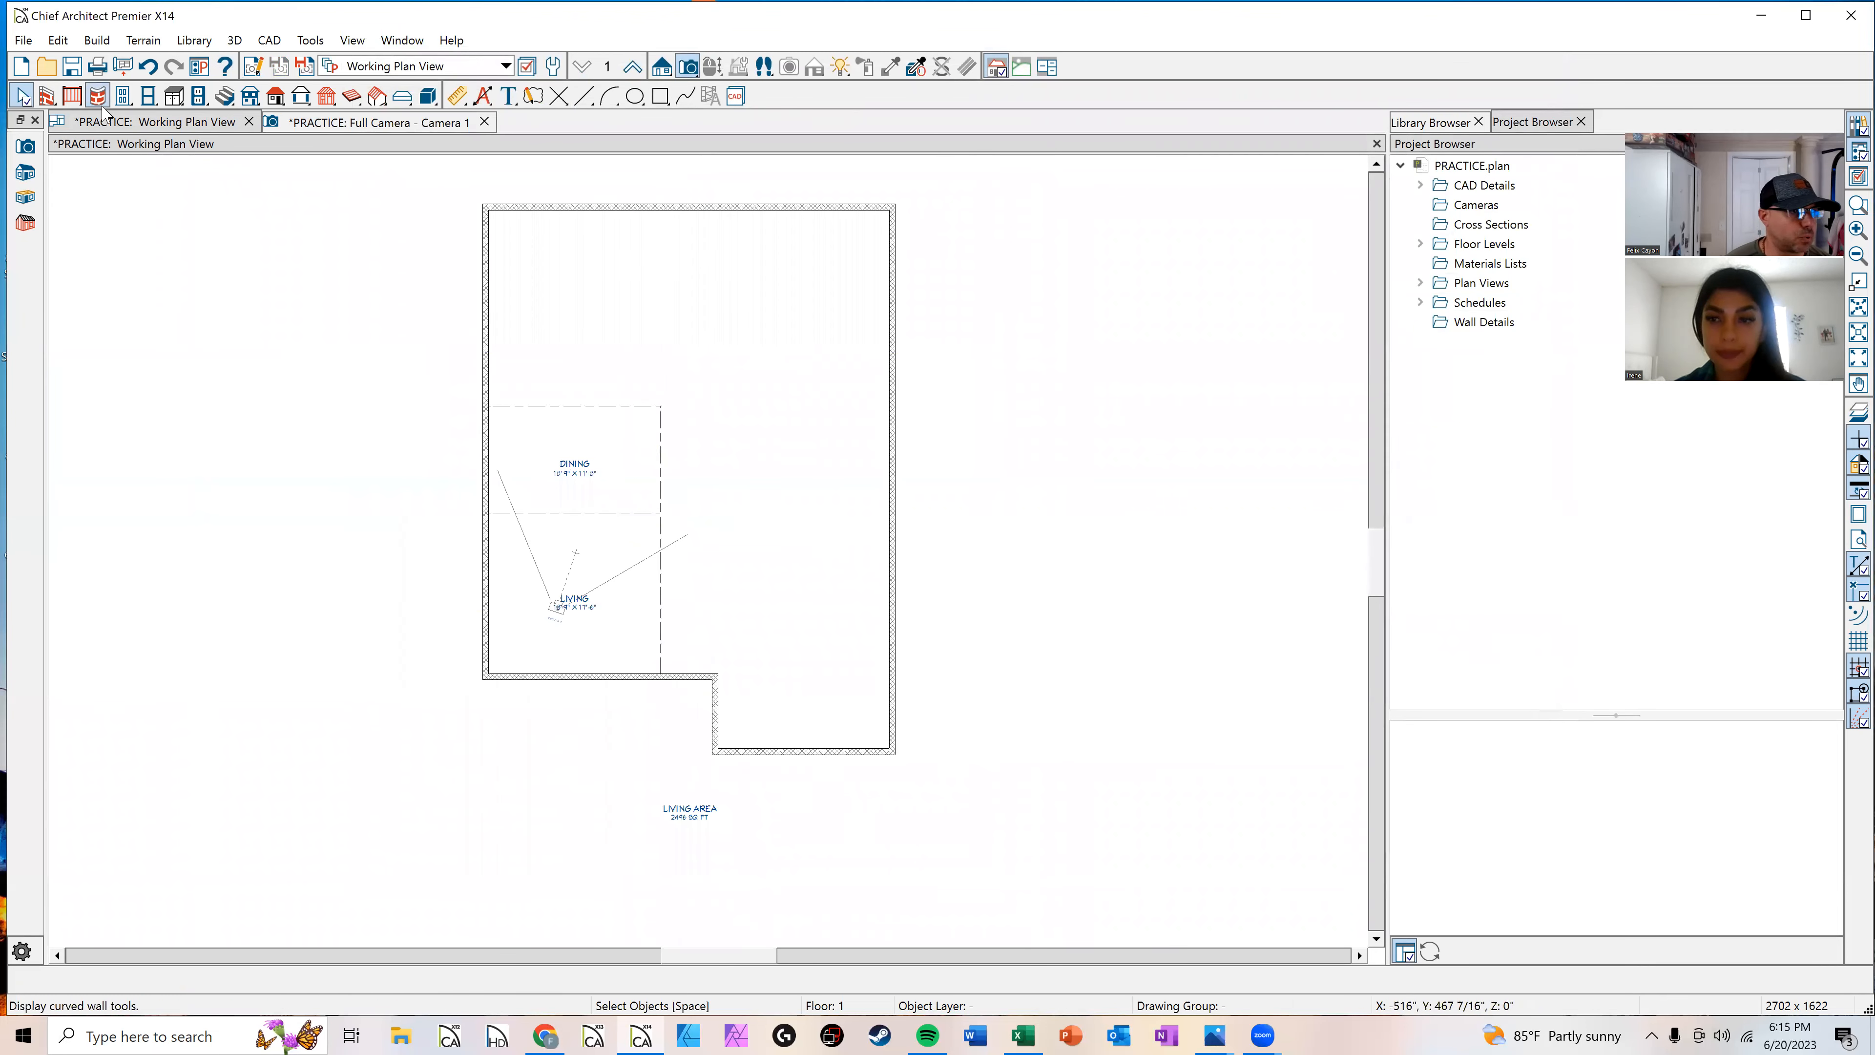
# Step: Draw a room divider along the notch's bottom edge to enclose the lower left area
pyautogui.click(46, 96)
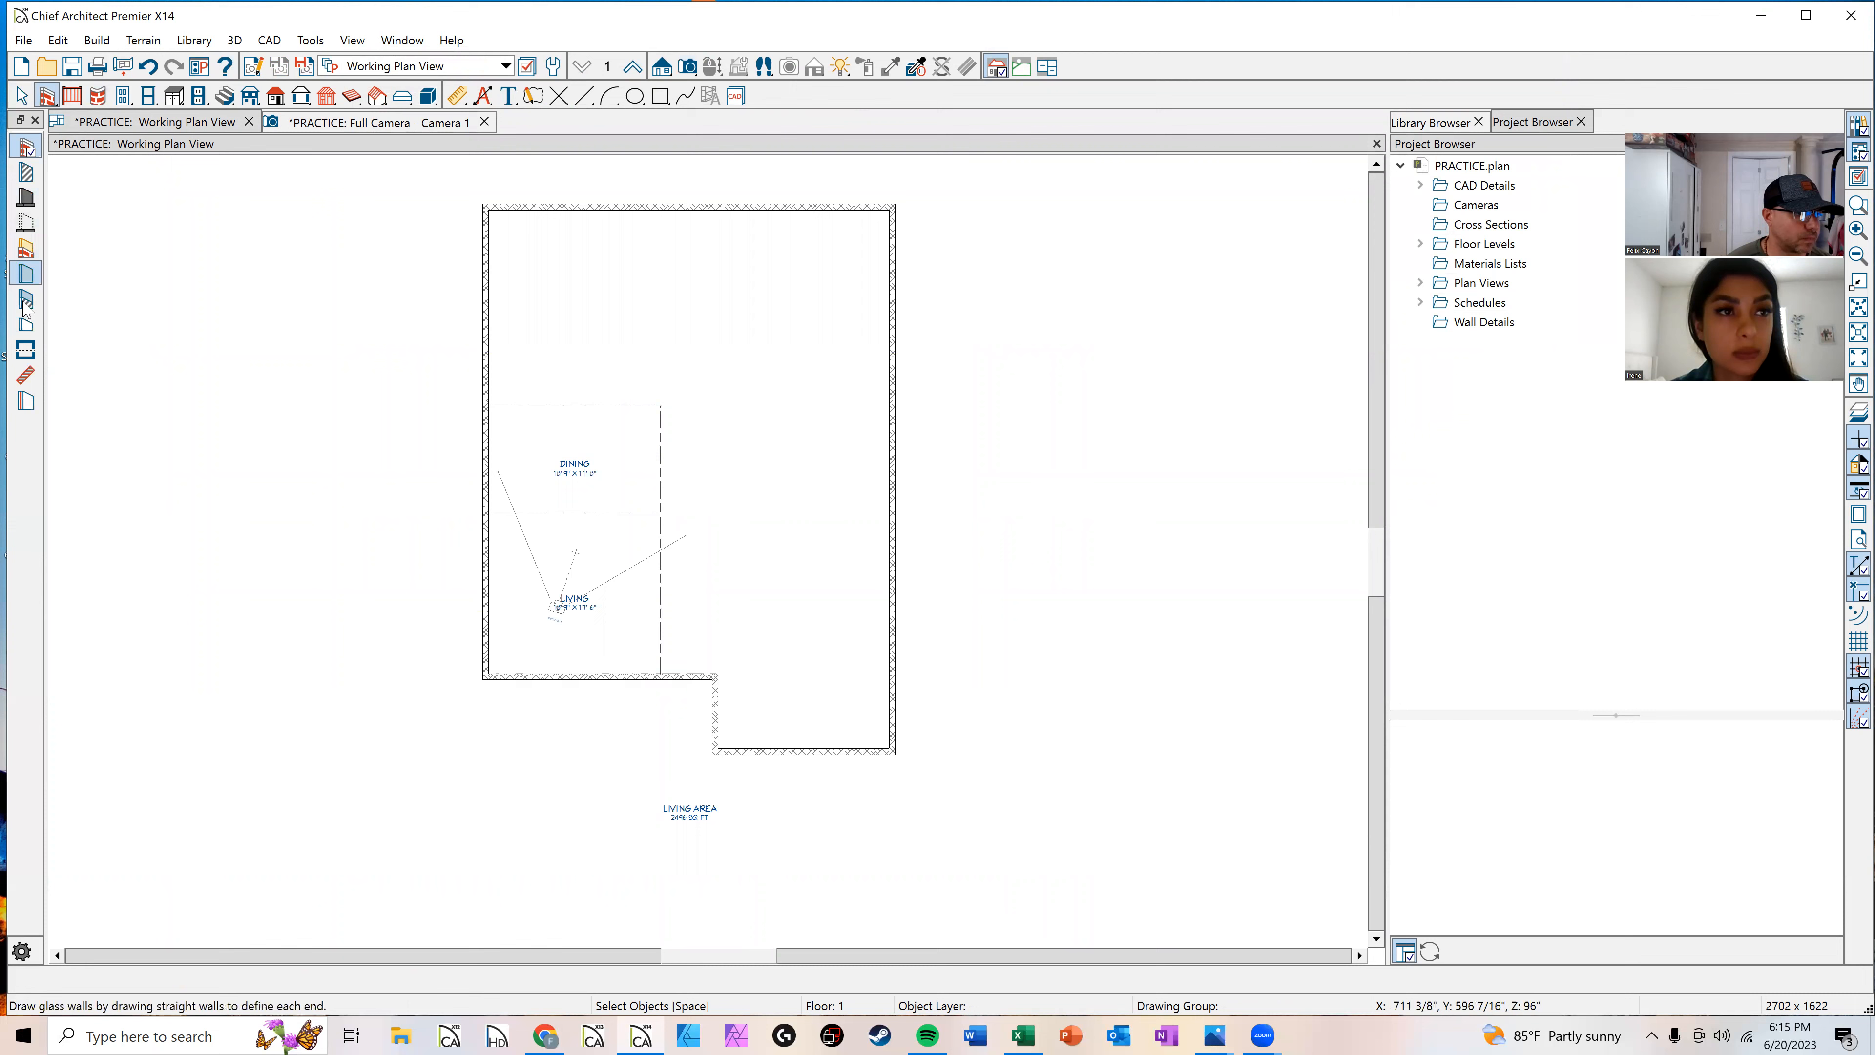
pyautogui.click(25, 351)
pyautogui.scroll(1, 609, 690)
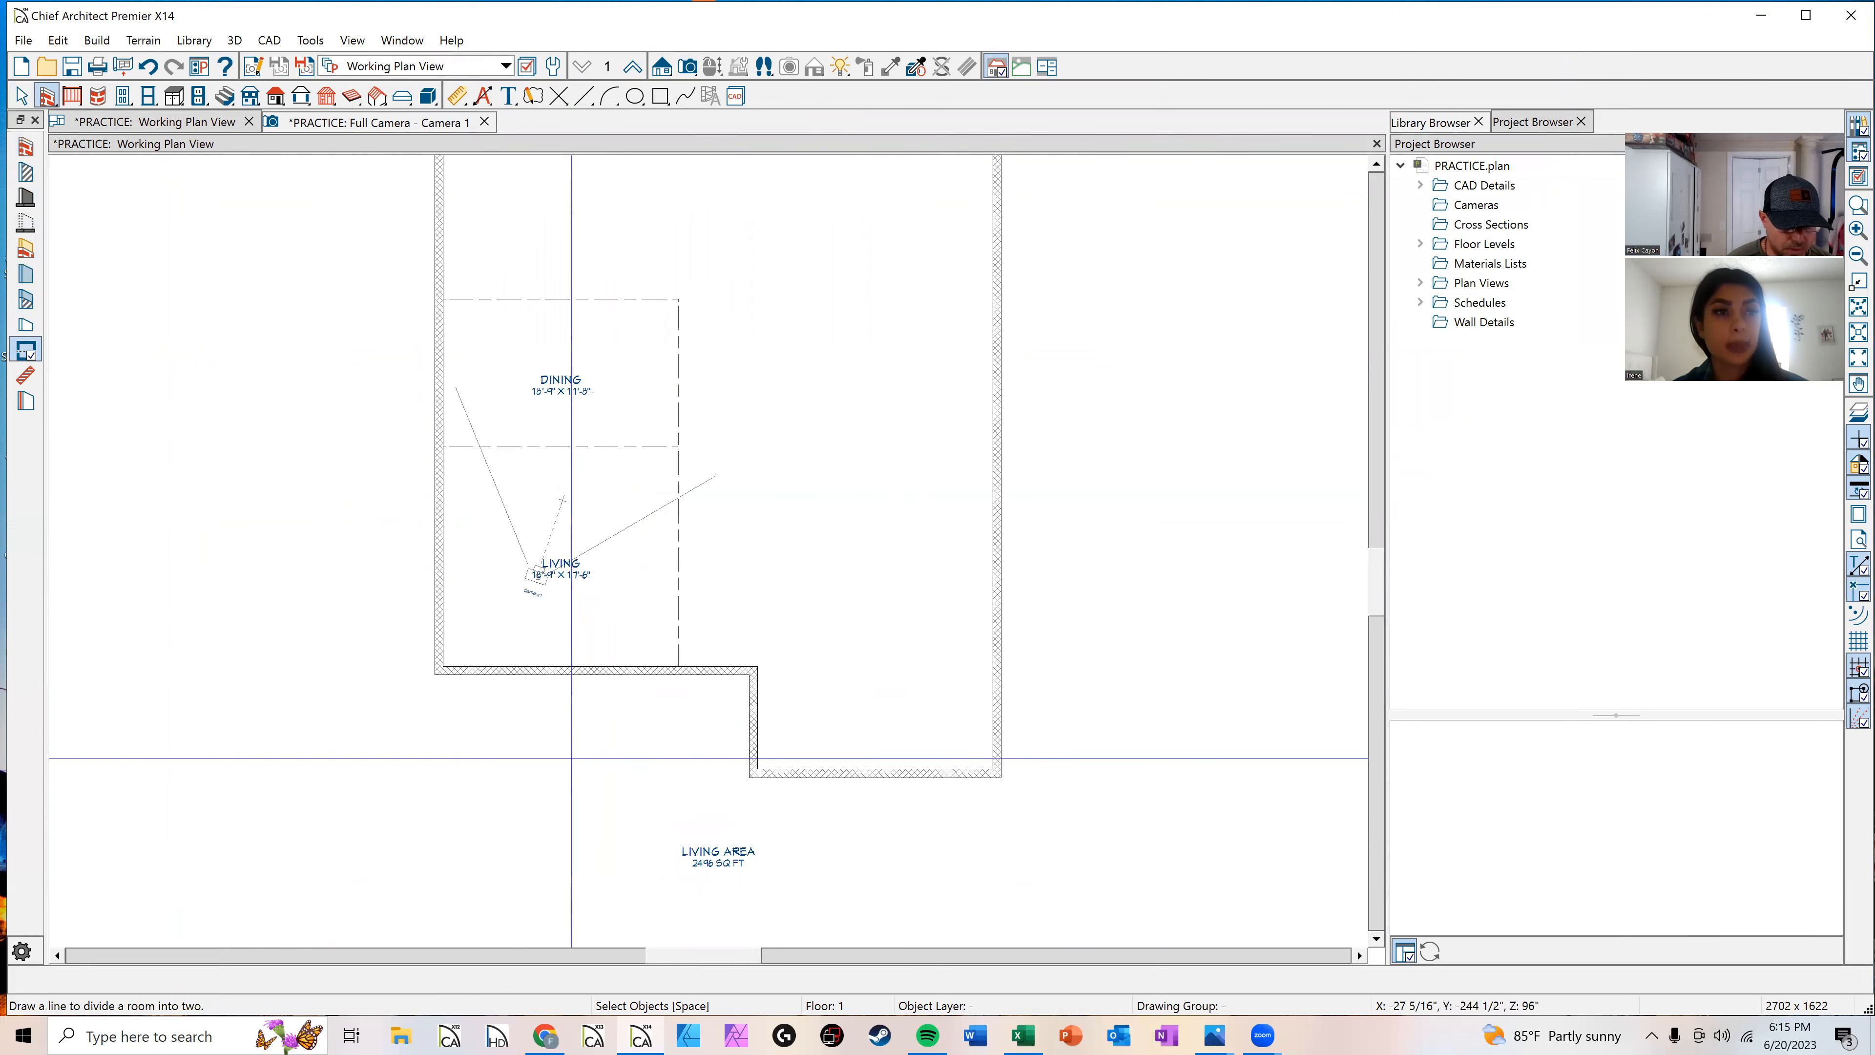
pyautogui.moveTo(438, 670)
pyautogui.mouseDown()
pyautogui.moveTo(443, 783)
pyautogui.moveTo(754, 789)
pyautogui.moveTo(719, 775)
pyautogui.mouseUp()
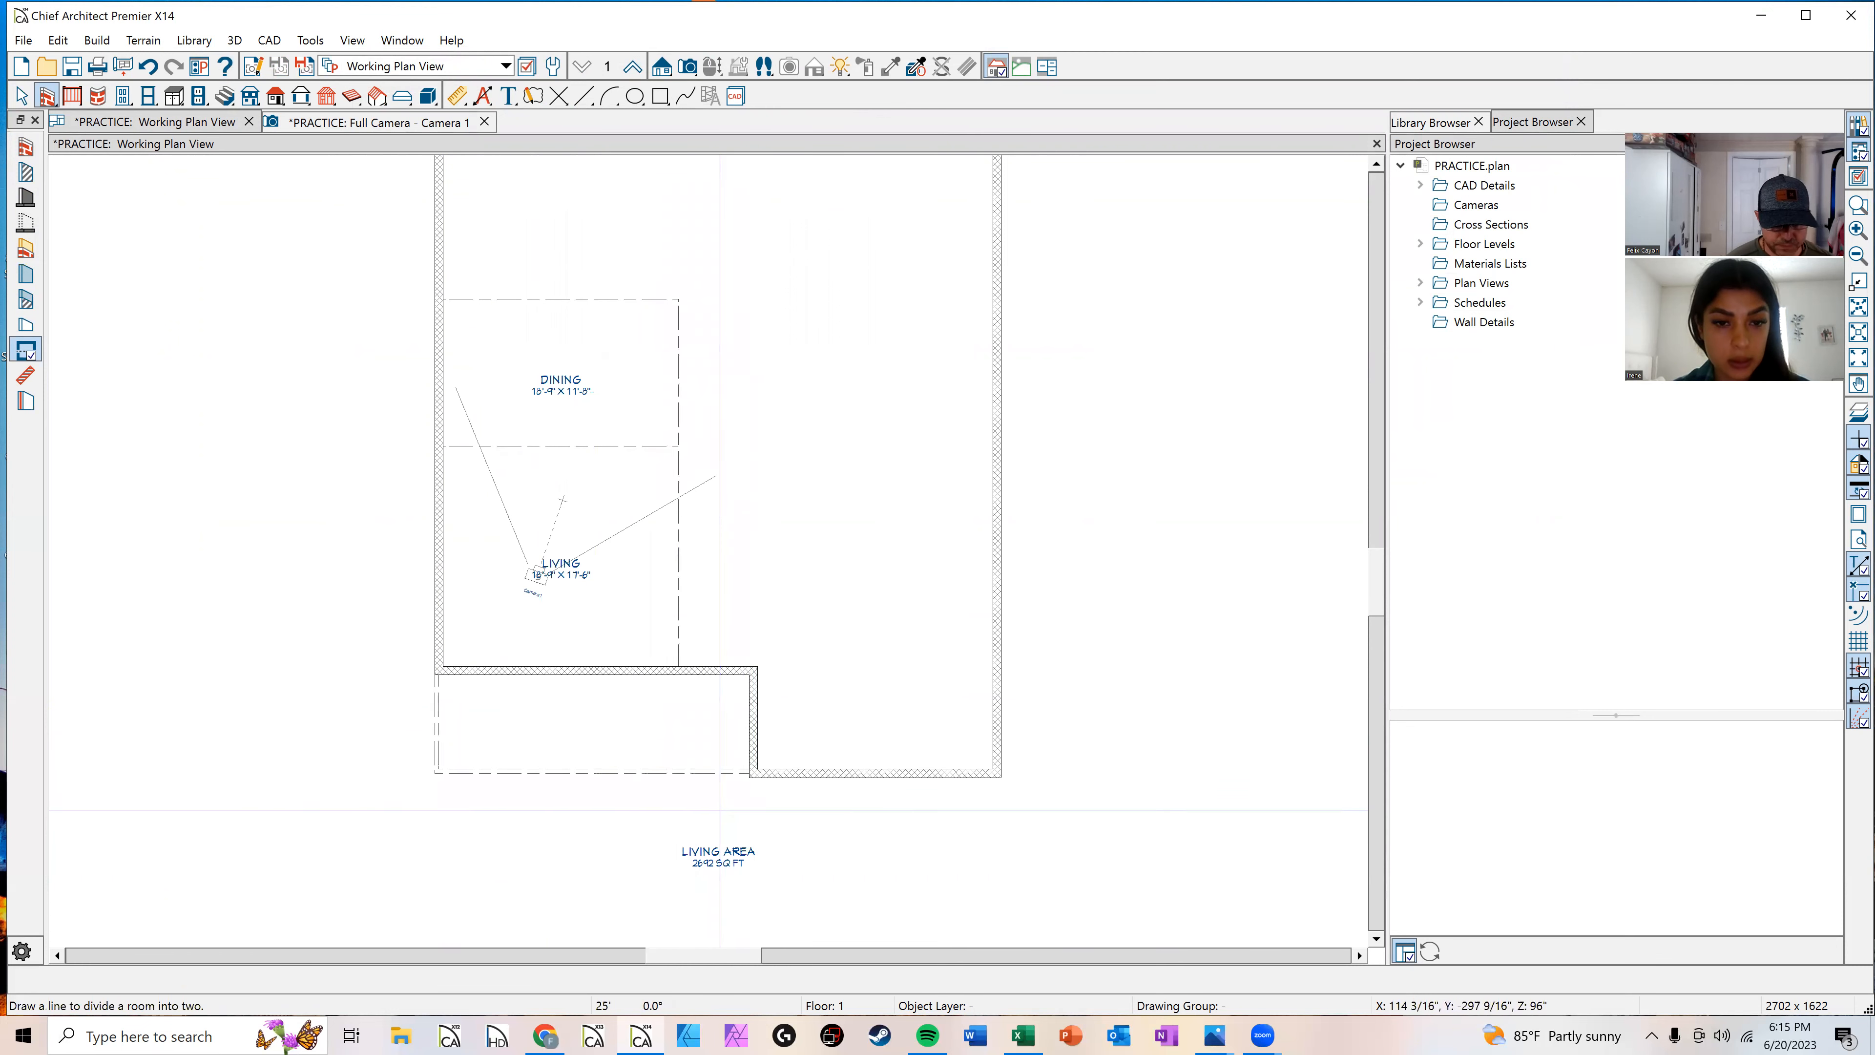
pyautogui.scroll(2, 686, 777)
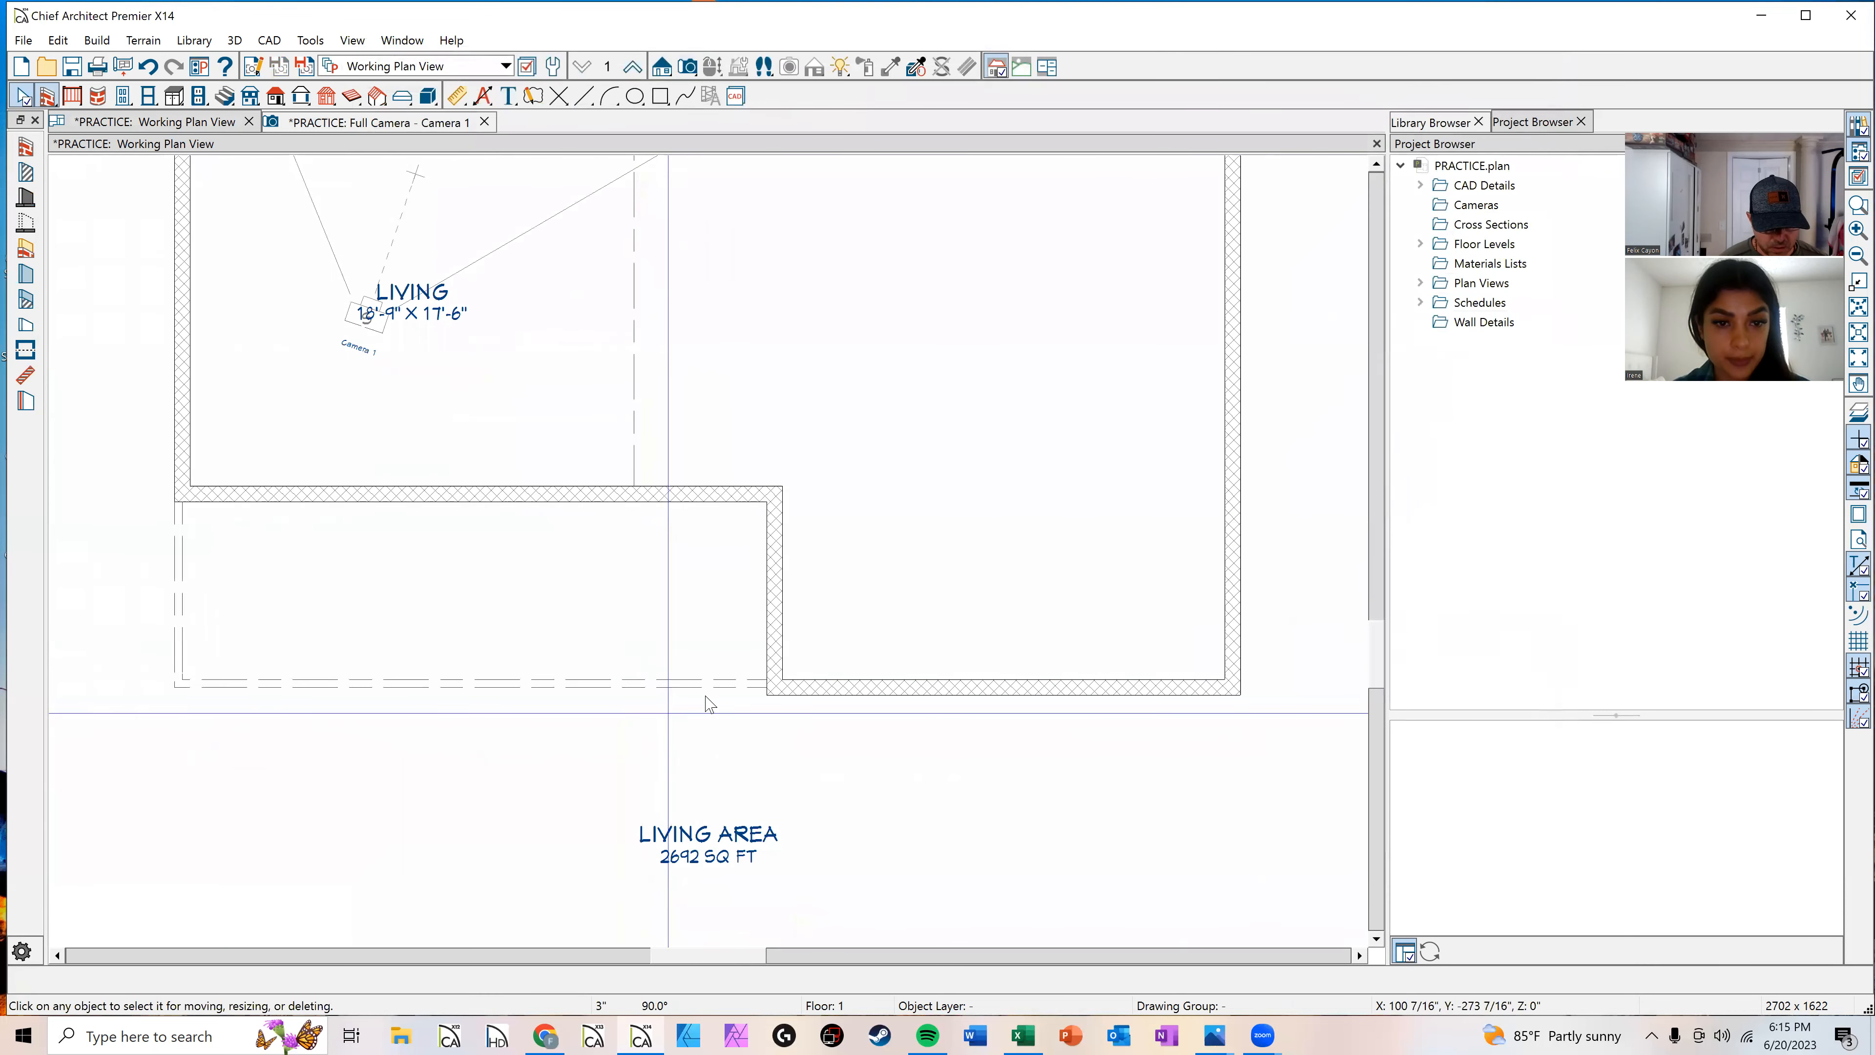
# Step: Nudge the new room divider down so it lines up with the notch's exterior walls
pyautogui.click(728, 688)
pyautogui.scroll(1, 790, 716)
pyautogui.scroll(1, 790, 717)
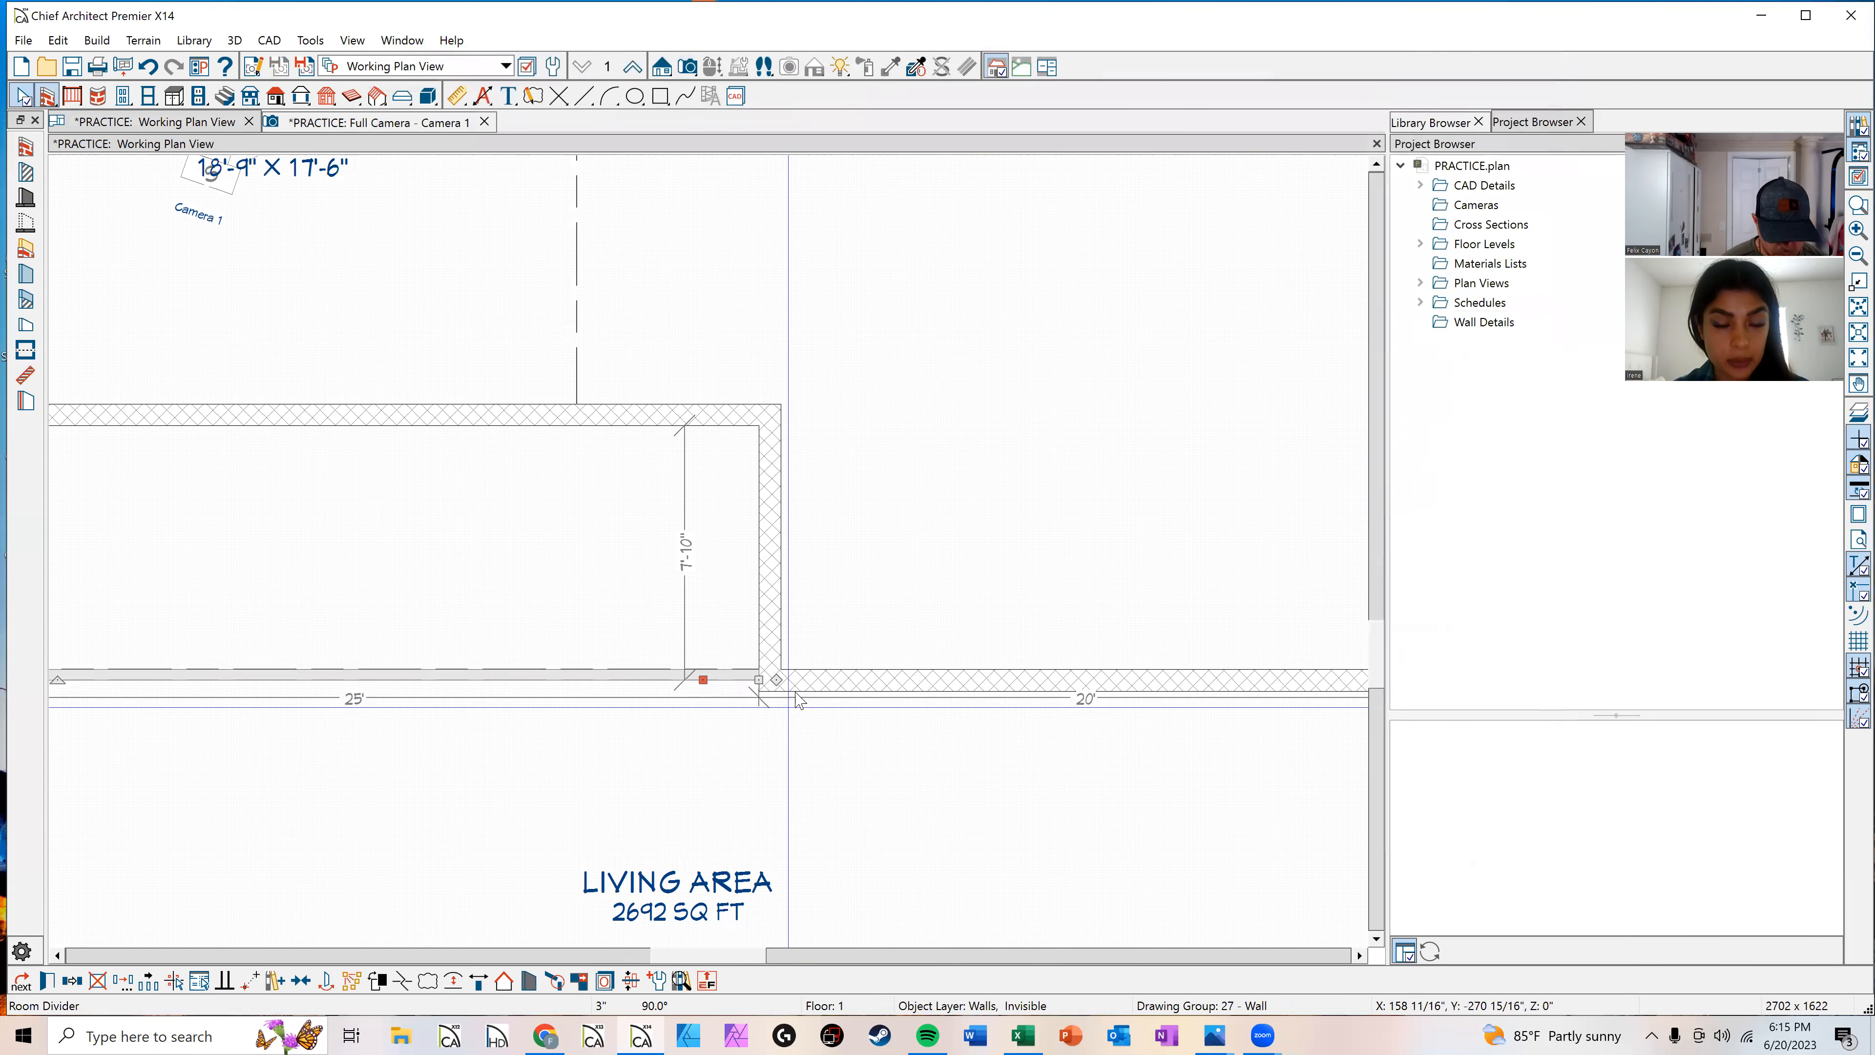
pyautogui.scroll(1, 783, 710)
pyautogui.press('Down')
pyautogui.press('Down')
pyautogui.press('Down')
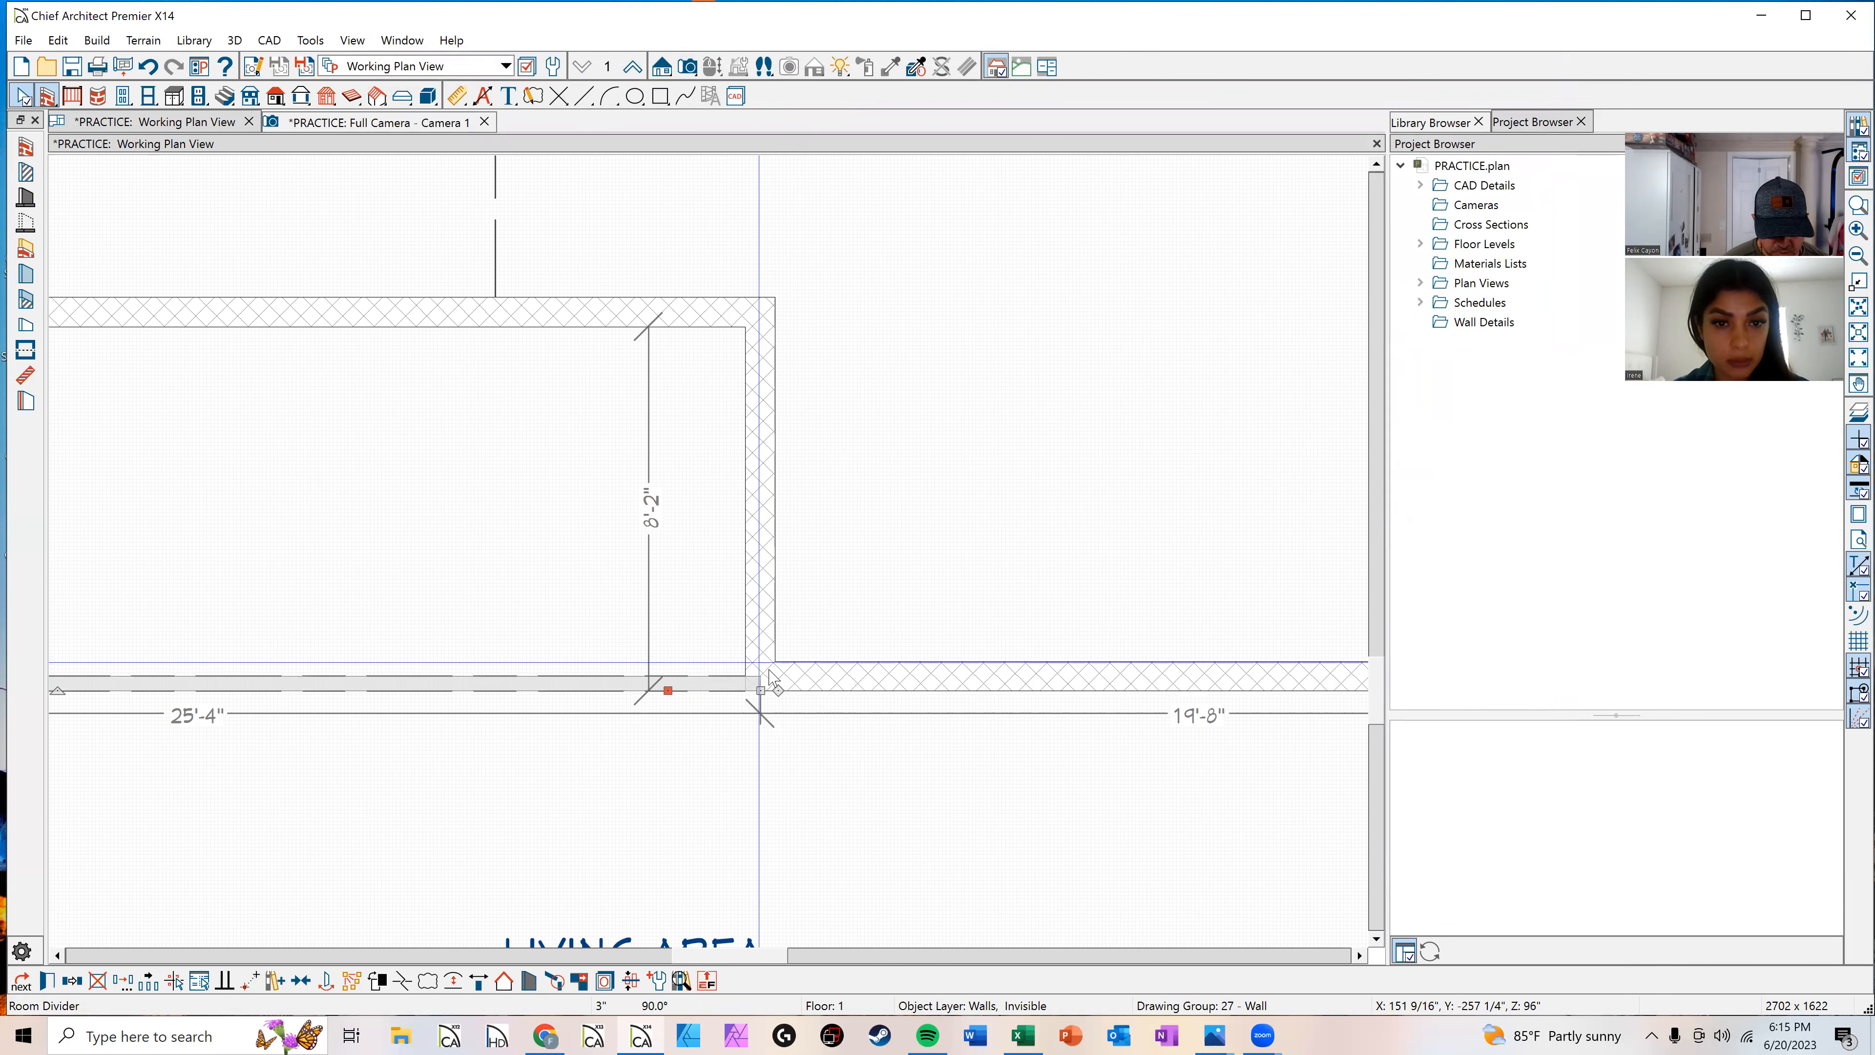
pyautogui.press('Escape')
pyautogui.scroll(-1, 686, 660)
pyautogui.scroll(-4, 520, 609)
pyautogui.moveTo(524, 607); pyautogui.dragTo(669, 621, button='middle')
# Step: Select the enclosed lower left room and view it in a full camera view, then return to the plan
pyautogui.click(679, 508)
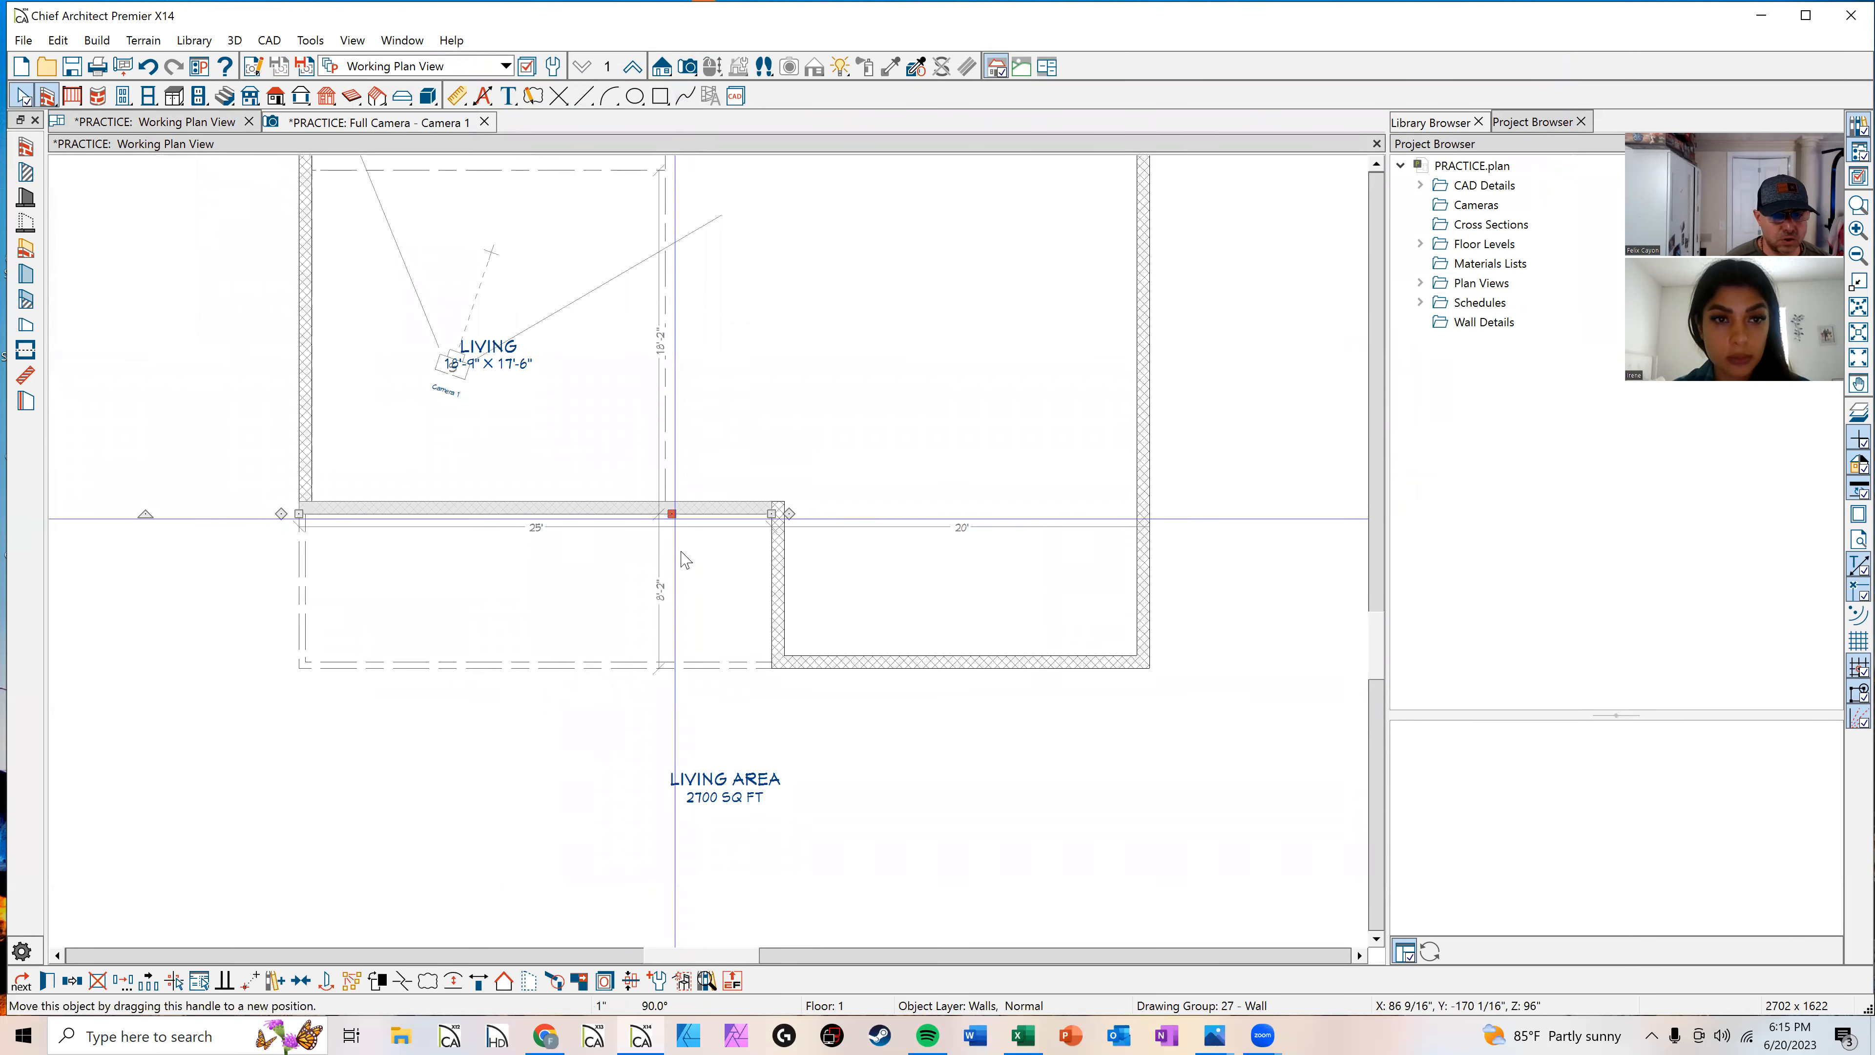
pyautogui.click(681, 559)
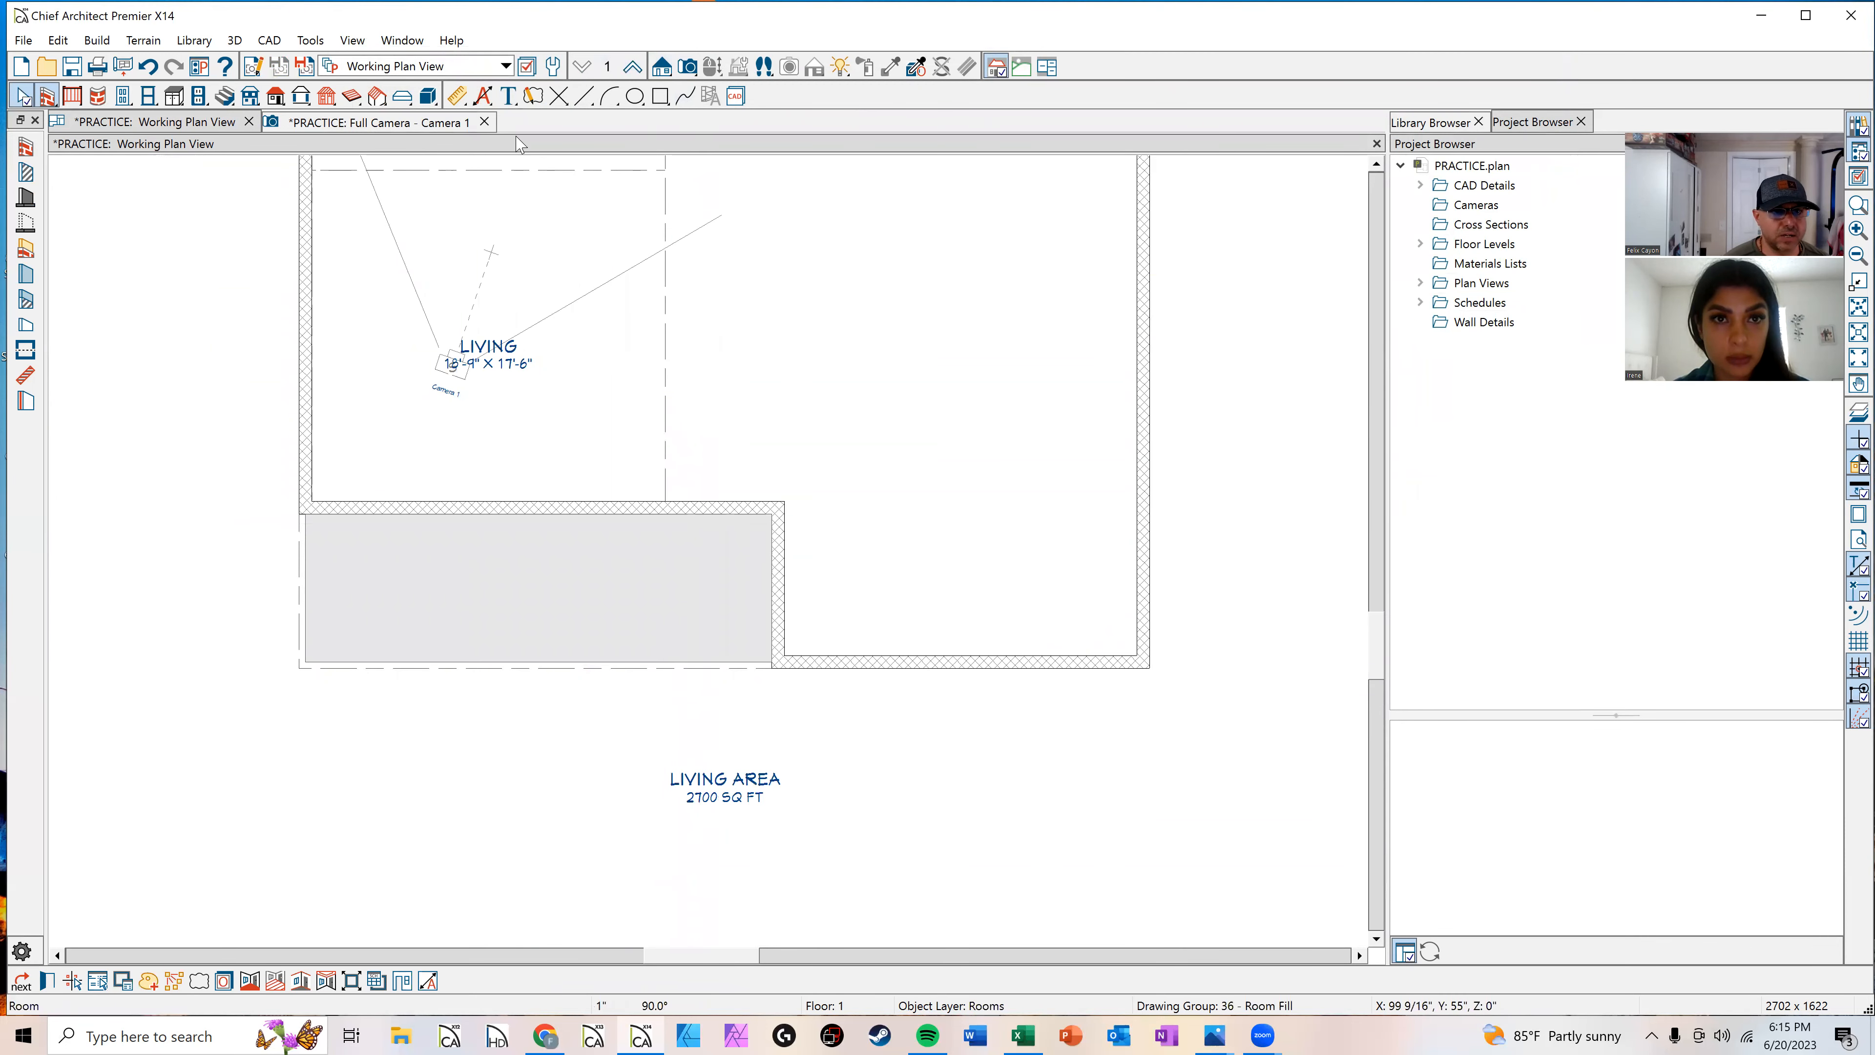
pyautogui.click(446, 127)
pyautogui.moveTo(570, 670); pyautogui.dragTo(661, 600)
pyautogui.press('space')
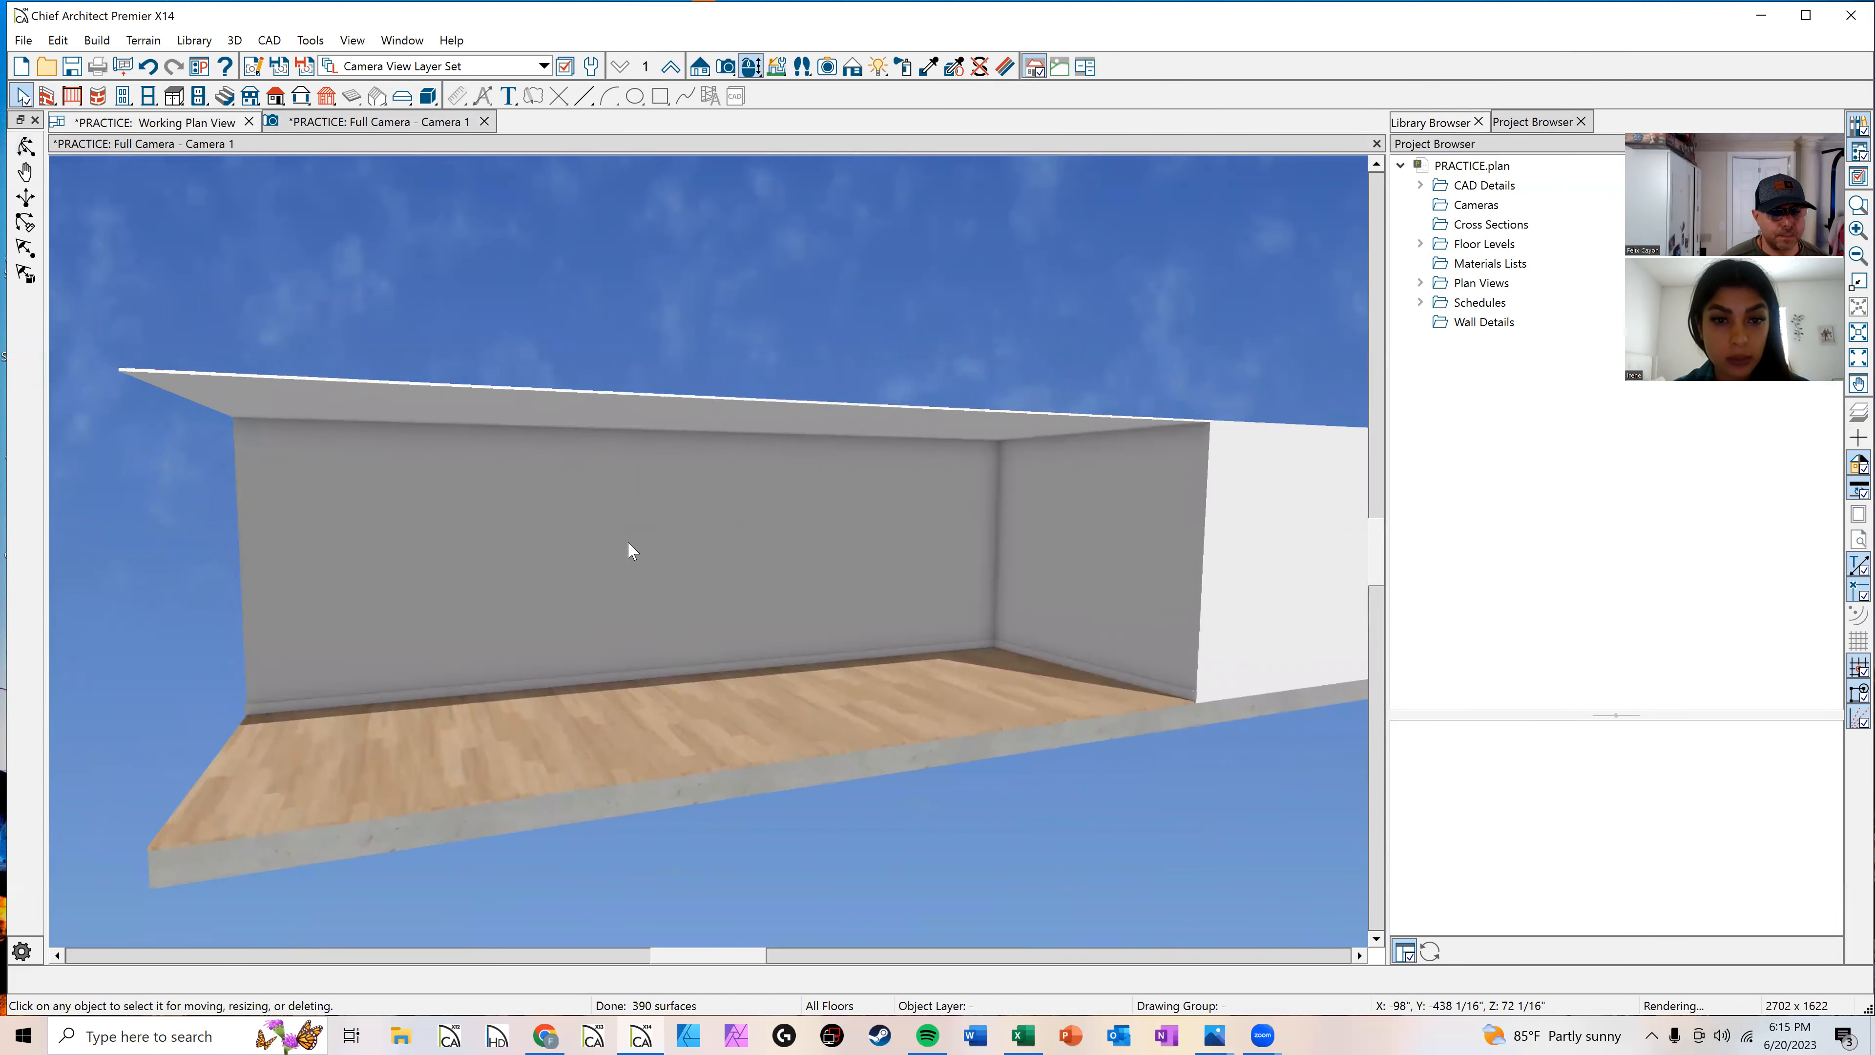
pyautogui.click(208, 124)
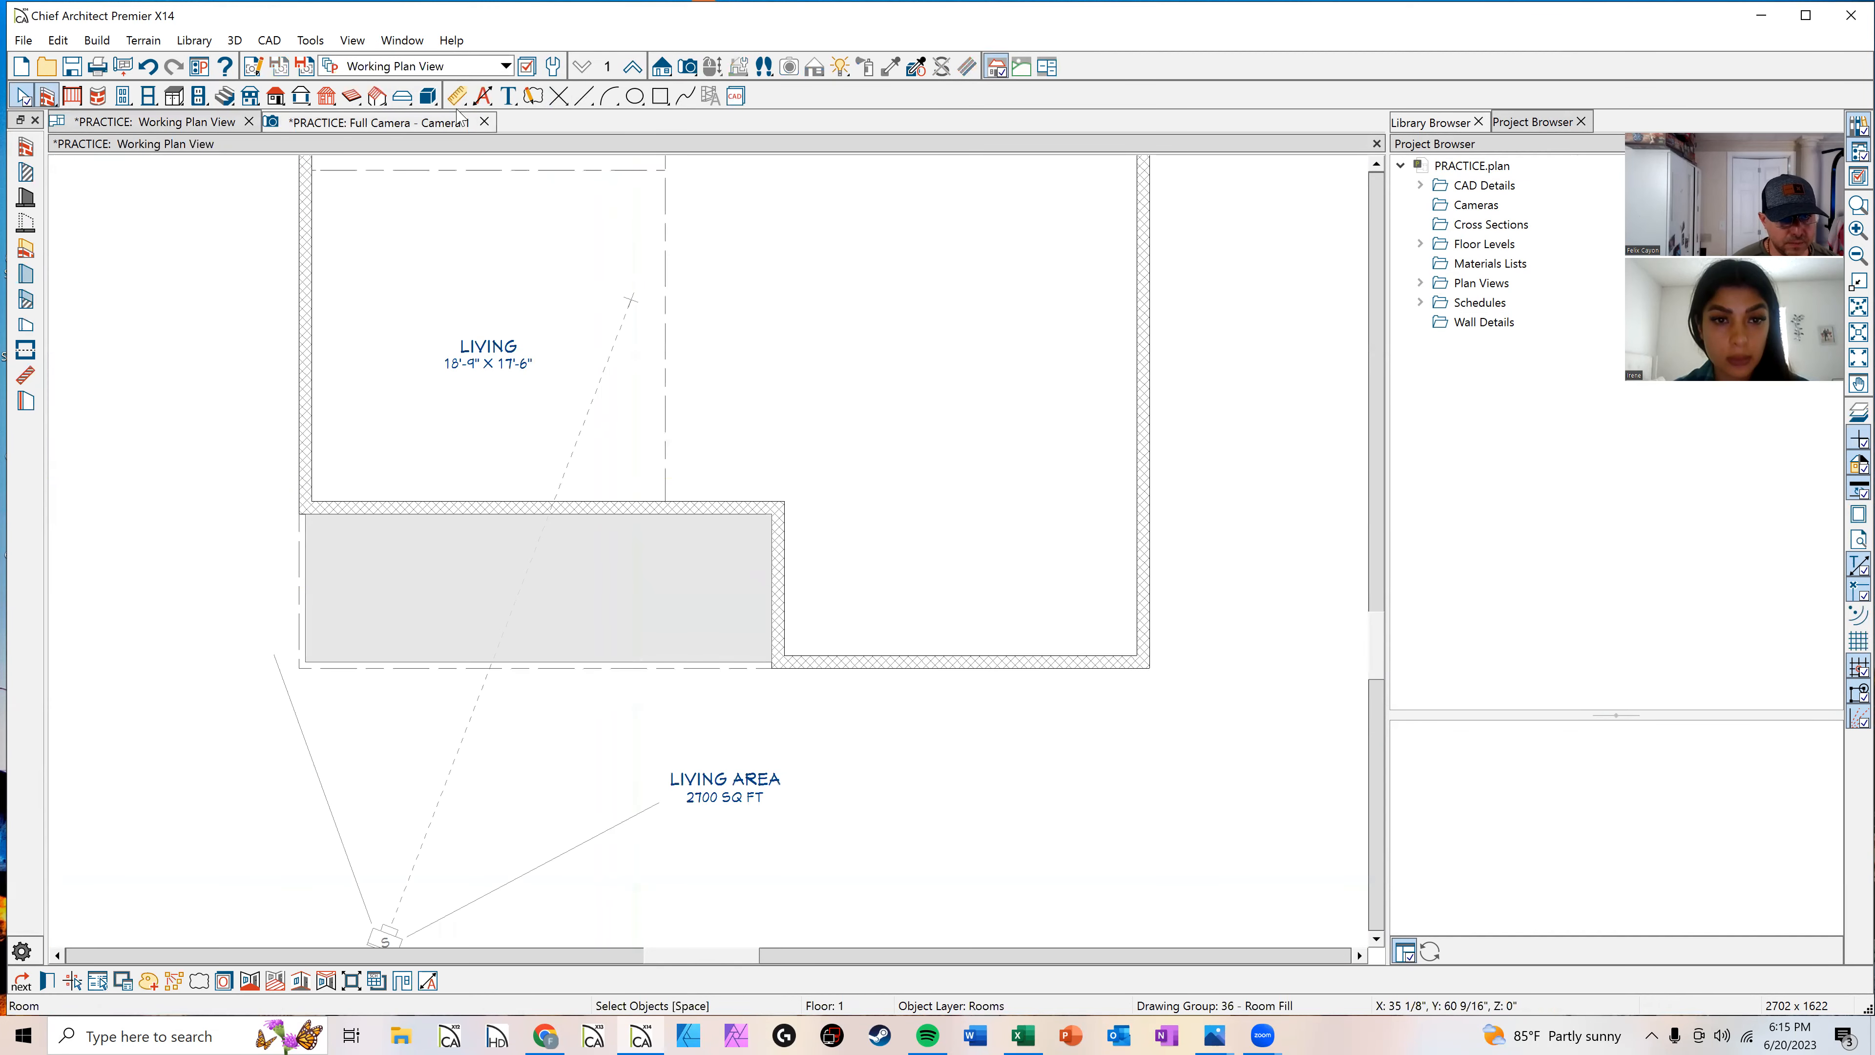
# Step: In the camera view, set the lower left room's type to Porch in its room specification
pyautogui.click(415, 127)
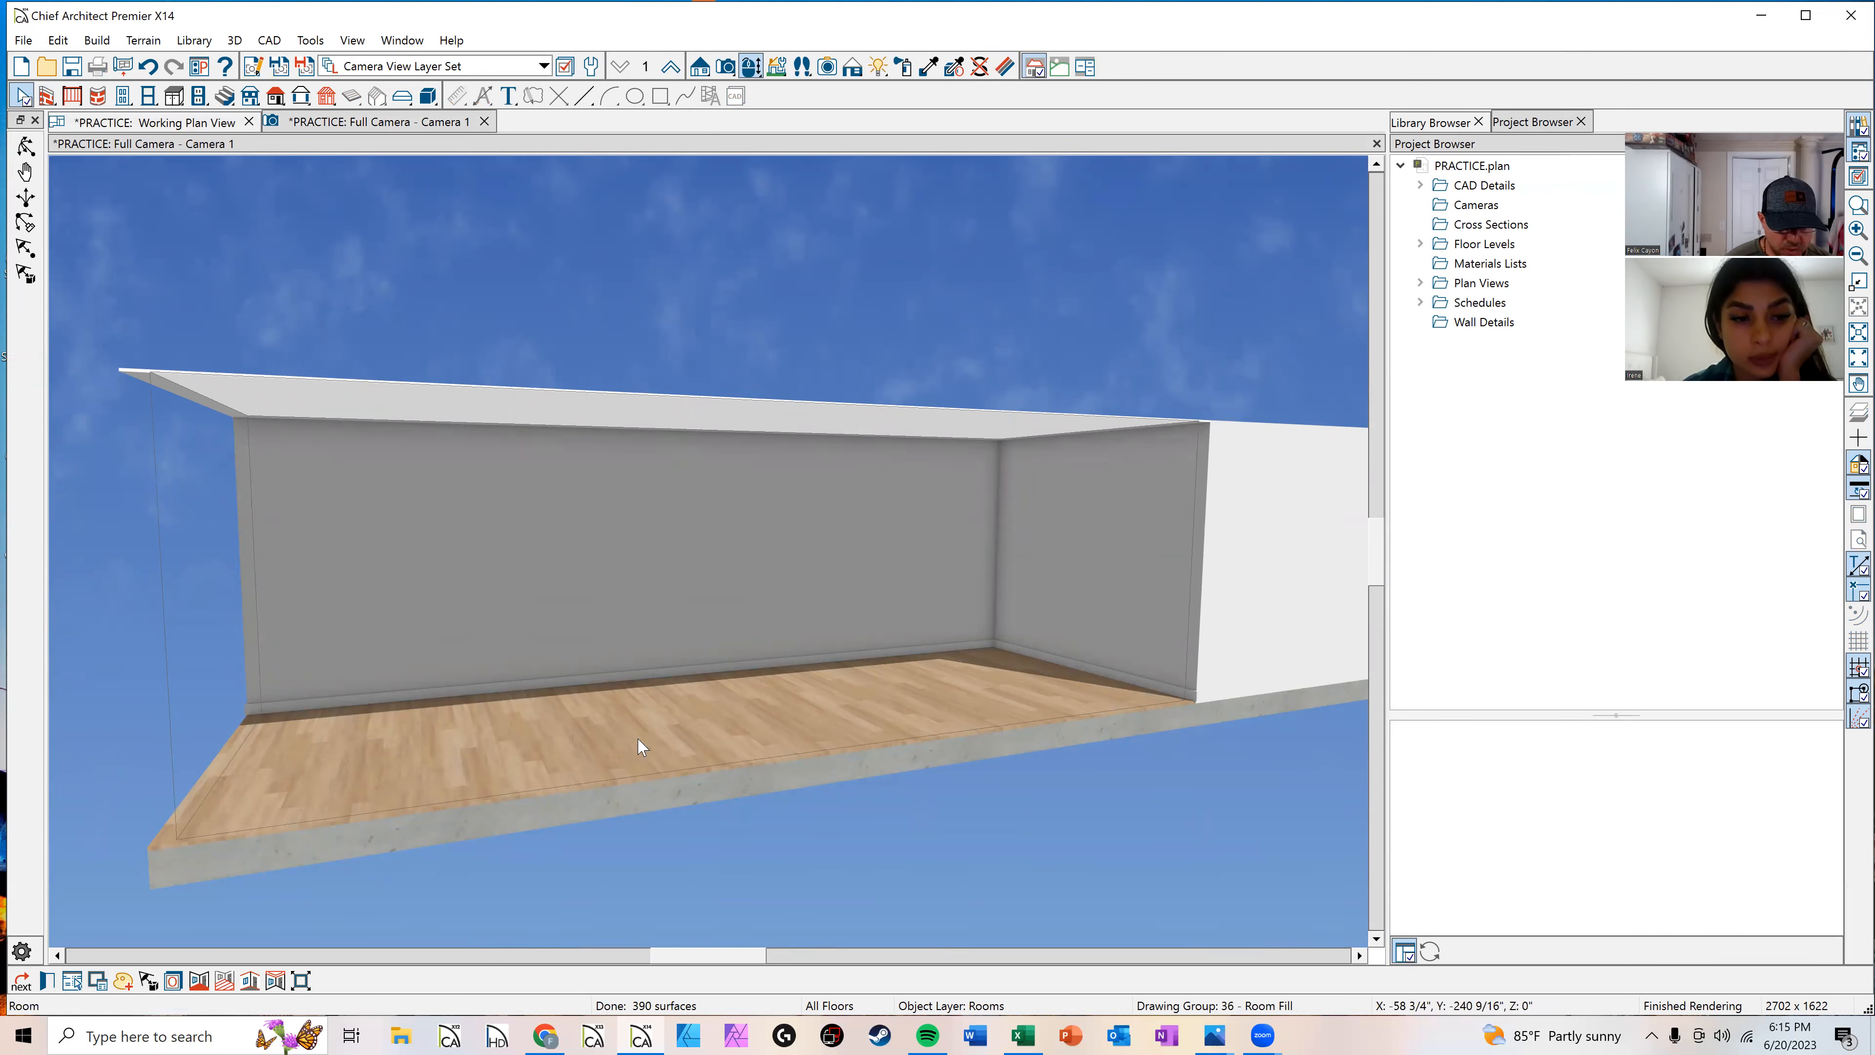
pyautogui.doubleClick(682, 759)
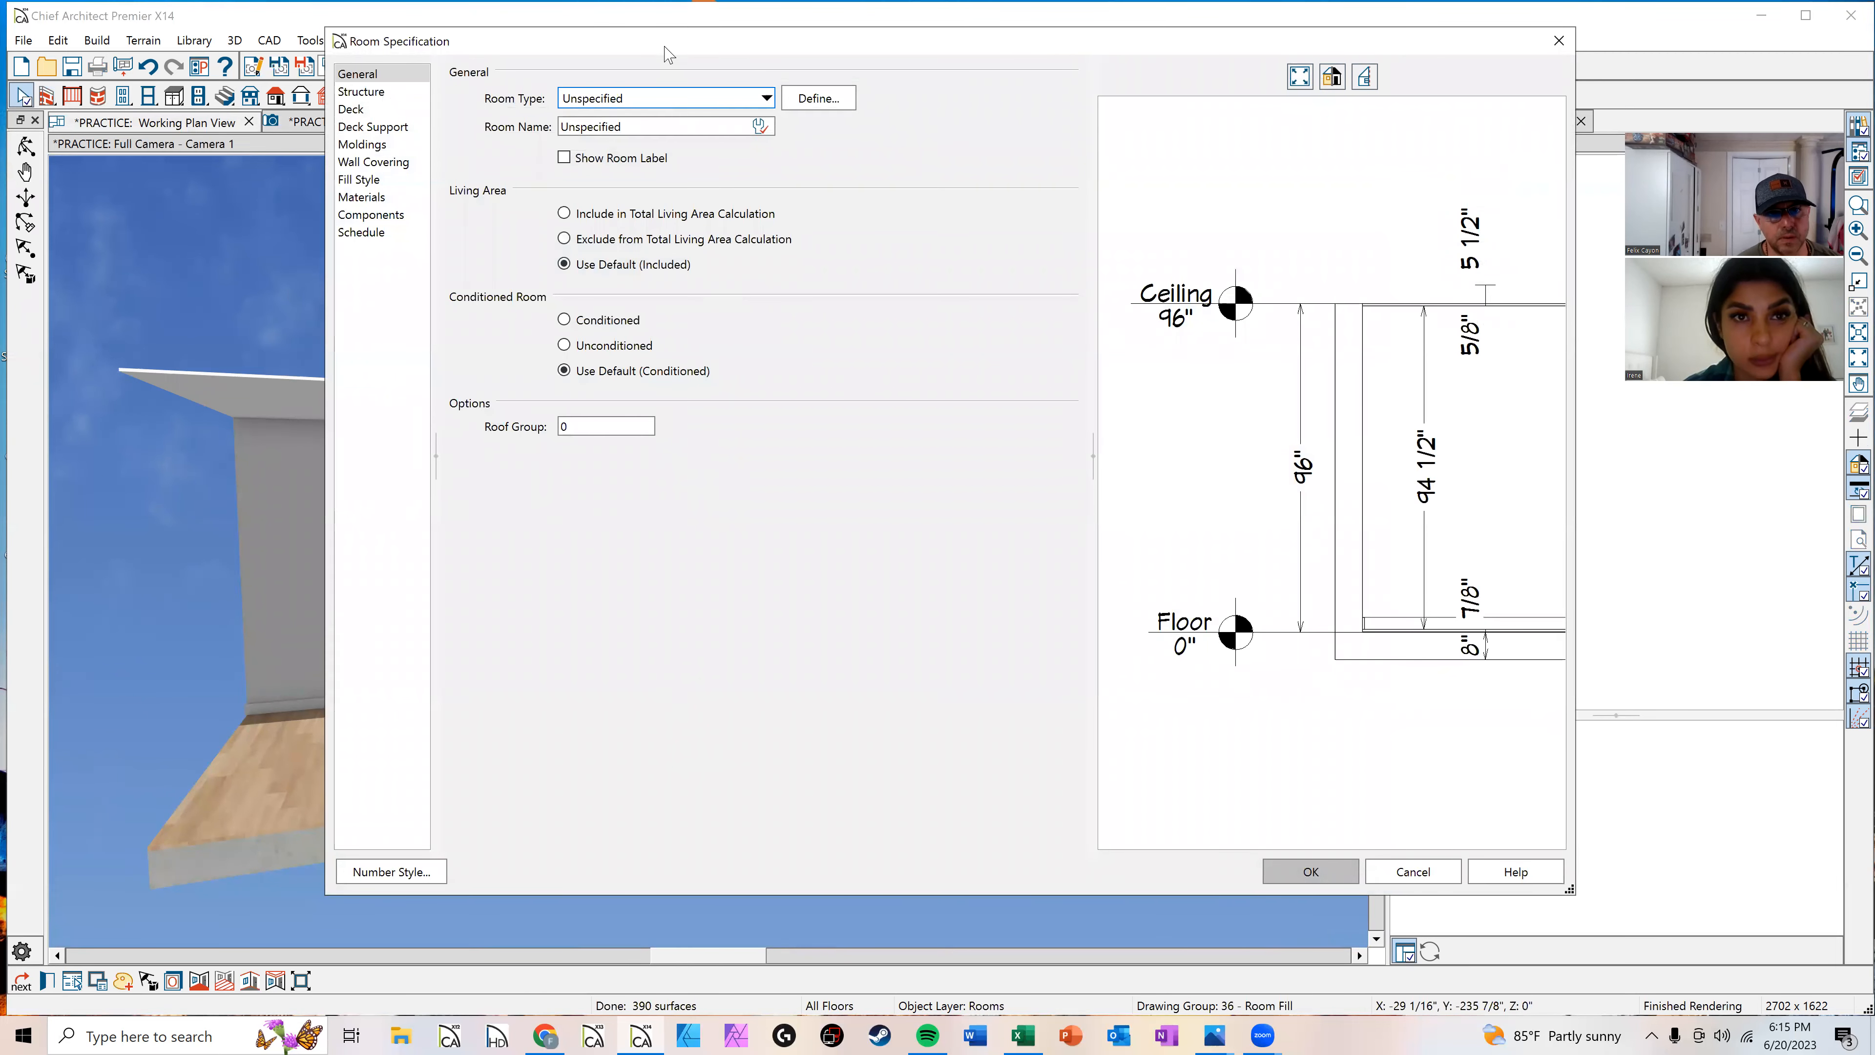
pyautogui.click(723, 95)
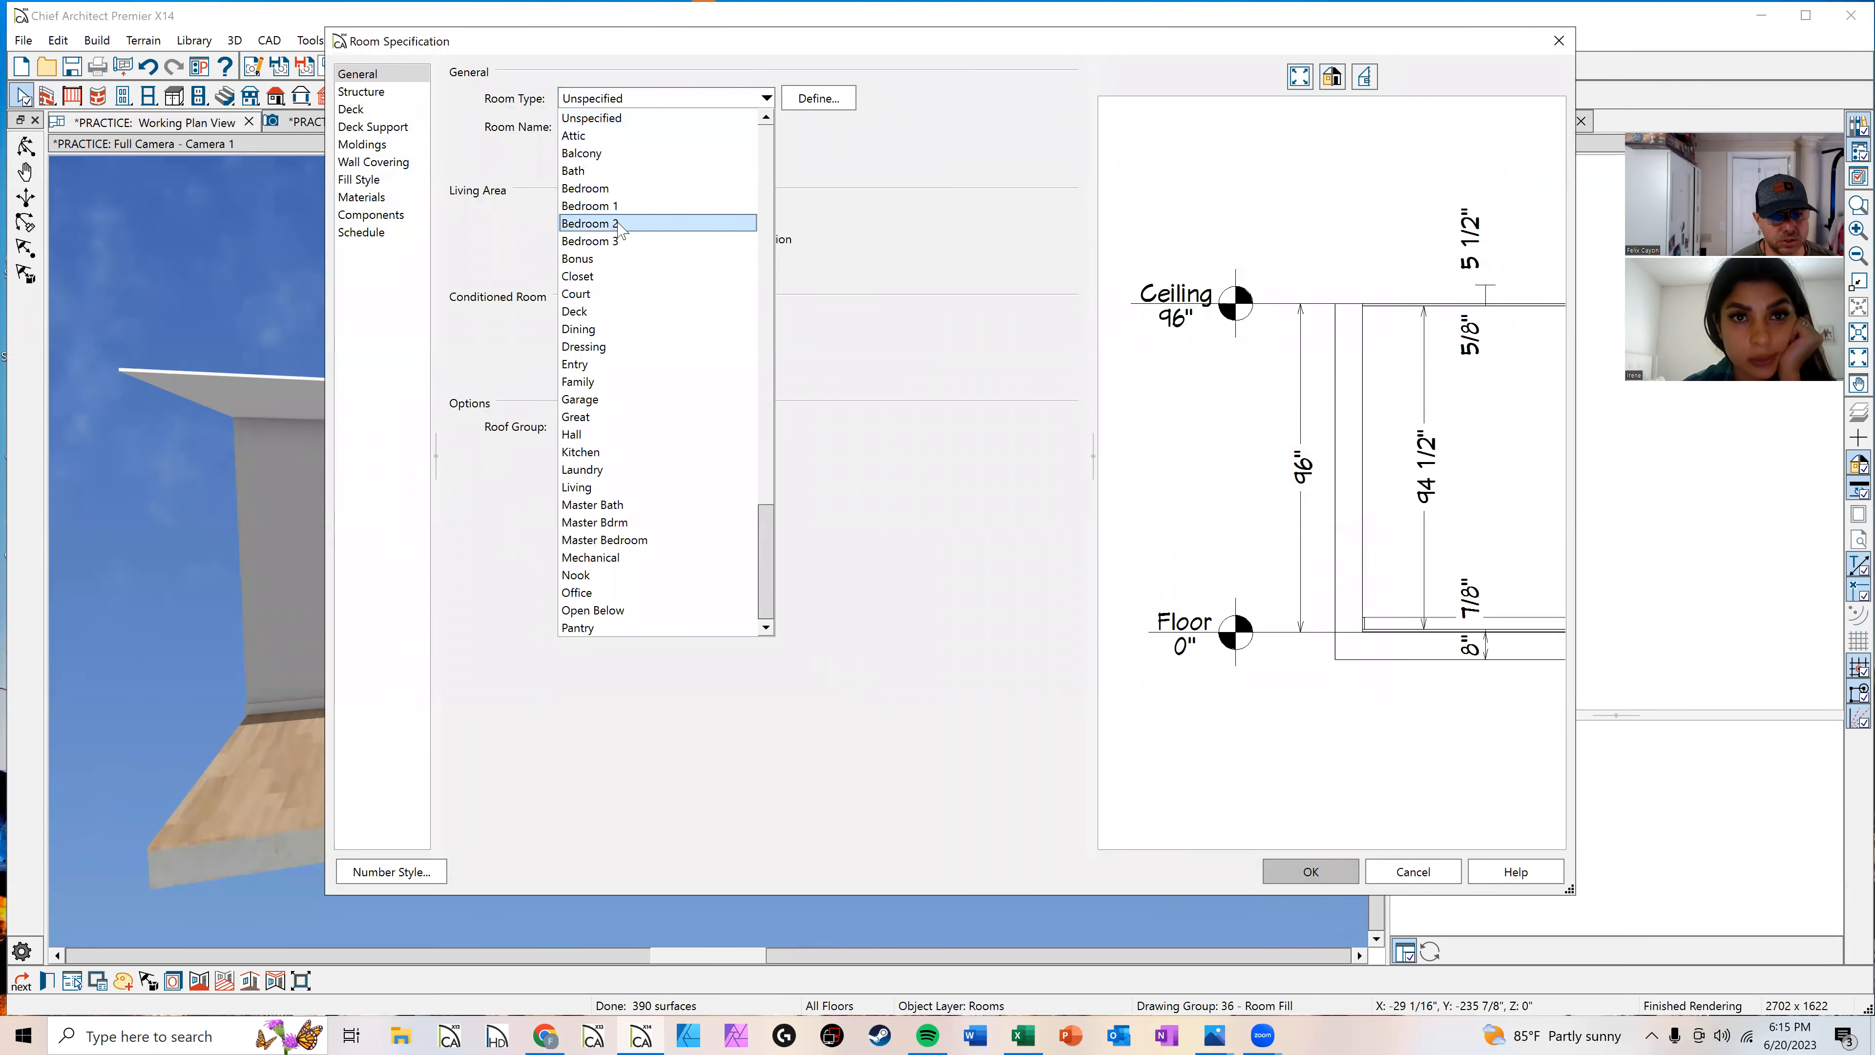
pyautogui.scroll(-3, 612, 251)
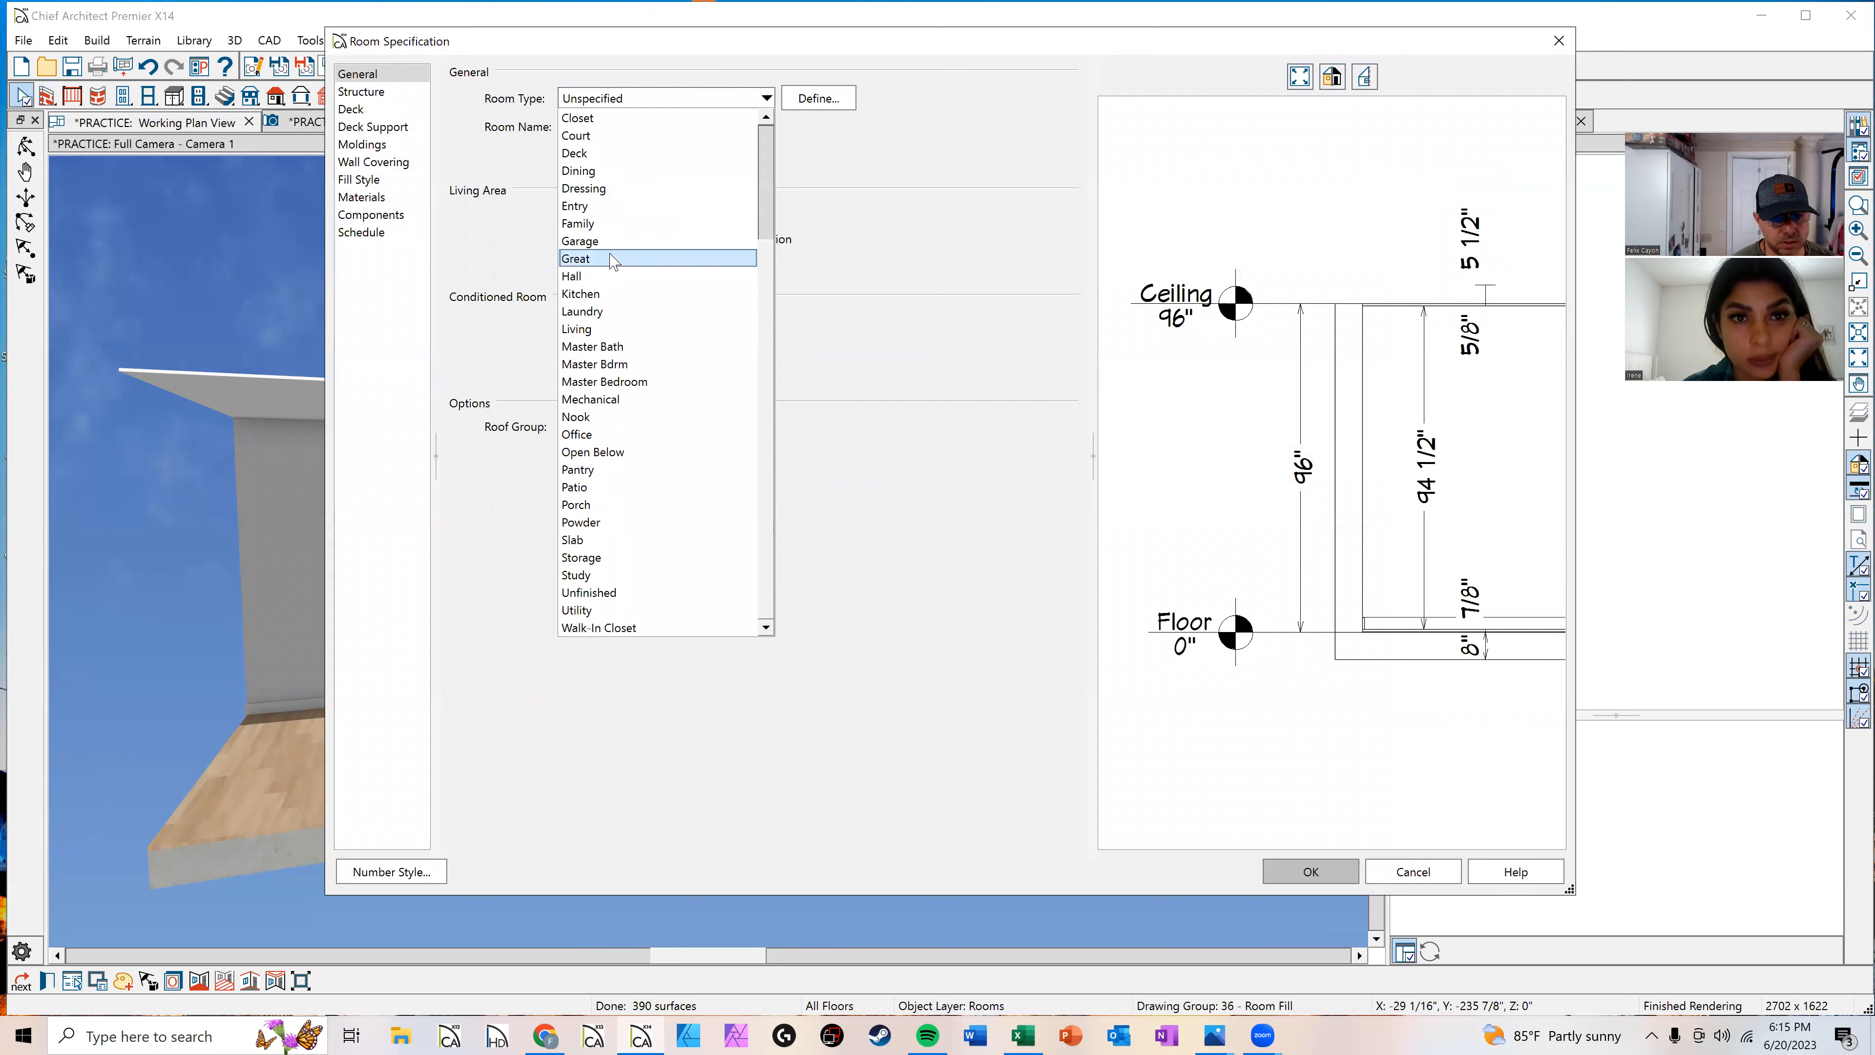
pyautogui.click(640, 504)
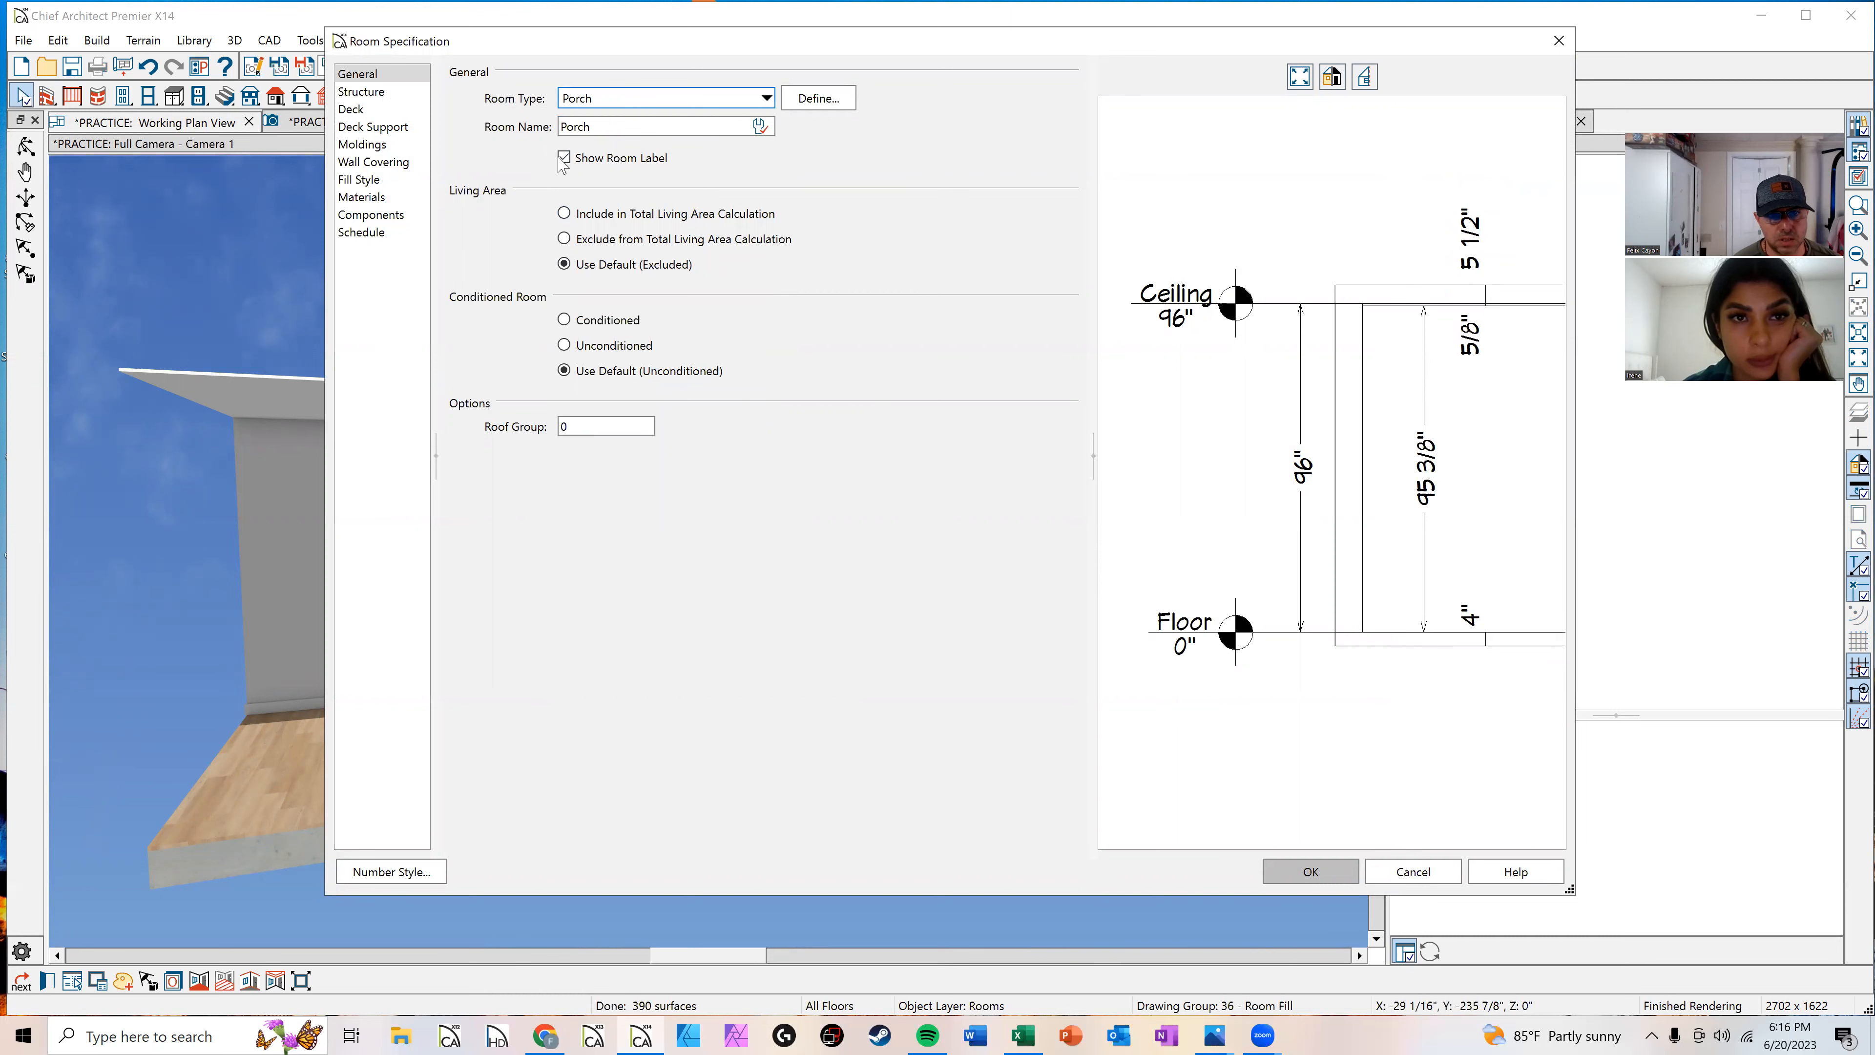
pyautogui.click(1317, 874)
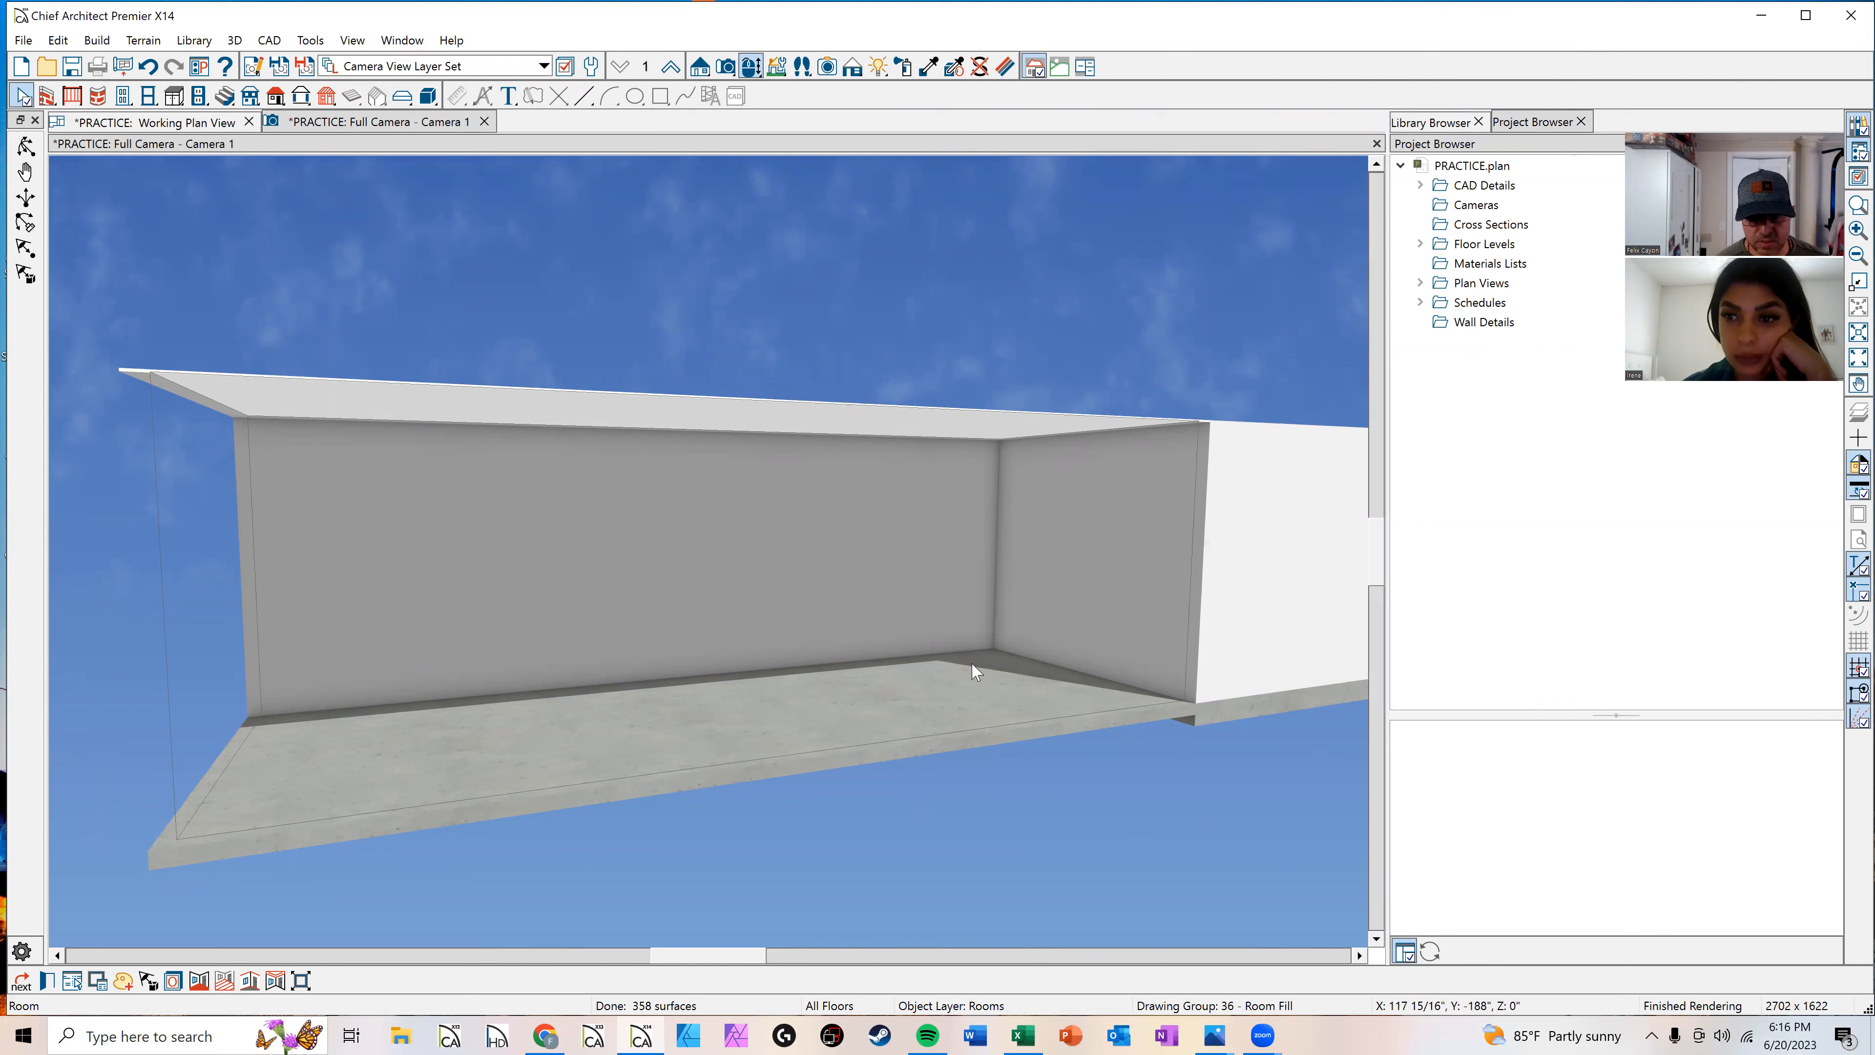
# Step: Lower the porch's floor elevation to -4 in the room's structure settings
pyautogui.click(875, 386)
pyautogui.click(807, 741)
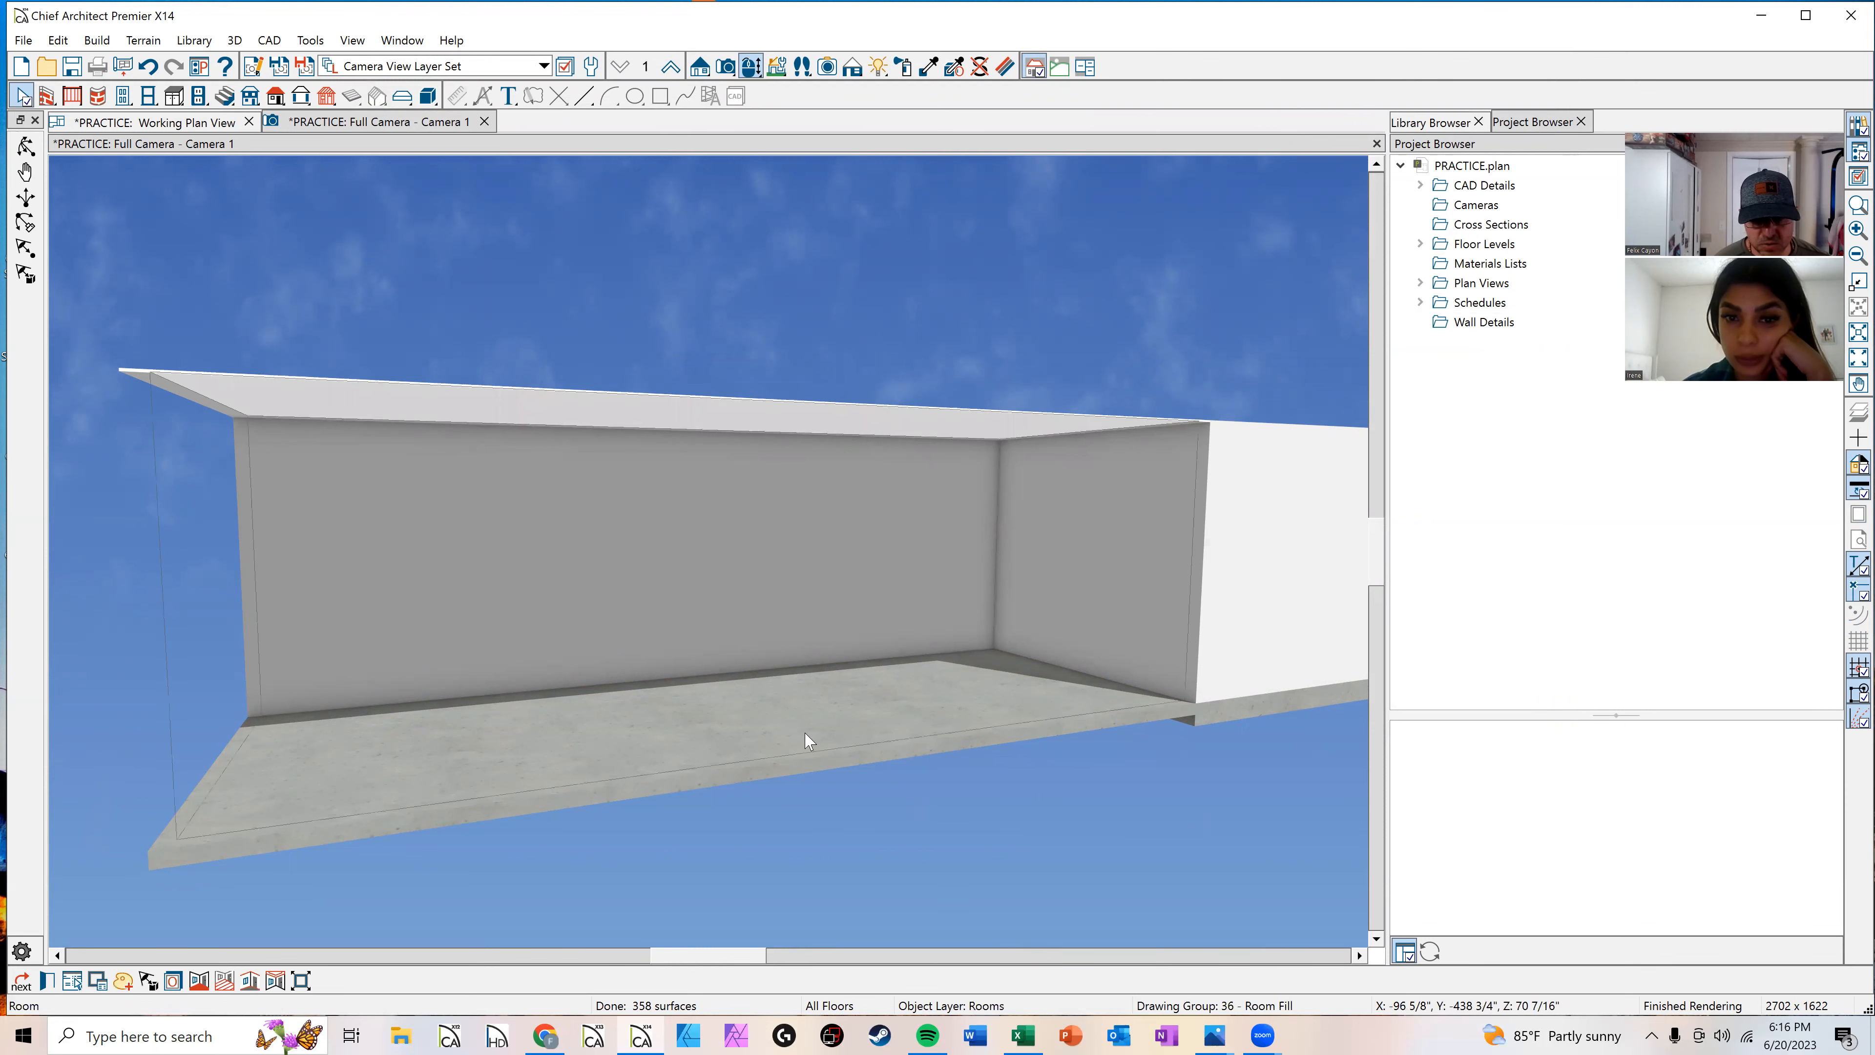
pyautogui.doubleClick(803, 735)
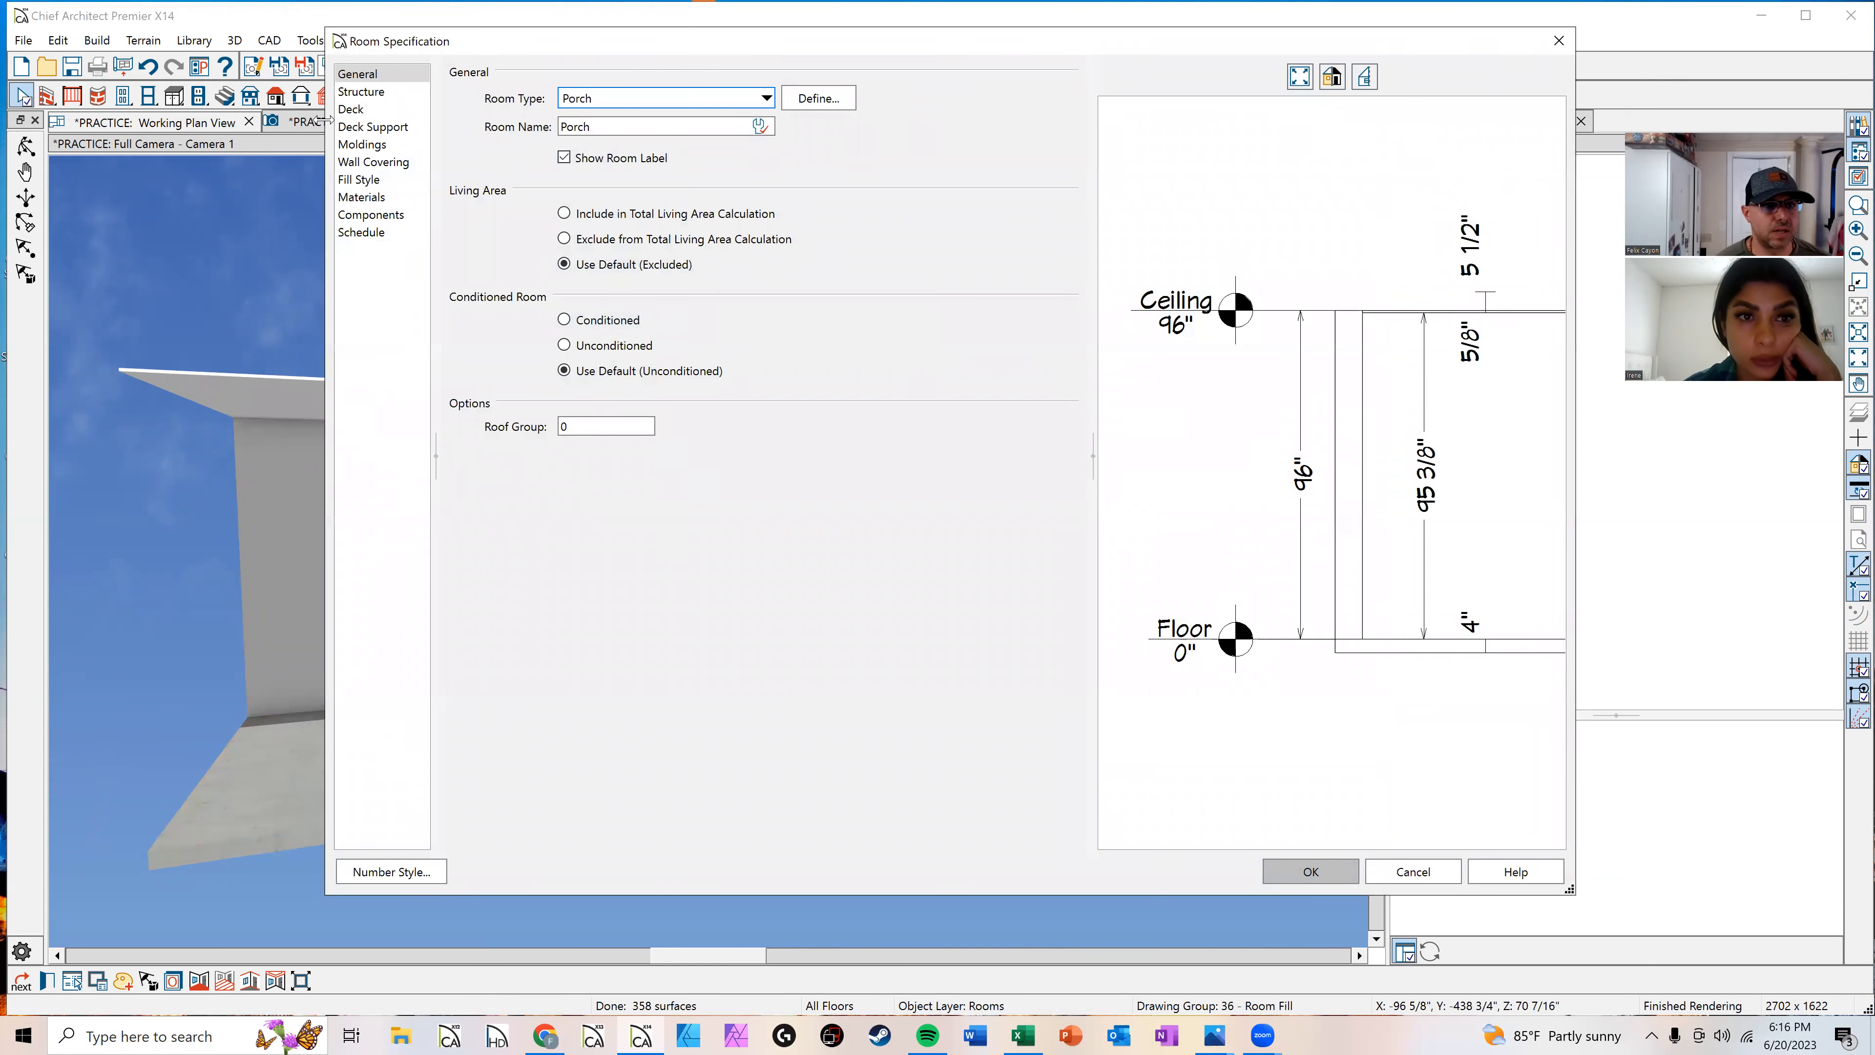
pyautogui.click(350, 92)
pyautogui.click(599, 144)
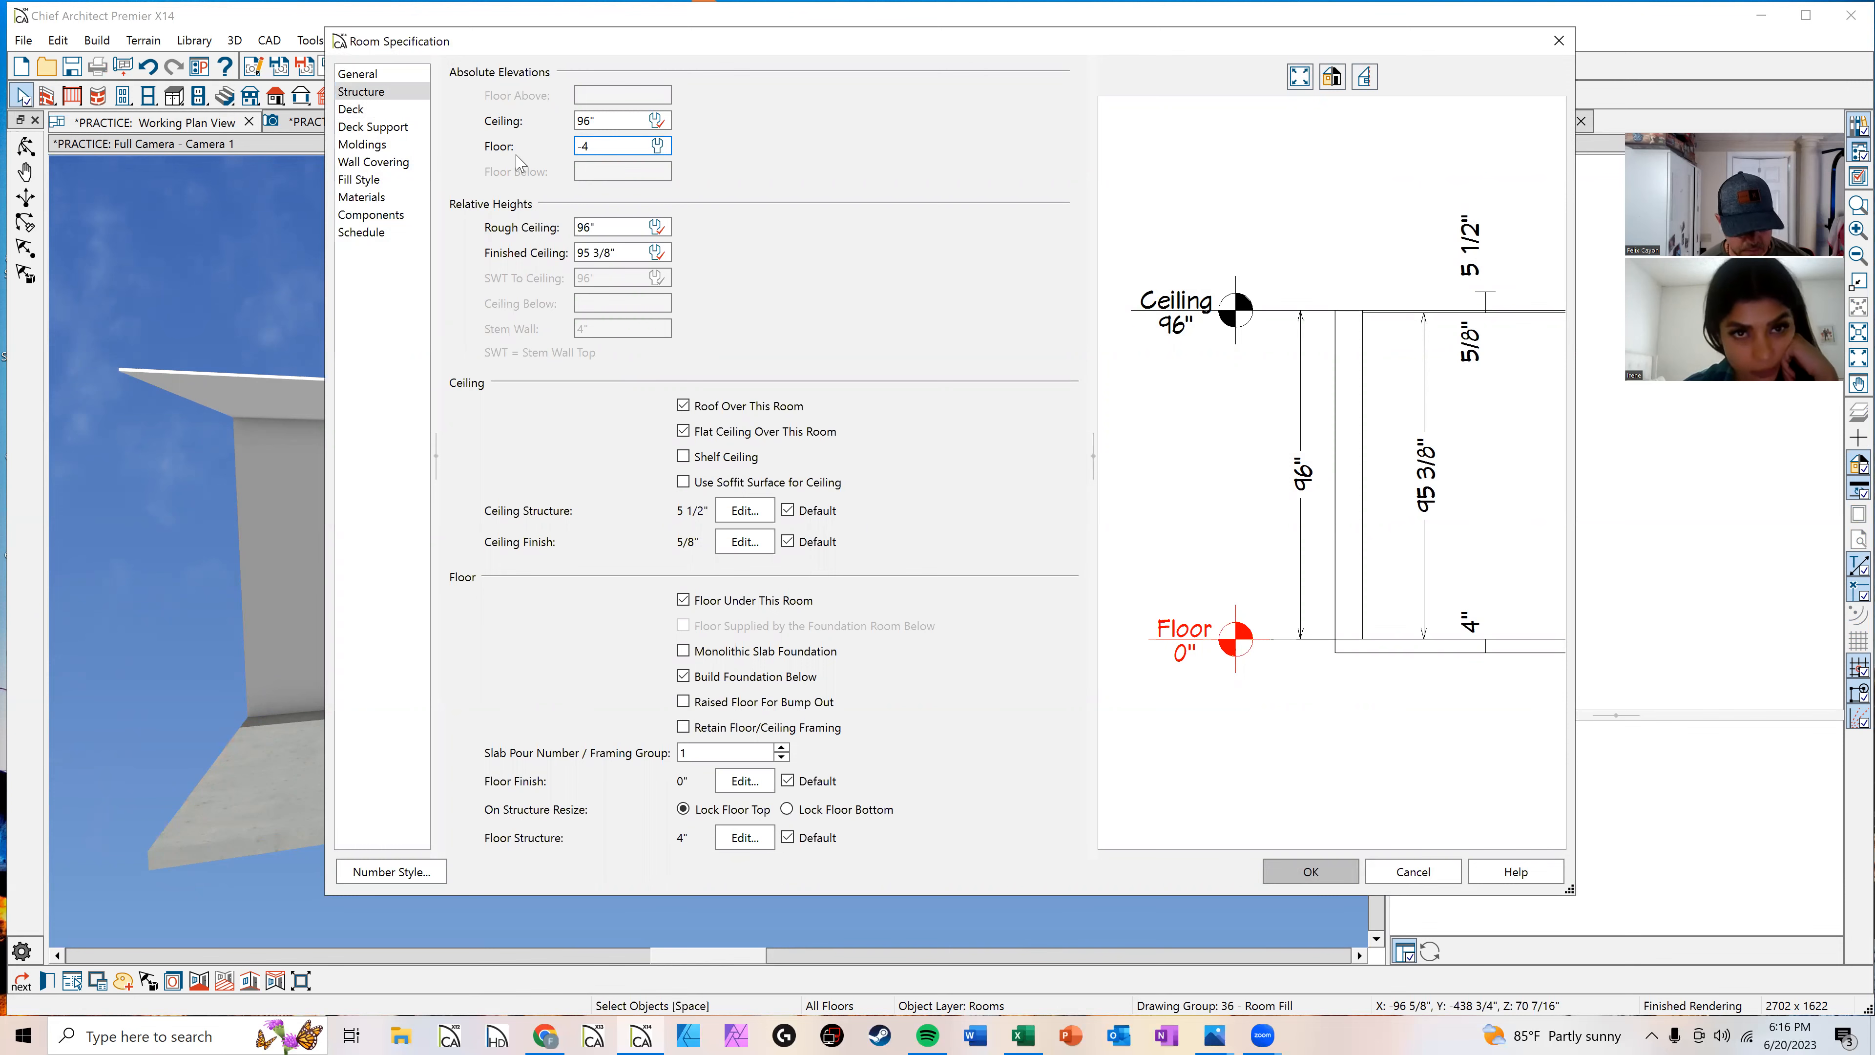
pyautogui.press('Return')
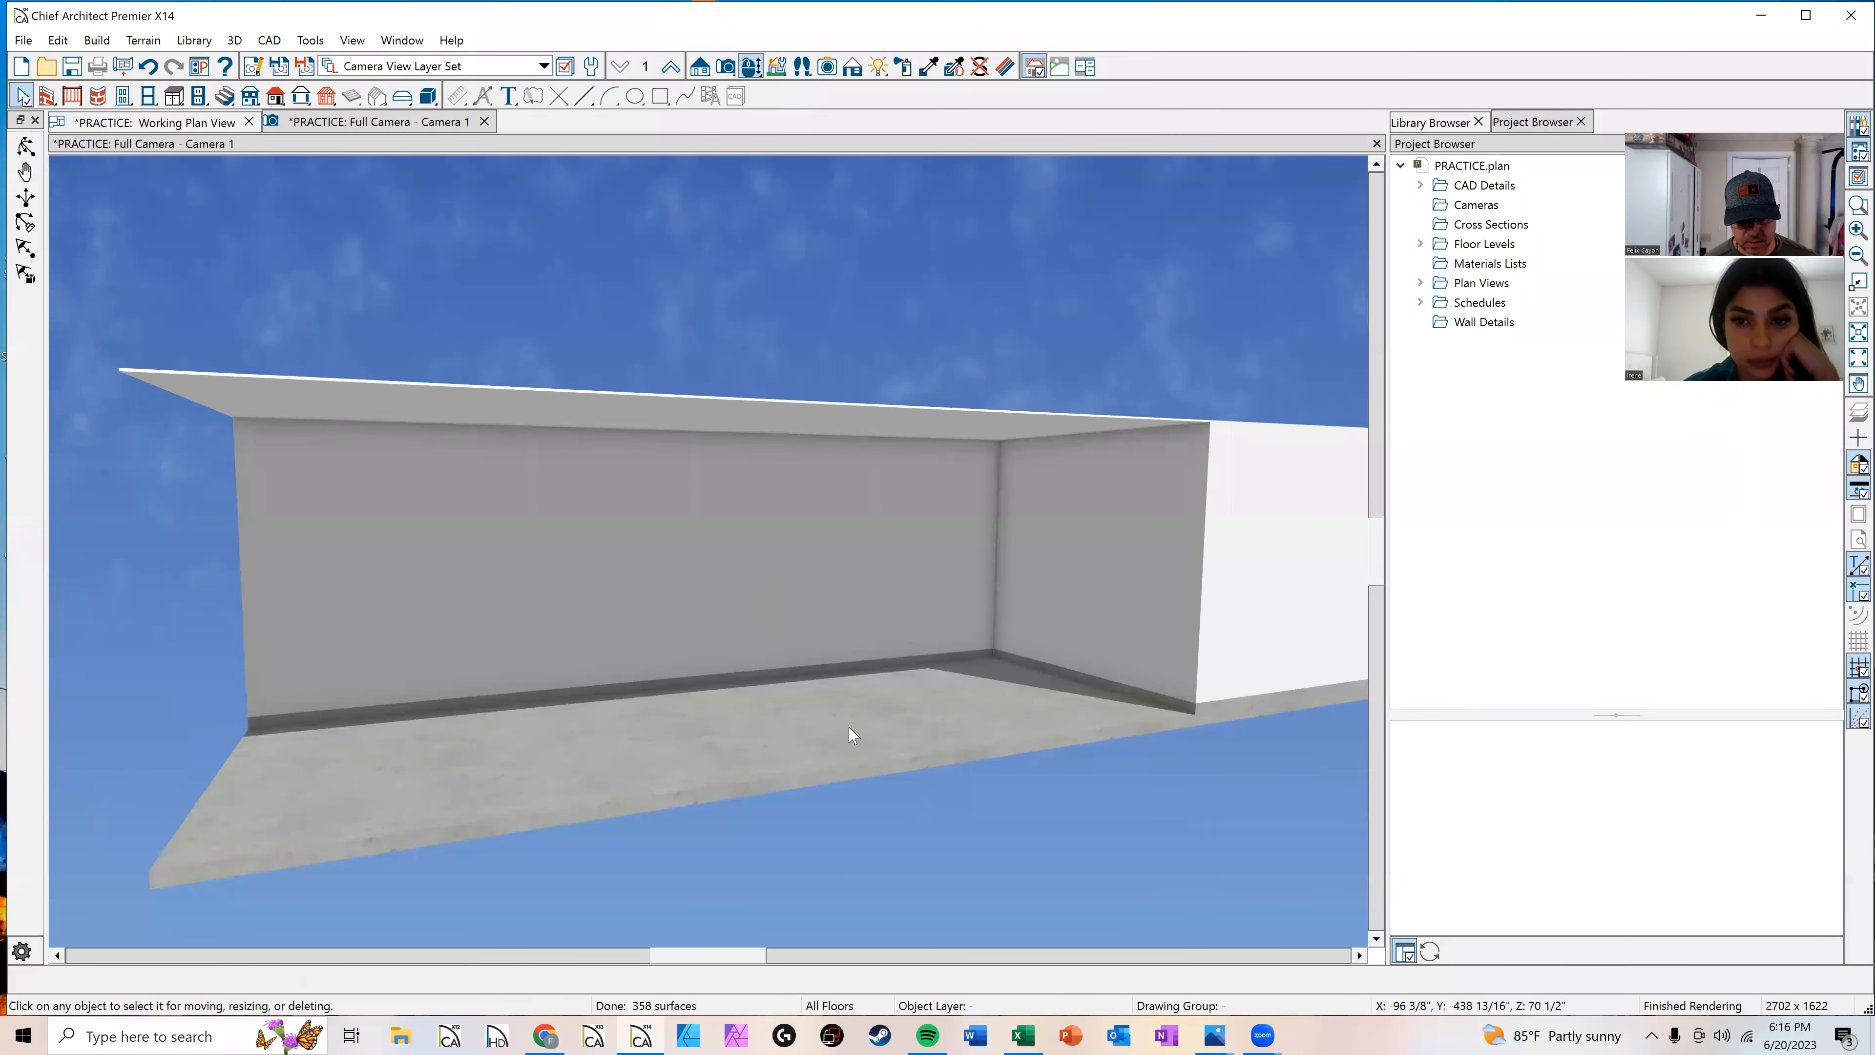
# Step: Turn off the backdrop image in the camera's rendering technique options
pyautogui.click(852, 70)
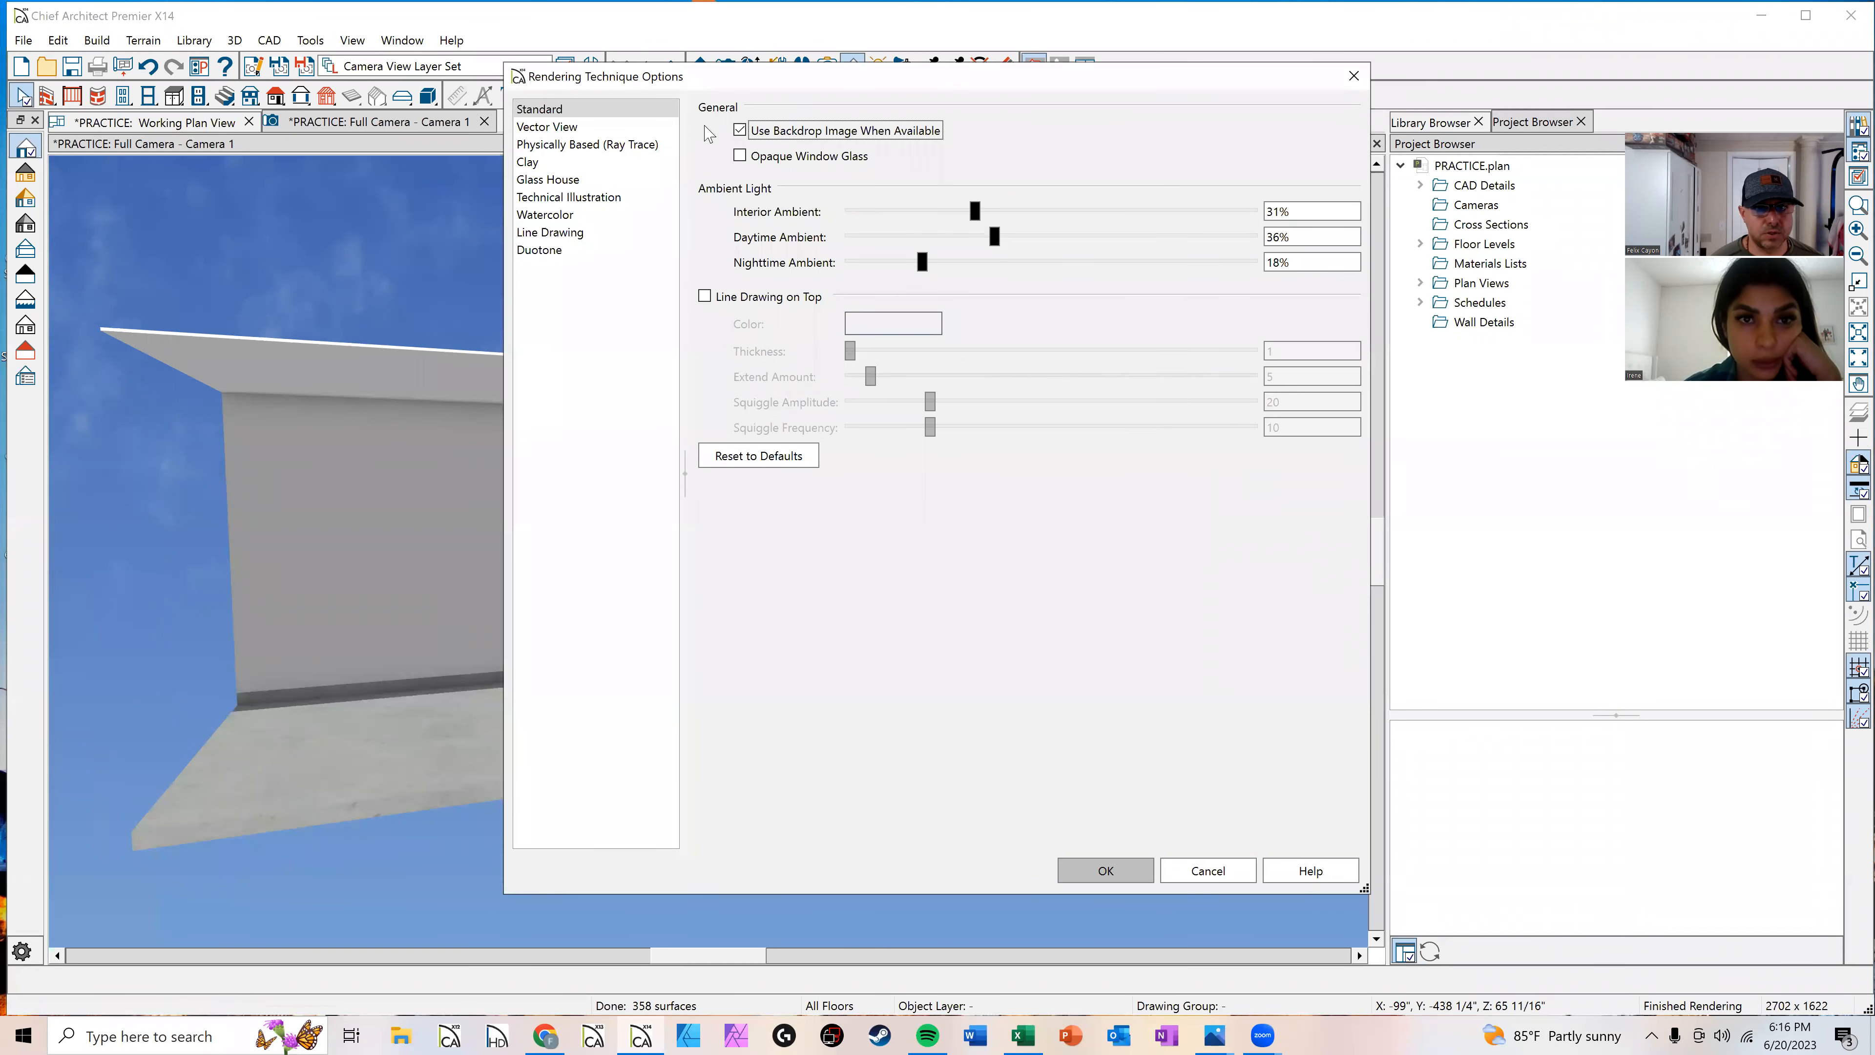
pyautogui.click(738, 131)
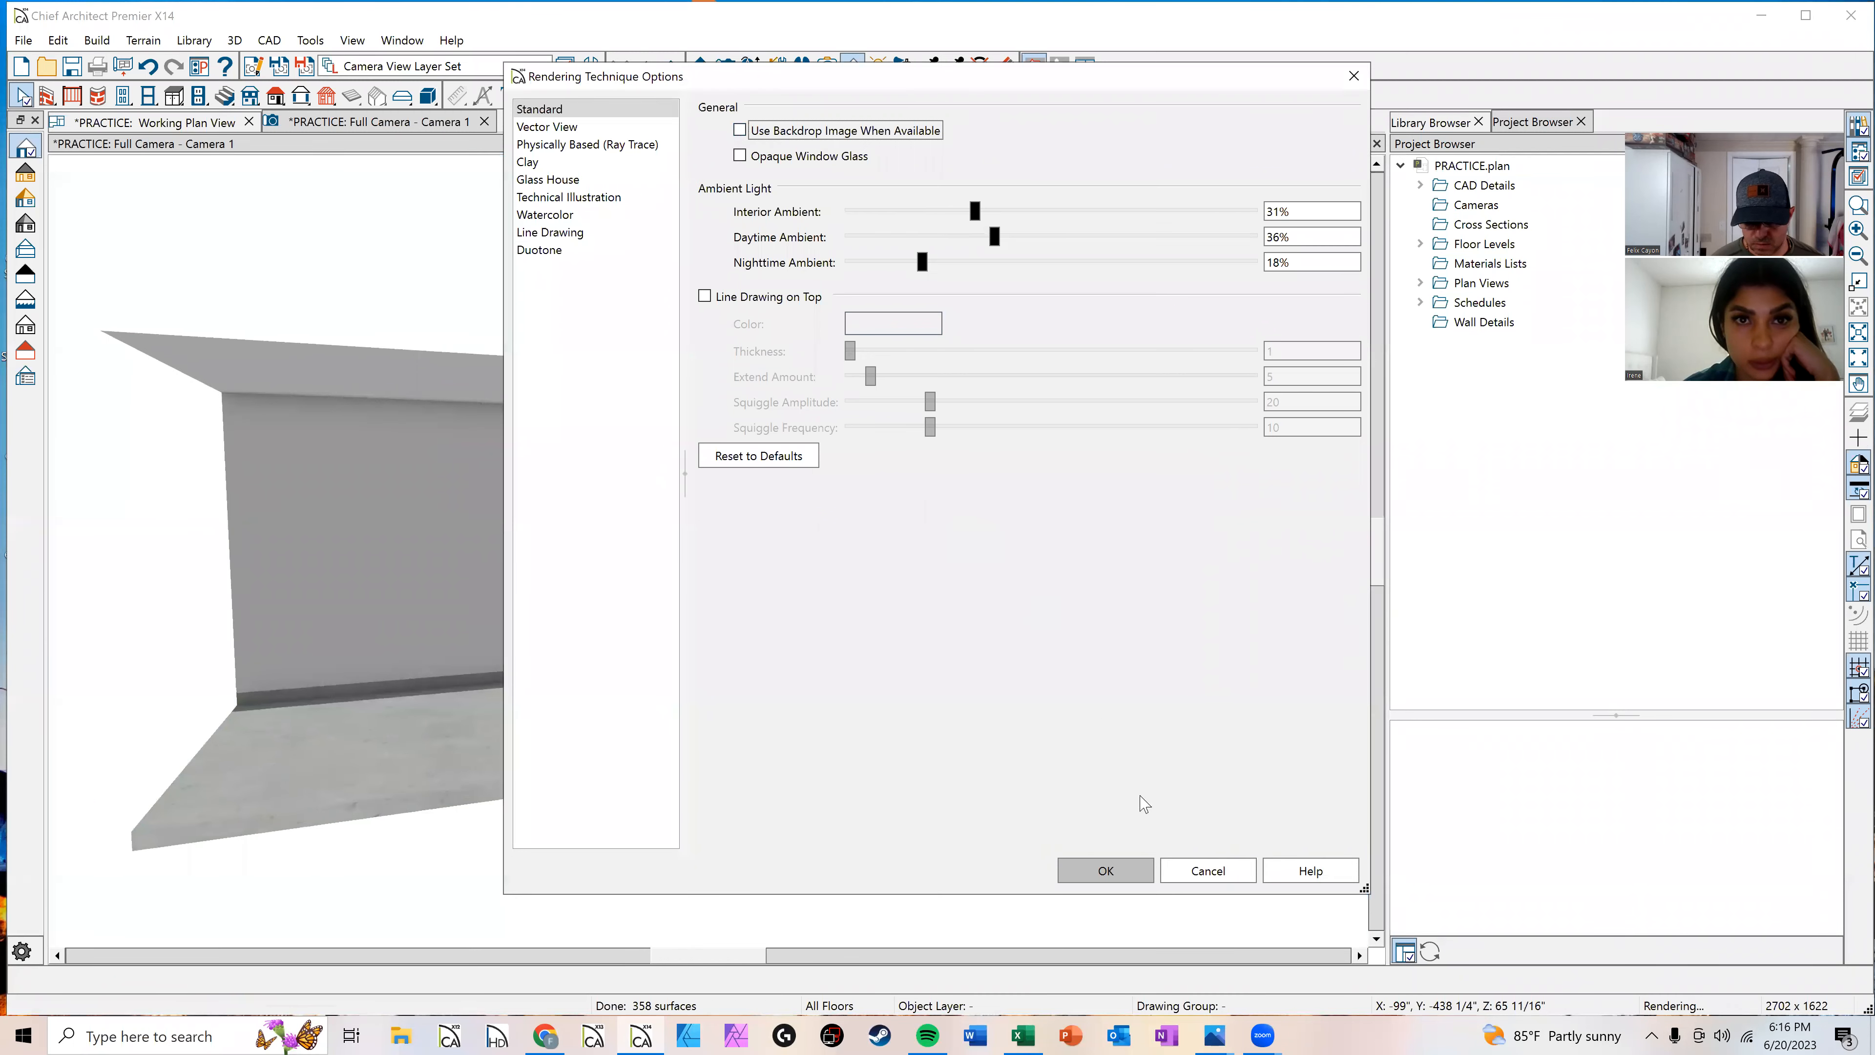
pyautogui.click(1127, 879)
pyautogui.scroll(-5, 860, 488)
pyautogui.moveTo(861, 487); pyautogui.dragTo(857, 562, button='middle')
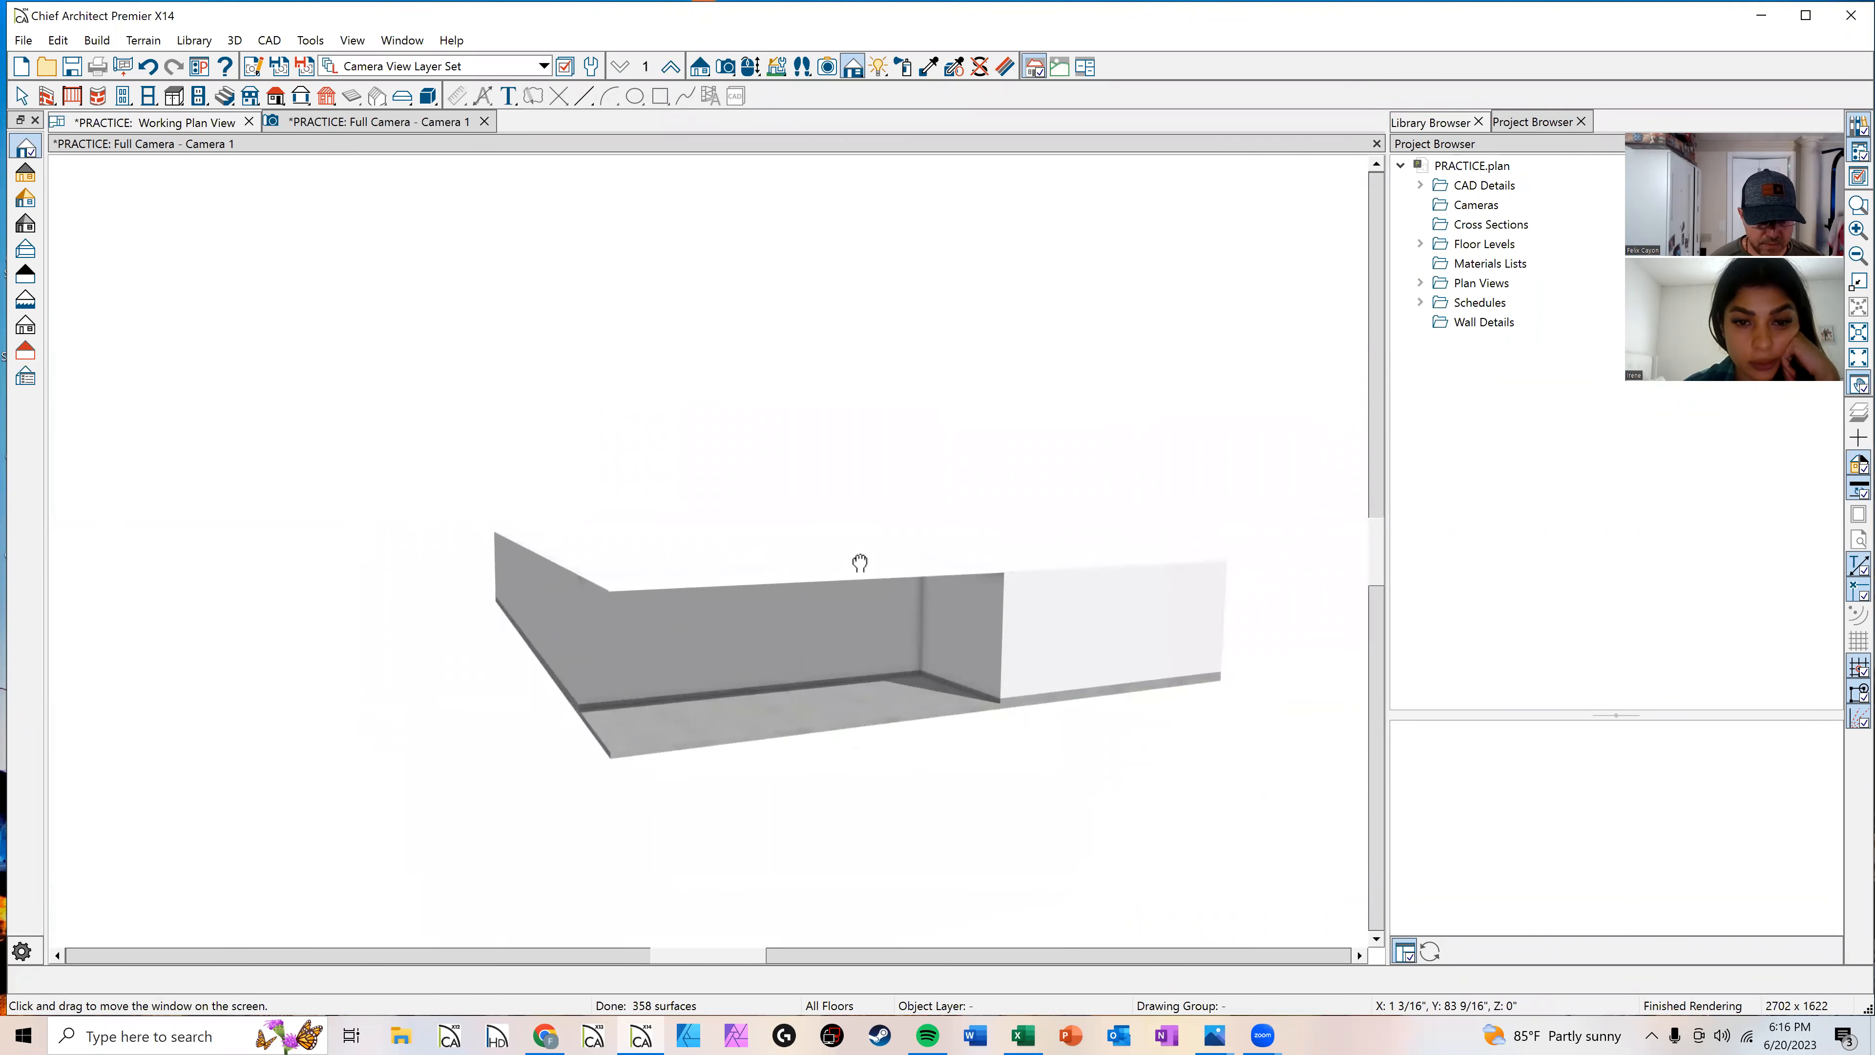
# Step: In the plan, draw interior walls from the notch corner up and across to the right exterior wall
pyautogui.click(163, 122)
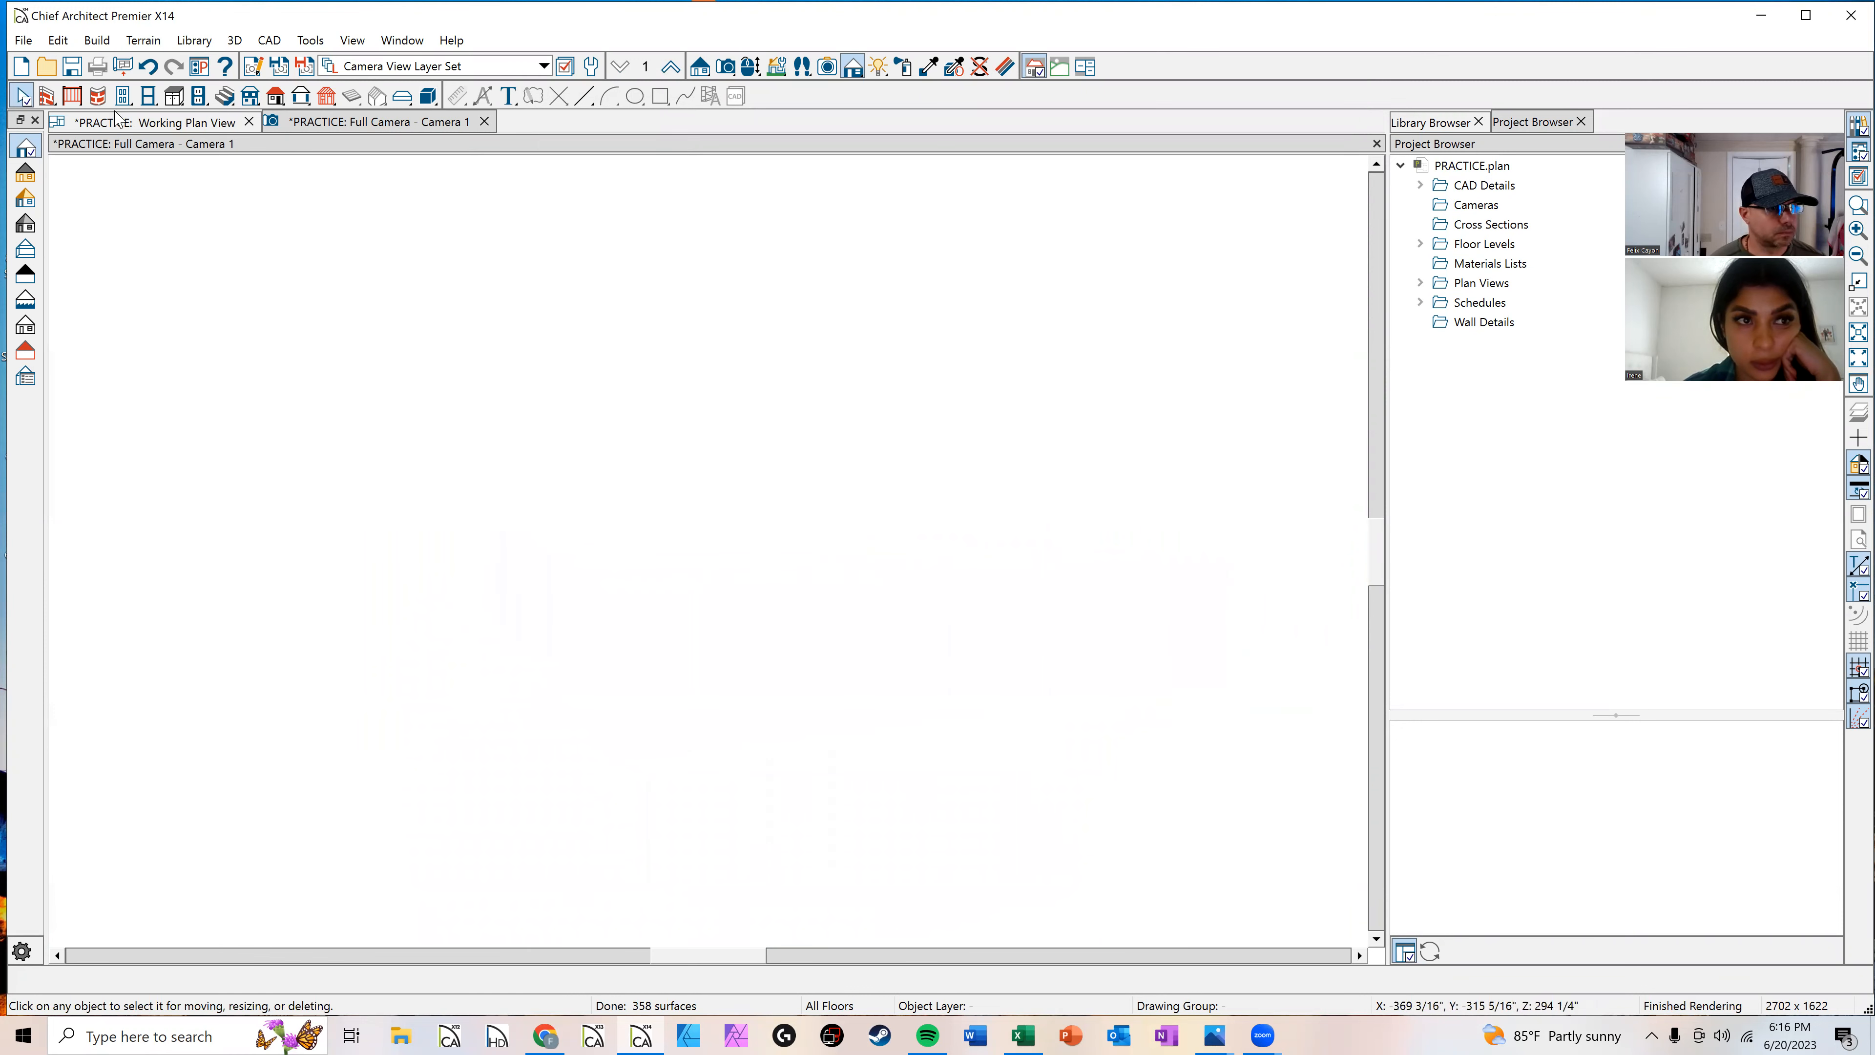
pyautogui.scroll(-3, 719, 352)
pyautogui.moveTo(757, 375); pyautogui.dragTo(761, 533, button='middle')
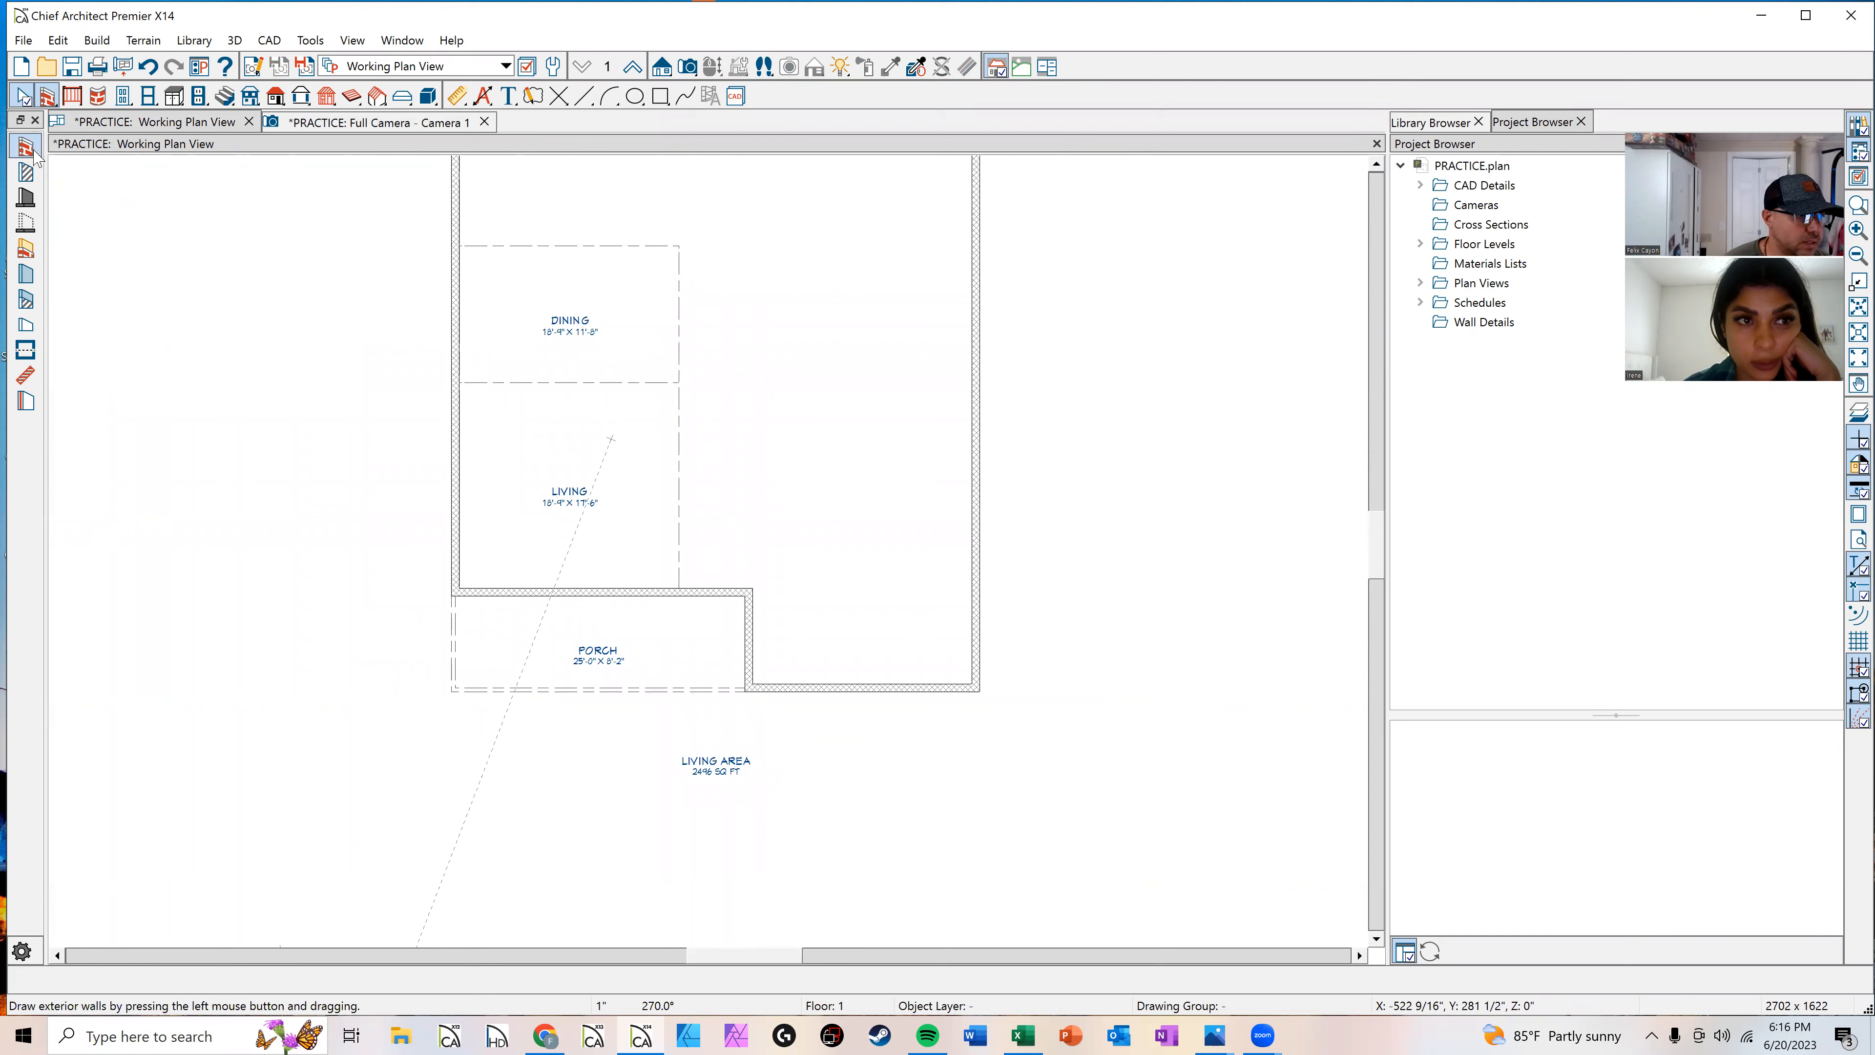
pyautogui.click(26, 171)
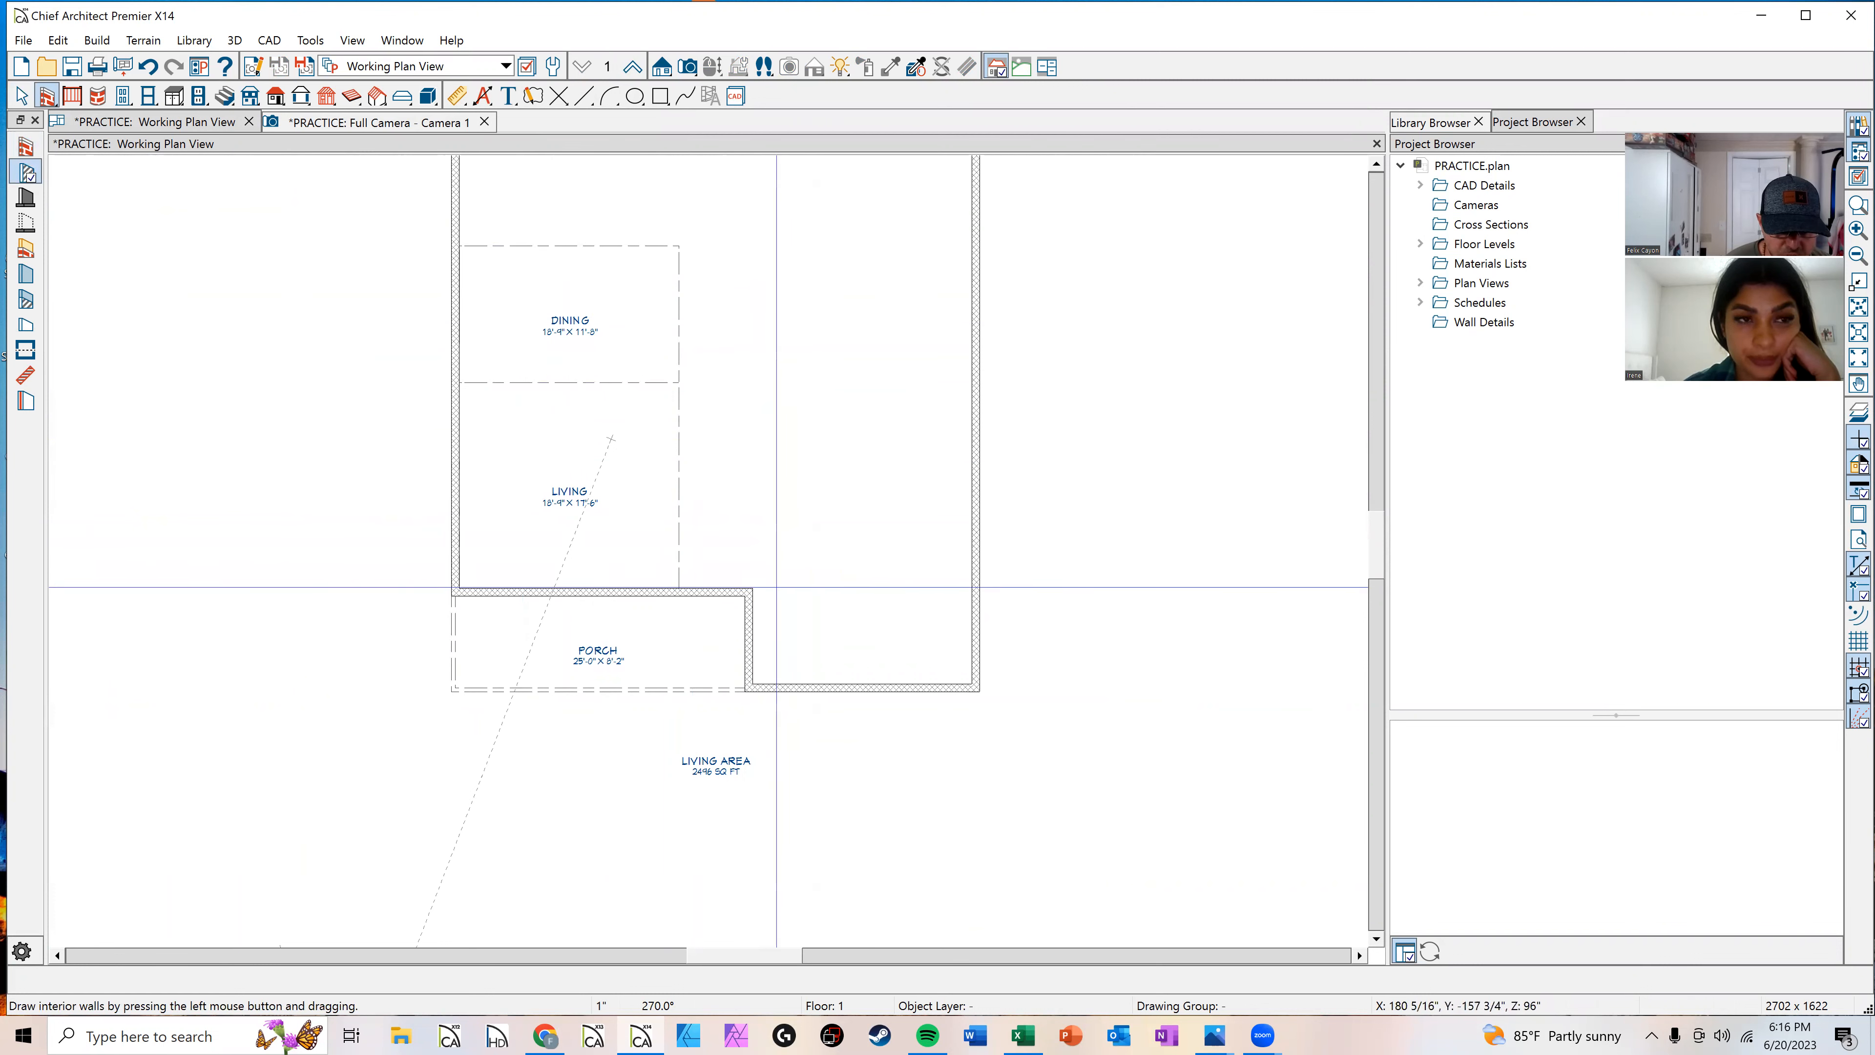
pyautogui.moveTo(747, 591)
pyautogui.mouseDown()
pyautogui.moveTo(749, 367)
pyautogui.moveTo(972, 369)
pyautogui.mouseUp()
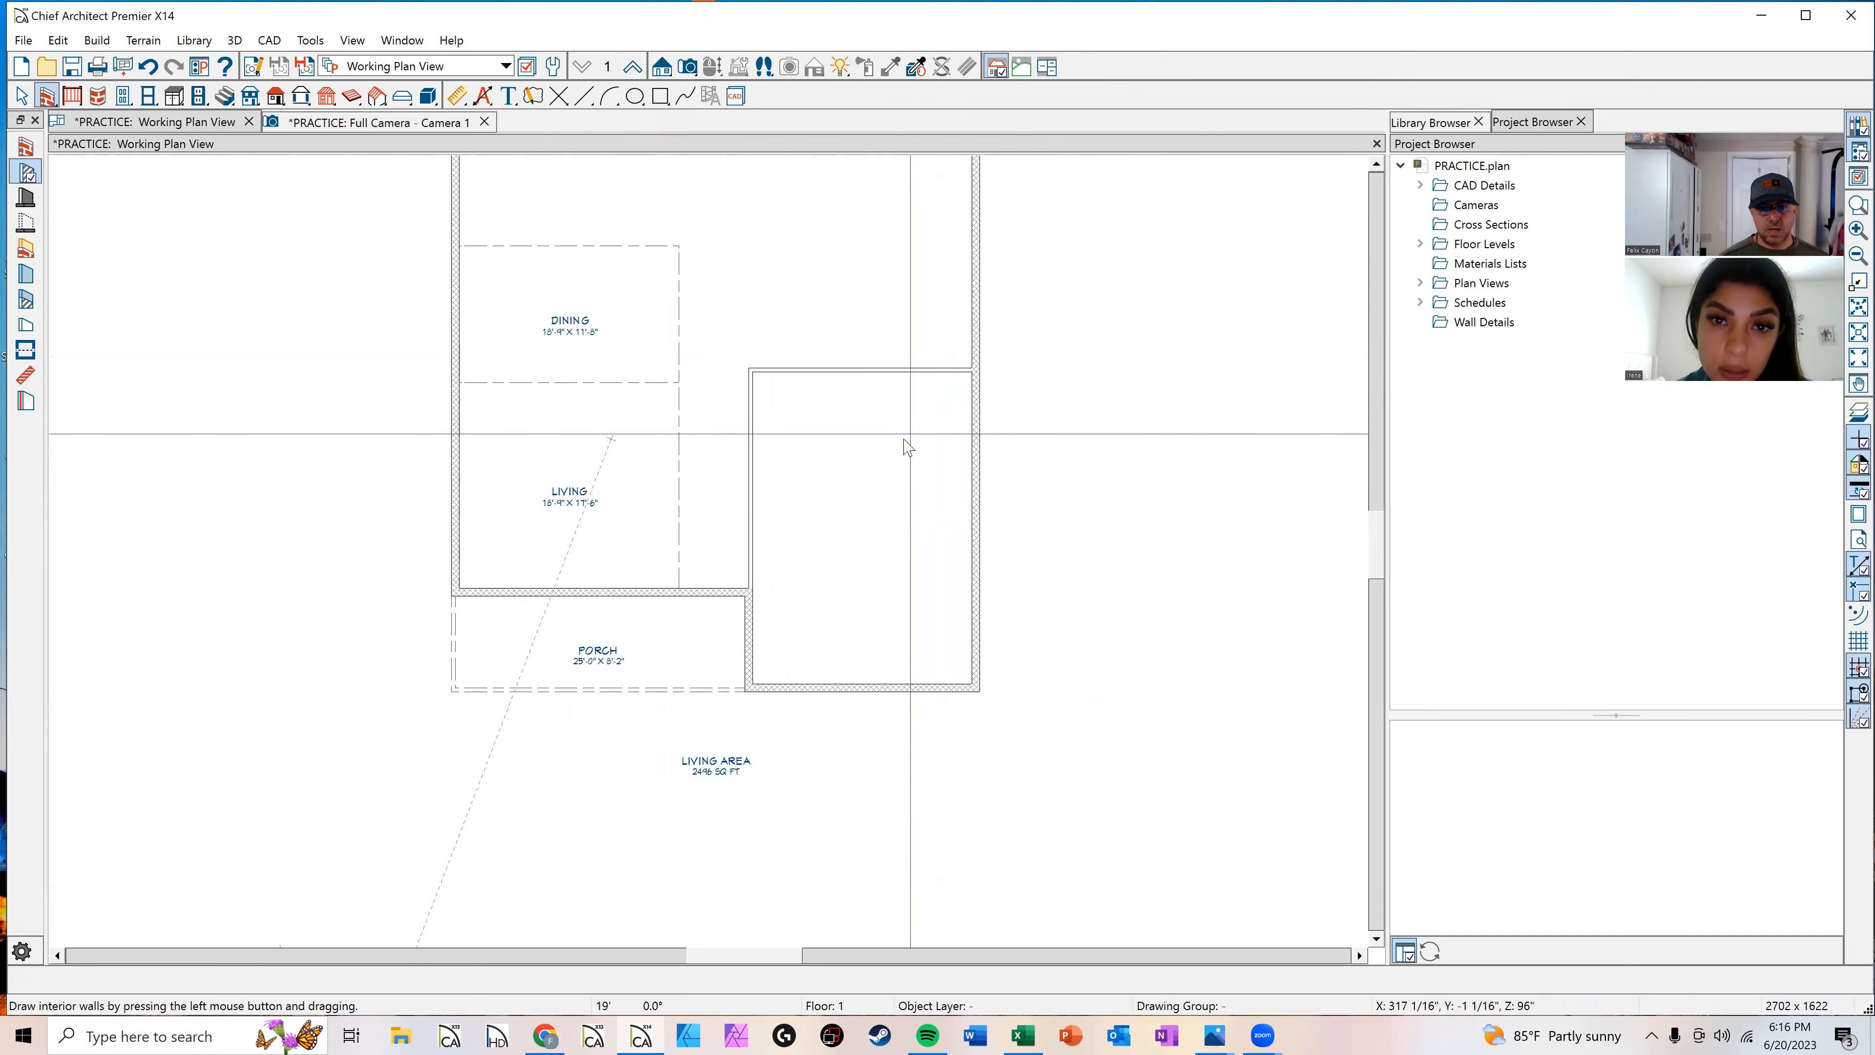
# Step: Select both new interior walls and set their thickness to 6 inches
pyautogui.press('space')
pyautogui.scroll(3, 825, 489)
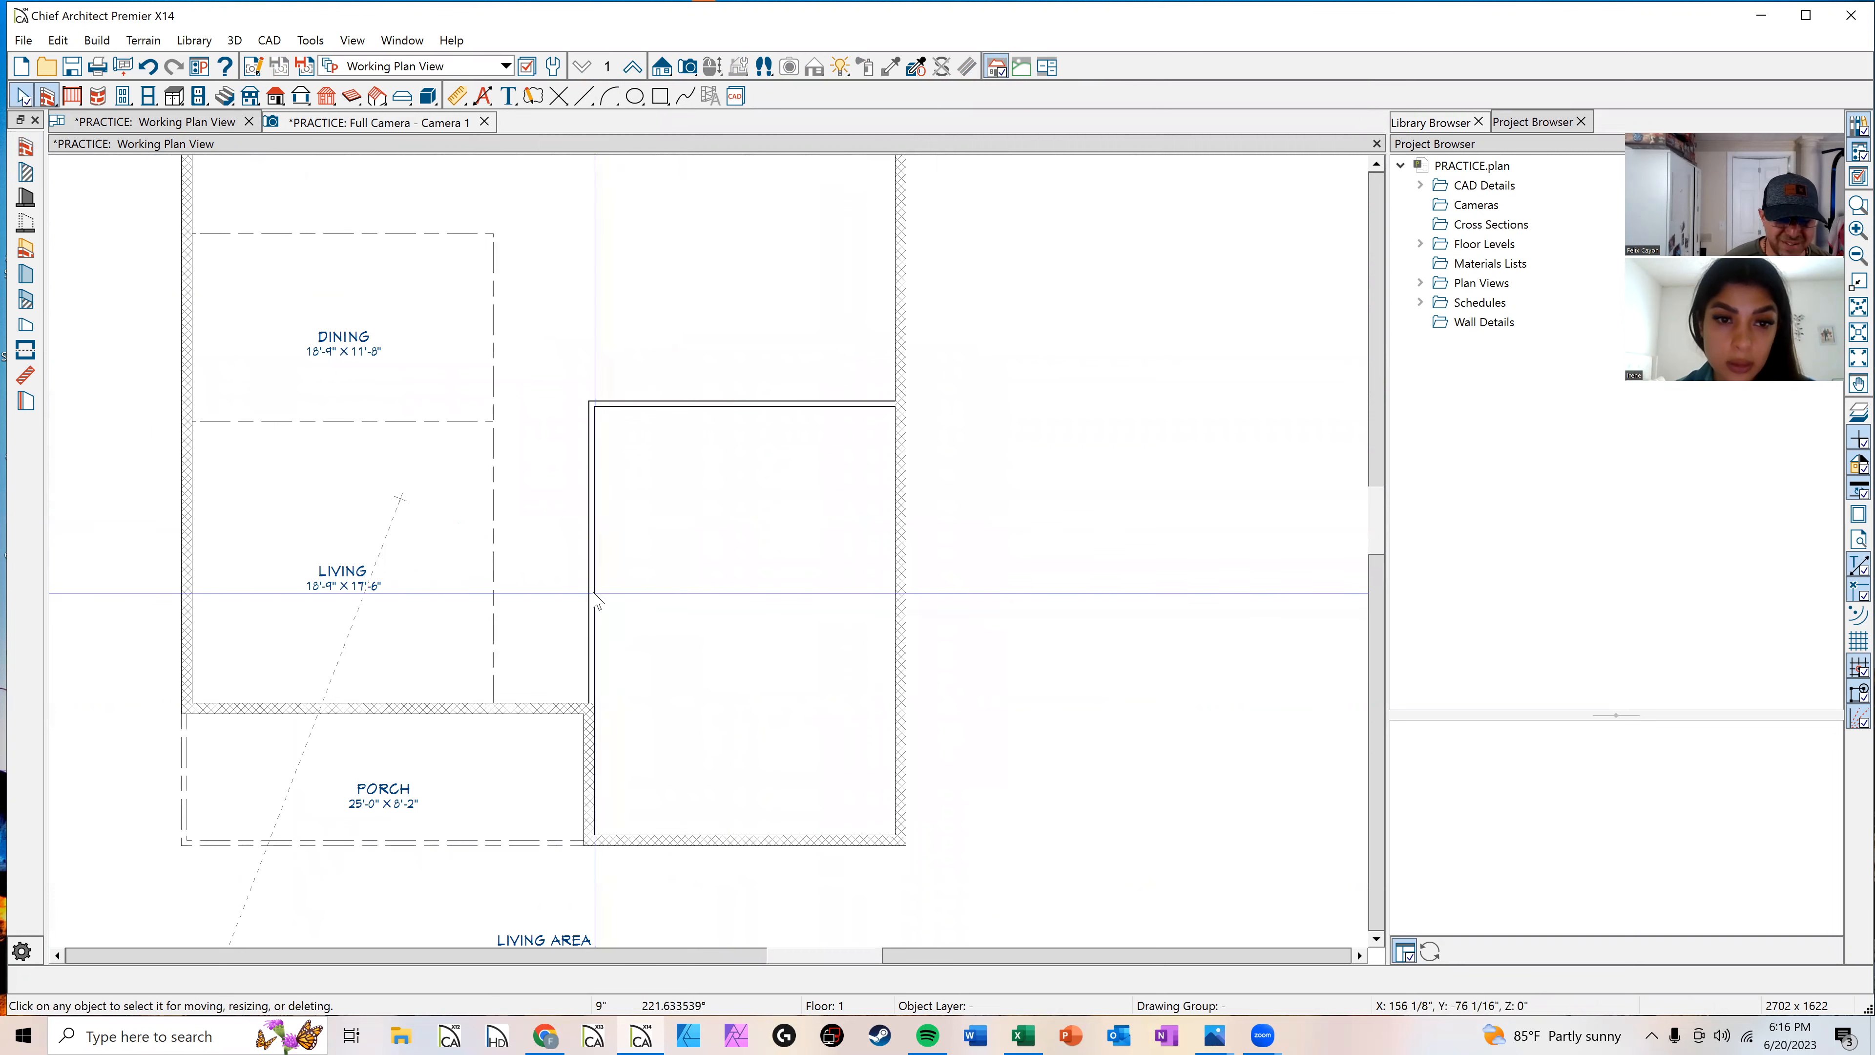
pyautogui.click(591, 589)
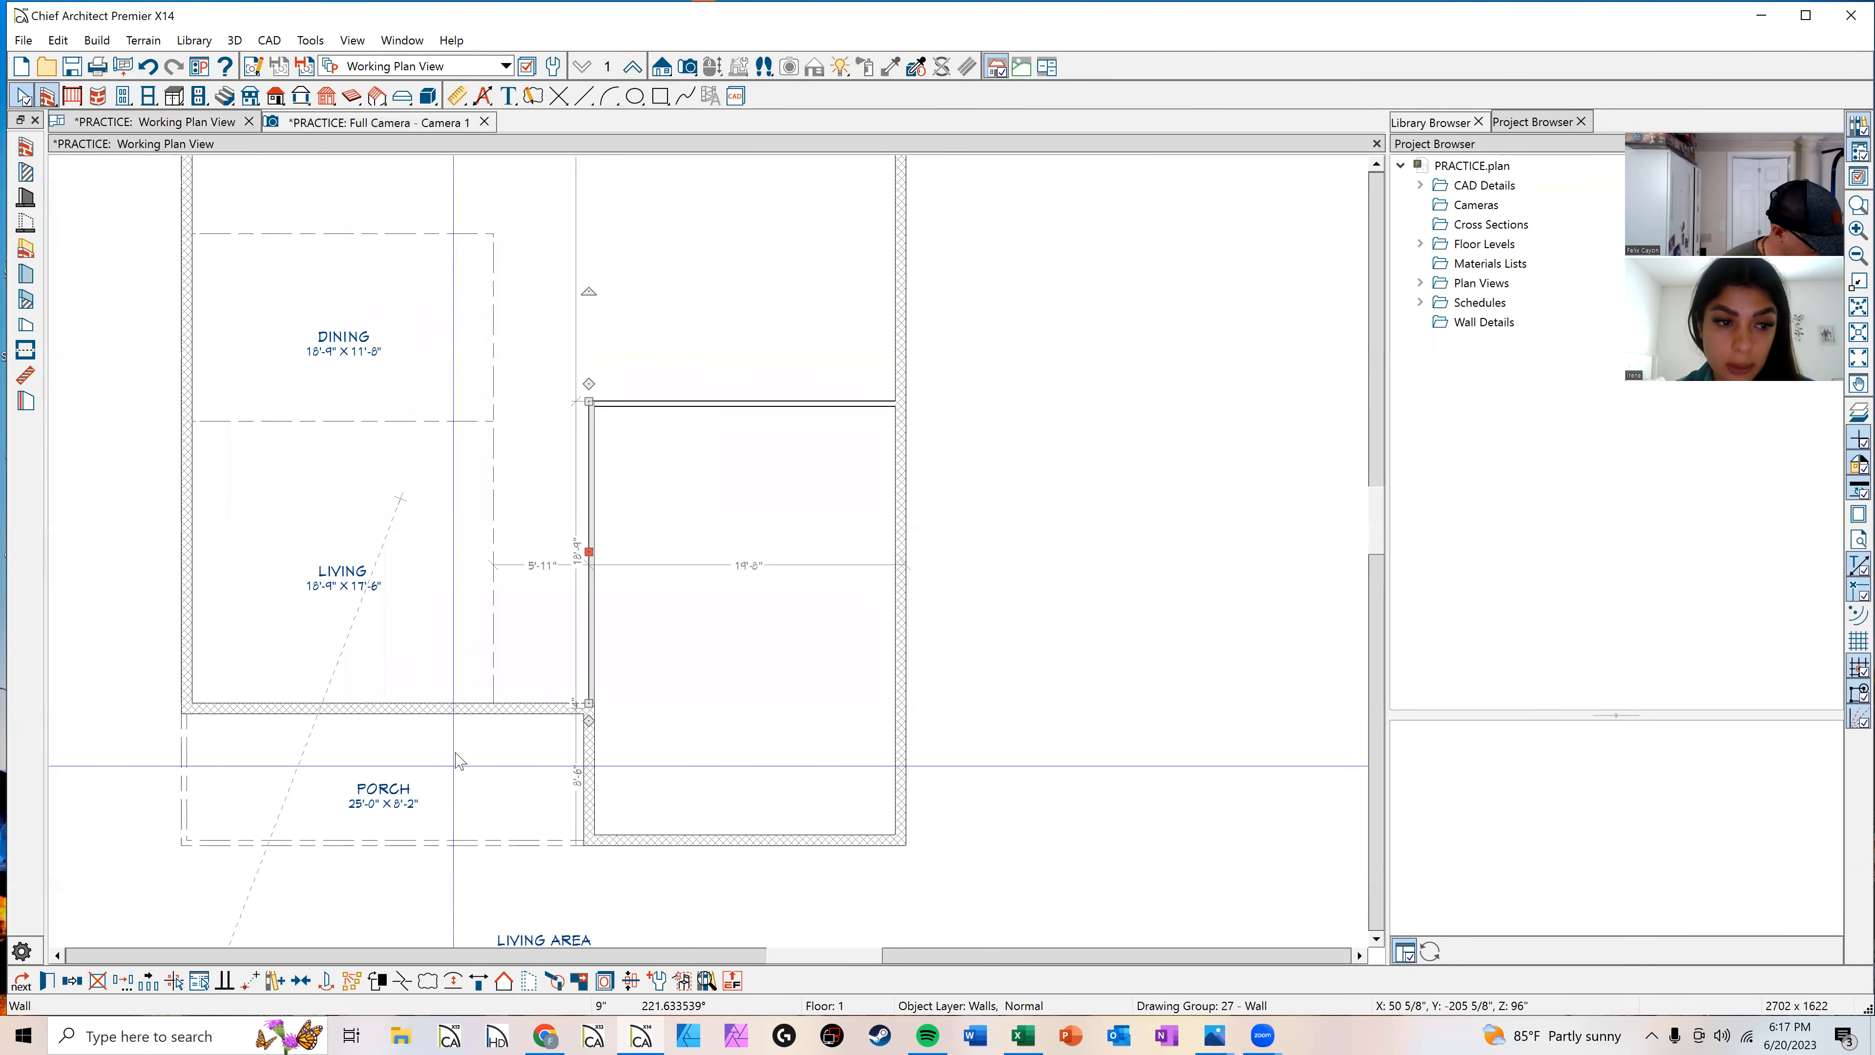
pyautogui.click(688, 405)
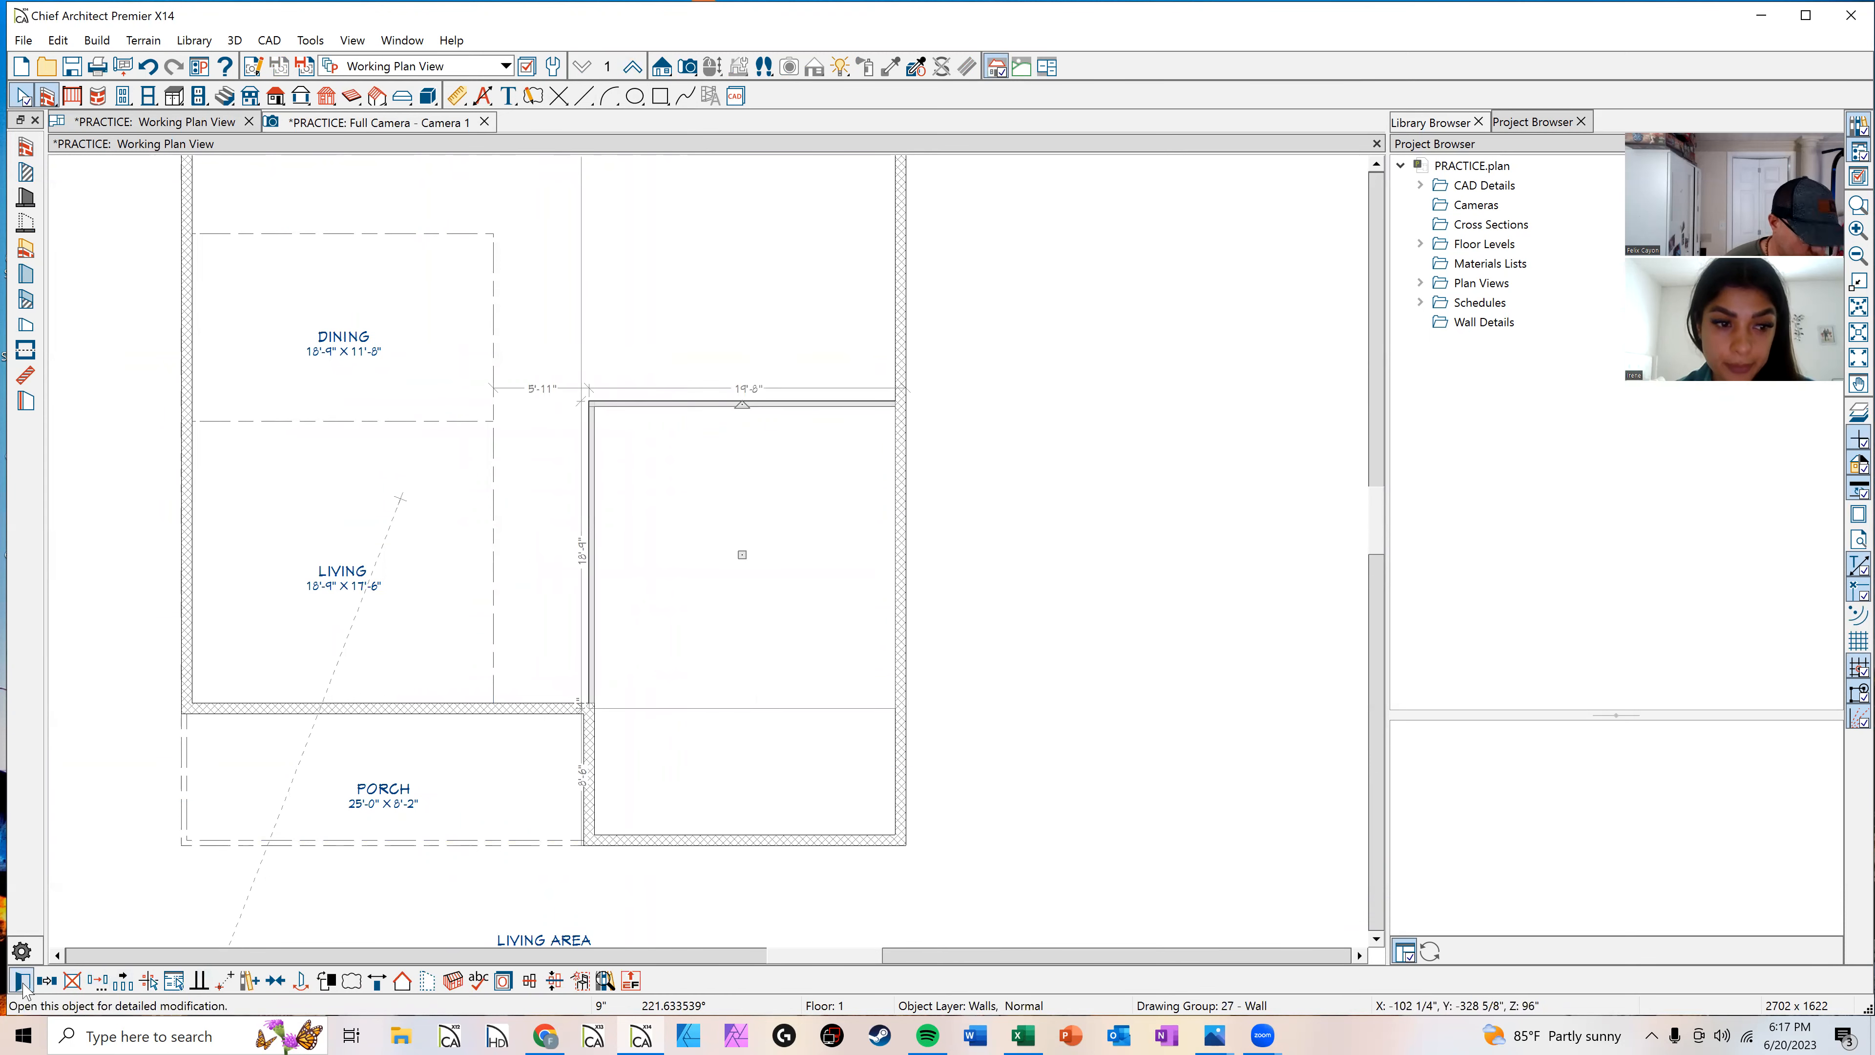
pyautogui.doubleClick(551, 397)
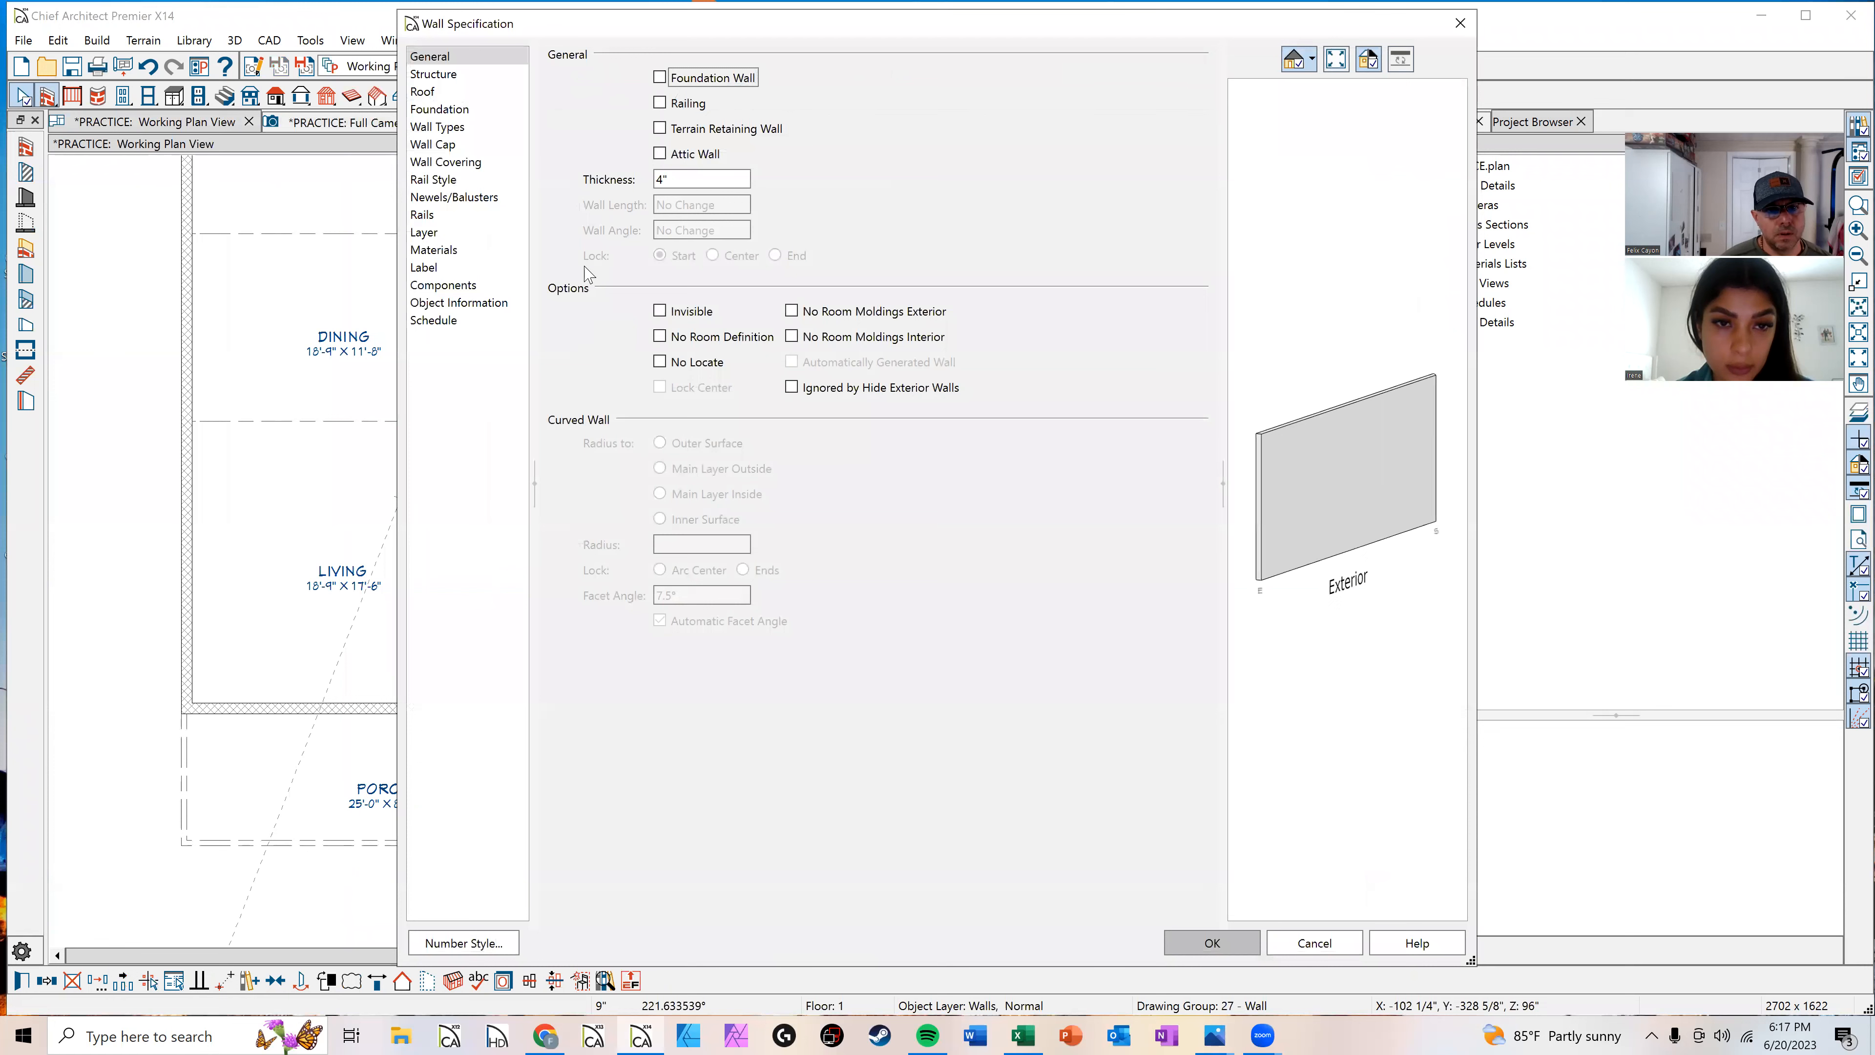
pyautogui.doubleClick(679, 186)
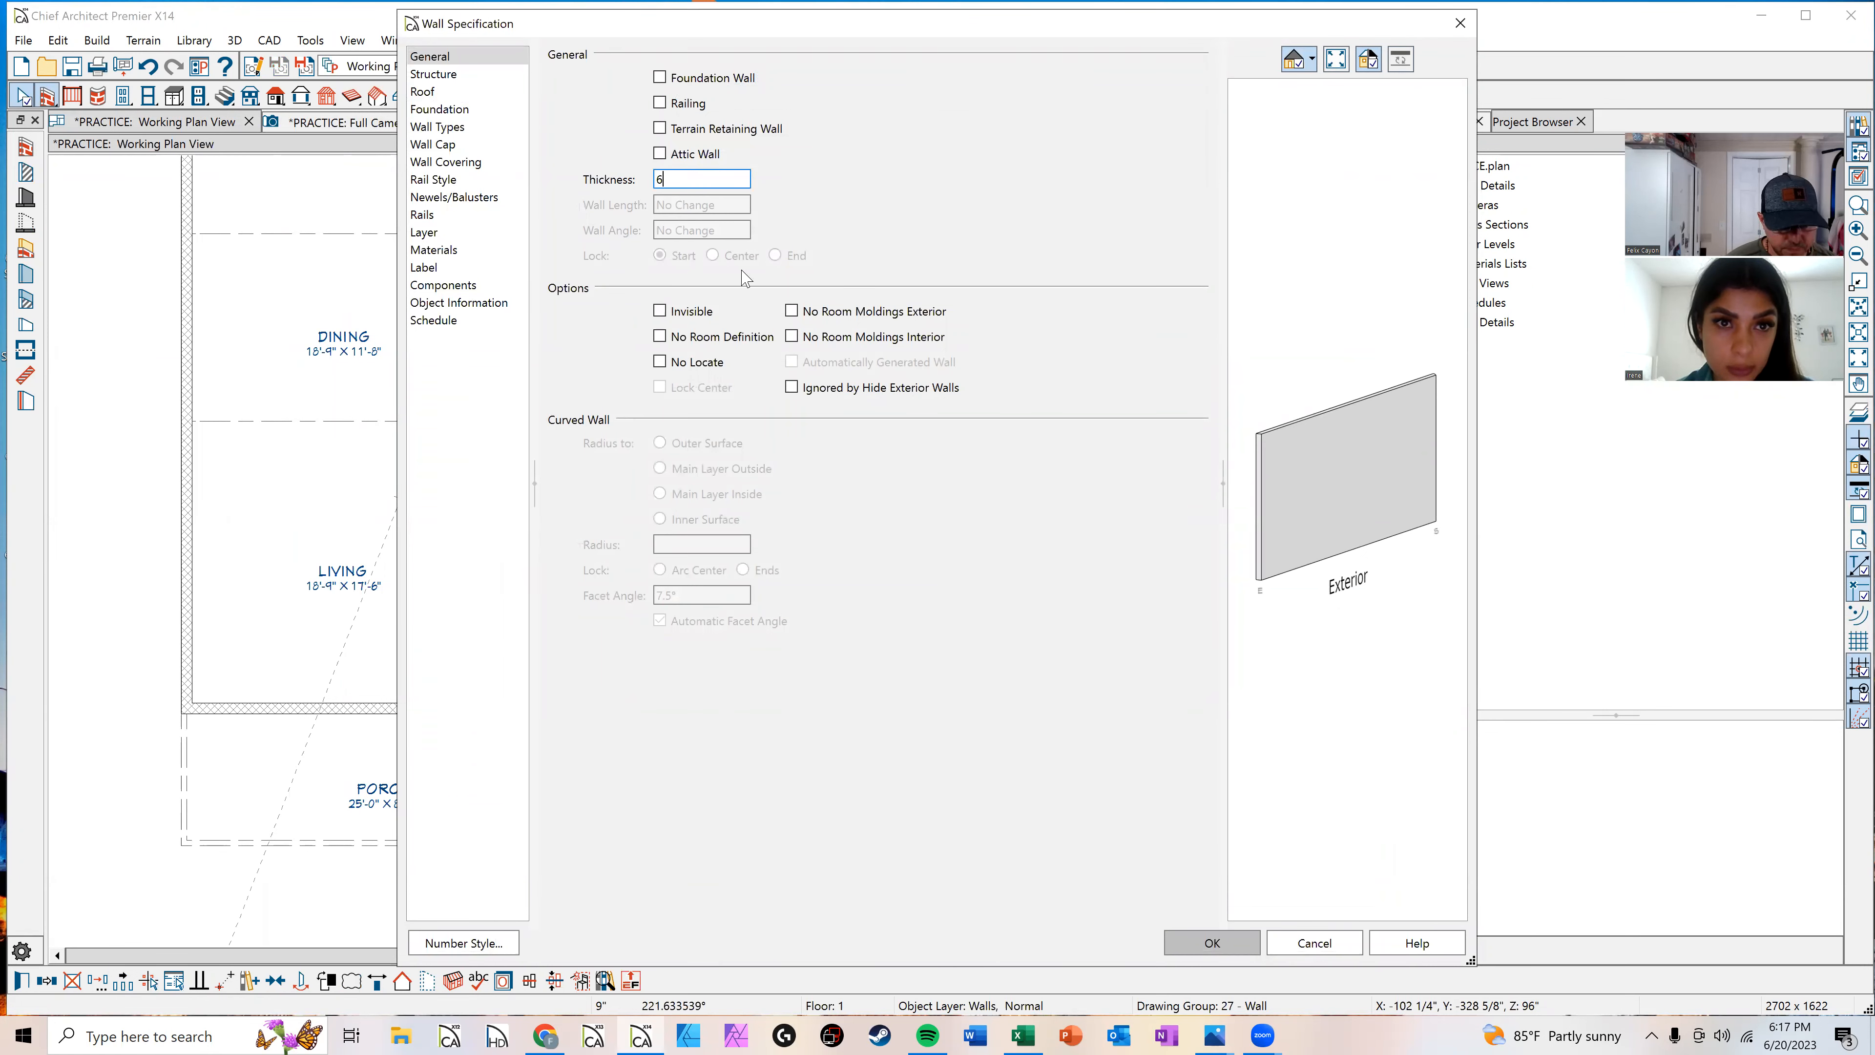
pyautogui.press('Return')
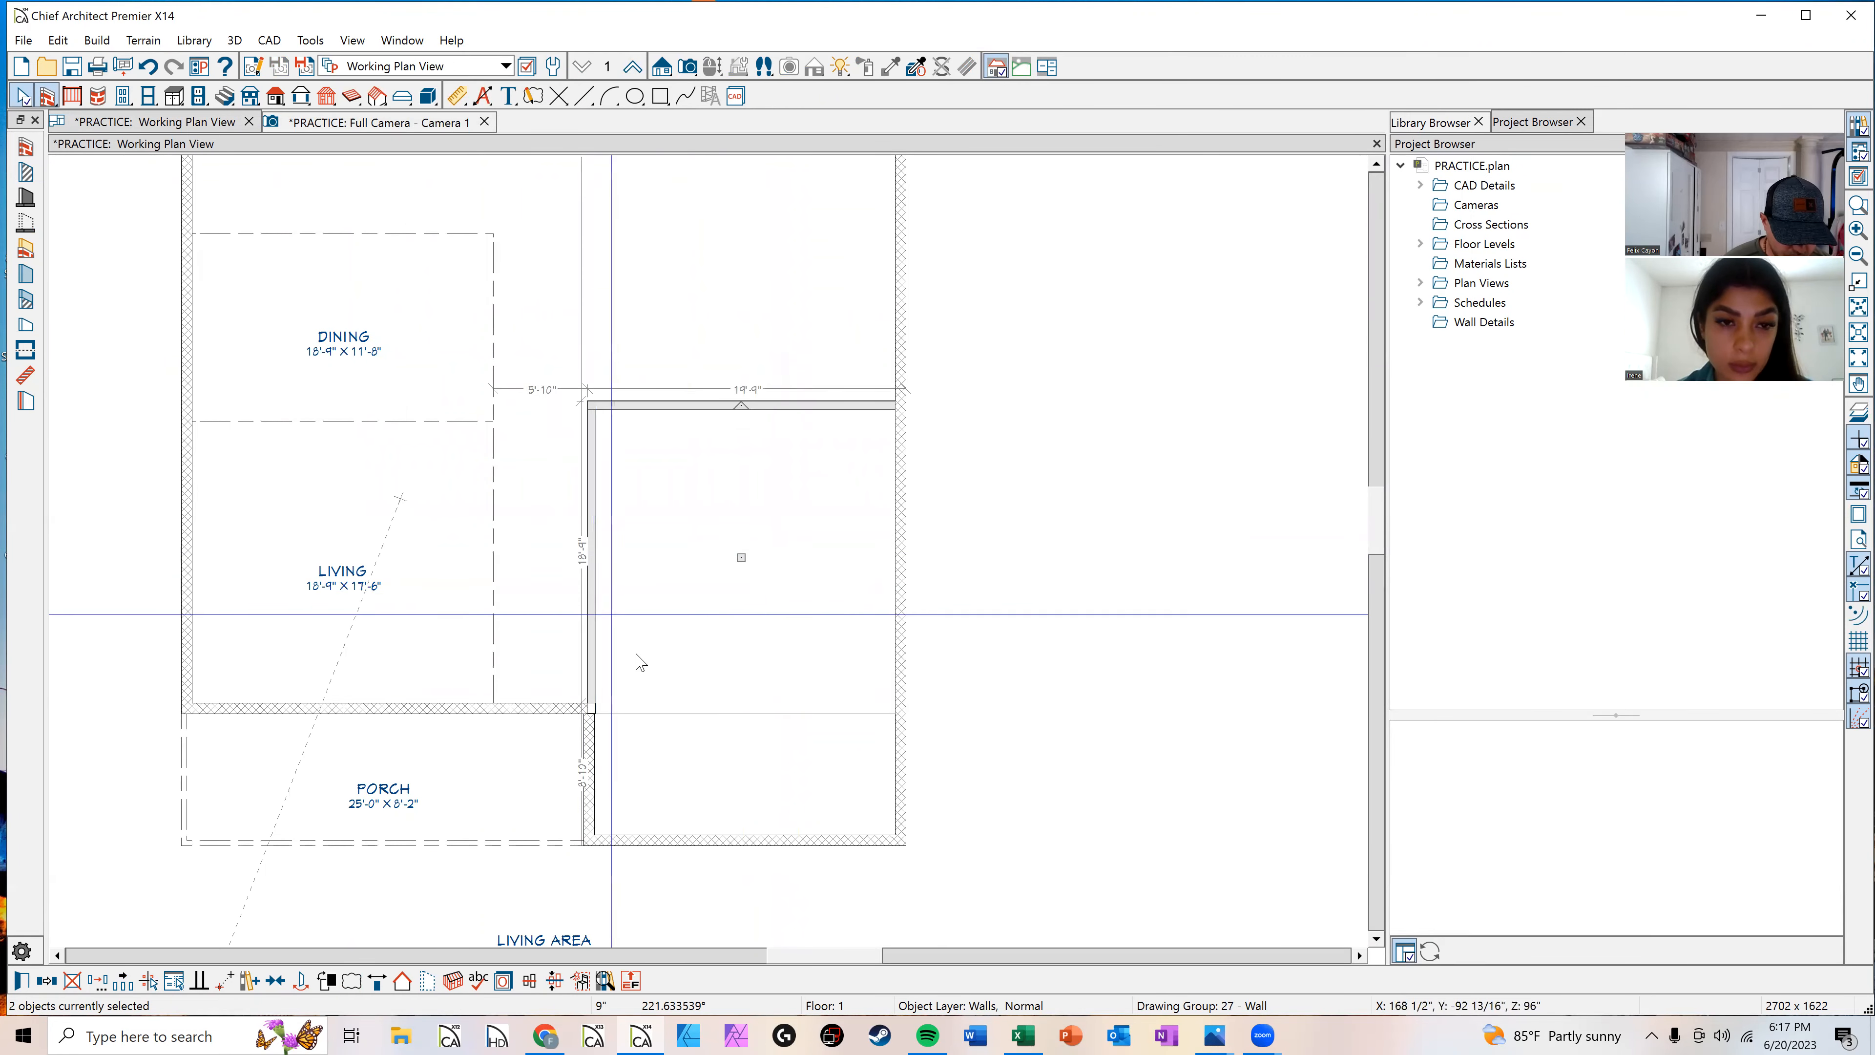
pyautogui.scroll(2, 639, 737)
pyautogui.scroll(4, 639, 737)
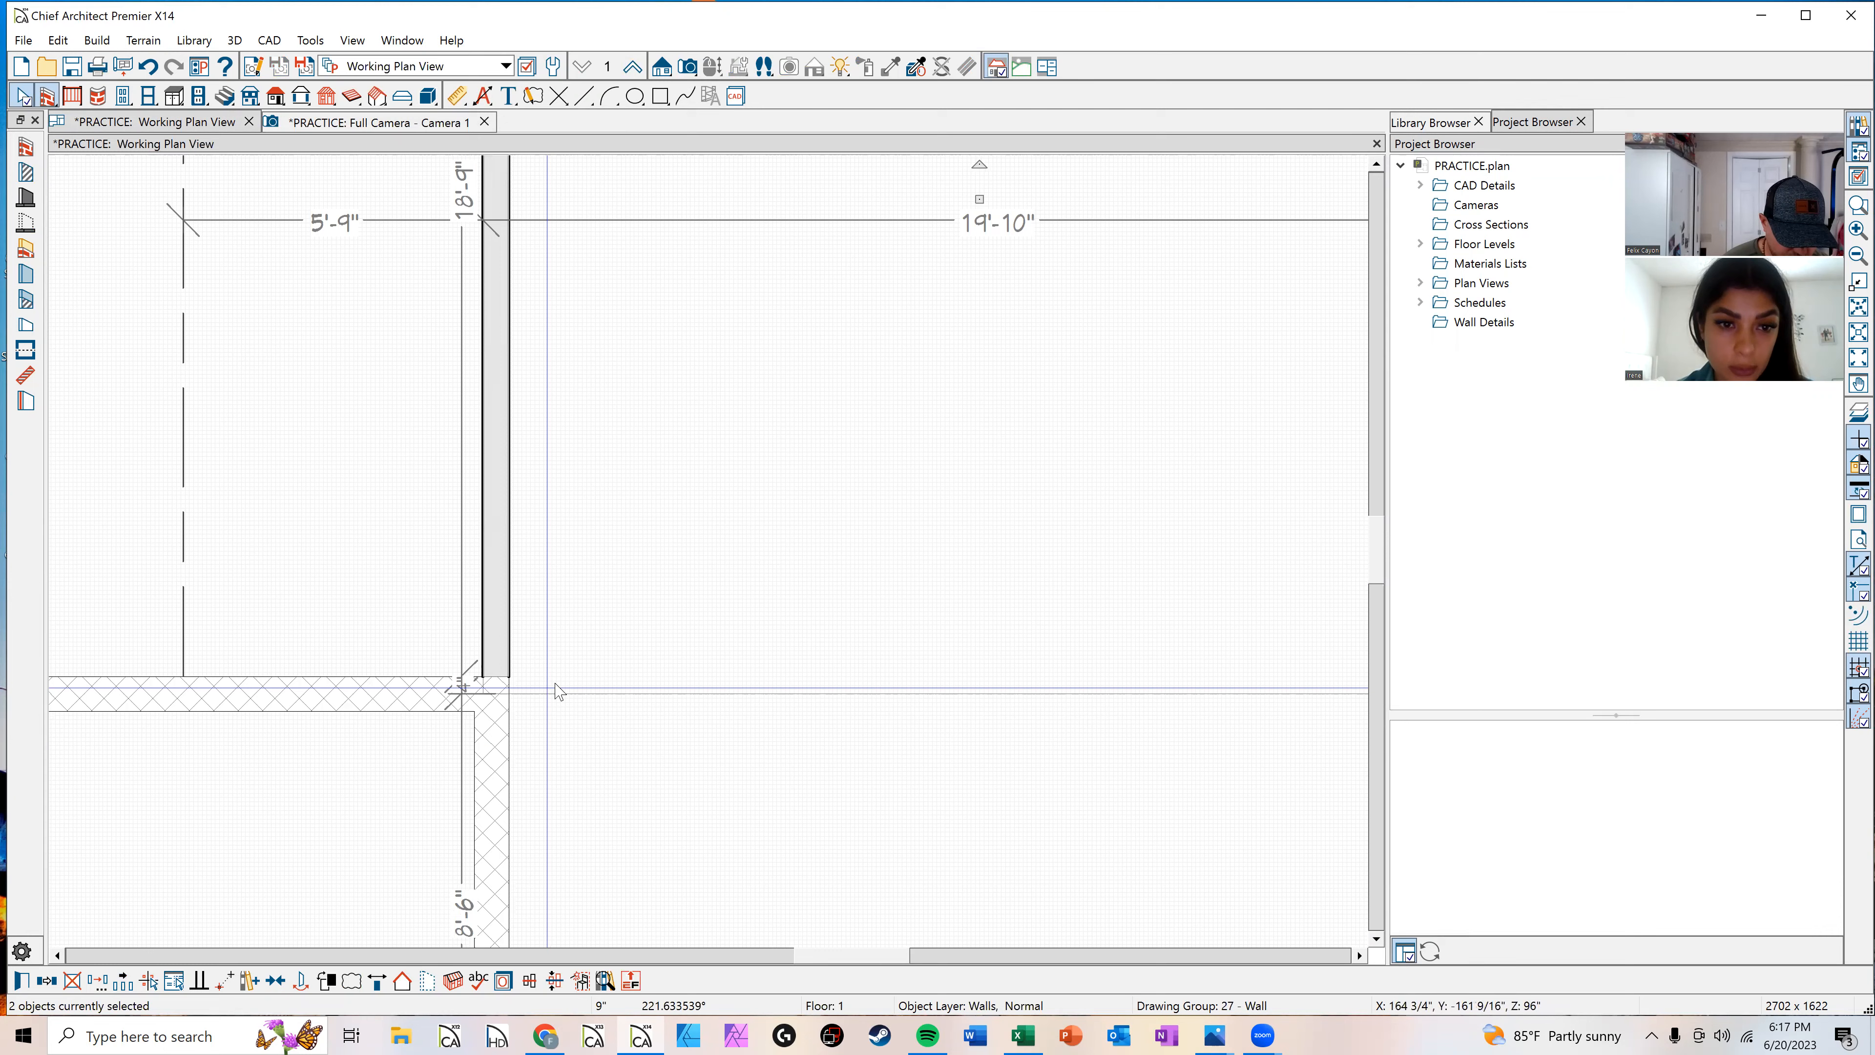
pyautogui.scroll(-5, 580, 672)
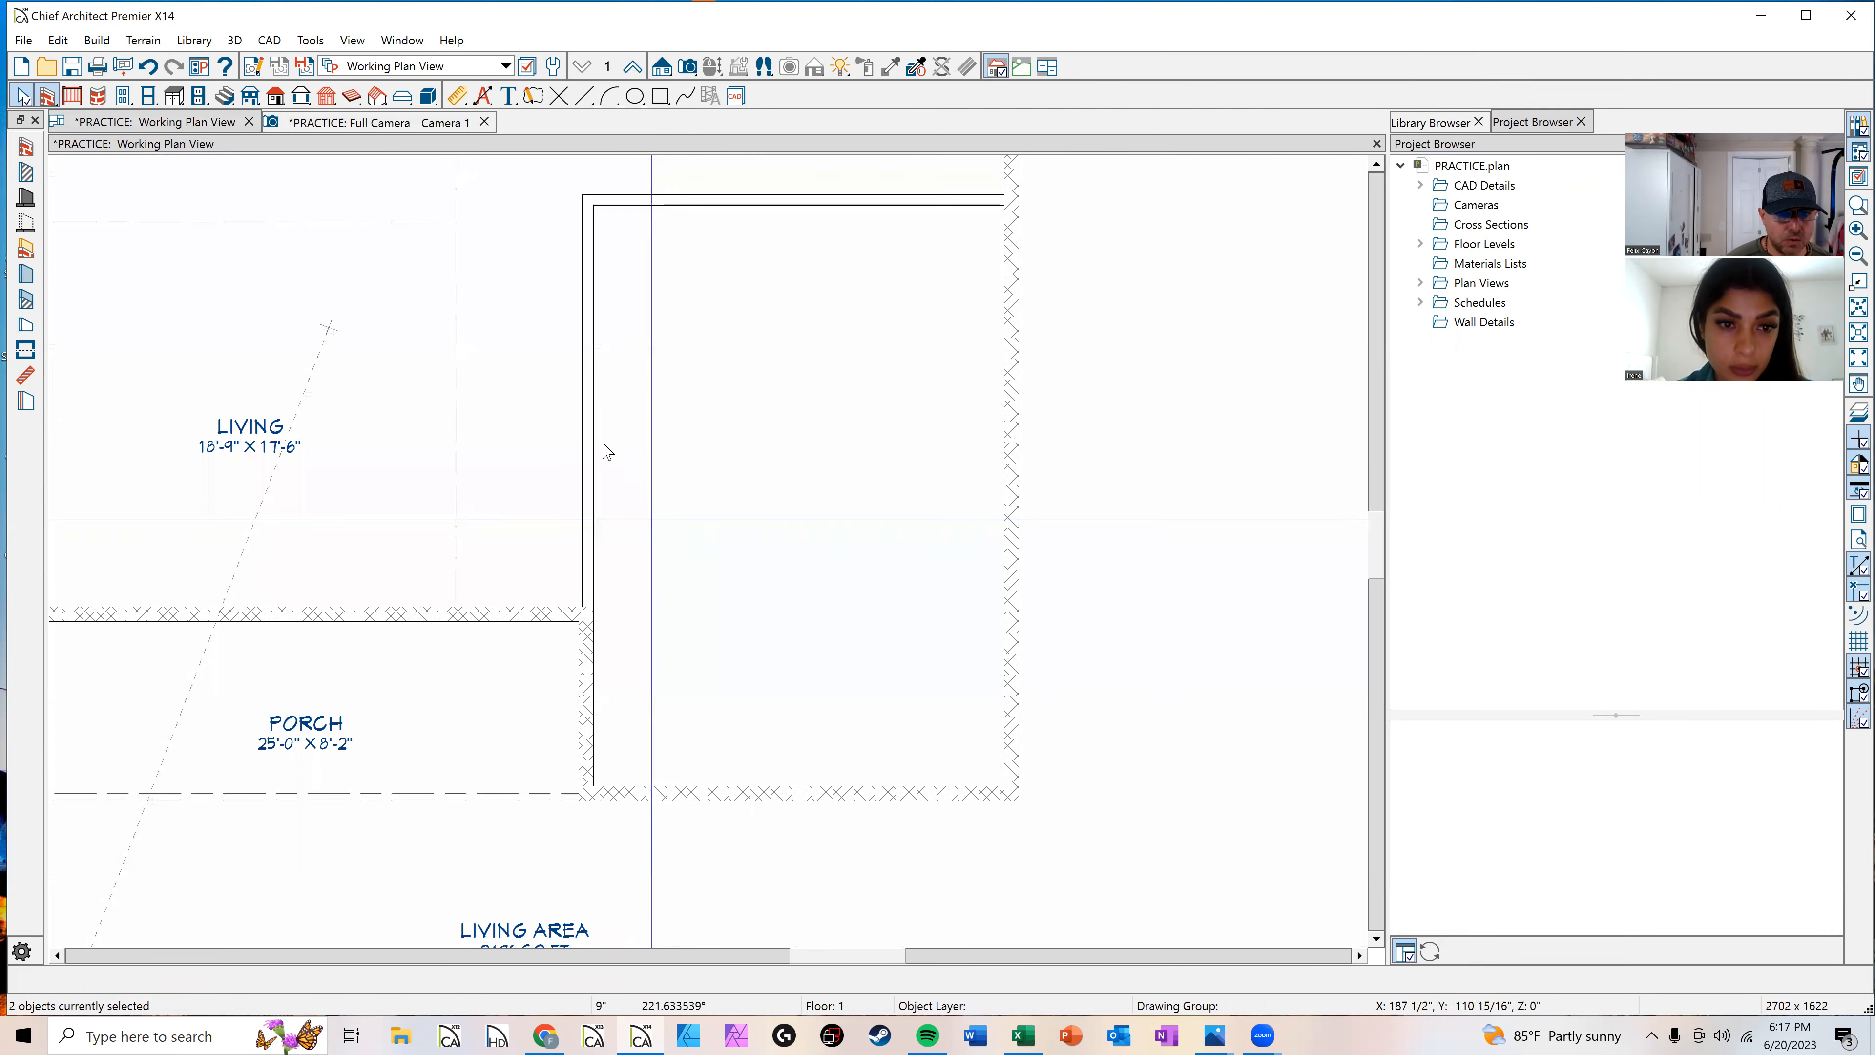
pyautogui.click(593, 425)
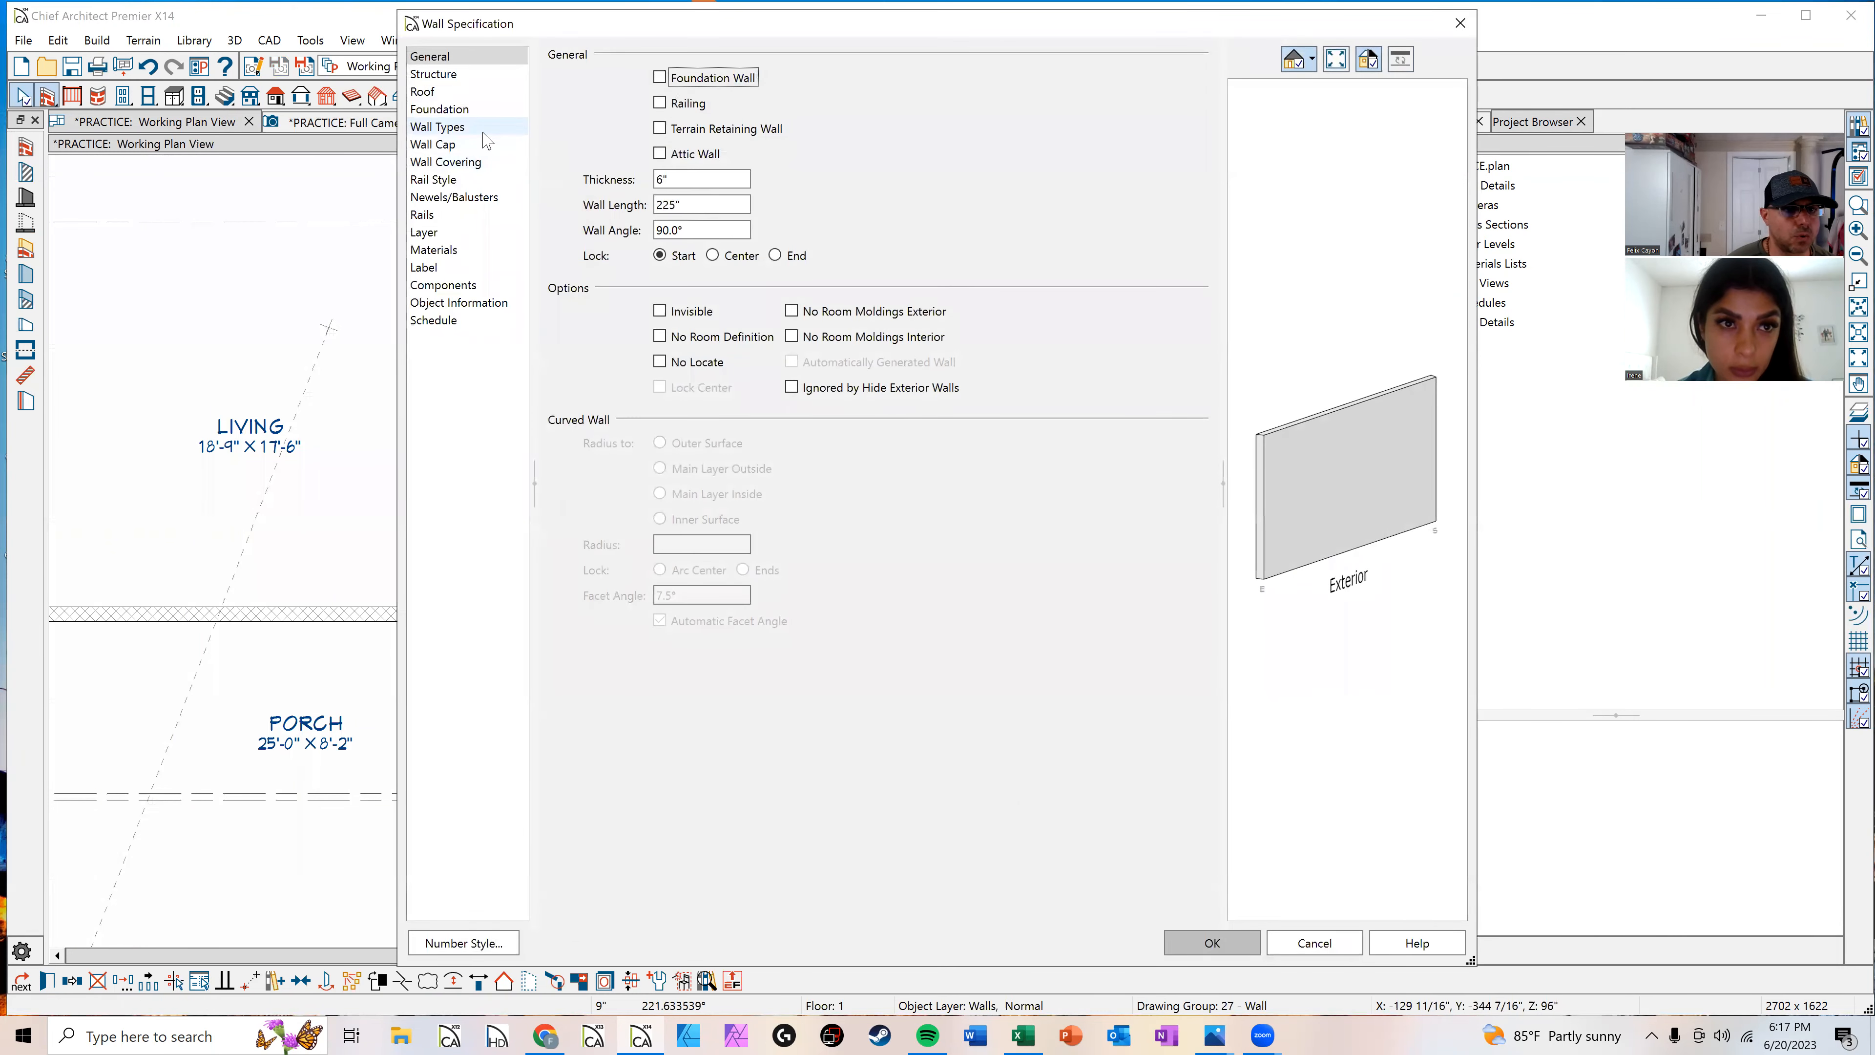
pyautogui.click(484, 130)
pyautogui.click(869, 80)
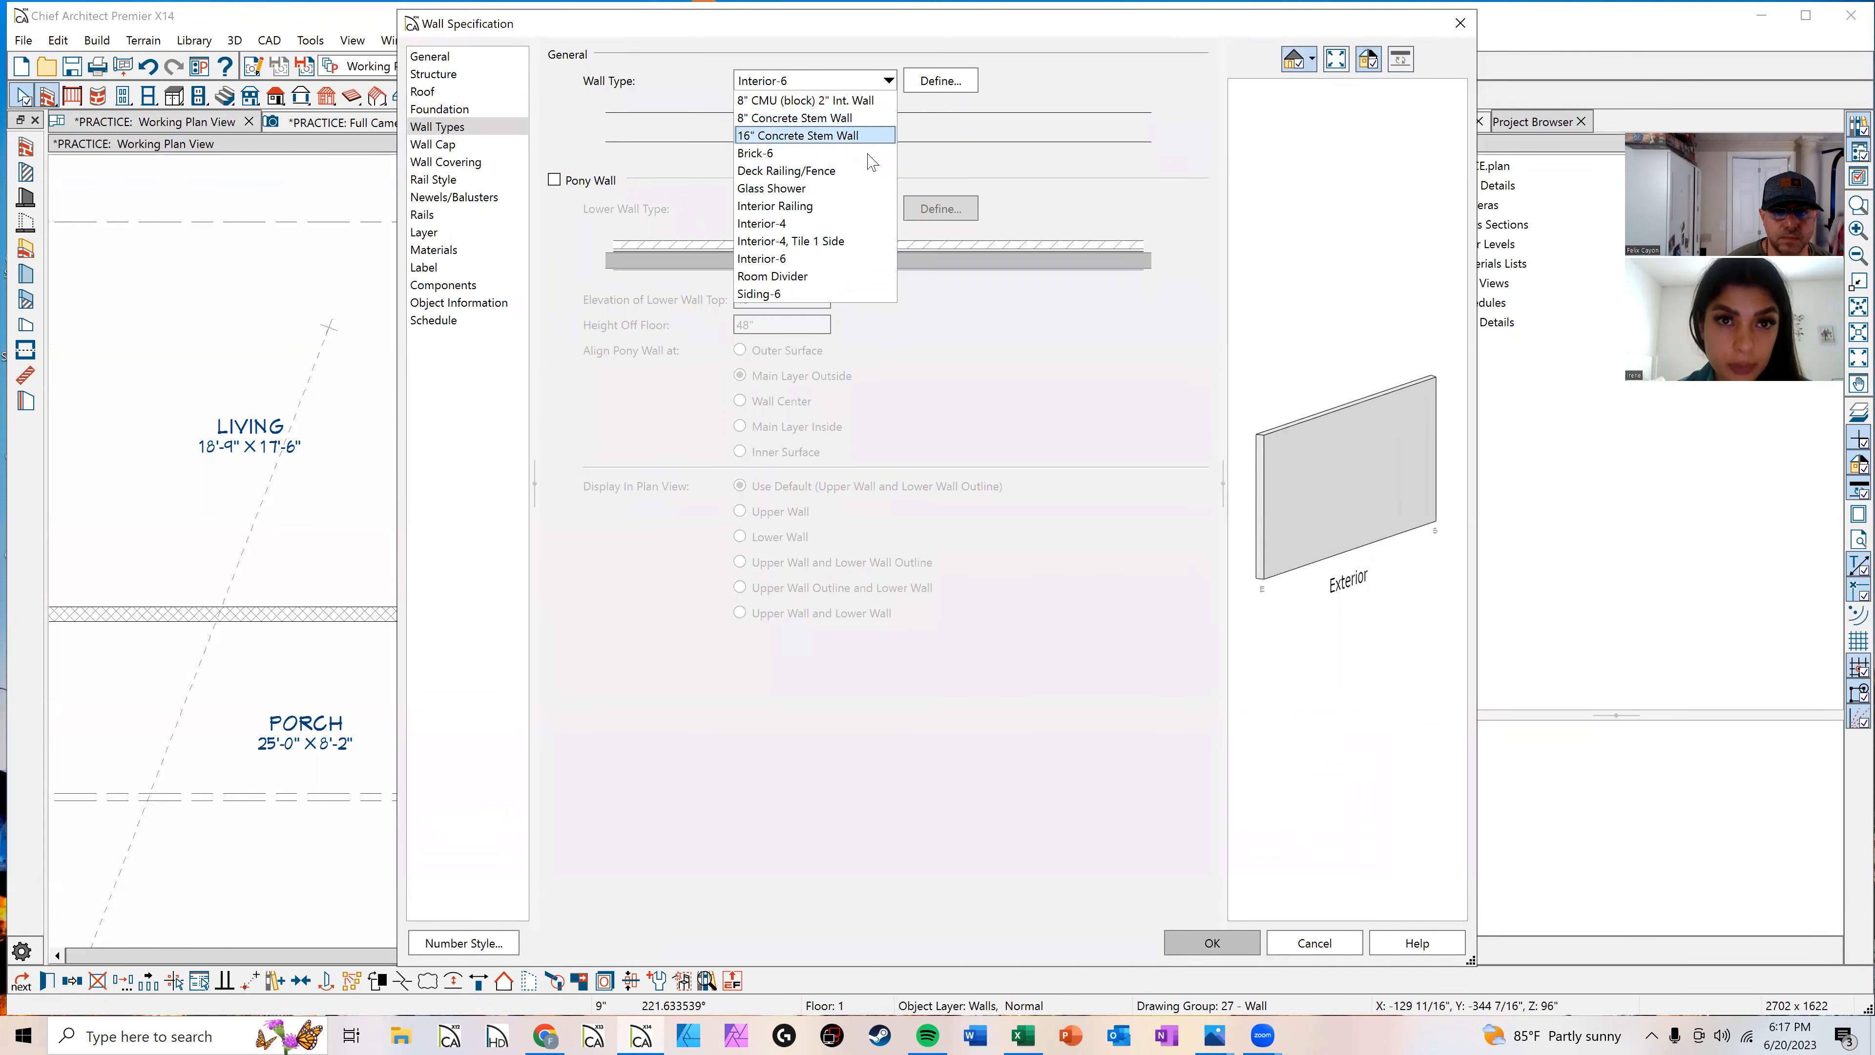
pyautogui.click(1347, 952)
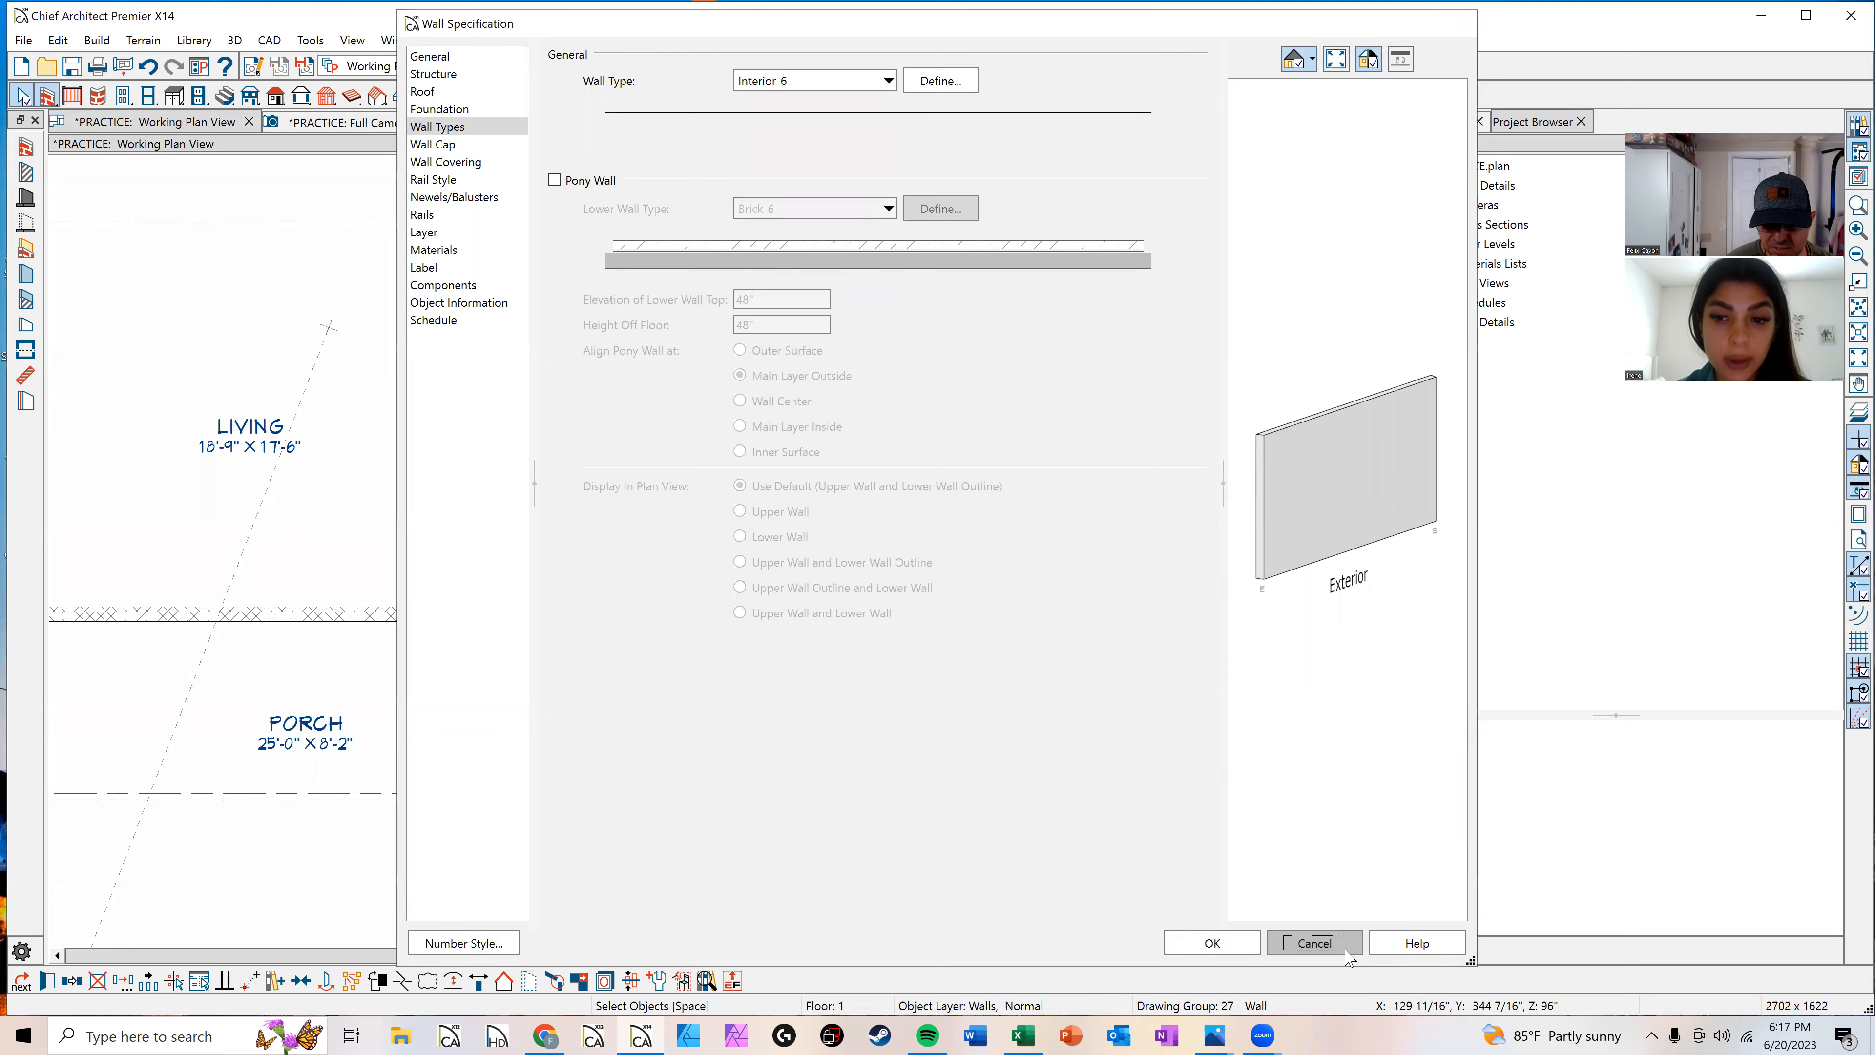
pyautogui.click(1345, 949)
# Step: Move the new room's top interior wall so the room is 22 feet deep
pyautogui.scroll(-1, 876, 568)
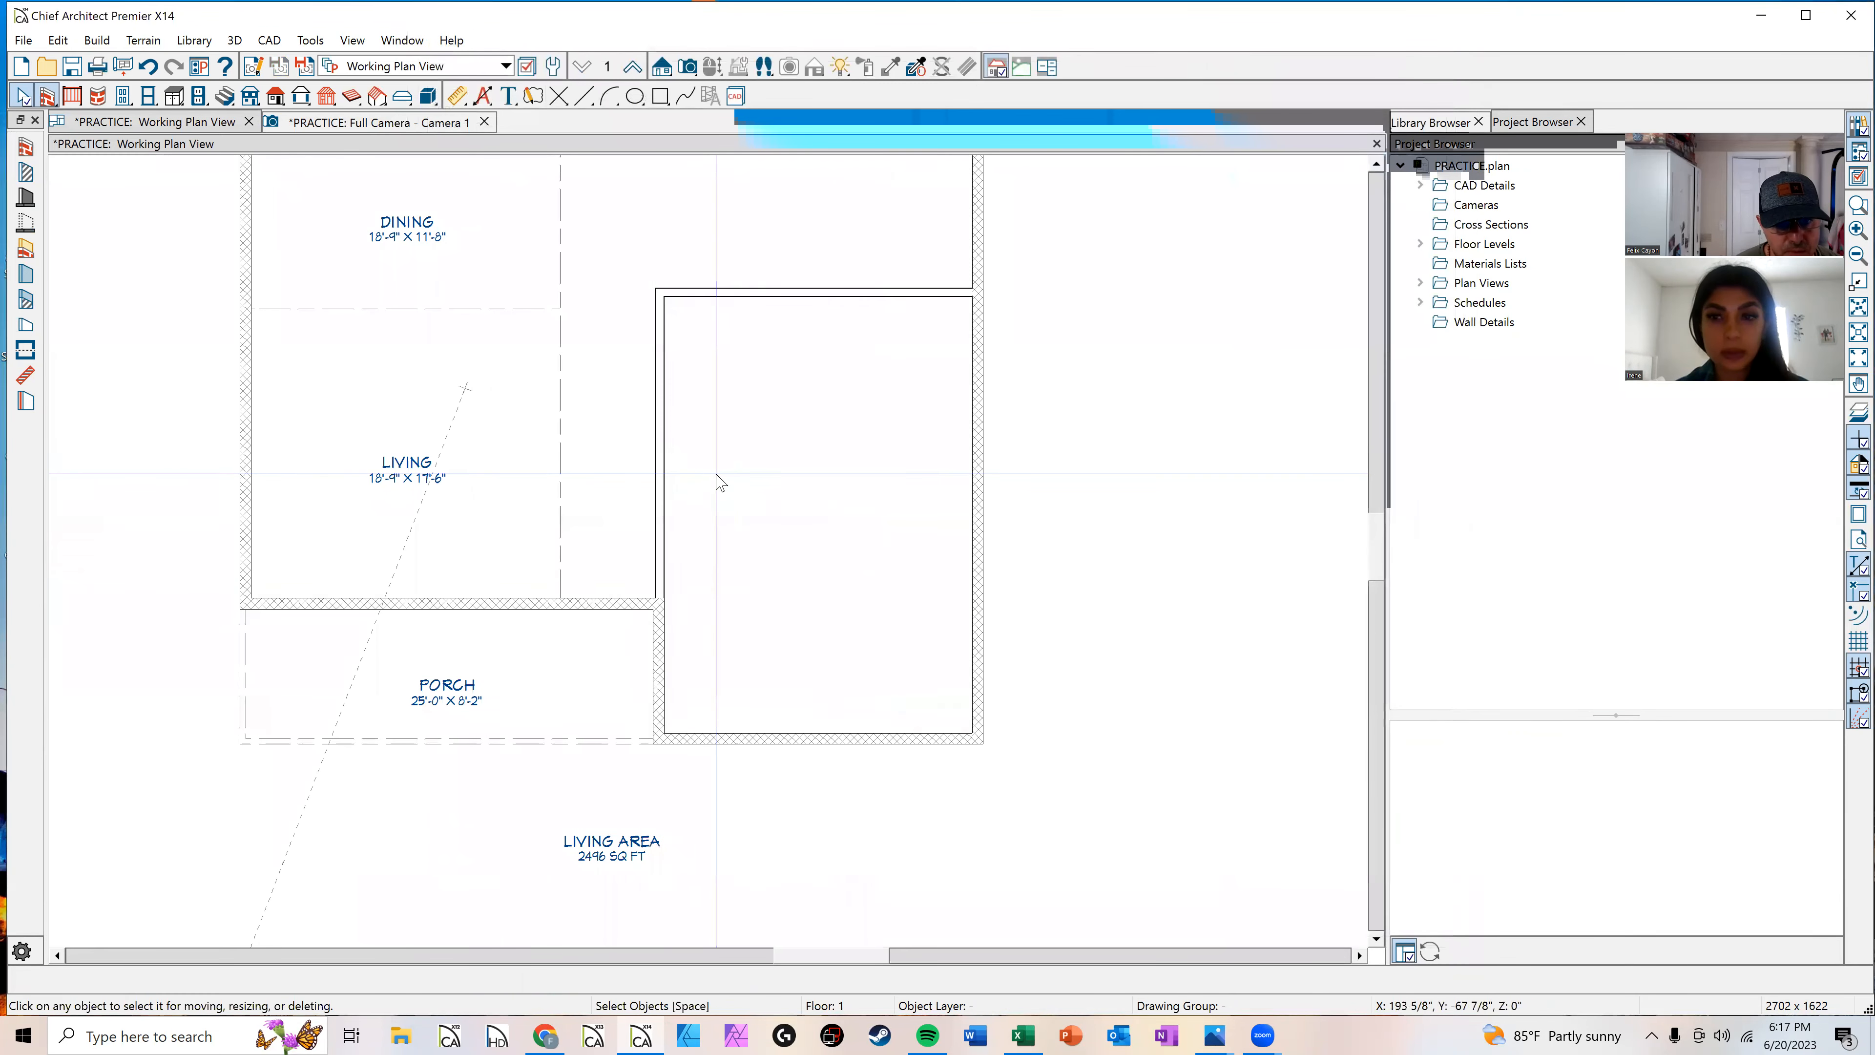
pyautogui.click(740, 474)
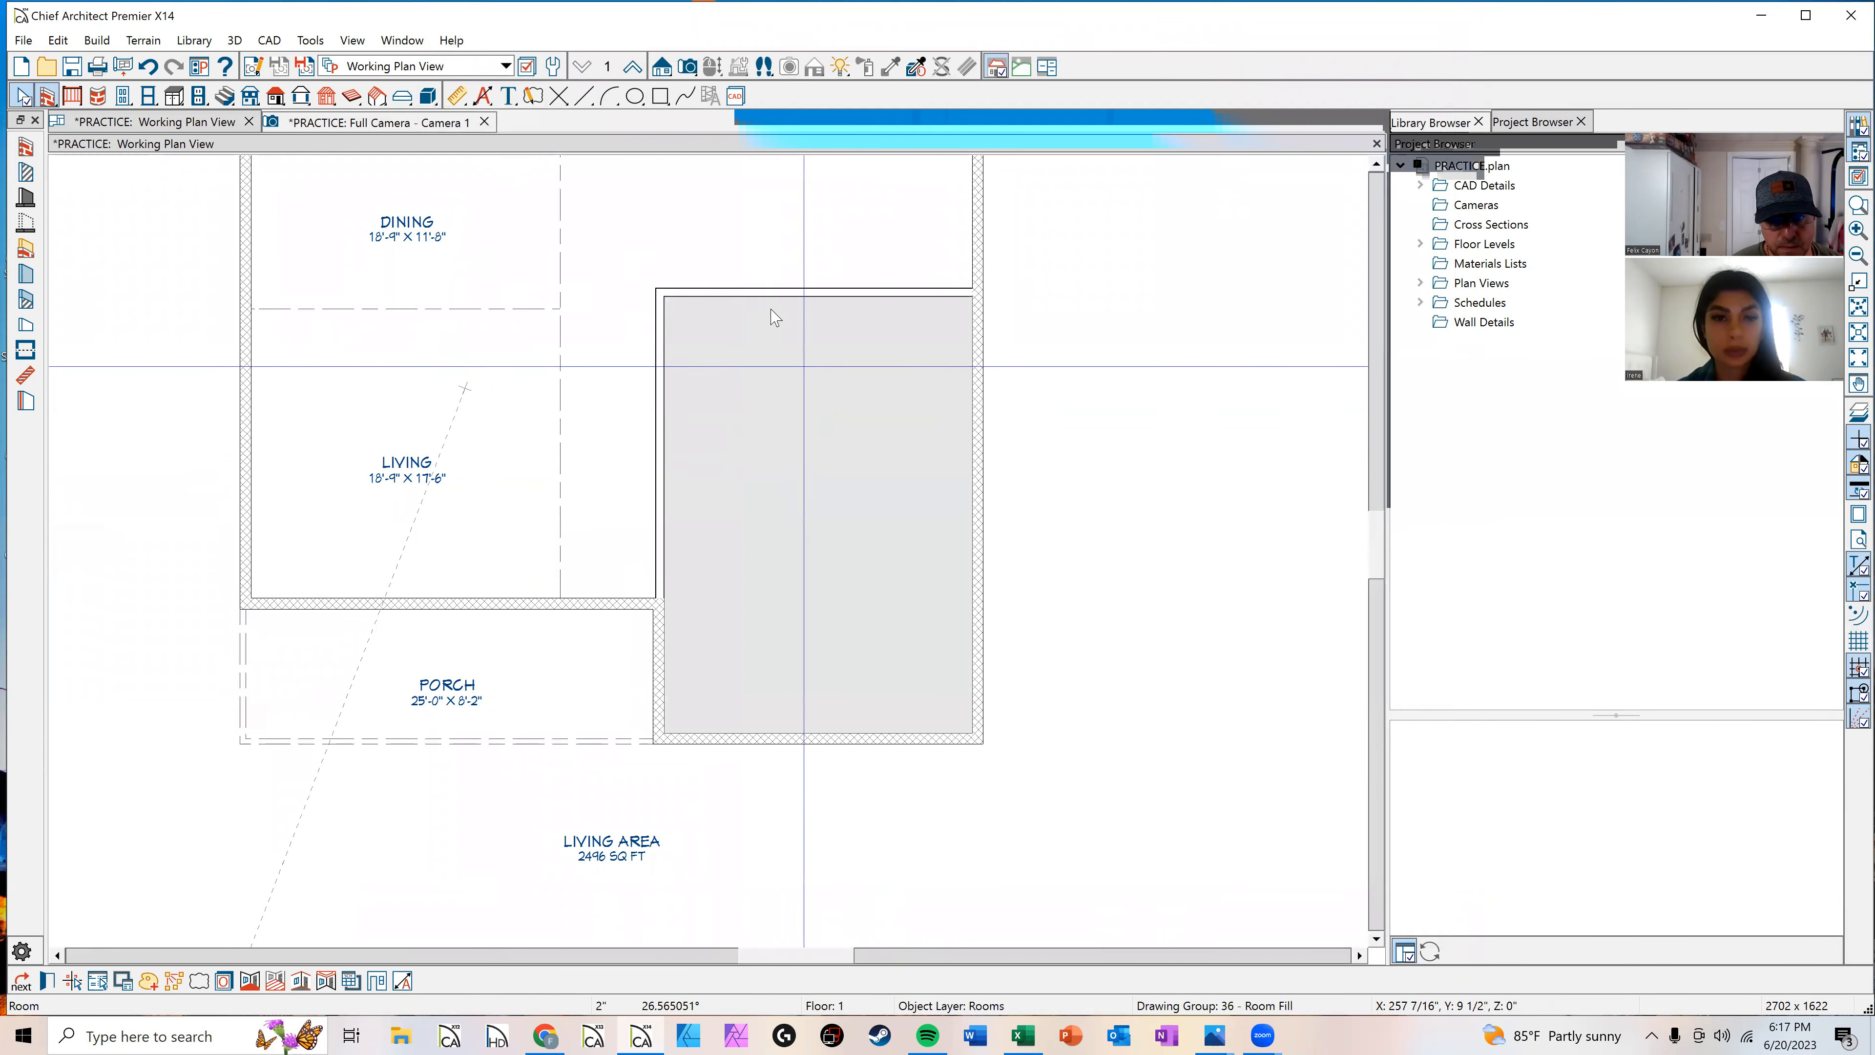
pyautogui.click(812, 291)
pyautogui.click(832, 523)
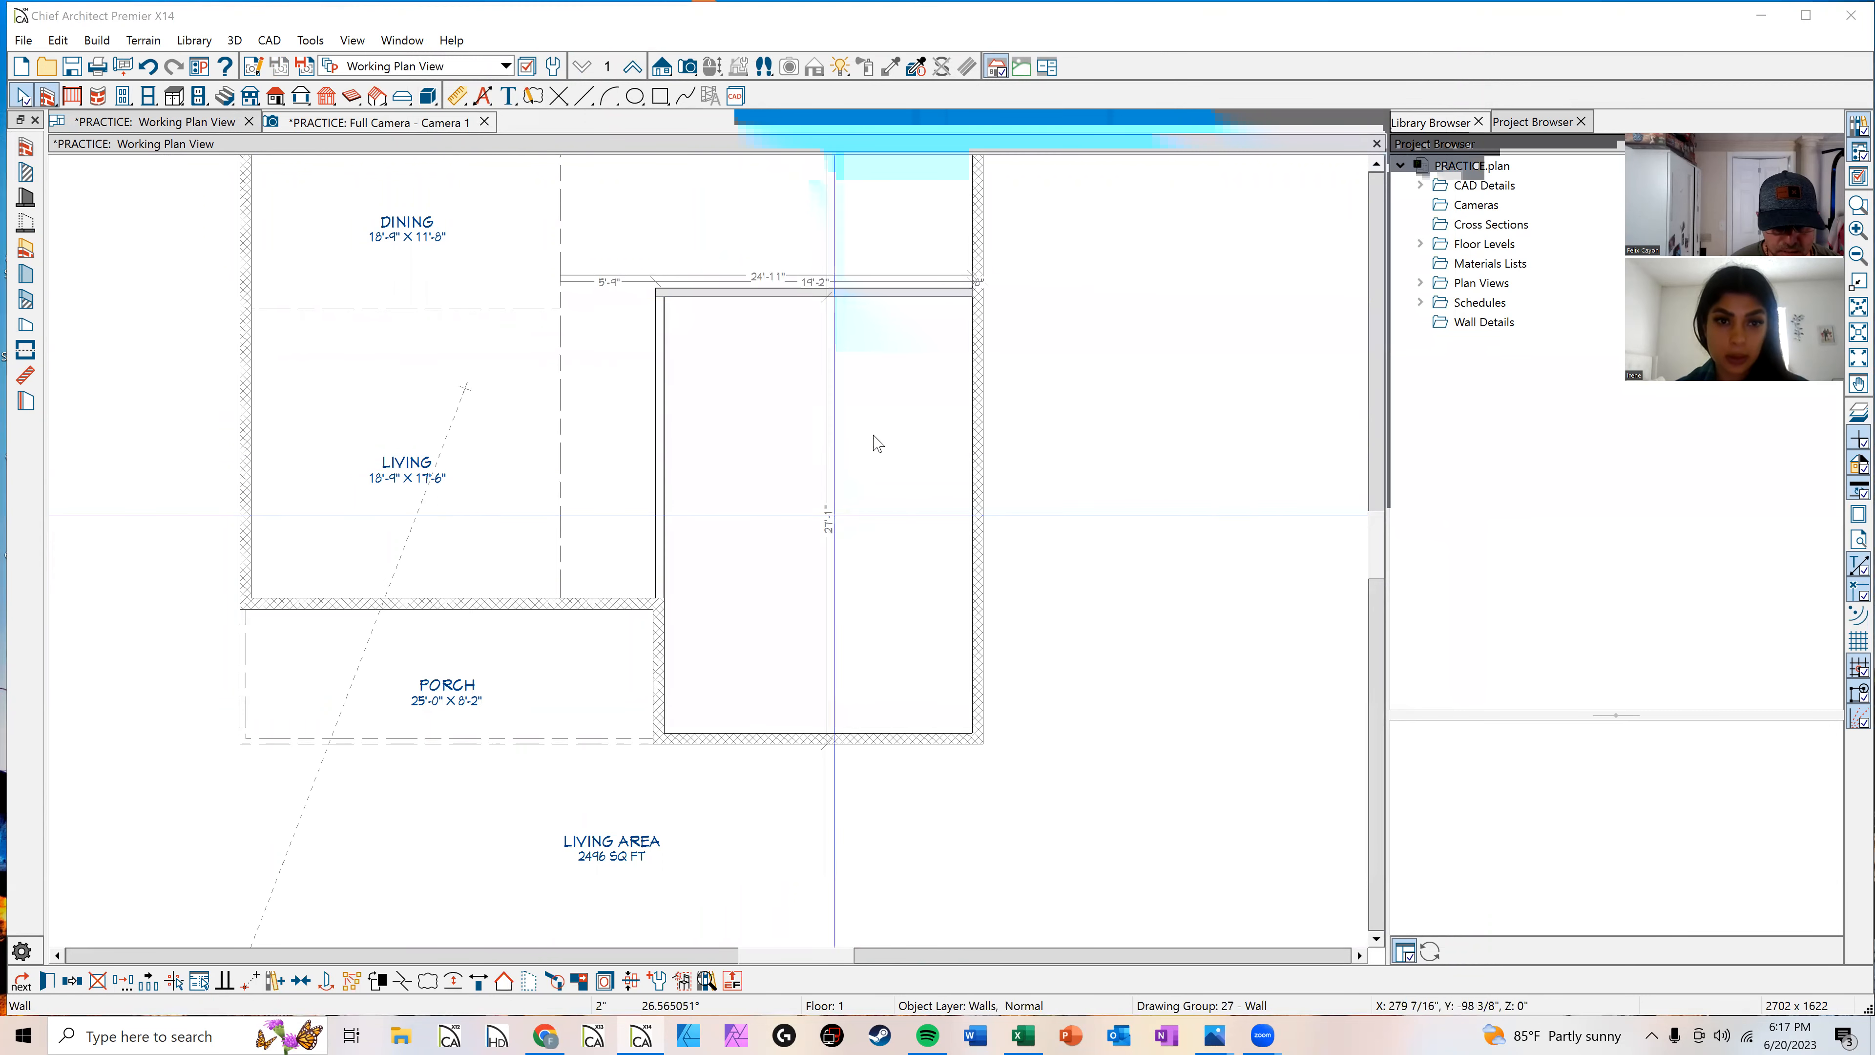
pyautogui.write('22')
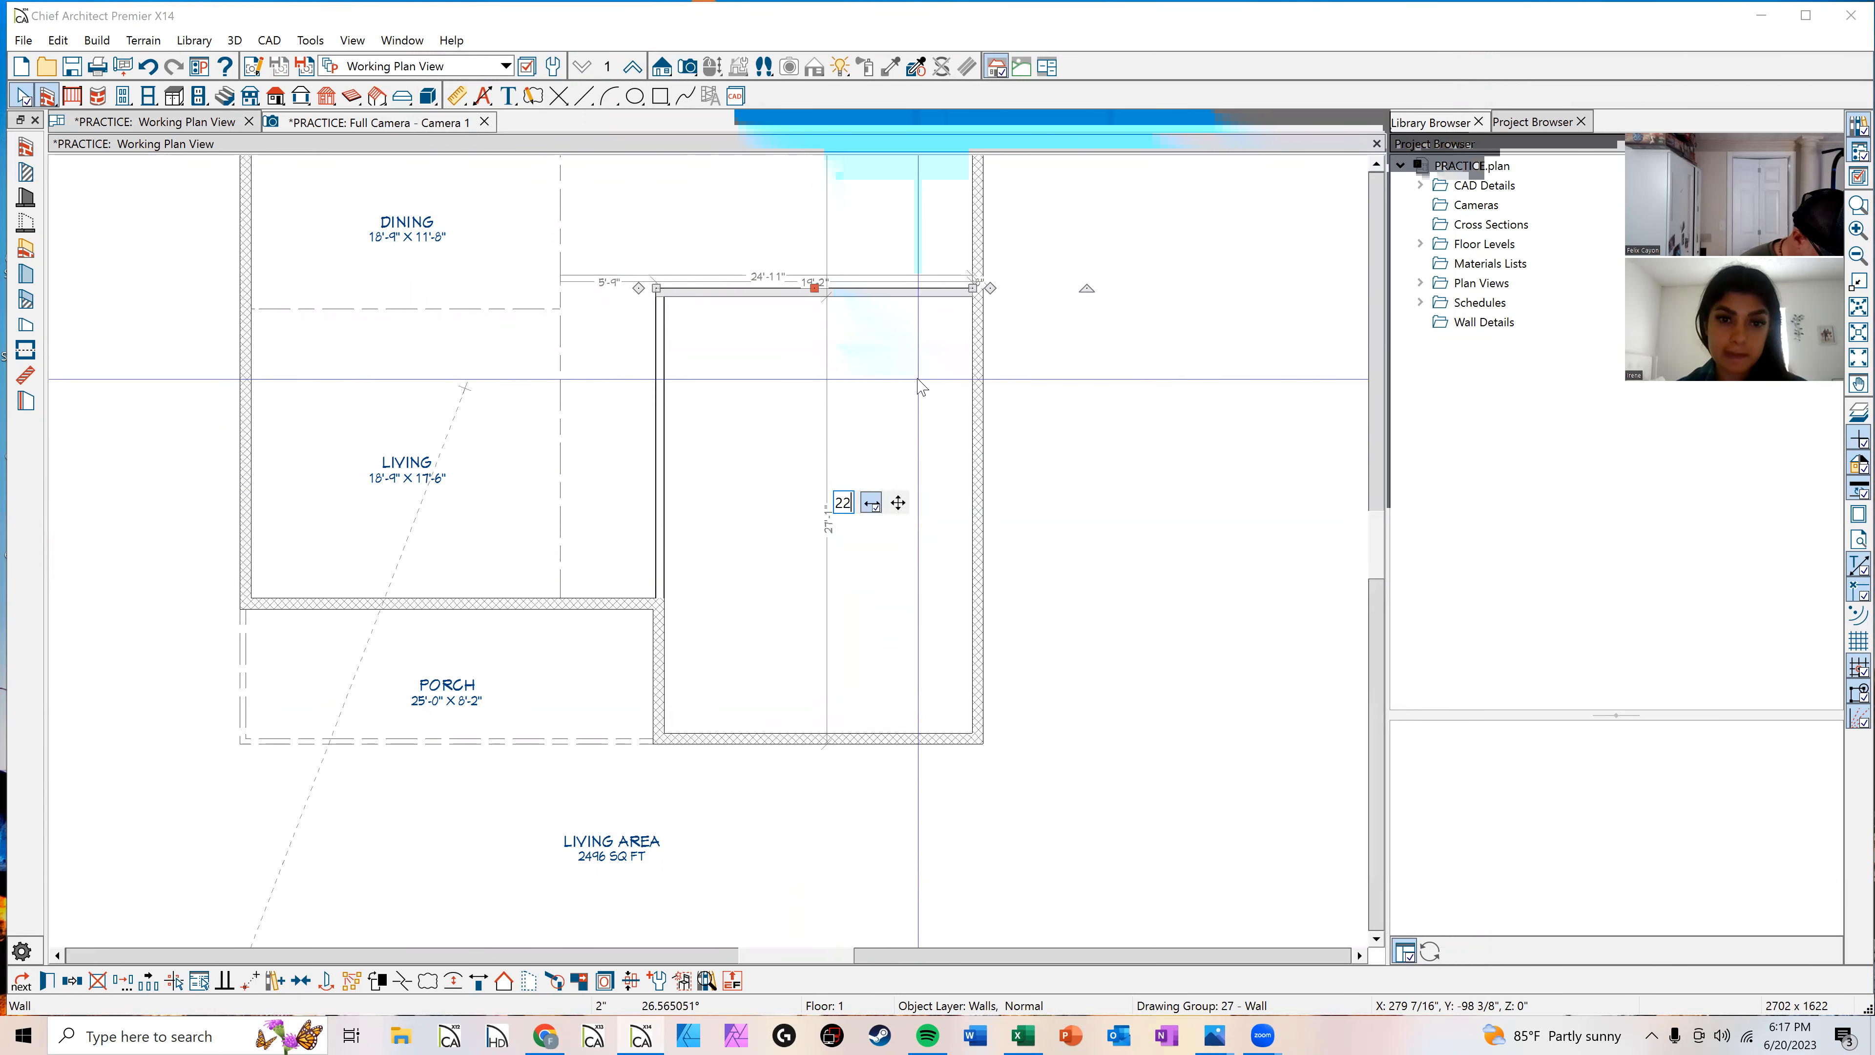
pyautogui.press('Return')
pyautogui.press('Escape')
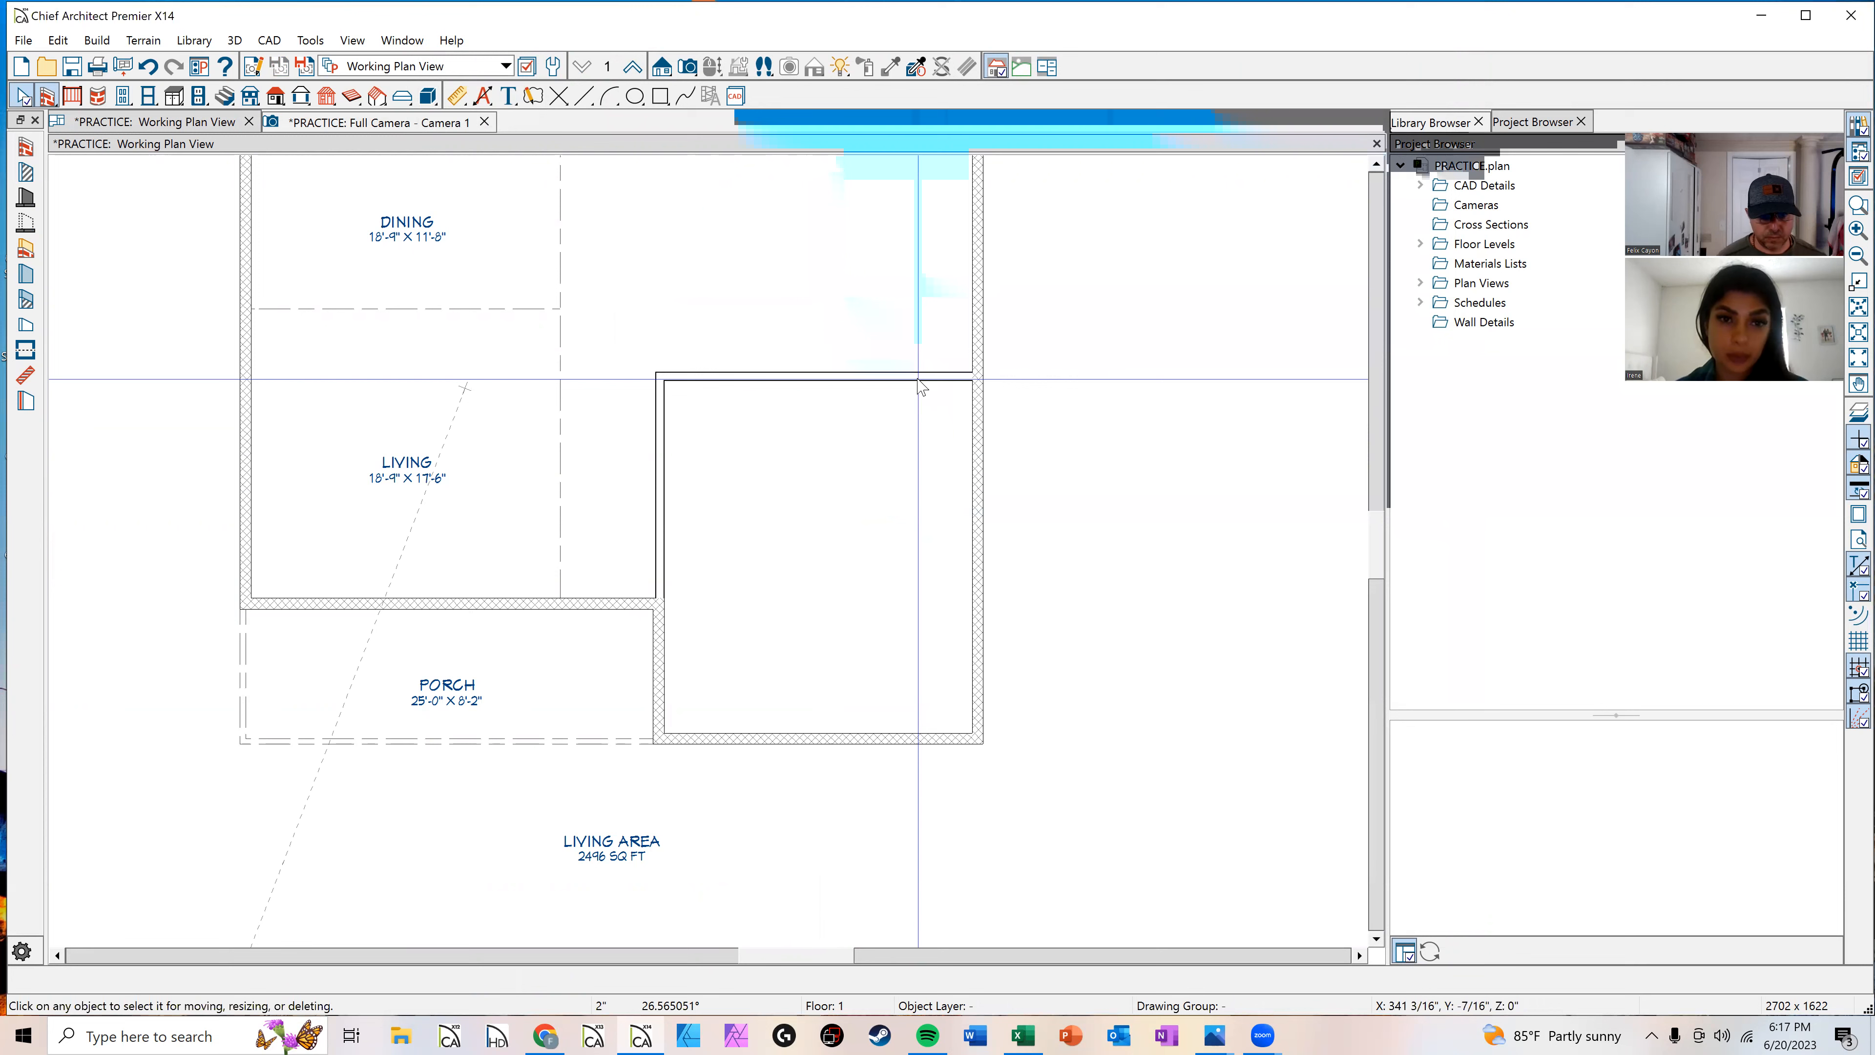
# Step: Select the new right-side room and view it in the full camera view
pyautogui.click(815, 542)
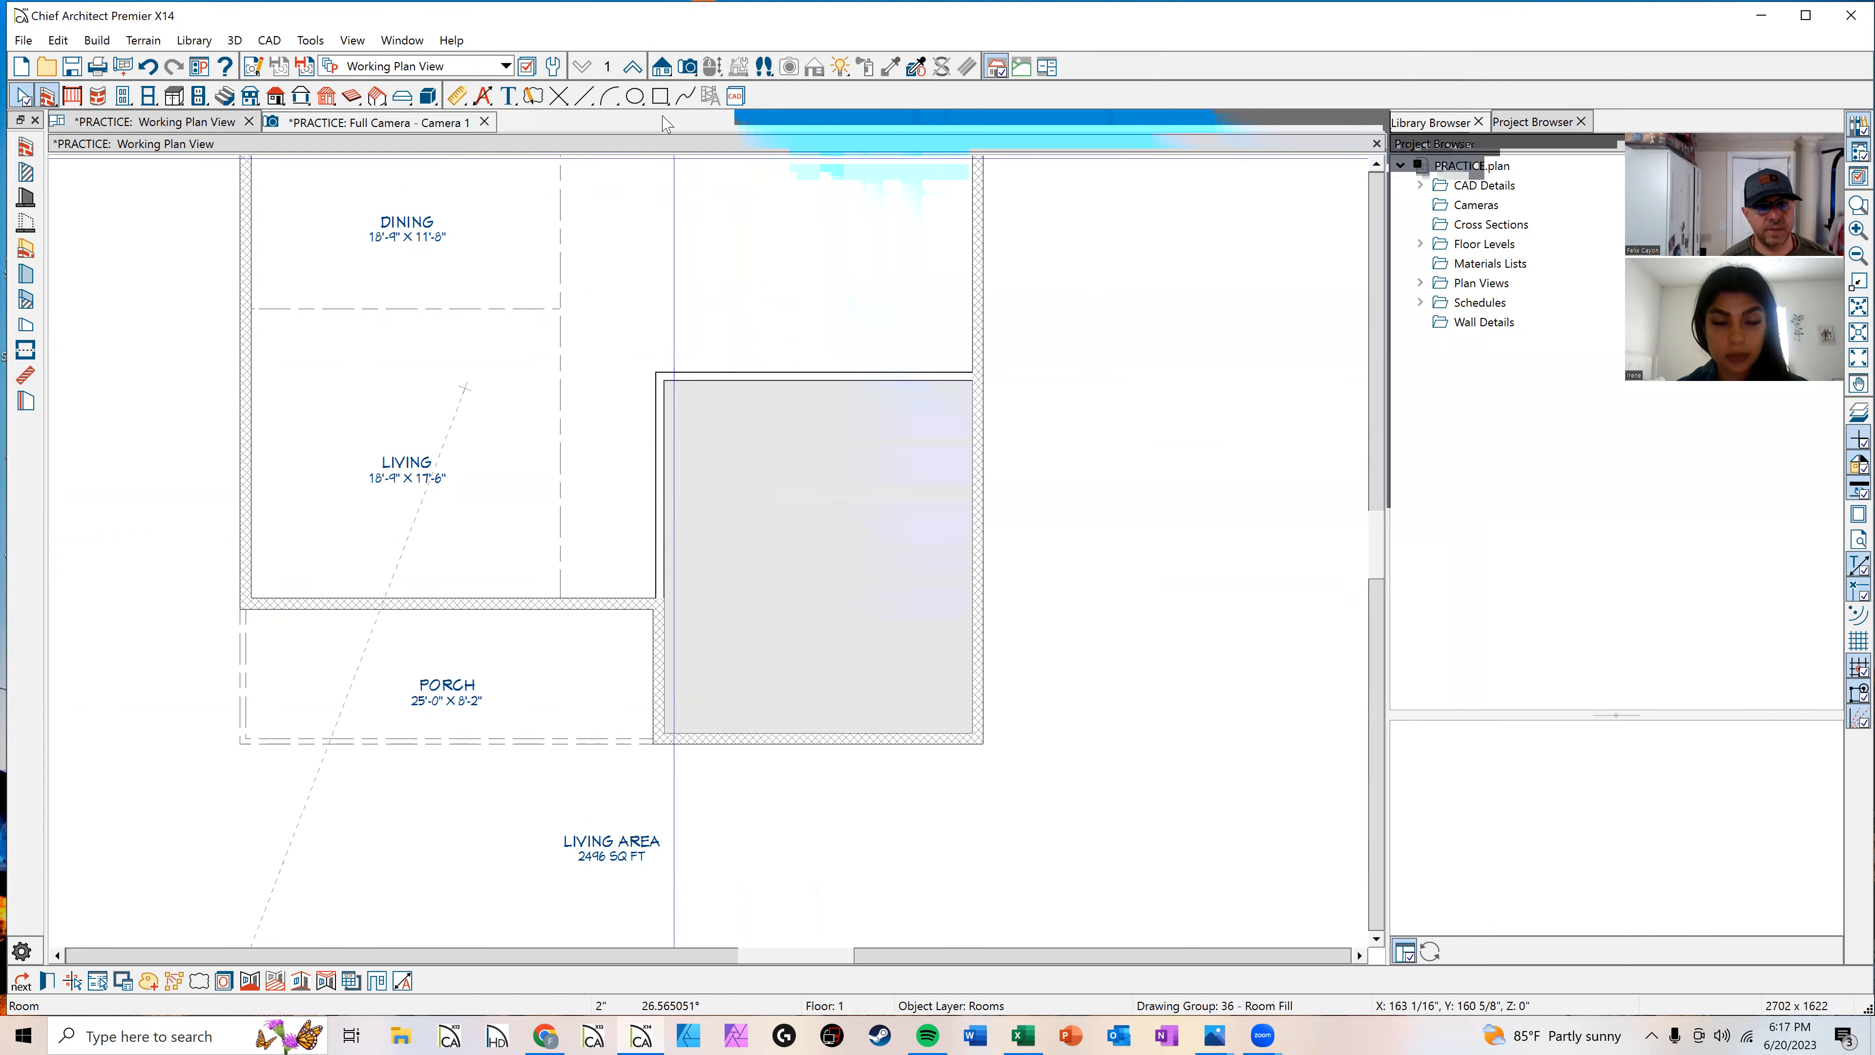
pyautogui.click(404, 123)
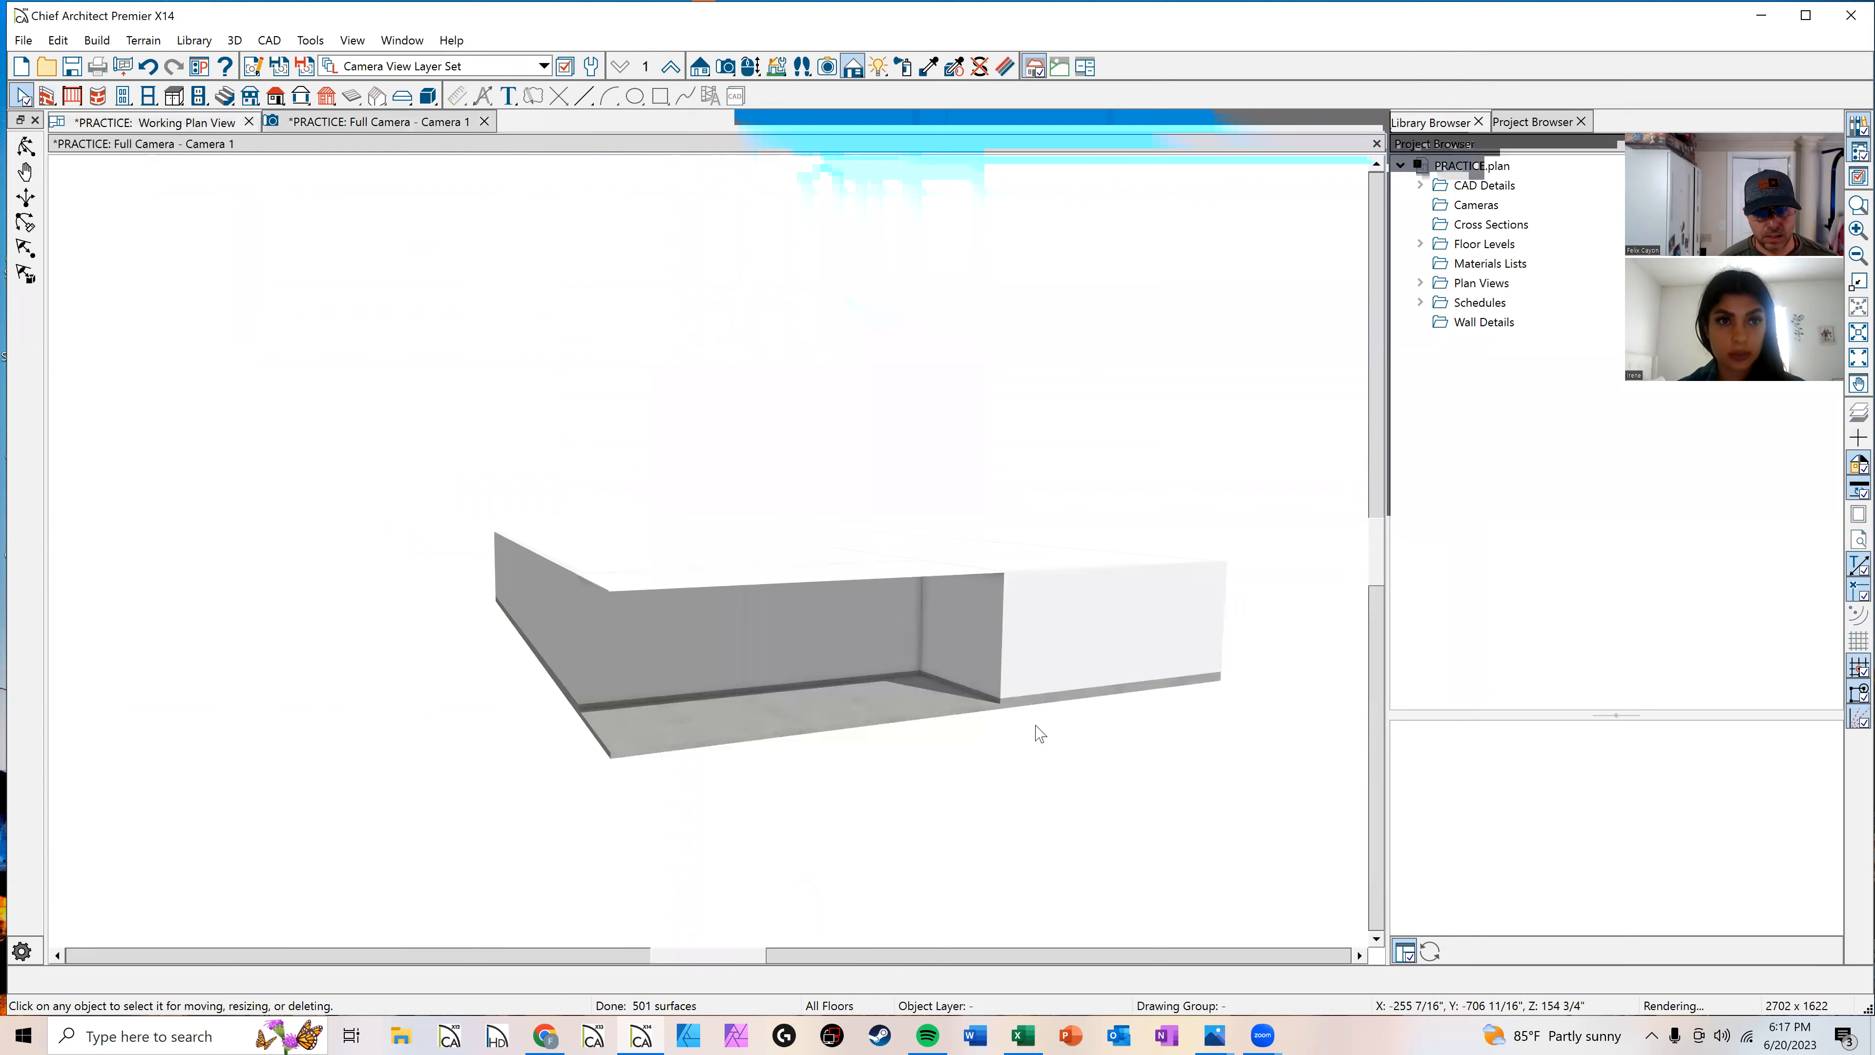
# Step: Inspect the new room's interior in the camera view
pyautogui.scroll(3, 1079, 582)
pyautogui.scroll(-5, 1056, 601)
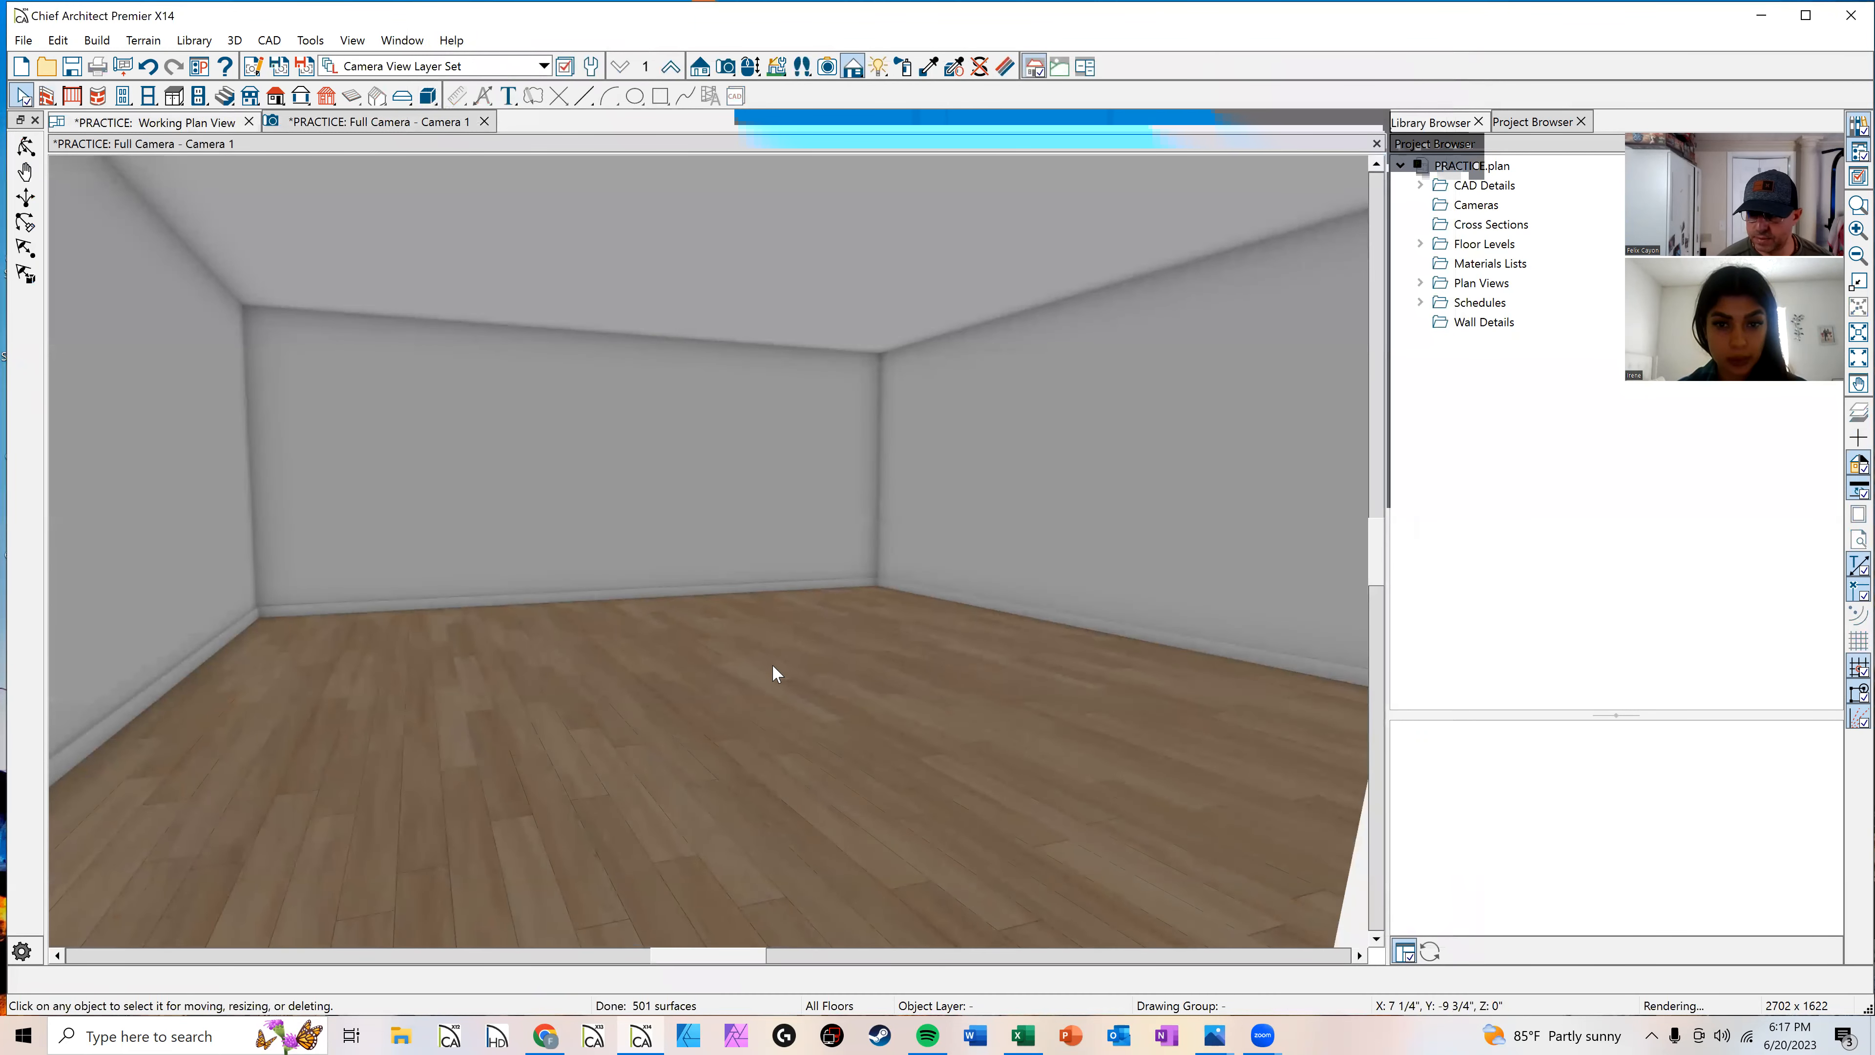
pyautogui.click(767, 745)
pyautogui.scroll(-3, 767, 741)
pyautogui.scroll(4, 769, 743)
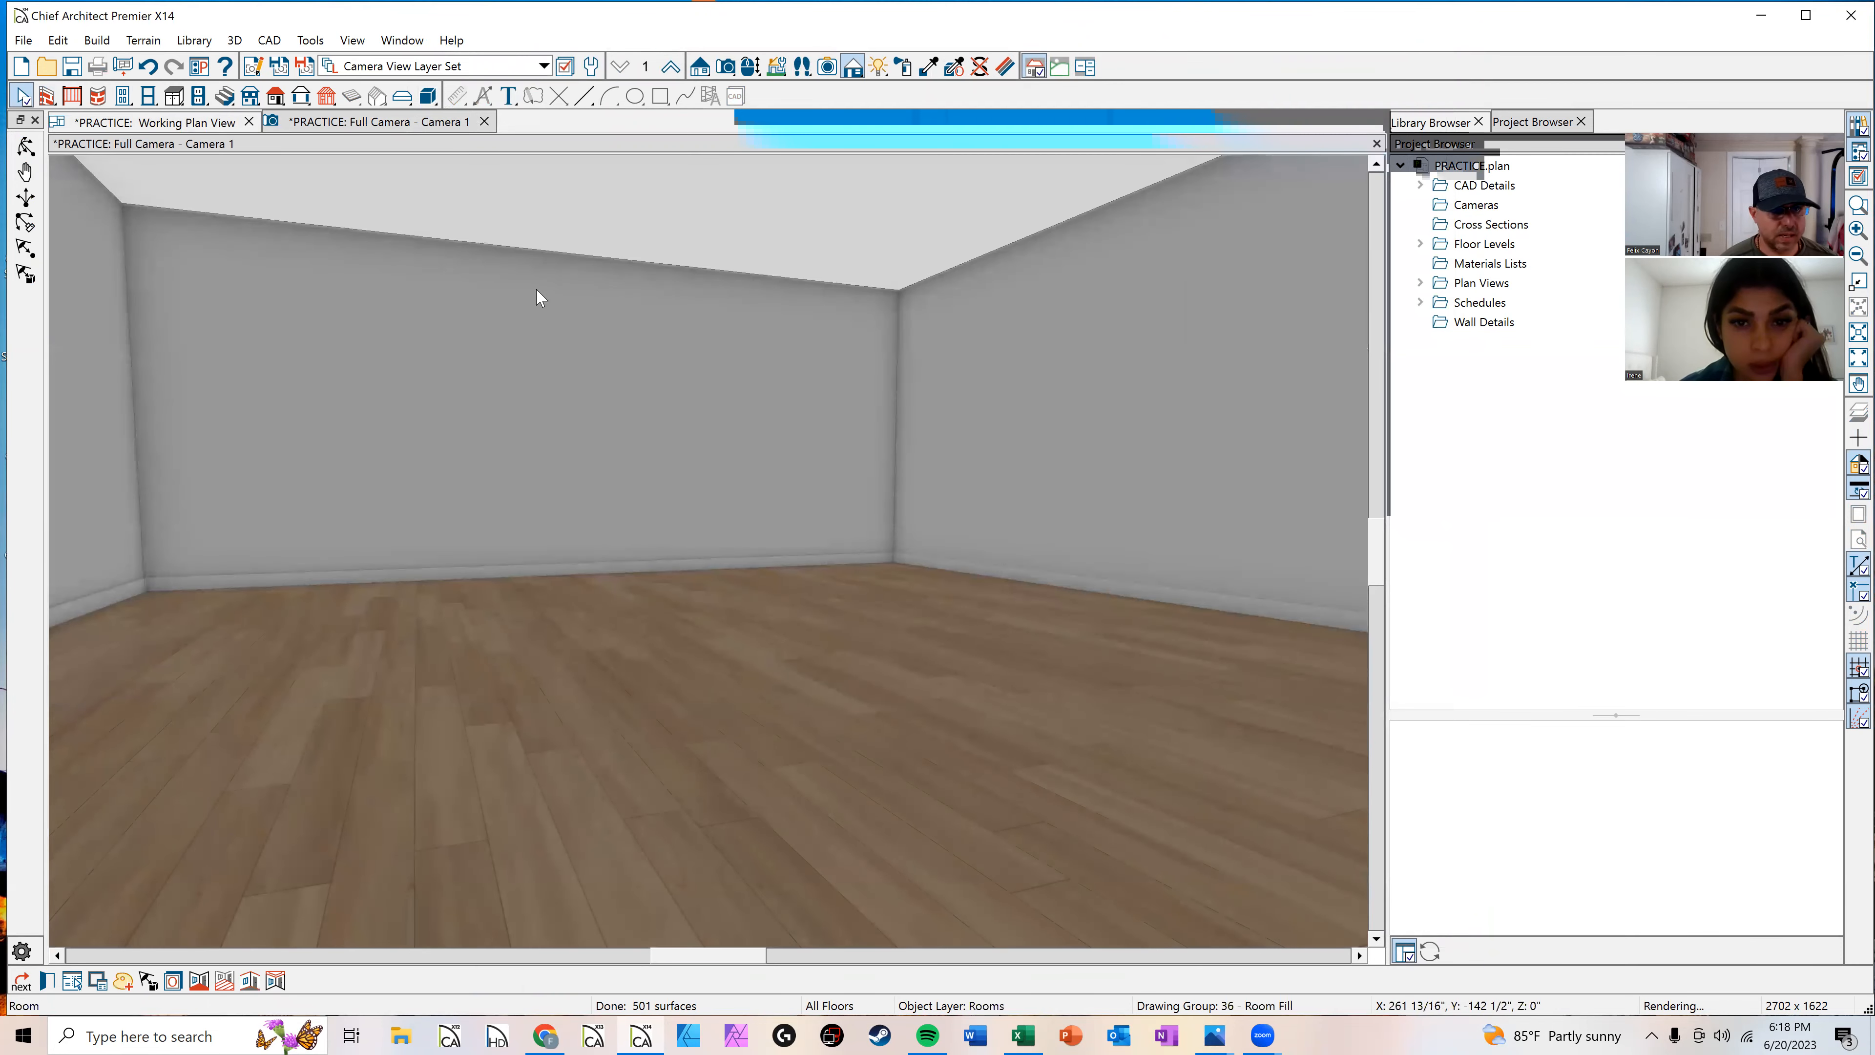
# Step: In the plan, set the right-side room's type to Garage and lower its floor elevation
pyautogui.click(157, 122)
pyautogui.click(878, 507)
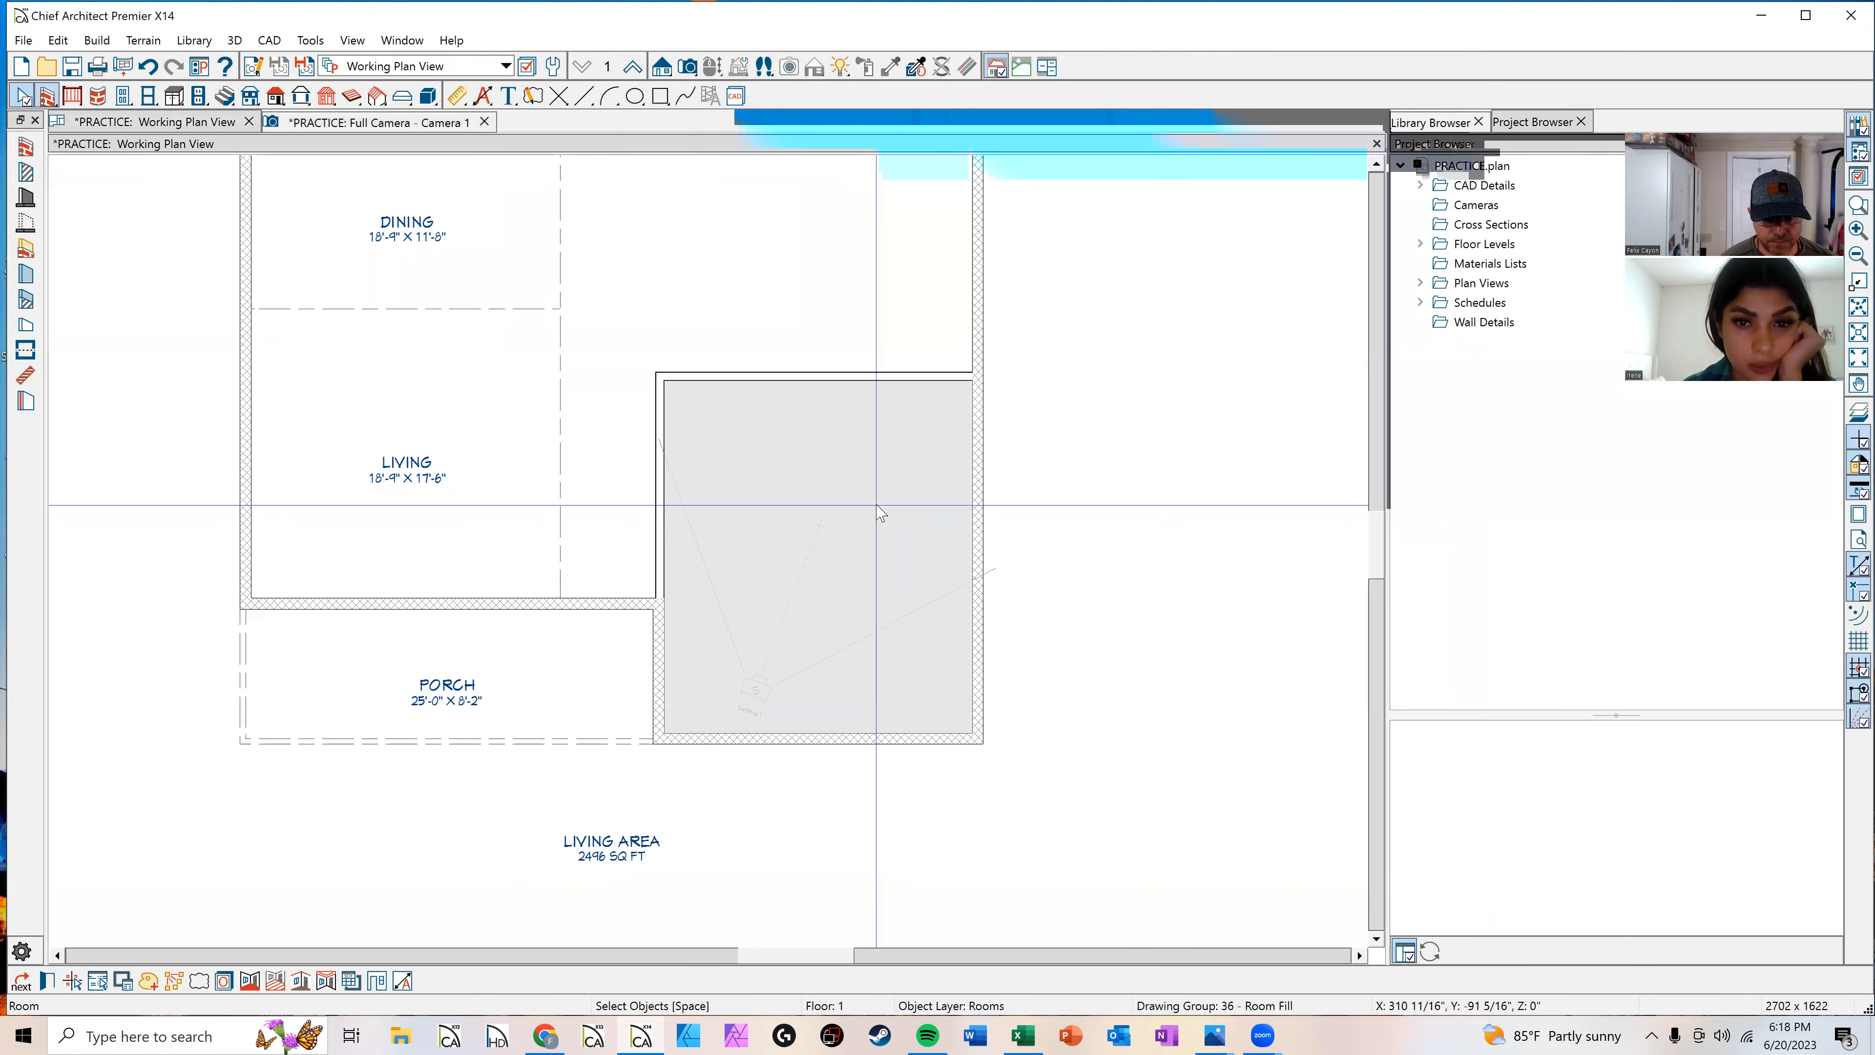
pyautogui.doubleClick(836, 487)
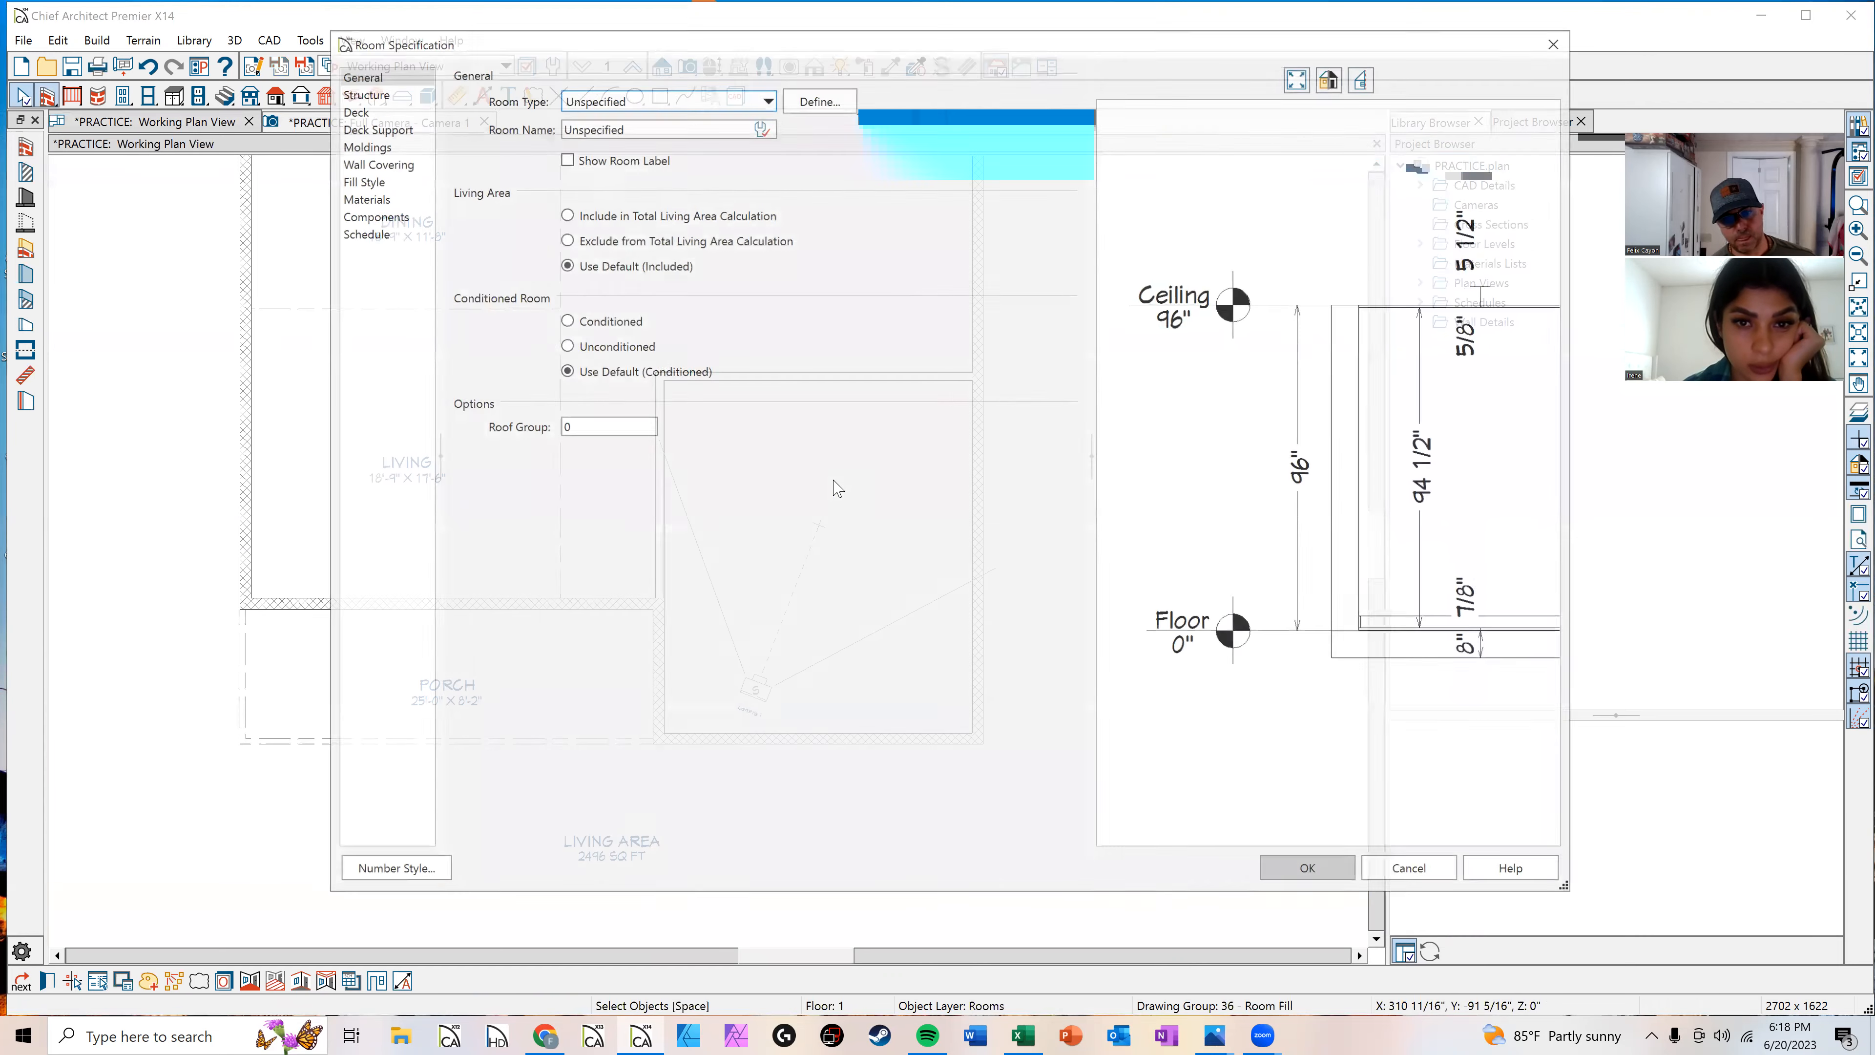
pyautogui.click(667, 103)
pyautogui.scroll(-3, 635, 399)
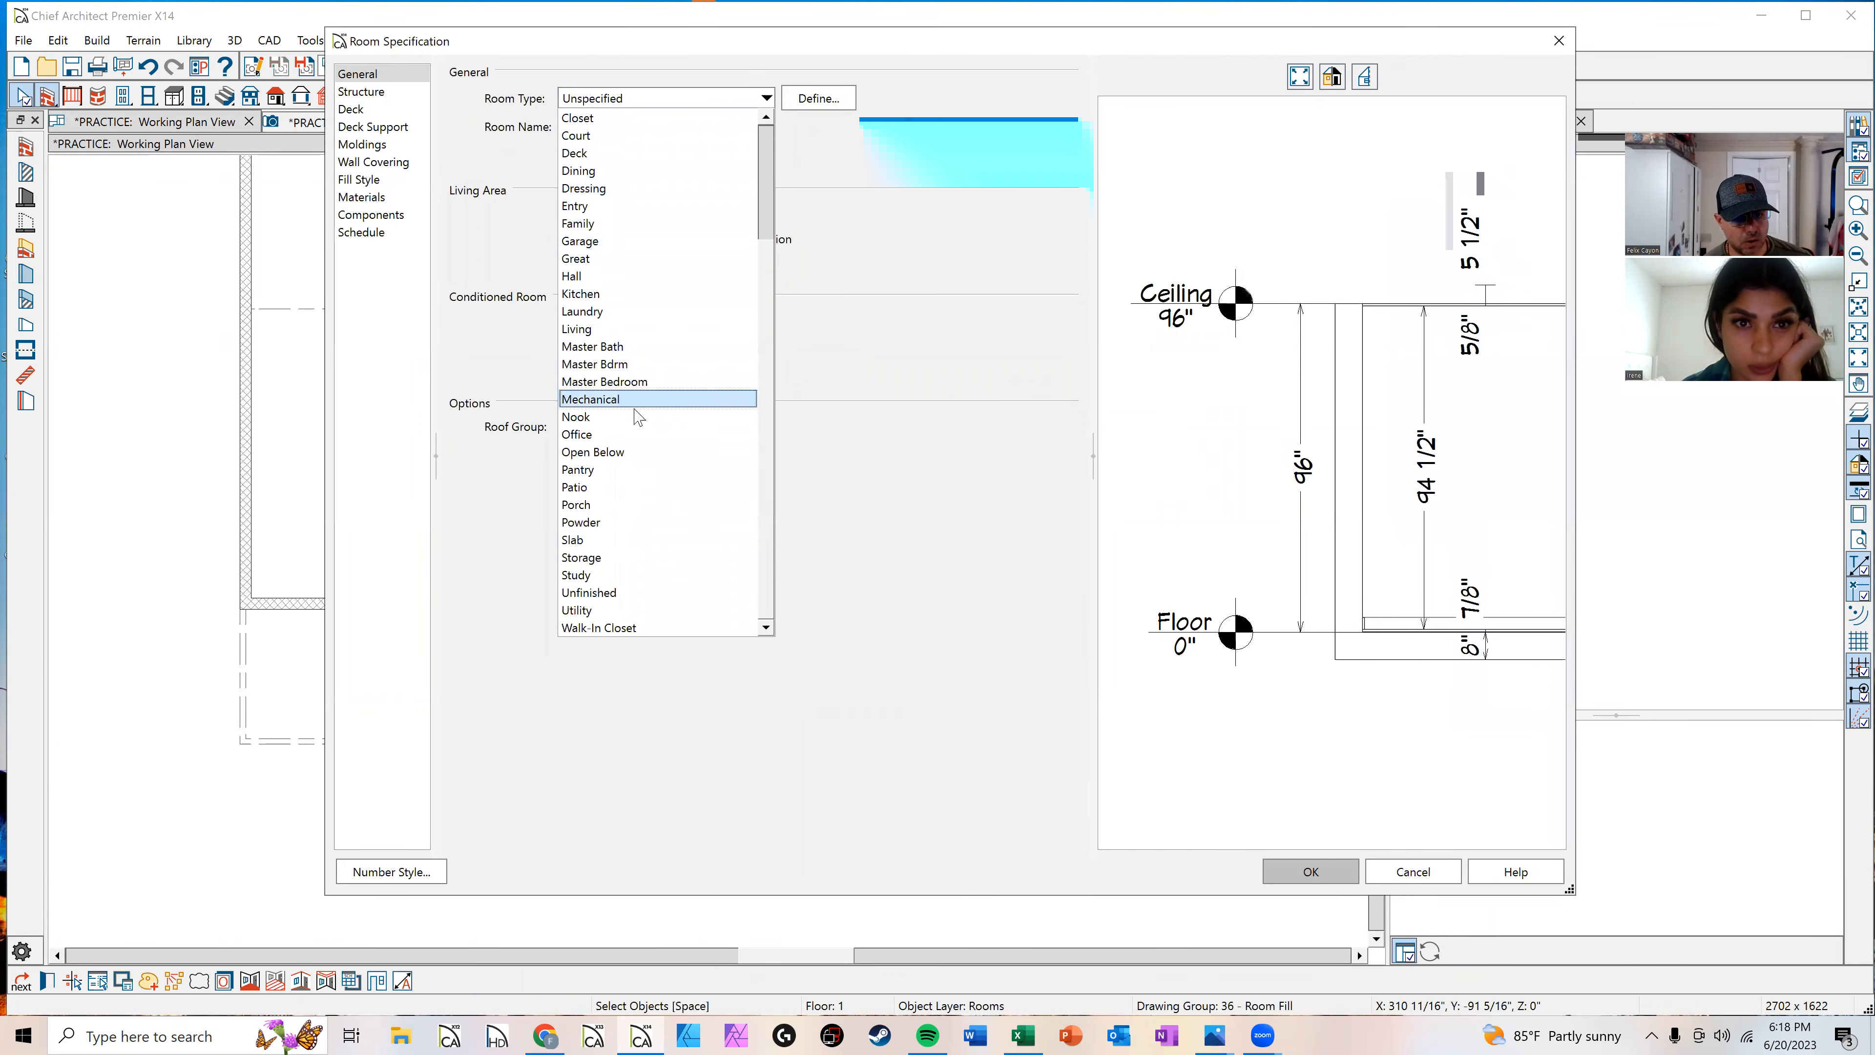
pyautogui.scroll(1, 621, 369)
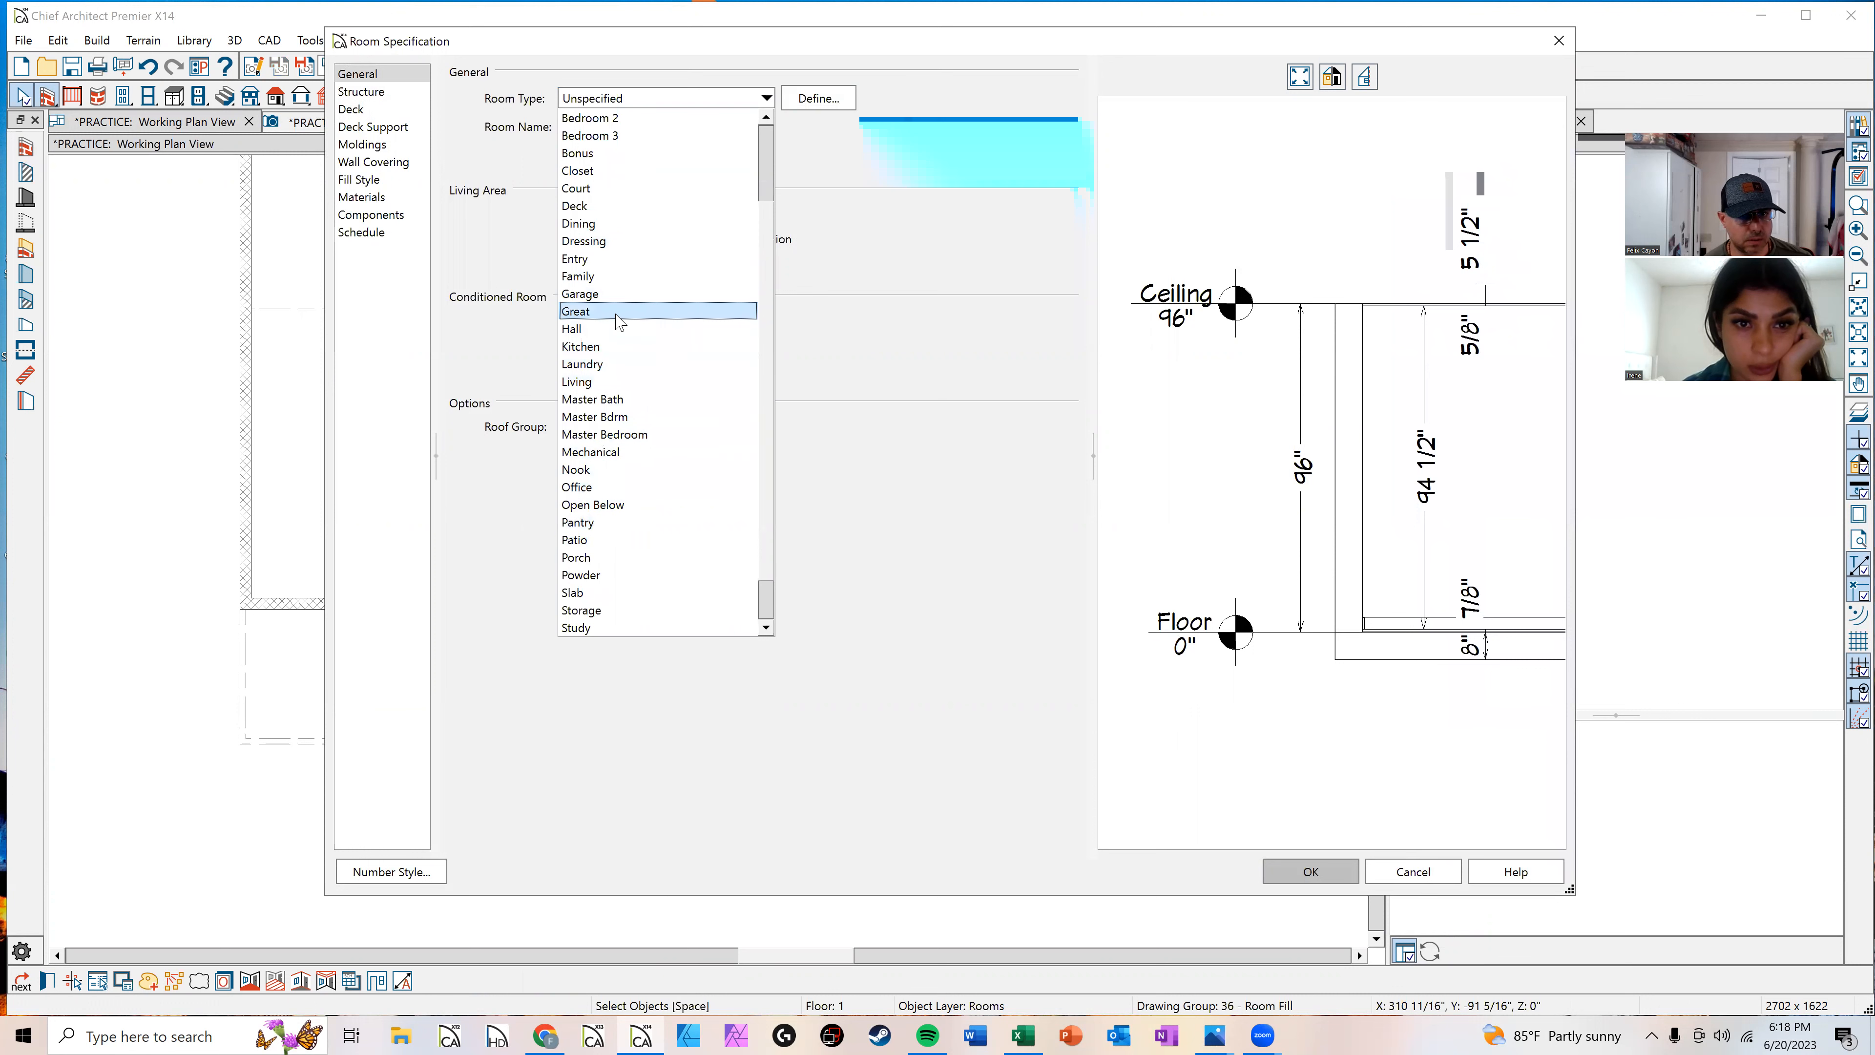
pyautogui.click(611, 298)
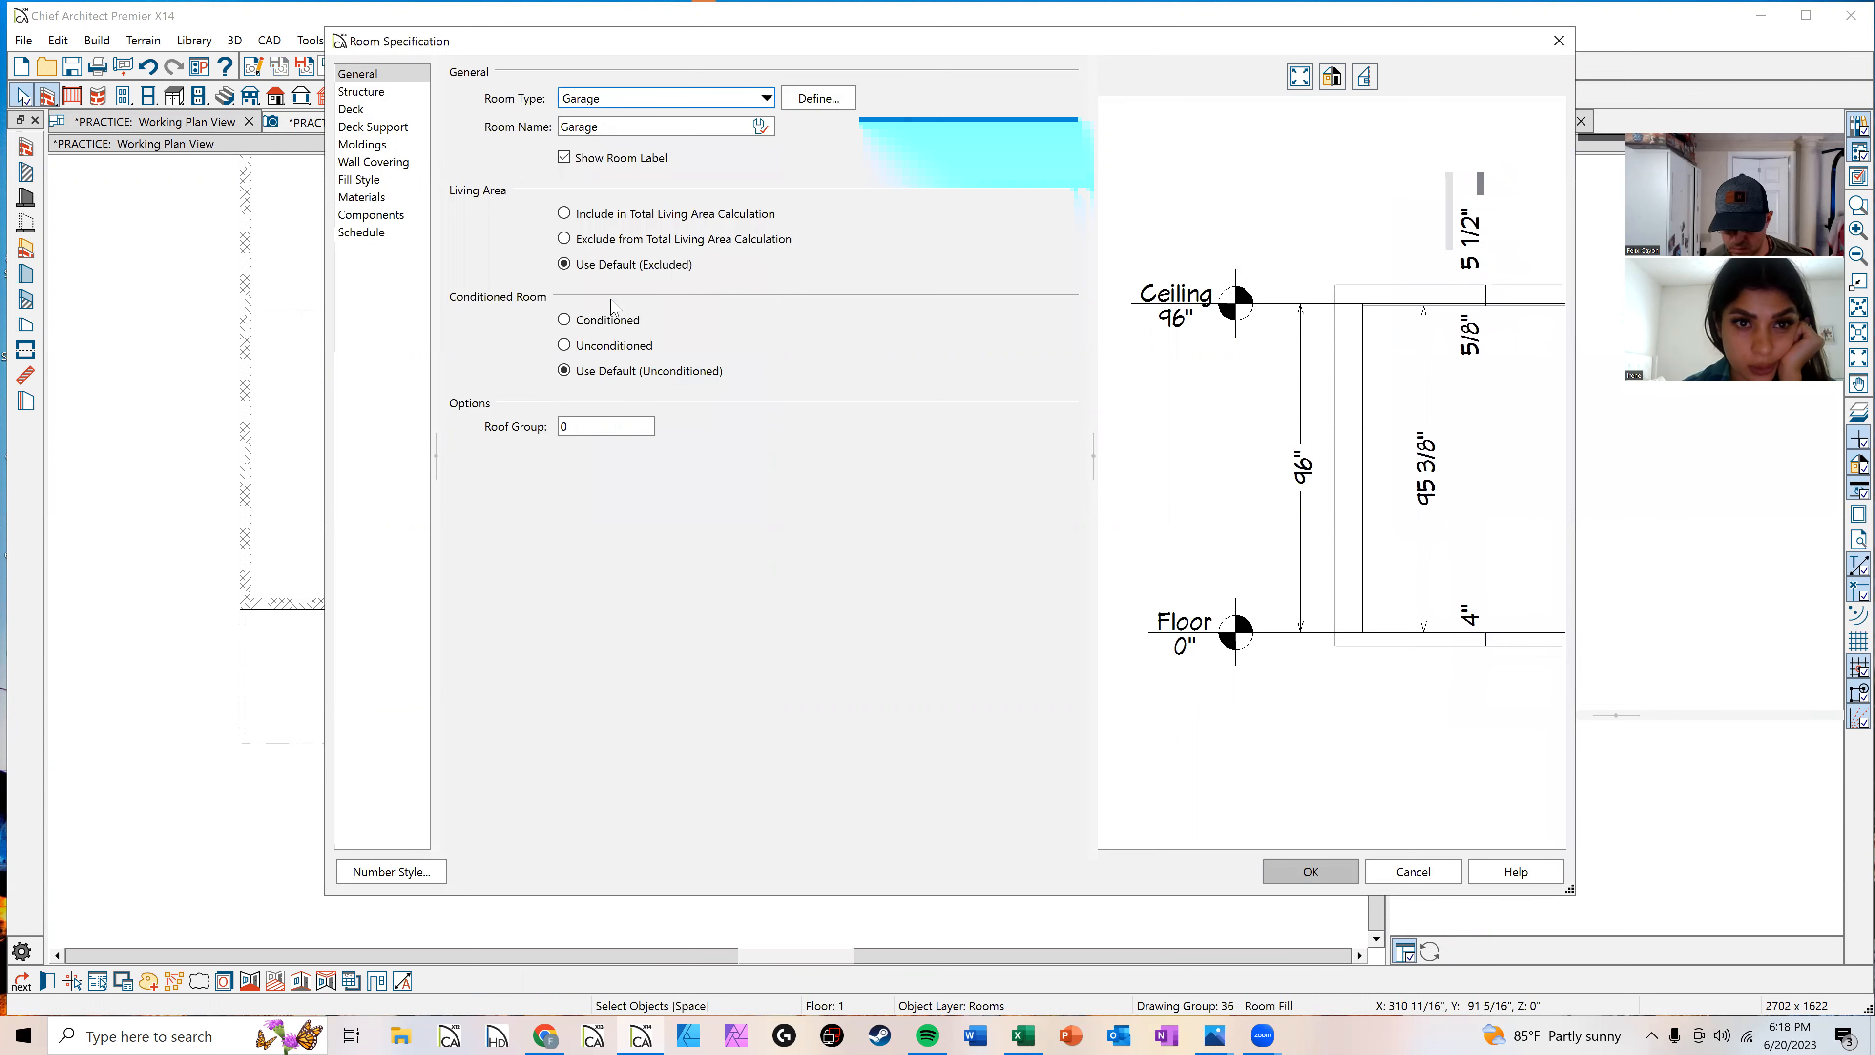
pyautogui.click(375, 90)
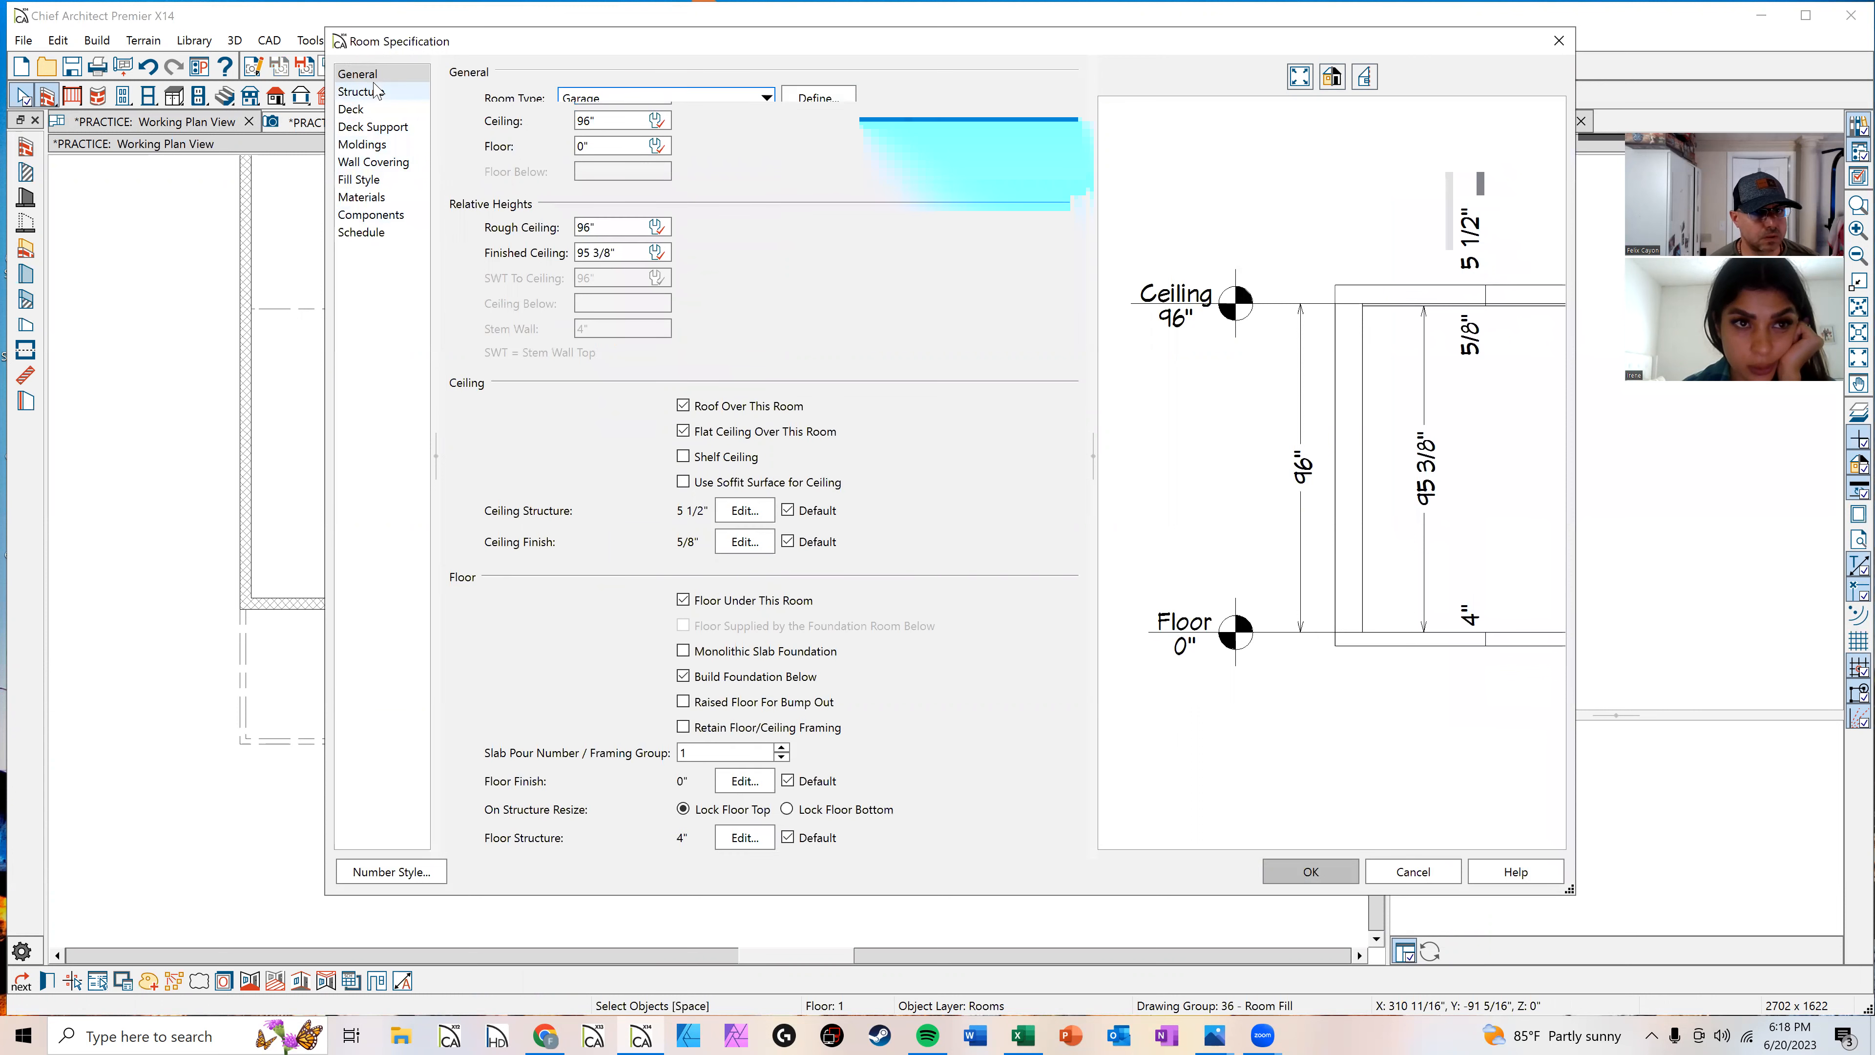
pyautogui.click(631, 147)
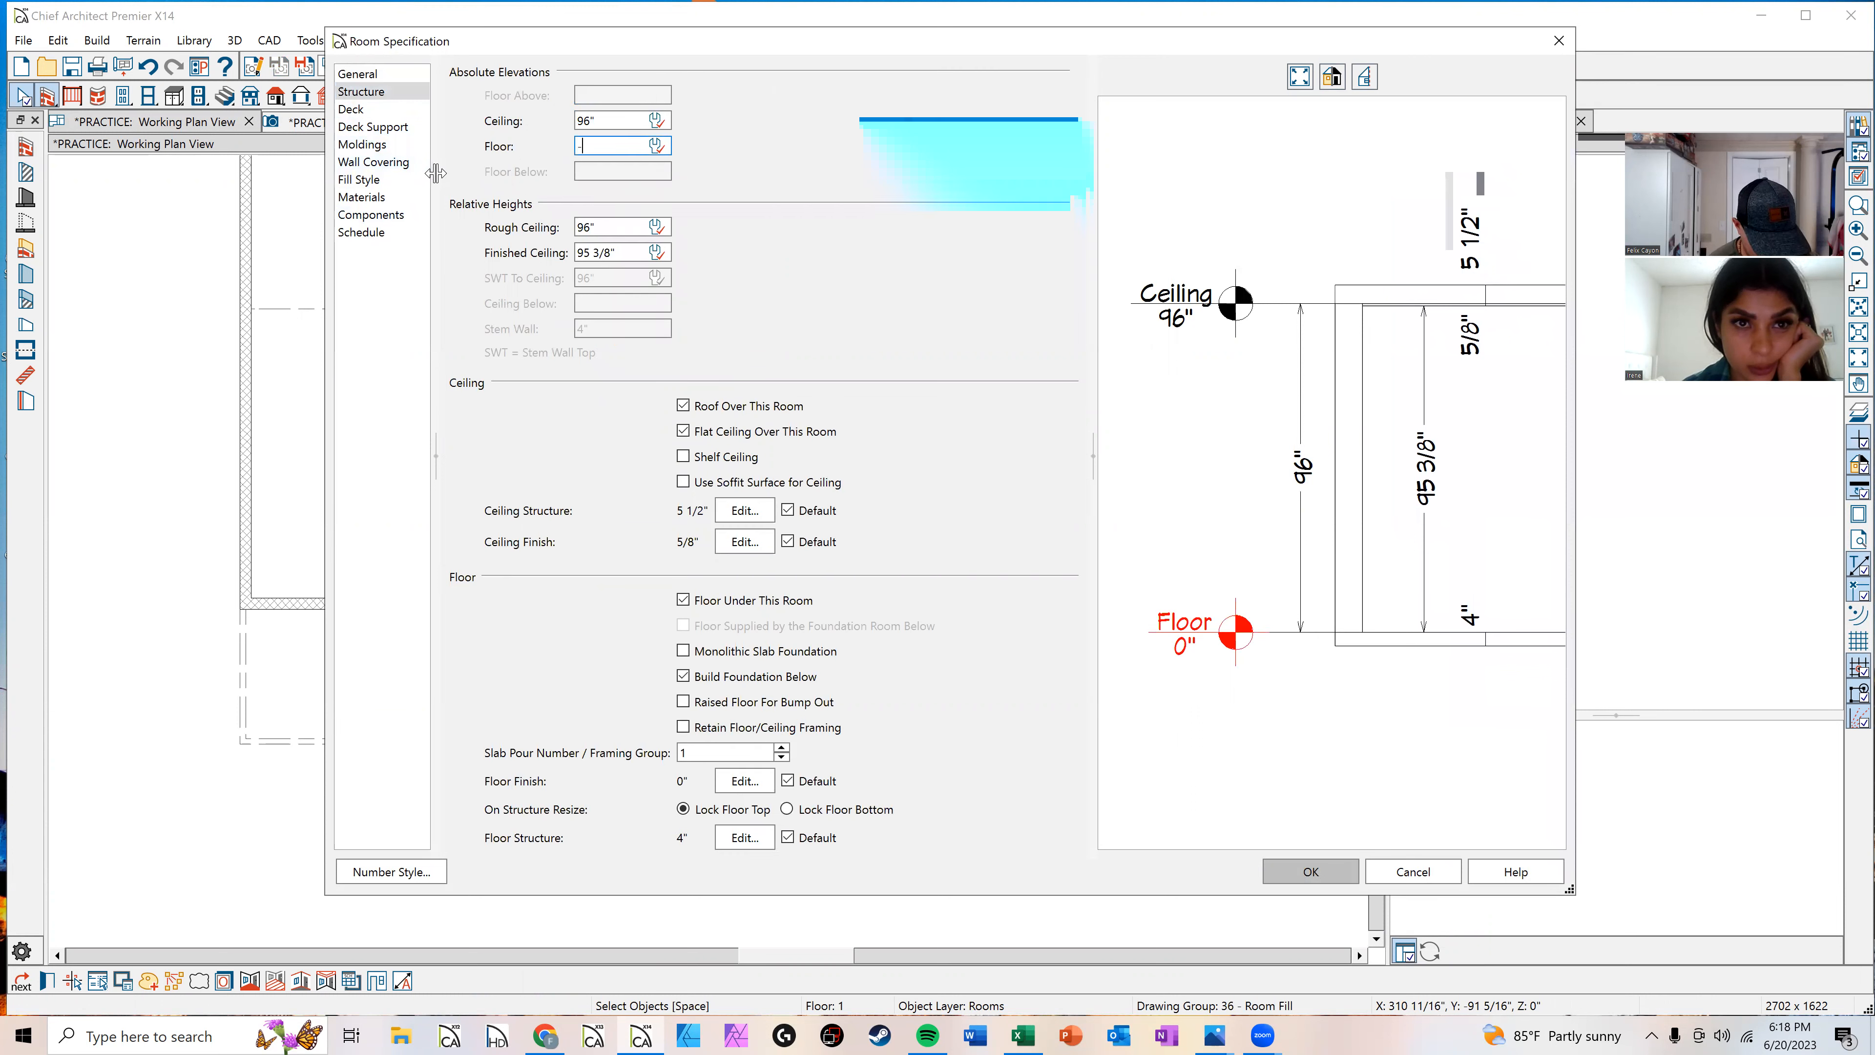
pyautogui.press('Return')
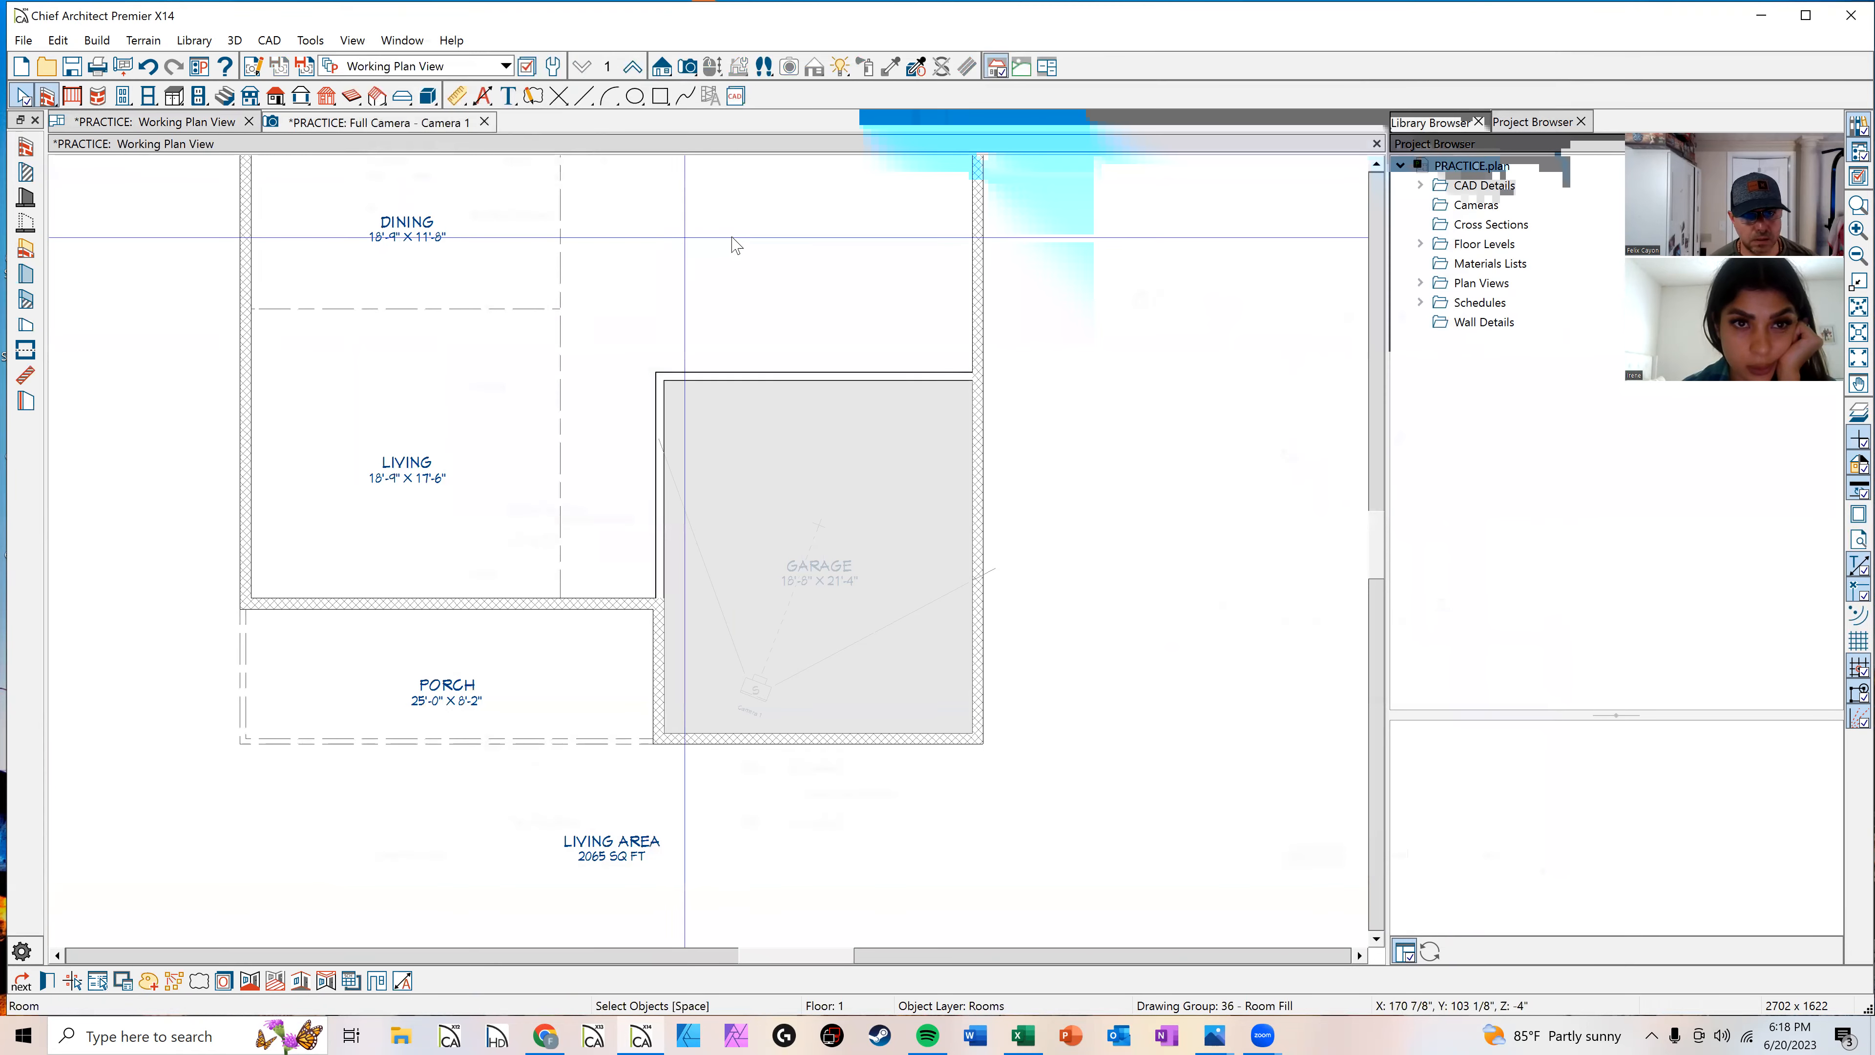
# Step: Review the garage in the camera view and return to the plan
pyautogui.scroll(-1, 751, 258)
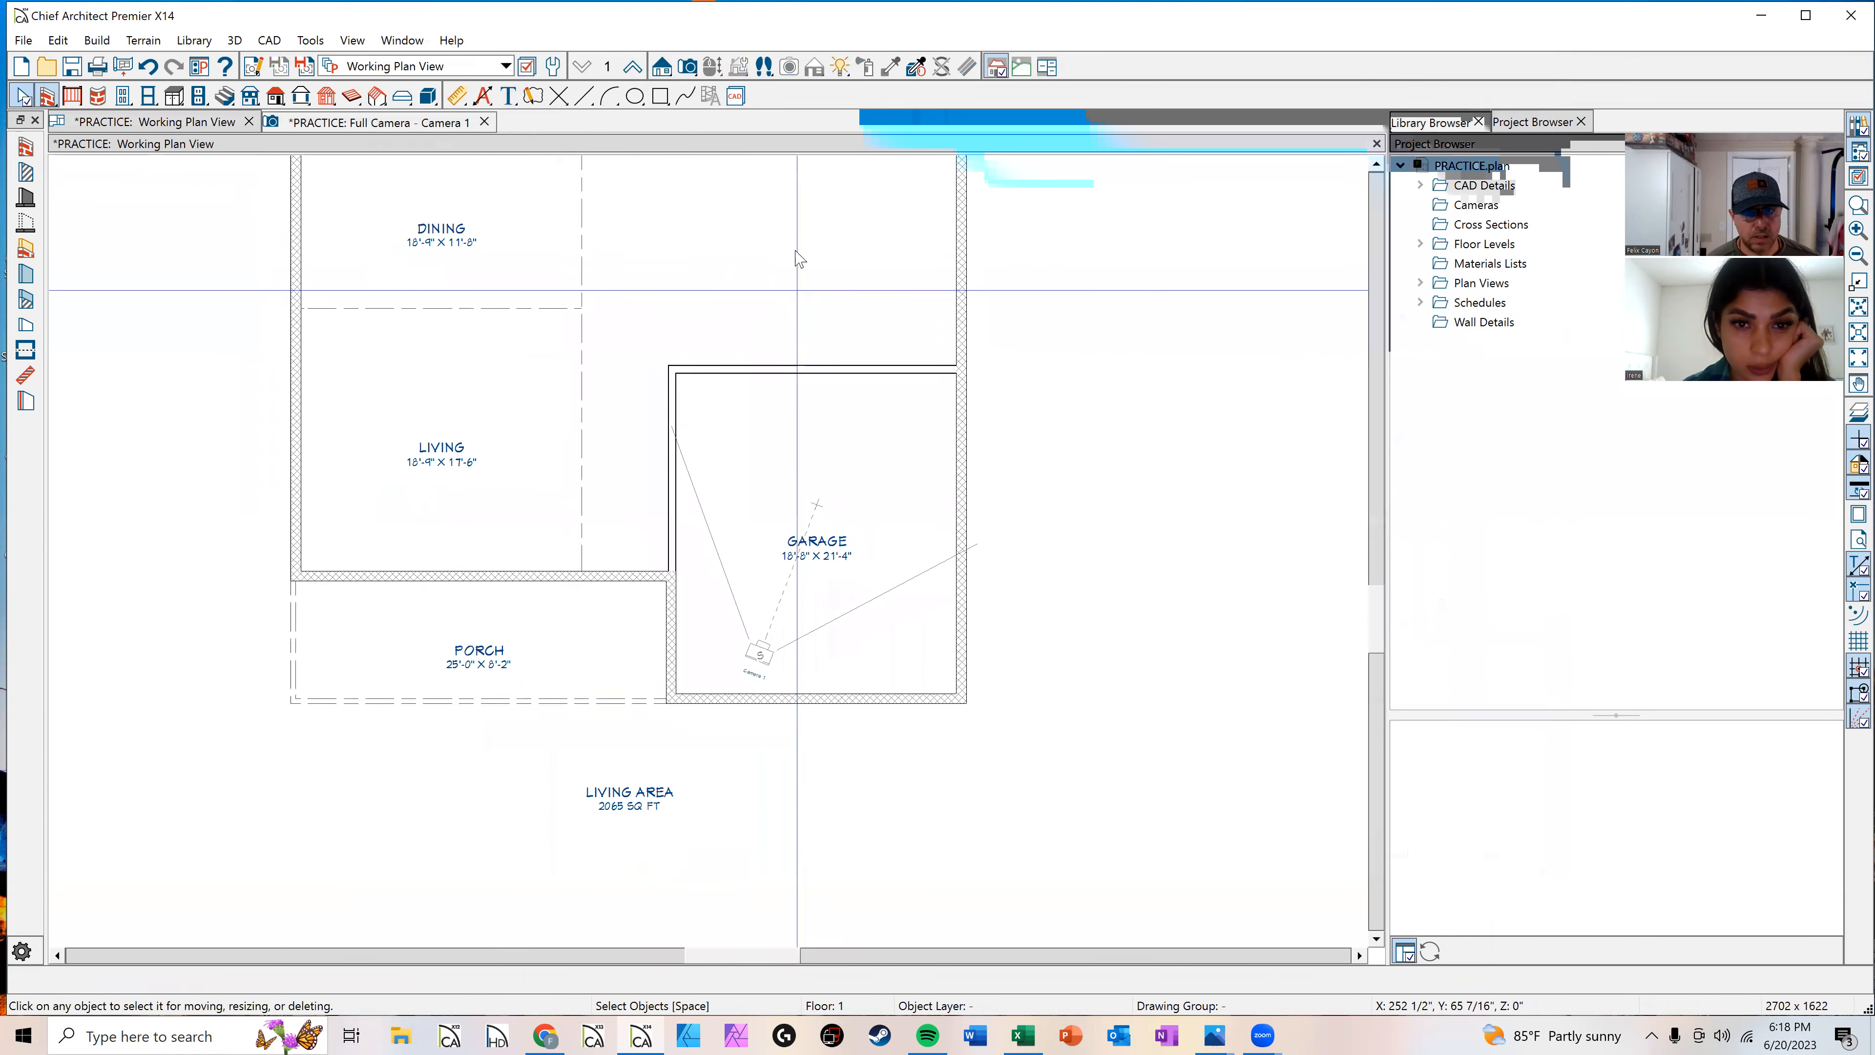
pyautogui.click(405, 124)
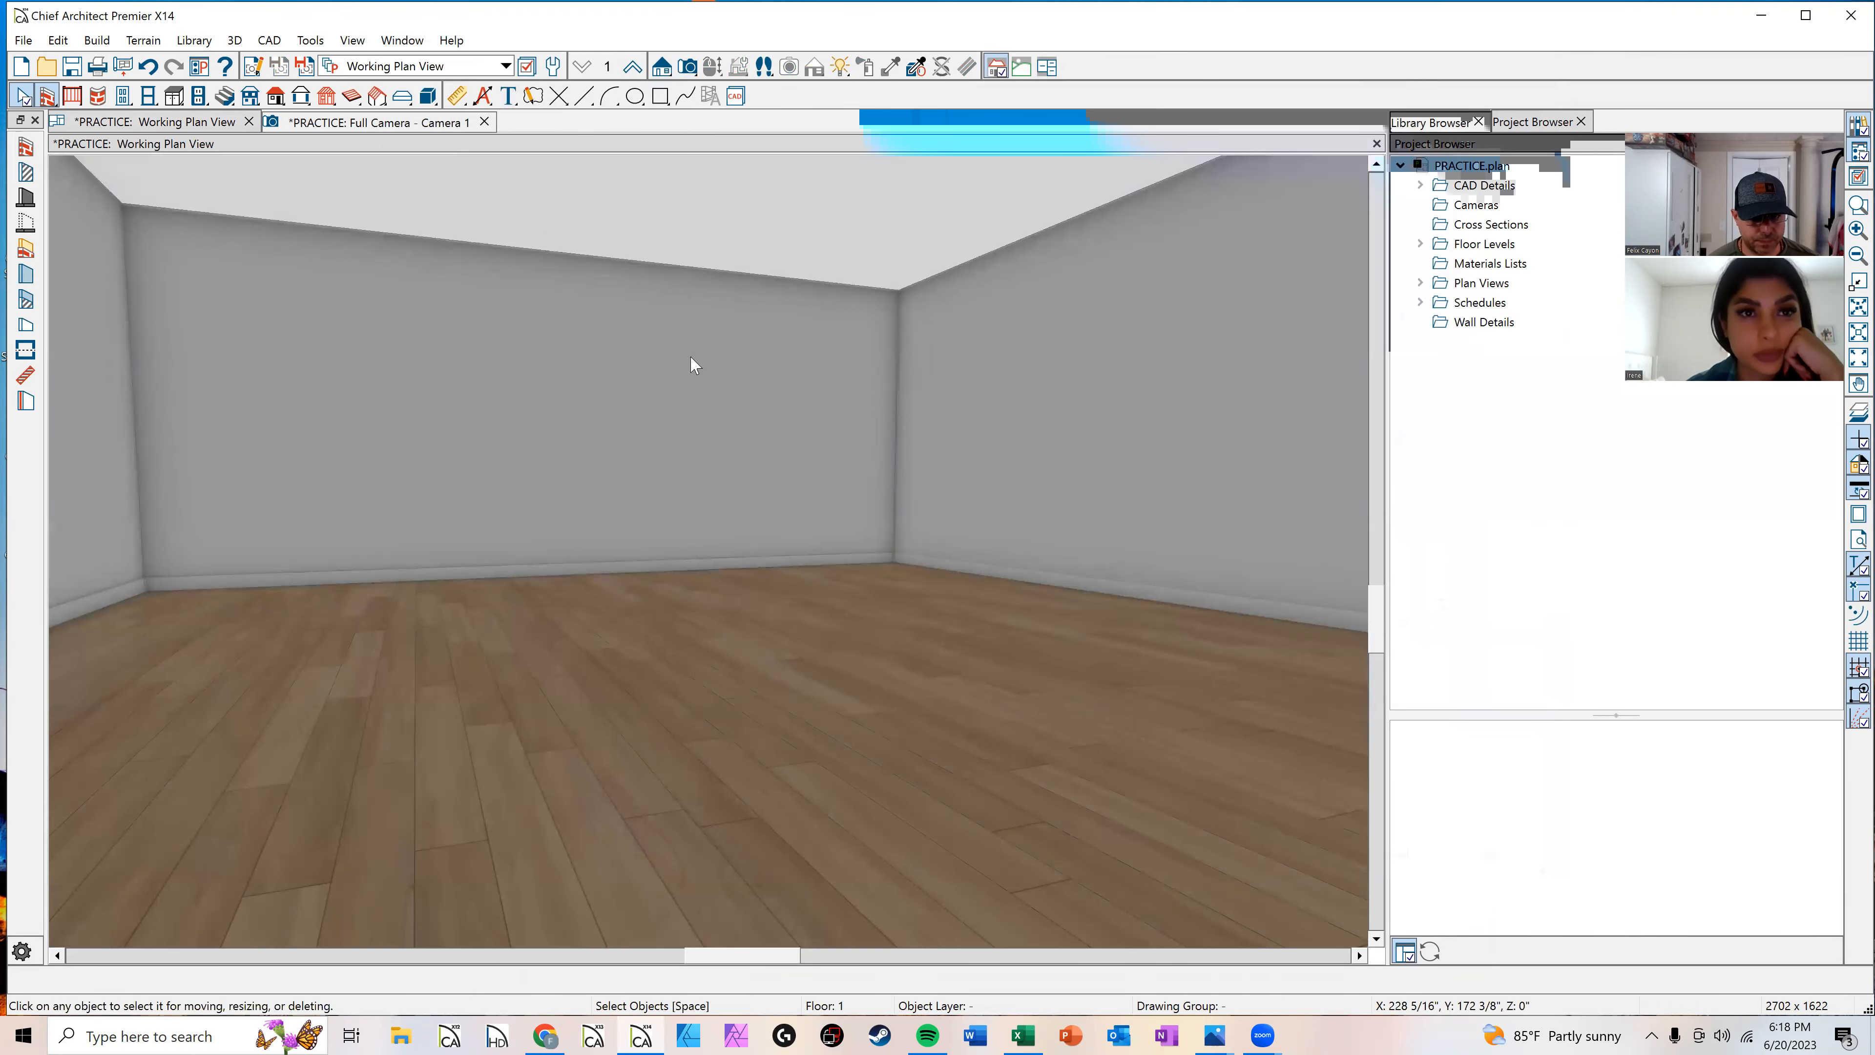
pyautogui.scroll(-1, 873, 641)
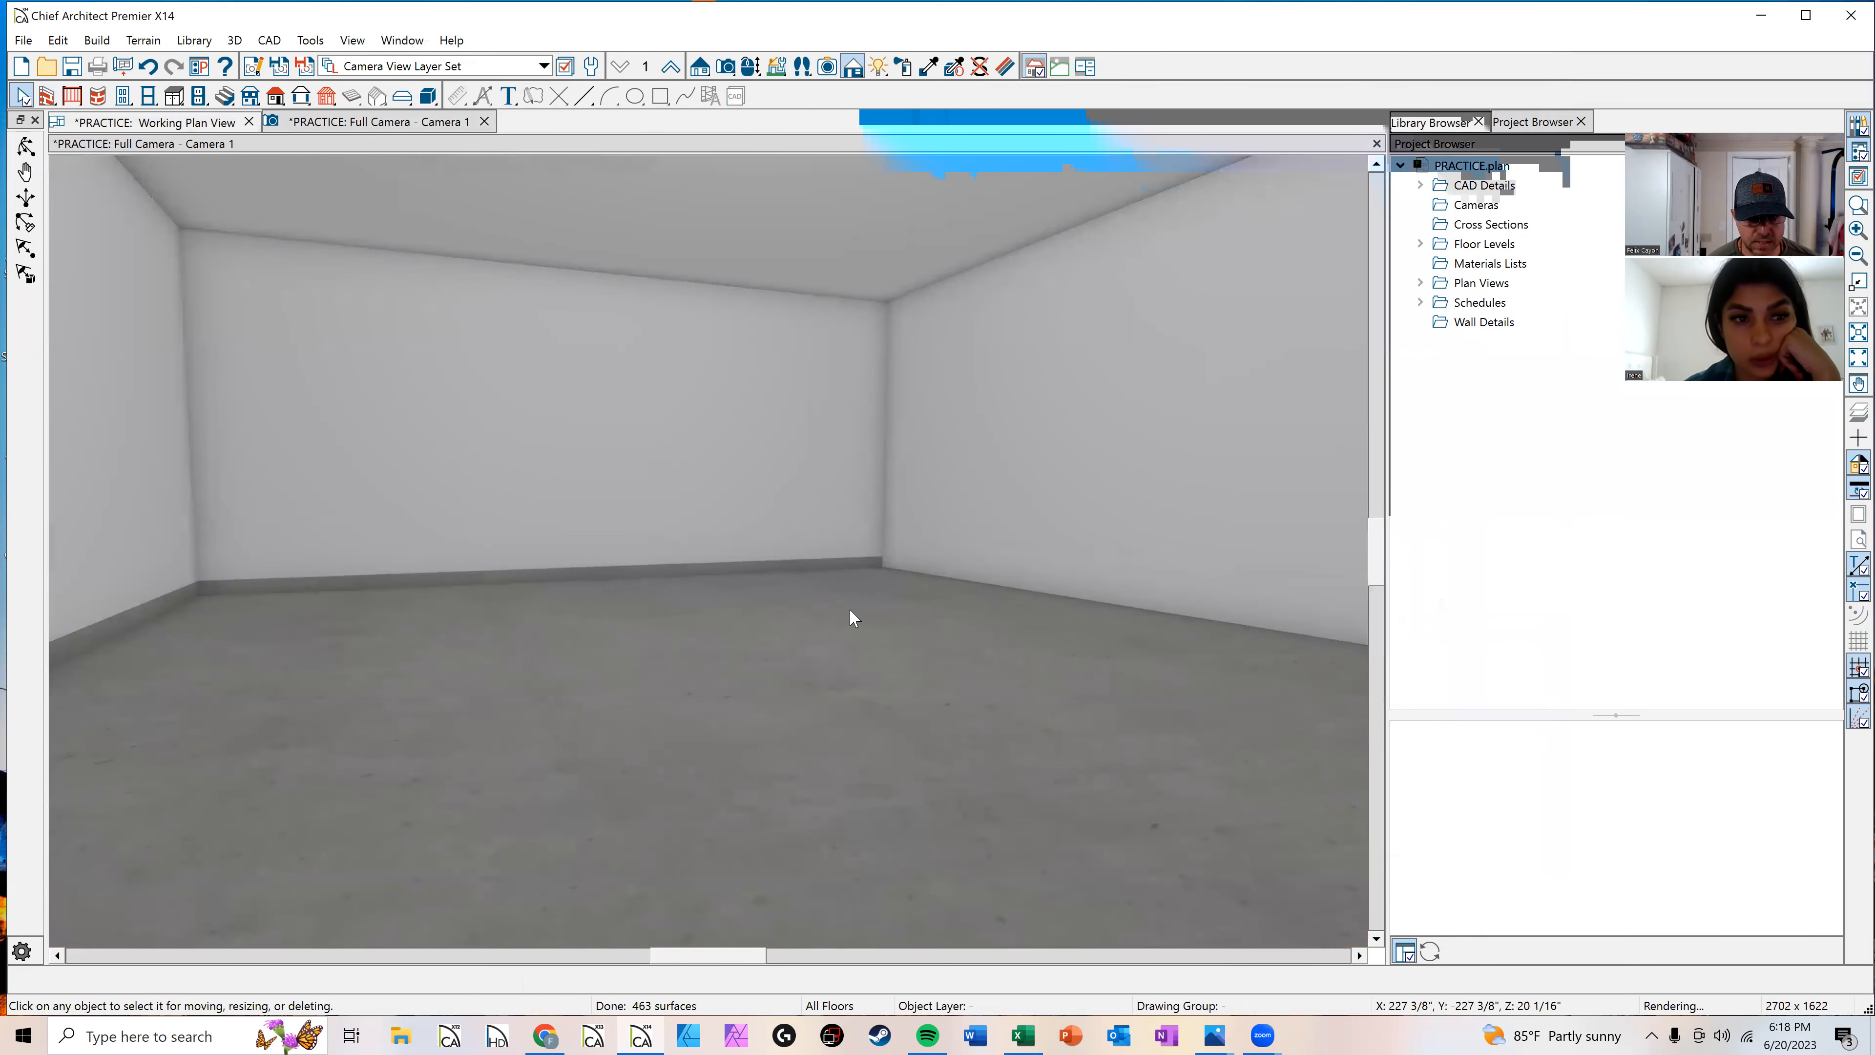
pyautogui.scroll(-2, 833, 592)
pyautogui.scroll(-3, 811, 606)
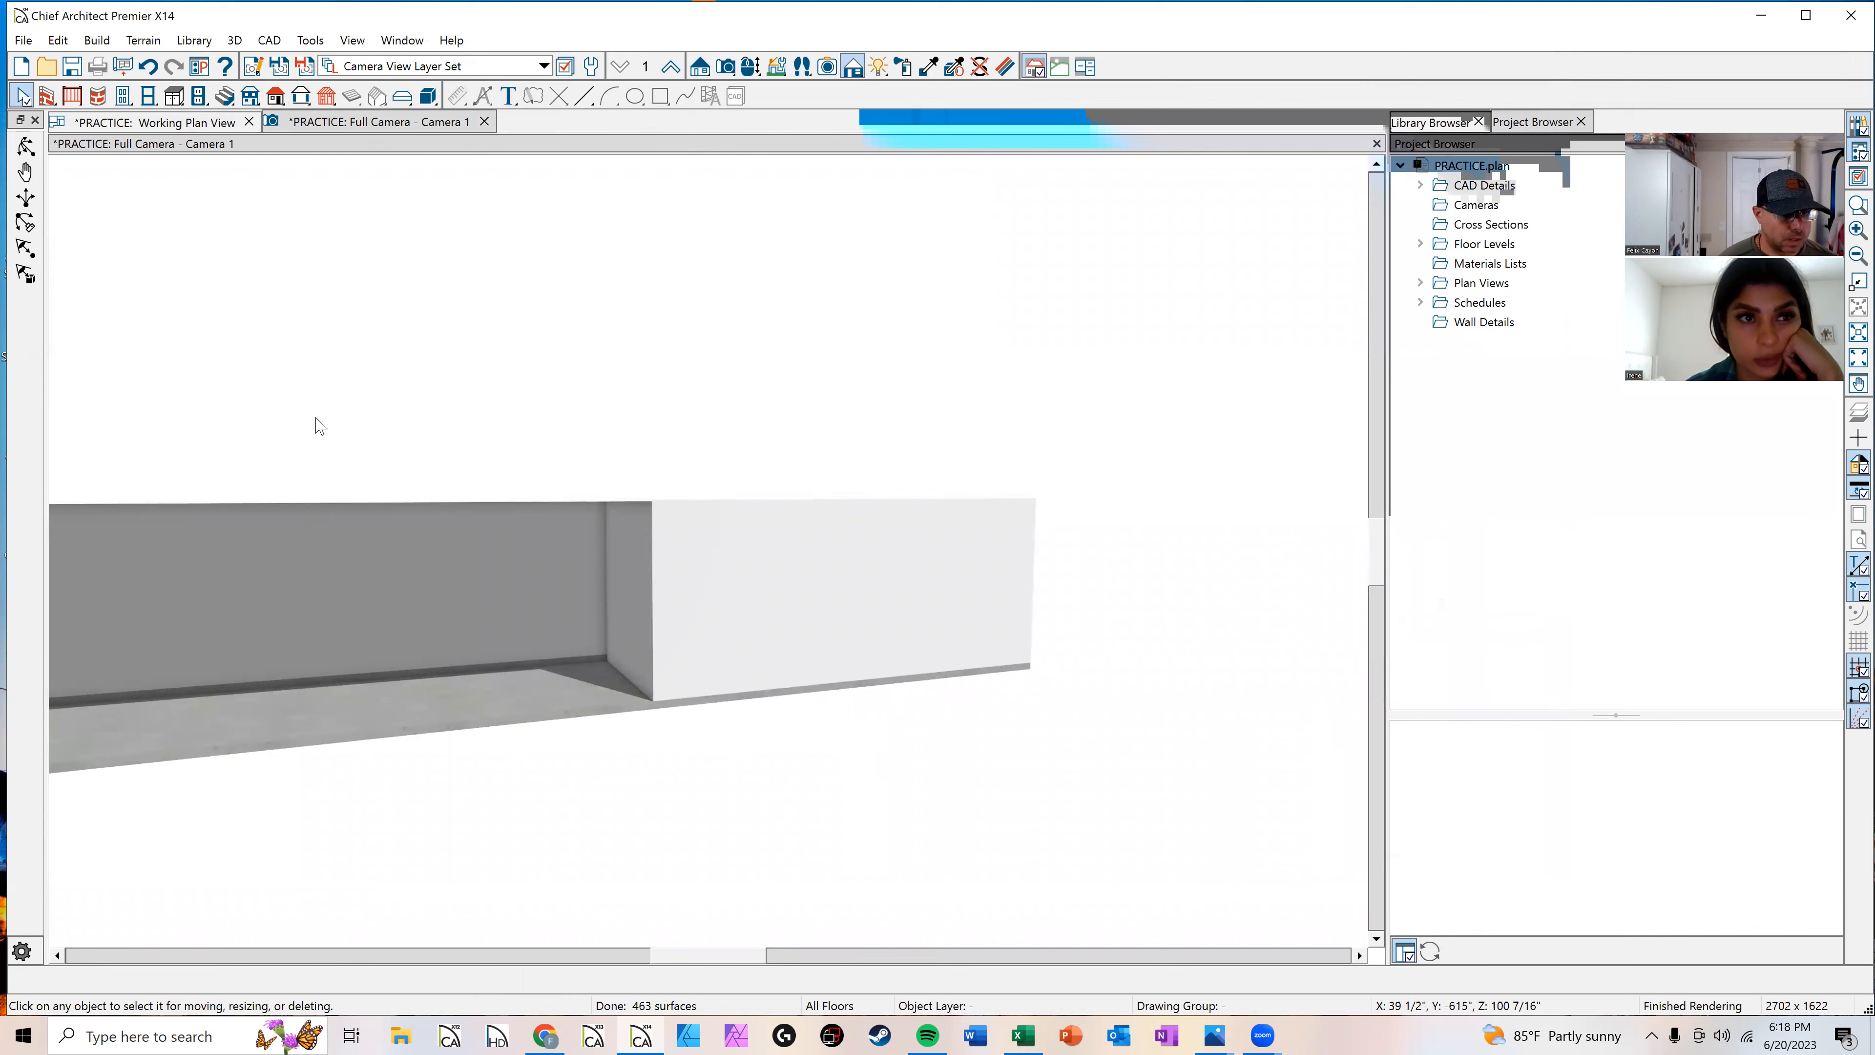
pyautogui.click(221, 123)
pyautogui.scroll(-3, 526, 406)
pyautogui.moveTo(621, 511); pyautogui.dragTo(633, 726, button='middle')
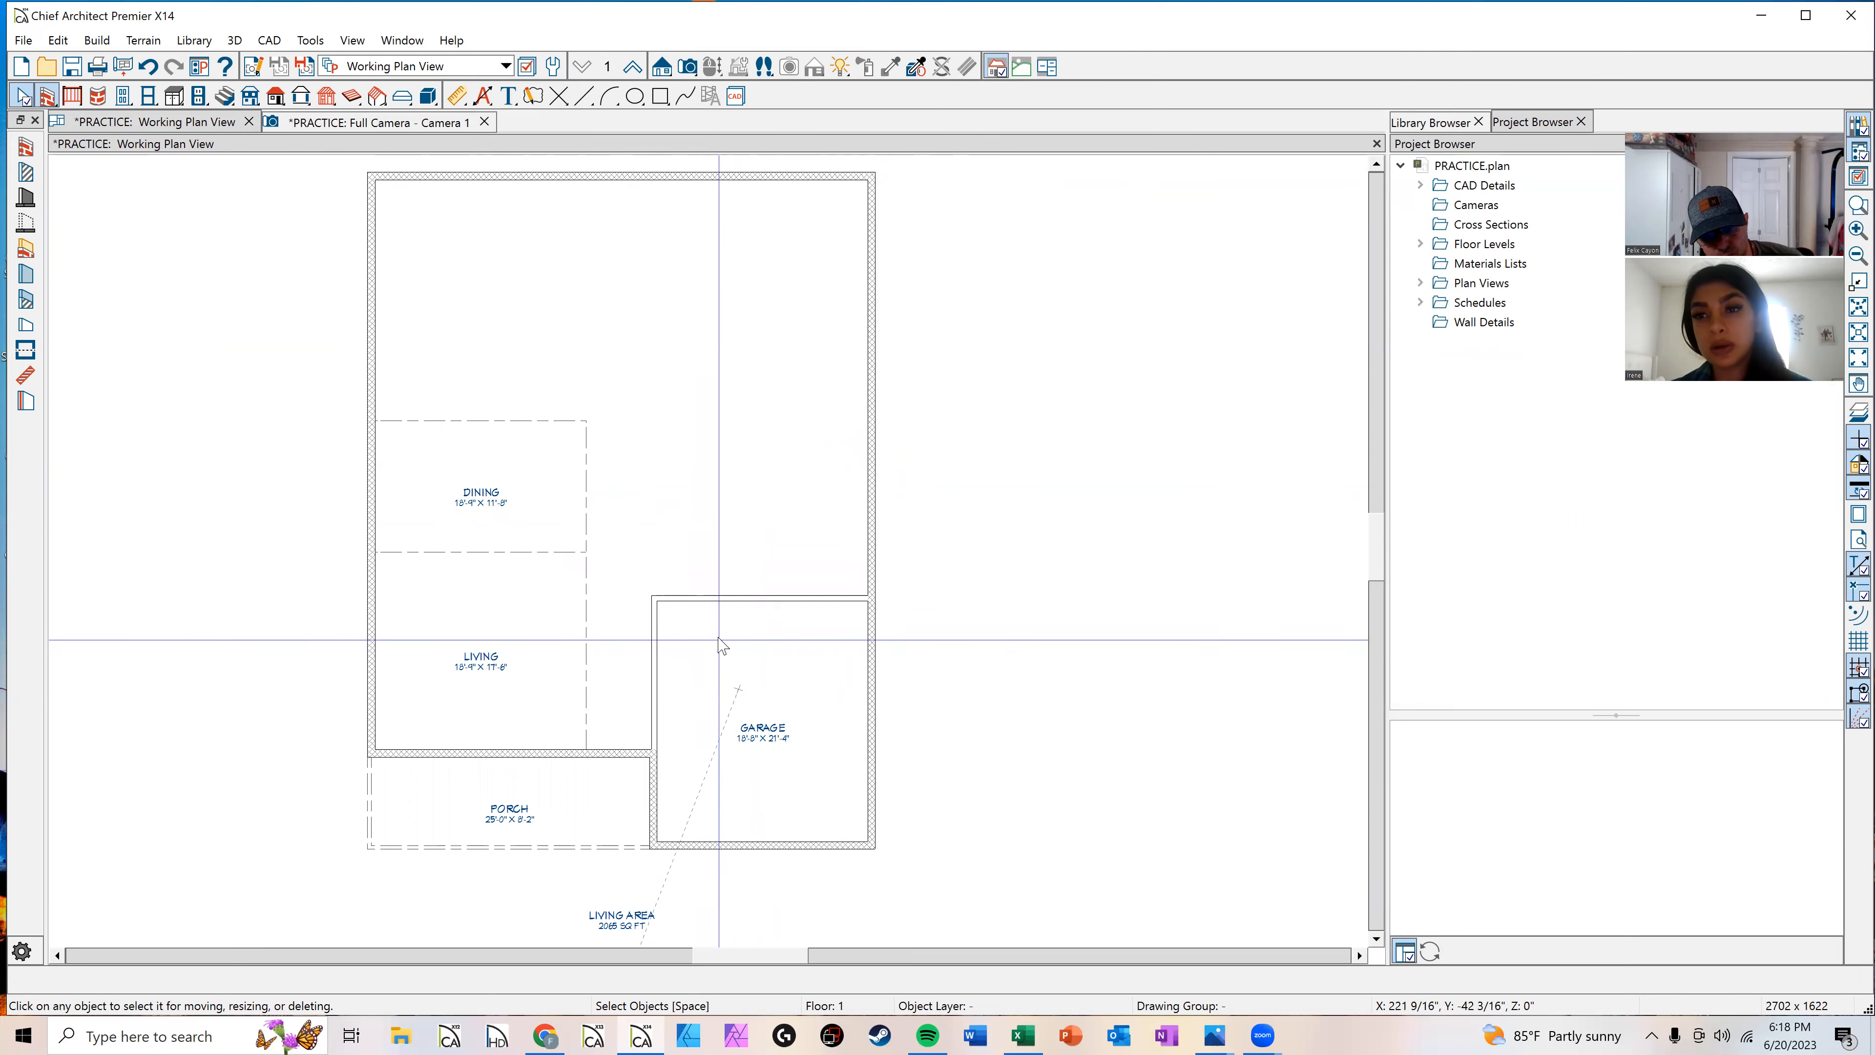
pyautogui.moveTo(665, 641); pyautogui.dragTo(685, 610, button='middle')
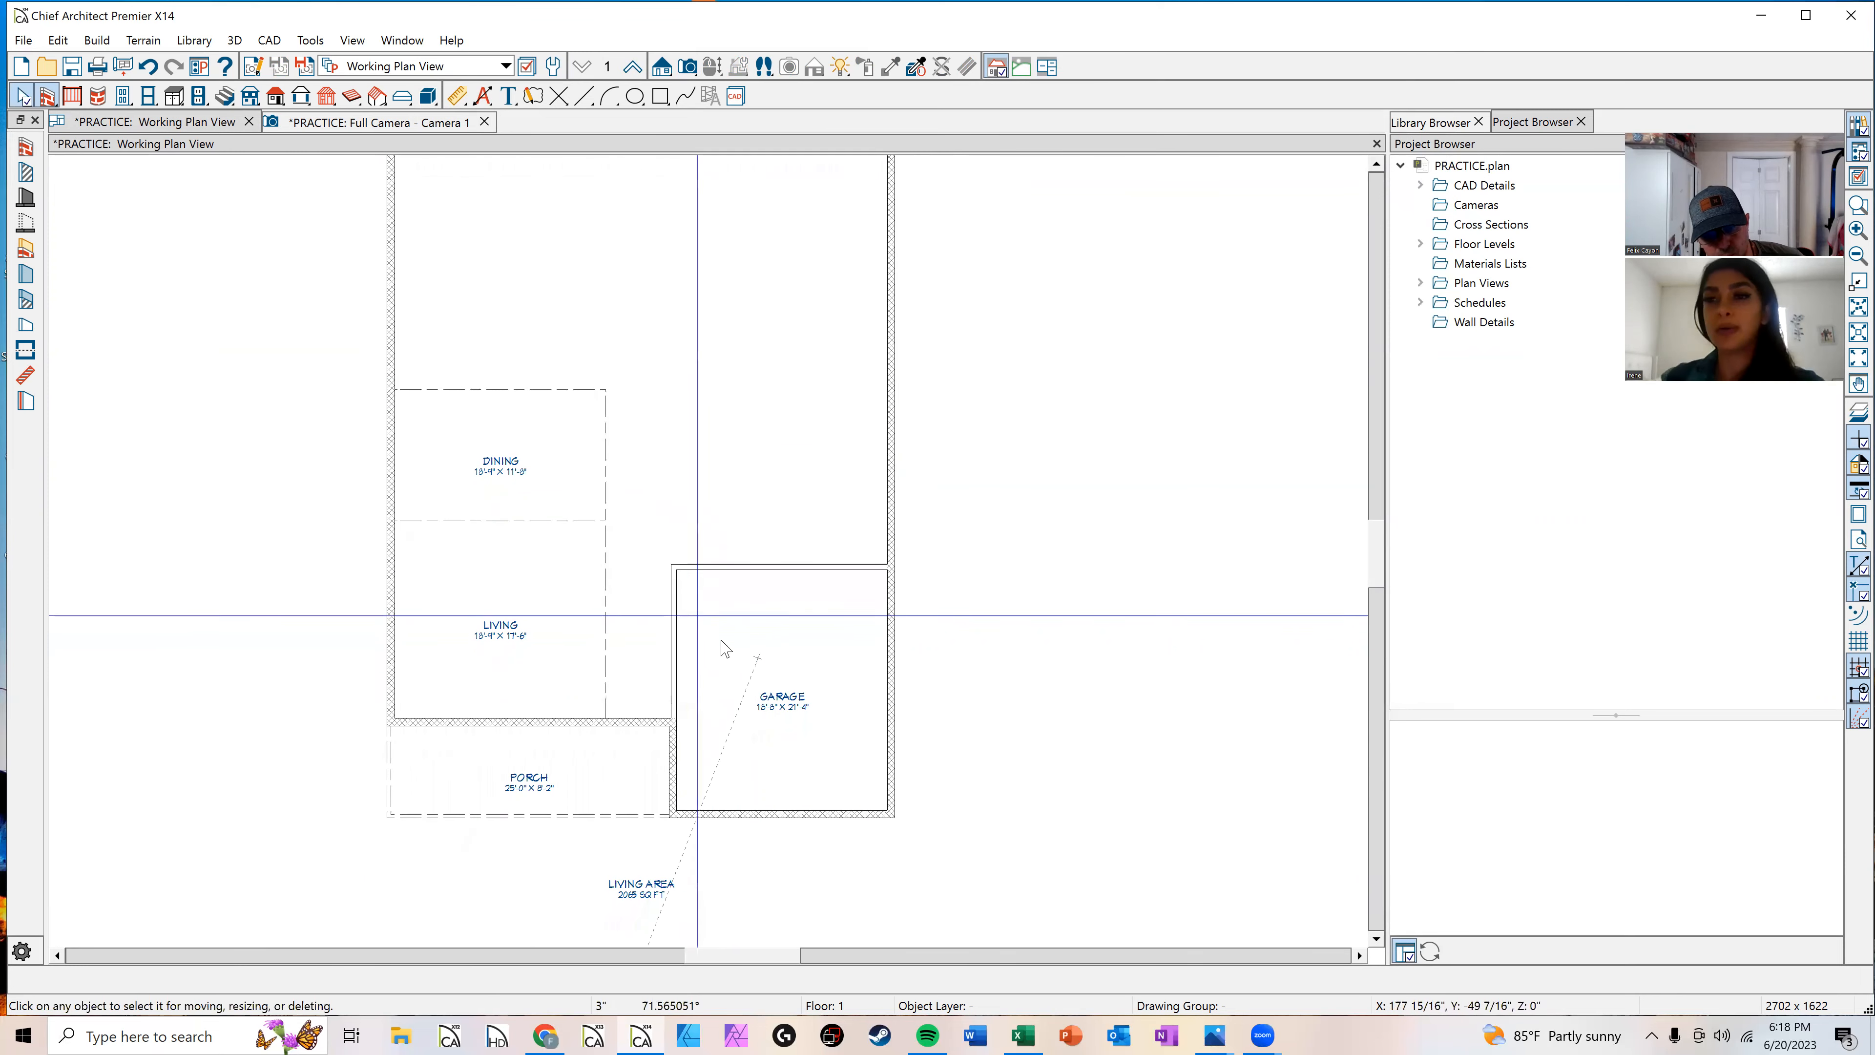
pyautogui.scroll(1, 736, 664)
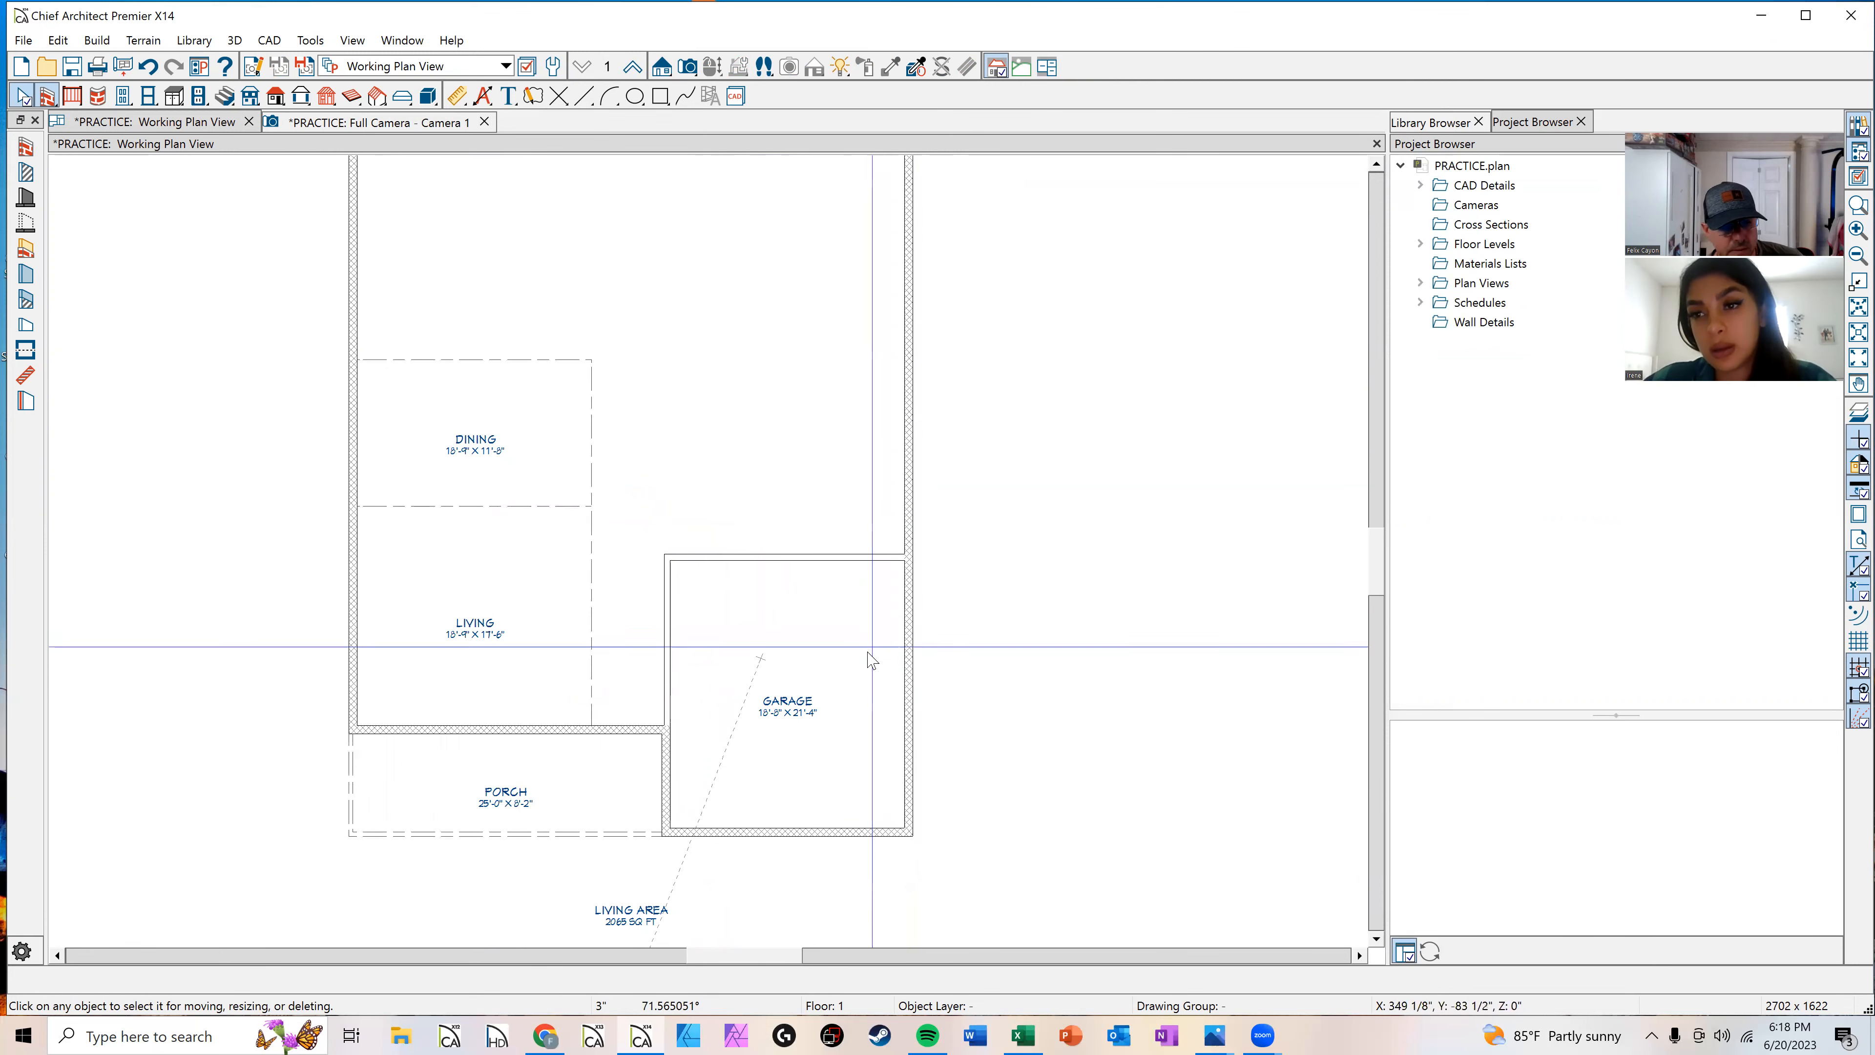
# Step: Change the right exterior wall beside the garage to the Siding-6 wall type
pyautogui.click(913, 659)
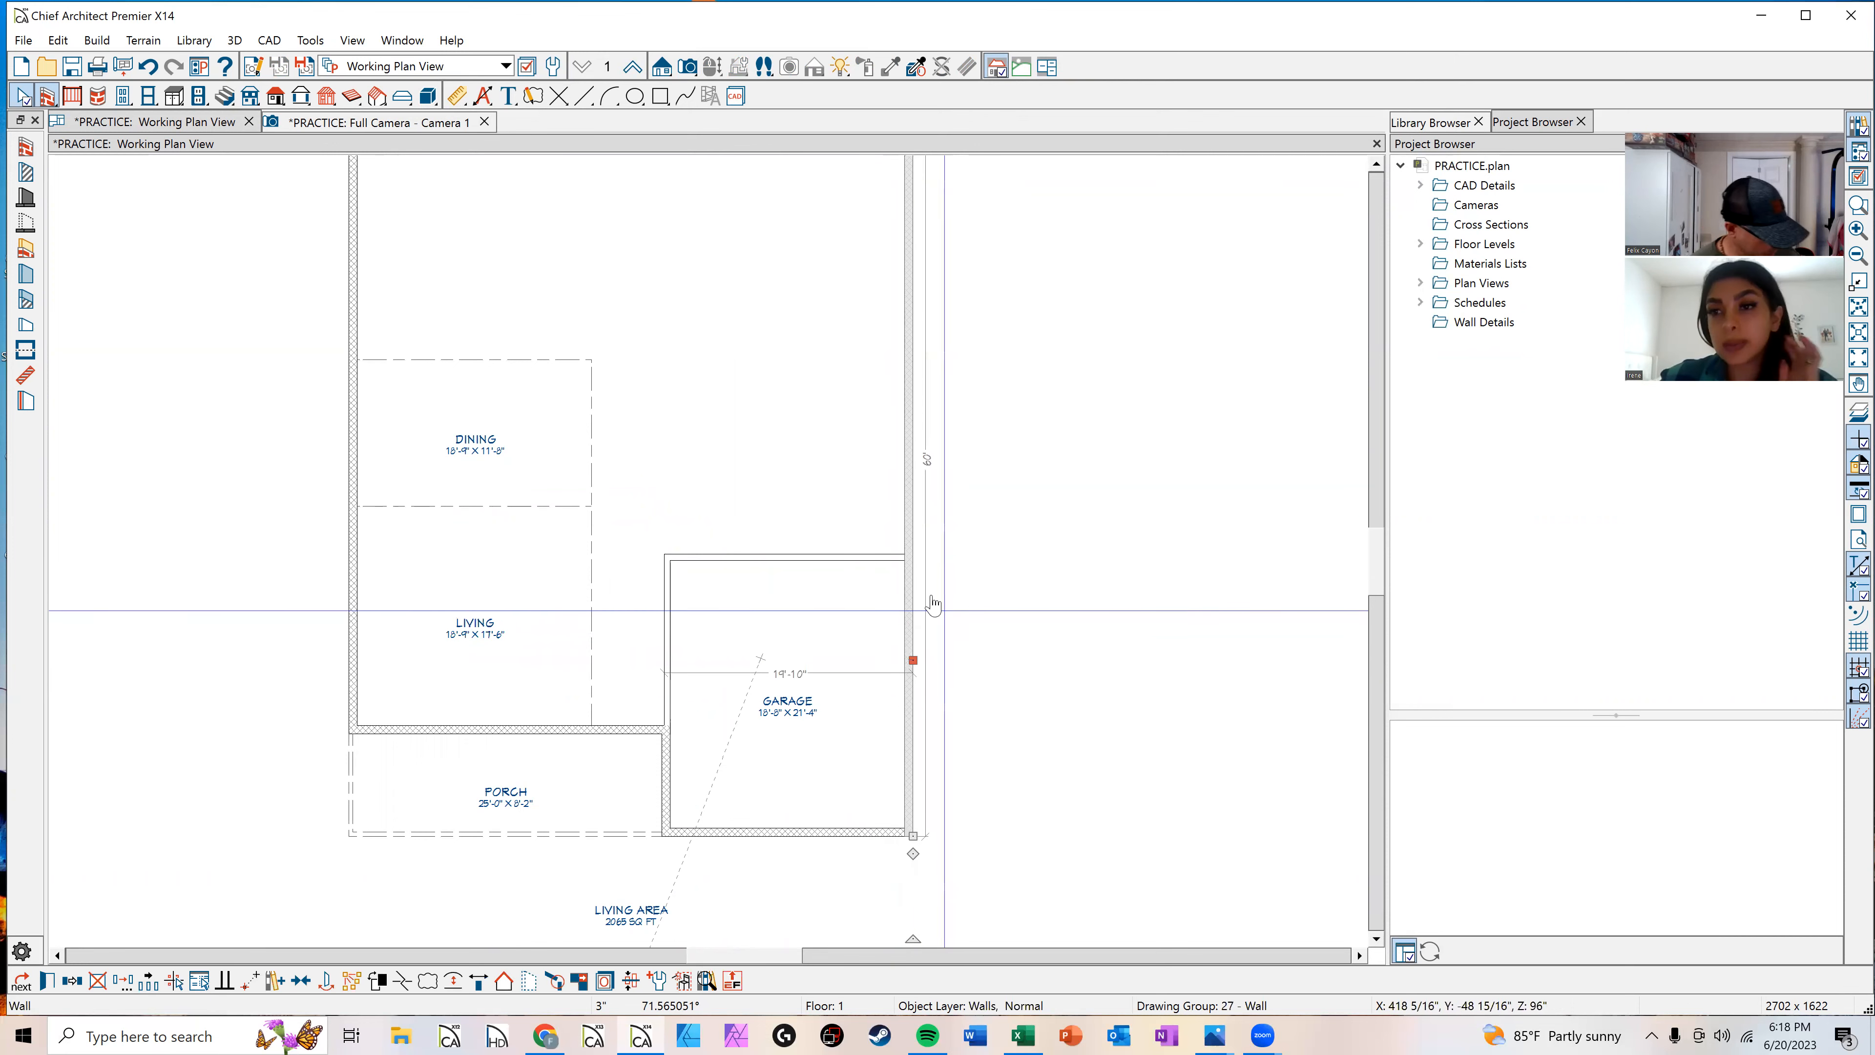
pyautogui.click(907, 512)
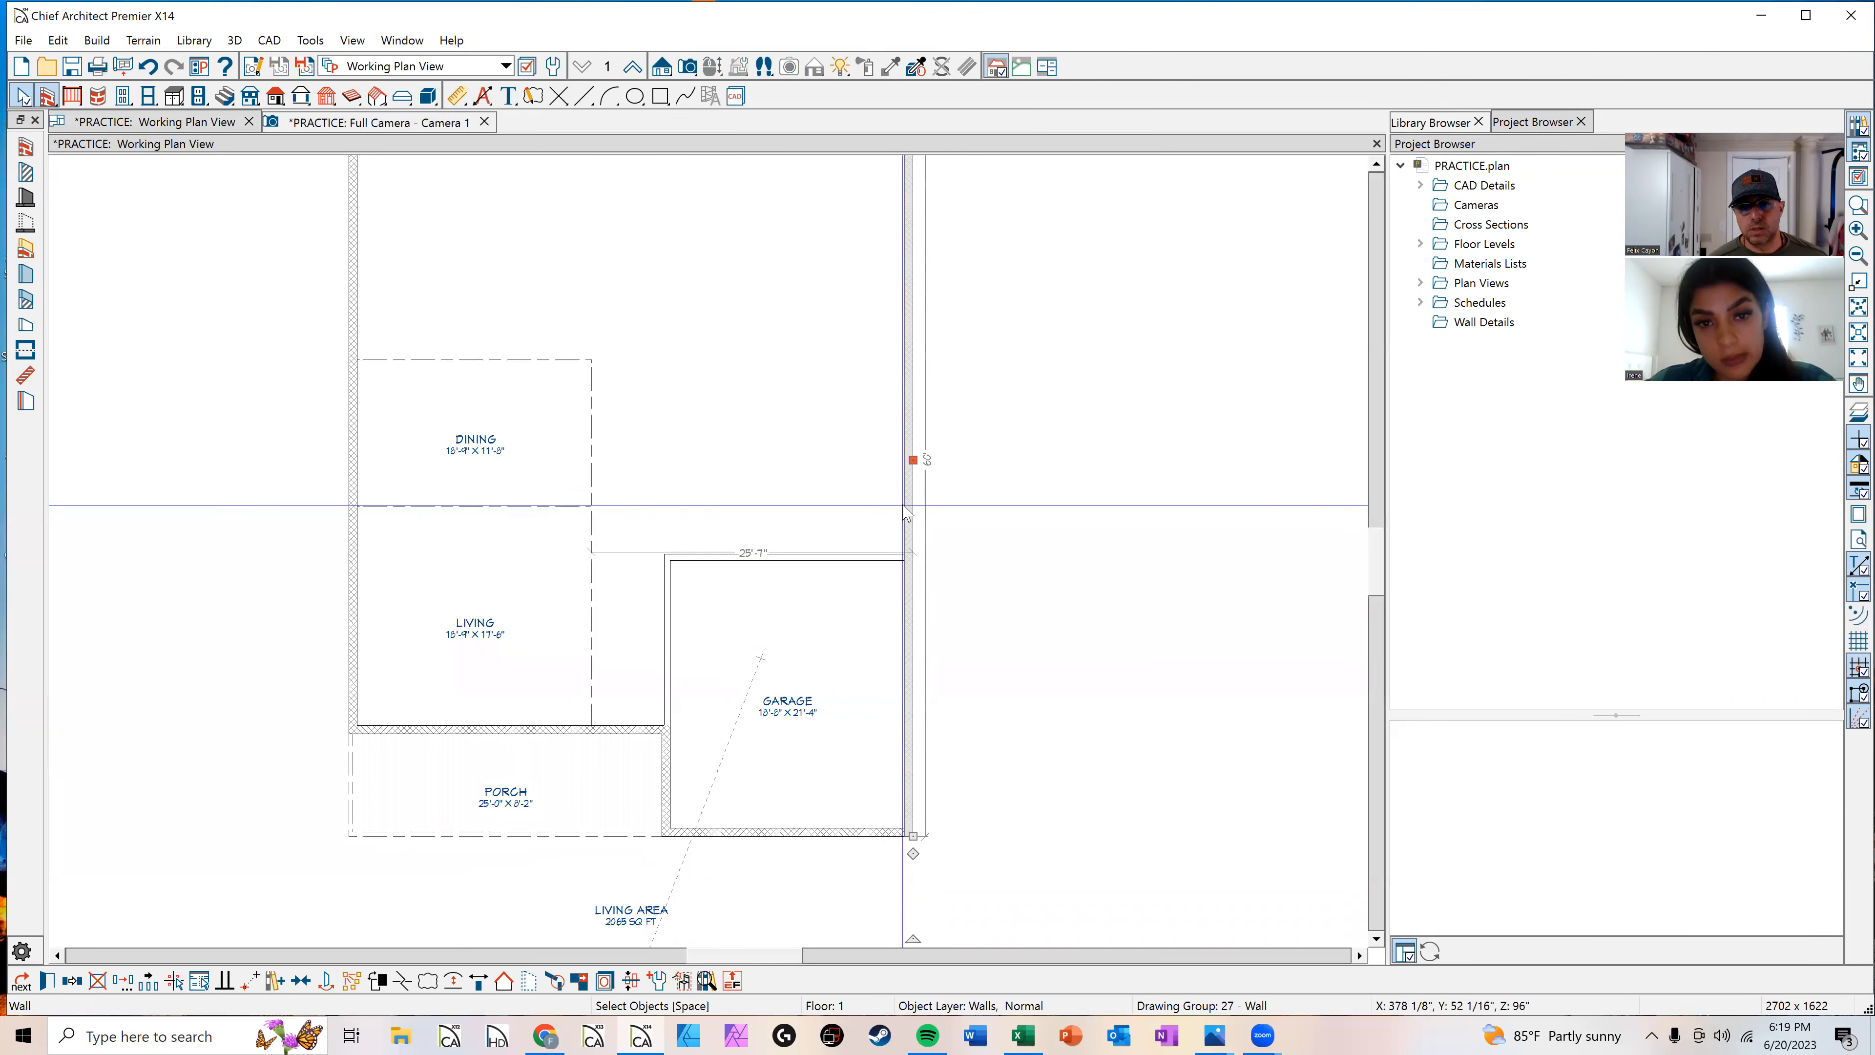
pyautogui.doubleClick(907, 512)
pyautogui.click(424, 127)
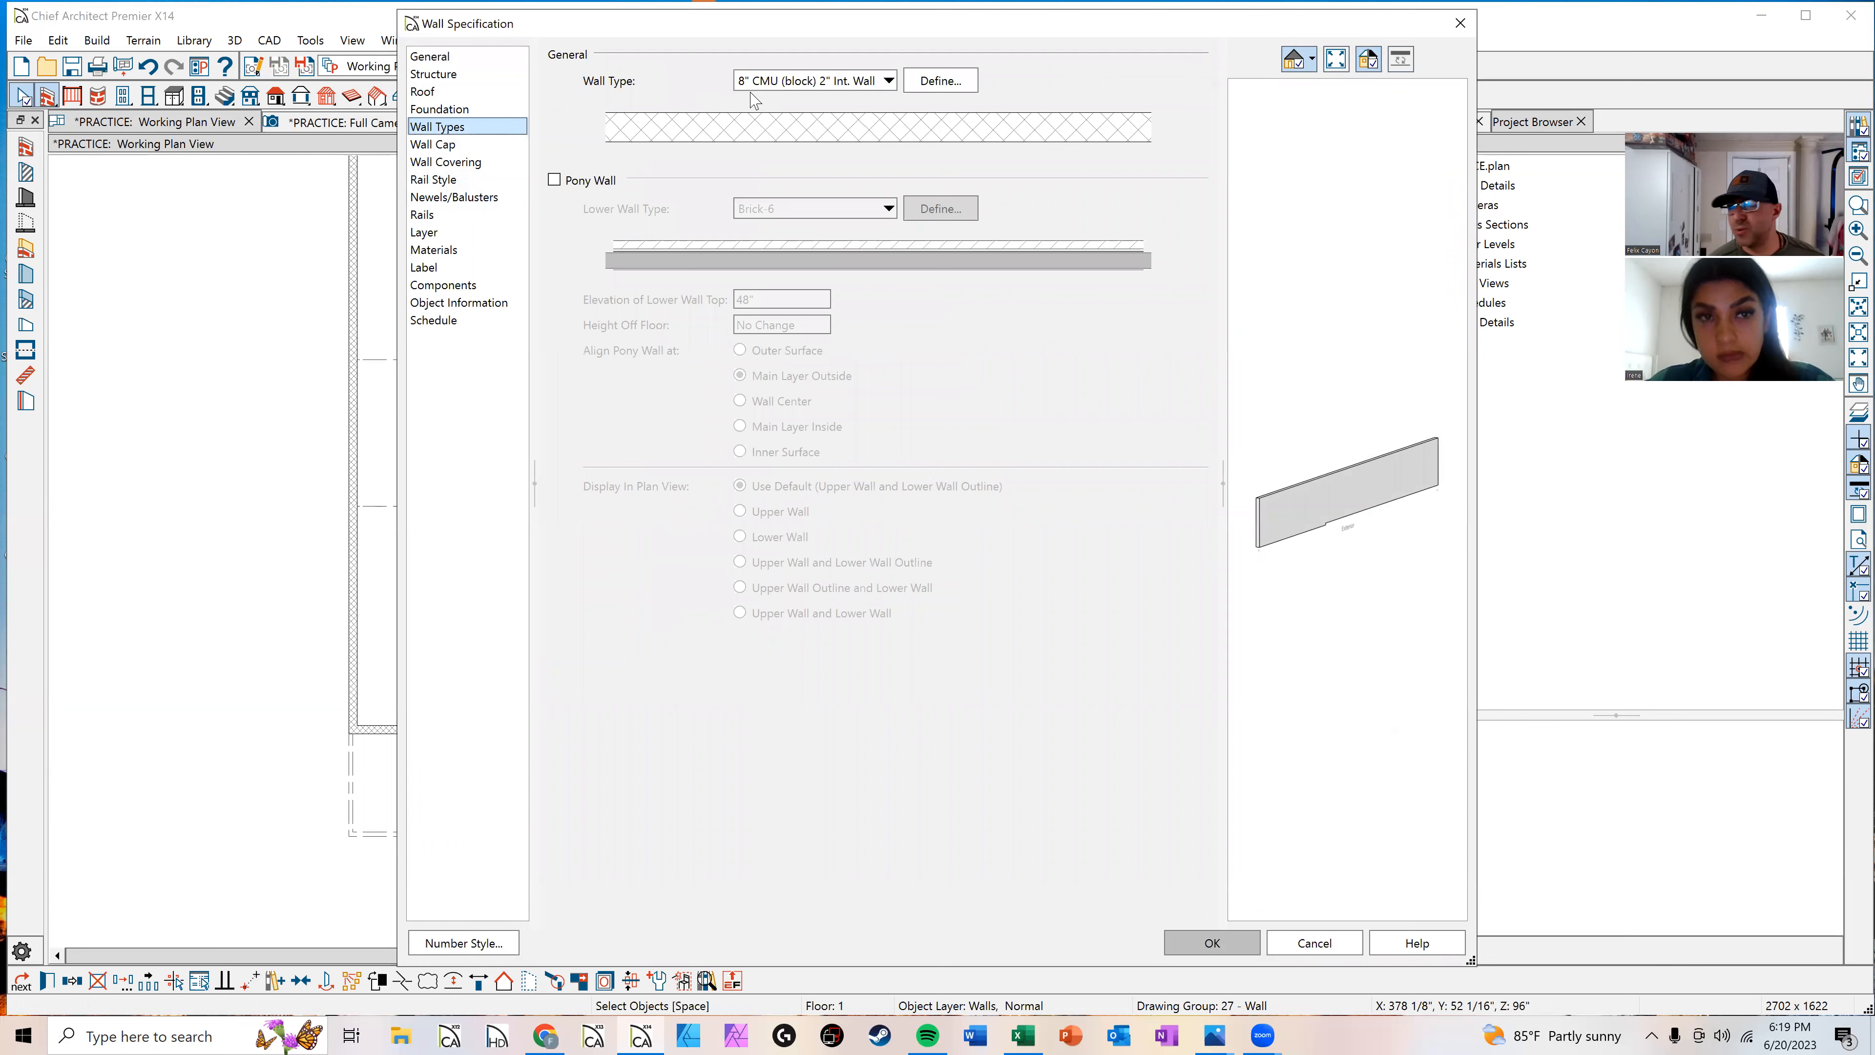
pyautogui.click(836, 81)
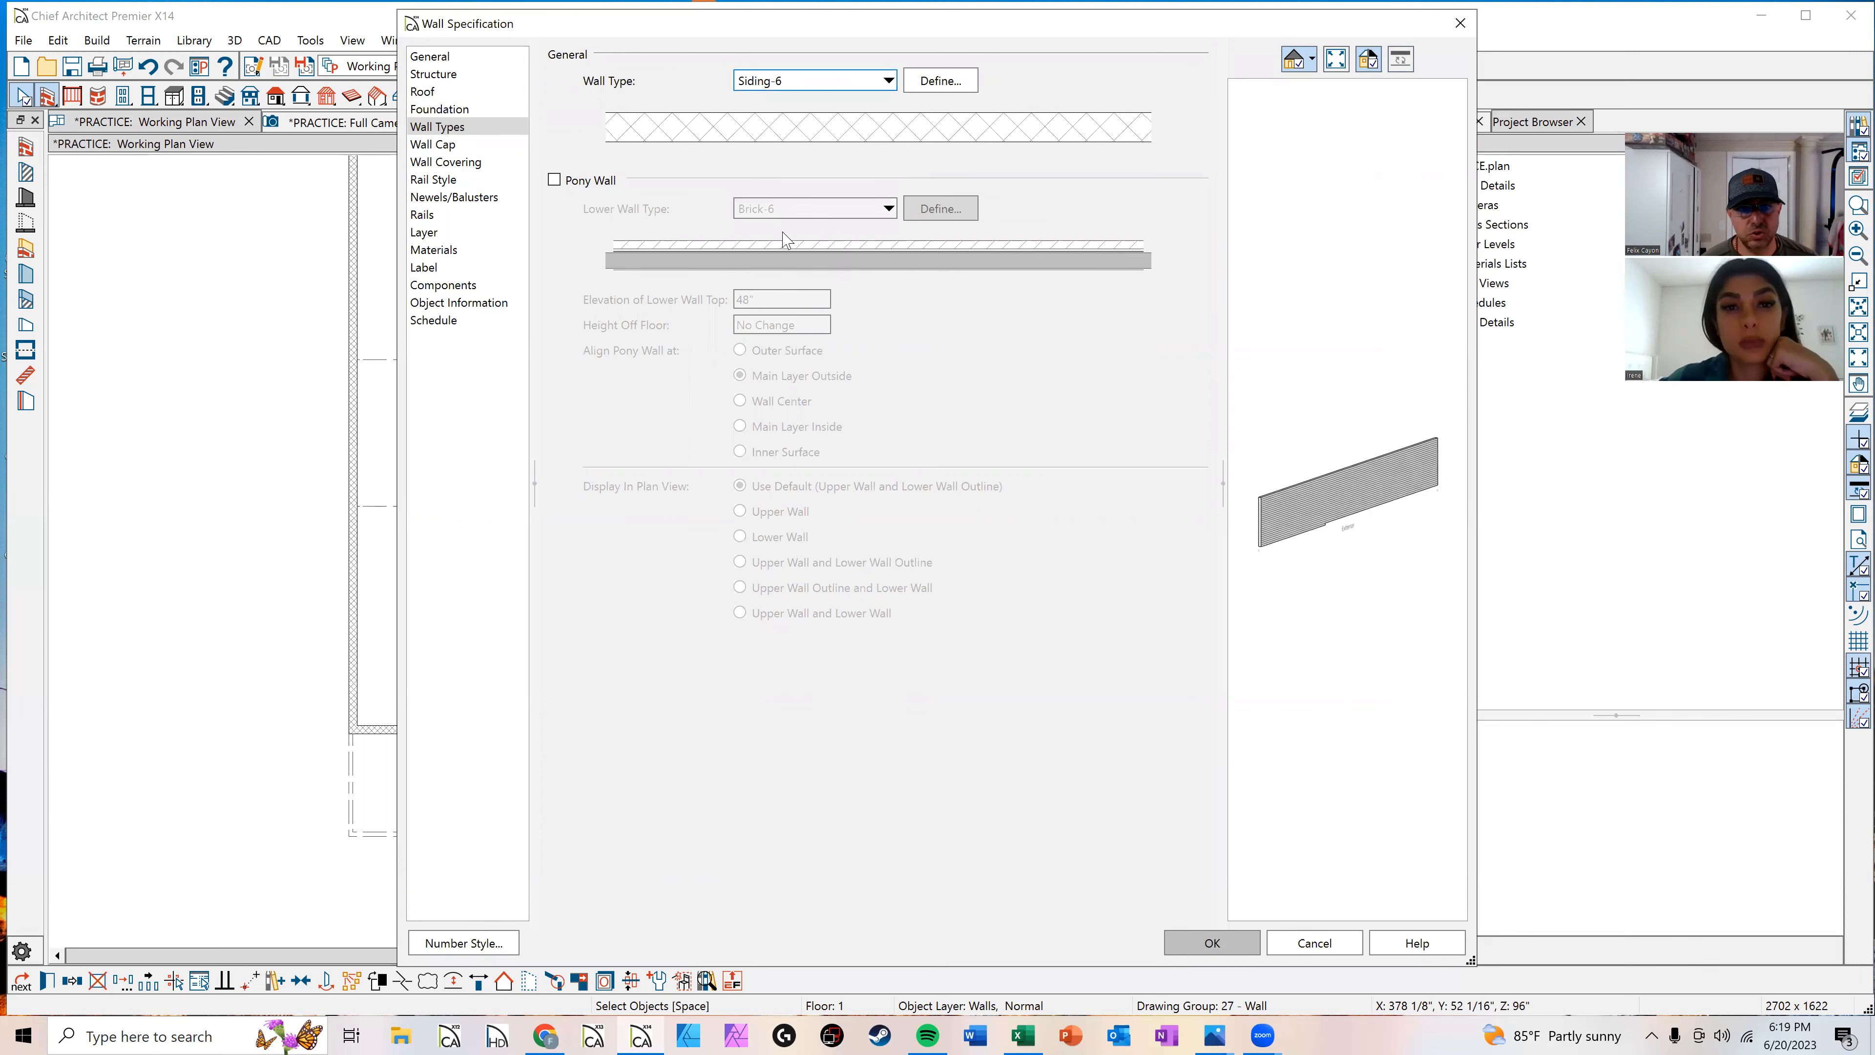
pyautogui.click(1201, 953)
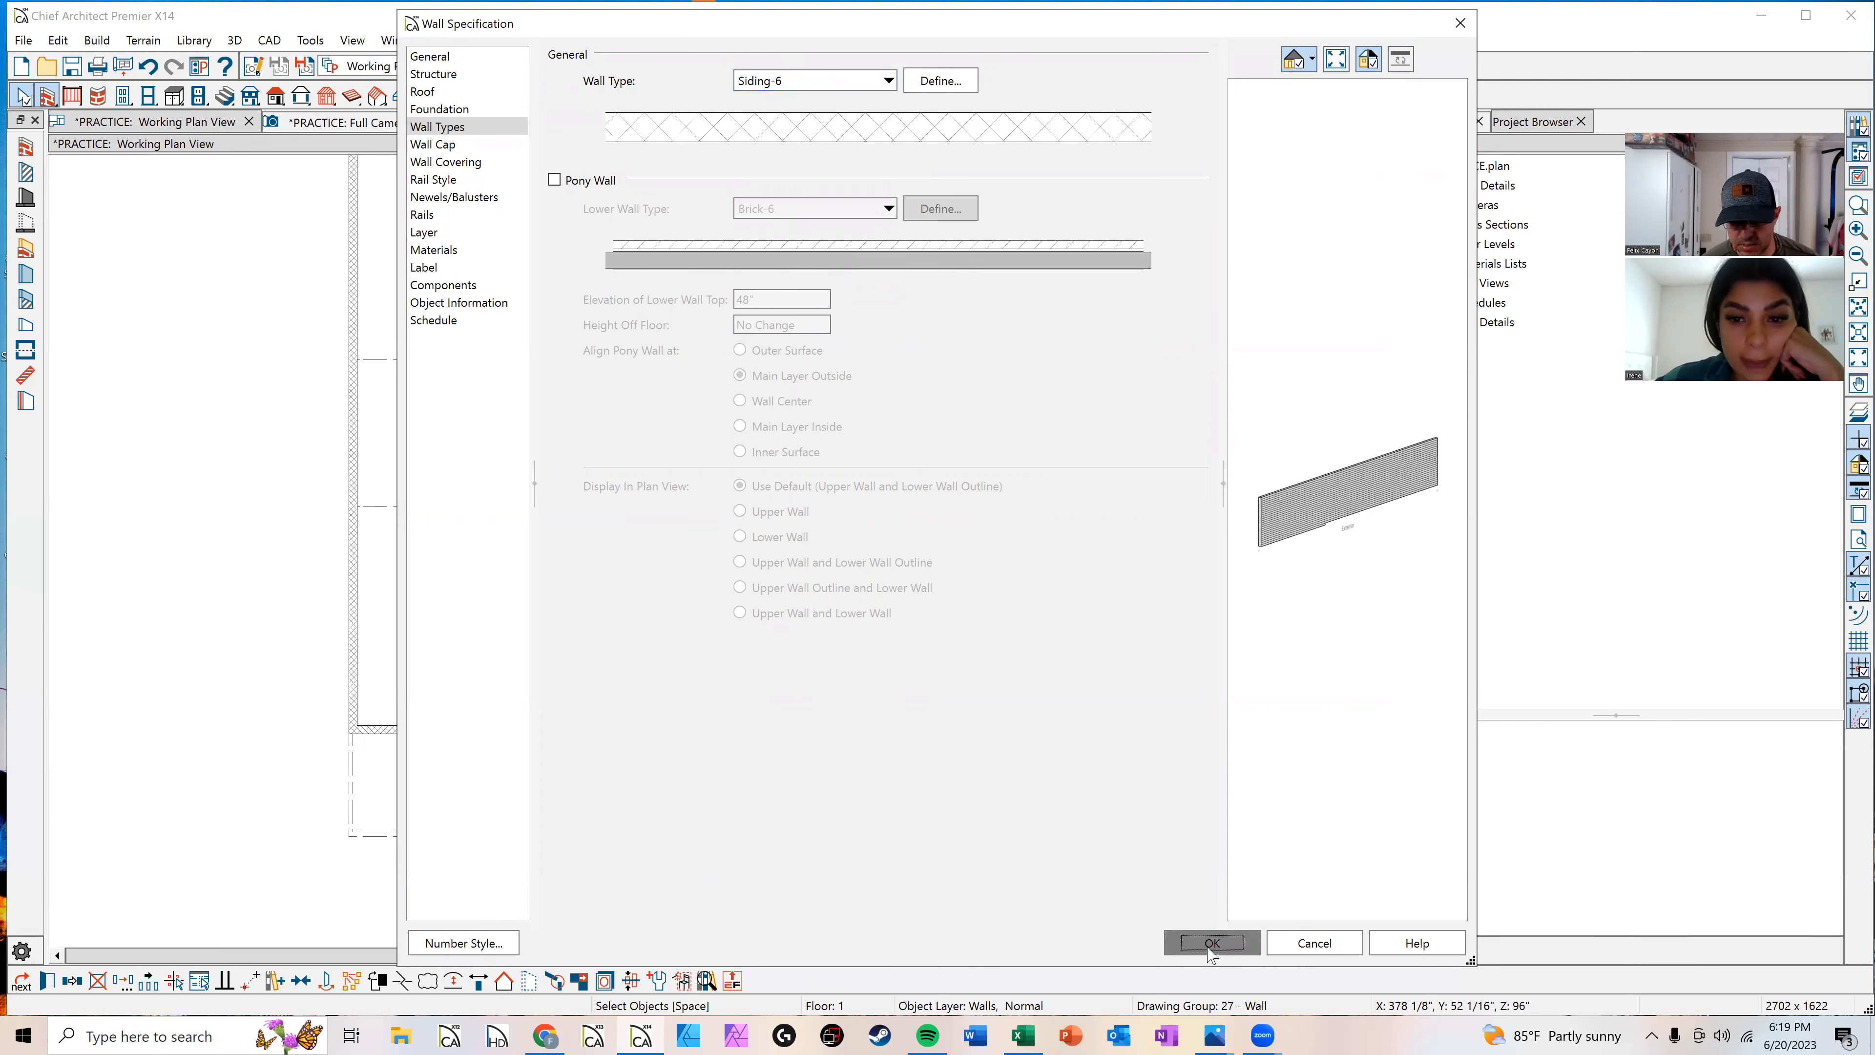
pyautogui.click(1031, 687)
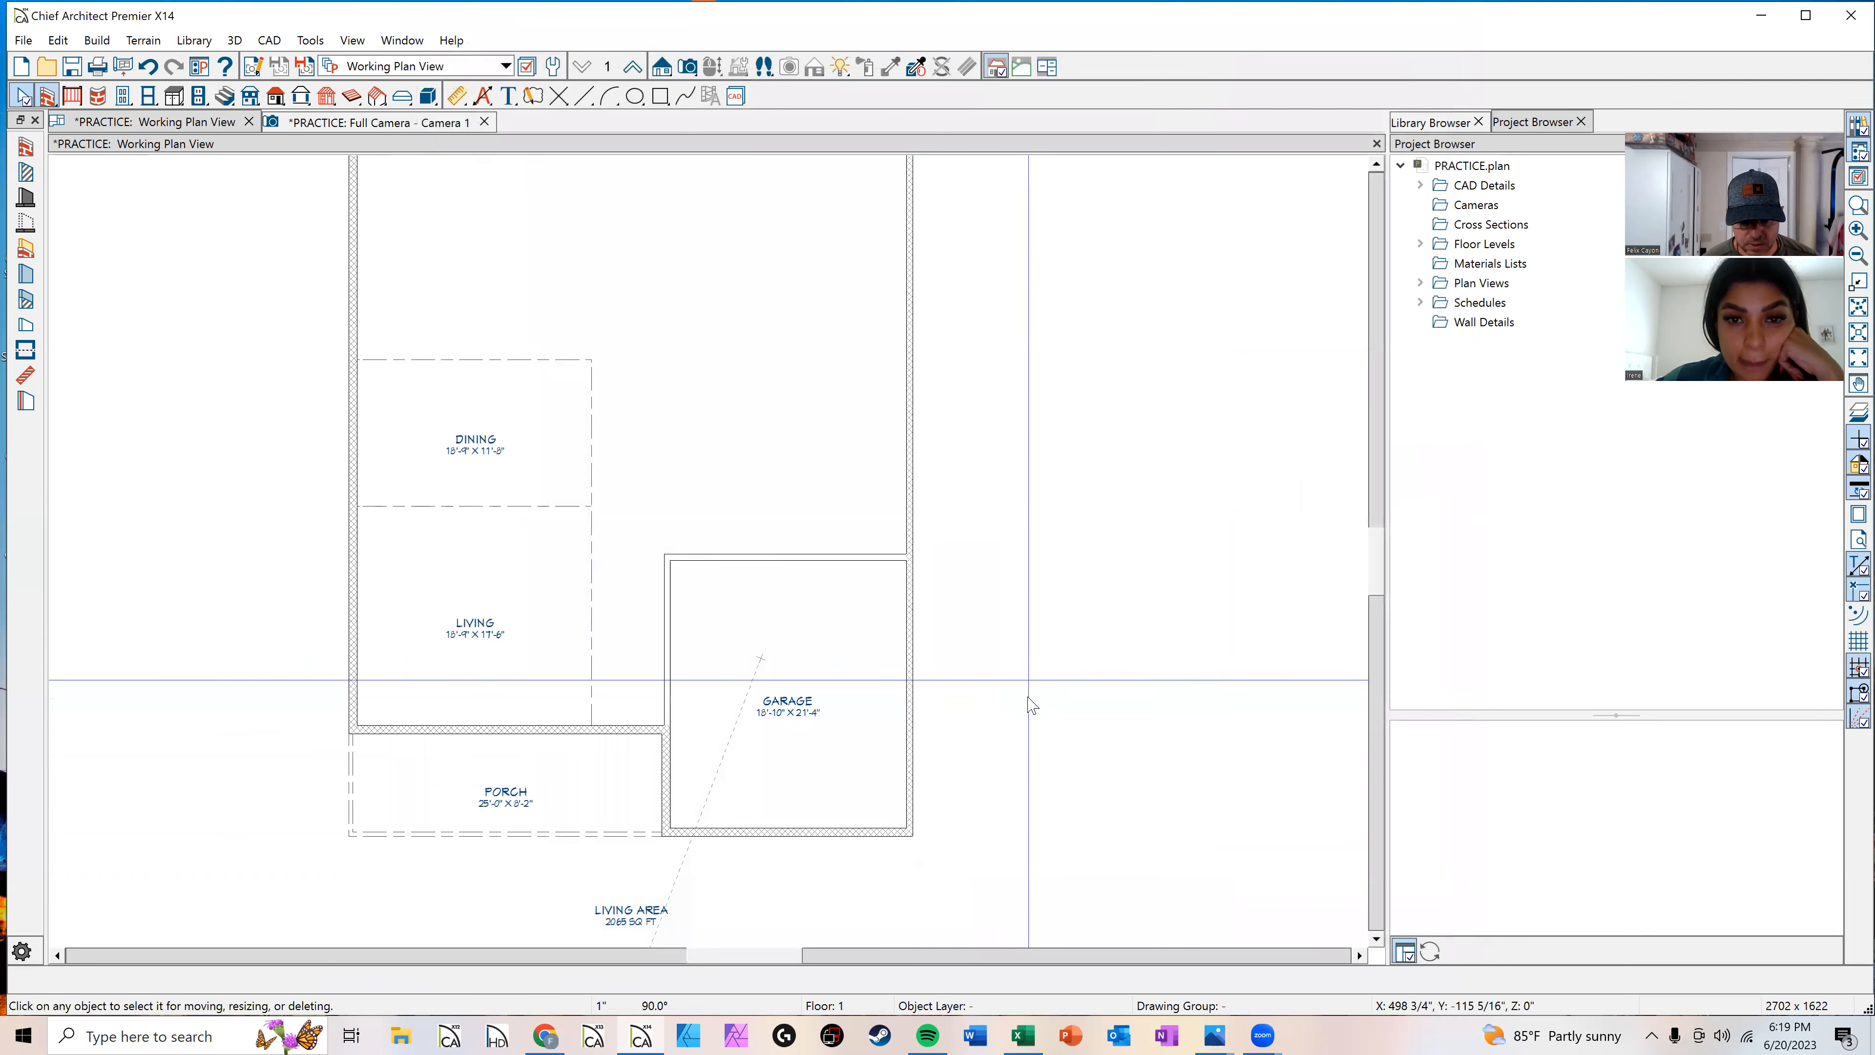
# Step: View the garage's siding exterior in the camera view
pyautogui.scroll(6, 1030, 704)
pyautogui.scroll(1, 828, 853)
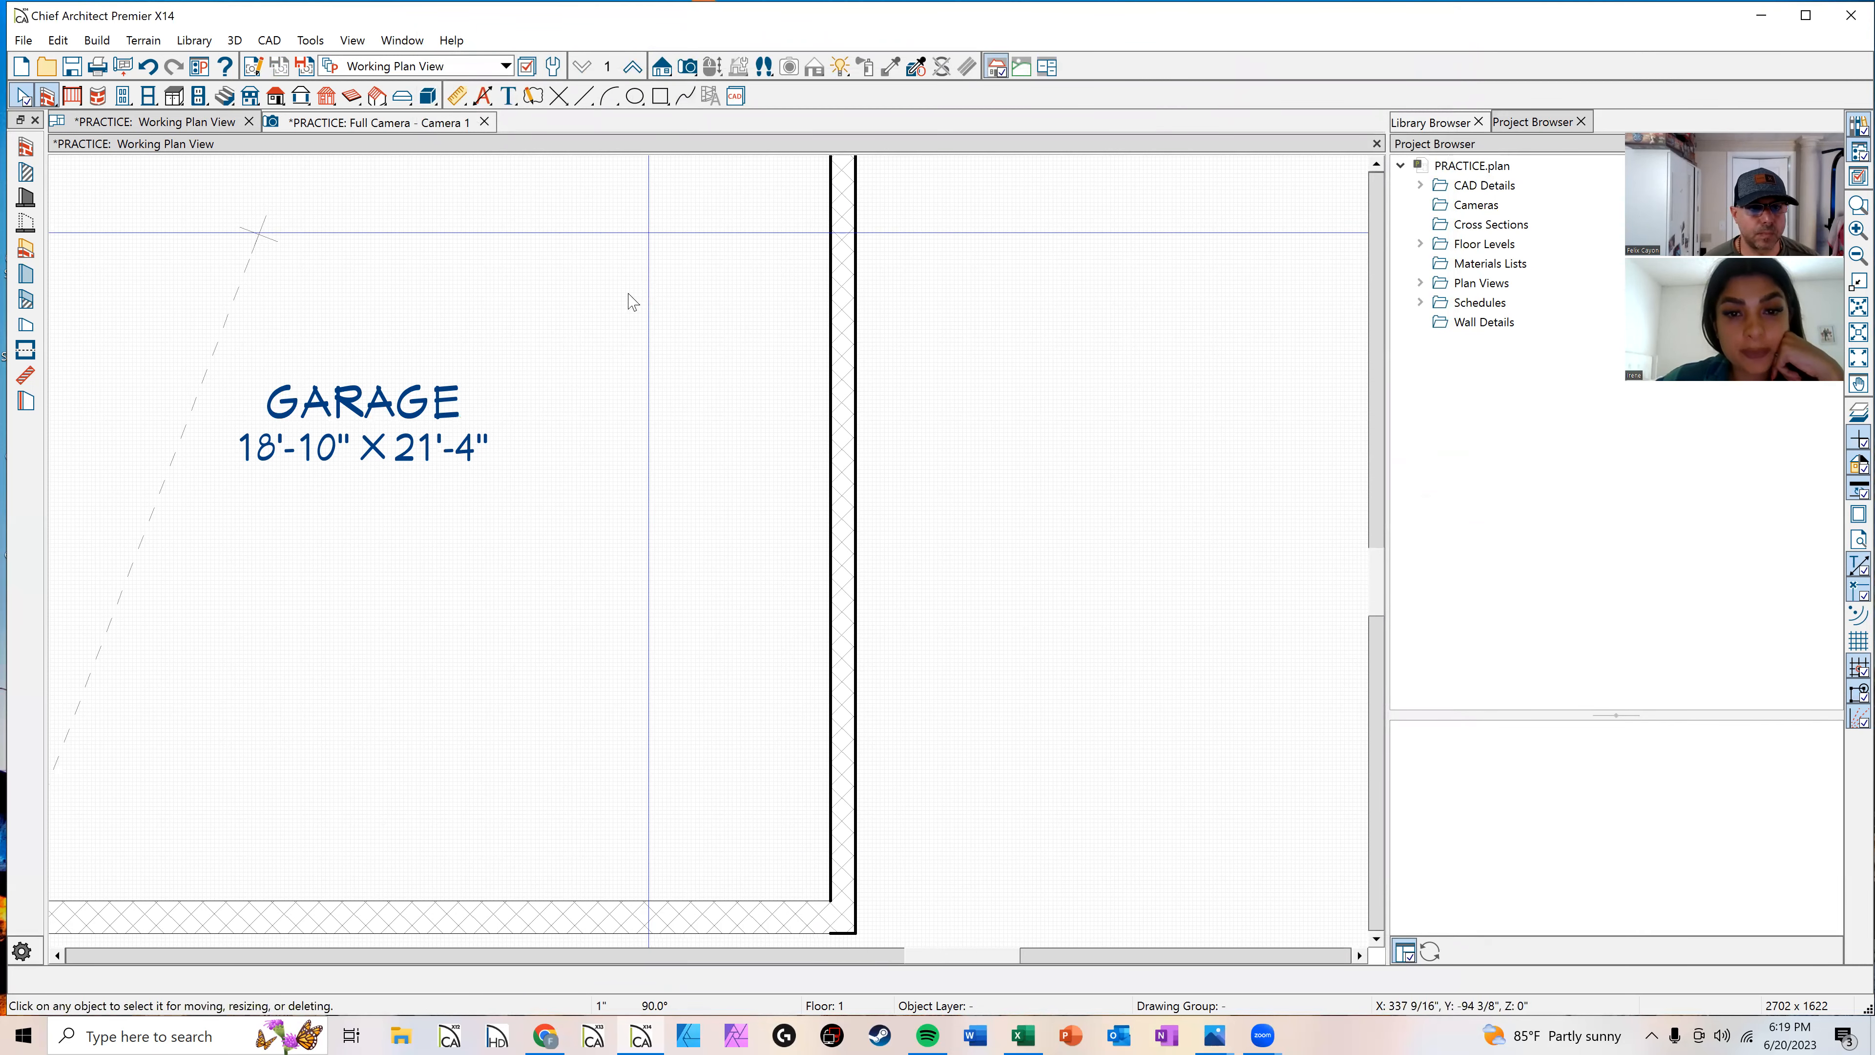
pyautogui.scroll(-2, 627, 296)
pyautogui.click(431, 122)
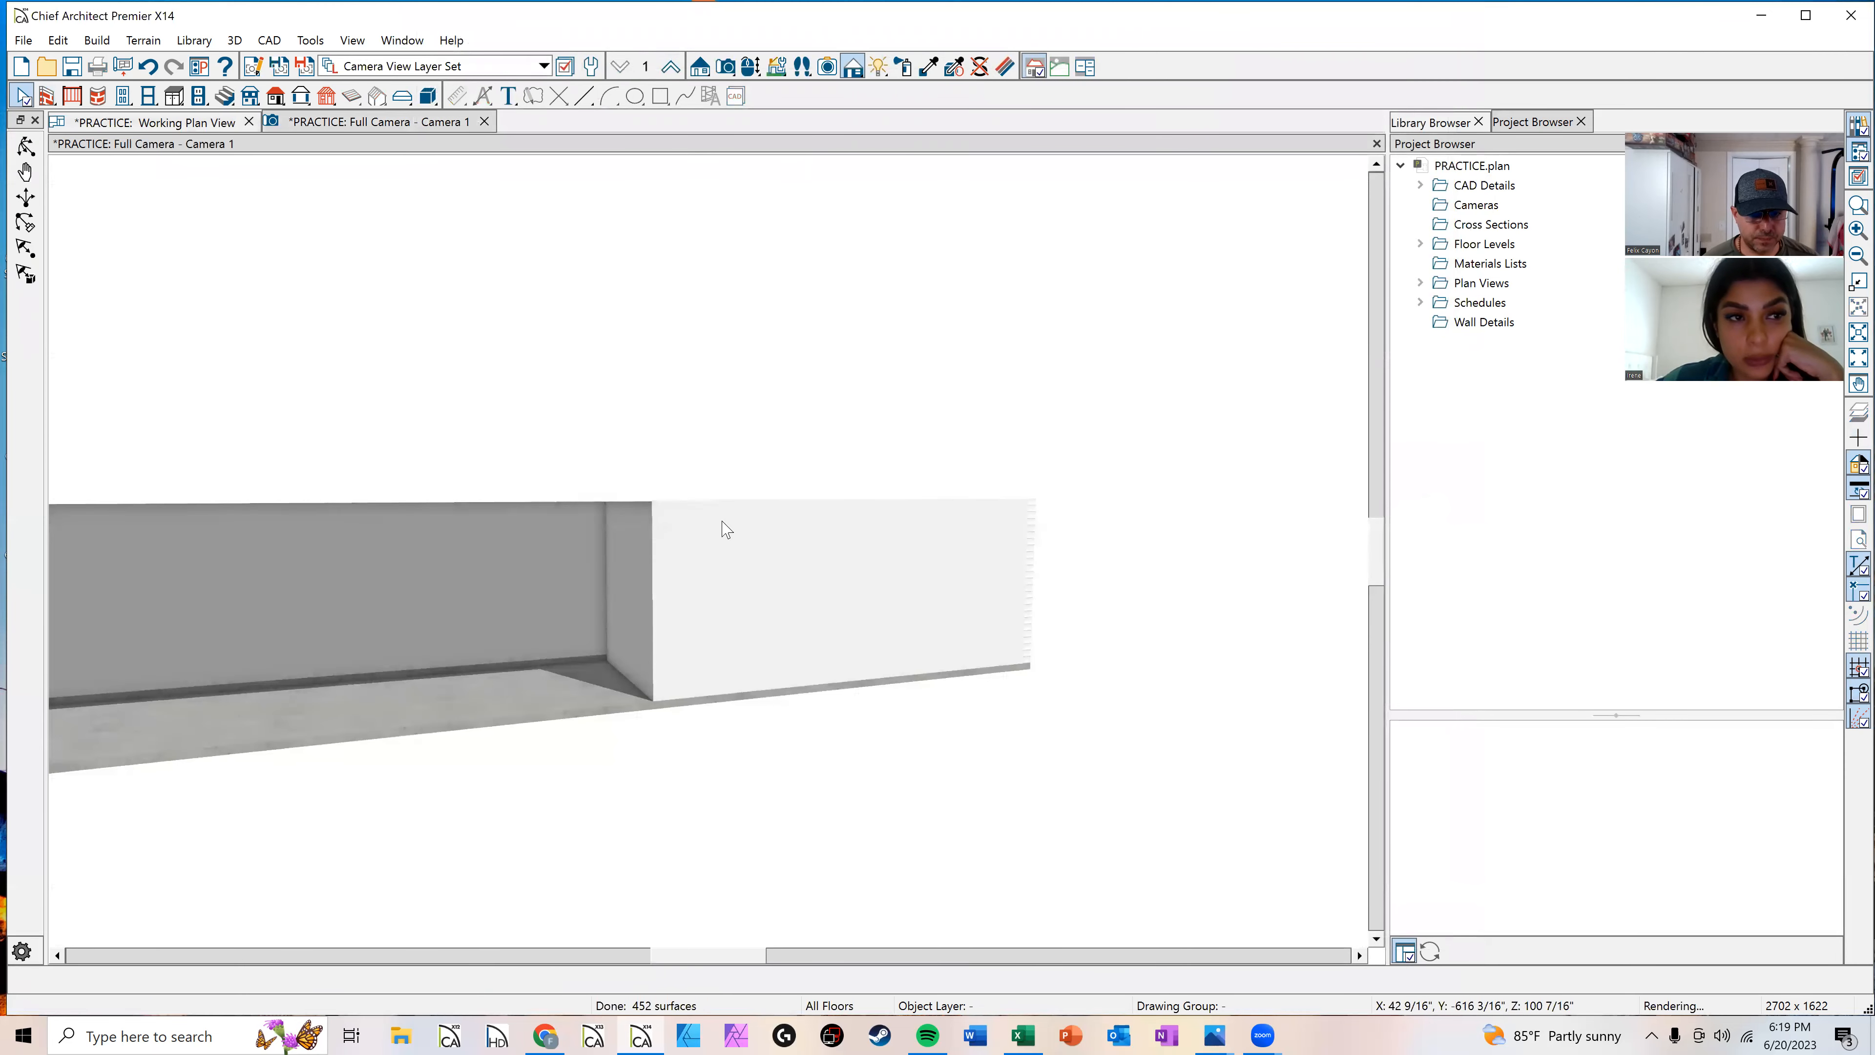
pyautogui.click(36, 148)
pyautogui.moveTo(883, 461); pyautogui.dragTo(787, 271)
pyautogui.press('space')
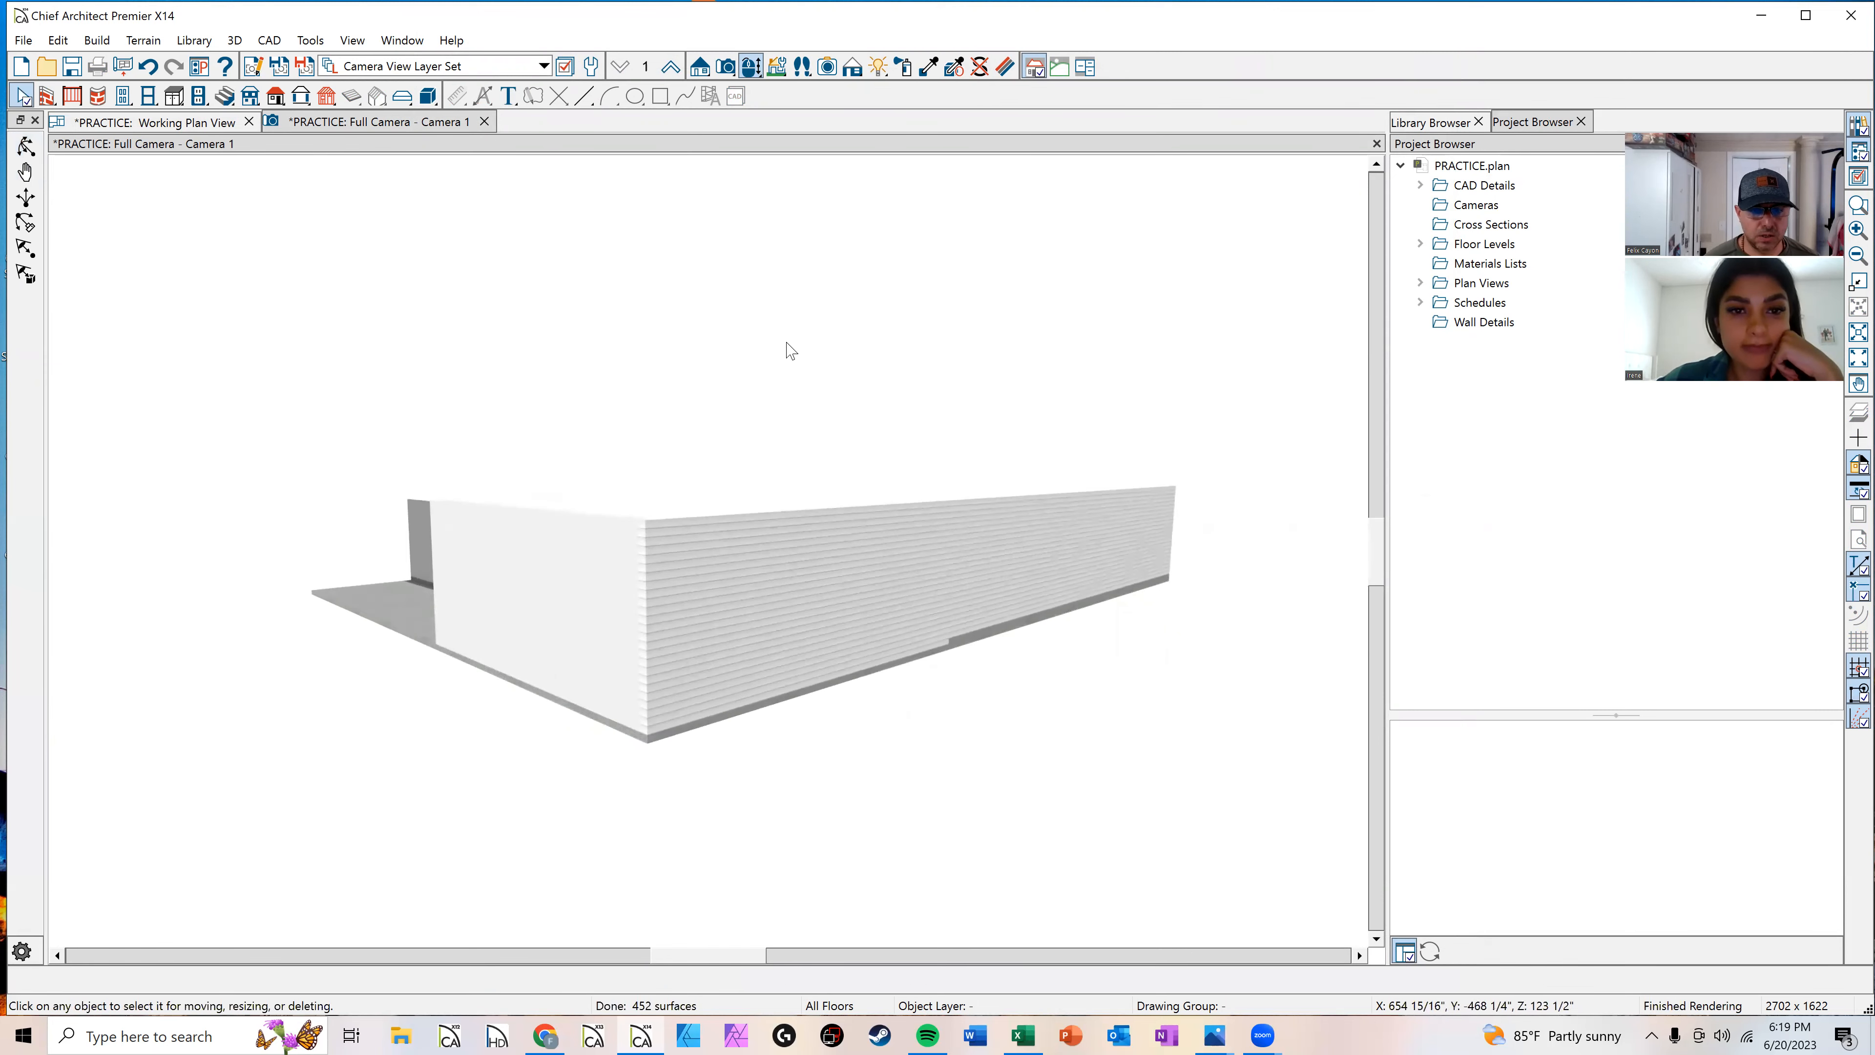
# Step: Set the right exterior wall's interior surface material to Color - Platinum
pyautogui.click(818, 576)
pyautogui.hotkey('ctrl', 'e')
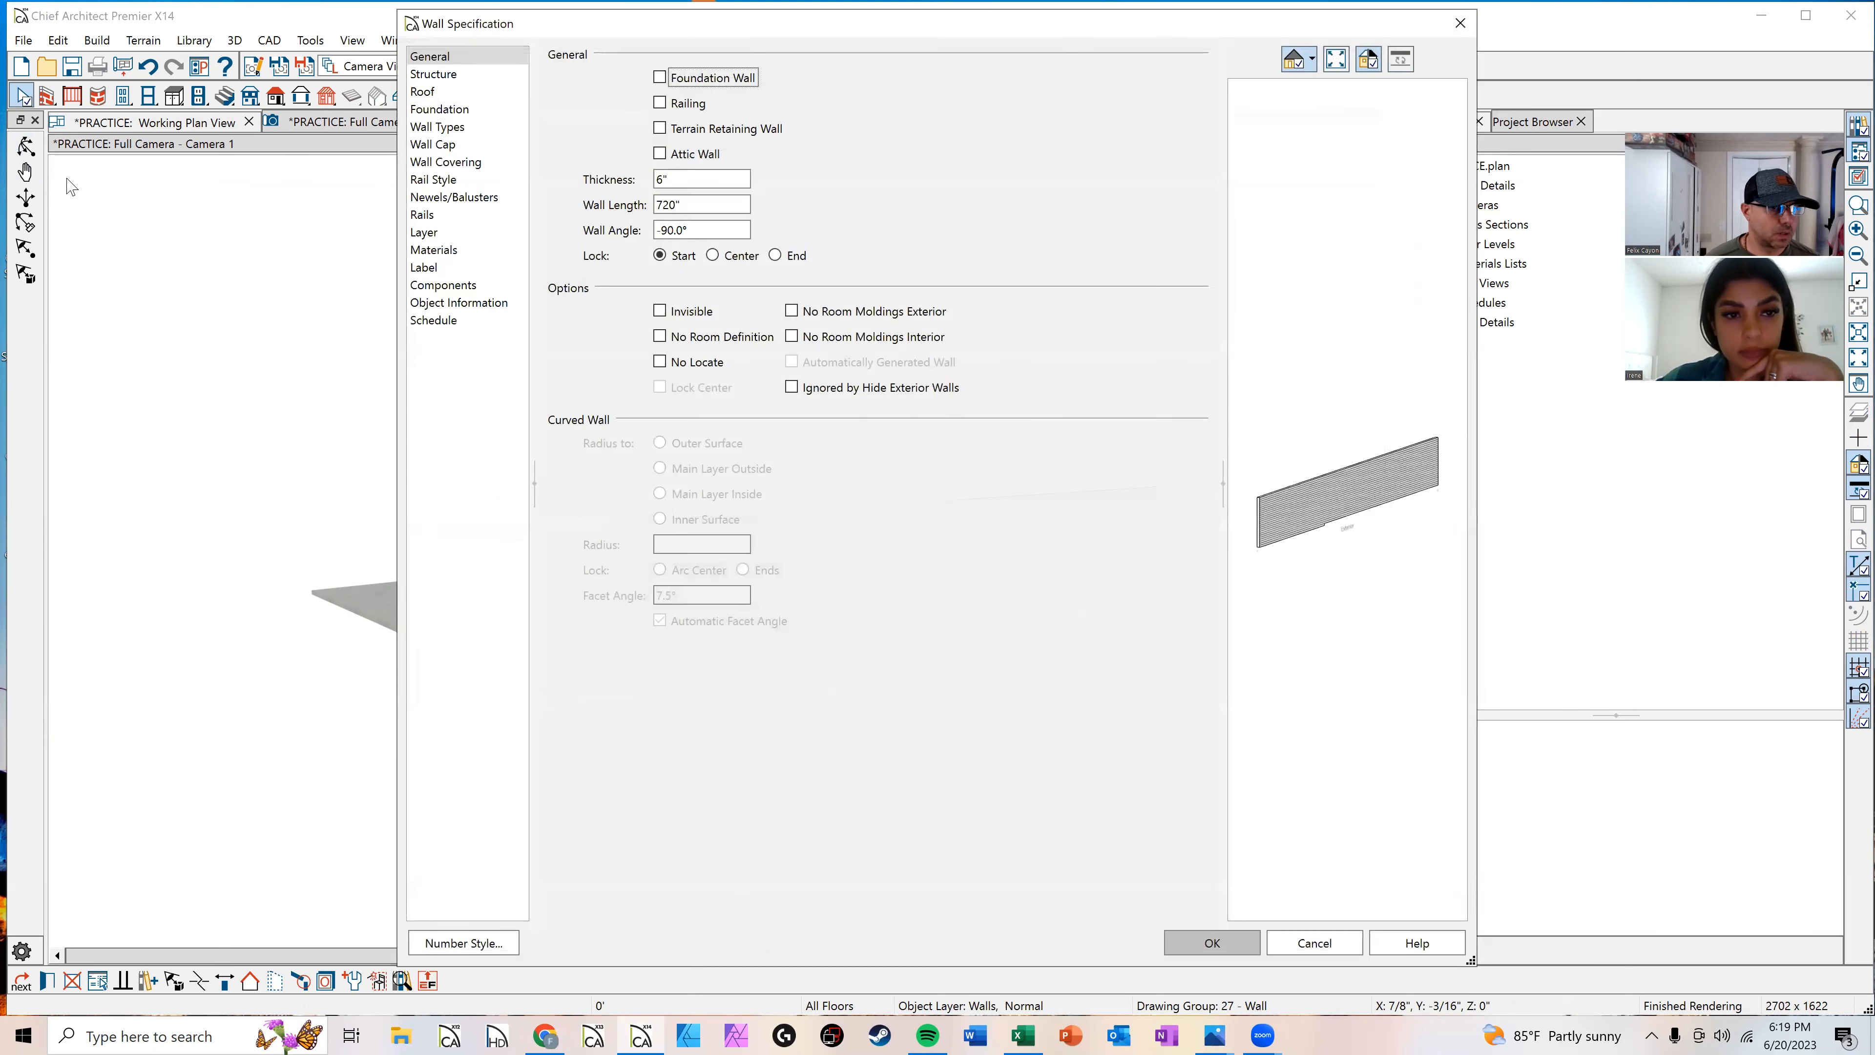
pyautogui.click(452, 251)
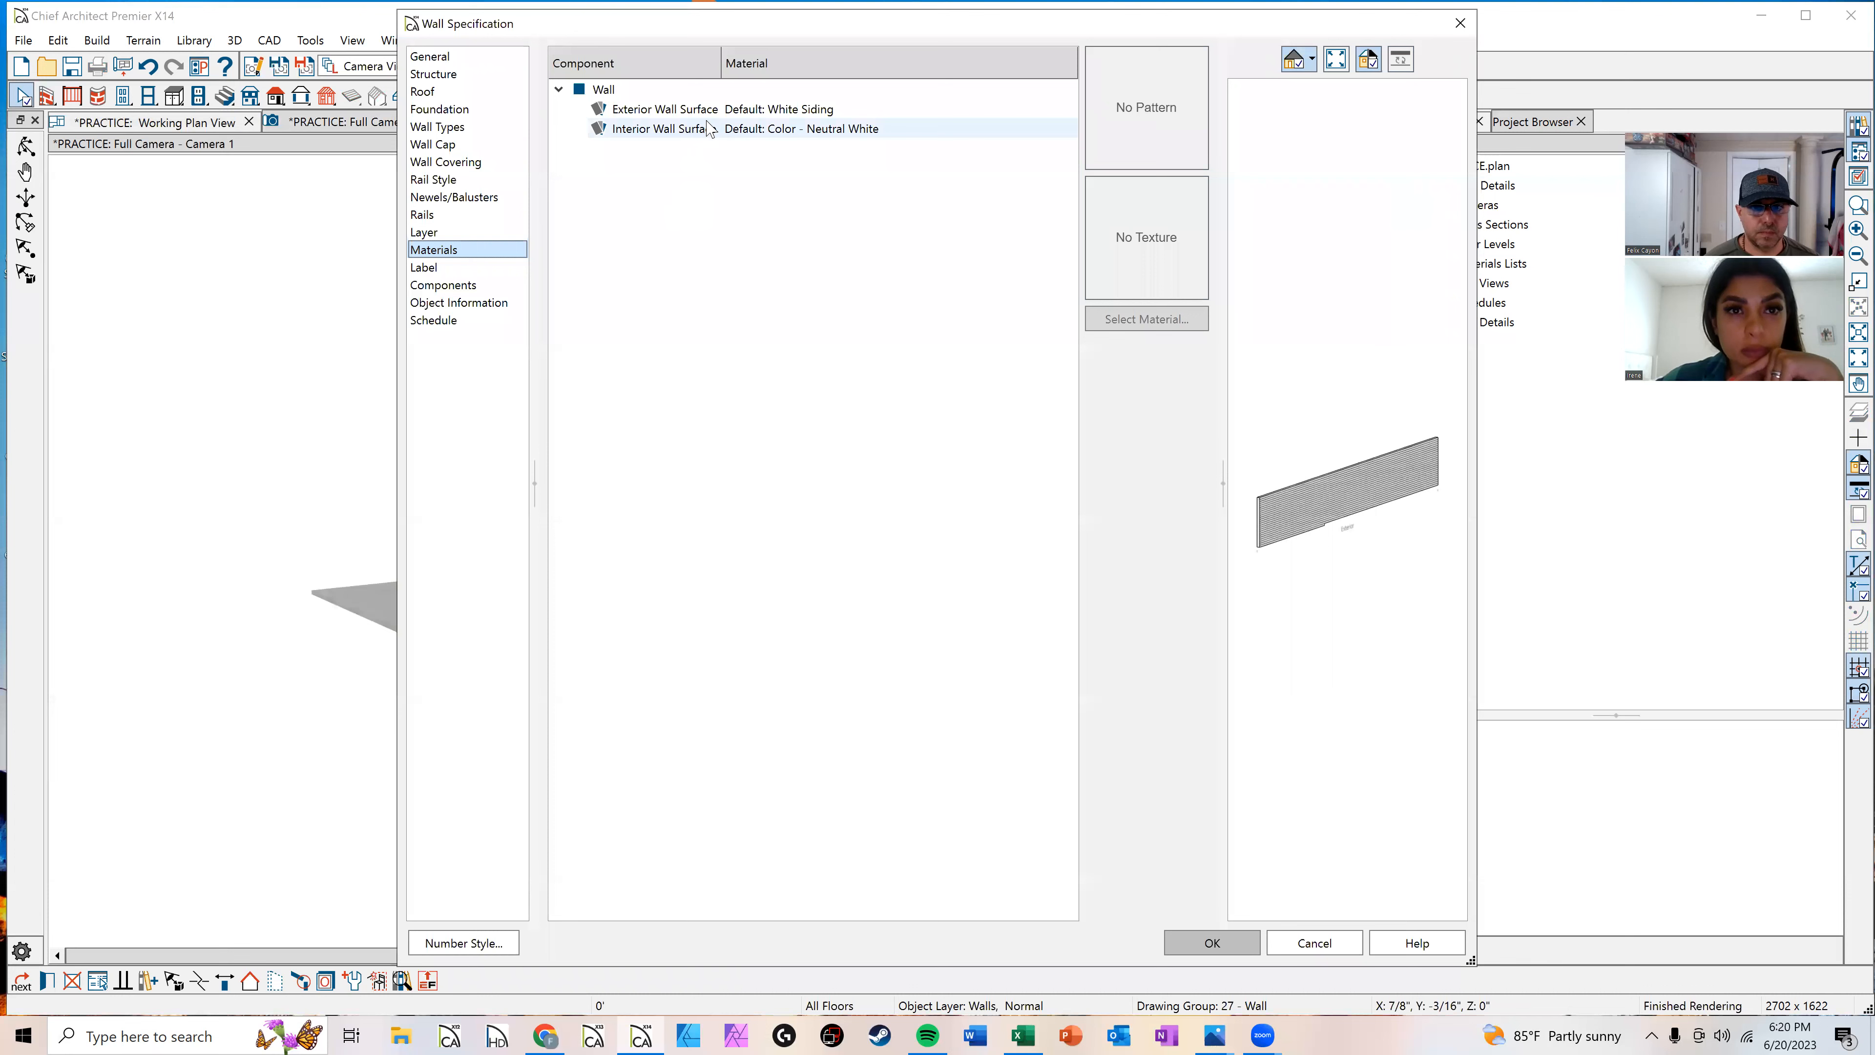
pyautogui.click(740, 133)
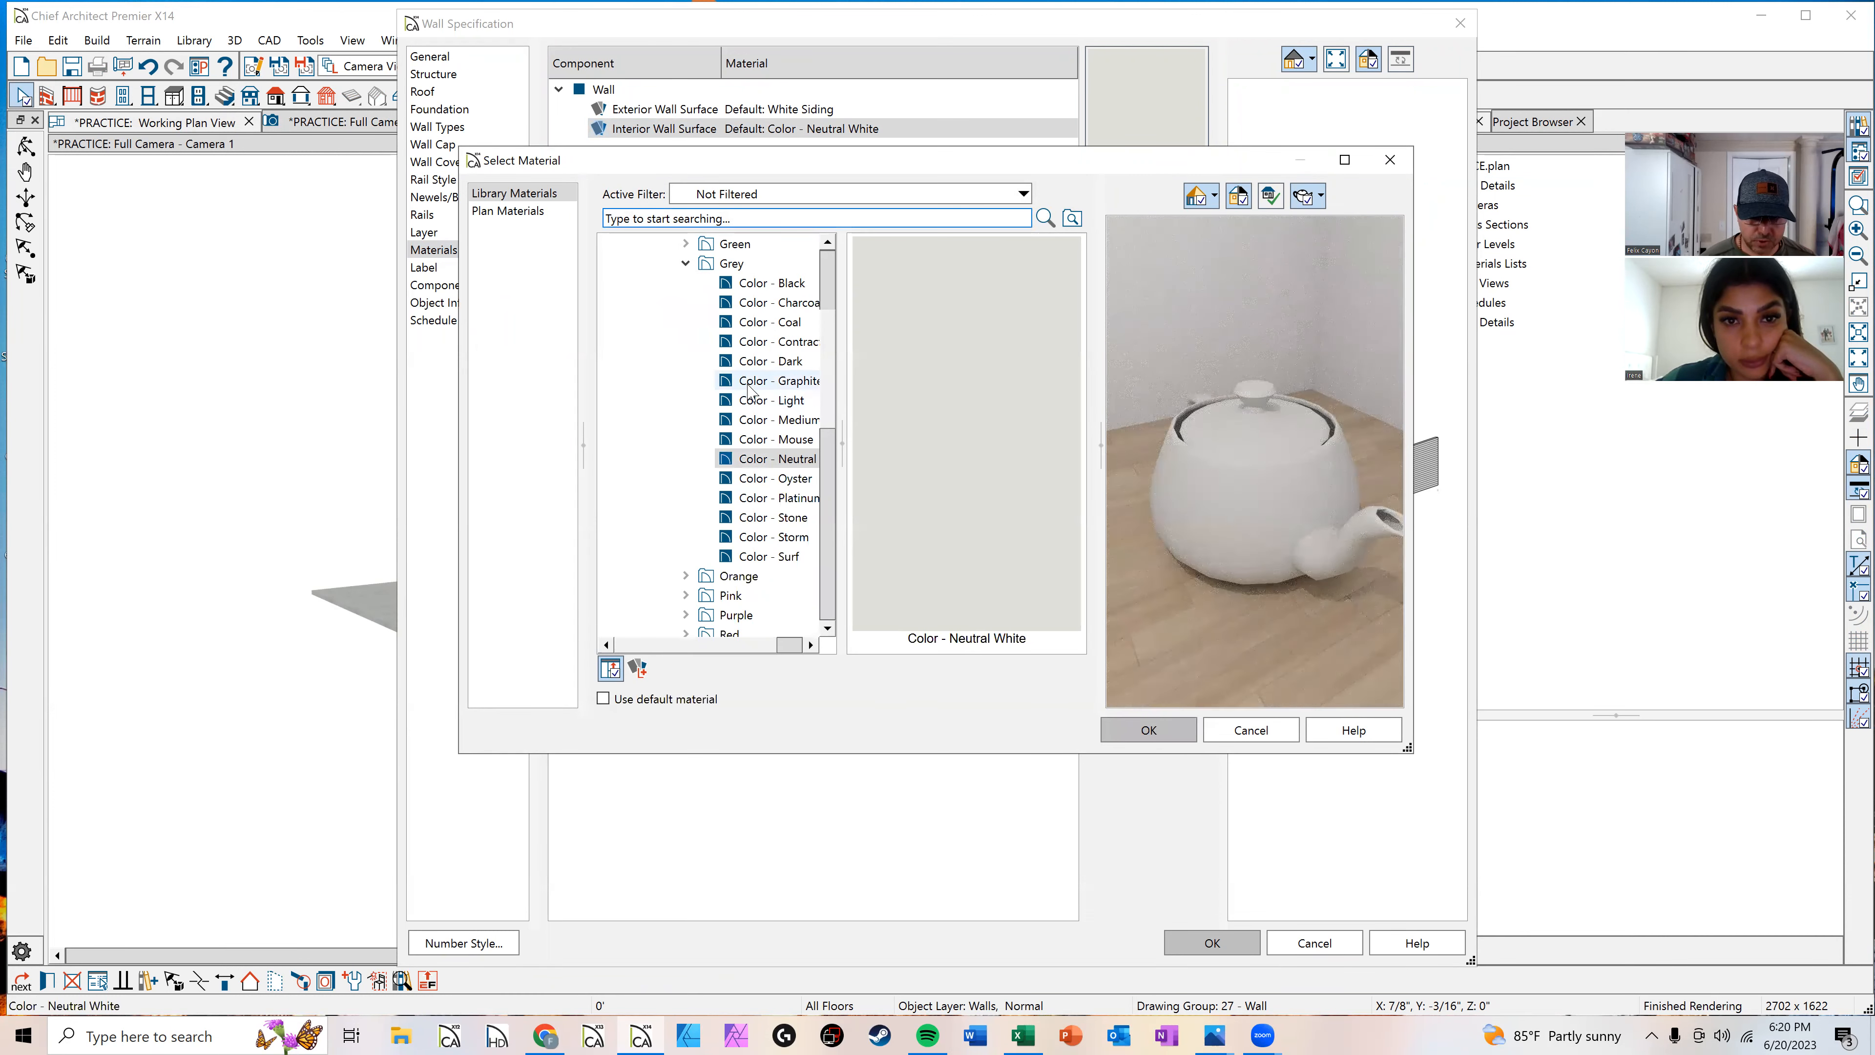
pyautogui.scroll(-4, 753, 385)
pyautogui.scroll(5, 753, 386)
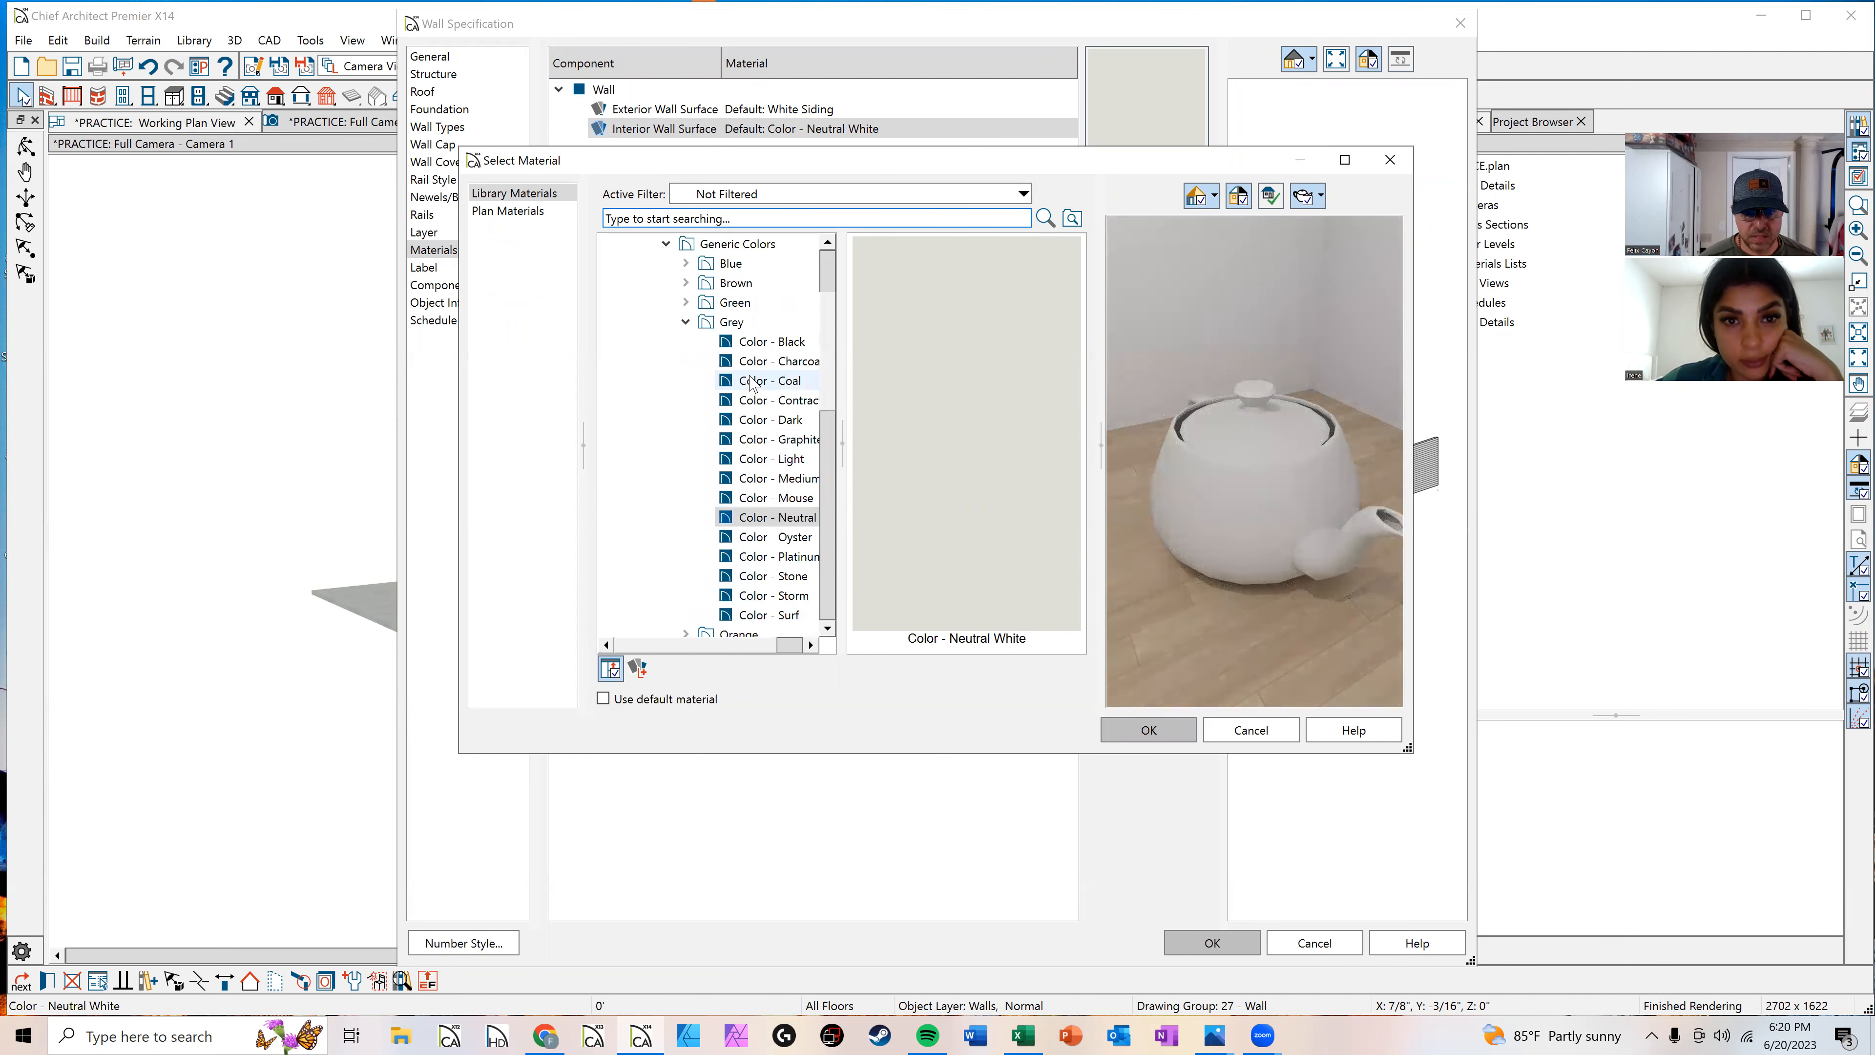
pyautogui.scroll(-2, 771, 437)
pyautogui.click(773, 438)
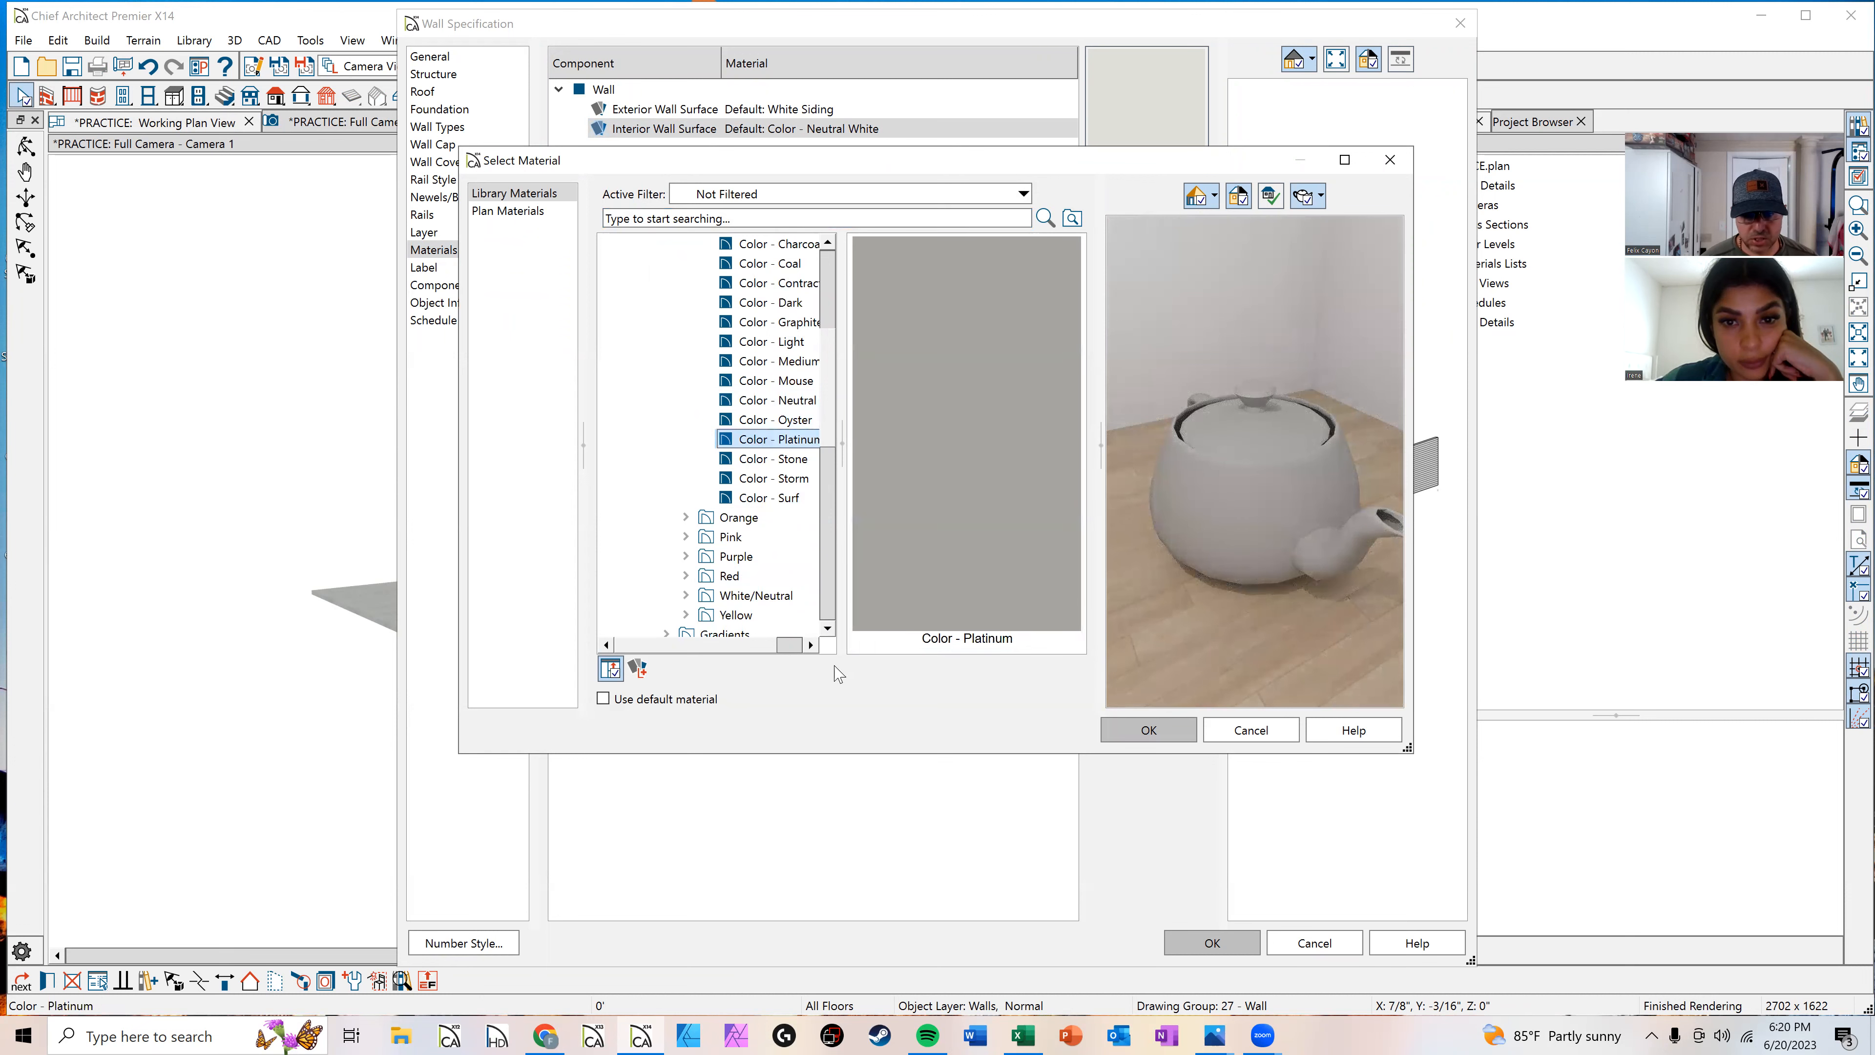
pyautogui.click(1147, 730)
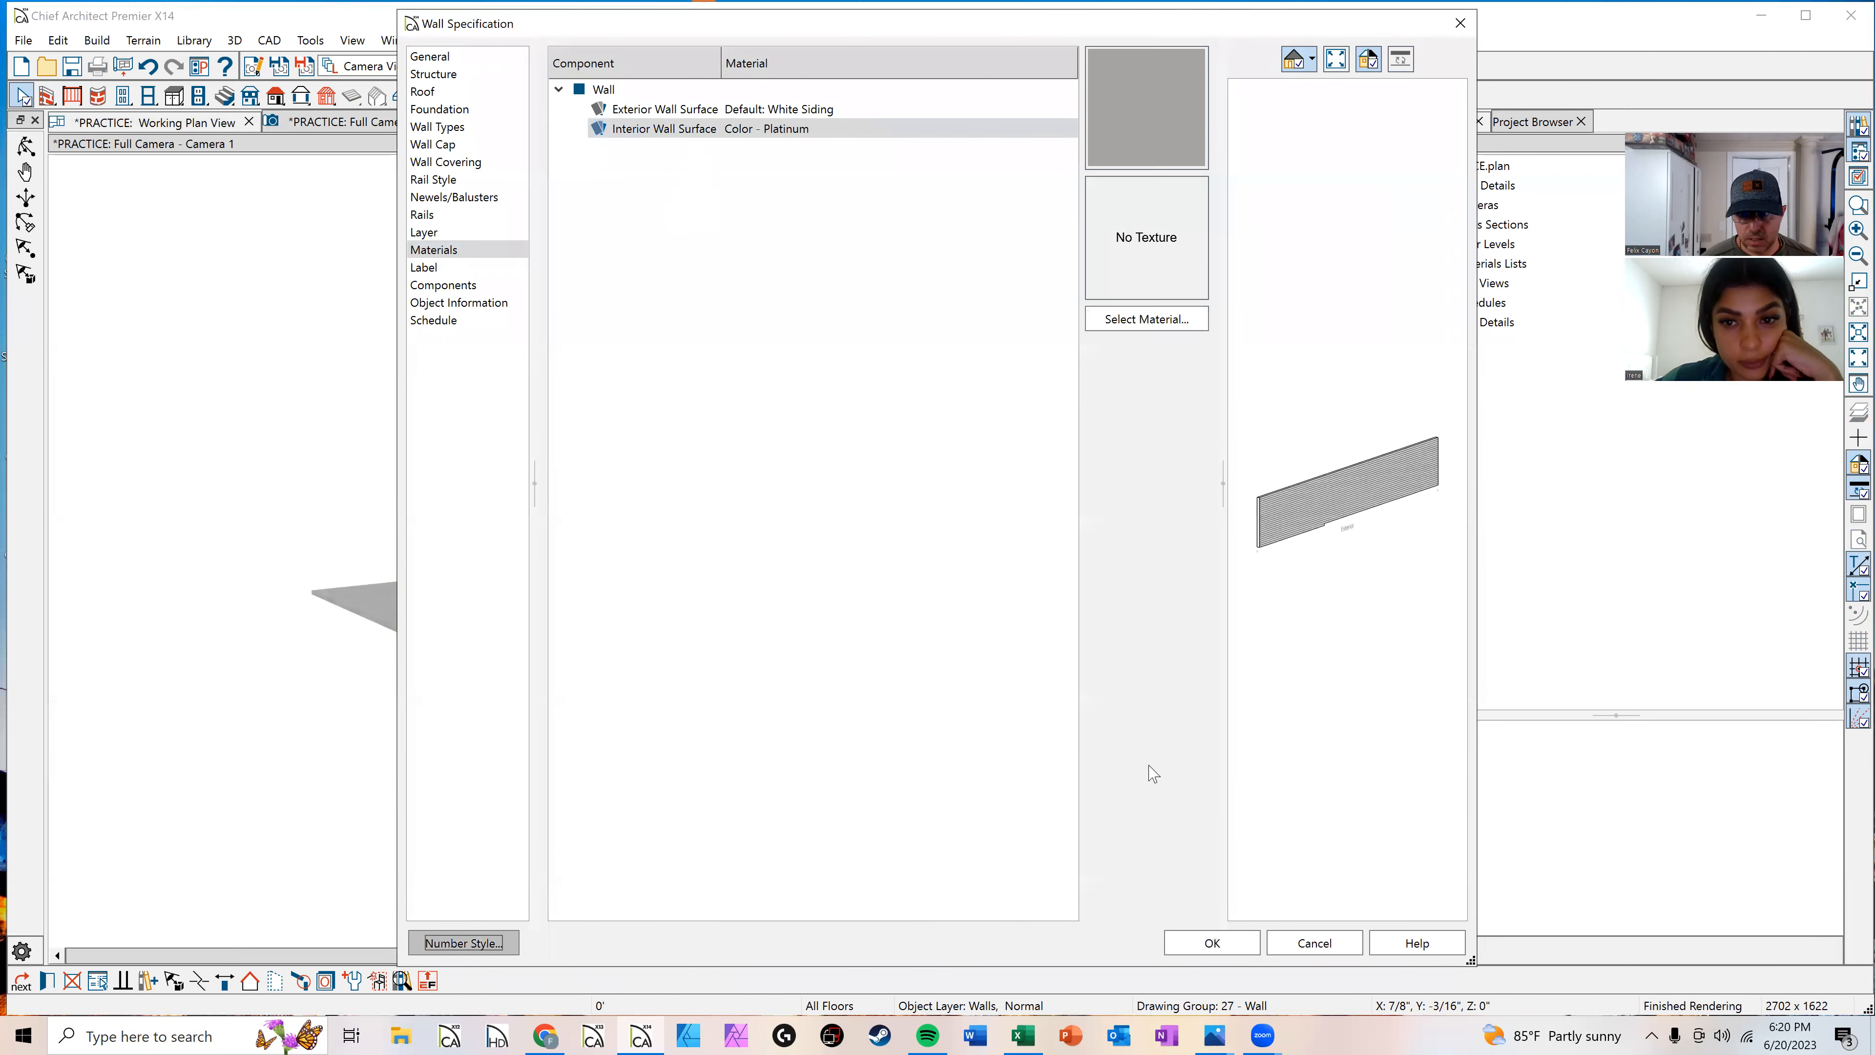
pyautogui.click(1211, 942)
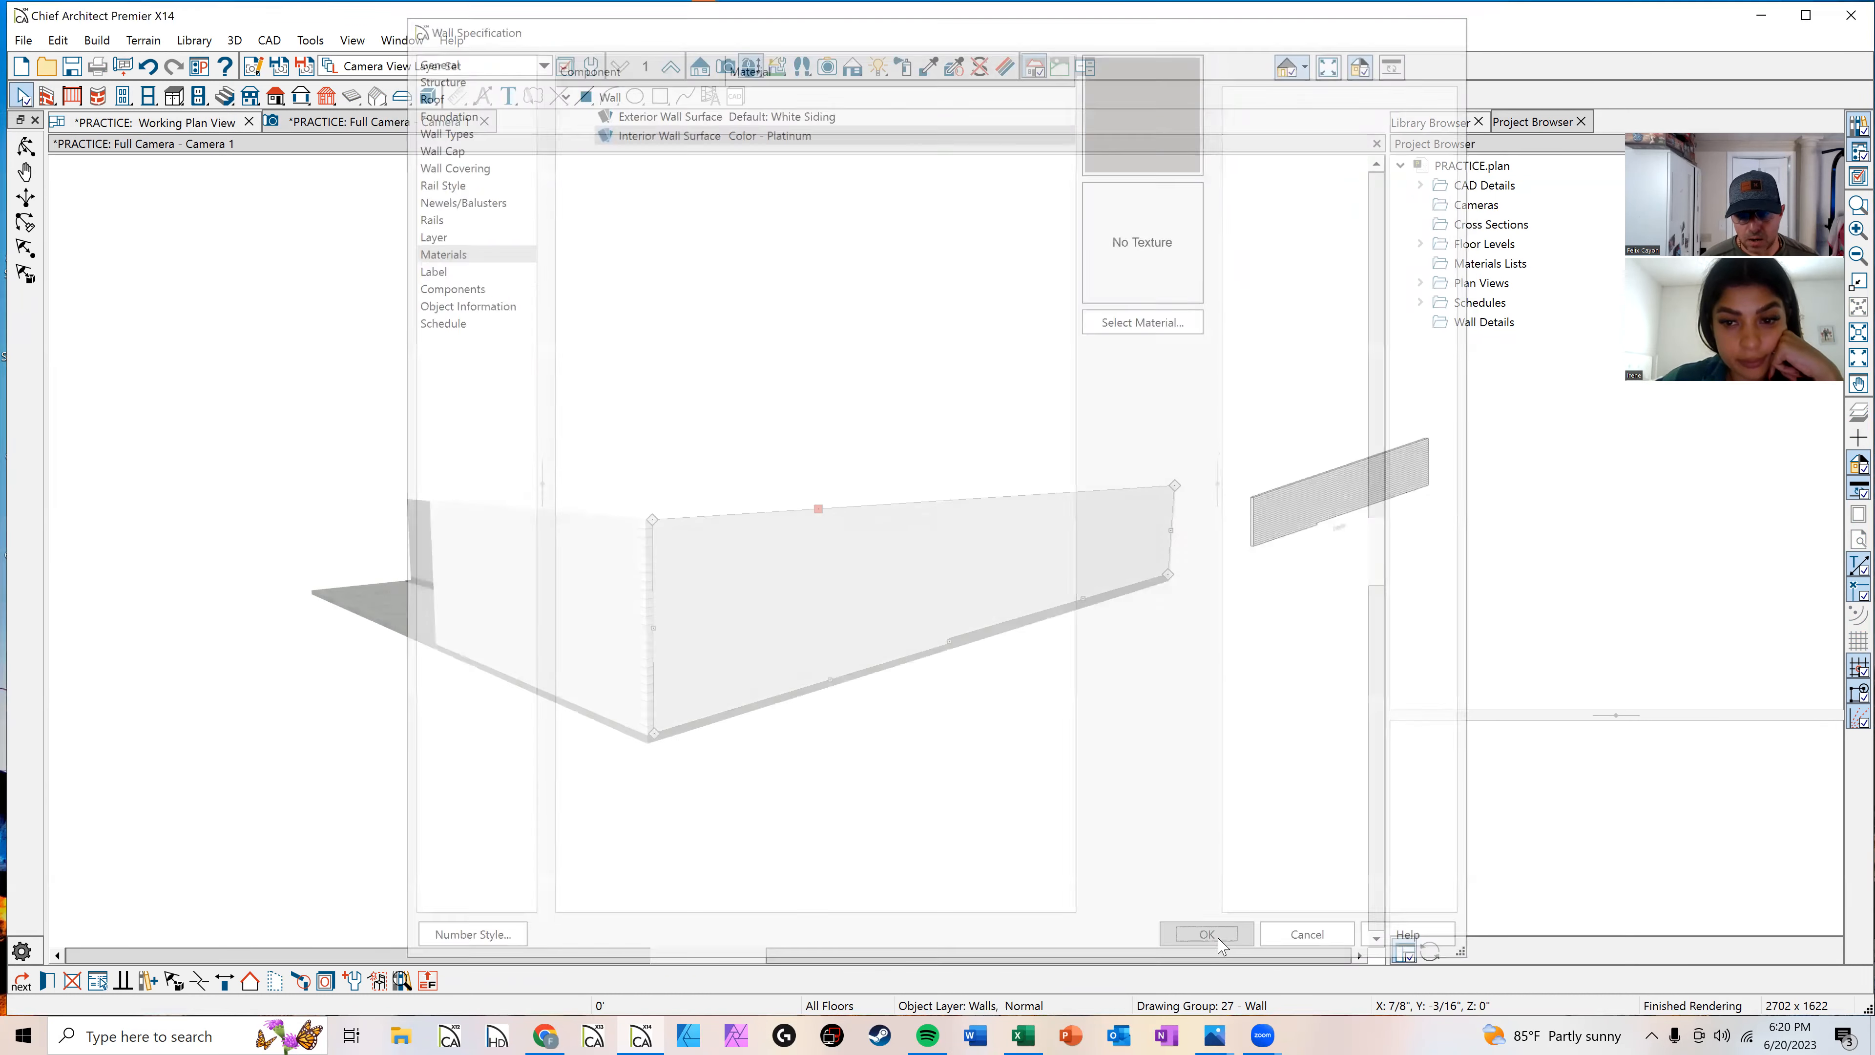
pyautogui.click(927, 344)
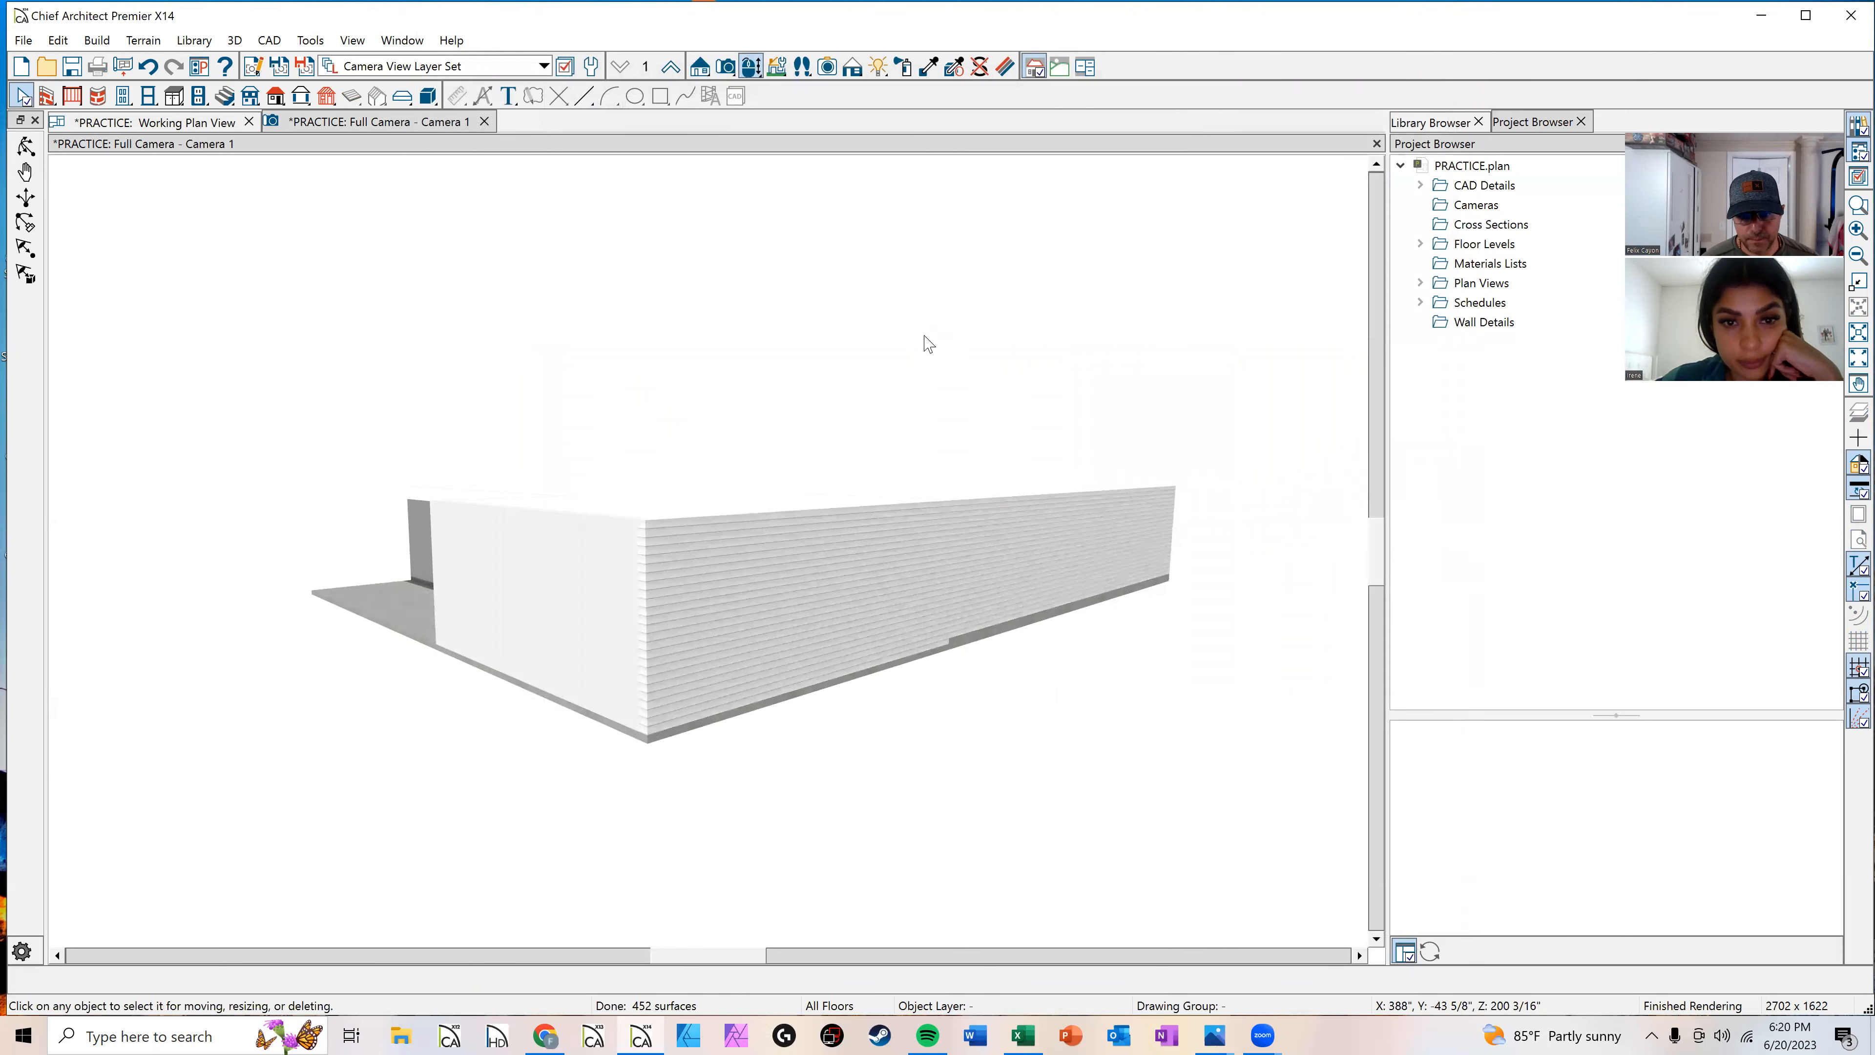
pyautogui.scroll(5, 806, 613)
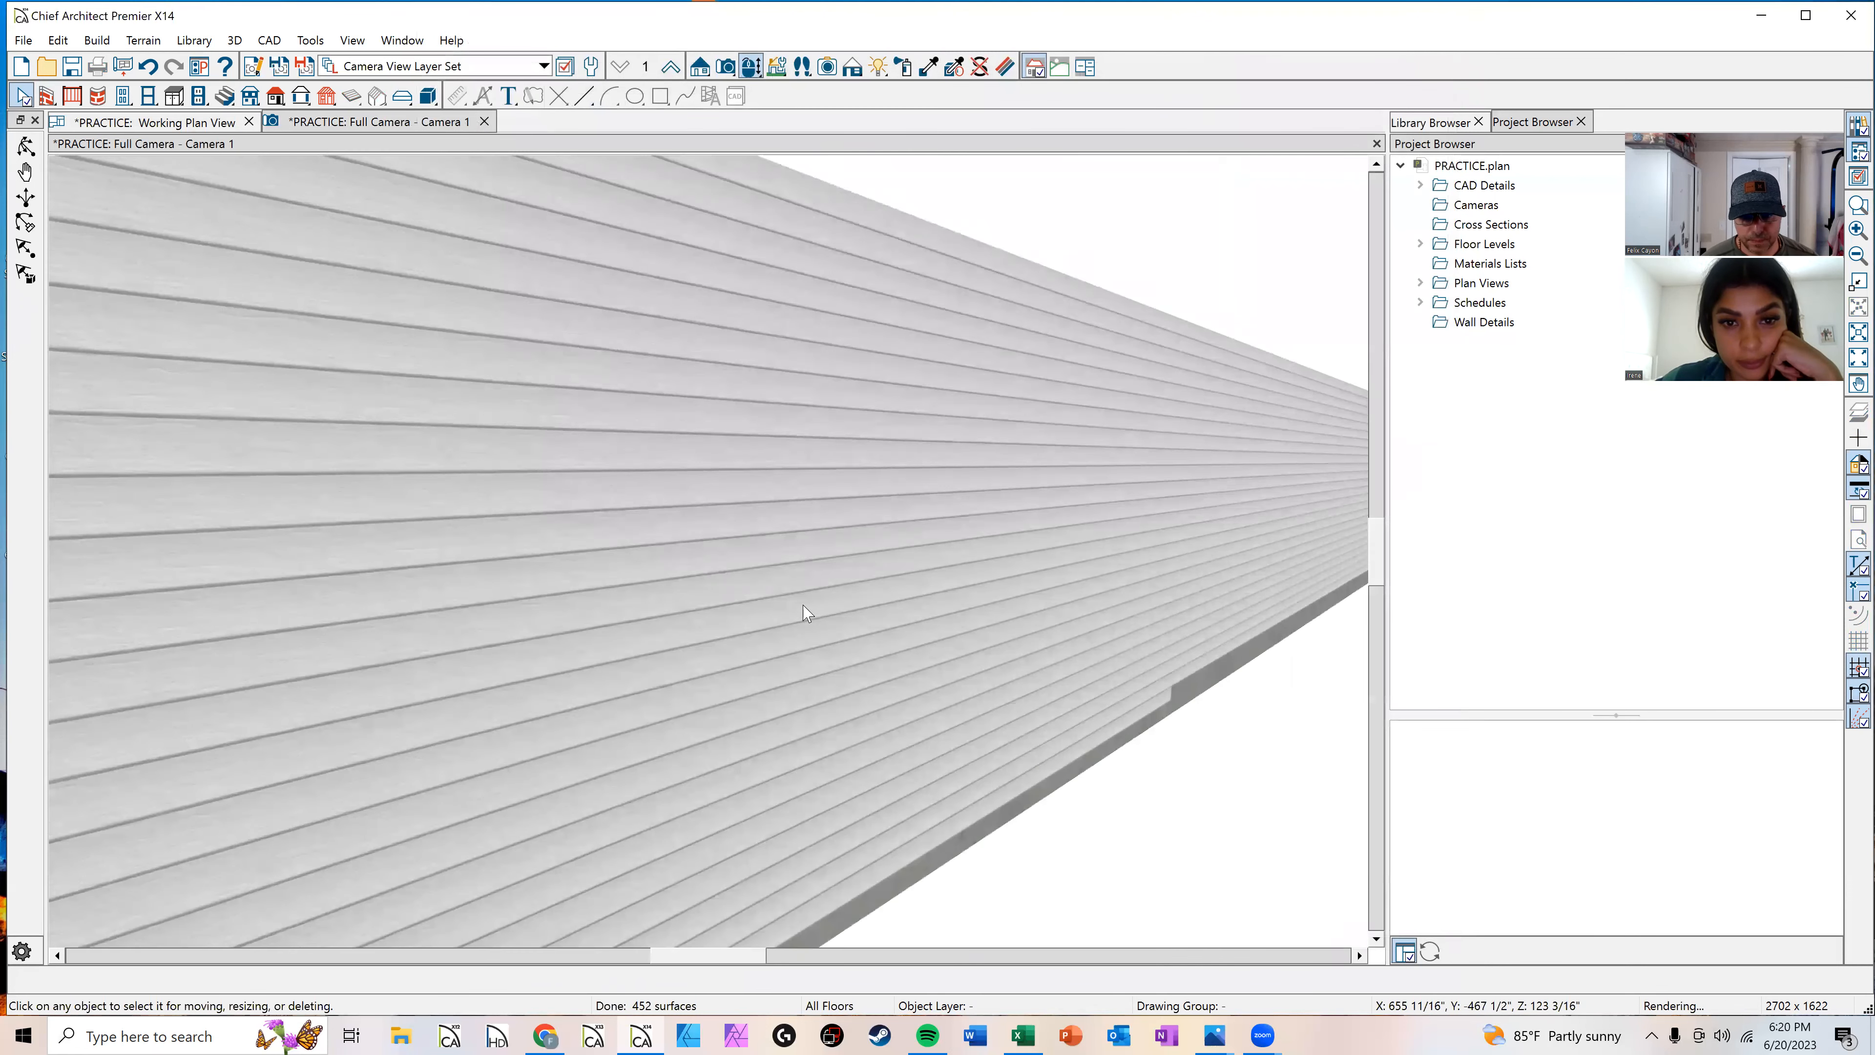
pyautogui.scroll(-8, 806, 612)
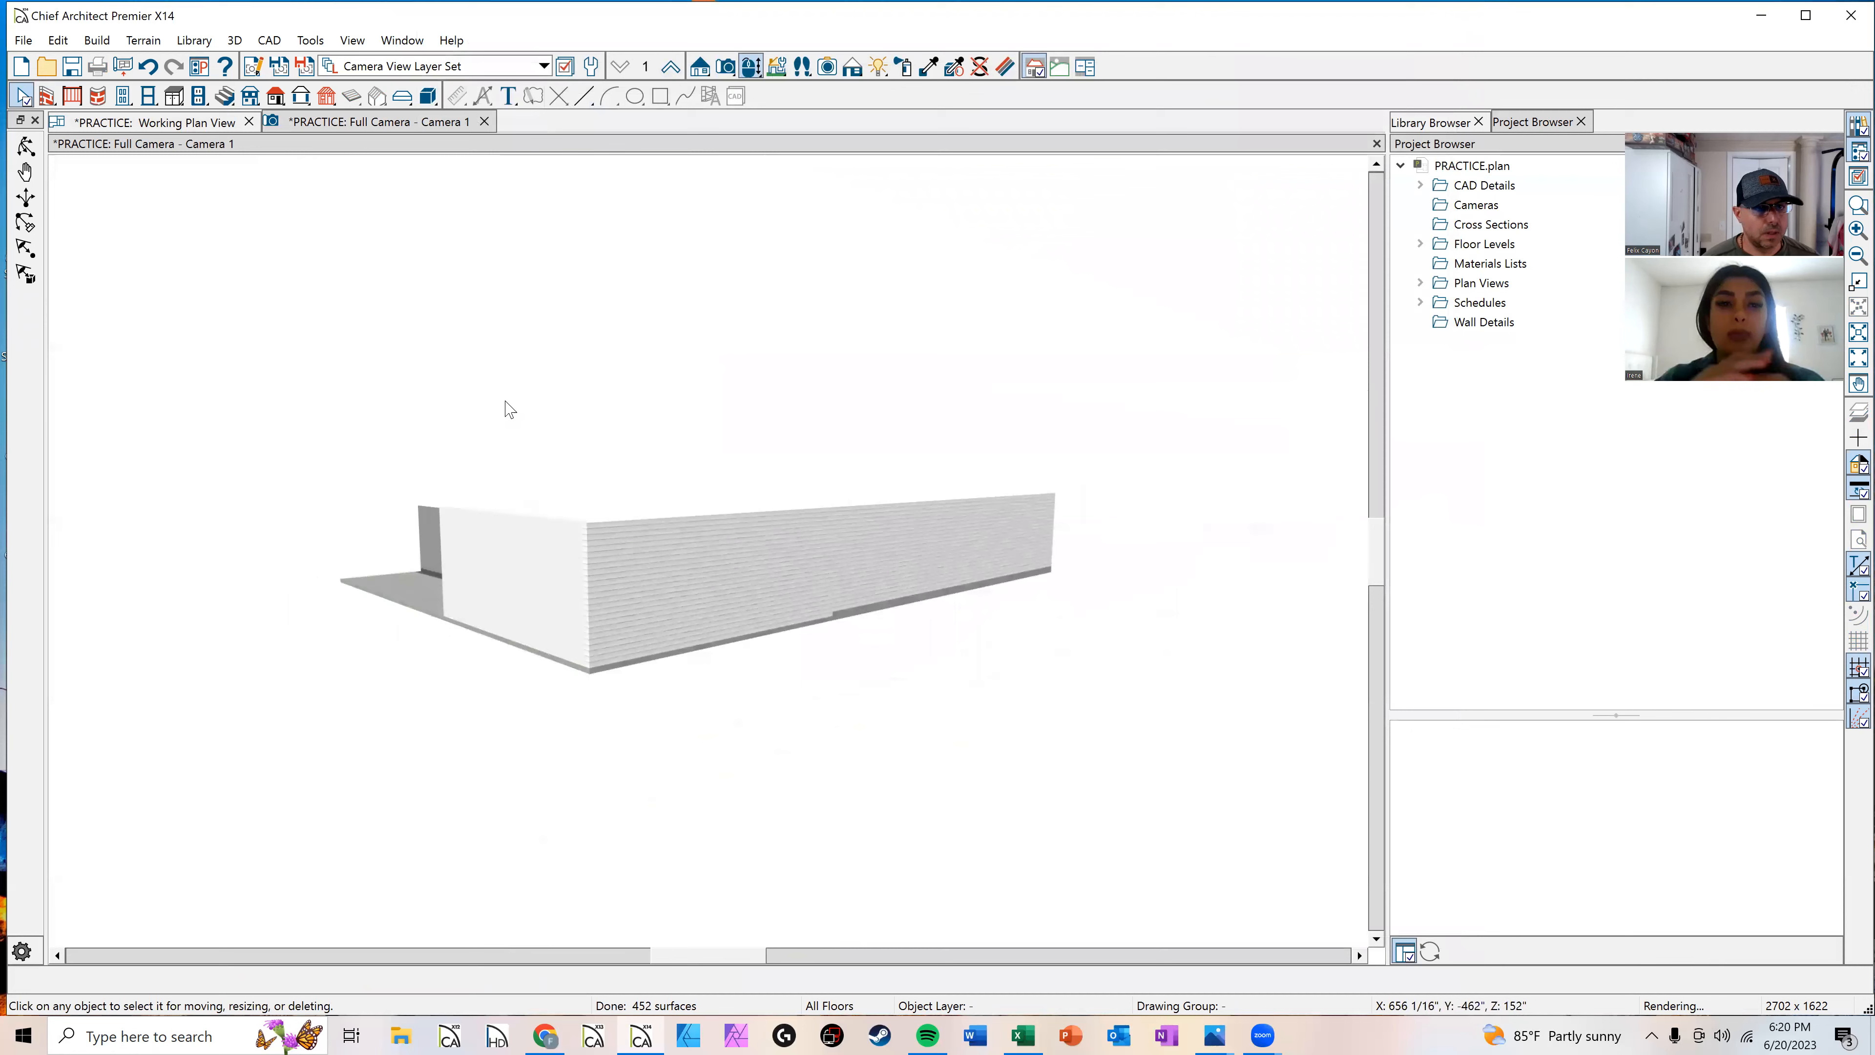
# Step: Select the right exterior wall and examine the Siding-6 wall type's layer definitions and fill style
pyautogui.scroll(1, 757, 536)
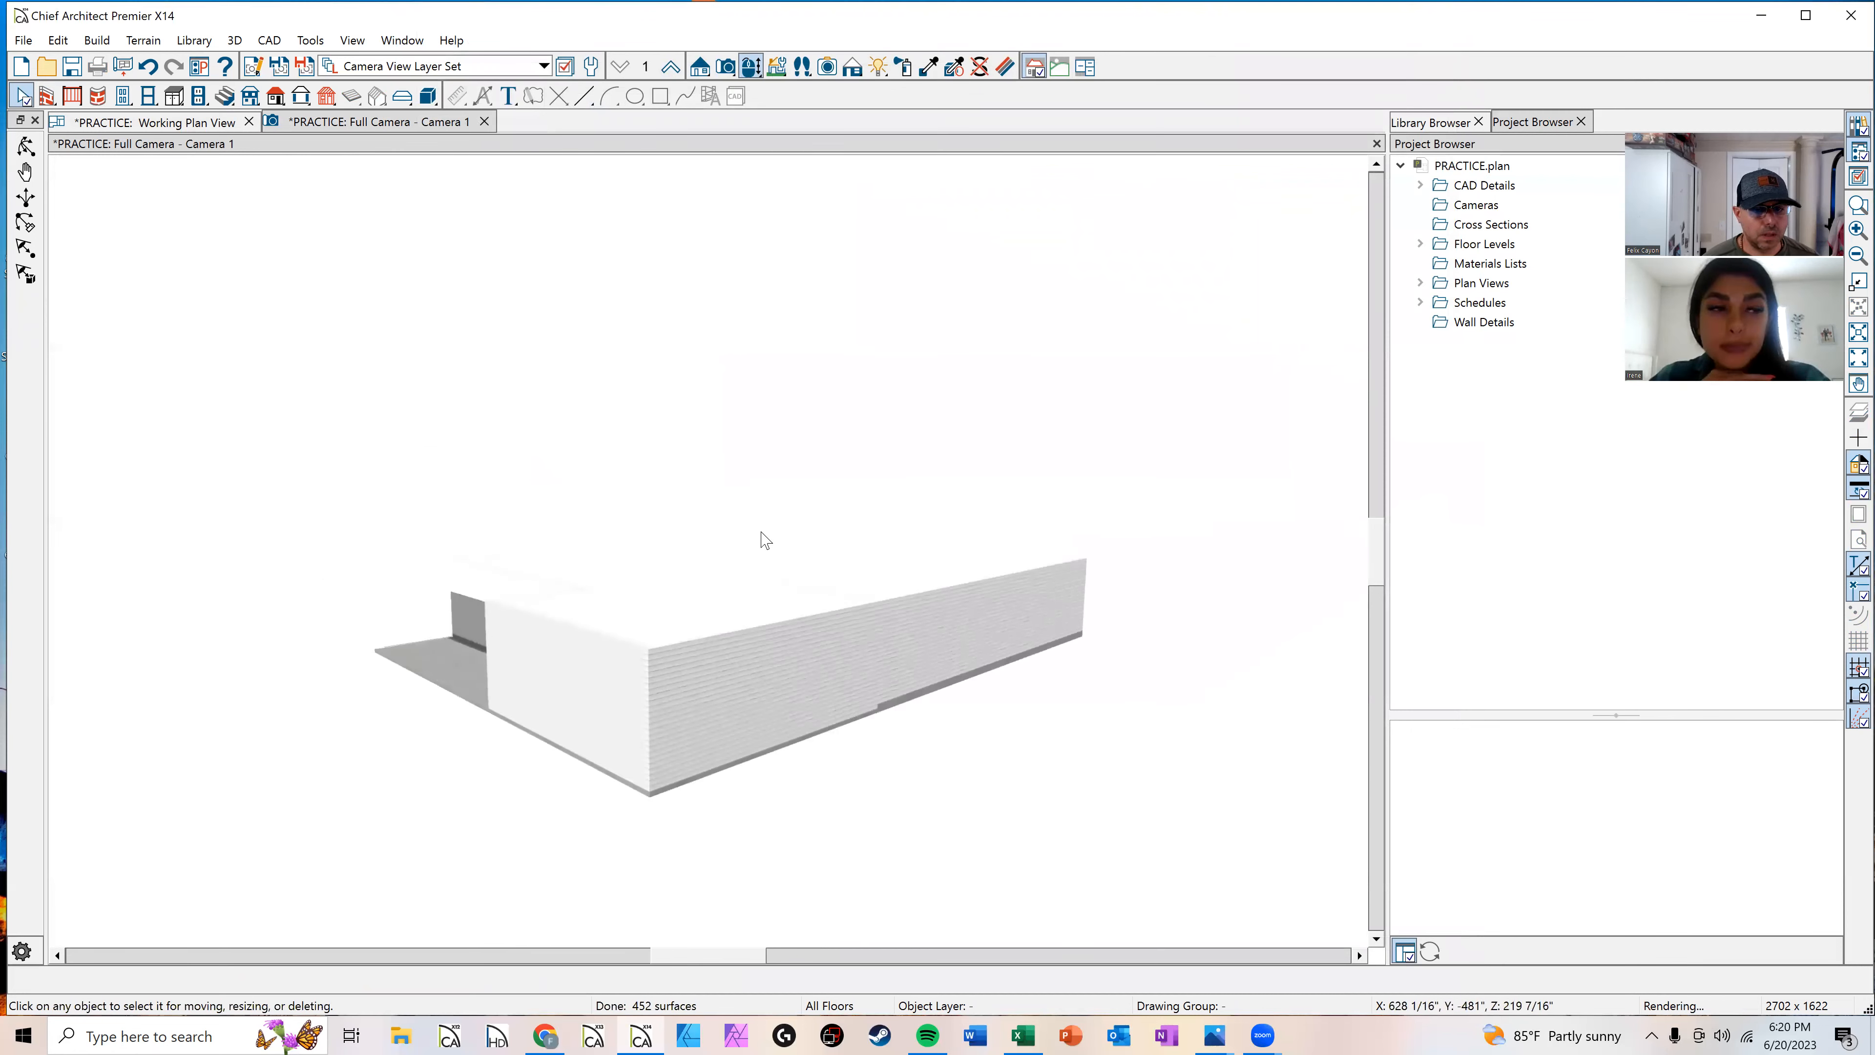
pyautogui.click(858, 631)
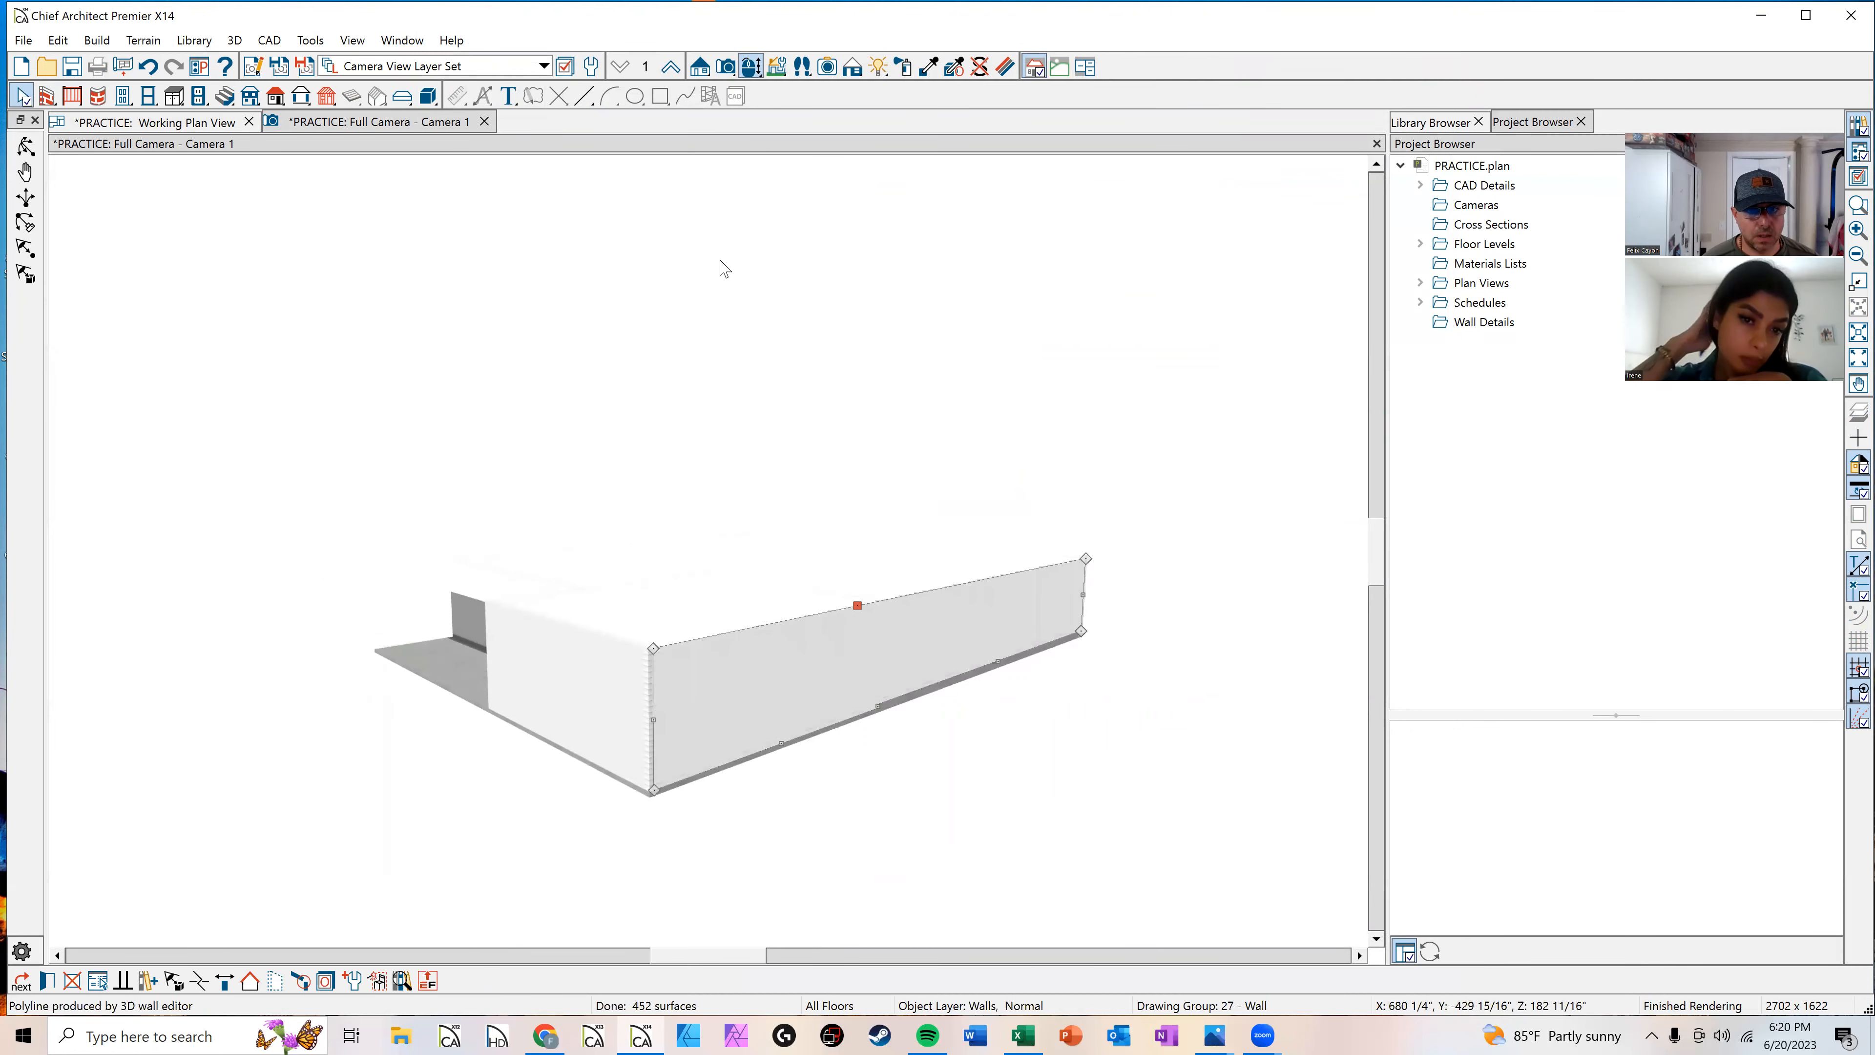
pyautogui.hotkey('ctrl', 'e')
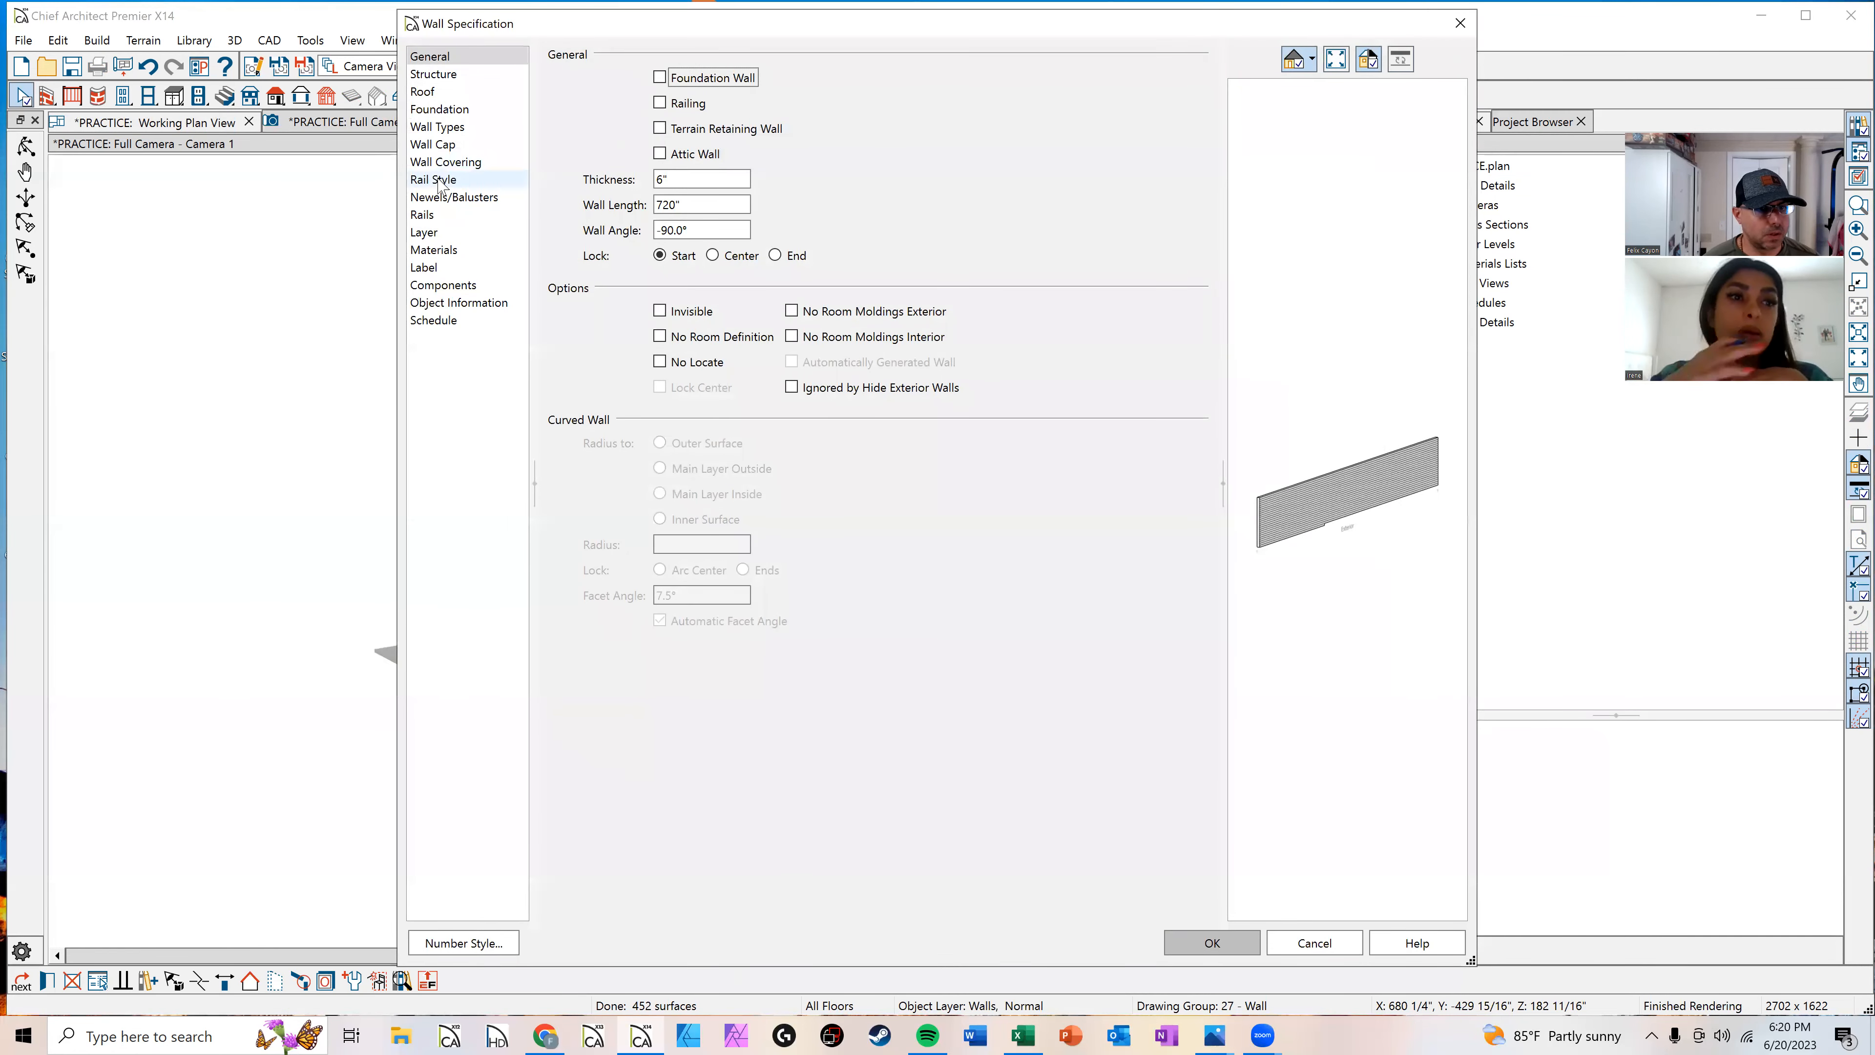
pyautogui.click(440, 128)
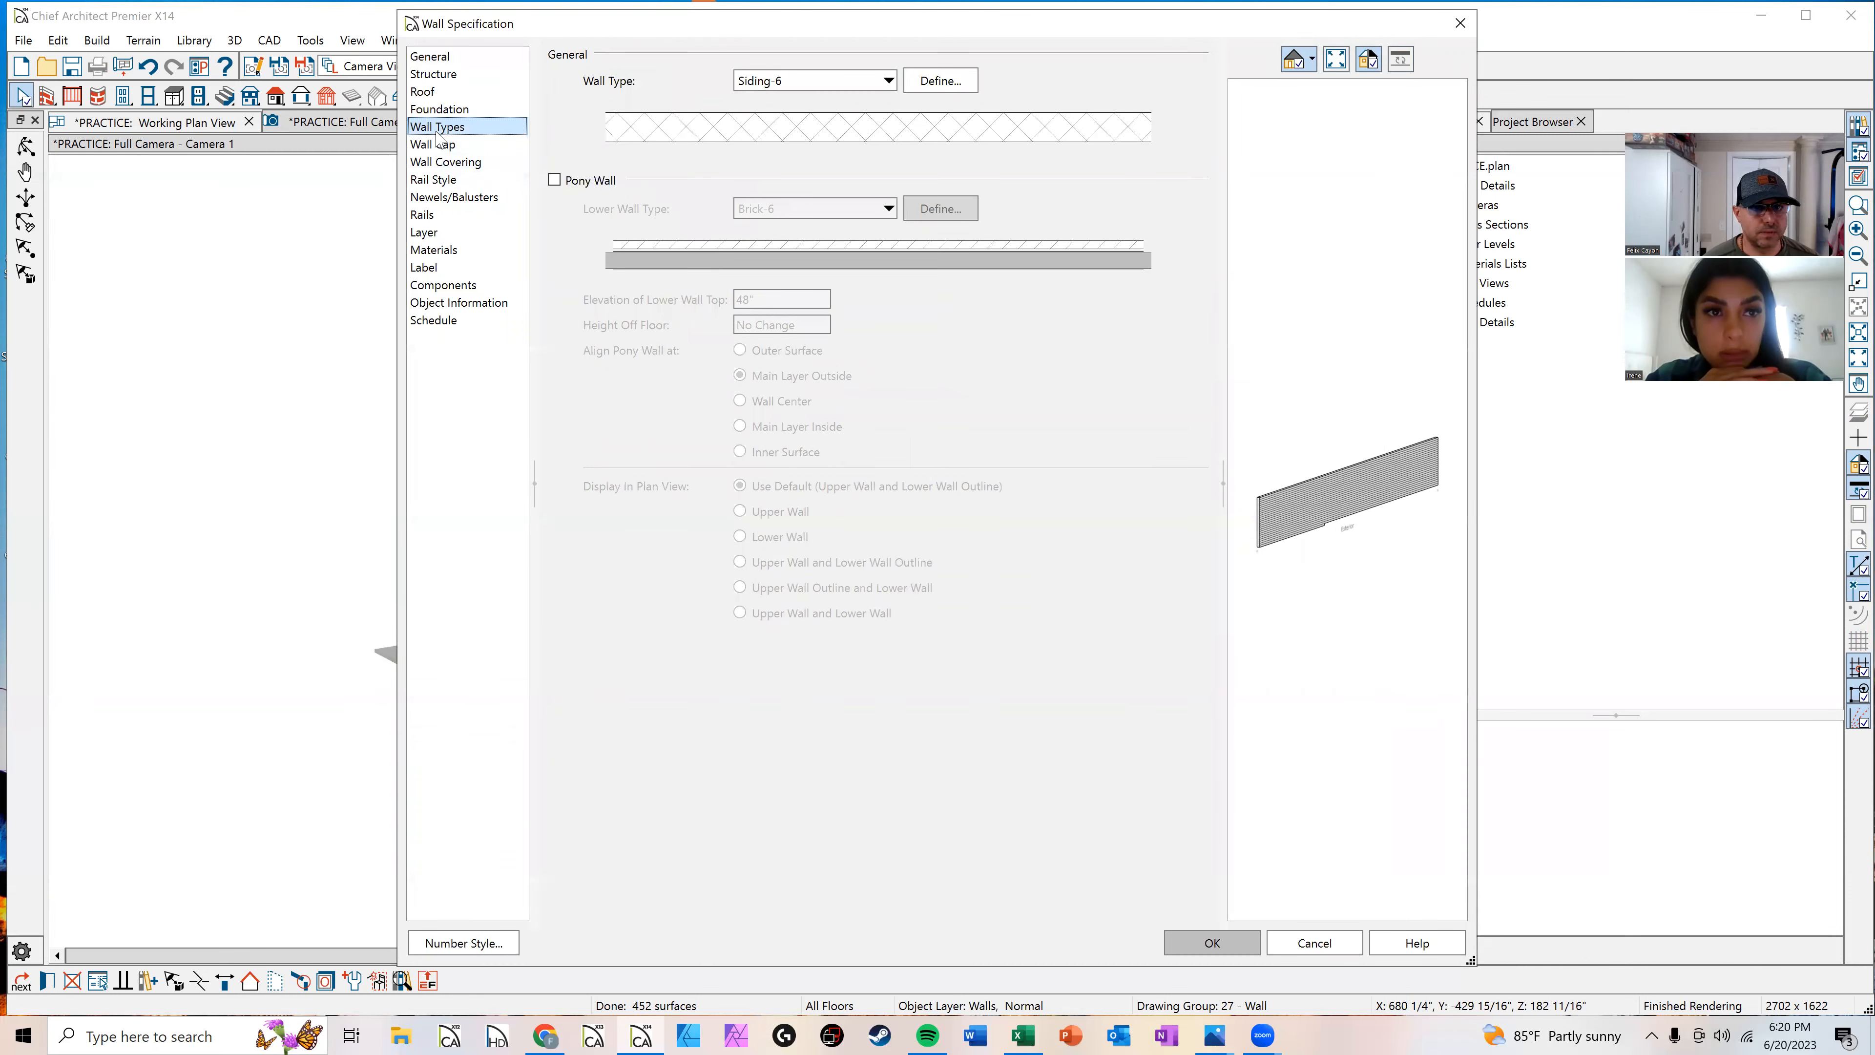
pyautogui.click(862, 83)
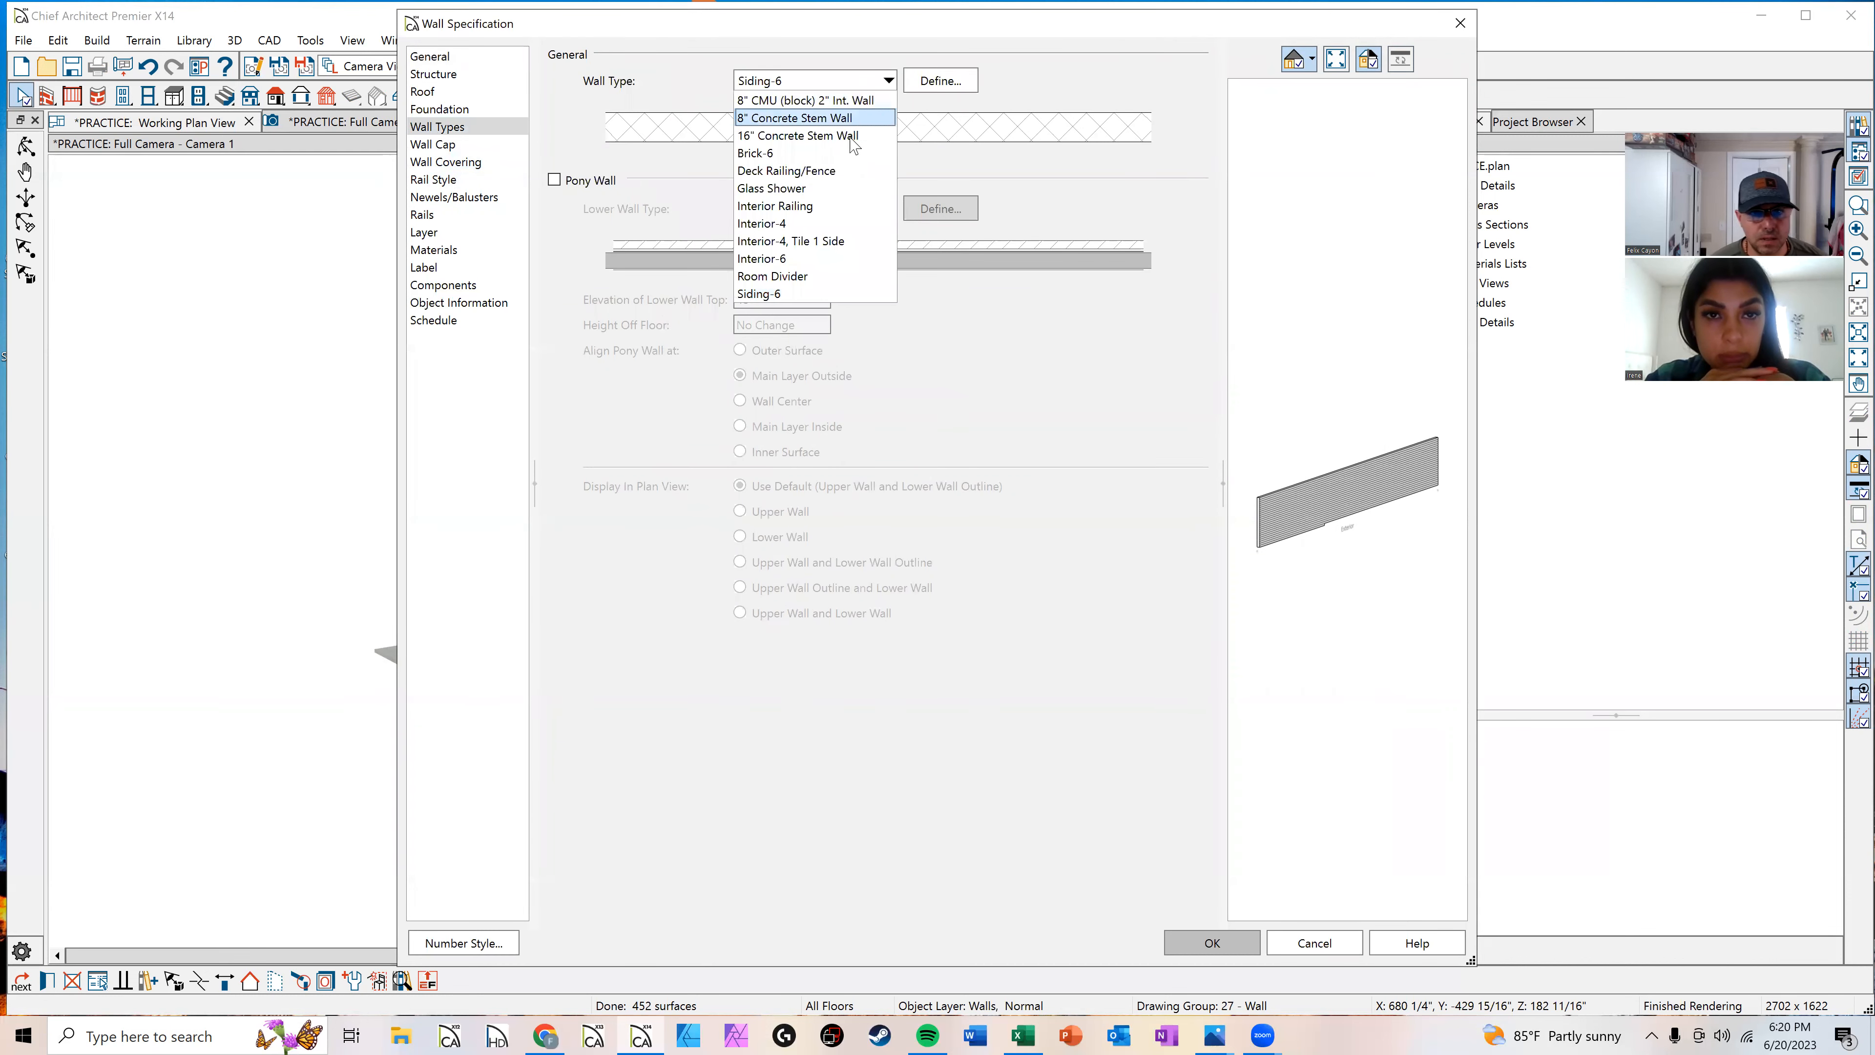
pyautogui.click(947, 95)
pyautogui.click(940, 82)
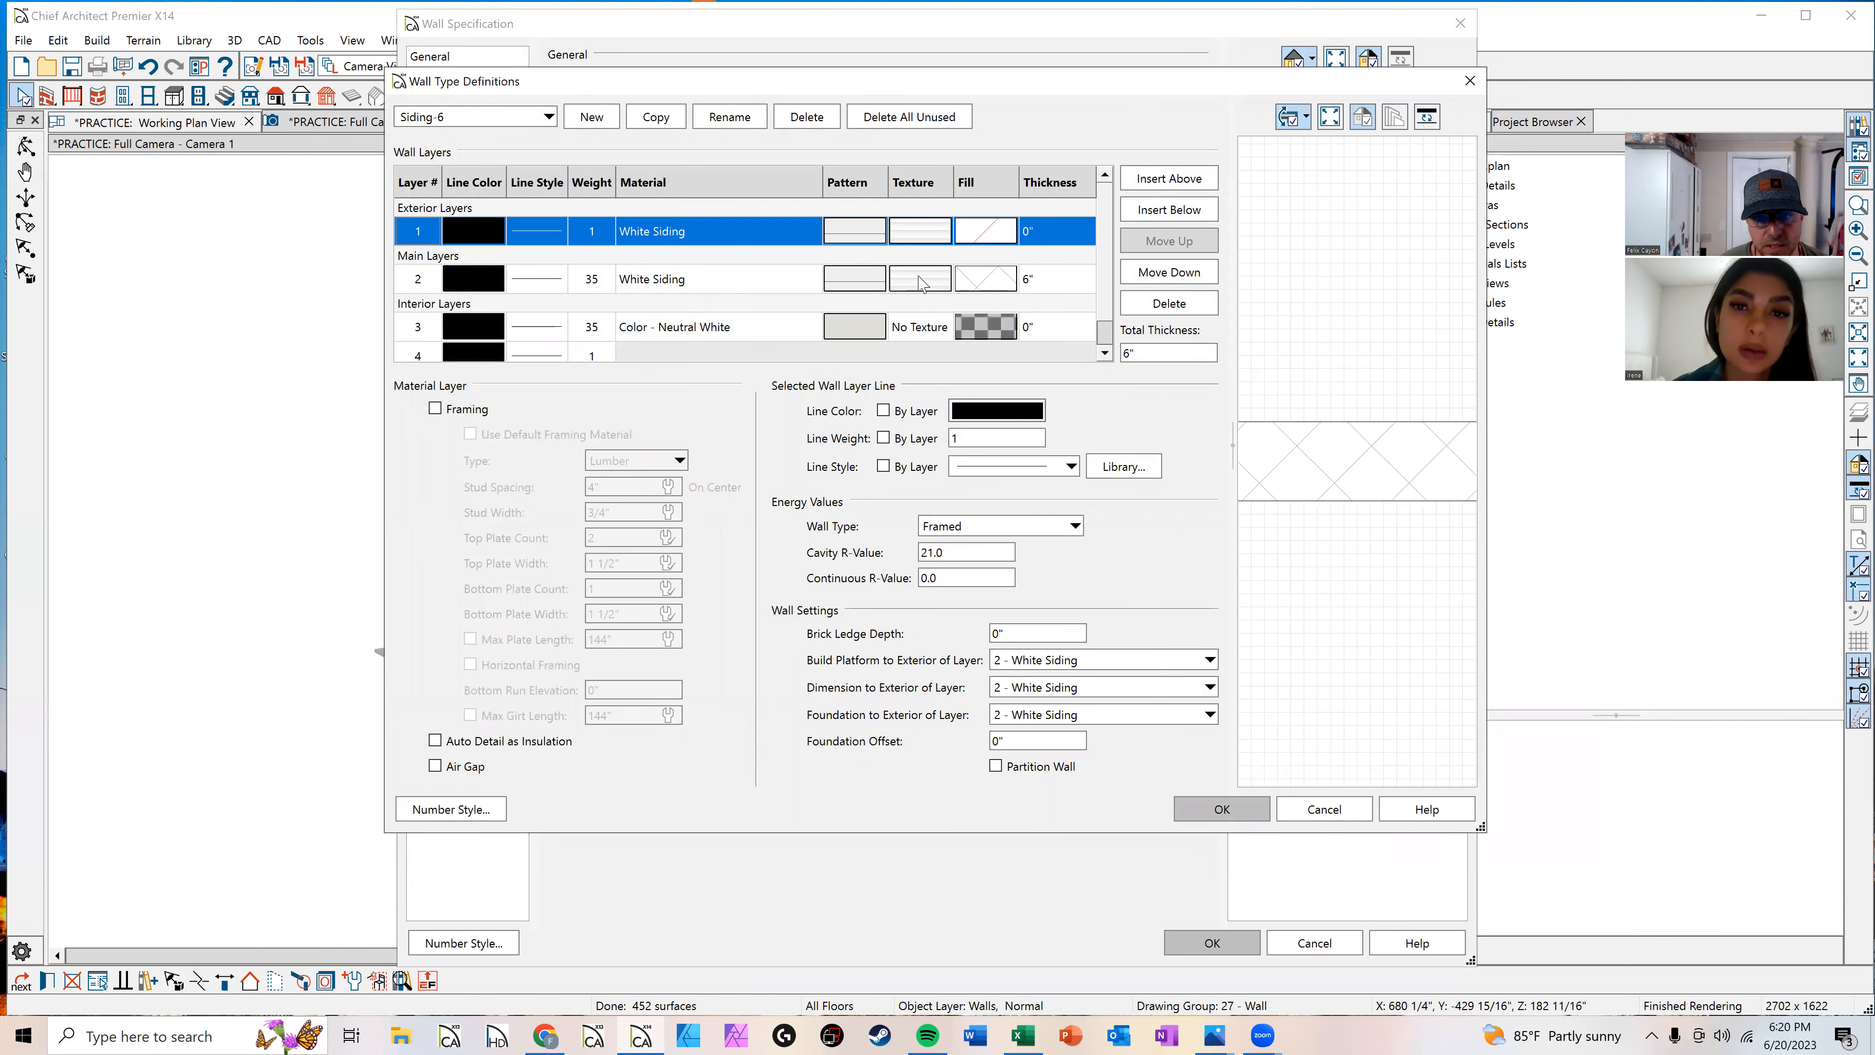
pyautogui.doubleClick(974, 240)
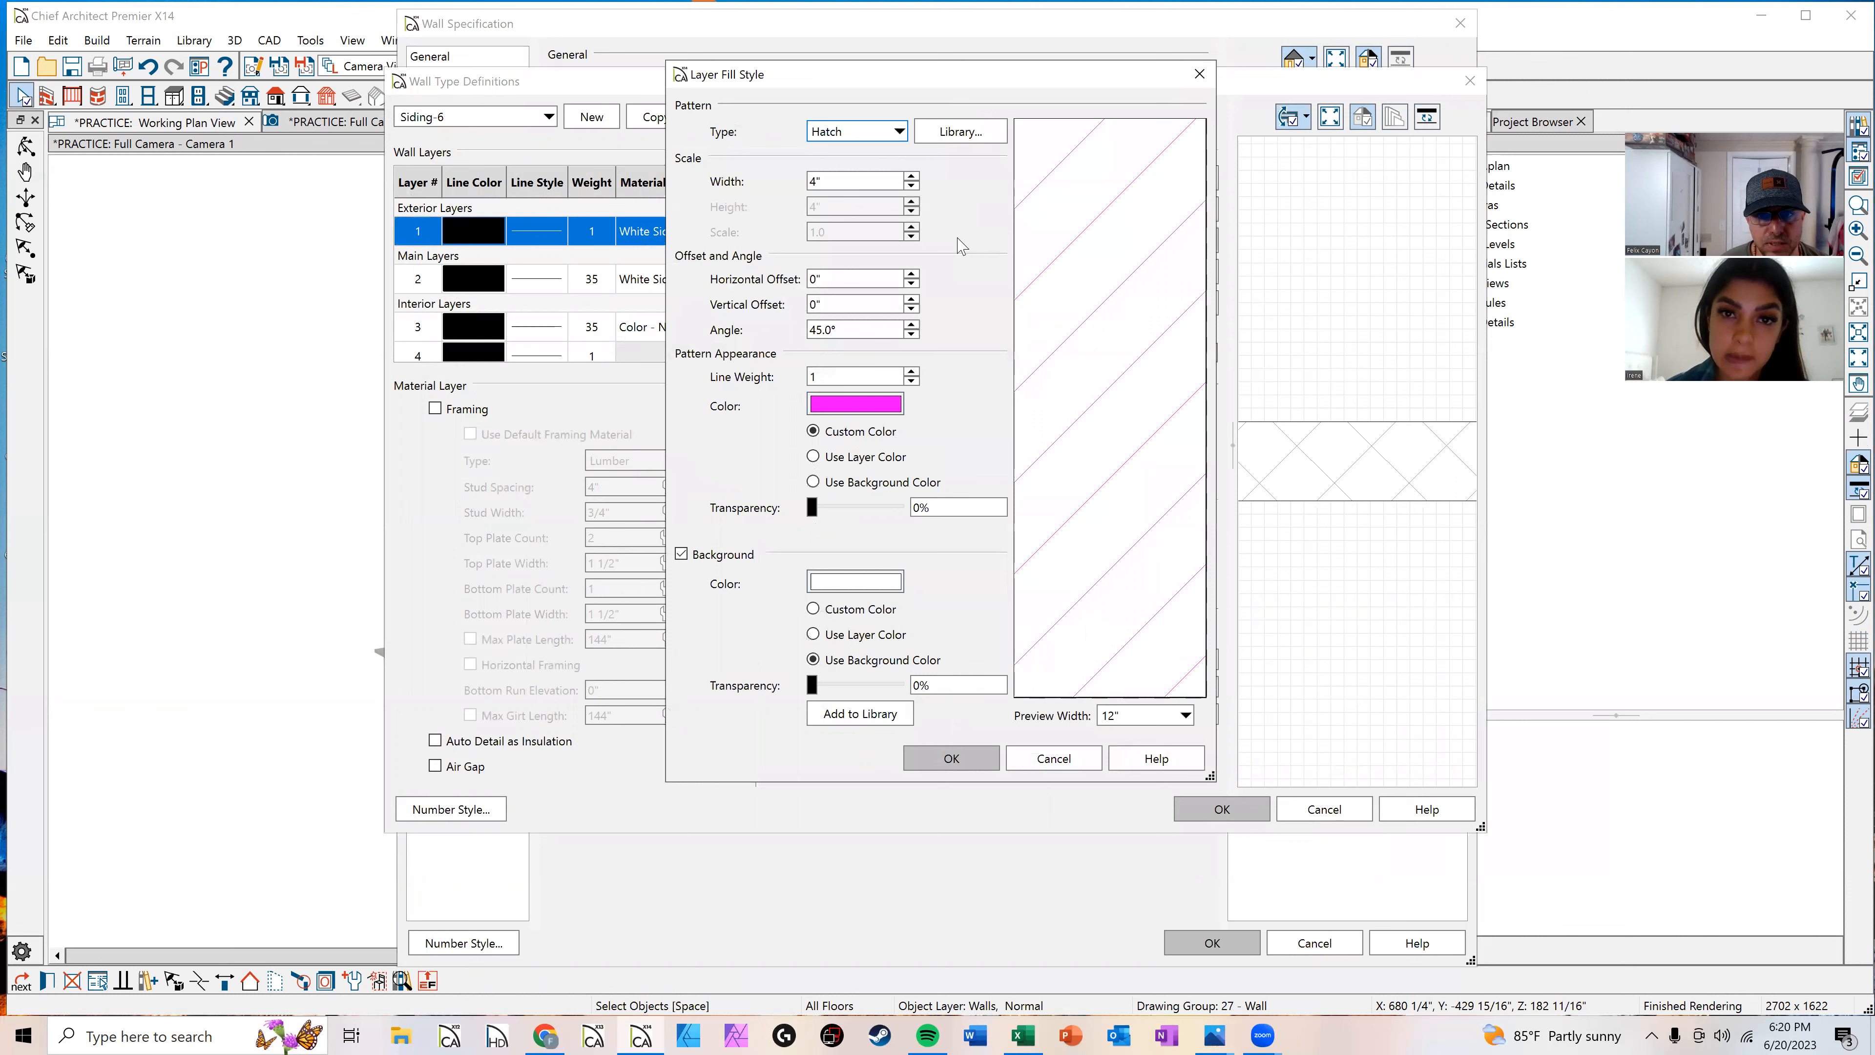
pyautogui.click(951, 758)
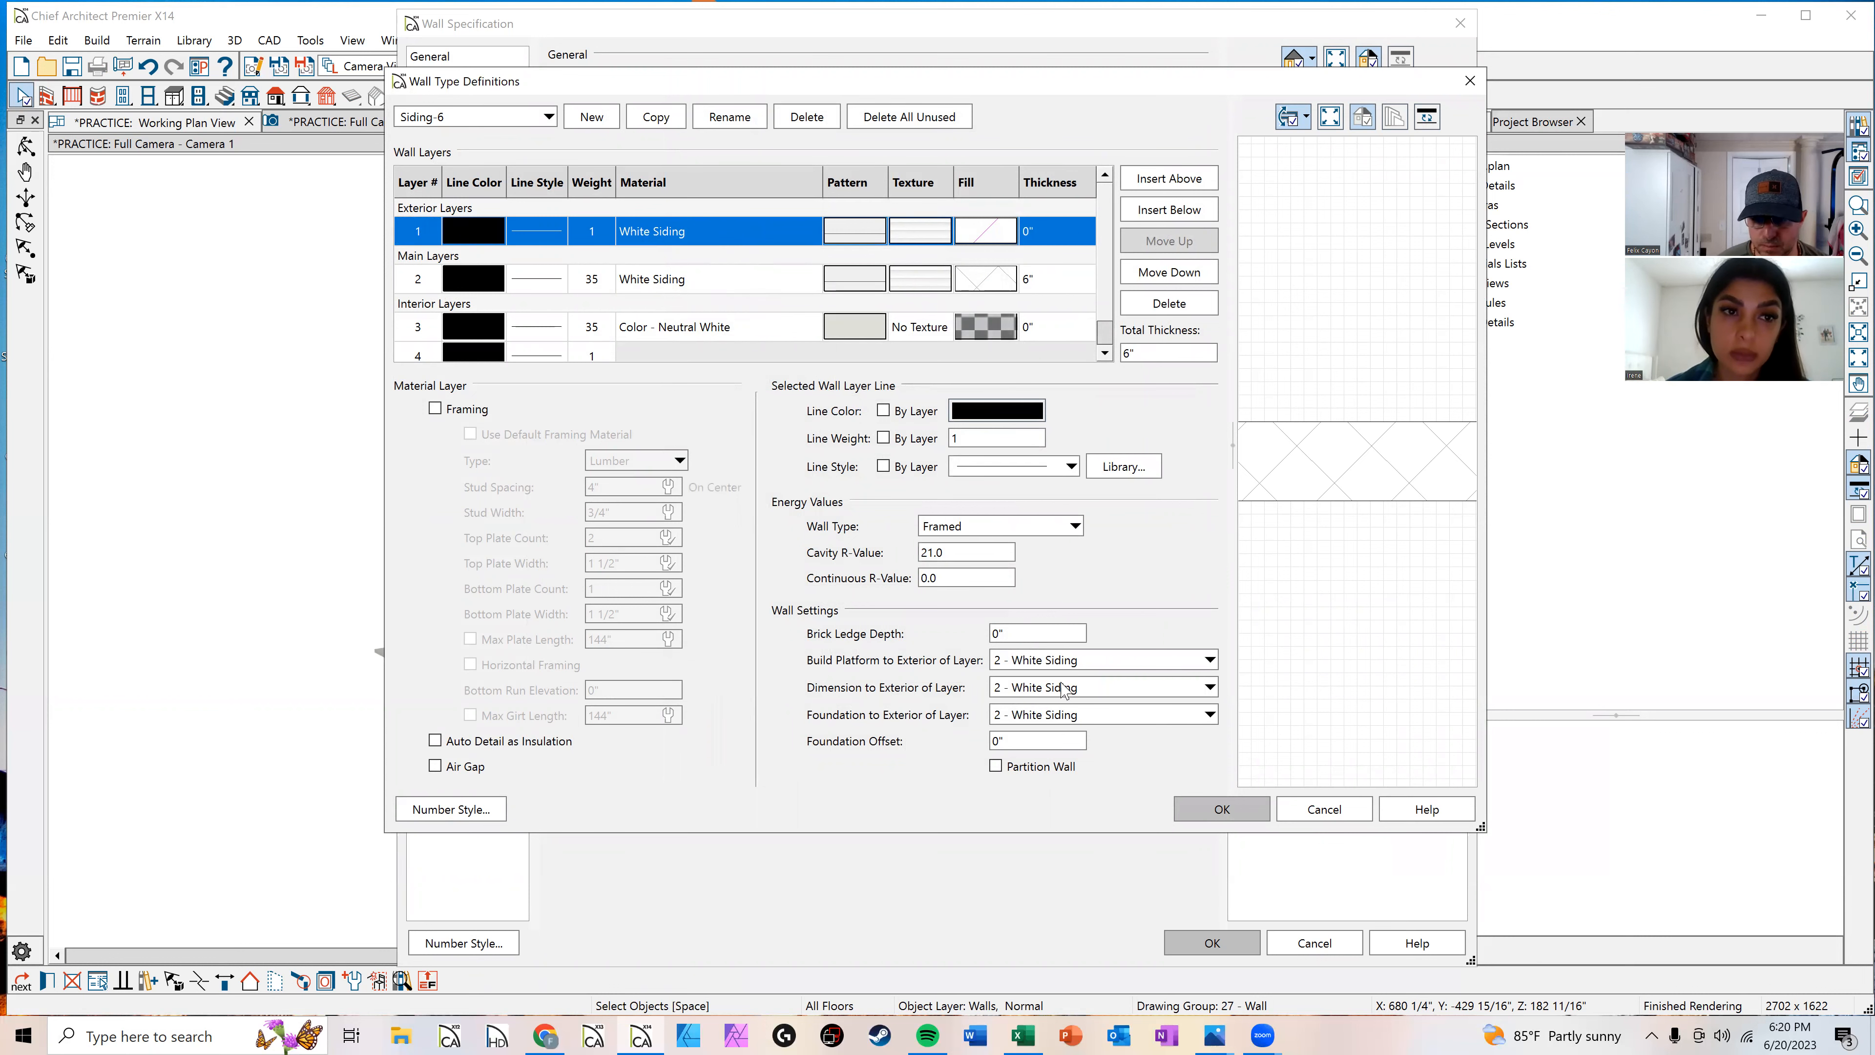
pyautogui.click(1310, 810)
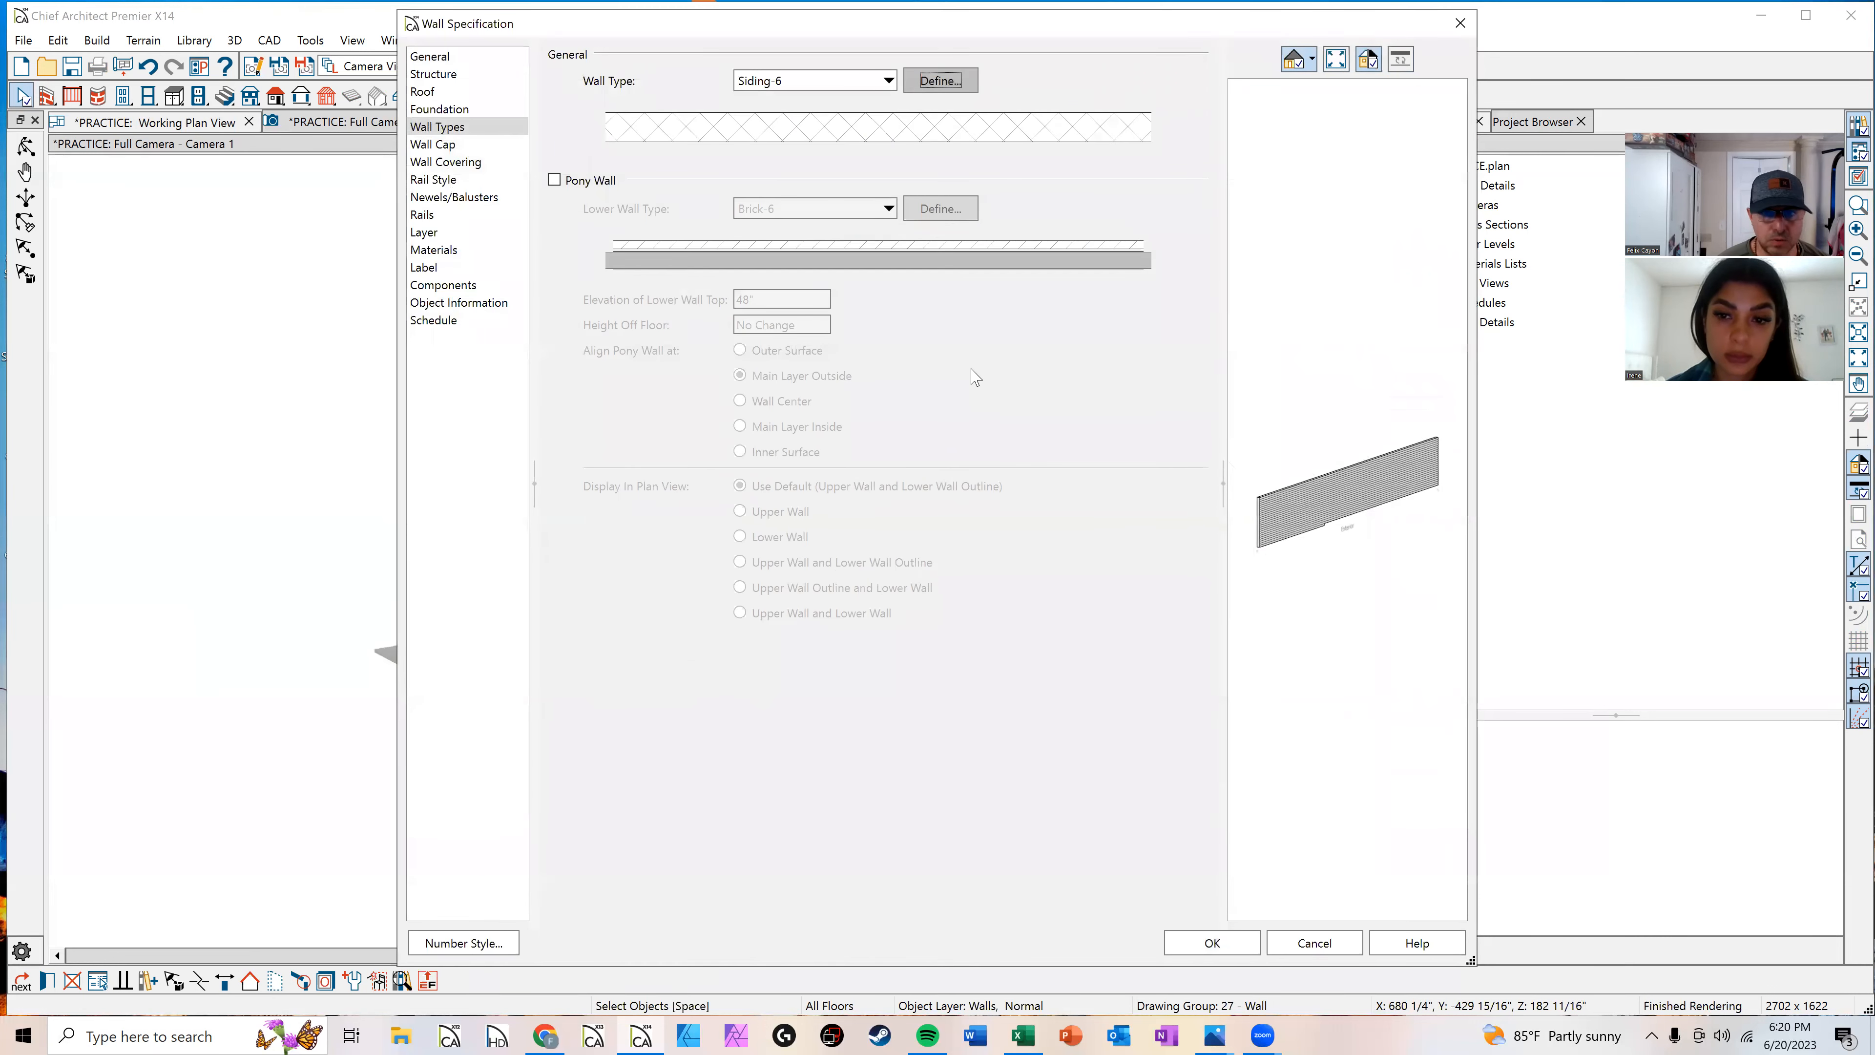
pyautogui.click(1485, 88)
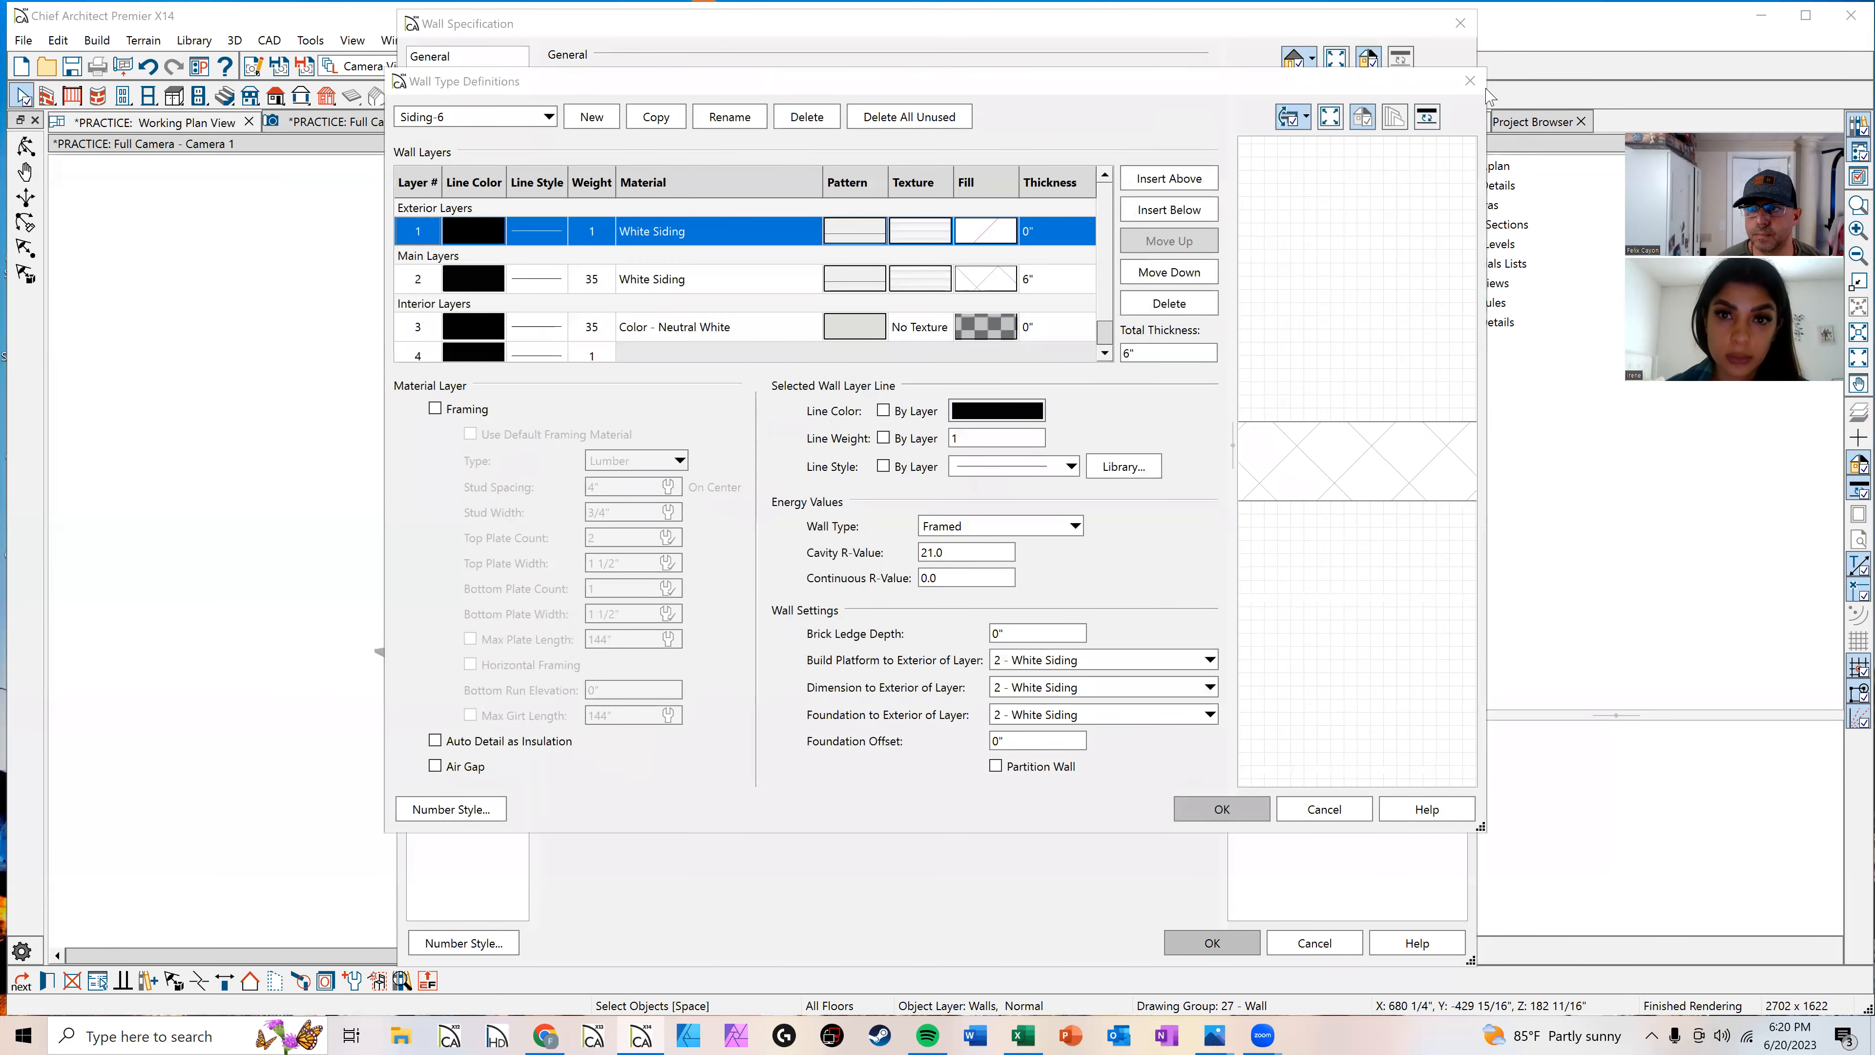
pyautogui.click(1470, 80)
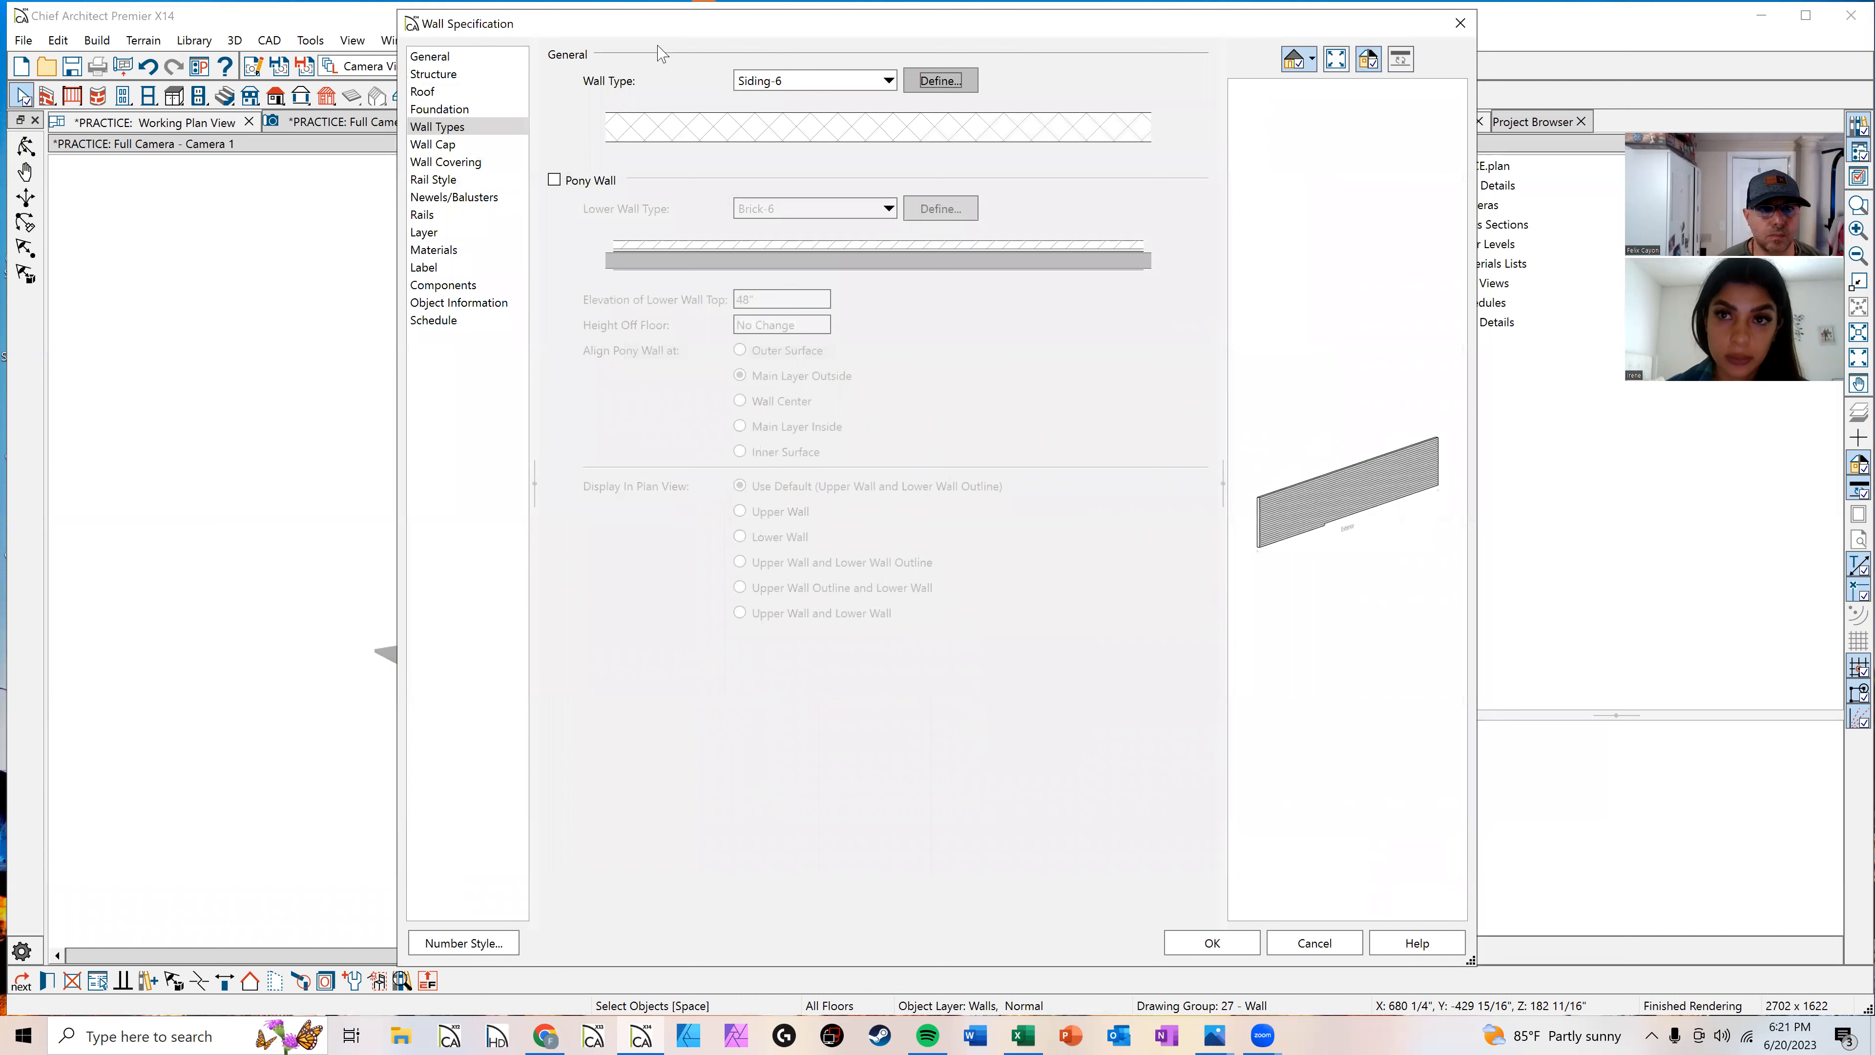
# Step: Change the wall's type to 8" CMU (block) 2" Int. Wall and open its layer definitions
pyautogui.click(772, 80)
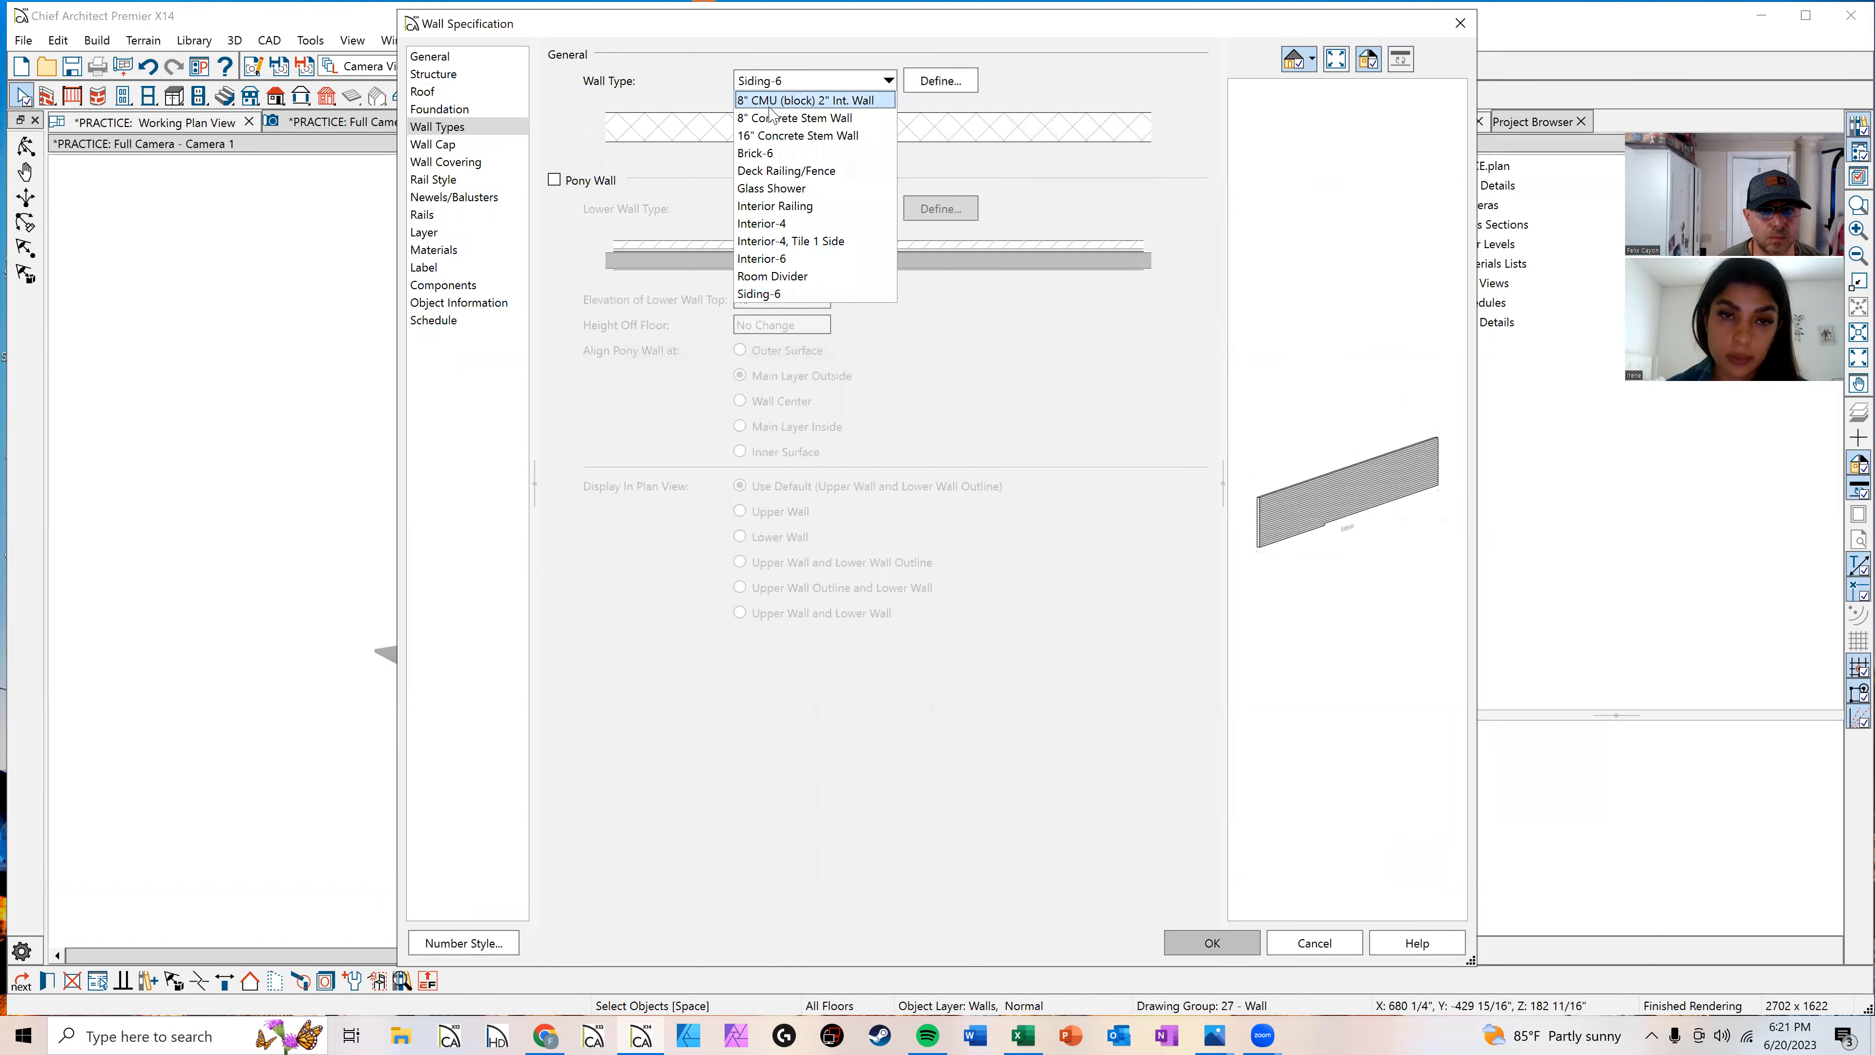
pyautogui.click(769, 107)
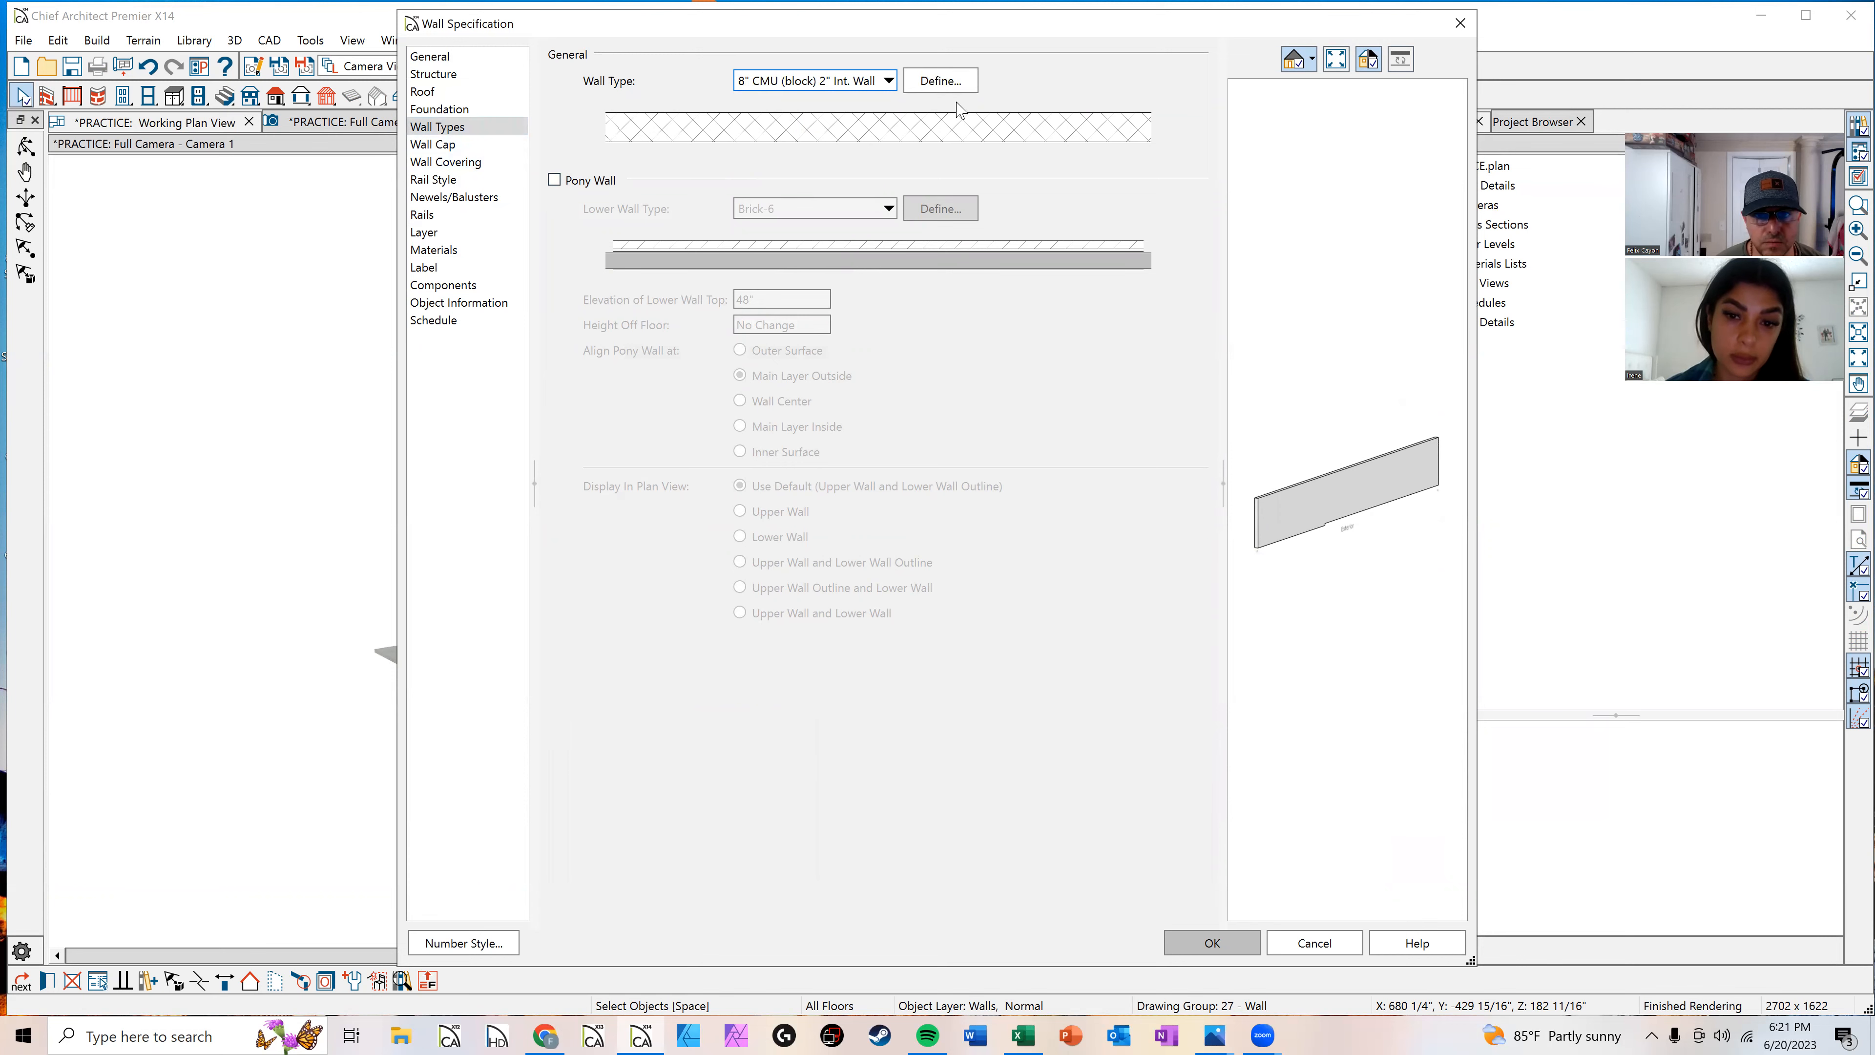
pyautogui.click(955, 89)
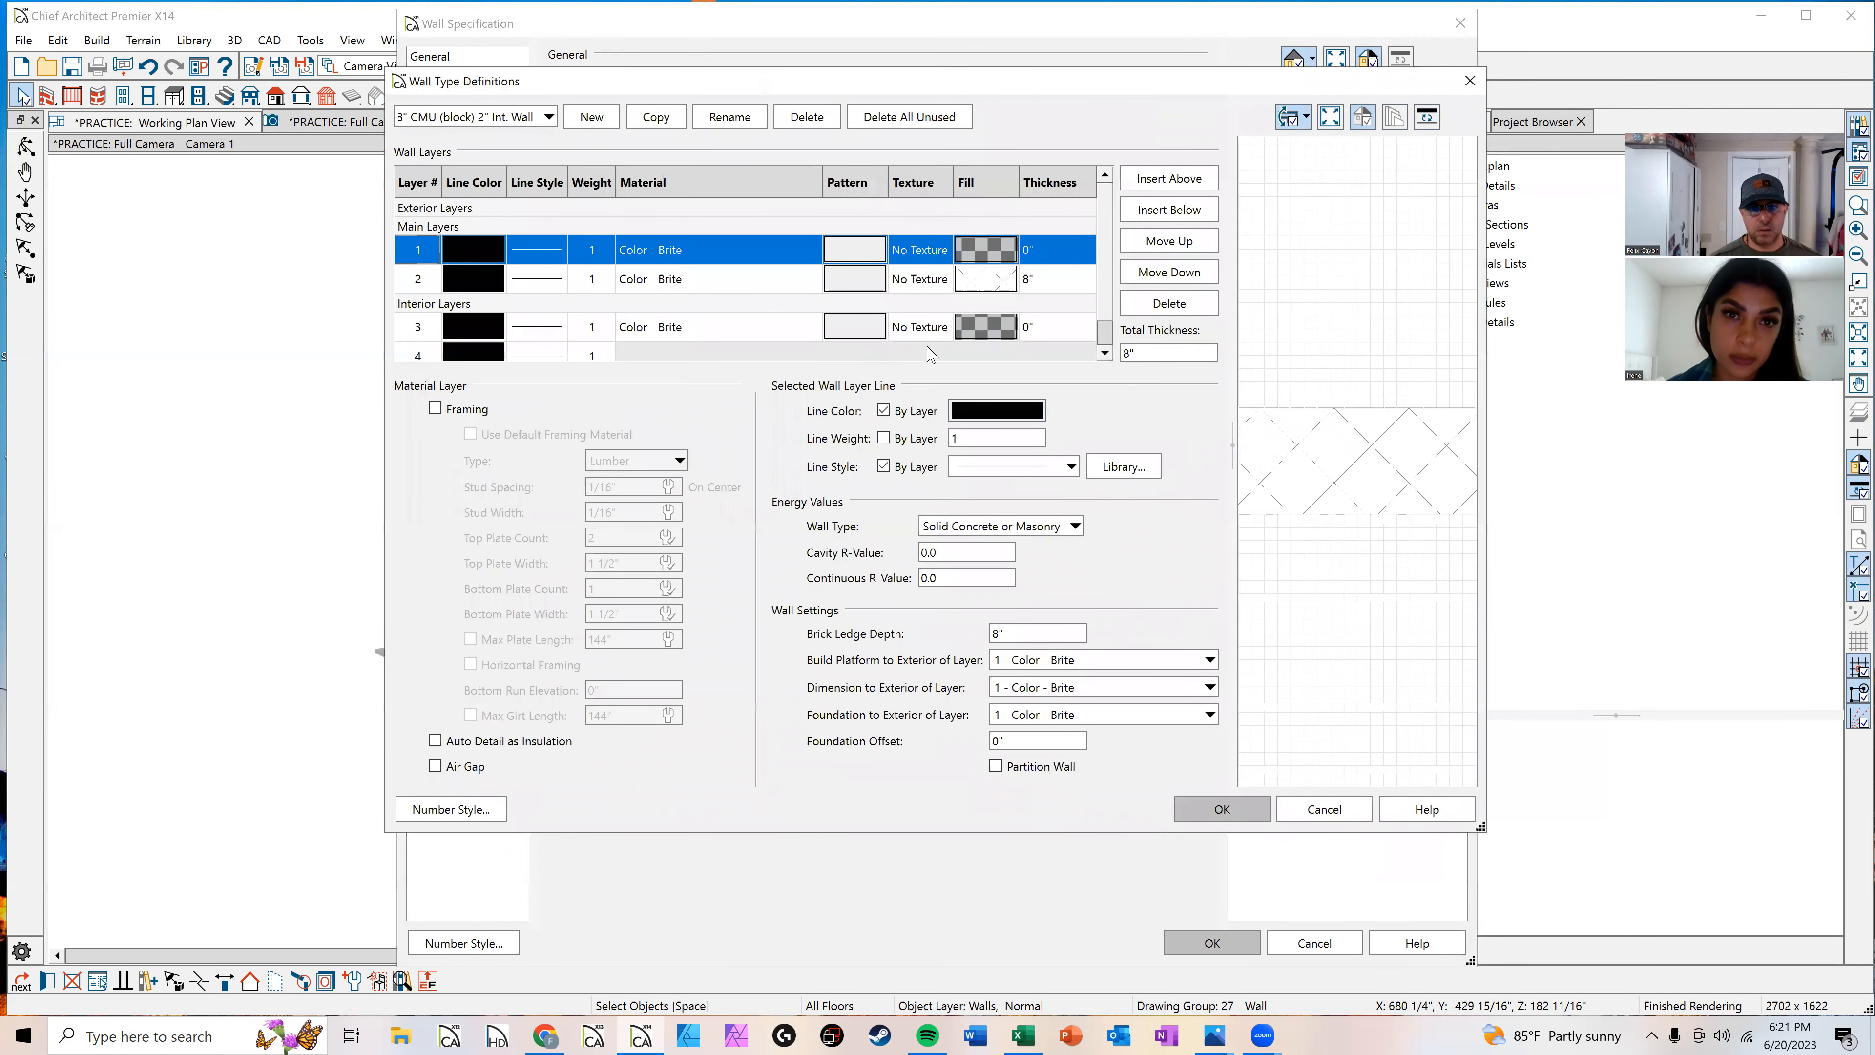
# Step: Examine the exterior layer's fill pattern options without changing them
pyautogui.click(985, 282)
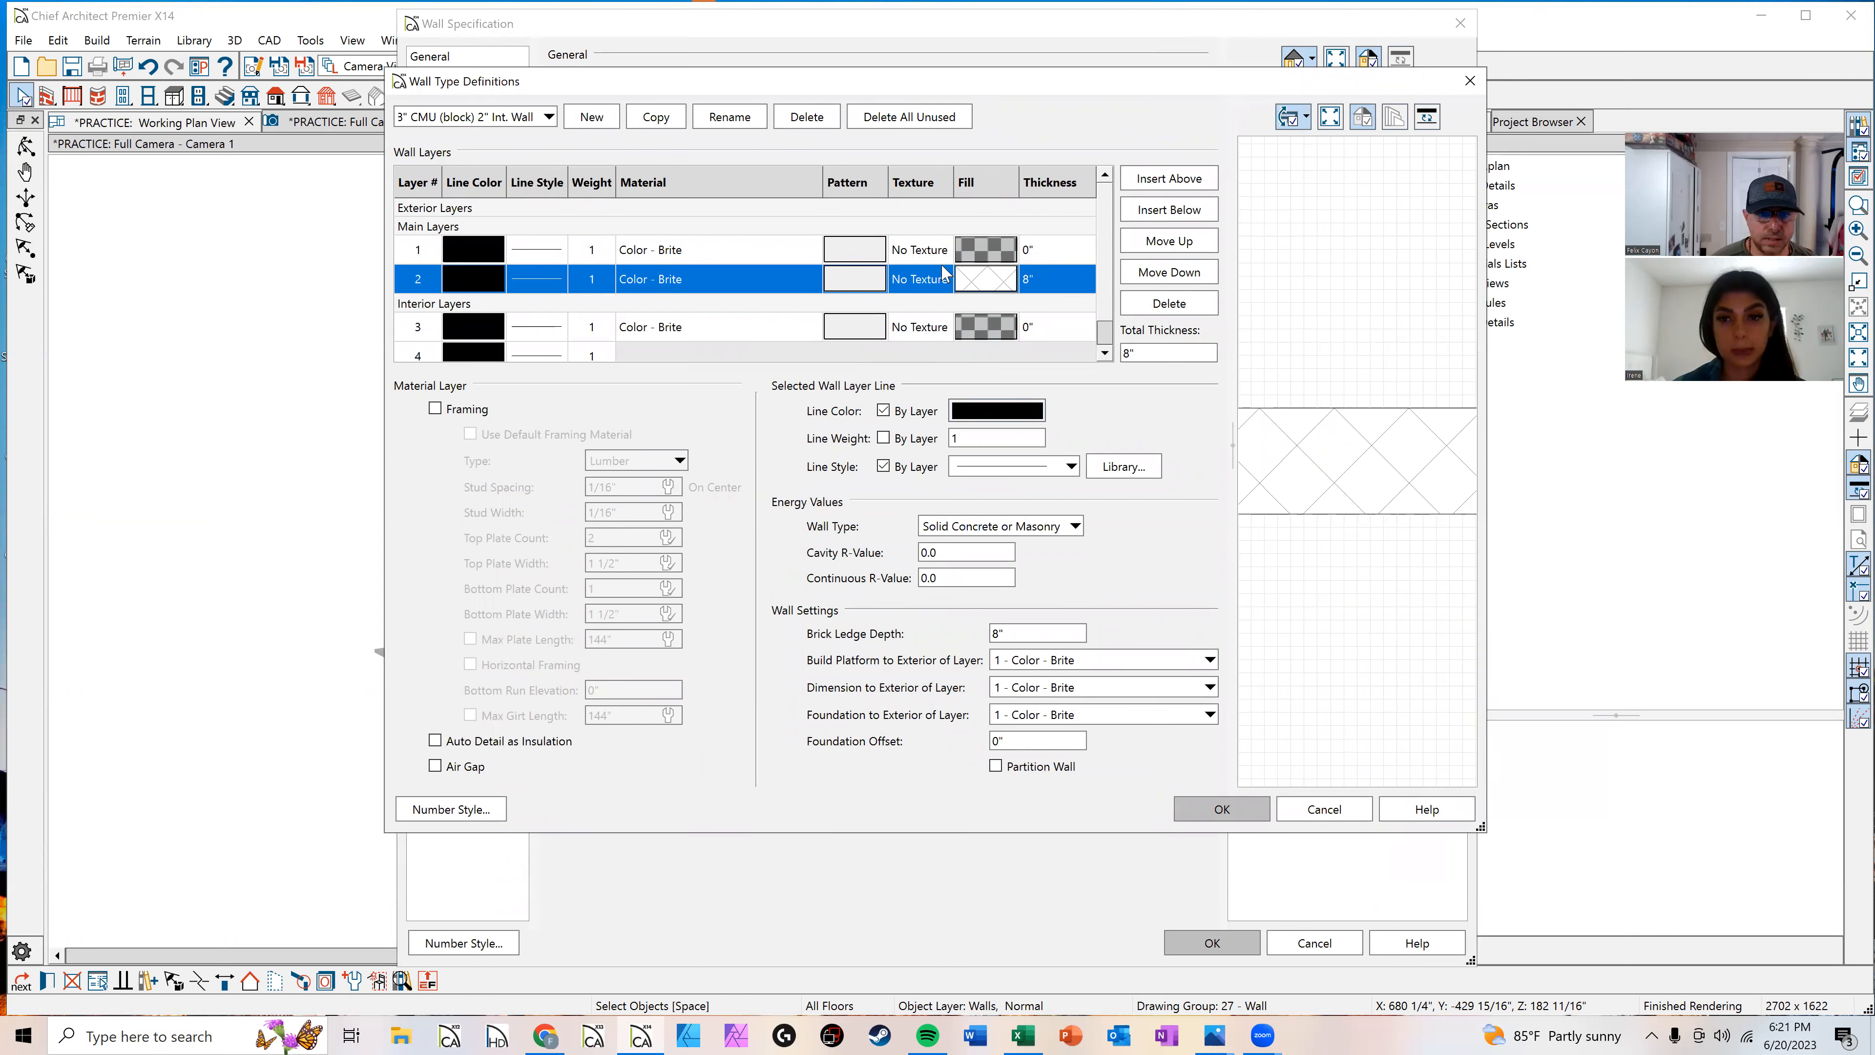
pyautogui.click(961, 254)
pyautogui.doubleClick(962, 258)
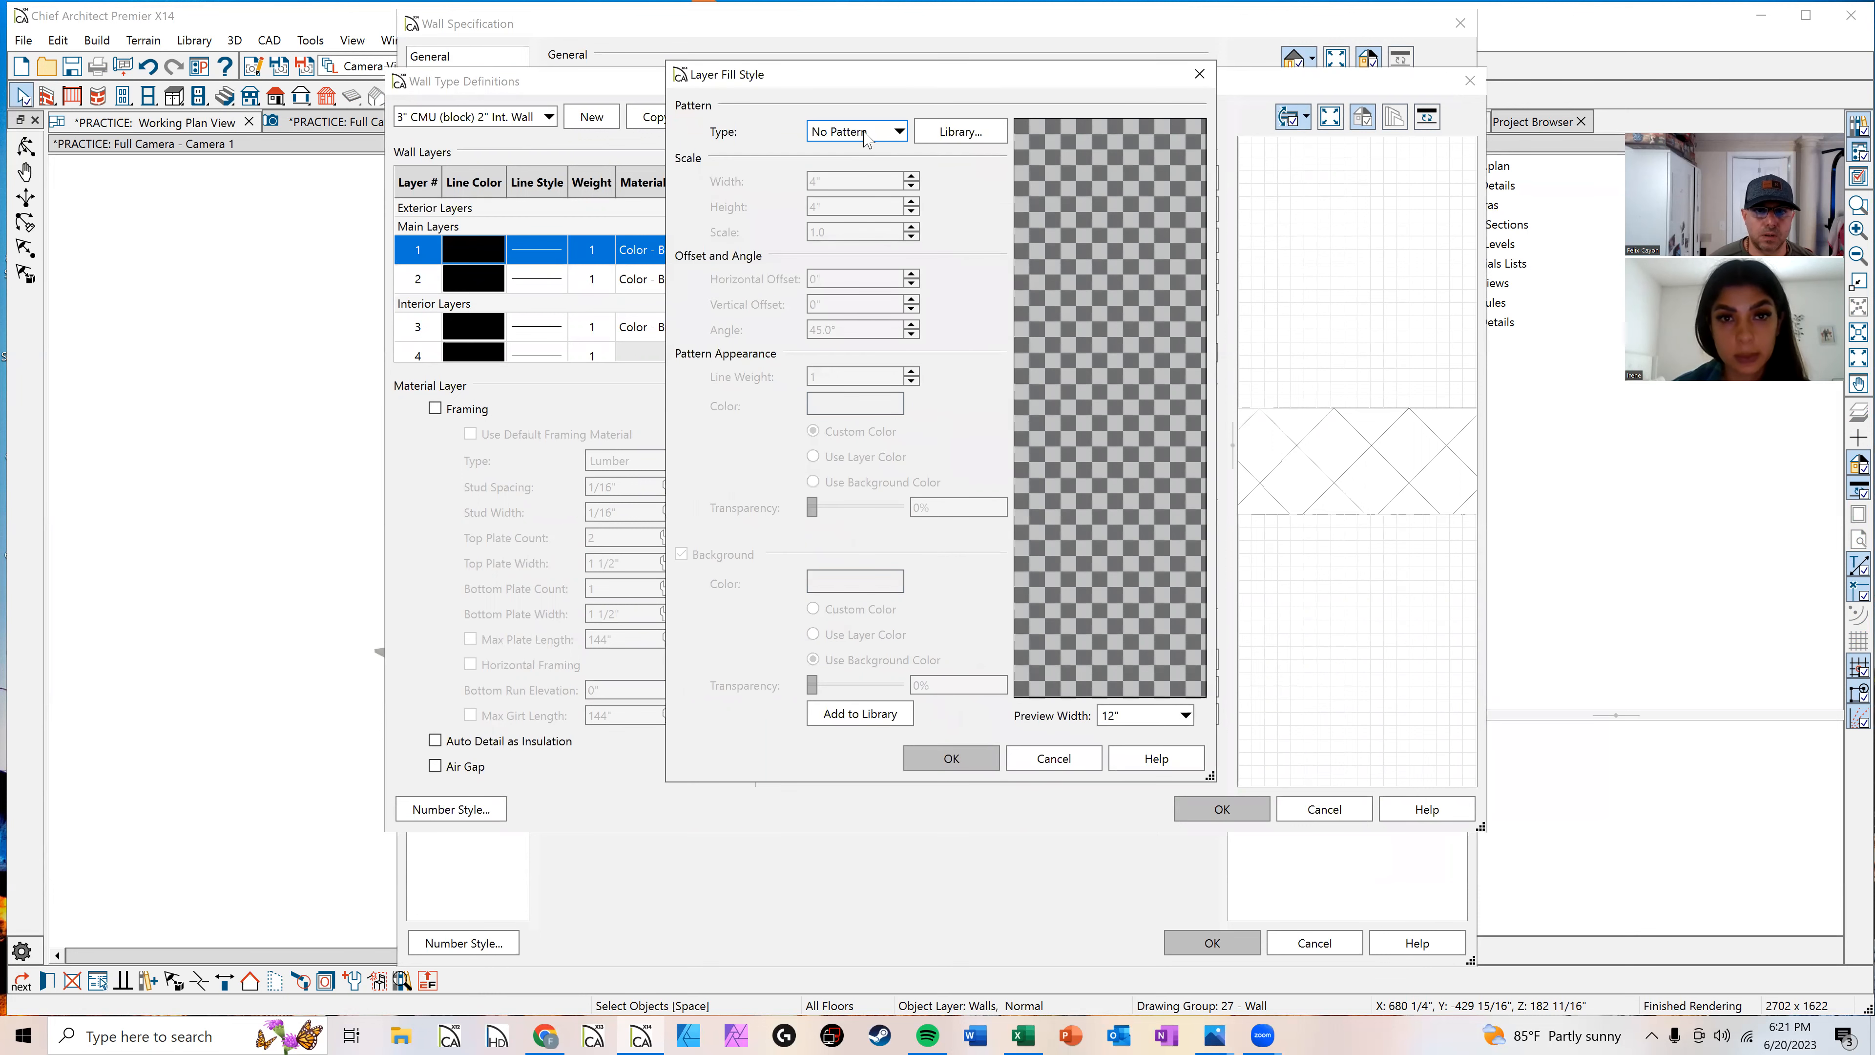
pyautogui.click(866, 132)
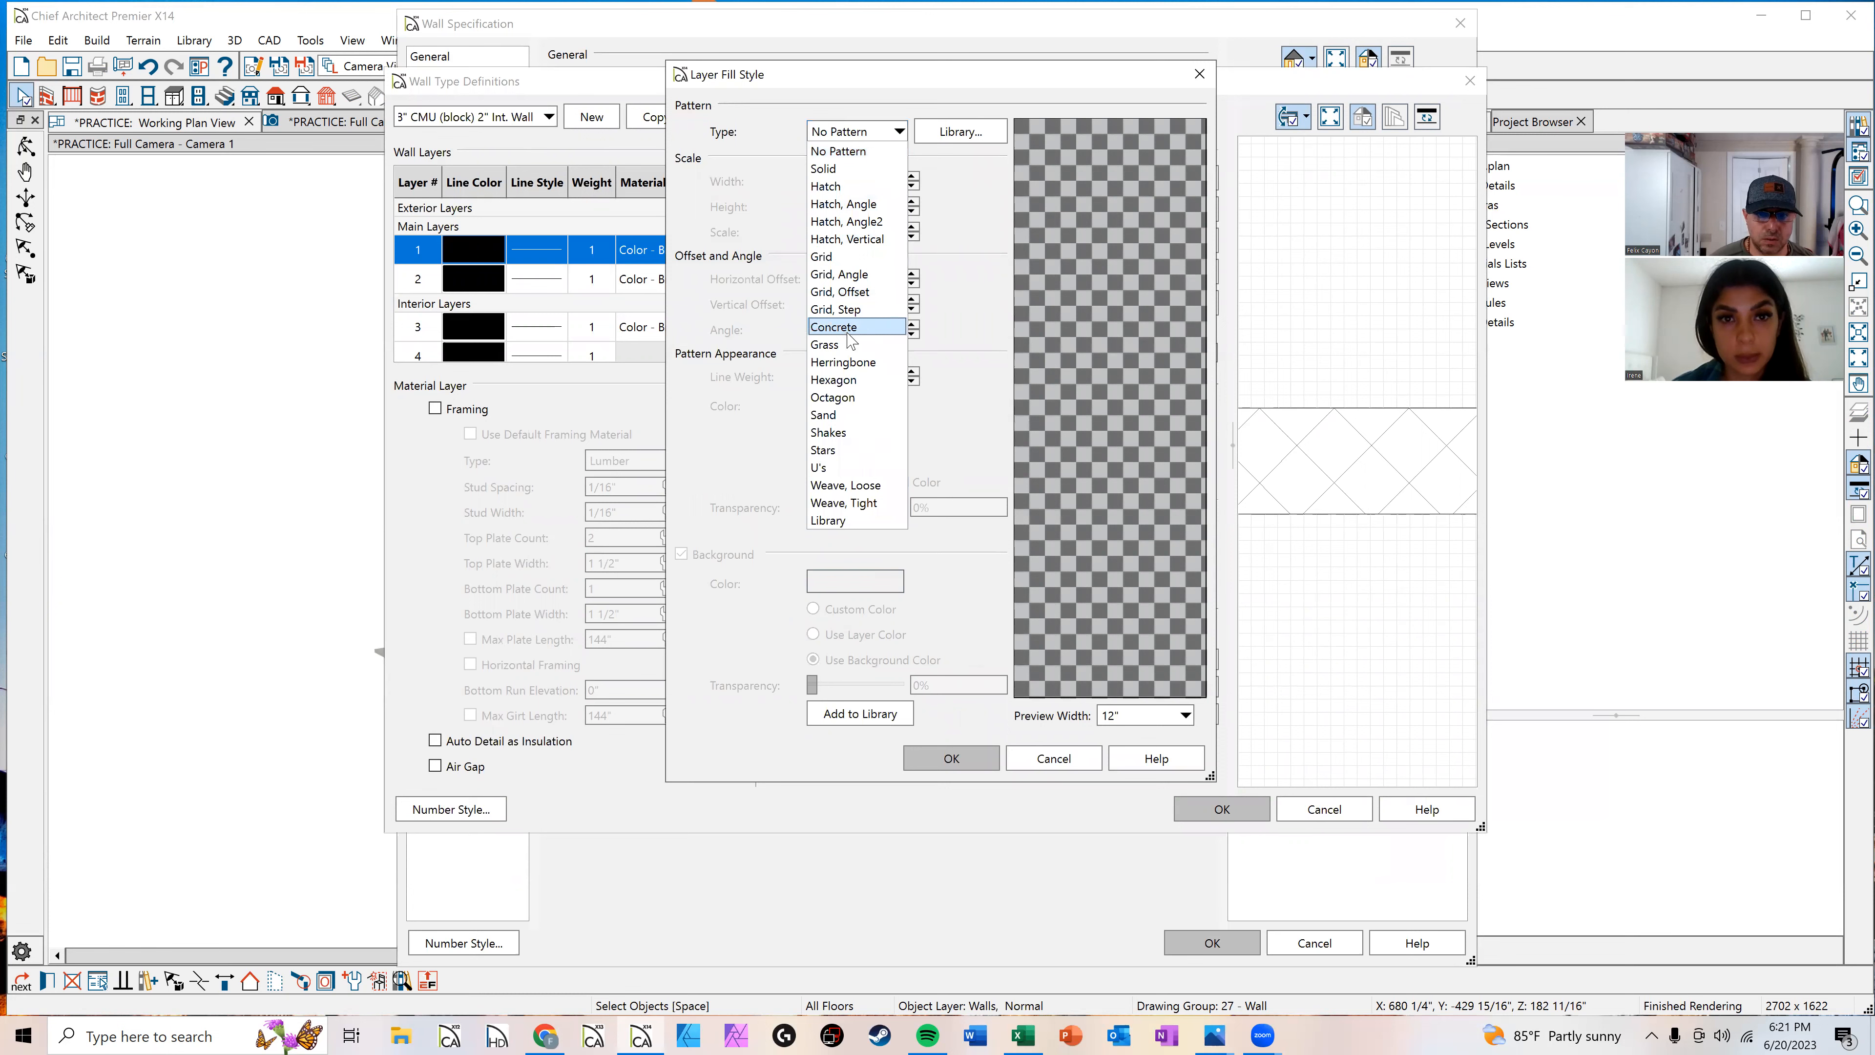
pyautogui.click(966, 176)
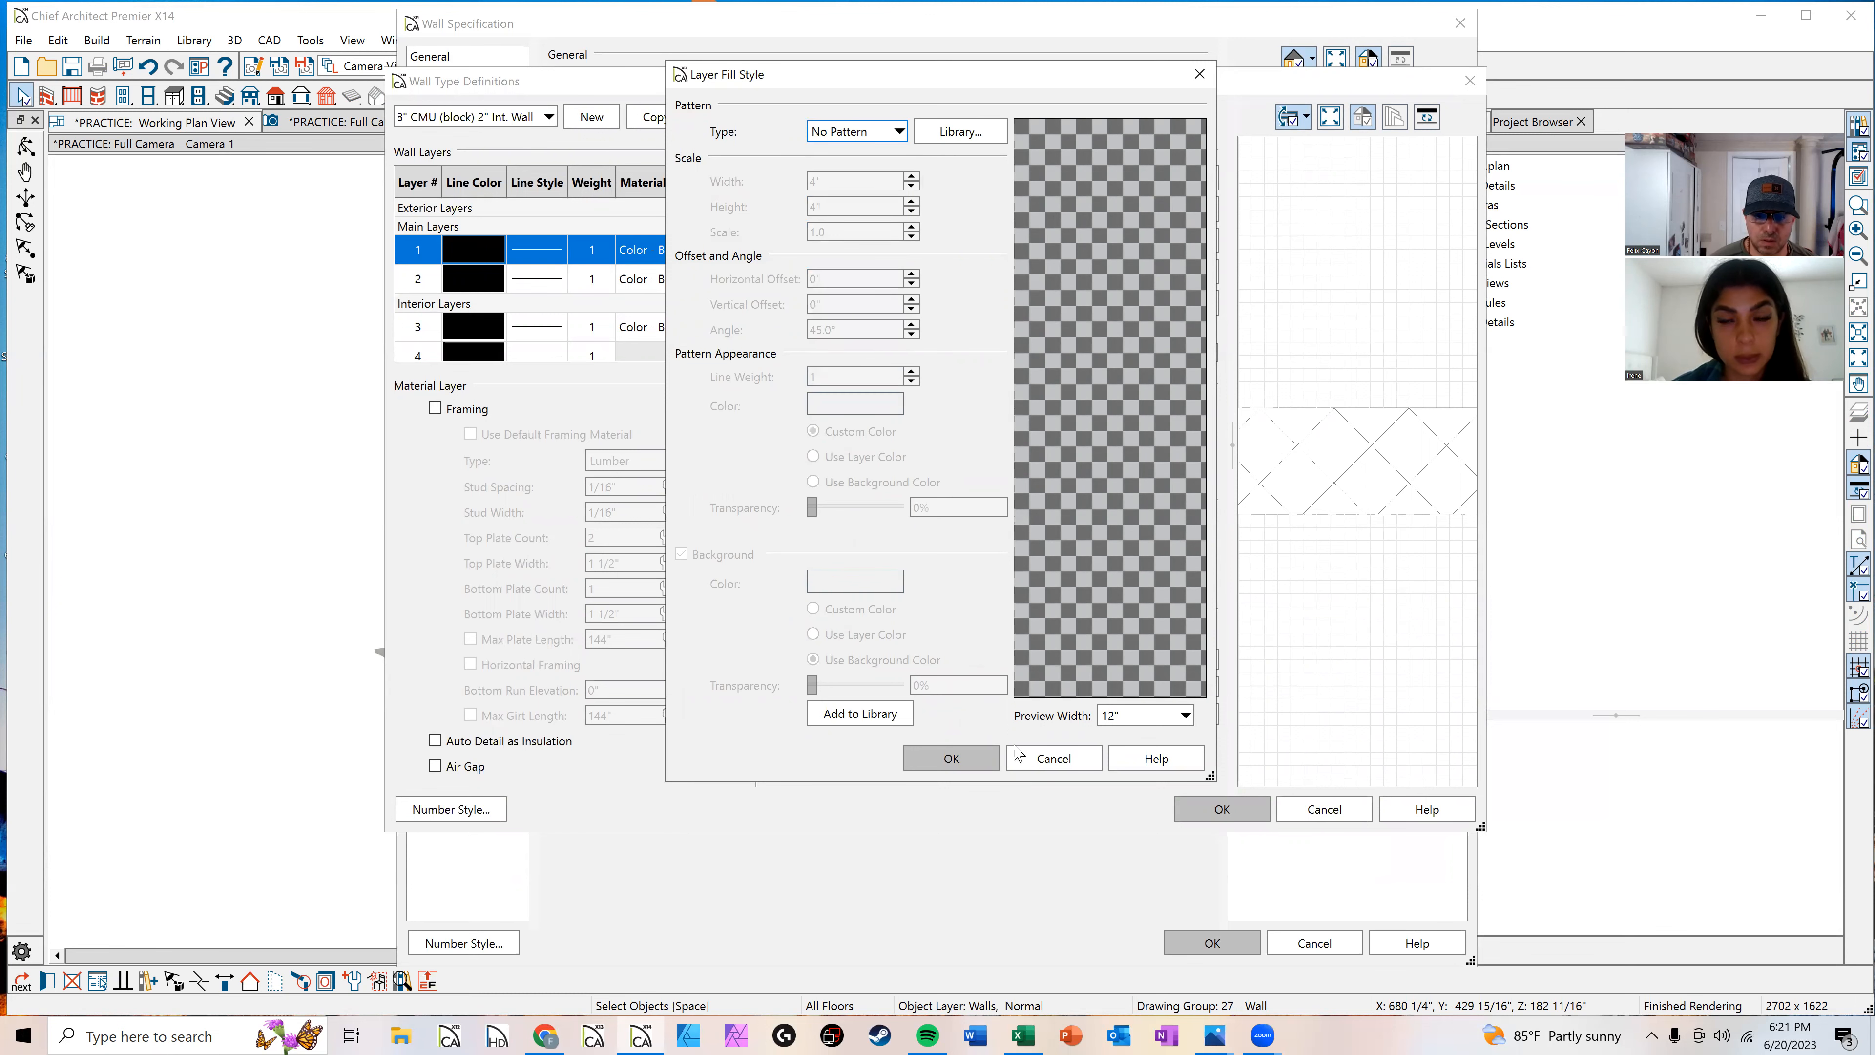
pyautogui.click(1034, 756)
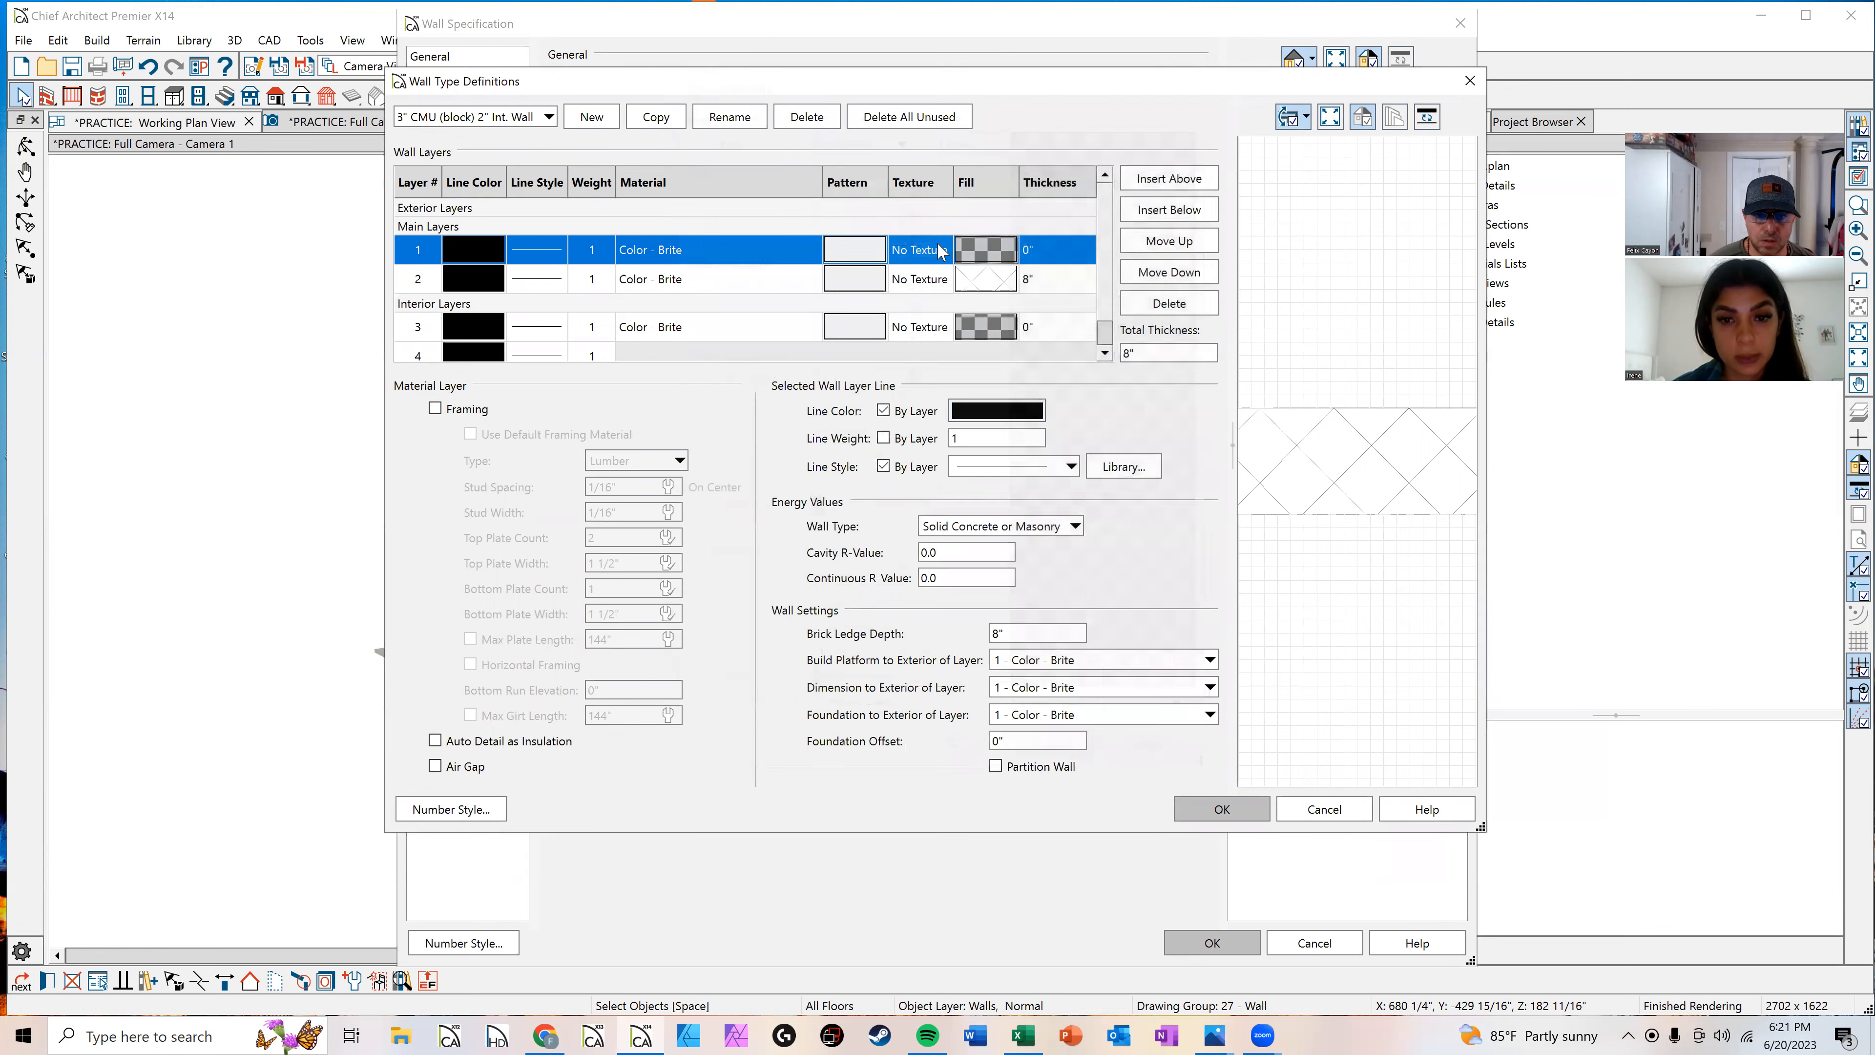
# Step: Set the CMU wall's exterior layer material to Sand Finish - Grey from the Stucco Sand library
pyautogui.click(855, 253)
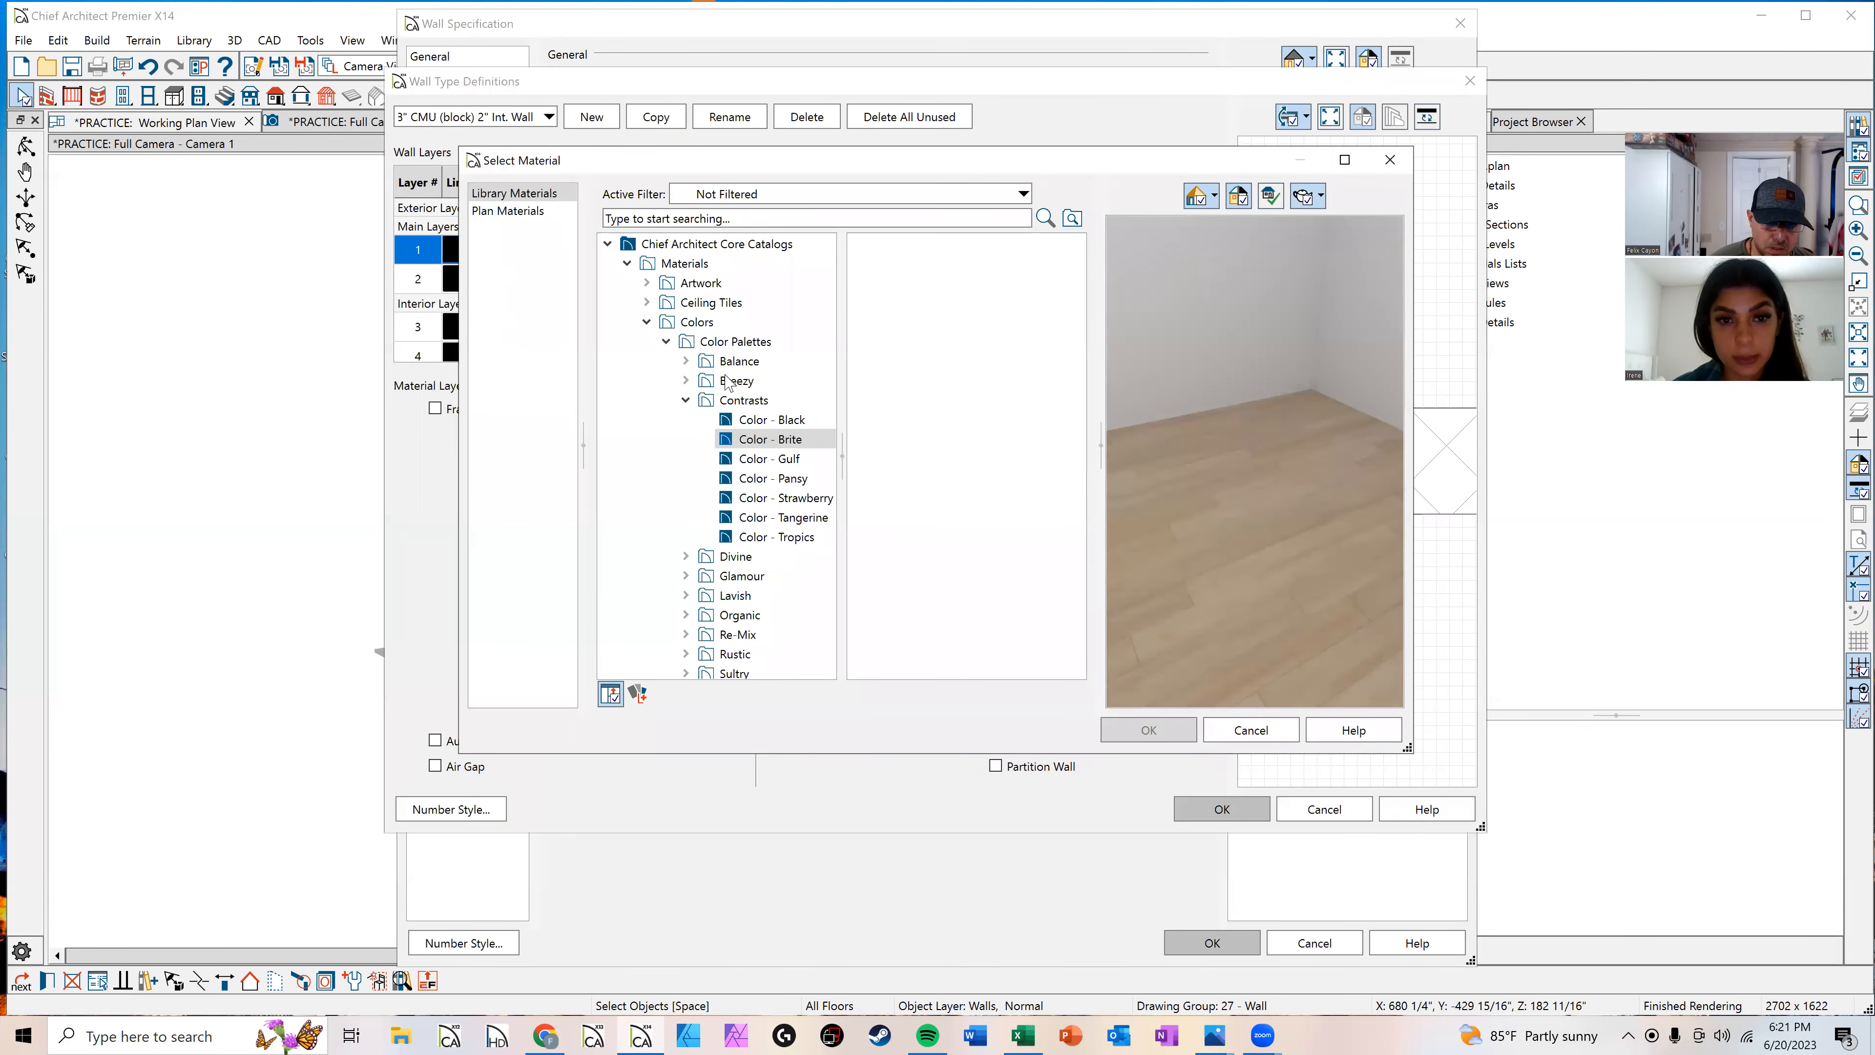
pyautogui.scroll(-3, 729, 384)
pyautogui.click(731, 378)
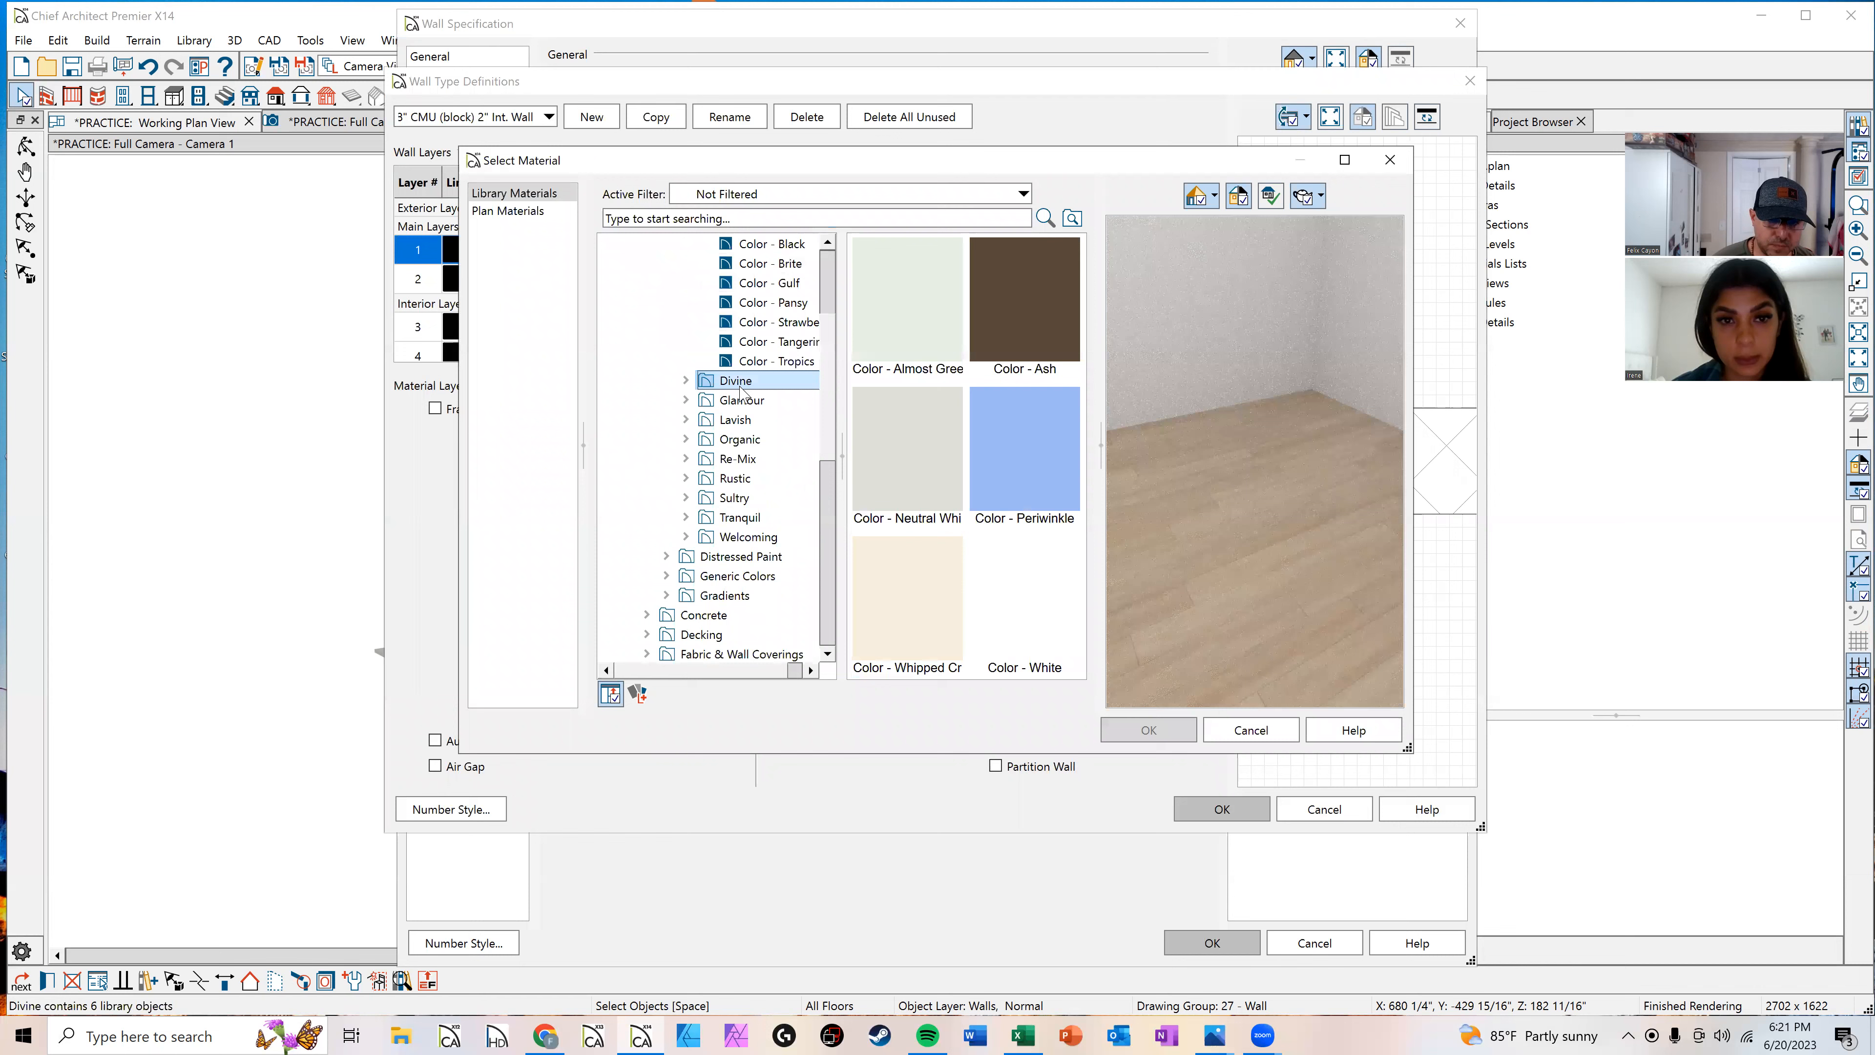
pyautogui.scroll(-6, 729, 399)
pyautogui.scroll(-1, 729, 413)
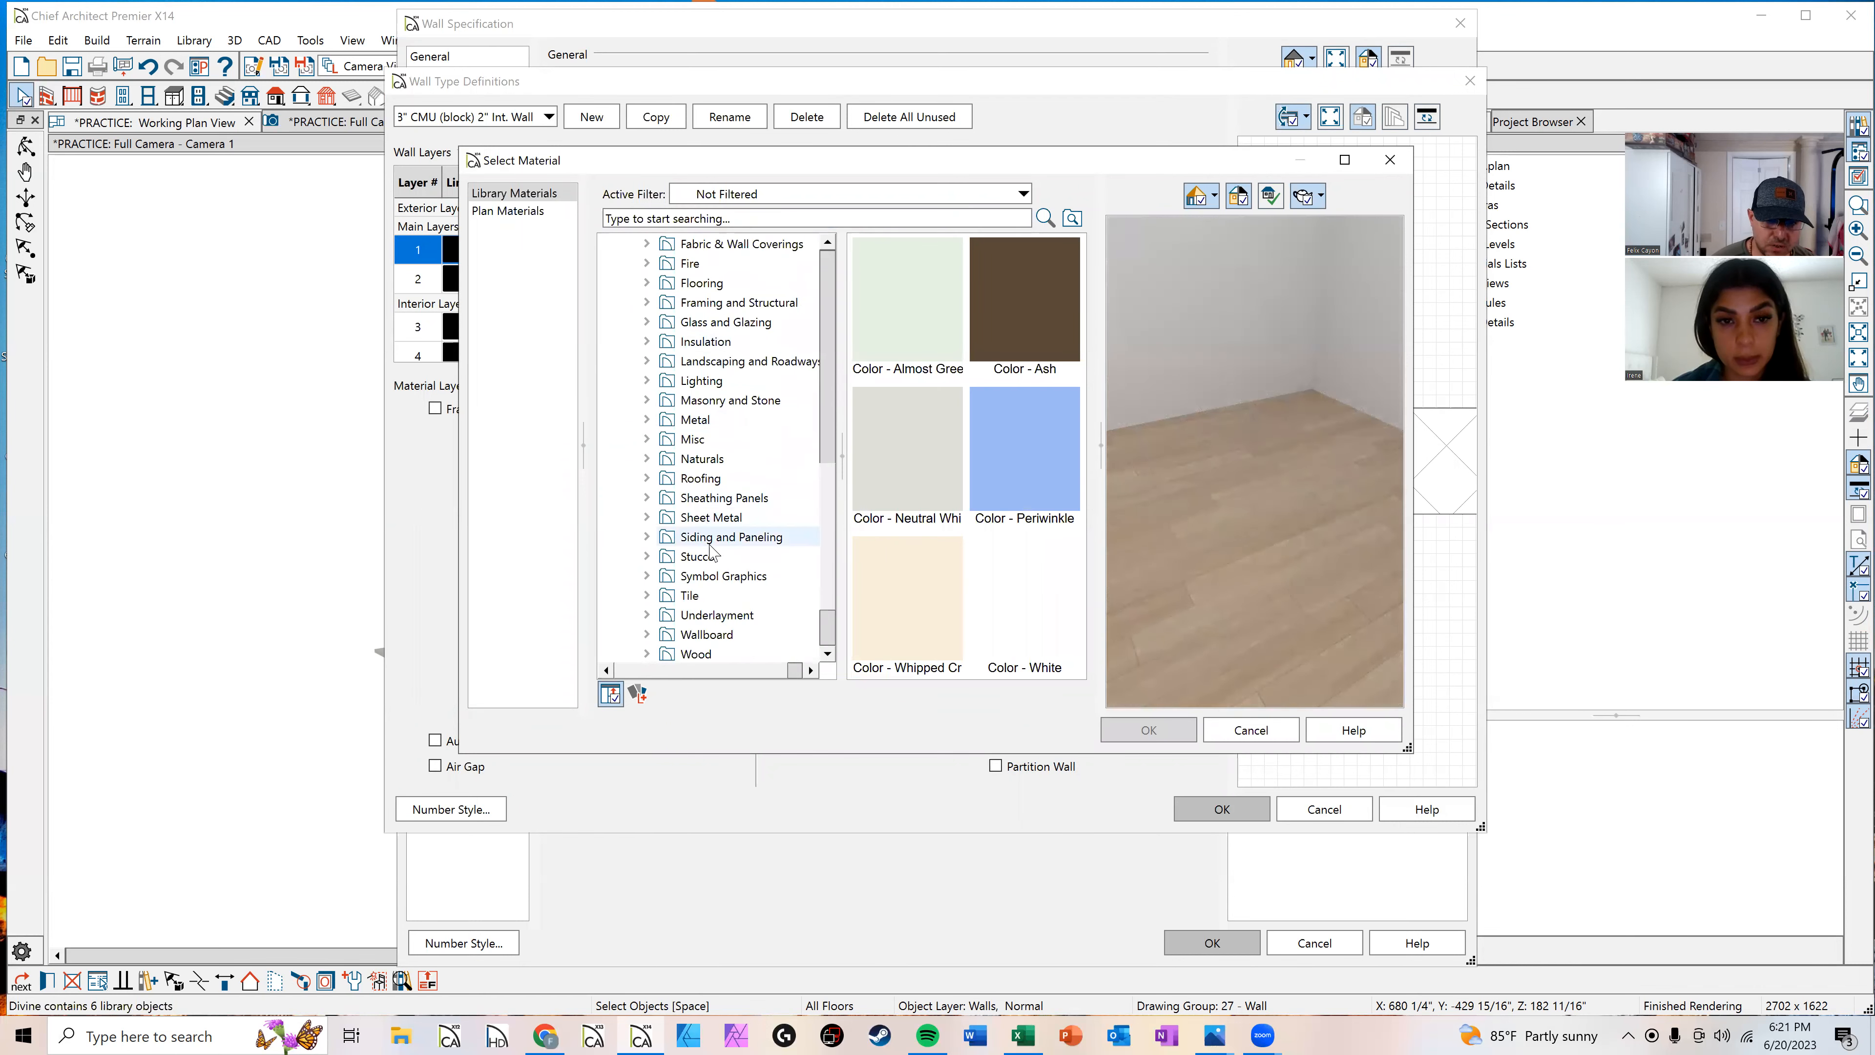
pyautogui.click(698, 555)
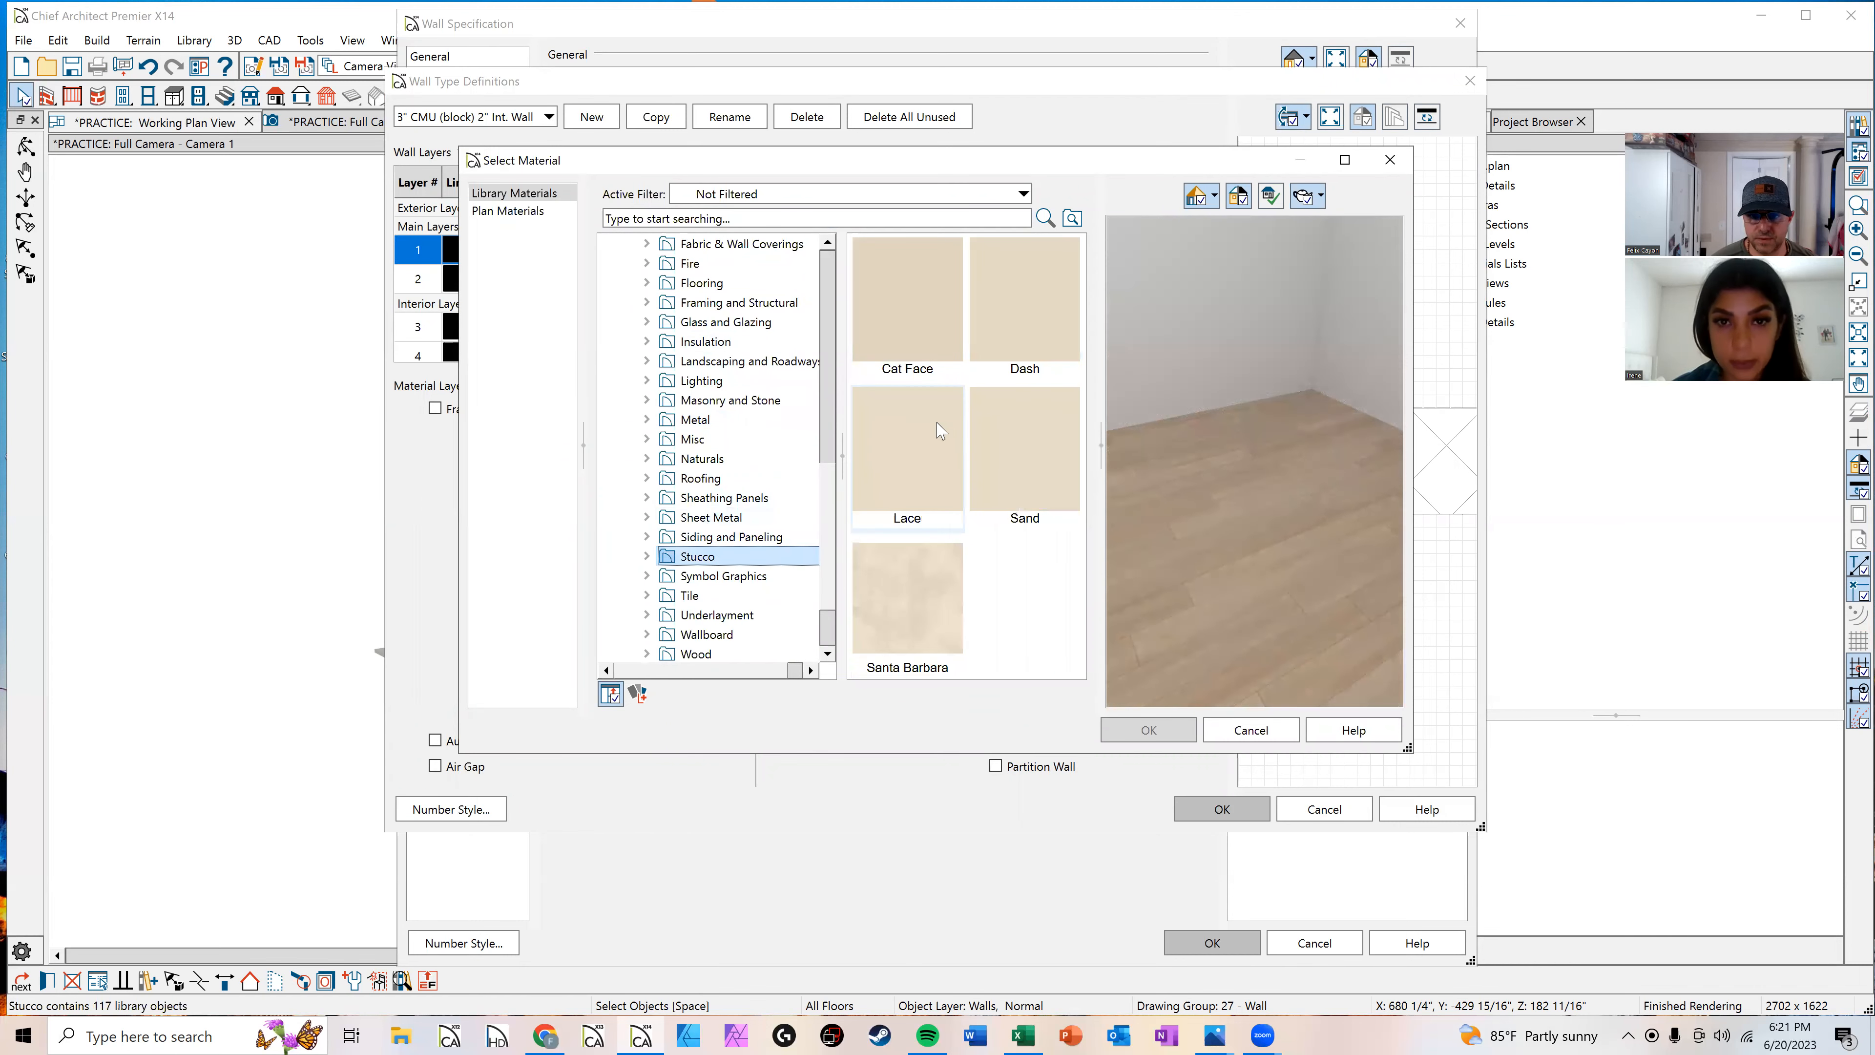
pyautogui.doubleClick(931, 491)
pyautogui.doubleClick(982, 477)
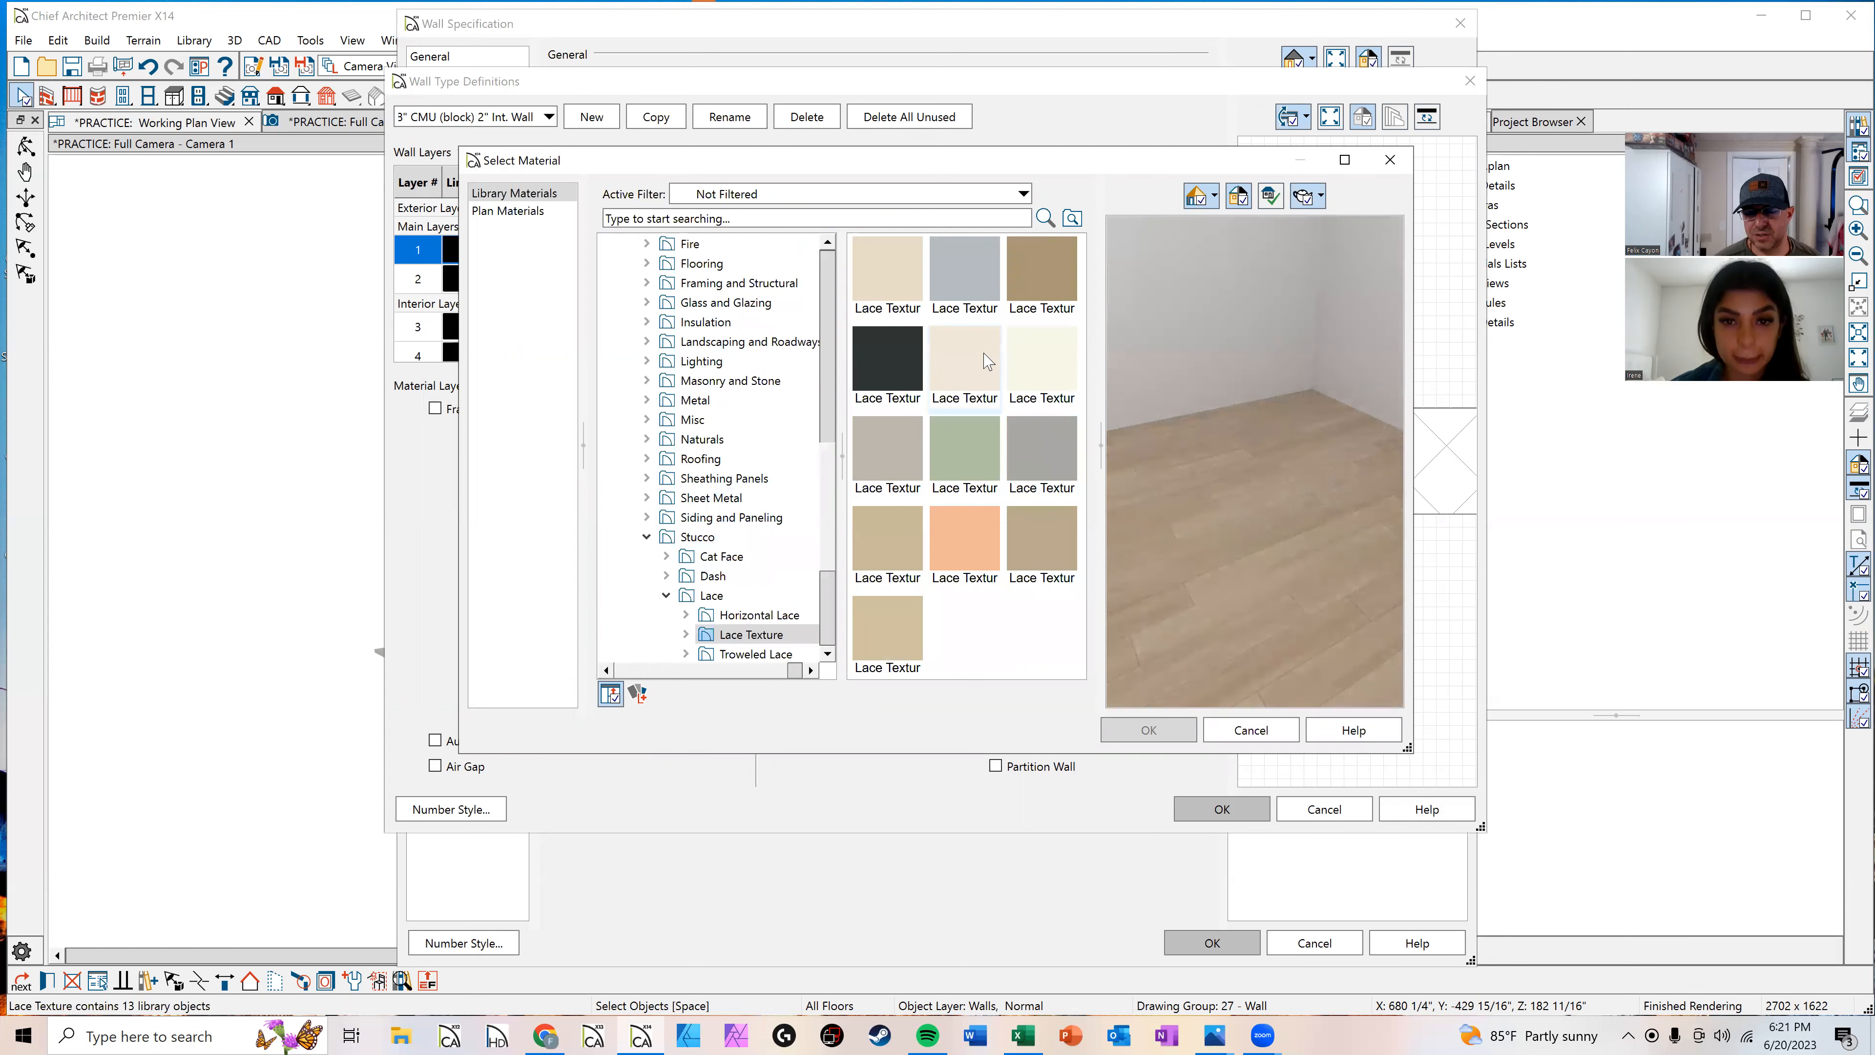
pyautogui.scroll(-2, 697, 581)
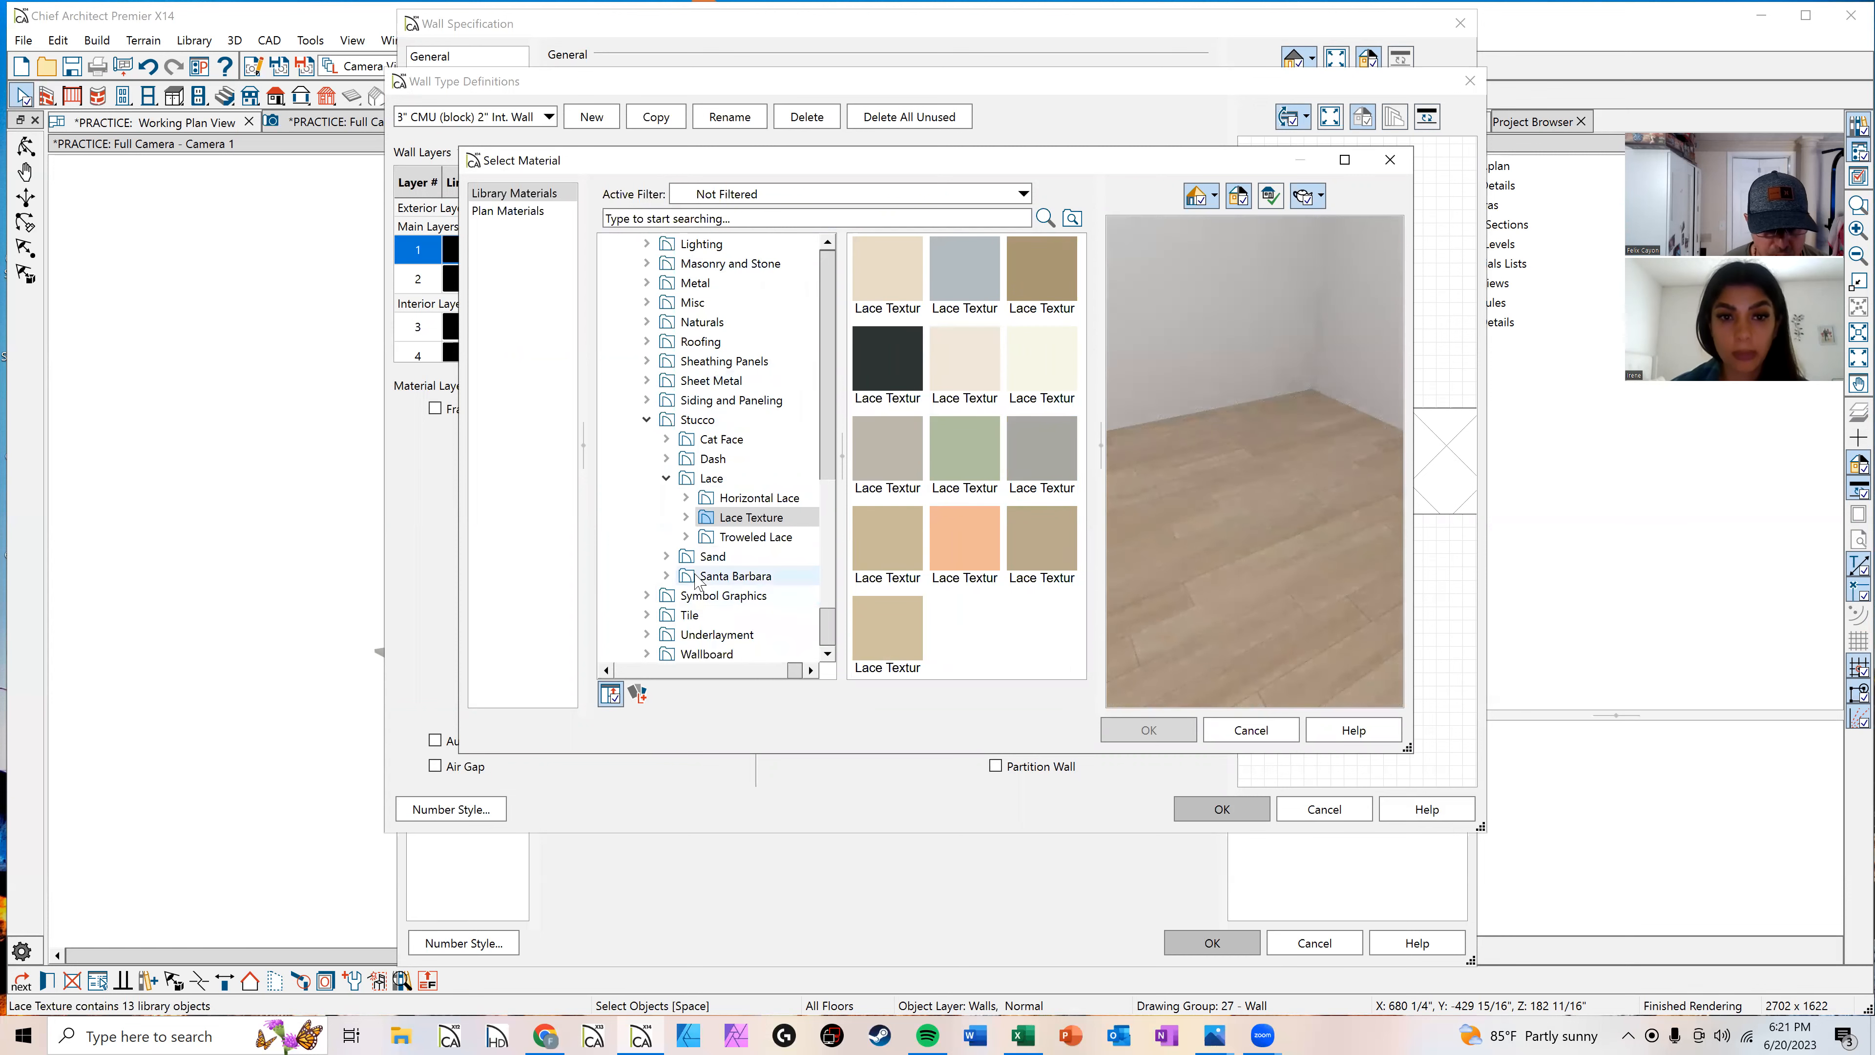
pyautogui.click(710, 555)
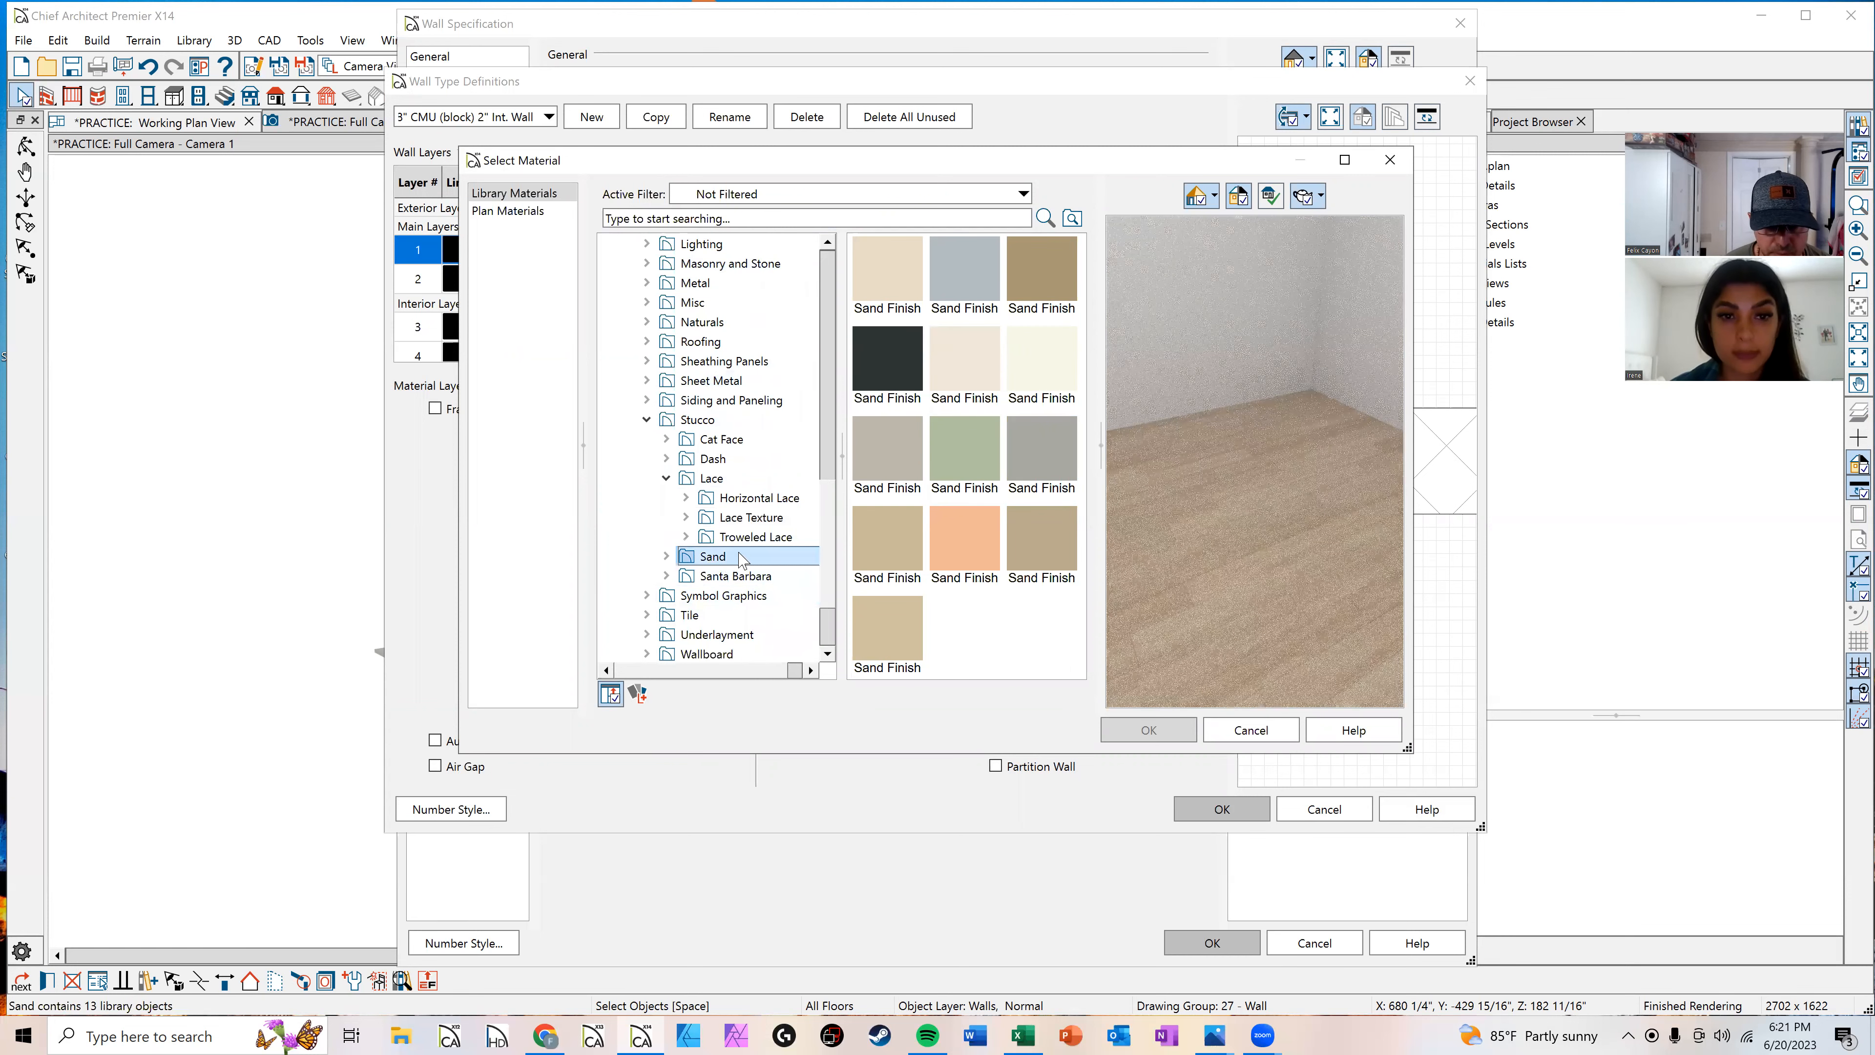
pyautogui.click(1013, 447)
pyautogui.click(1163, 730)
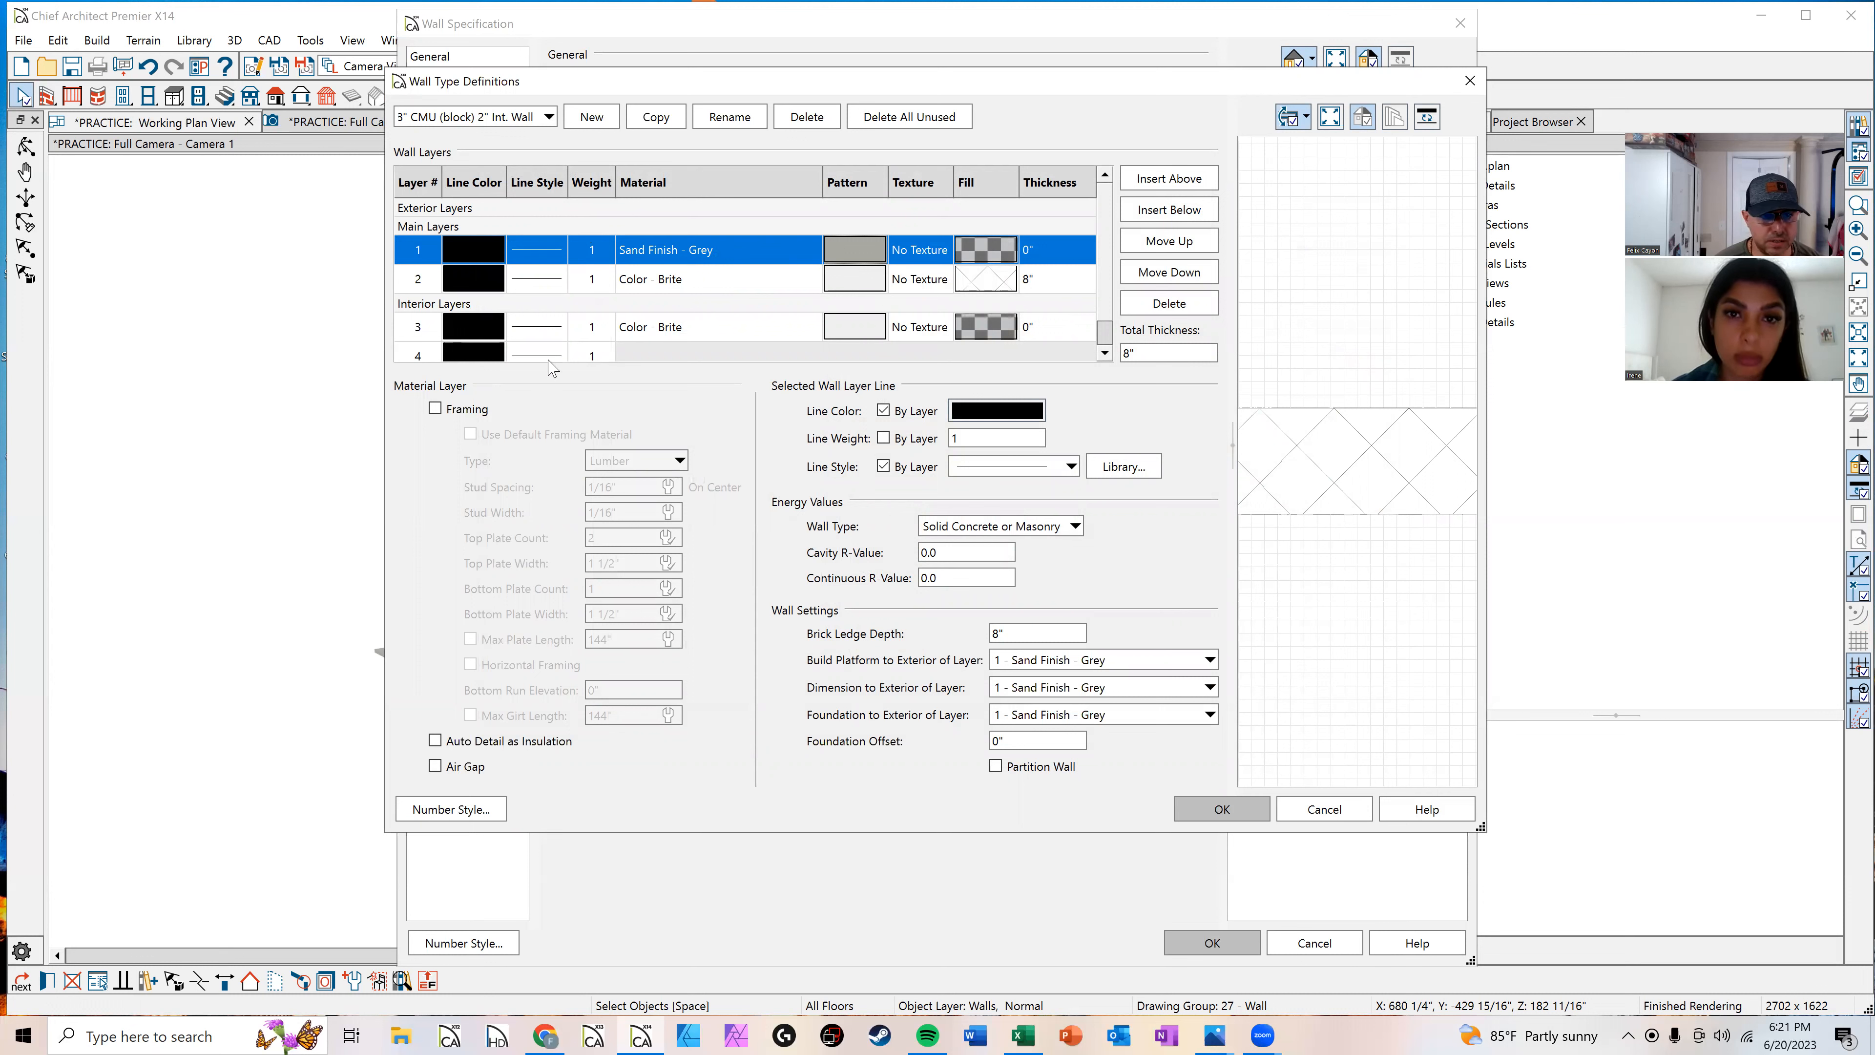
# Step: Inspect the interior layer's material, discard the layer edits and close the wall specification
pyautogui.click(879, 330)
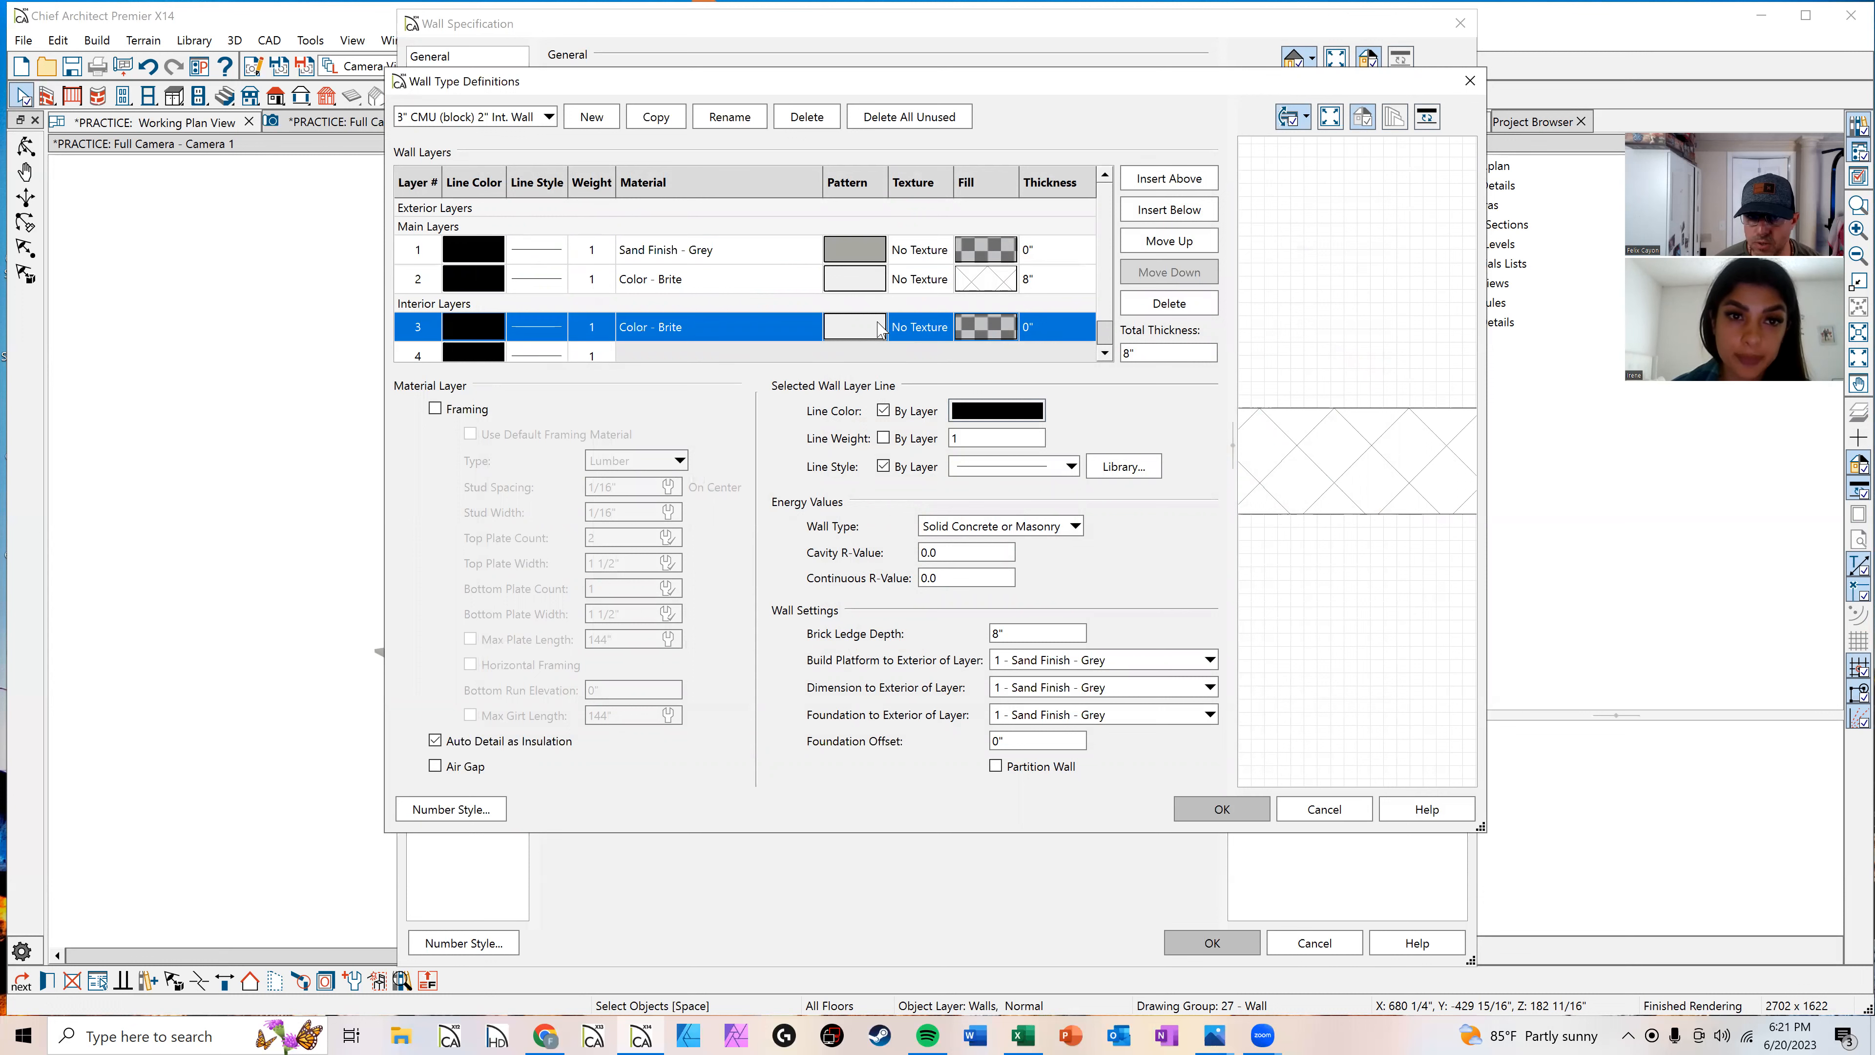
pyautogui.doubleClick(850, 332)
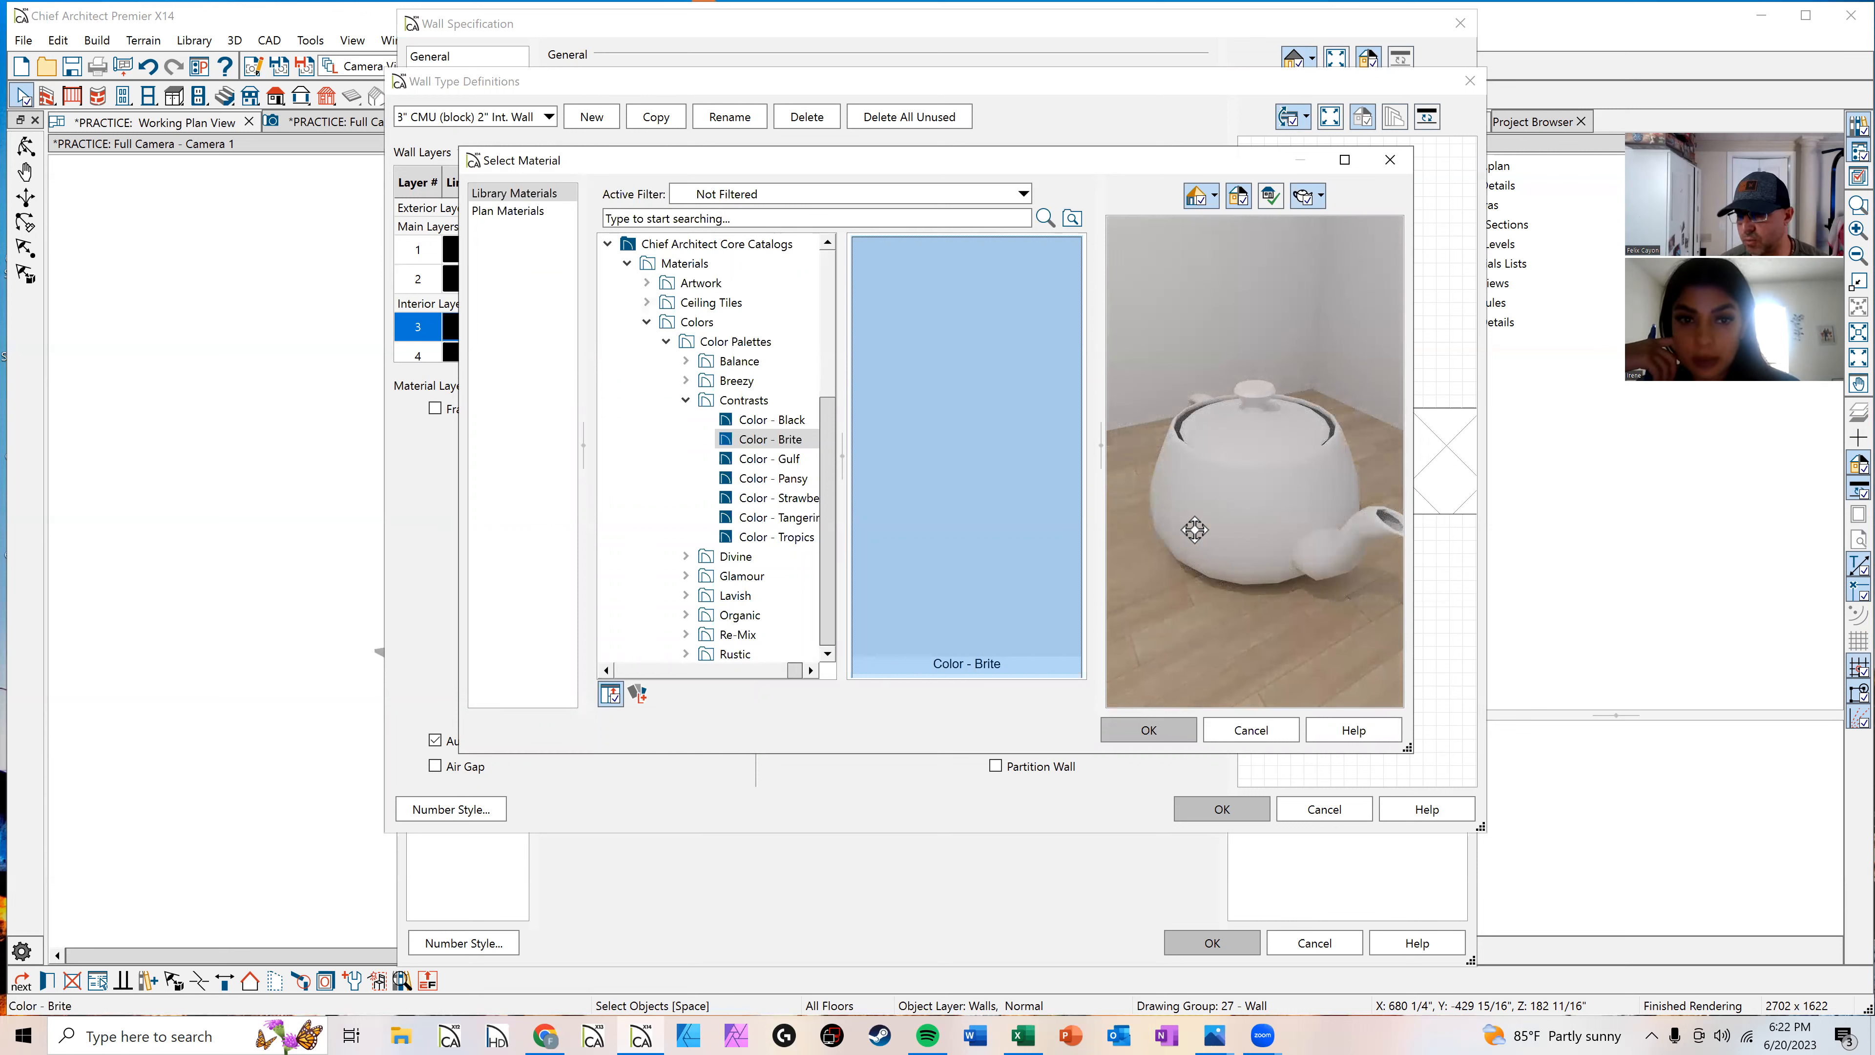
pyautogui.click(1247, 733)
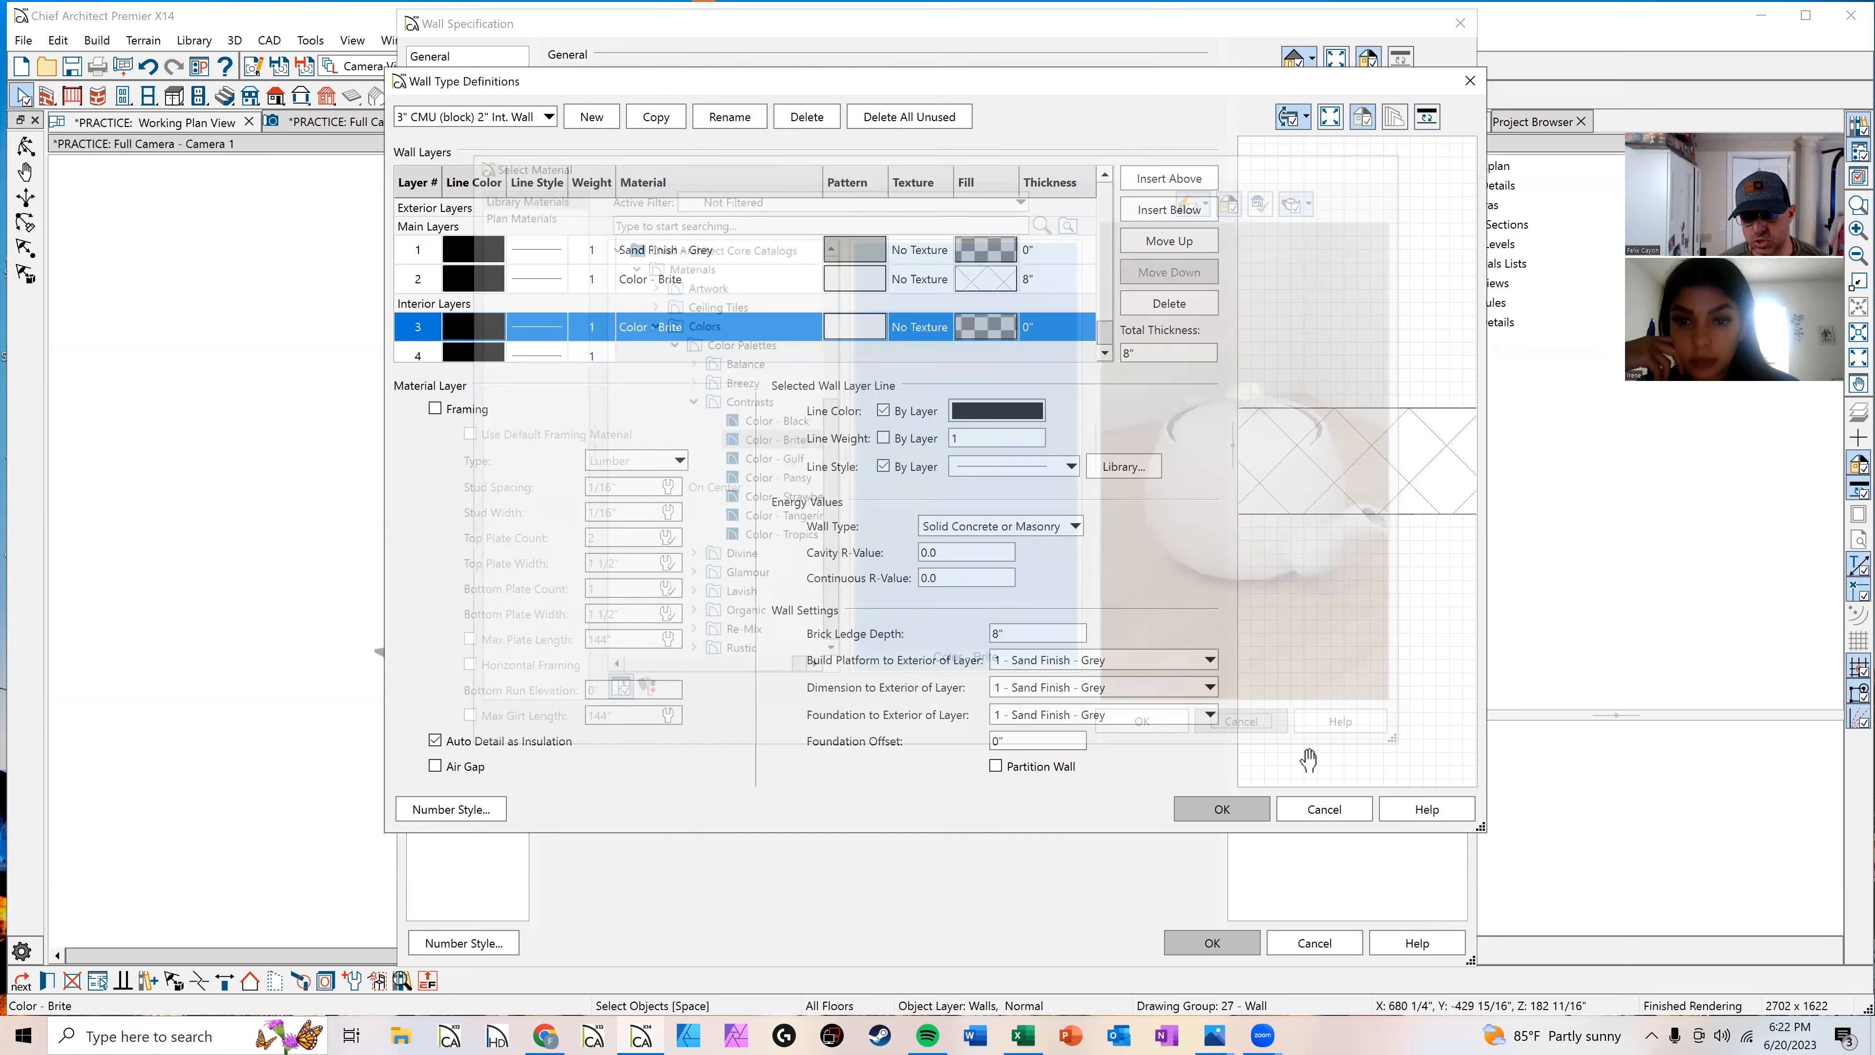
pyautogui.click(1325, 808)
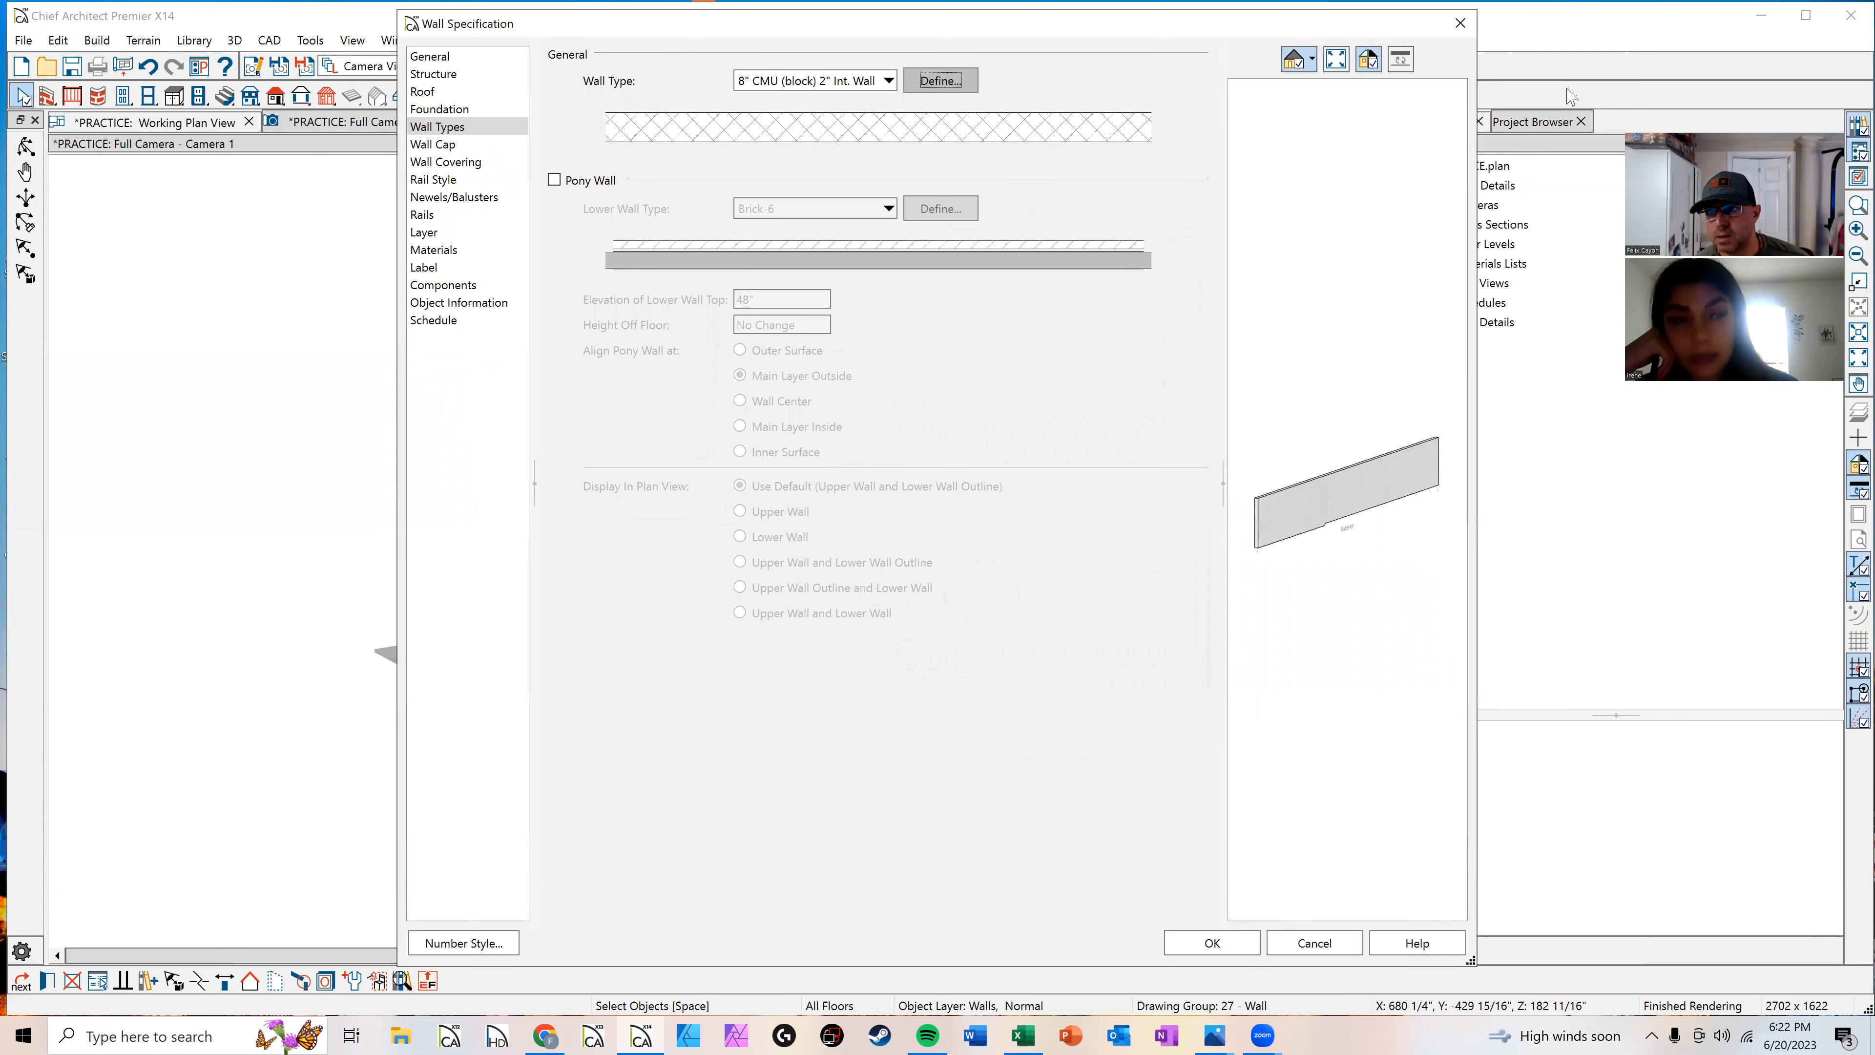
pyautogui.press('Return')
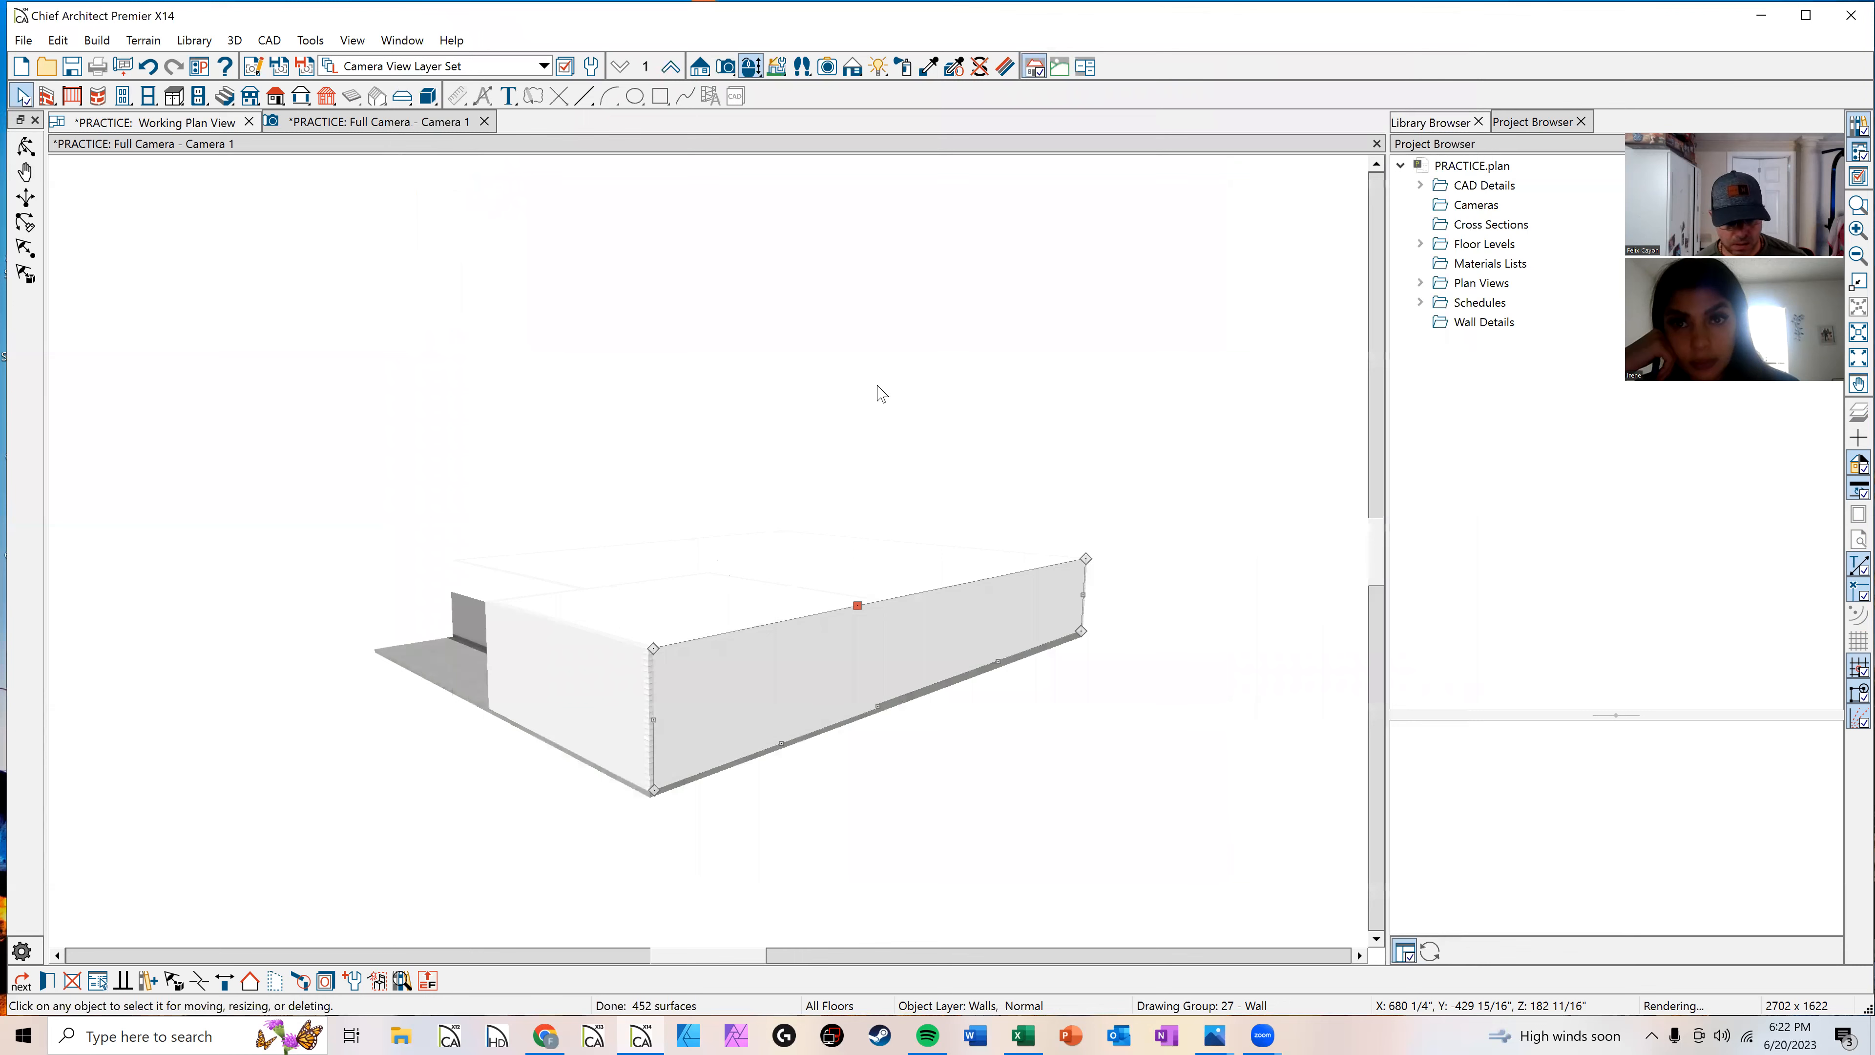
# Step: Apply the 8" CMU (block) 2" Int. Wall type to the selected garage wall in the 3D view
pyautogui.click(781, 705)
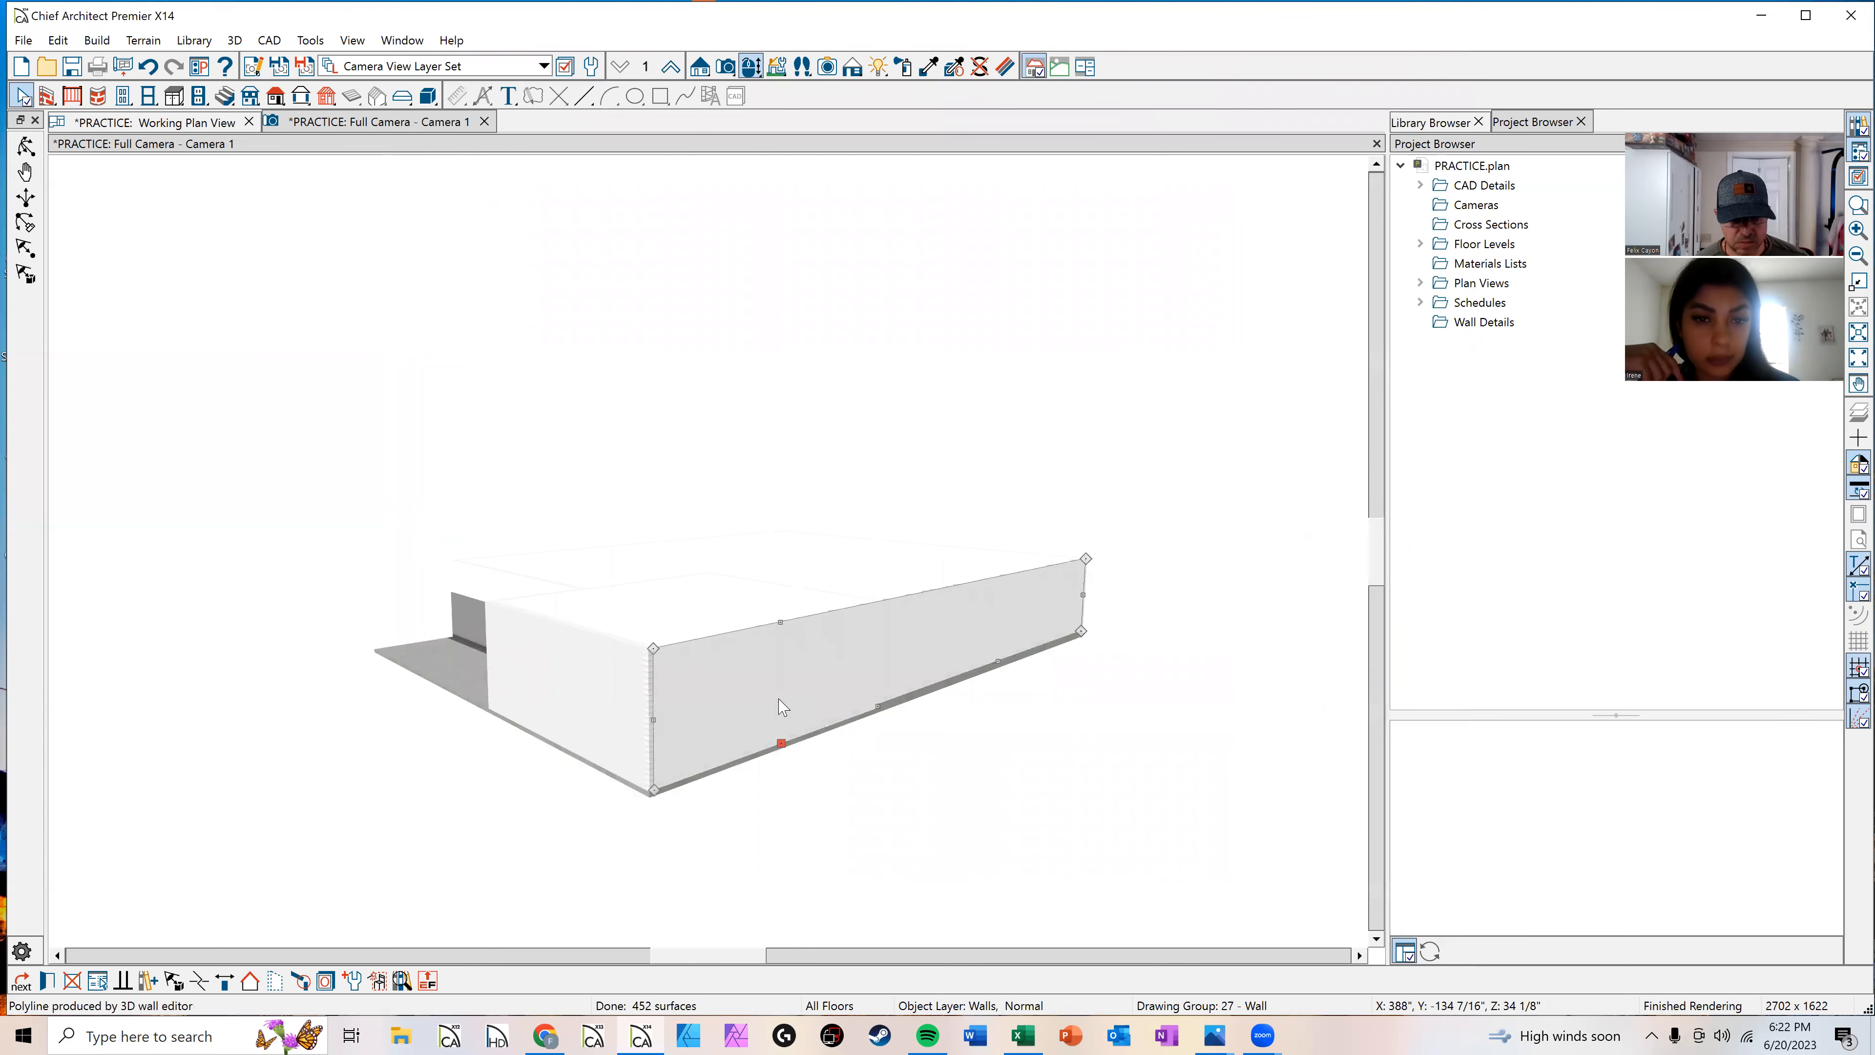
pyautogui.hotkey('ctrl', 'e')
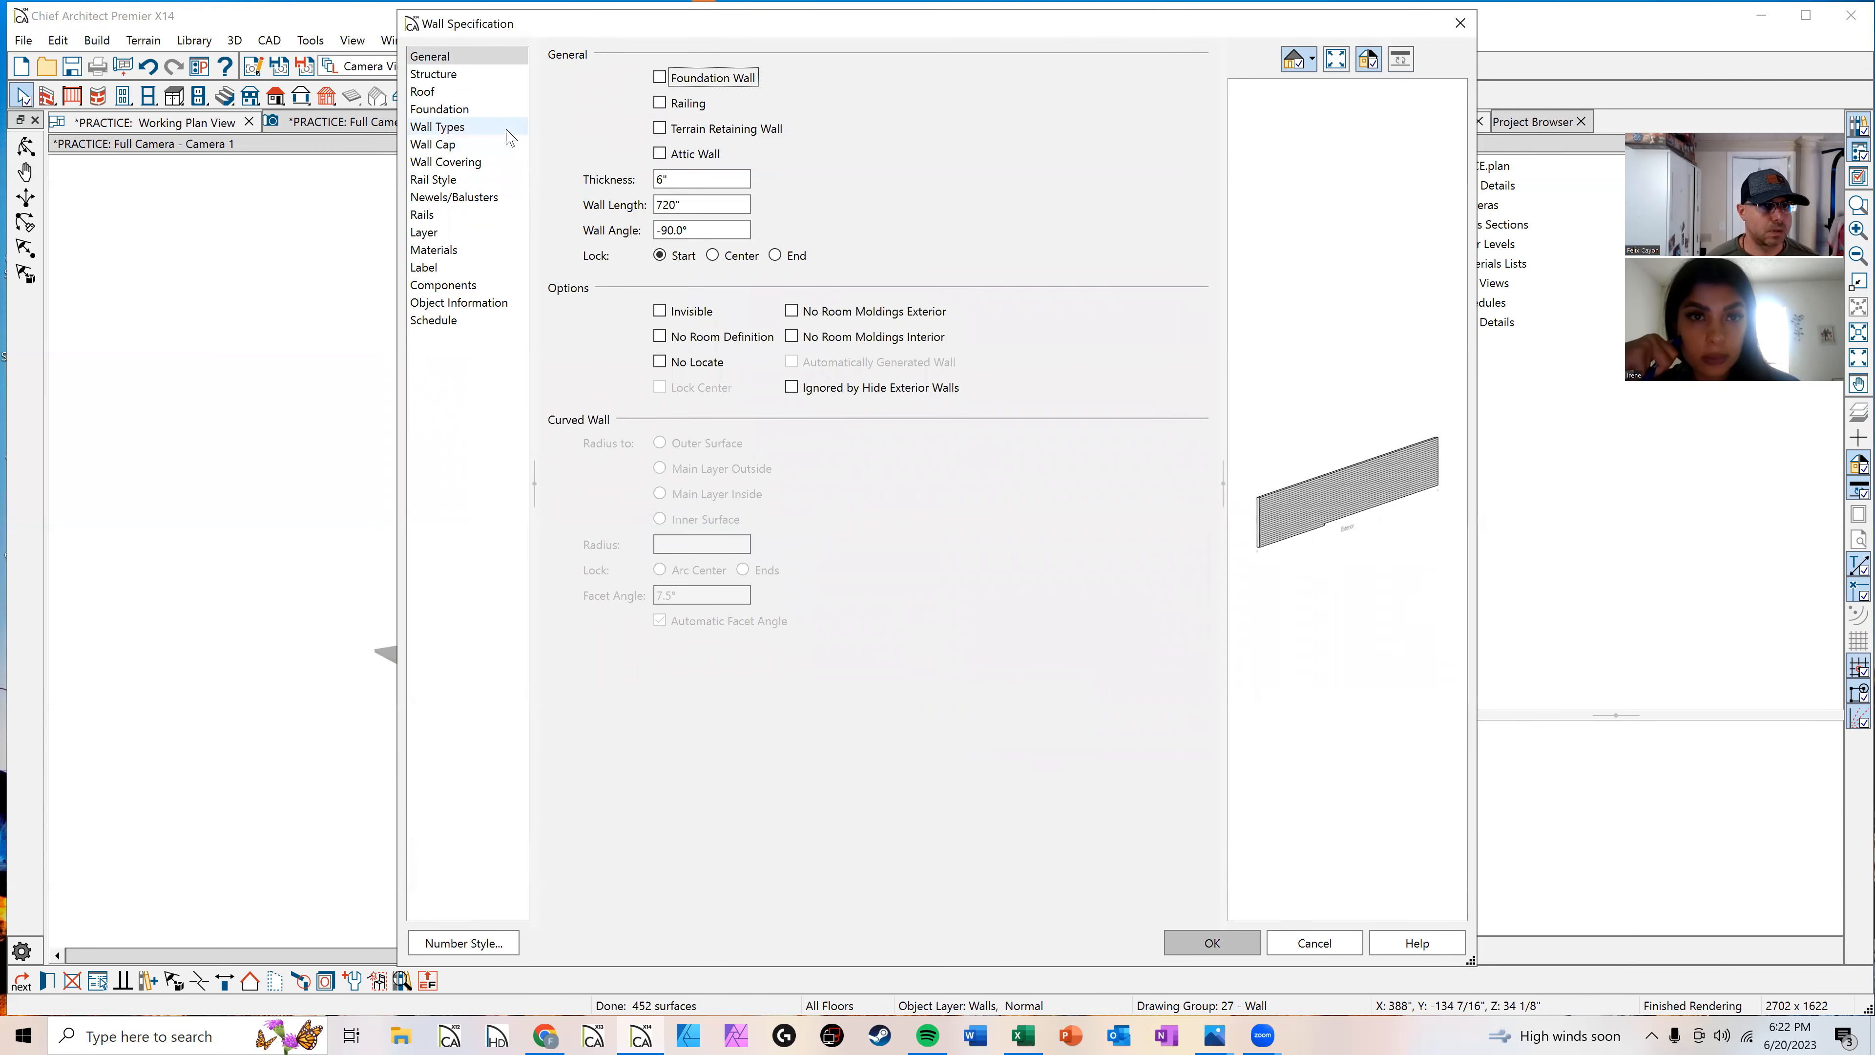
pyautogui.click(488, 130)
pyautogui.click(848, 87)
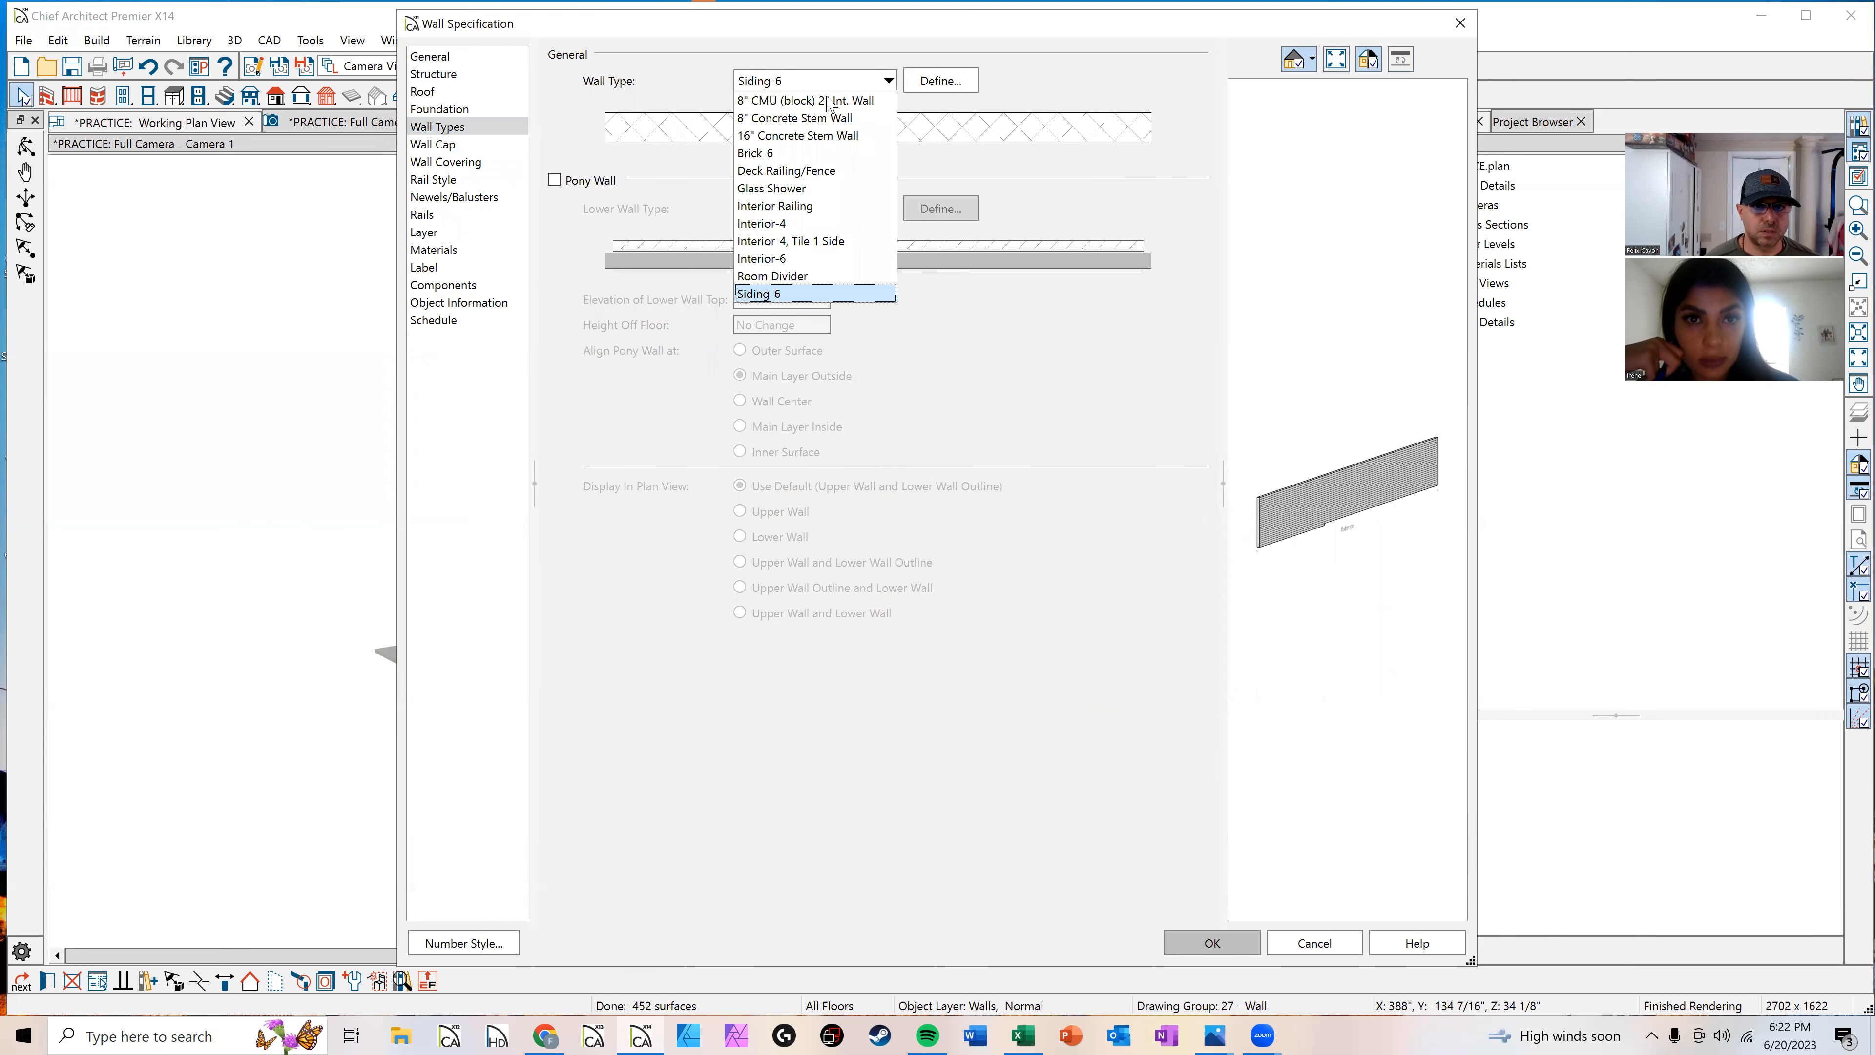
pyautogui.click(831, 104)
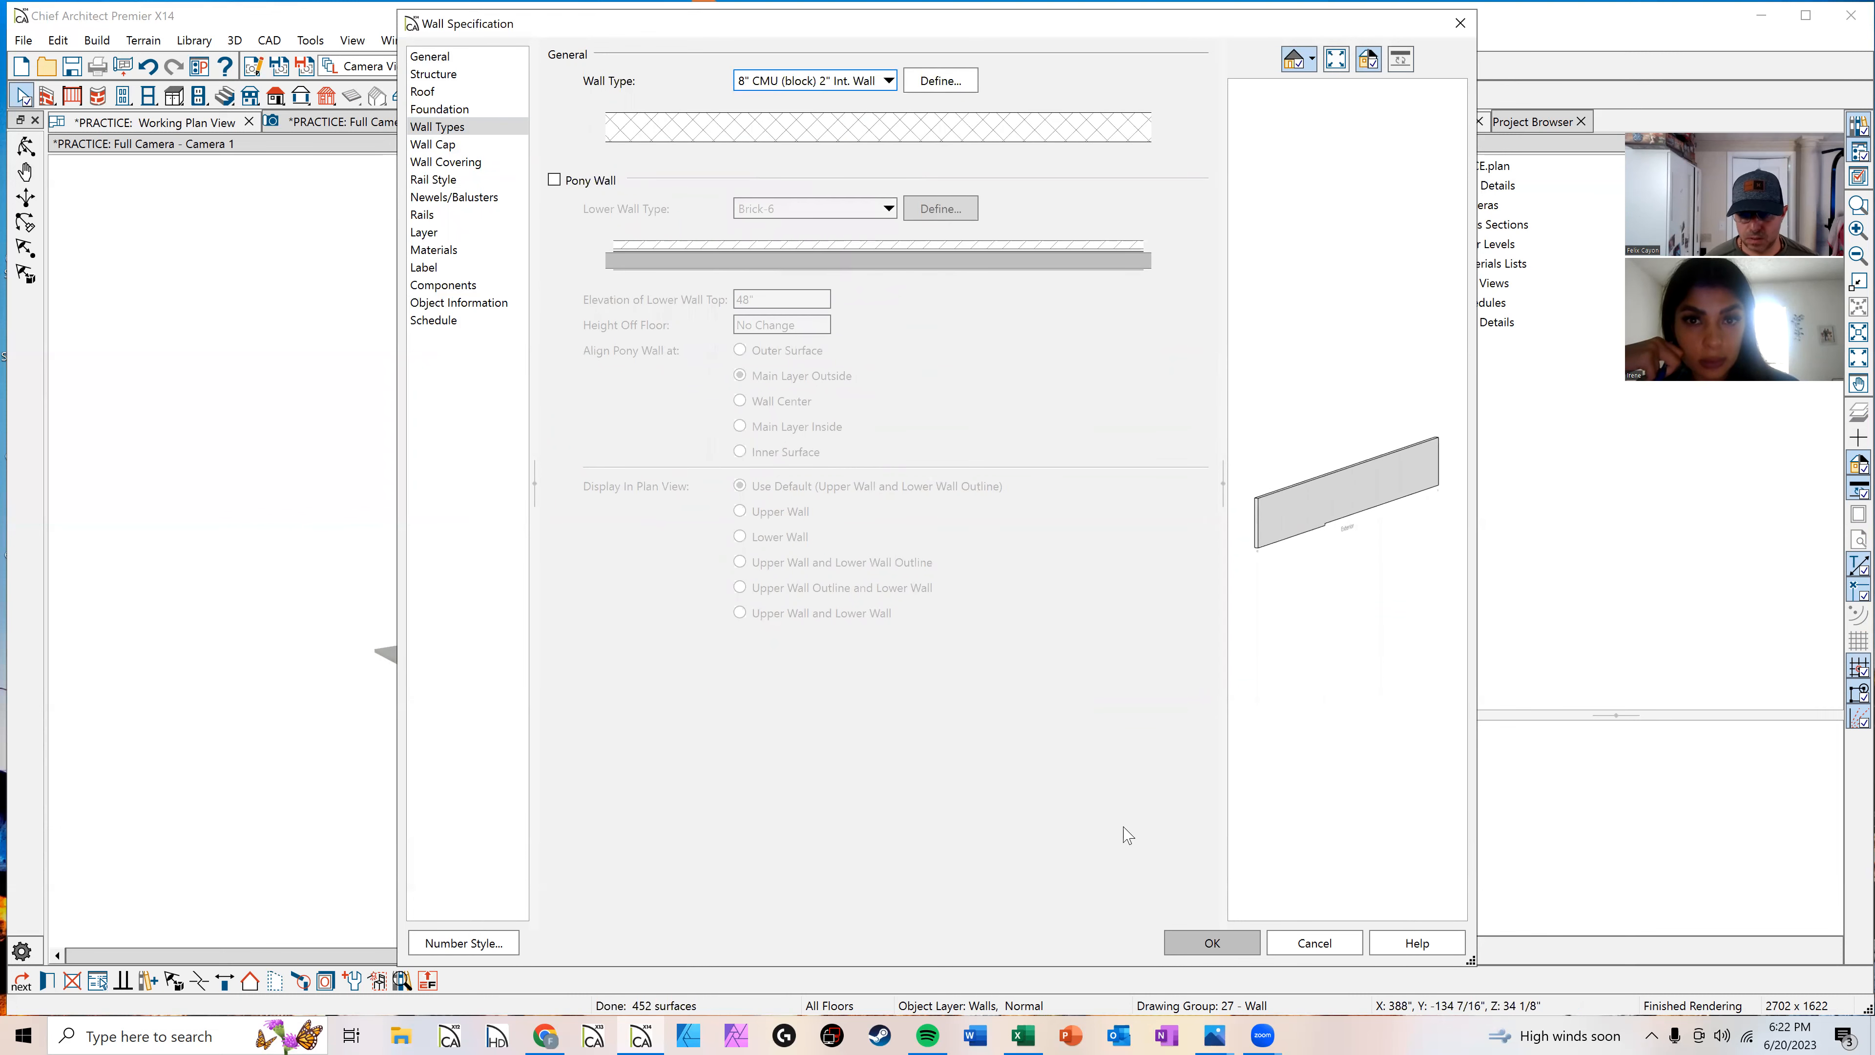
pyautogui.click(1197, 939)
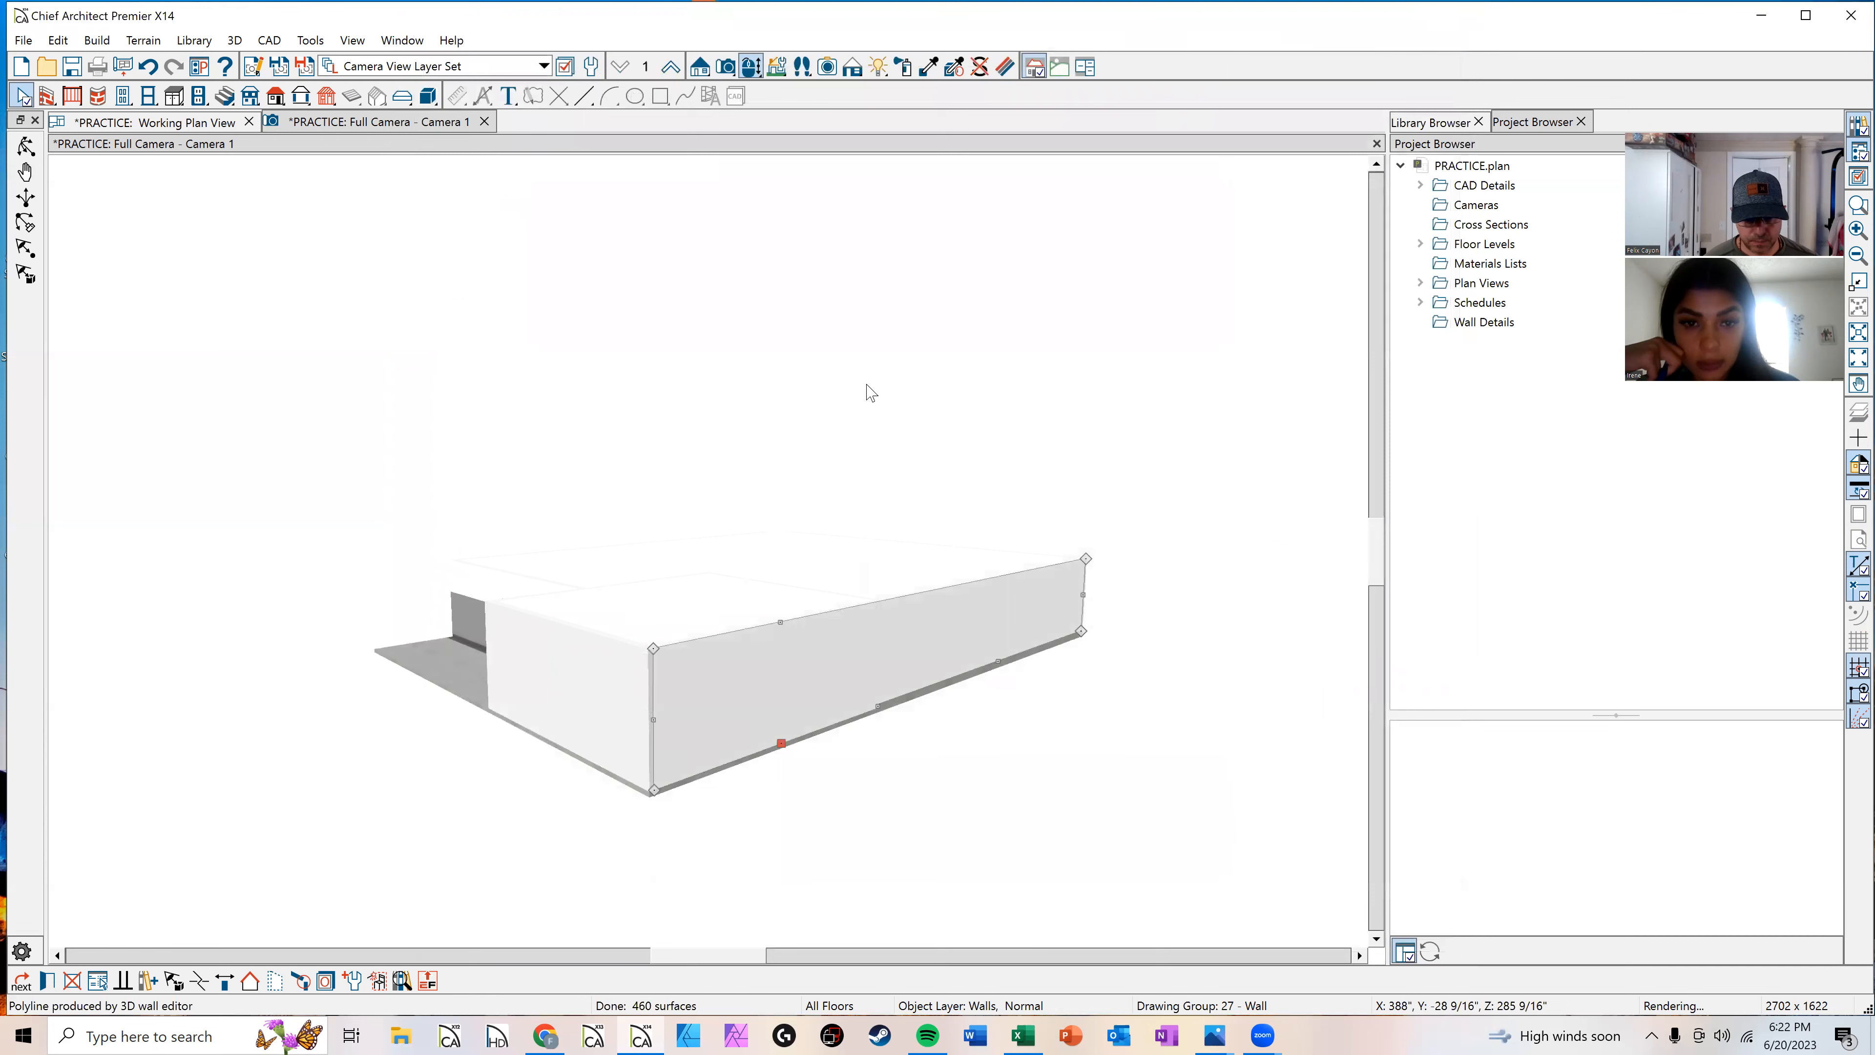
# Step: Orbit and zoom the 3D camera to examine the garage walls from different angles
pyautogui.moveTo(728, 515); pyautogui.dragTo(649, 347, button='middle')
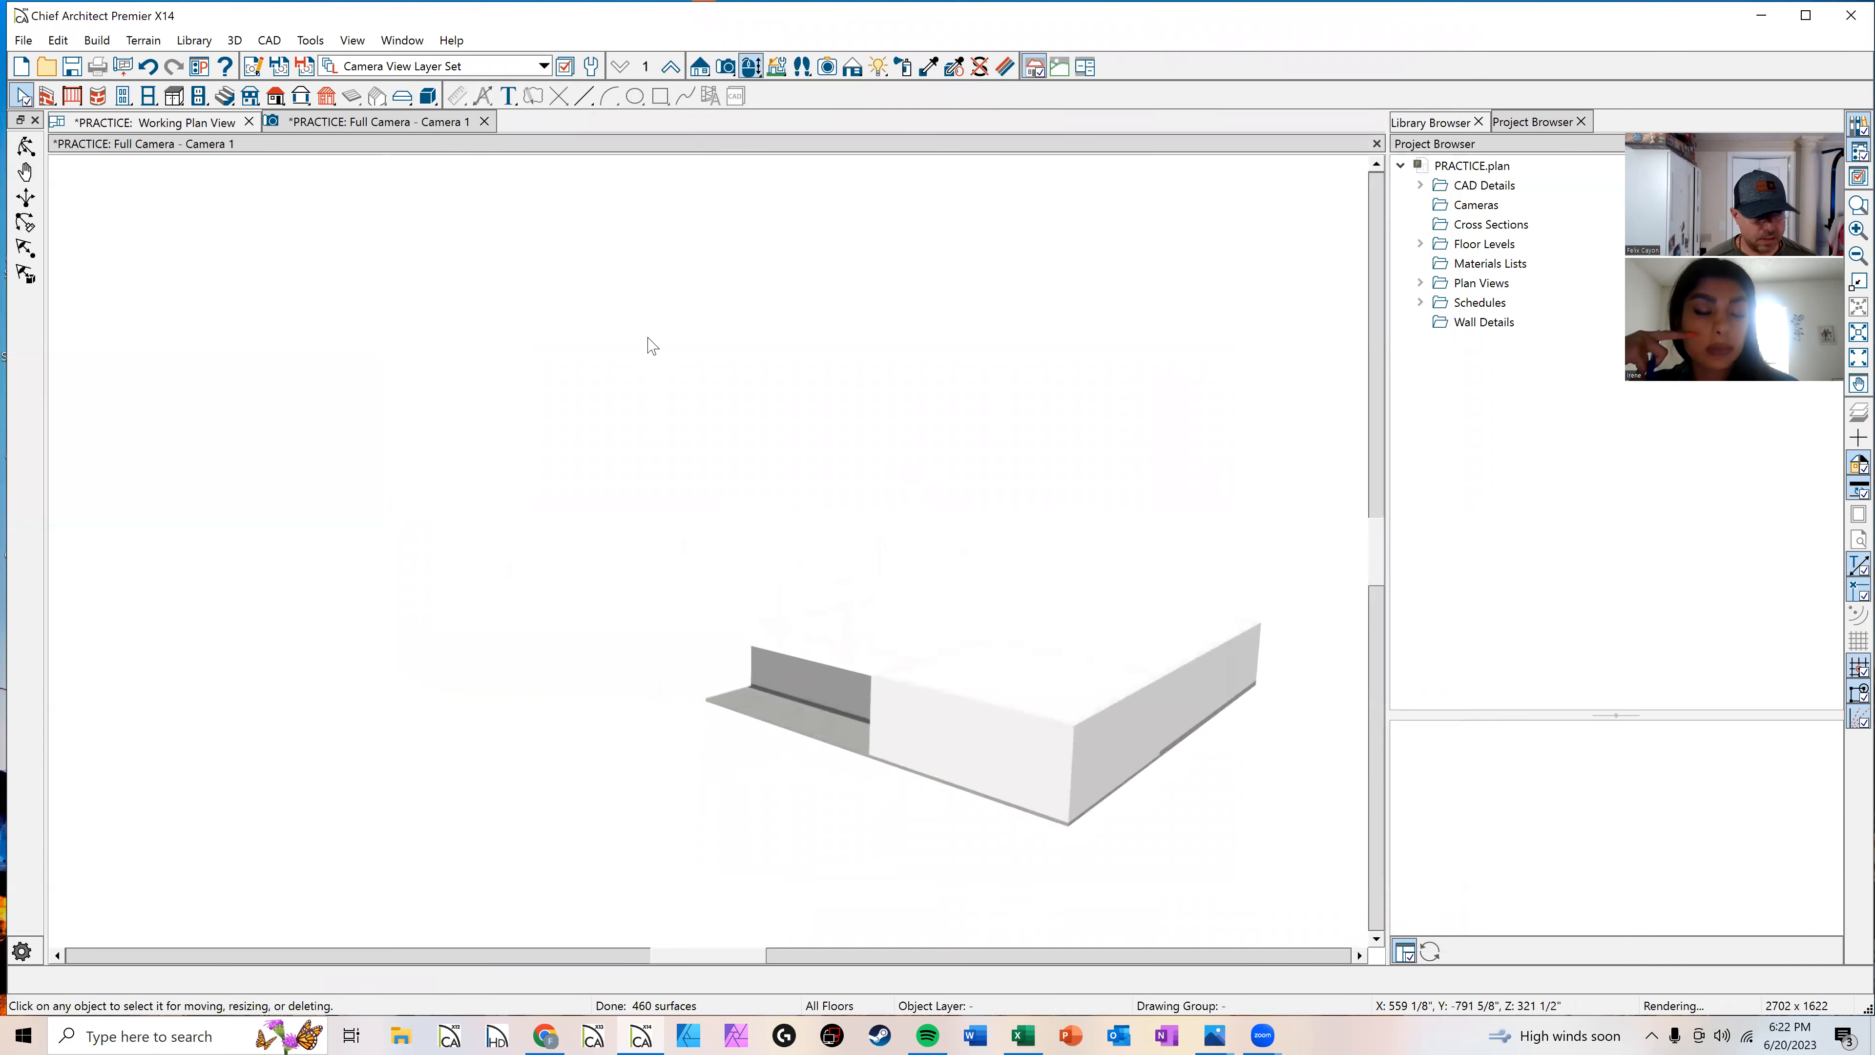
pyautogui.click(25, 145)
pyautogui.moveTo(614, 406); pyautogui.dragTo(795, 352)
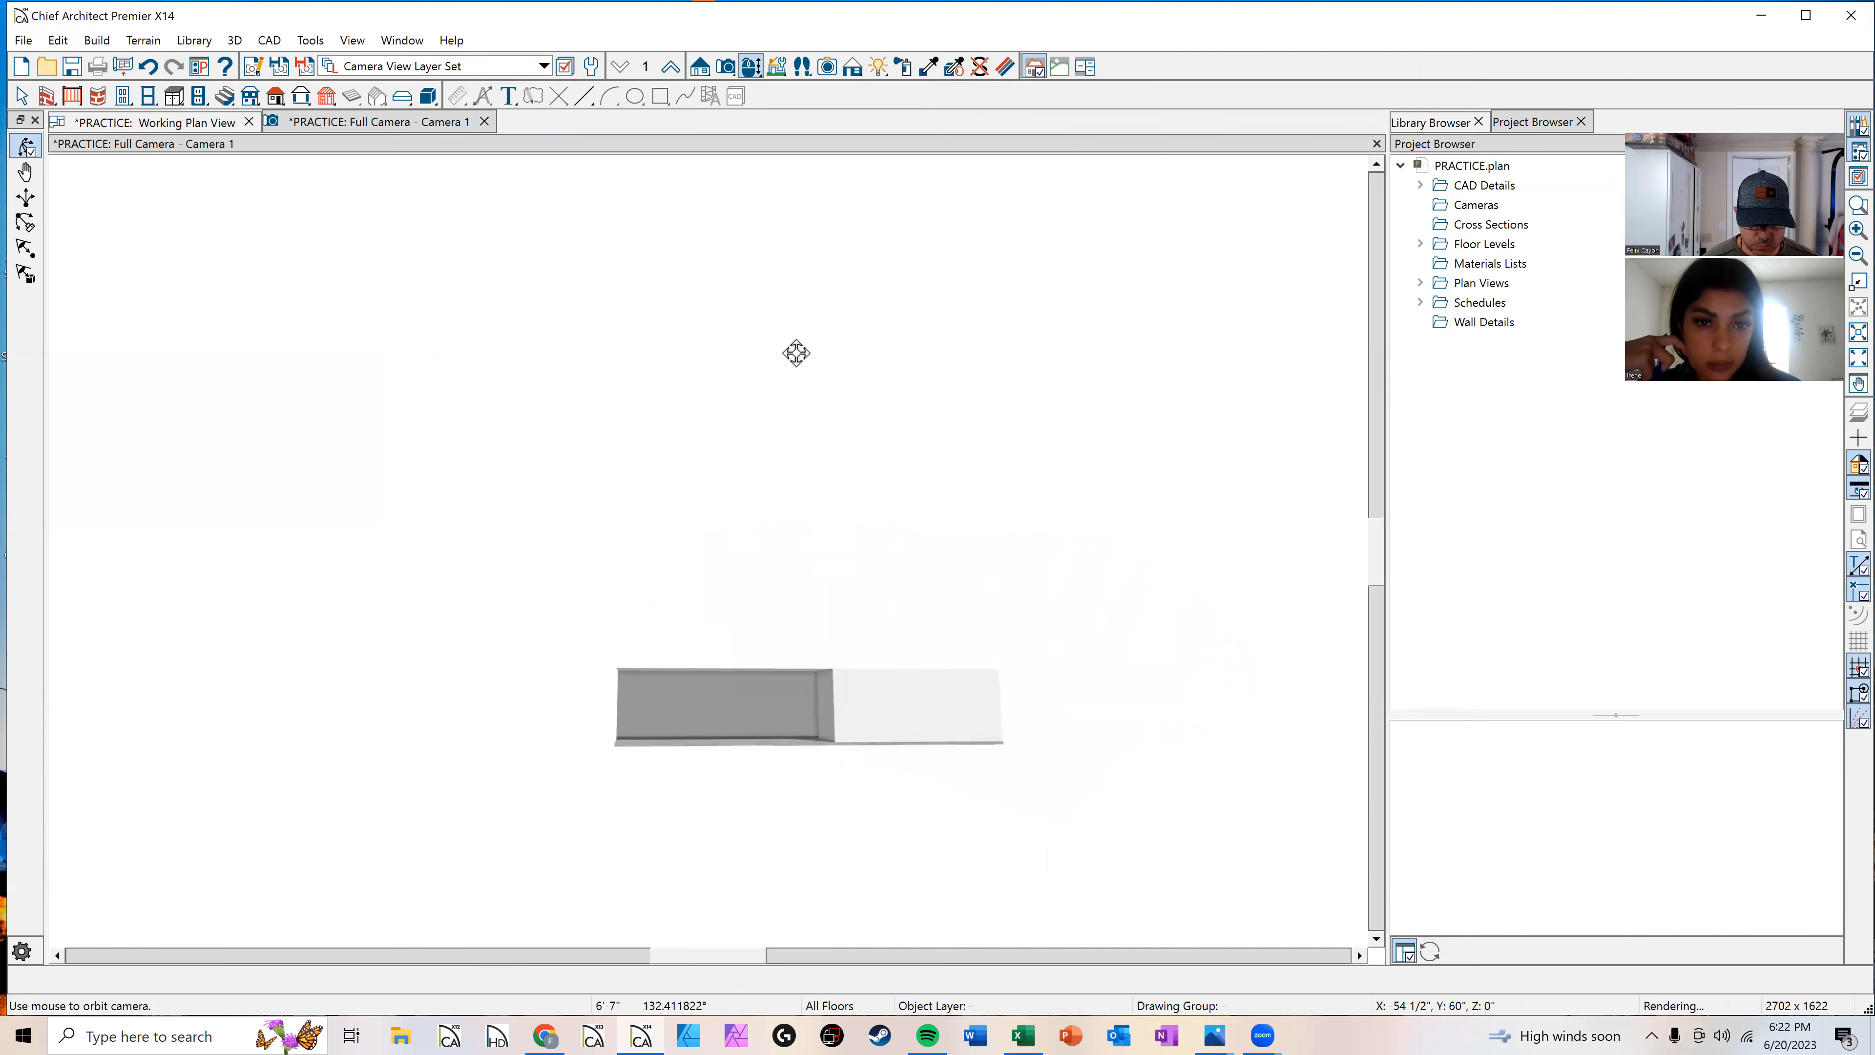
pyautogui.scroll(3, 823, 615)
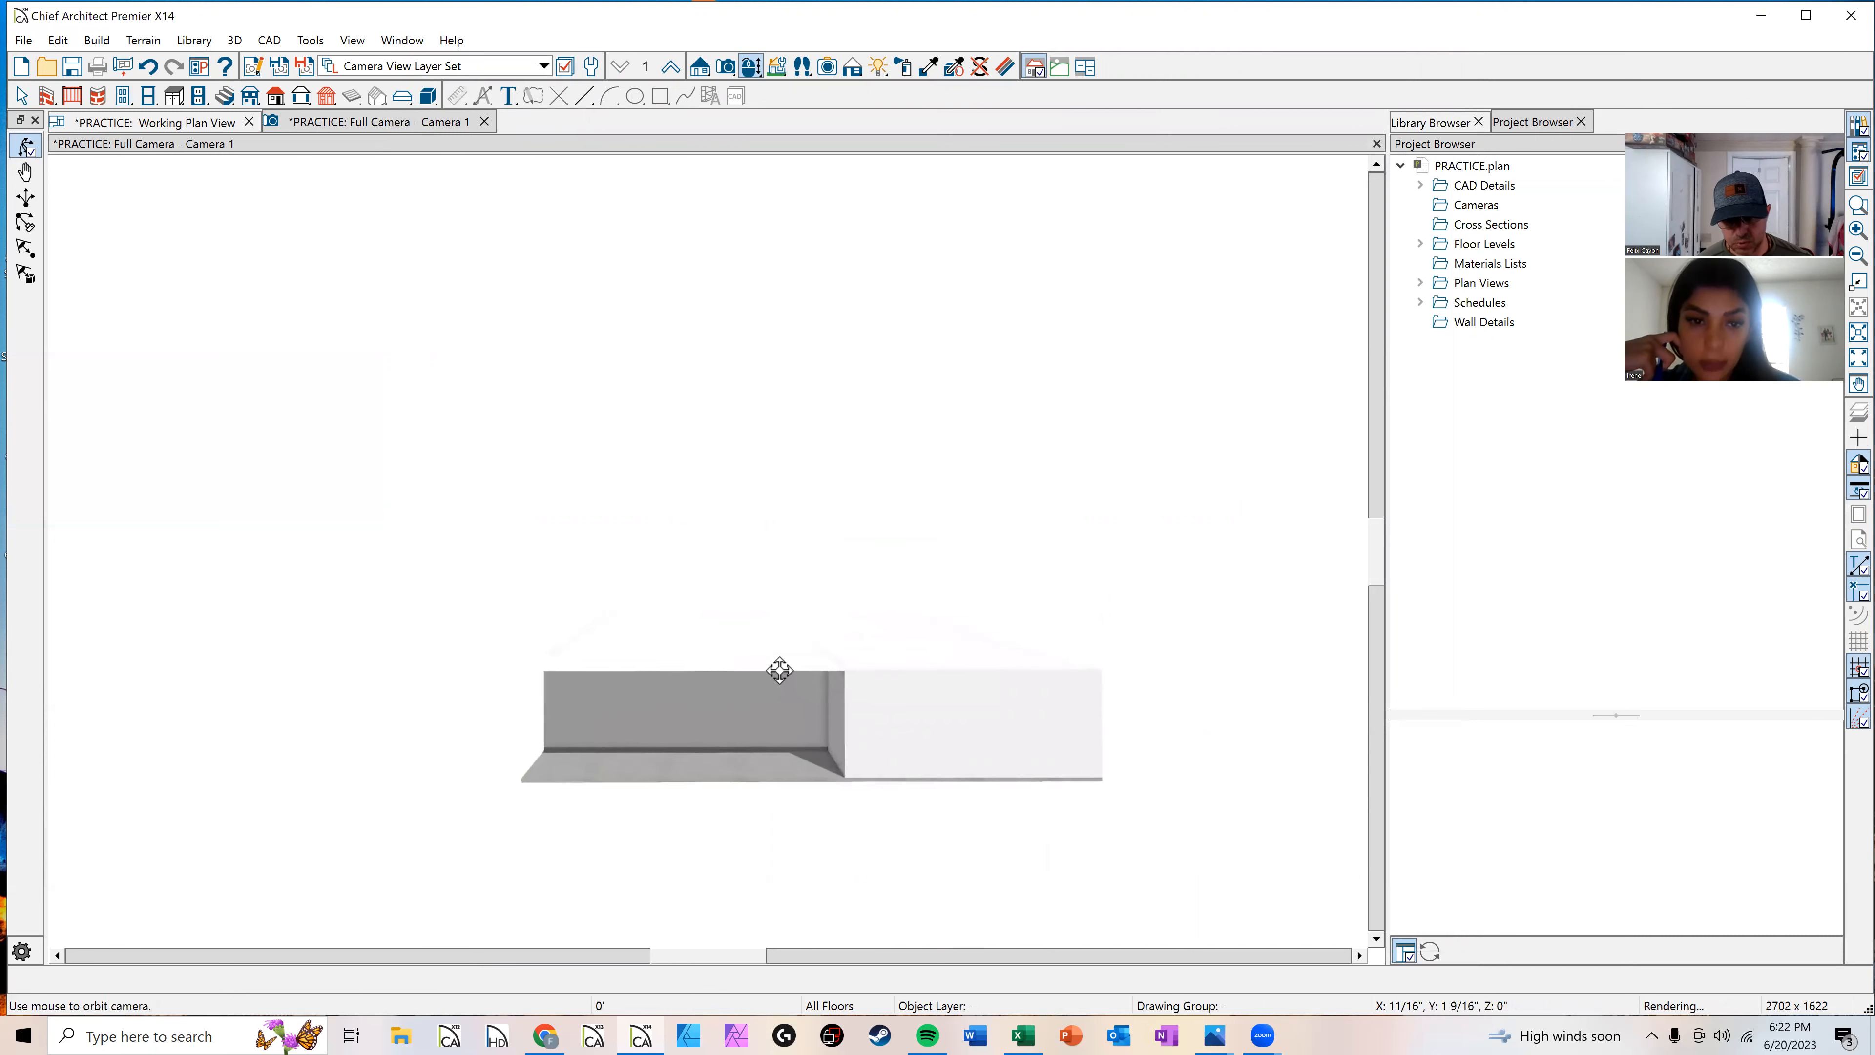
pyautogui.moveTo(736, 586); pyautogui.dragTo(728, 586, button='middle')
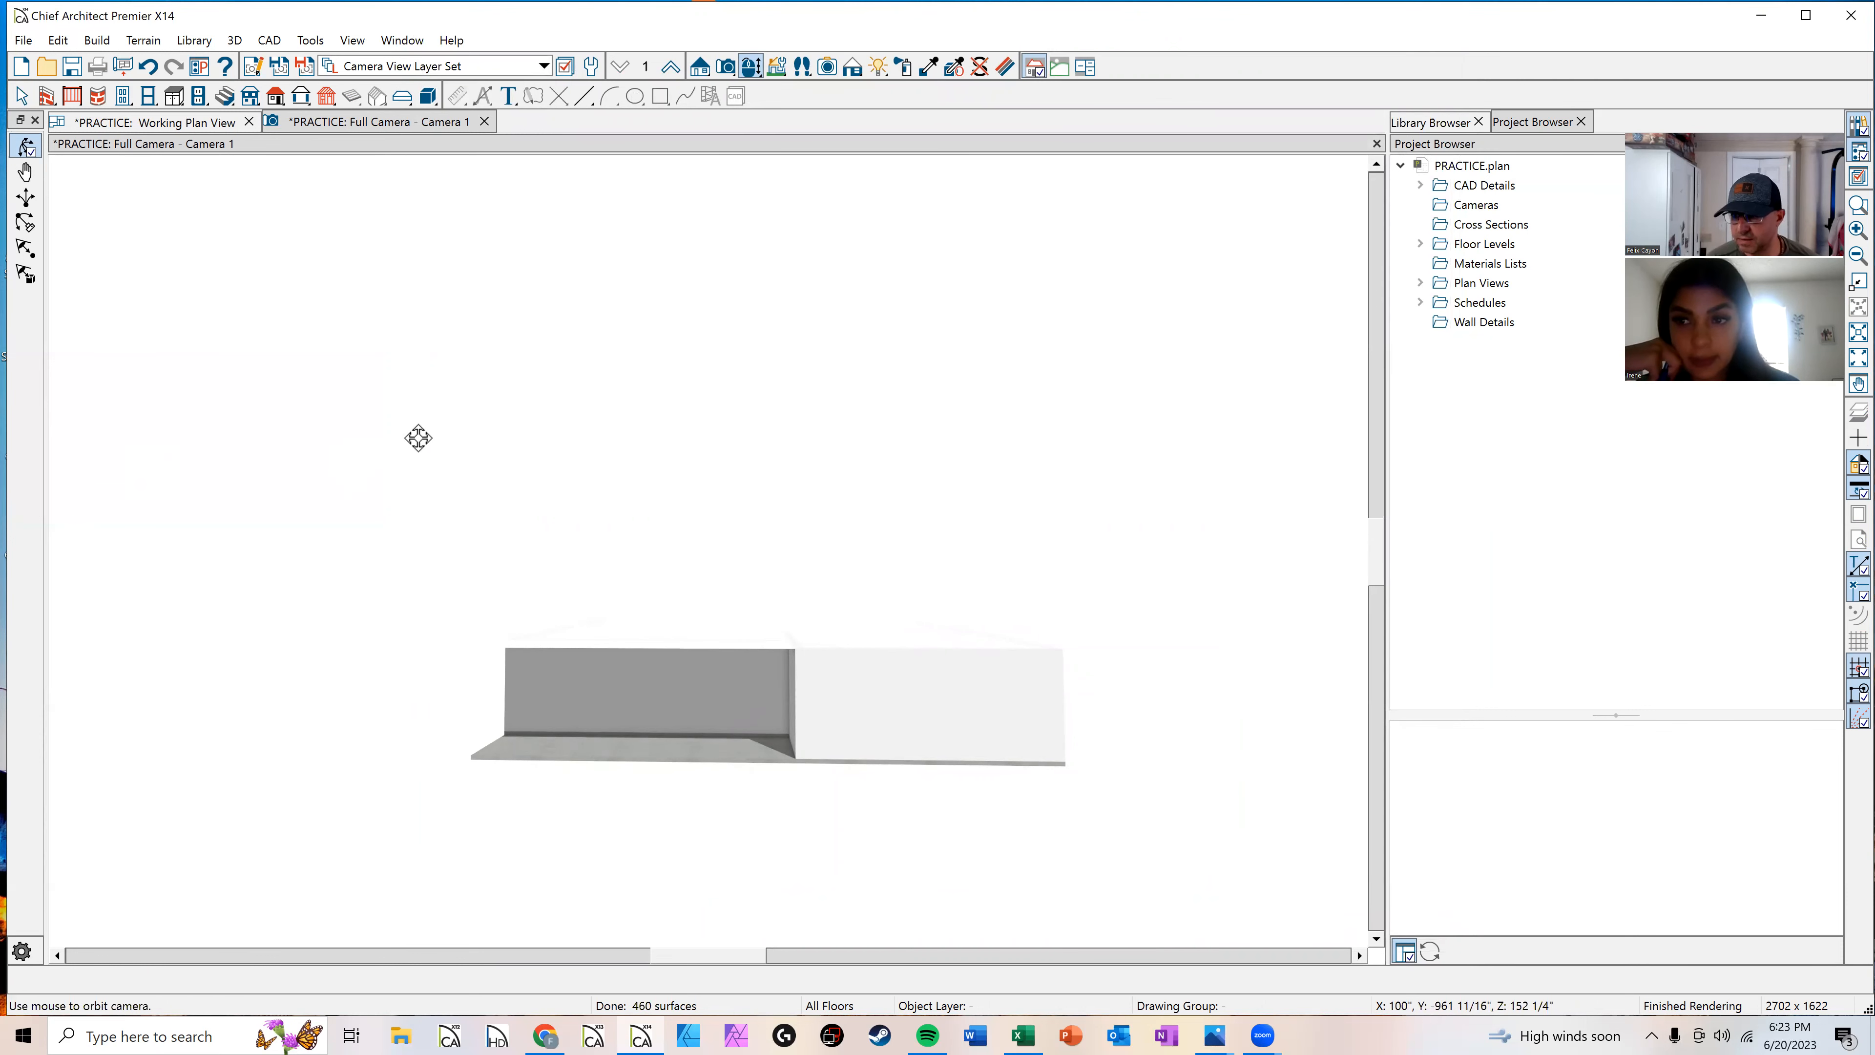
pyautogui.moveTo(529, 469); pyautogui.dragTo(626, 518)
pyautogui.press('space')
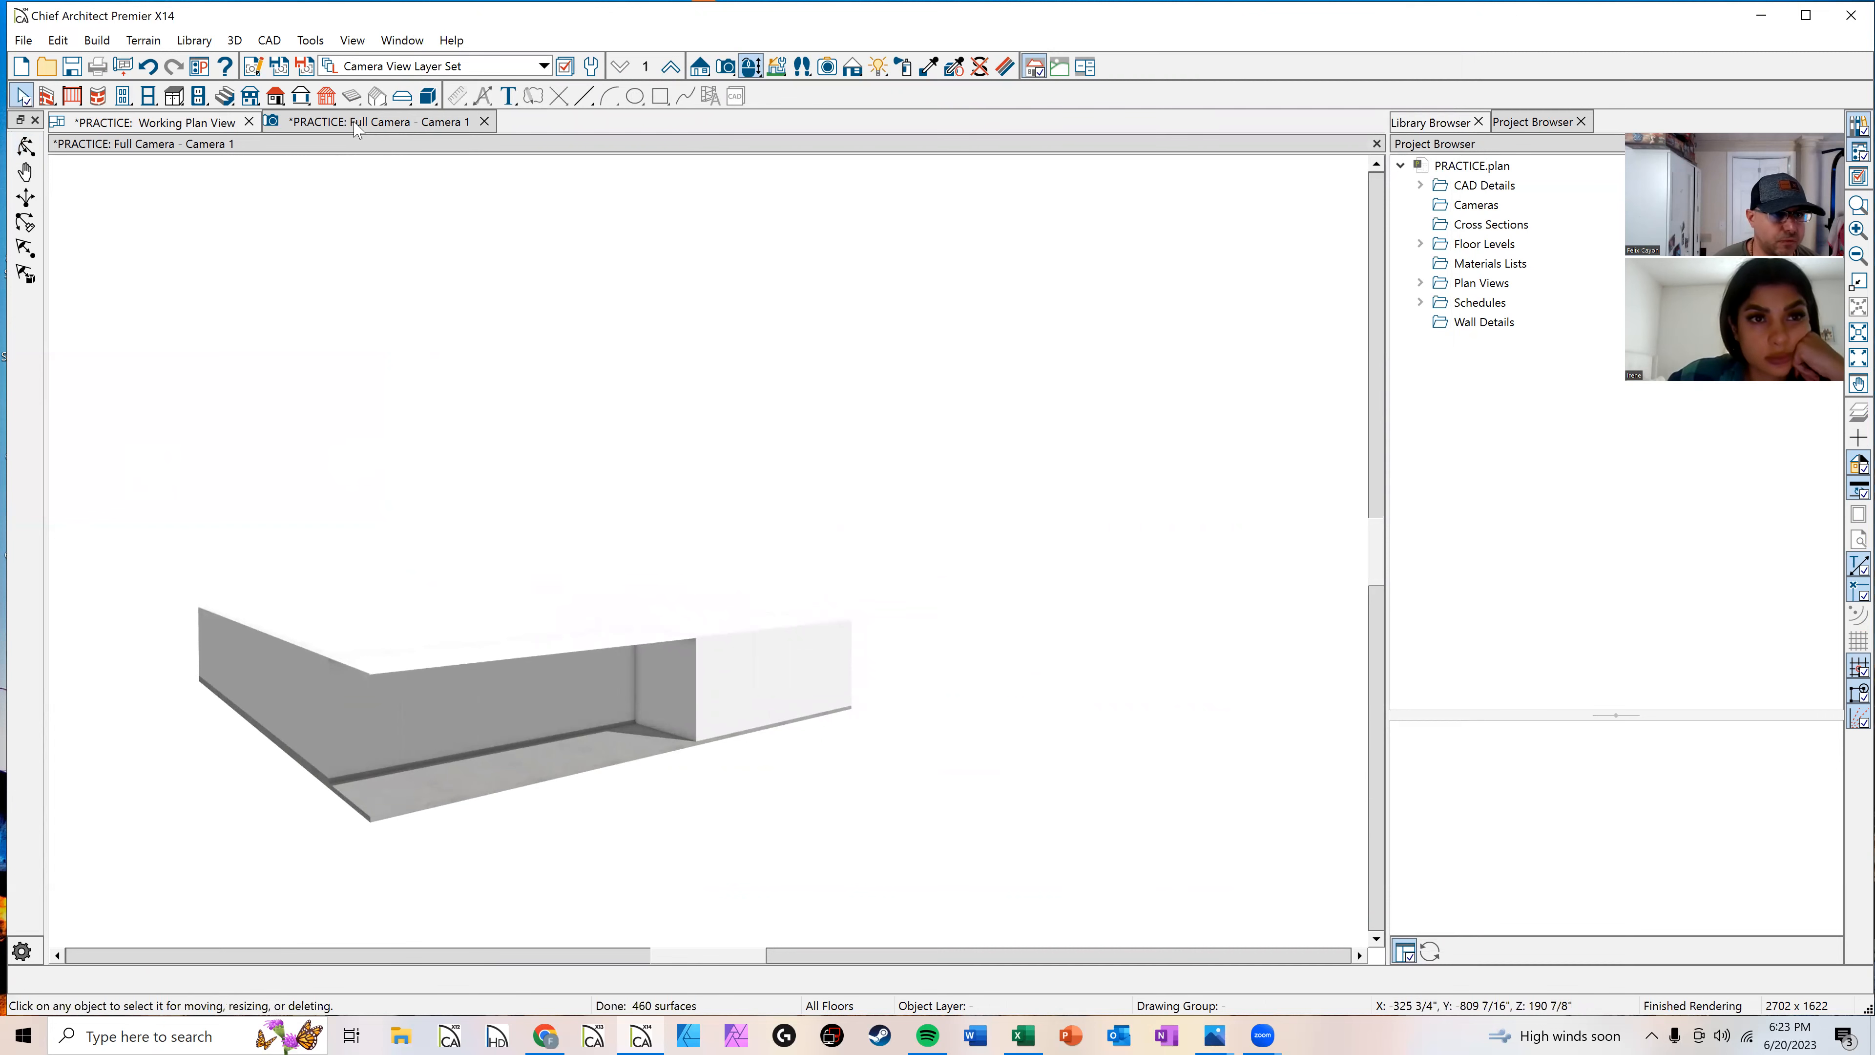
# Step: Draw an L-shaped interior wall enclosing a small room above the garage against the right exterior wall
pyautogui.click(200, 123)
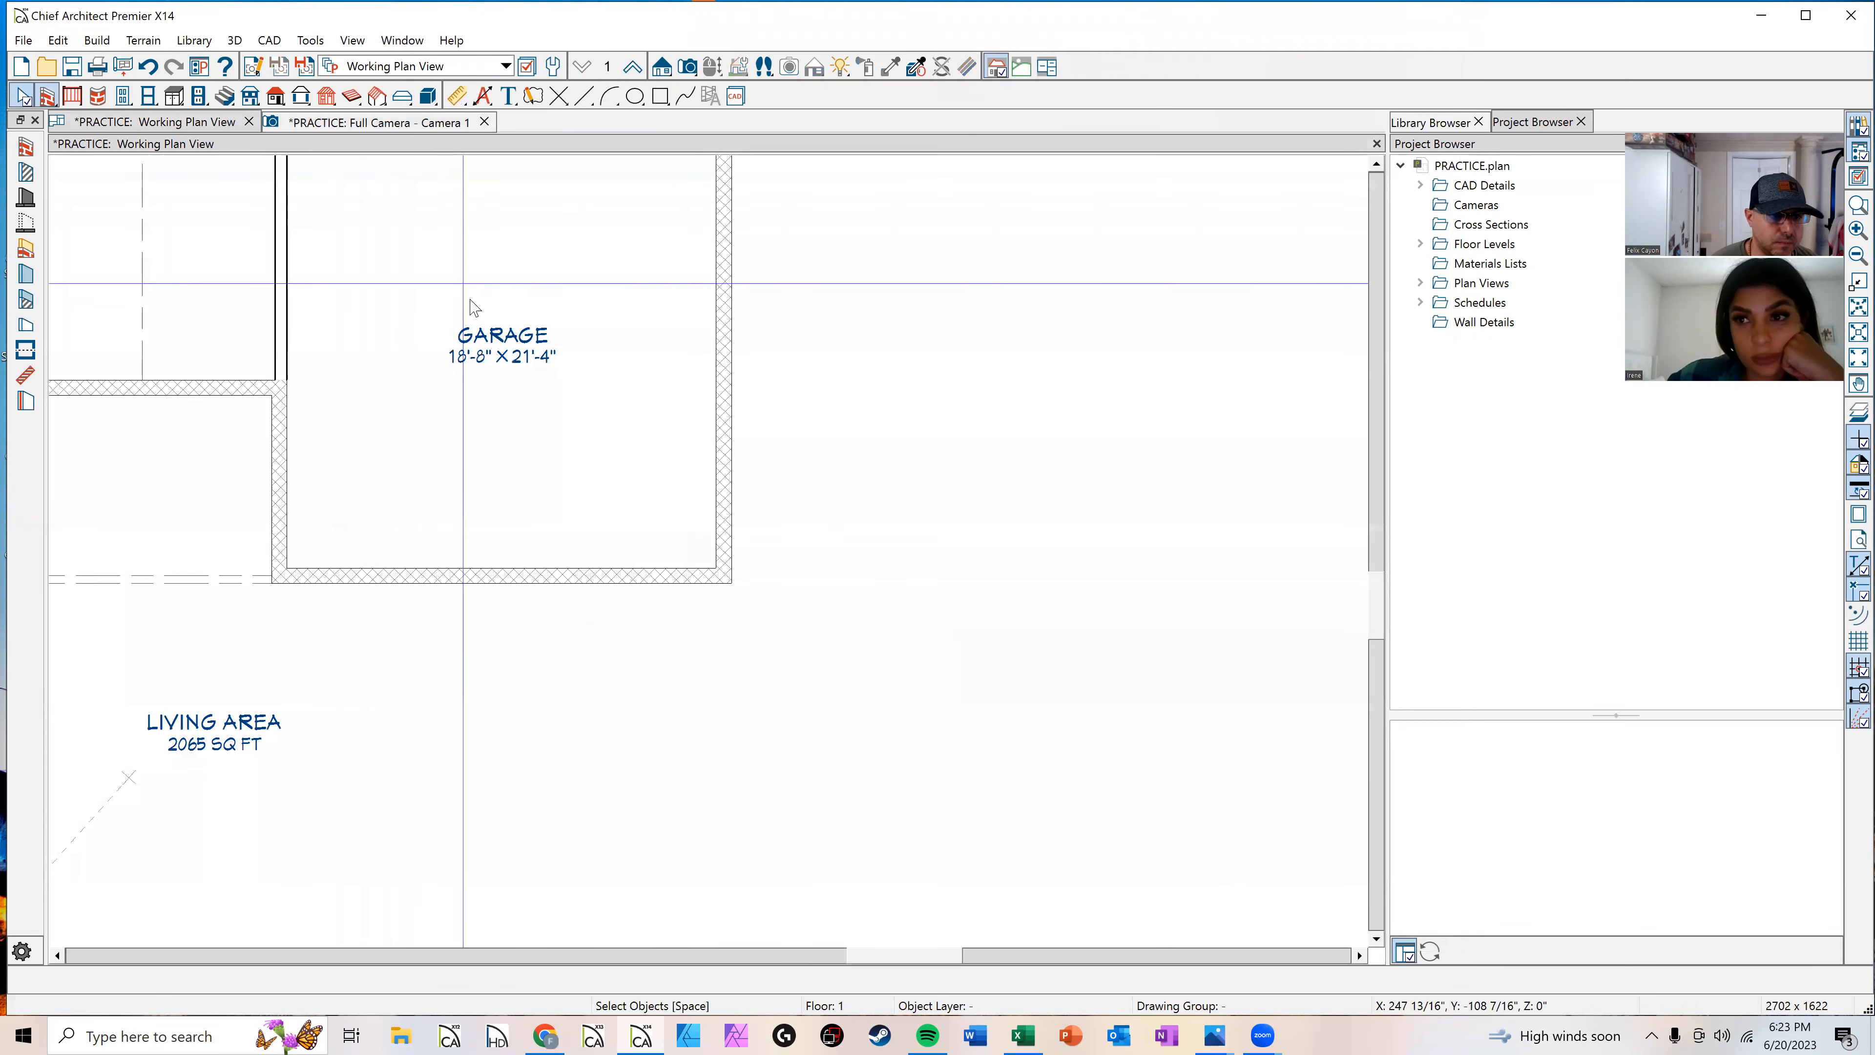
pyautogui.scroll(-2, 752, 532)
pyautogui.scroll(3, 642, 277)
pyautogui.moveTo(747, 416); pyautogui.dragTo(772, 665, button='middle')
pyautogui.scroll(-1, 773, 665)
pyautogui.moveTo(565, 356); pyautogui.dragTo(611, 431, button='middle')
pyautogui.scroll(-1, 678, 398)
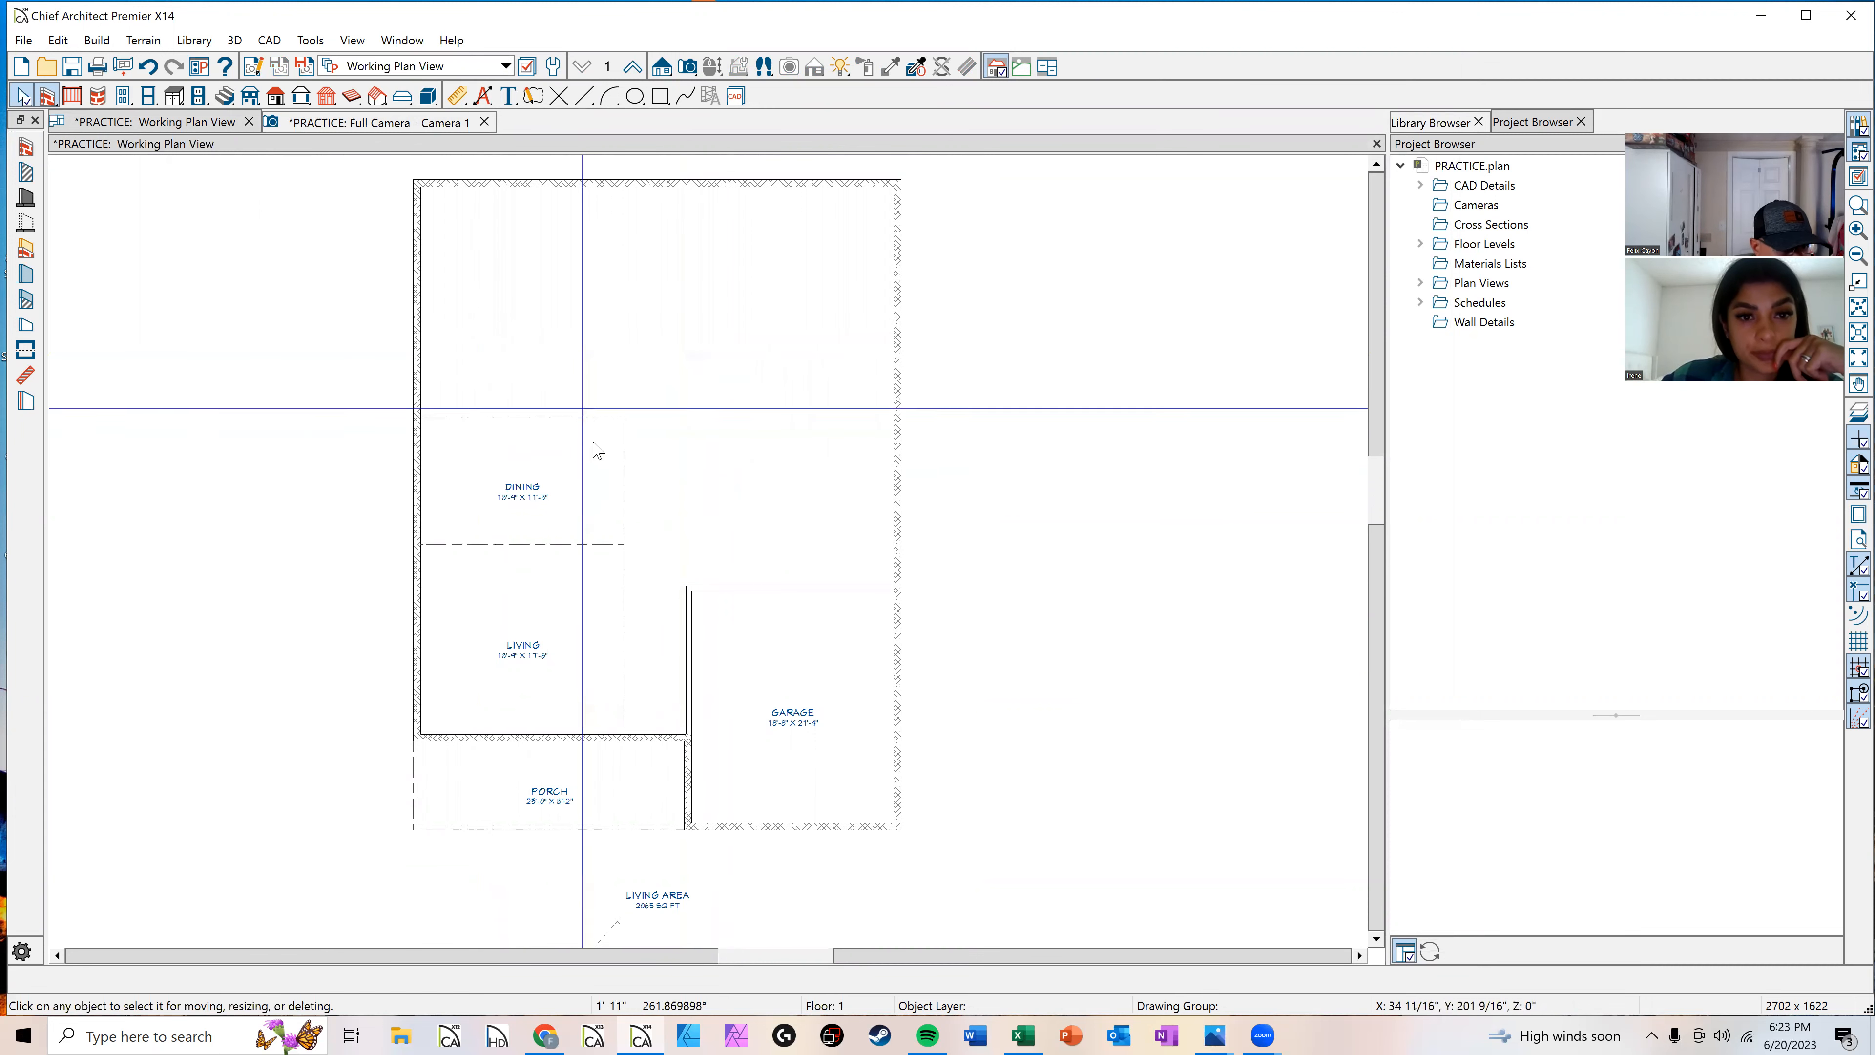
pyautogui.click(26, 172)
pyautogui.scroll(3, 708, 569)
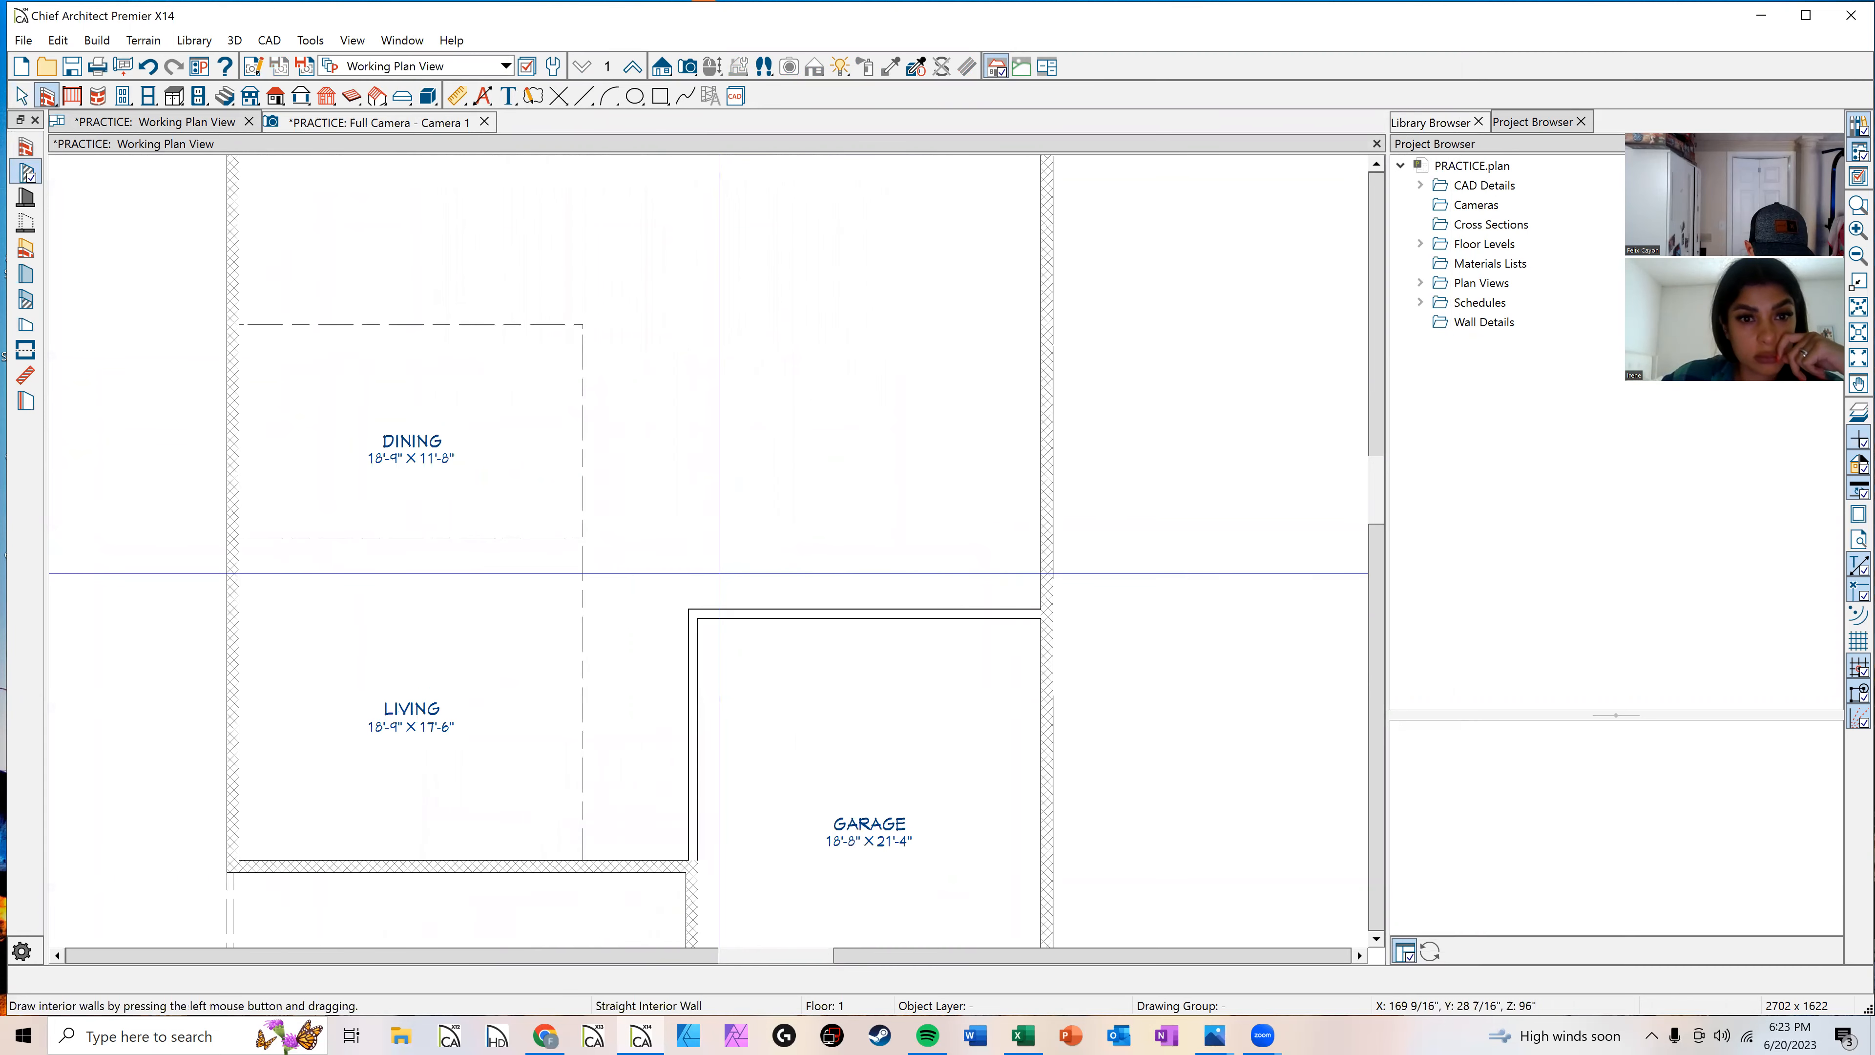
pyautogui.scroll(1, 718, 573)
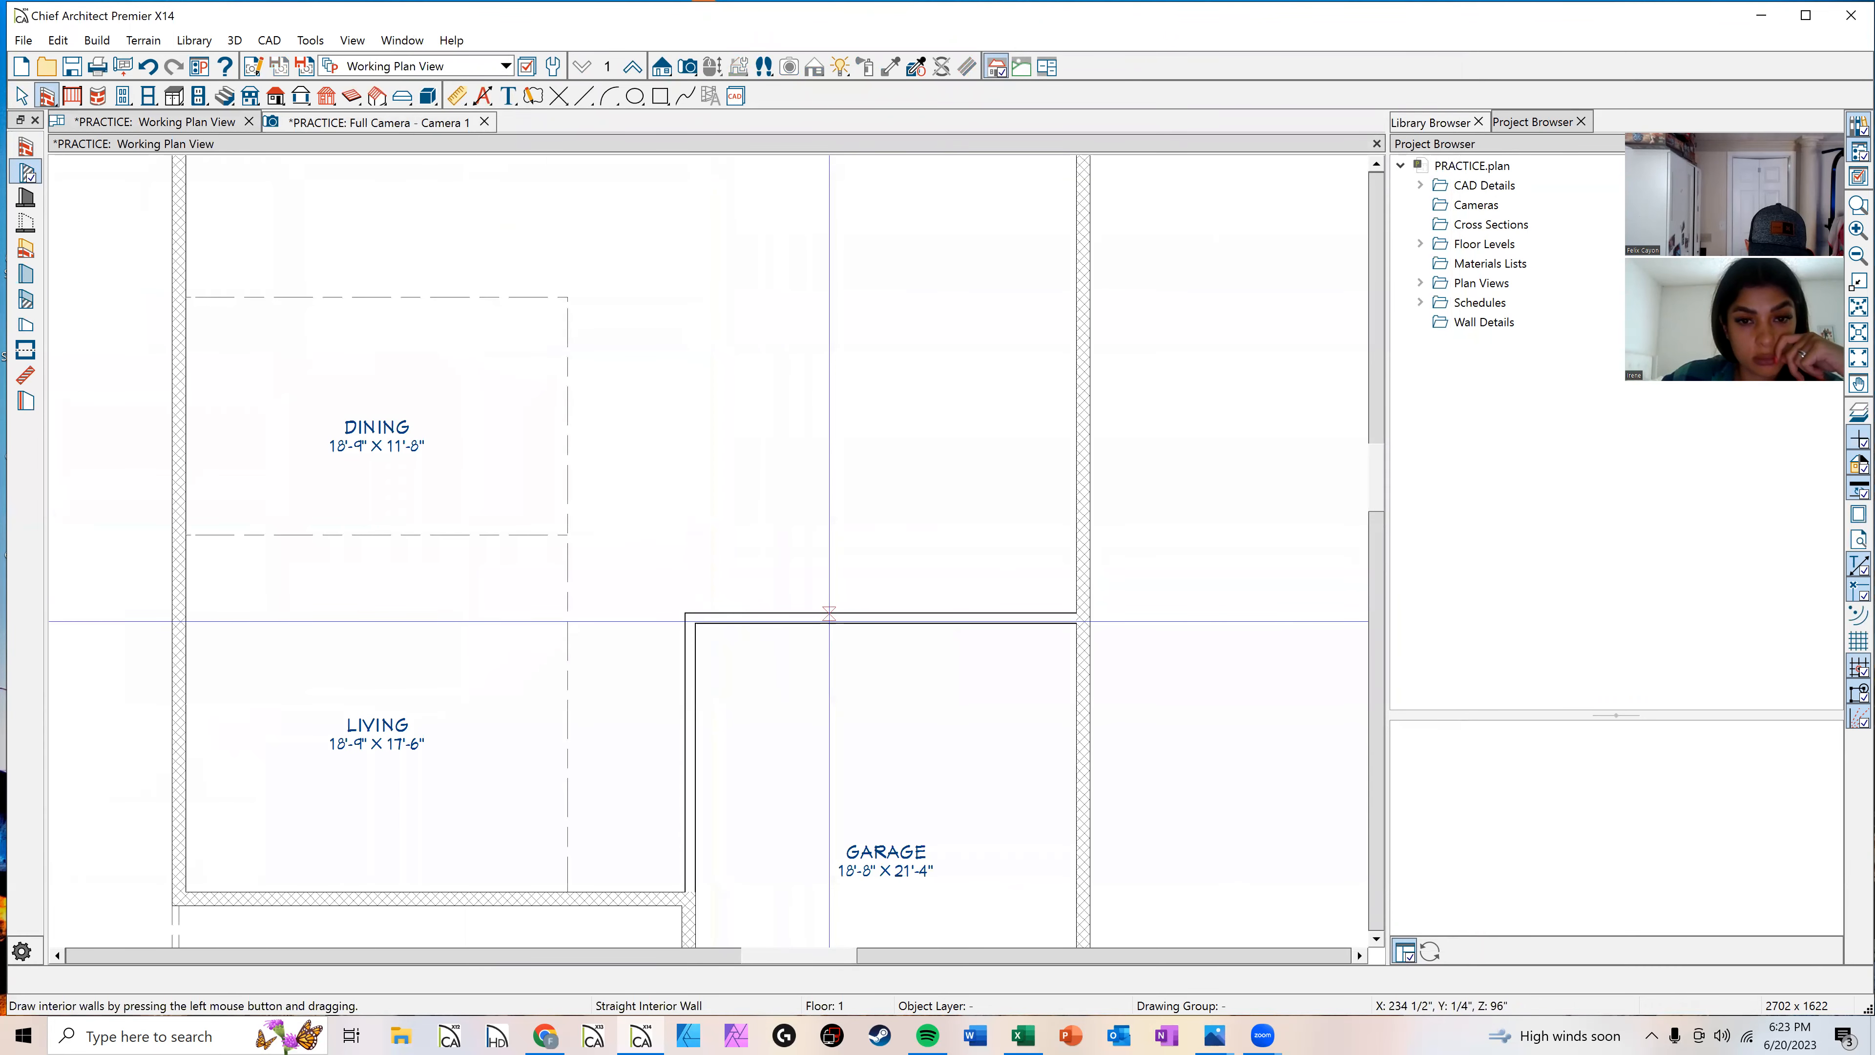
pyautogui.moveTo(829, 615); pyautogui.dragTo(1078, 490)
pyautogui.press('space')
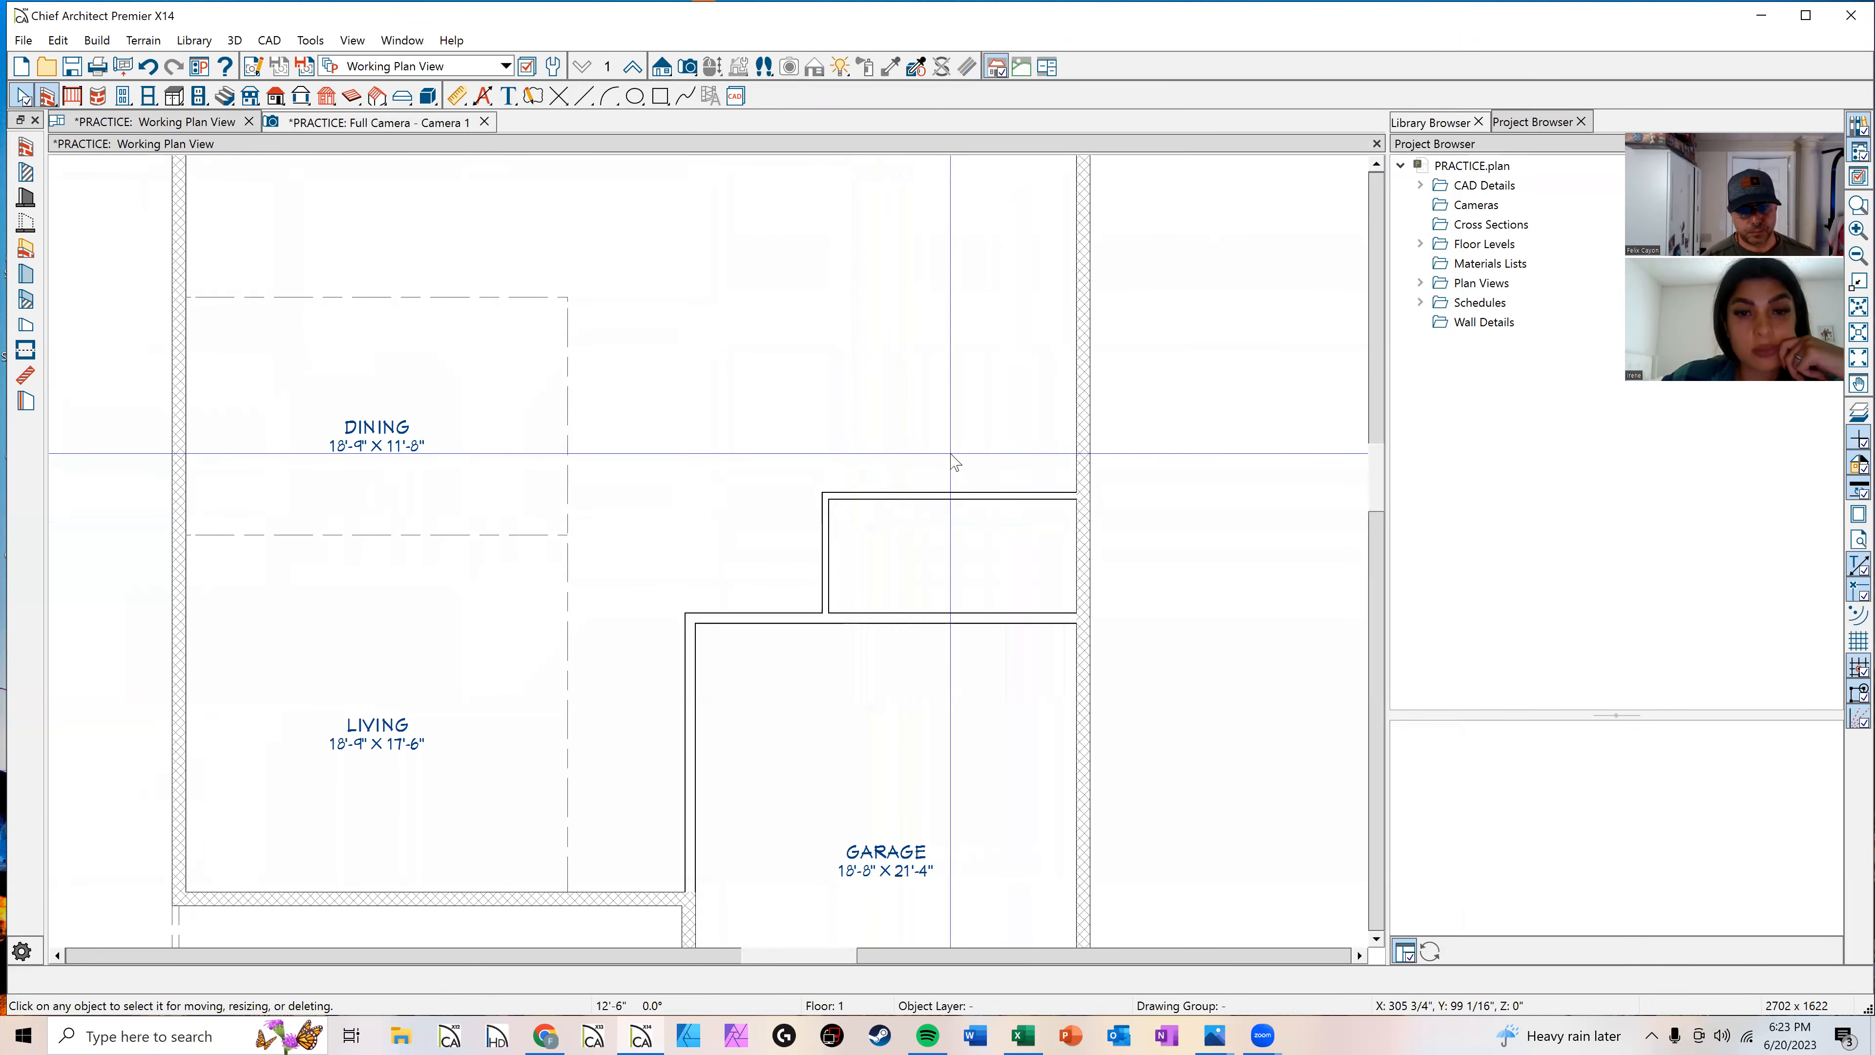
pyautogui.click(908, 496)
pyautogui.click(915, 530)
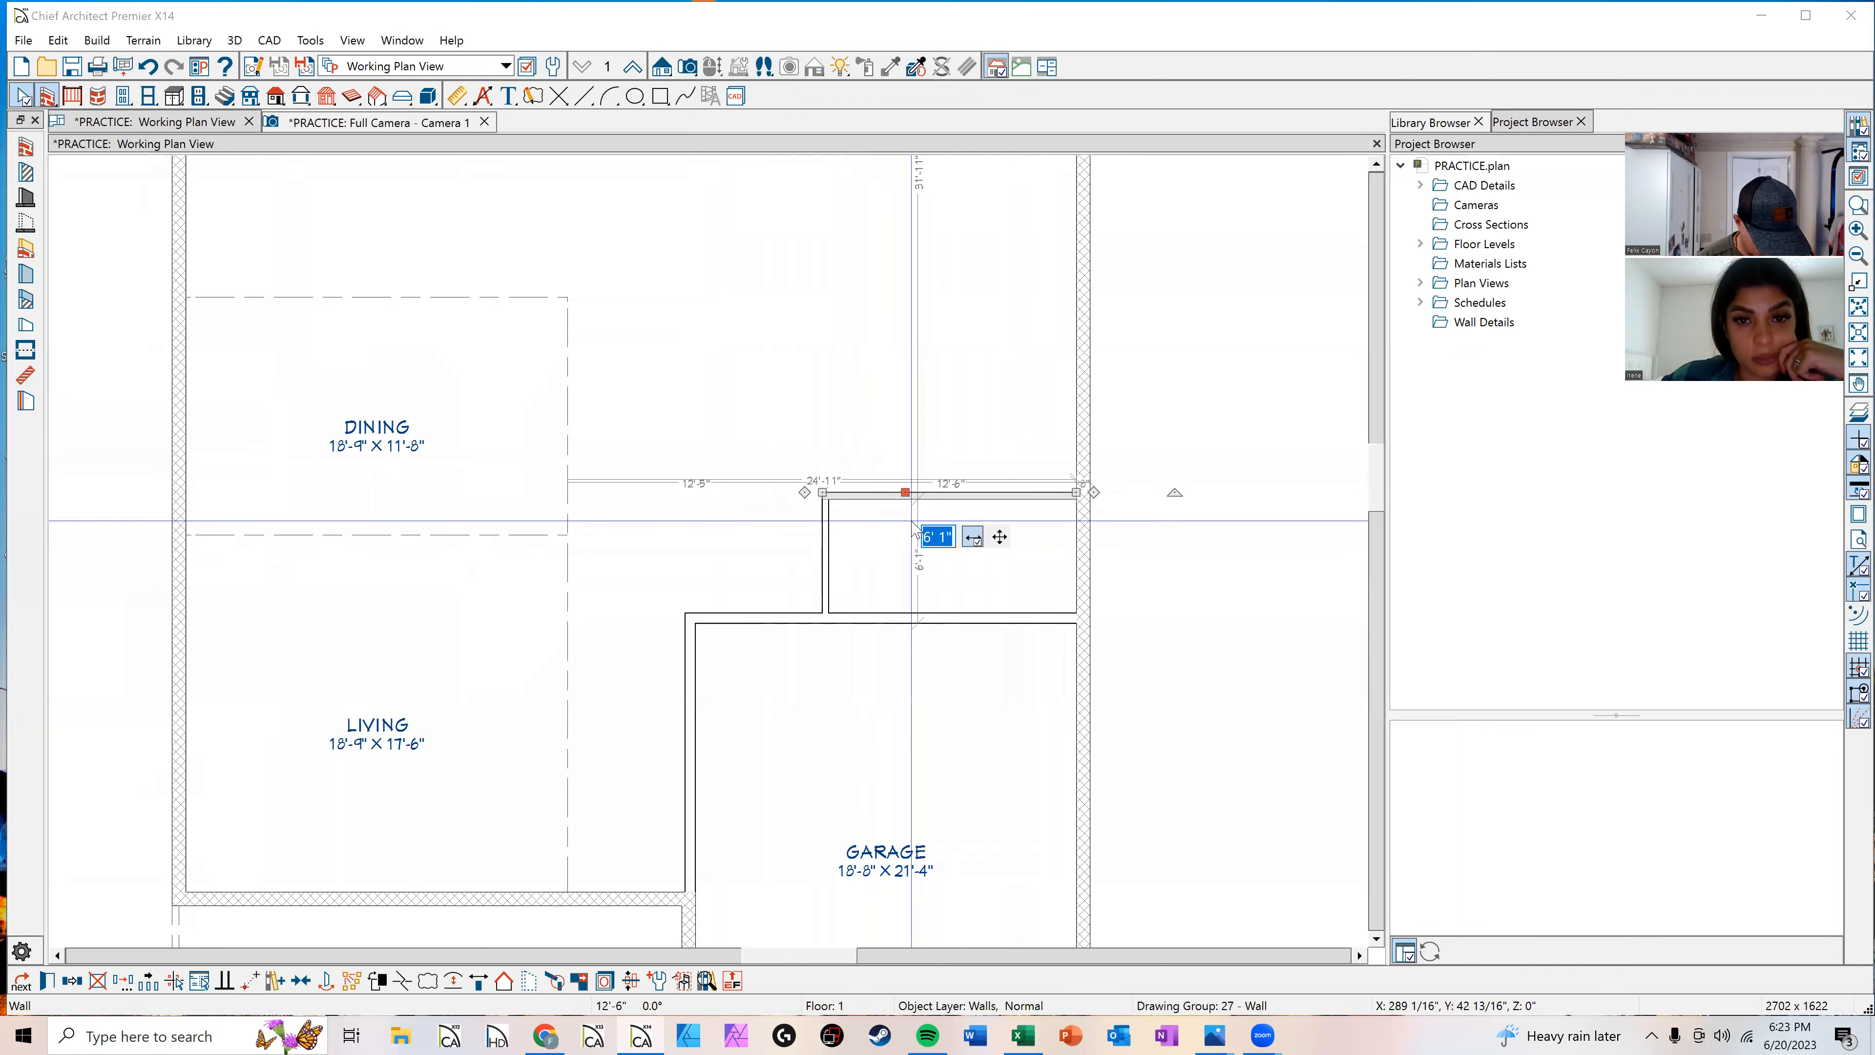
pyautogui.press('Escape')
pyautogui.press('Escape')
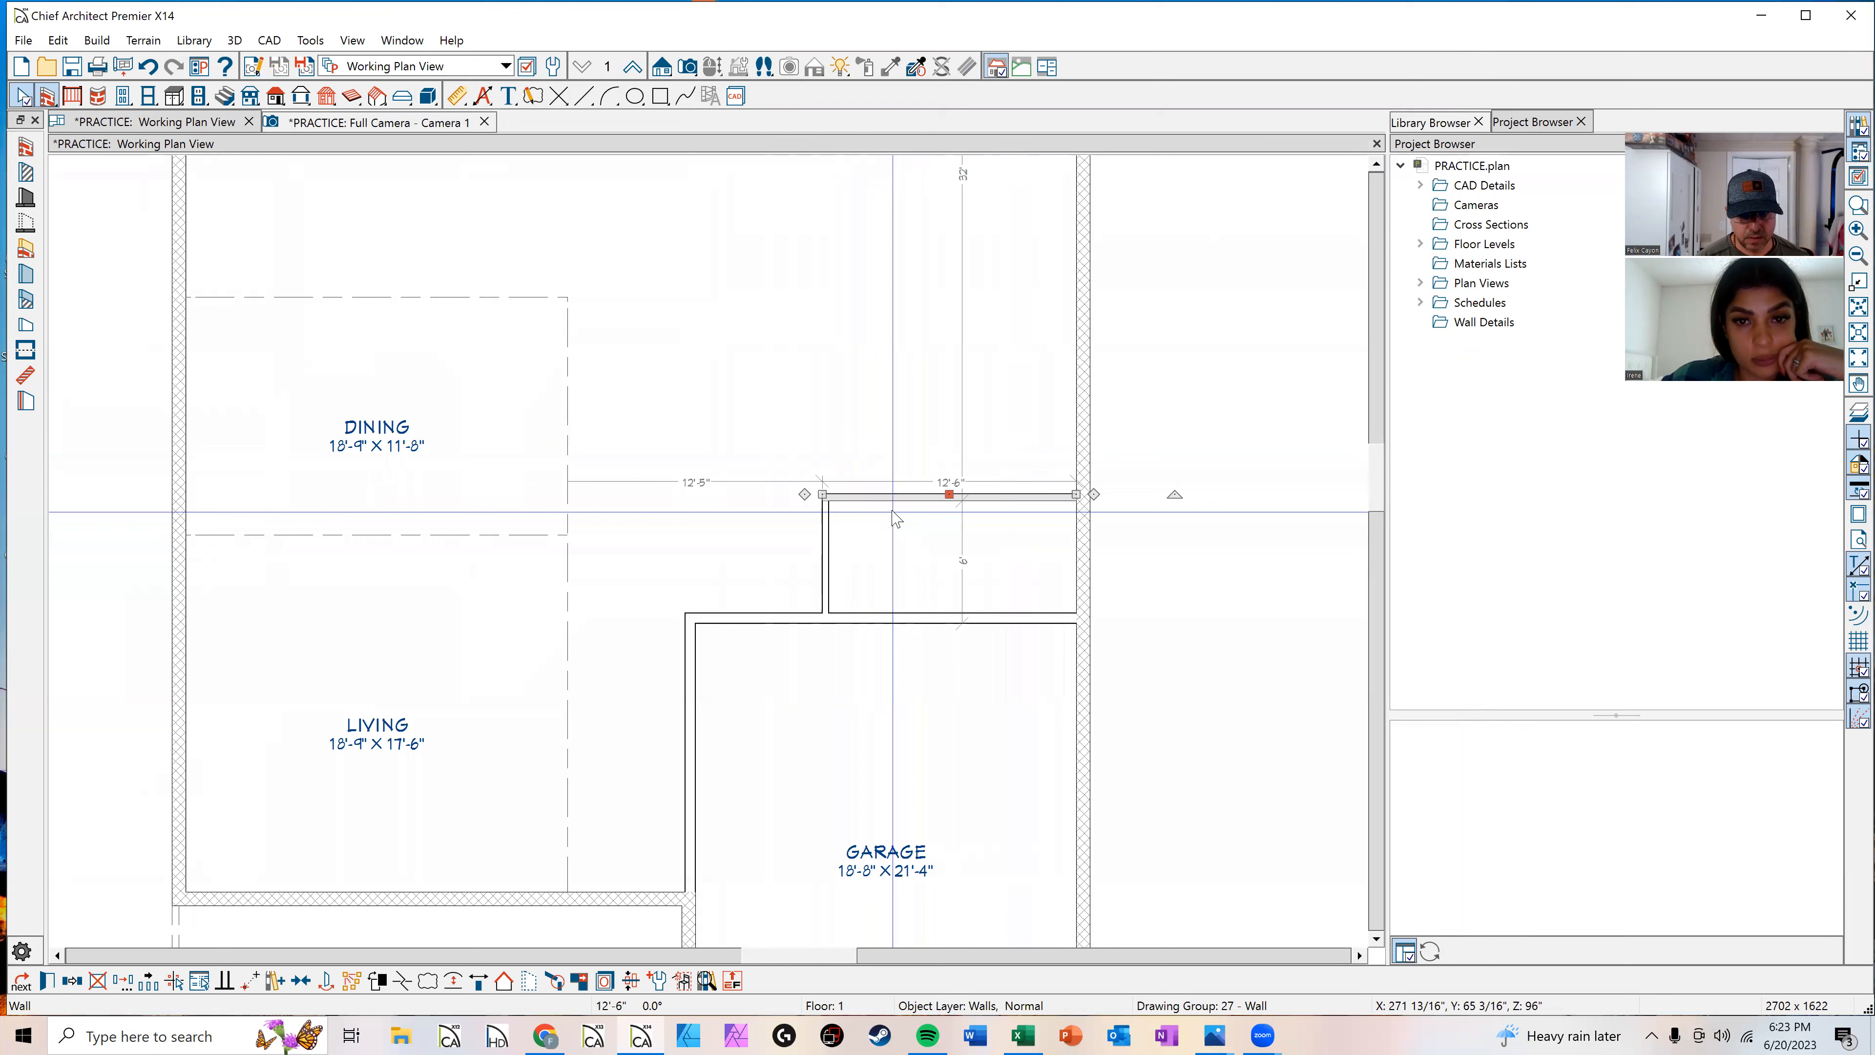
# Step: Move the small room's left wall so it sits 12' from the right exterior wall
pyautogui.click(823, 562)
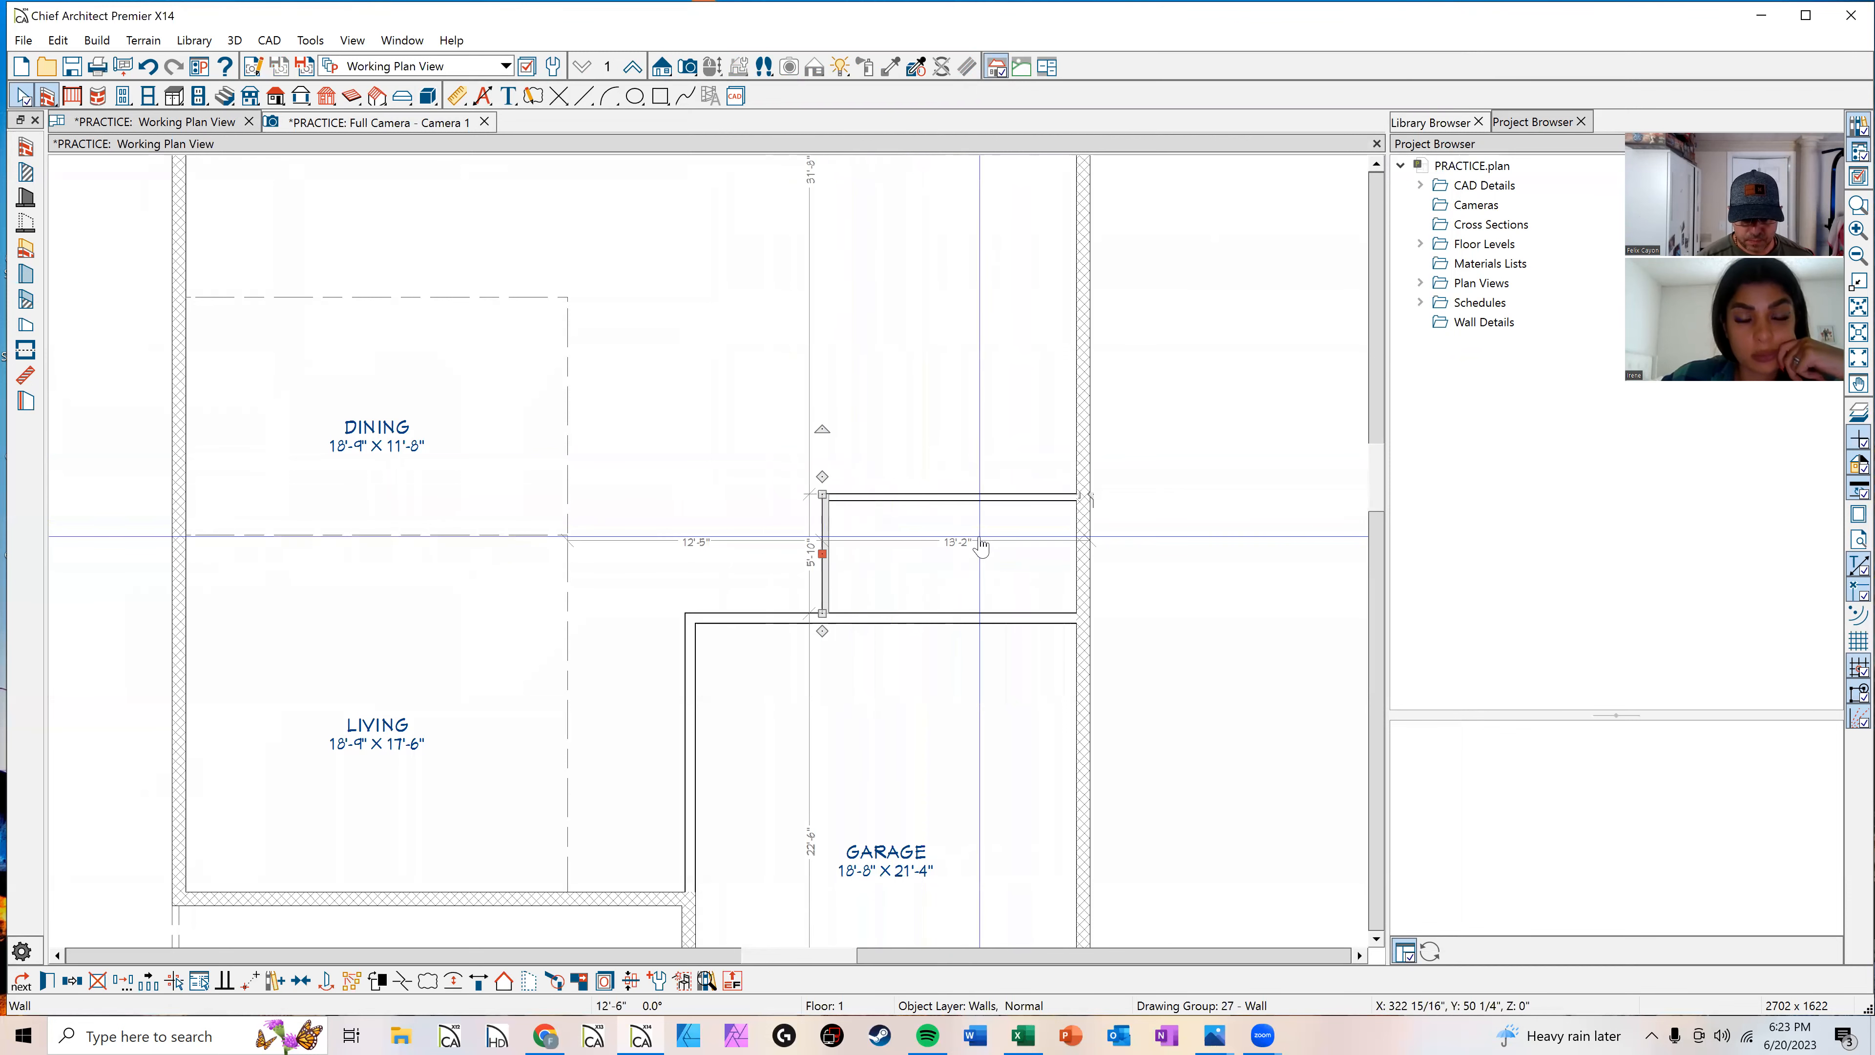
pyautogui.click(954, 559)
pyautogui.write("12'")
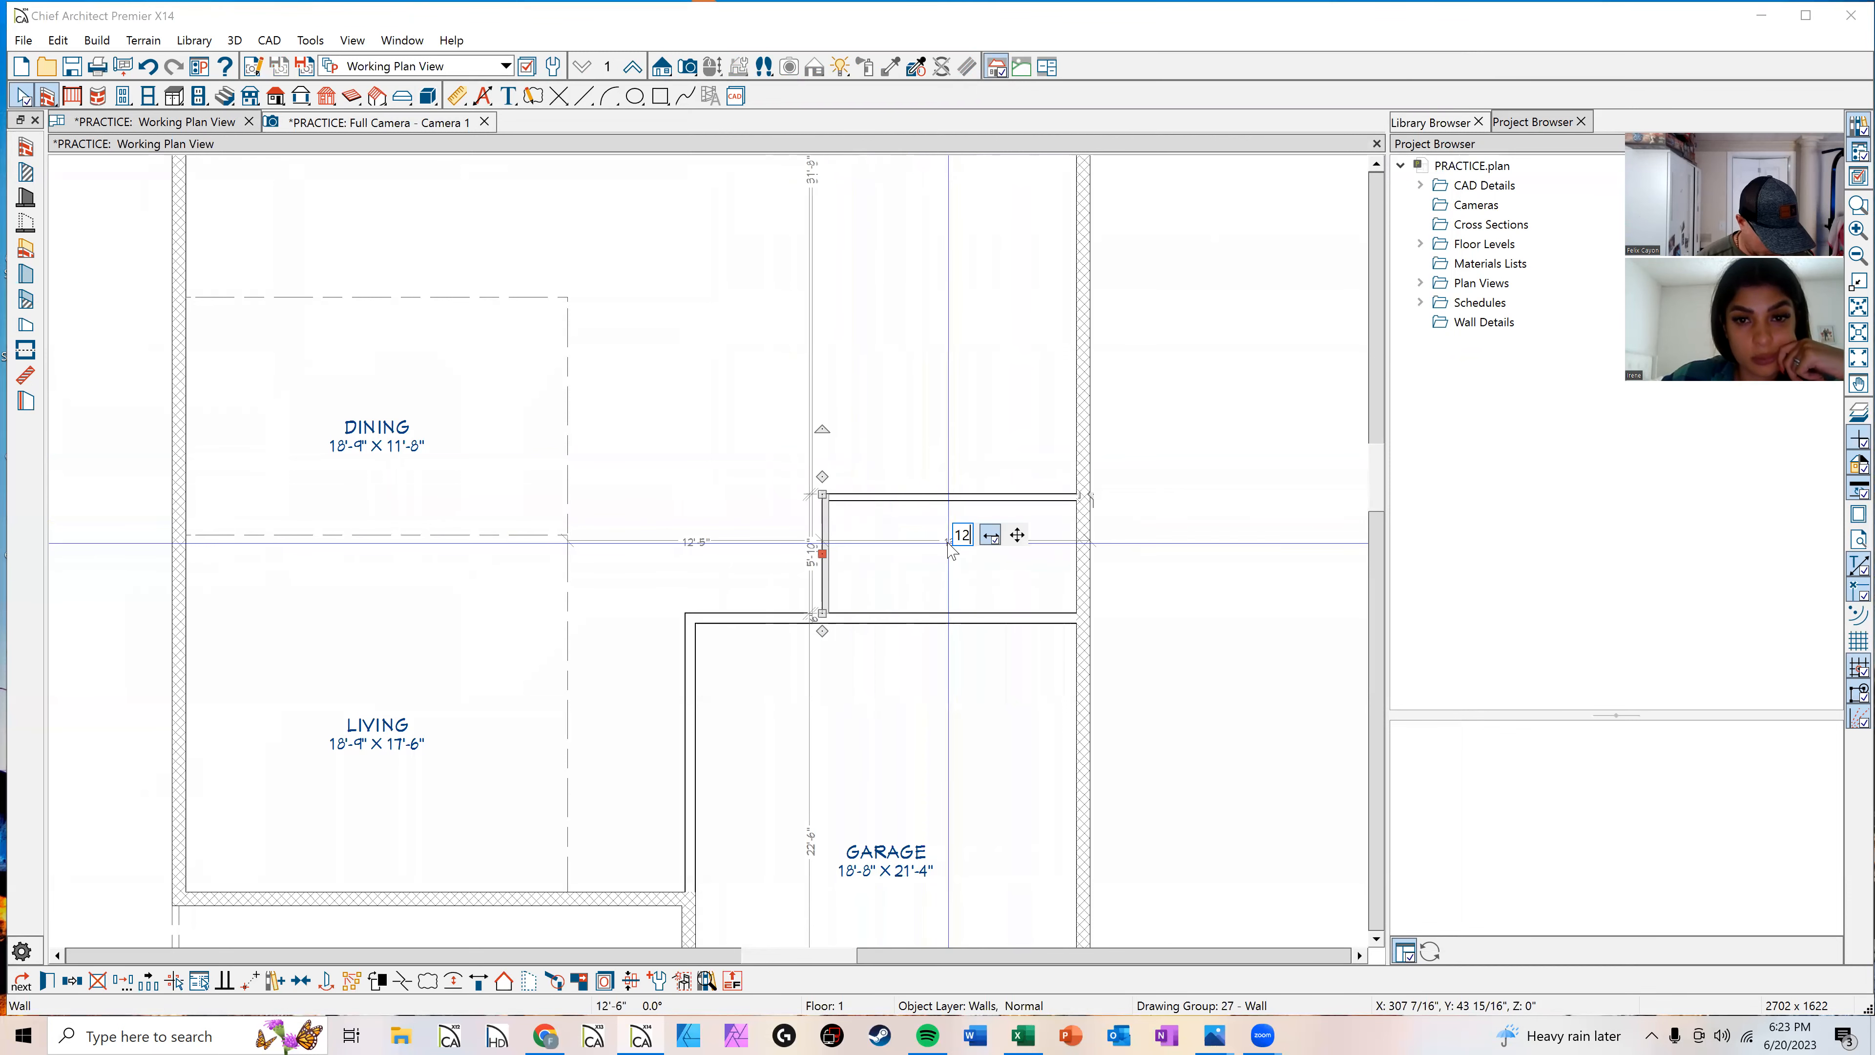
pyautogui.press('Return')
pyautogui.press('Escape')
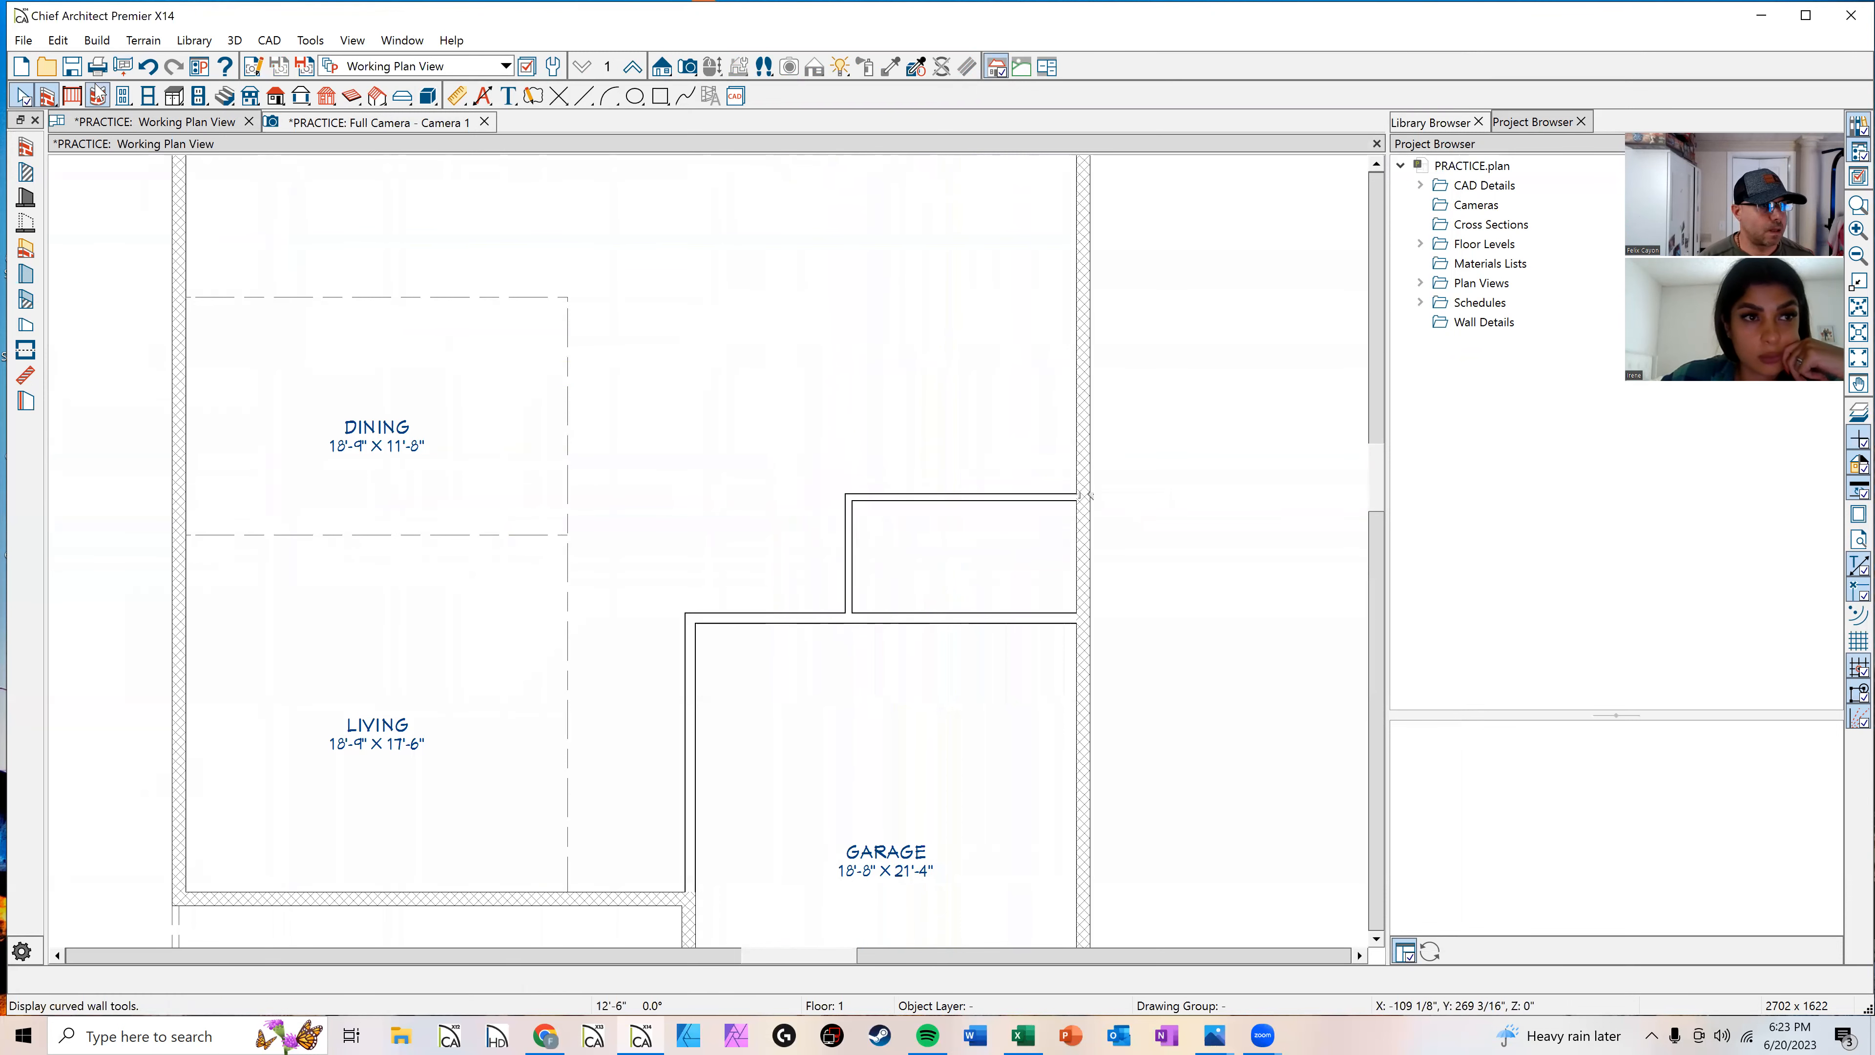
# Step: Place a Front Loading Clothes Washer from the library's laundry washers in the small room's lower-right corner
pyautogui.click(1432, 122)
pyautogui.click(1401, 220)
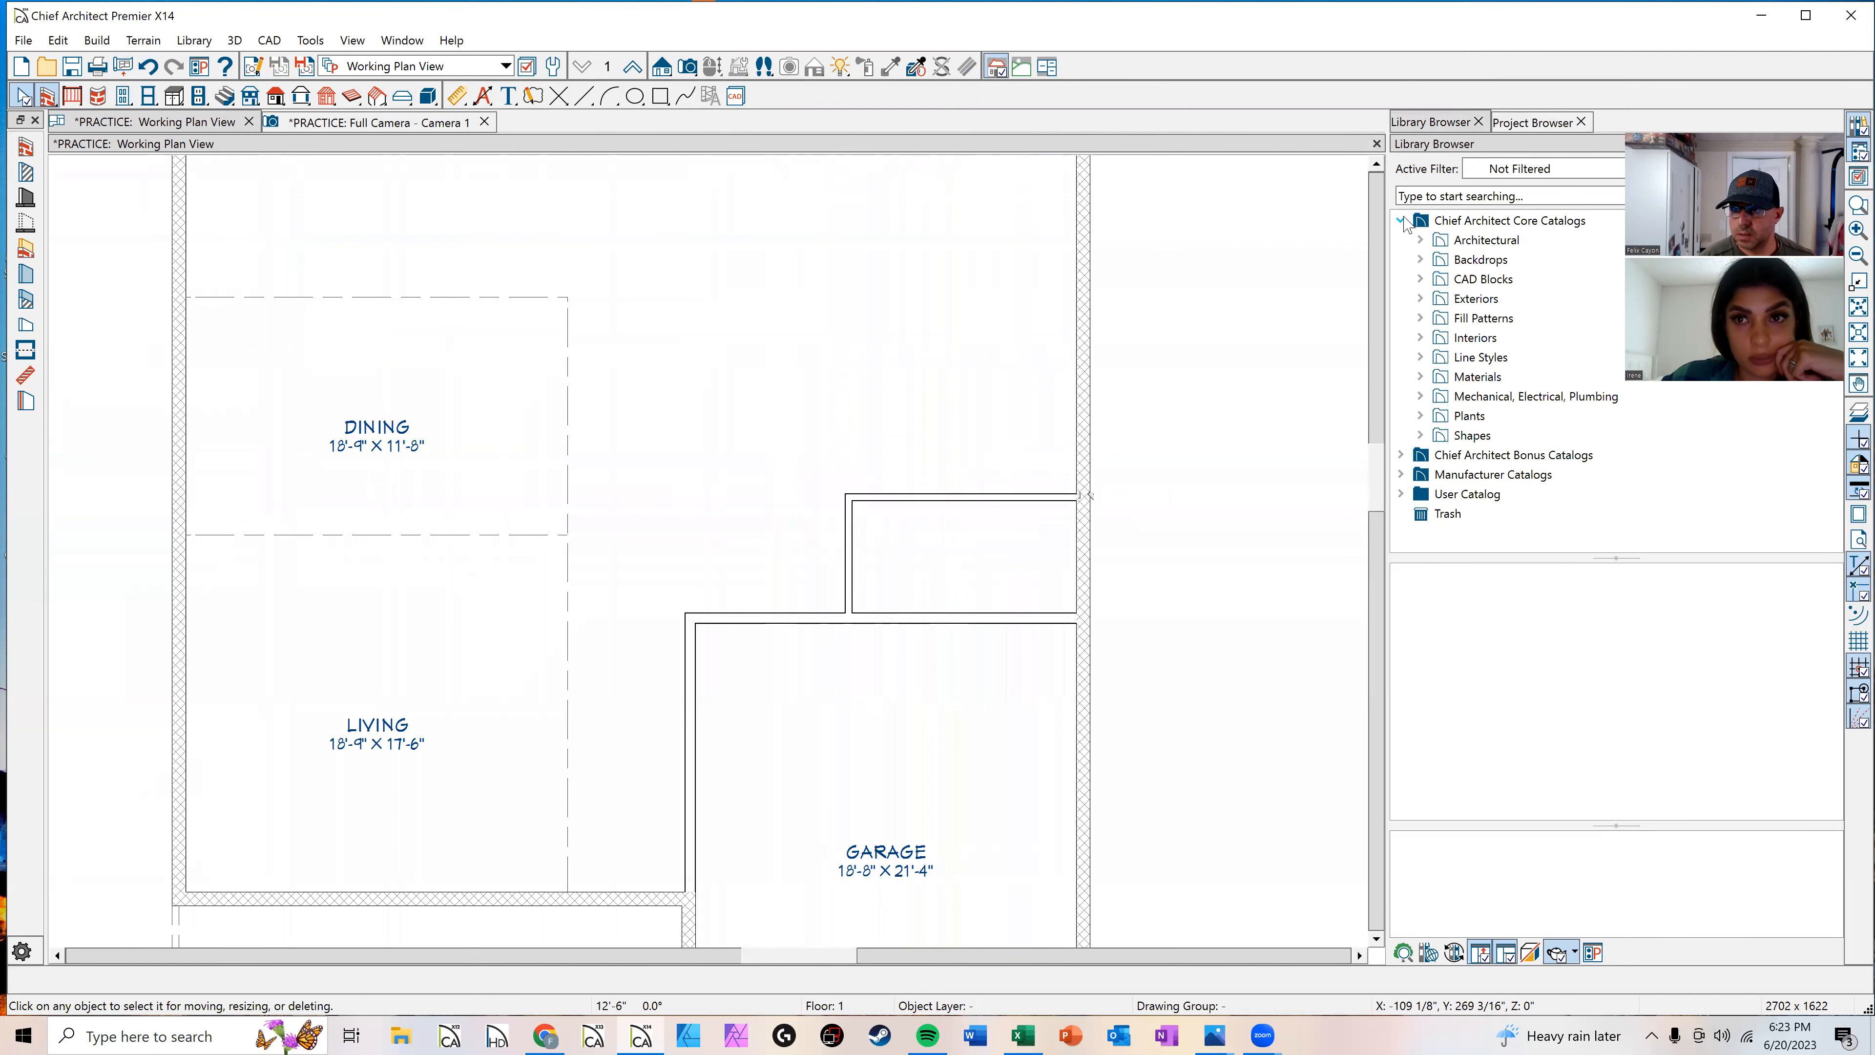
pyautogui.click(1419, 240)
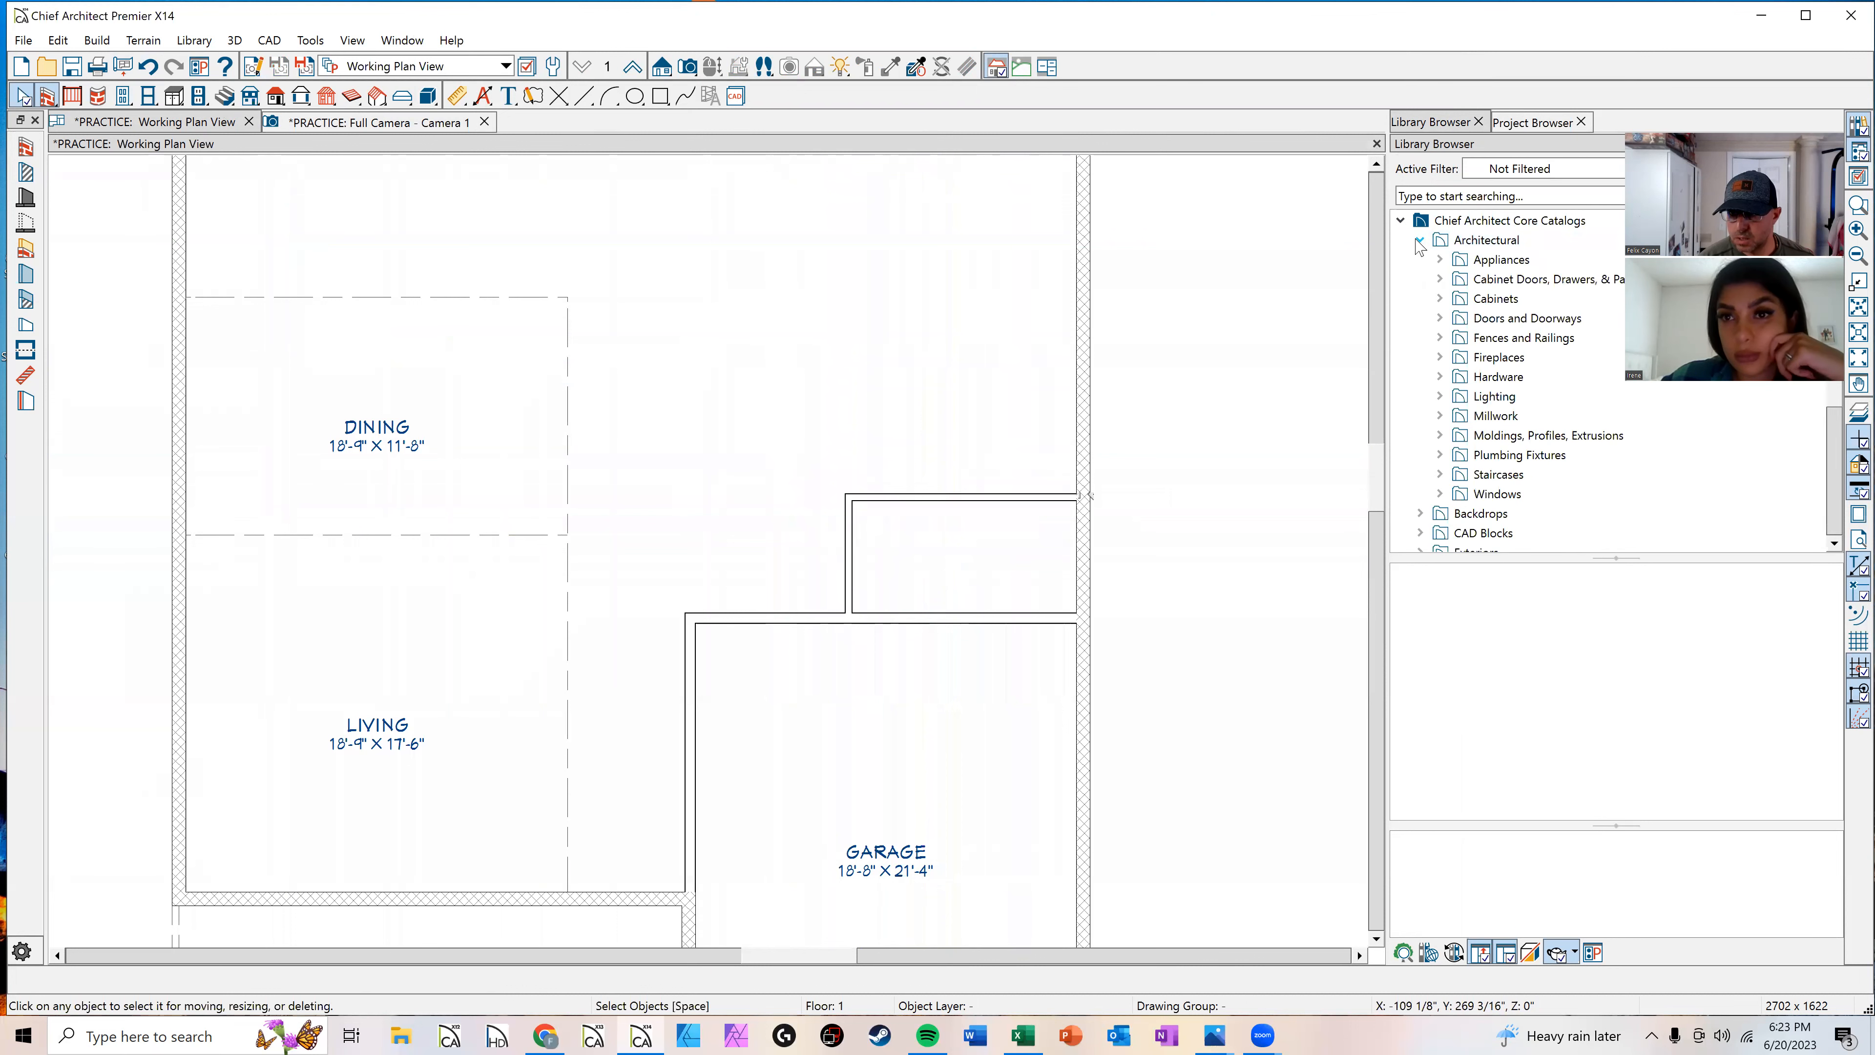
pyautogui.click(1439, 260)
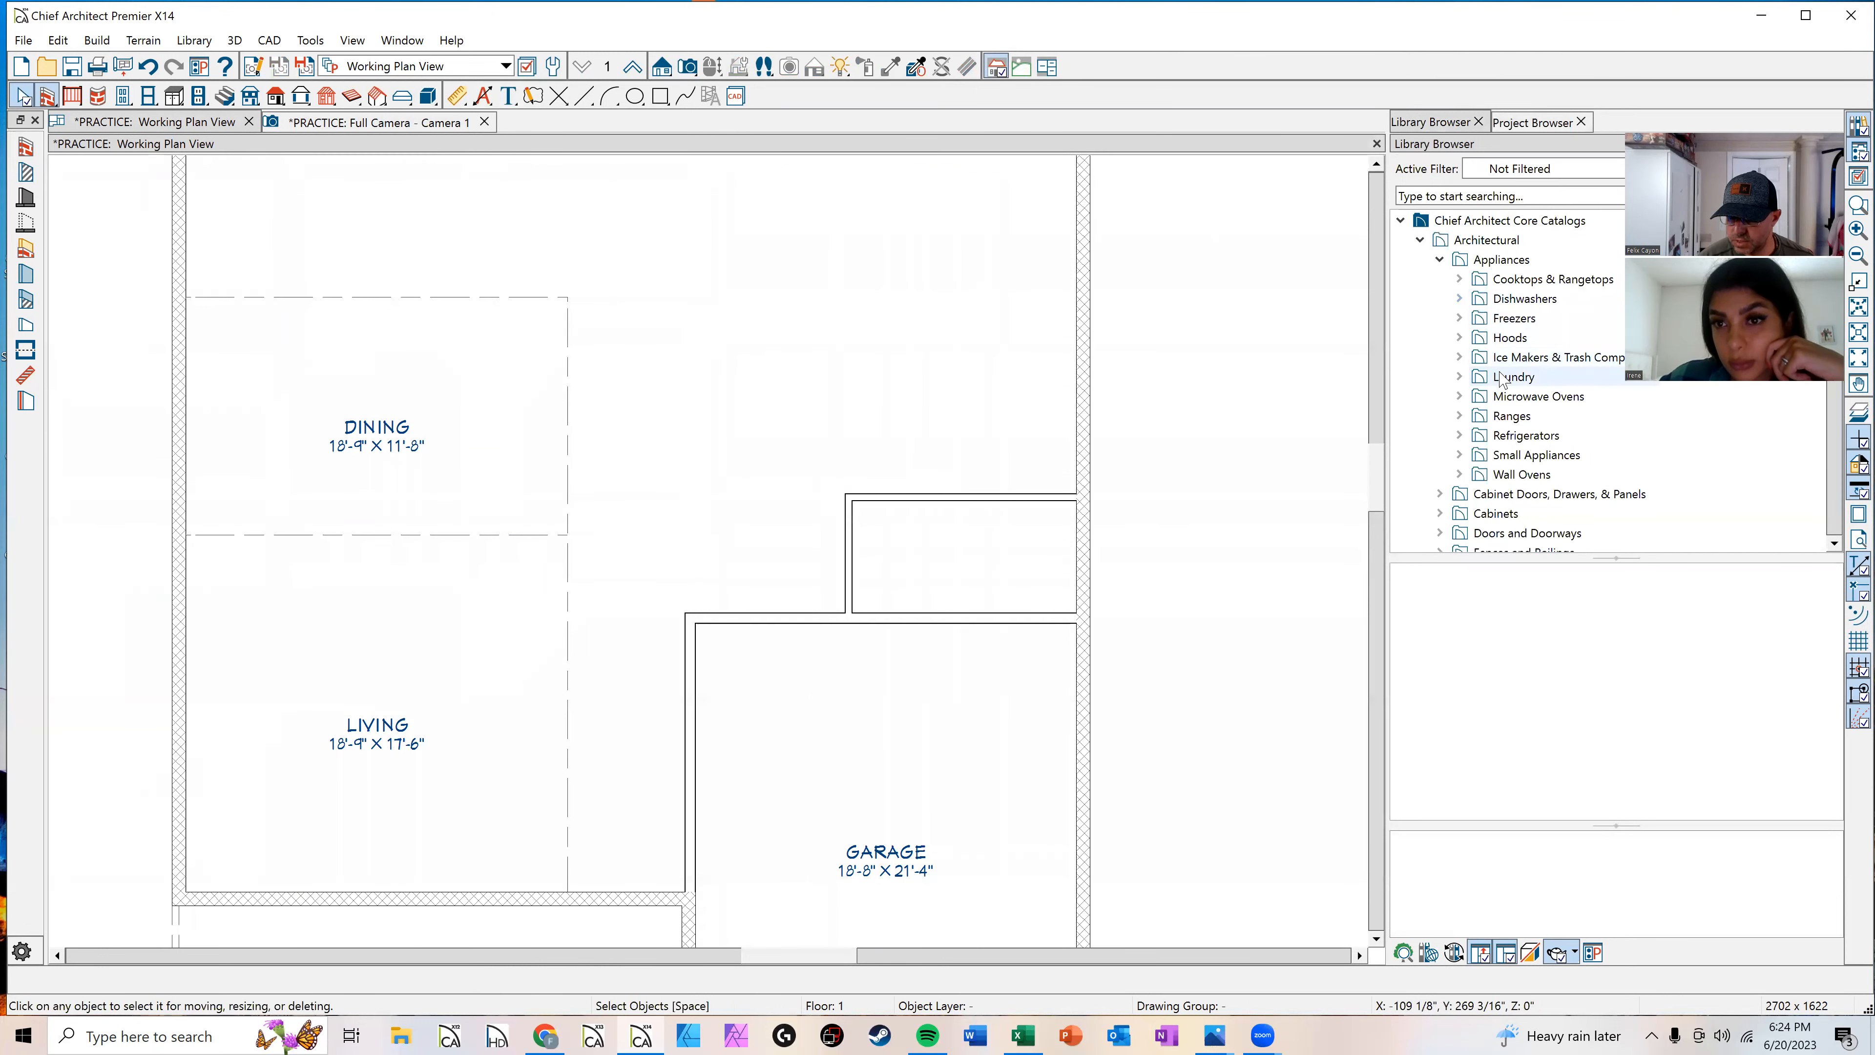
pyautogui.click(1460, 376)
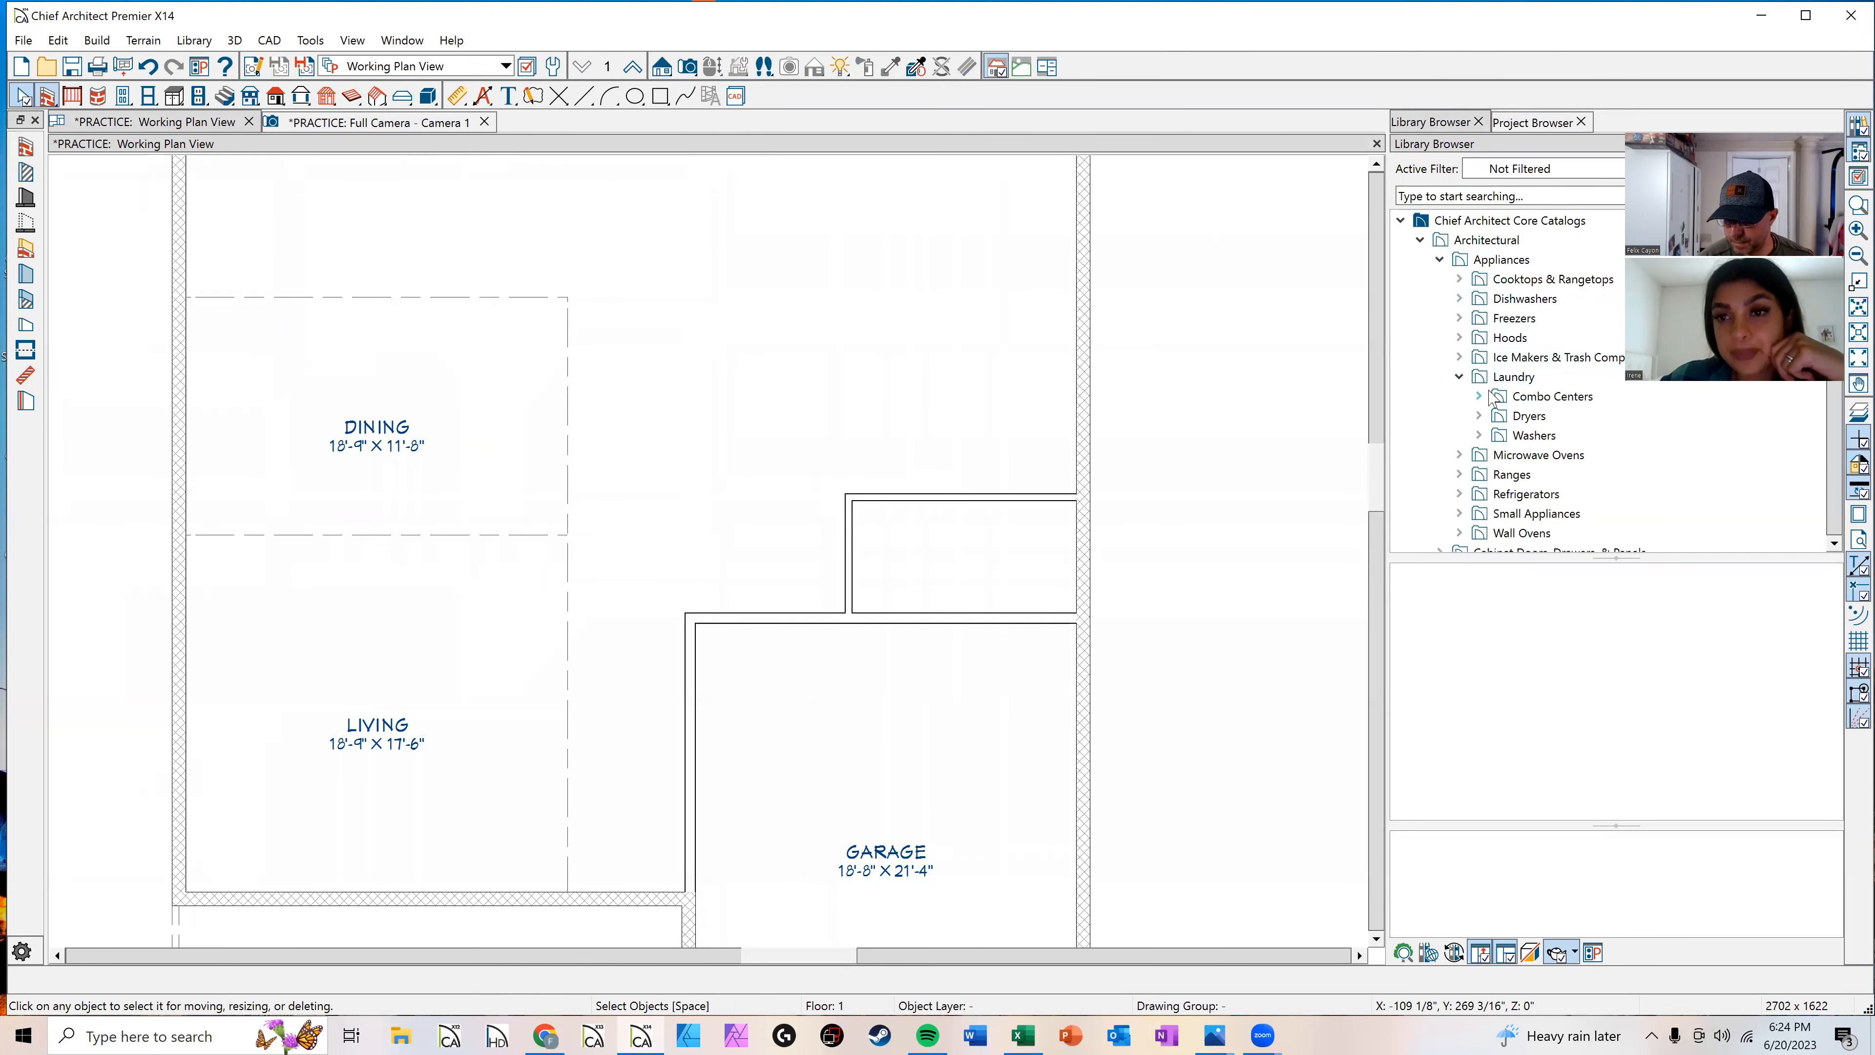
pyautogui.click(1479, 435)
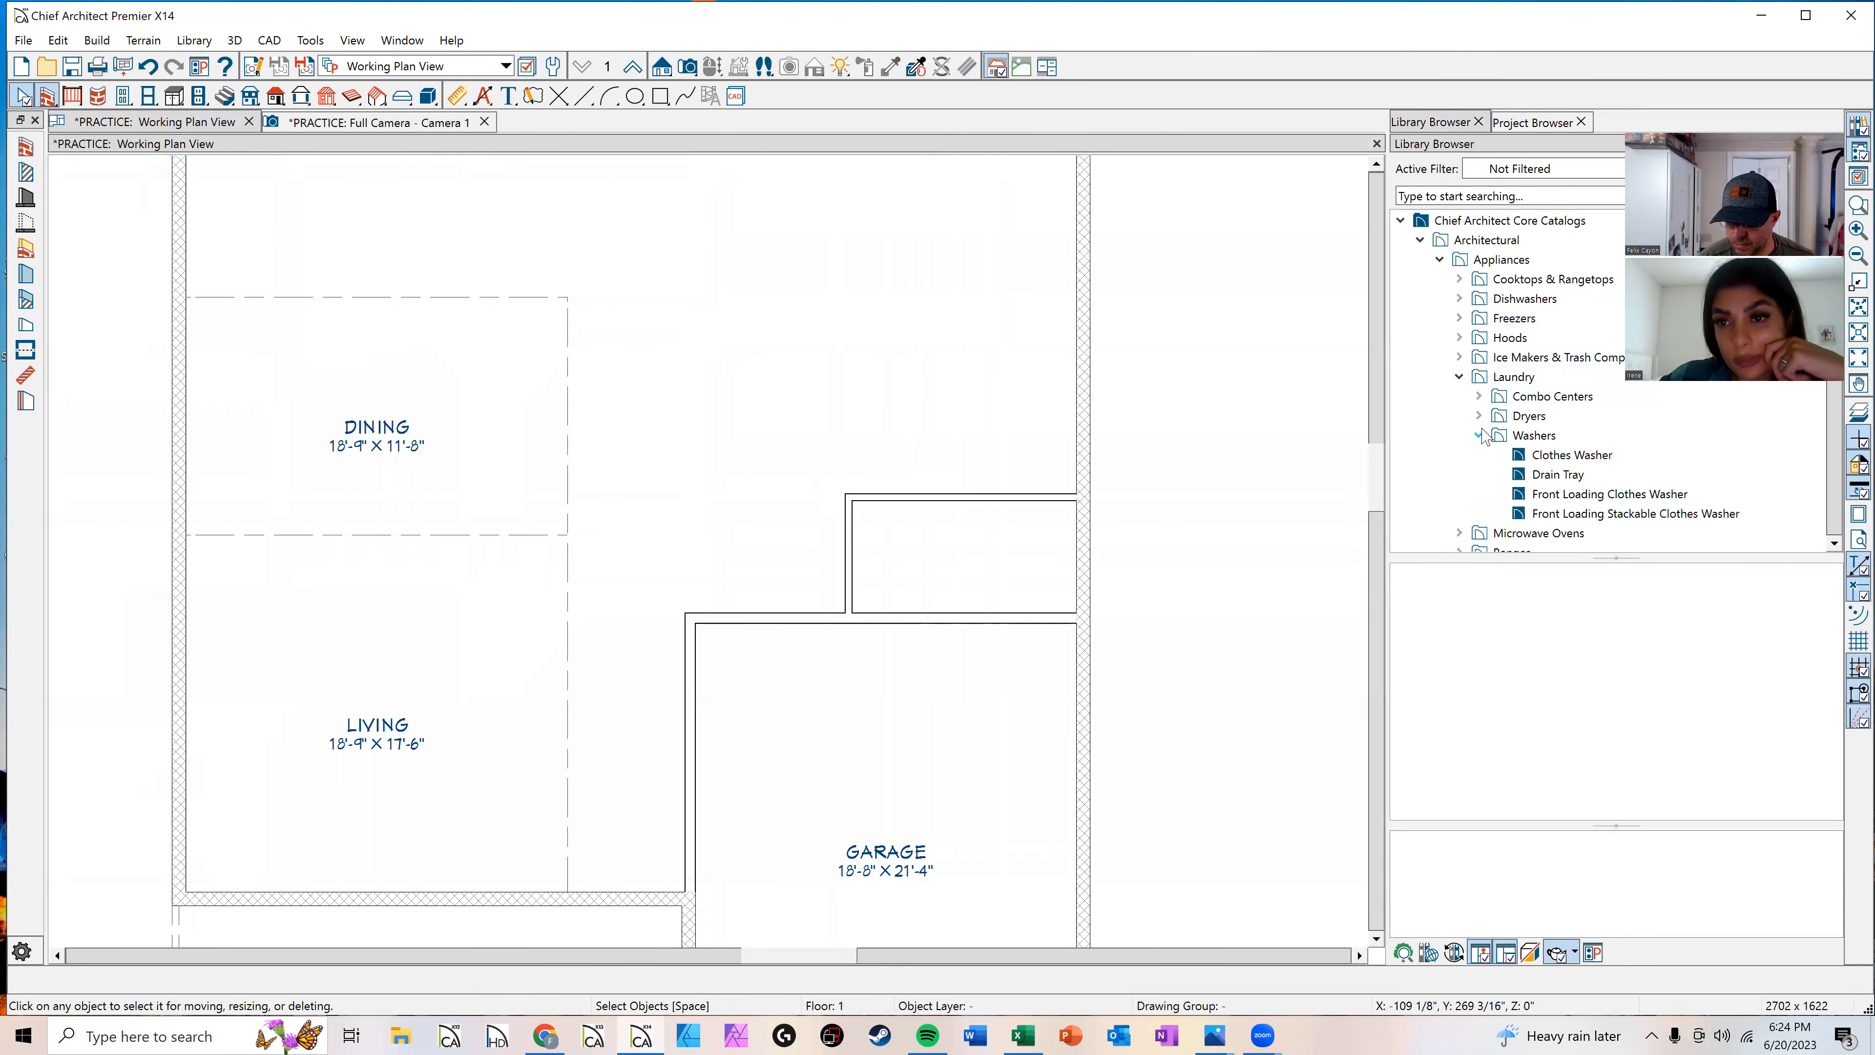
pyautogui.click(1533, 454)
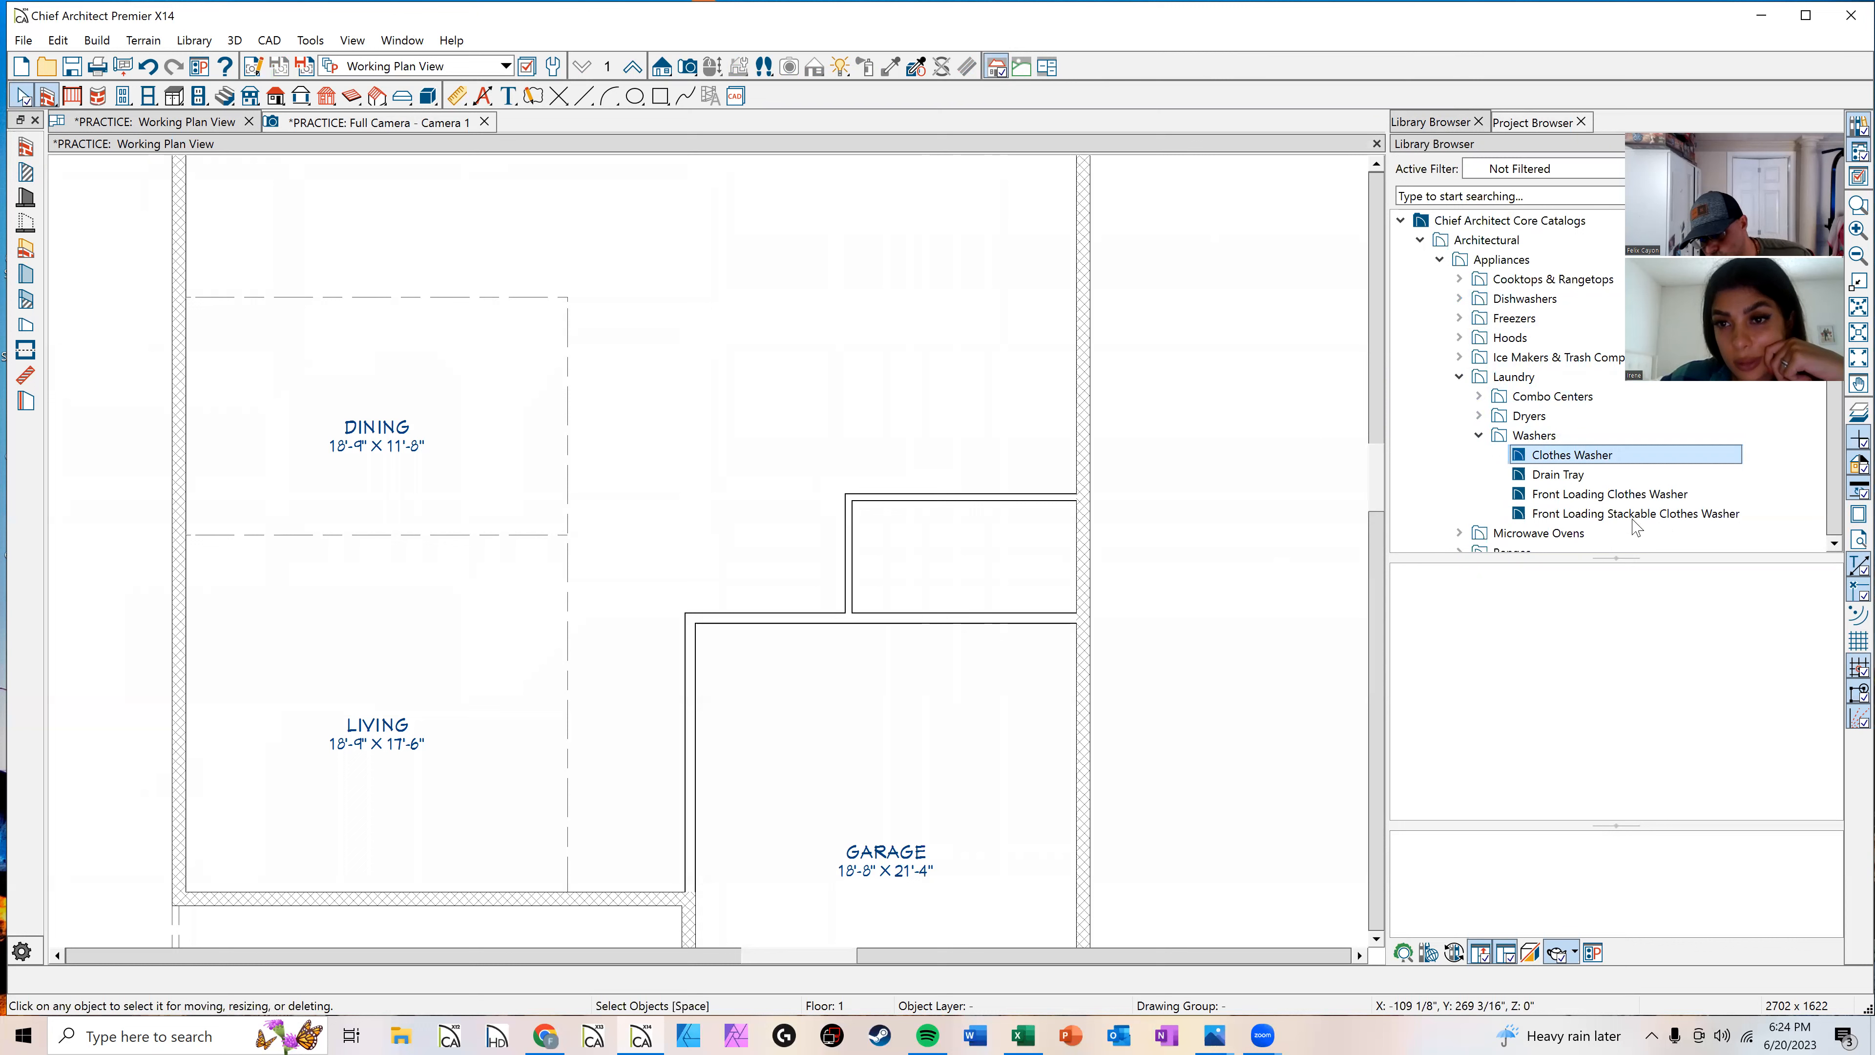
pyautogui.click(1588, 455)
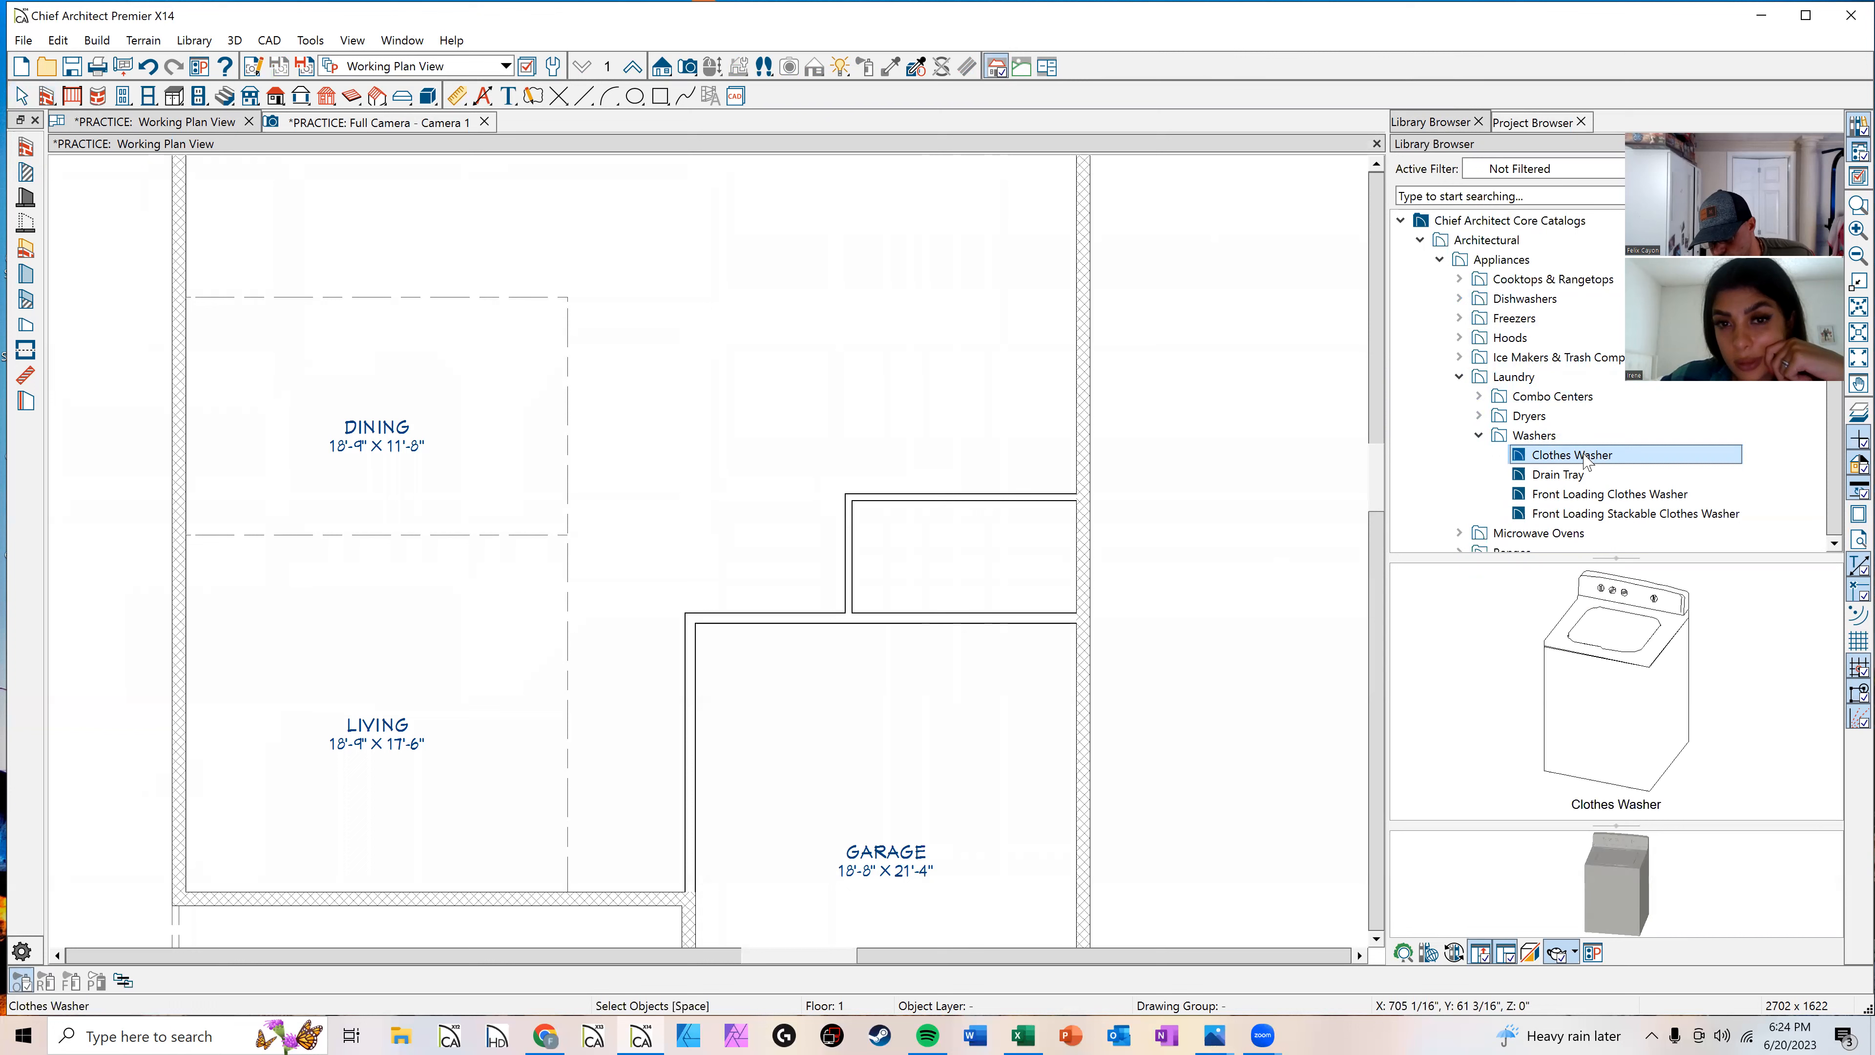
pyautogui.click(1609, 494)
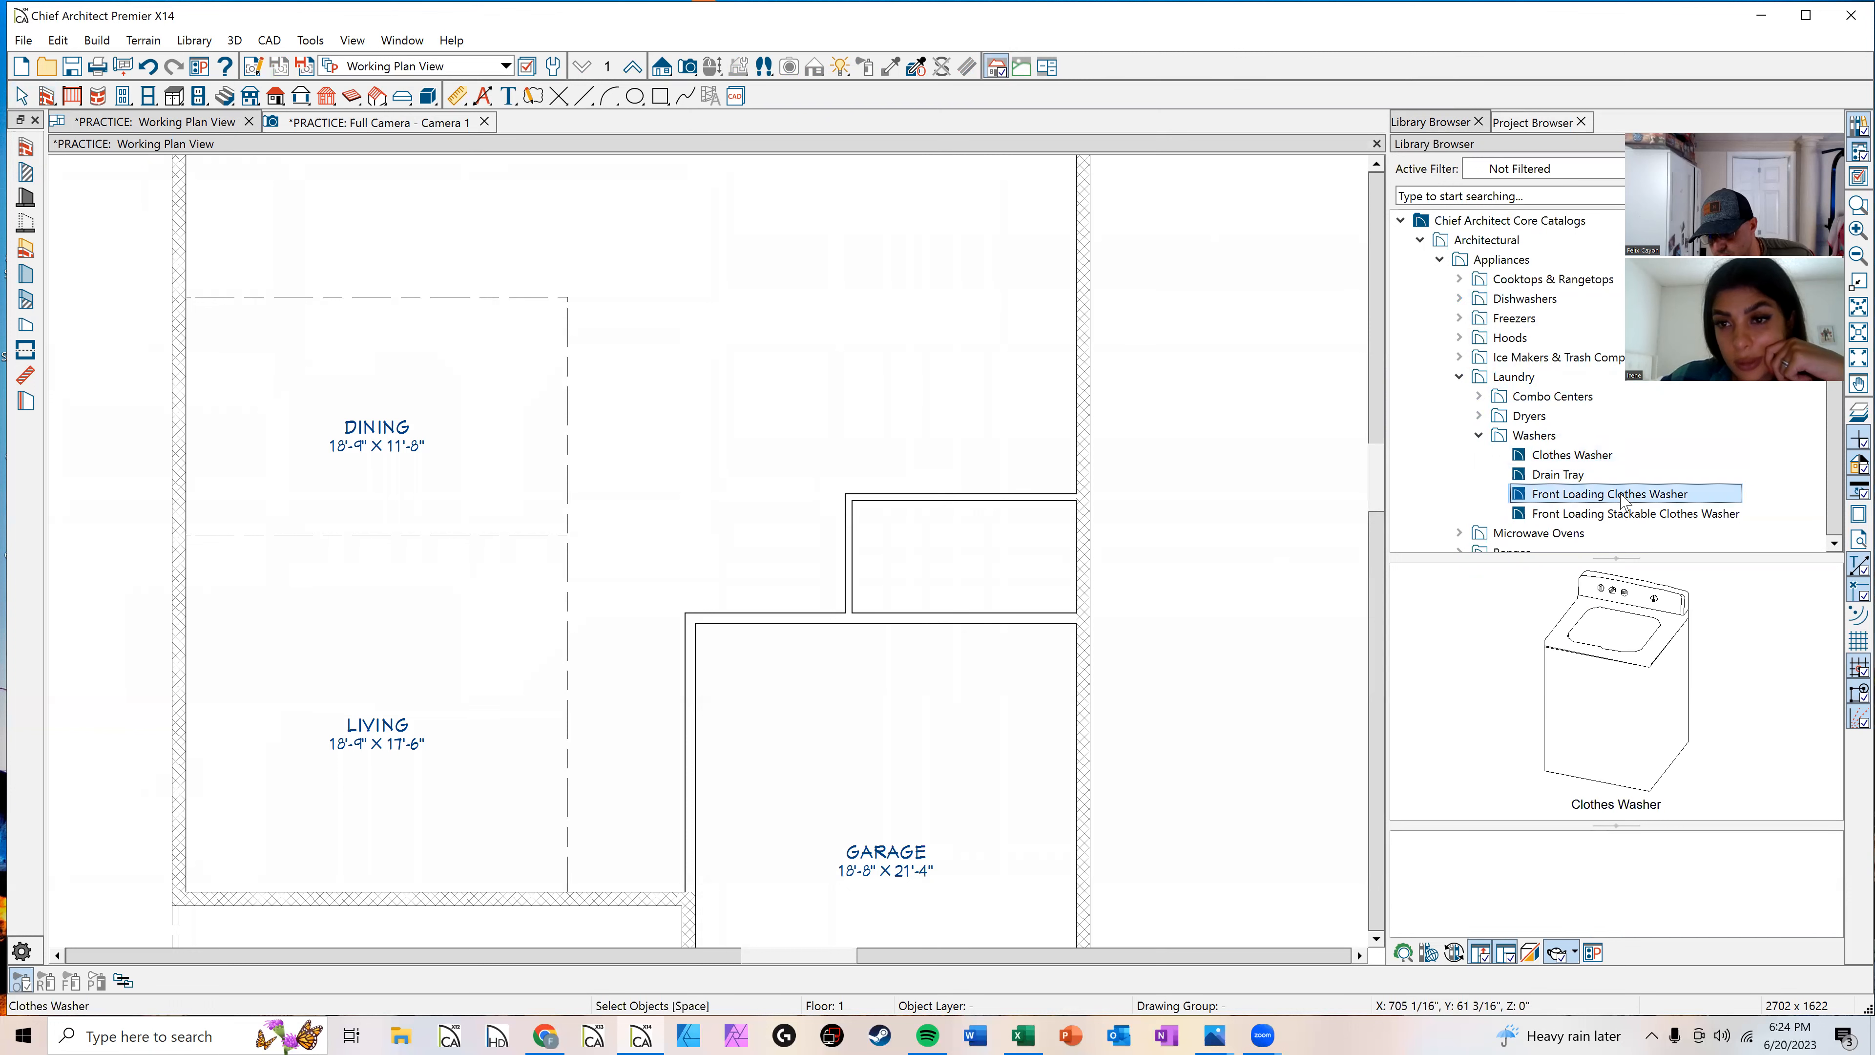
pyautogui.click(1059, 614)
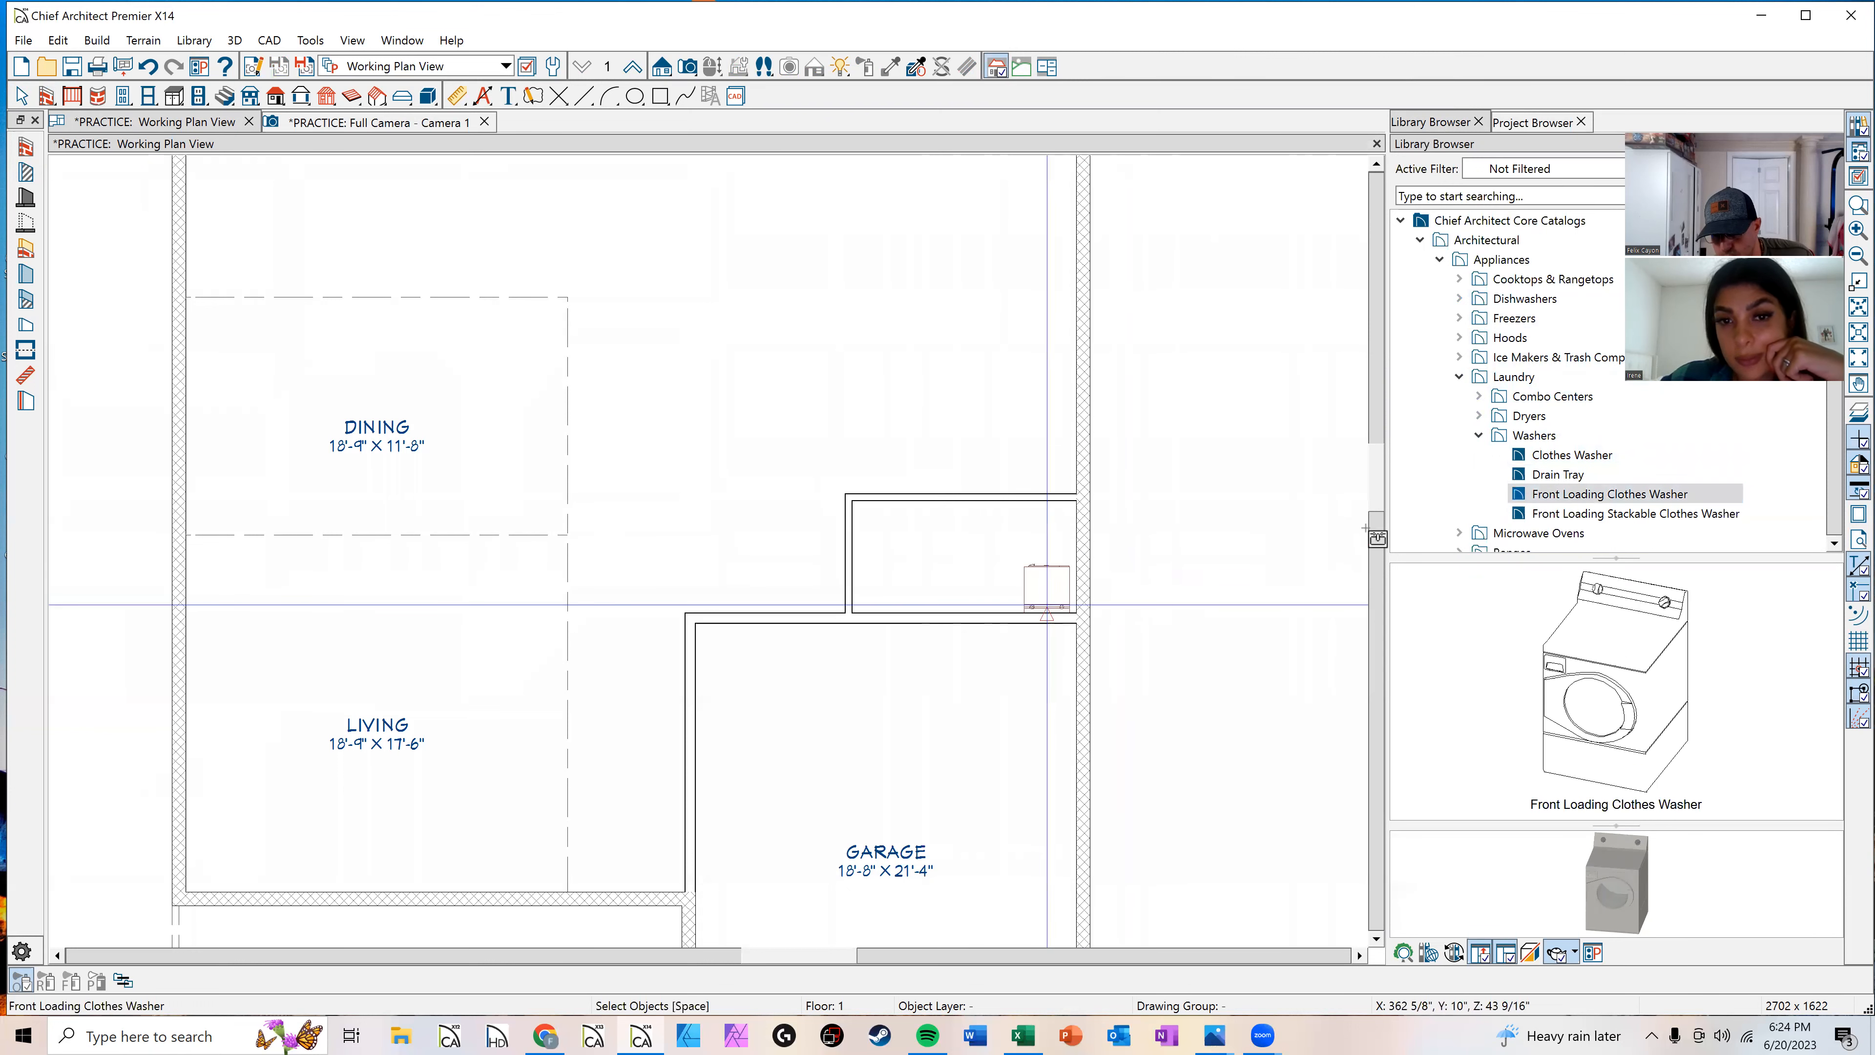
# Step: Place a Glass Front Clothes Dryer from the laundry dryers beside the washer
pyautogui.click(1523, 415)
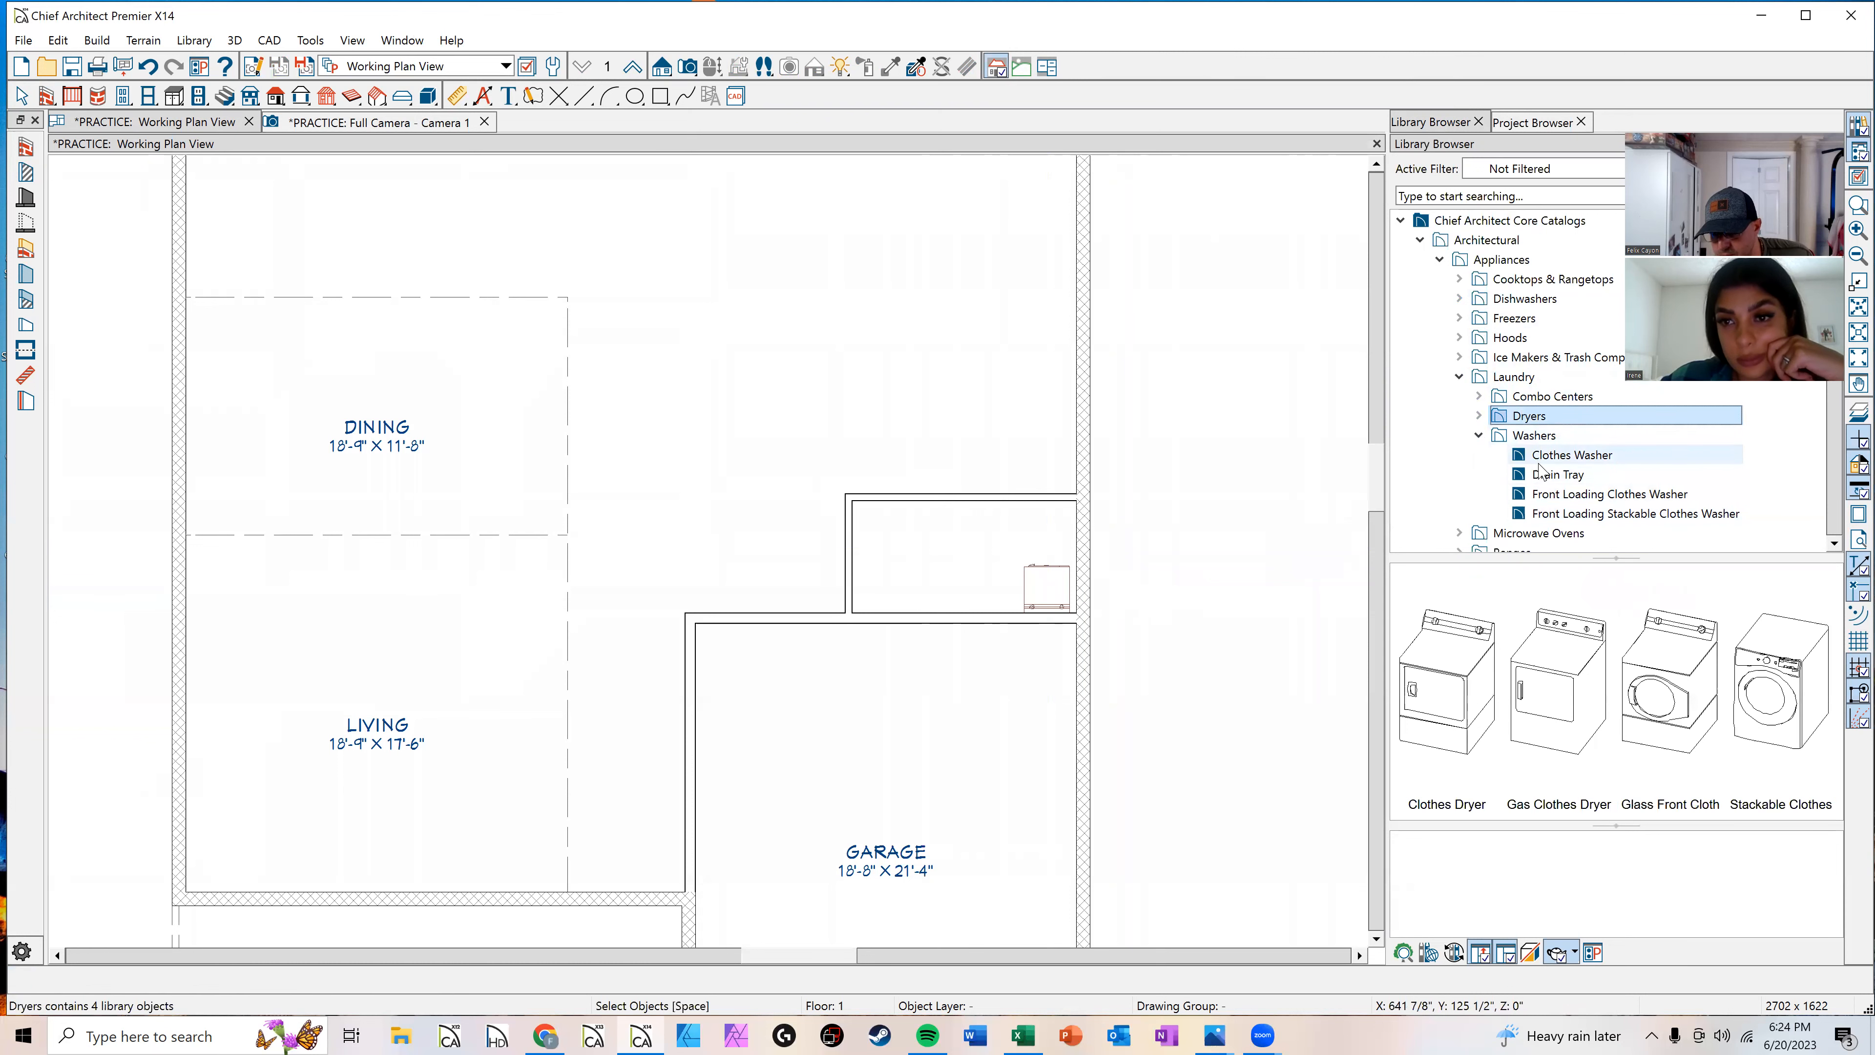
pyautogui.click(1665, 688)
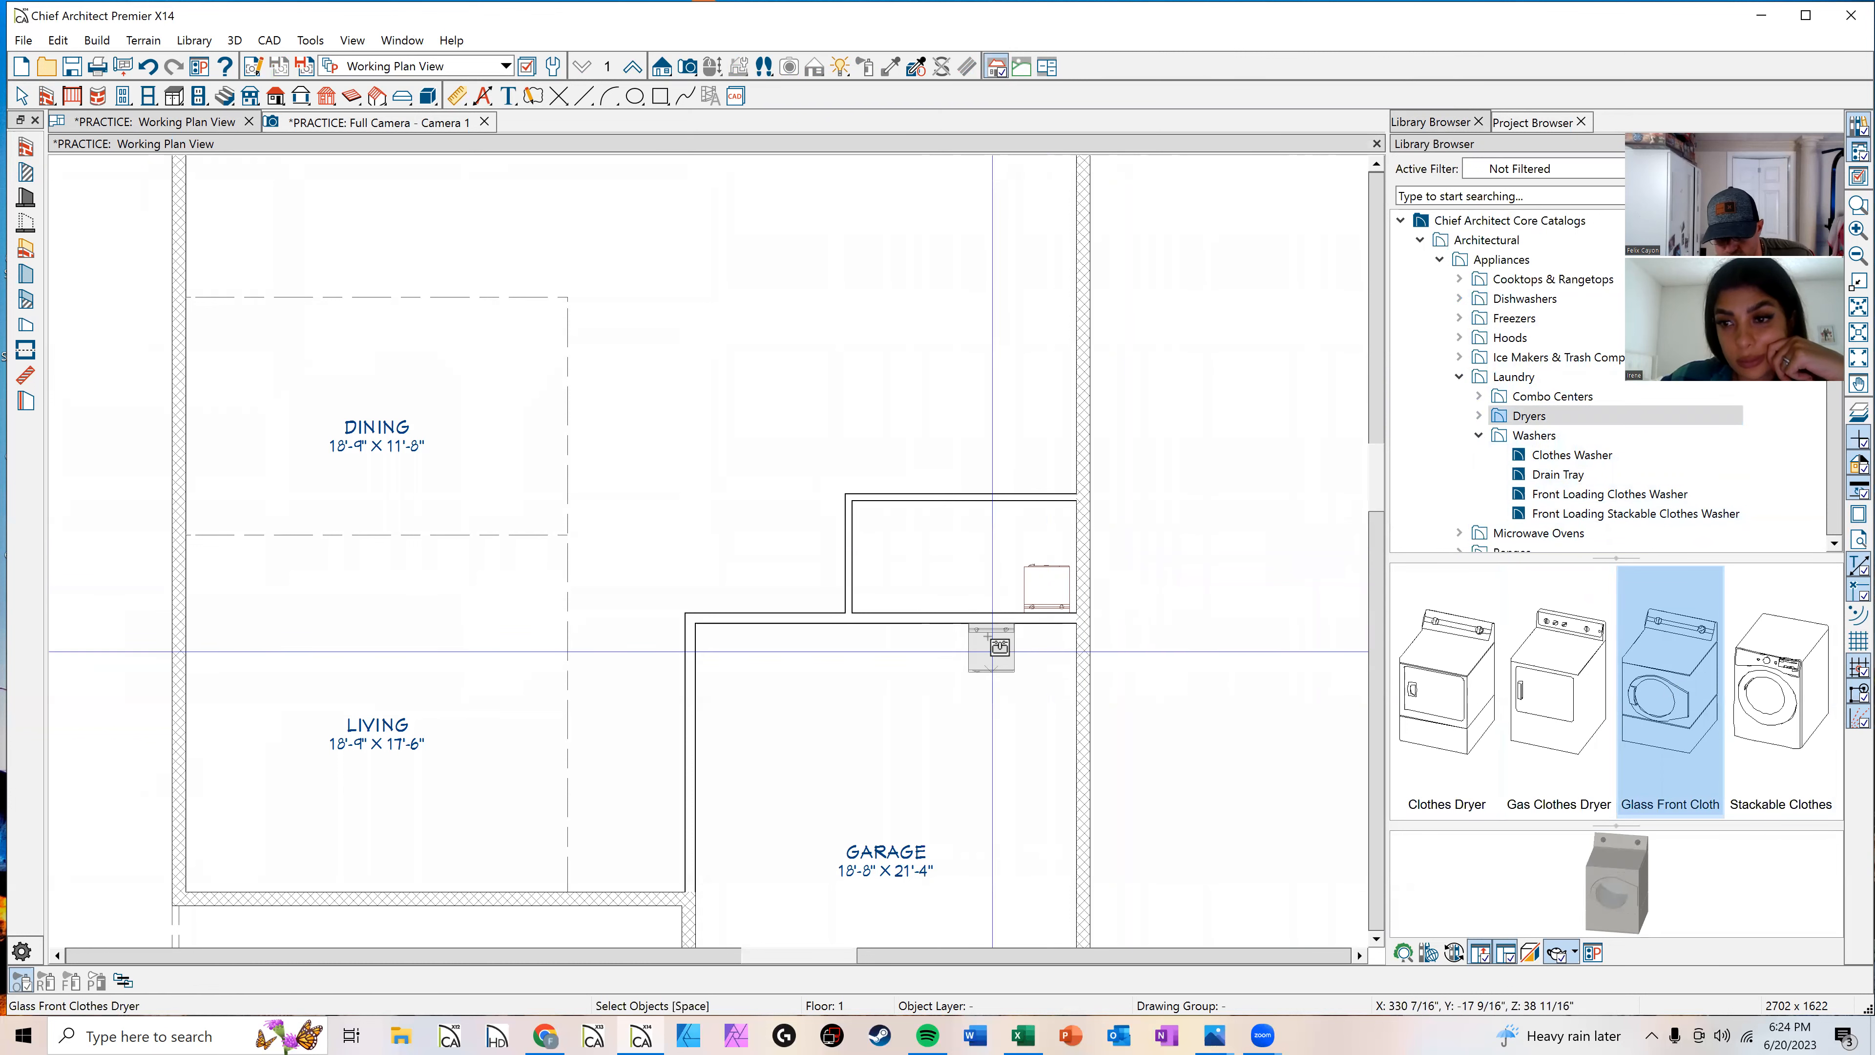
pyautogui.click(1004, 605)
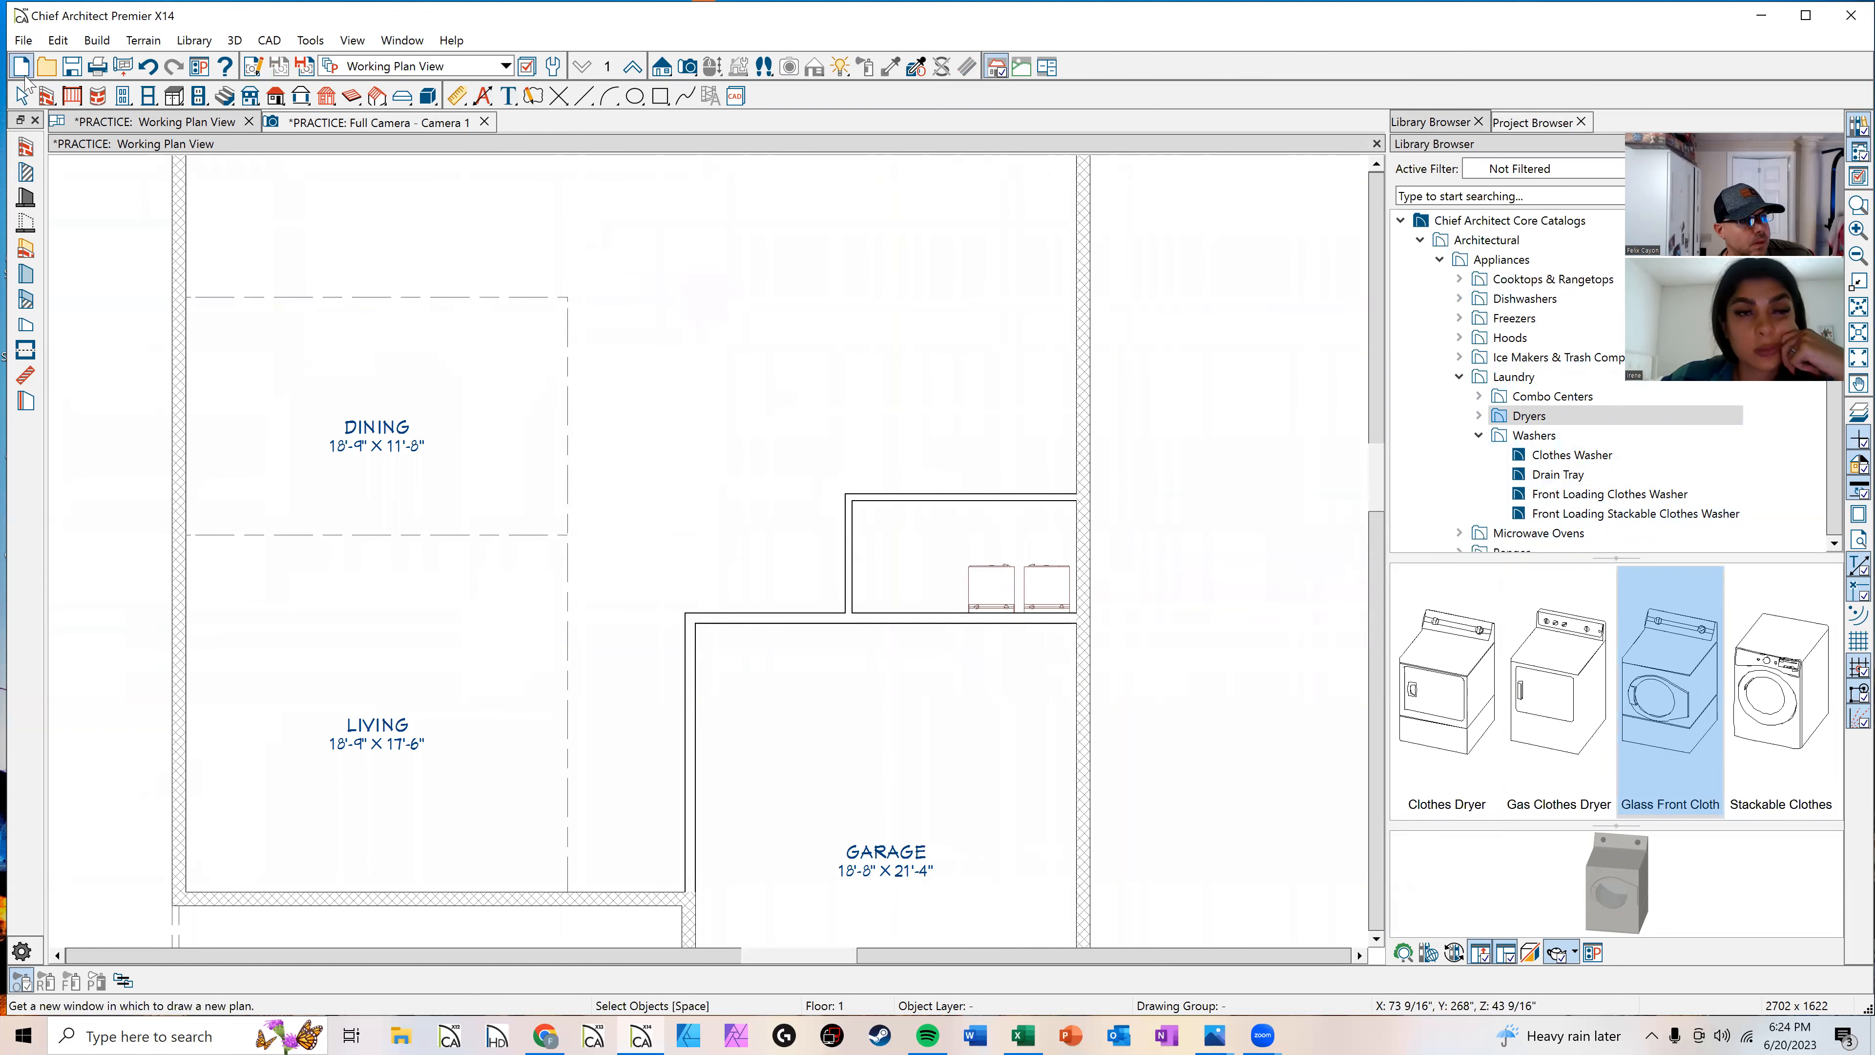
# Step: Place a hinged door in the laundry room's left wall
pyautogui.click(123, 97)
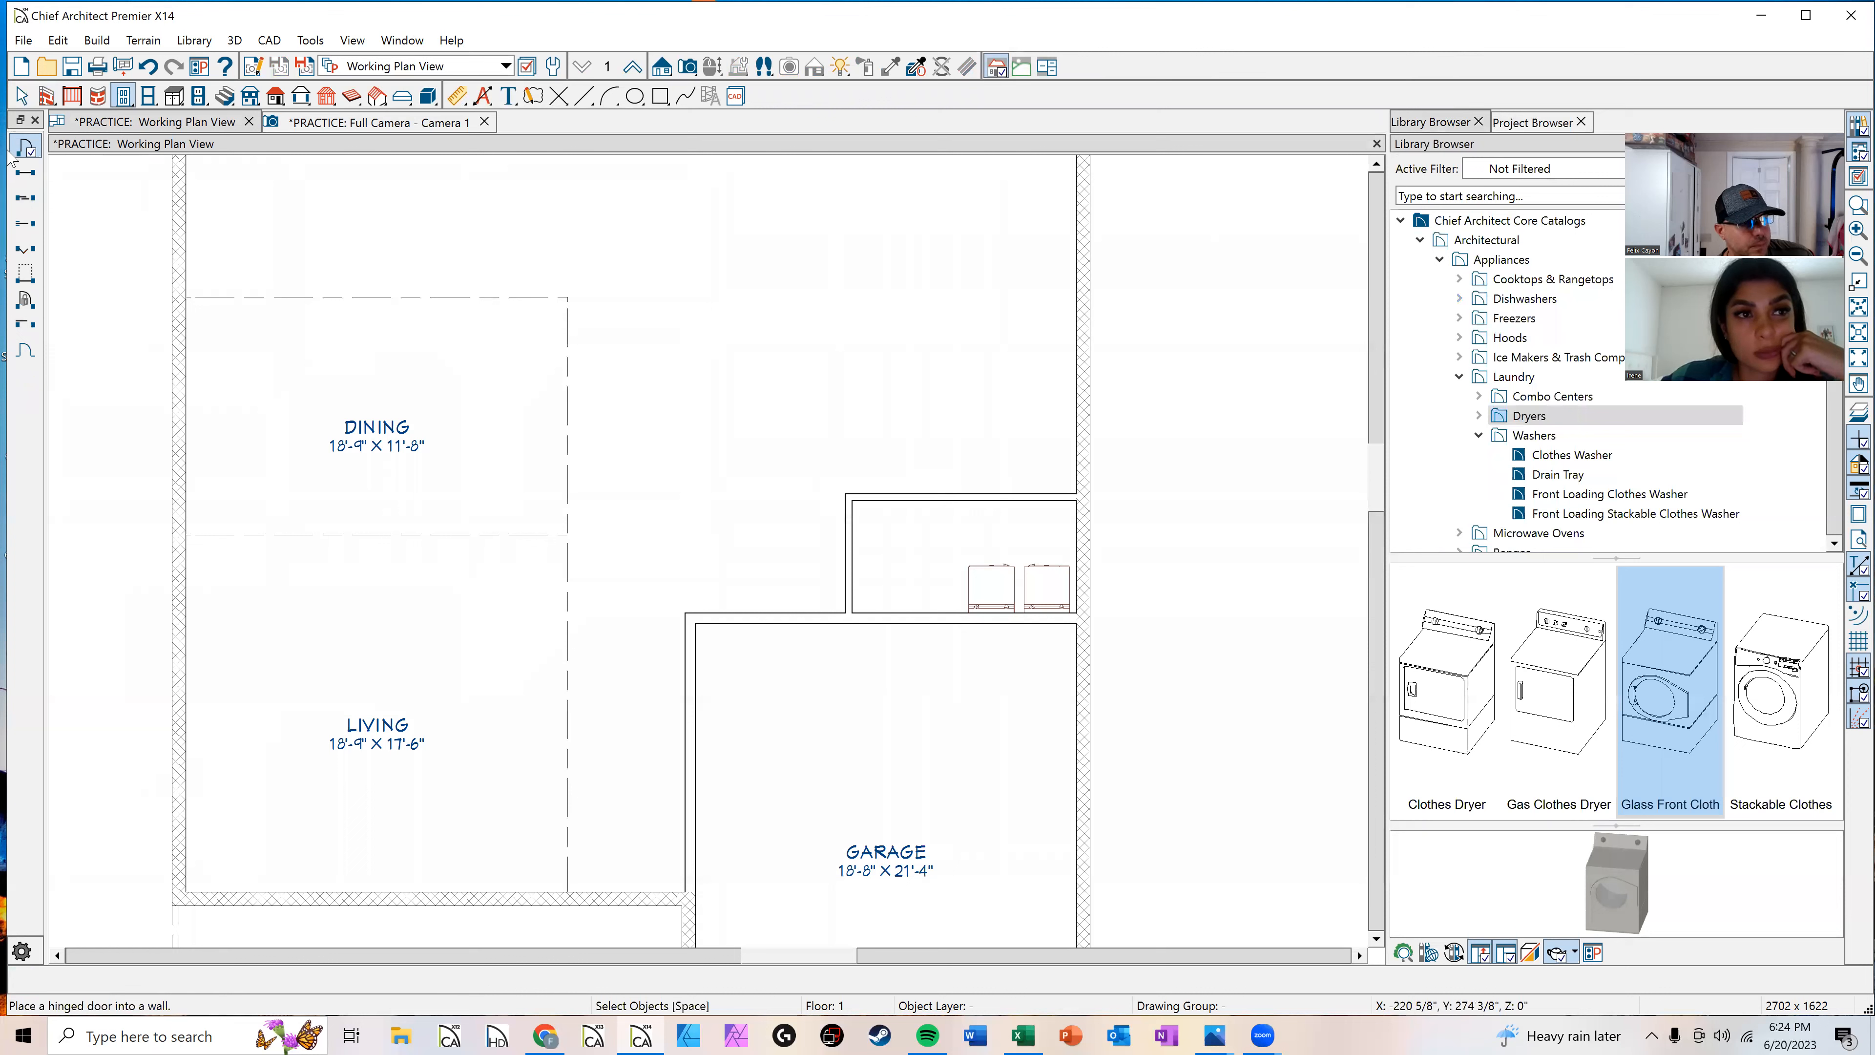
pyautogui.click(25, 150)
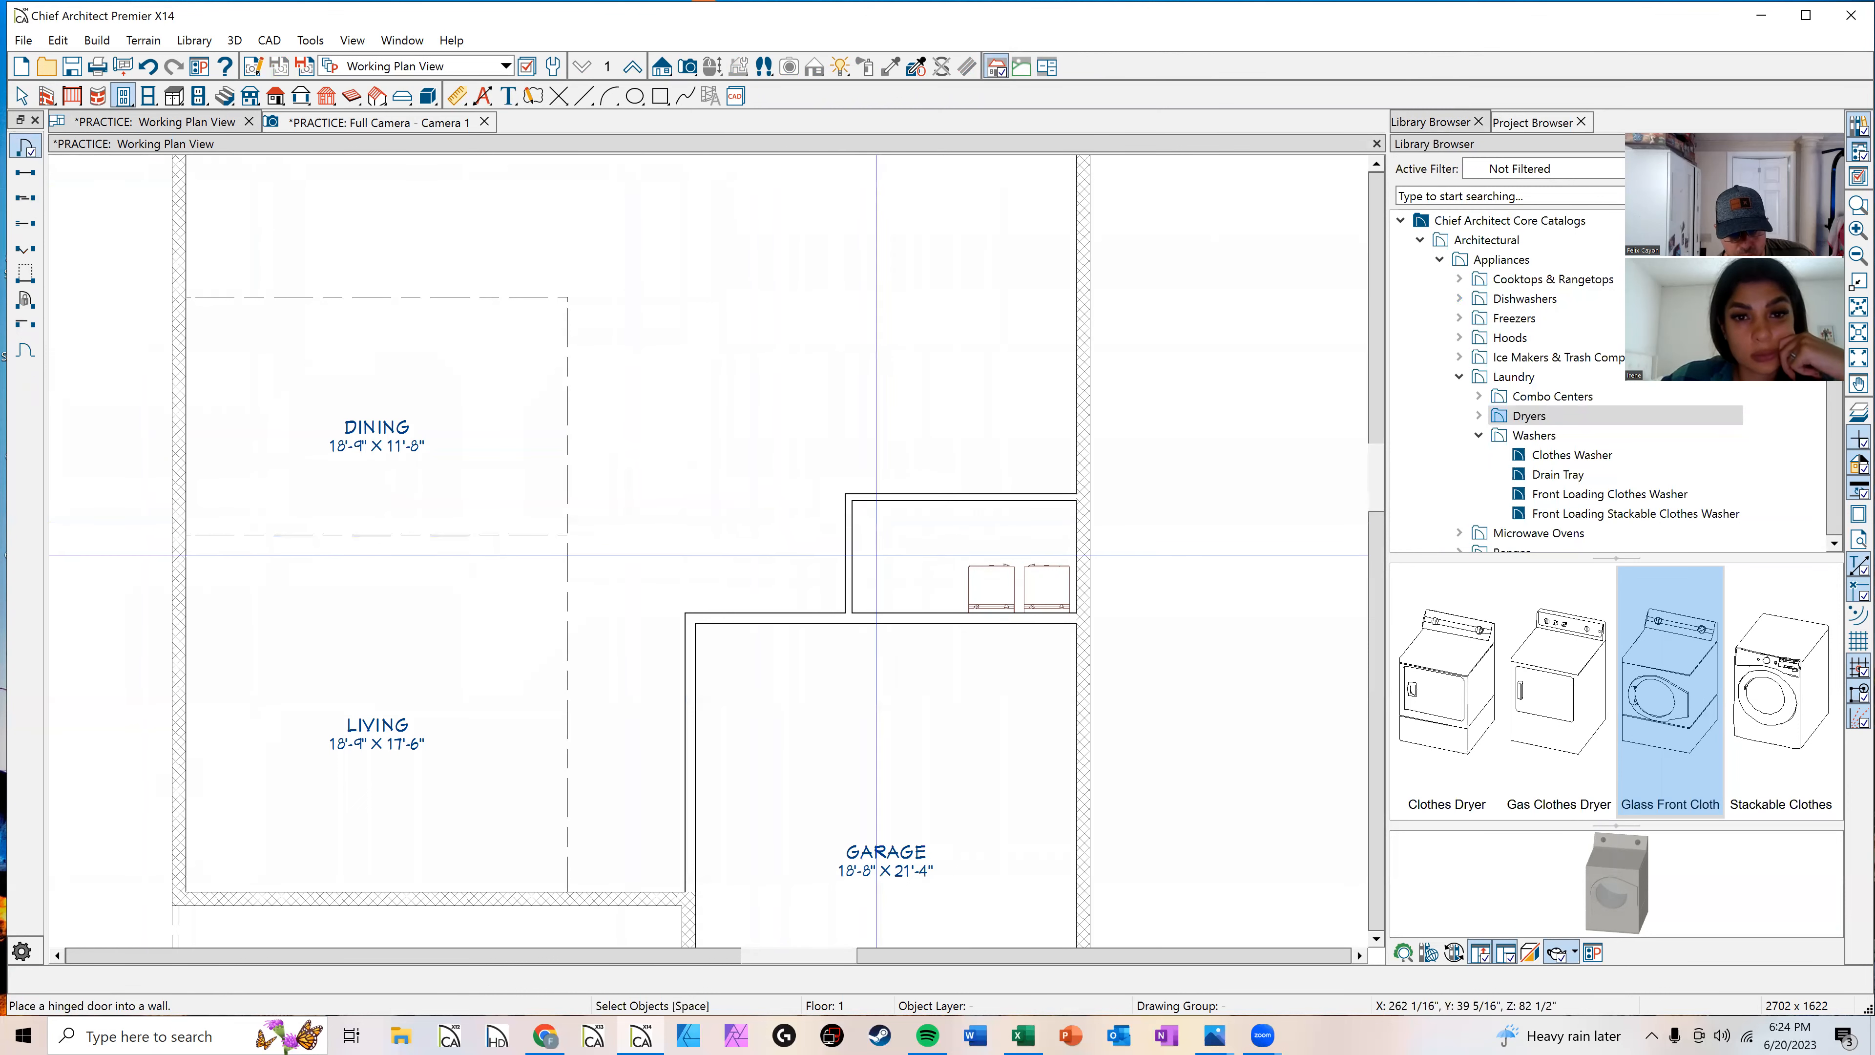
pyautogui.click(862, 587)
pyautogui.scroll(2, 862, 587)
pyautogui.scroll(2, 863, 587)
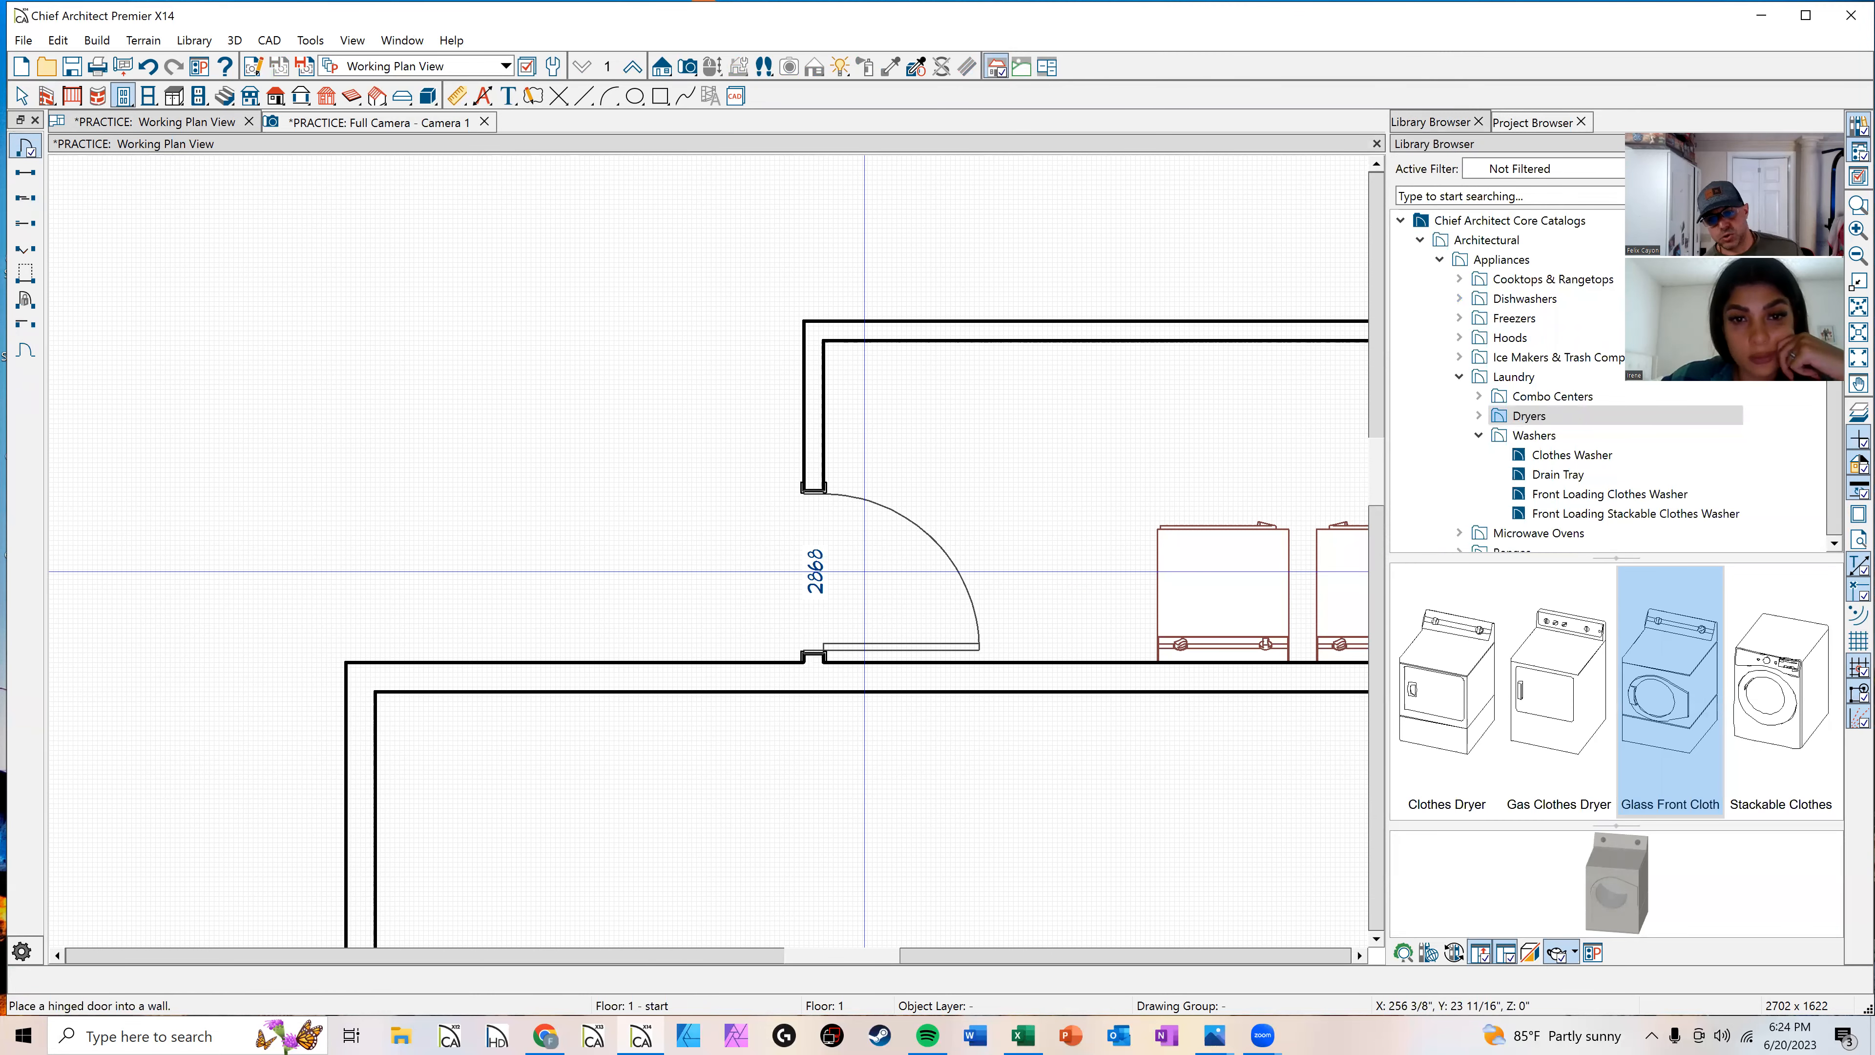
# Step: Resize the laundry room's hinged door to 36 inches wide and nudge it down along the wall
pyautogui.scroll(1, 862, 569)
pyautogui.press('Escape')
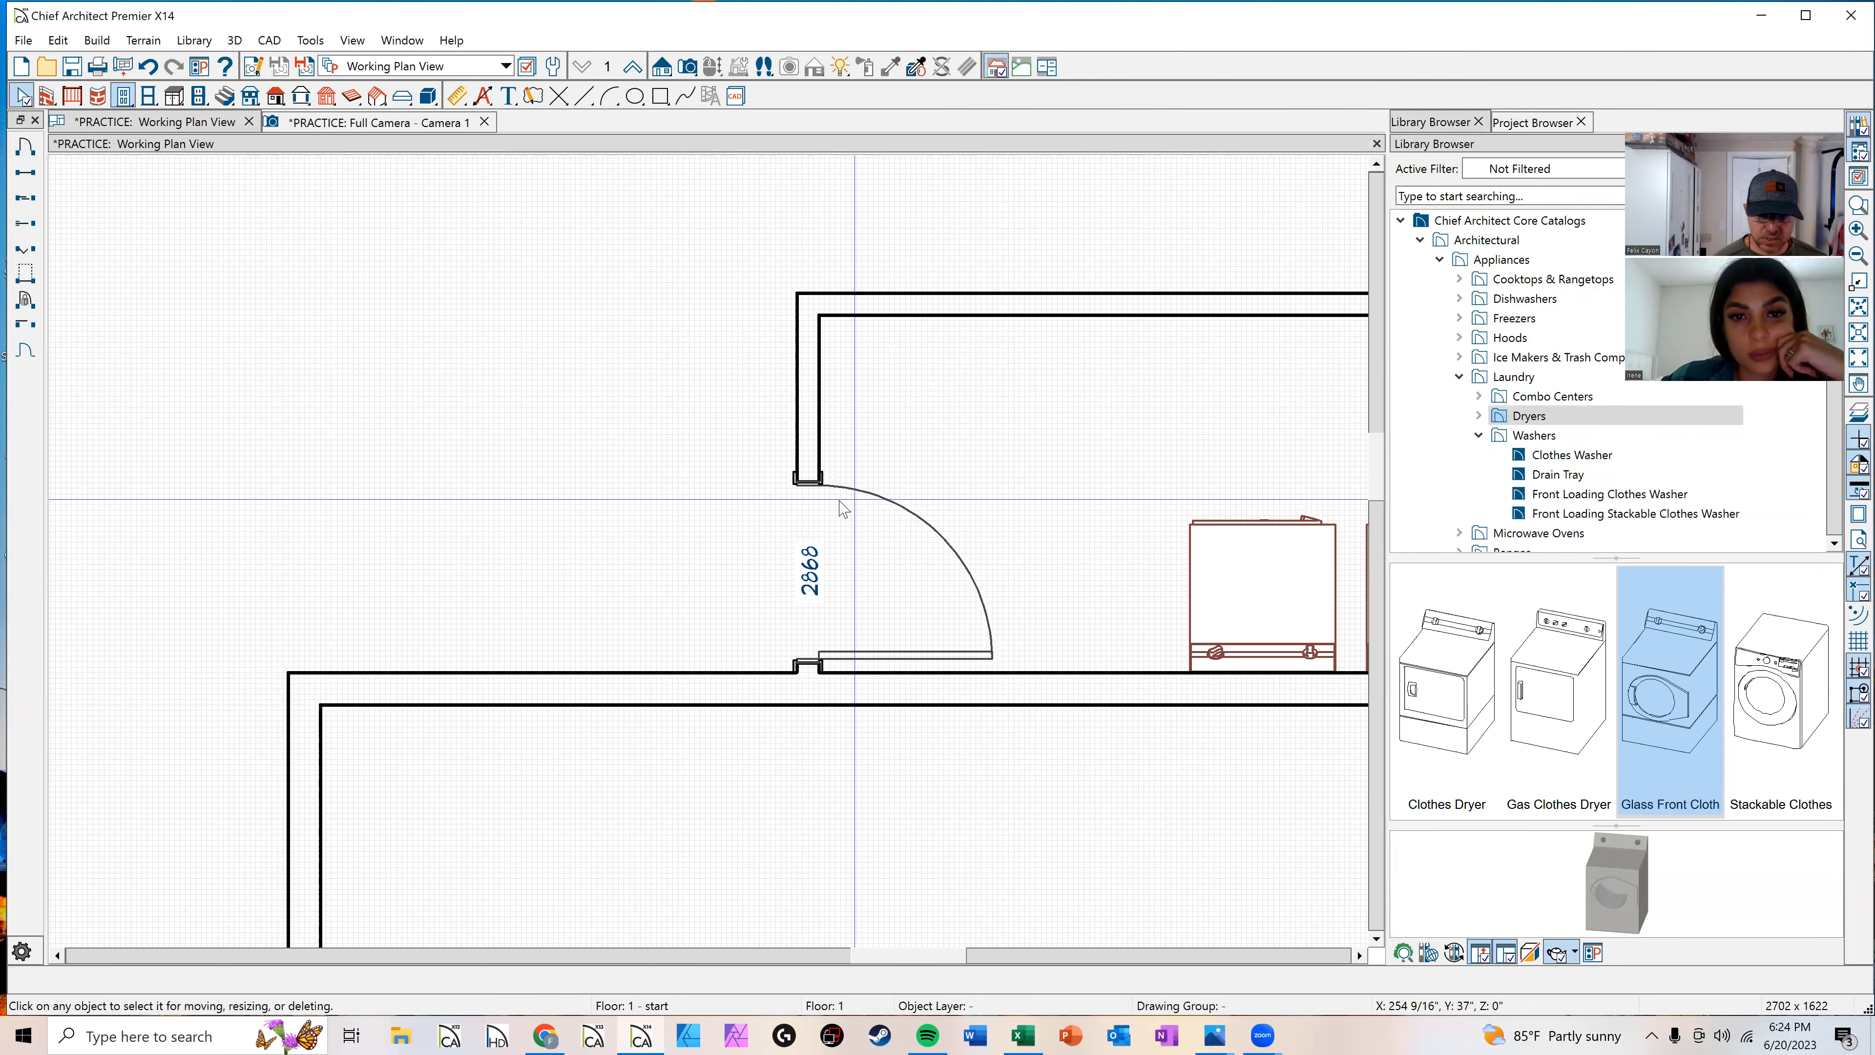
pyautogui.click(803, 579)
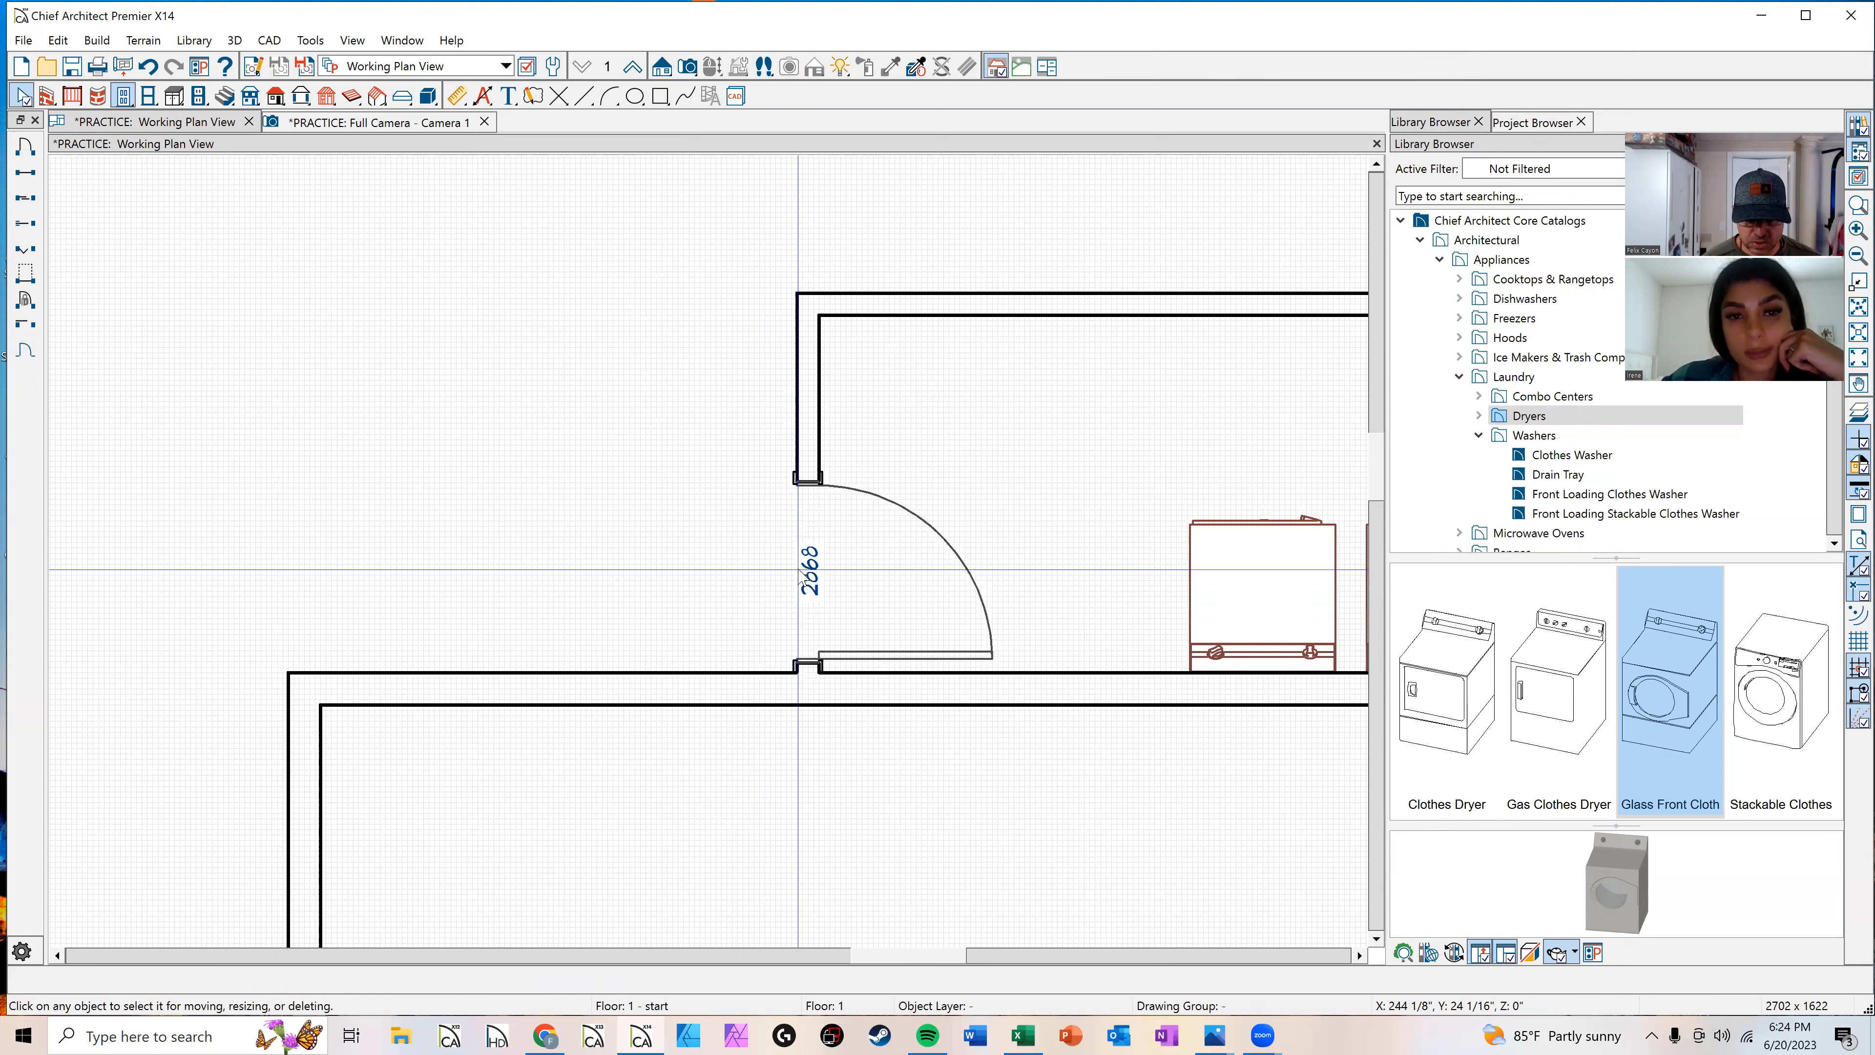
pyautogui.moveTo(808, 484); pyautogui.dragTo(812, 401)
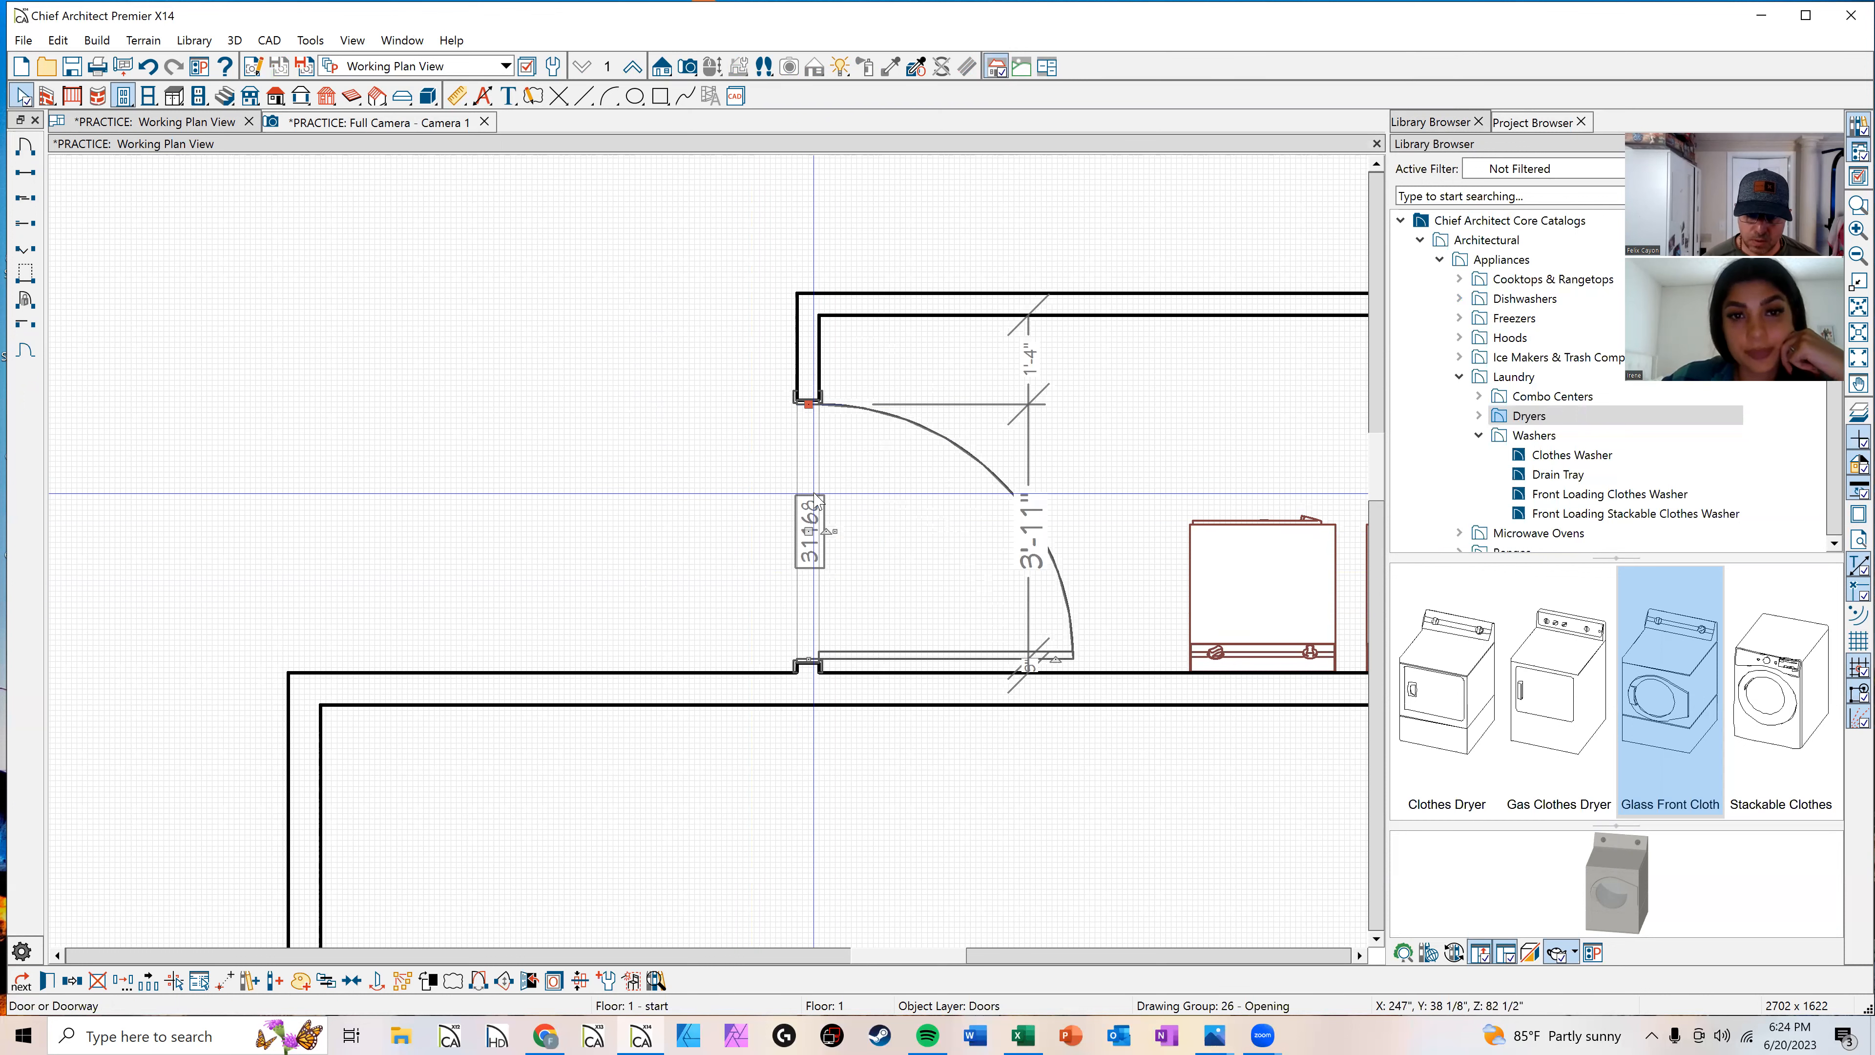
pyautogui.hotkey('ctrl', 'e')
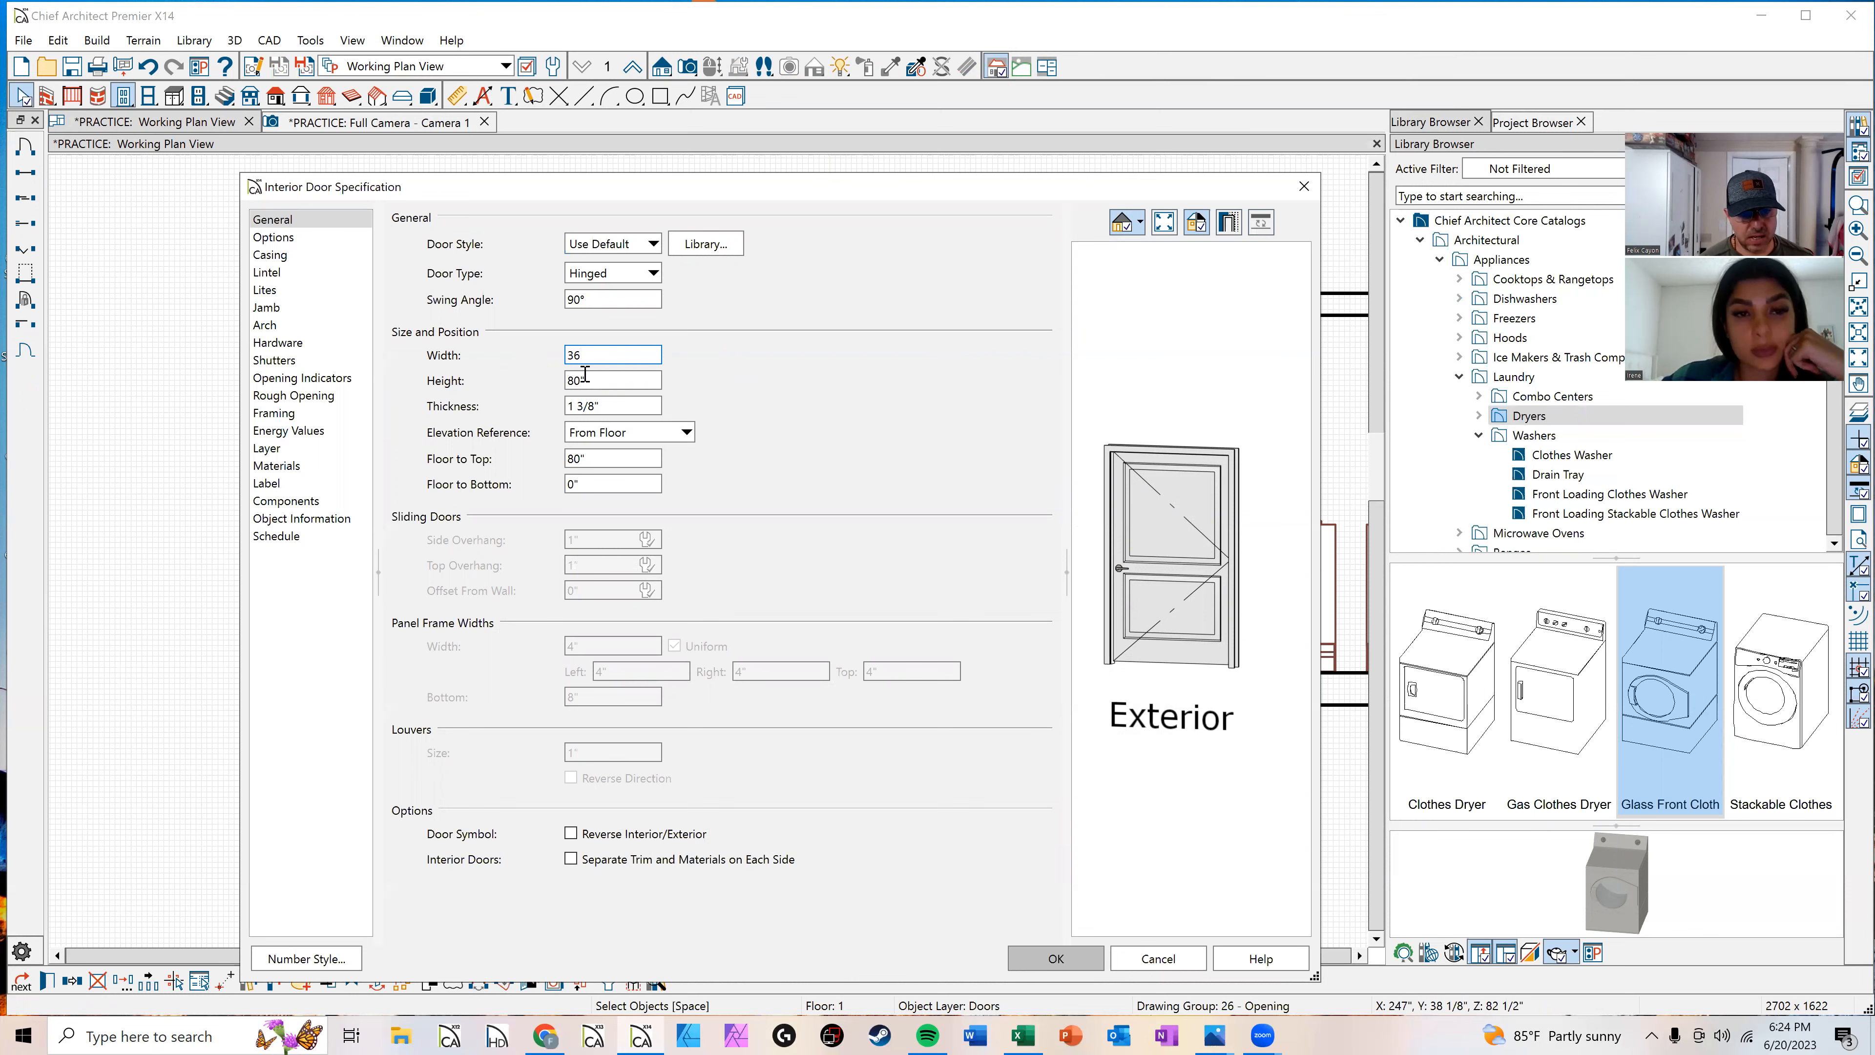
pyautogui.press('Return')
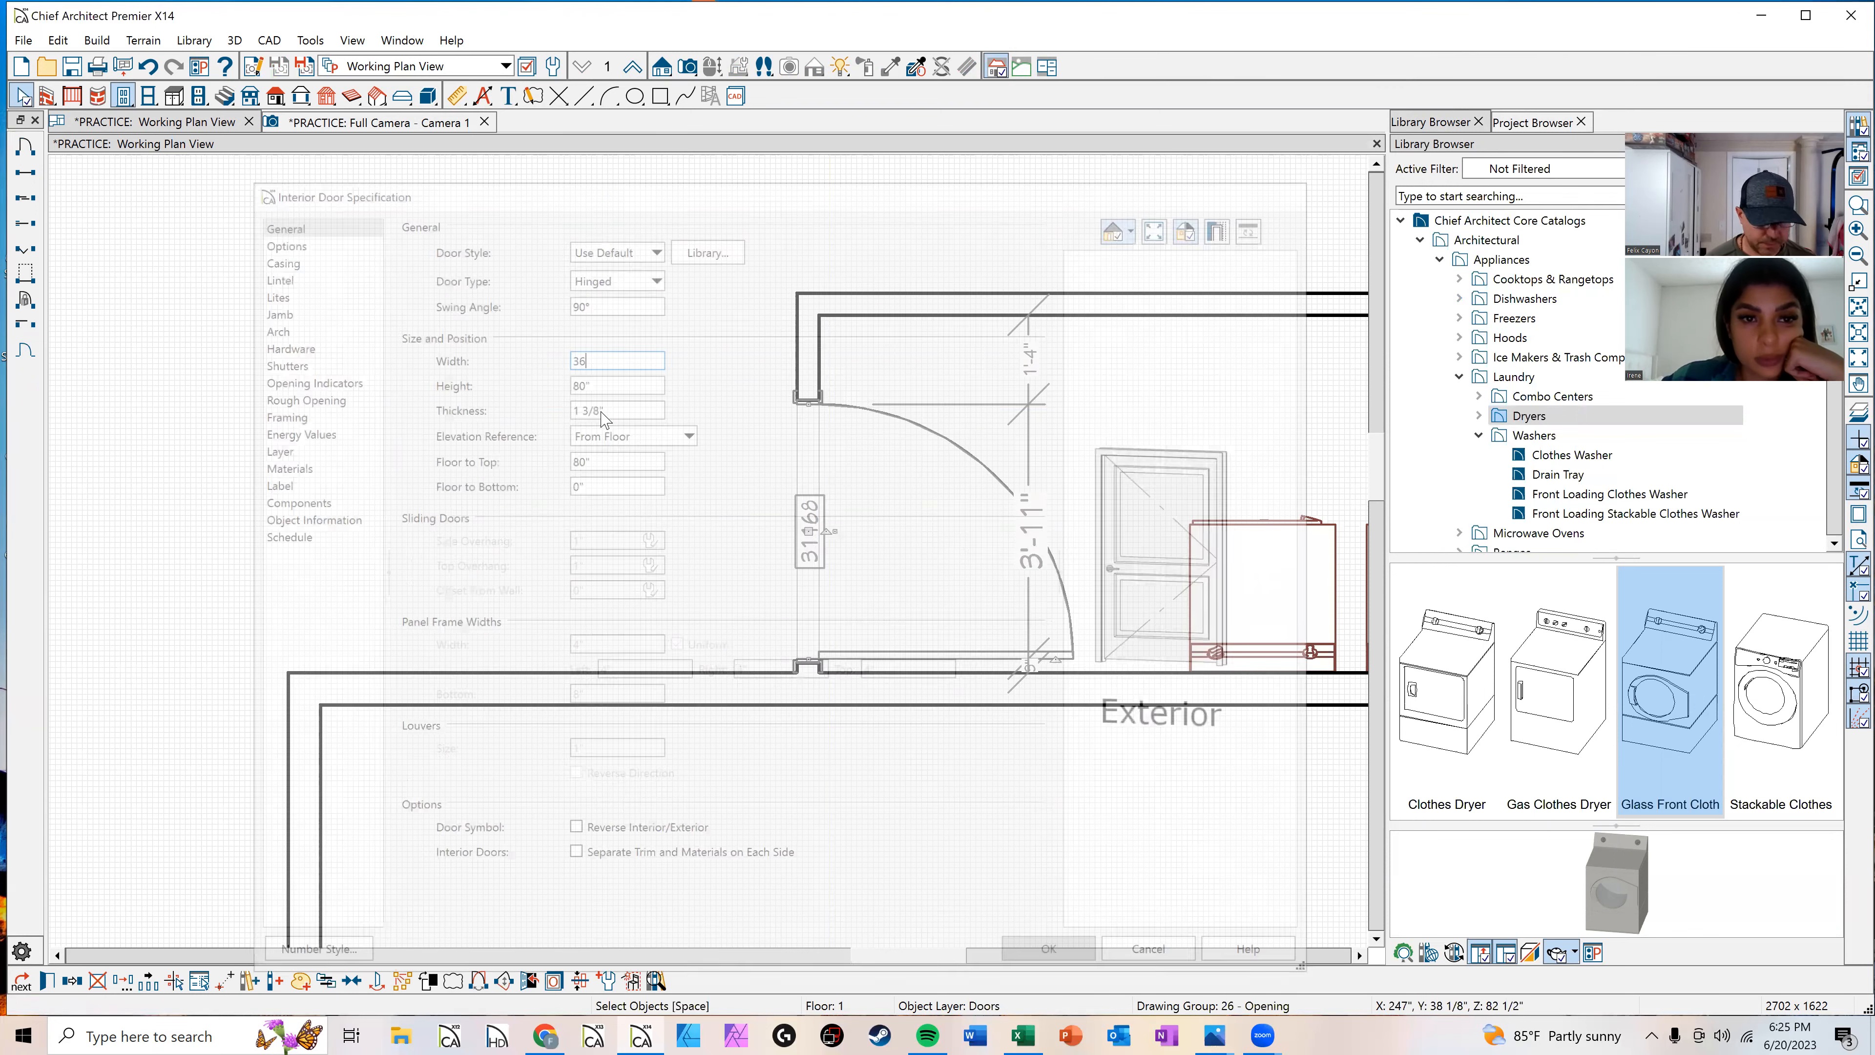
pyautogui.press('Down')
pyautogui.press('Down')
pyautogui.press('Down')
pyautogui.press('Down')
pyautogui.press('Down')
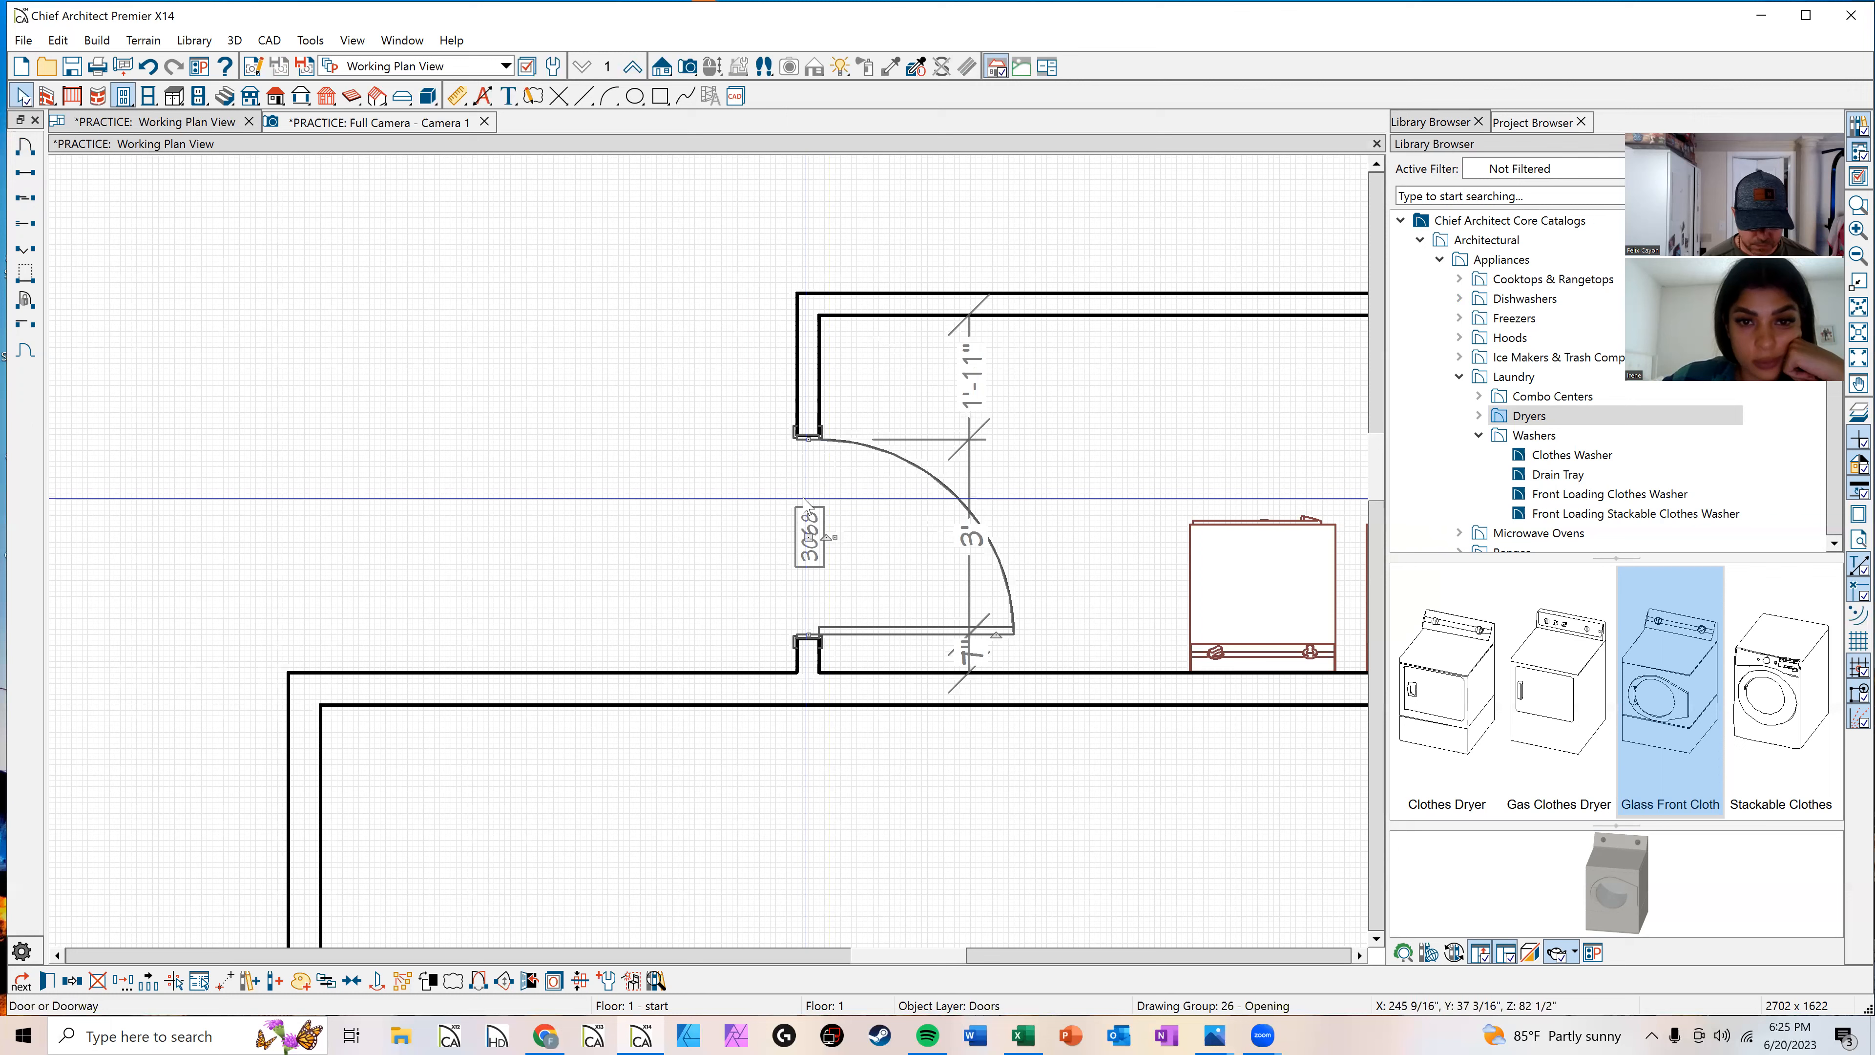
pyautogui.press('Escape')
pyautogui.scroll(-2, 846, 500)
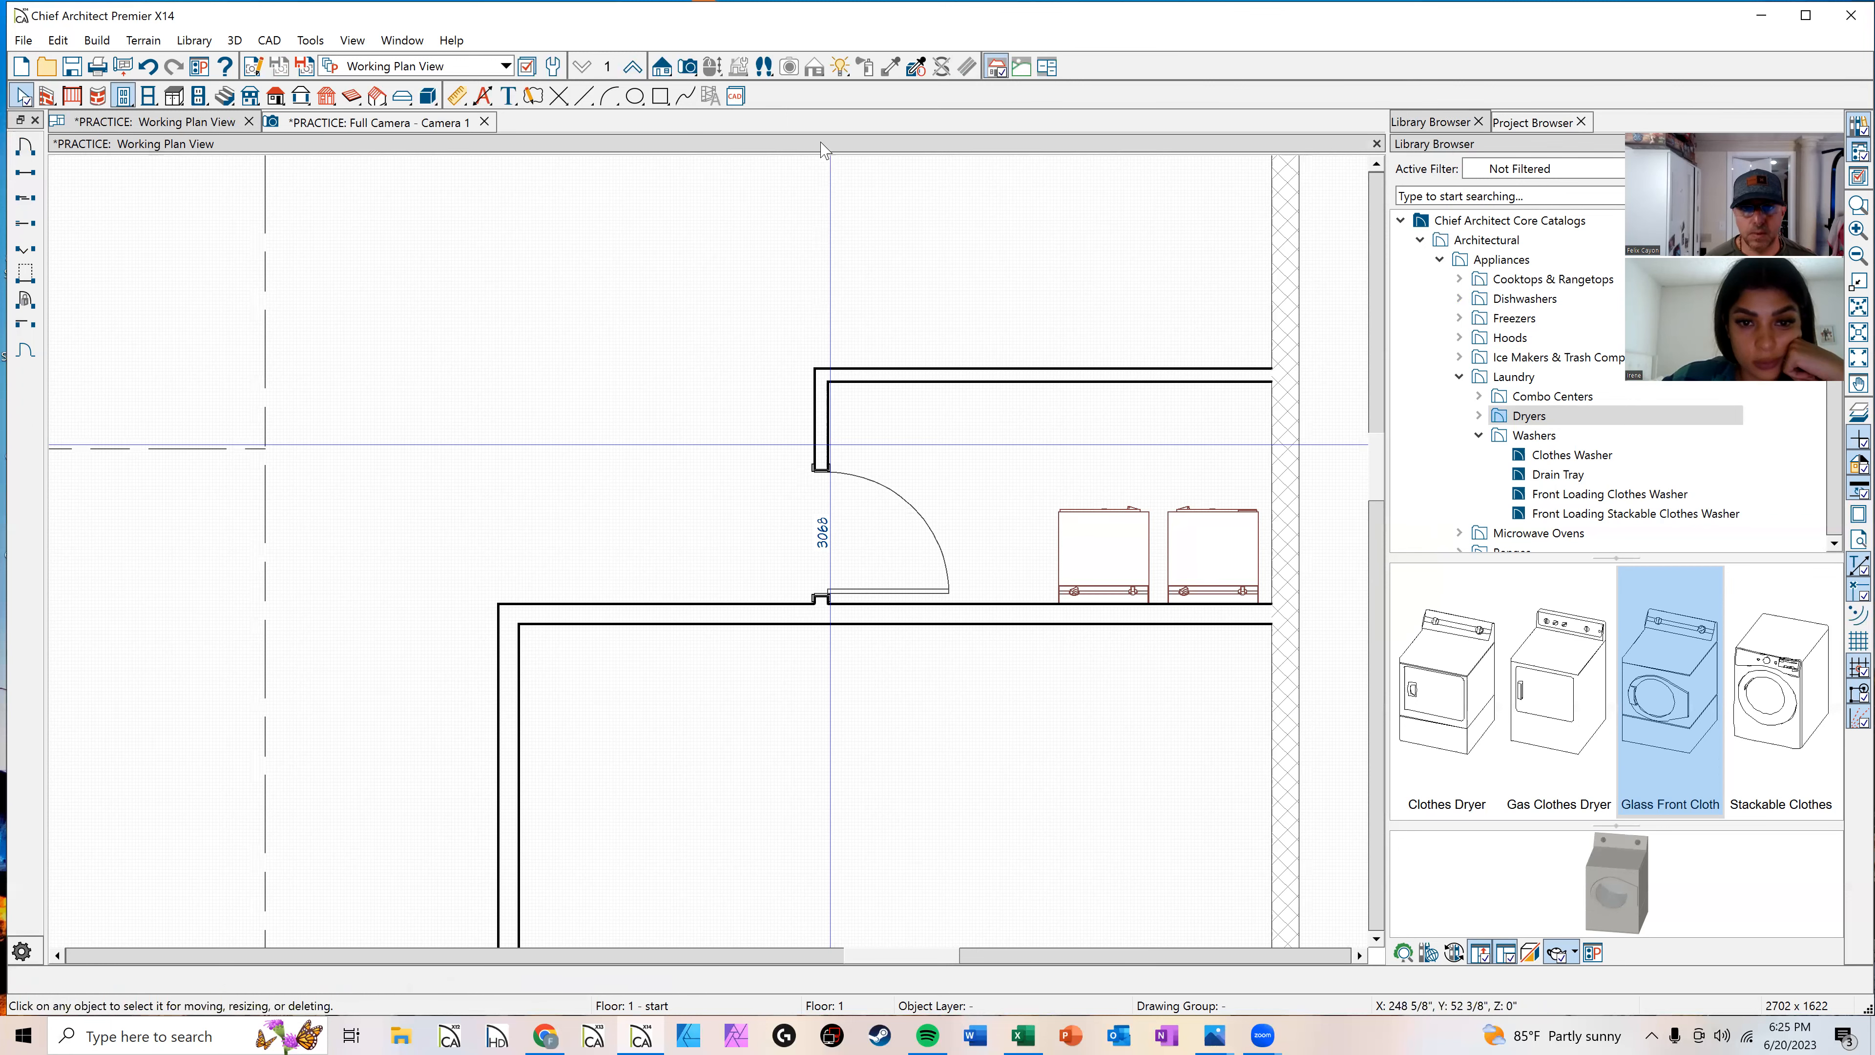
# Step: Place a full camera at the laundry door and orbit around to inspect the laundry room and door in 3D
pyautogui.click(687, 67)
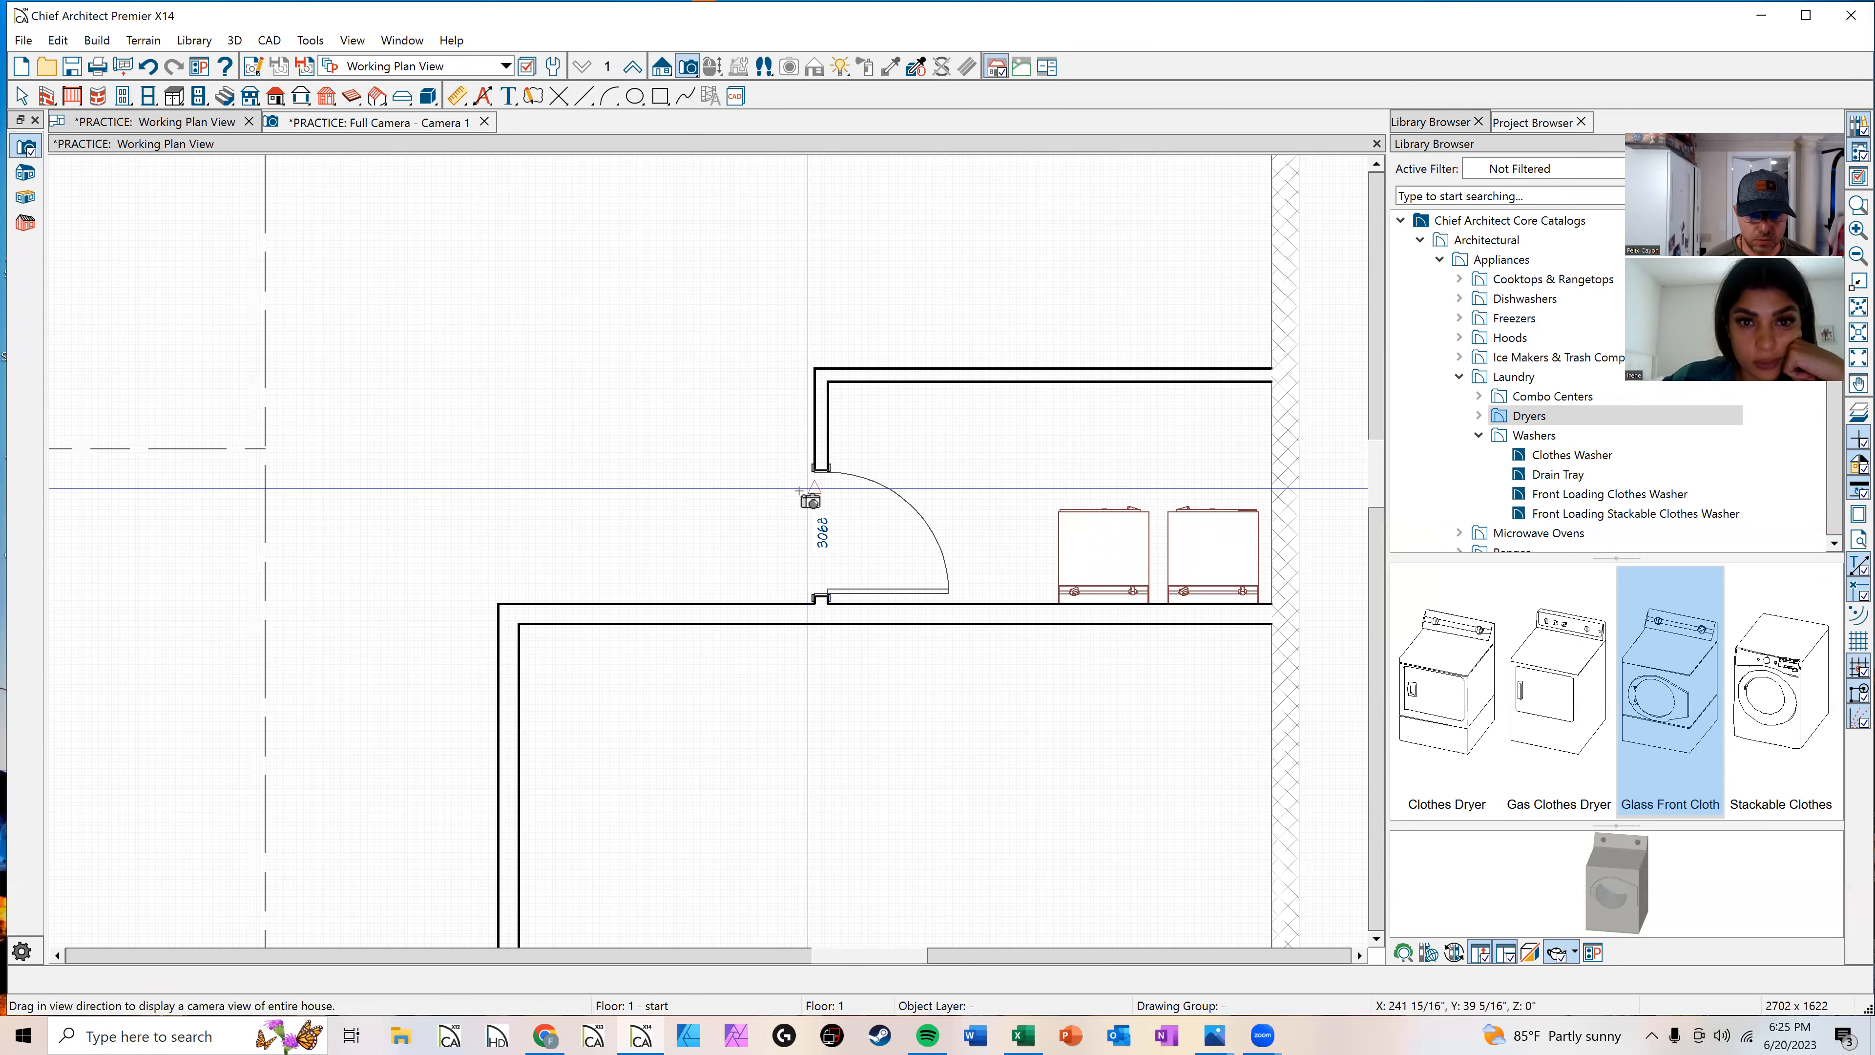
pyautogui.moveTo(813, 496); pyautogui.dragTo(883, 474)
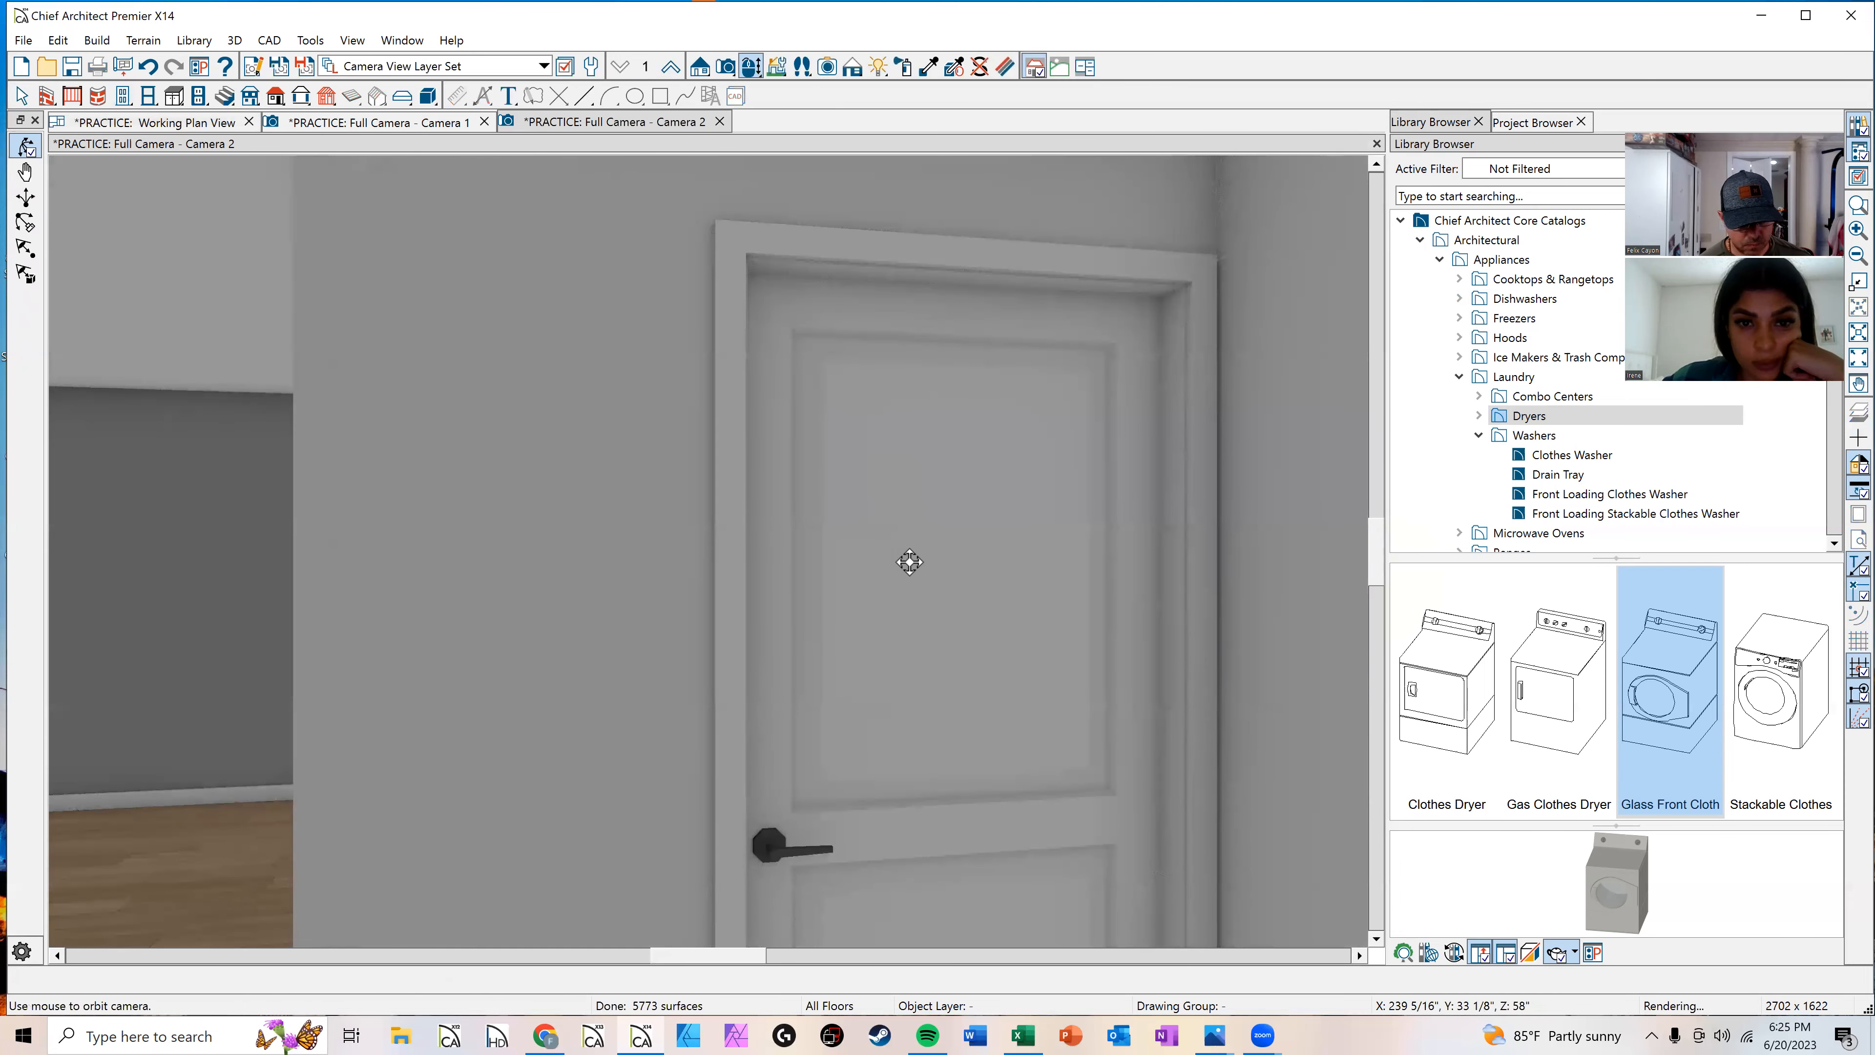
pyautogui.scroll(3, 828, 590)
pyautogui.moveTo(728, 657)
pyautogui.mouseDown()
pyautogui.moveTo(692, 691)
pyautogui.moveTo(700, 650)
pyautogui.mouseUp()
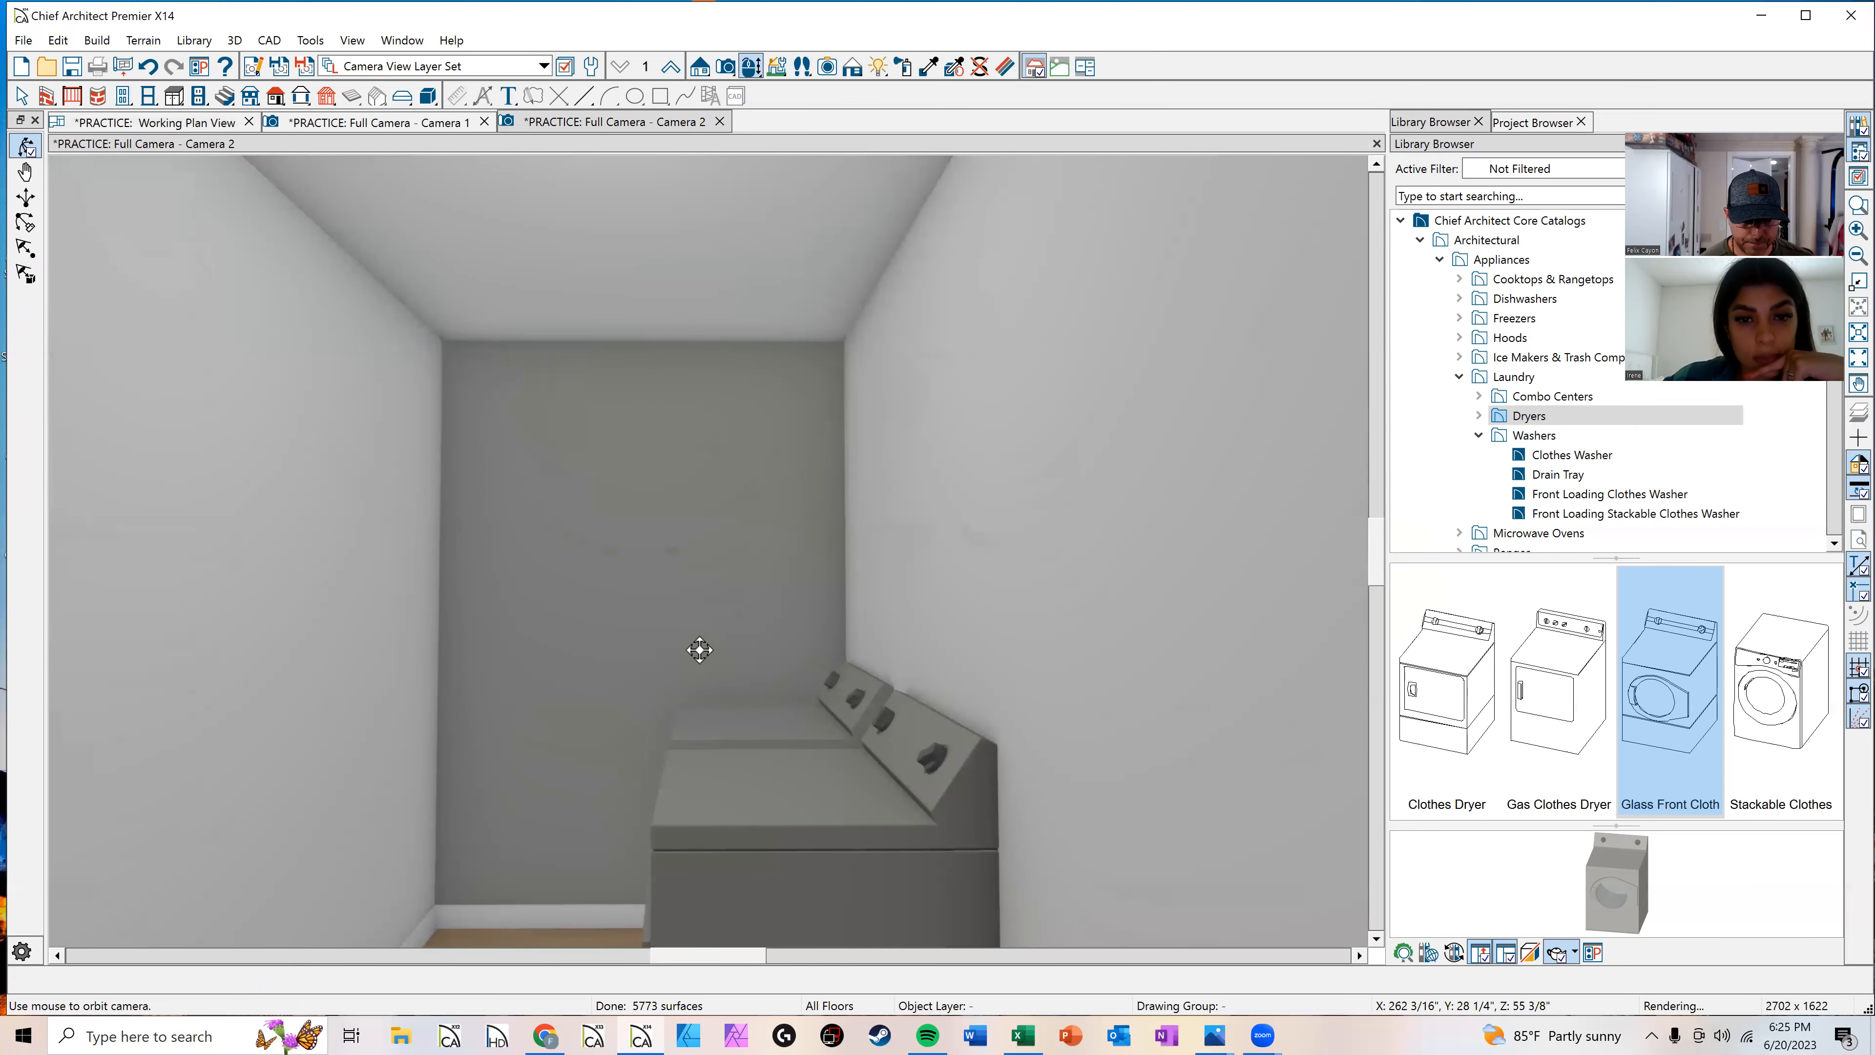
pyautogui.scroll(-4, 700, 649)
pyautogui.moveTo(700, 649); pyautogui.dragTo(744, 487, button='middle')
pyautogui.moveTo(548, 552); pyautogui.dragTo(431, 595)
pyautogui.moveTo(669, 575); pyautogui.dragTo(952, 528, button='middle')
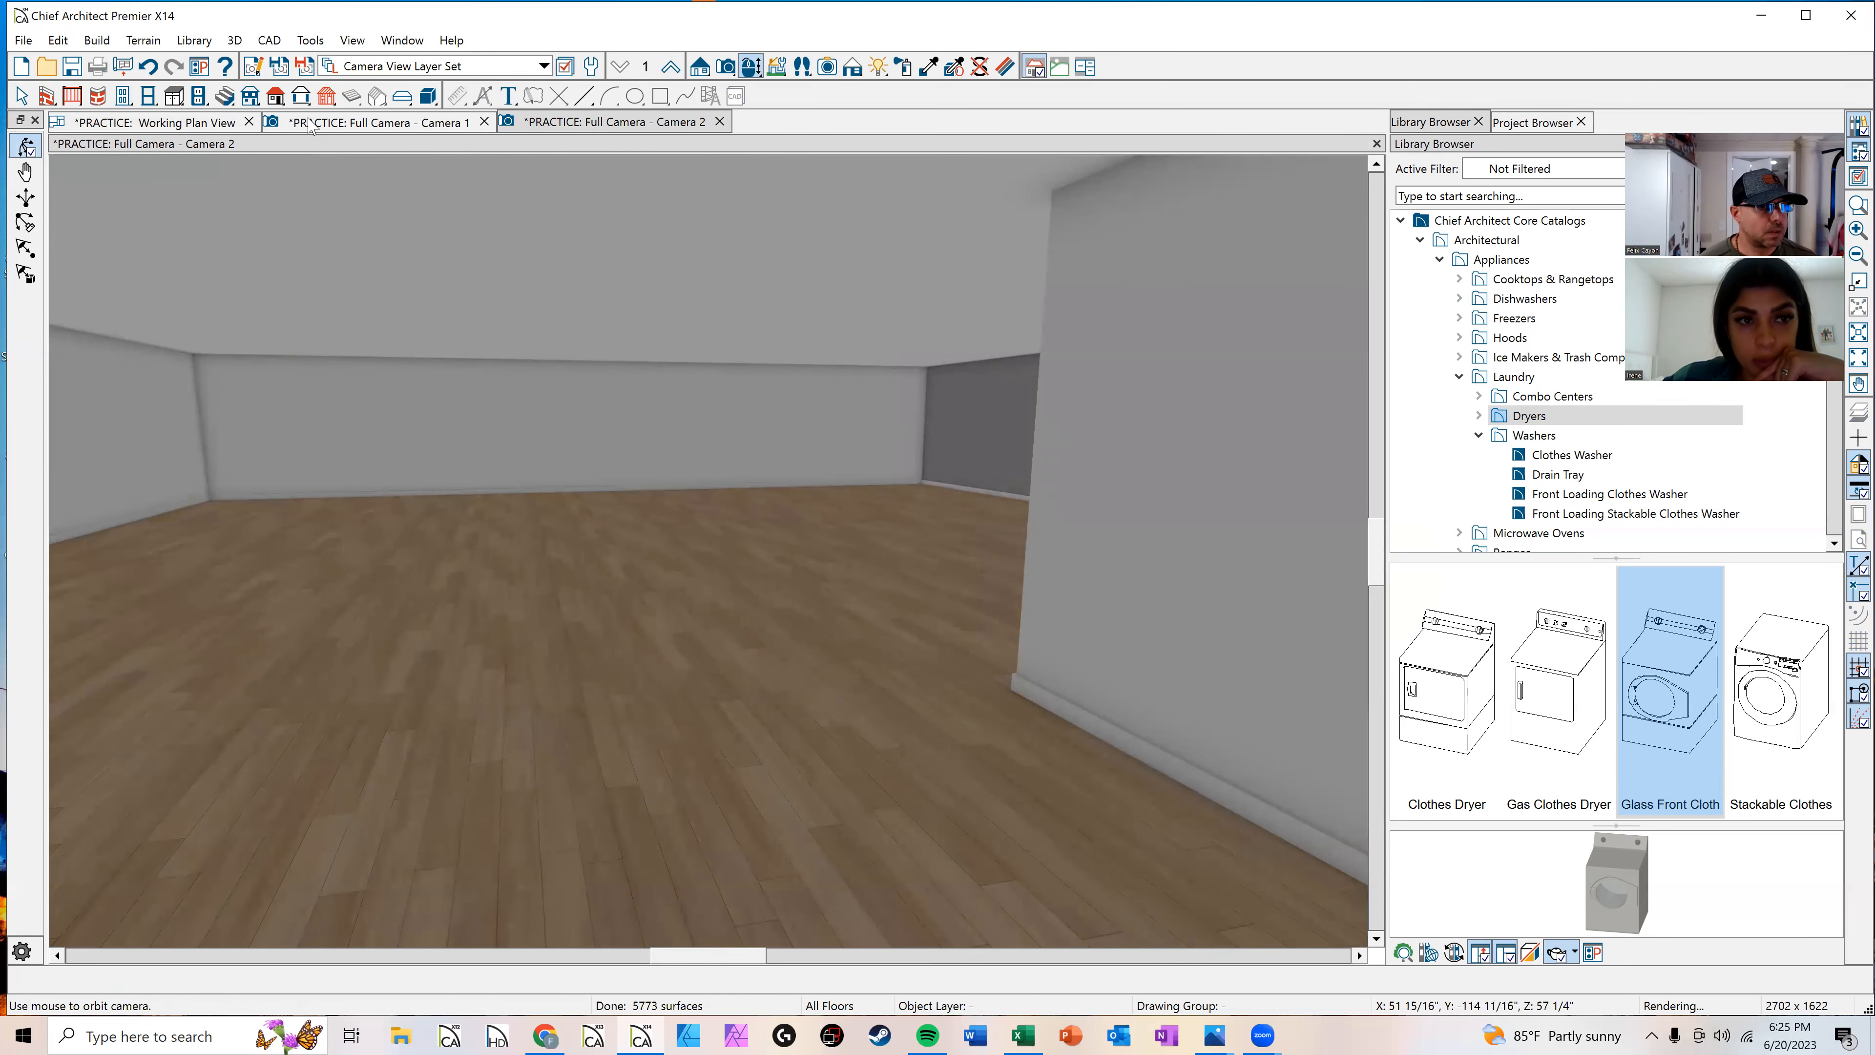
pyautogui.click(719, 121)
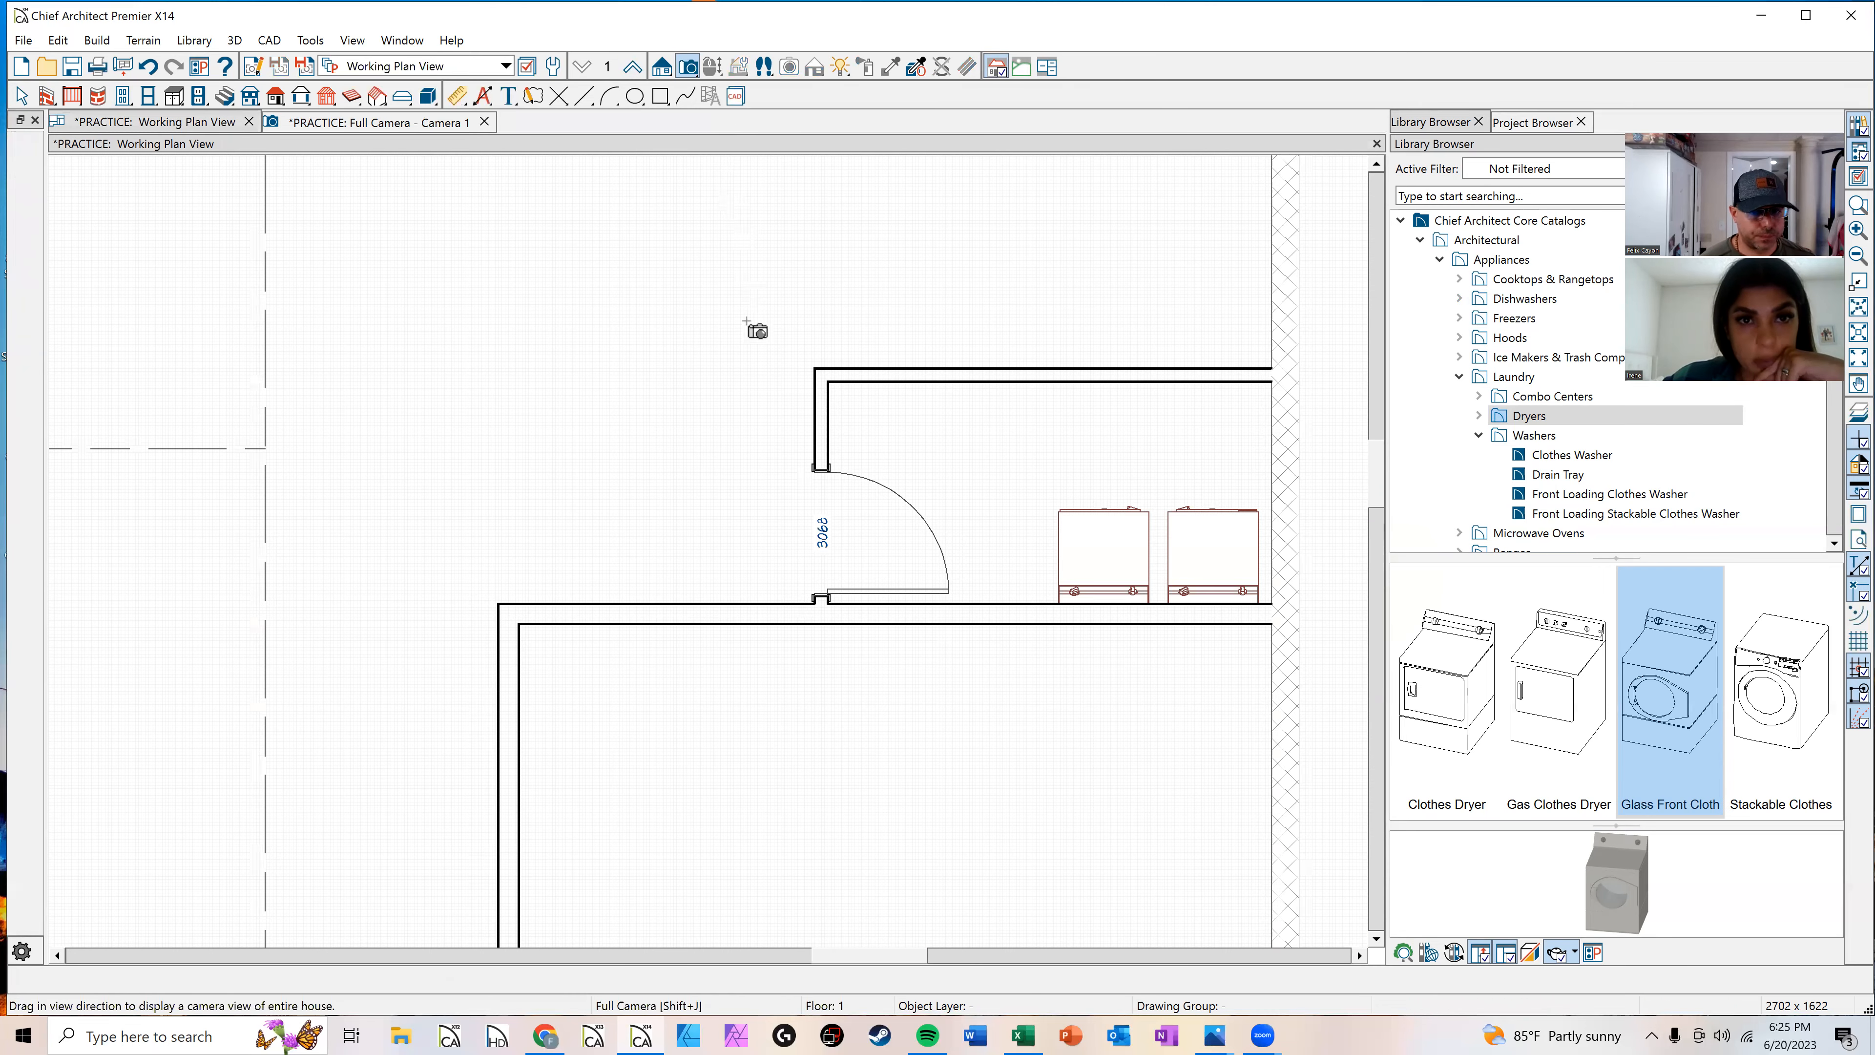
pyautogui.press('space')
pyautogui.scroll(-4, 732, 465)
pyautogui.scroll(2, 505, 707)
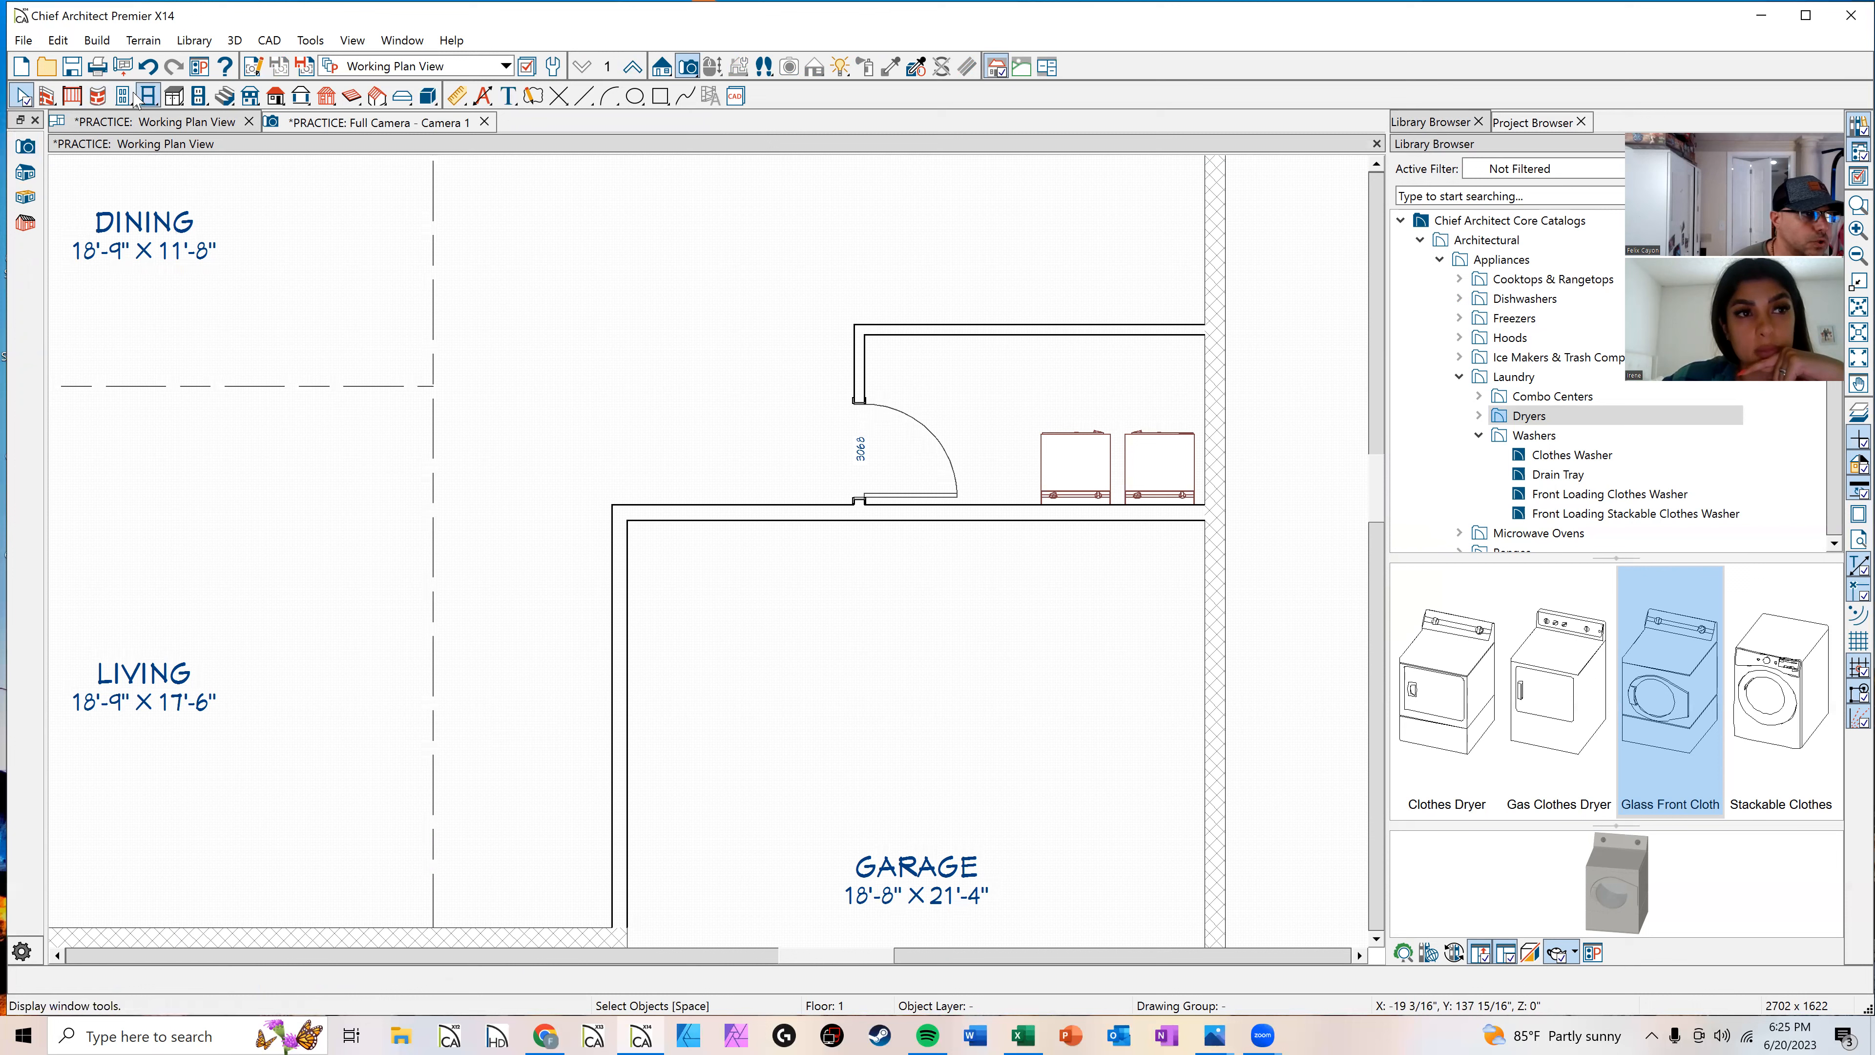
pyautogui.click(47, 96)
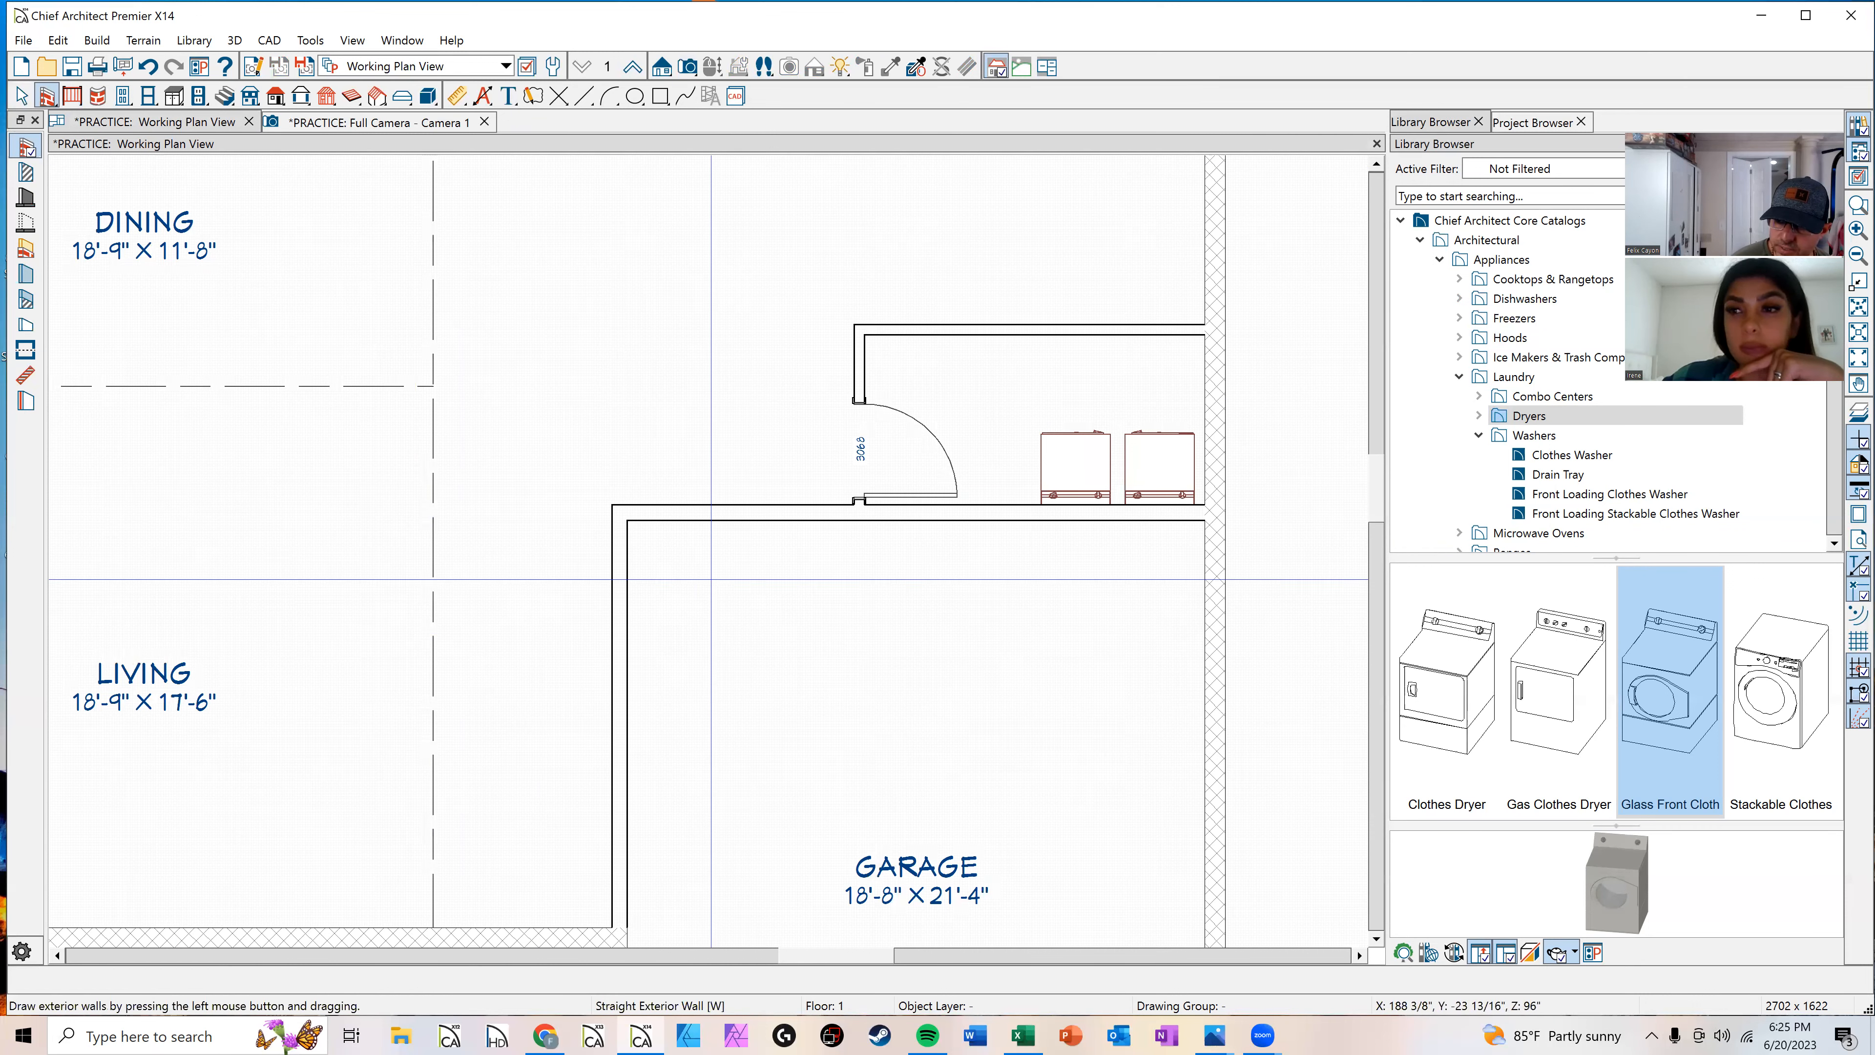
pyautogui.moveTo(756, 702); pyautogui.dragTo(863, 410, button='middle')
pyautogui.scroll(-1, 719, 622)
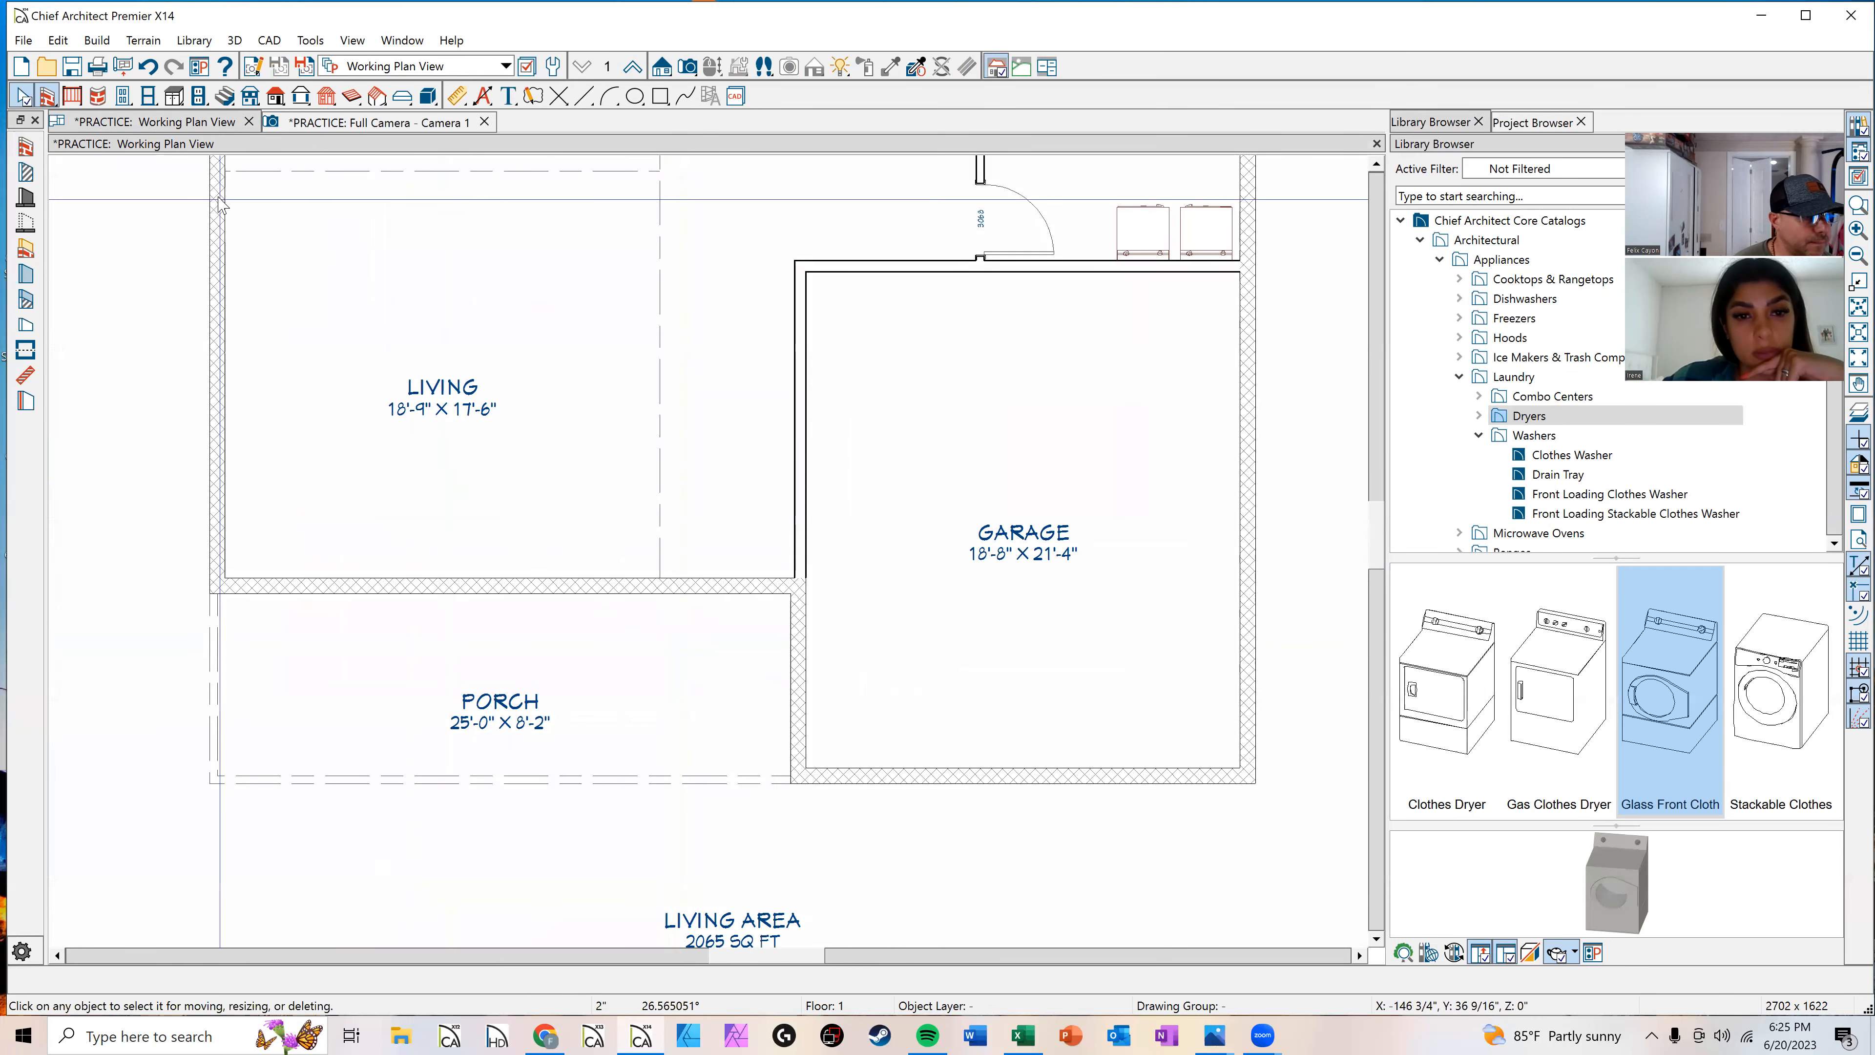
# Step: Draw a room divider between the living room and garage to split off a separate room below the laundry
pyautogui.click(25, 349)
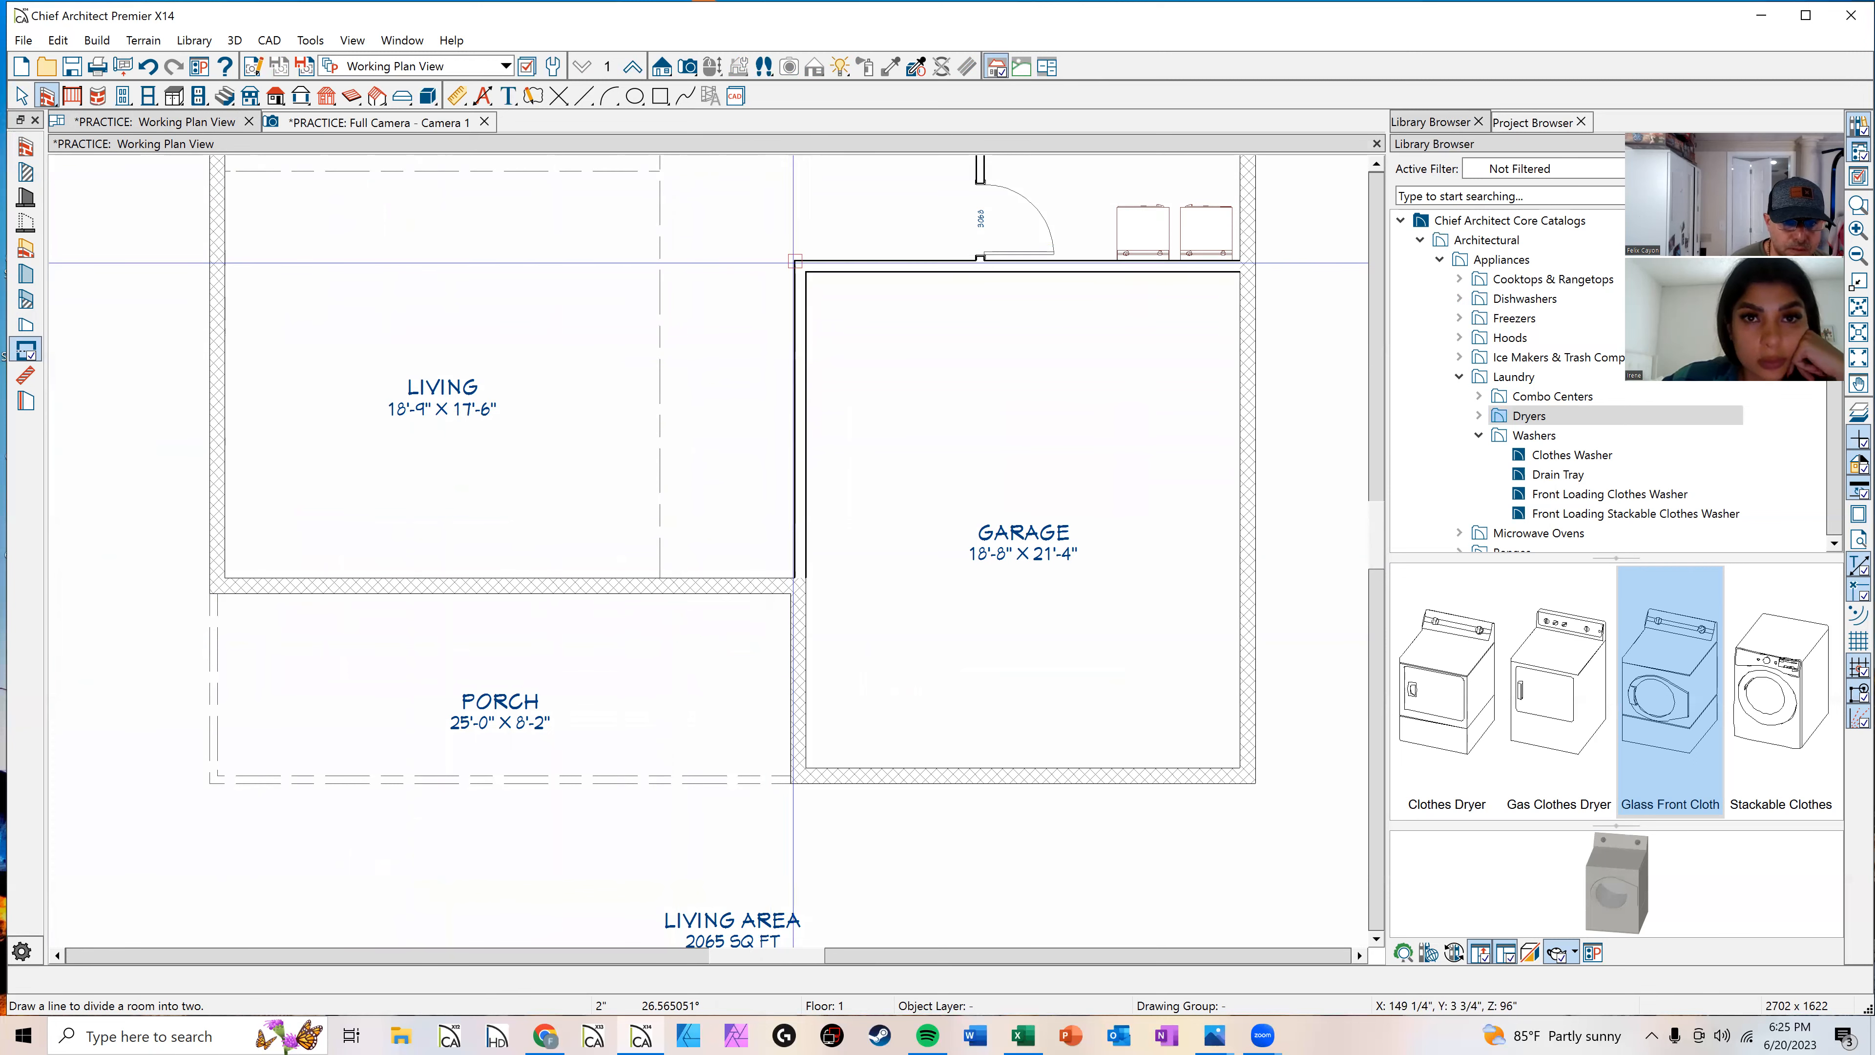
pyautogui.moveTo(787, 264); pyautogui.dragTo(667, 270)
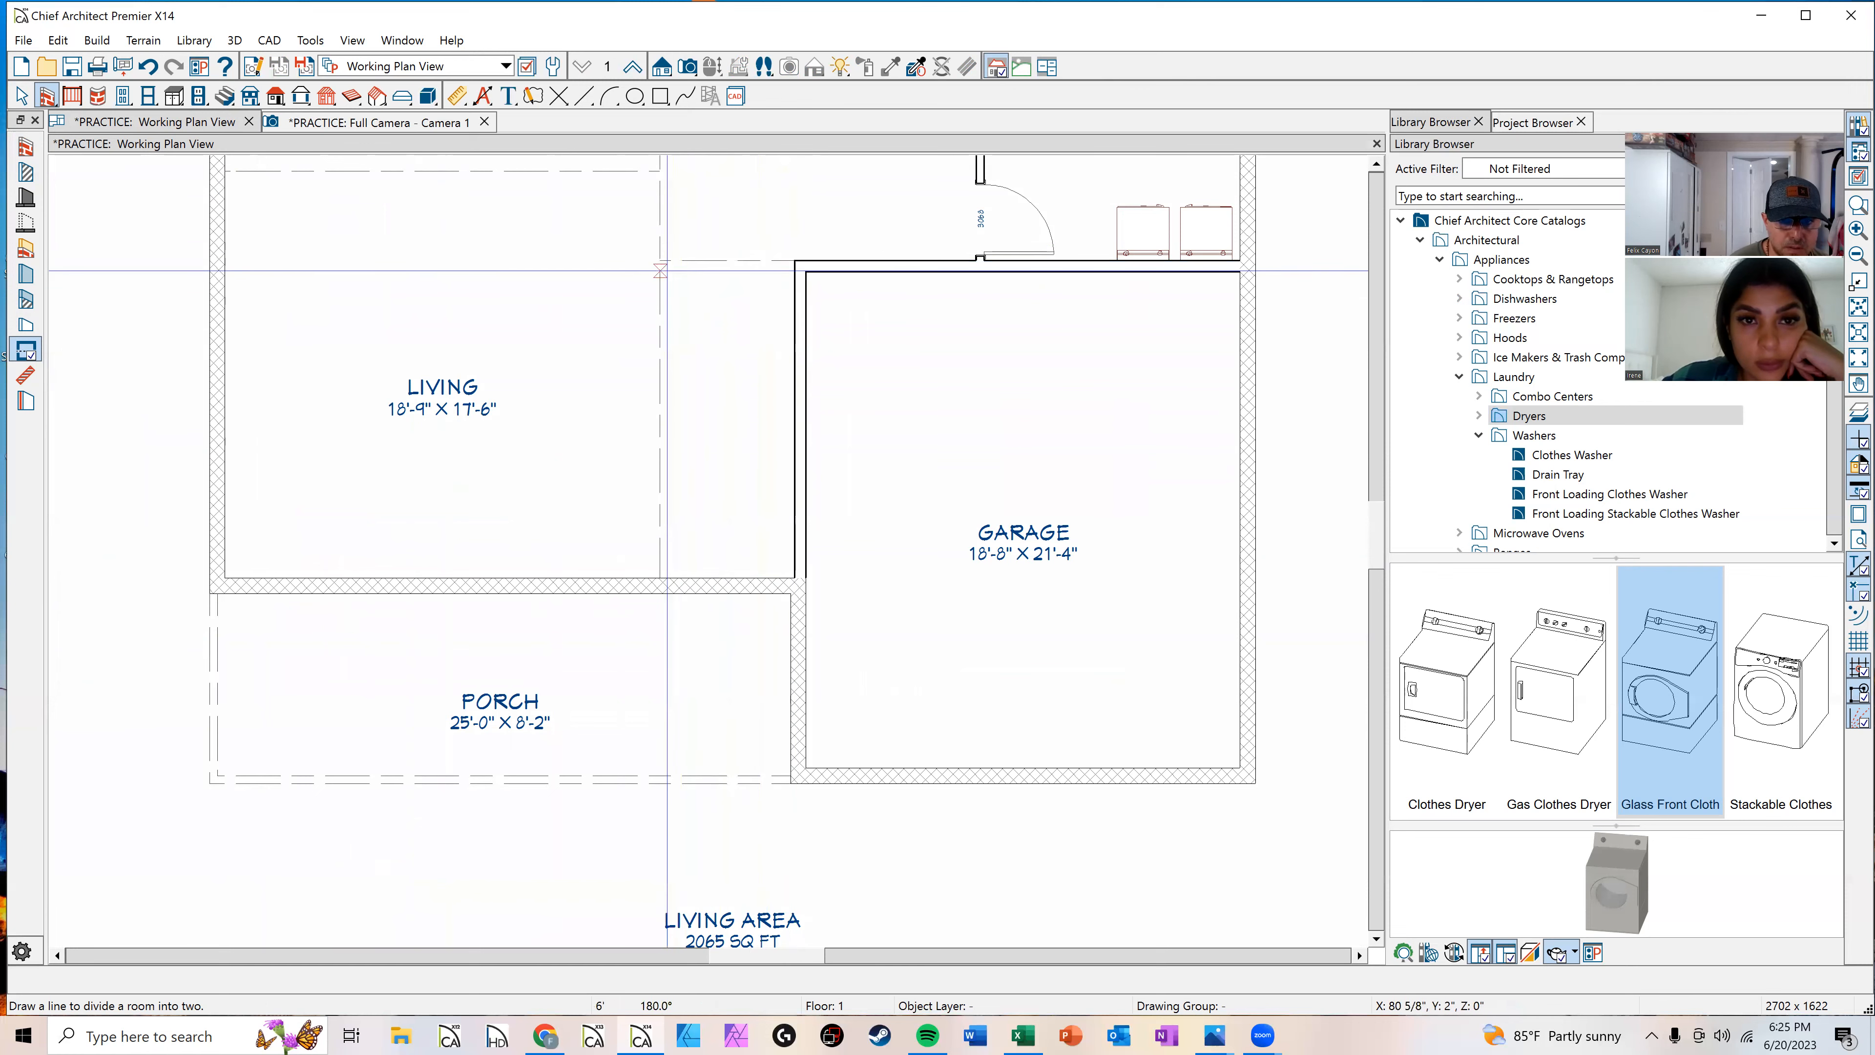
pyautogui.press('space')
pyautogui.click(727, 387)
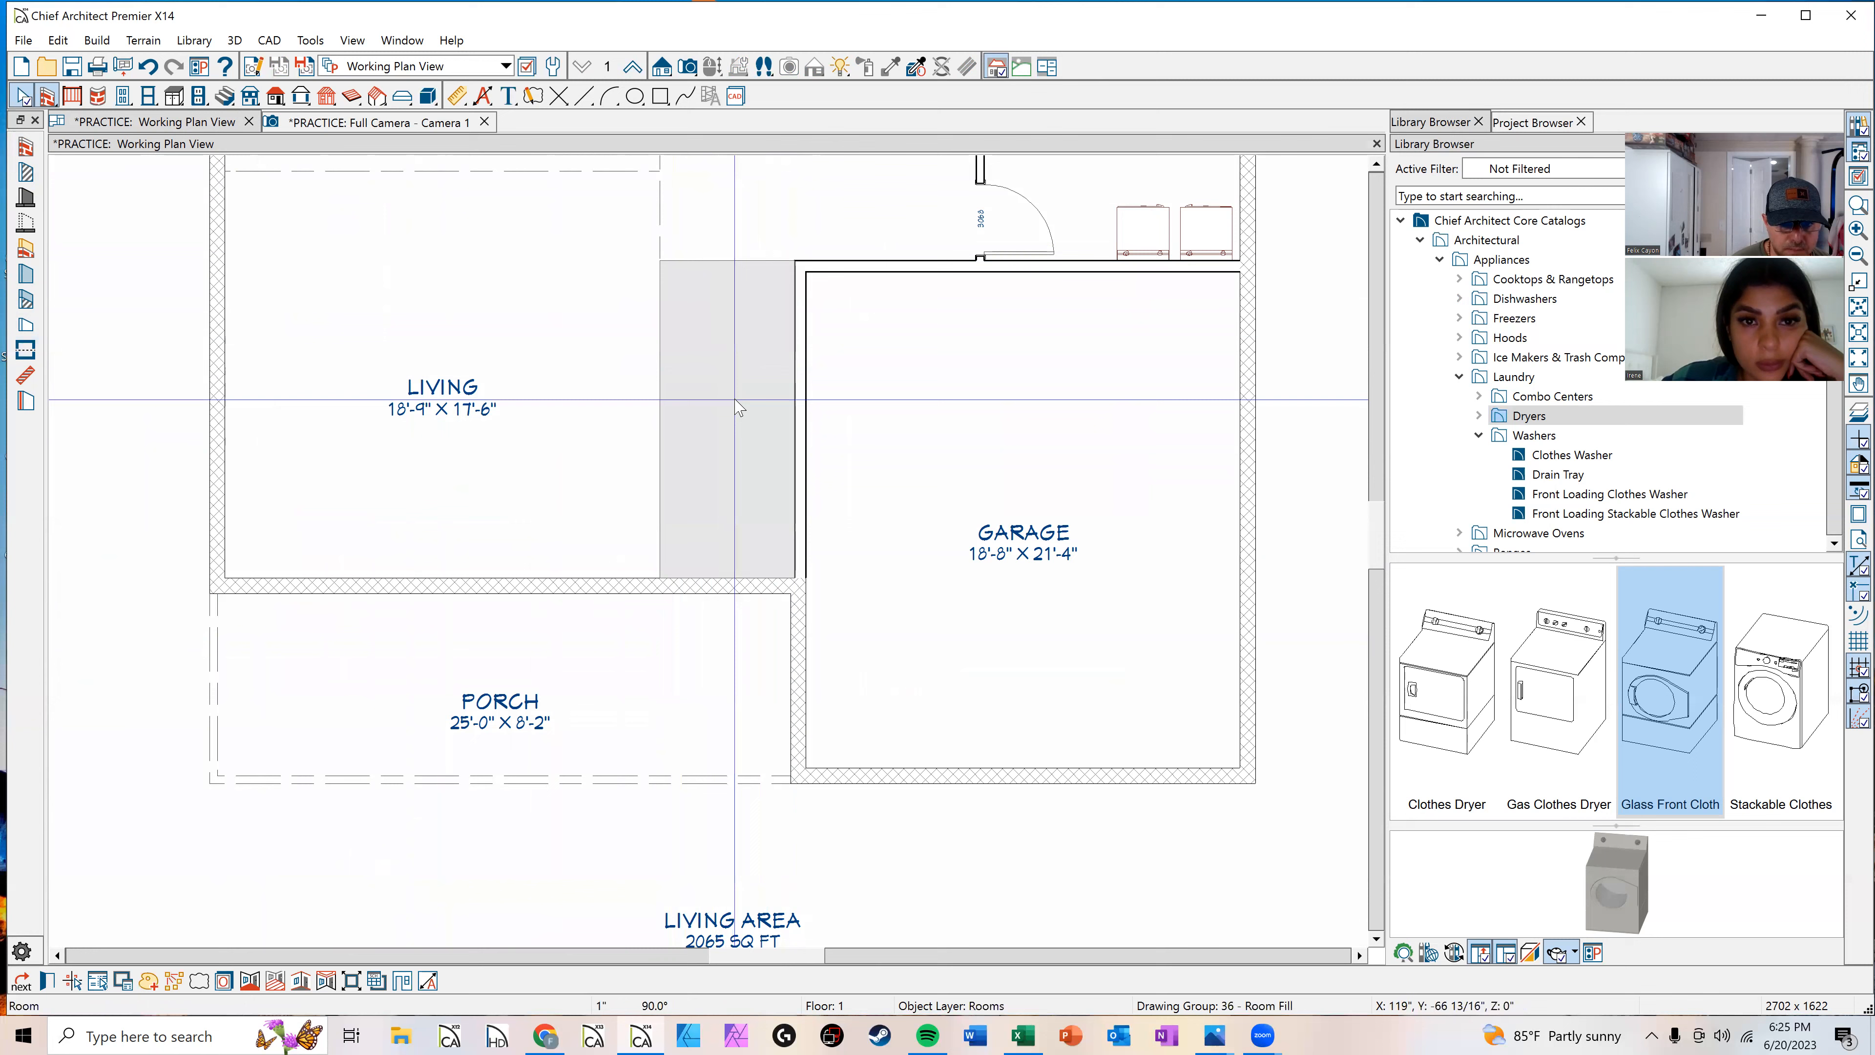
pyautogui.moveTo(644, 306); pyautogui.dragTo(669, 423, button='middle')
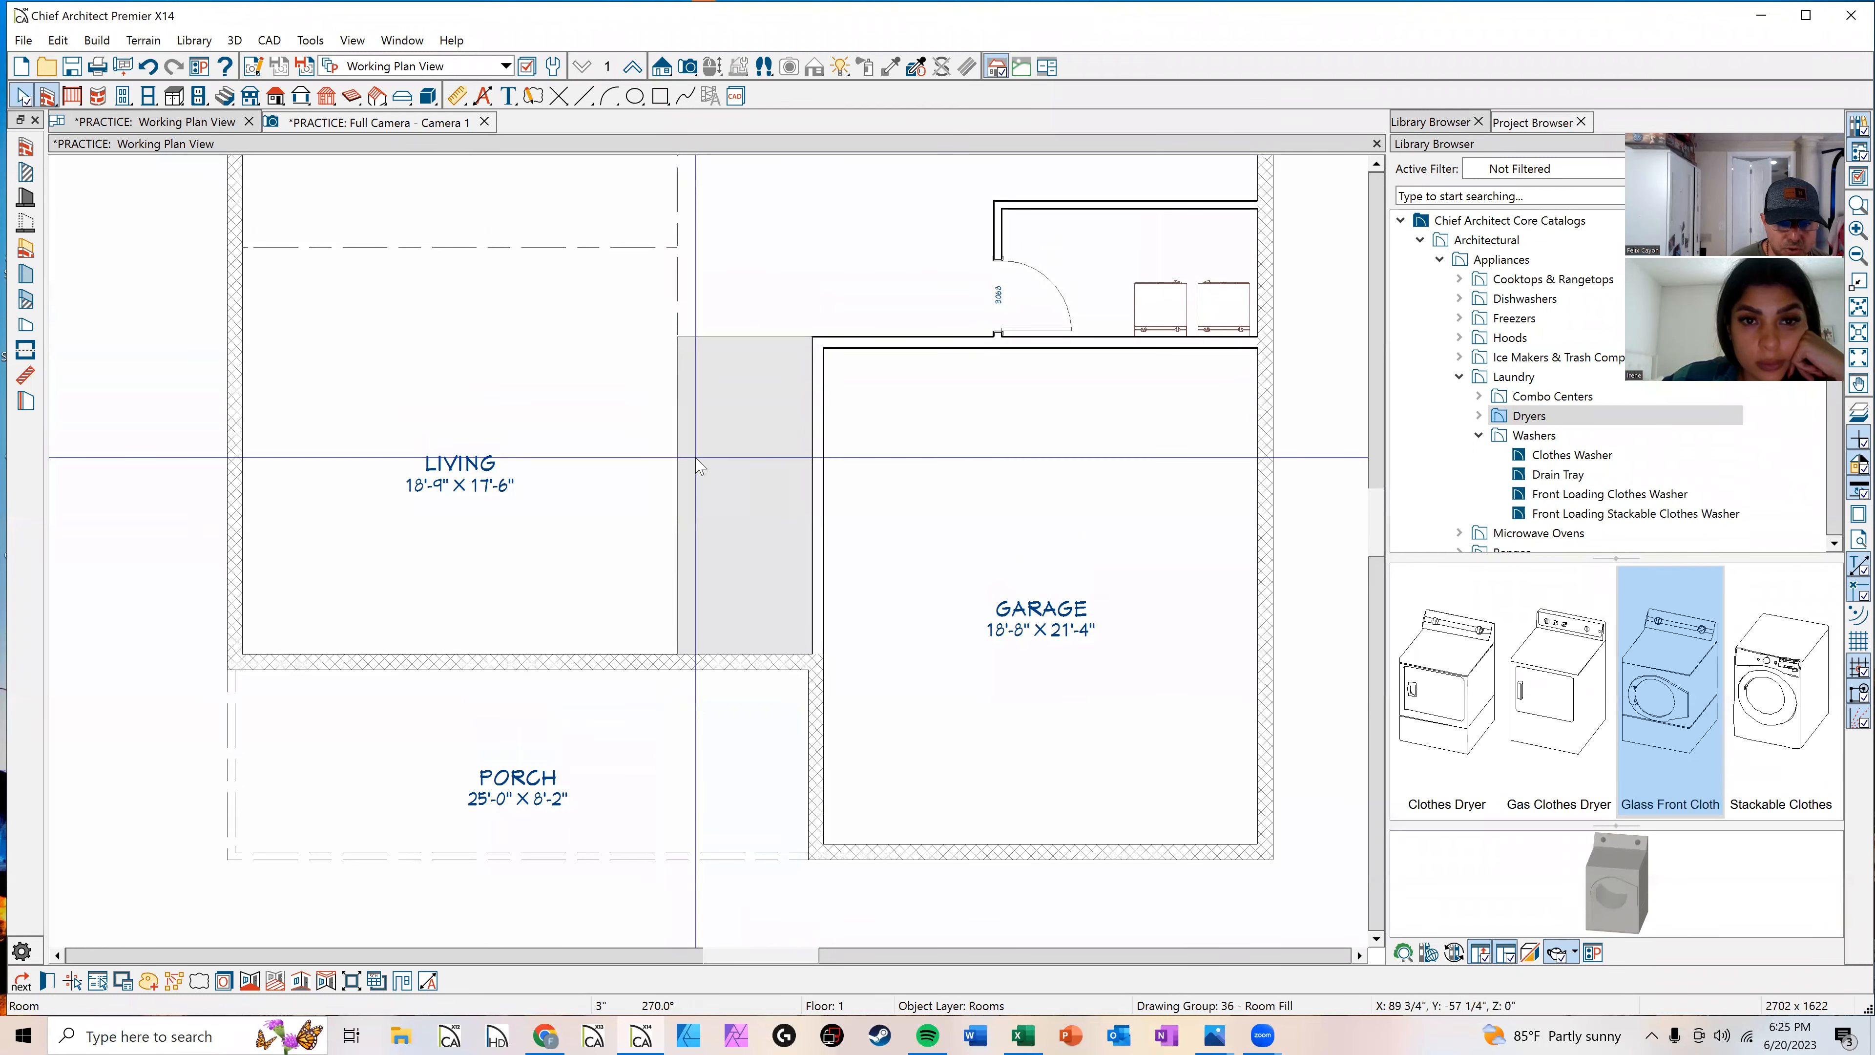
# Step: Set the new room's type to Entry and its ceiling height to 120 inches
pyautogui.doubleClick(750, 470)
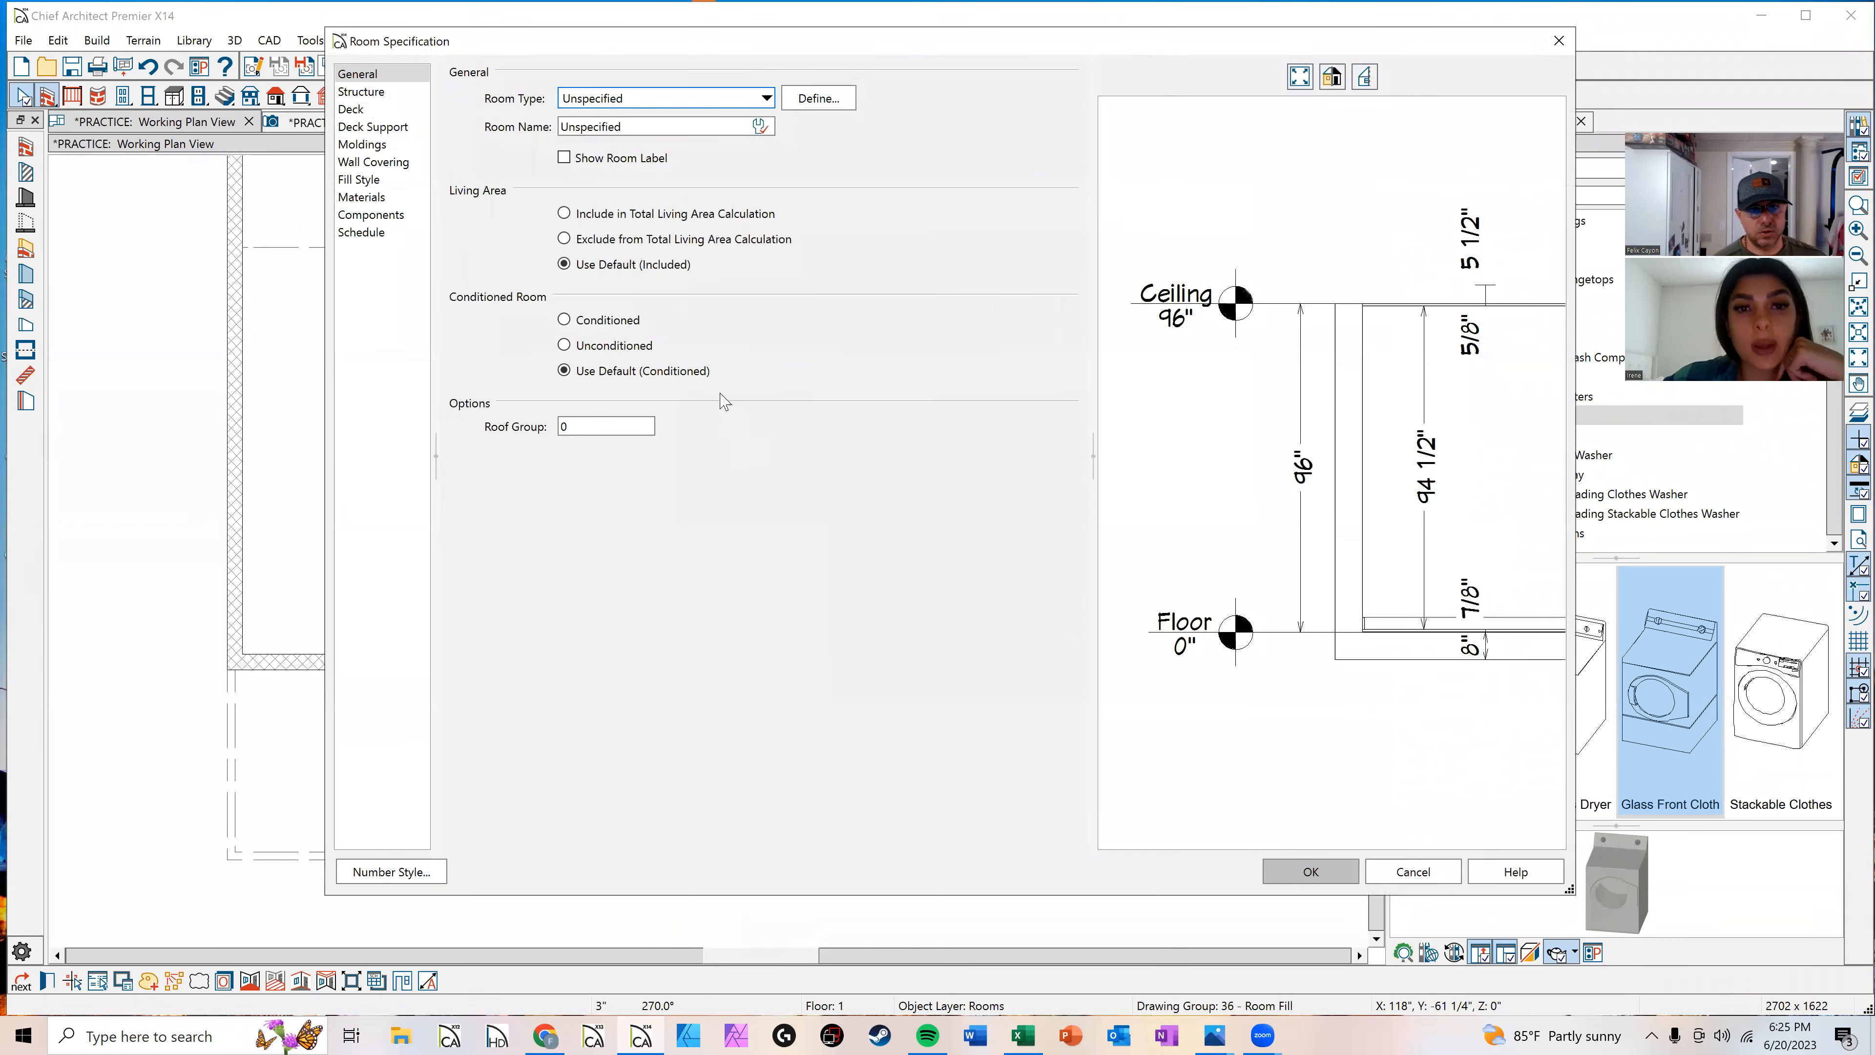
pyautogui.click(722, 101)
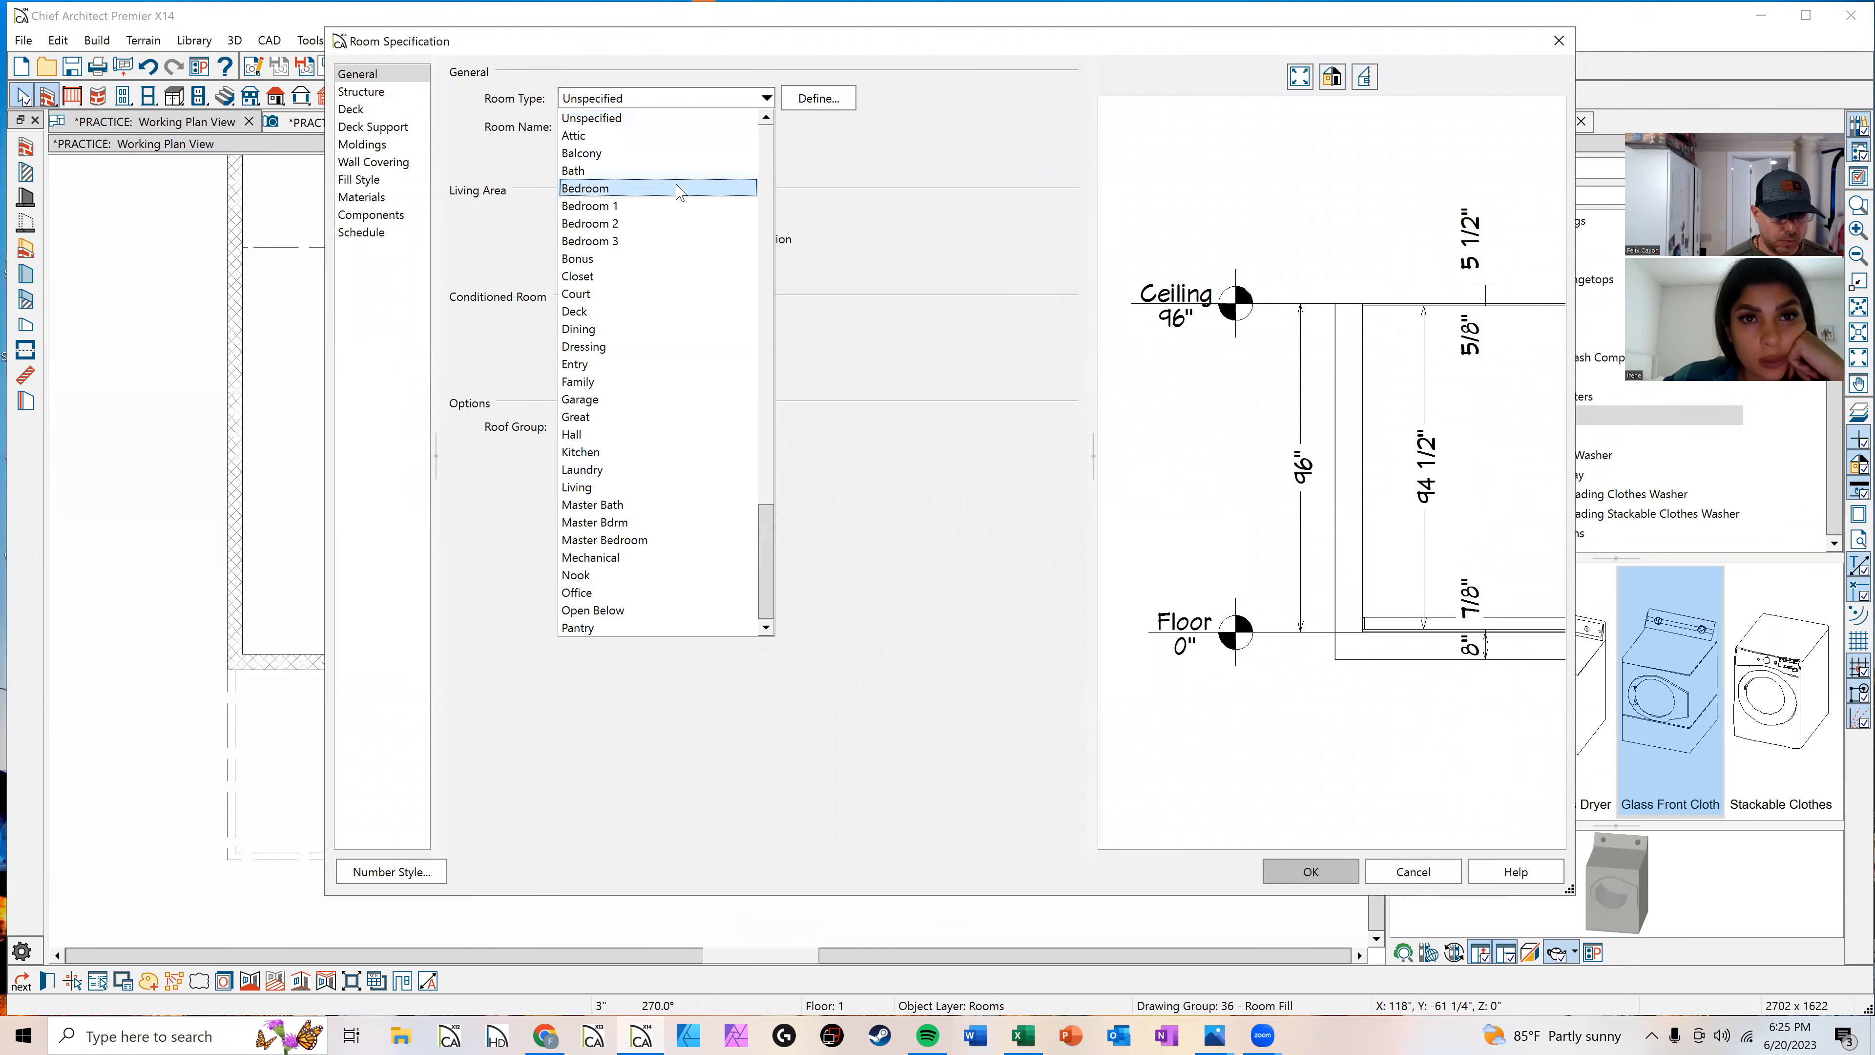
pyautogui.click(643, 364)
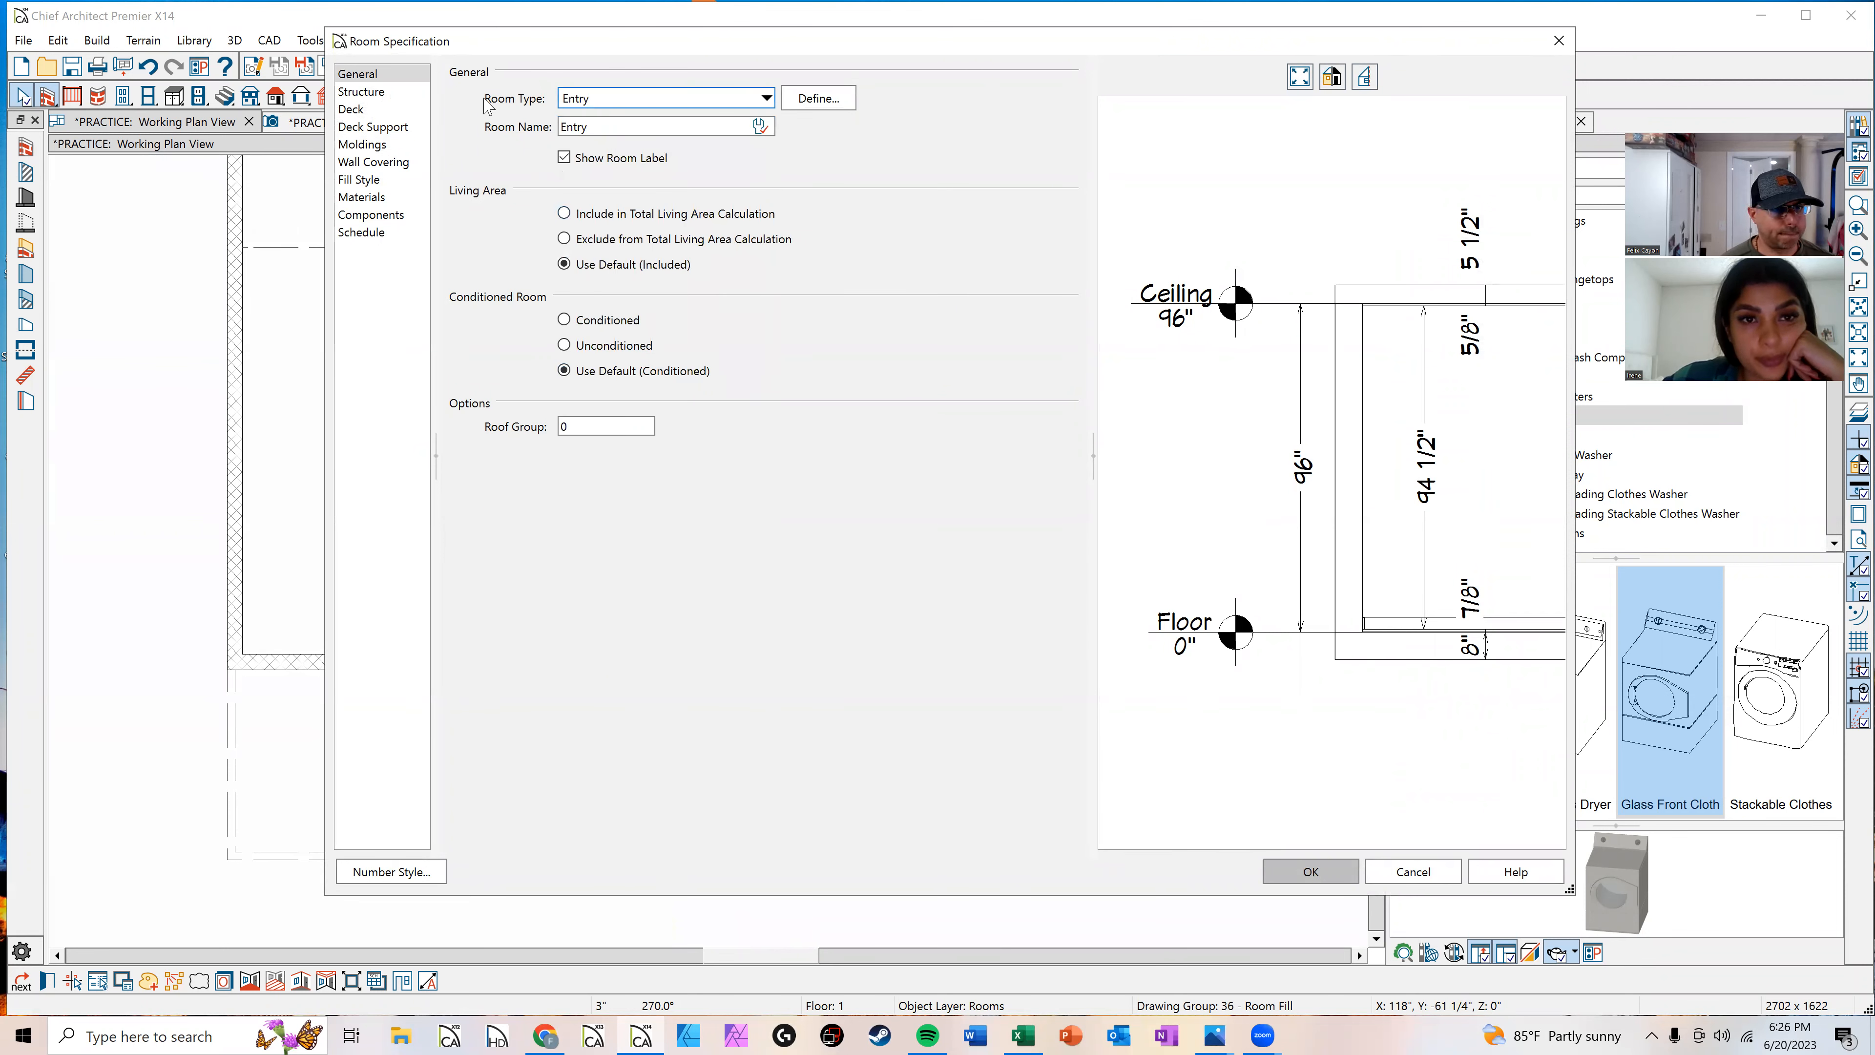
pyautogui.click(384, 91)
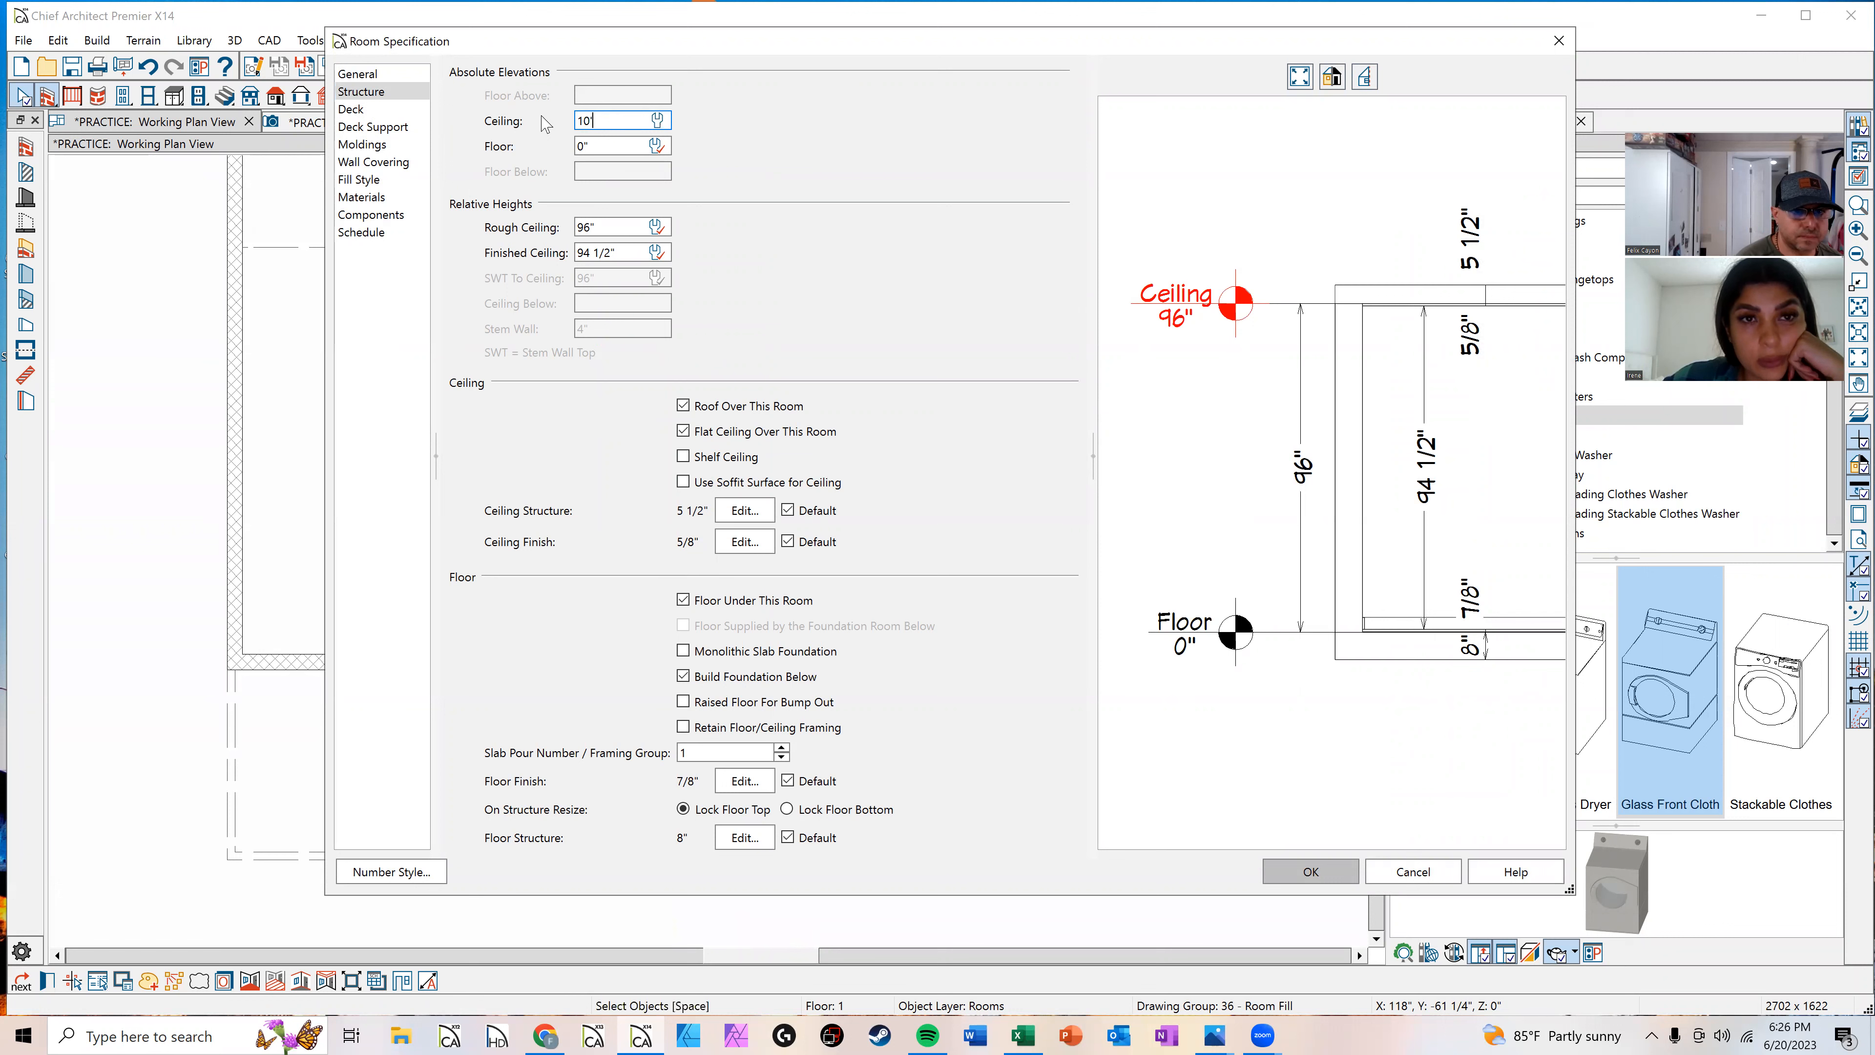
pyautogui.click(615, 229)
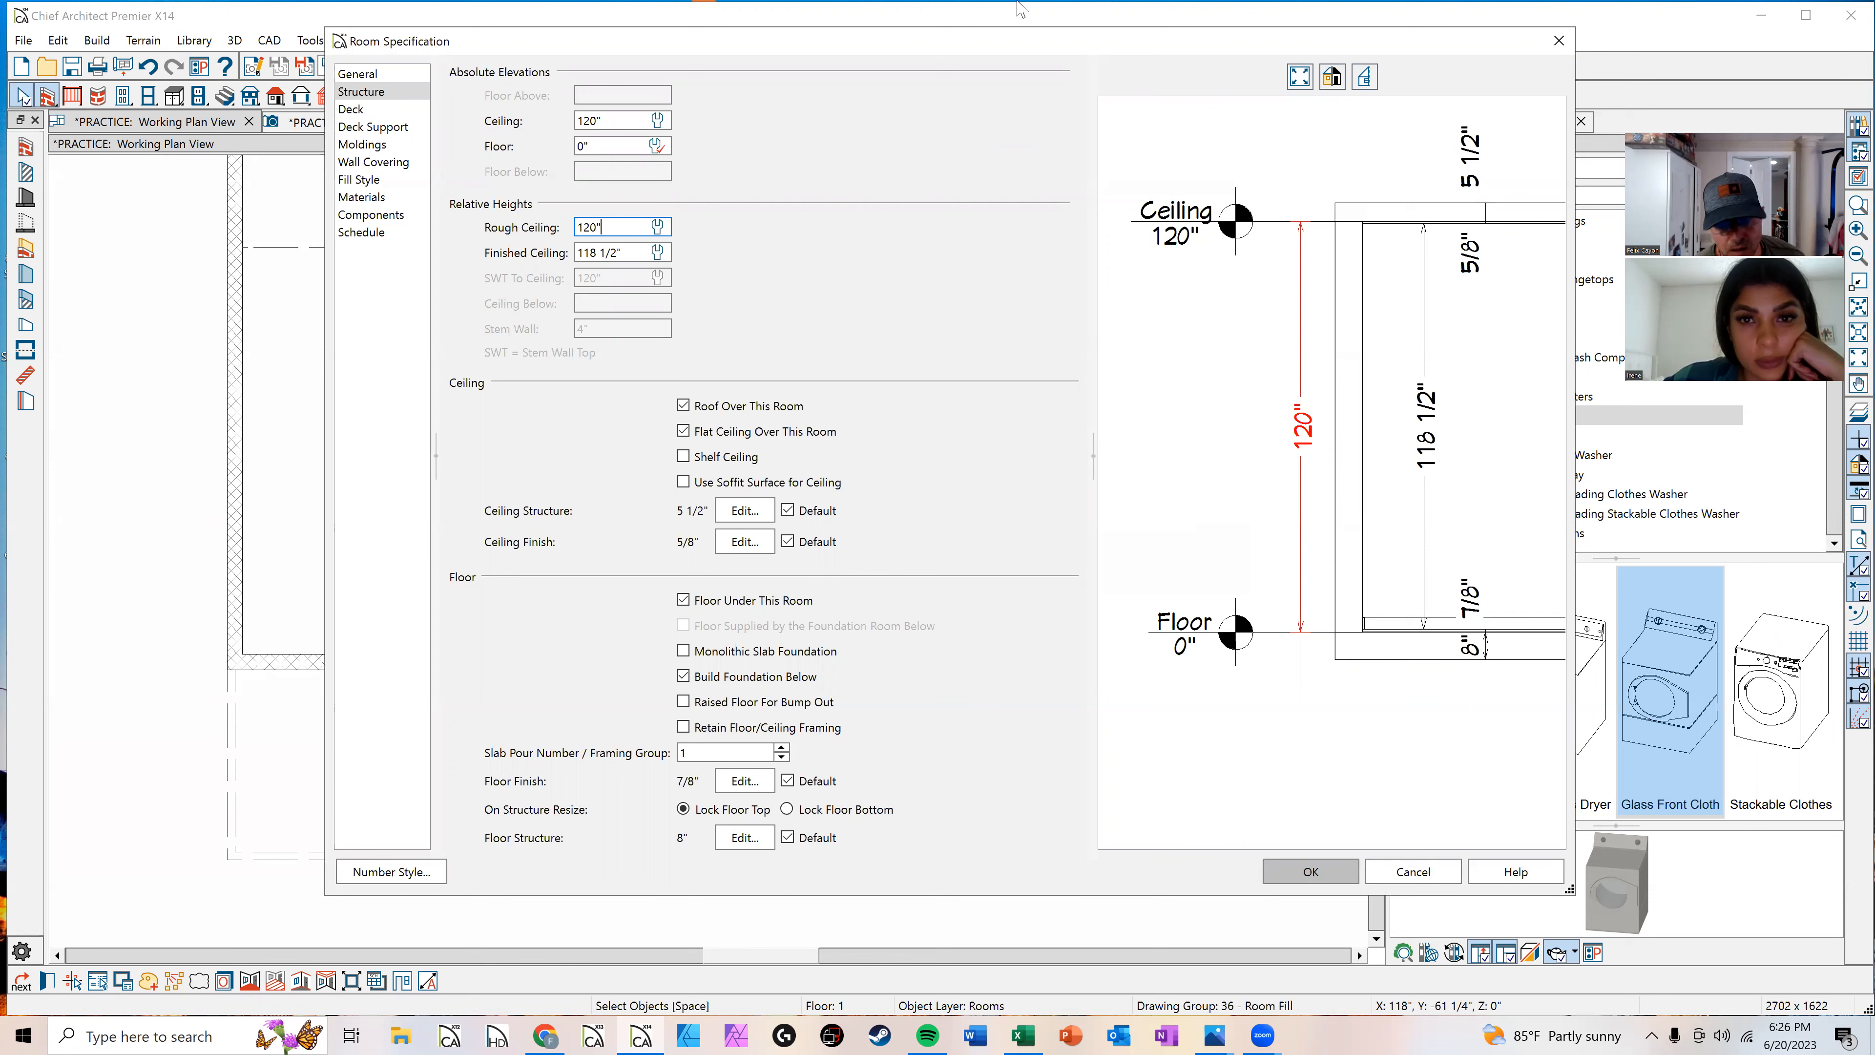
pyautogui.click(1286, 875)
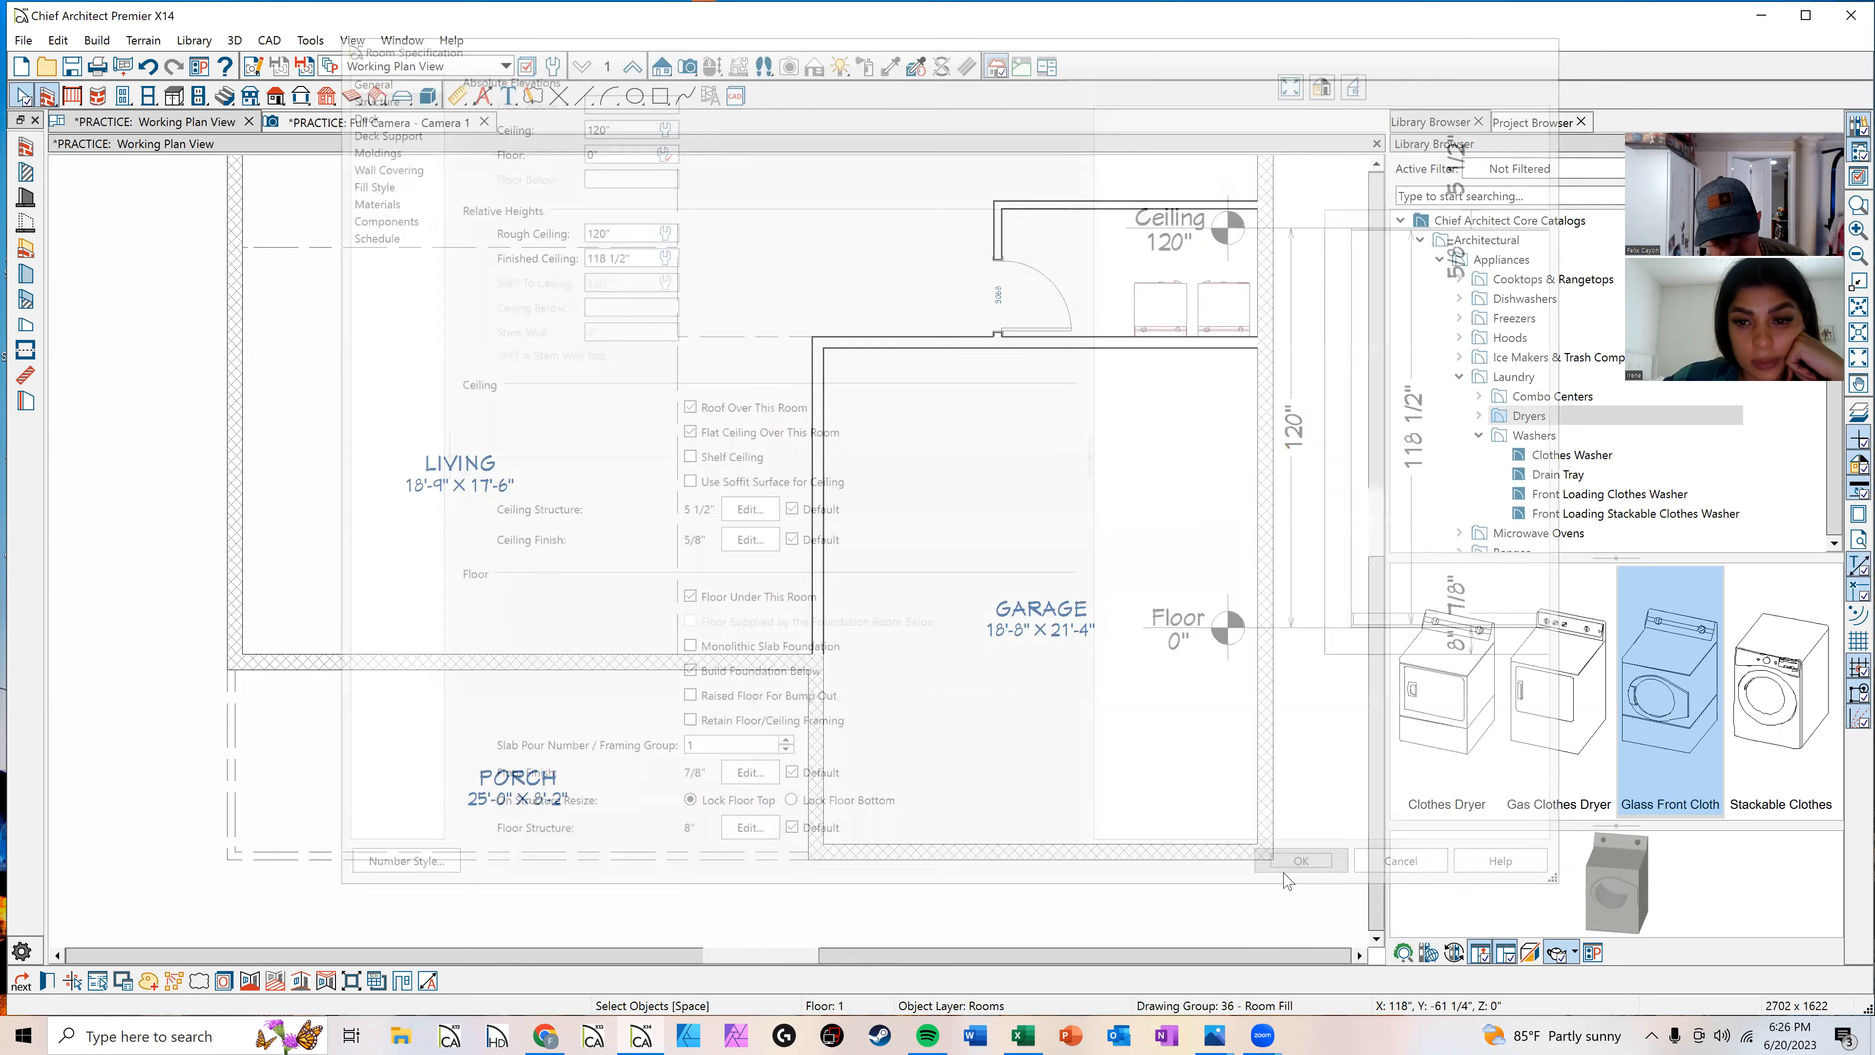
pyautogui.press('Escape')
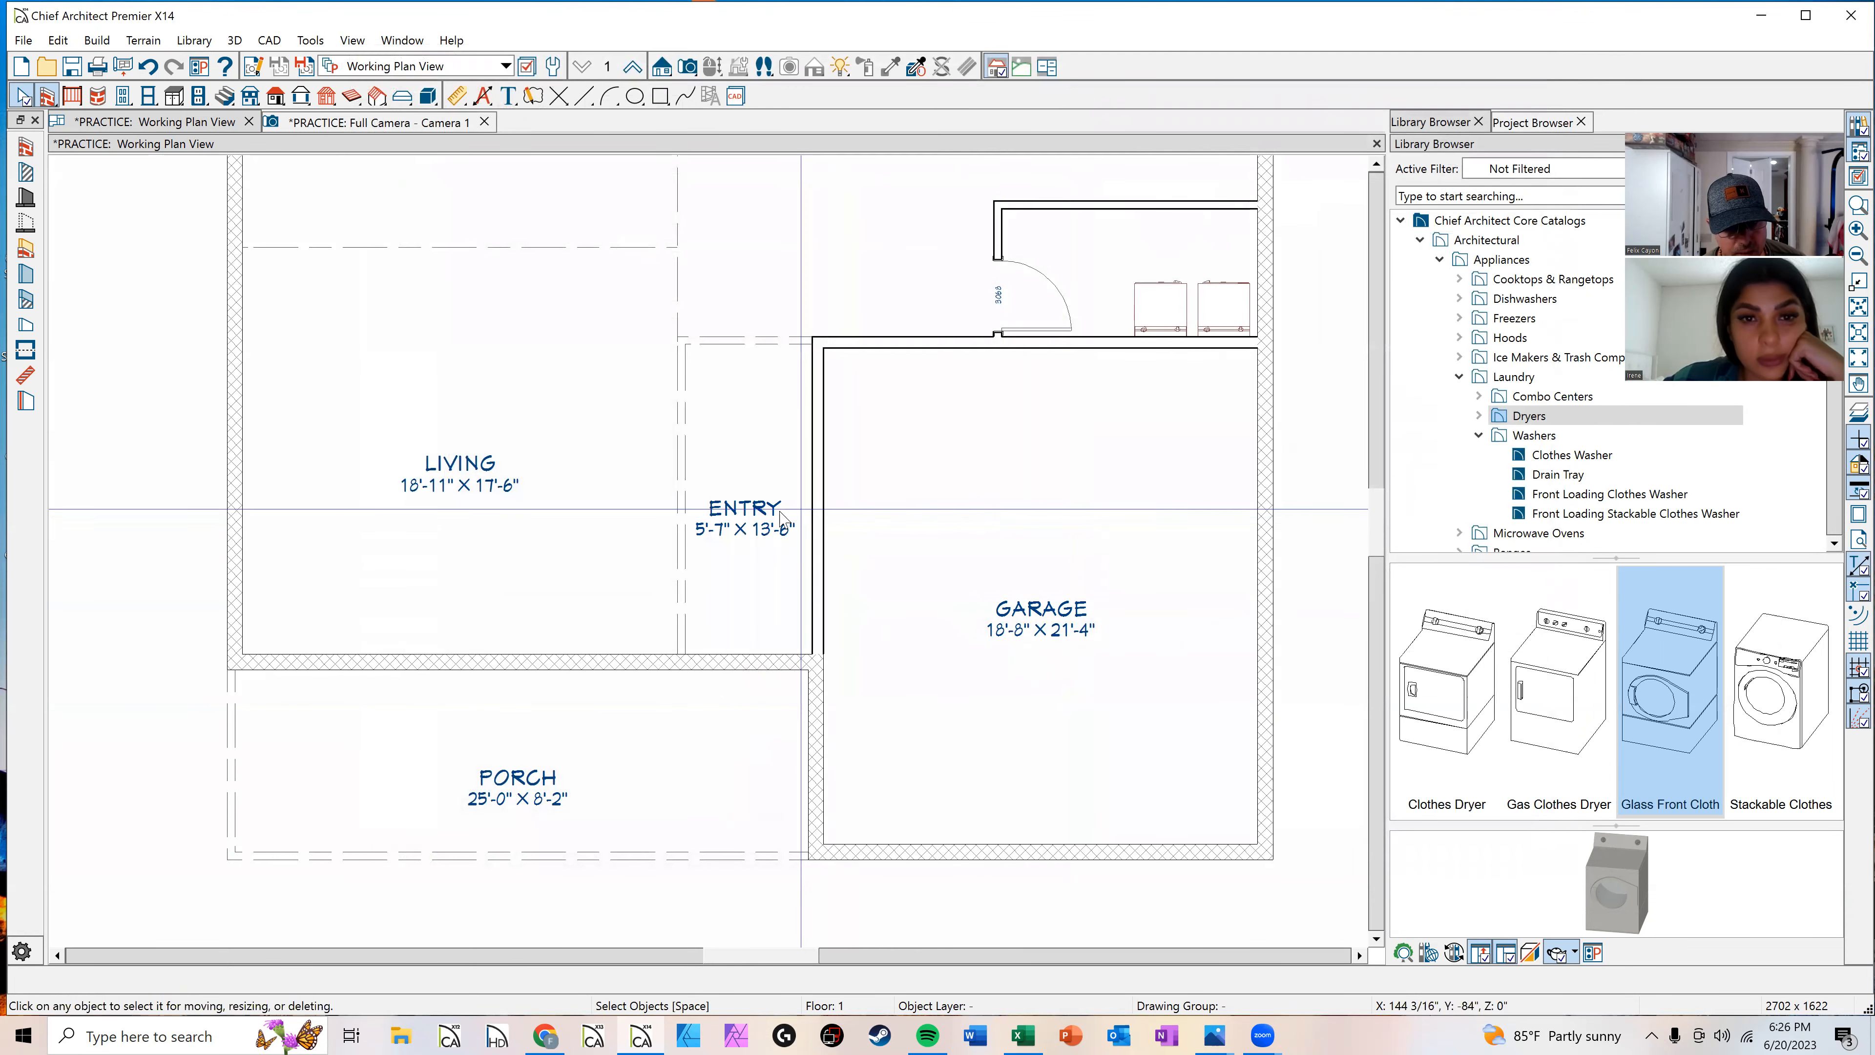
# Step: Turn off display of the Rooms, Interior Dimensions layer so room labels show only names
pyautogui.scroll(2, 762, 510)
pyautogui.click(691, 456)
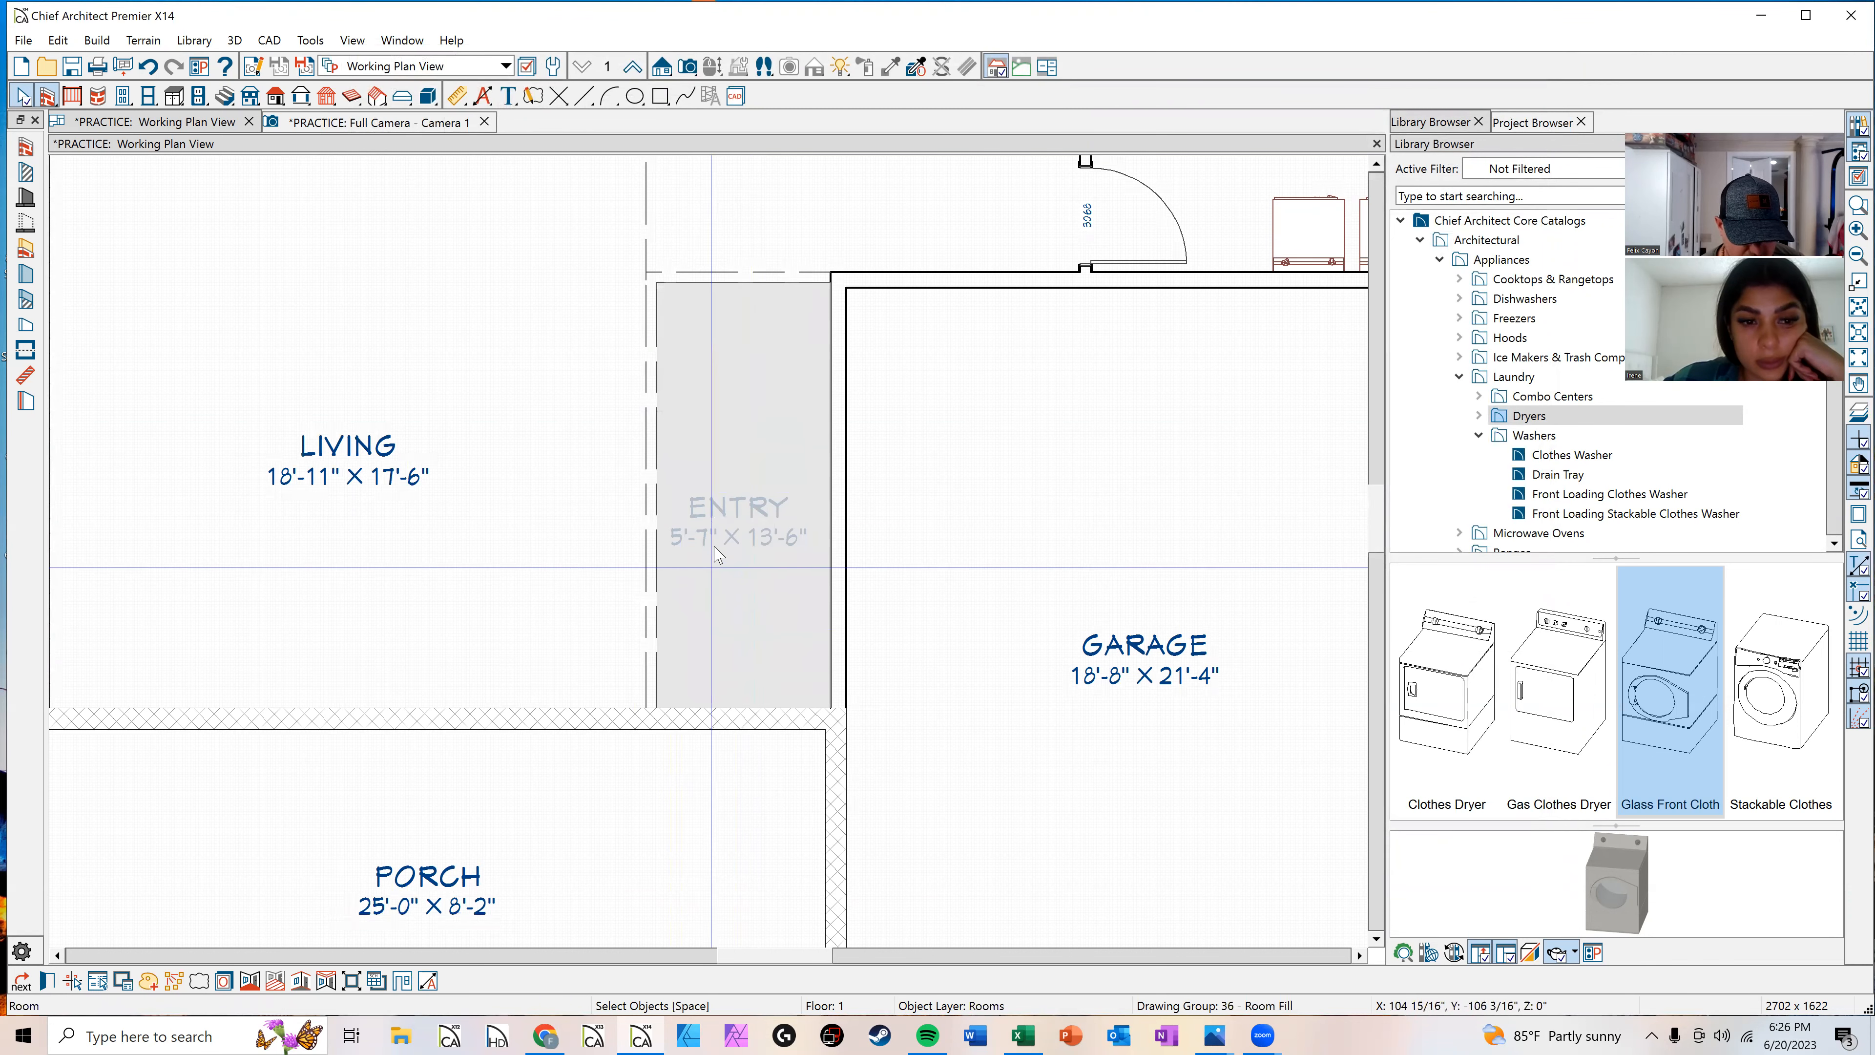
pyautogui.click(224, 982)
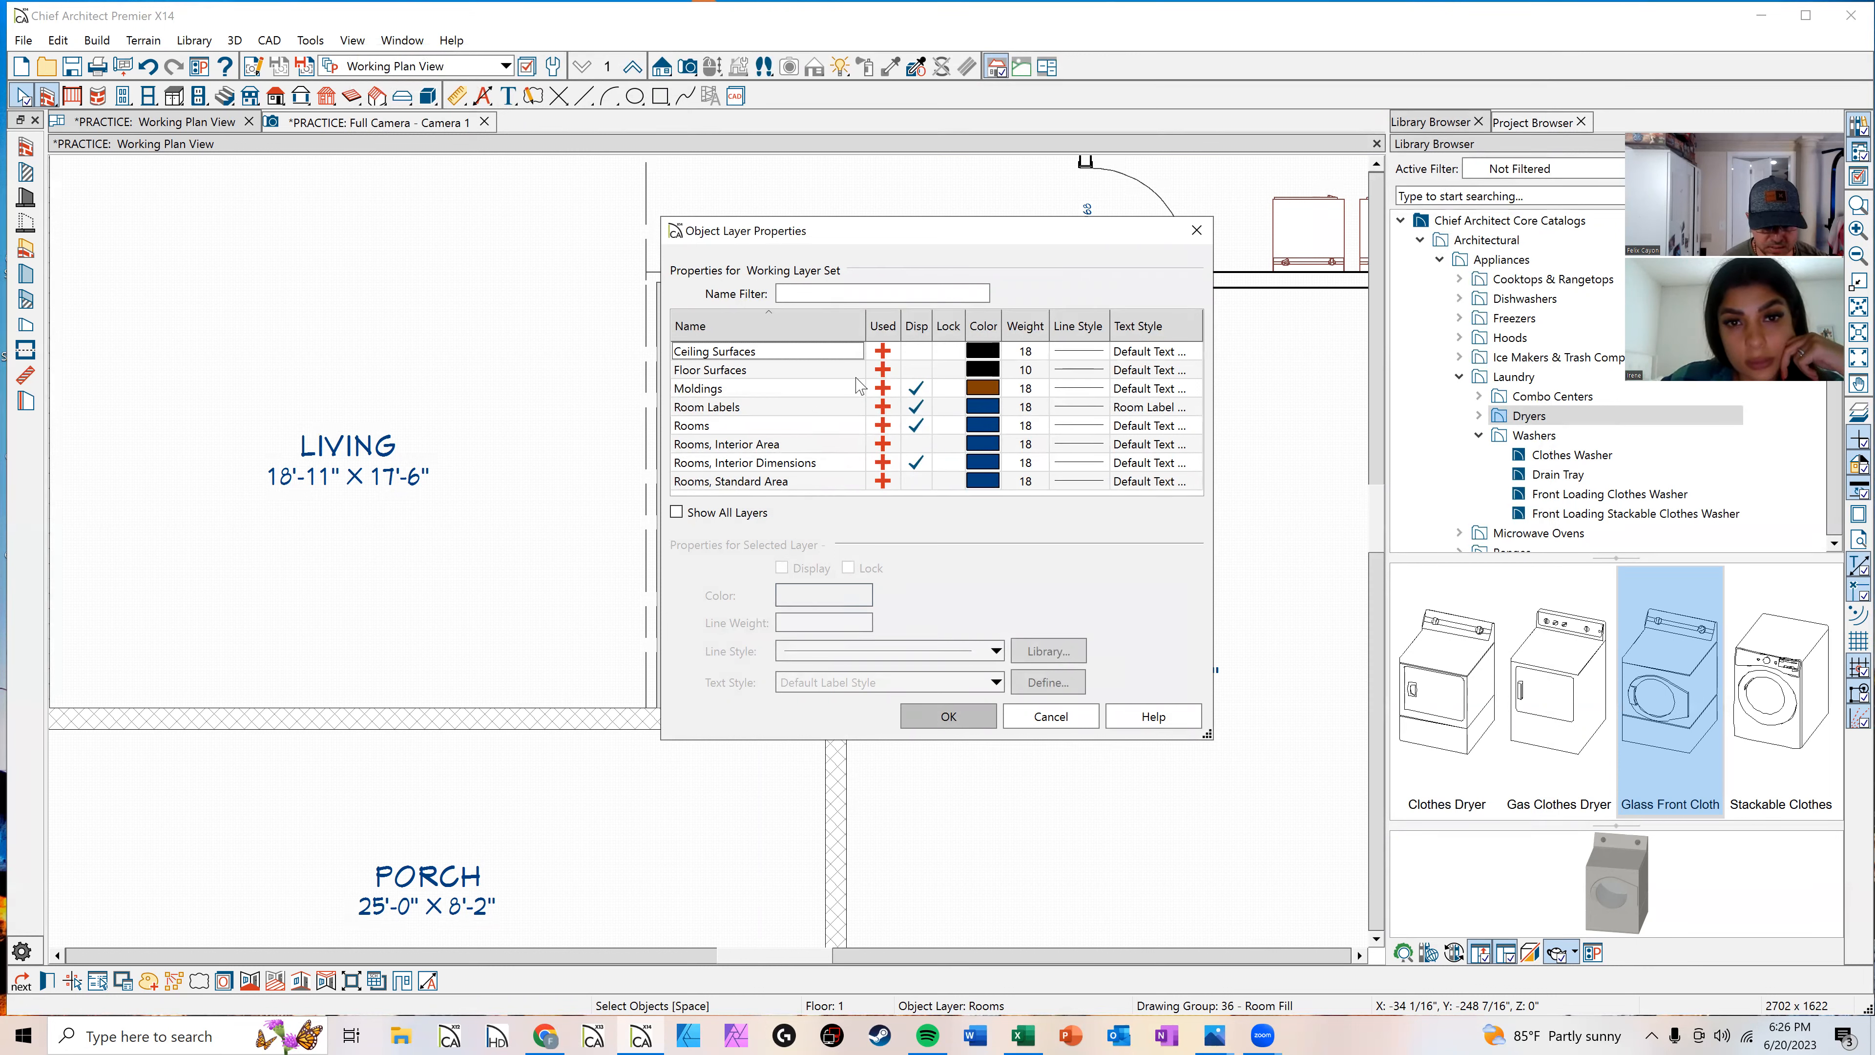
pyautogui.click(915, 465)
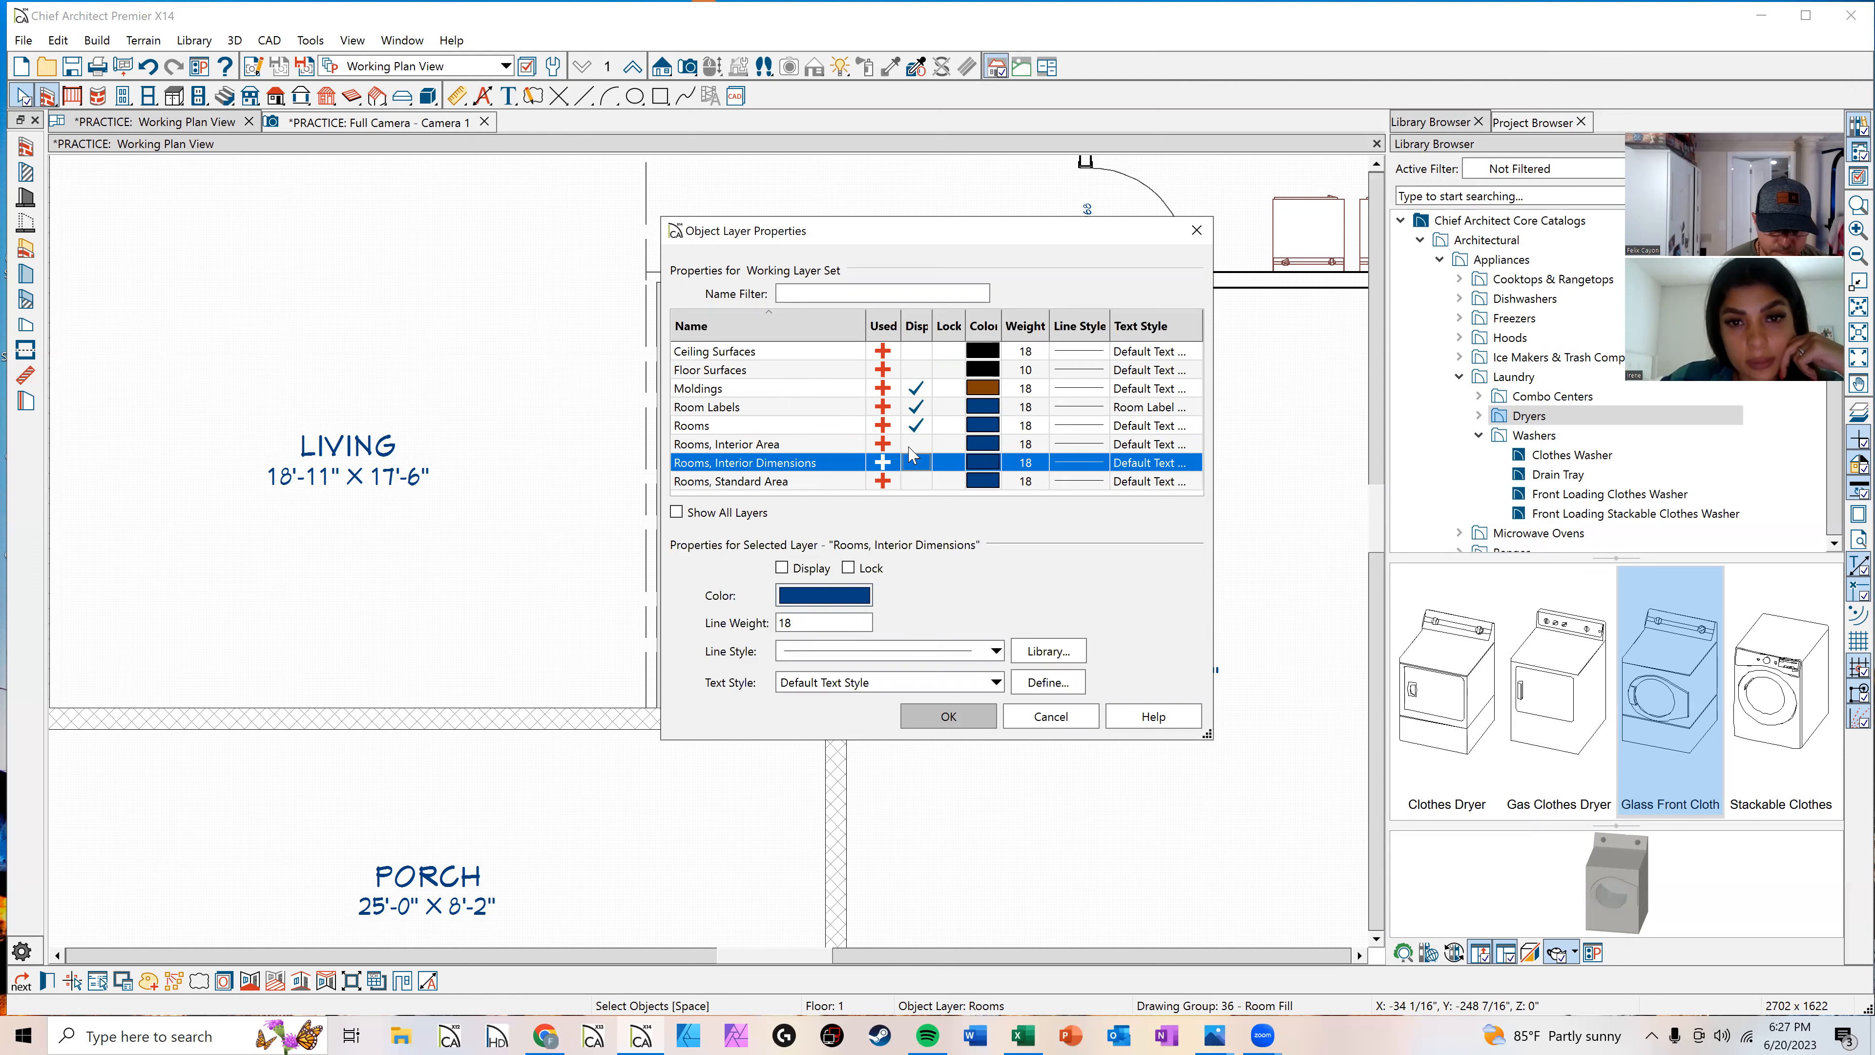
pyautogui.click(948, 716)
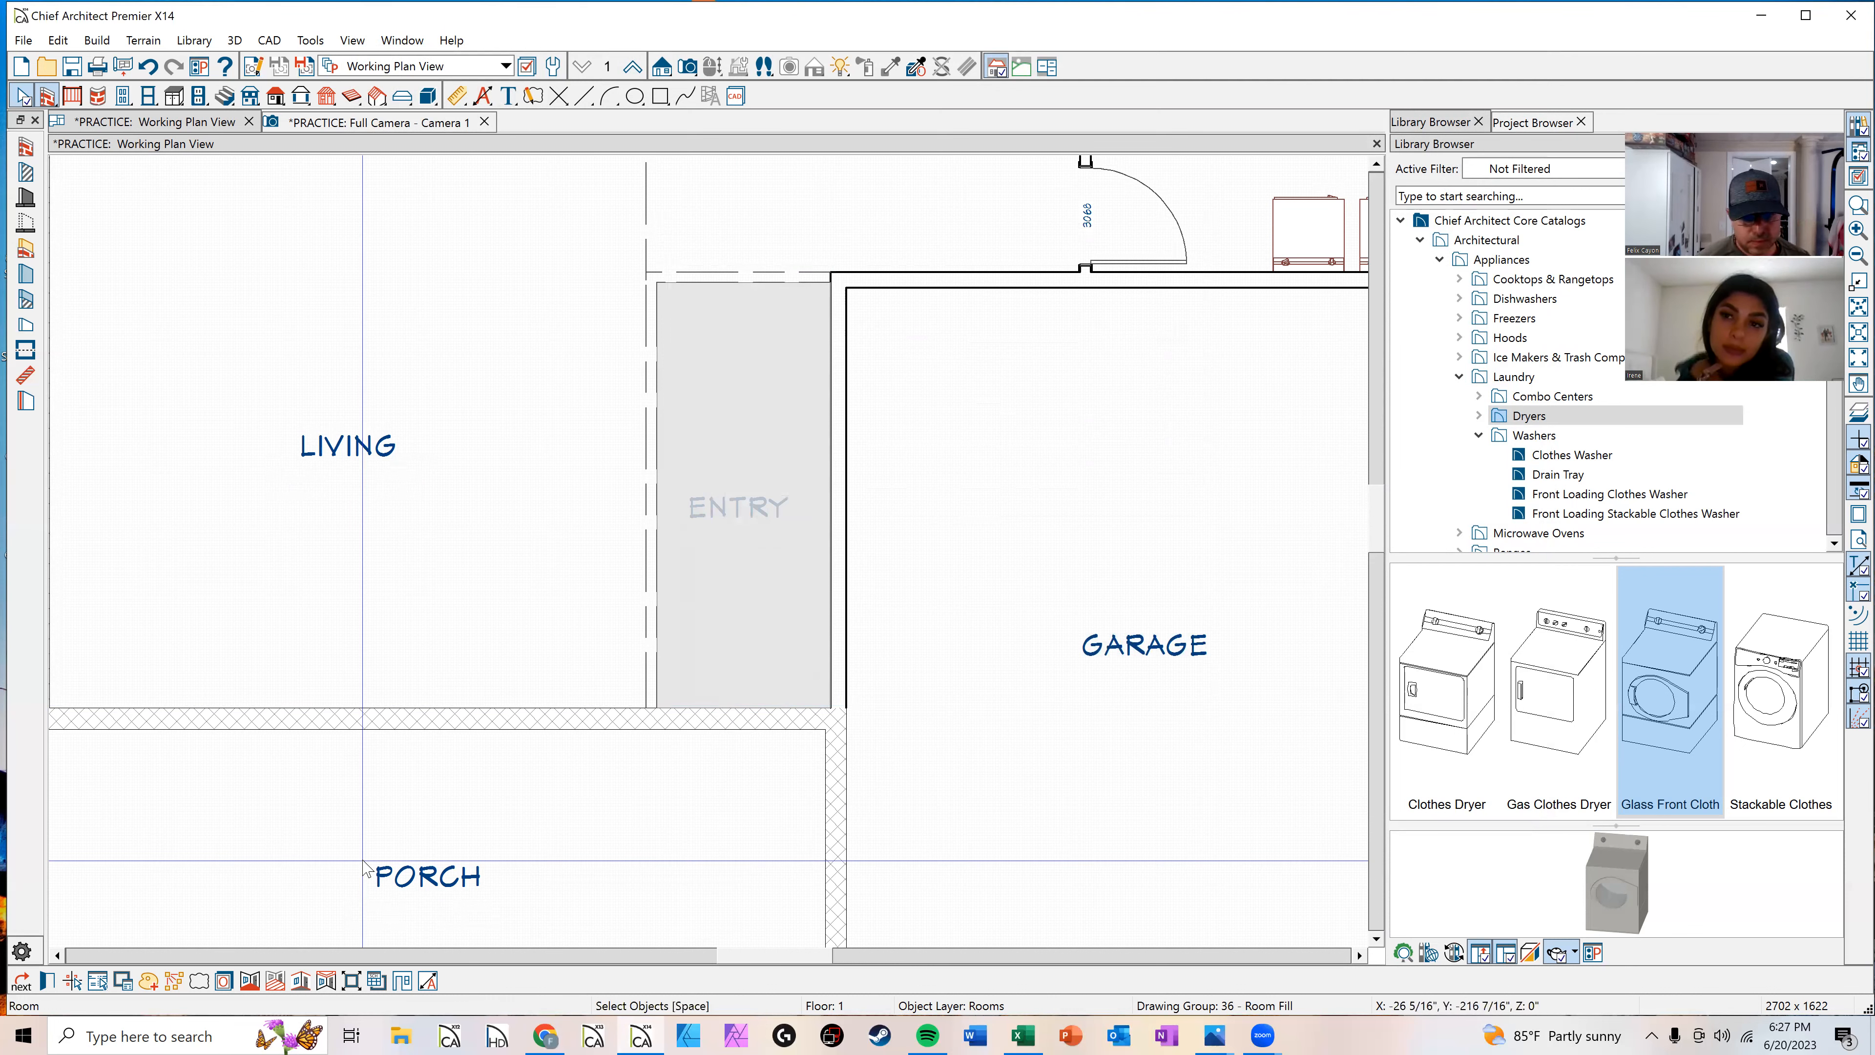
pyautogui.press('Escape')
pyautogui.scroll(-3, 539, 427)
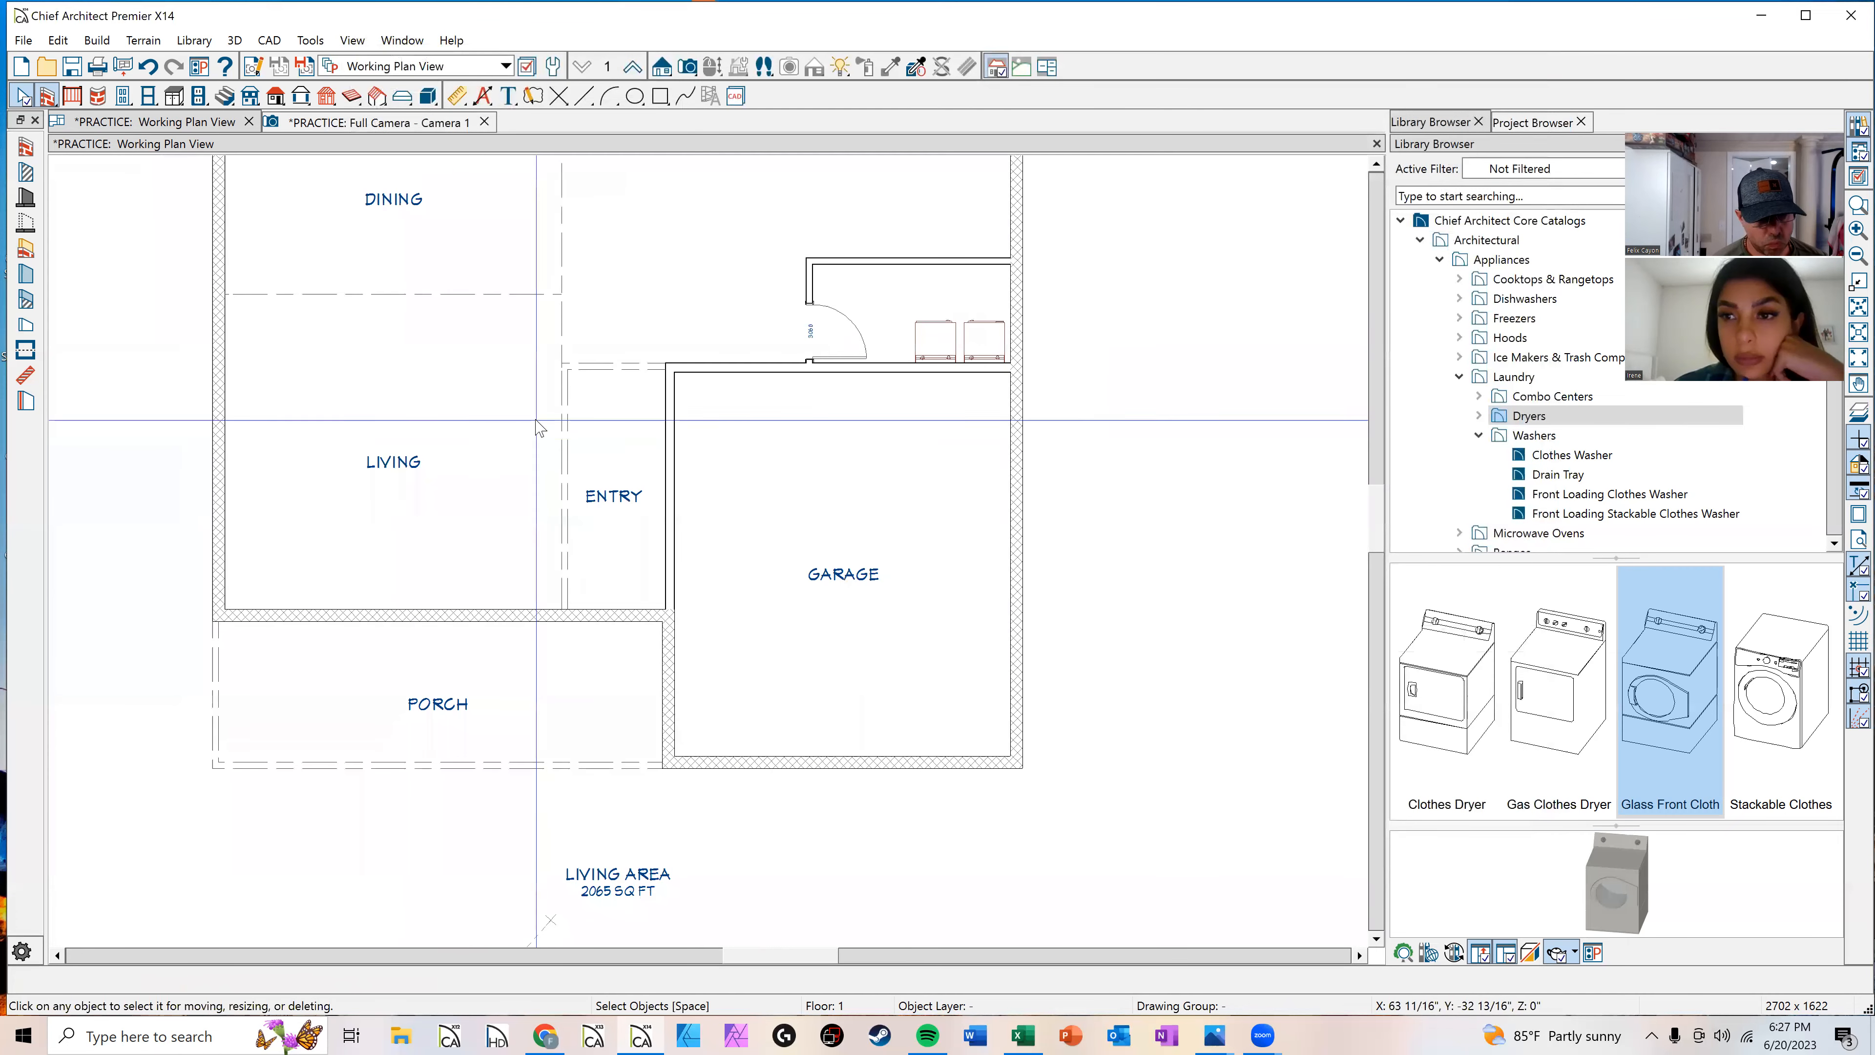
# Step: Switch to the full camera view and orbit around the house to examine the model
pyautogui.click(369, 124)
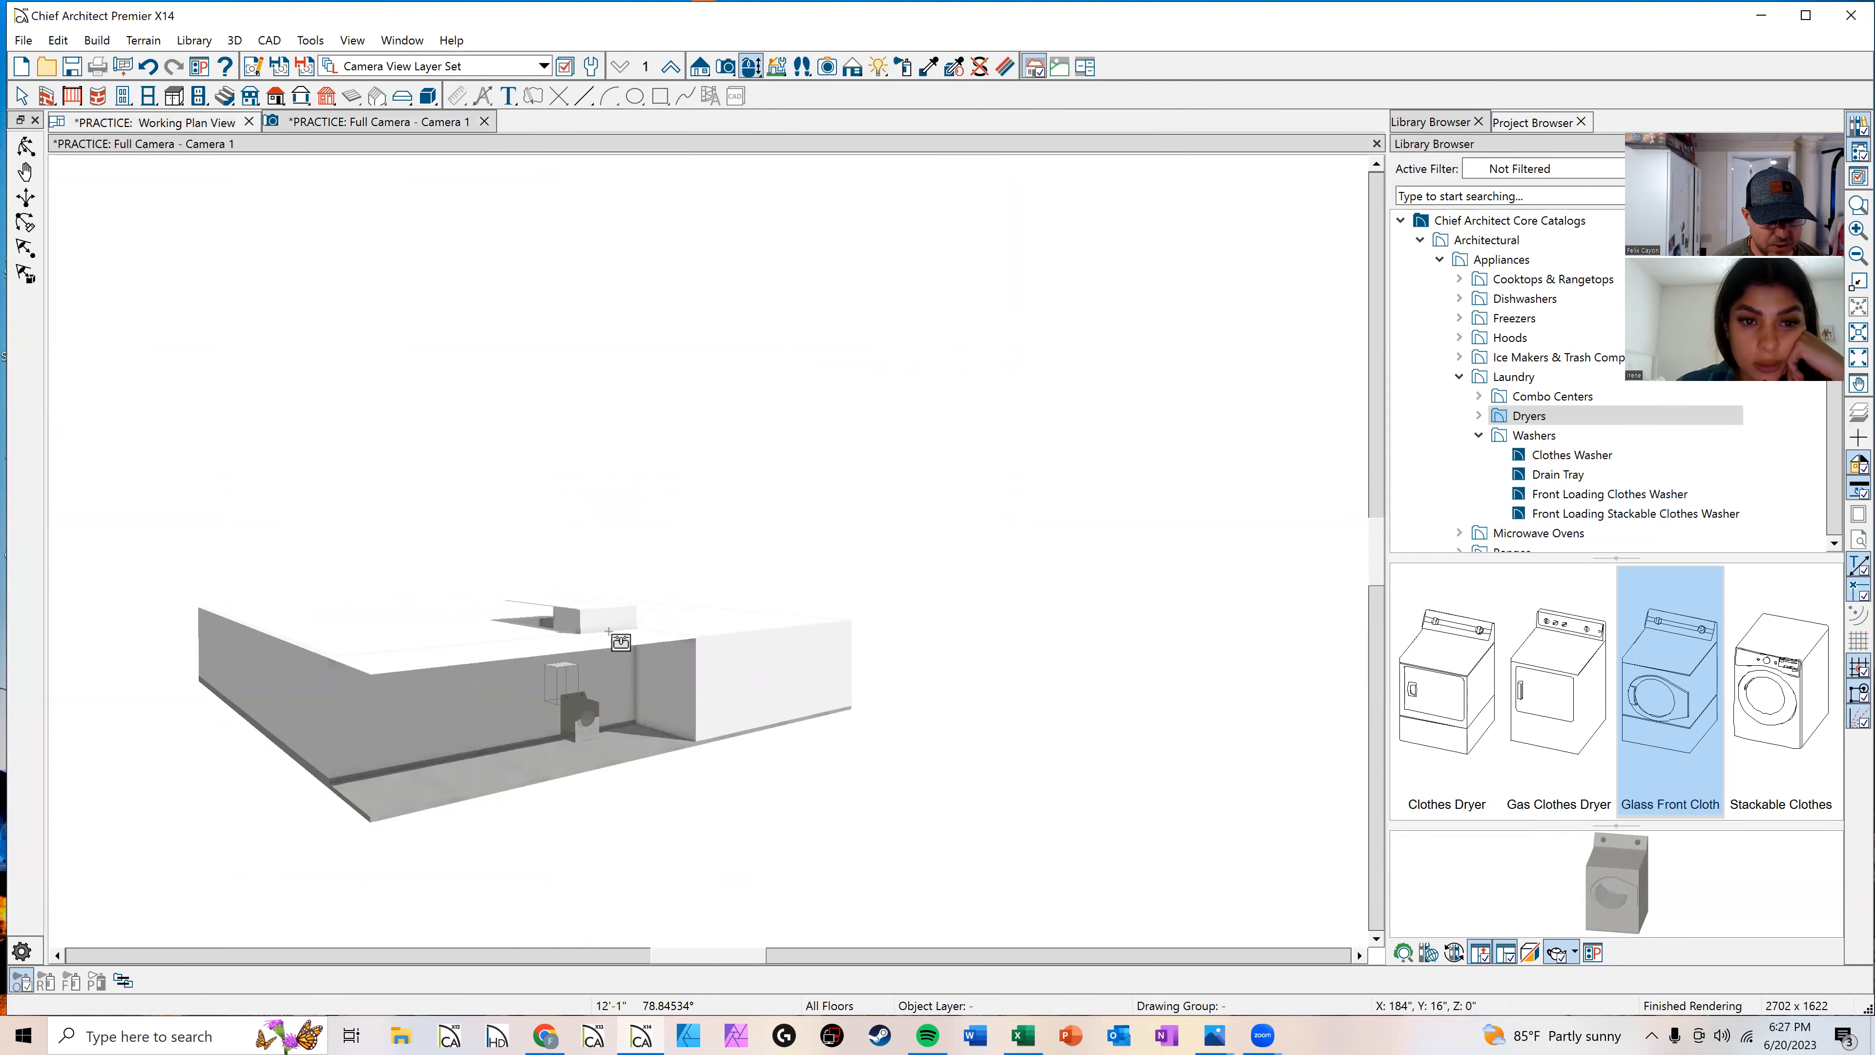
pyautogui.press('Escape')
pyautogui.click(583, 739)
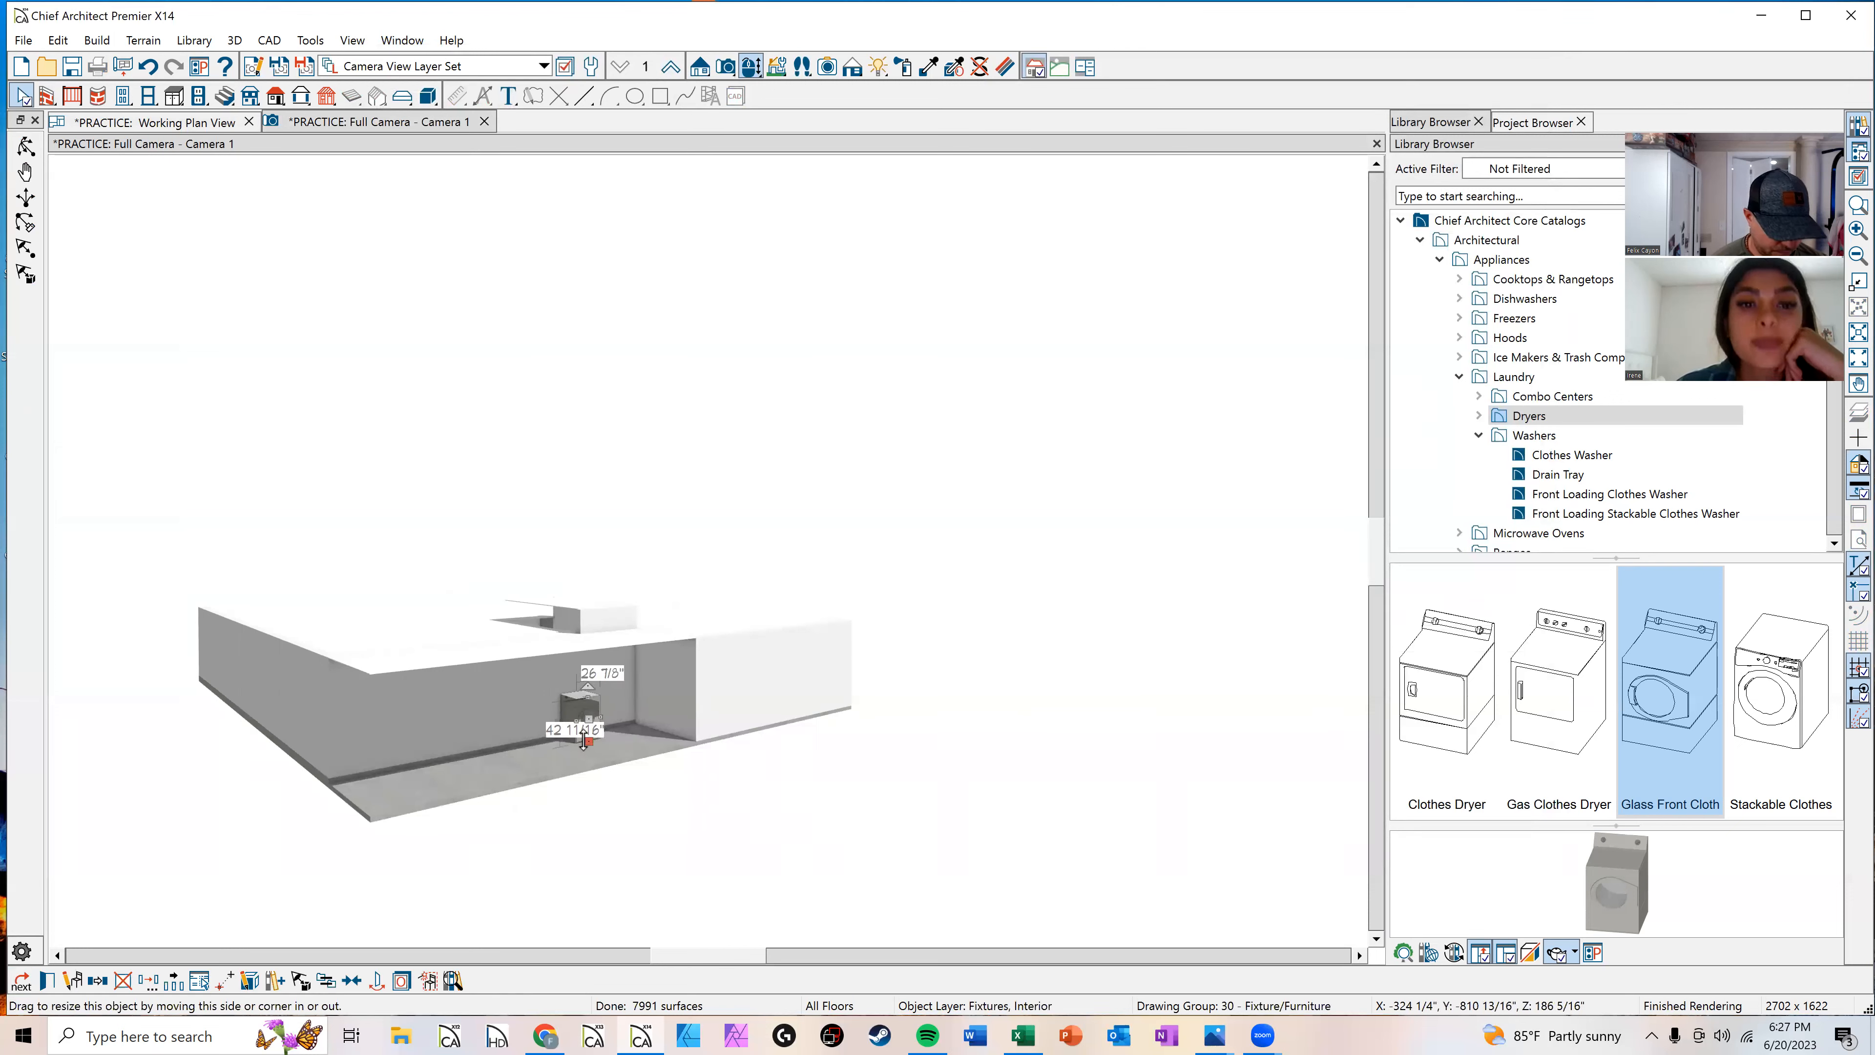
pyautogui.click(616, 589)
pyautogui.scroll(5, 620, 630)
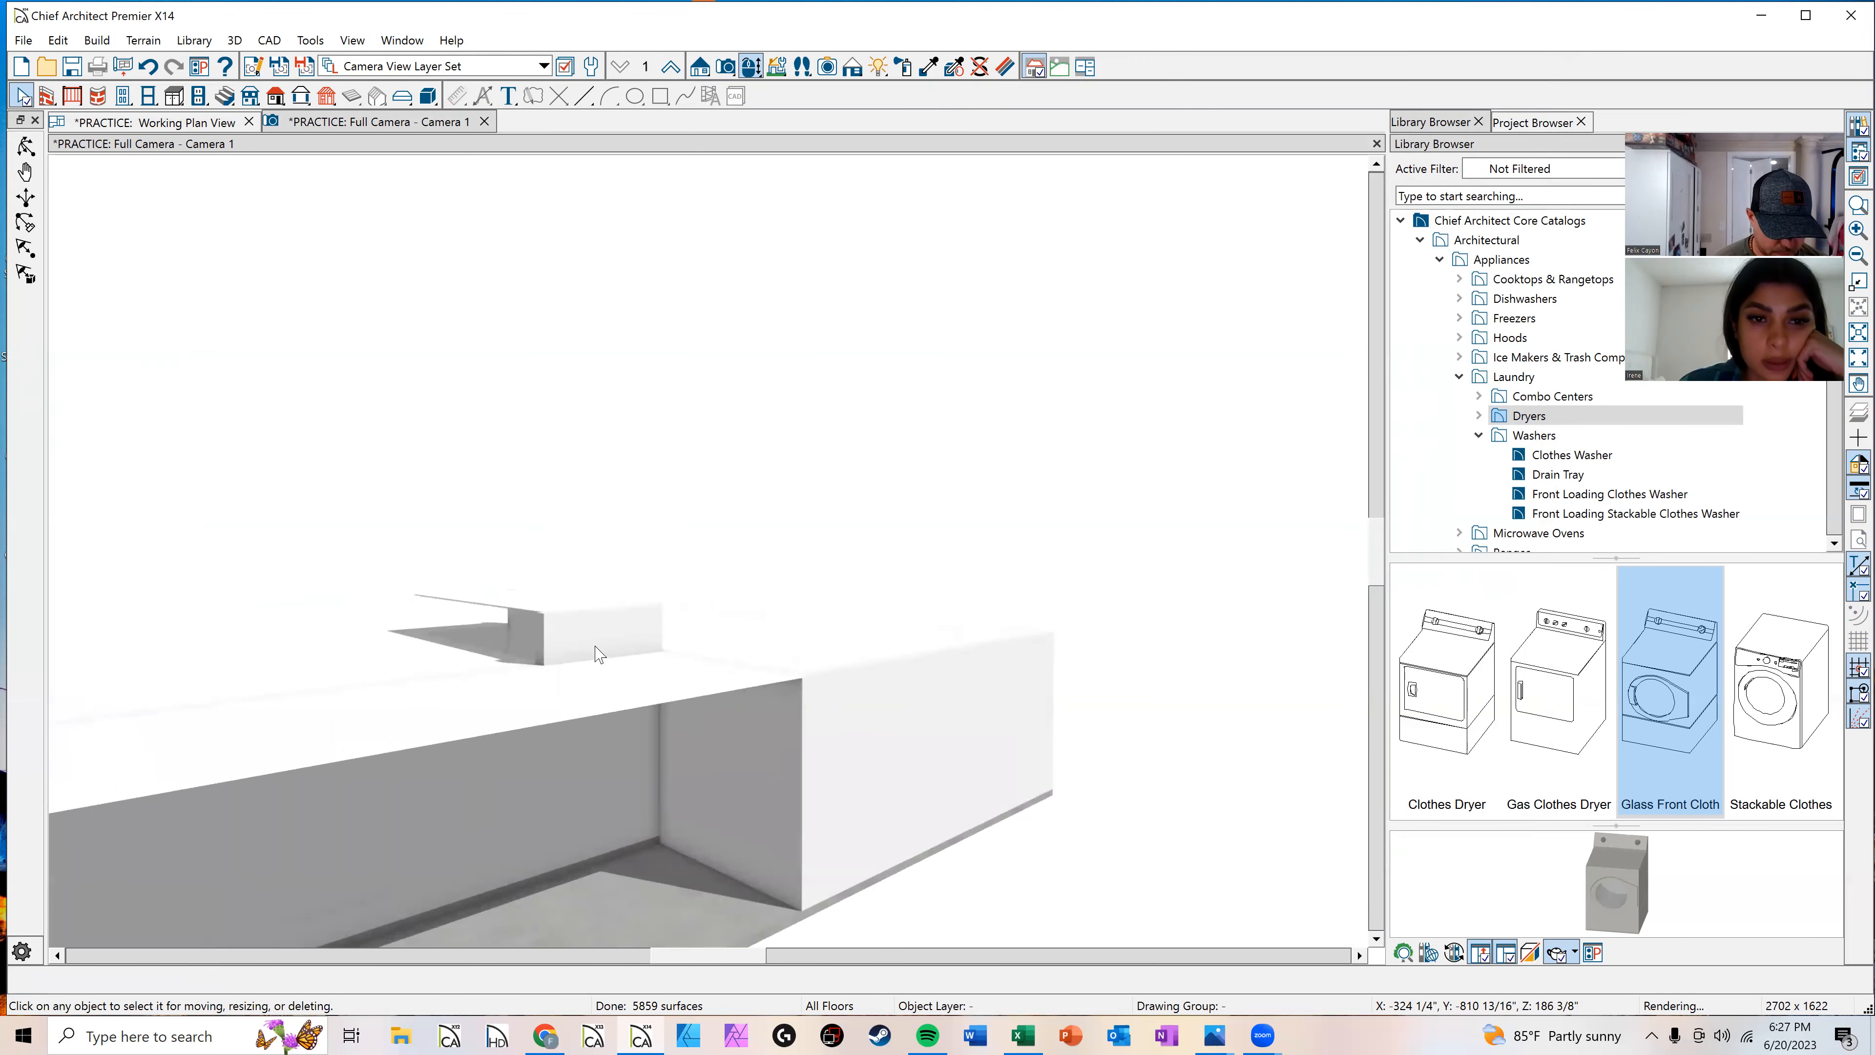
pyautogui.moveTo(577, 676); pyautogui.dragTo(649, 773, button='middle')
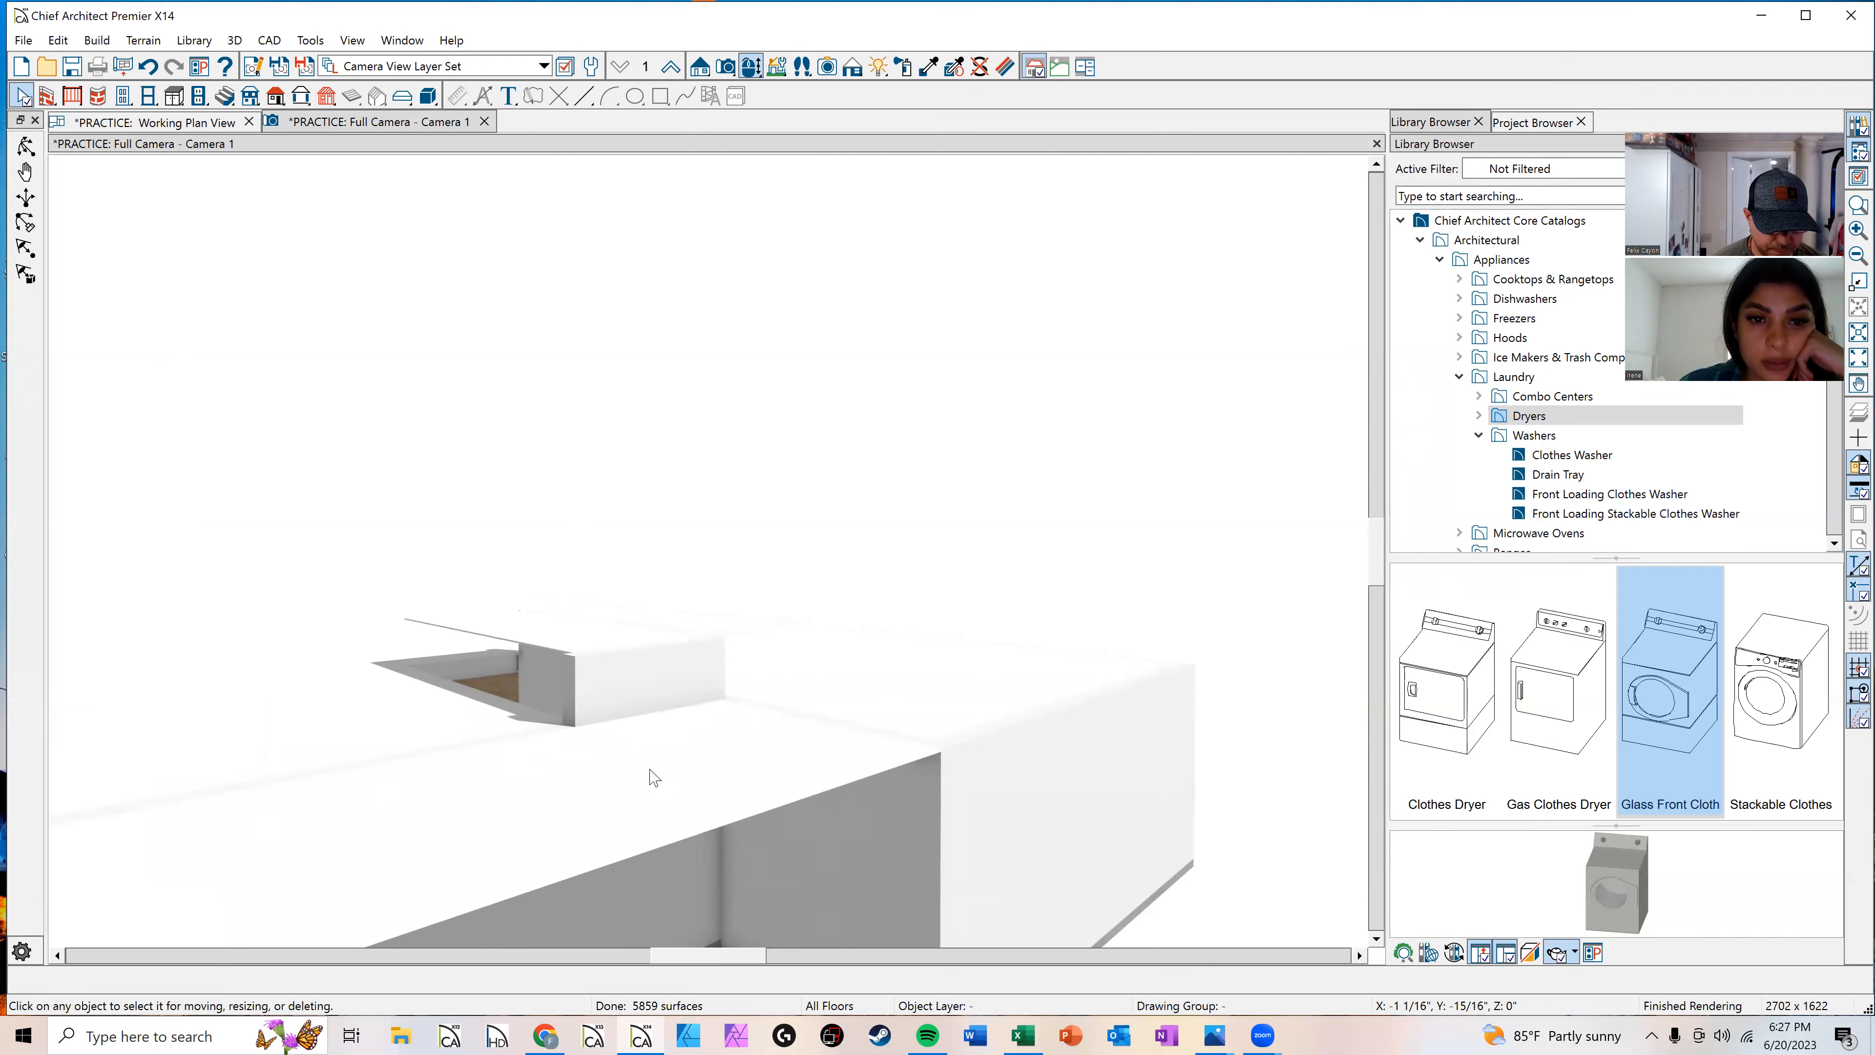
# Step: Return to the plan view and set the entry room's ceiling height to 96 inches
pyautogui.scroll(4, 624, 742)
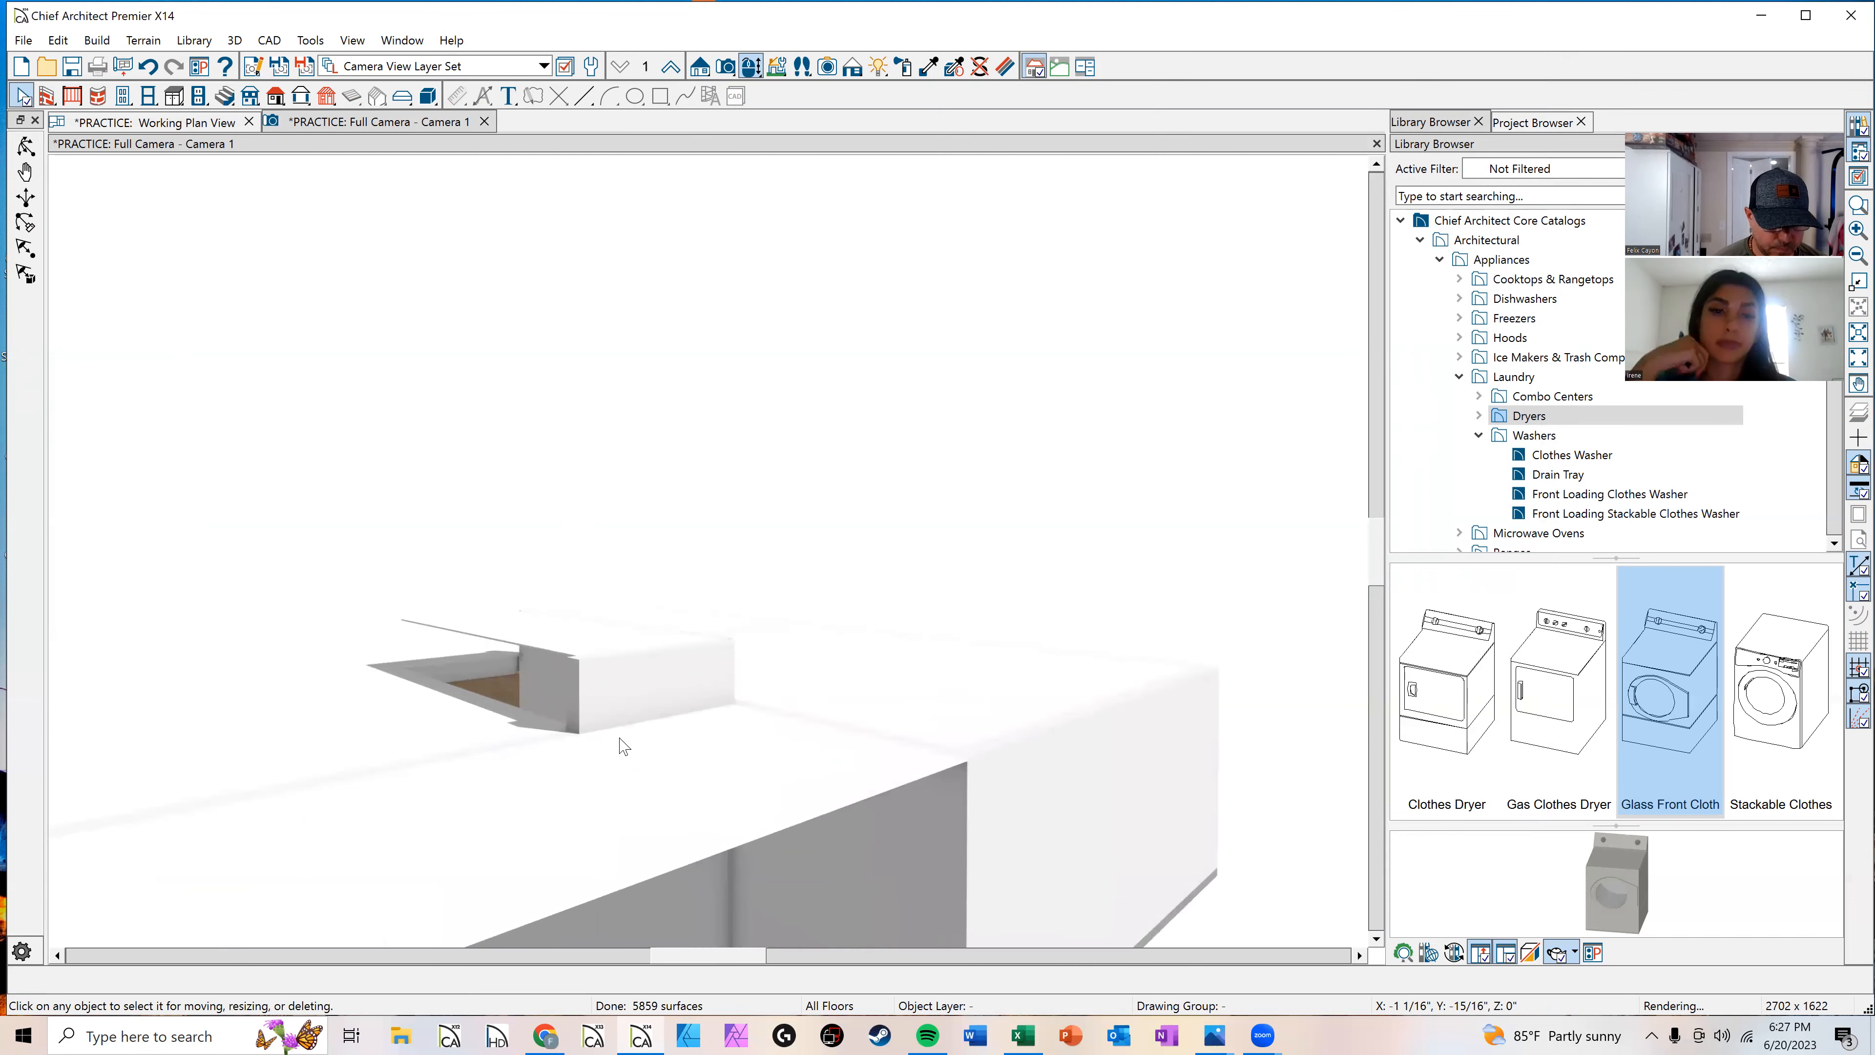
pyautogui.scroll(-3, 618, 739)
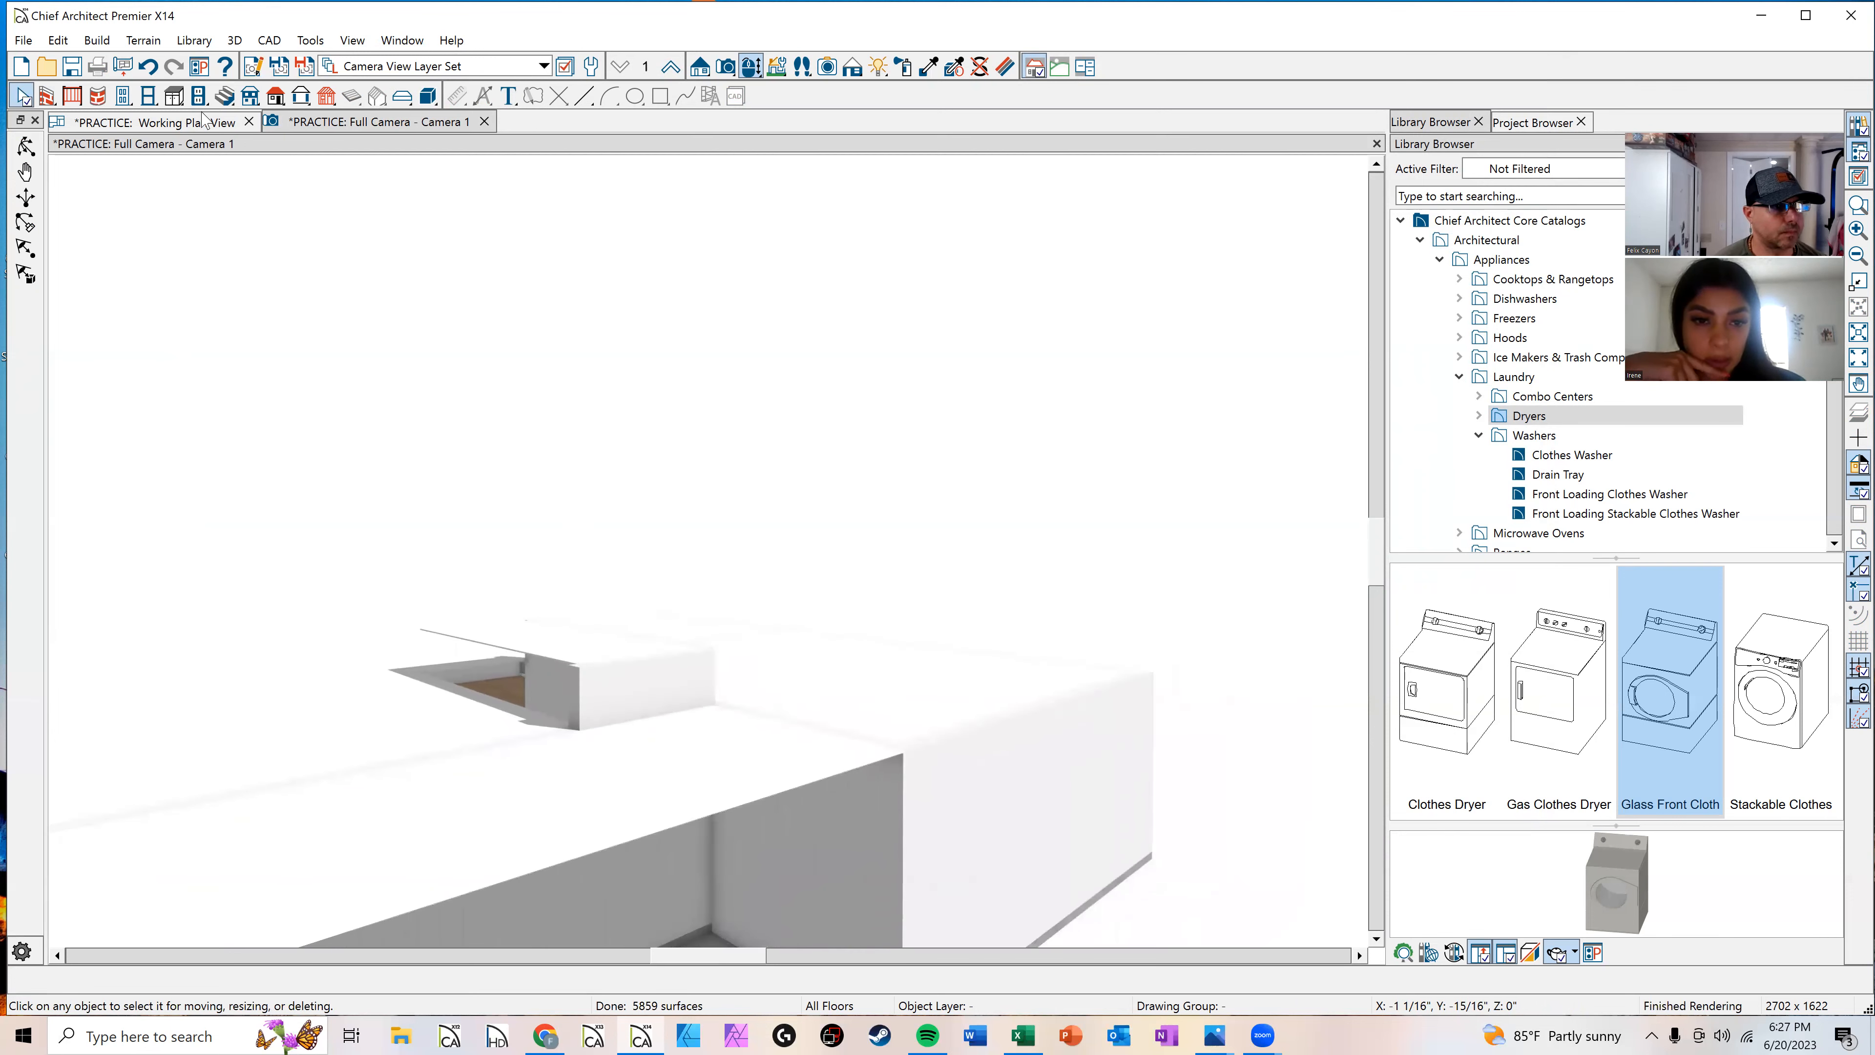
pyautogui.click(206, 126)
pyautogui.click(607, 423)
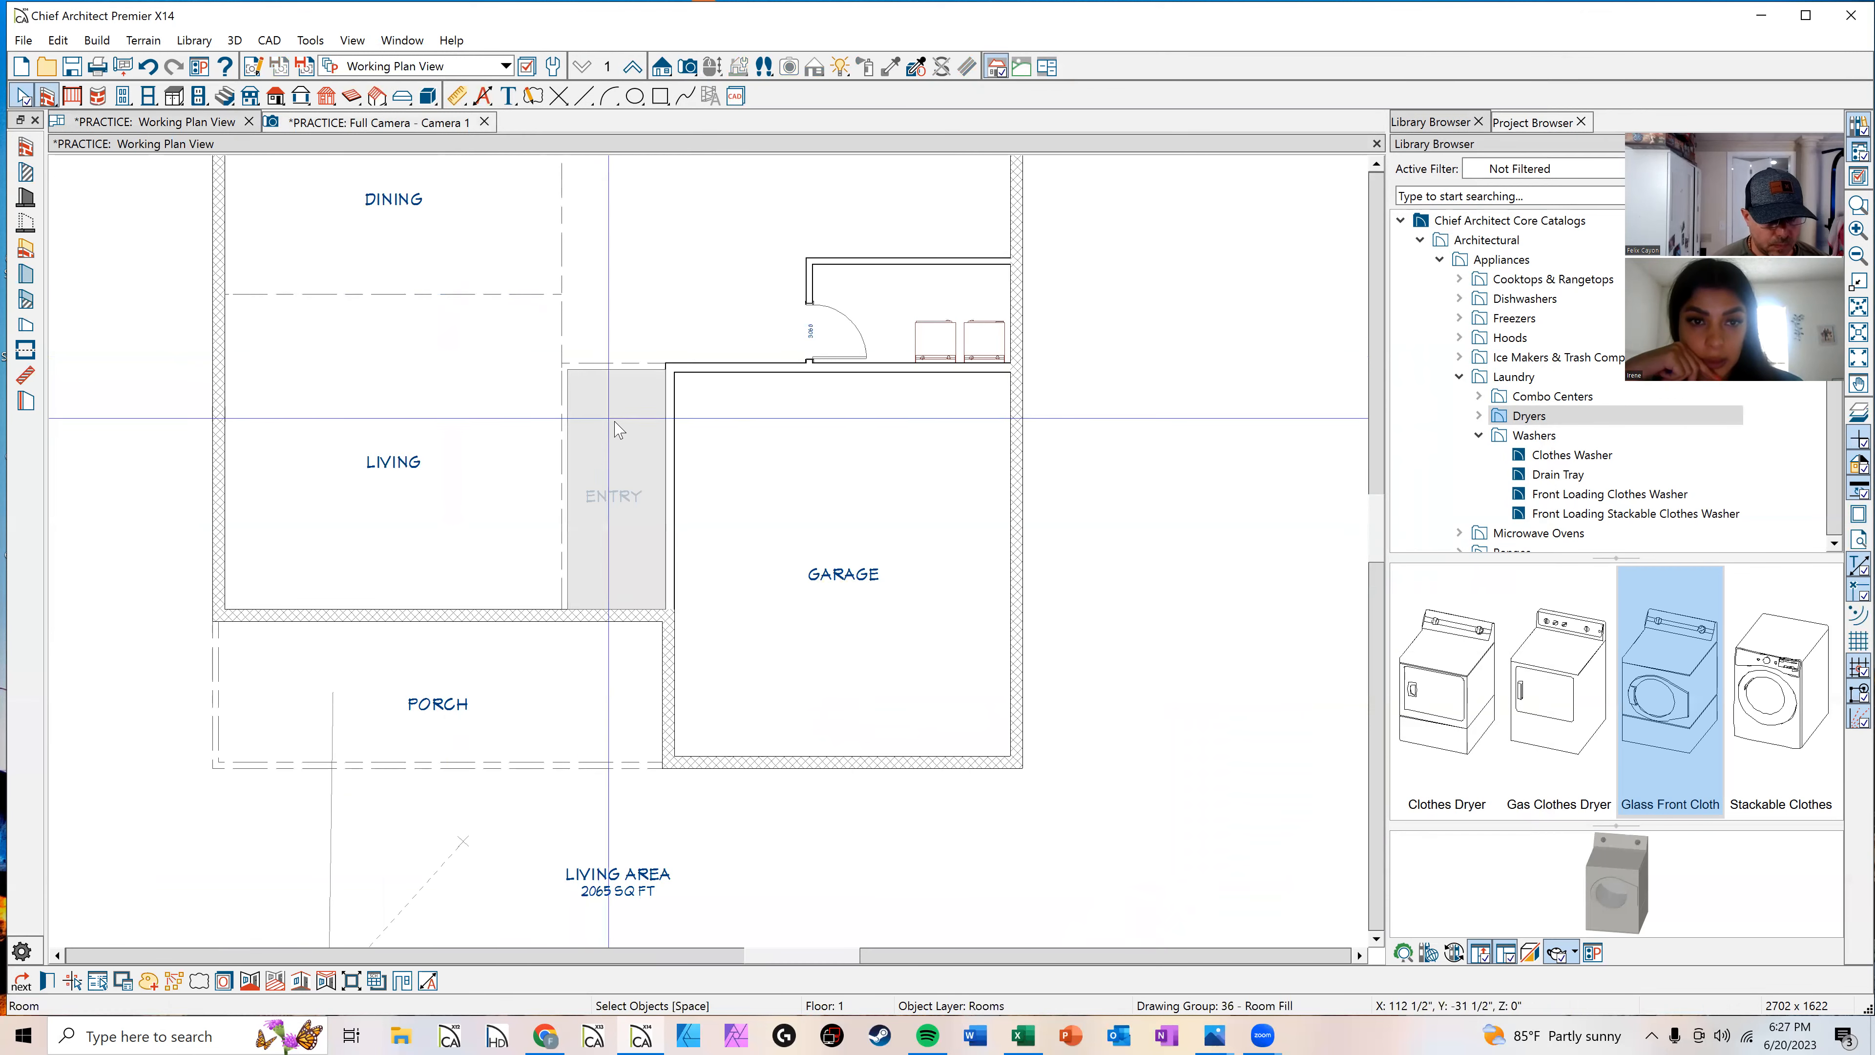
pyautogui.doubleClick(648, 441)
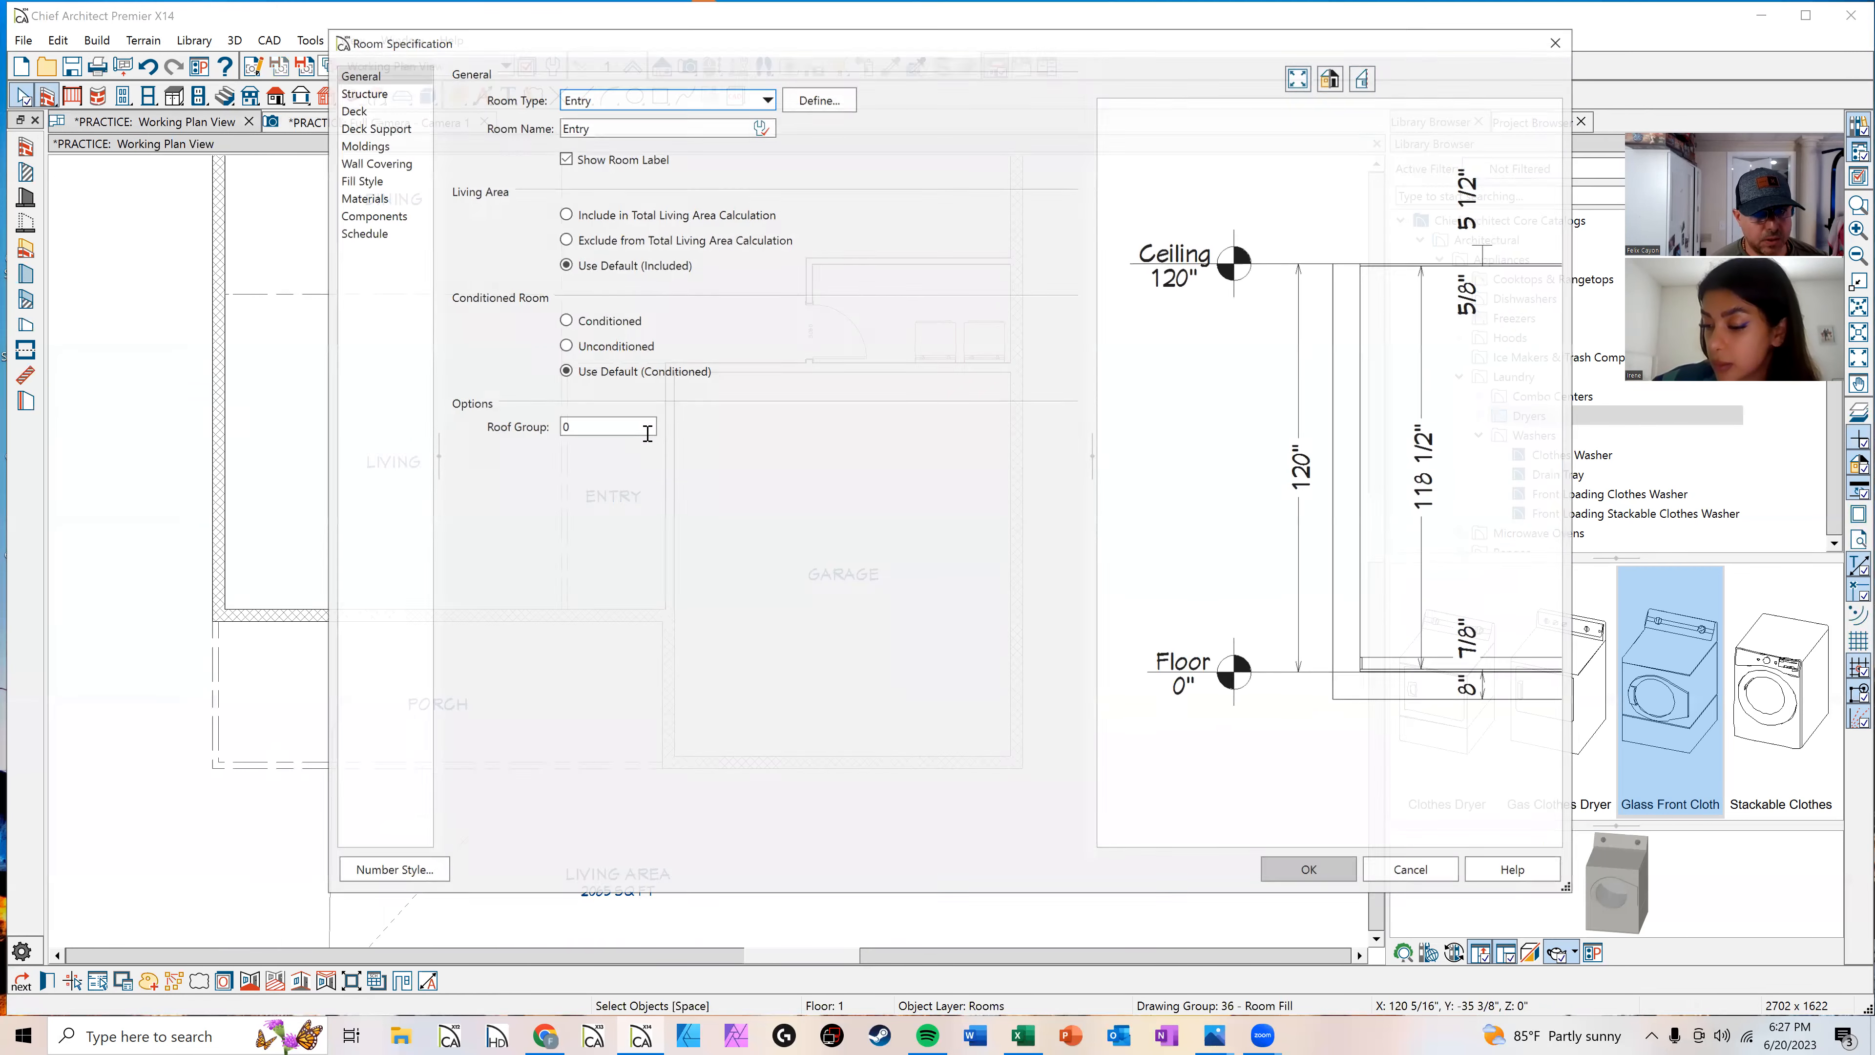
pyautogui.click(361, 92)
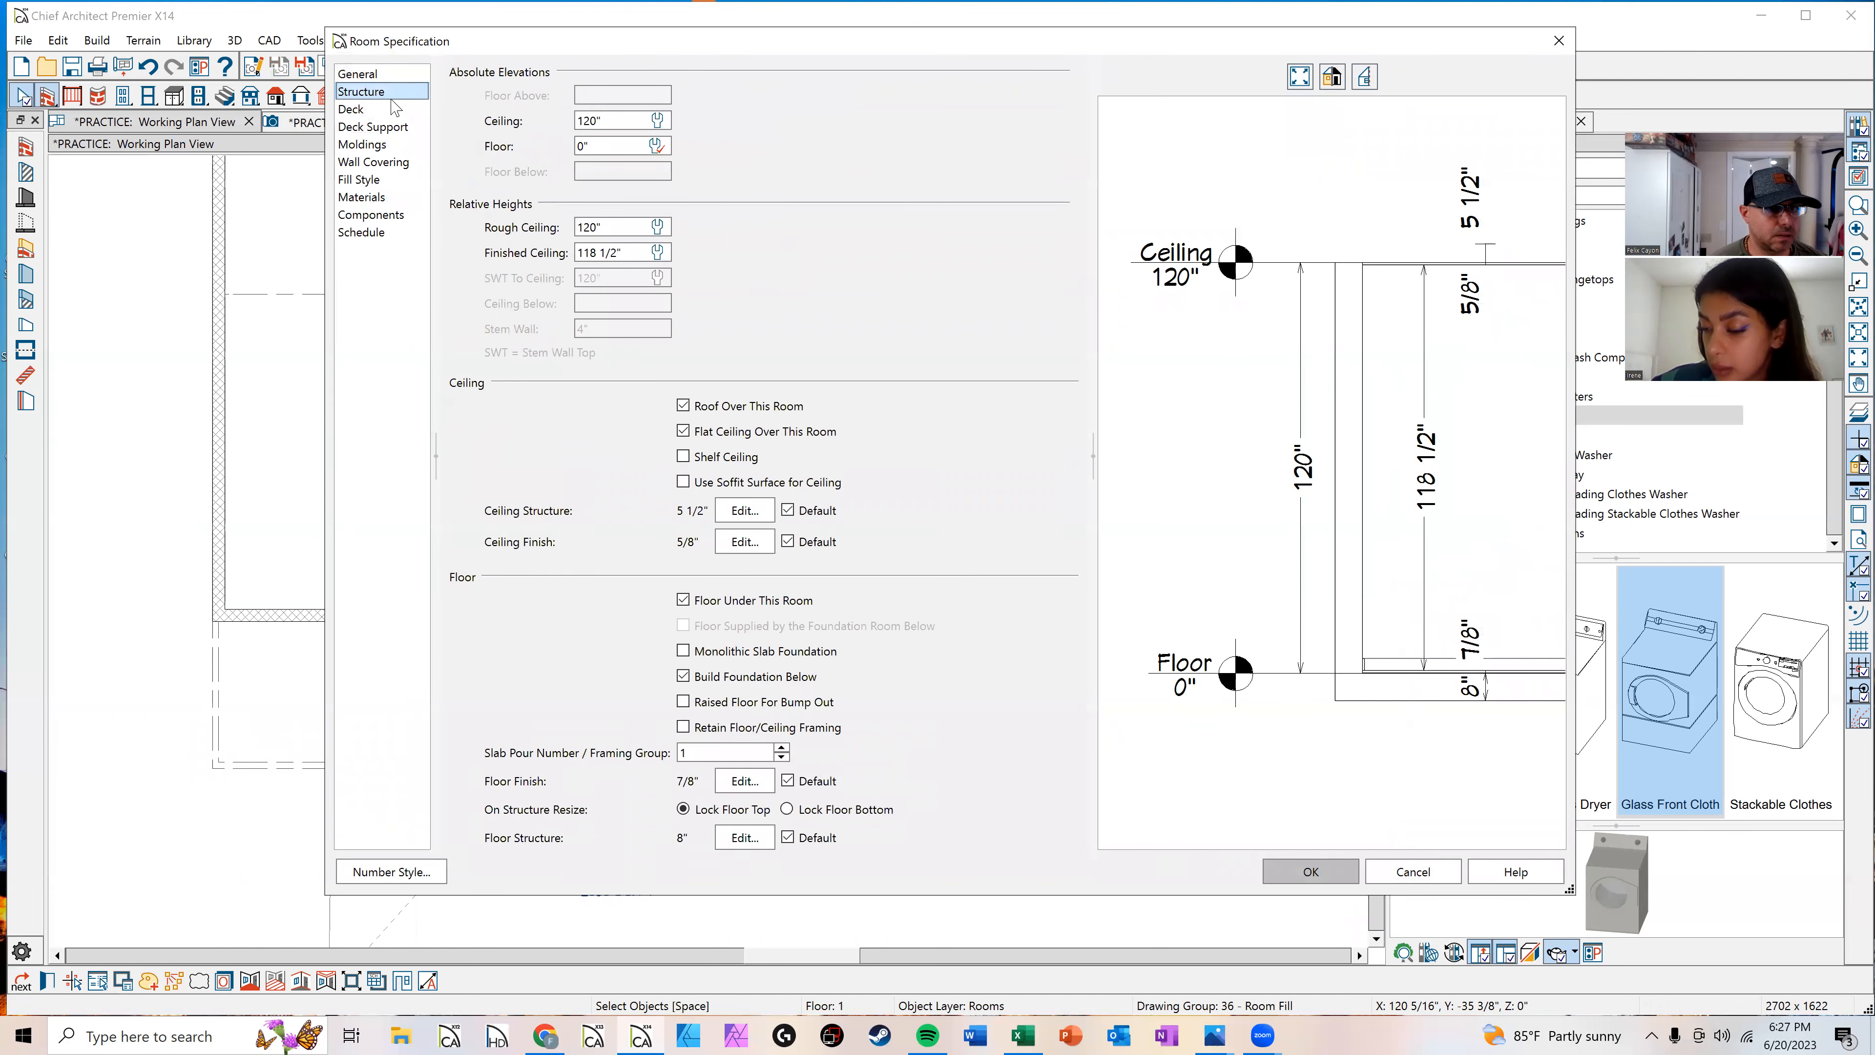
pyautogui.click(618, 128)
pyautogui.write('96')
pyautogui.press('Return')
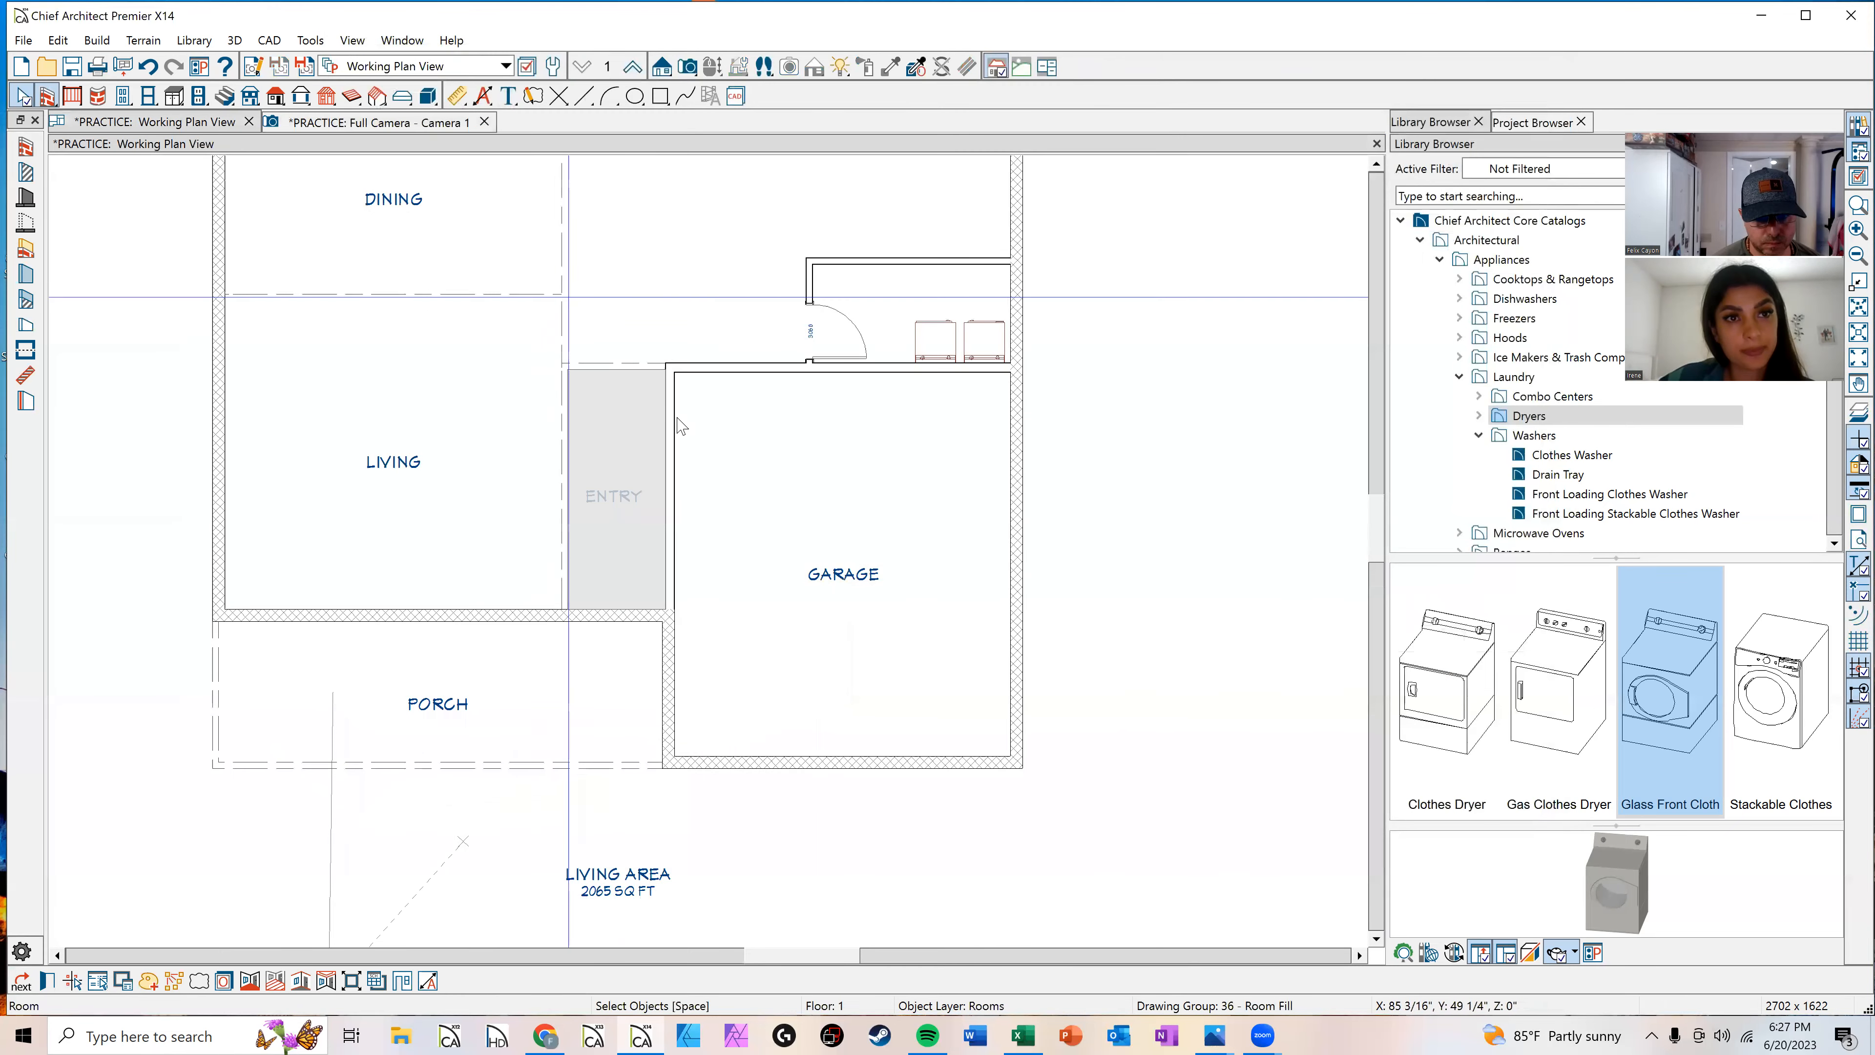
pyautogui.press('Escape')
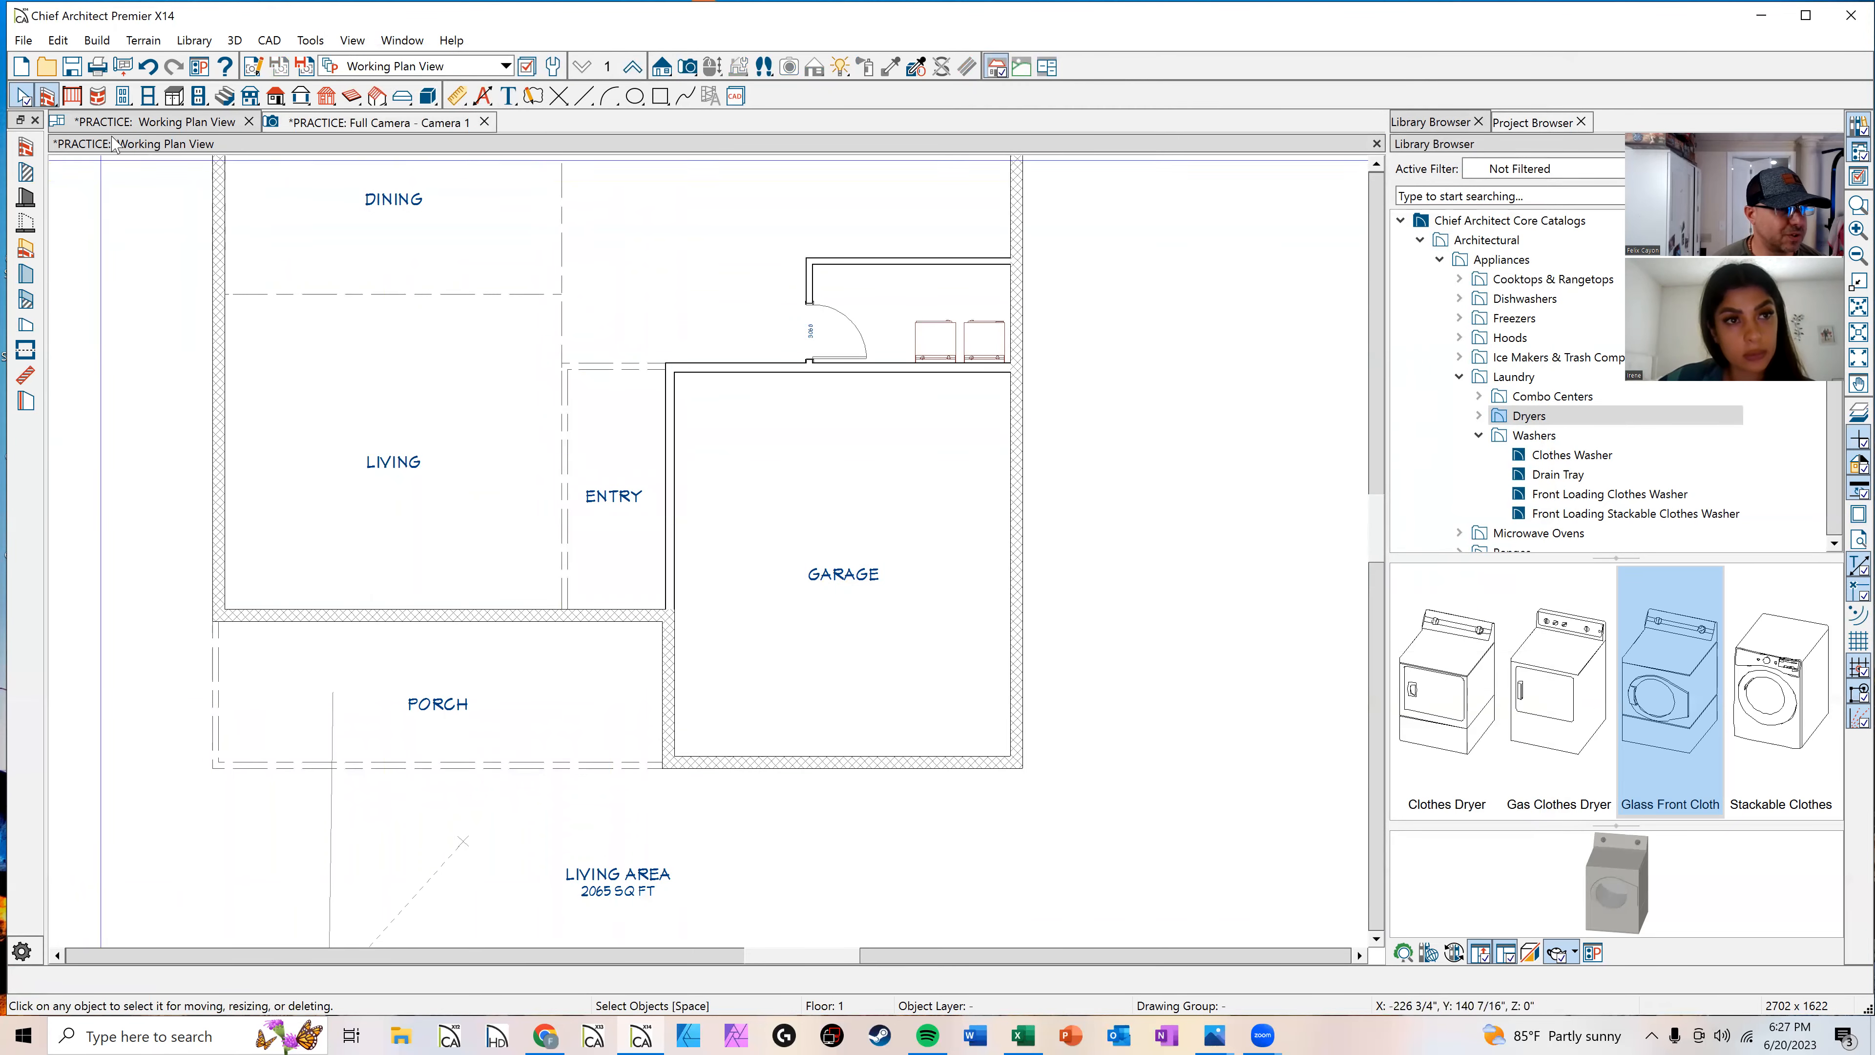
# Step: Place a standard window in the exterior wall between the living room and the porch
pyautogui.click(148, 96)
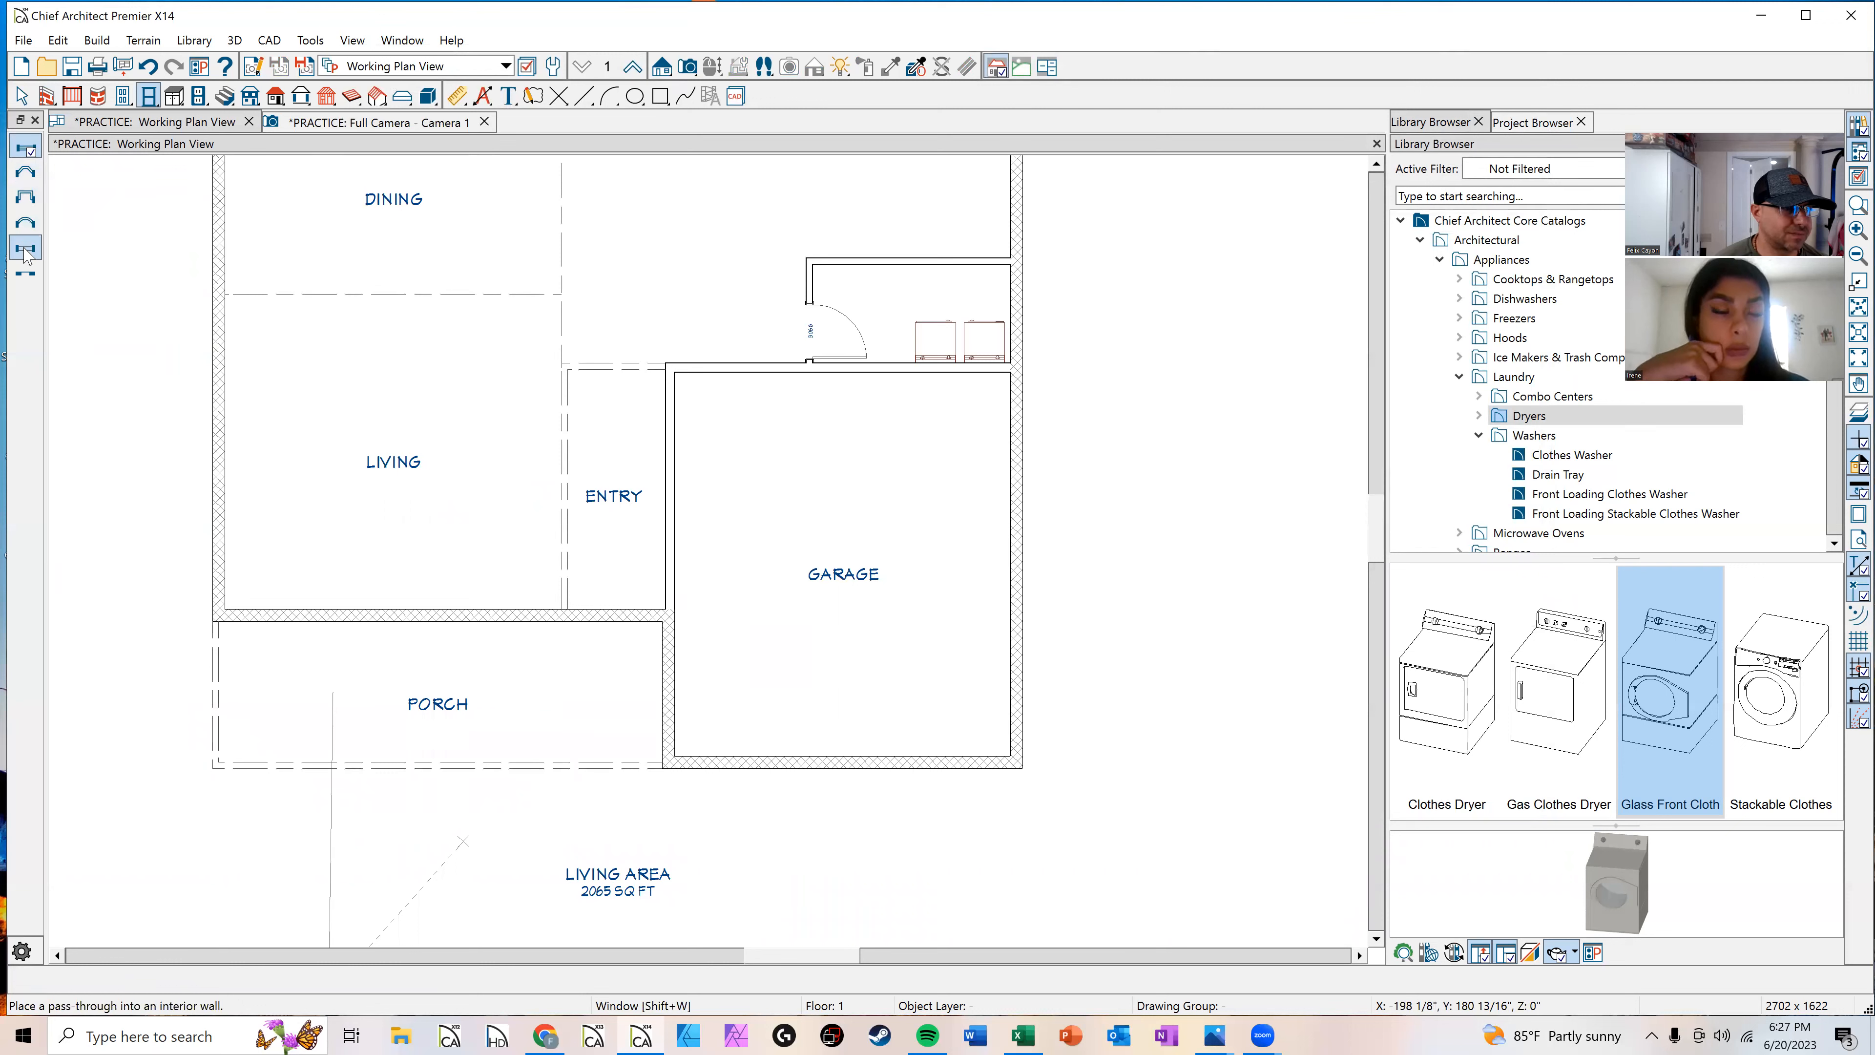
pyautogui.click(26, 151)
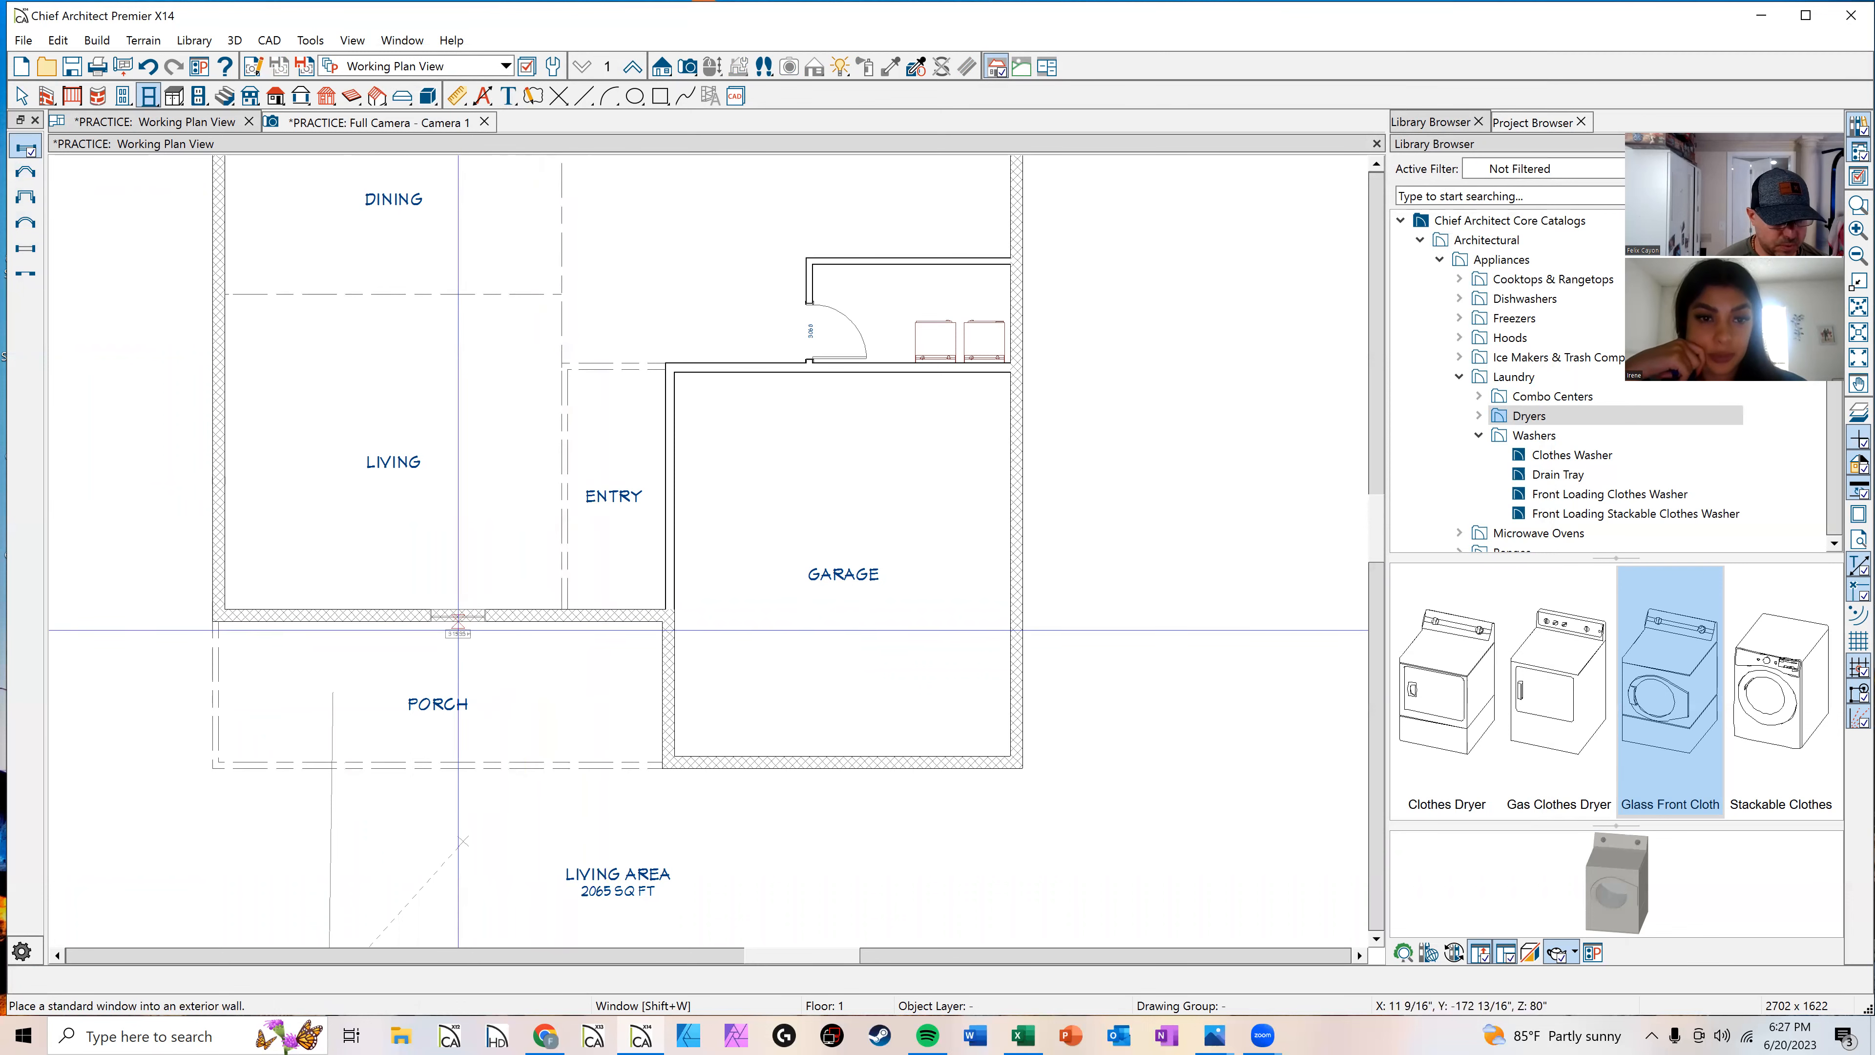
pyautogui.click(470, 614)
pyautogui.press('Escape')
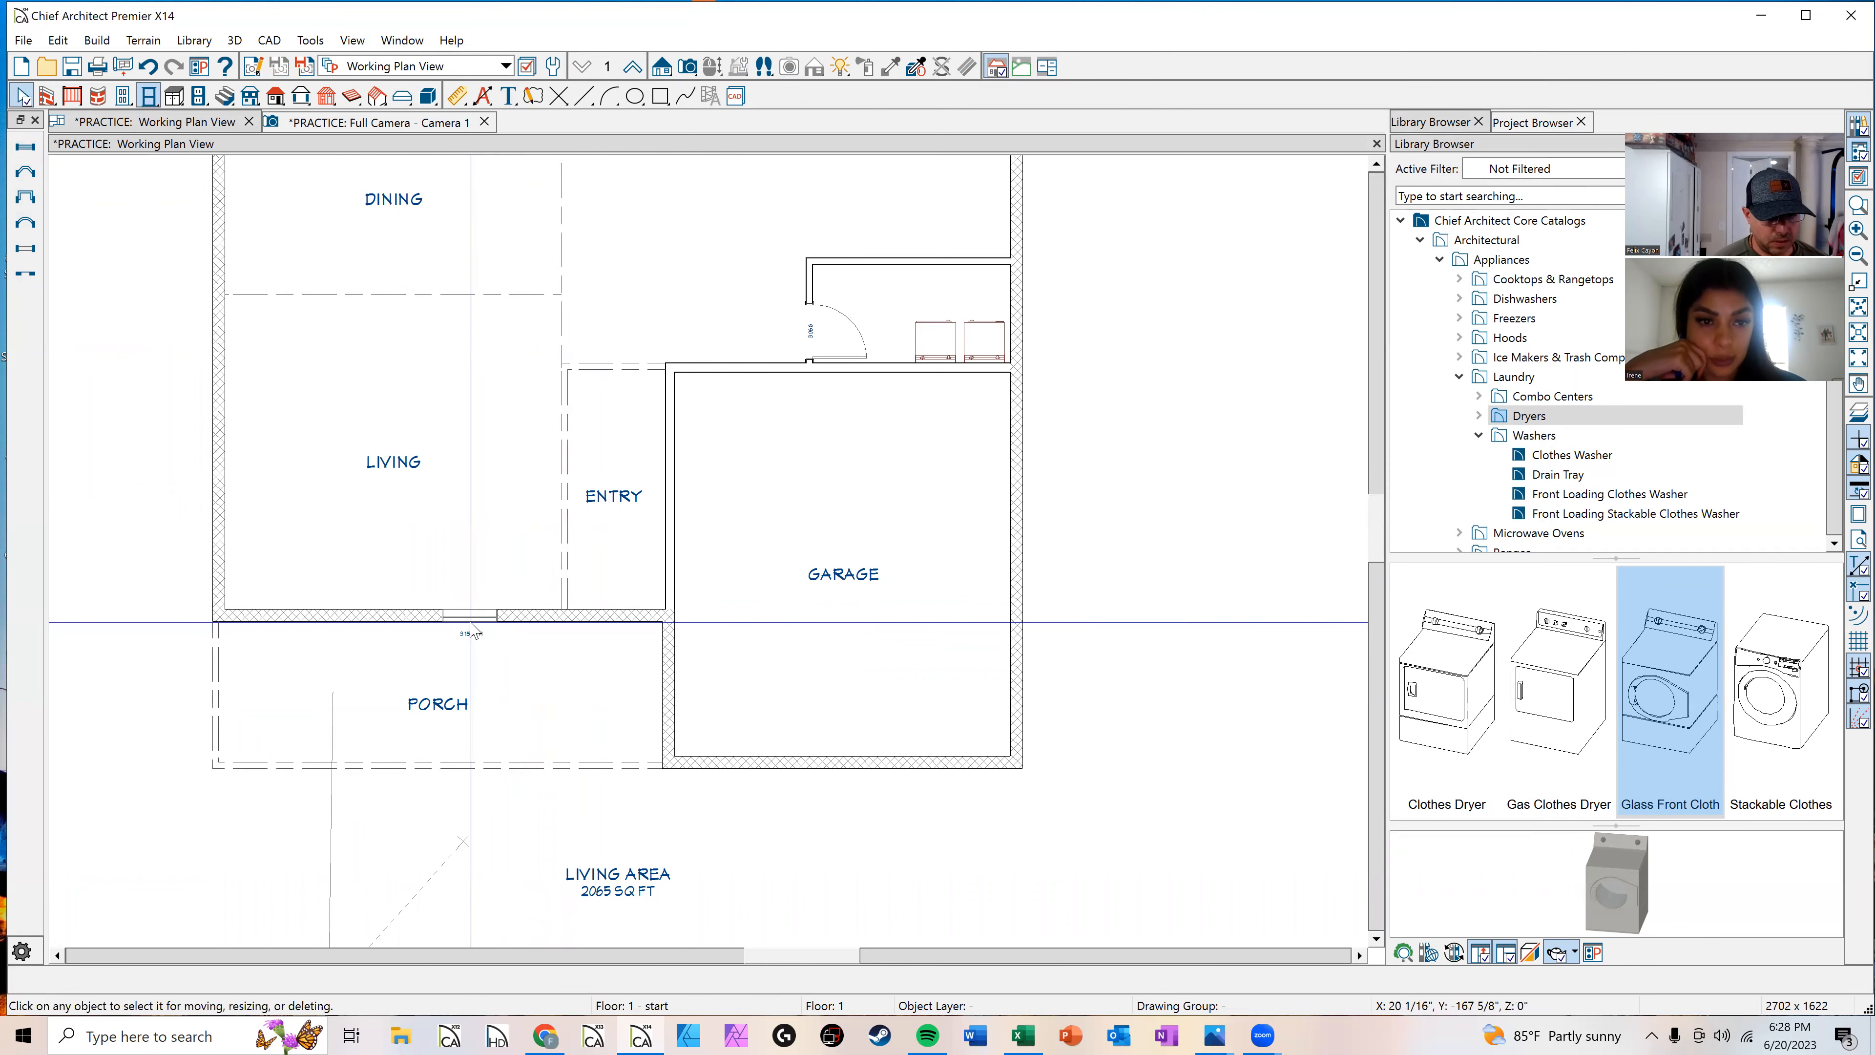
# Step: Open the new window's specification and set its window type to Single Hung
pyautogui.click(472, 633)
pyautogui.doubleClick(473, 629)
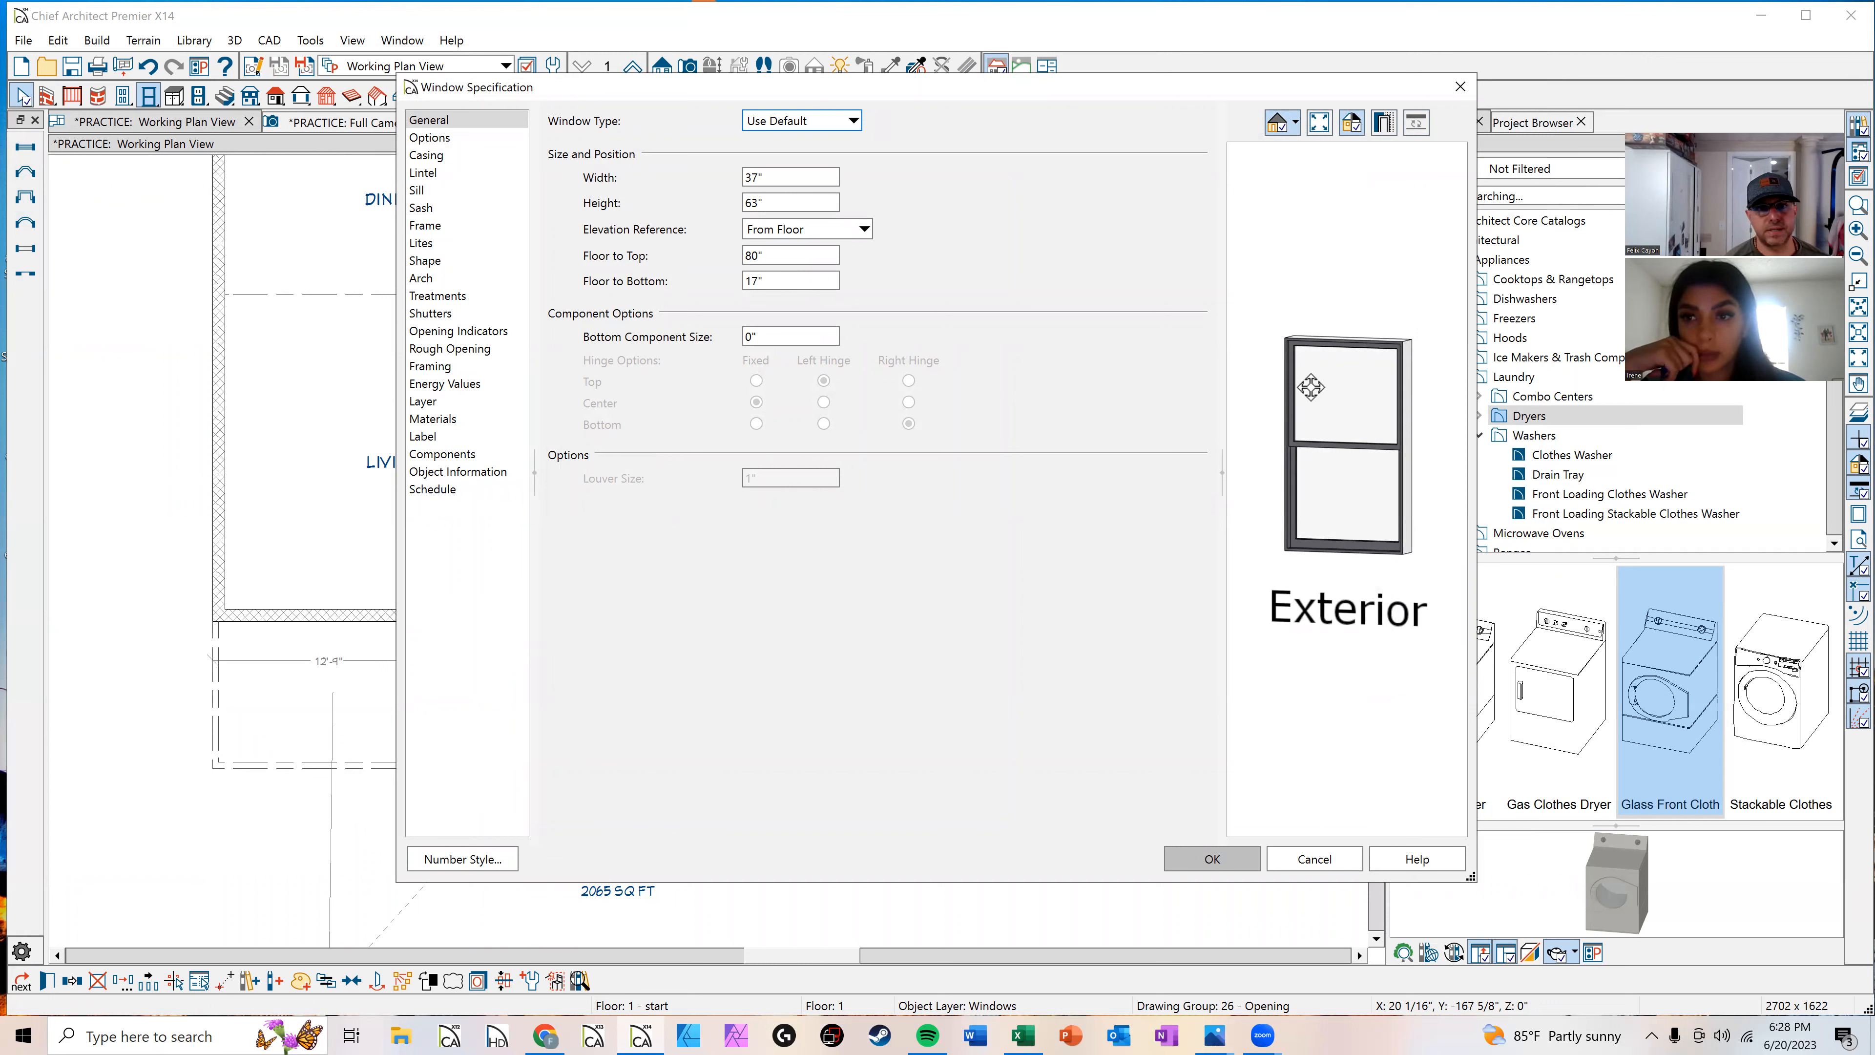
pyautogui.click(855, 122)
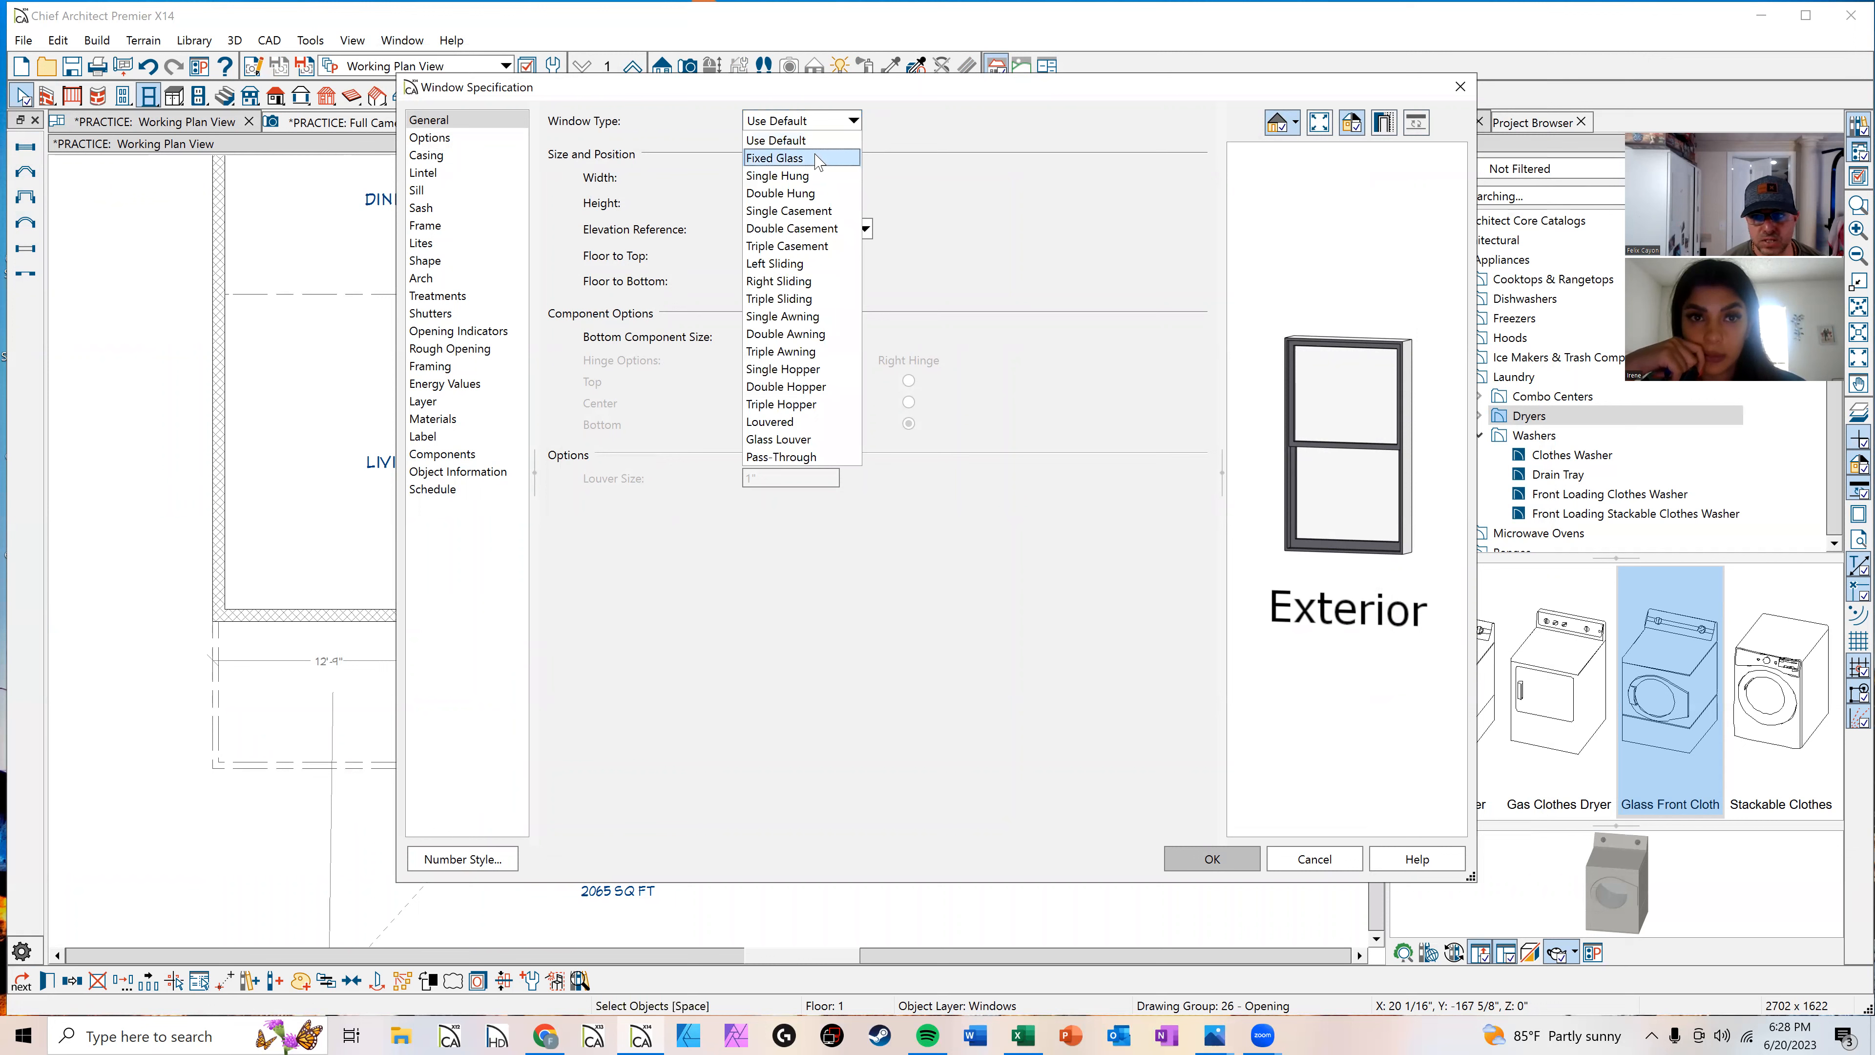
pyautogui.click(817, 160)
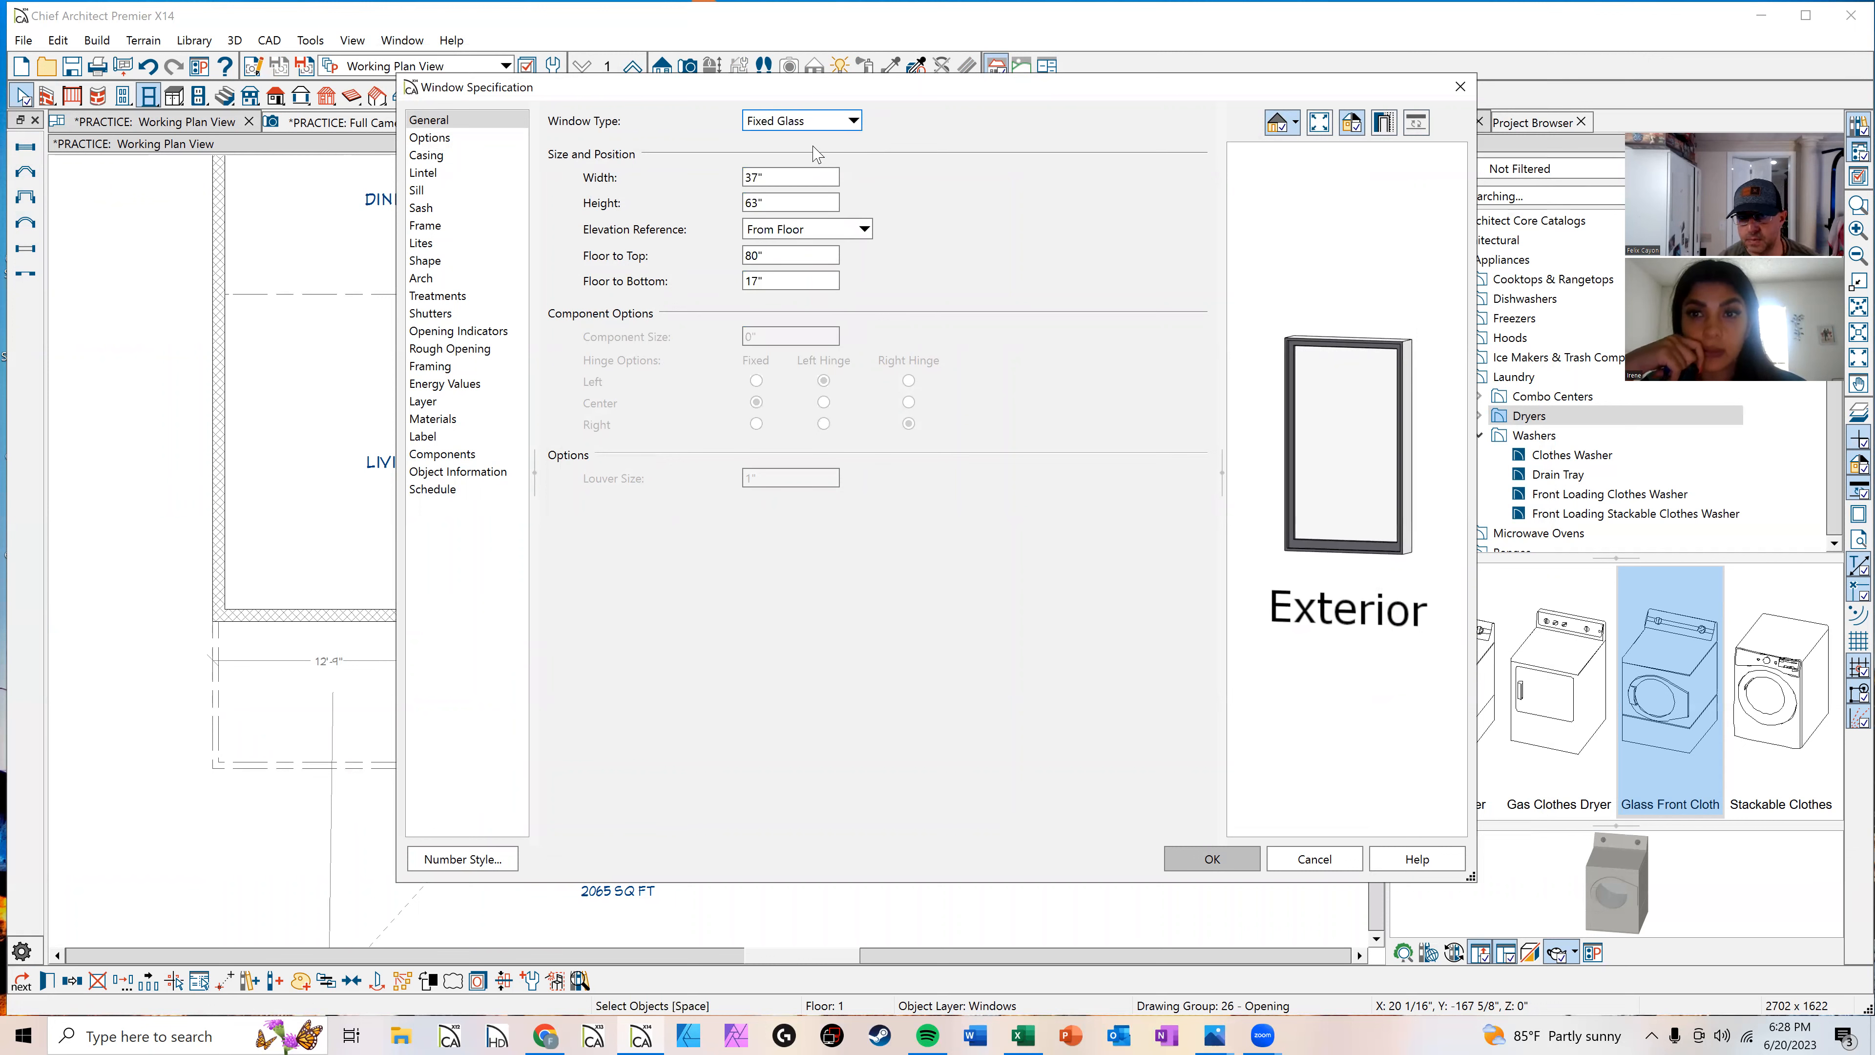
pyautogui.click(828, 120)
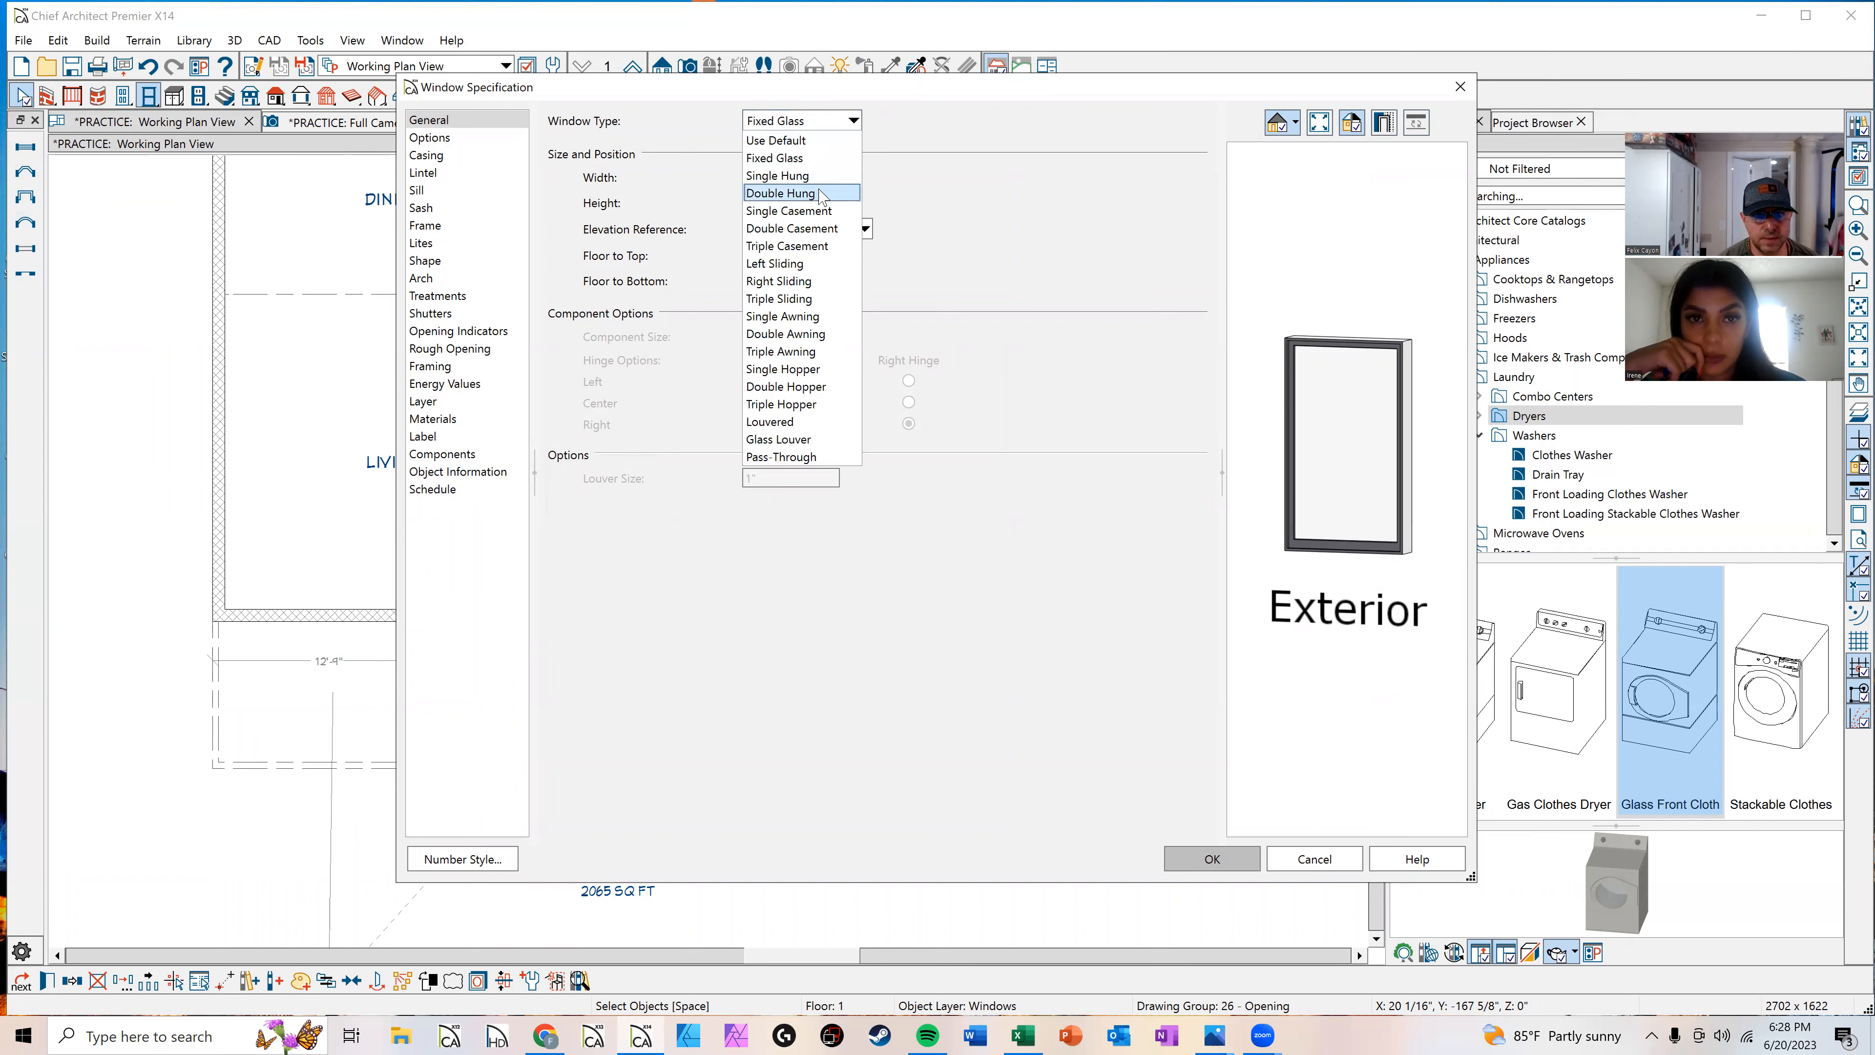
pyautogui.click(825, 212)
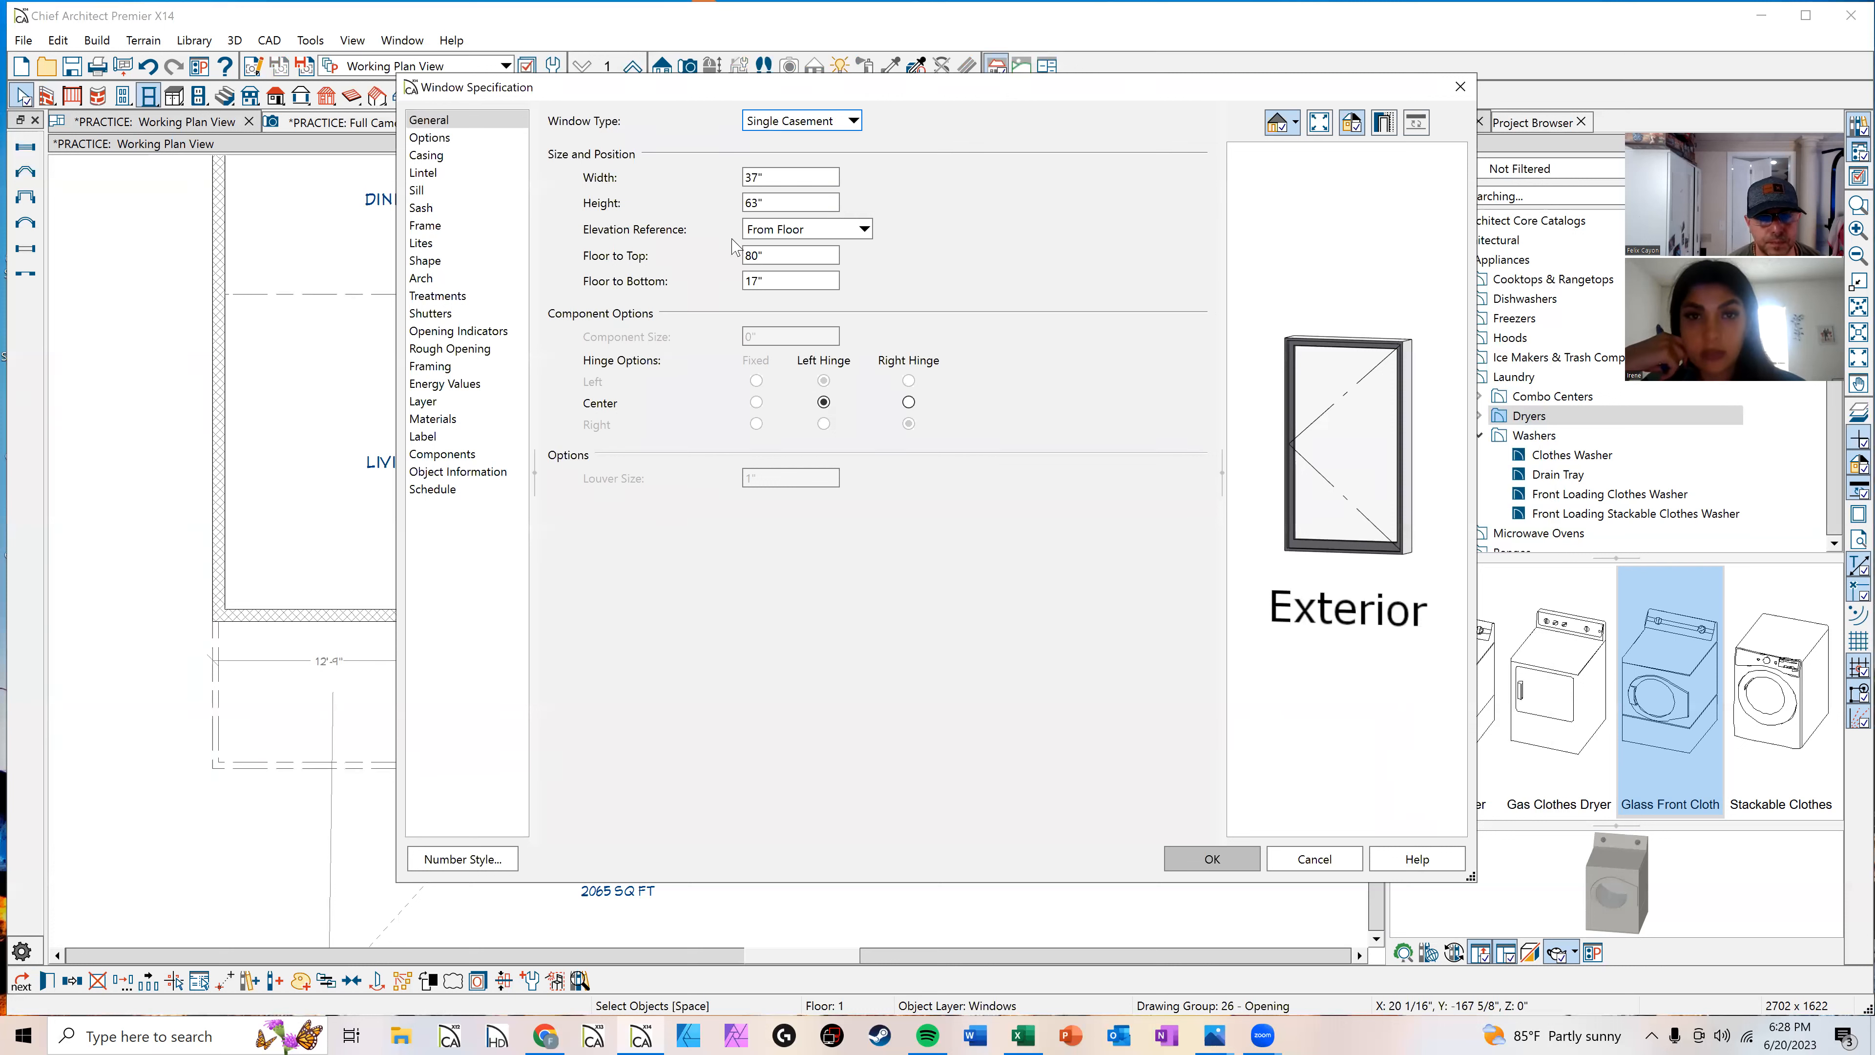
pyautogui.click(818, 129)
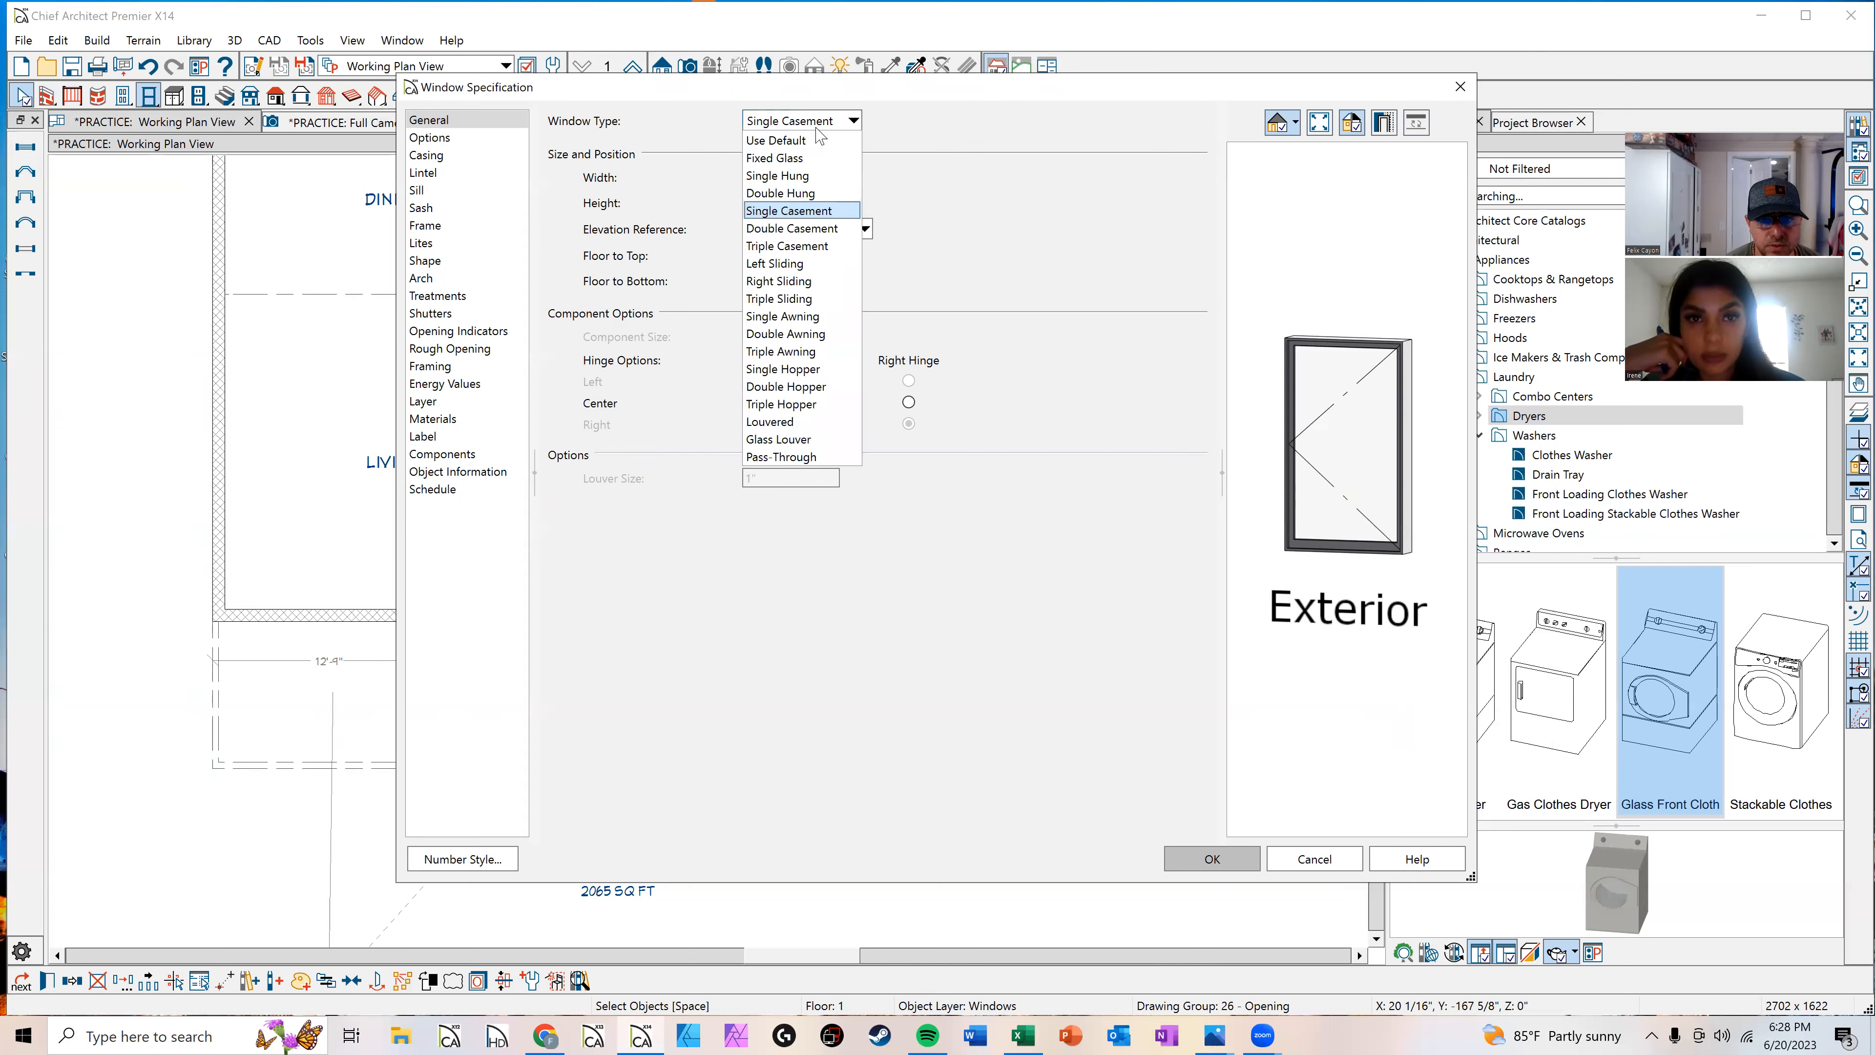
pyautogui.click(792, 284)
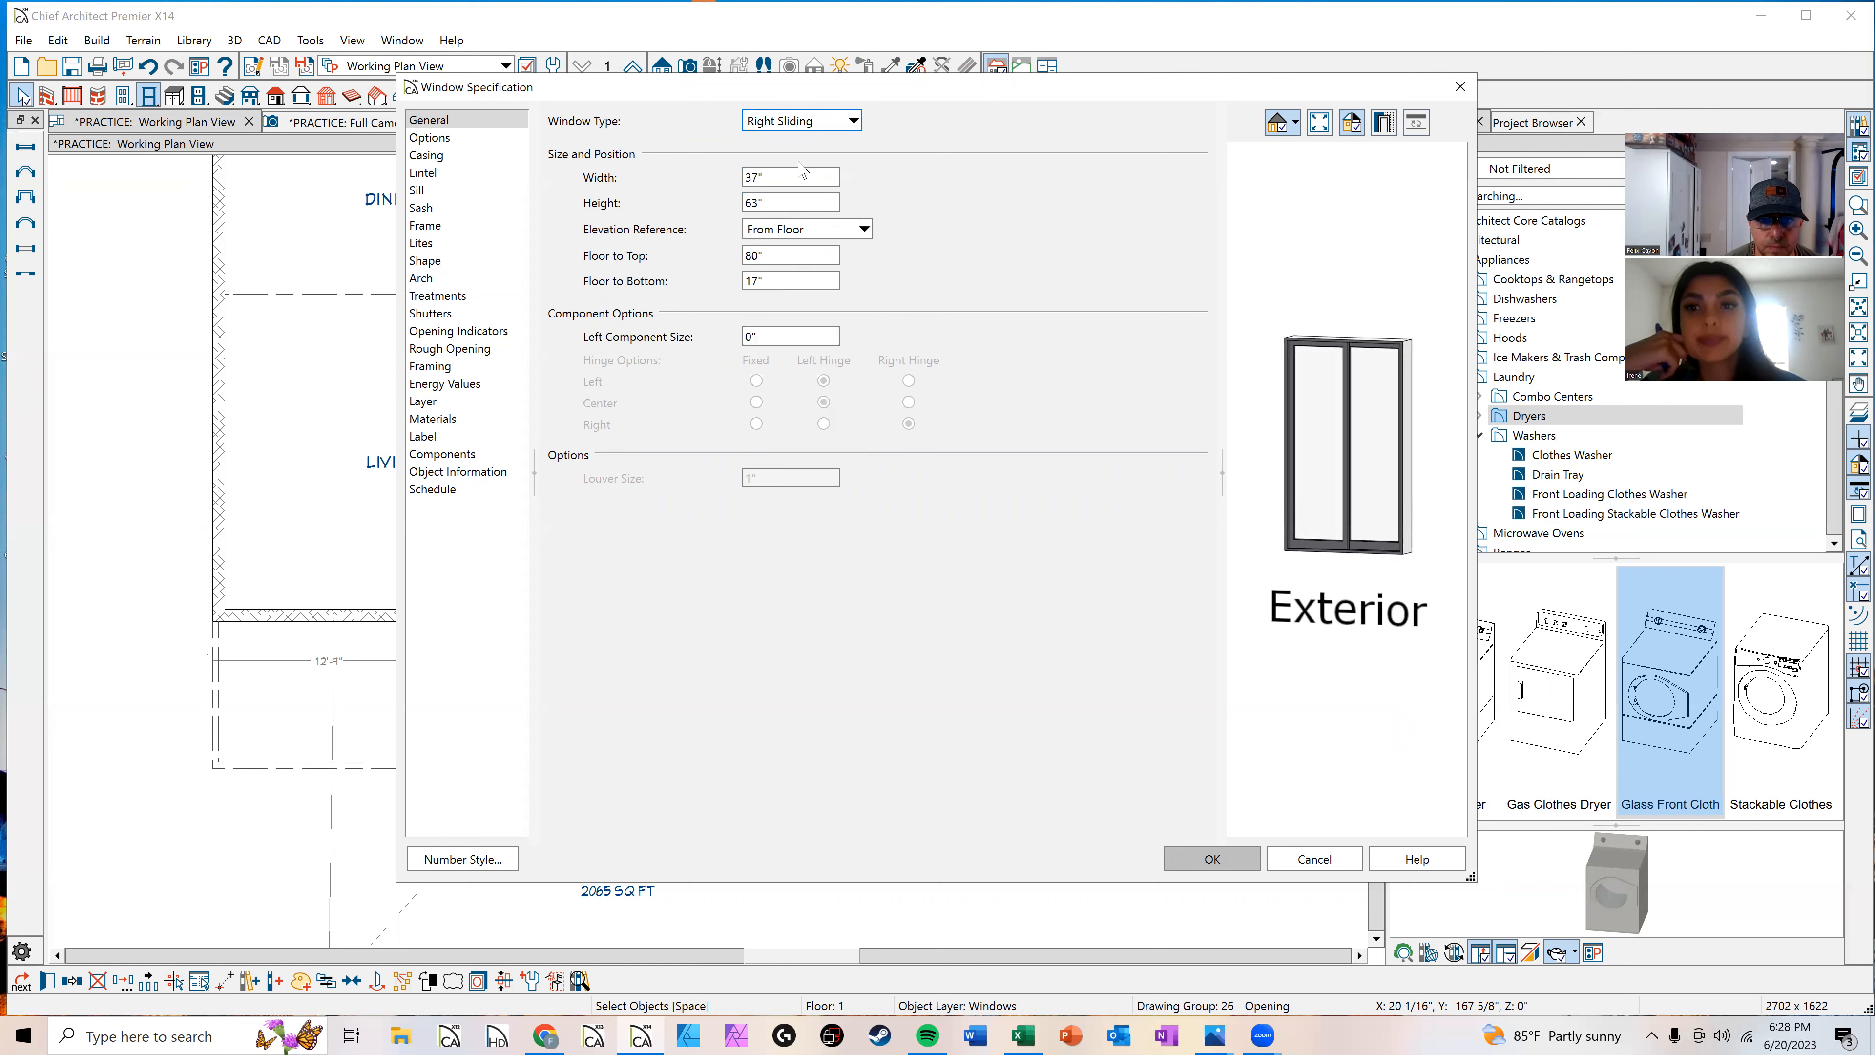
pyautogui.click(810, 122)
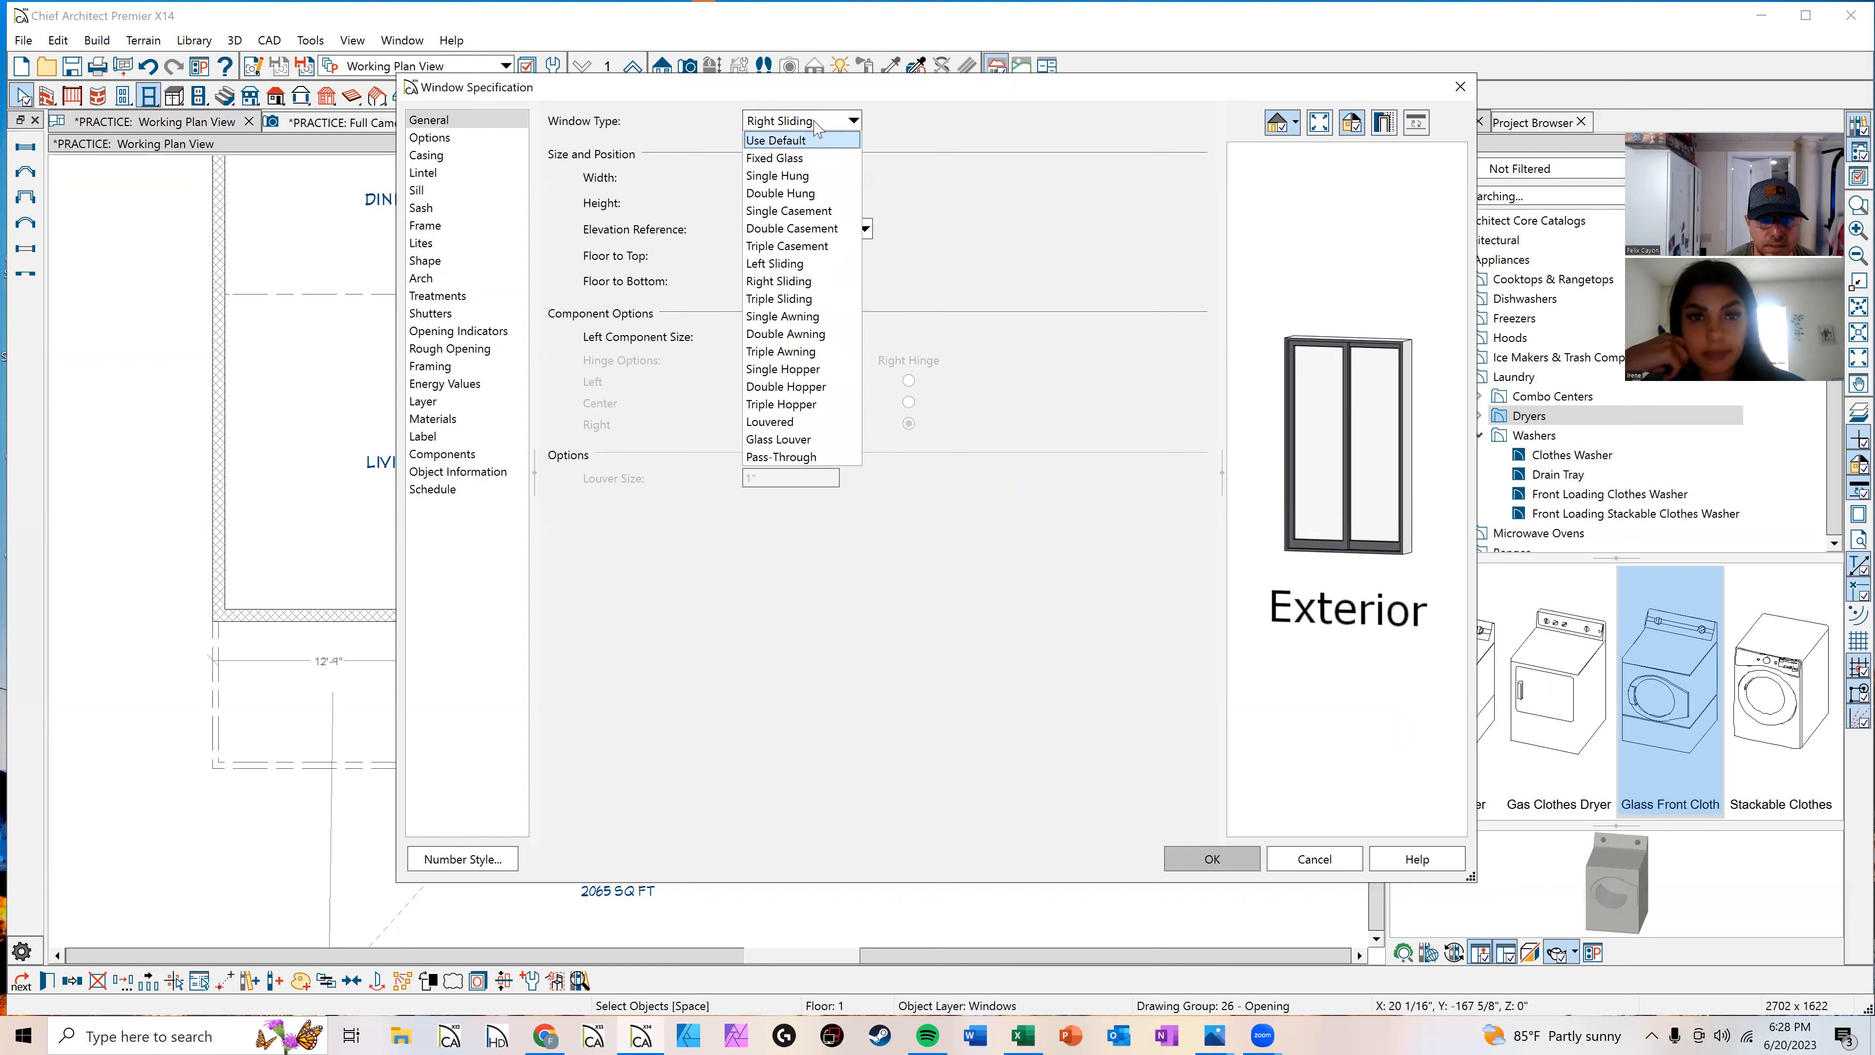
pyautogui.click(815, 123)
pyautogui.click(852, 124)
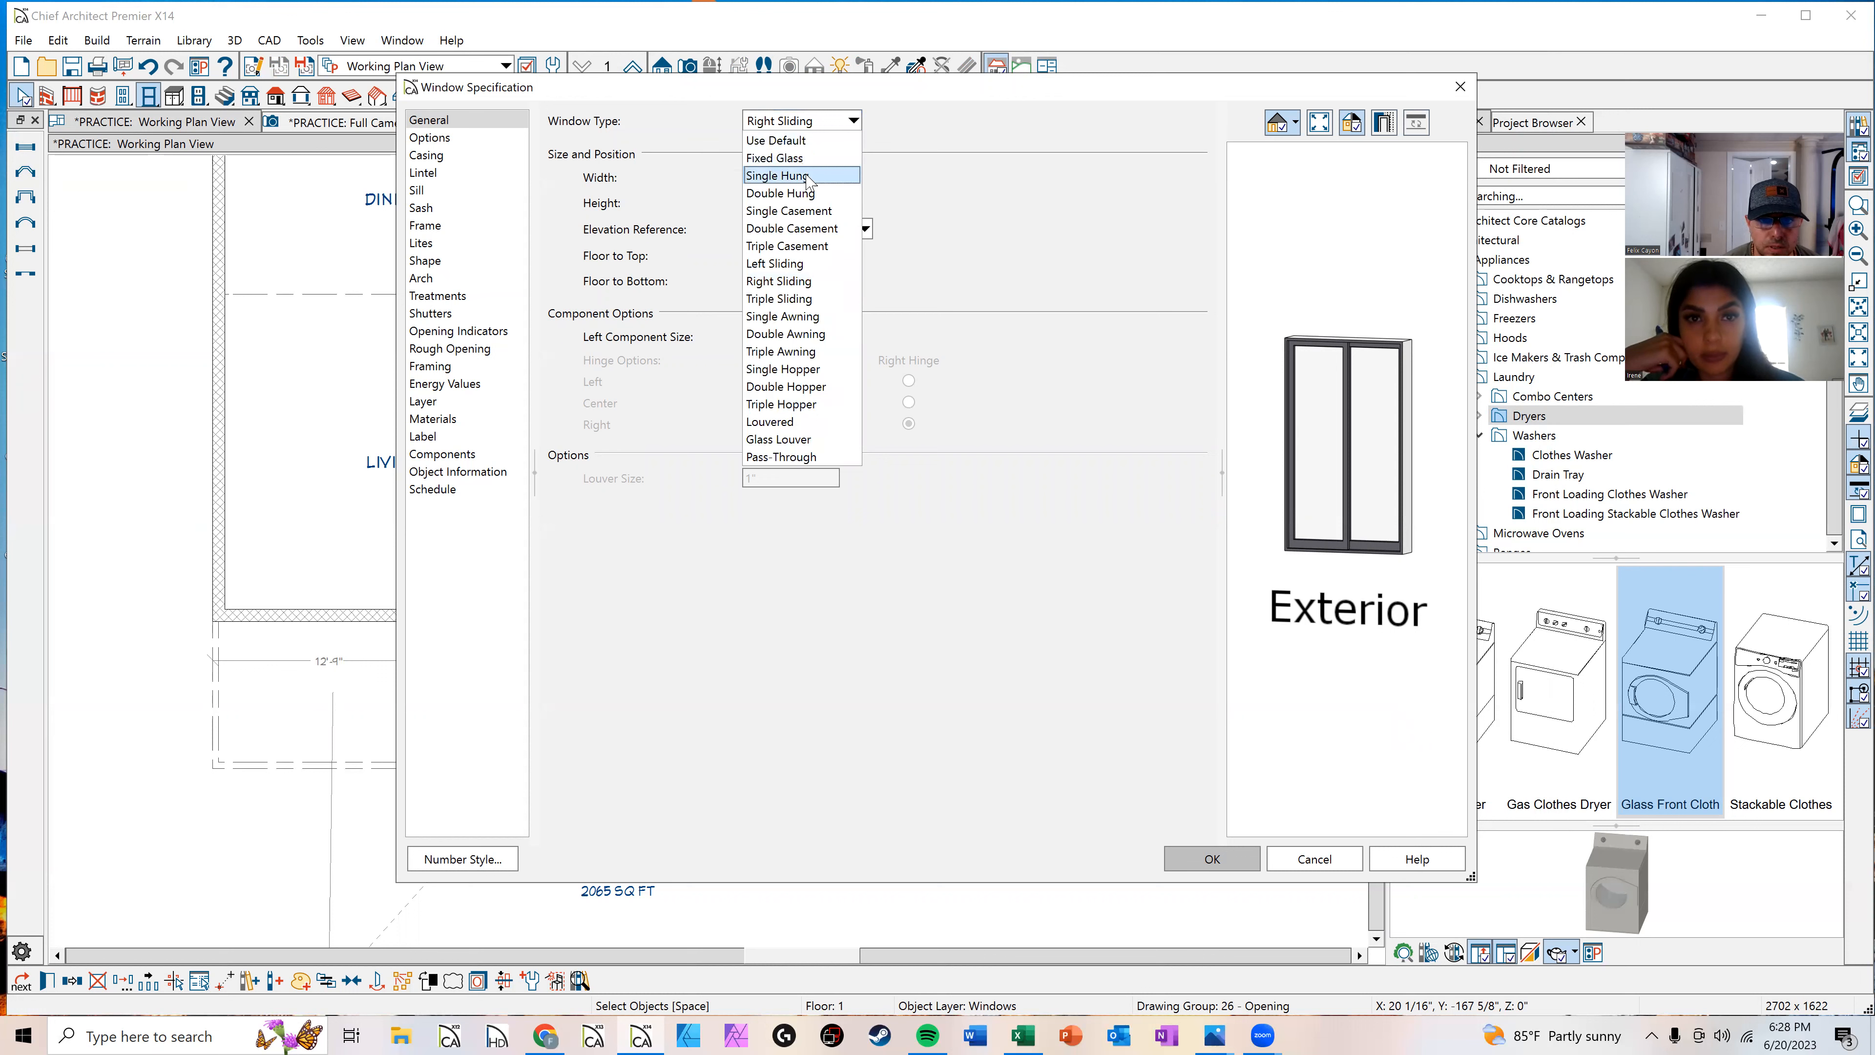
pyautogui.click(783, 176)
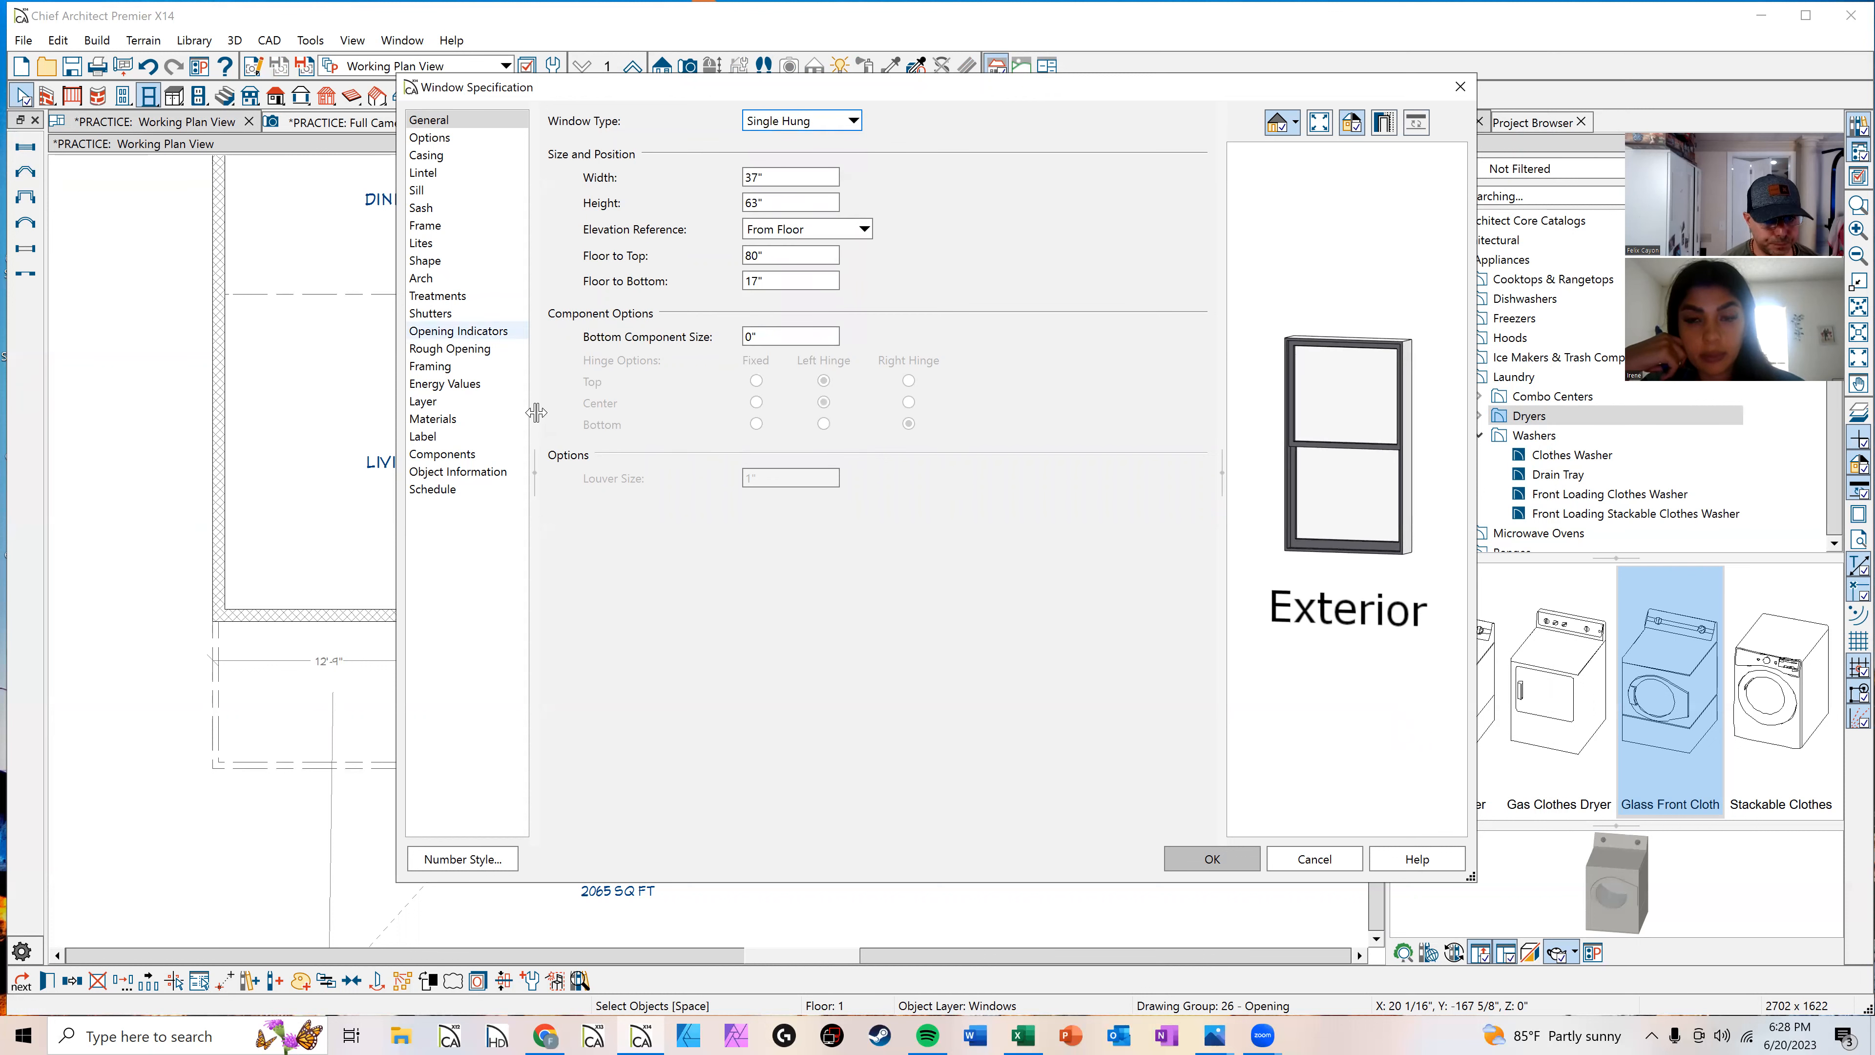
pyautogui.click(1185, 868)
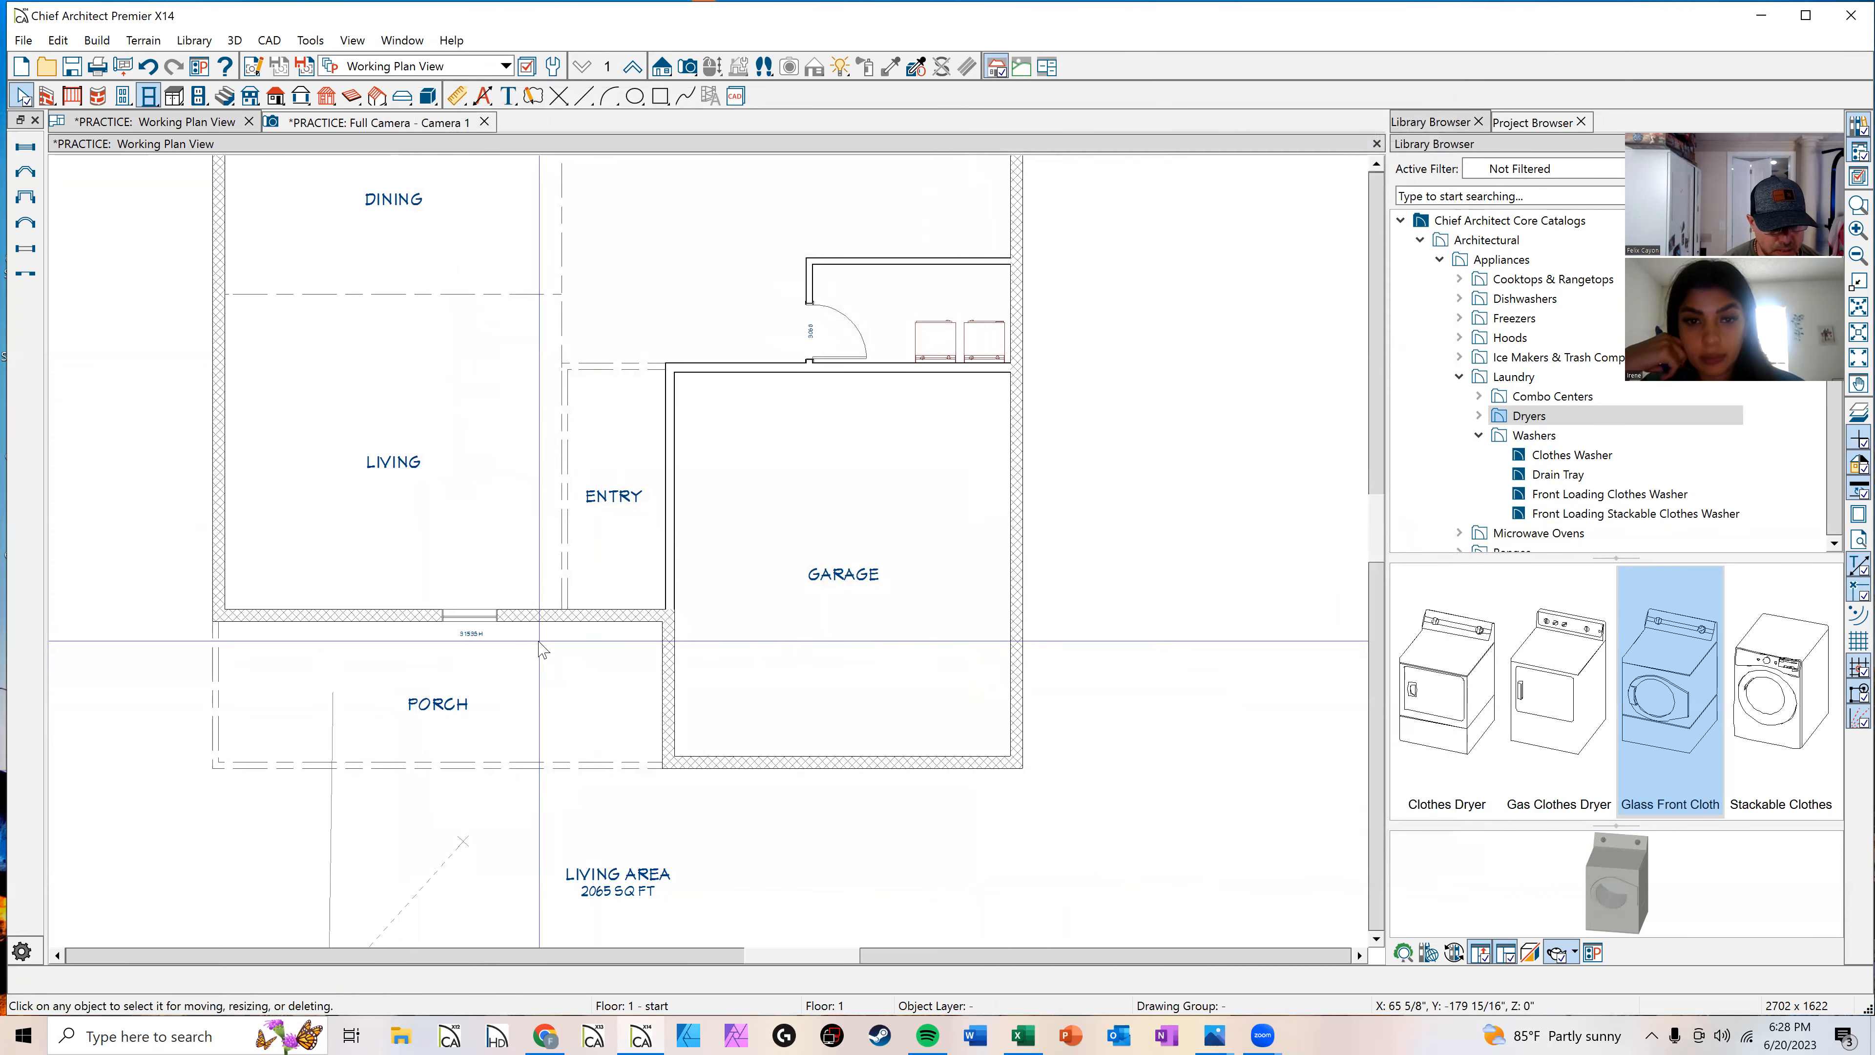
# Step: Open the window's specification again to examine its floor-to-top height, then close it
pyautogui.scroll(1, 539, 649)
pyautogui.scroll(1, 441, 680)
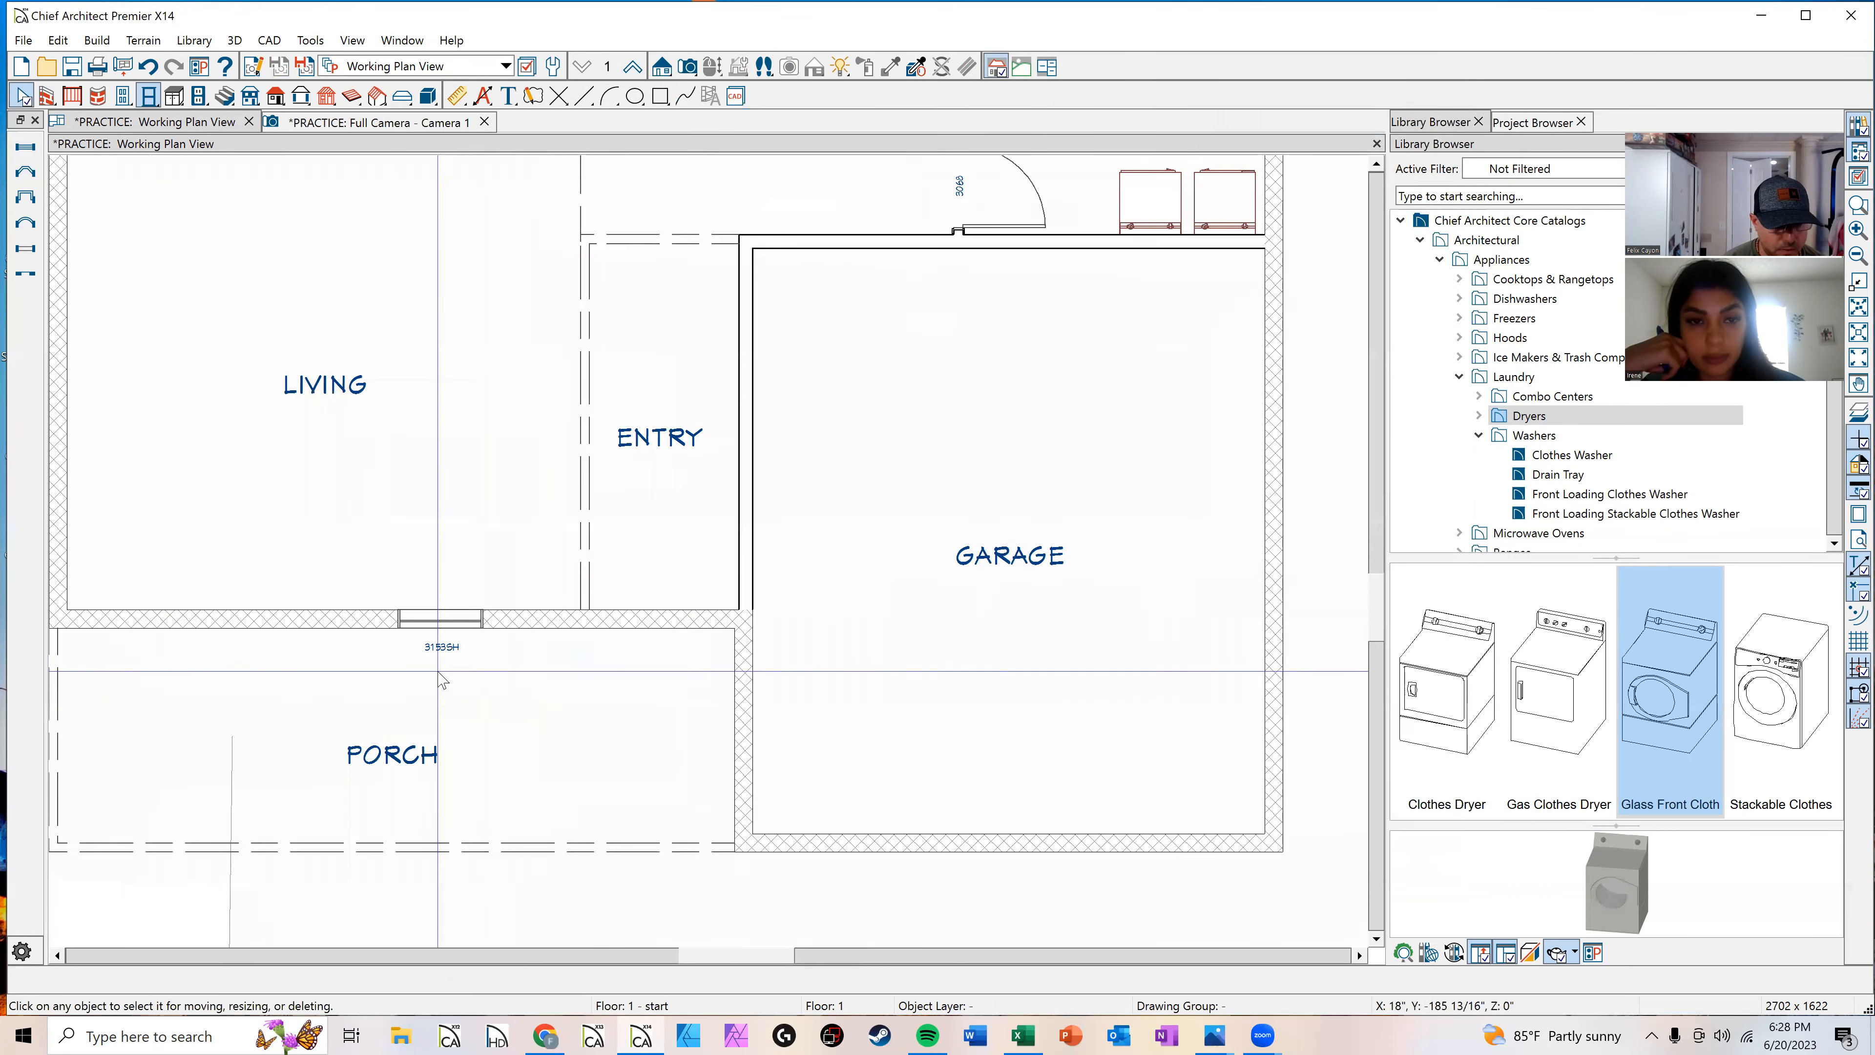
pyautogui.click(463, 619)
pyautogui.hotkey('ctrl', 'e')
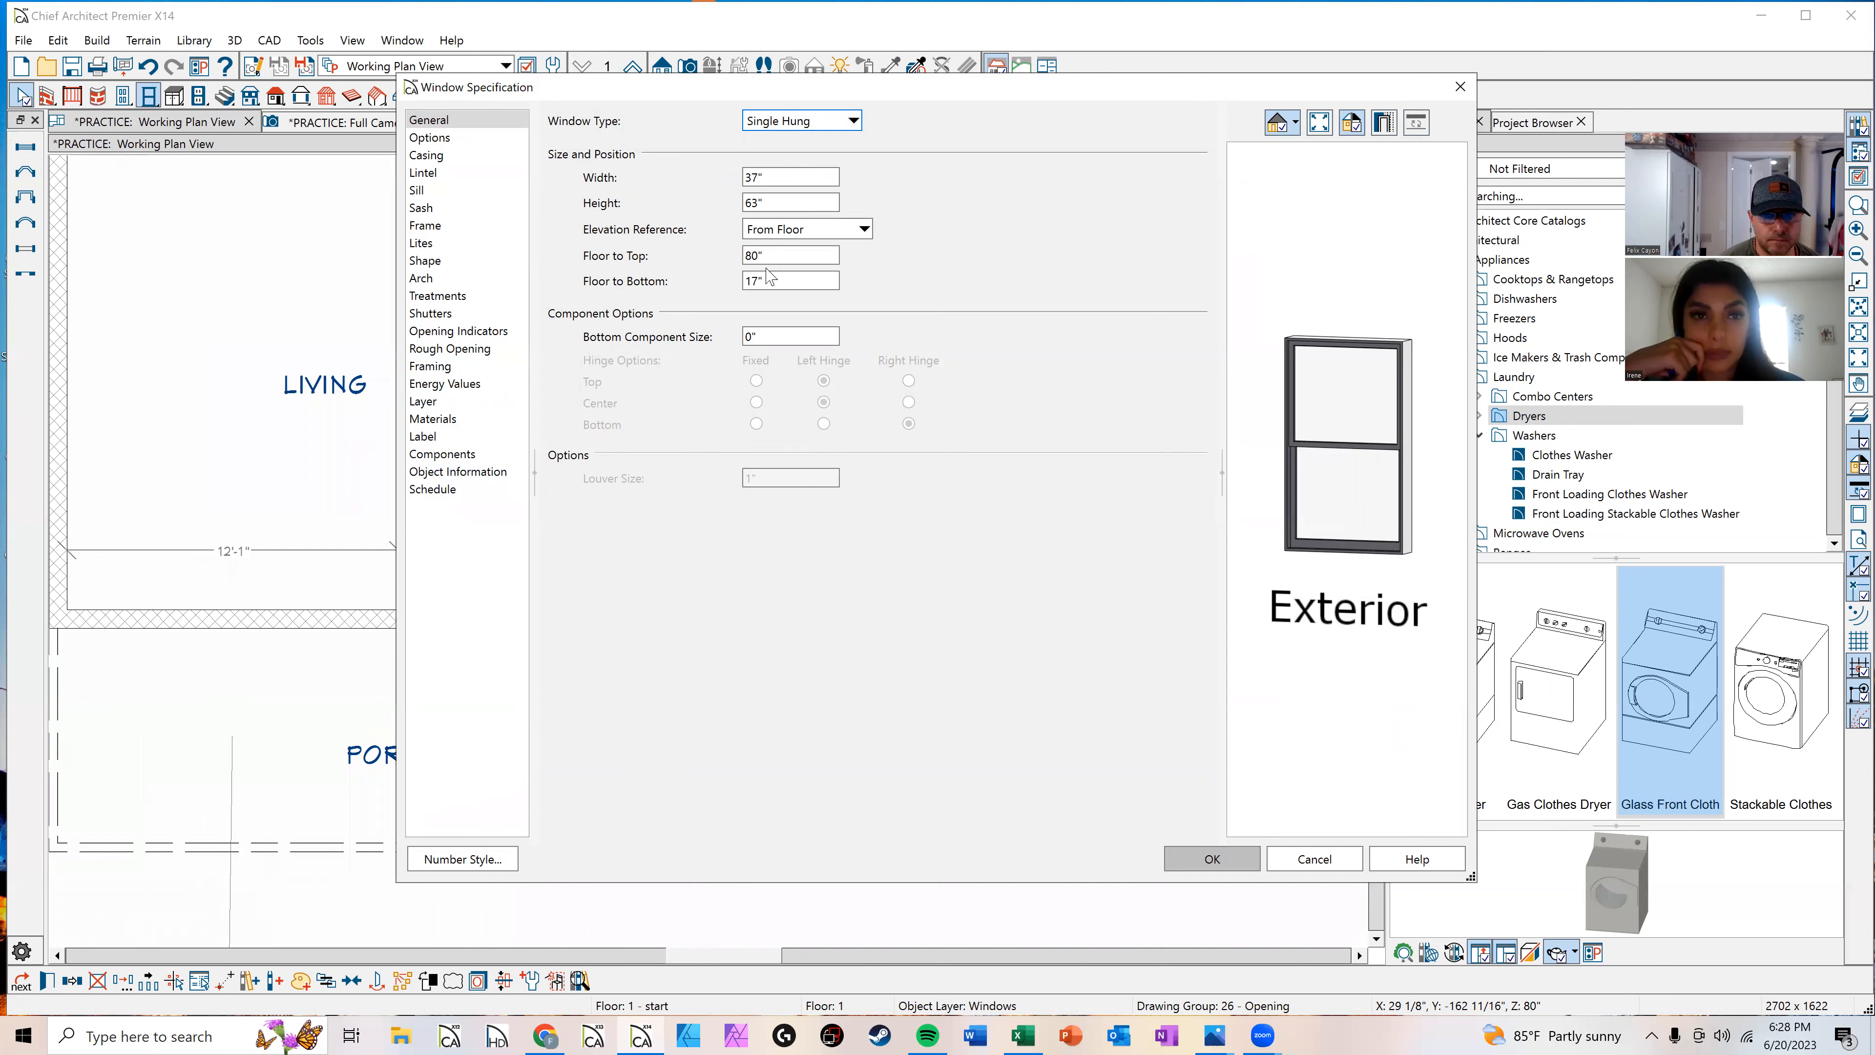
pyautogui.moveTo(764, 257); pyautogui.dragTo(720, 251)
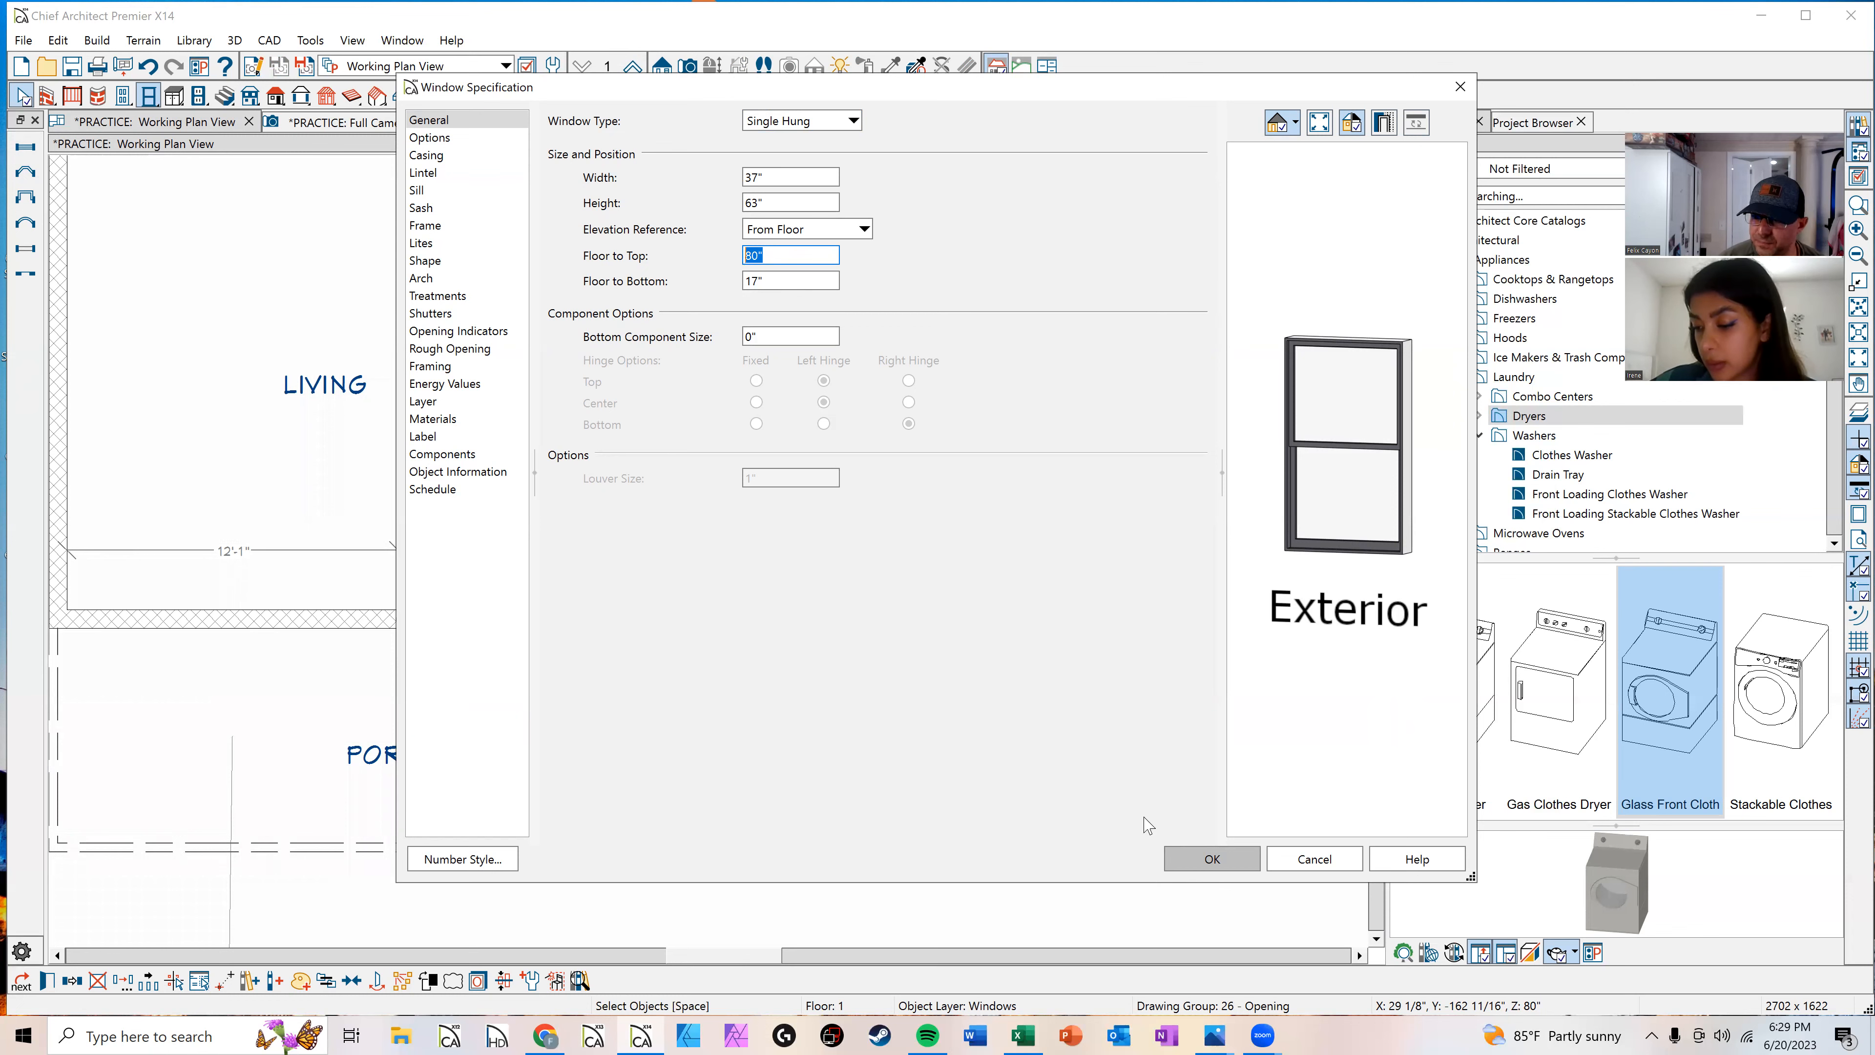
pyautogui.click(1212, 858)
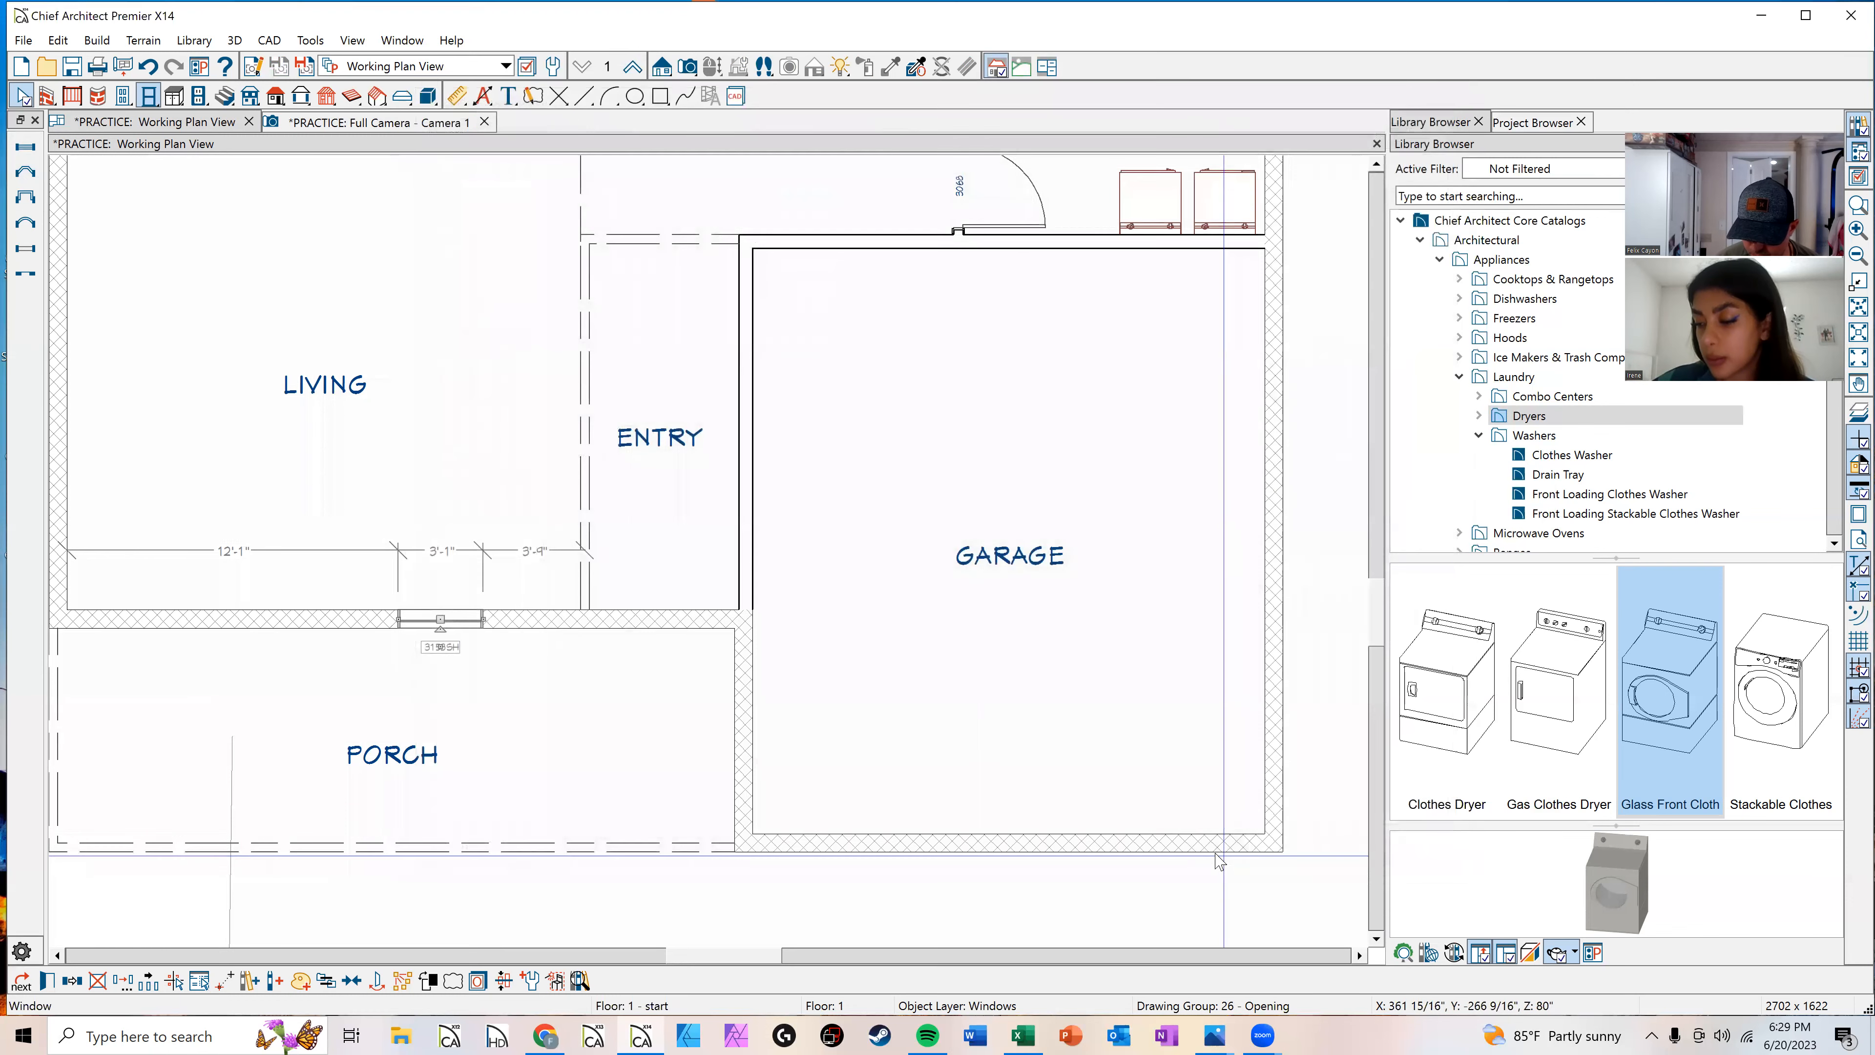
# Step: Open the Build Roof settings and enable Build Roof Planes
pyautogui.scroll(-1, 760, 401)
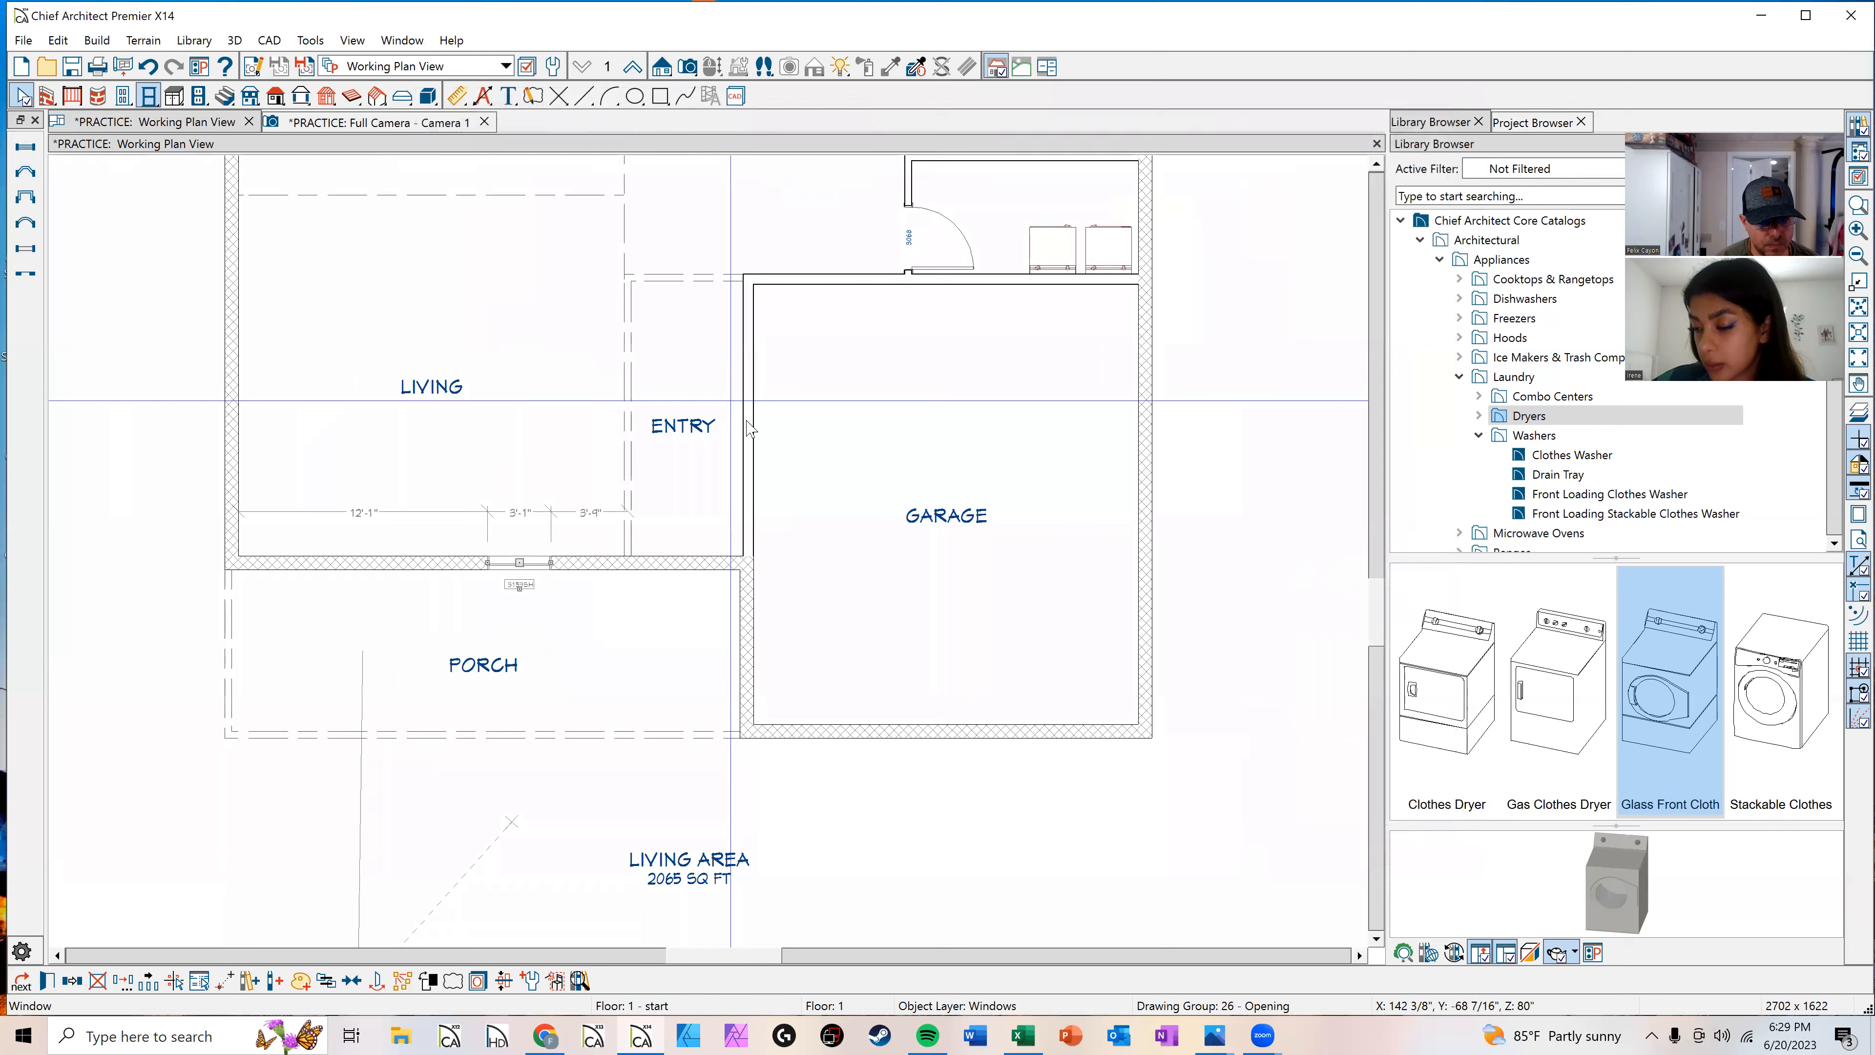
pyautogui.scroll(-2, 661, 353)
pyautogui.moveTo(722, 414); pyautogui.dragTo(749, 640, button='middle')
pyautogui.scroll(1, 863, 472)
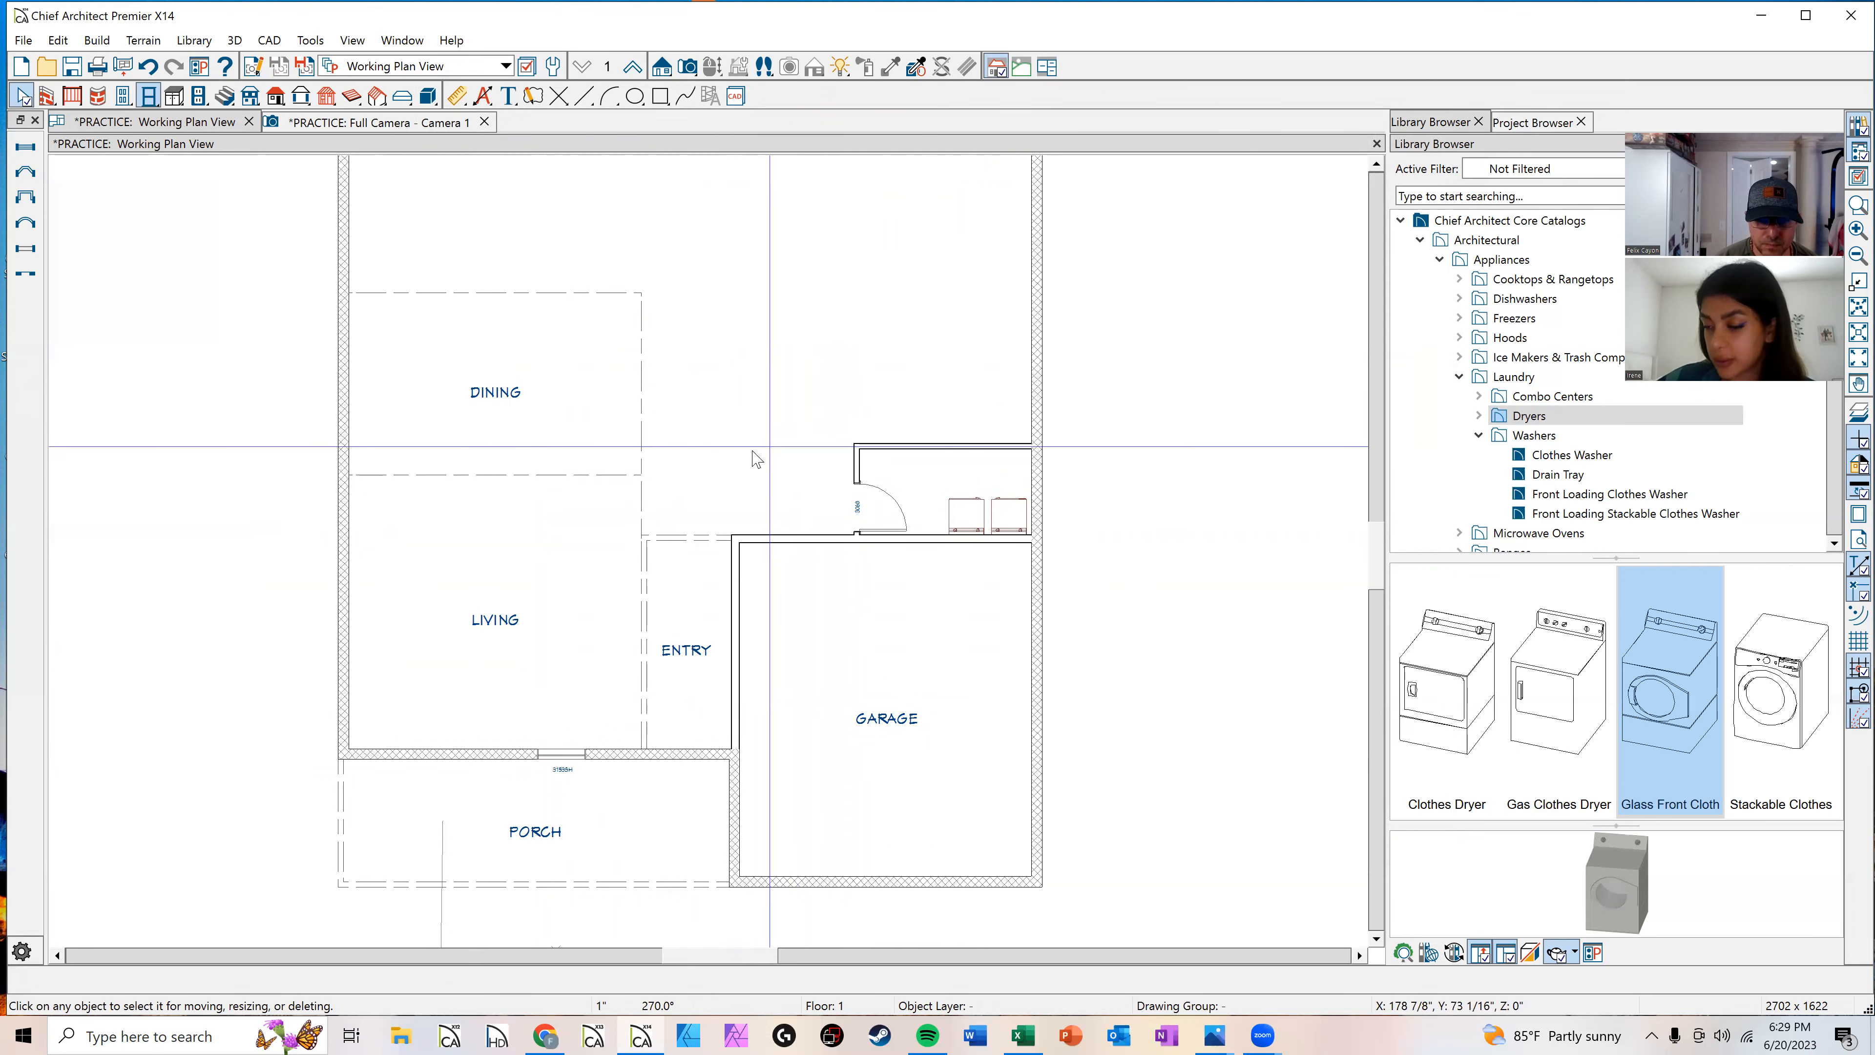
pyautogui.scroll(-1, 748, 454)
pyautogui.scroll(-3, 774, 423)
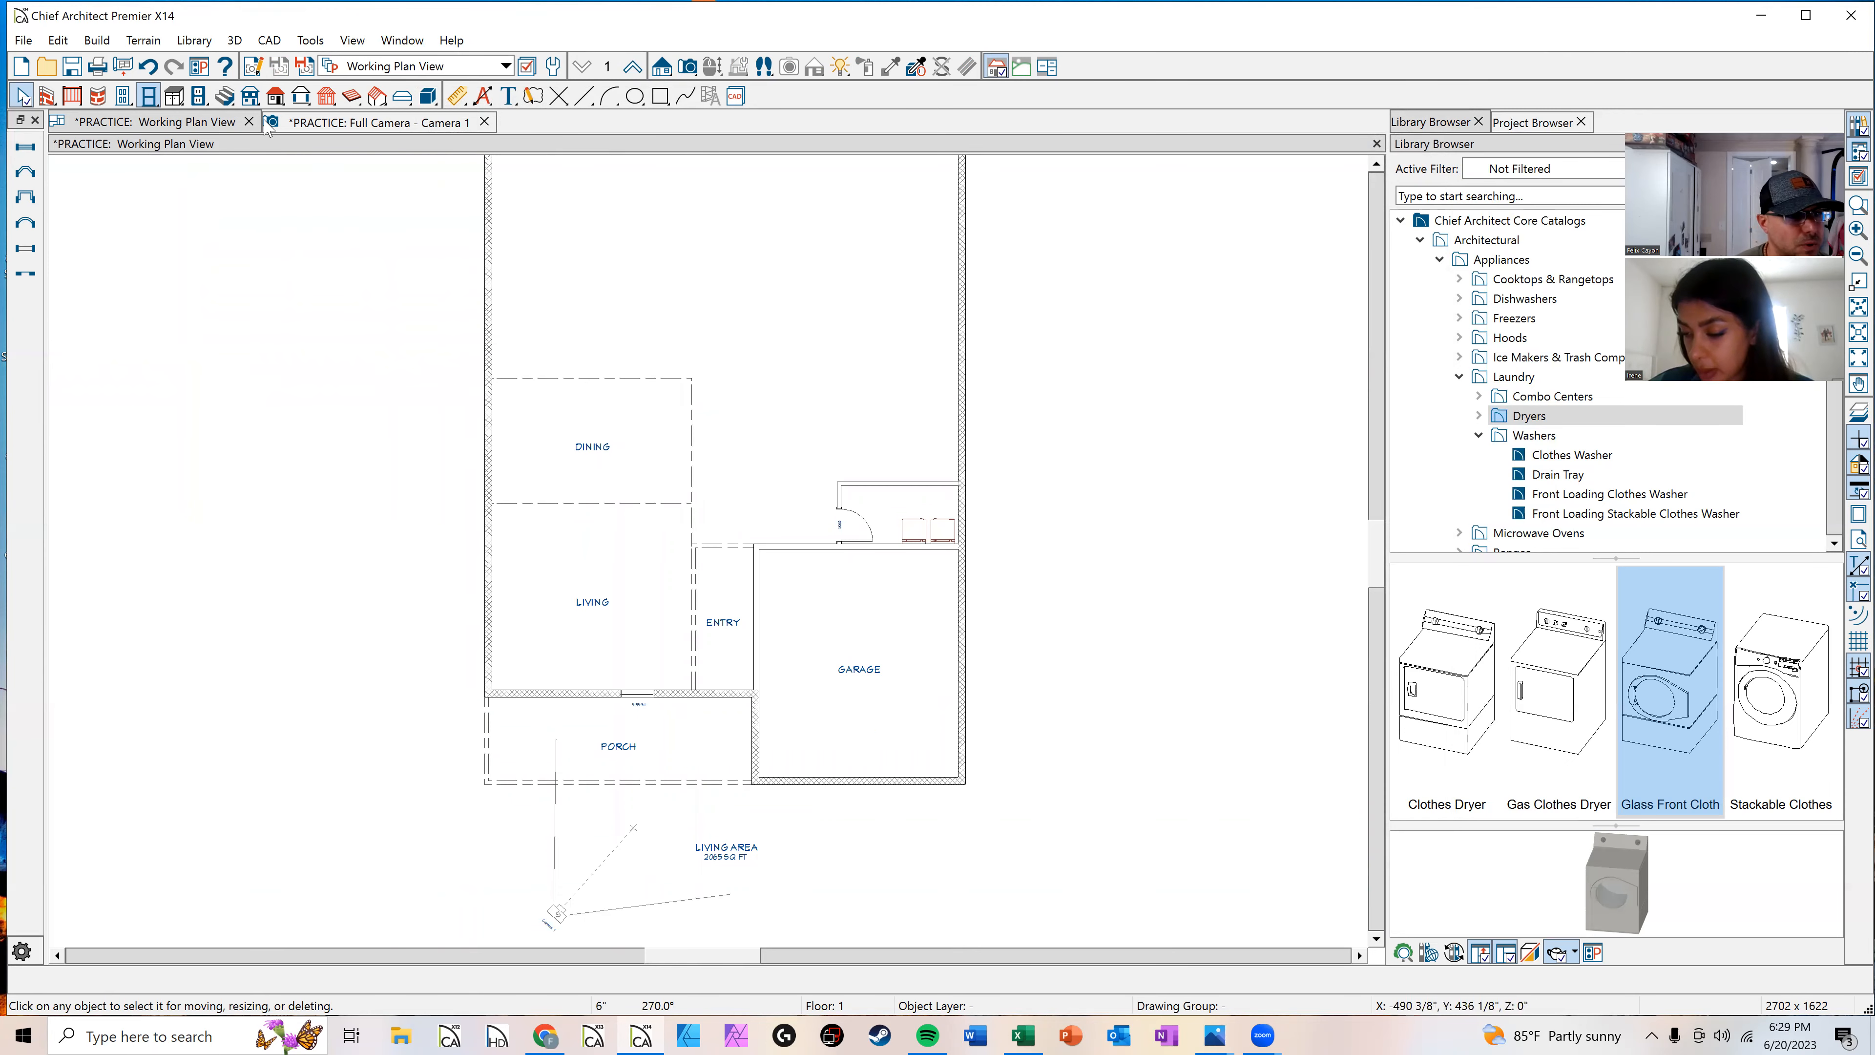
pyautogui.click(276, 96)
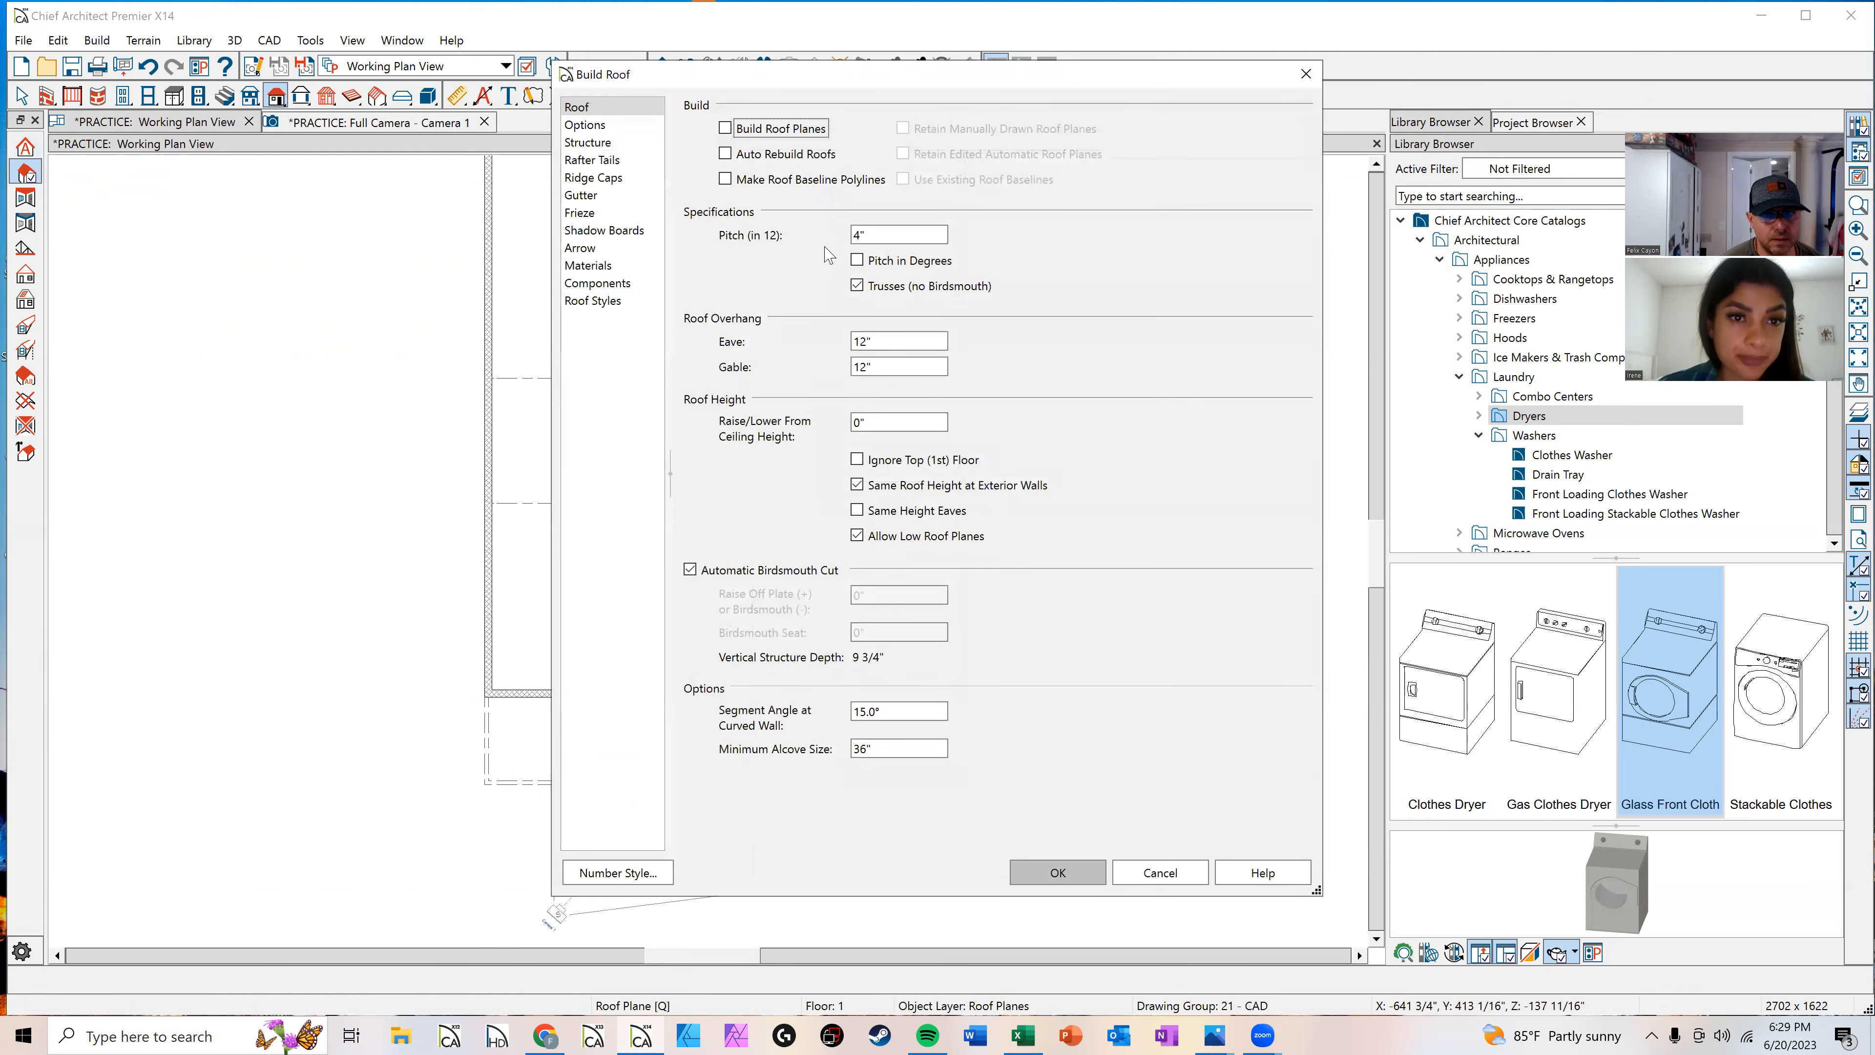
pyautogui.click(726, 128)
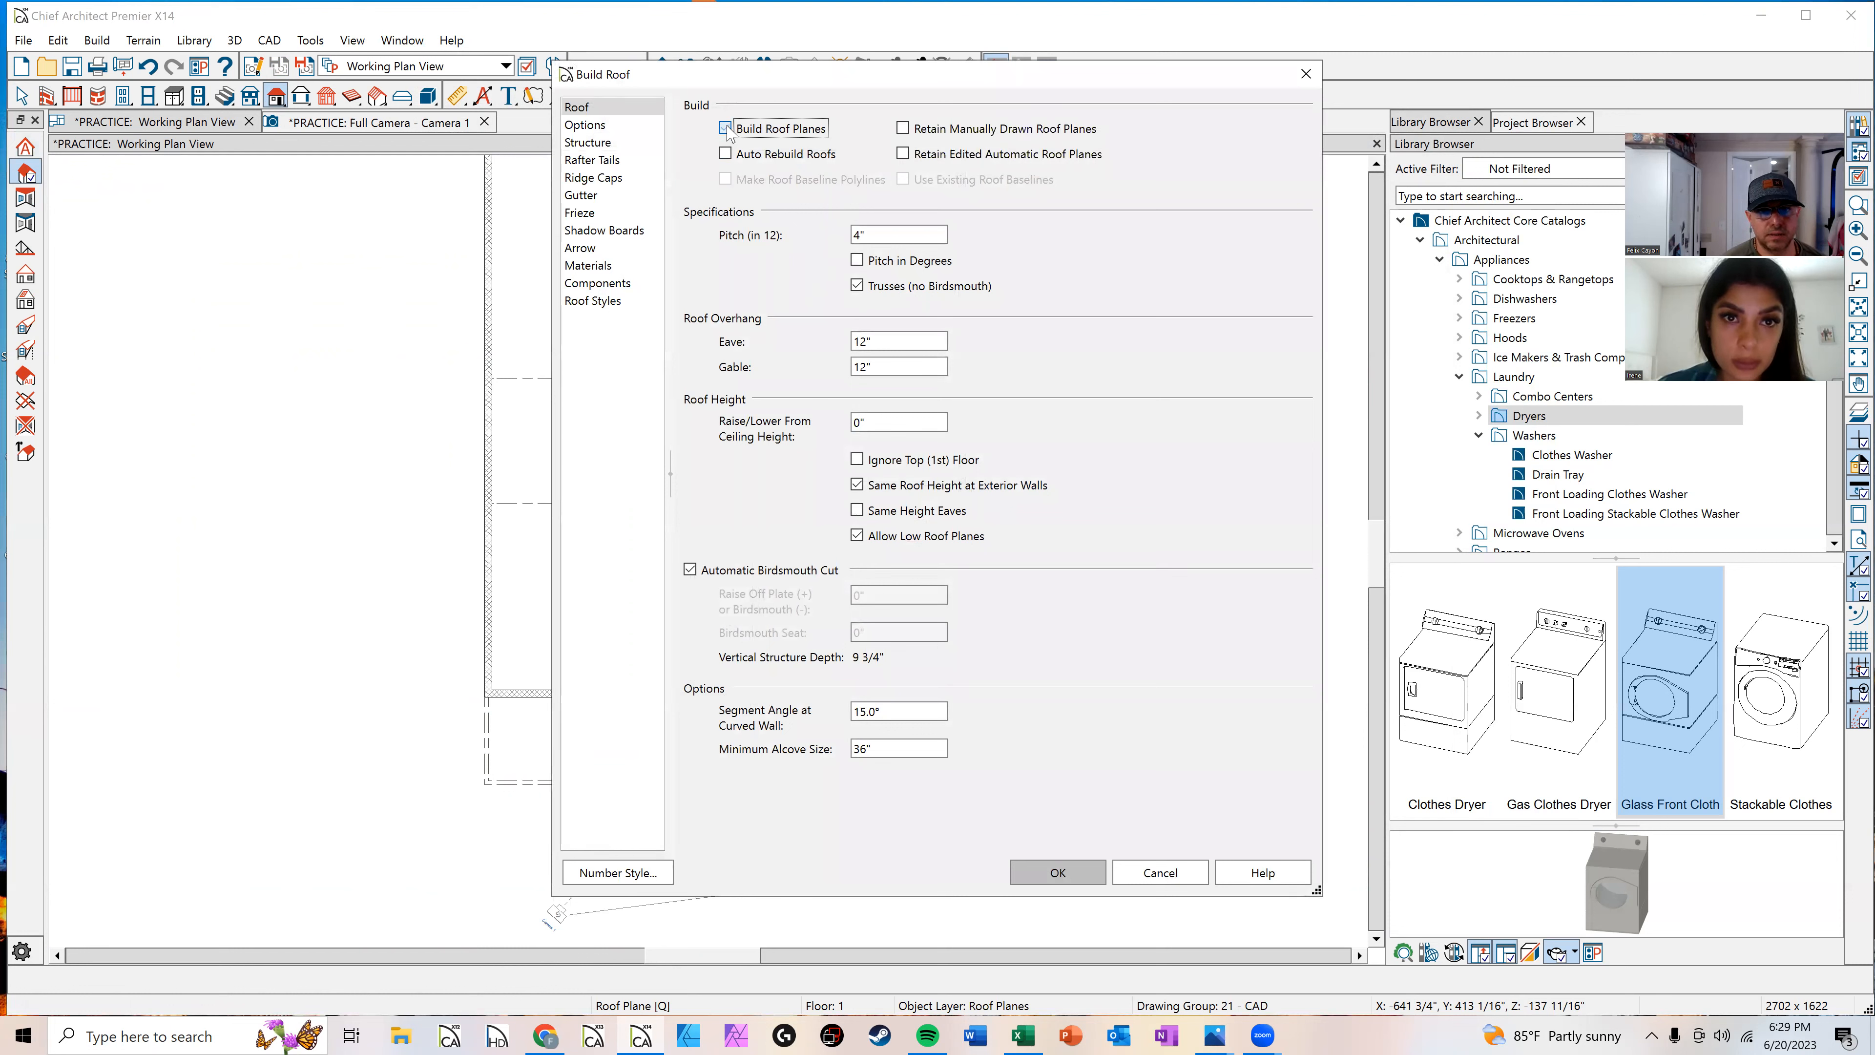
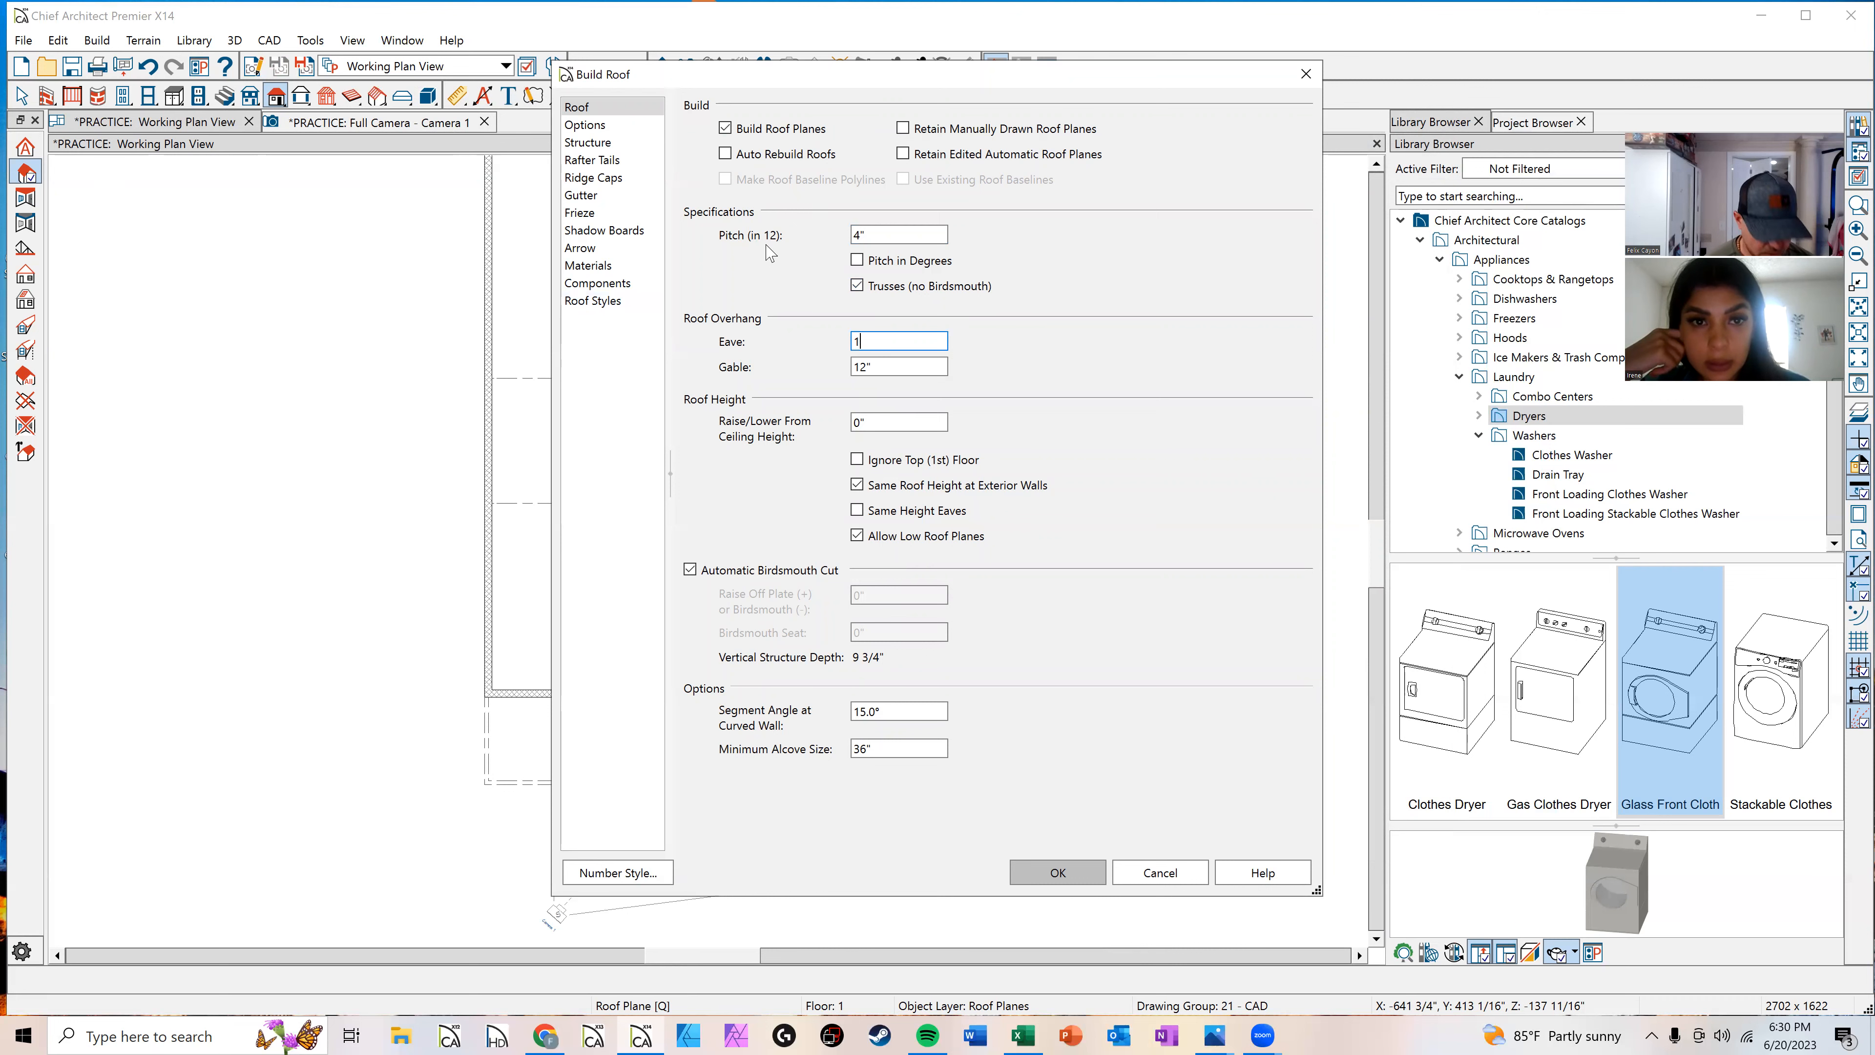
# Step: Confirm the Build Roof settings to generate the automatic roof over the plan
pyautogui.click(1075, 877)
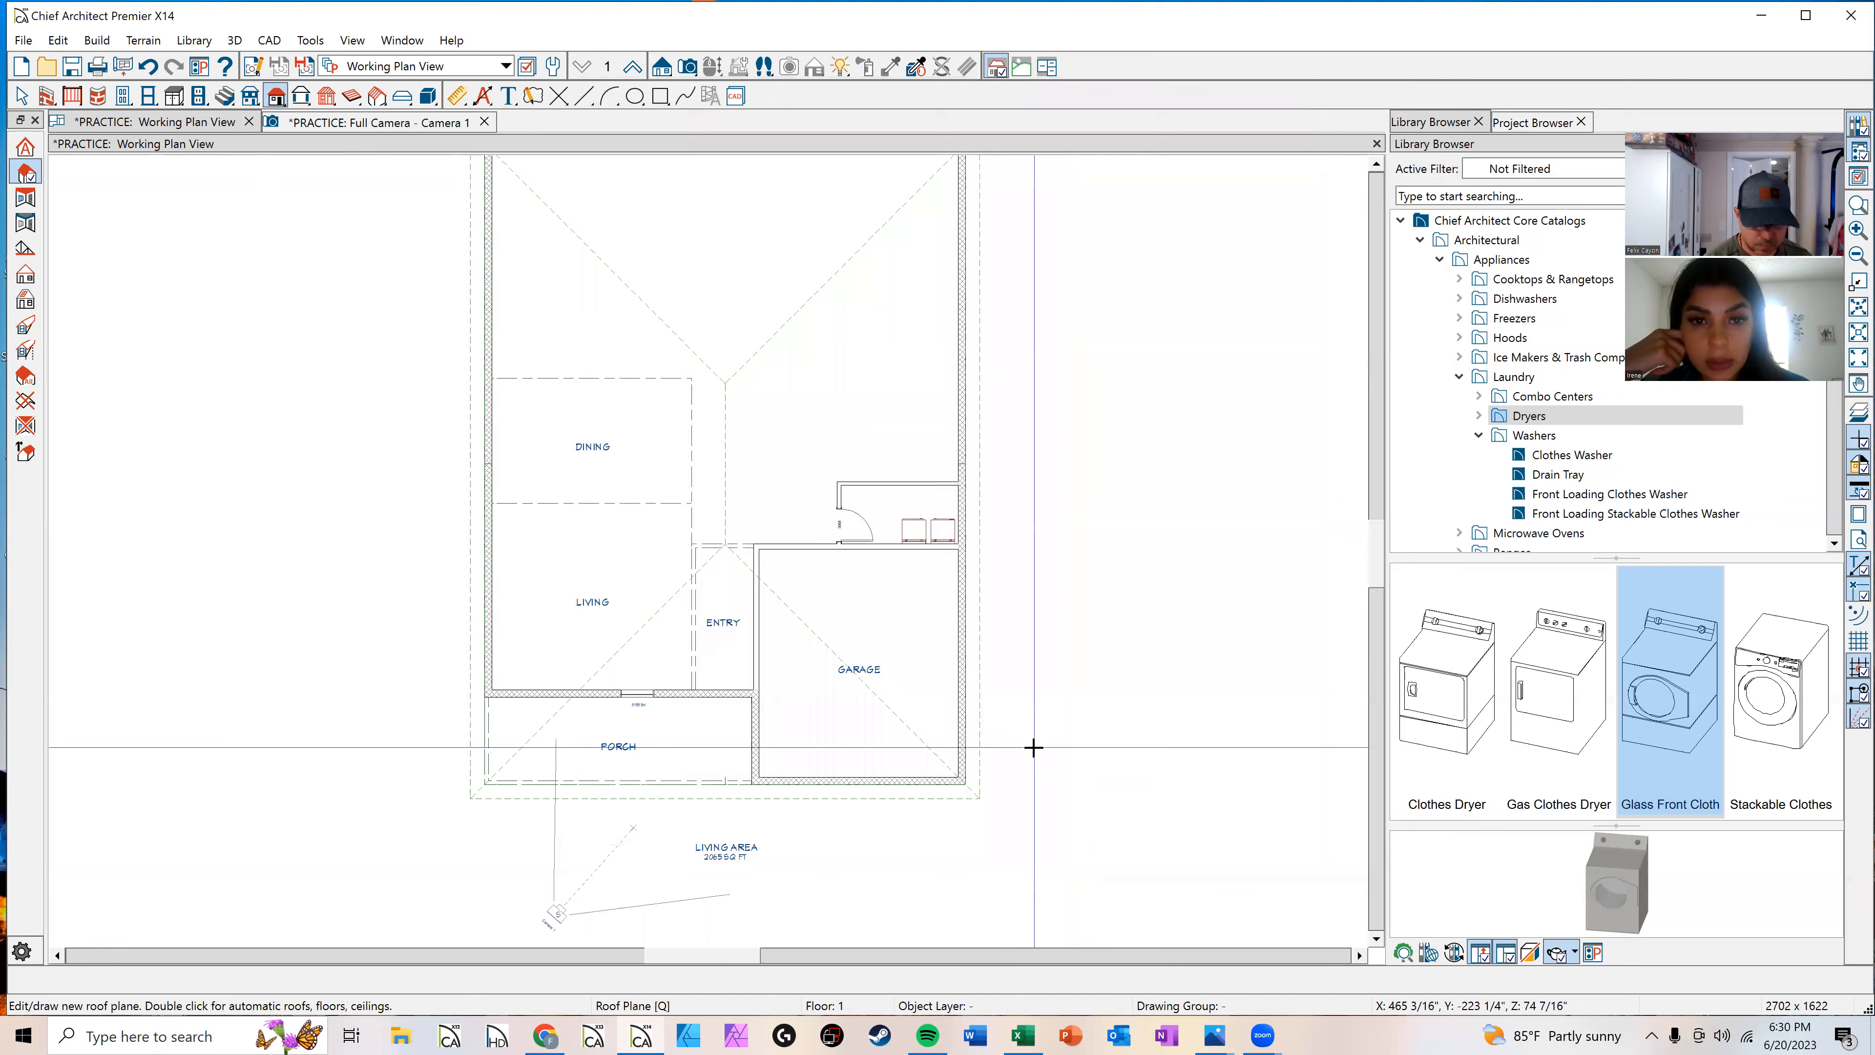
pyautogui.scroll(-2, 773, 665)
pyautogui.press('space')
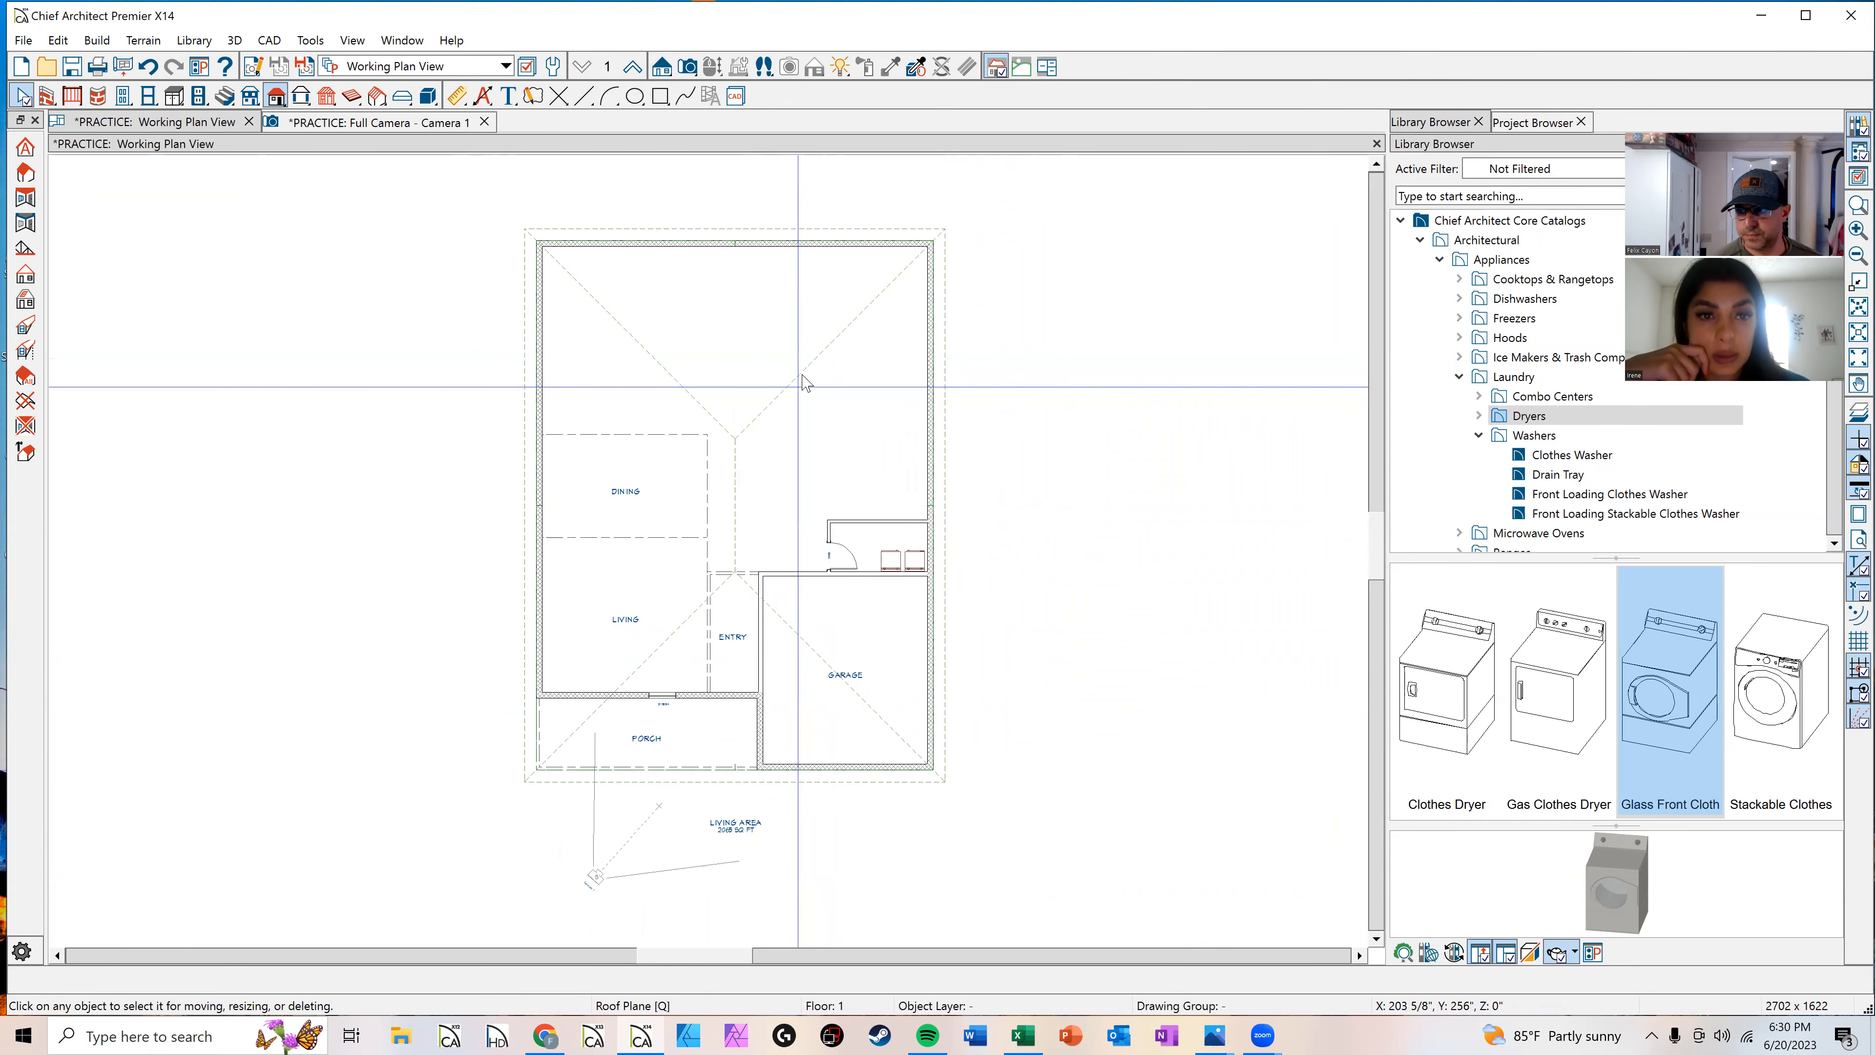
# Step: Switch to the 3D camera view and orbit around the house to inspect the generated roof
pyautogui.click(389, 126)
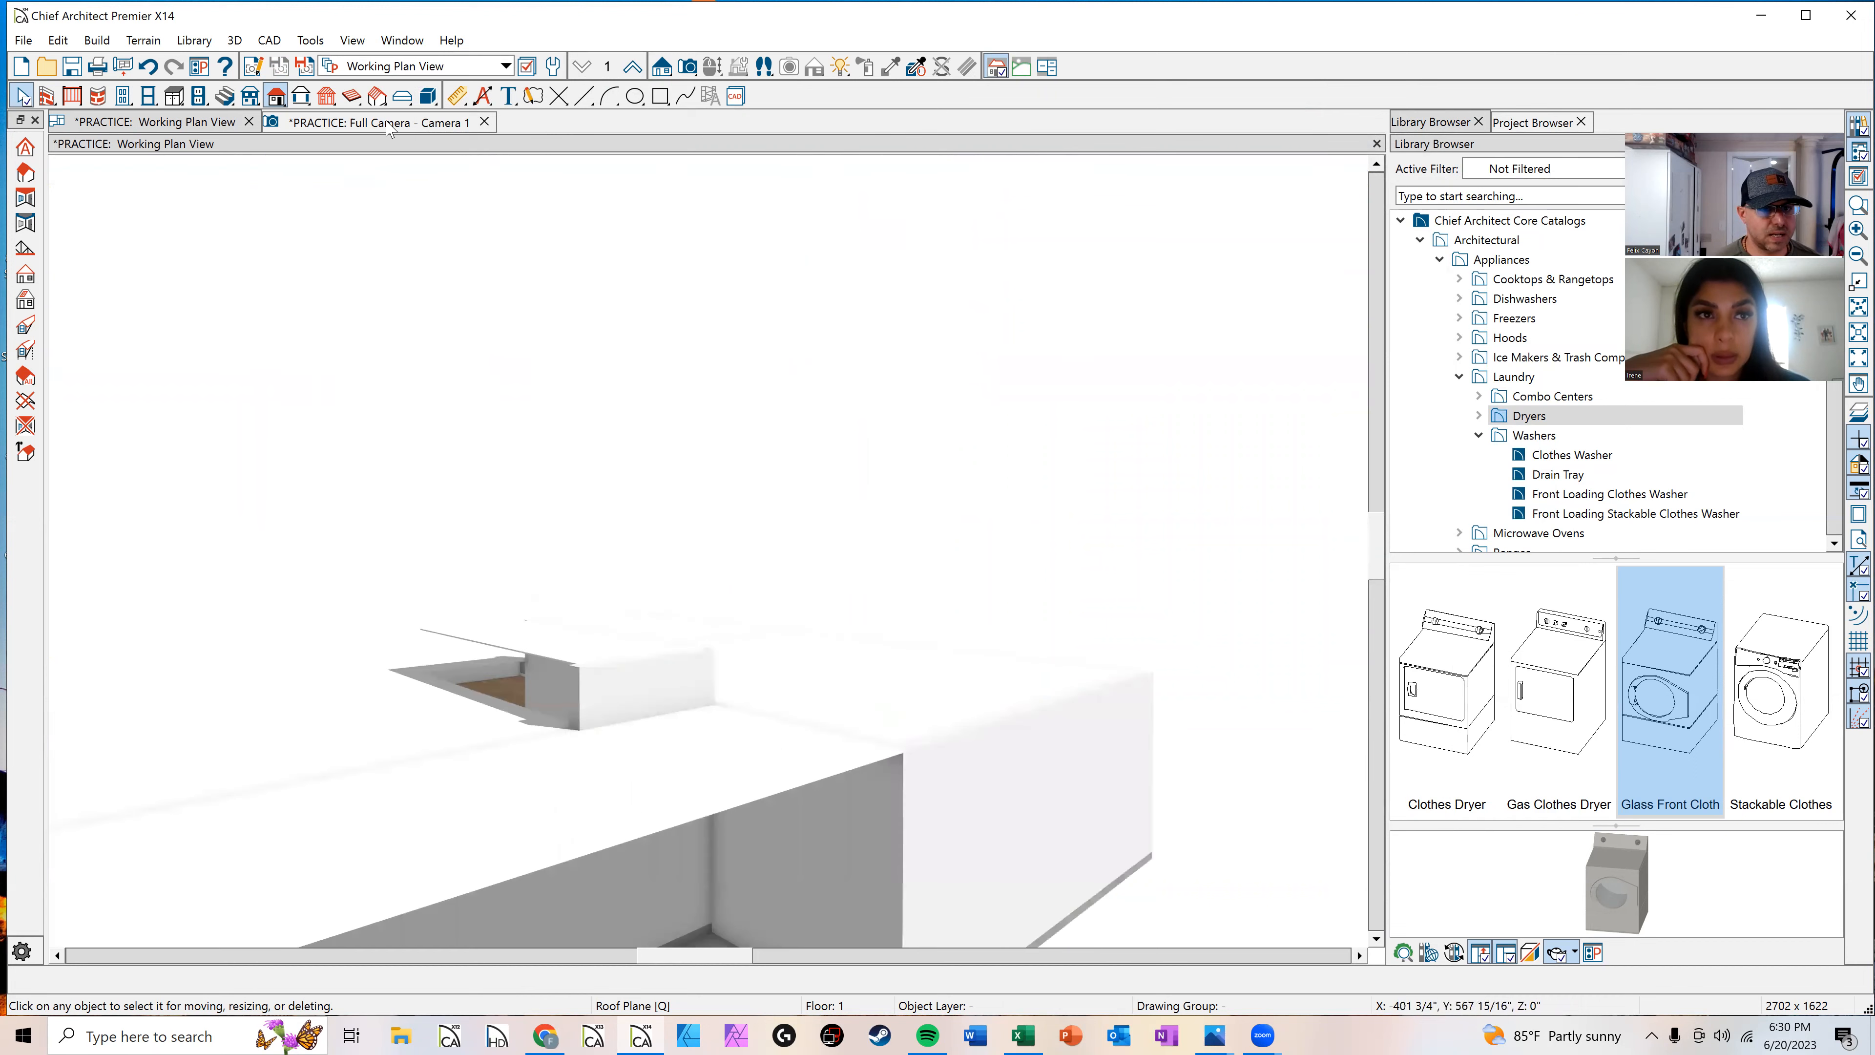
pyautogui.scroll(-4, 850, 669)
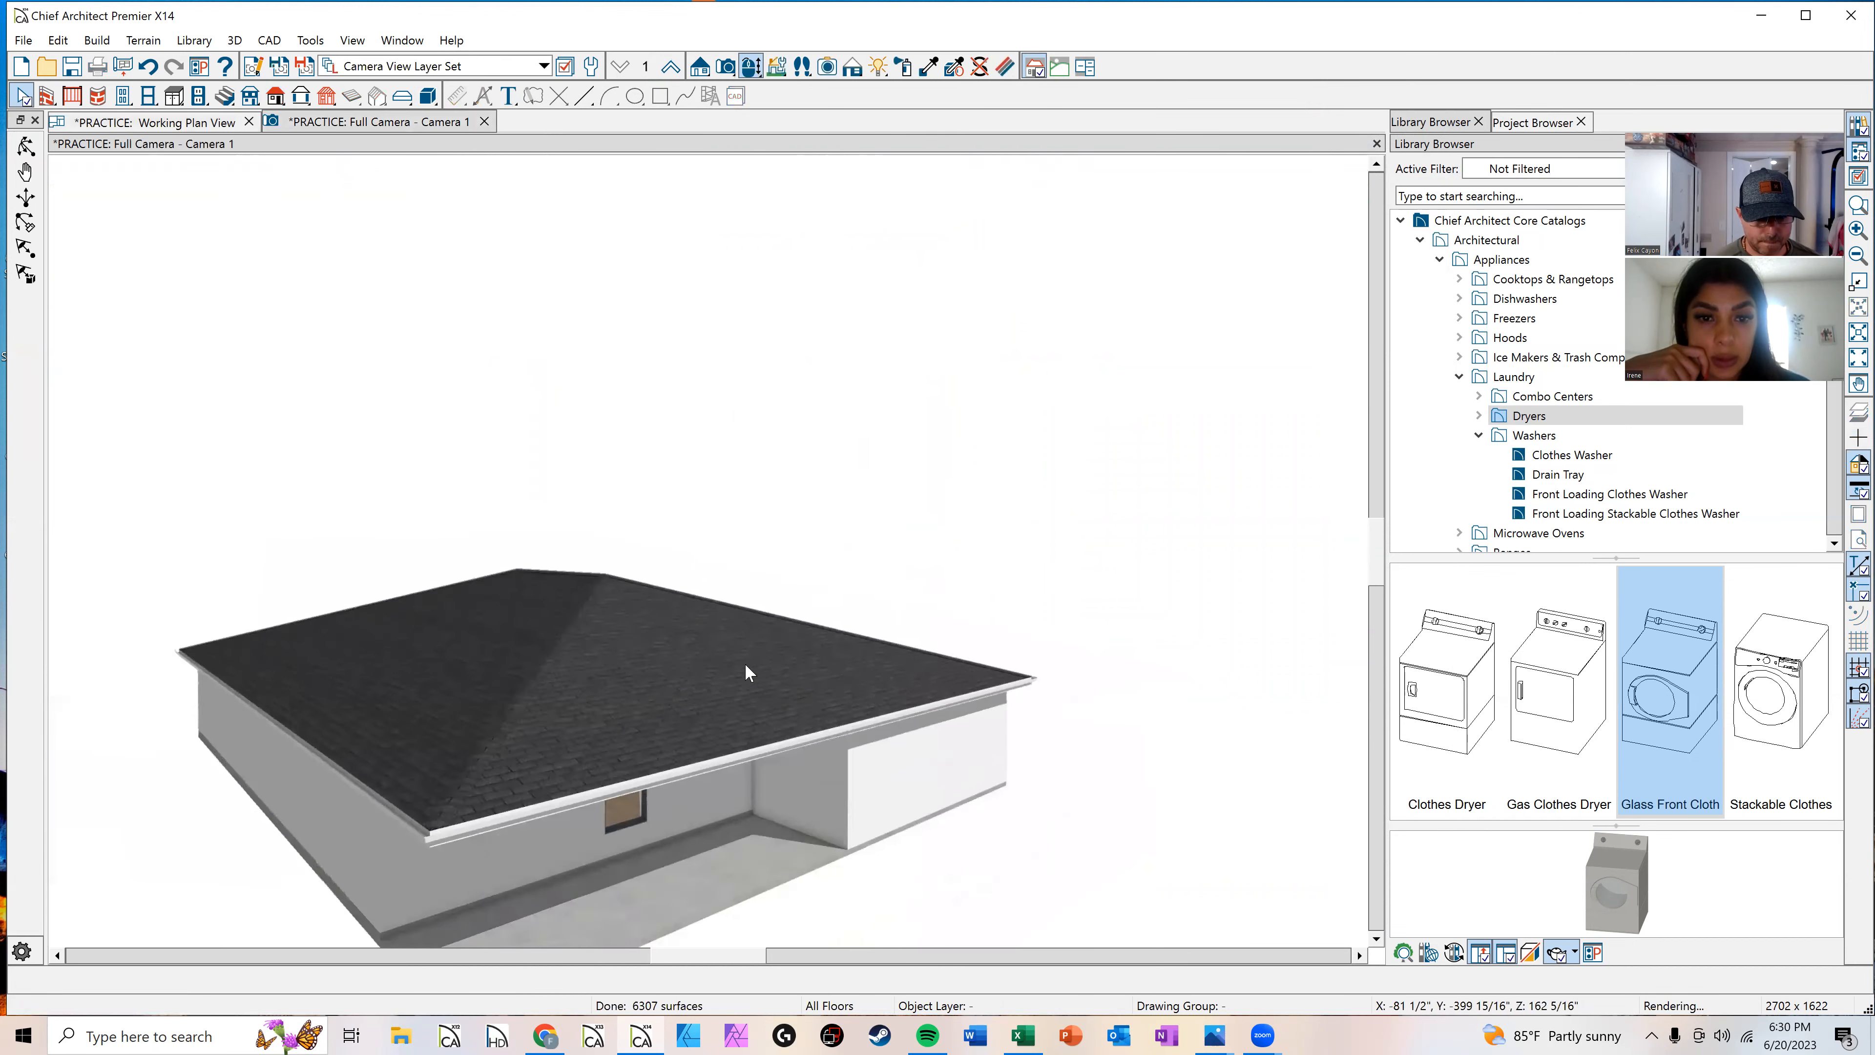
pyautogui.scroll(-3, 737, 482)
pyautogui.moveTo(775, 582); pyautogui.dragTo(898, 772, button='middle')
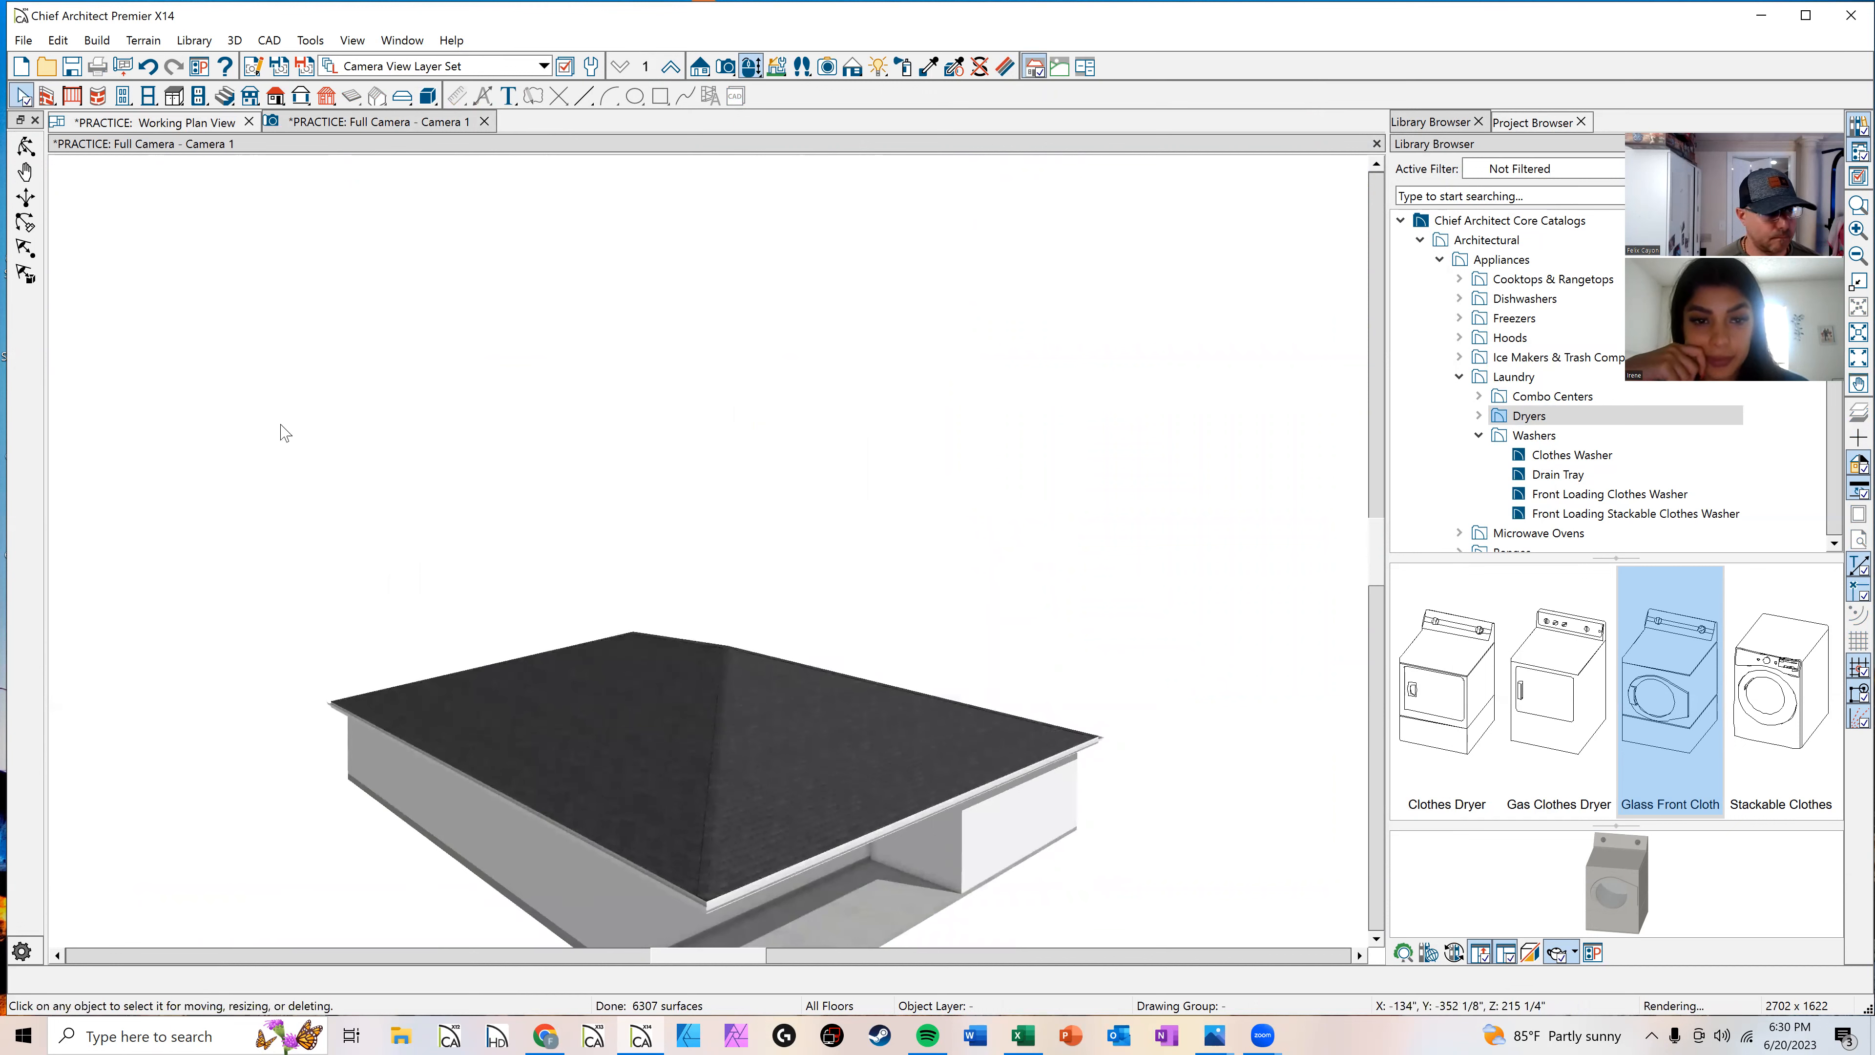
# Step: Open the specification of one roof plane and set its pitch to 6 in 12
pyautogui.click(25, 146)
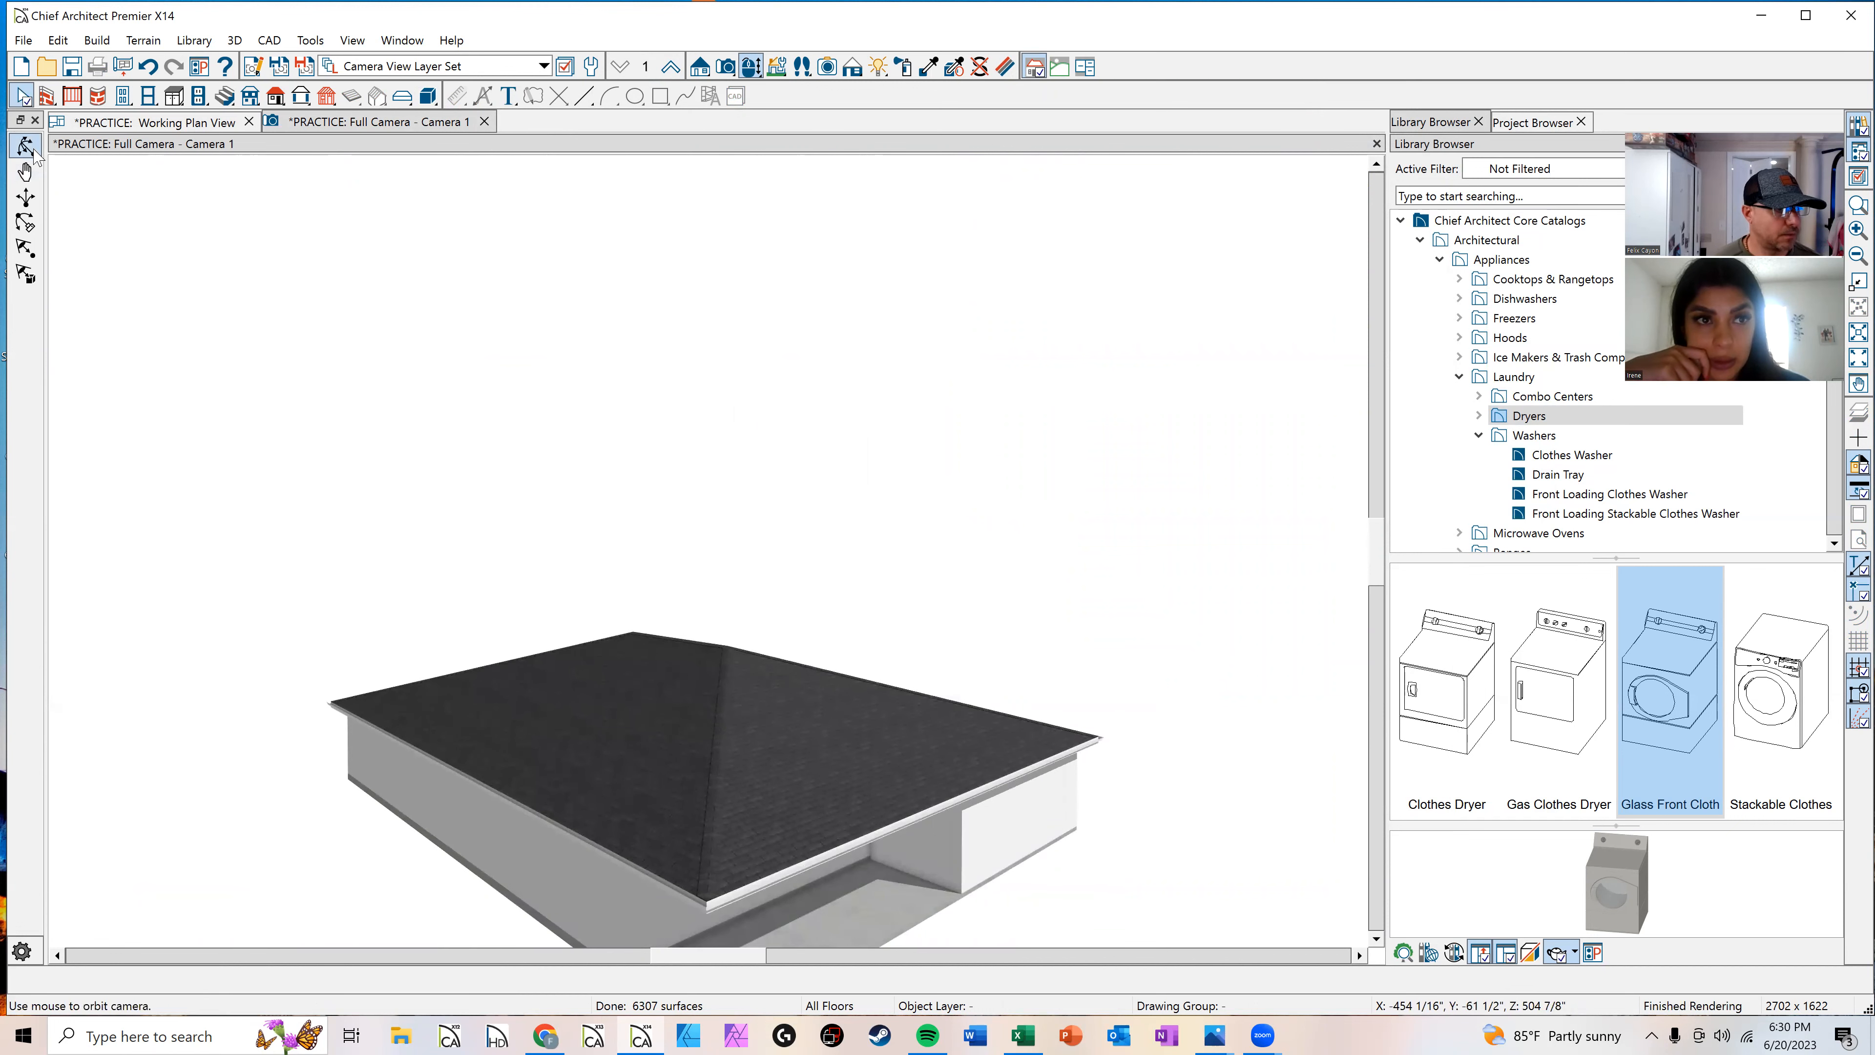
pyautogui.moveTo(691, 406); pyautogui.dragTo(608, 595)
pyautogui.press('space')
pyautogui.click(862, 597)
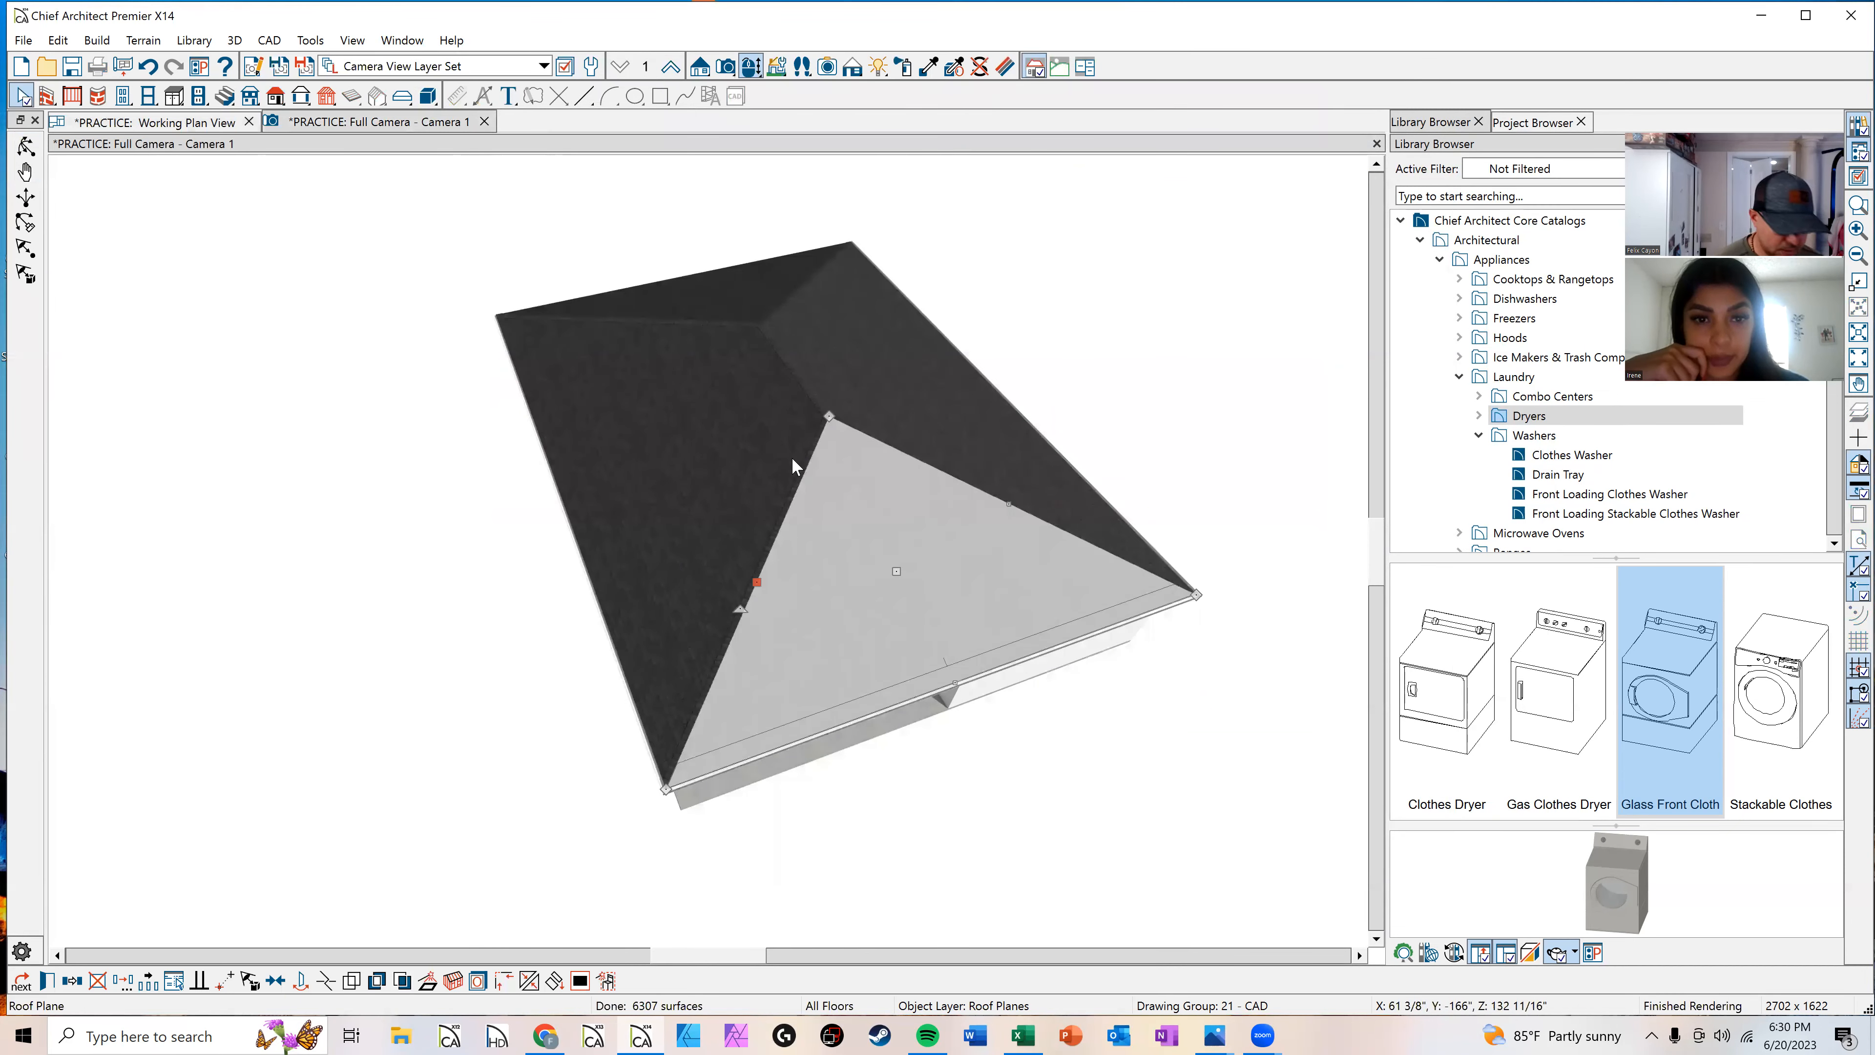
pyautogui.keyDown('shift'); pyautogui.click(783, 430); pyautogui.keyUp('shift')
pyautogui.keyDown('shift'); pyautogui.click(882, 378); pyautogui.keyUp('shift')
pyautogui.keyDown('shift'); pyautogui.click(747, 310); pyautogui.keyUp('shift')
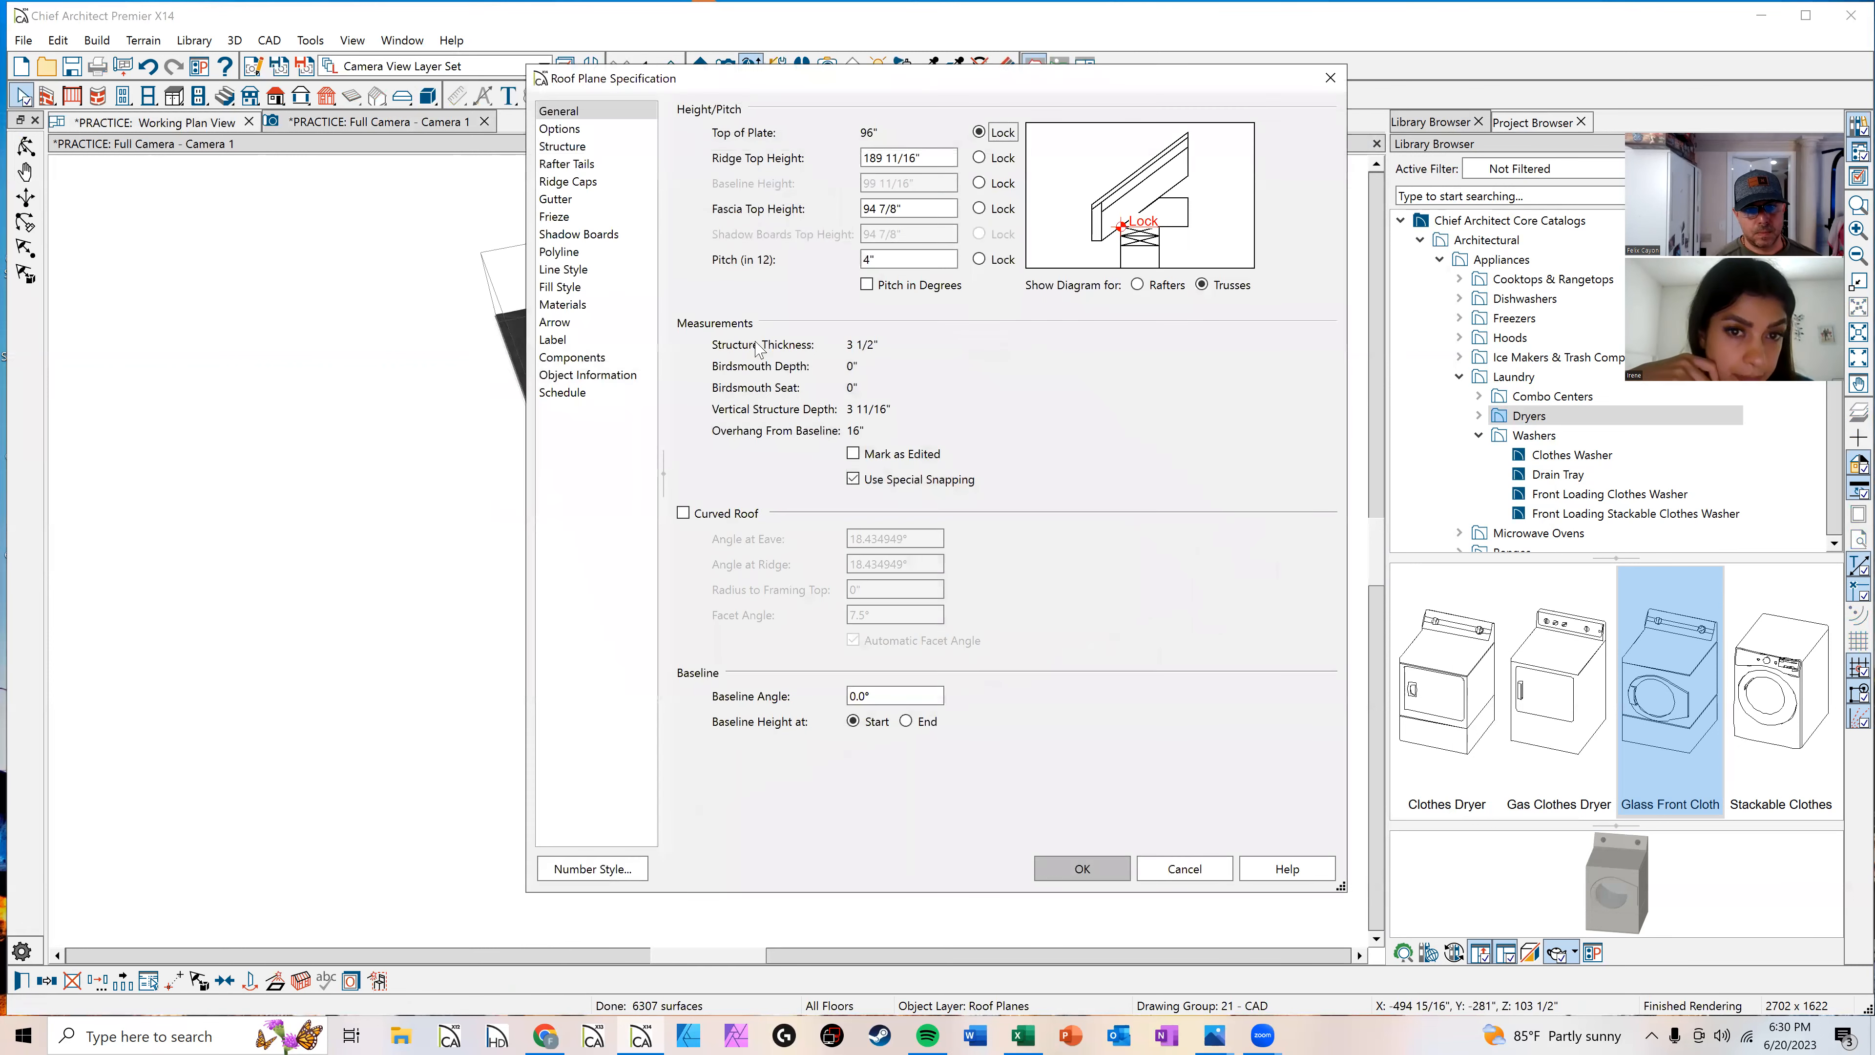
pyautogui.doubleClick(906, 261)
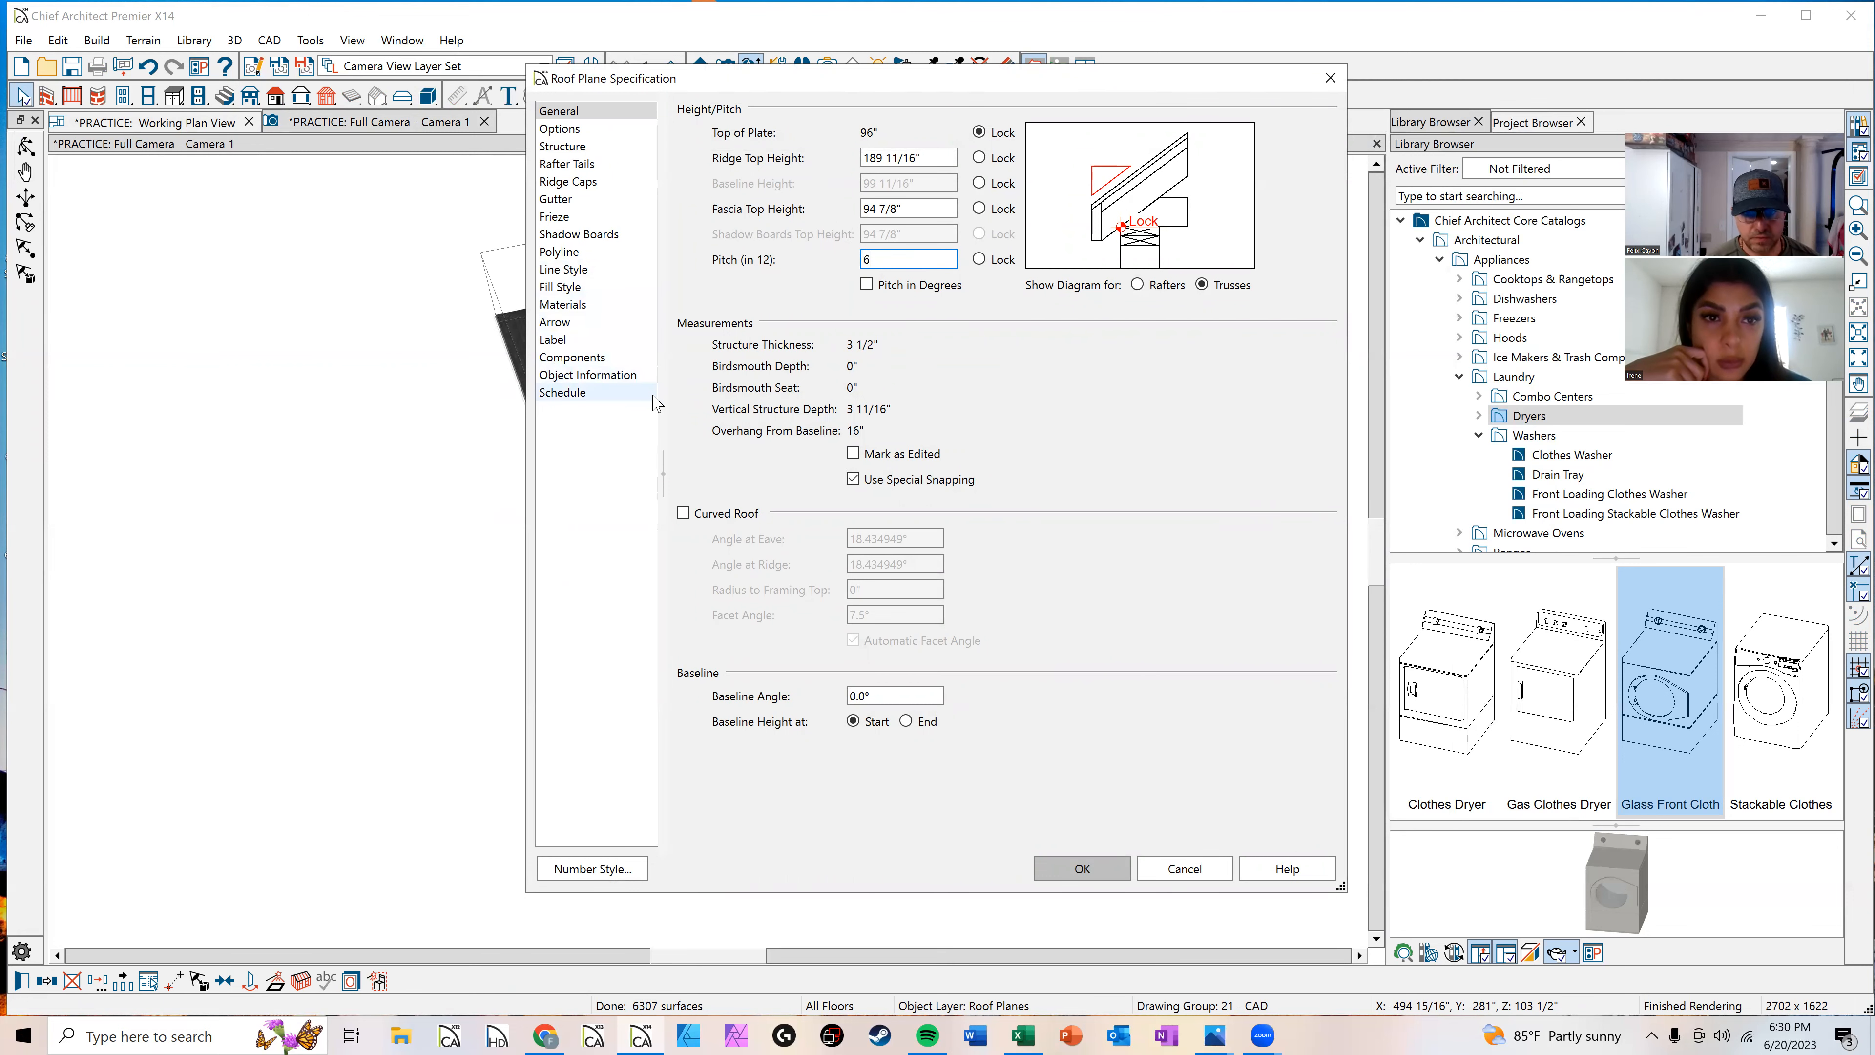
pyautogui.press('Return')
pyautogui.click(1096, 645)
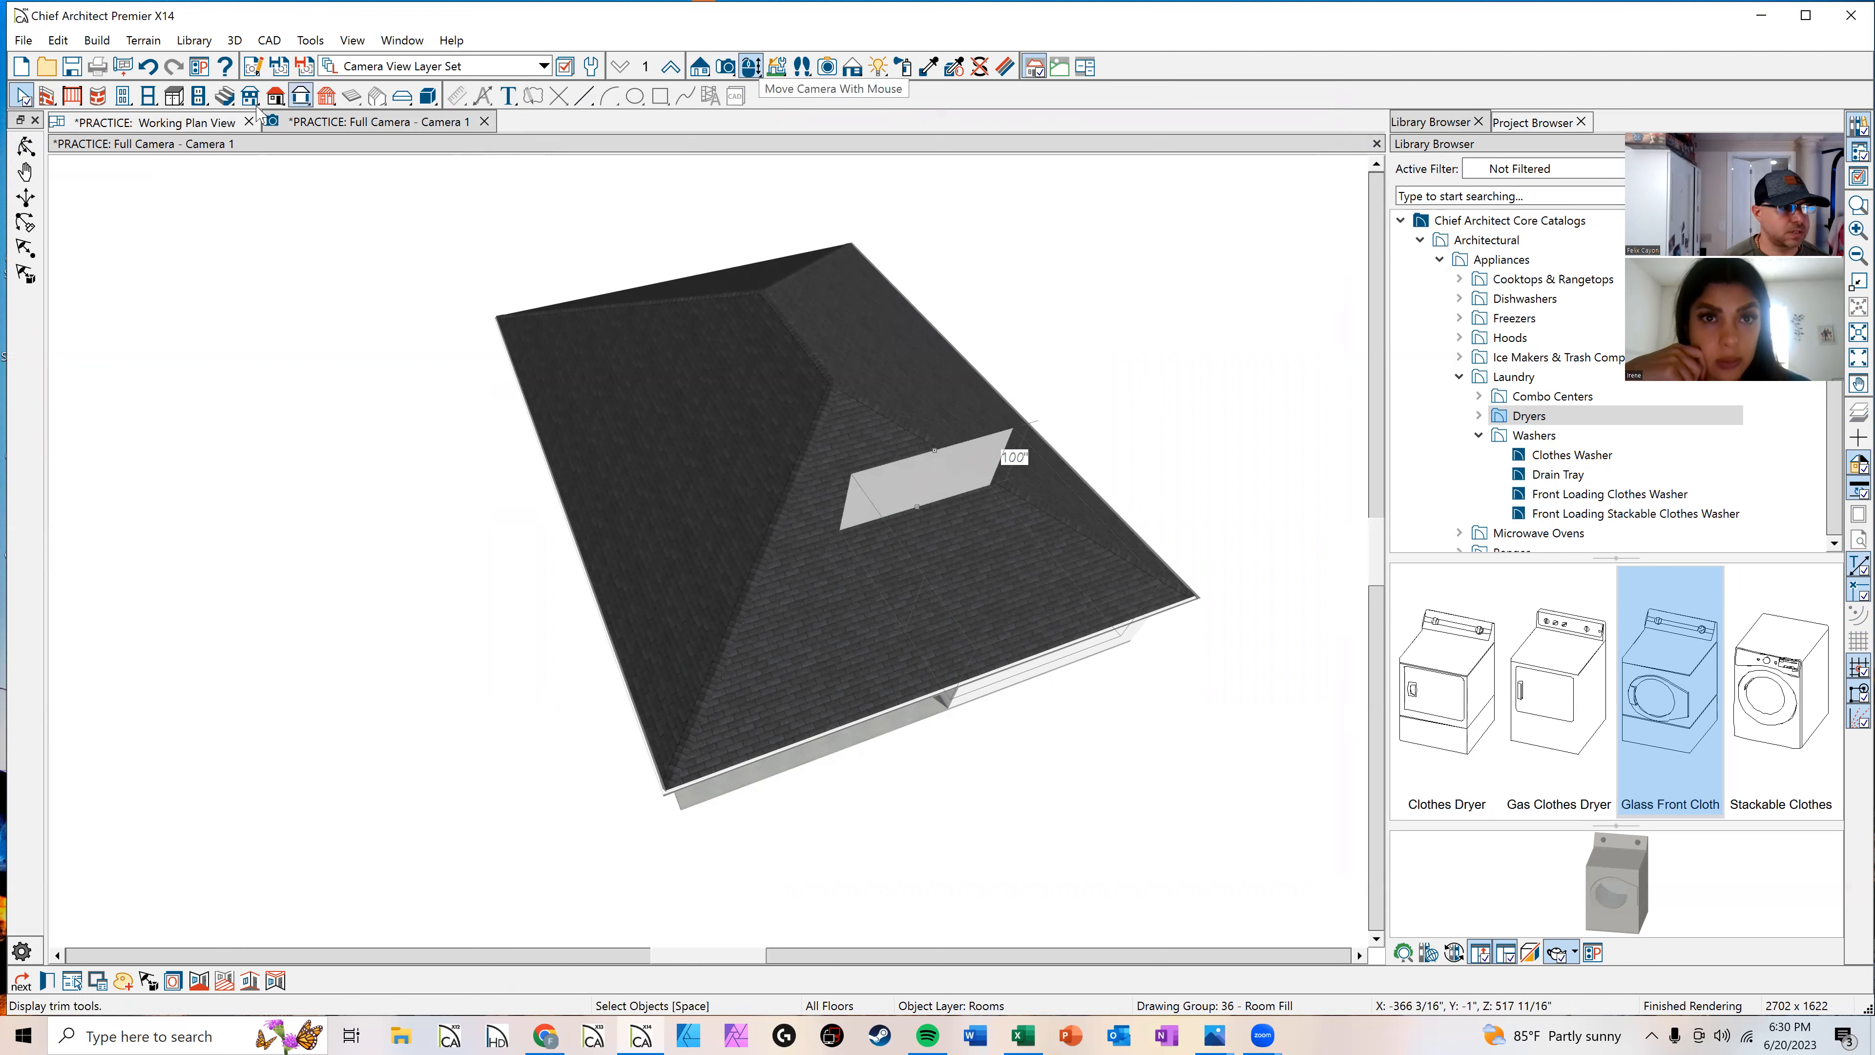
# Step: Orbit the 3D view to inspect the roof from the front, then return to the plan view
pyautogui.click(26, 145)
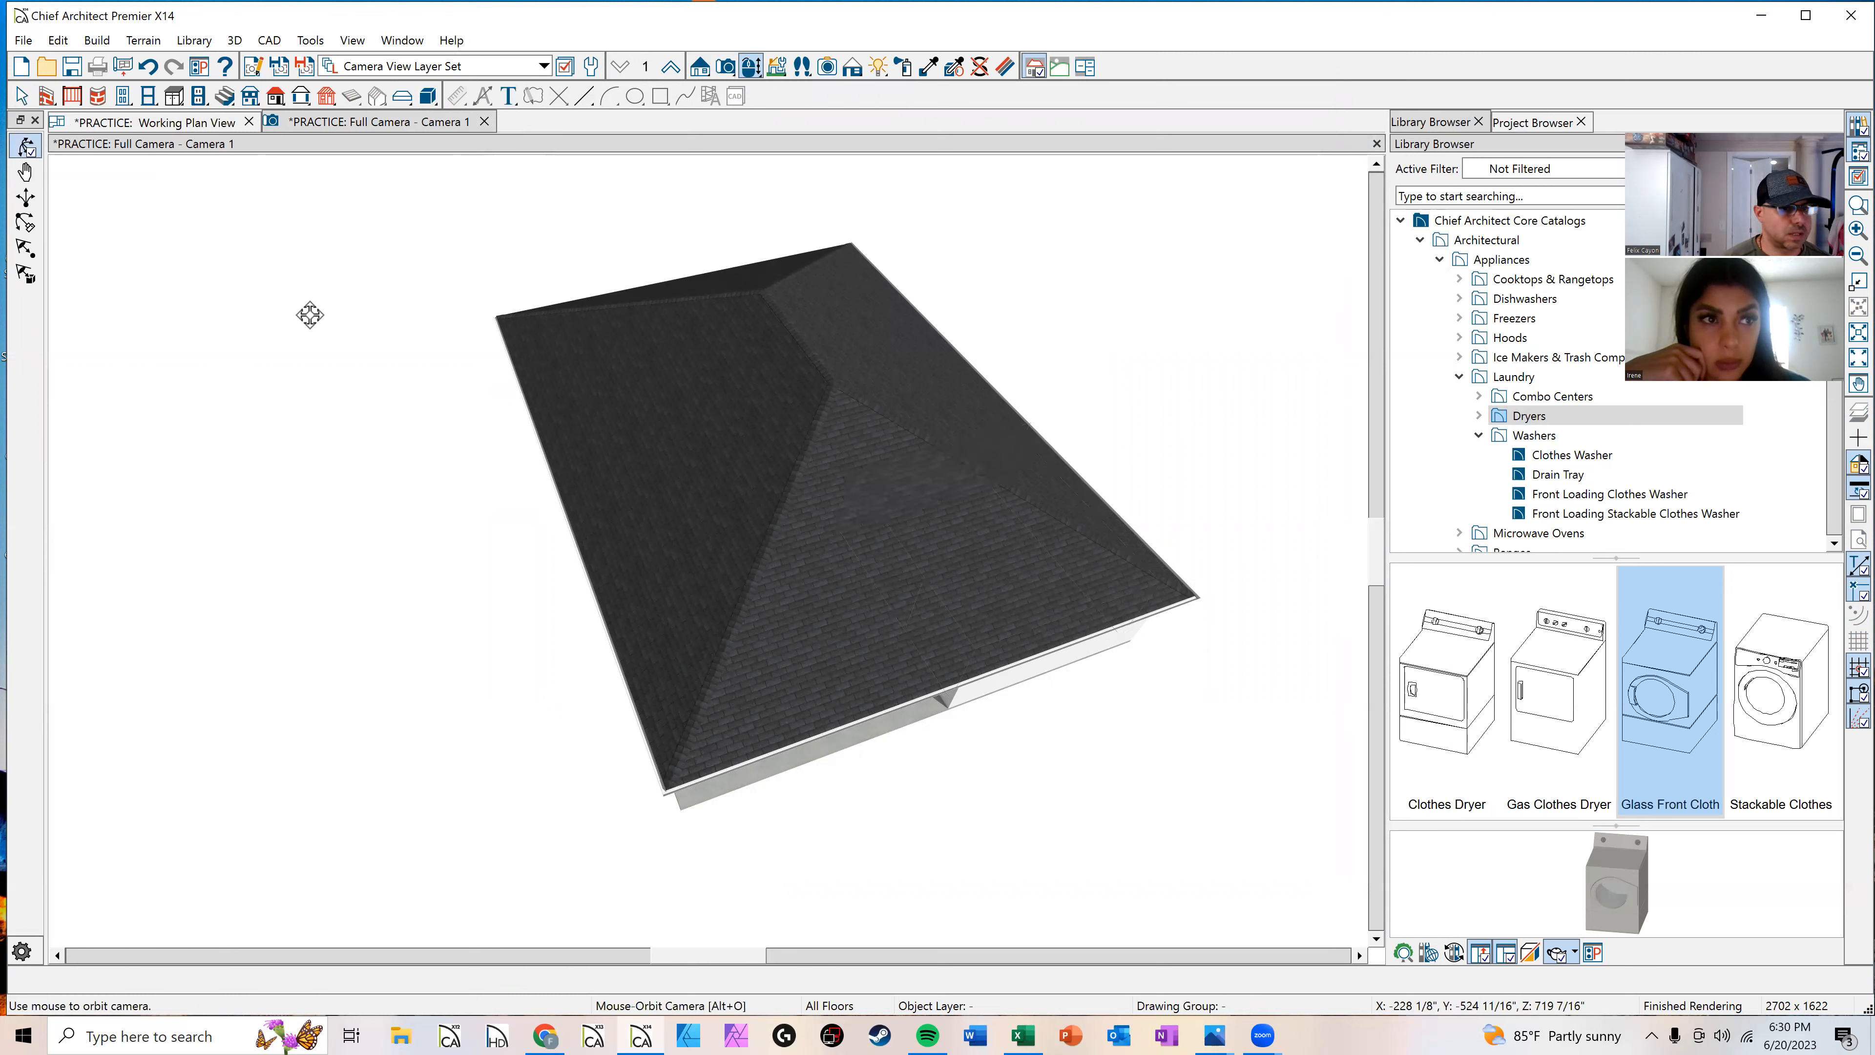
pyautogui.moveTo(527, 406); pyautogui.dragTo(805, 485)
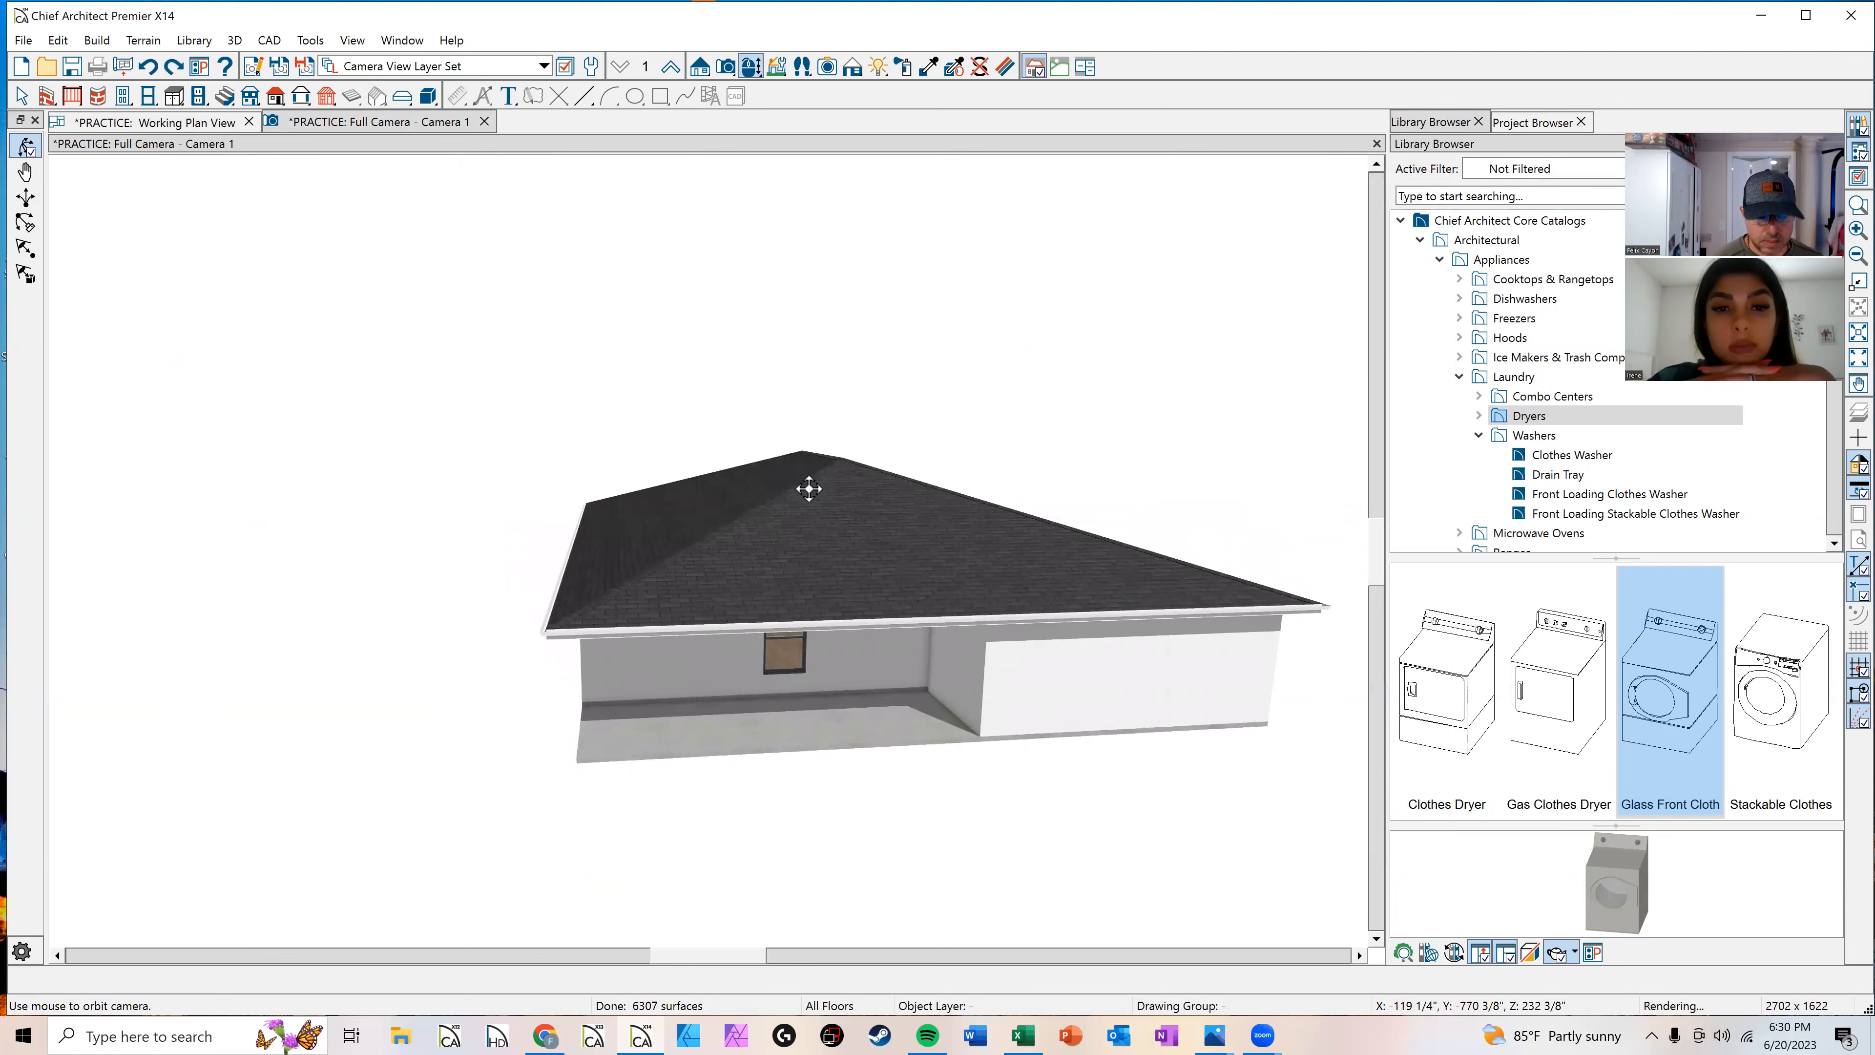
pyautogui.click(147, 128)
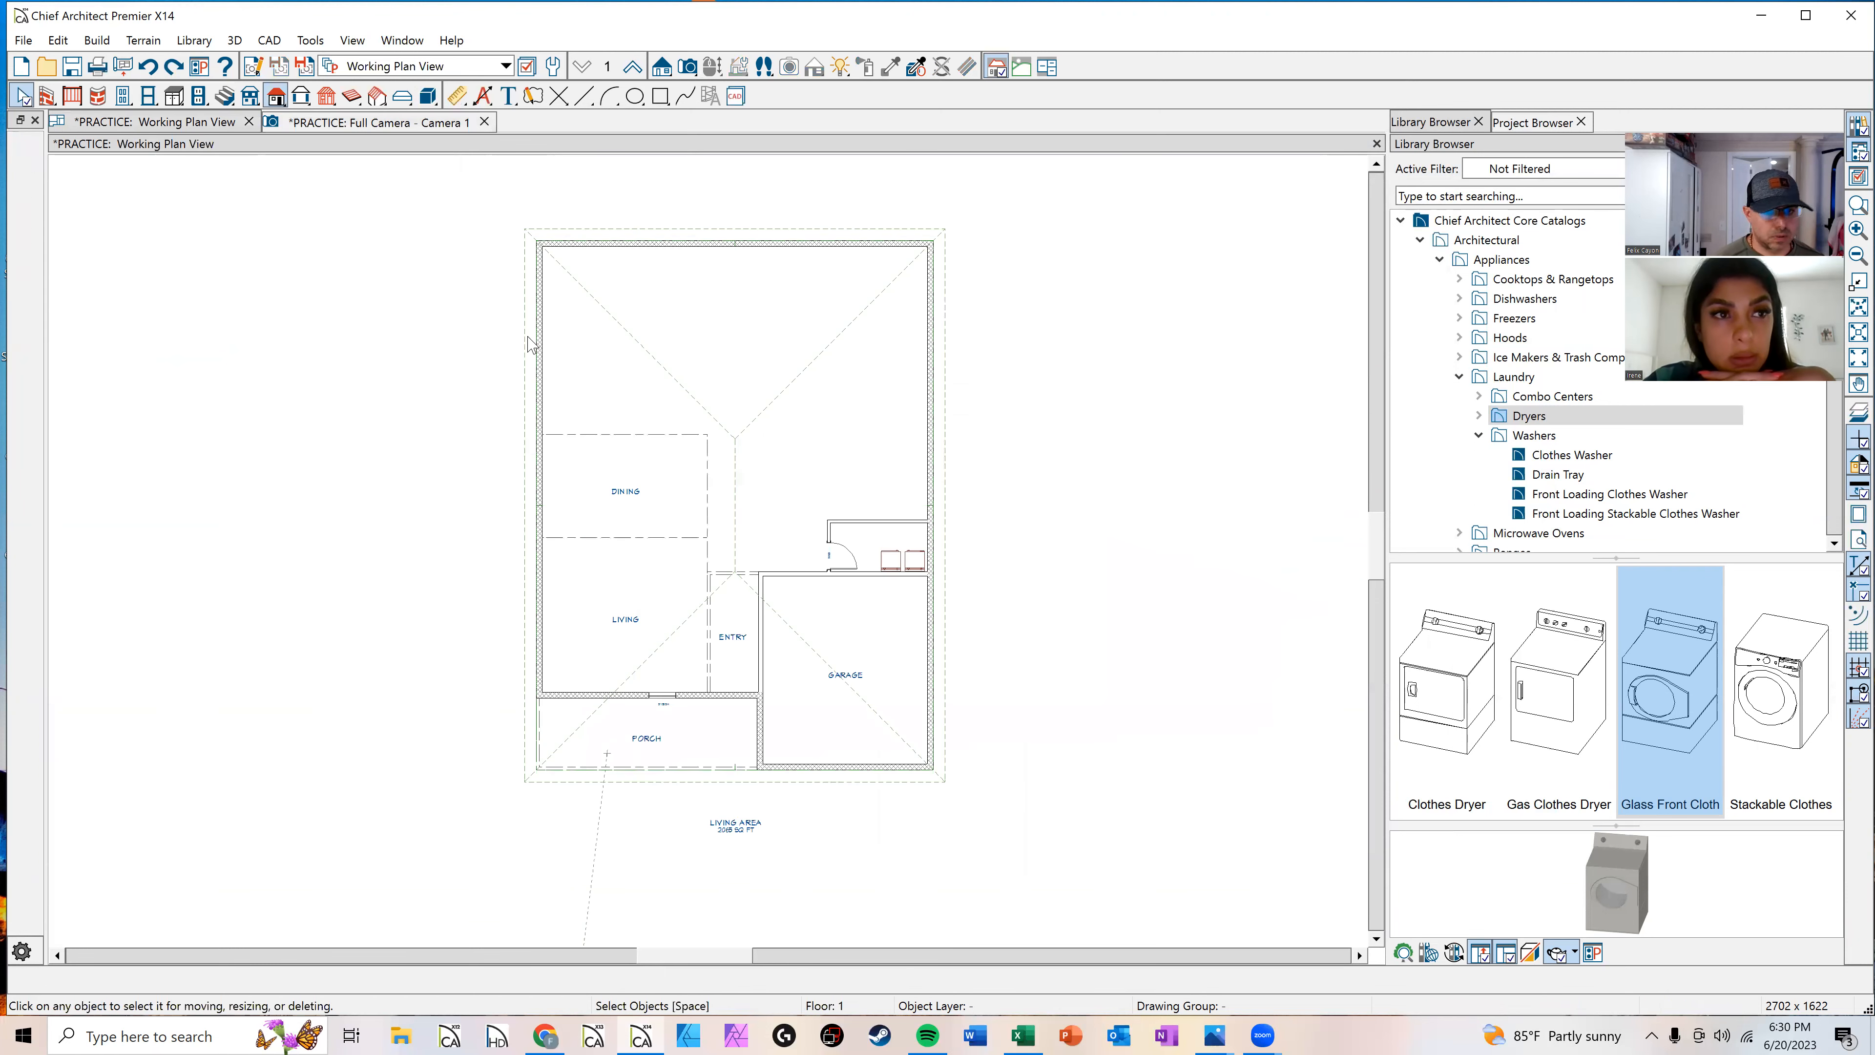
# Step: Delete the automatically generated roof planes from the plan
pyautogui.click(812, 359)
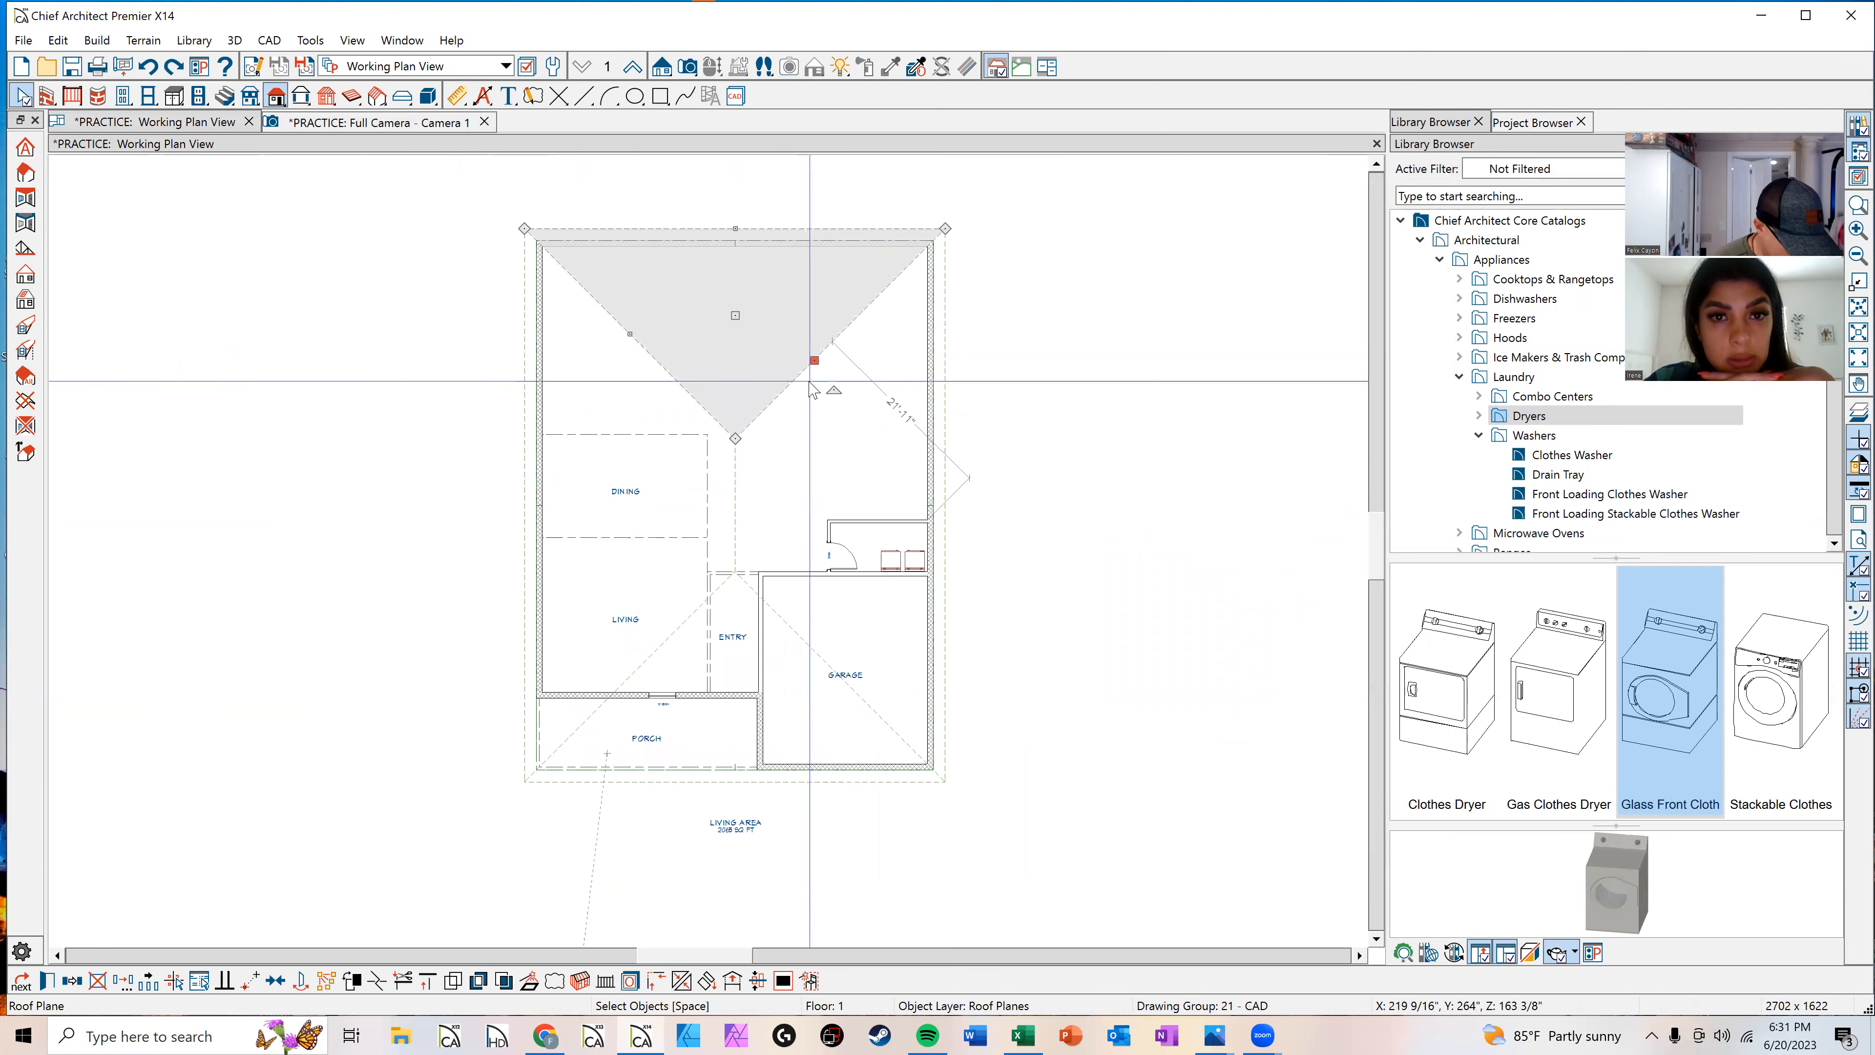
pyautogui.click(691, 391)
pyautogui.press('Delete')
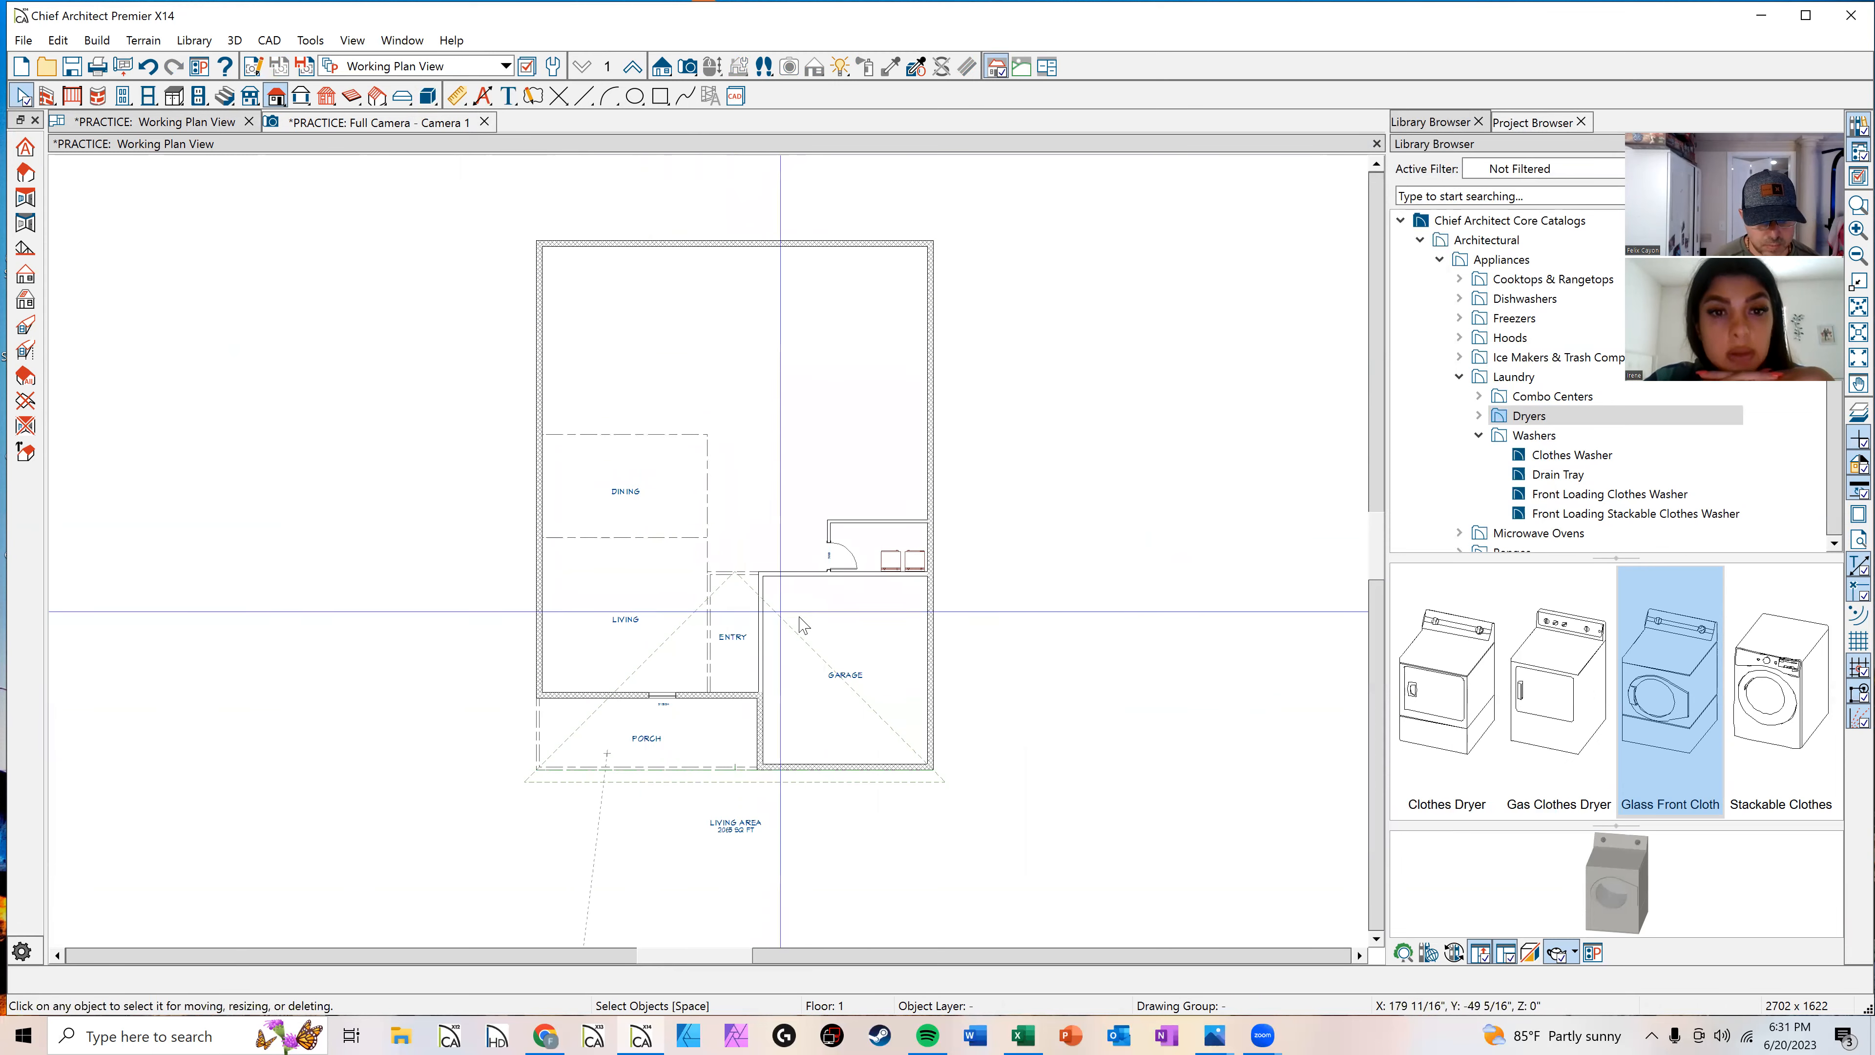
pyautogui.click(805, 639)
pyautogui.press('Delete')
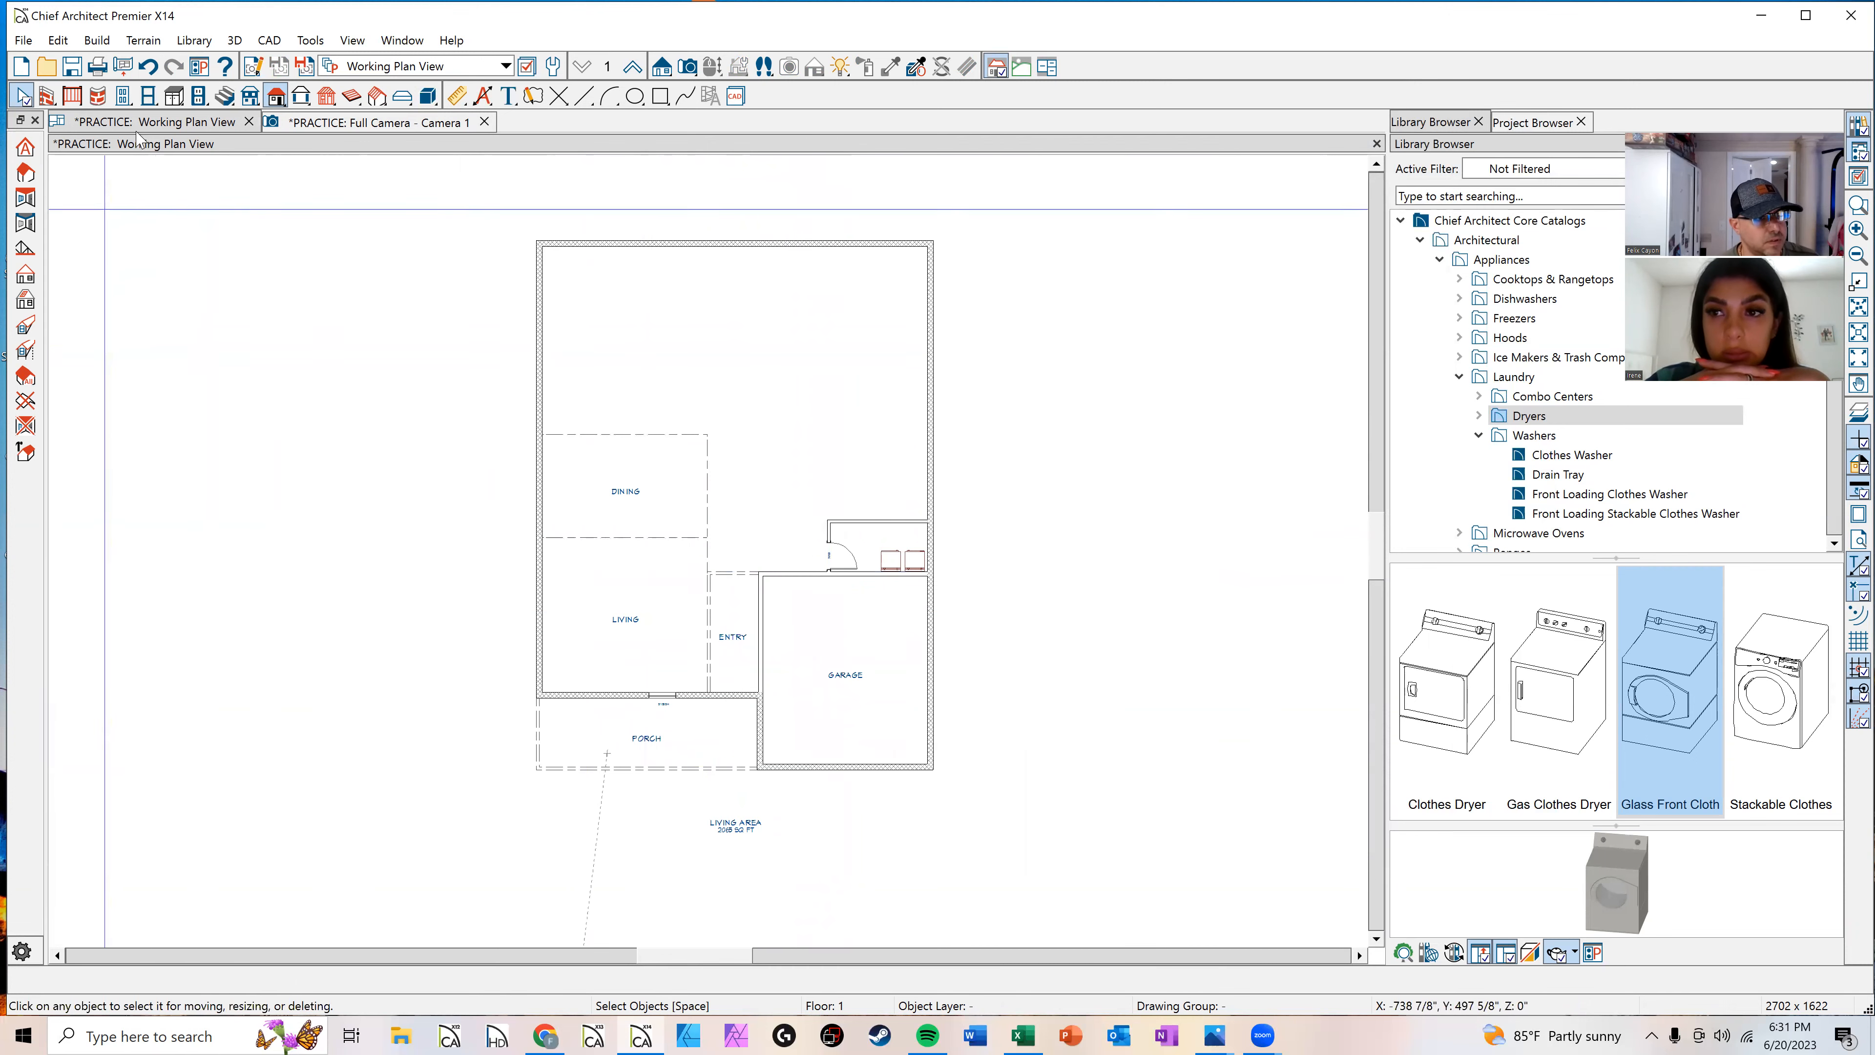
# Step: Draw manual roof planes along the living/dining wall, the back wall and over the laundry area
pyautogui.click(25, 172)
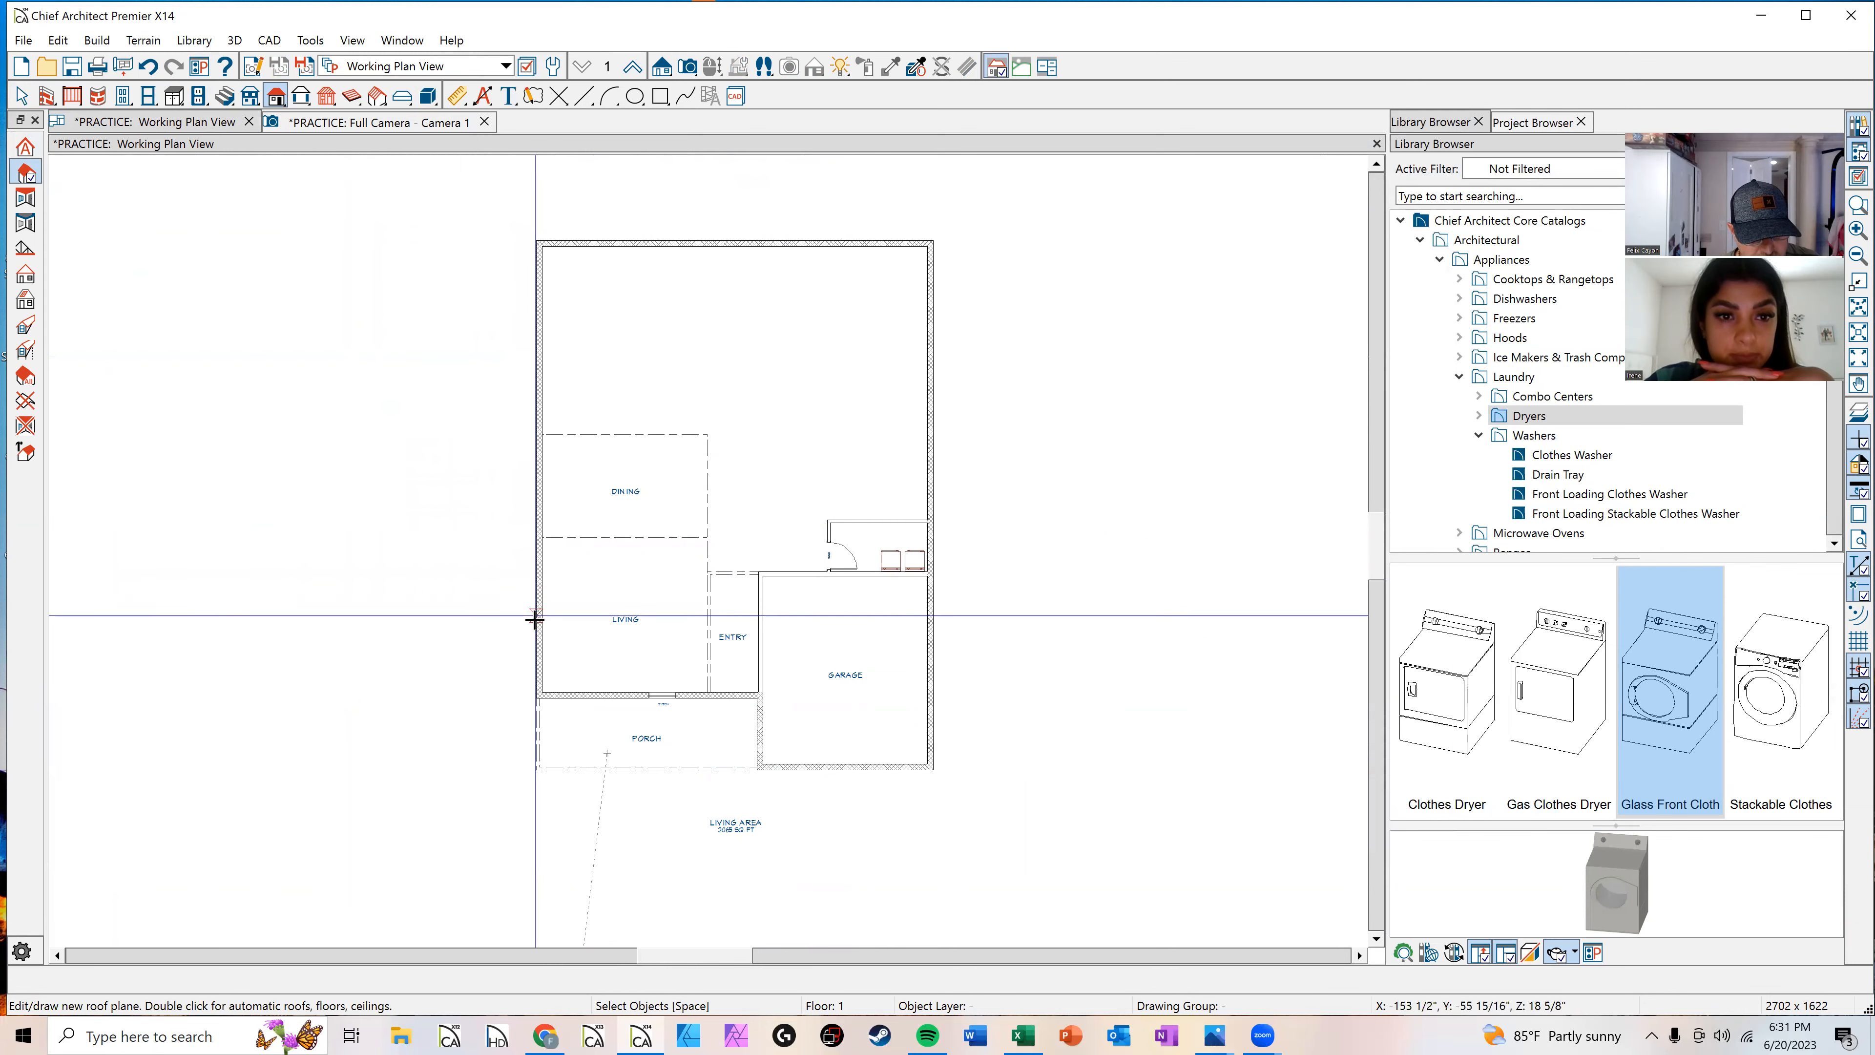
pyautogui.moveTo(527, 622); pyautogui.dragTo(531, 362)
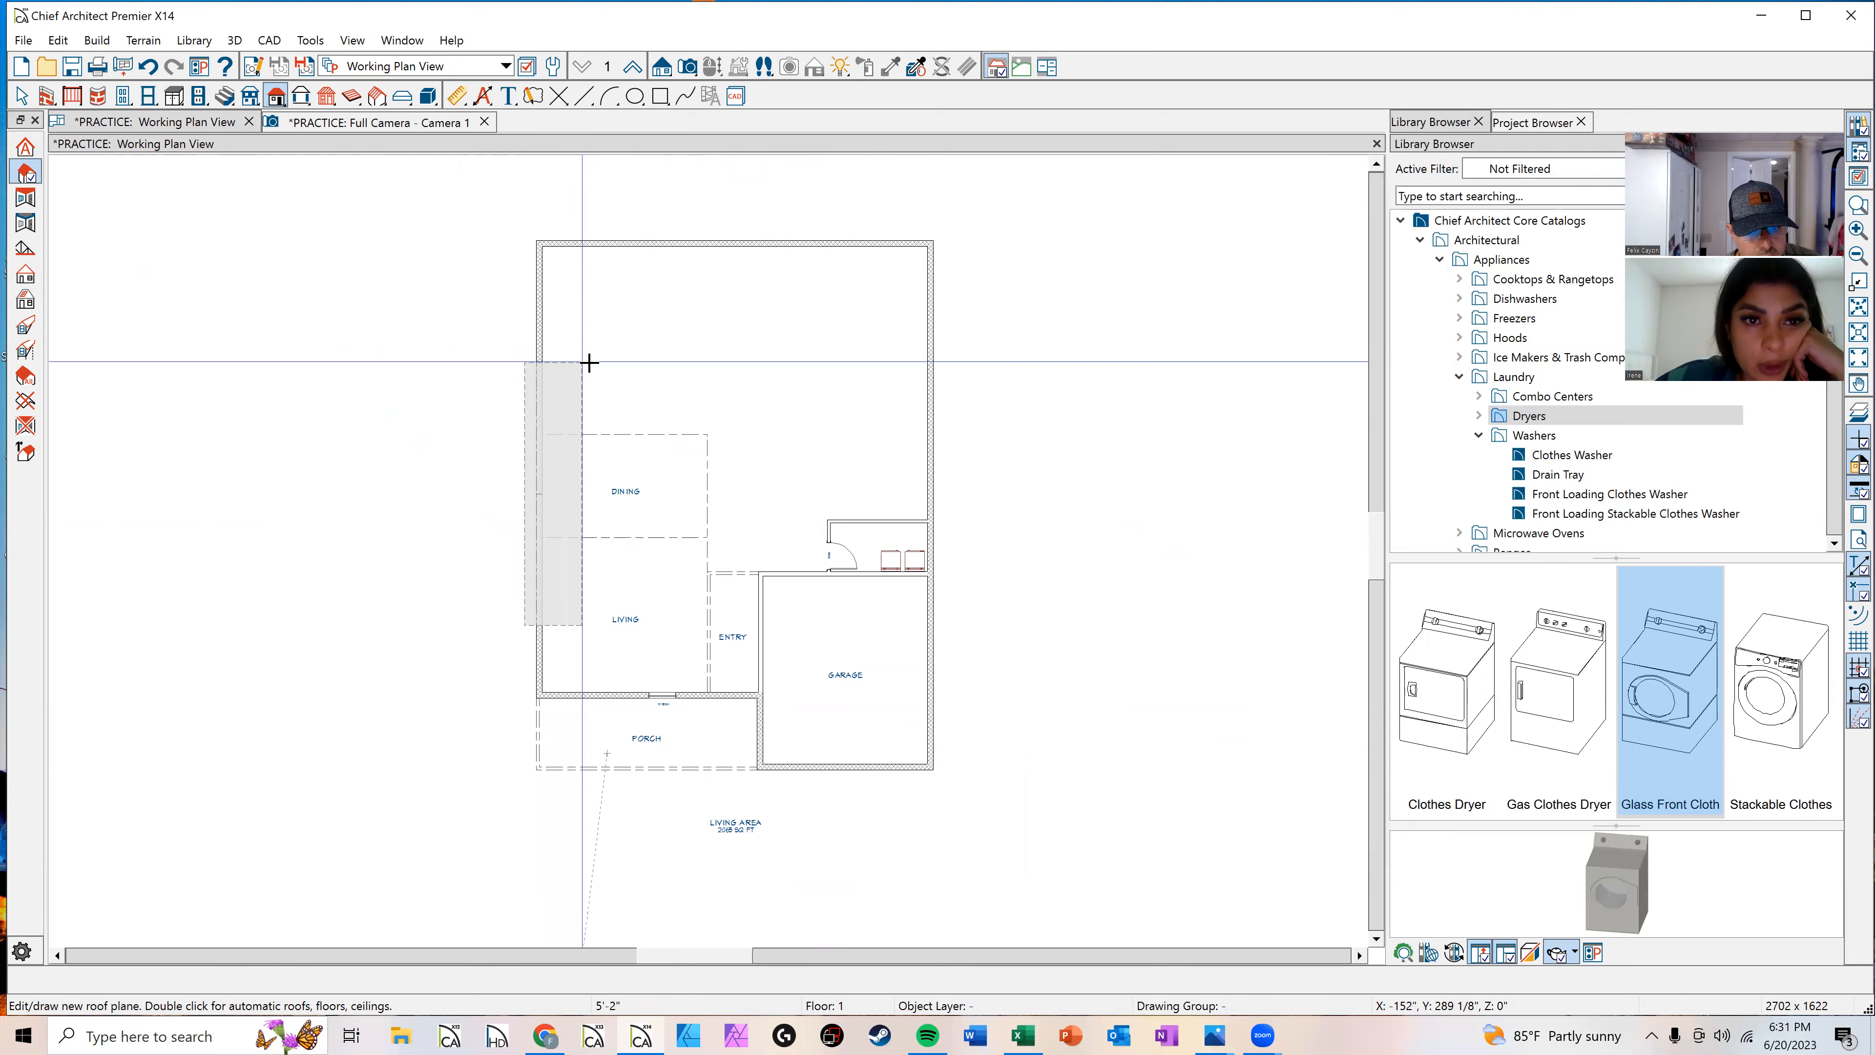
pyautogui.click(657, 344)
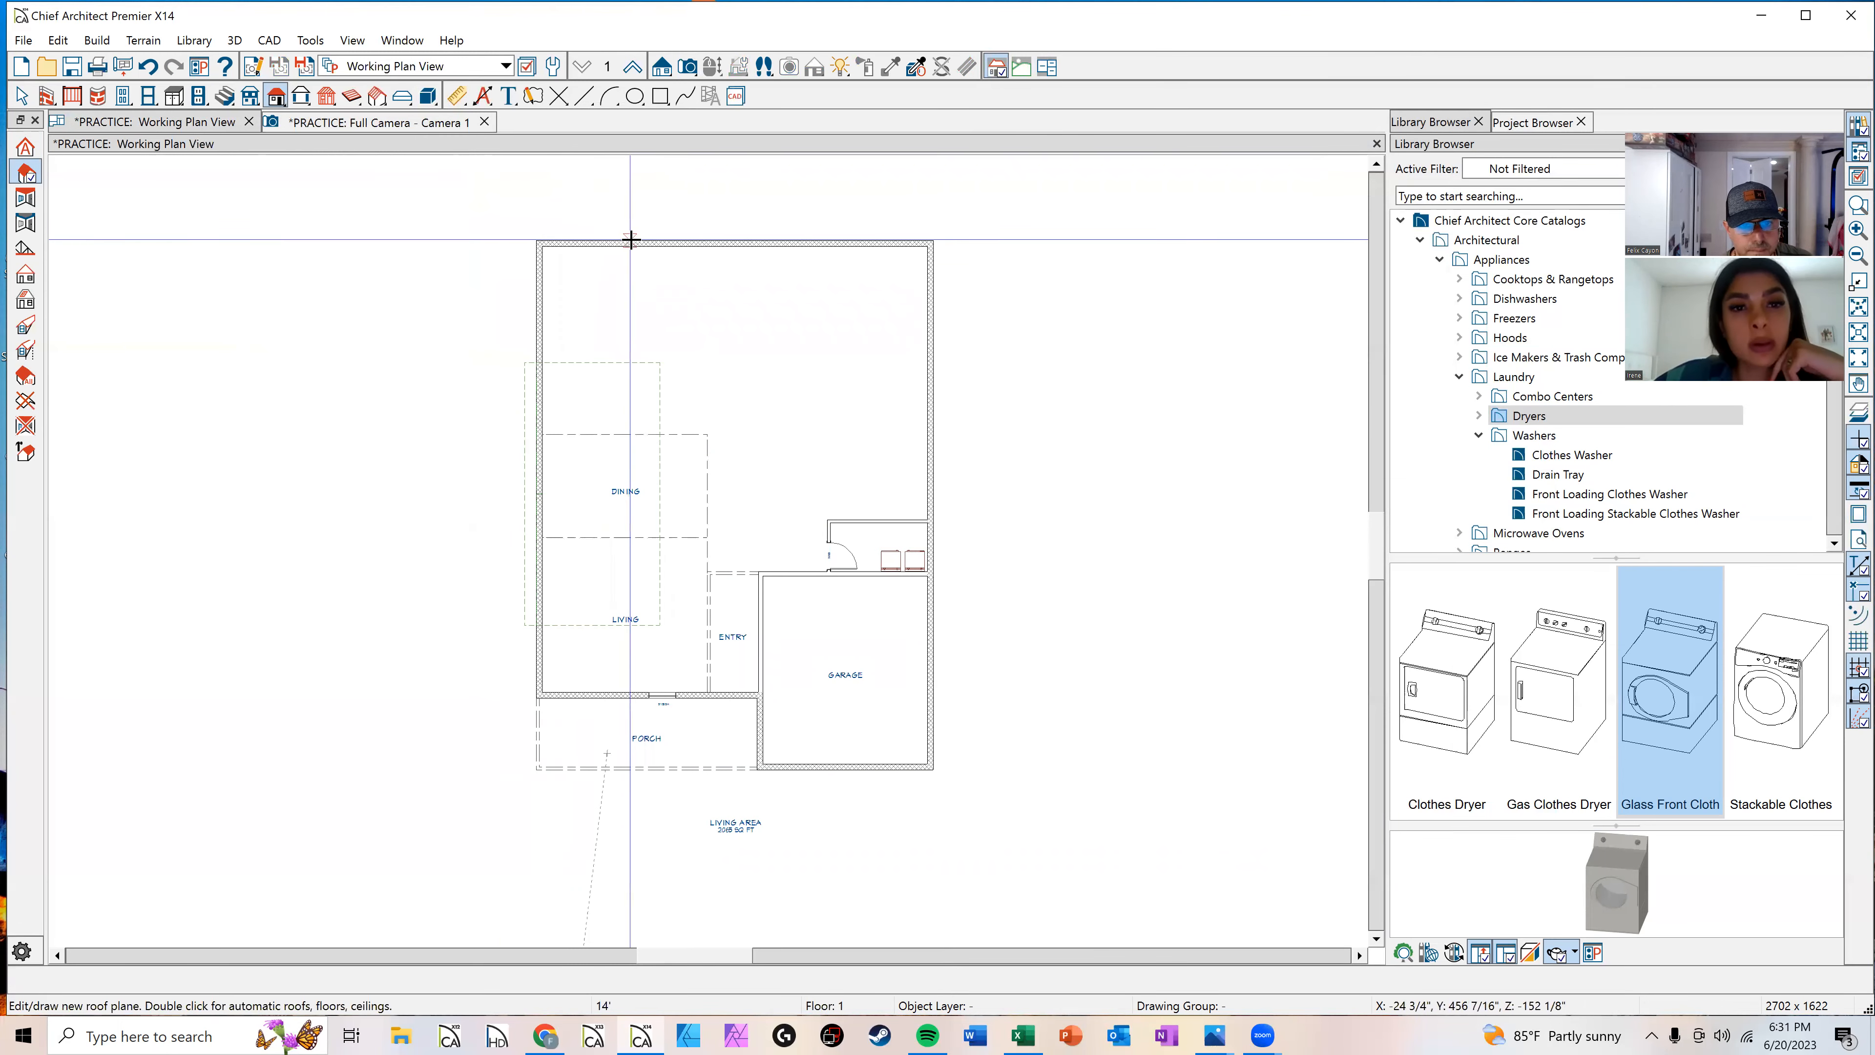
pyautogui.moveTo(668, 242); pyautogui.dragTo(820, 233)
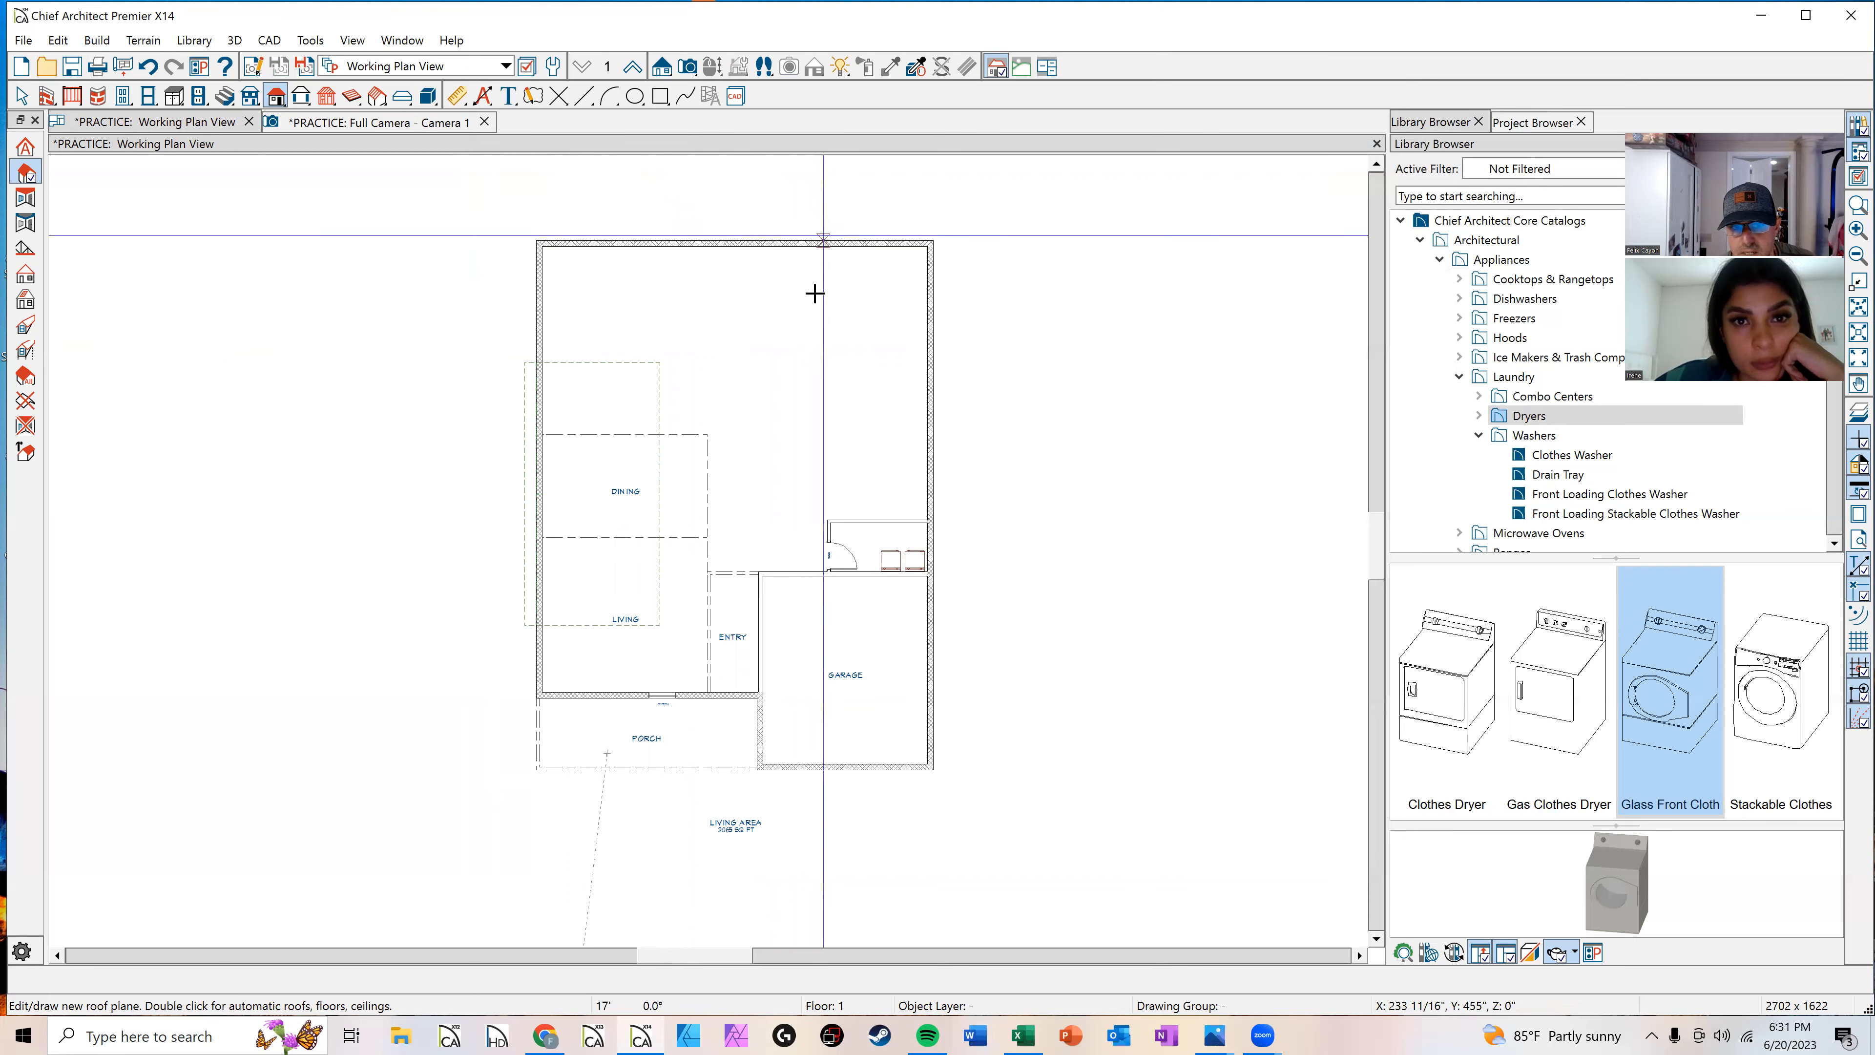
pyautogui.click(810, 359)
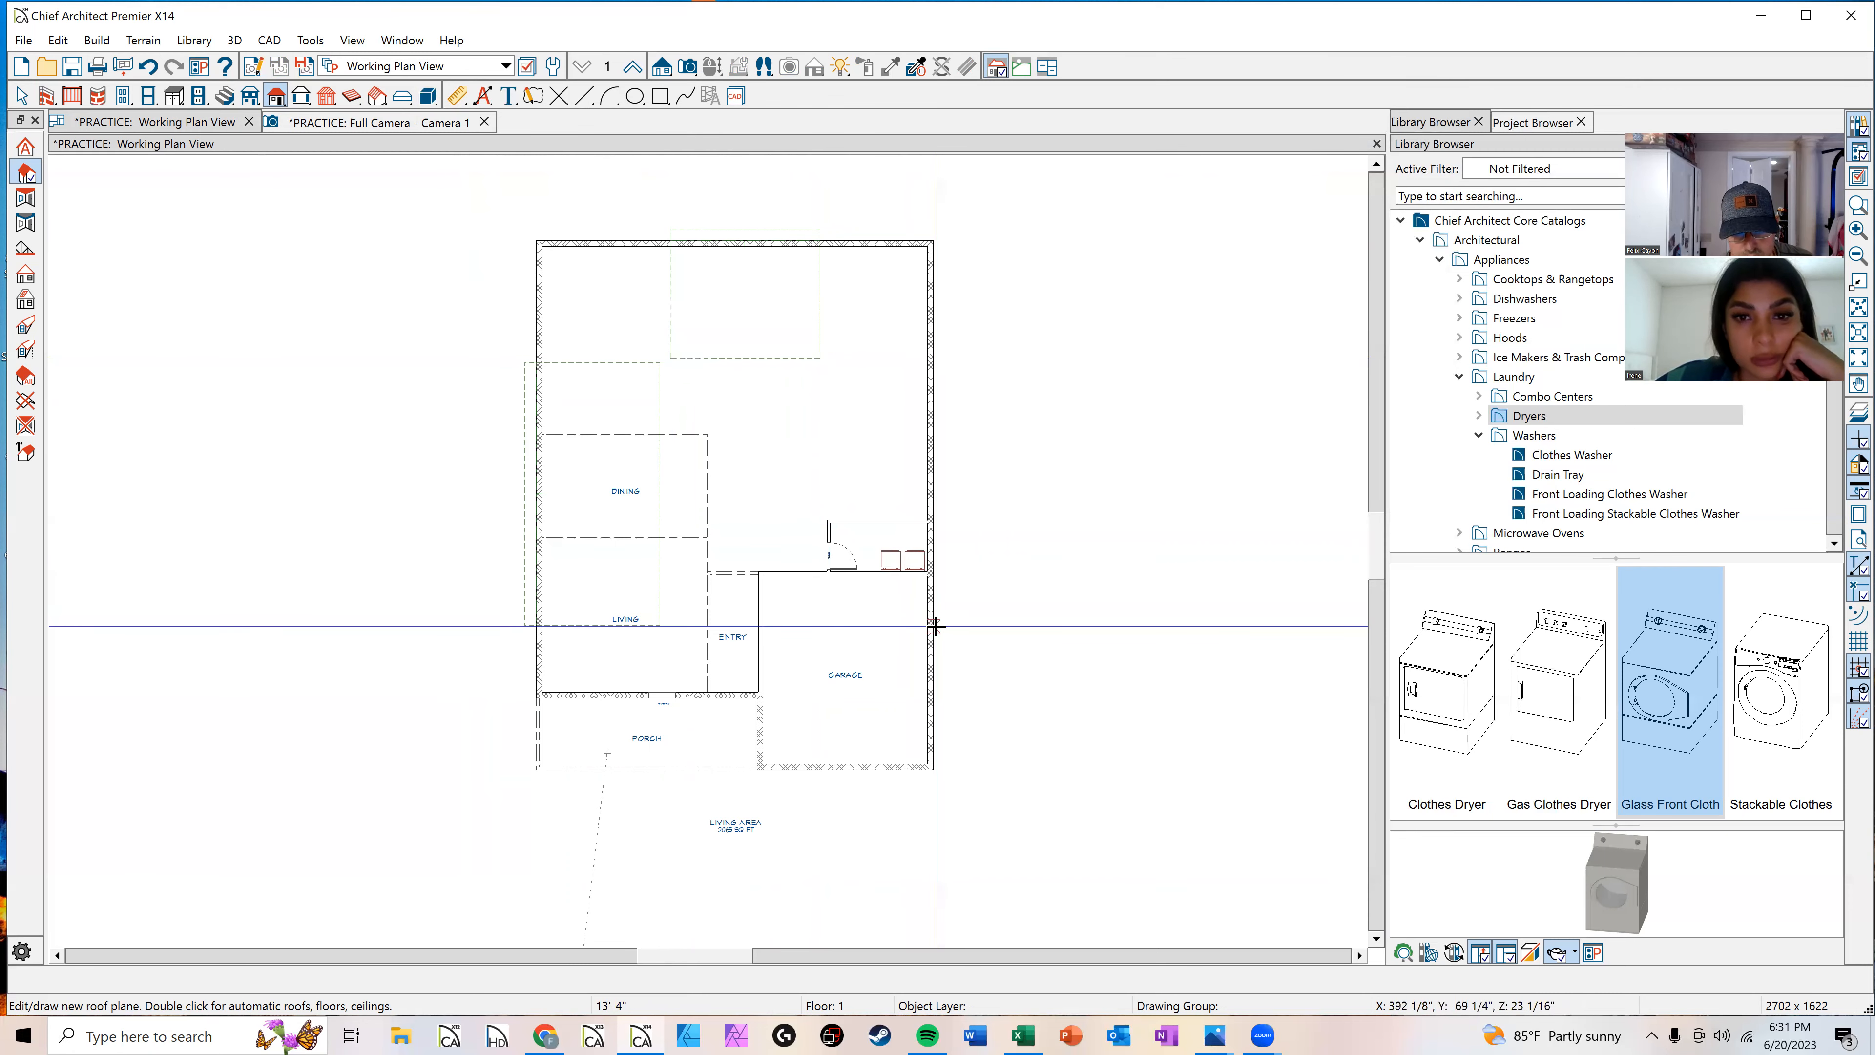
pyautogui.moveTo(937, 596); pyautogui.dragTo(938, 419)
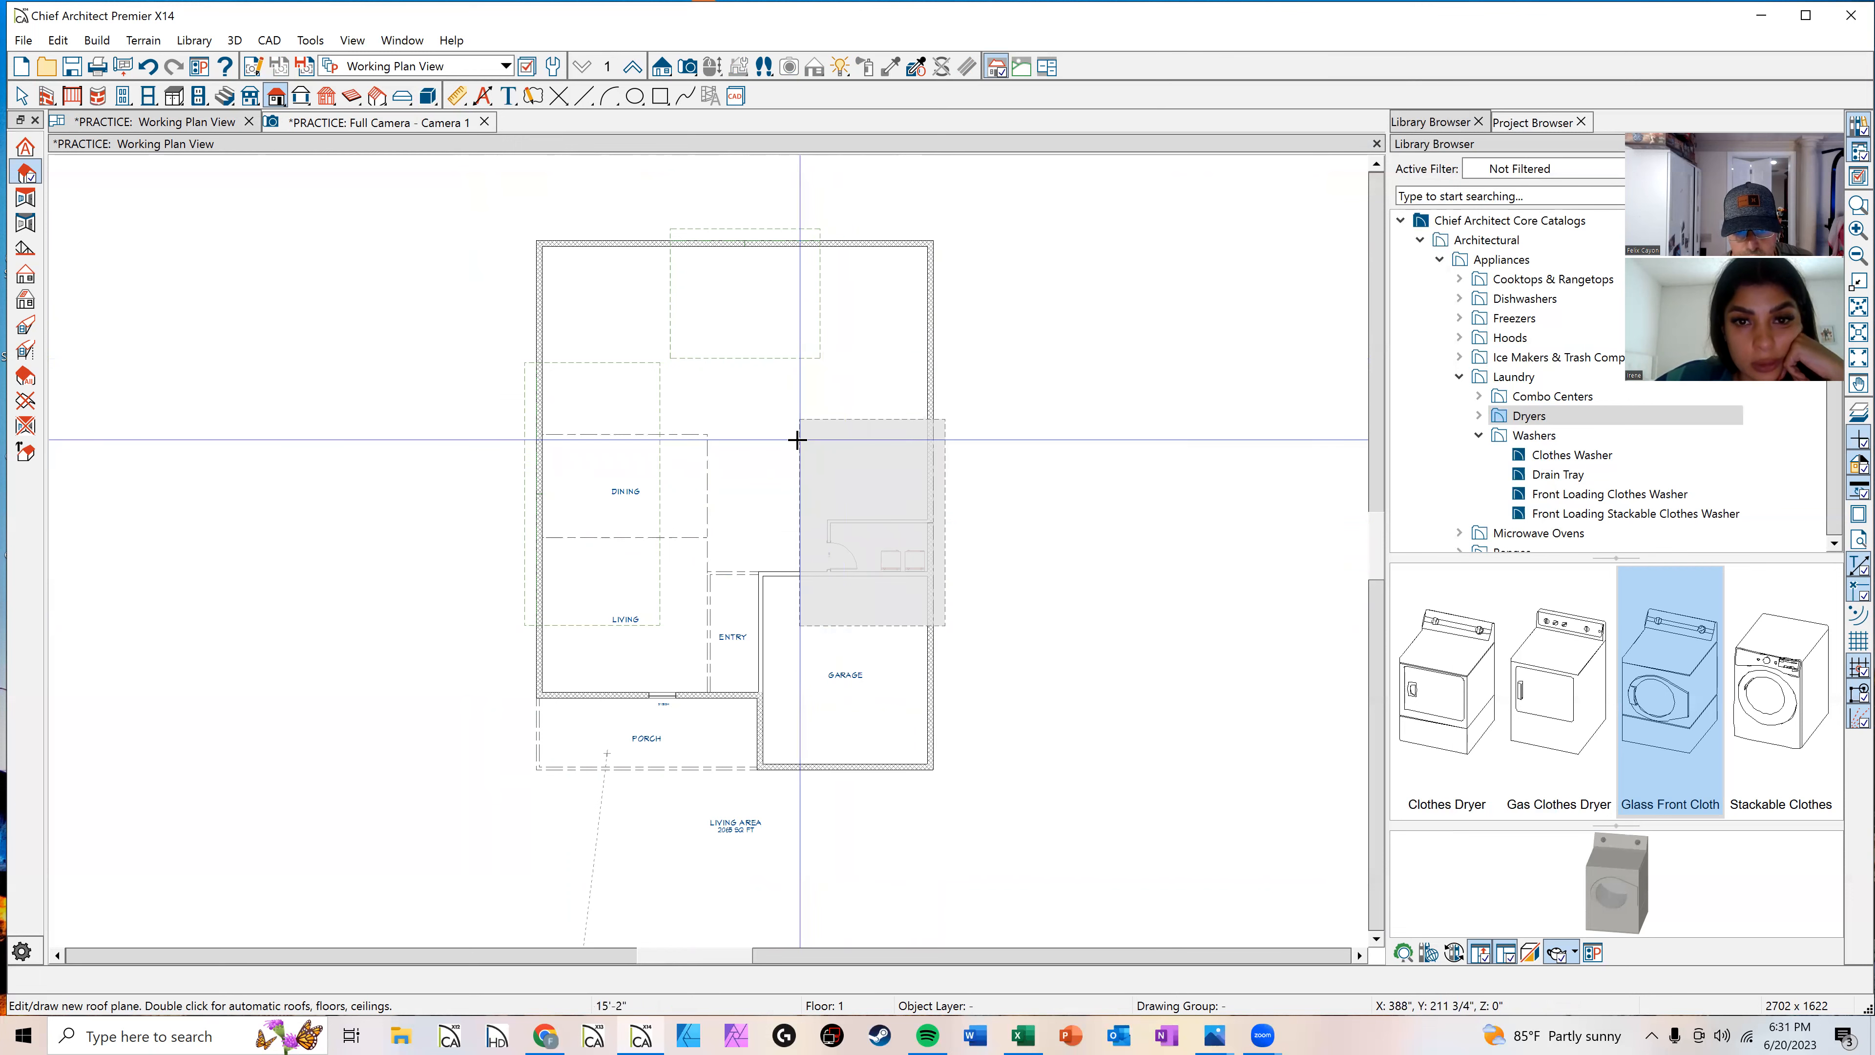
pyautogui.click(791, 502)
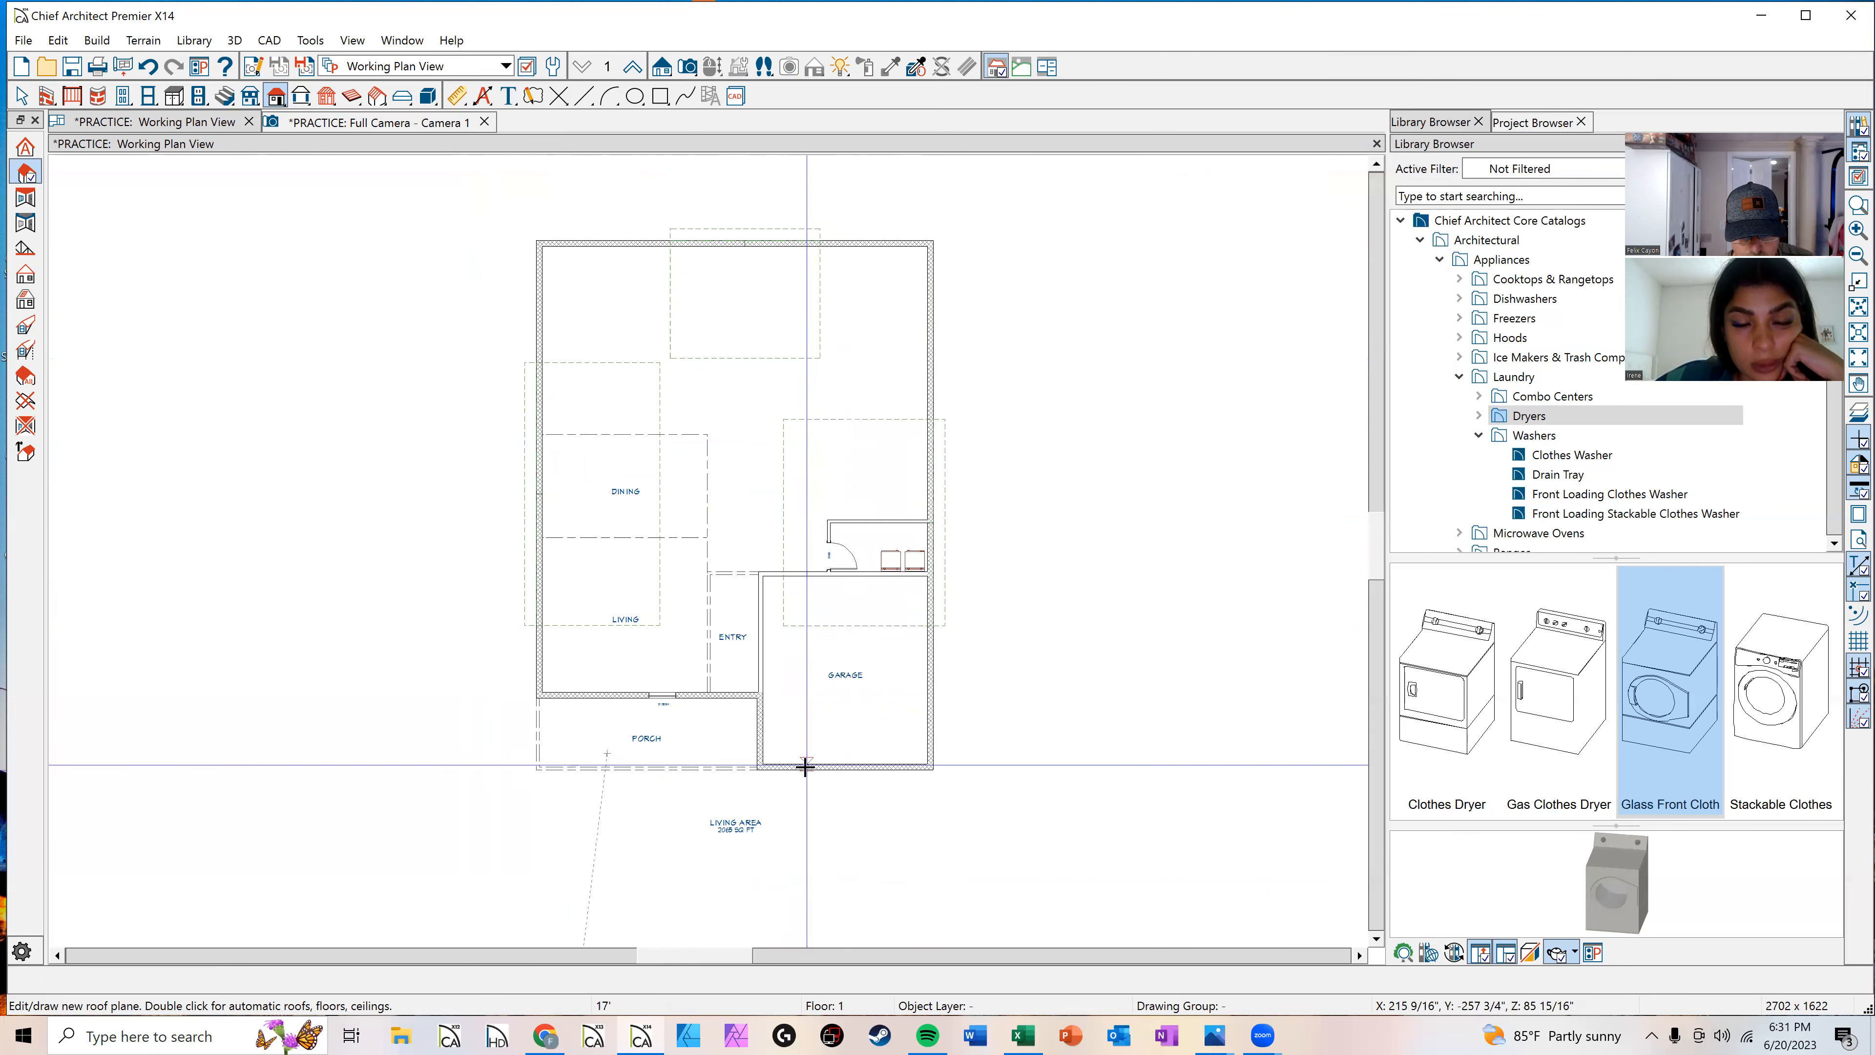
# Step: Draw another roof plane across the front wall over the porch and garage
pyautogui.scroll(1, 819, 765)
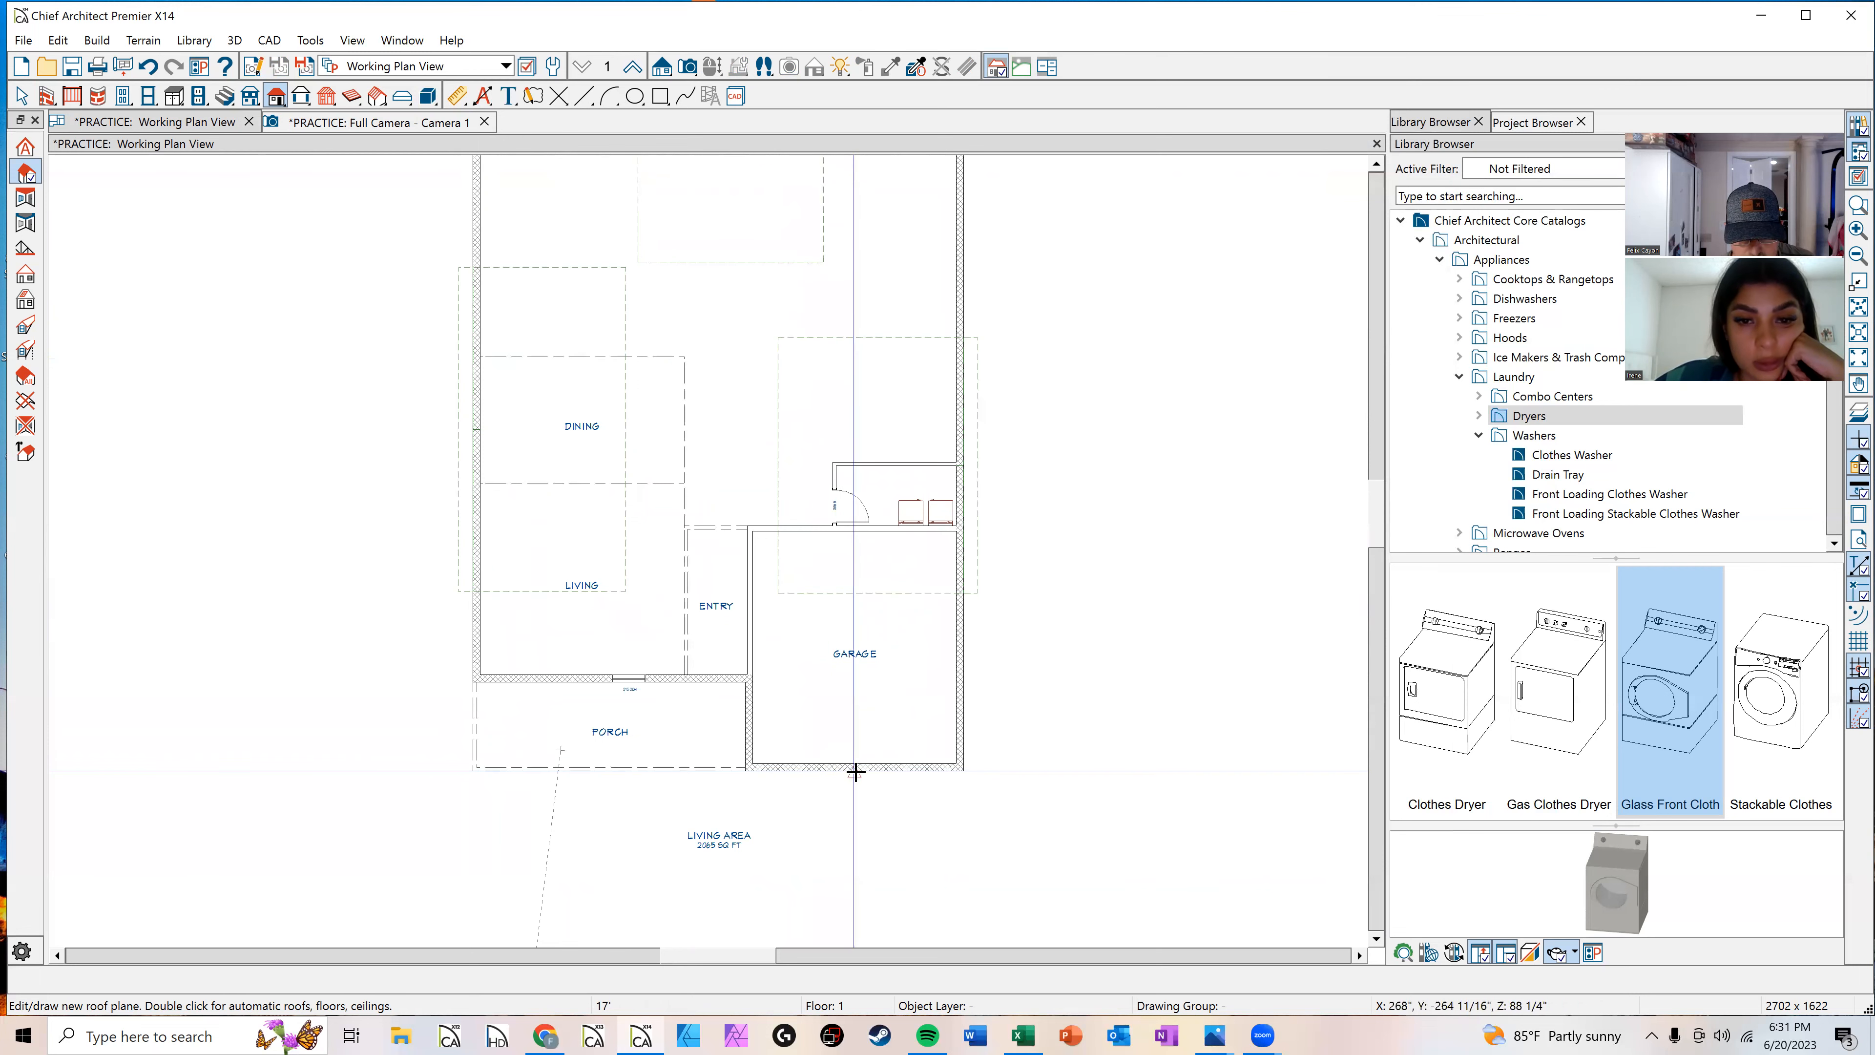
pyautogui.moveTo(864, 772); pyautogui.dragTo(589, 784)
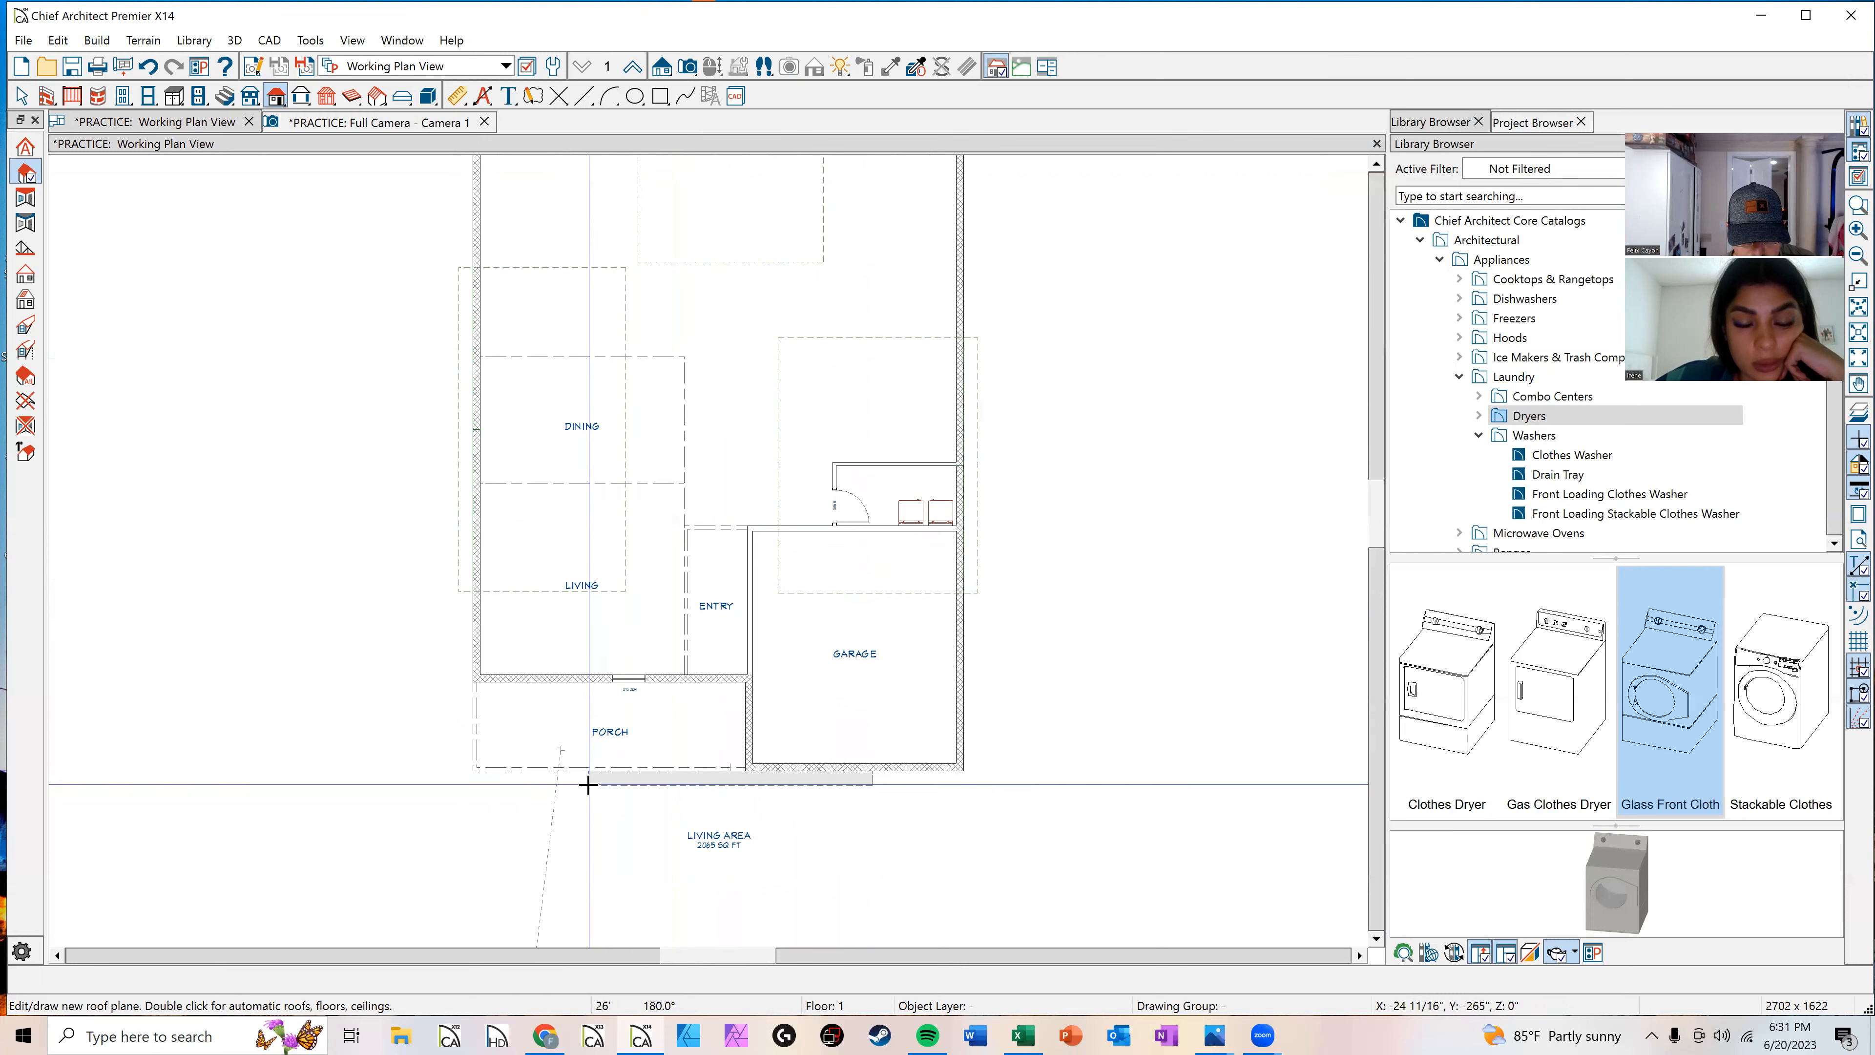
pyautogui.click(635, 638)
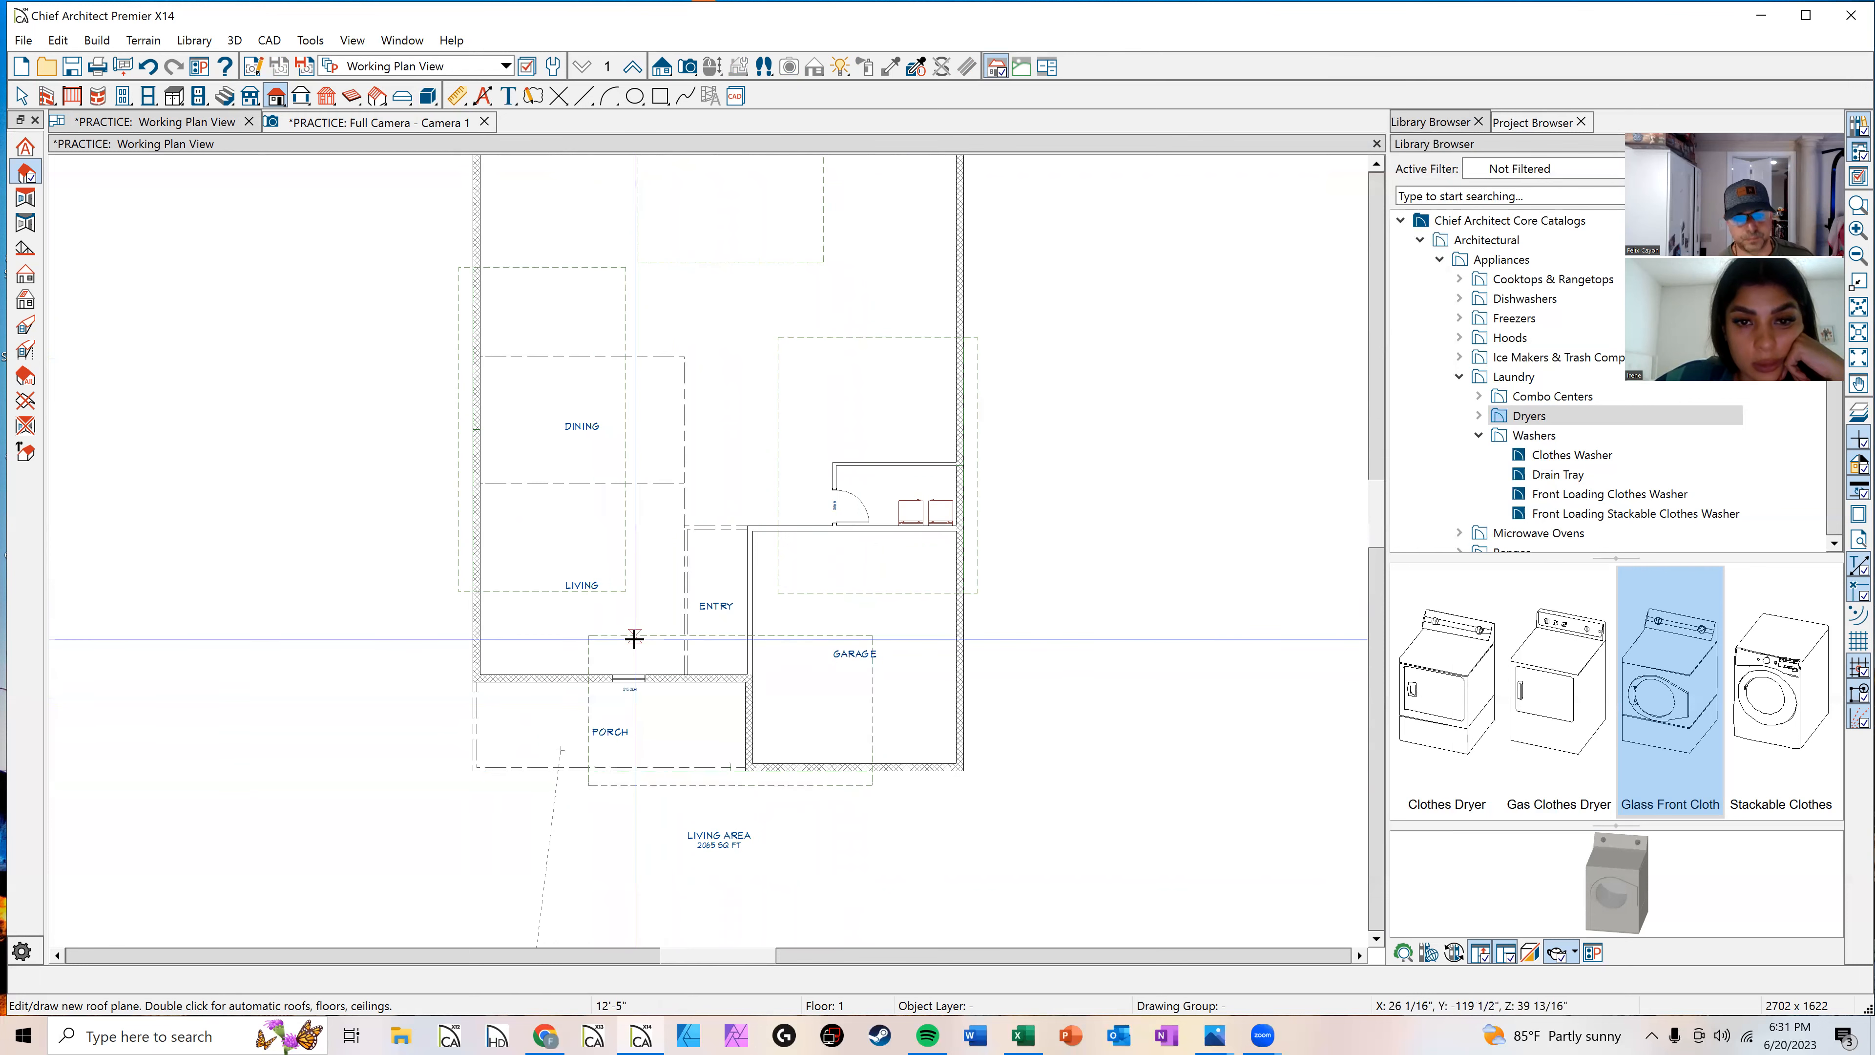
pyautogui.press('space')
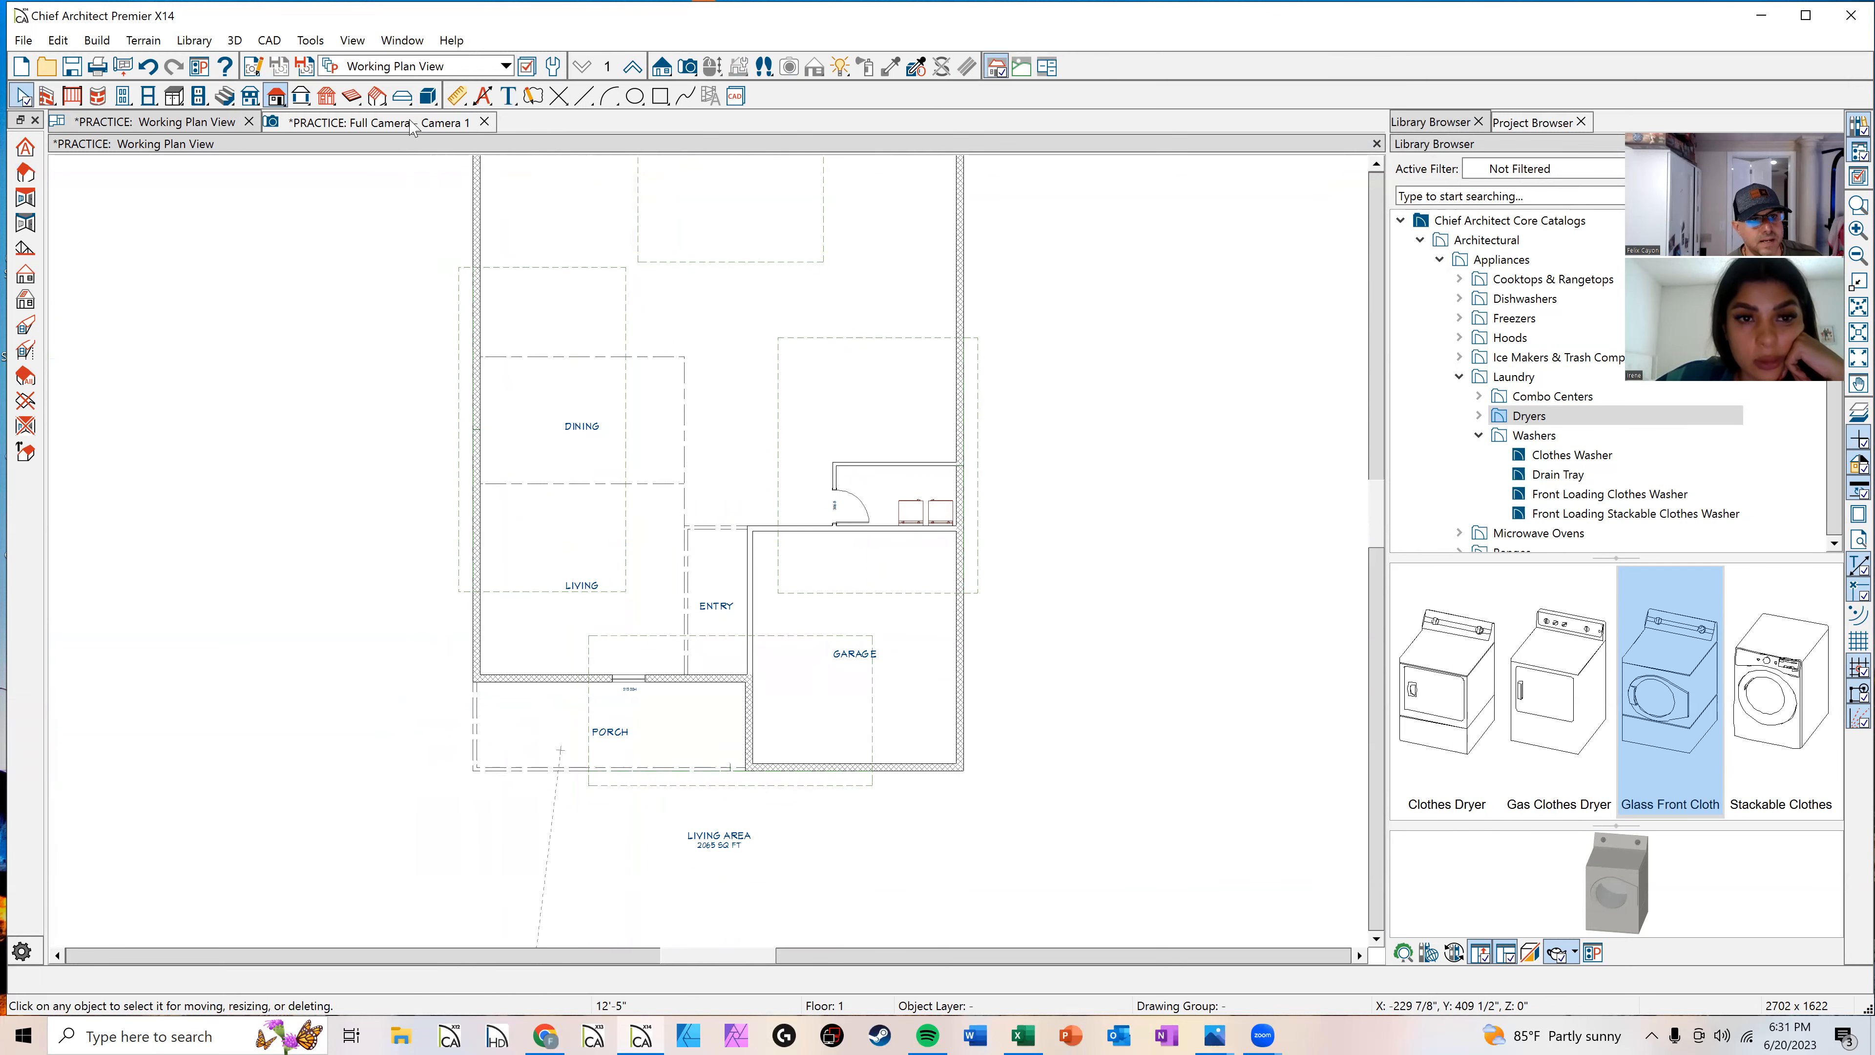
# Step: Join the porch roof plane to the edge of the laundry roof plane
pyautogui.click(435, 126)
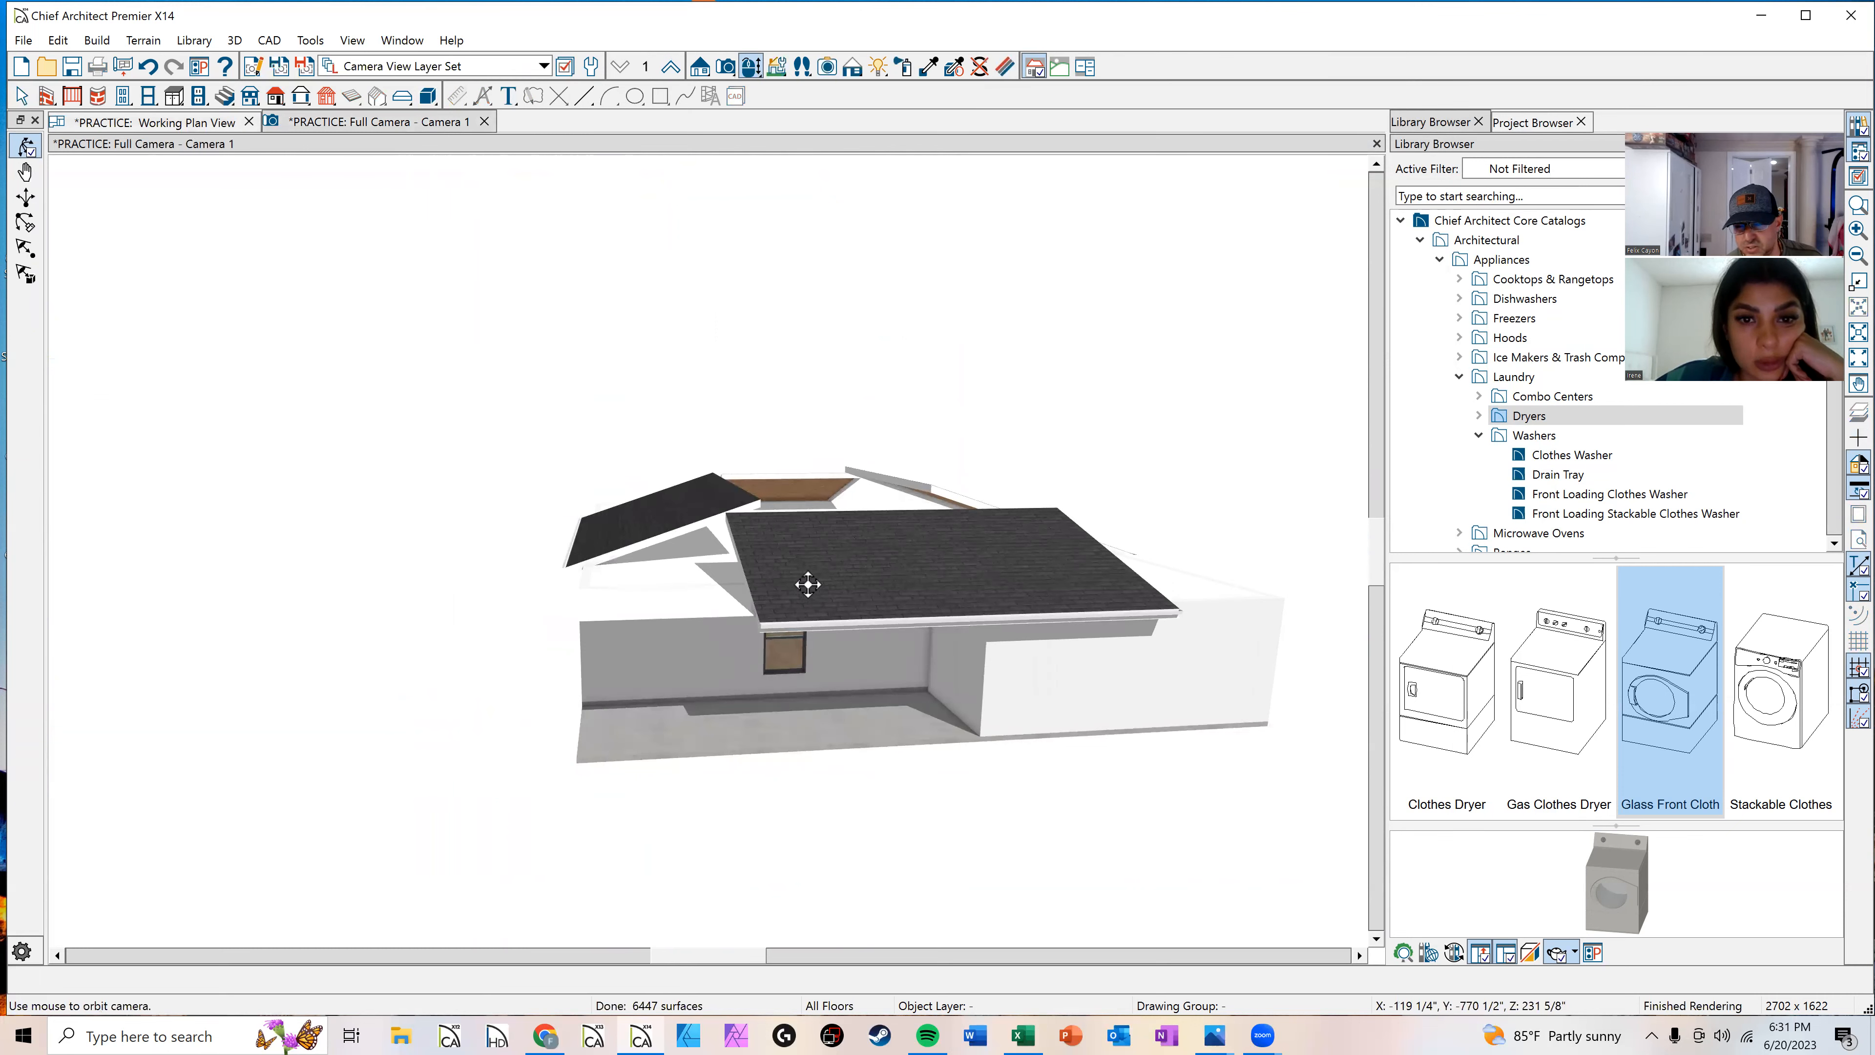
pyautogui.click(214, 124)
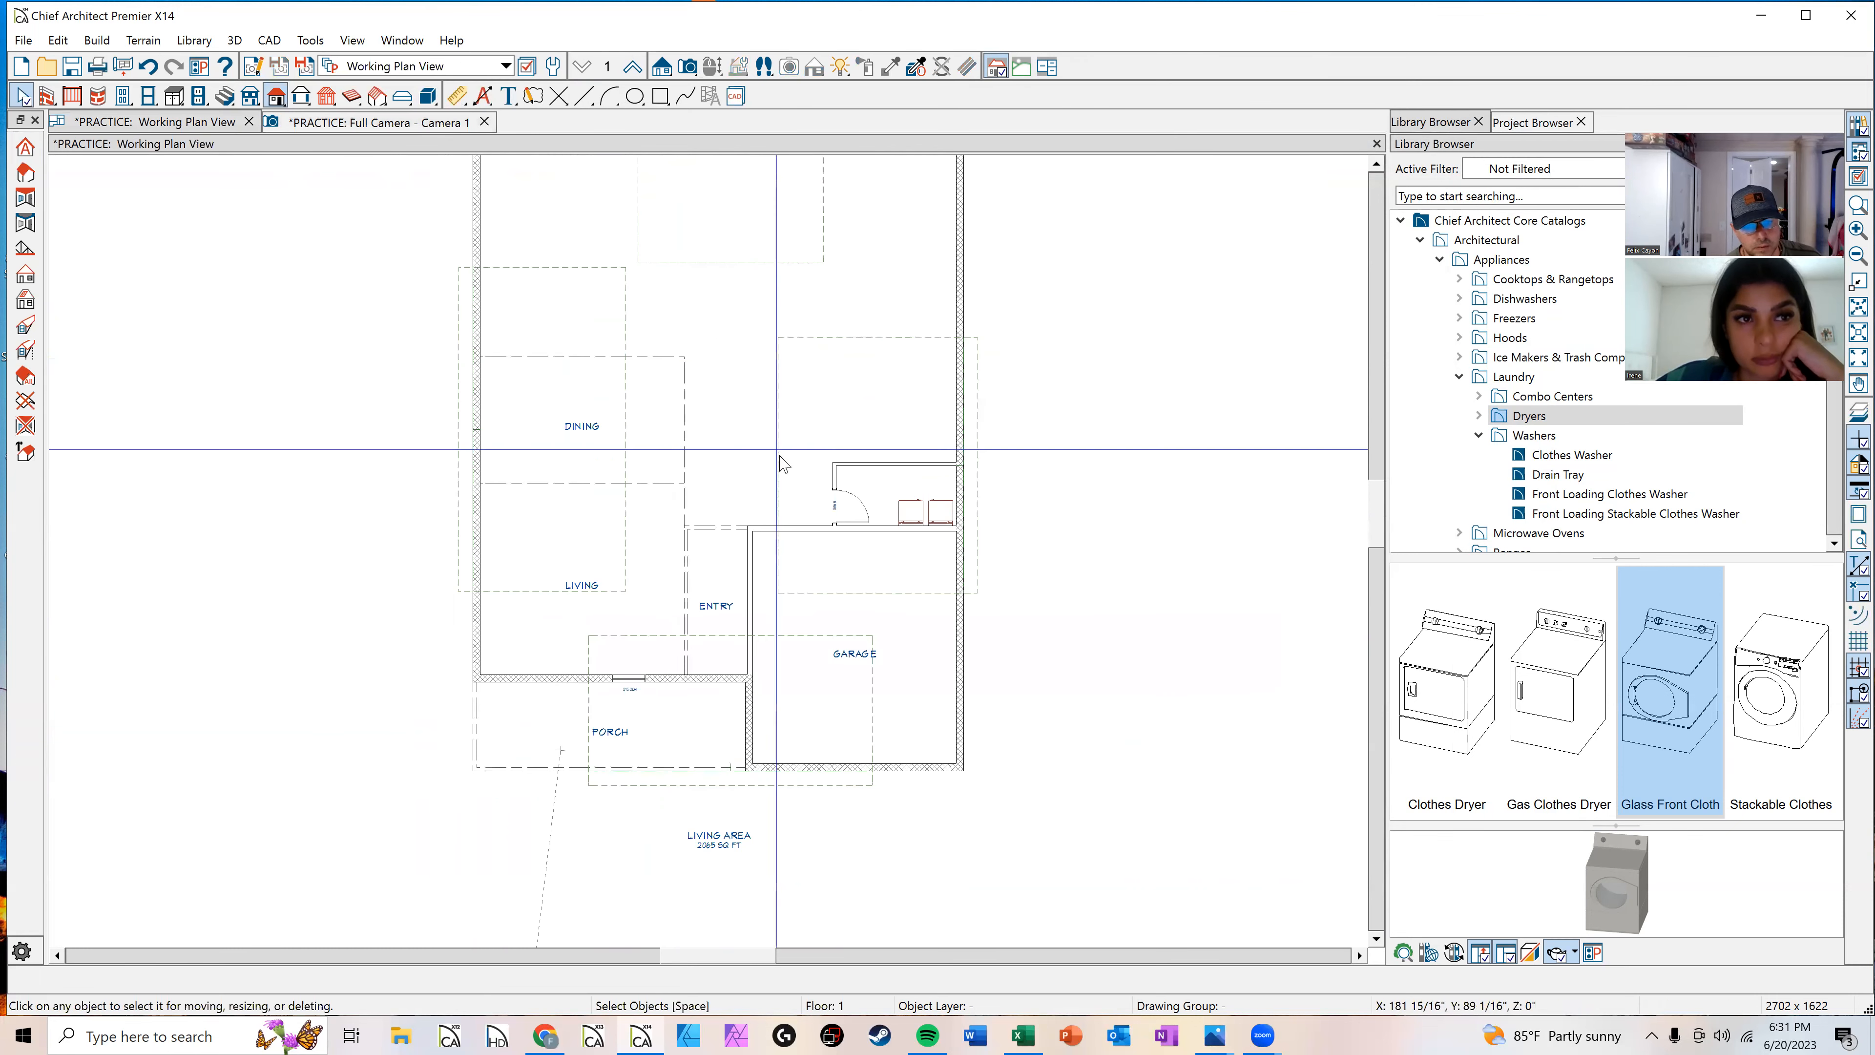
pyautogui.scroll(2, 948, 602)
pyautogui.click(946, 595)
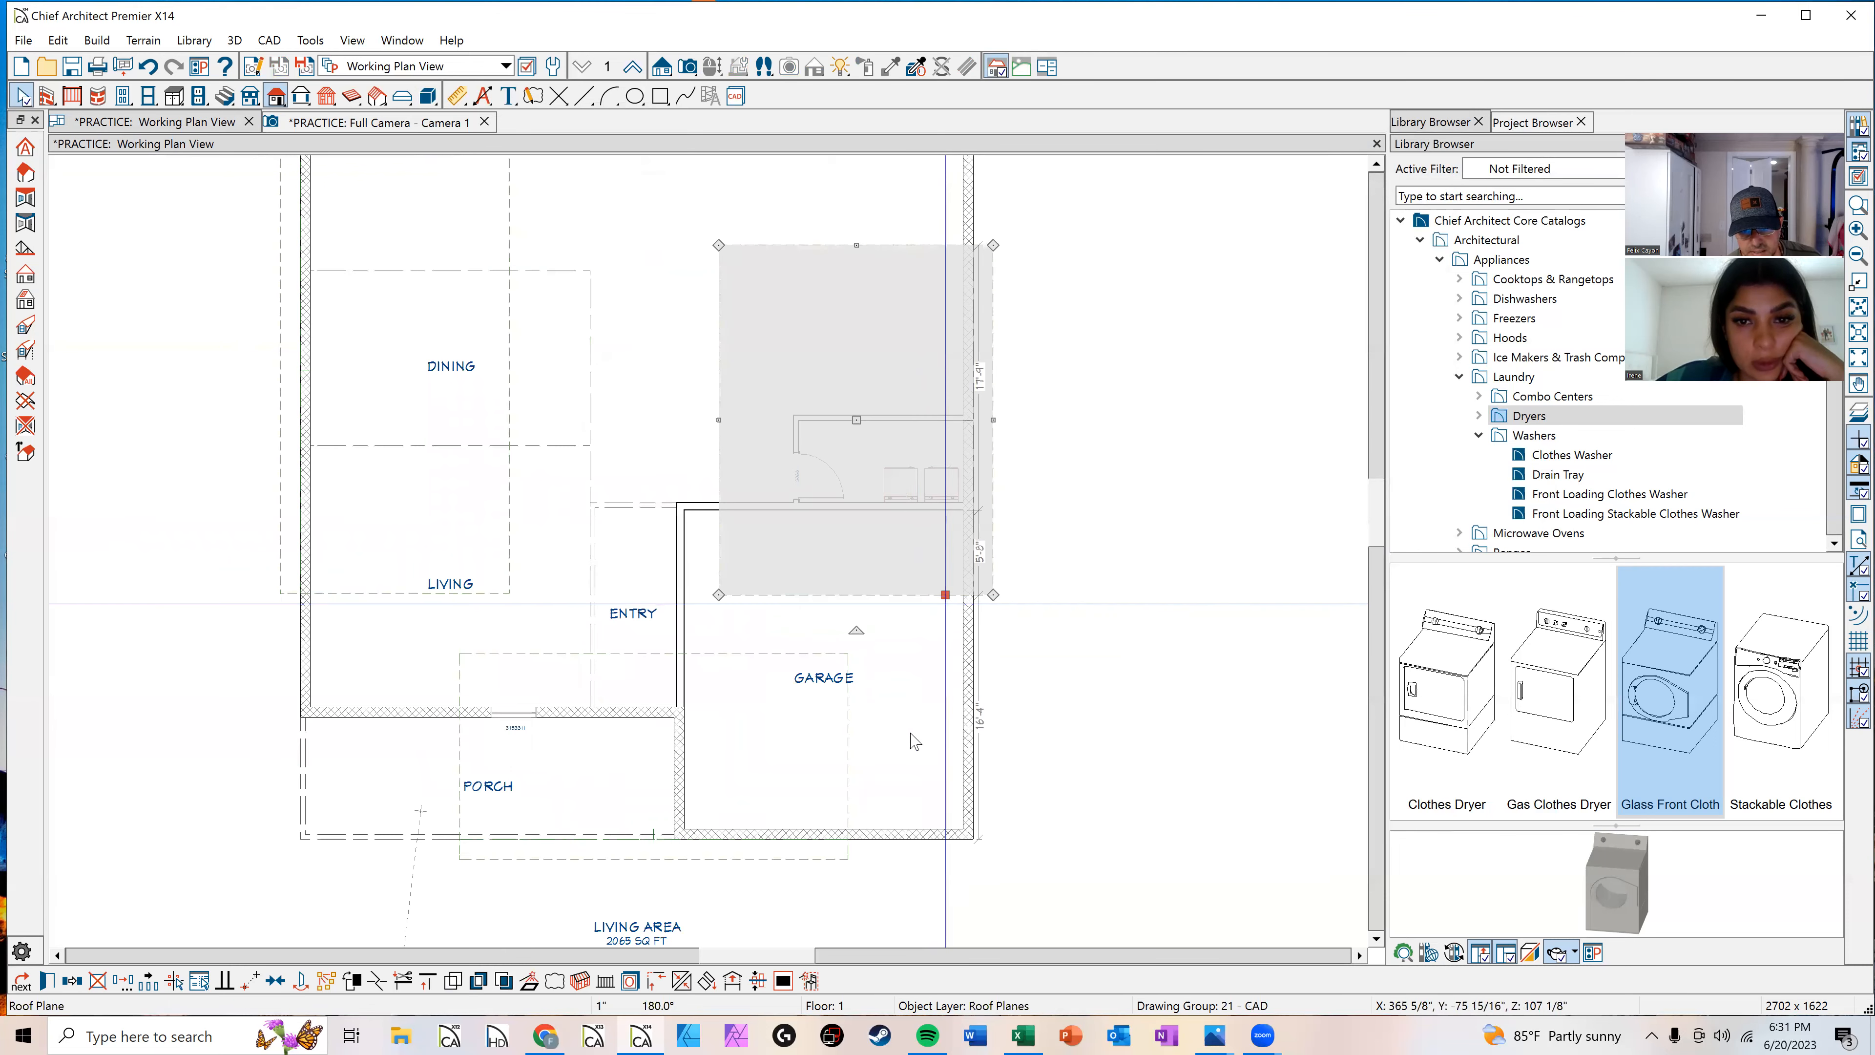
pyautogui.click(849, 731)
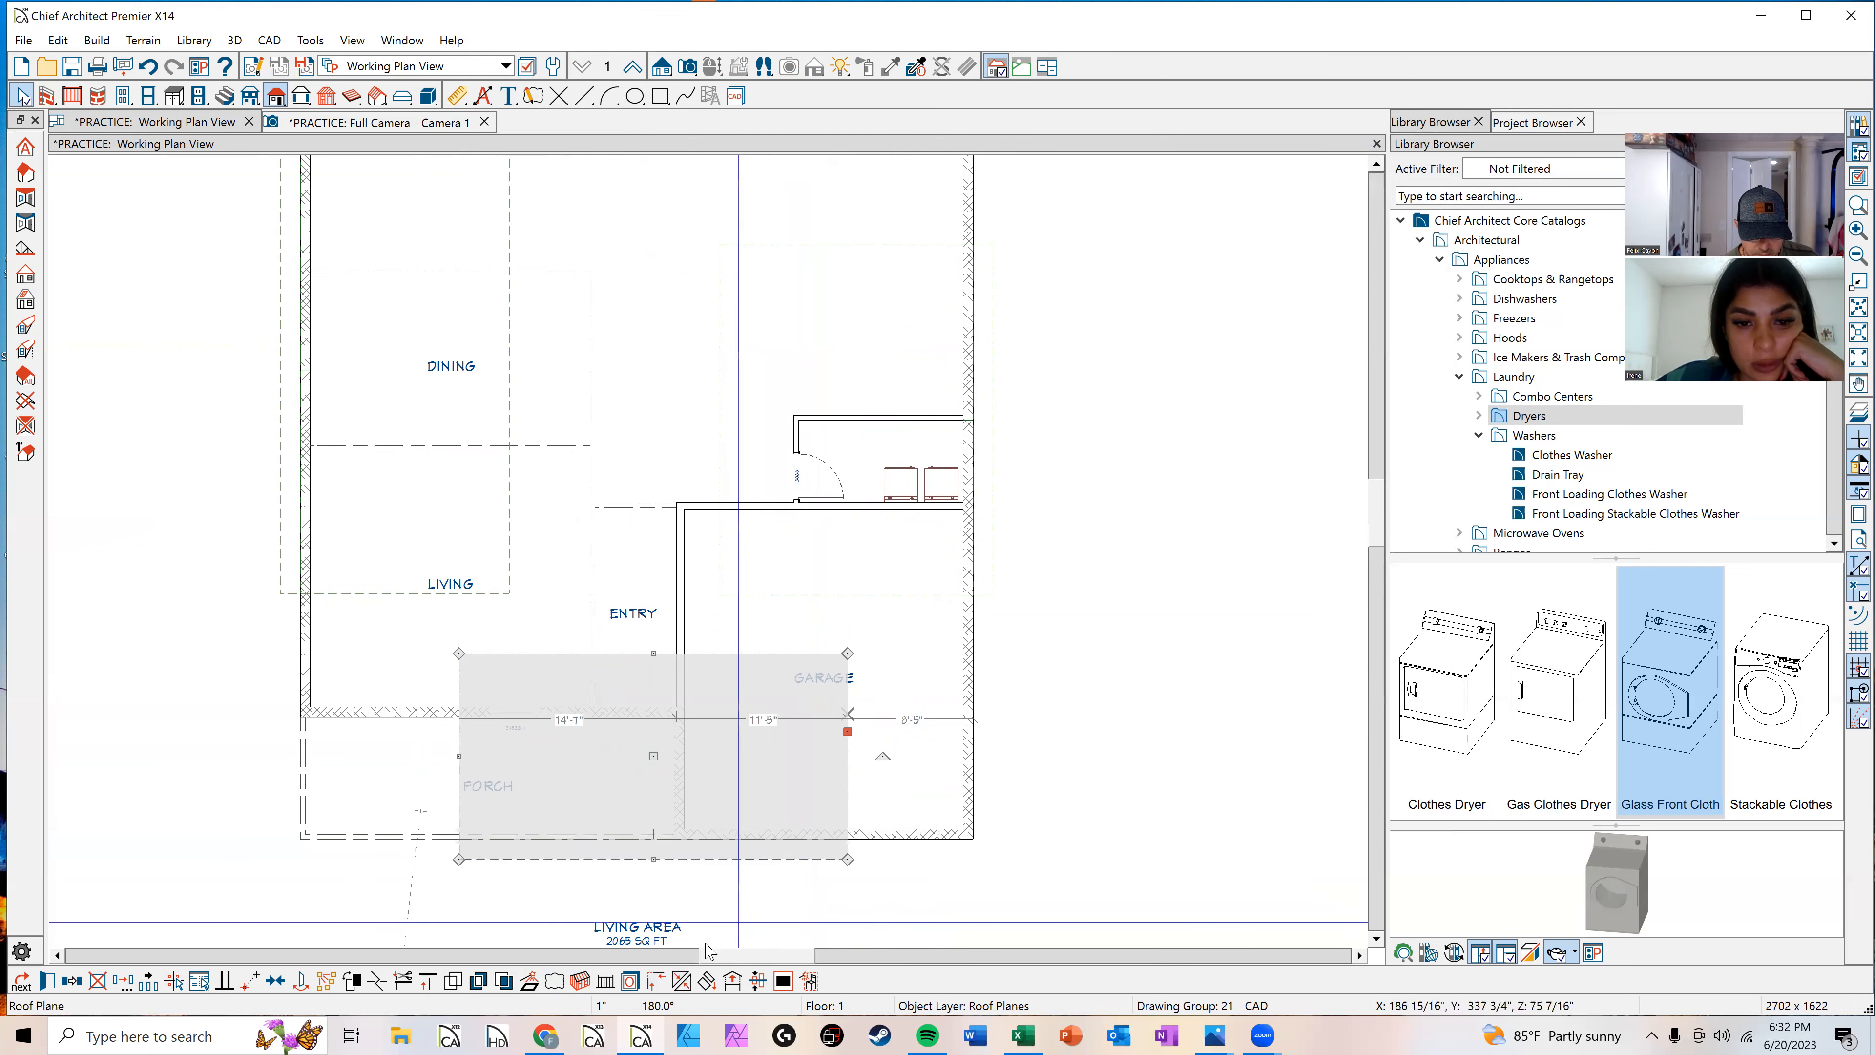
pyautogui.click(682, 982)
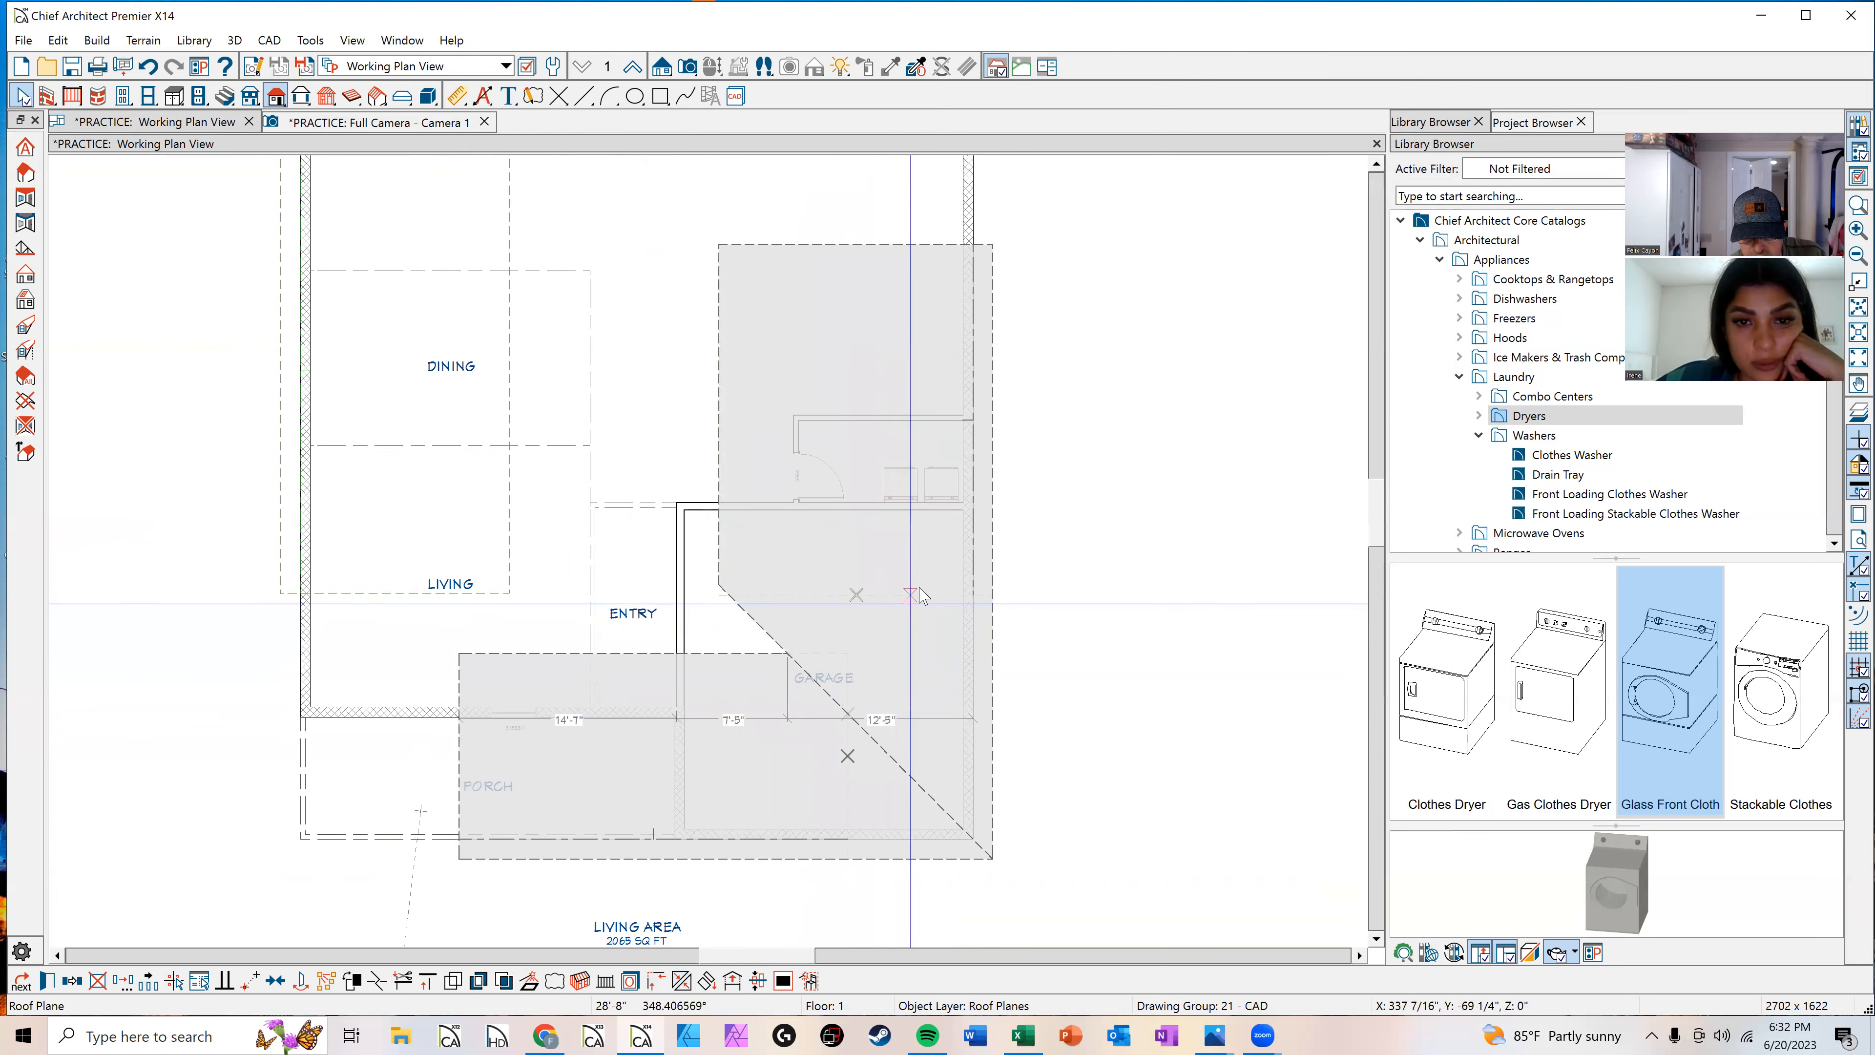
pyautogui.click(941, 602)
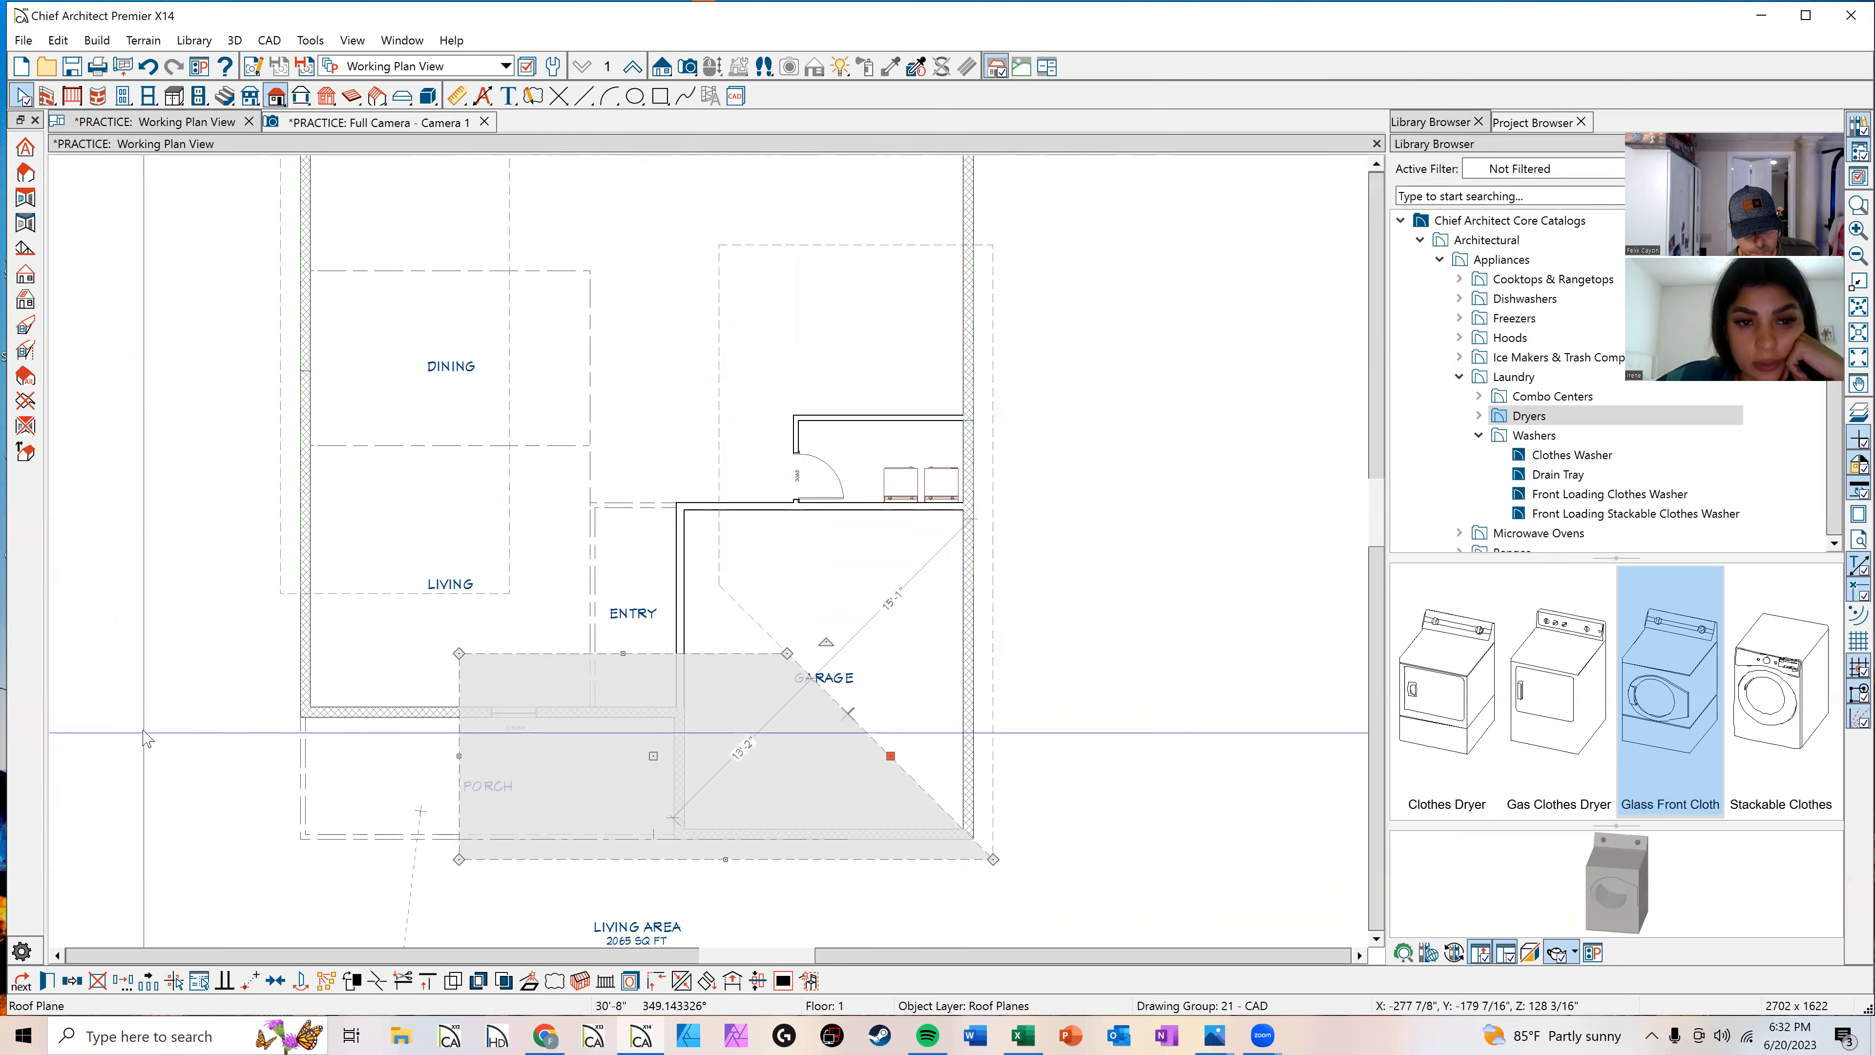
# Step: Switch to the 3D camera view and zoom in to examine the manually drawn roof planes
pyautogui.click(426, 122)
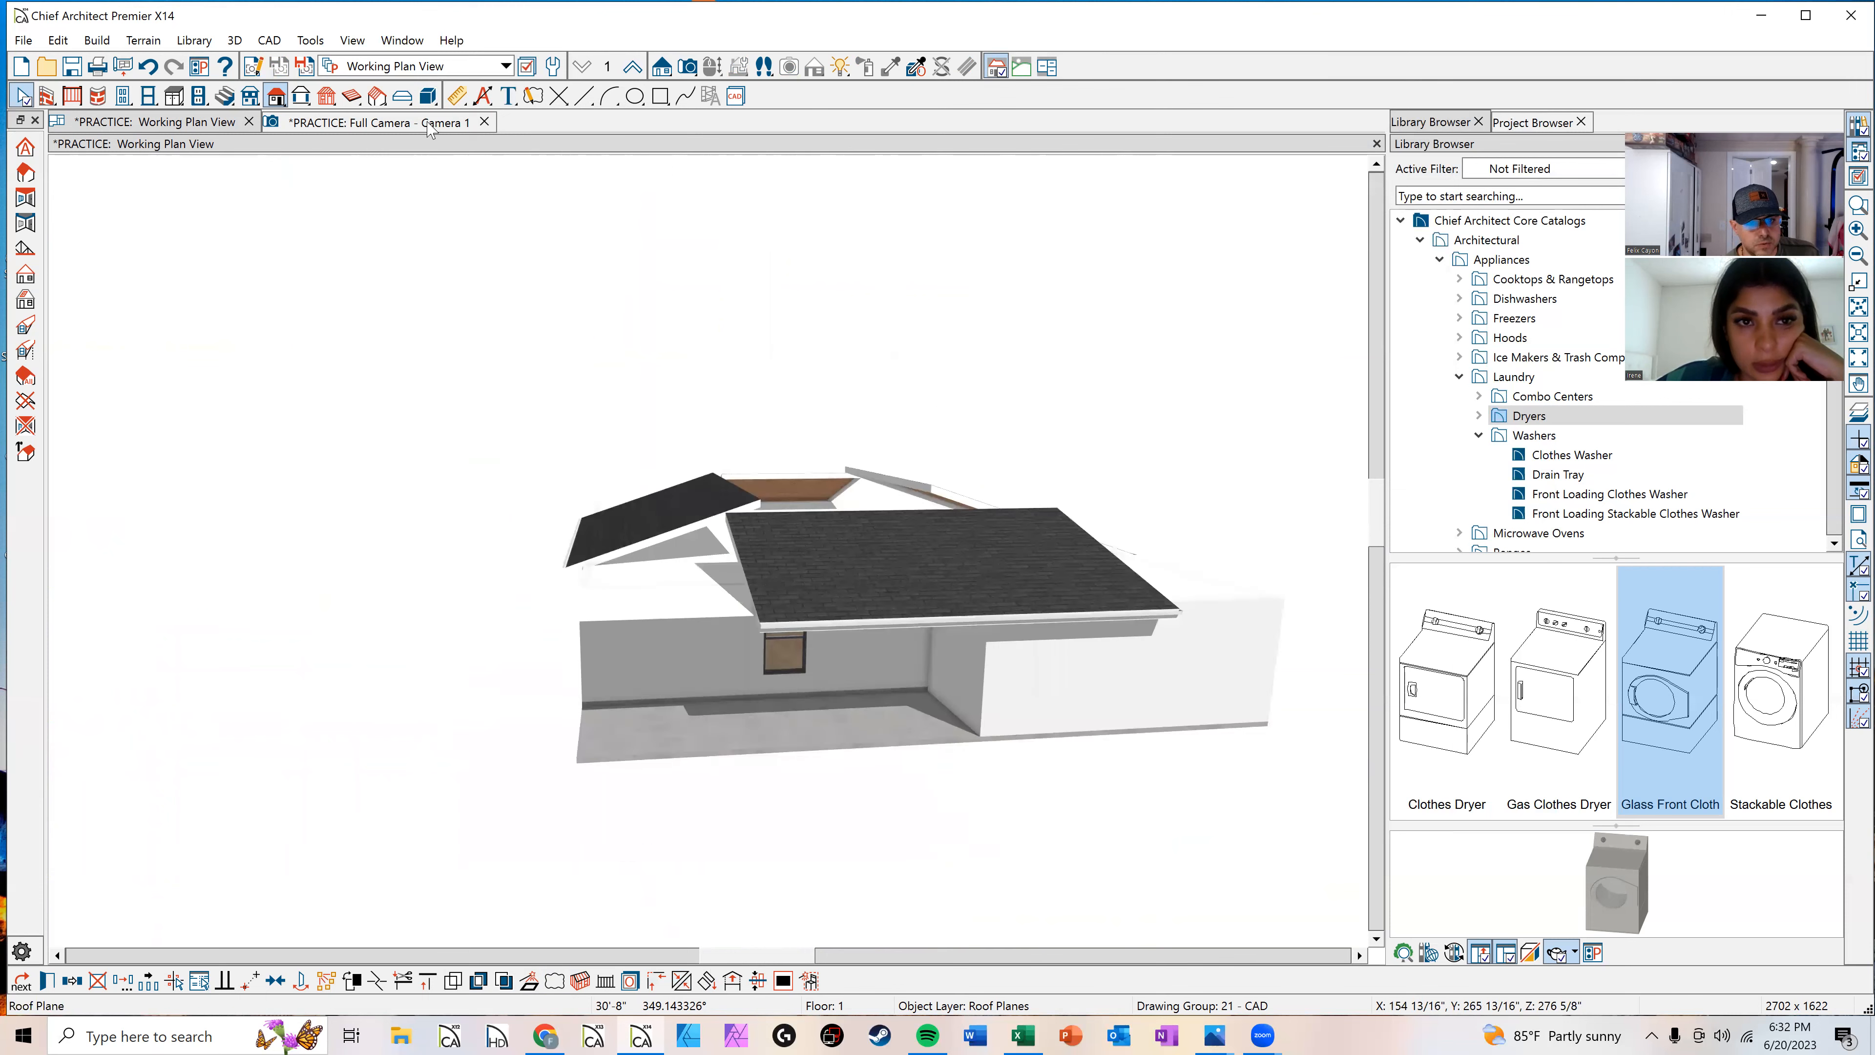
pyautogui.scroll(3, 887, 672)
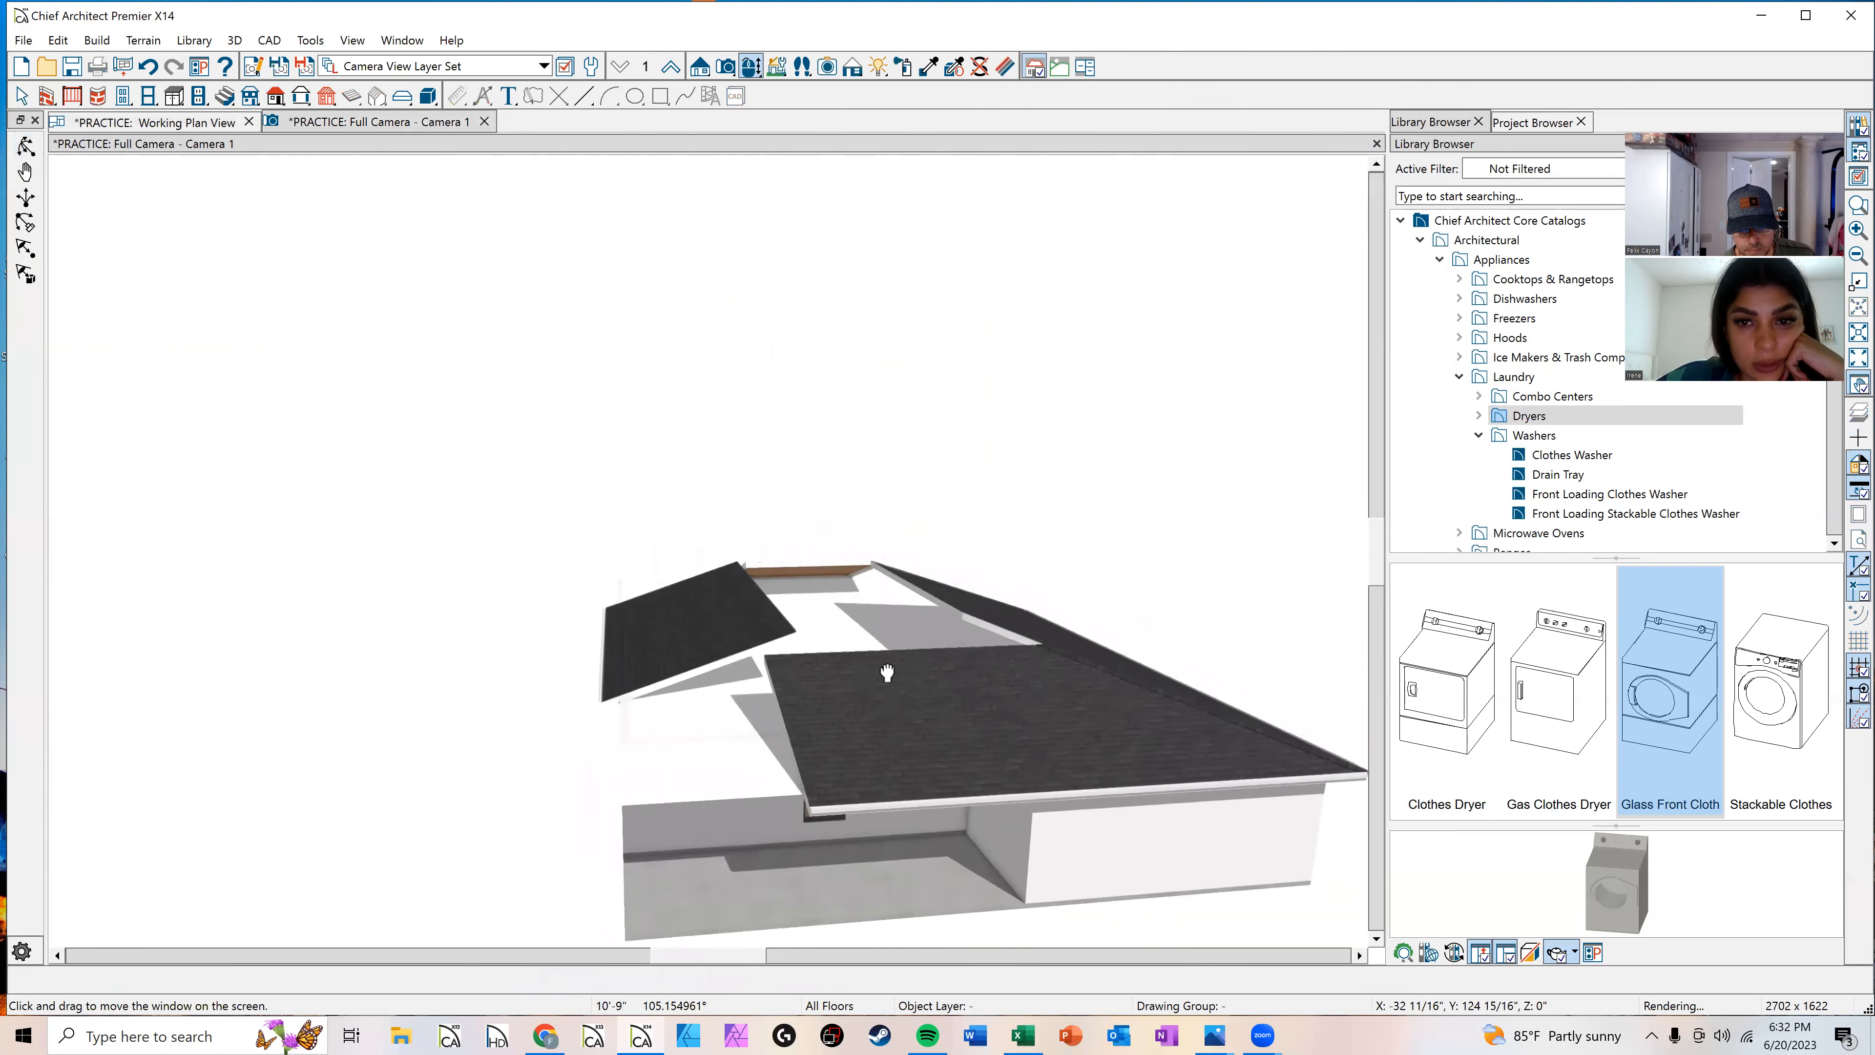
pyautogui.moveTo(887, 672); pyautogui.dragTo(887, 682, button='middle')
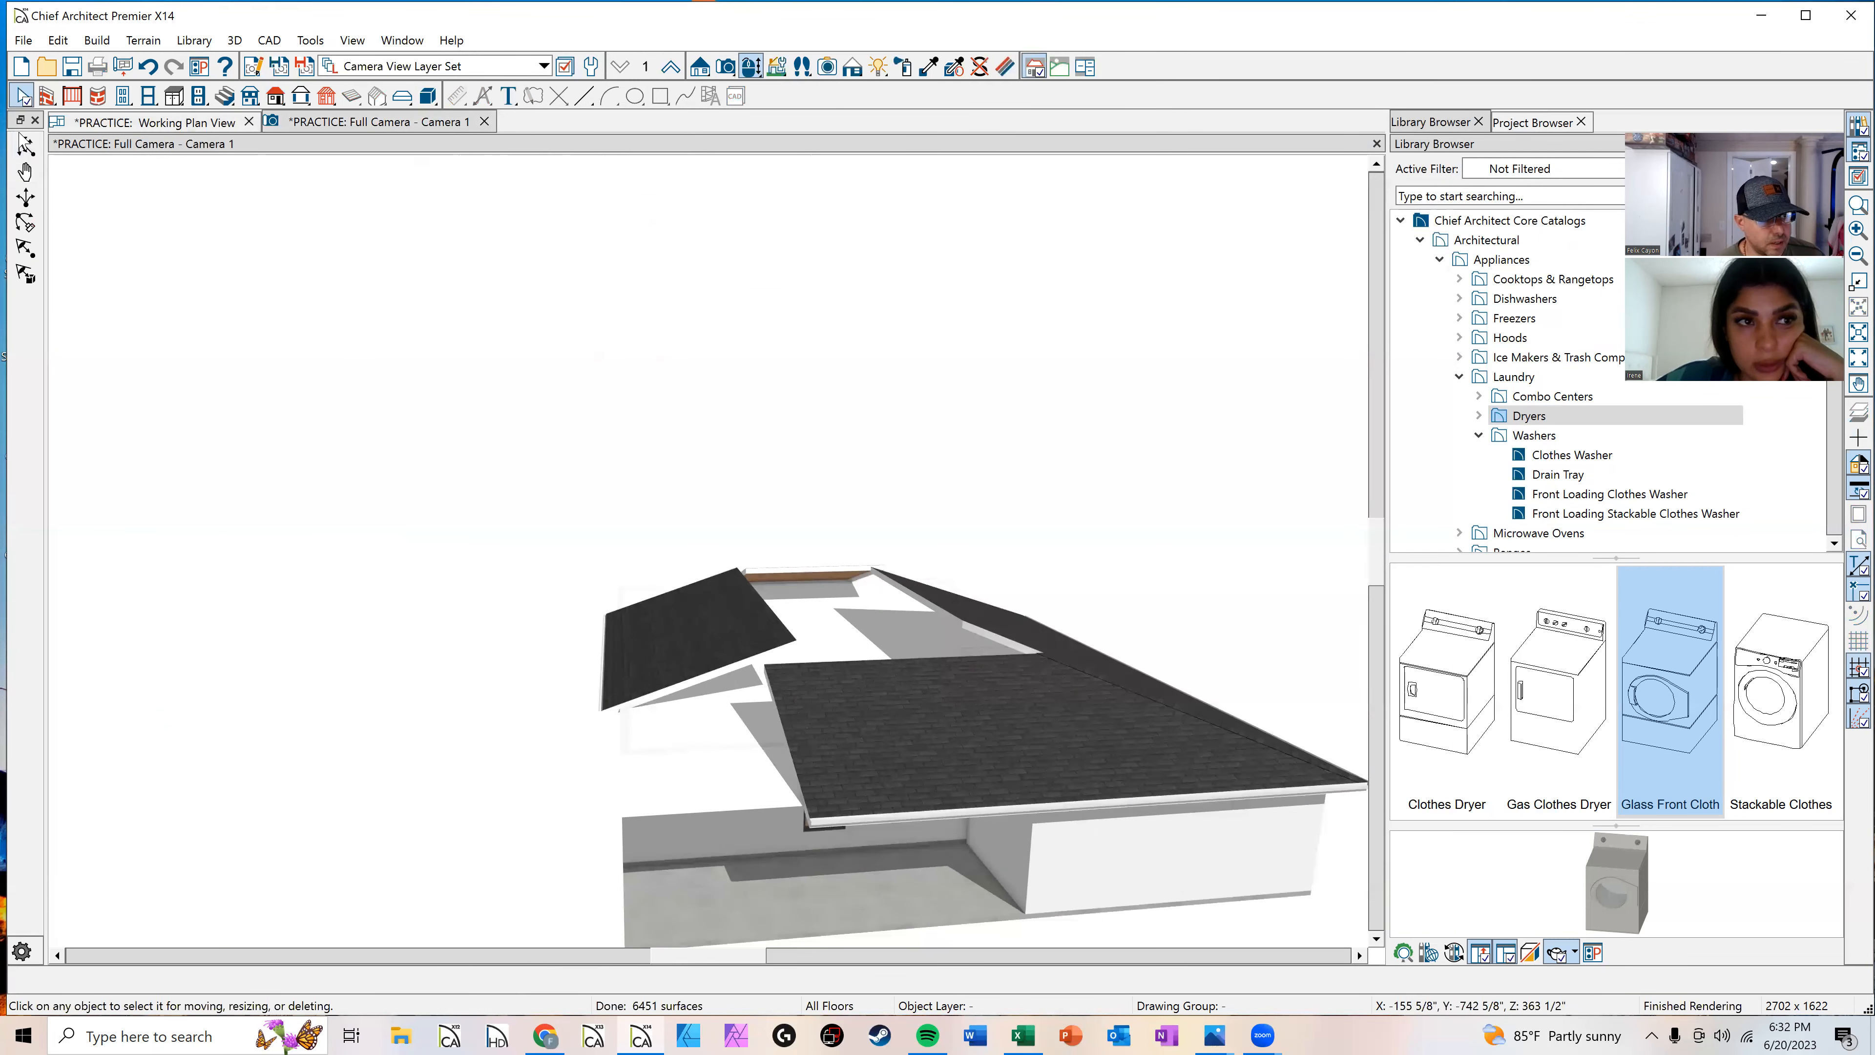
# Step: Try to join the edge of the left roof plane to the front roof plane
pyautogui.click(25, 146)
pyautogui.moveTo(502, 494); pyautogui.dragTo(574, 582)
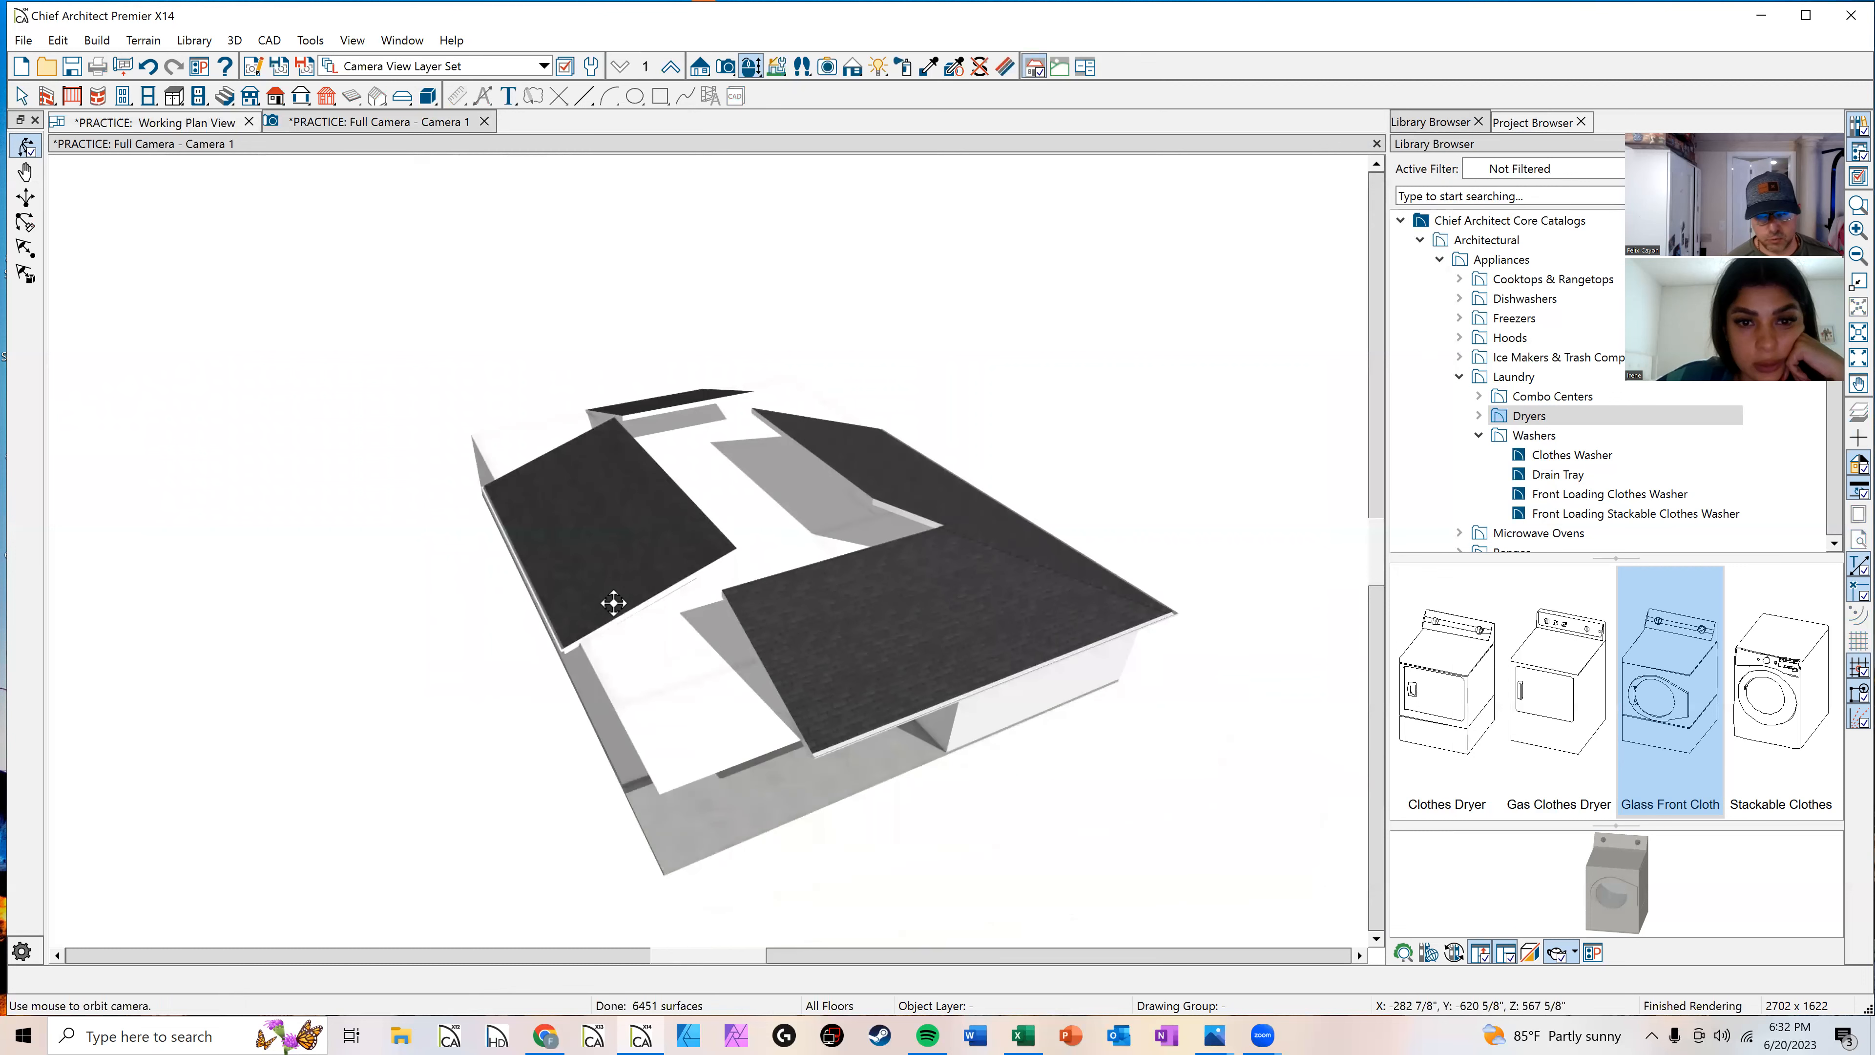
pyautogui.scroll(3, 795, 625)
pyautogui.press('space')
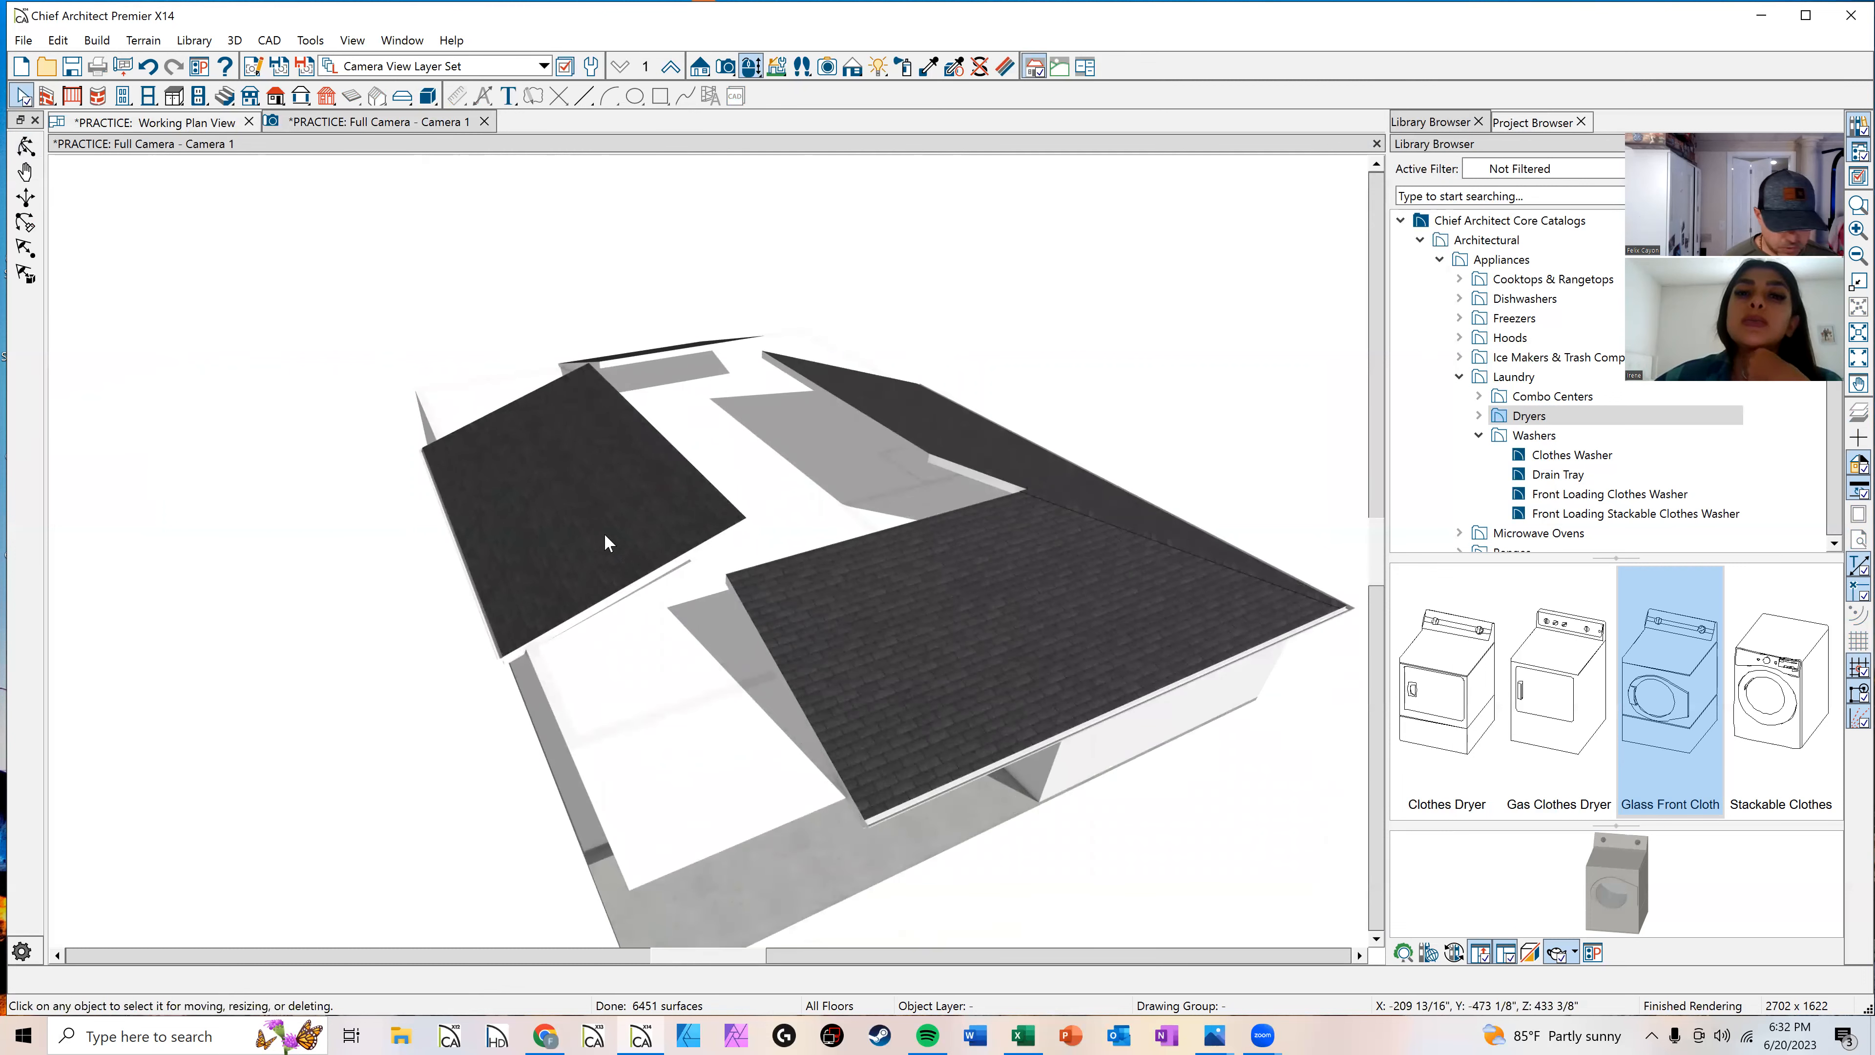
pyautogui.click(638, 561)
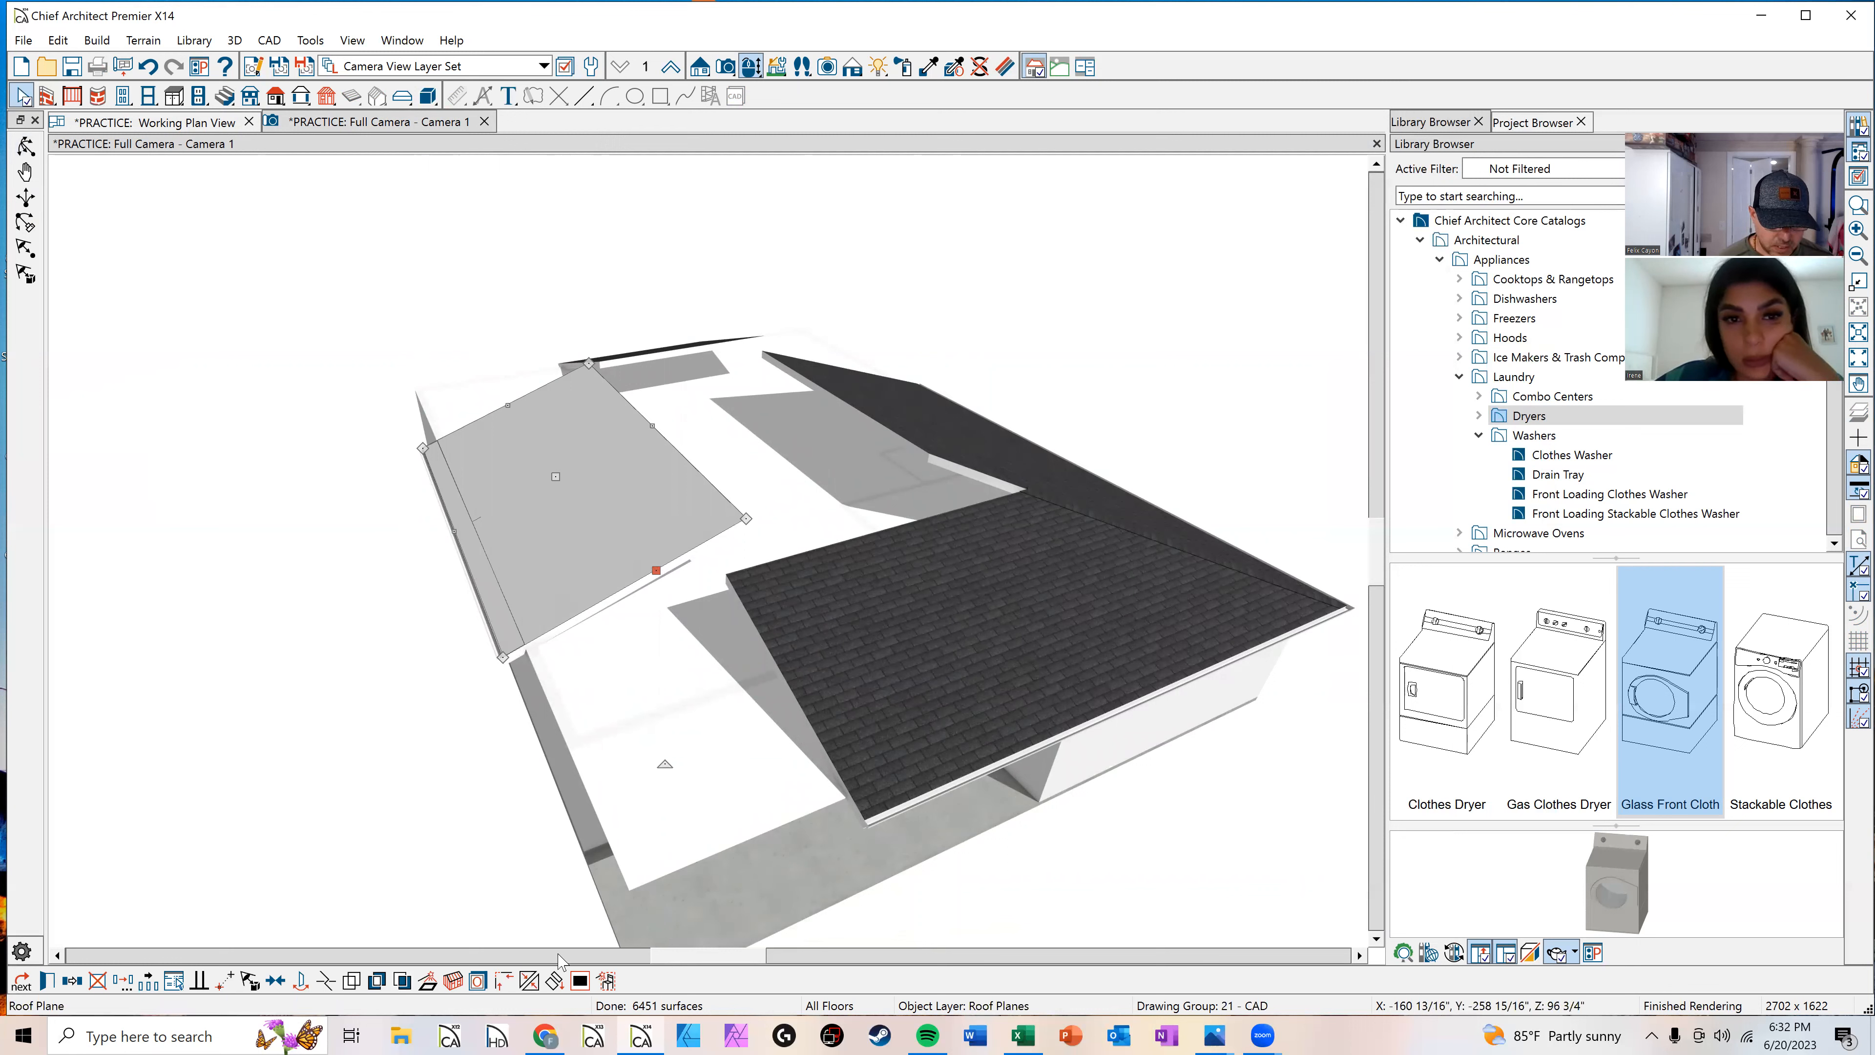
pyautogui.click(533, 984)
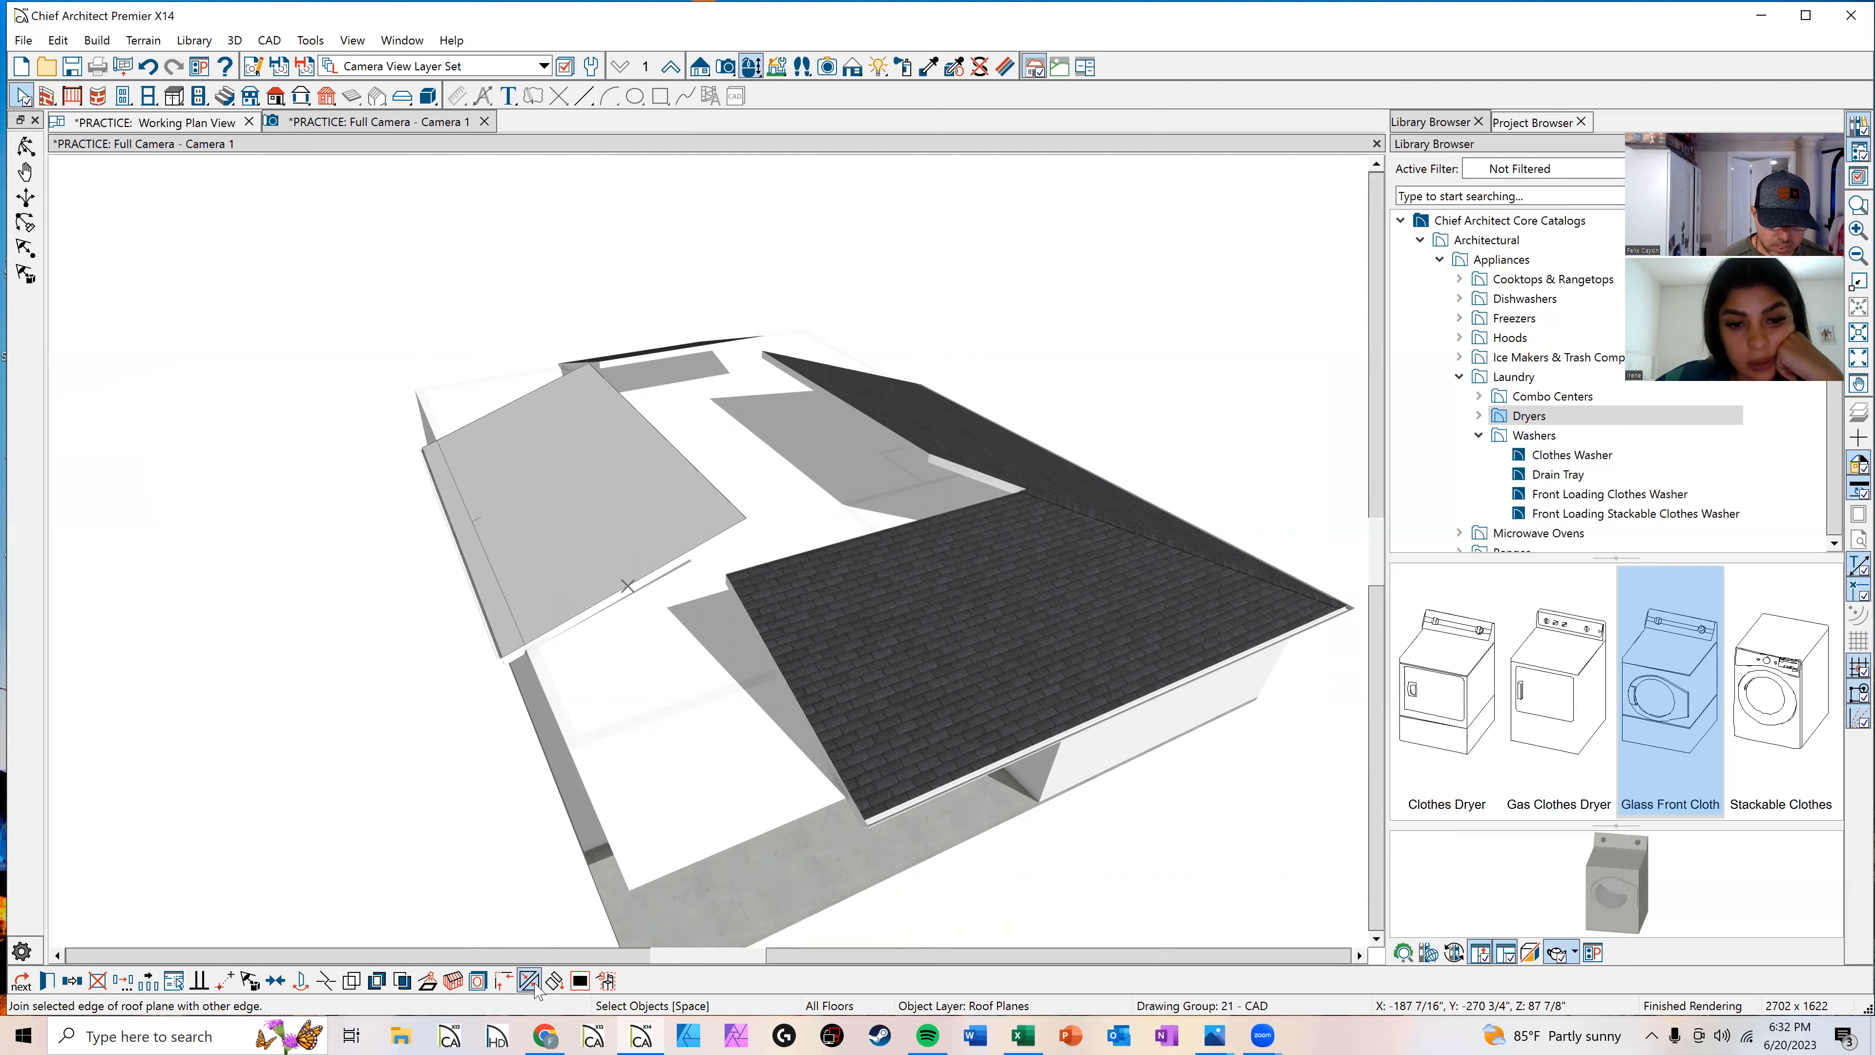
pyautogui.click(791, 705)
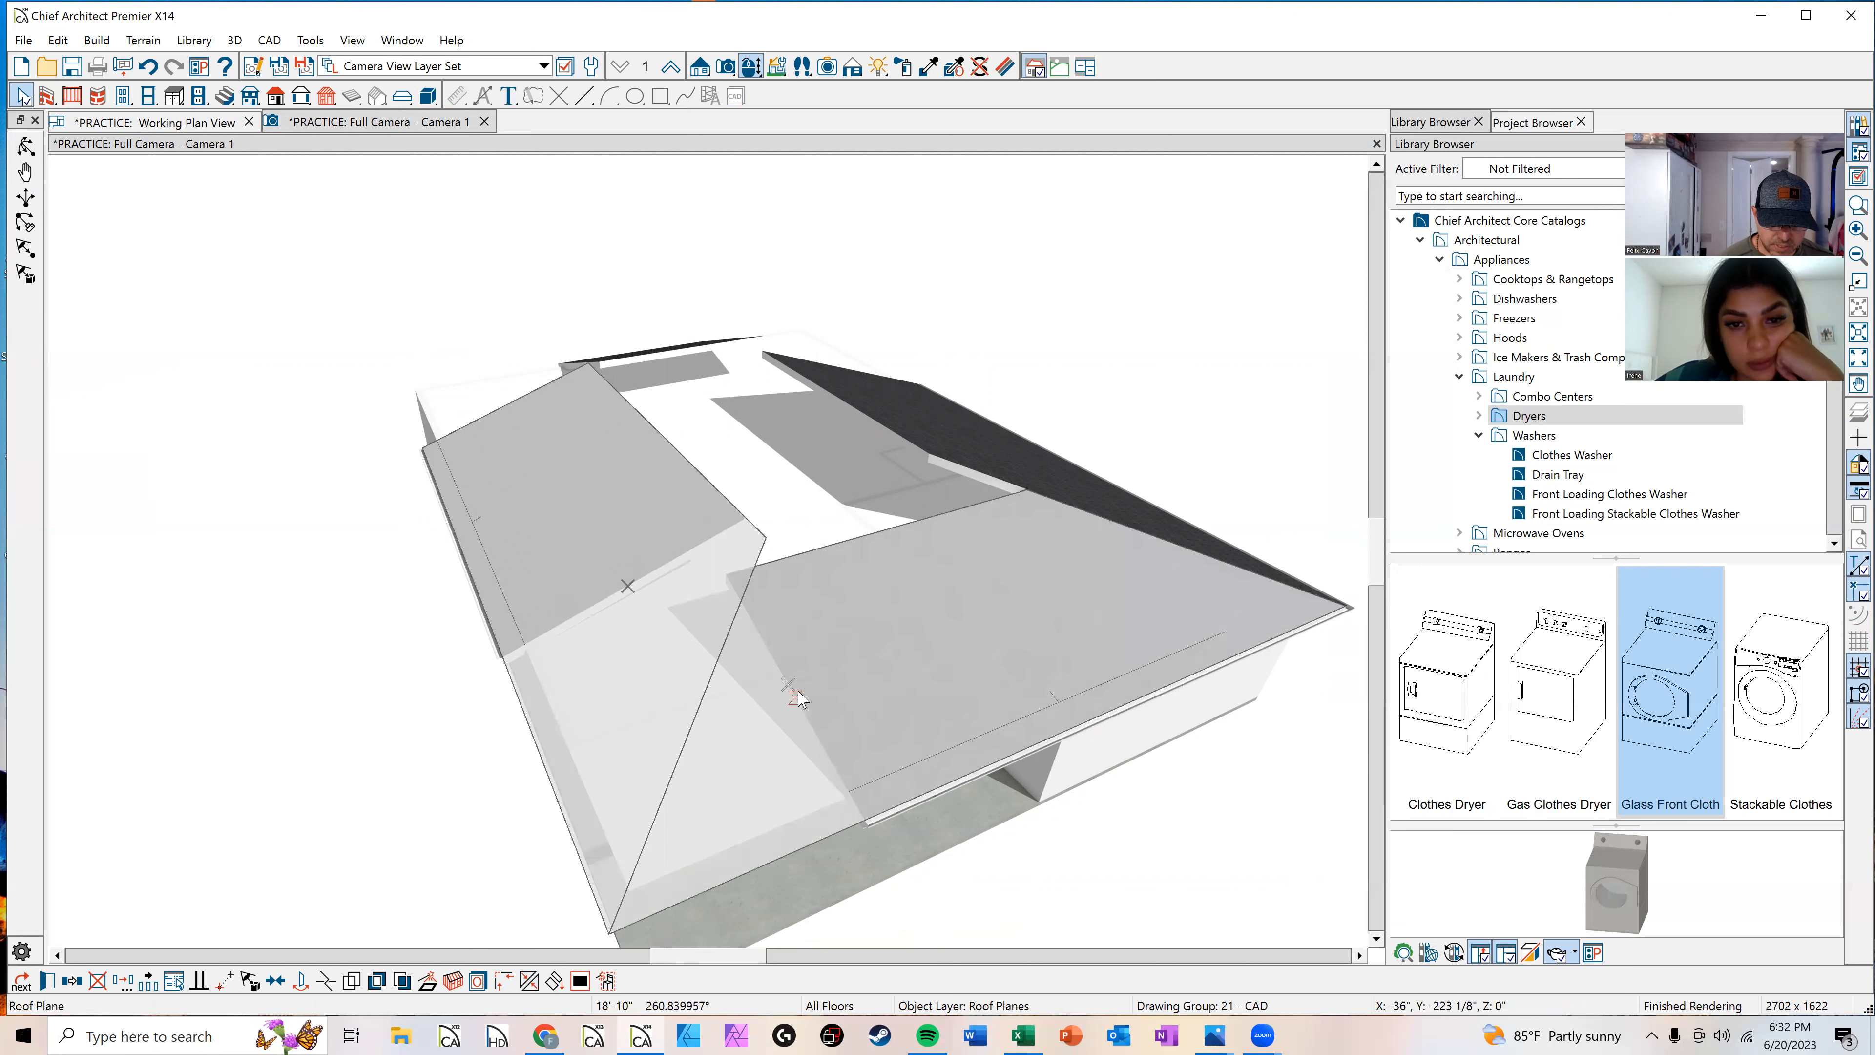
# Step: Join the lower edge of the left roof plane to the front roof plane with Join Roof Planes
pyautogui.moveTo(952, 519); pyautogui.dragTo(1068, 760, button='middle')
pyautogui.click(26, 143)
pyautogui.moveTo(724, 557); pyautogui.dragTo(871, 510)
pyautogui.moveTo(1060, 396); pyautogui.dragTo(1376, 317, button='middle')
pyautogui.press('space')
pyautogui.click(456, 685)
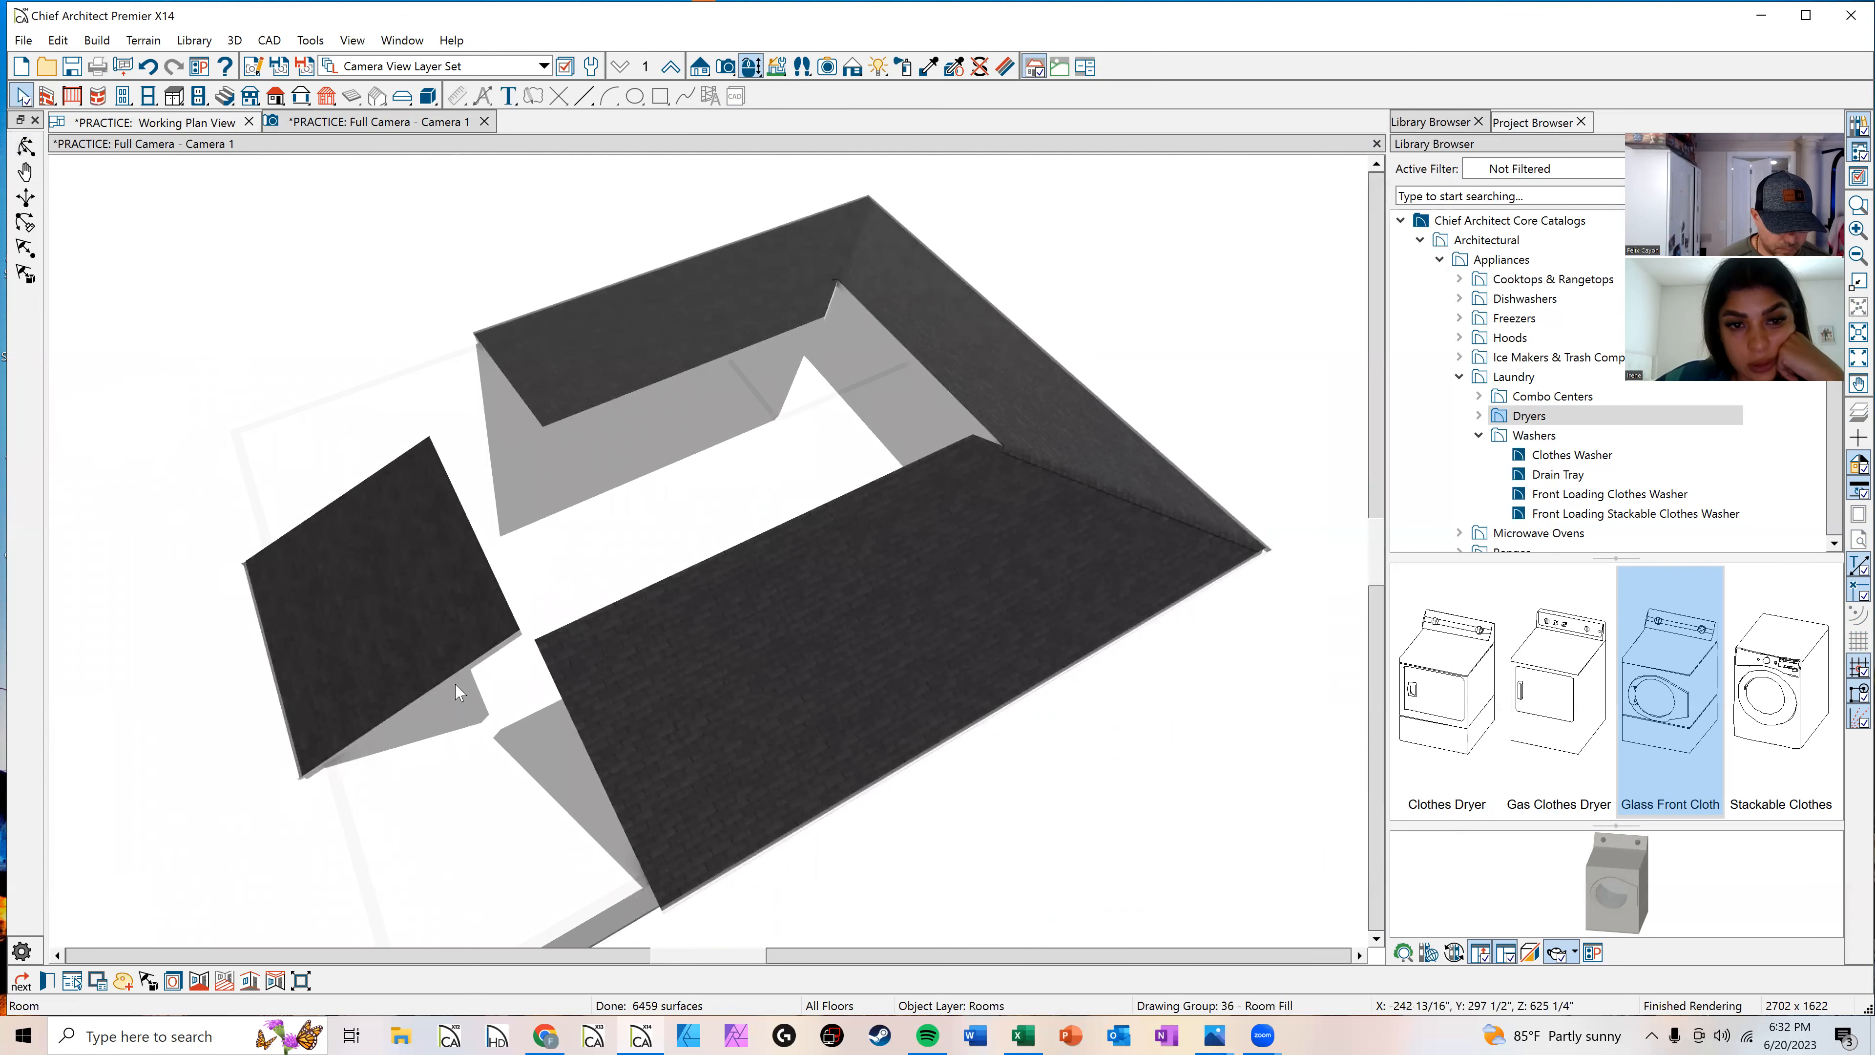
pyautogui.click(455, 684)
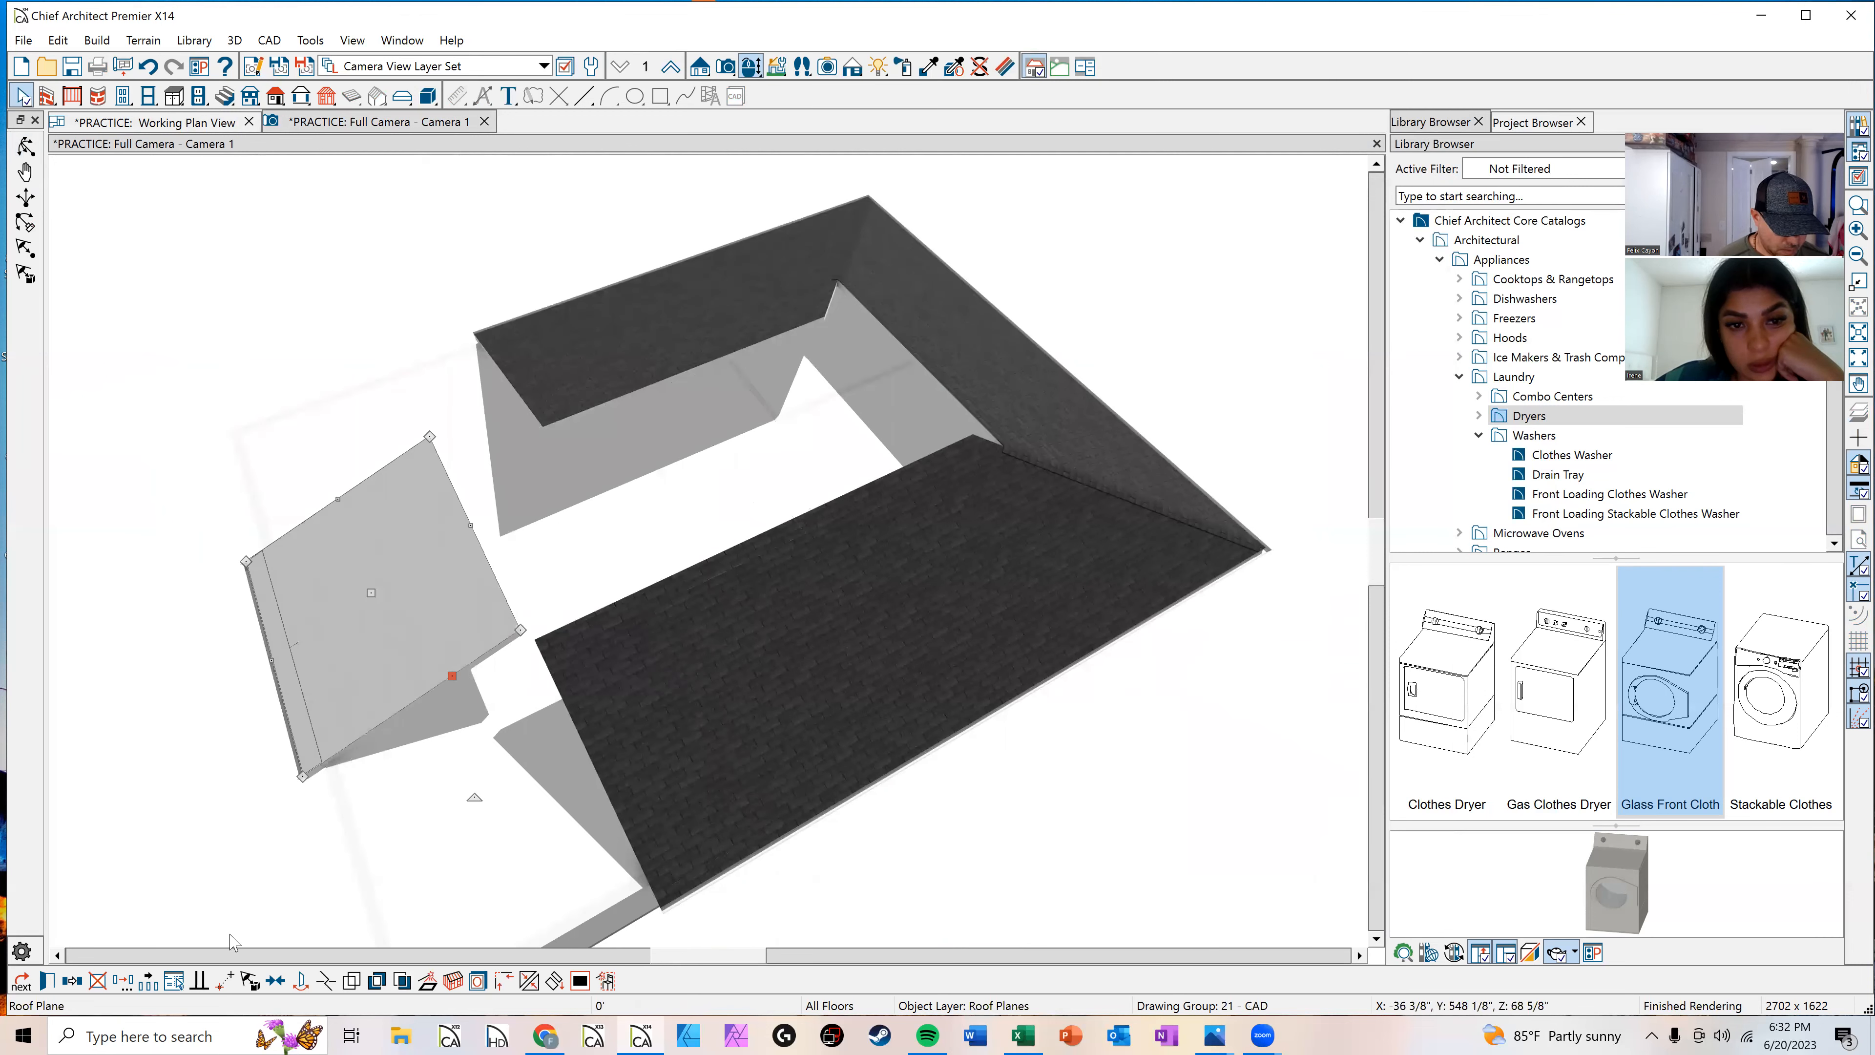
pyautogui.click(529, 980)
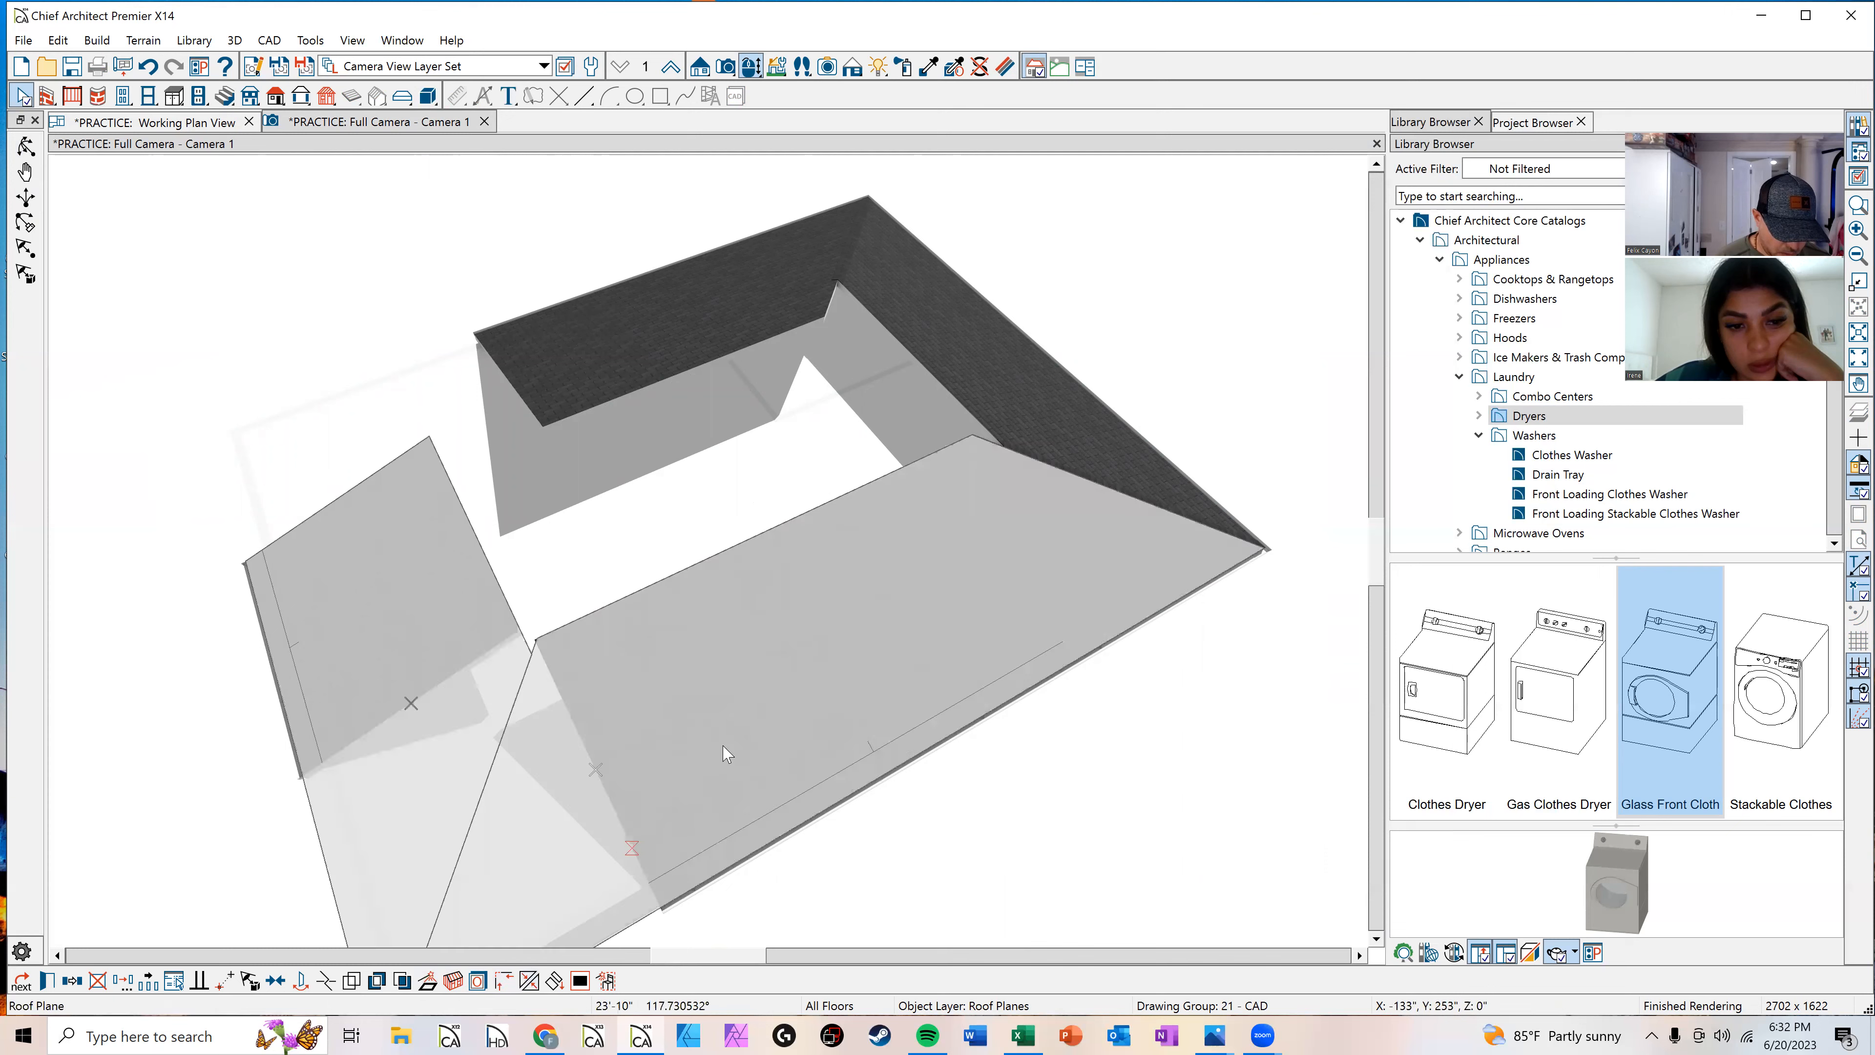
pyautogui.click(597, 787)
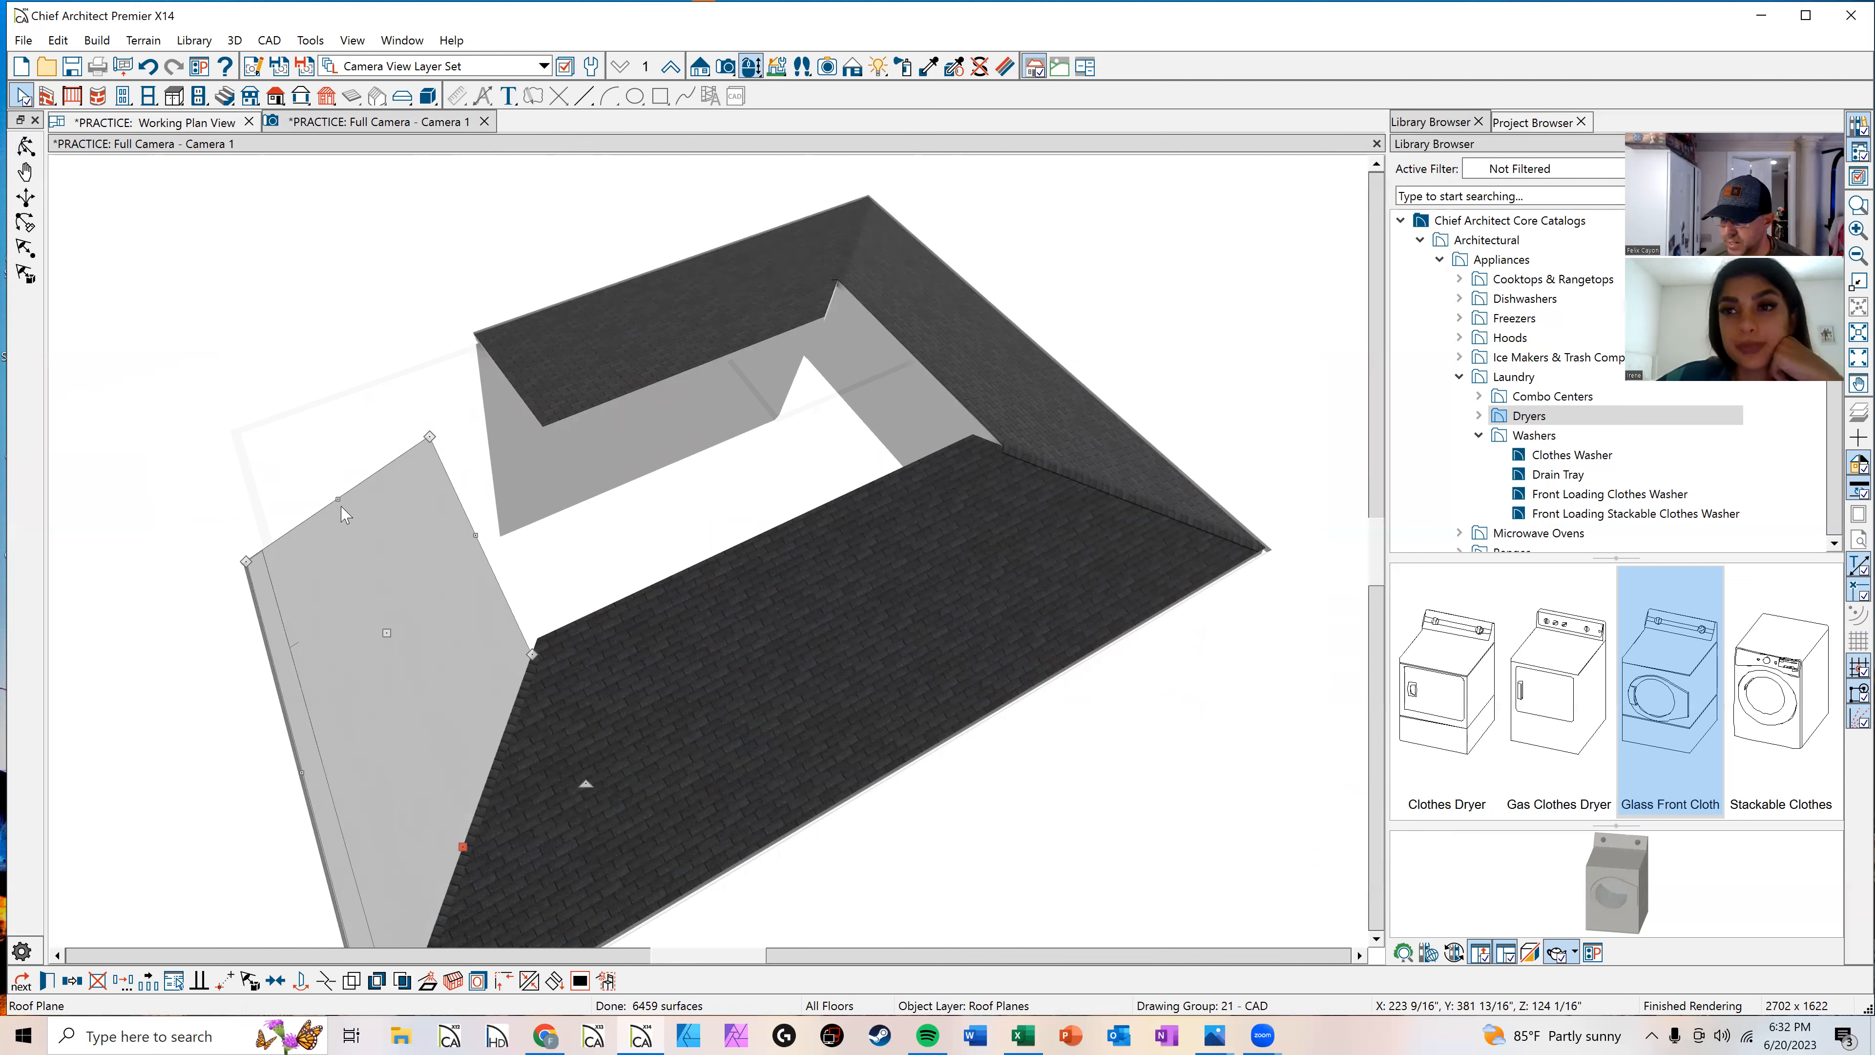
pyautogui.press('Escape')
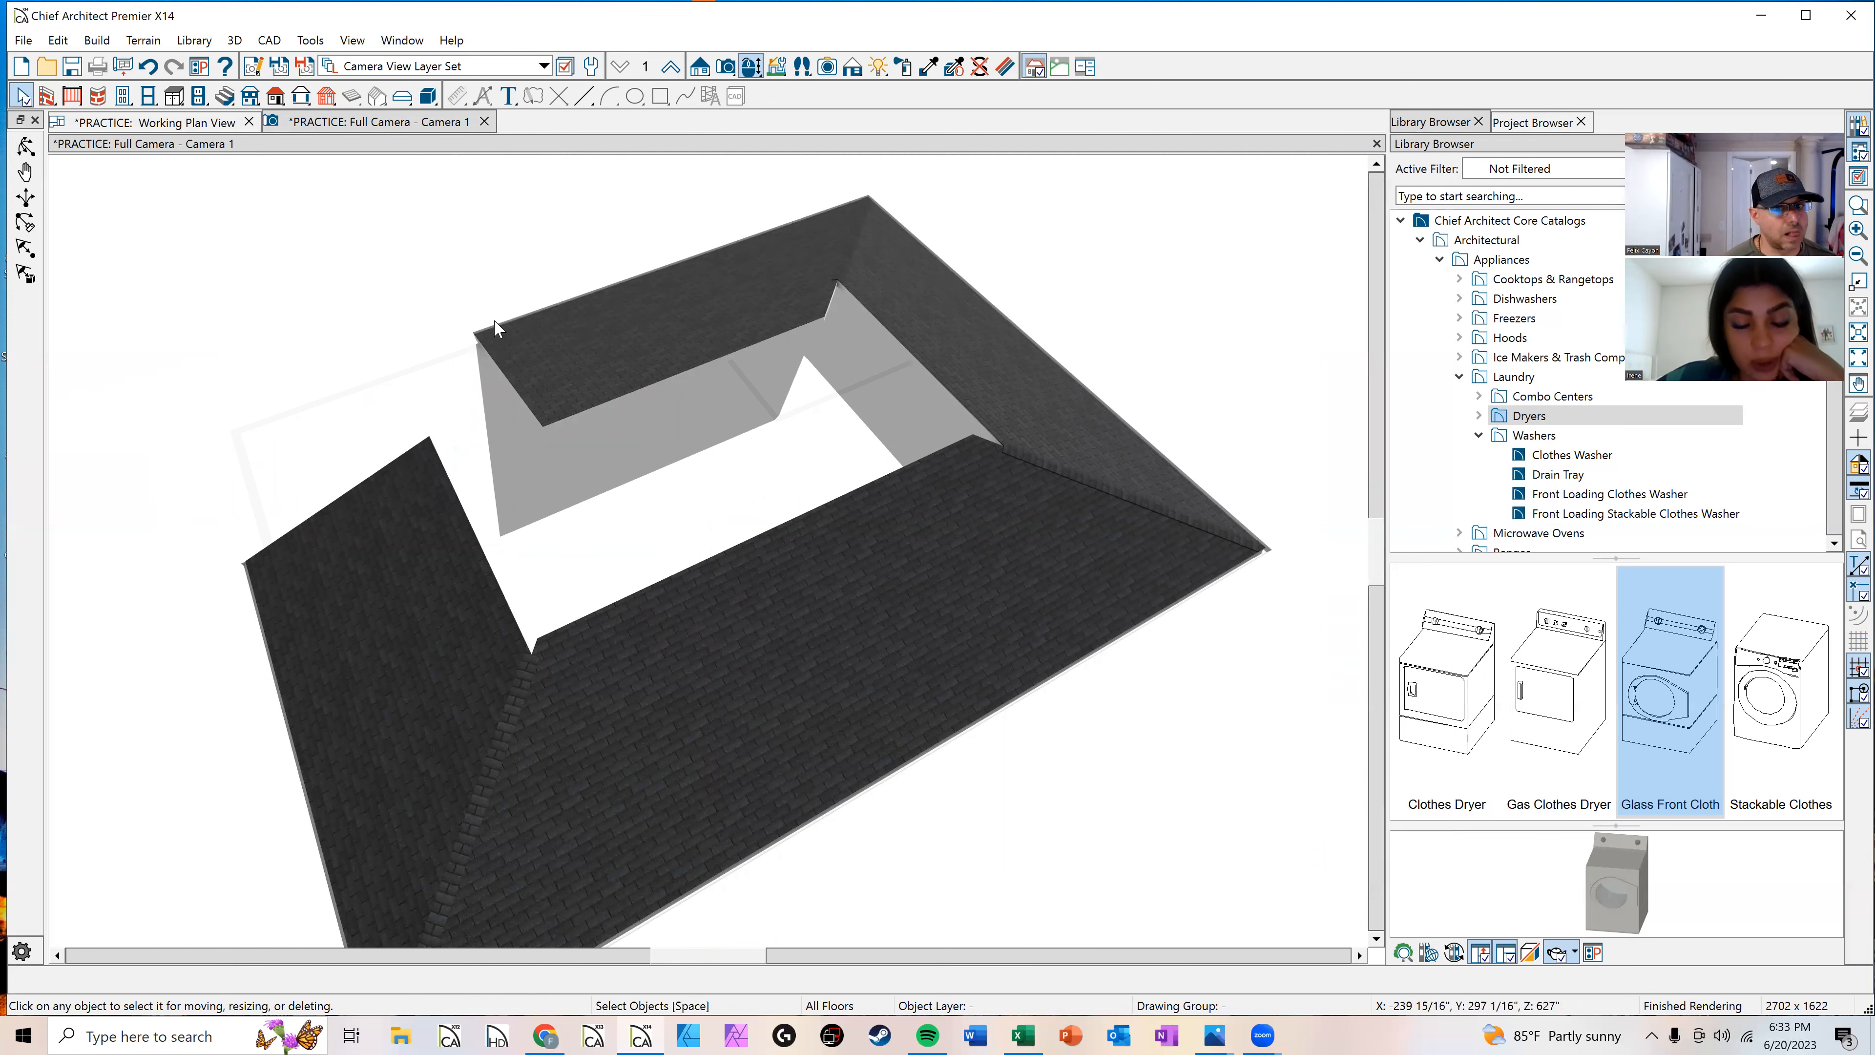
# Step: Join the edge of the front porch roof plane to the left roof plane
pyautogui.moveTo(536, 417); pyautogui.dragTo(604, 419, button='middle')
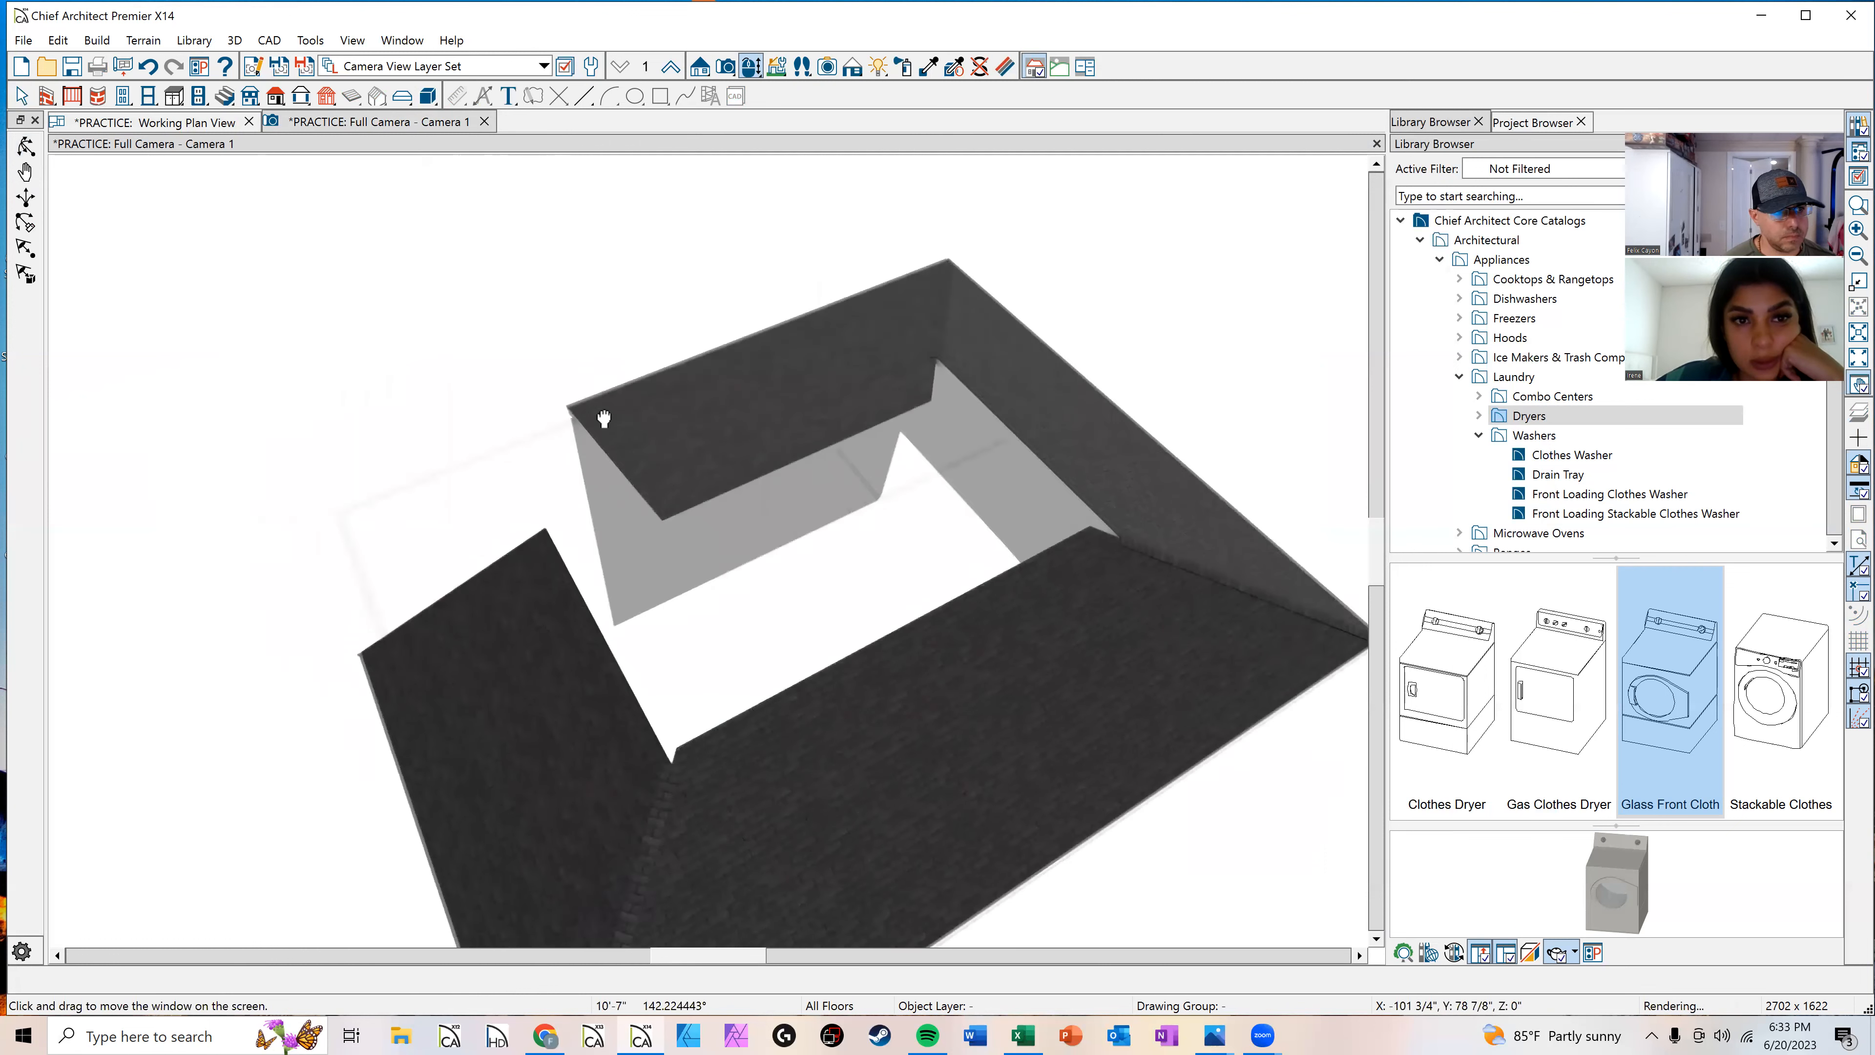
pyautogui.click(26, 145)
pyautogui.moveTo(509, 409); pyautogui.dragTo(687, 375)
pyautogui.moveTo(575, 628); pyautogui.dragTo(628, 407, button='middle')
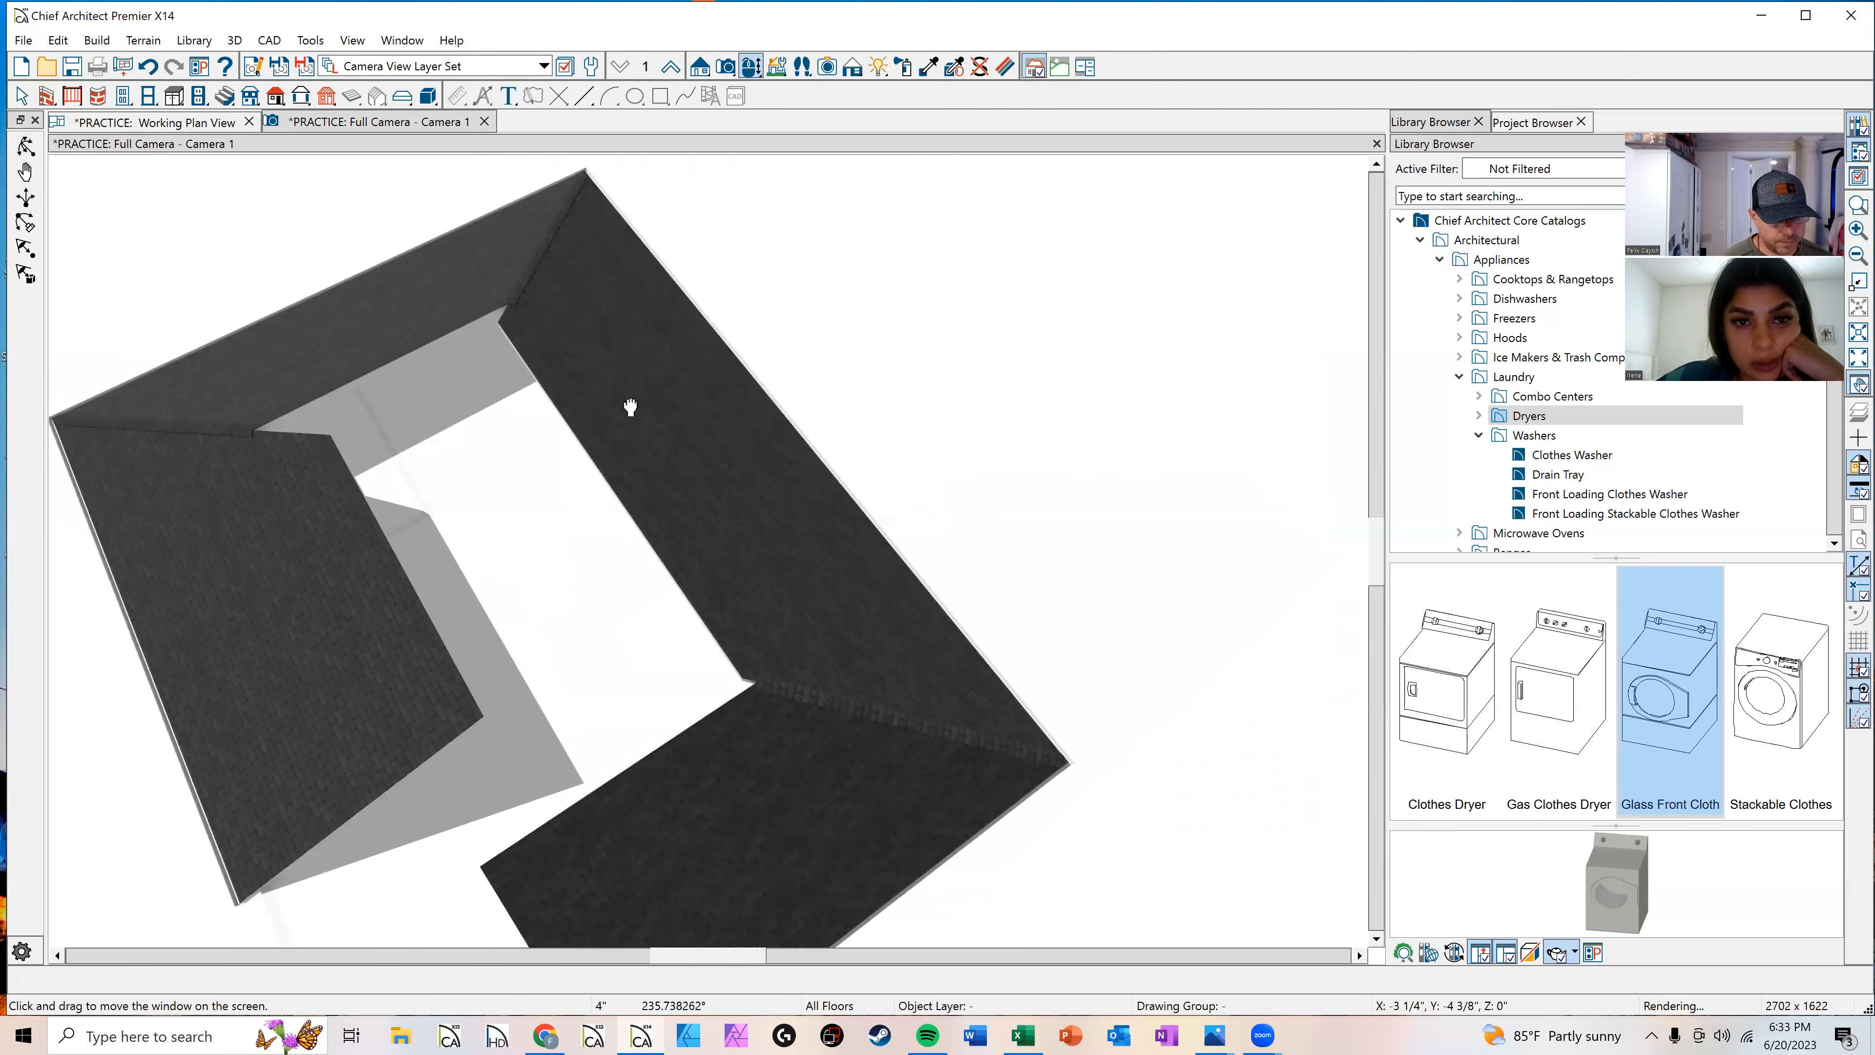
pyautogui.click(604, 720)
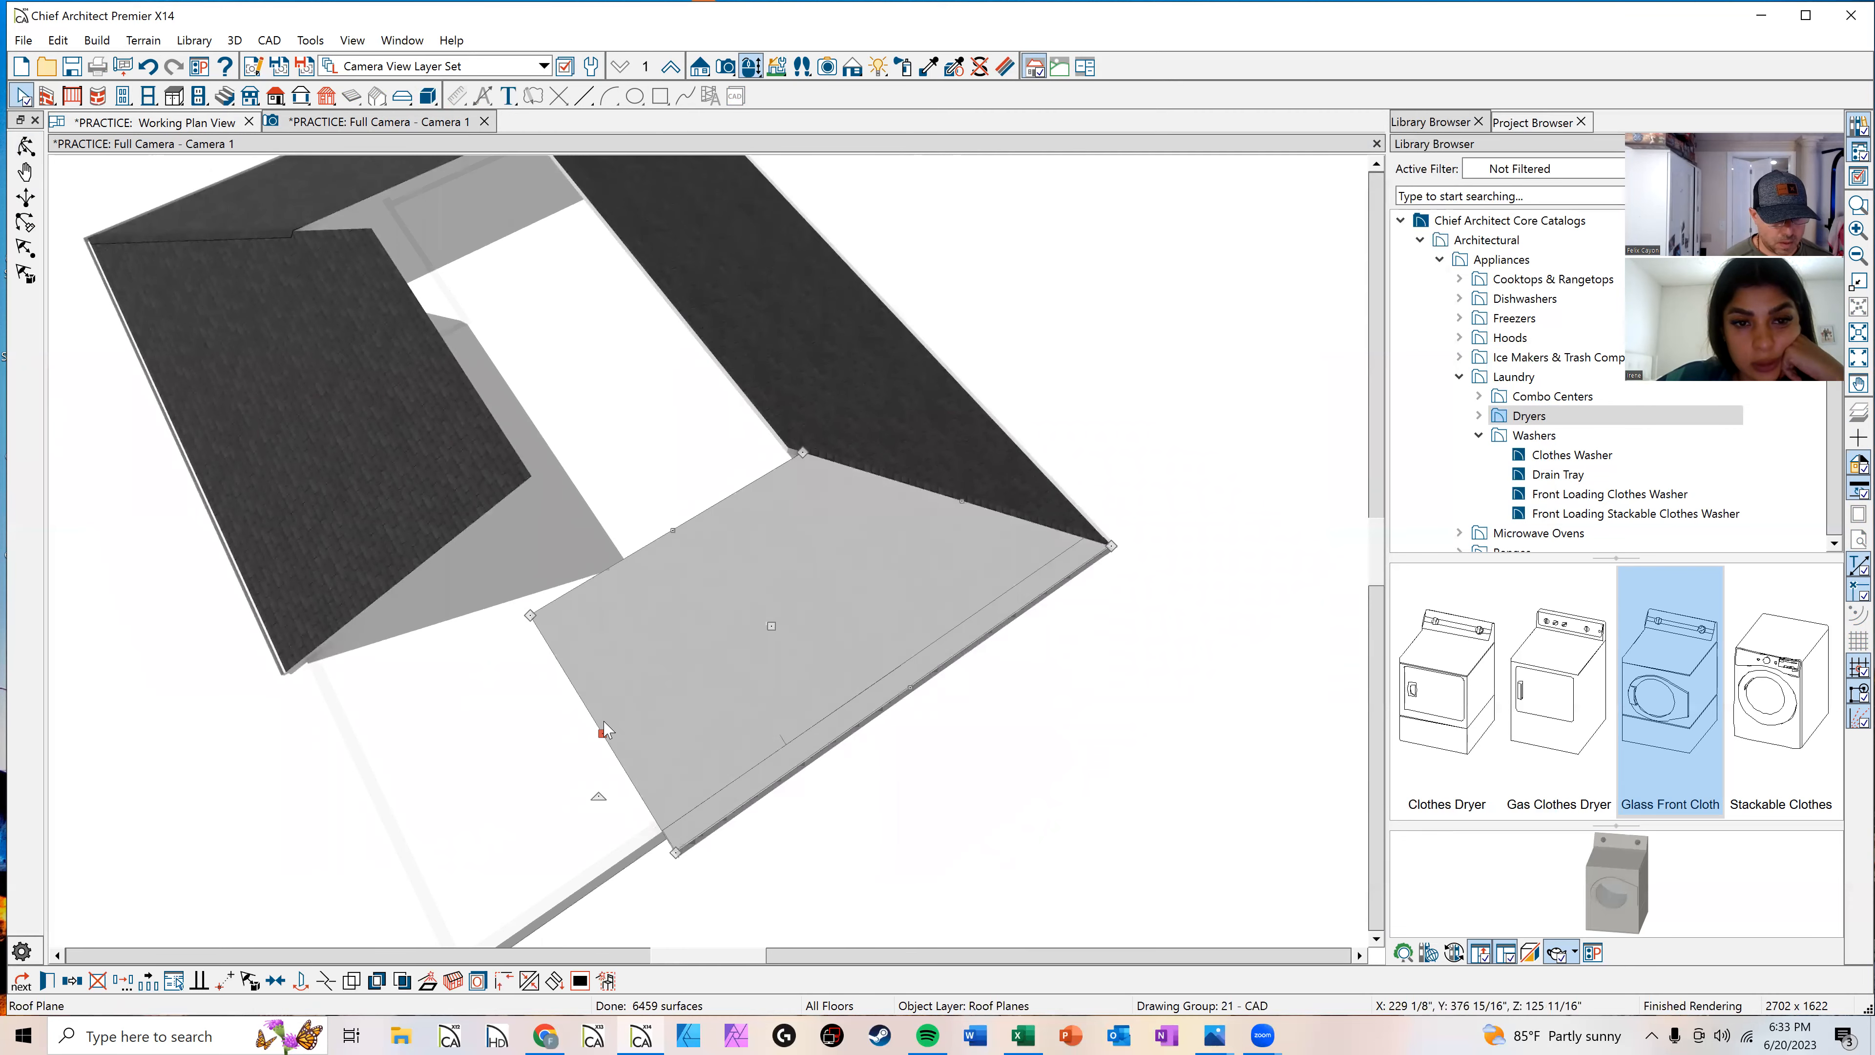
pyautogui.click(529, 979)
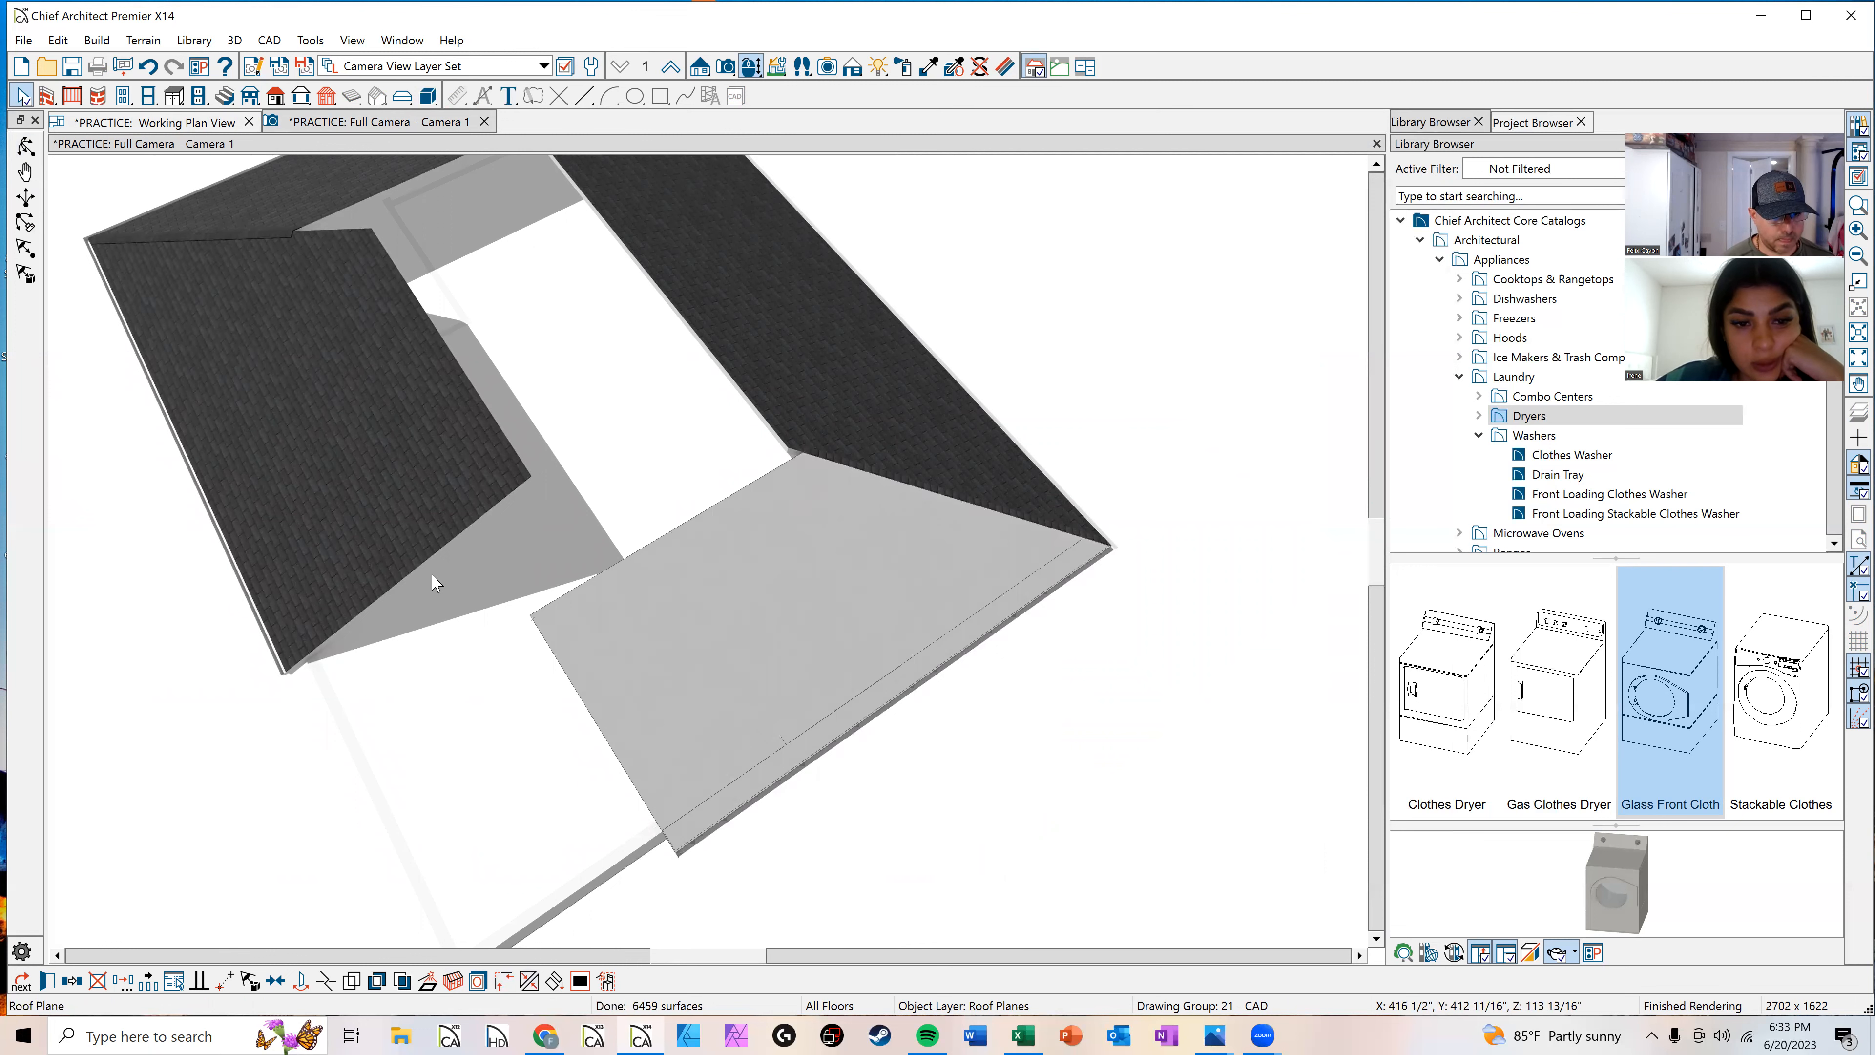
pyautogui.click(426, 568)
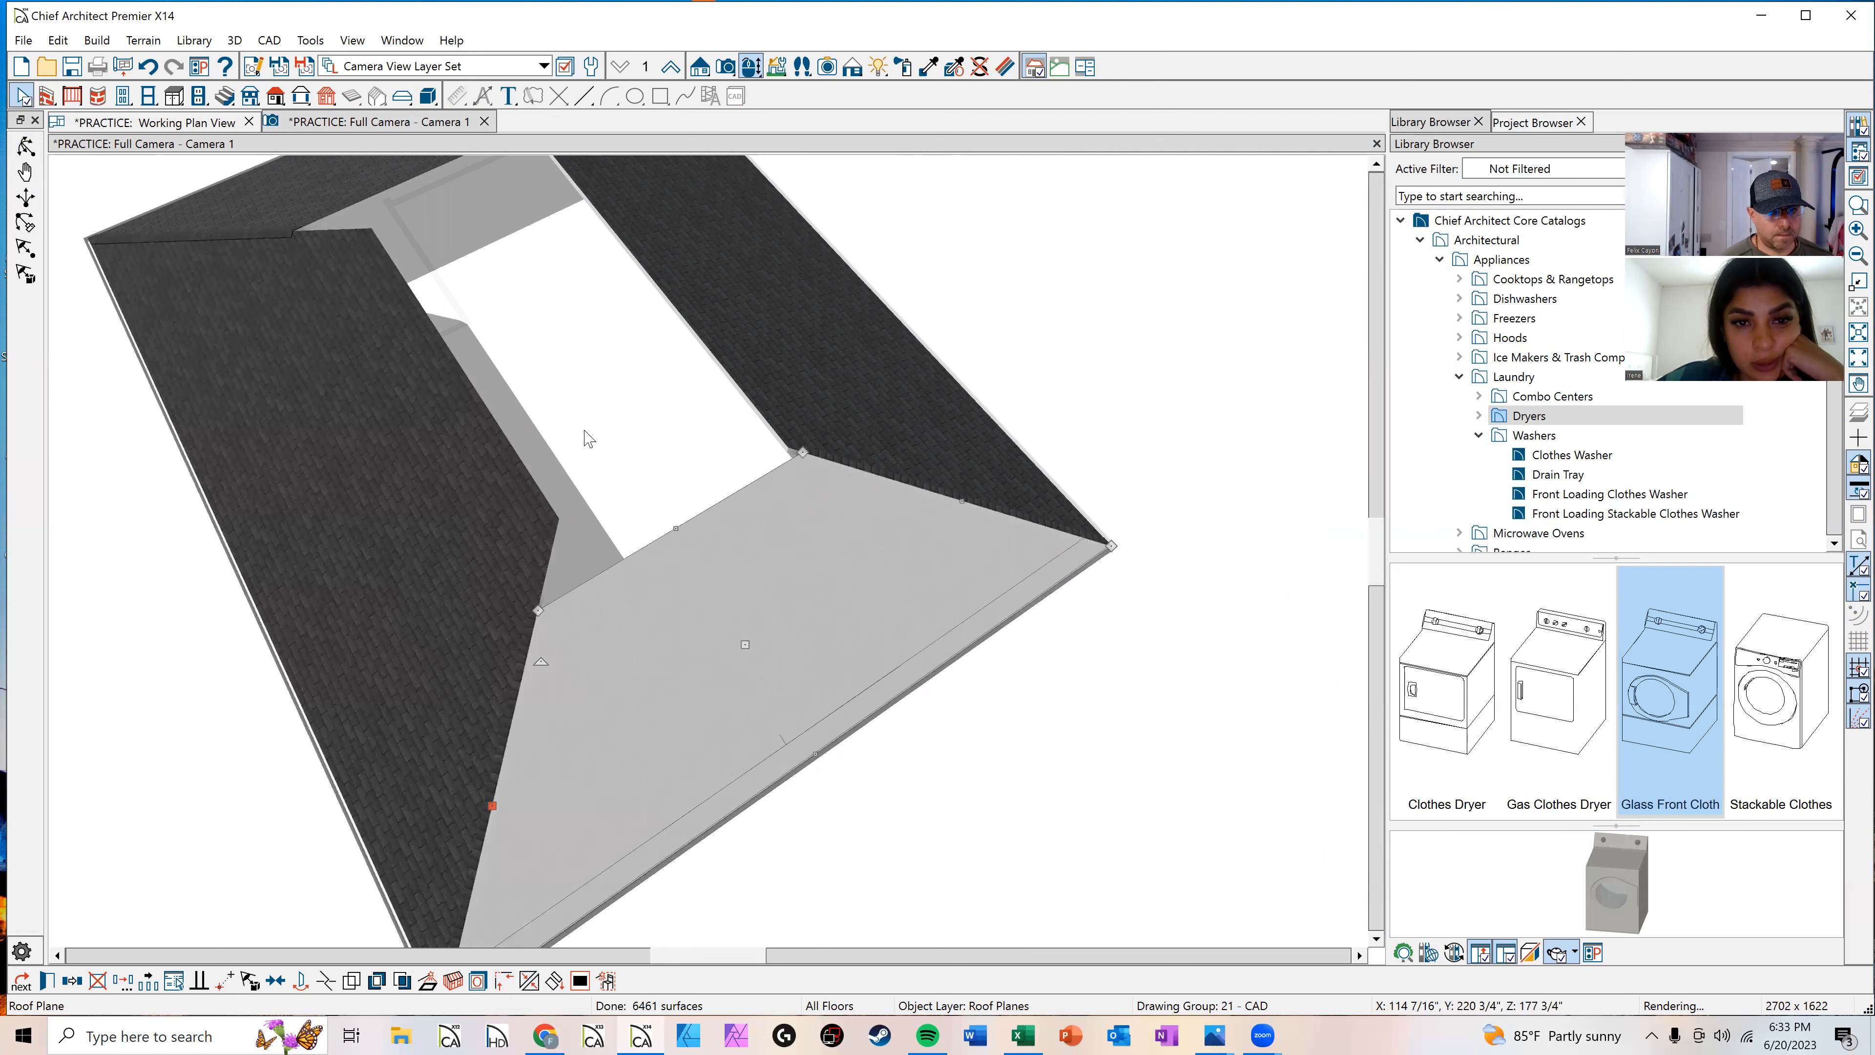
# Step: Join the inner edge of the left roof plane to the back roof plane
pyautogui.click(584, 429)
pyautogui.click(485, 406)
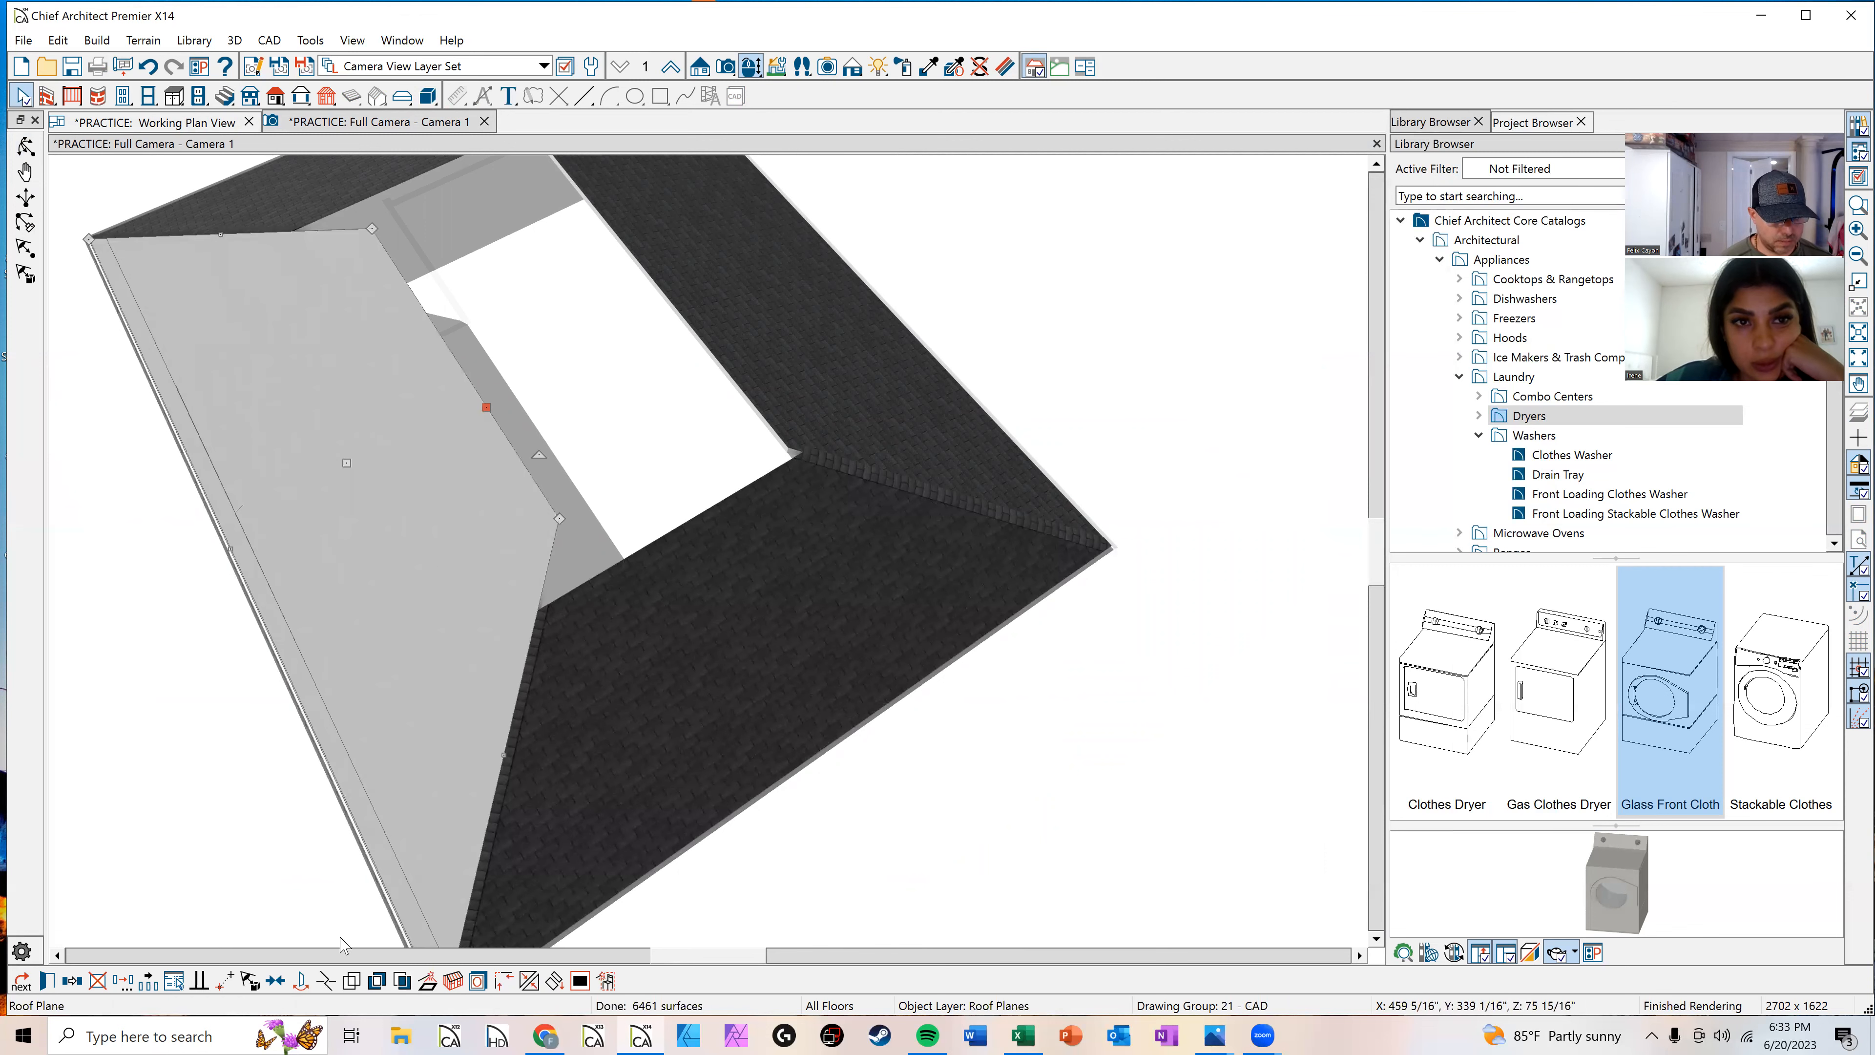
pyautogui.click(528, 980)
pyautogui.click(735, 350)
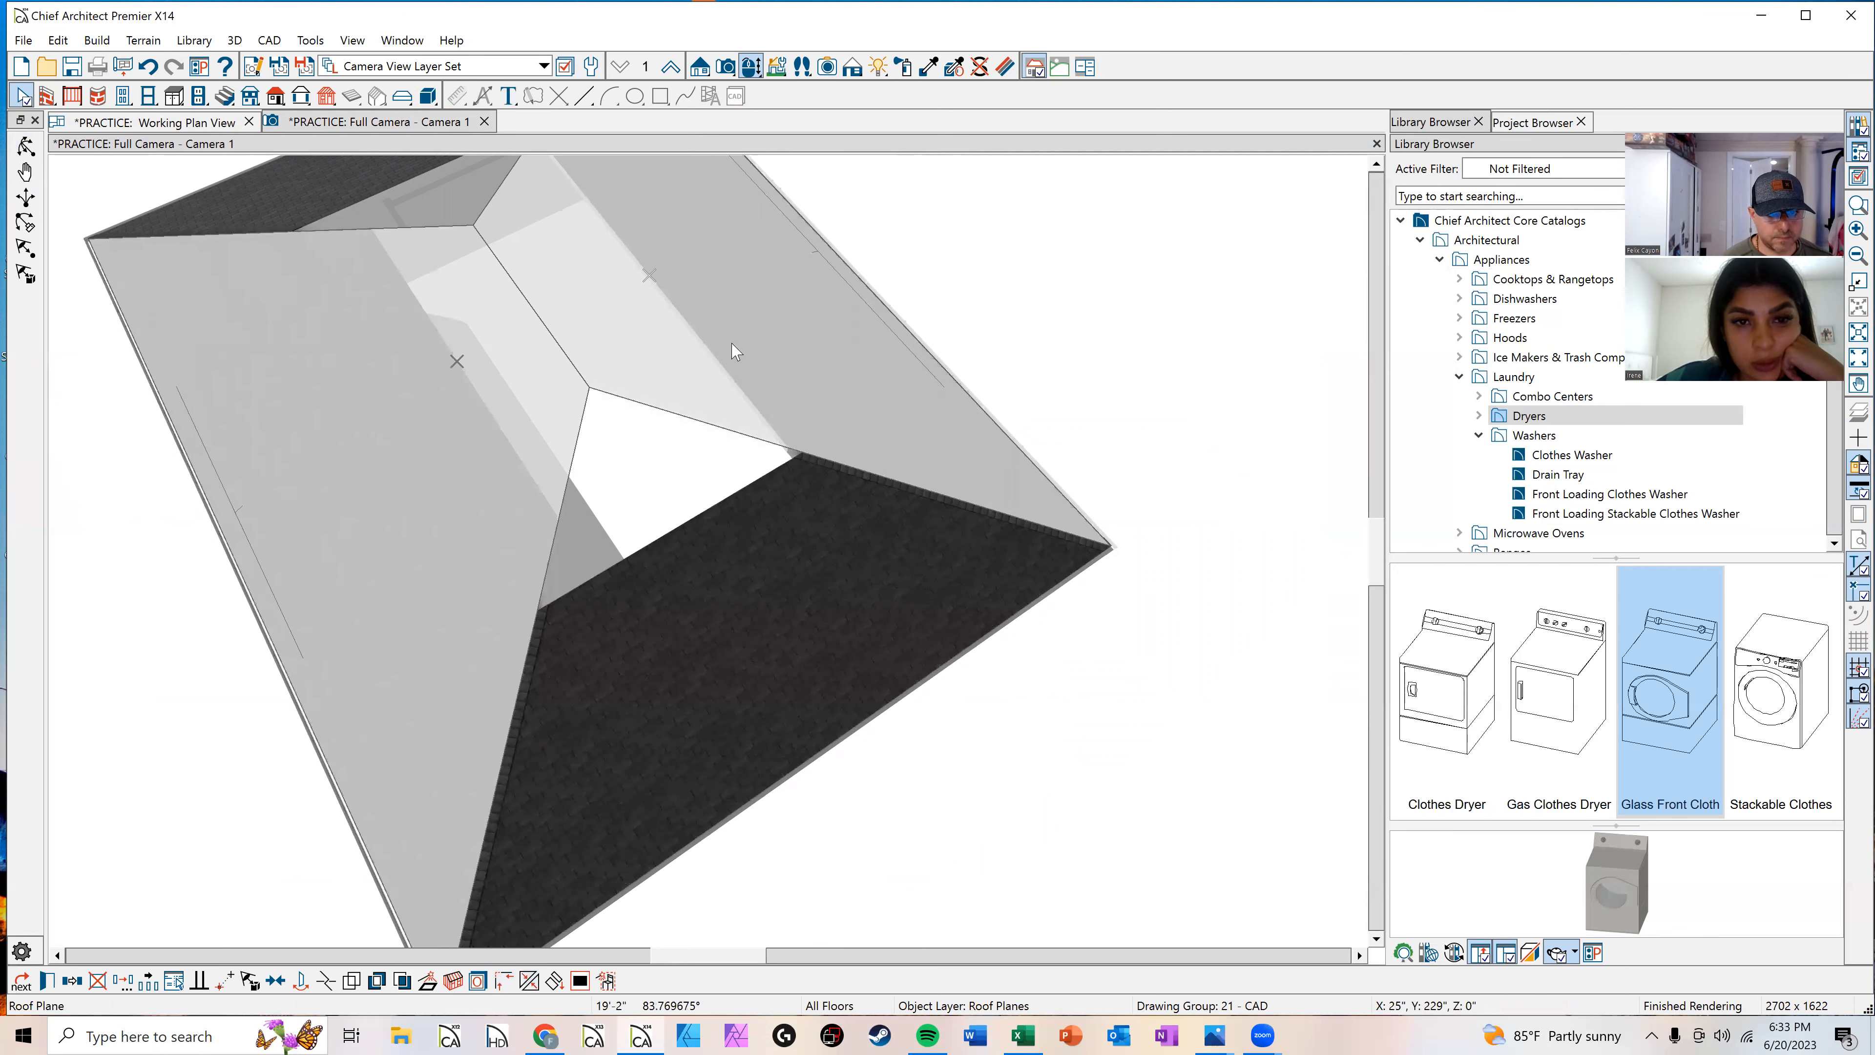
# Step: Join the upper edge of the front roof plane to the back roof plane
pyautogui.click(693, 526)
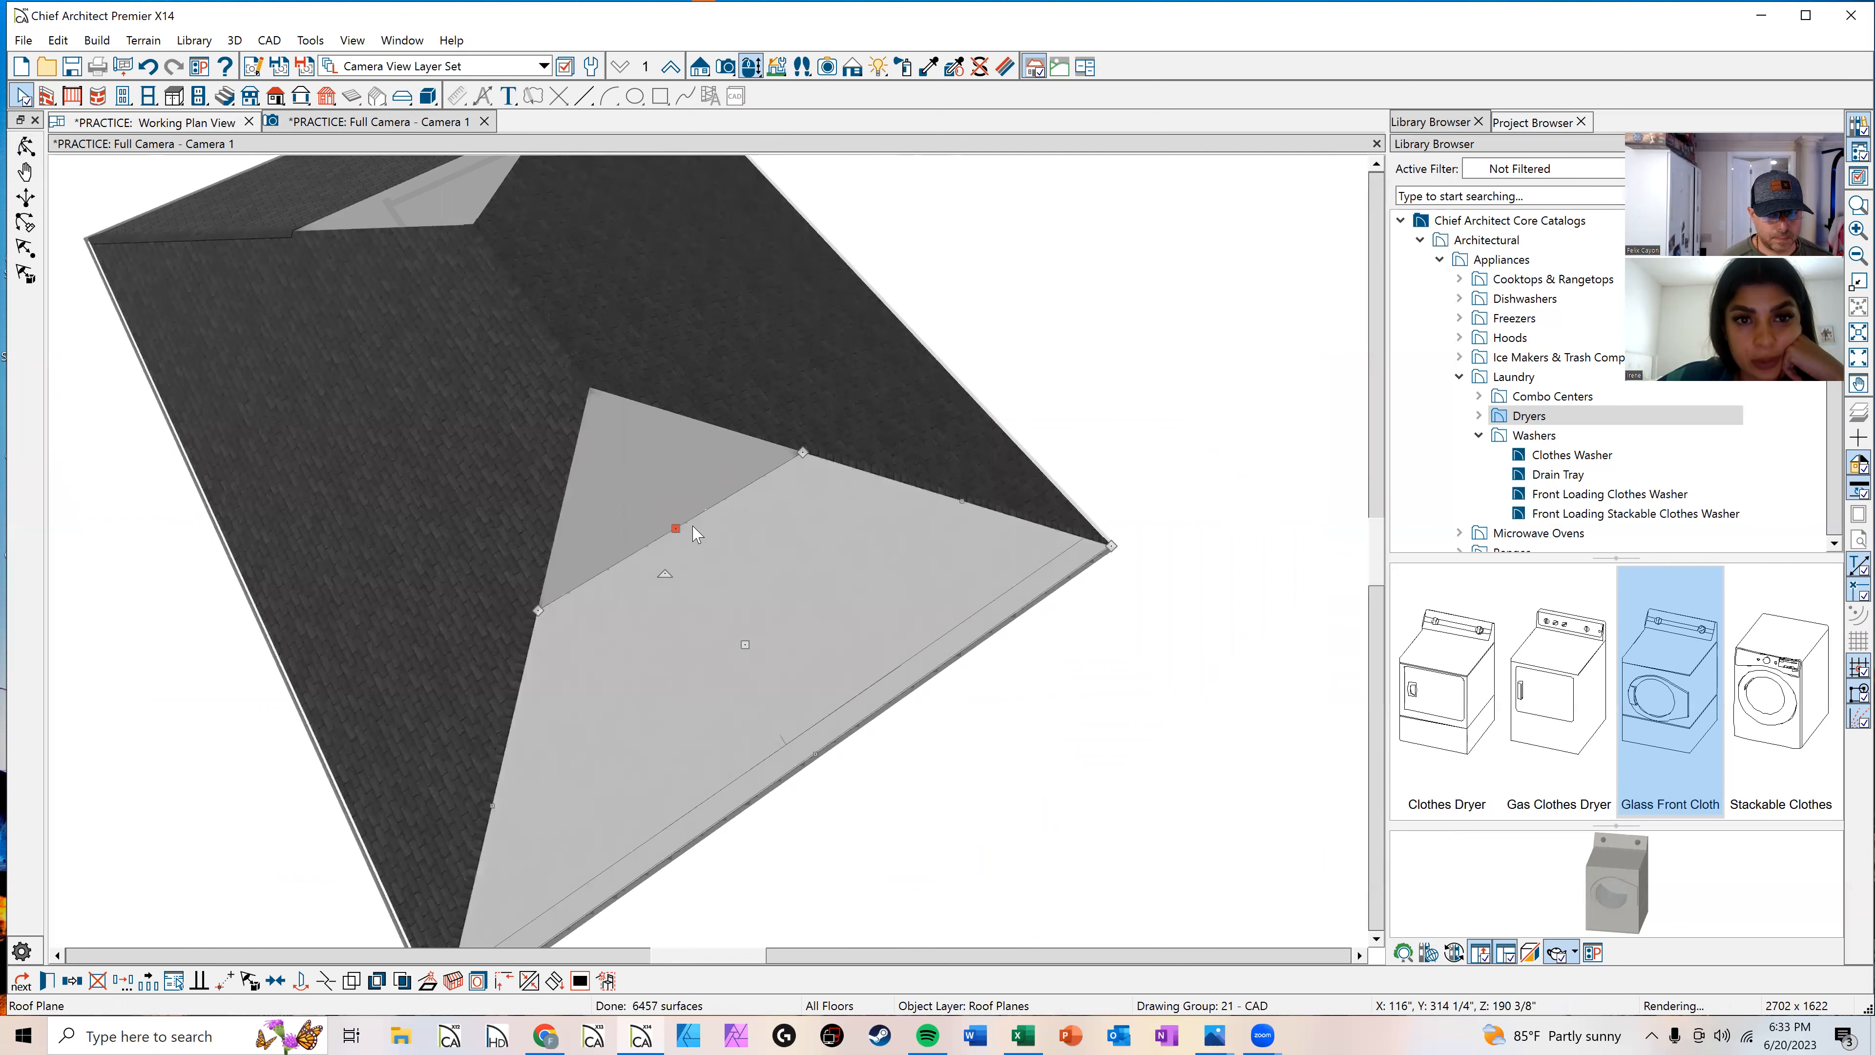
pyautogui.click(529, 980)
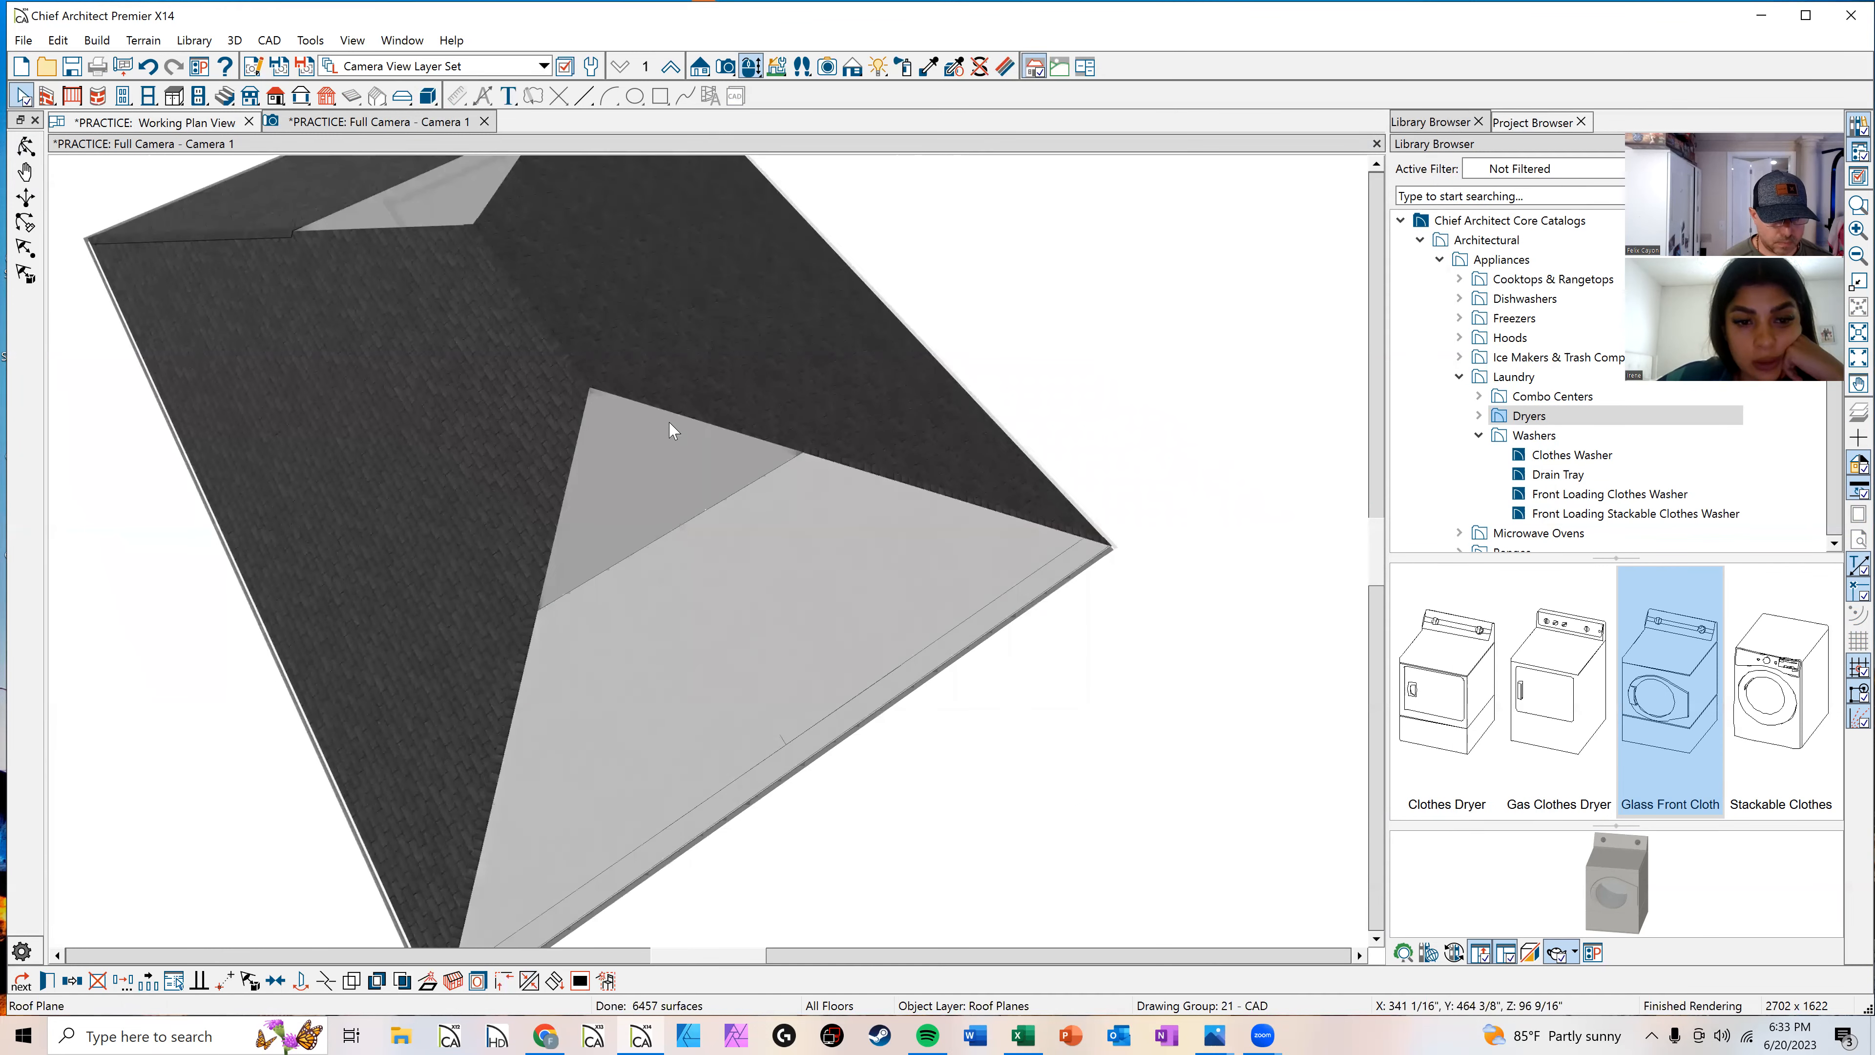
pyautogui.click(669, 404)
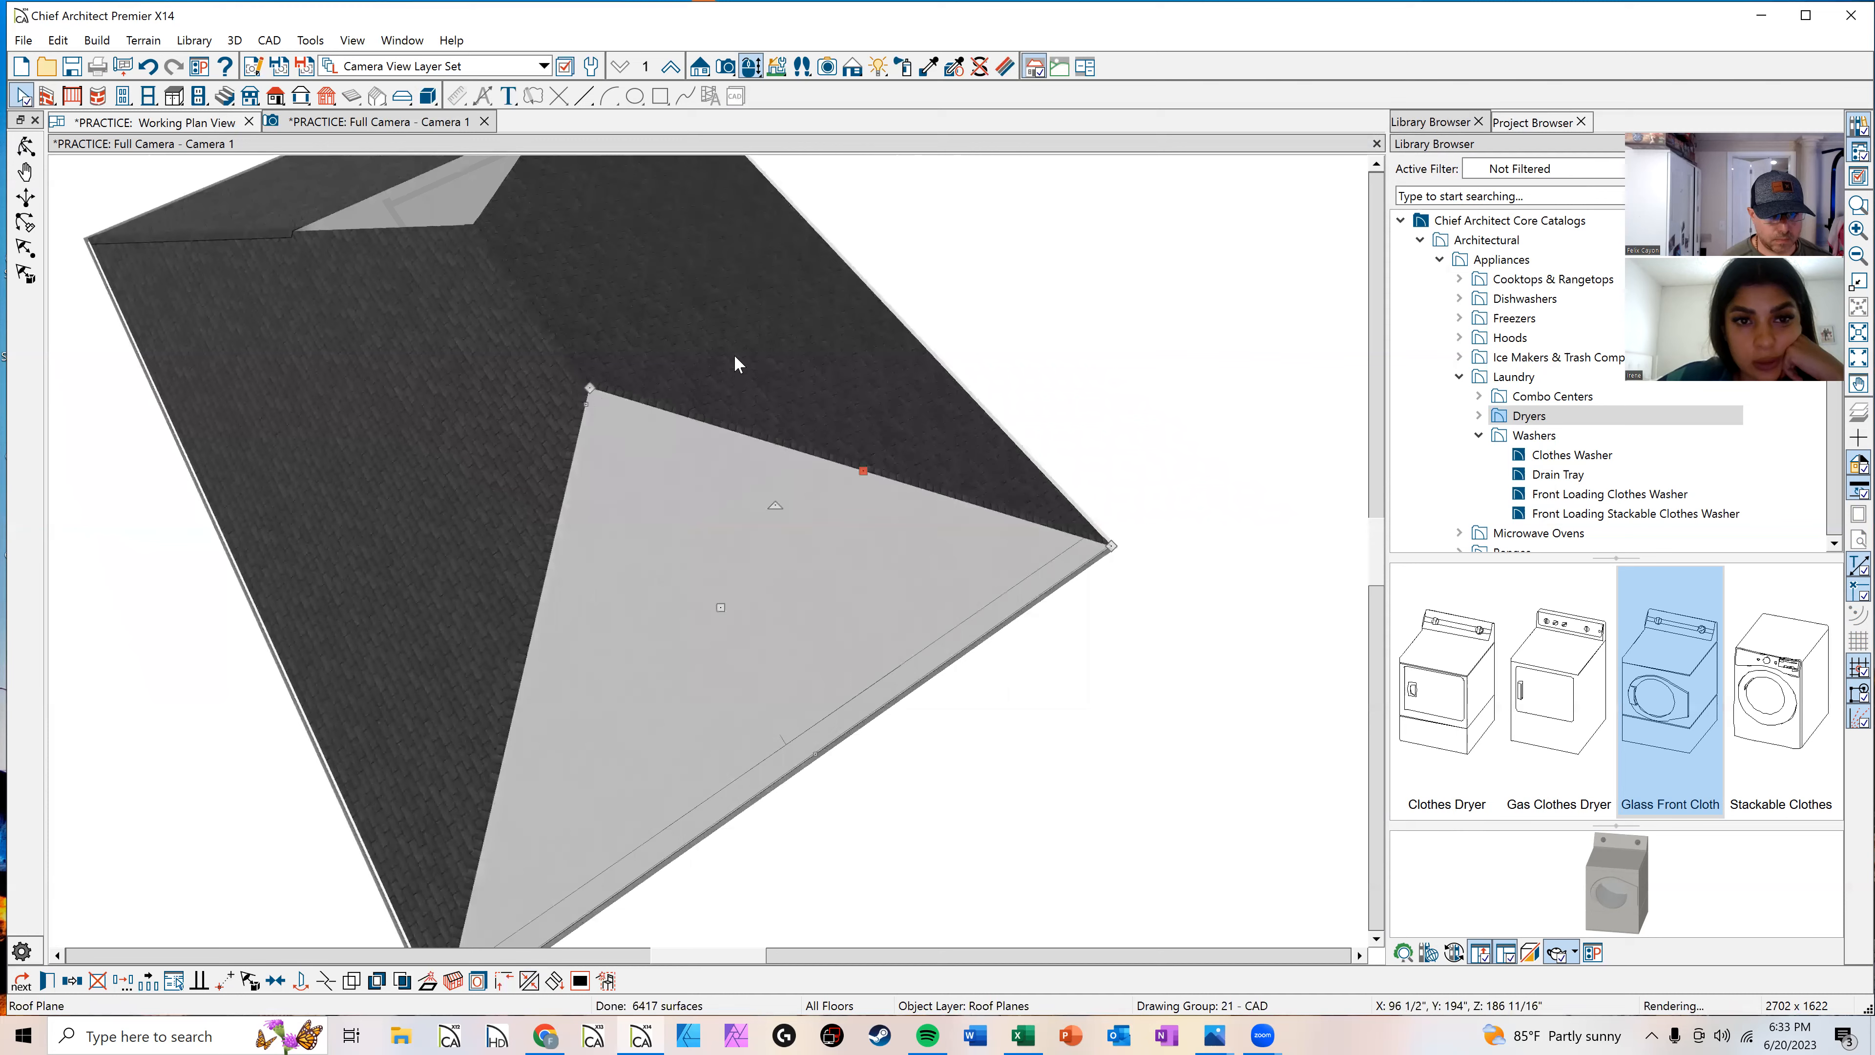
pyautogui.press('Escape')
# Step: Join the edge of the small back roof plane to the adjacent roof plane to close the gap
pyautogui.moveTo(734, 355); pyautogui.dragTo(879, 678, button='middle')
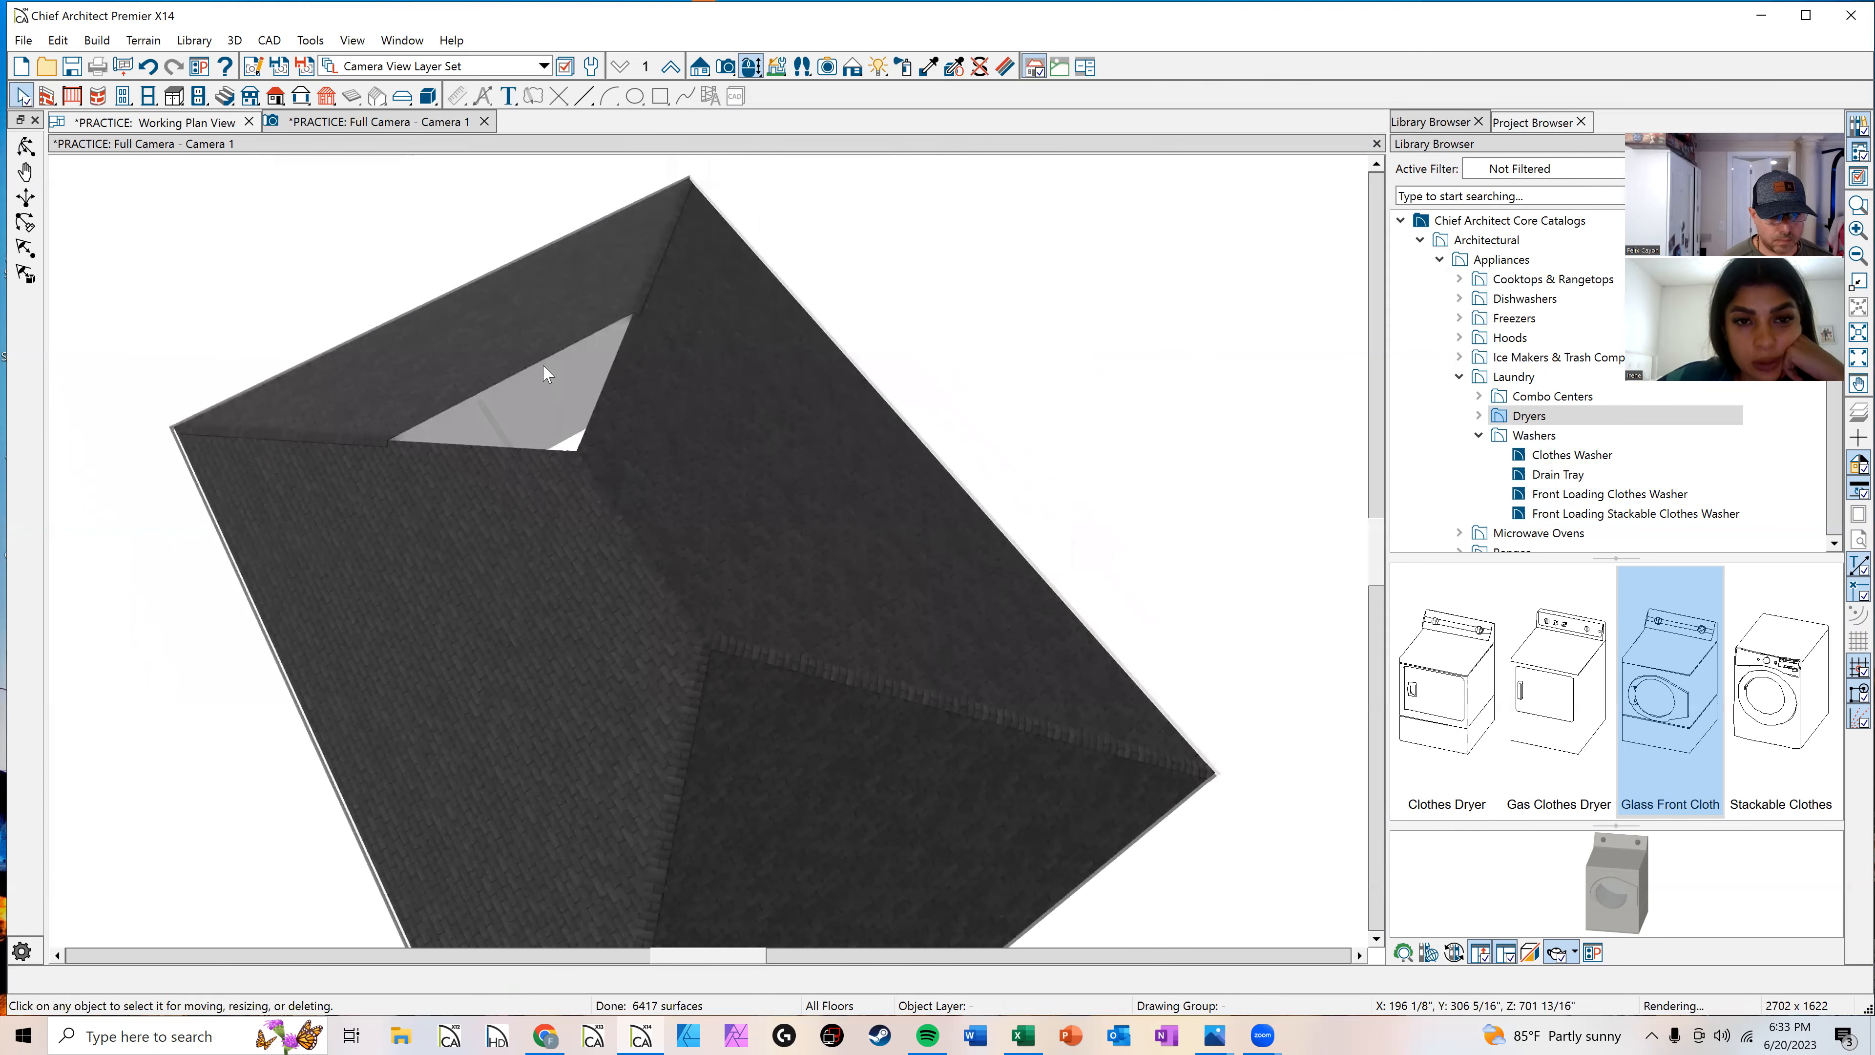
pyautogui.click(539, 360)
pyautogui.click(529, 979)
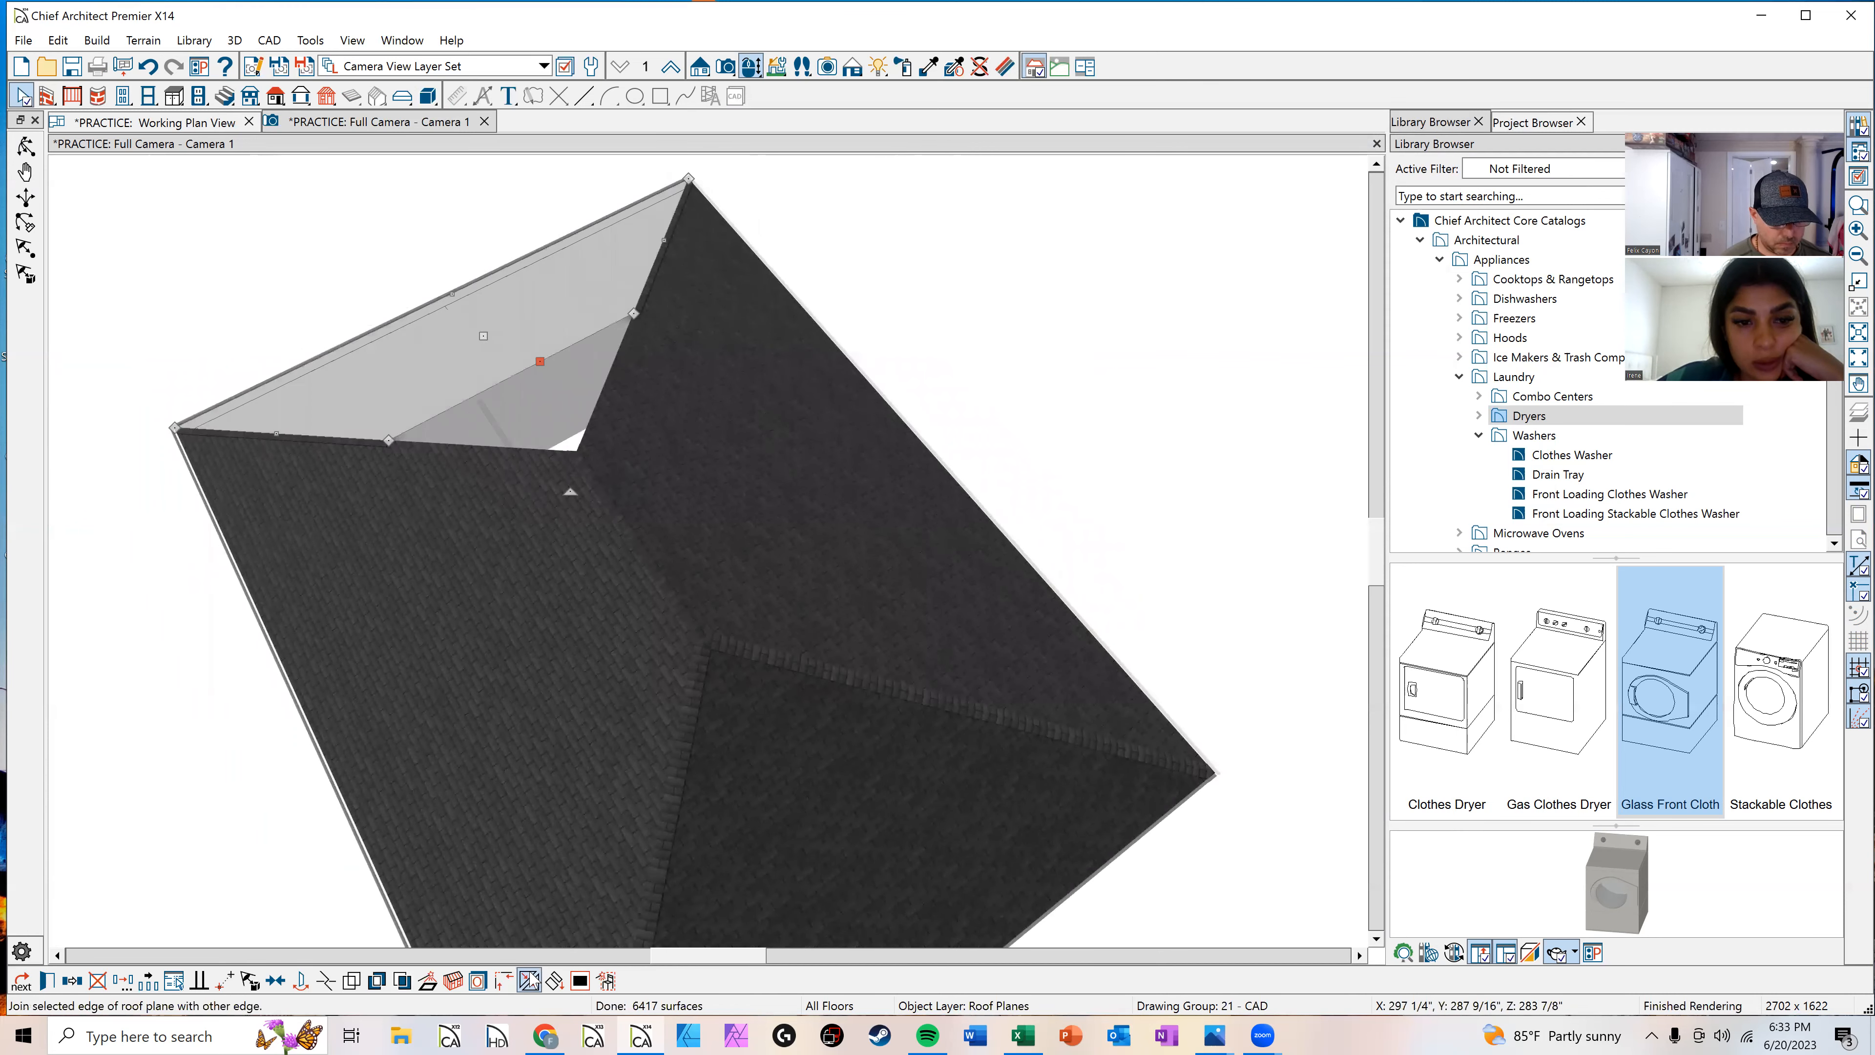
pyautogui.click(606, 469)
pyautogui.click(577, 460)
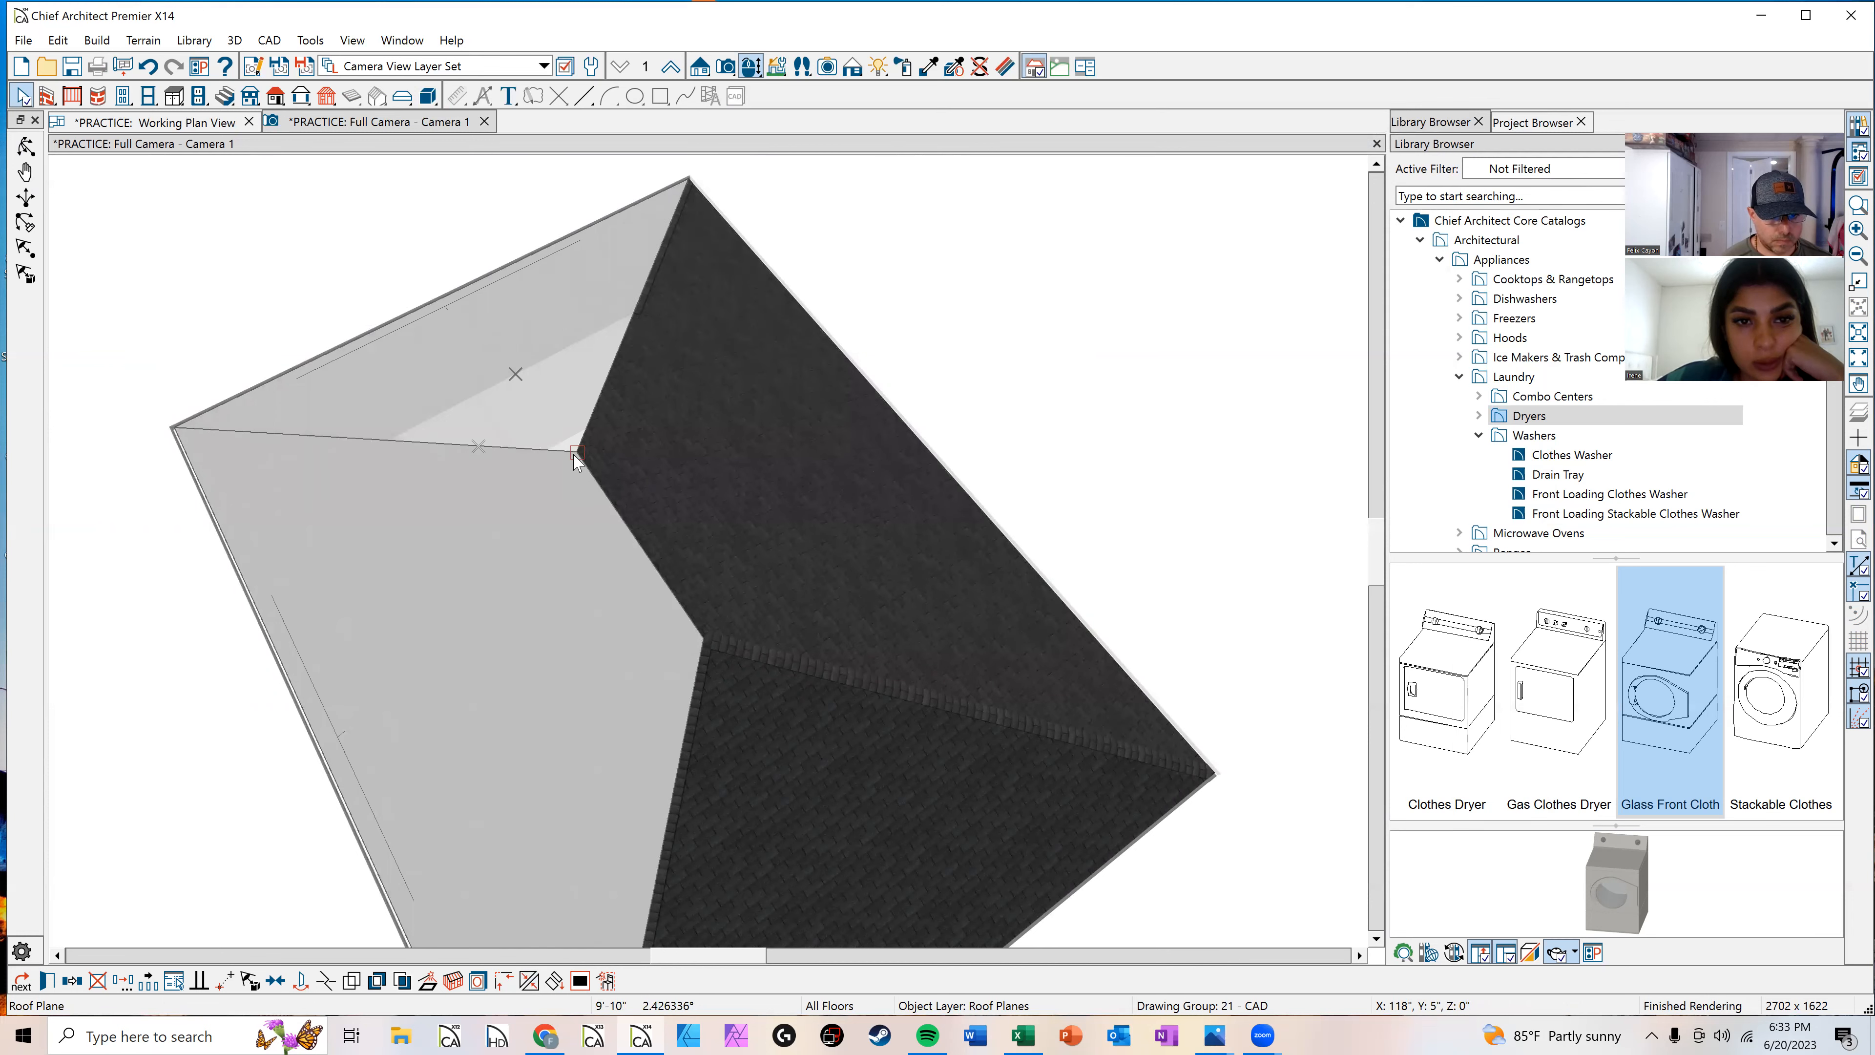
pyautogui.click(574, 454)
pyautogui.press('Escape')
# Step: Orbit and zoom around the 3D camera view to examine the completed roof
pyautogui.scroll(-2, 827, 459)
pyautogui.moveTo(712, 347); pyautogui.dragTo(676, 239, button='middle')
pyautogui.click(26, 147)
pyautogui.moveTo(621, 562); pyautogui.dragTo(514, 678)
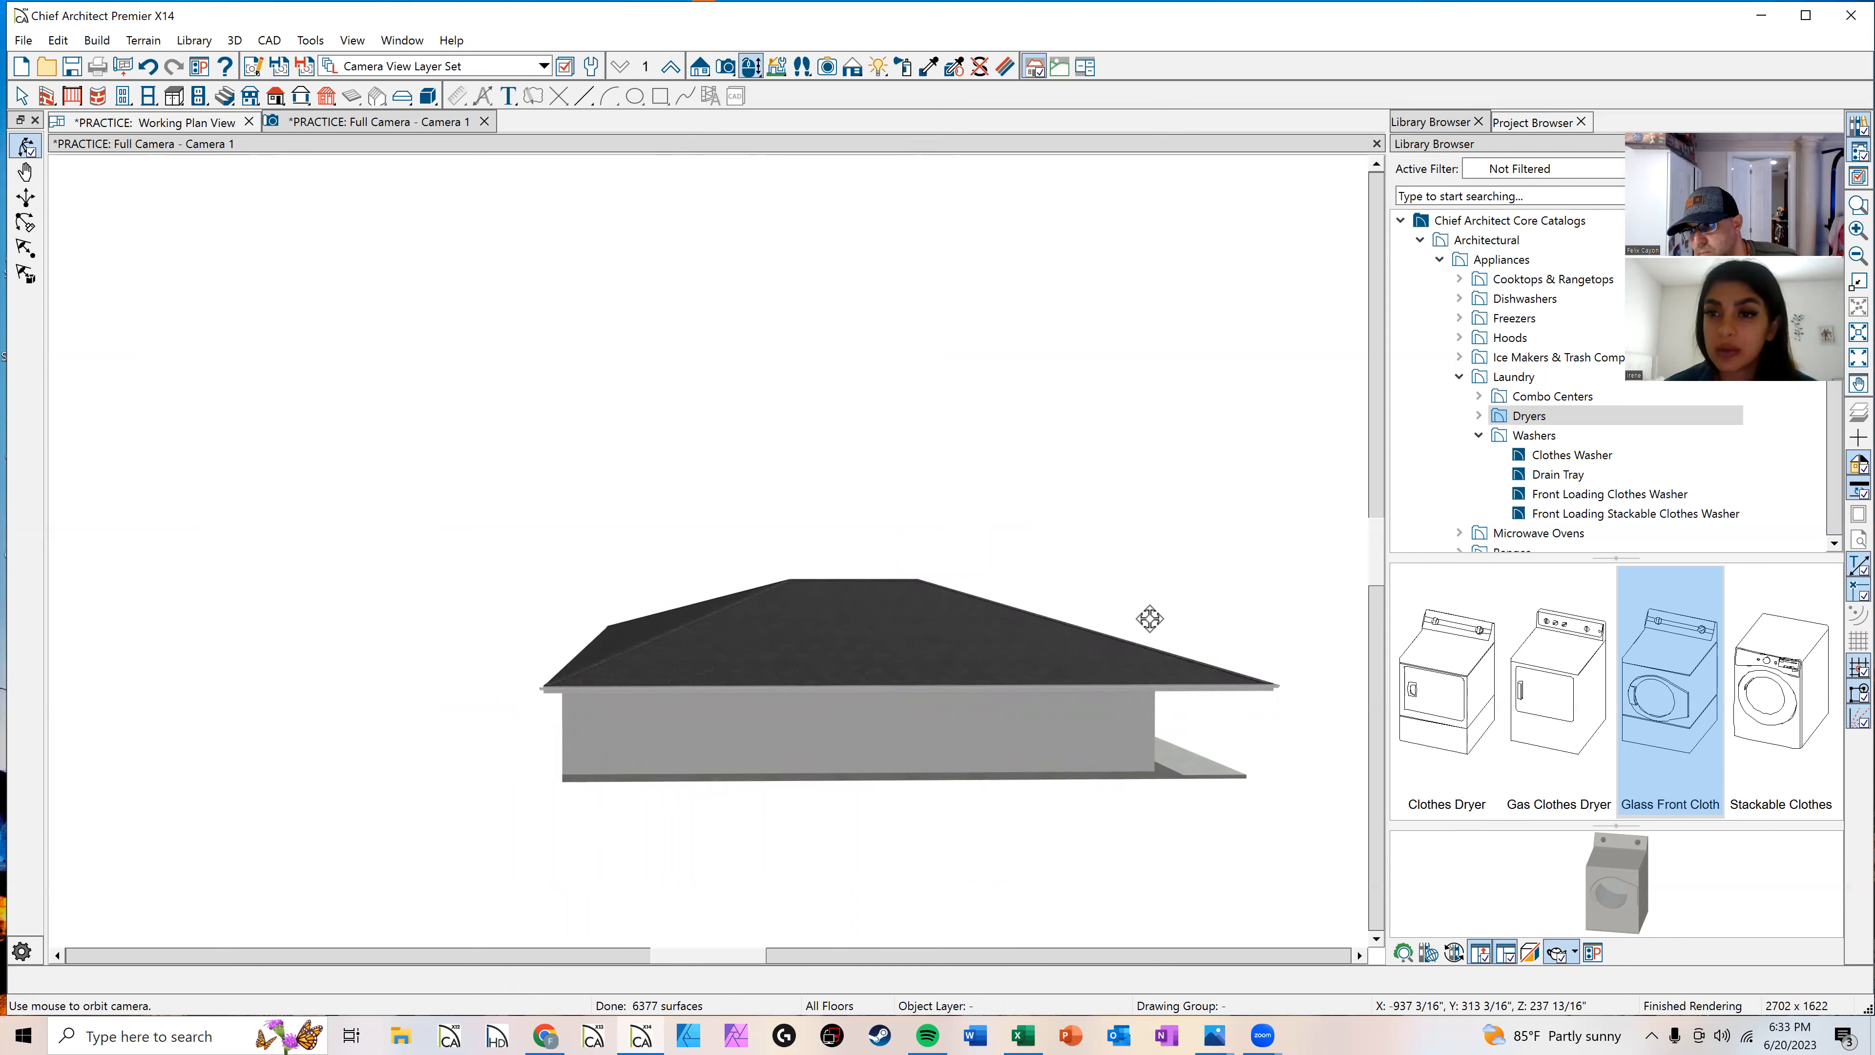
pyautogui.moveTo(1151, 616); pyautogui.dragTo(837, 715)
pyautogui.moveTo(837, 714); pyautogui.dragTo(835, 694, button='middle')
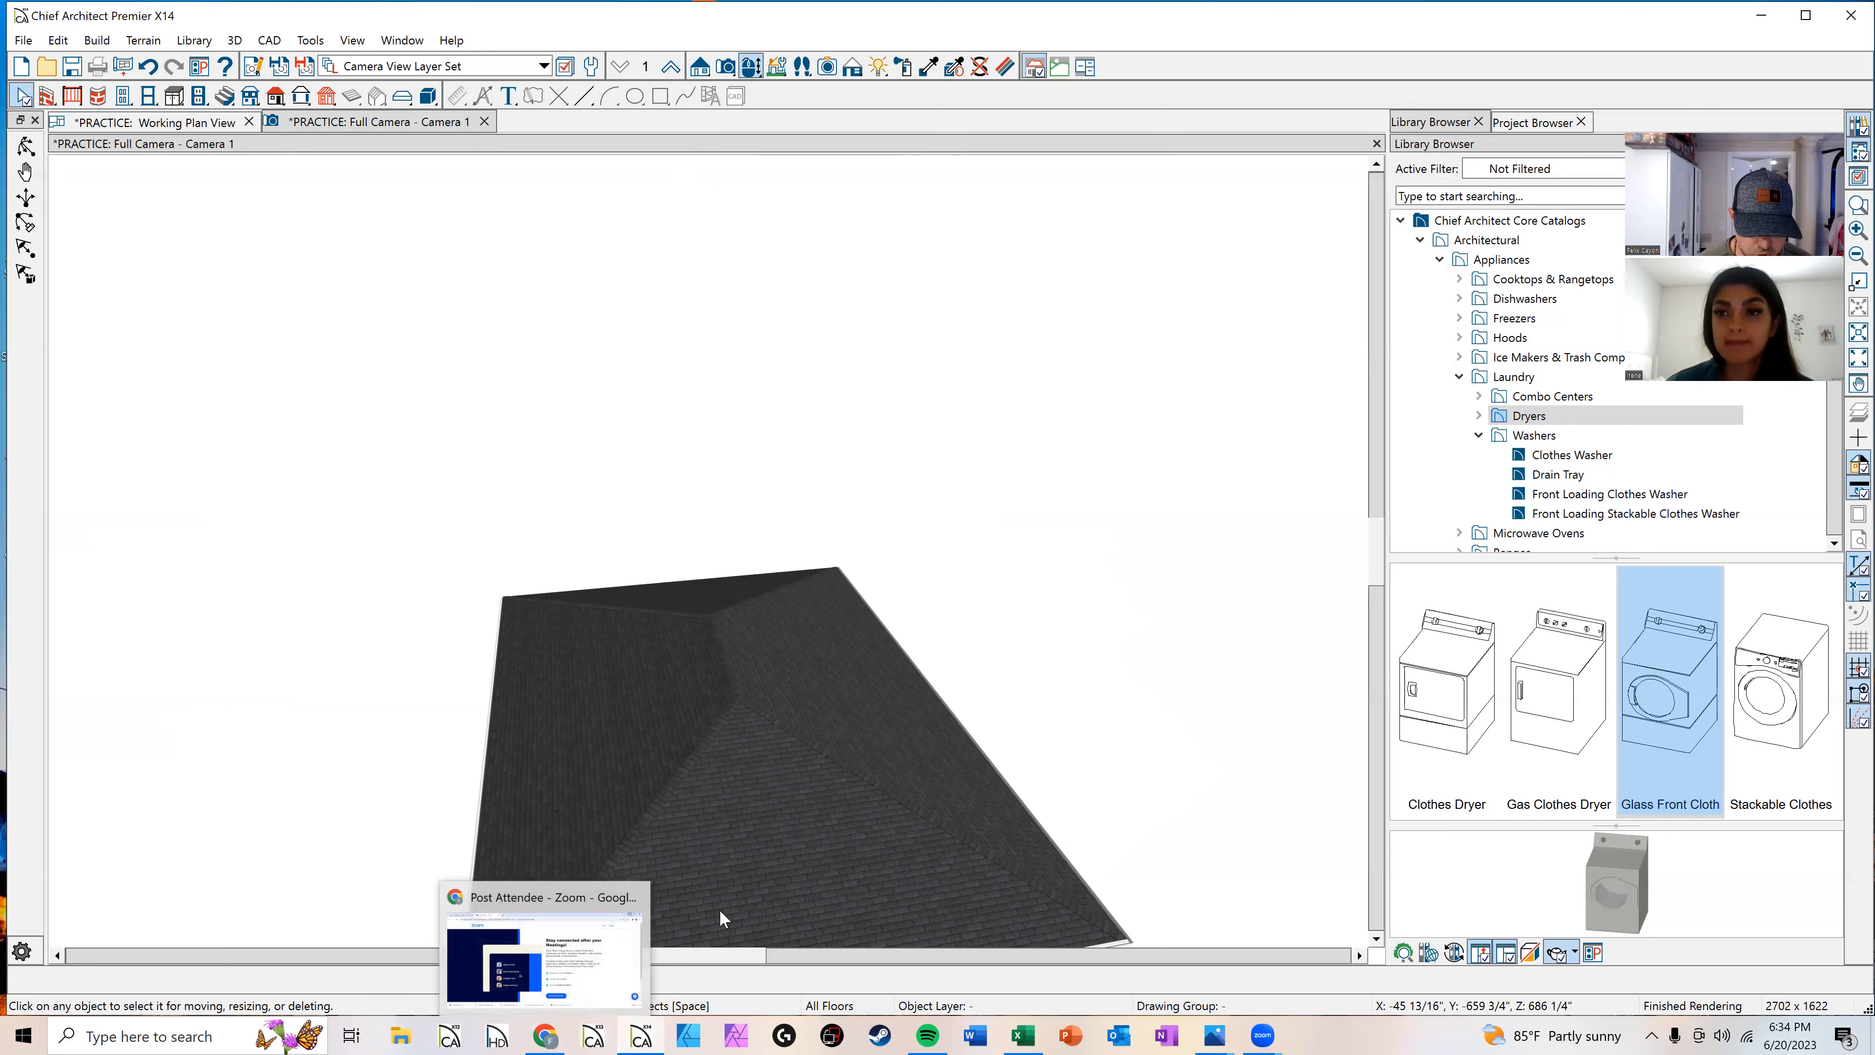
pyautogui.moveTo(656, 1024)
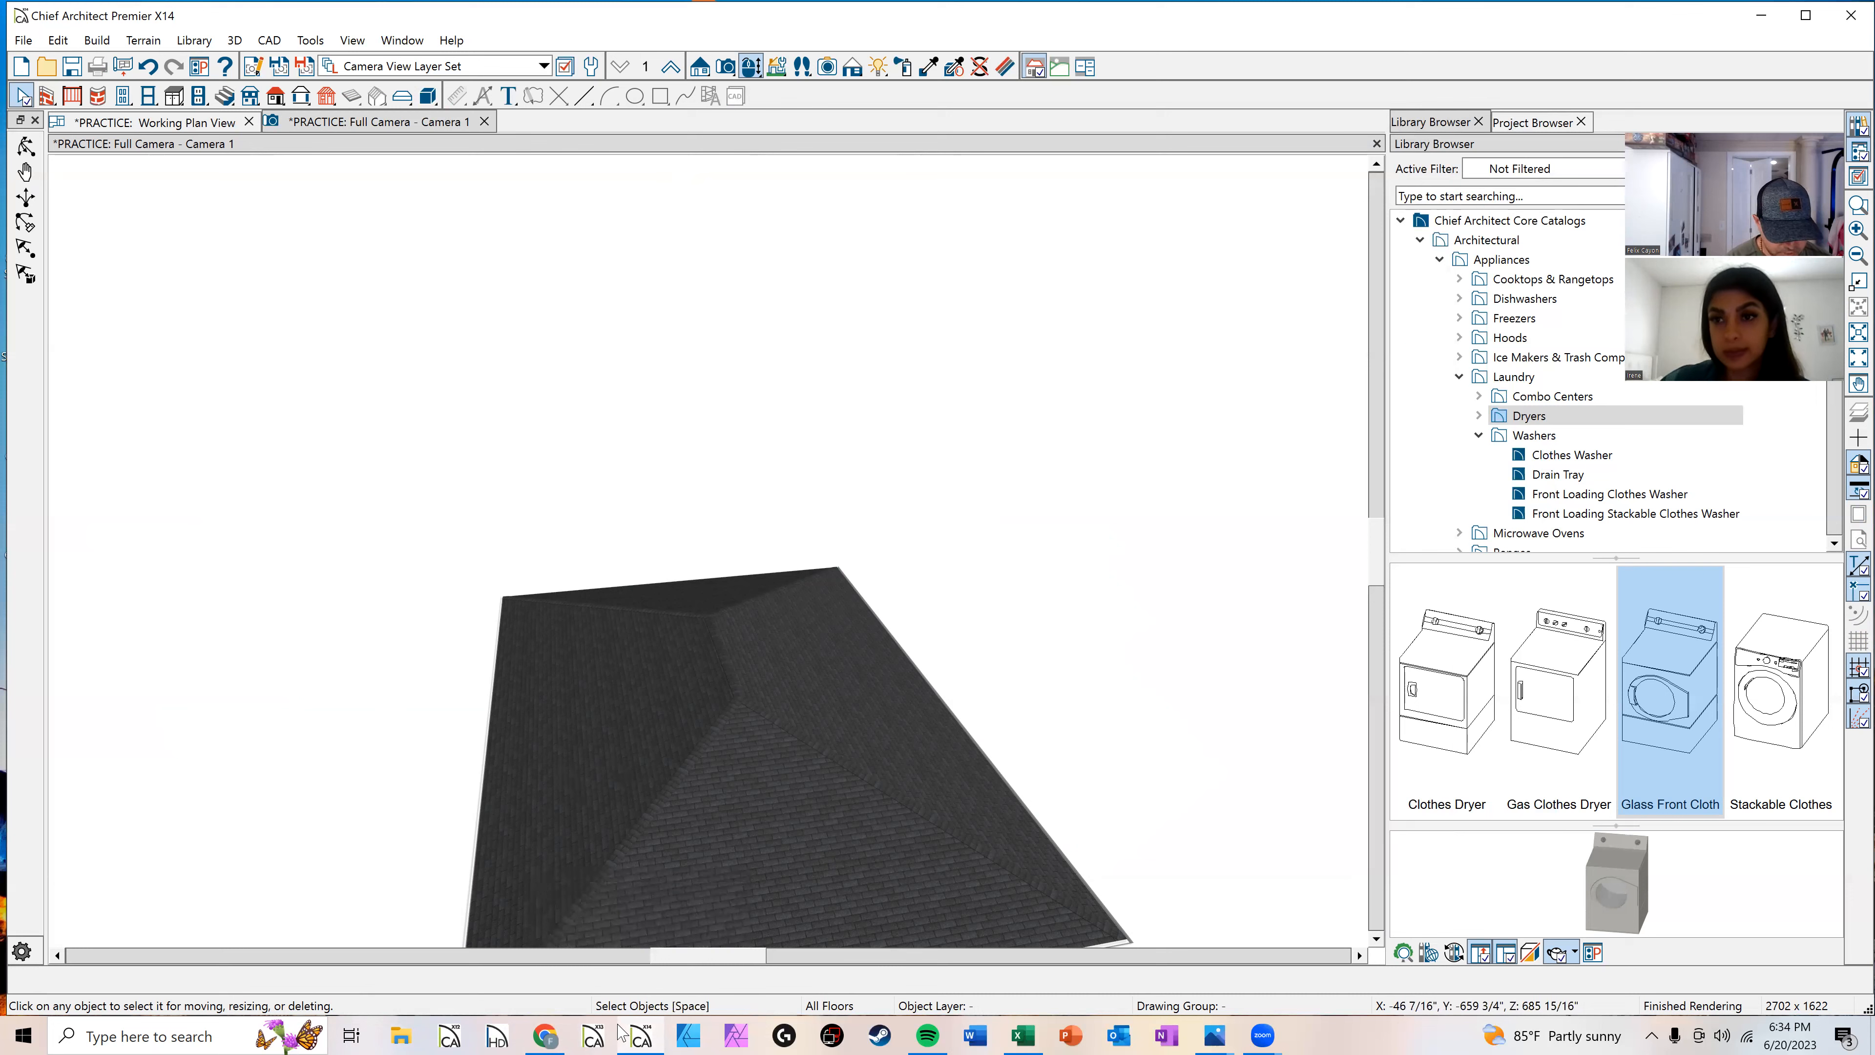
pyautogui.click(405, 1034)
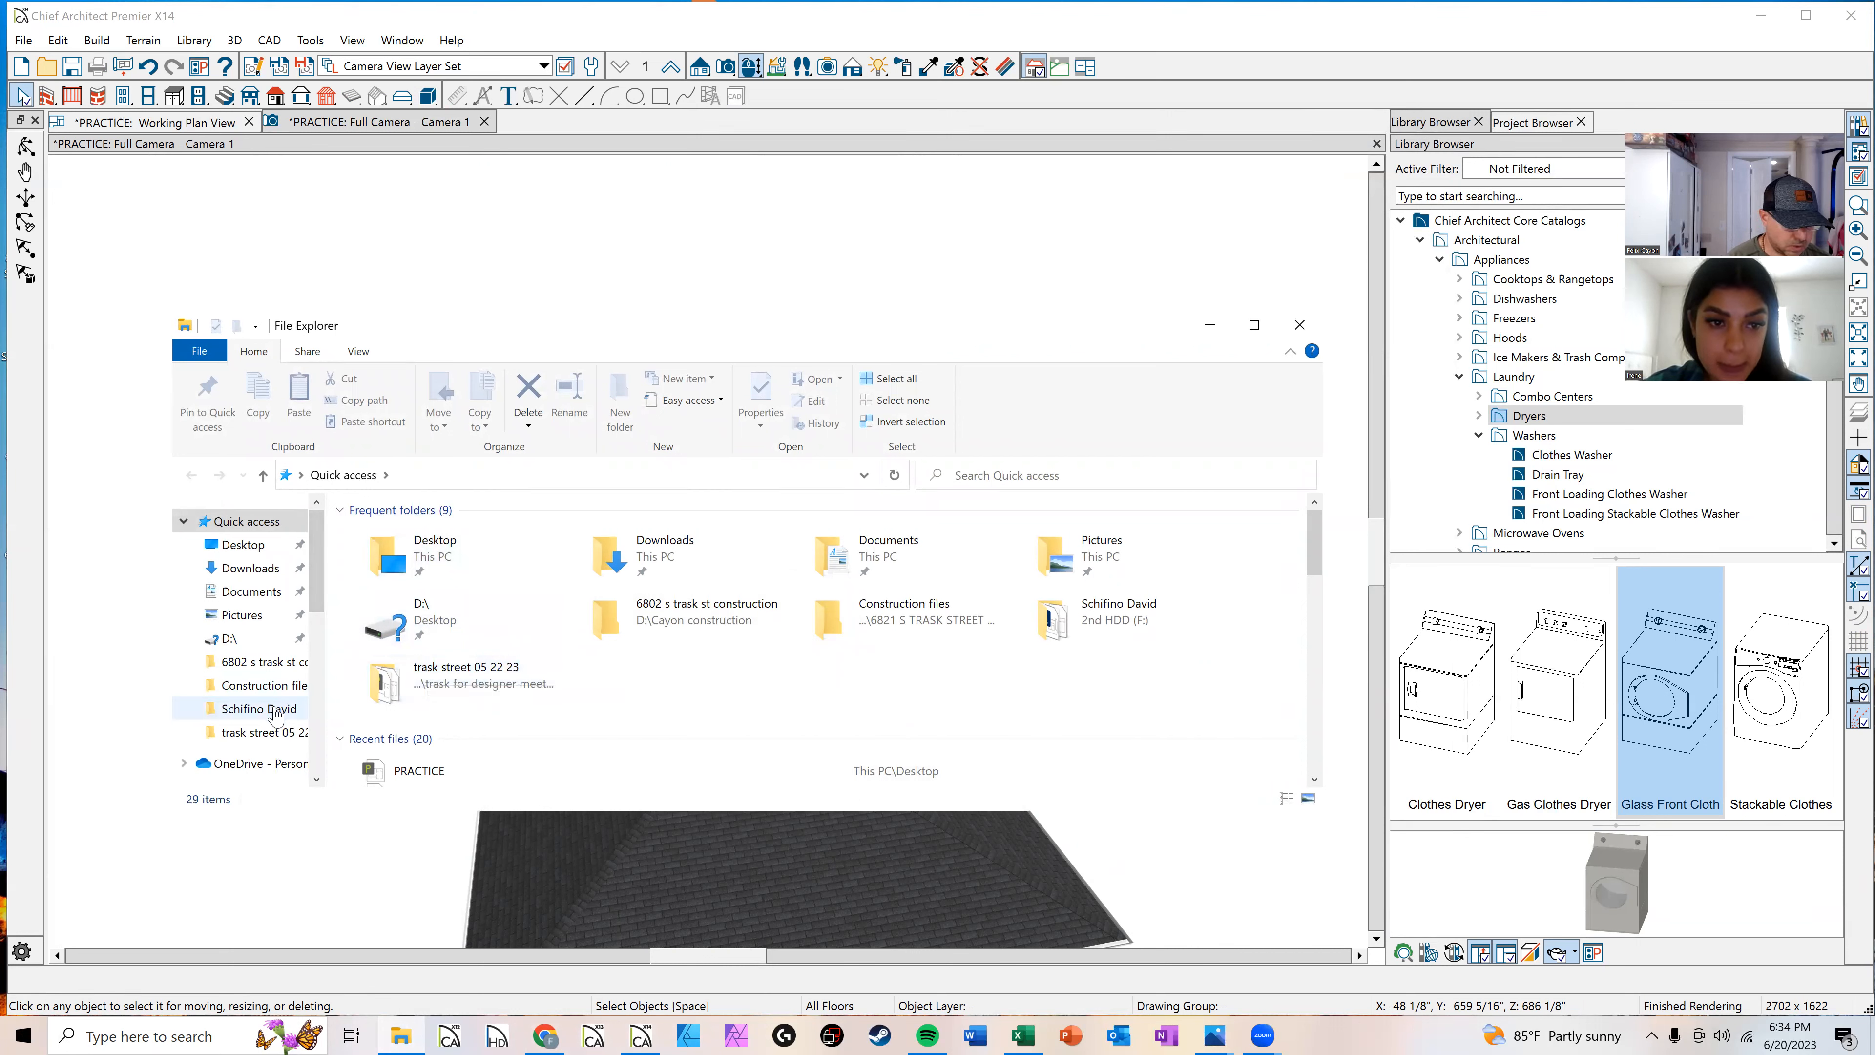
pyautogui.scroll(-1, 266, 713)
pyautogui.scroll(-4, 258, 706)
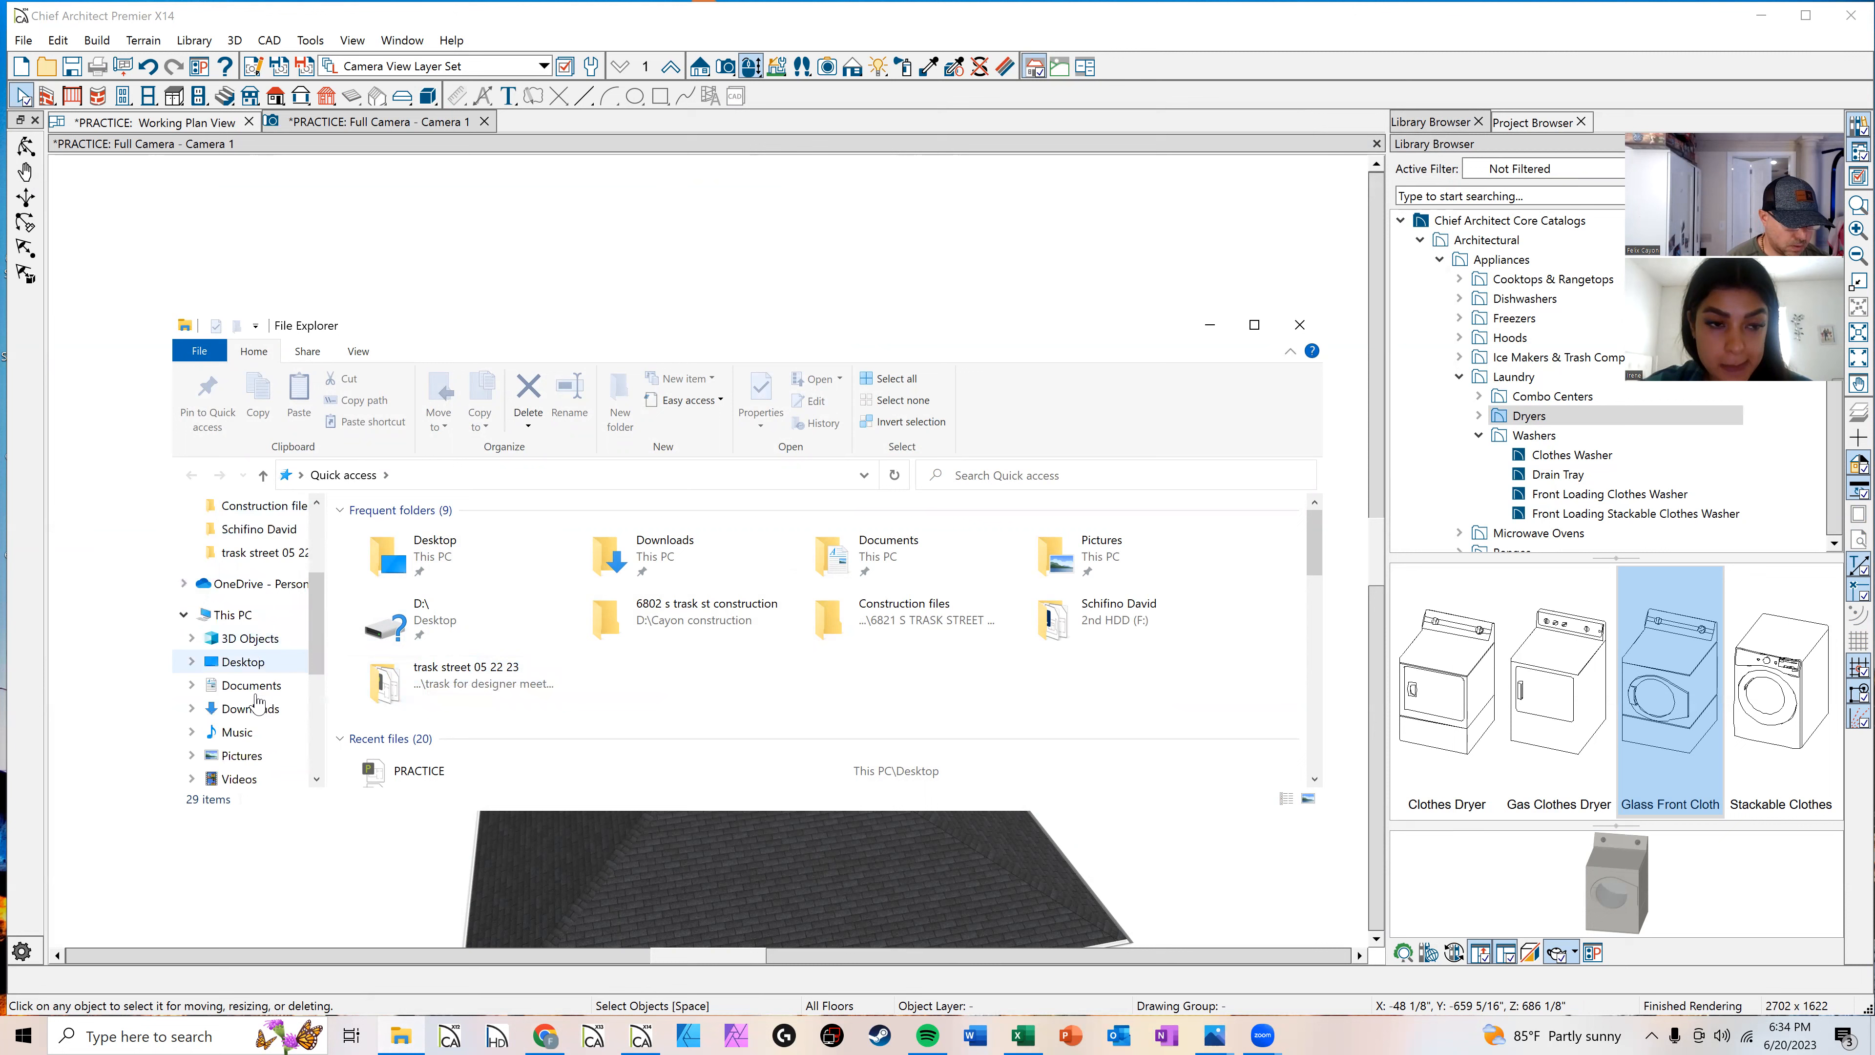
pyautogui.click(256, 698)
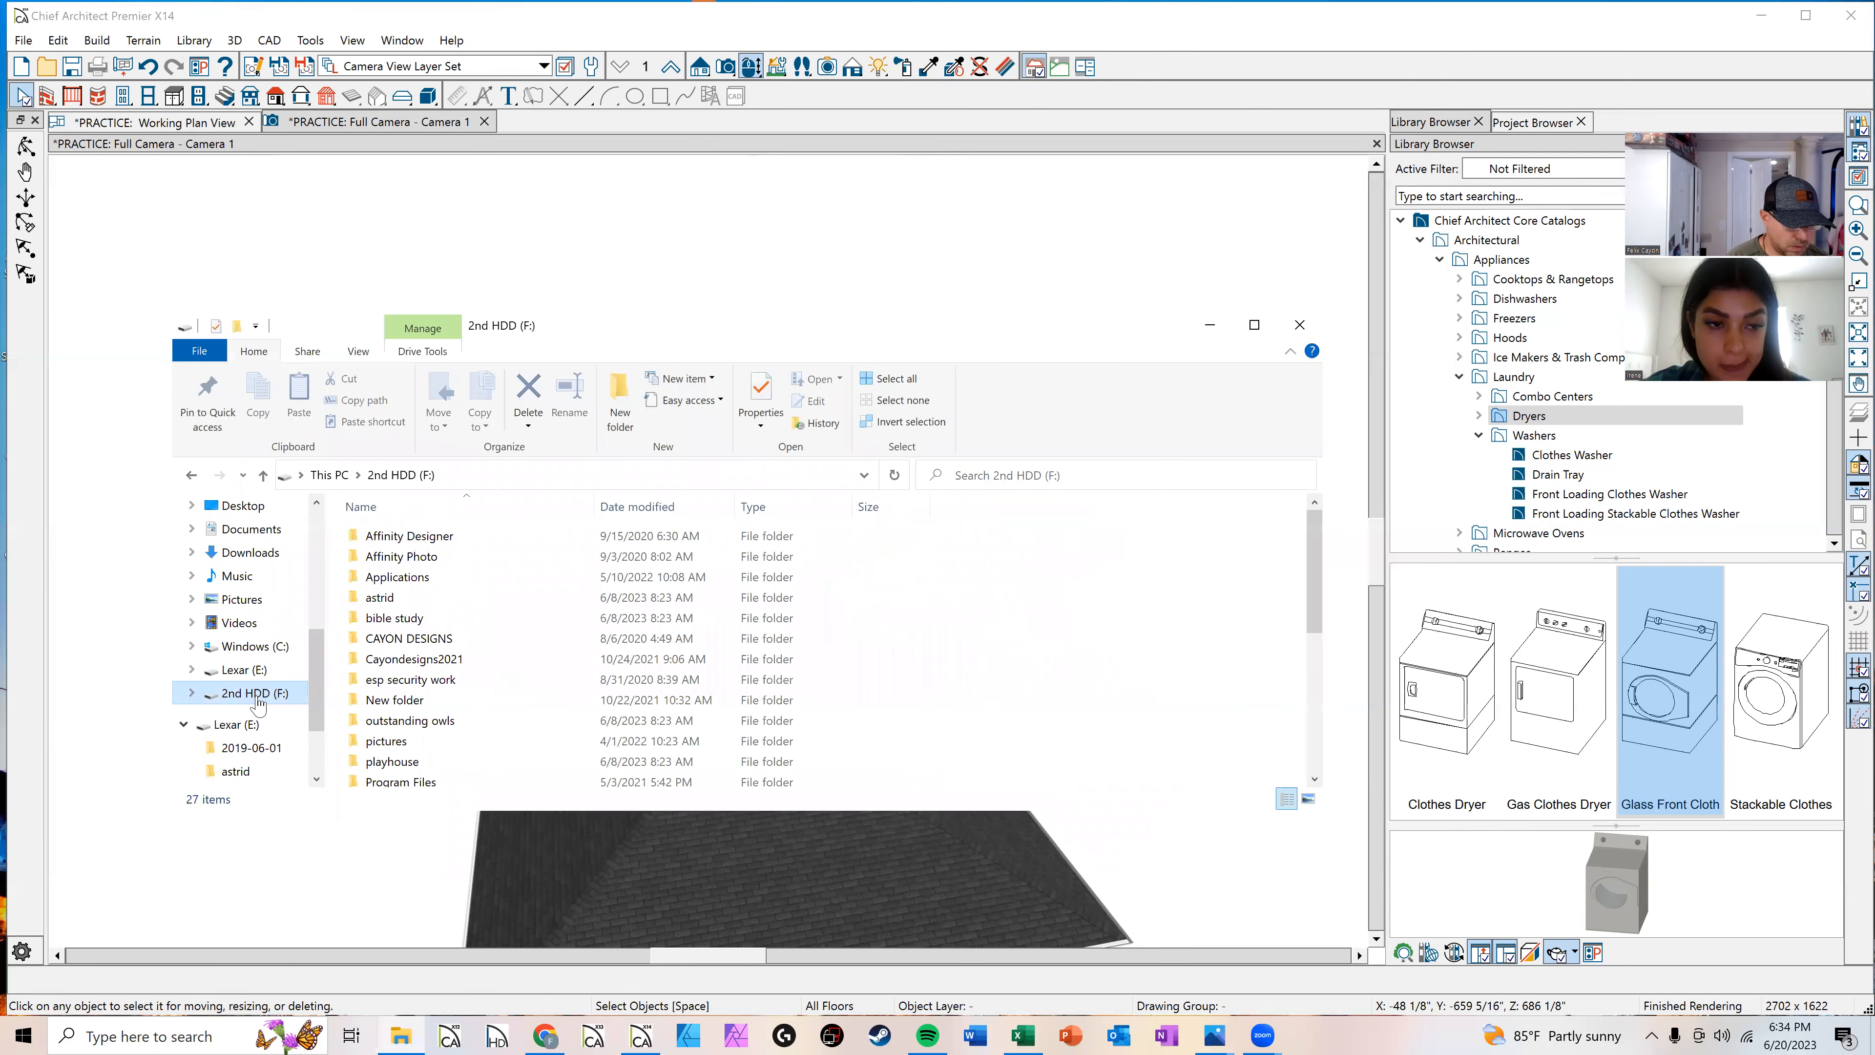
pyautogui.scroll(-1, 411, 591)
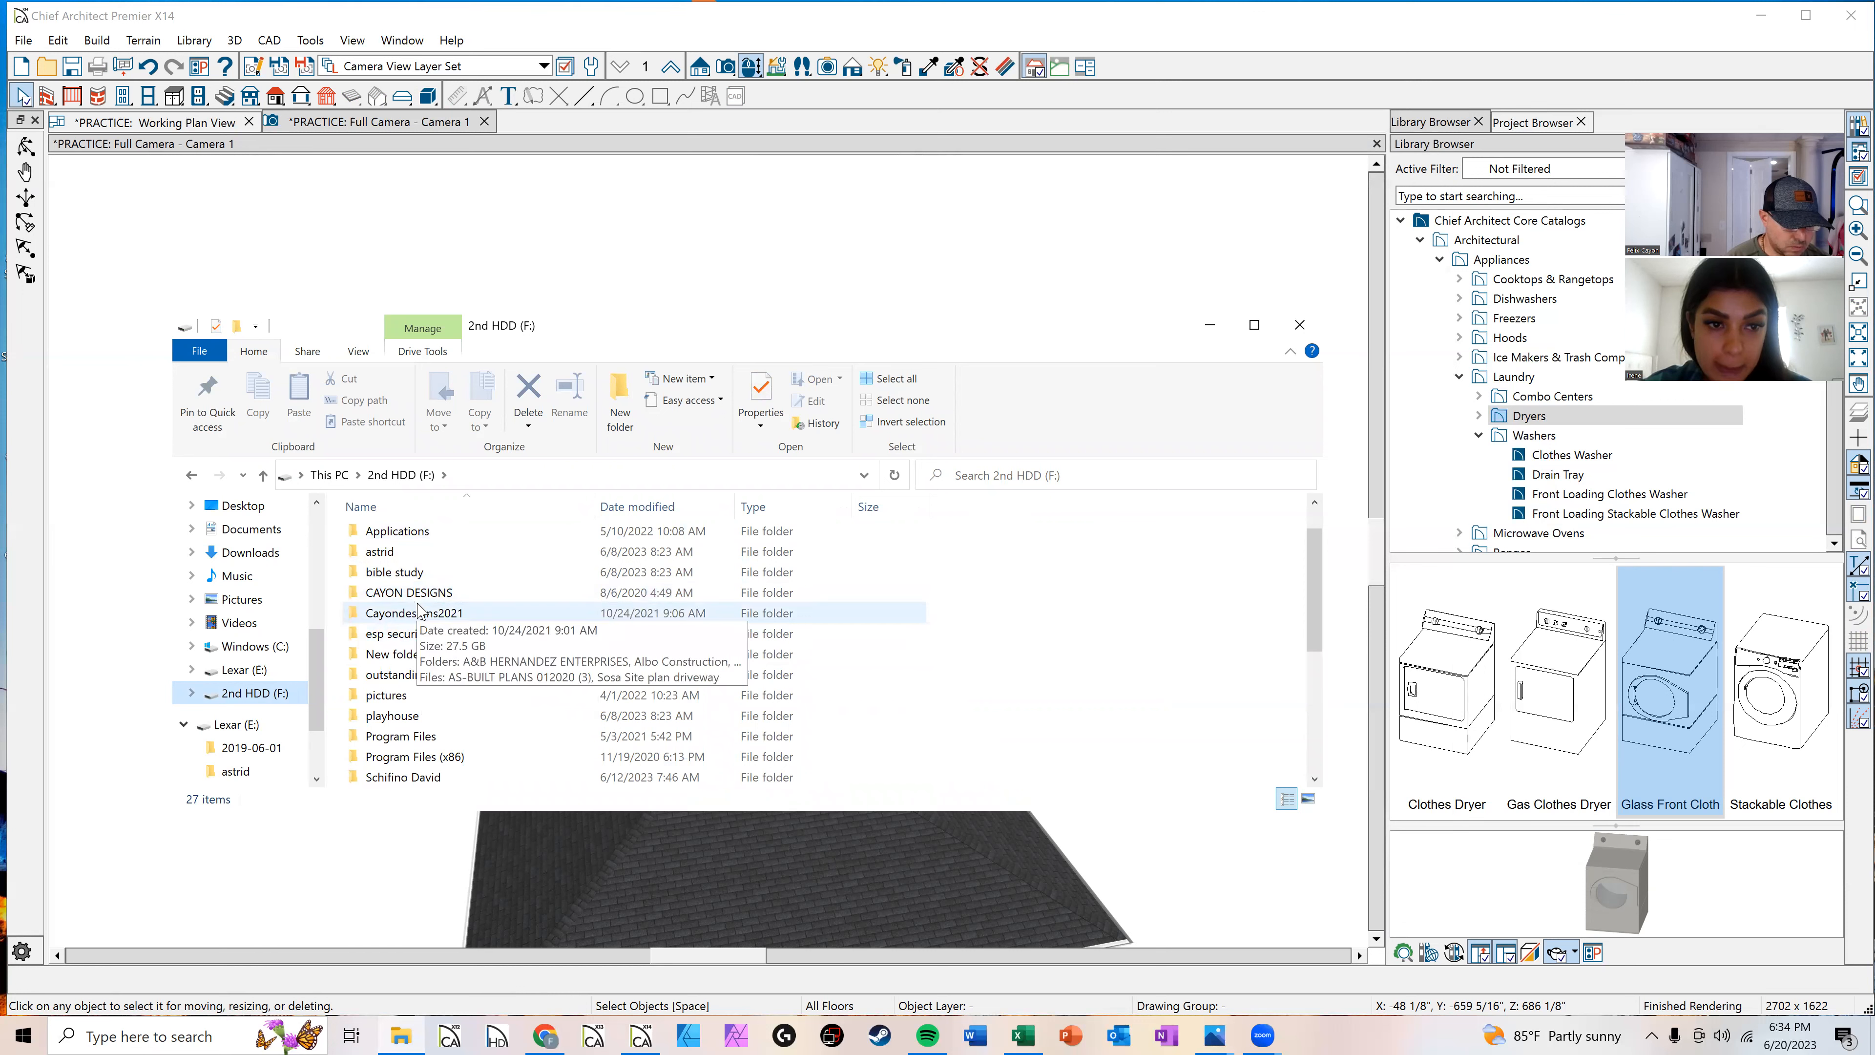
pyautogui.doubleClick(418, 593)
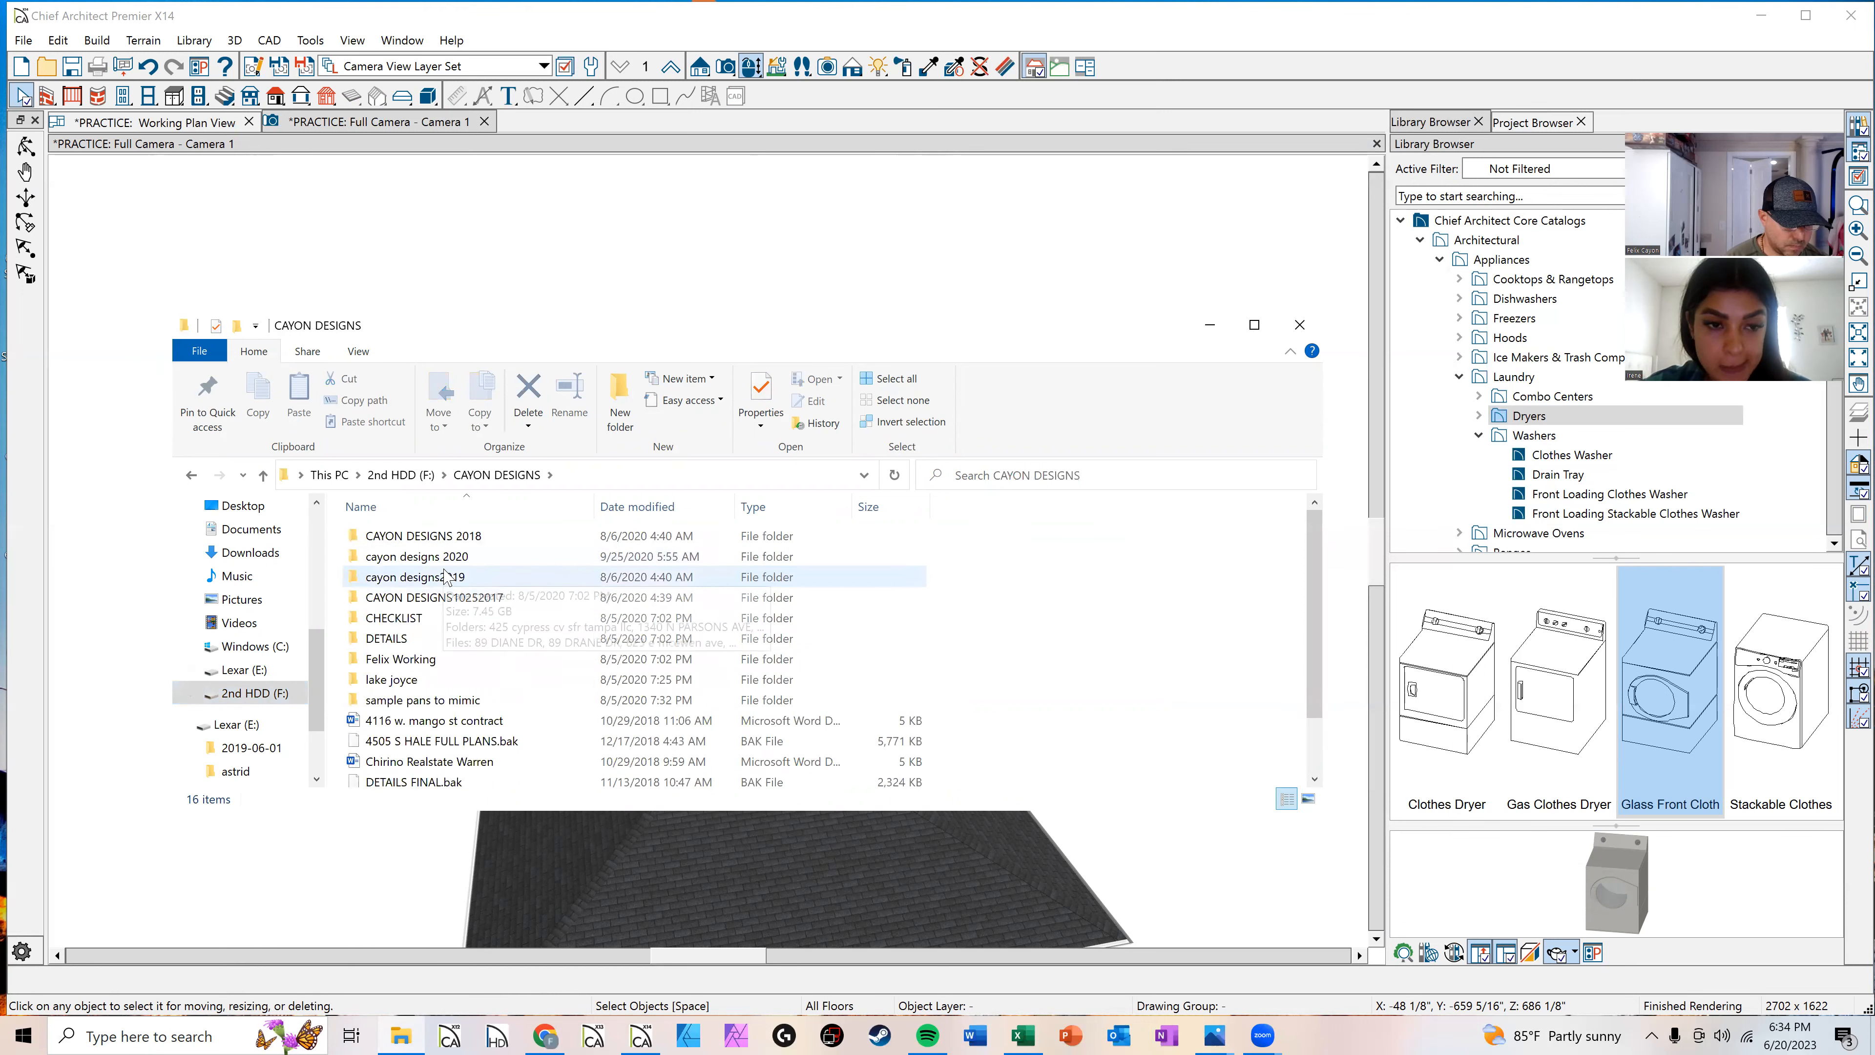
pyautogui.click(269, 693)
pyautogui.scroll(-3, 443, 663)
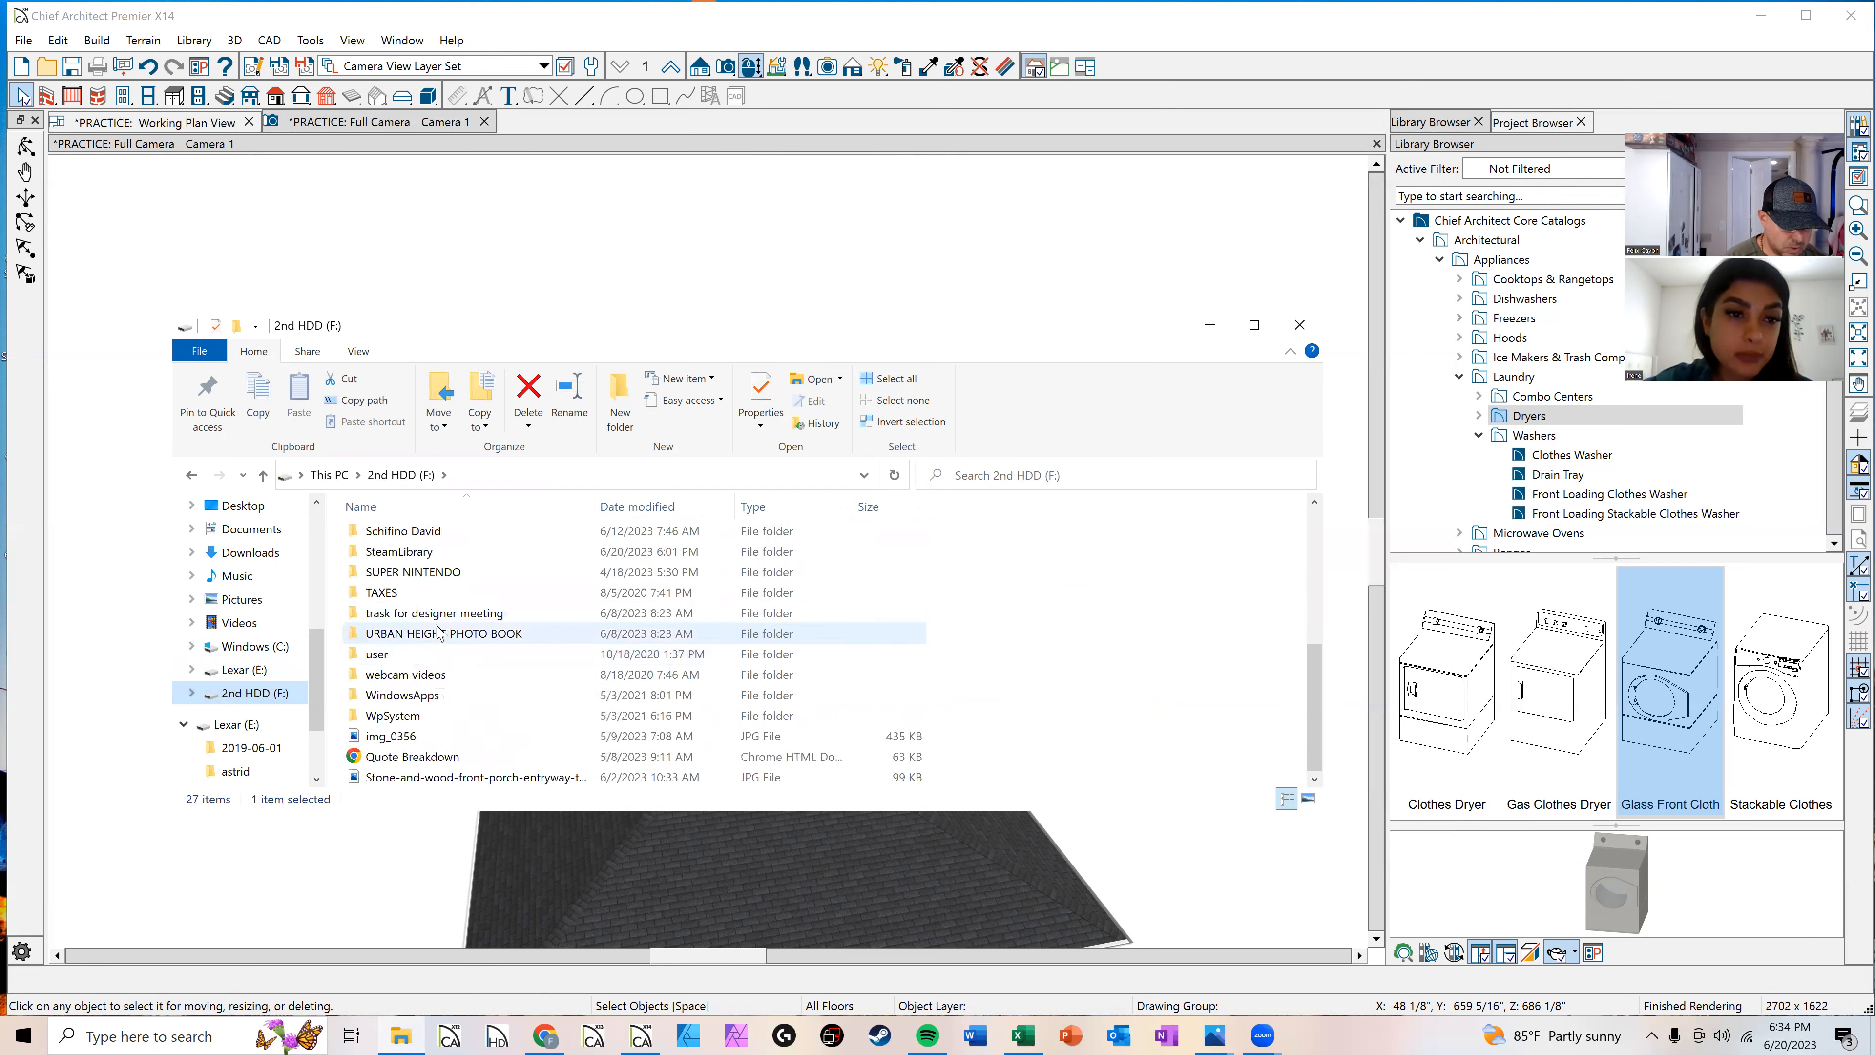
pyautogui.doubleClick(434, 612)
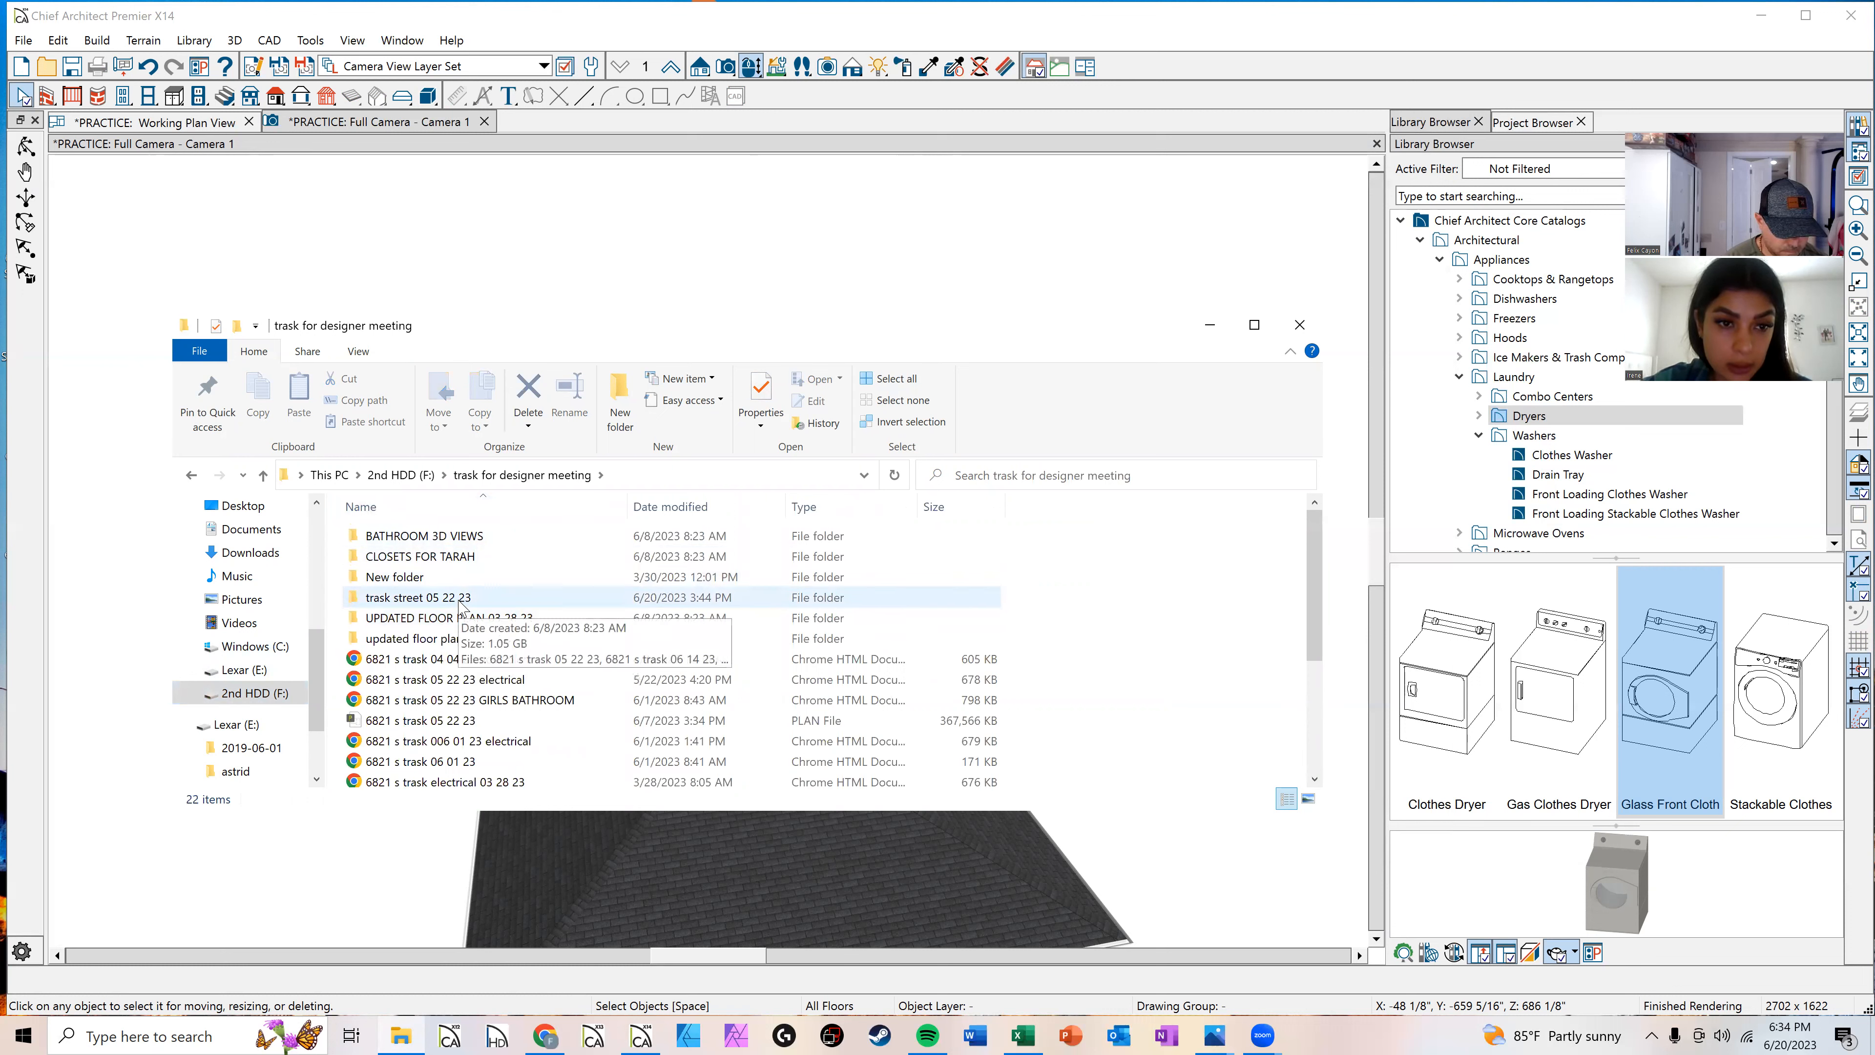
pyautogui.scroll(-3, 461, 605)
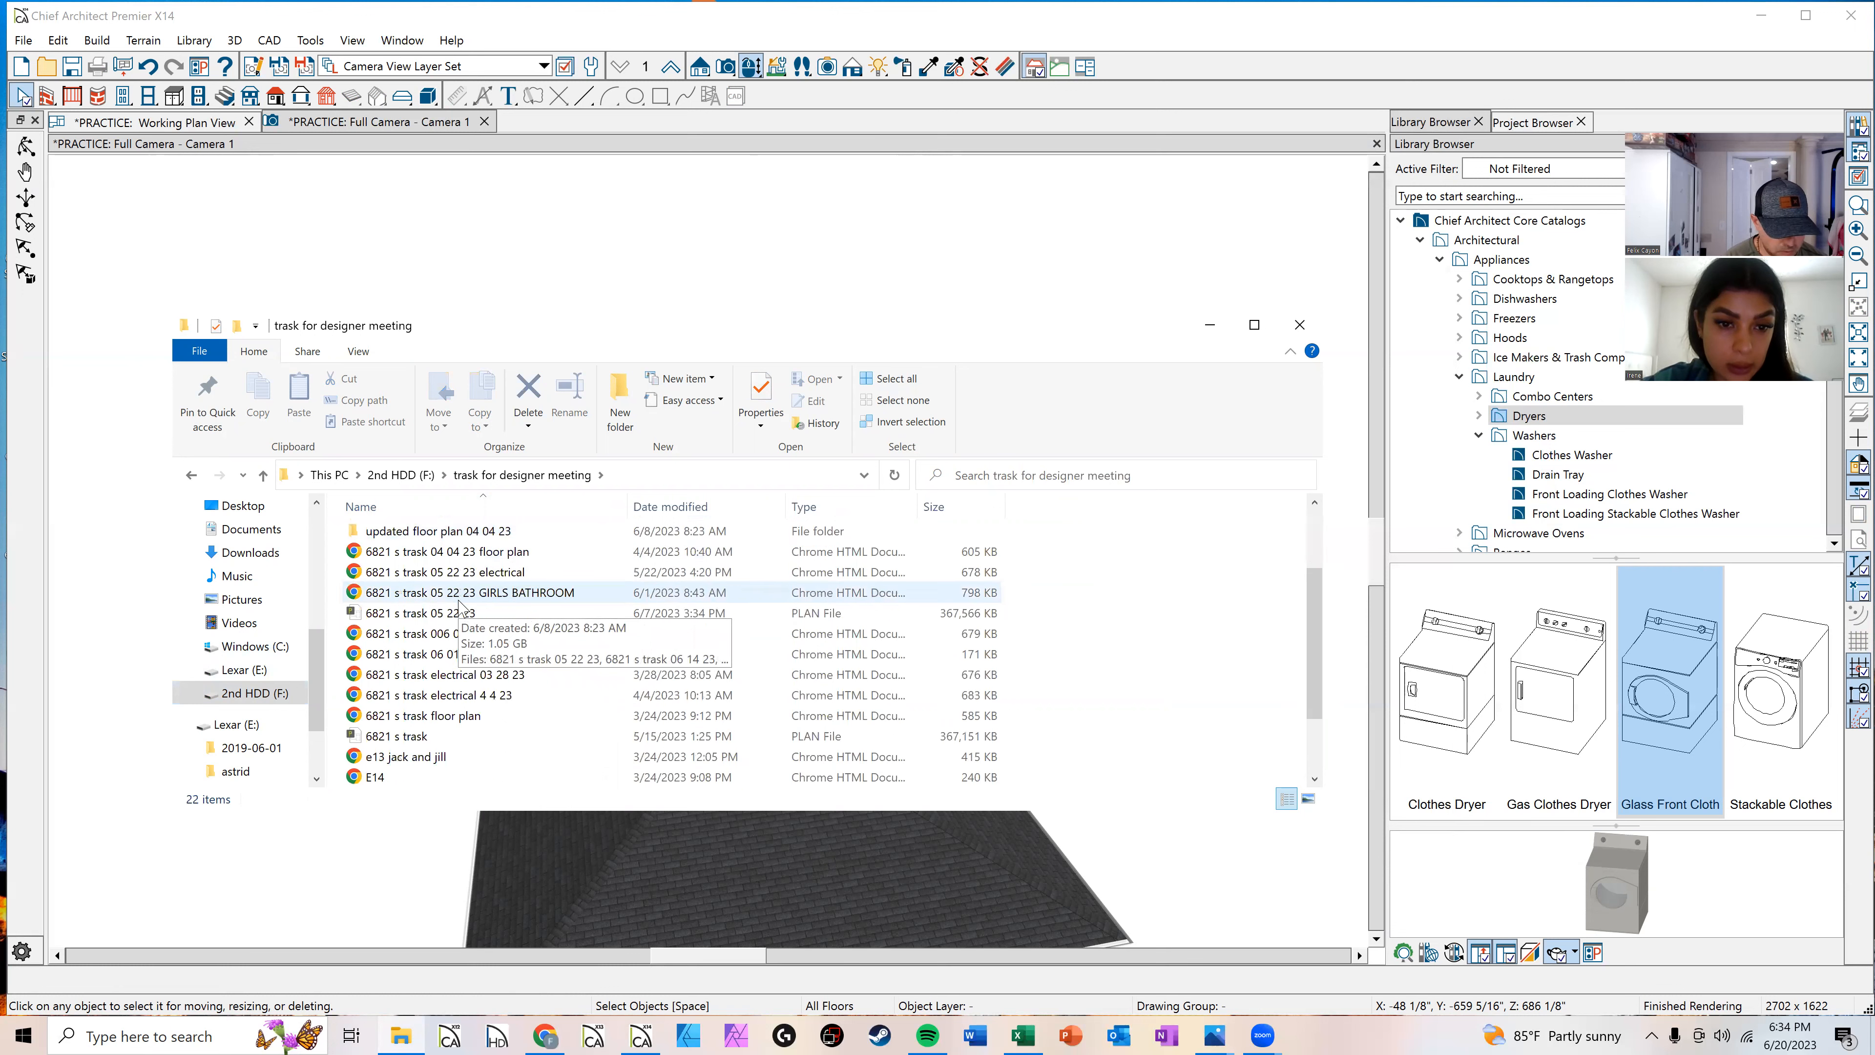
pyautogui.scroll(3, 457, 604)
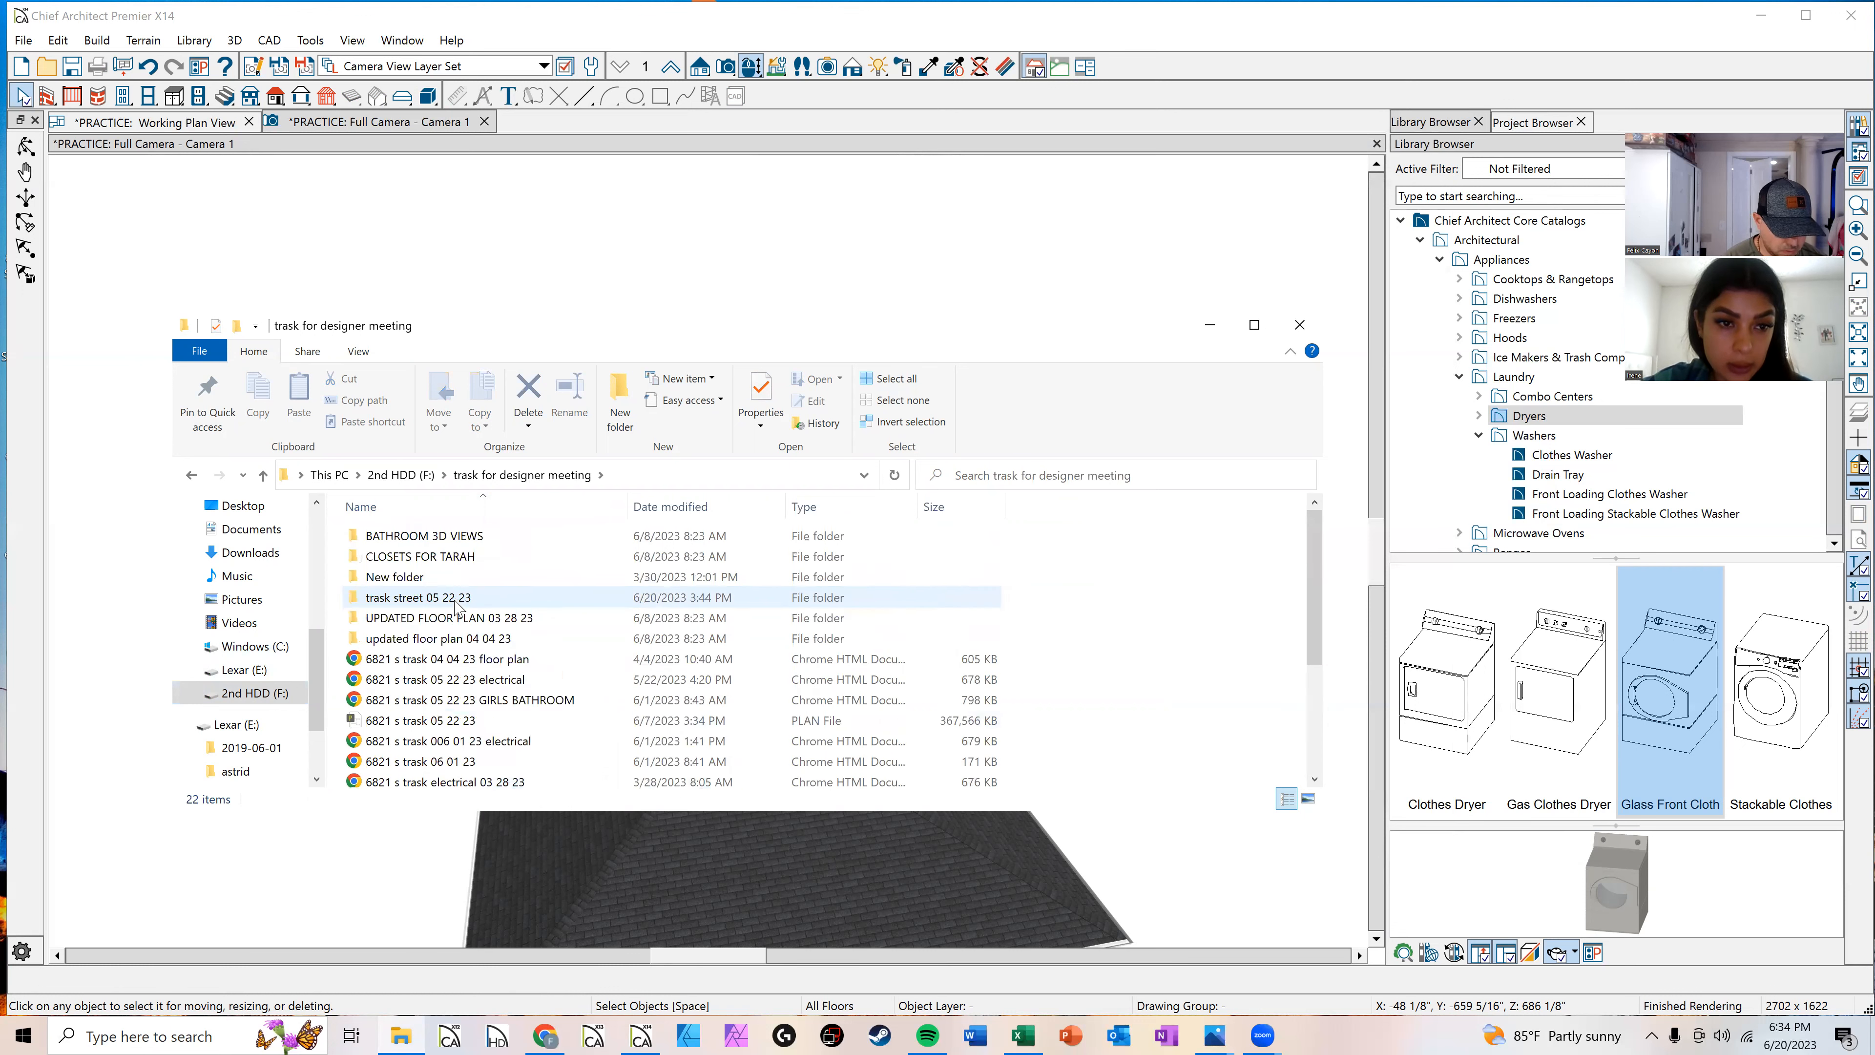
pyautogui.doubleClick(456, 600)
pyautogui.click(452, 584)
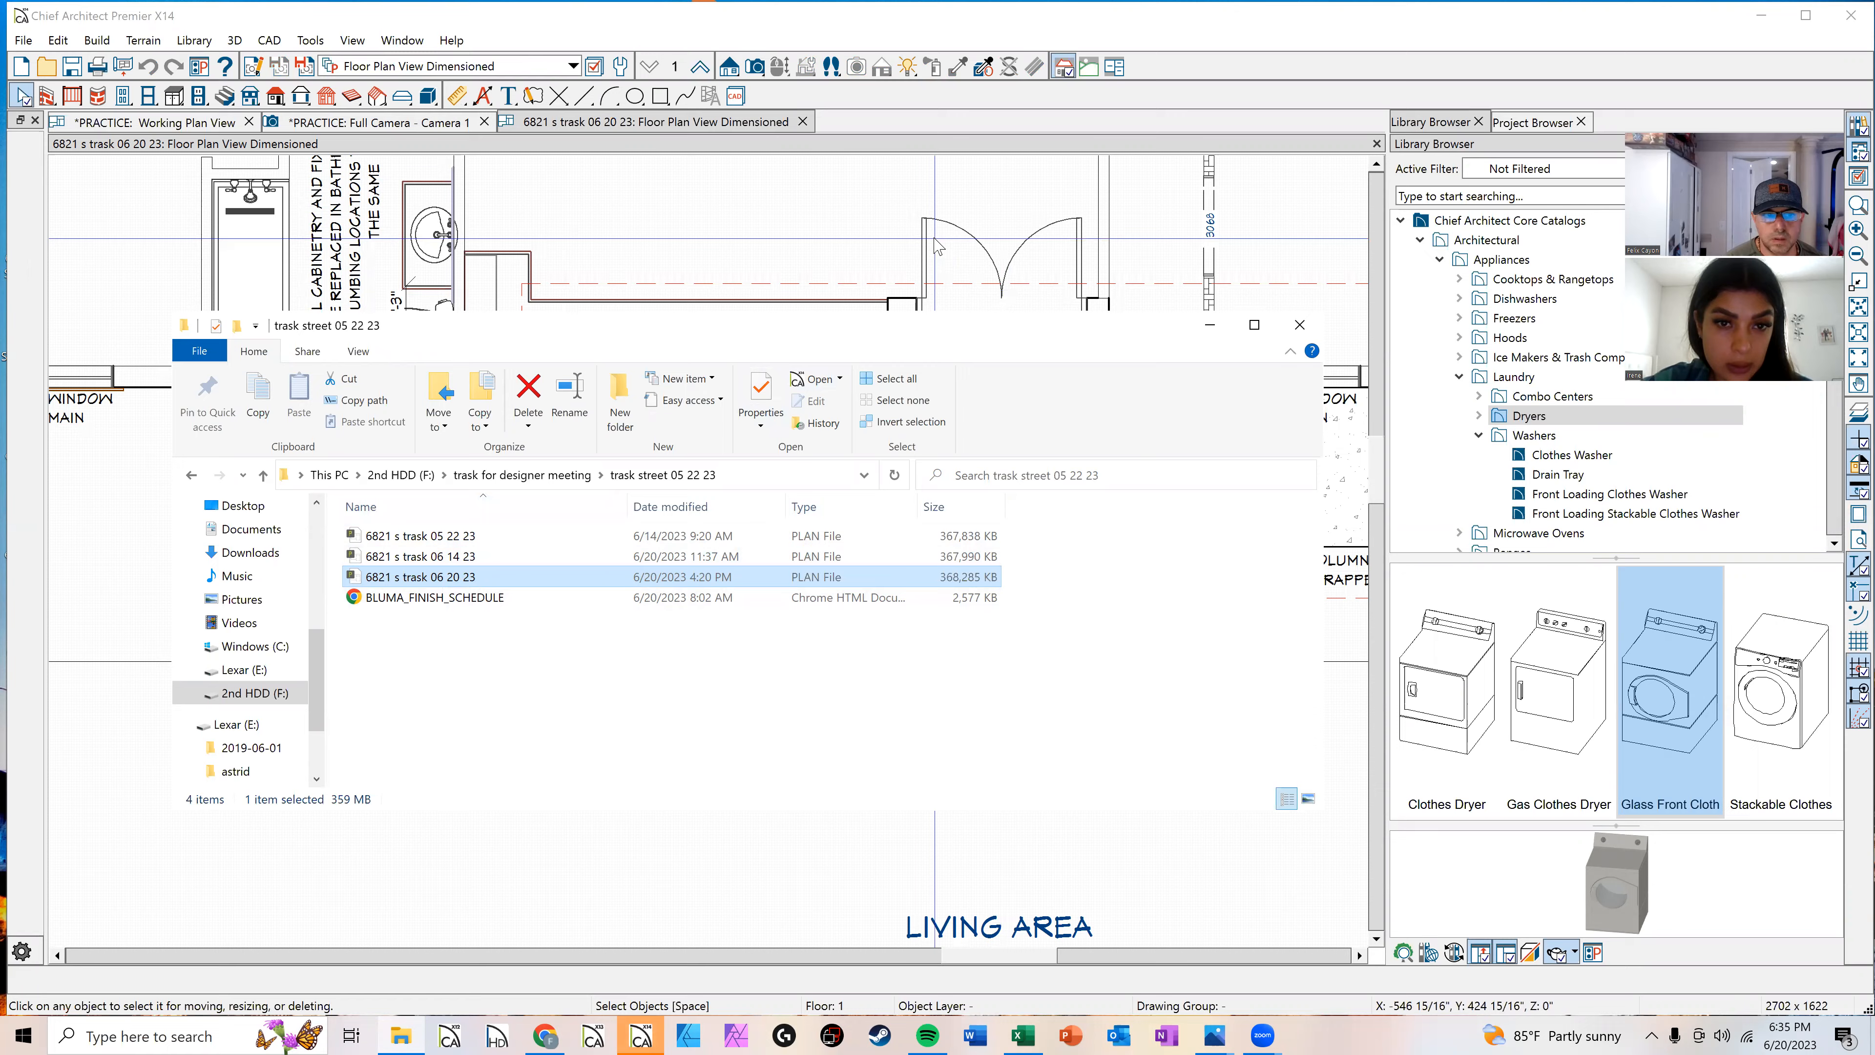
# Step: Create a full camera view of the whole house from in front of the floor plan
pyautogui.click(682, 273)
pyautogui.scroll(-4, 730, 461)
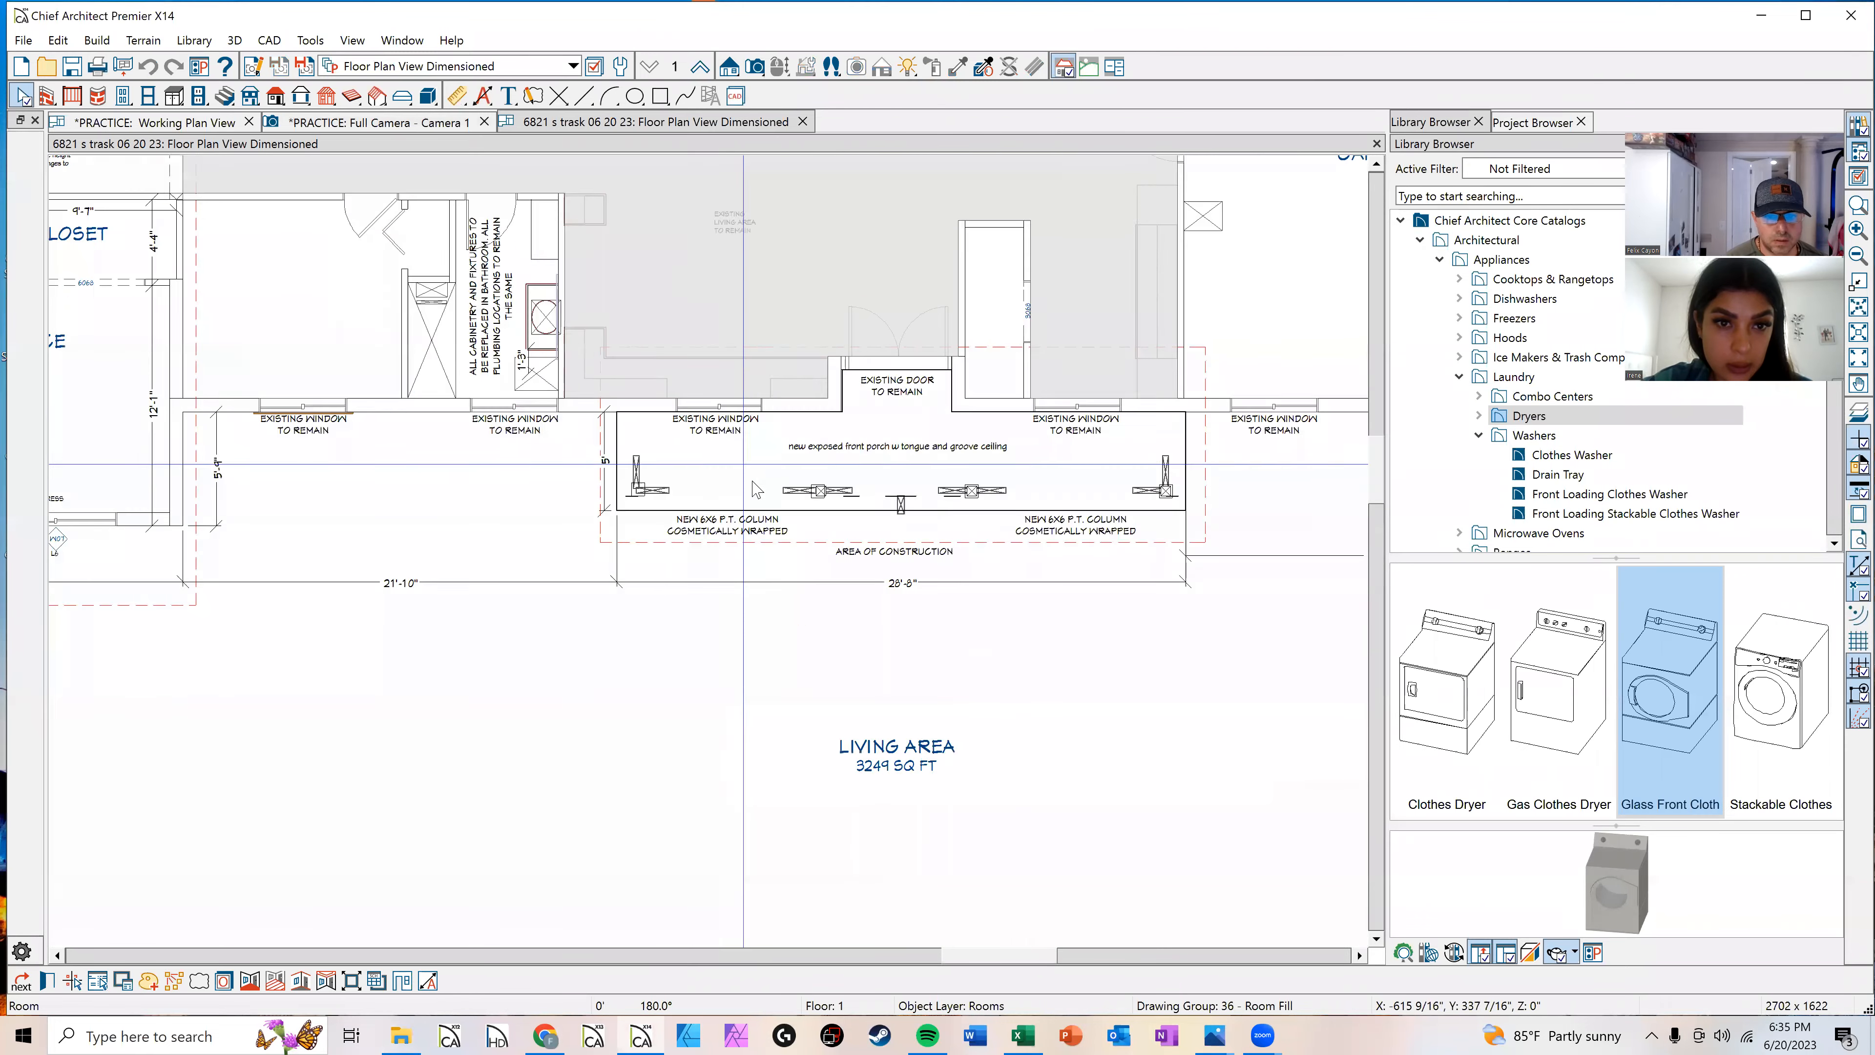
pyautogui.scroll(-6, 779, 501)
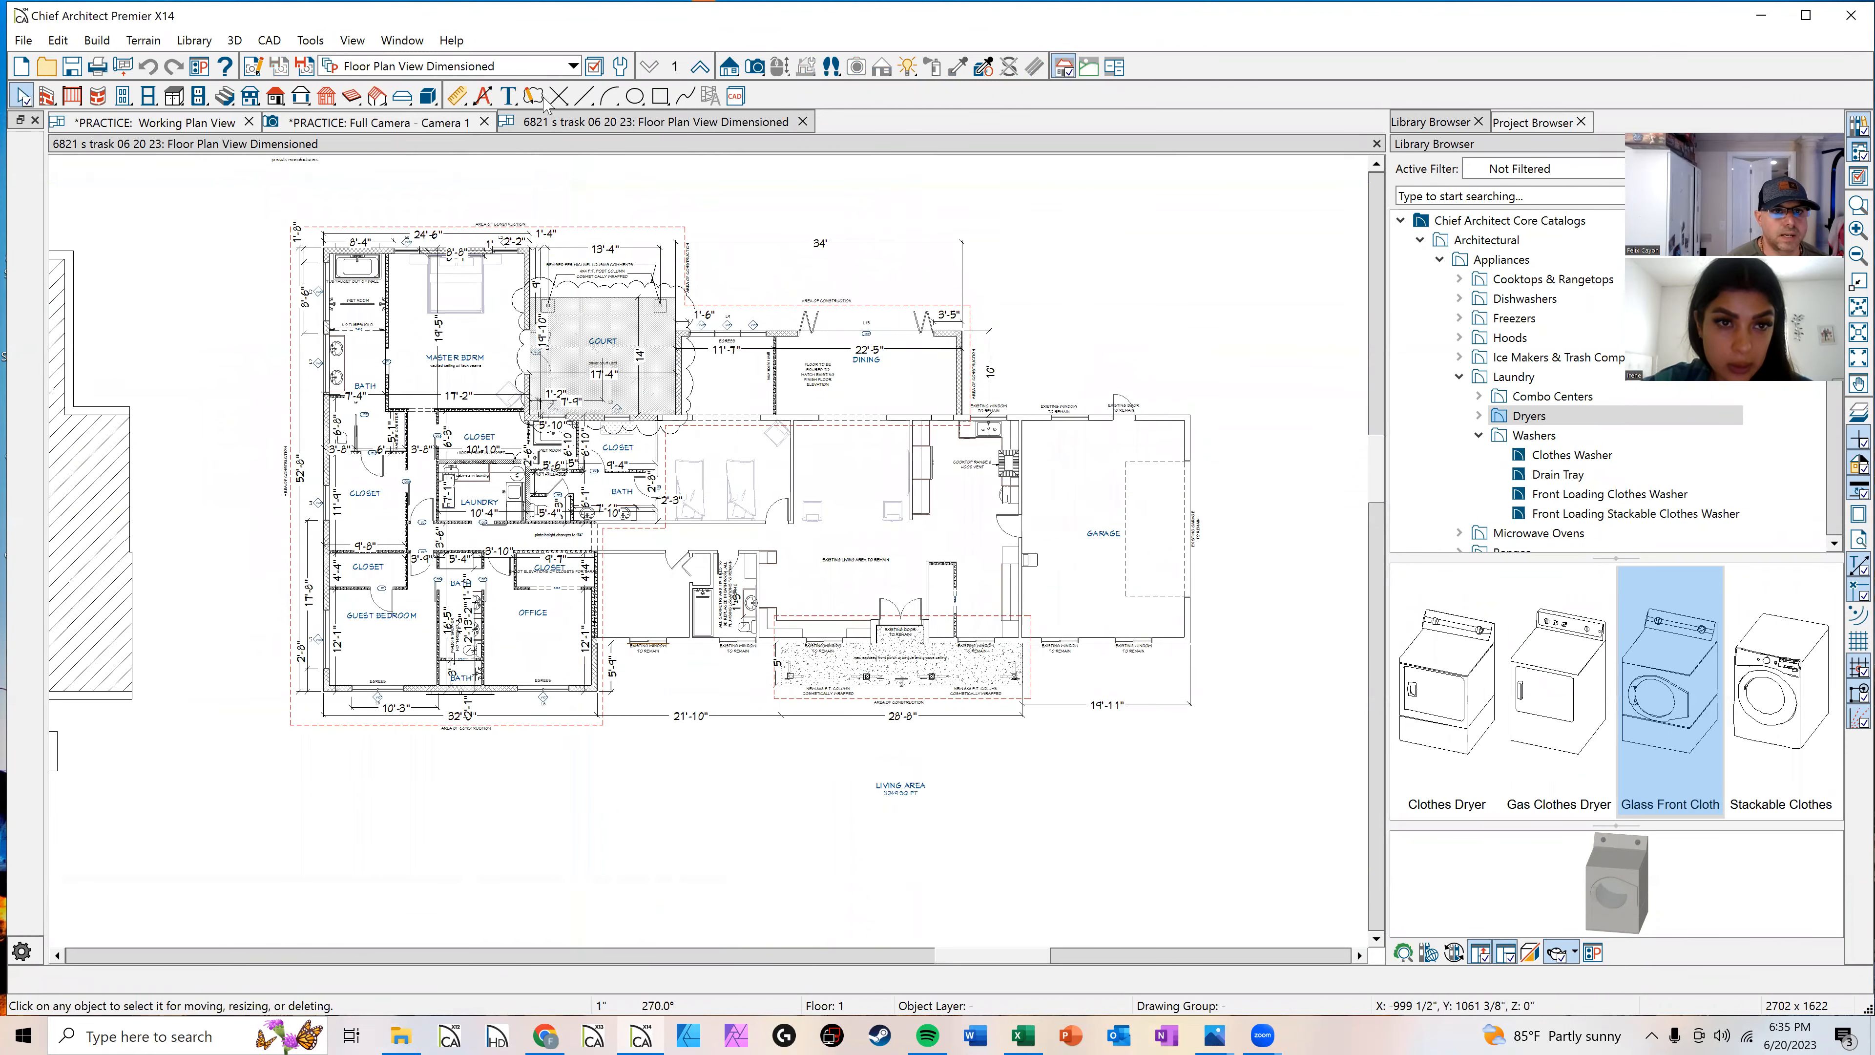
pyautogui.click(754, 67)
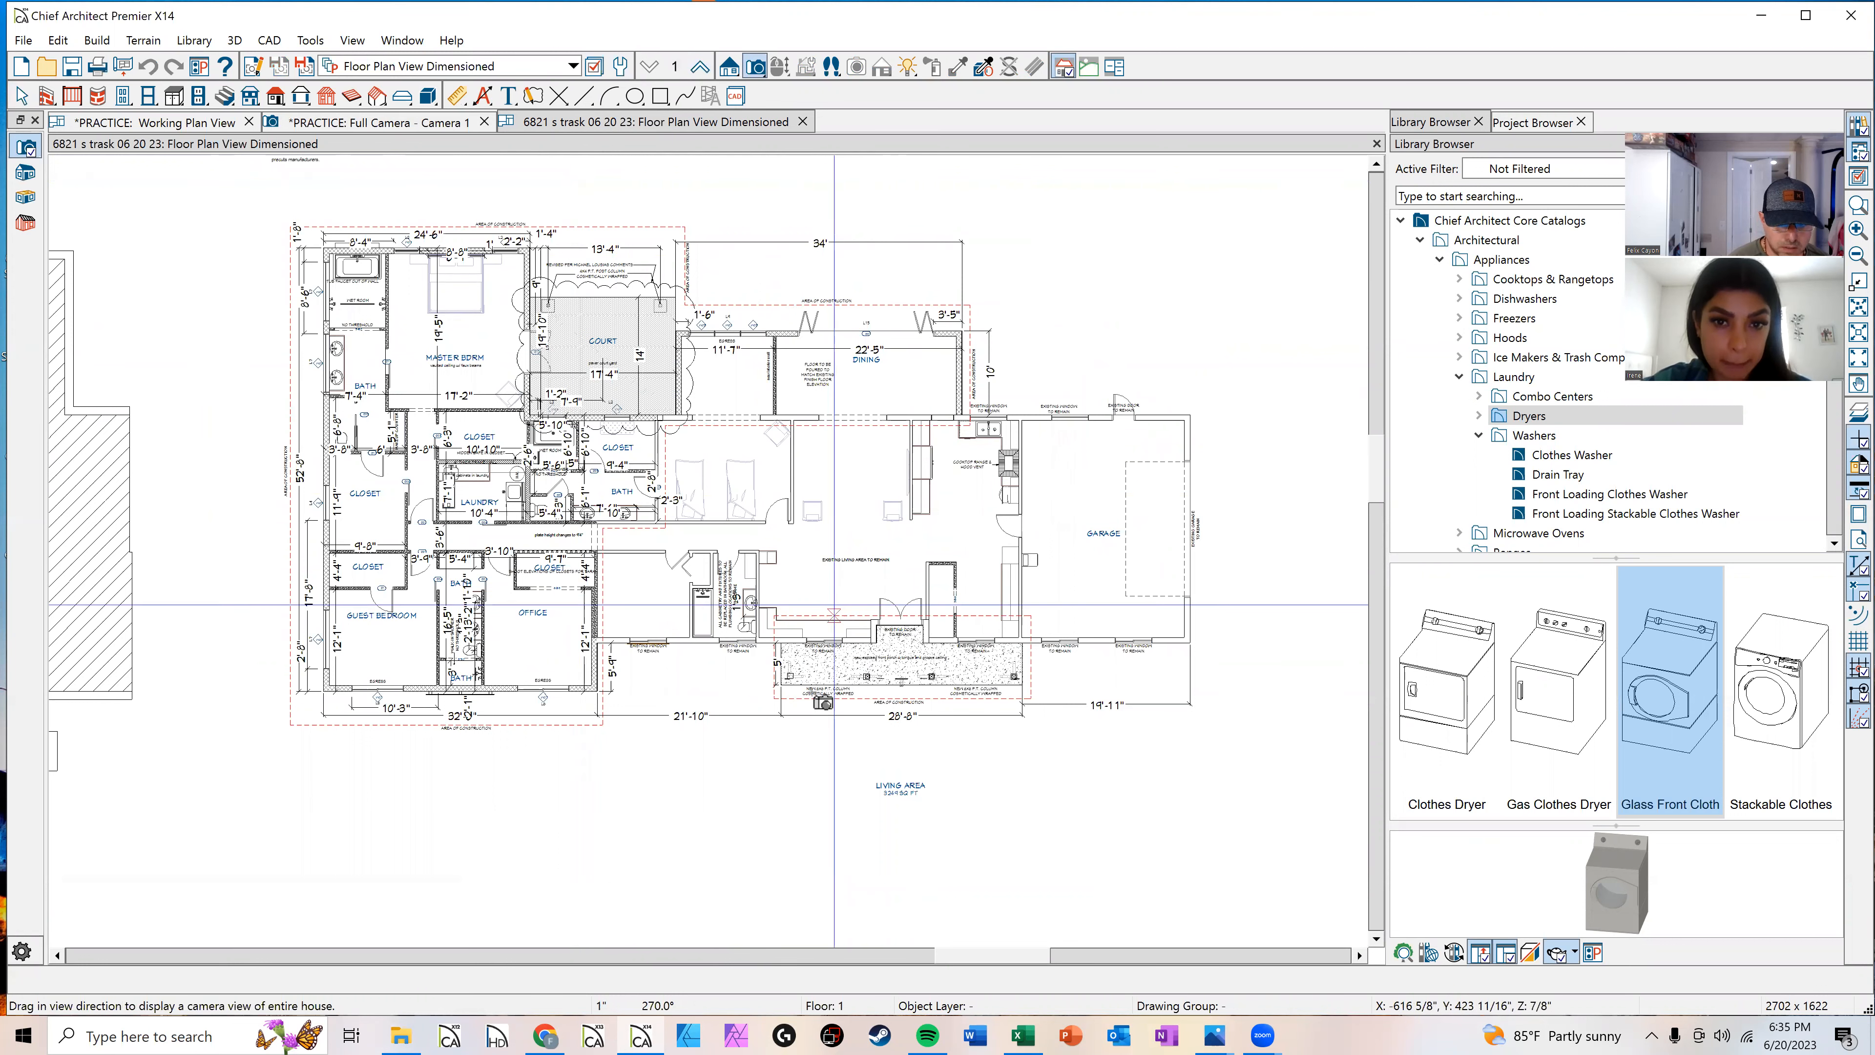
pyautogui.scroll(-2, 825, 833)
pyautogui.moveTo(752, 868); pyautogui.dragTo(760, 801)
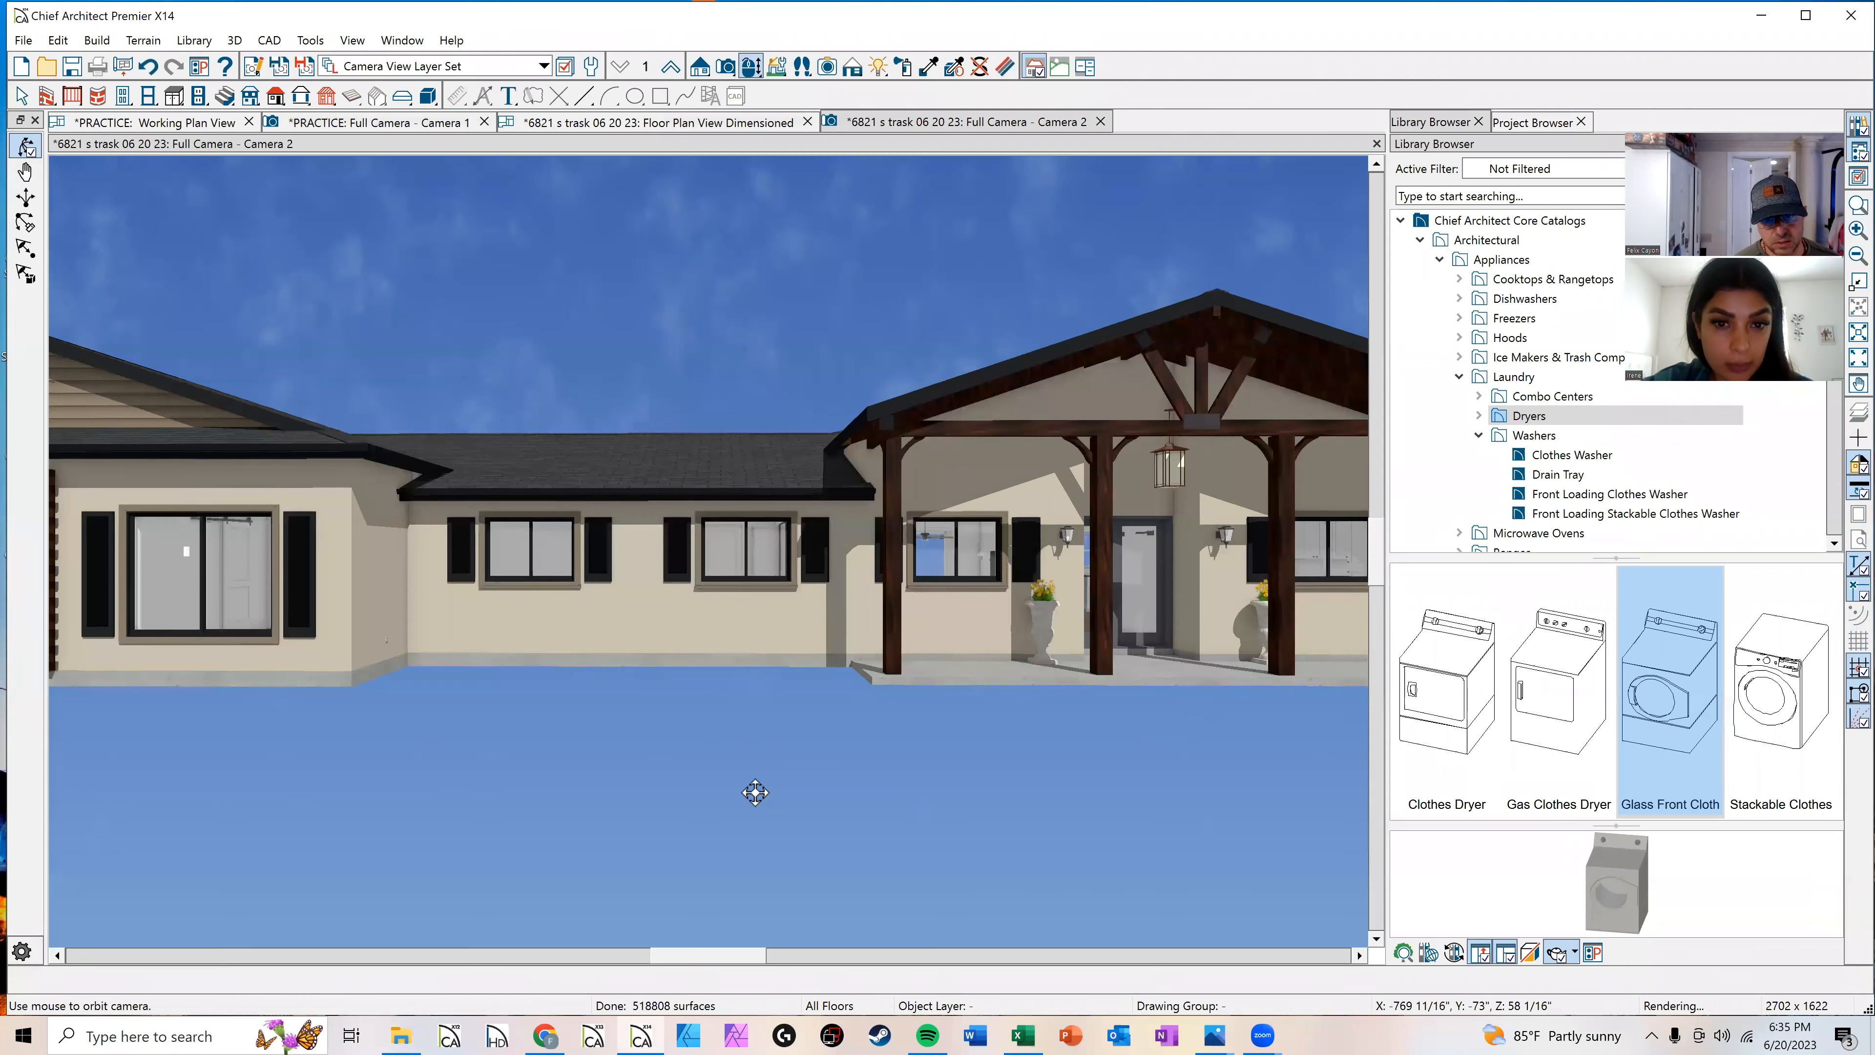
pyautogui.scroll(-2, 619, 582)
pyautogui.moveTo(574, 524); pyautogui.dragTo(849, 543)
pyautogui.moveTo(908, 464); pyautogui.dragTo(1084, 431)
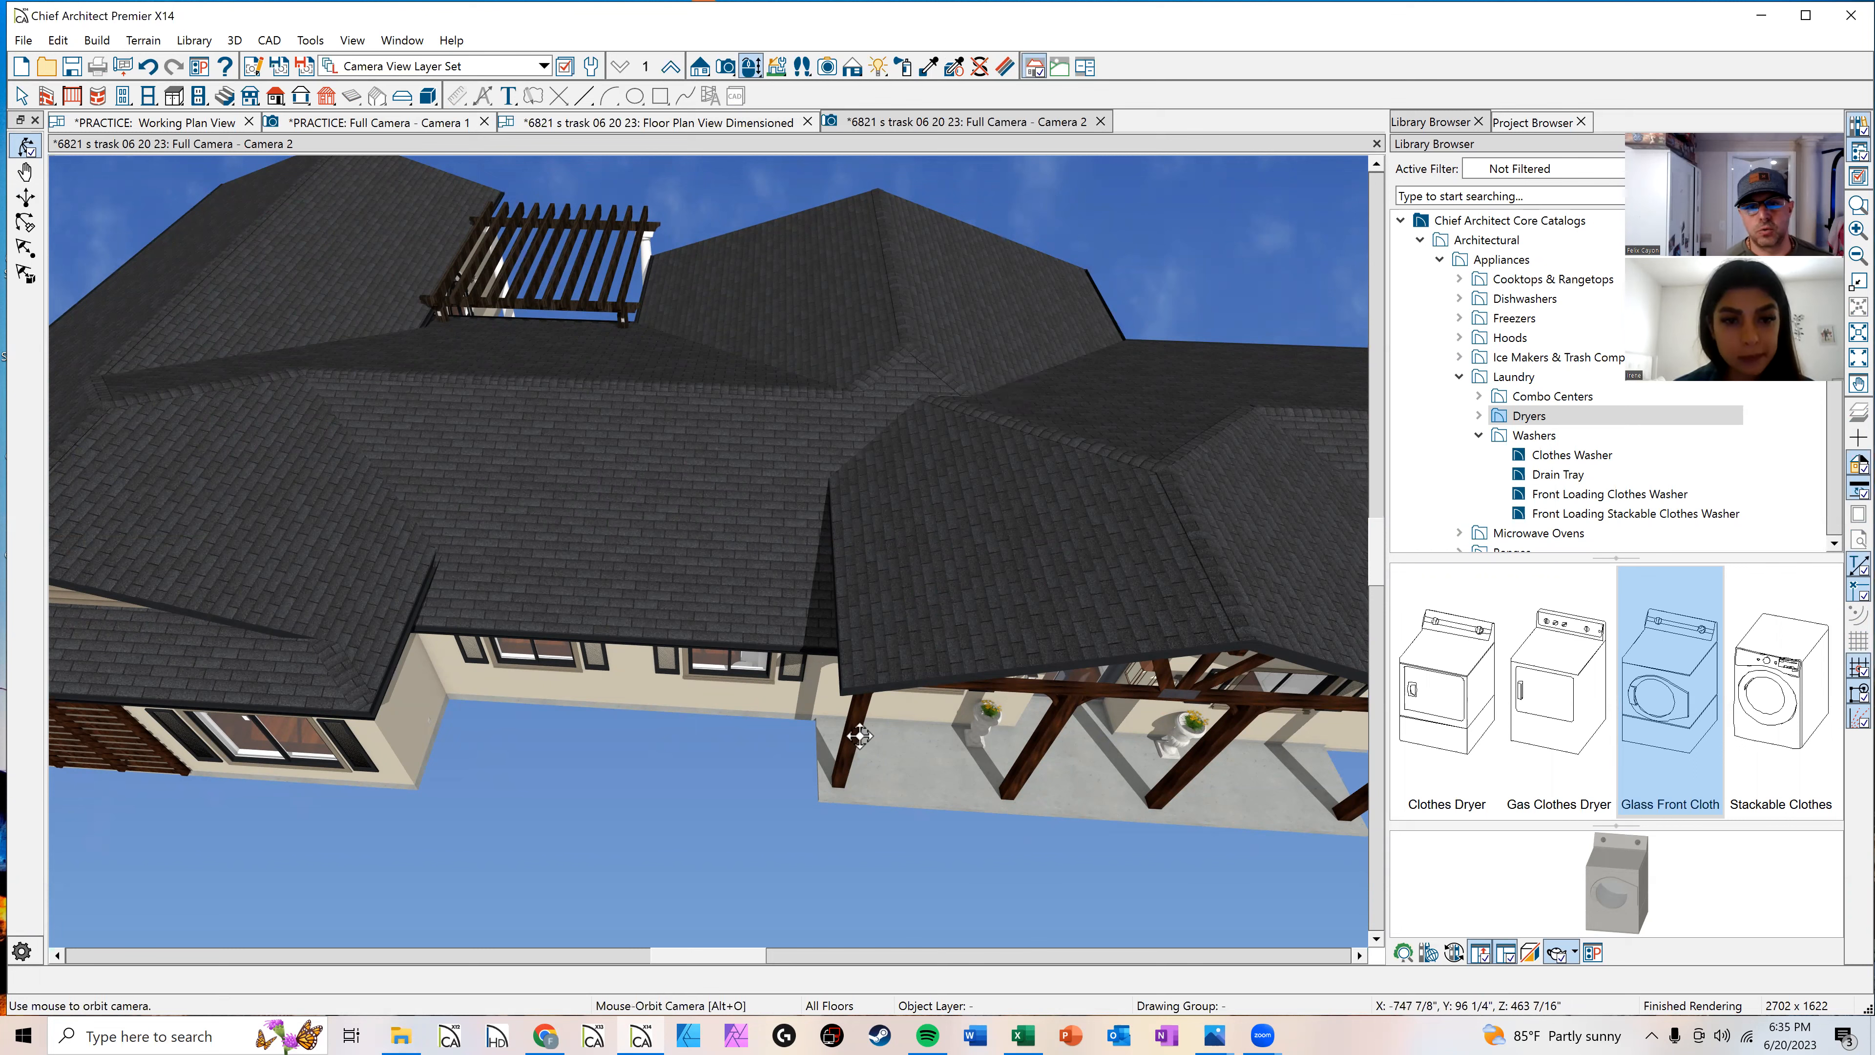
# Step: Turn off Use Backdrop Image When Available in the rendering technique options for the camera view
pyautogui.moveTo(844, 668); pyautogui.dragTo(687, 611)
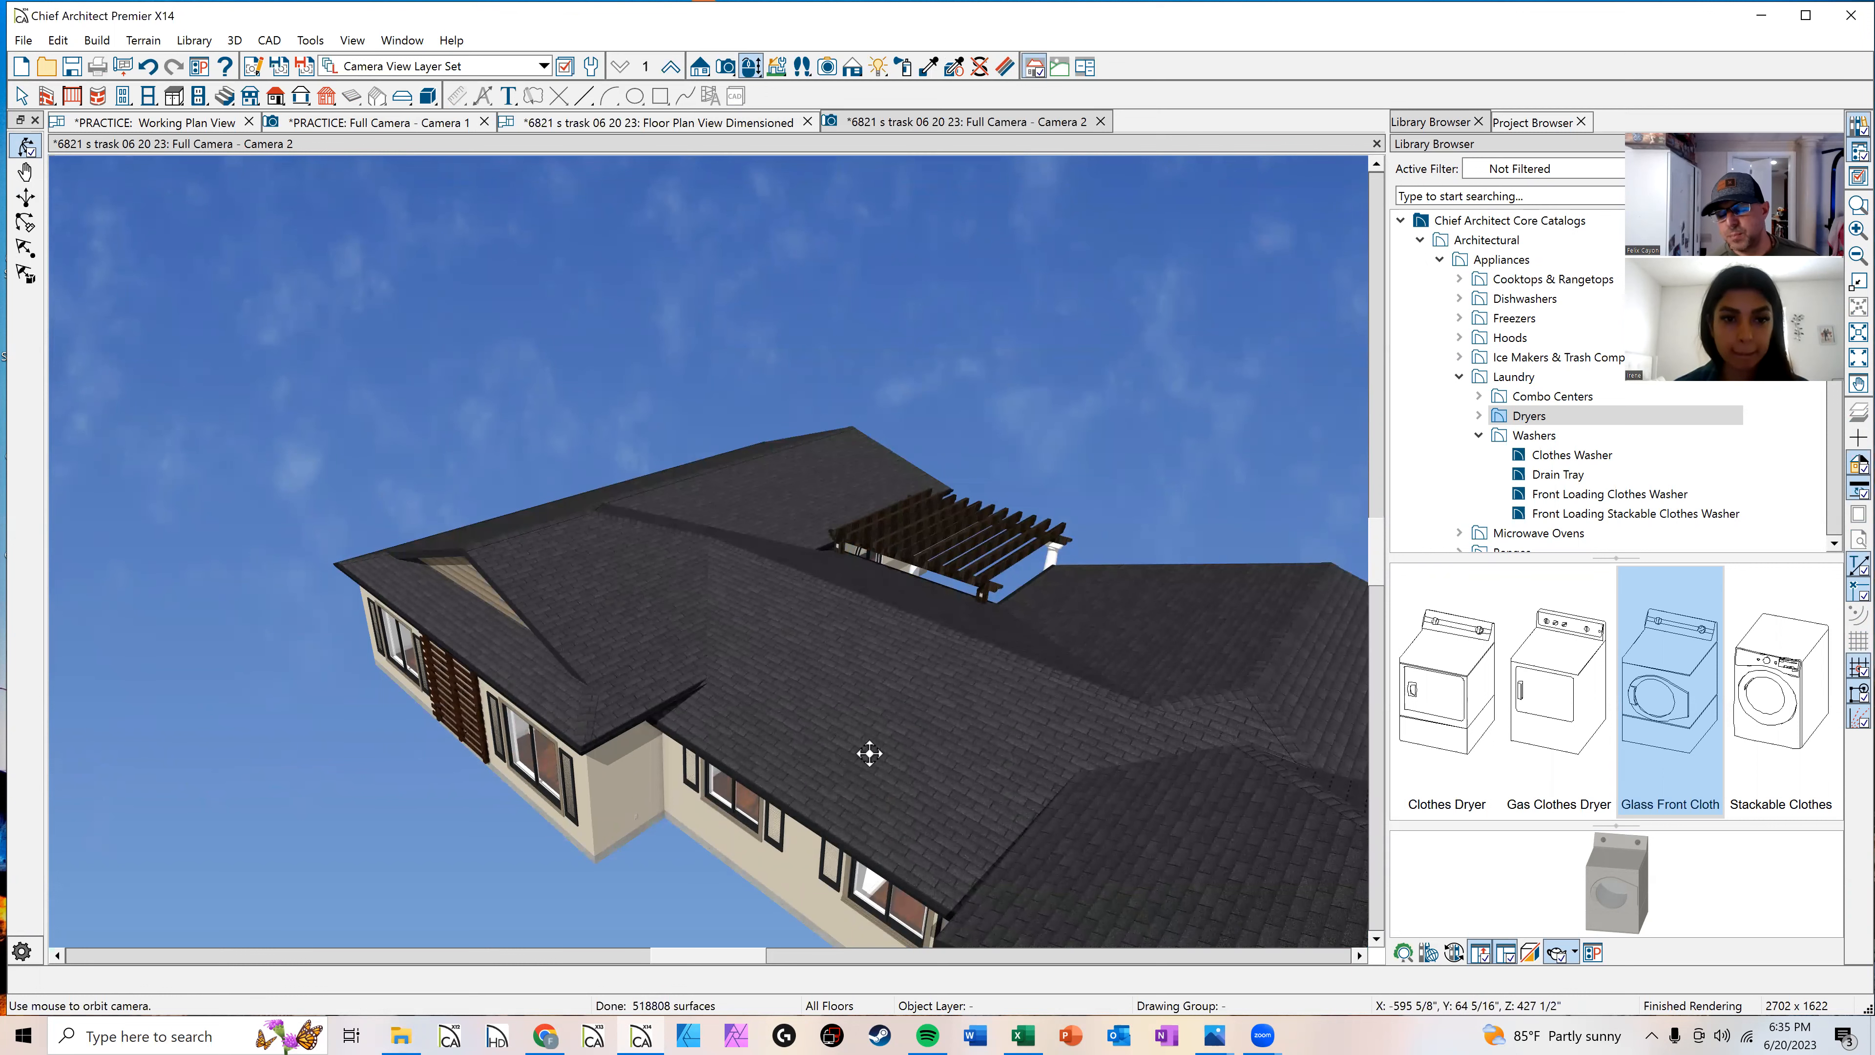
pyautogui.moveTo(840, 717); pyautogui.dragTo(548, 607)
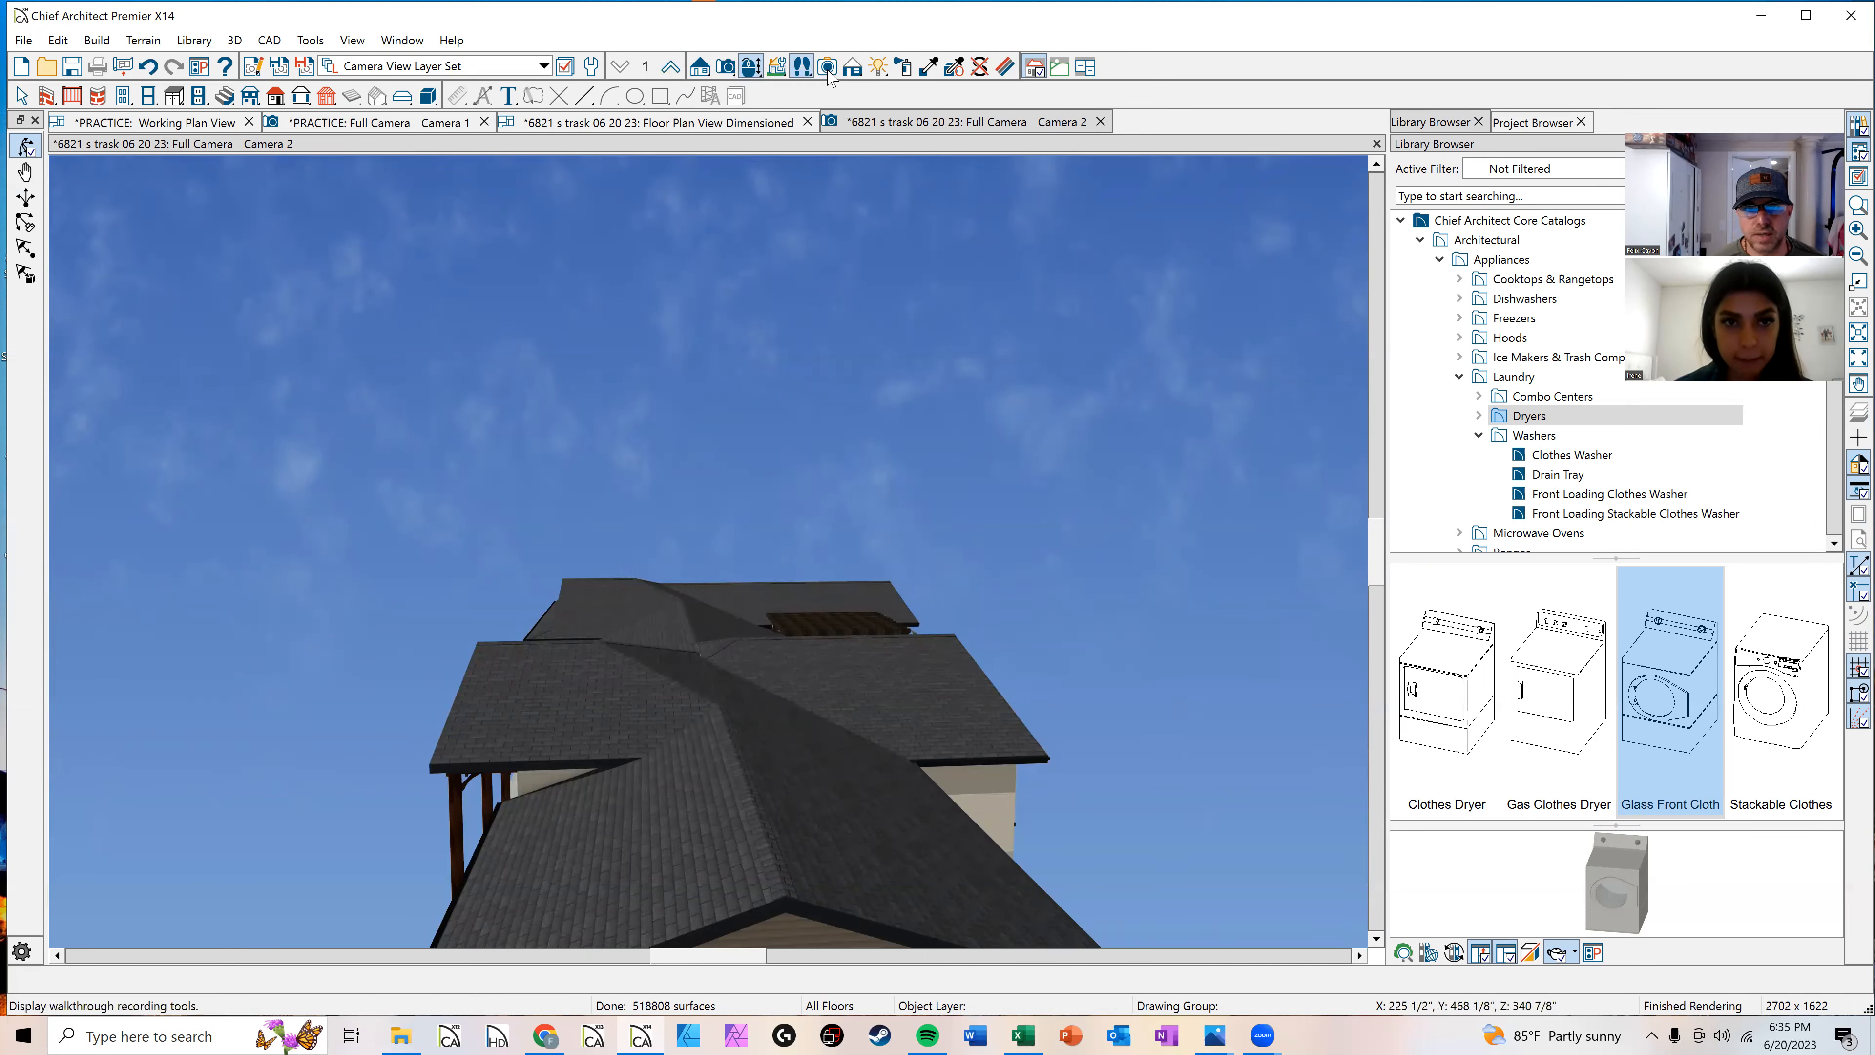
pyautogui.click(853, 72)
pyautogui.click(24, 376)
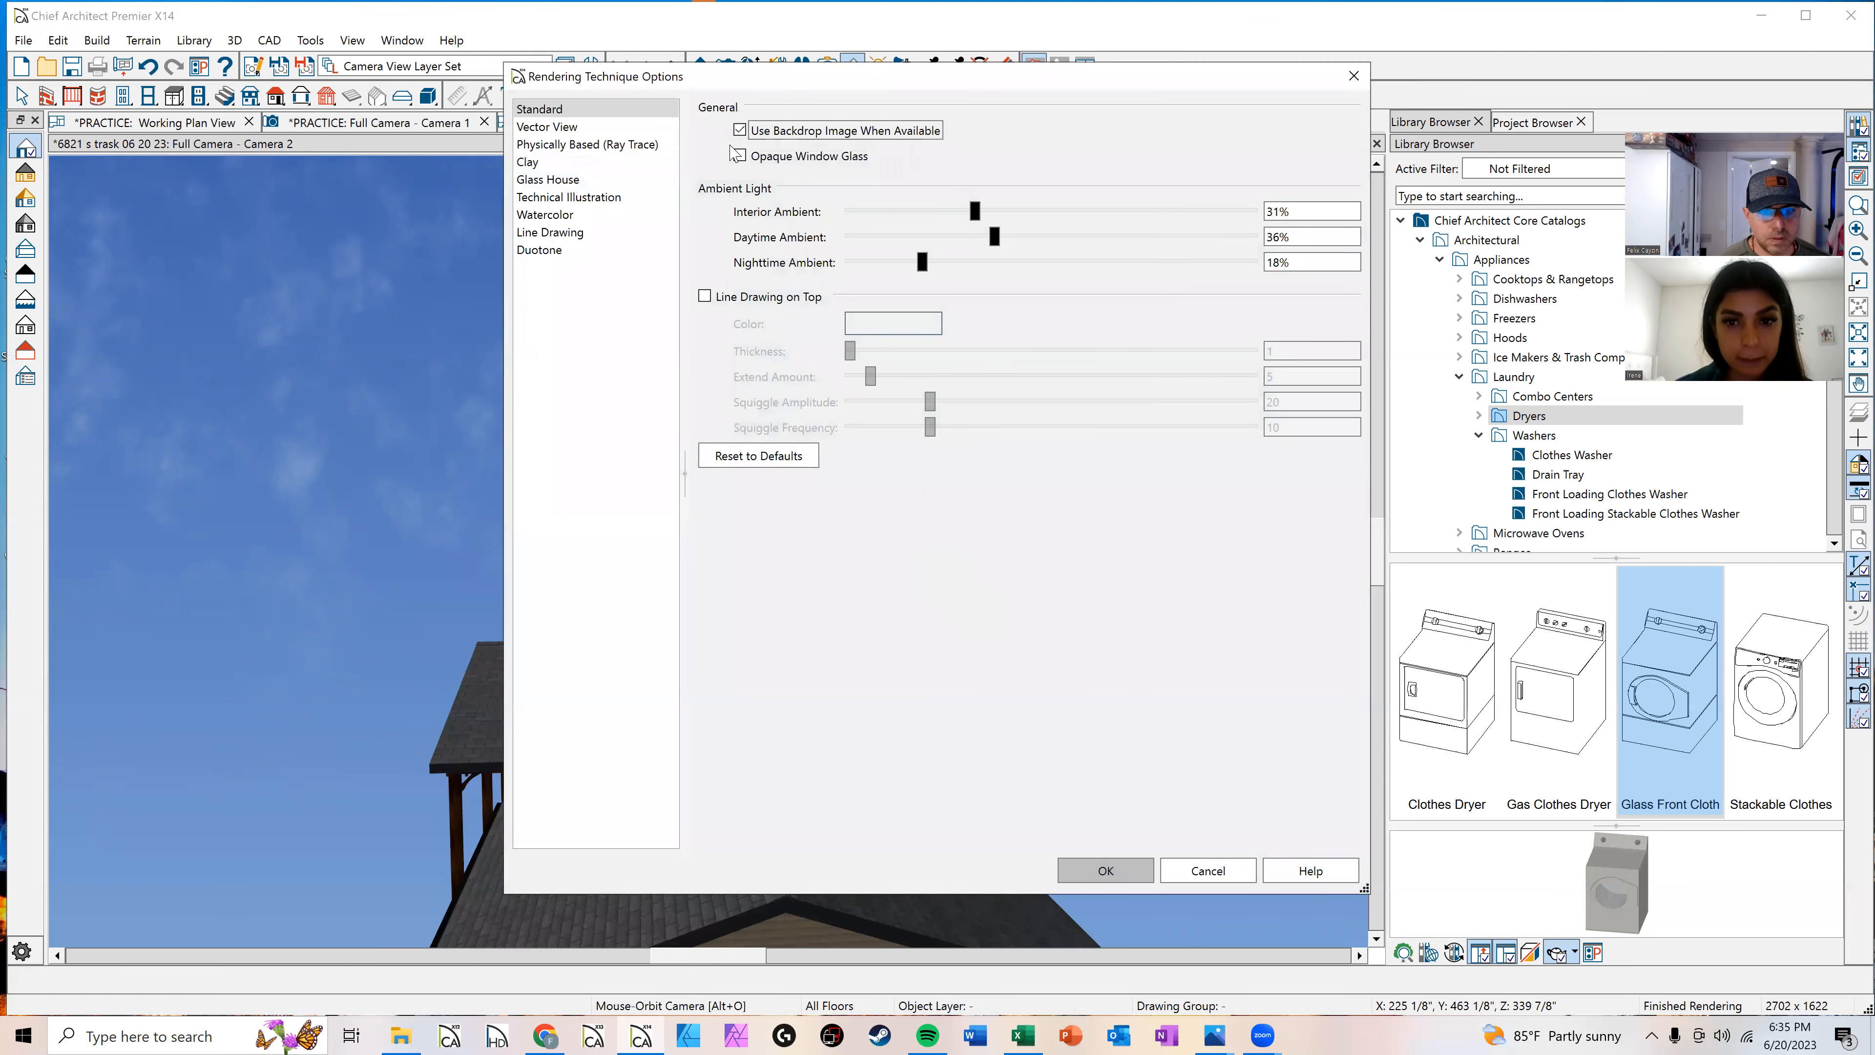
pyautogui.click(739, 130)
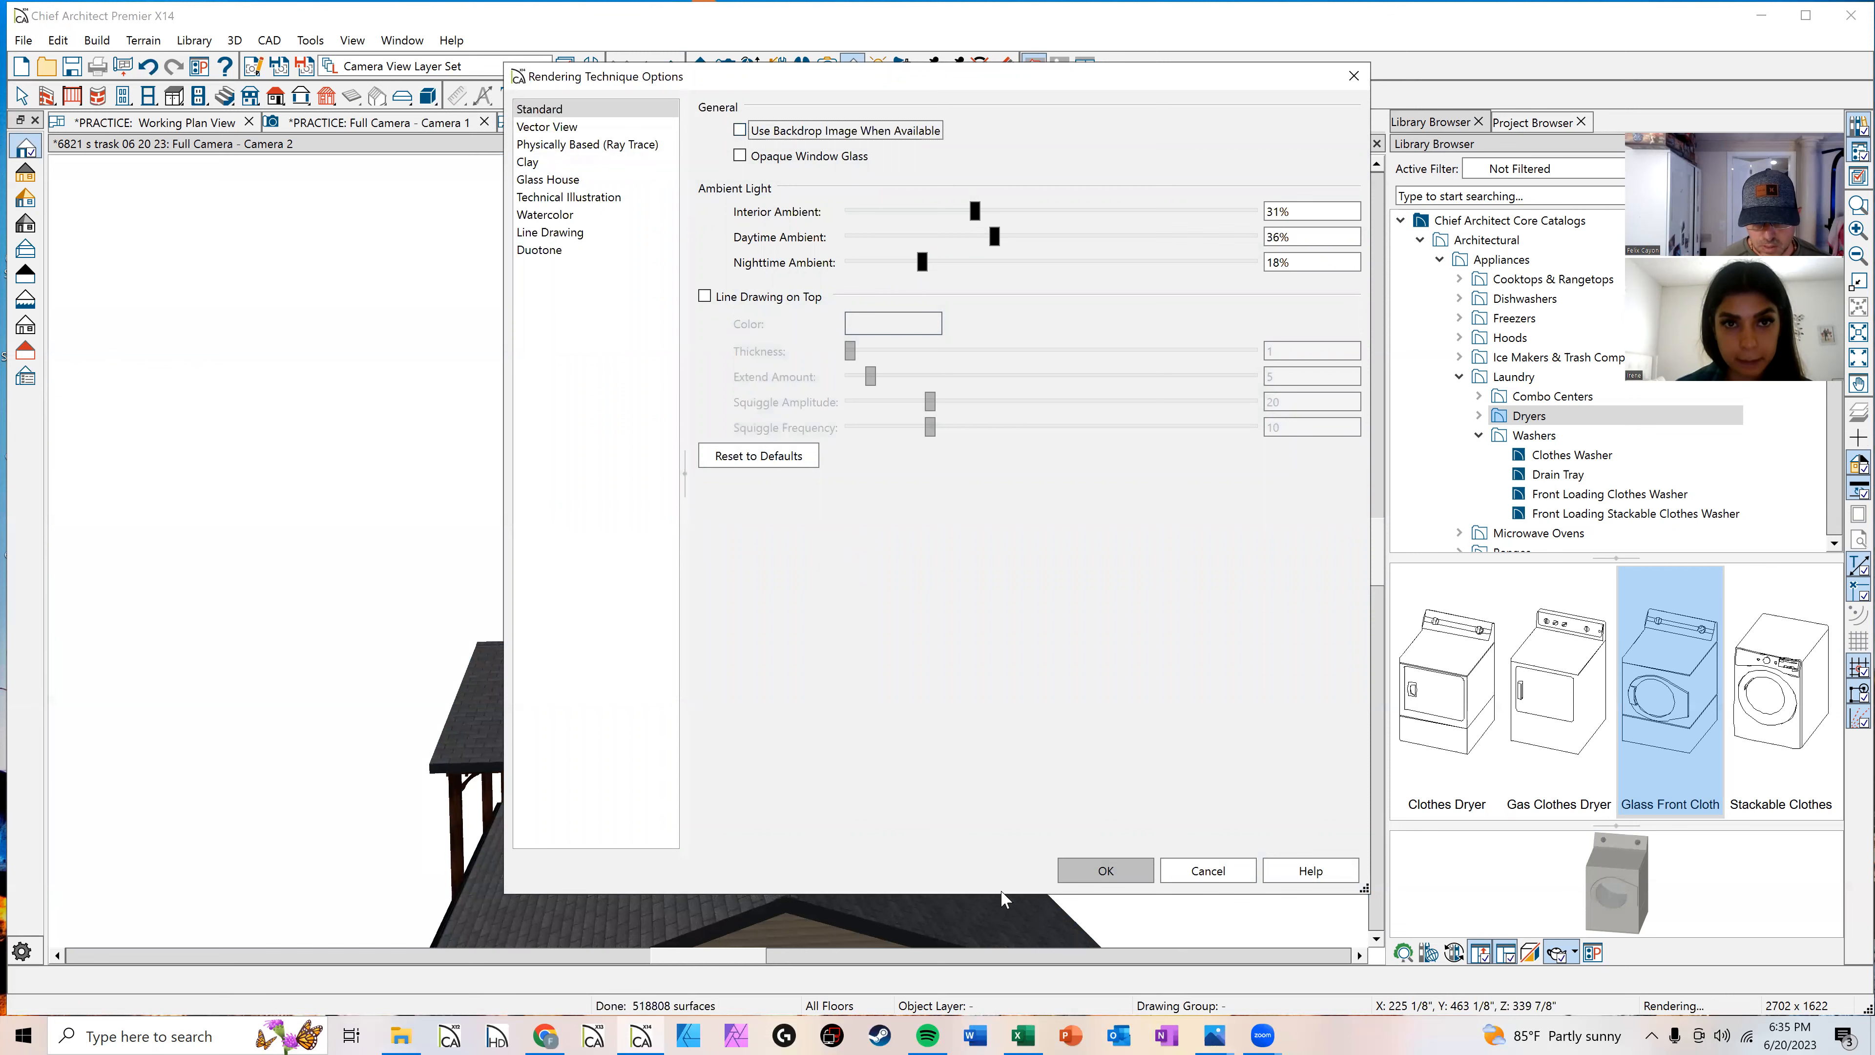
pyautogui.press('Return')
# Step: Orbit and zoom around the house exterior and the covered front porch to examine them
pyautogui.moveTo(628, 758); pyautogui.dragTo(815, 656)
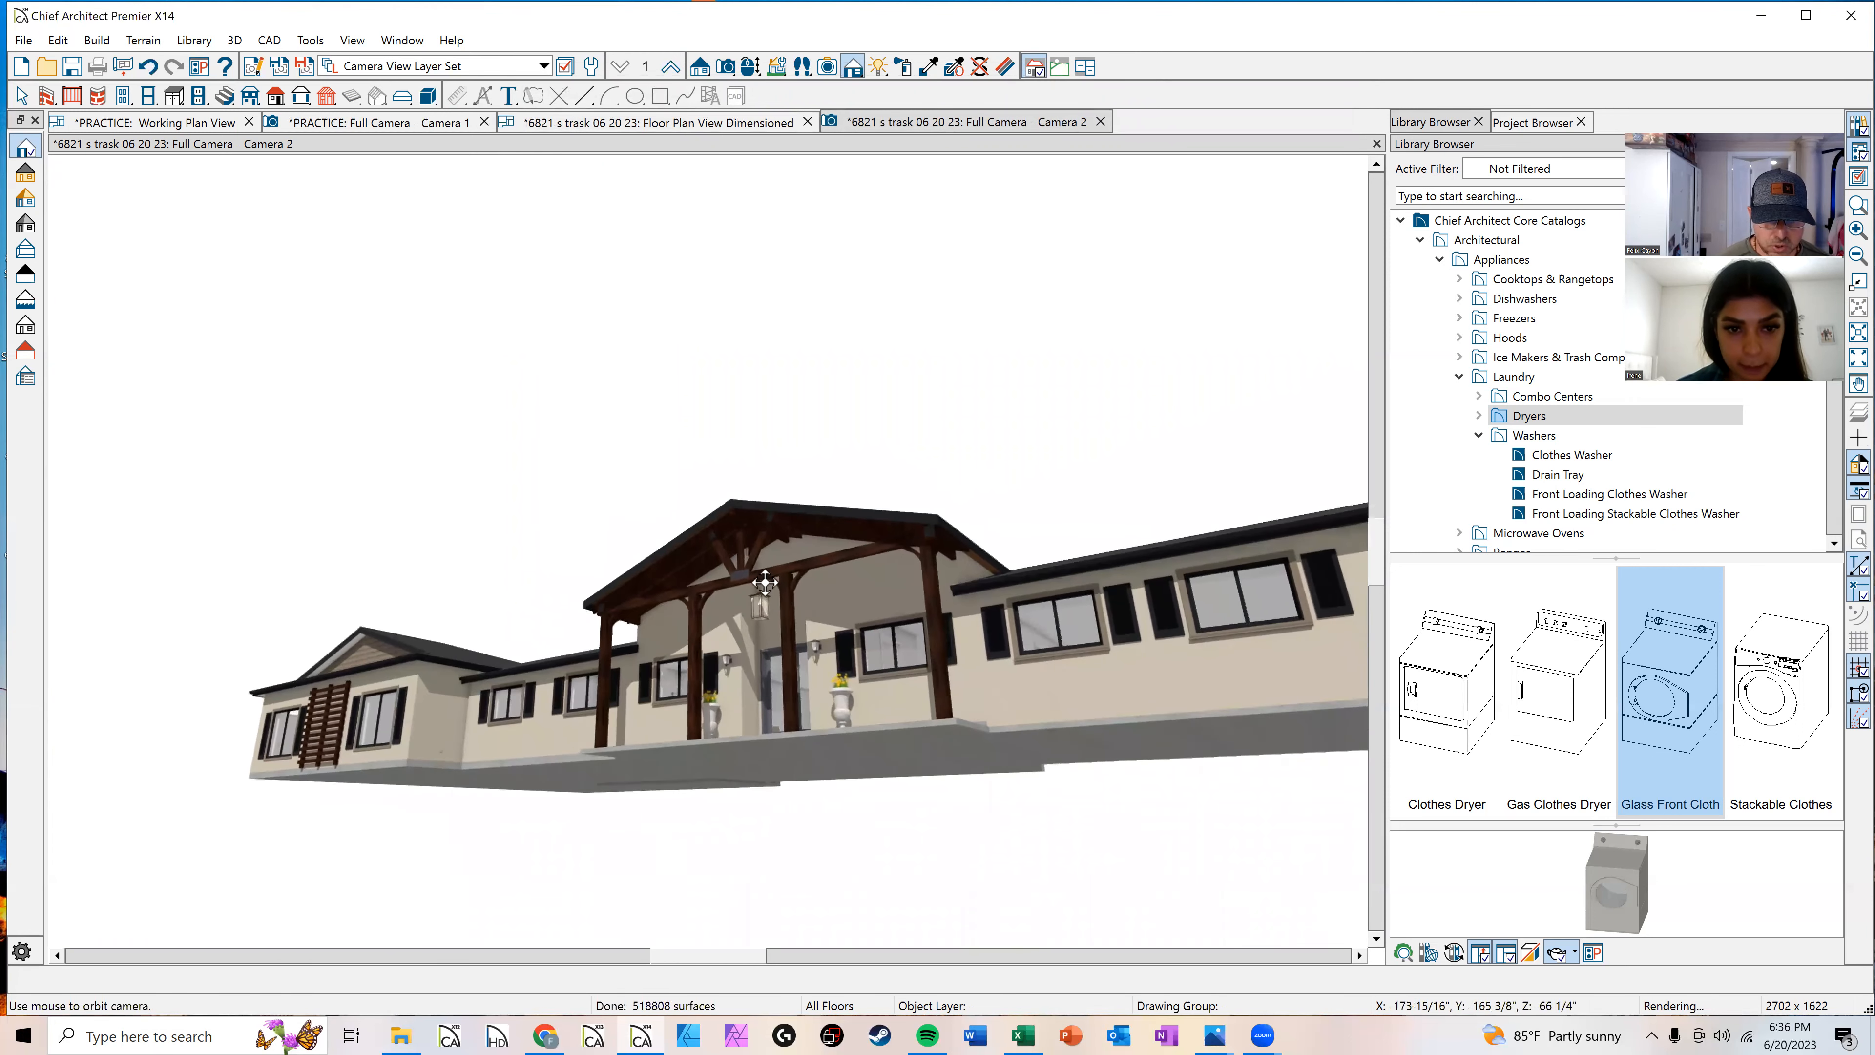
pyautogui.scroll(6, 736, 554)
pyautogui.scroll(-6, 734, 551)
pyautogui.press('space')
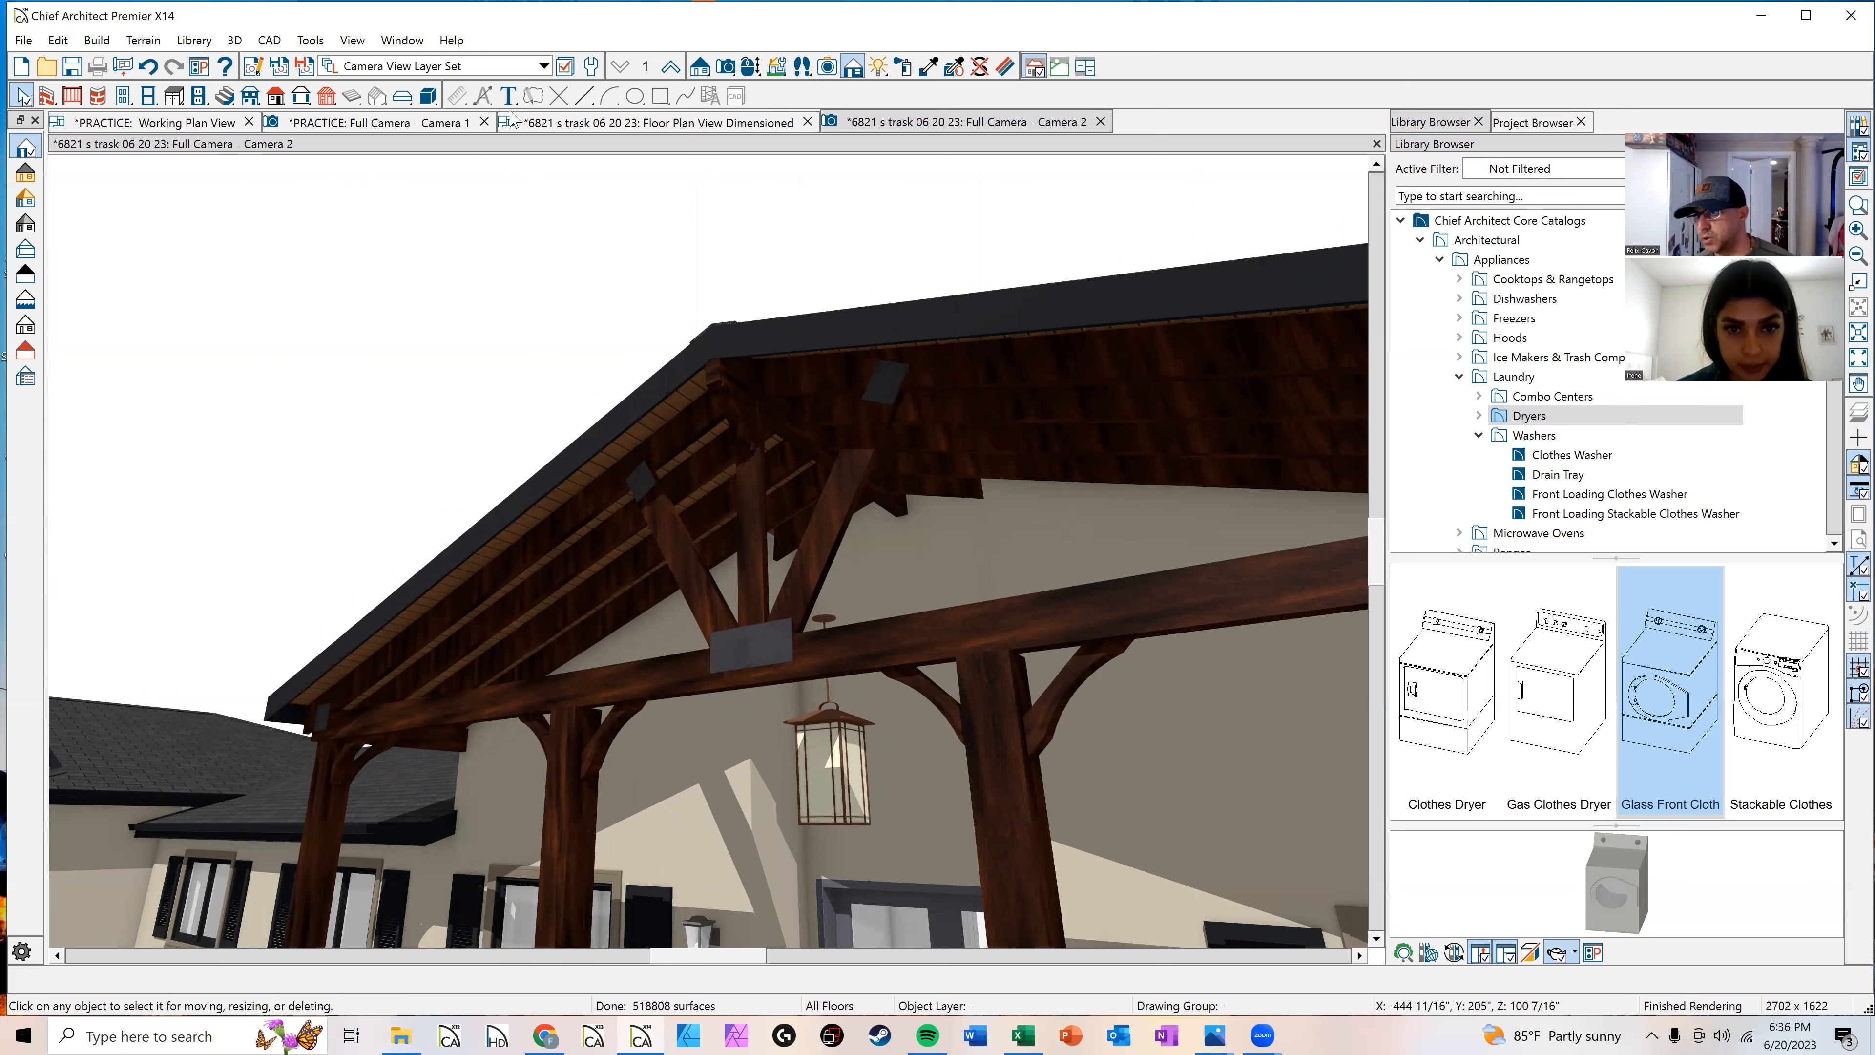
pyautogui.scroll(-5, 783, 511)
pyautogui.moveTo(527, 681); pyautogui.dragTo(562, 711, button='middle')
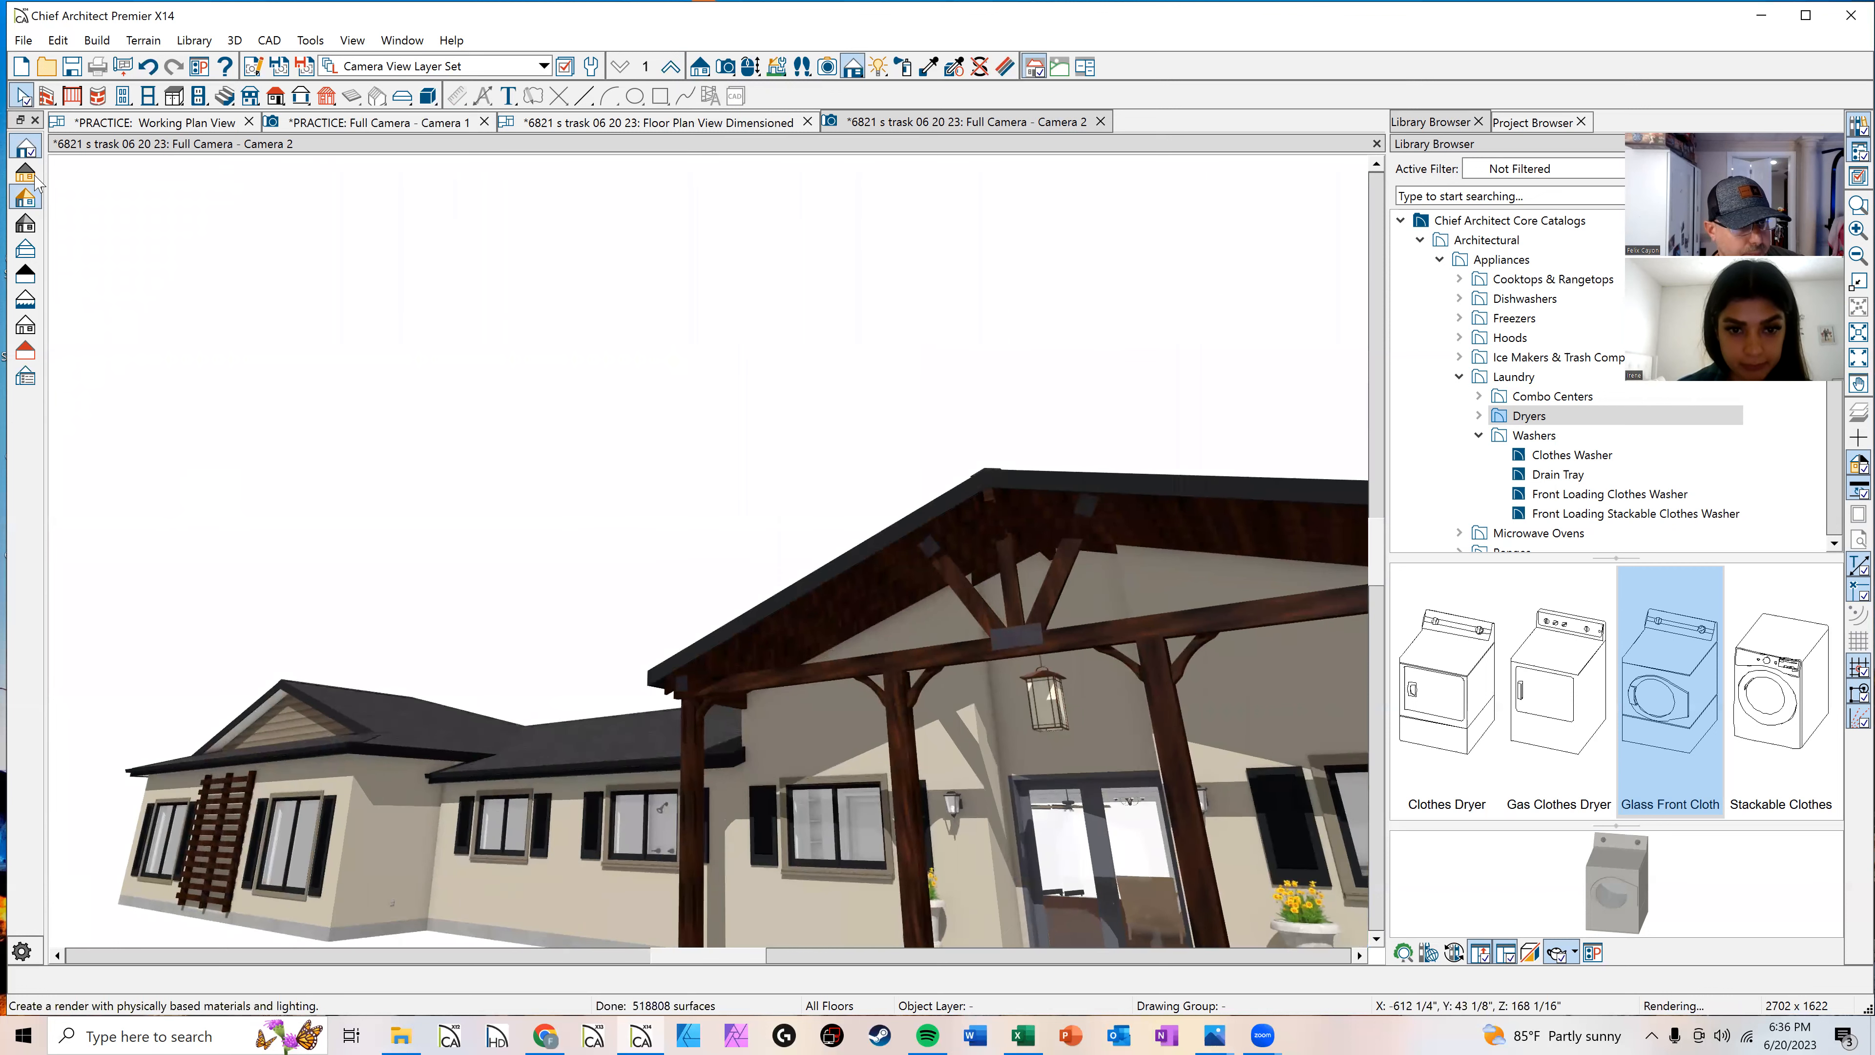
pyautogui.click(751, 67)
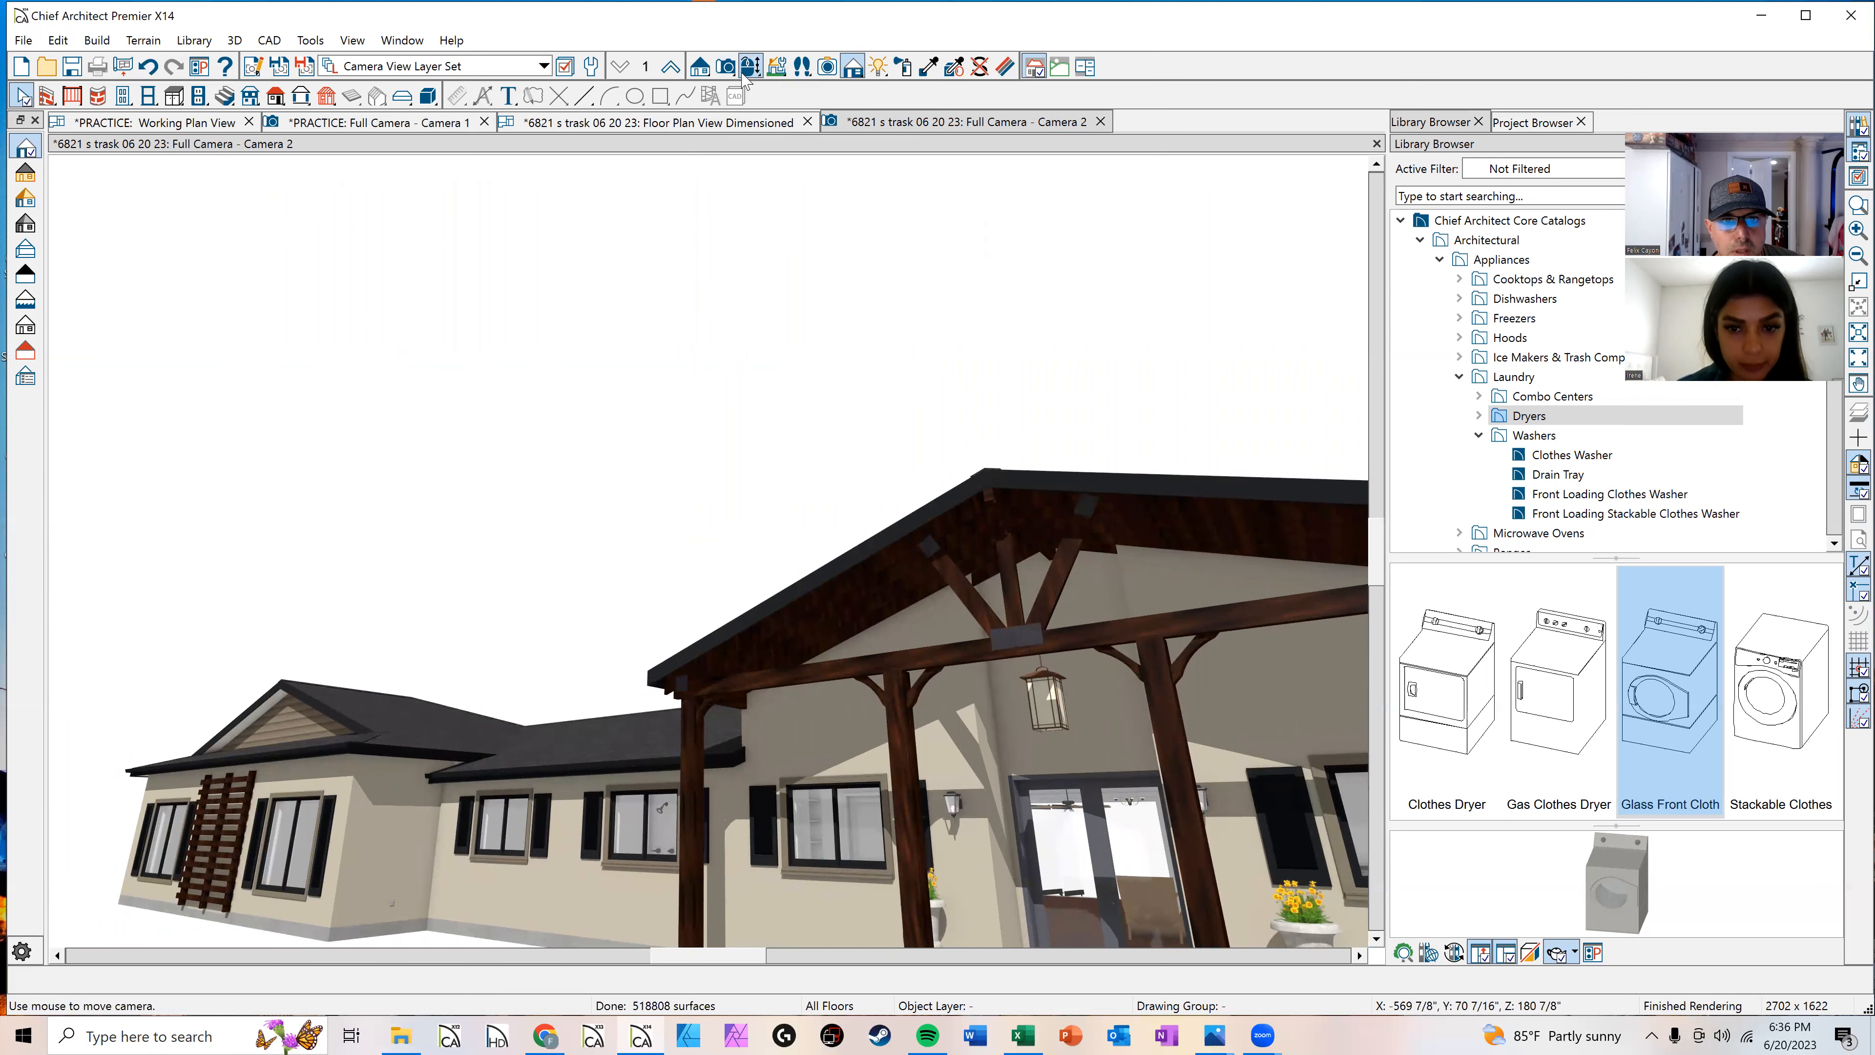
pyautogui.scroll(8, 1215, 929)
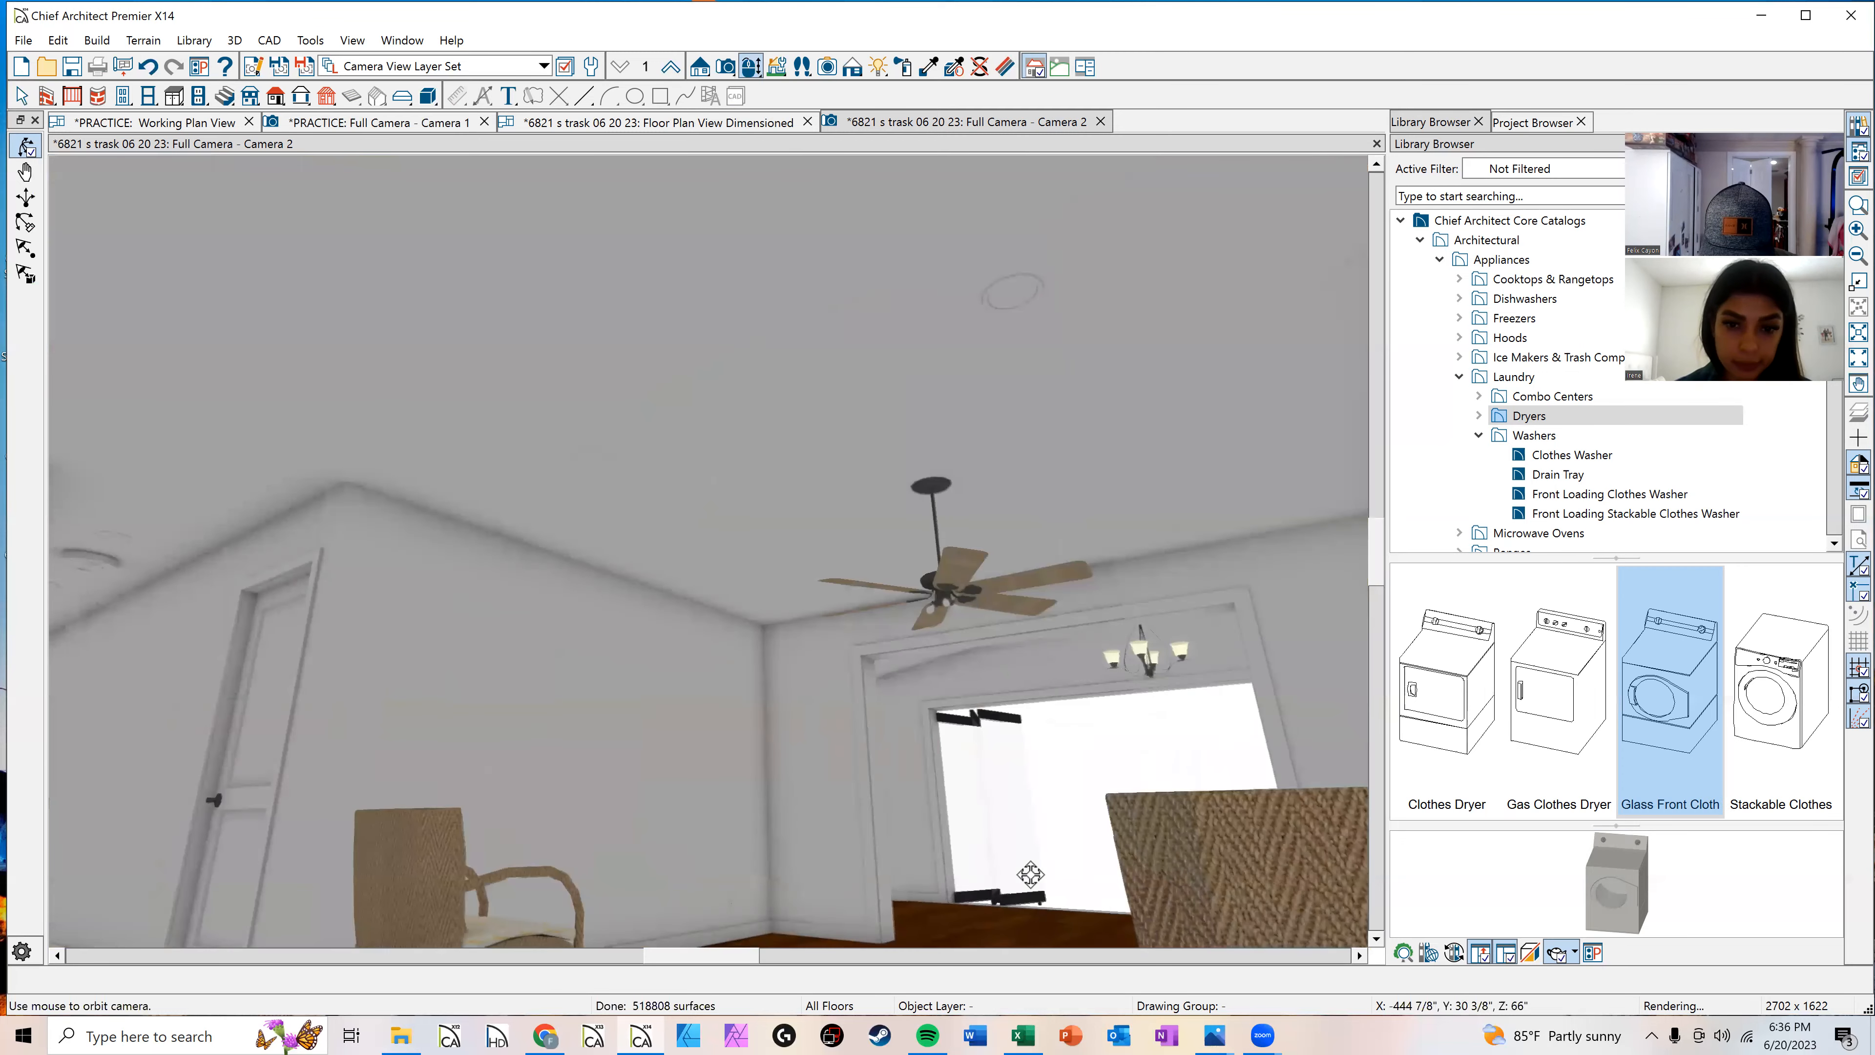
pyautogui.moveTo(1029, 874); pyautogui.dragTo(393, 599)
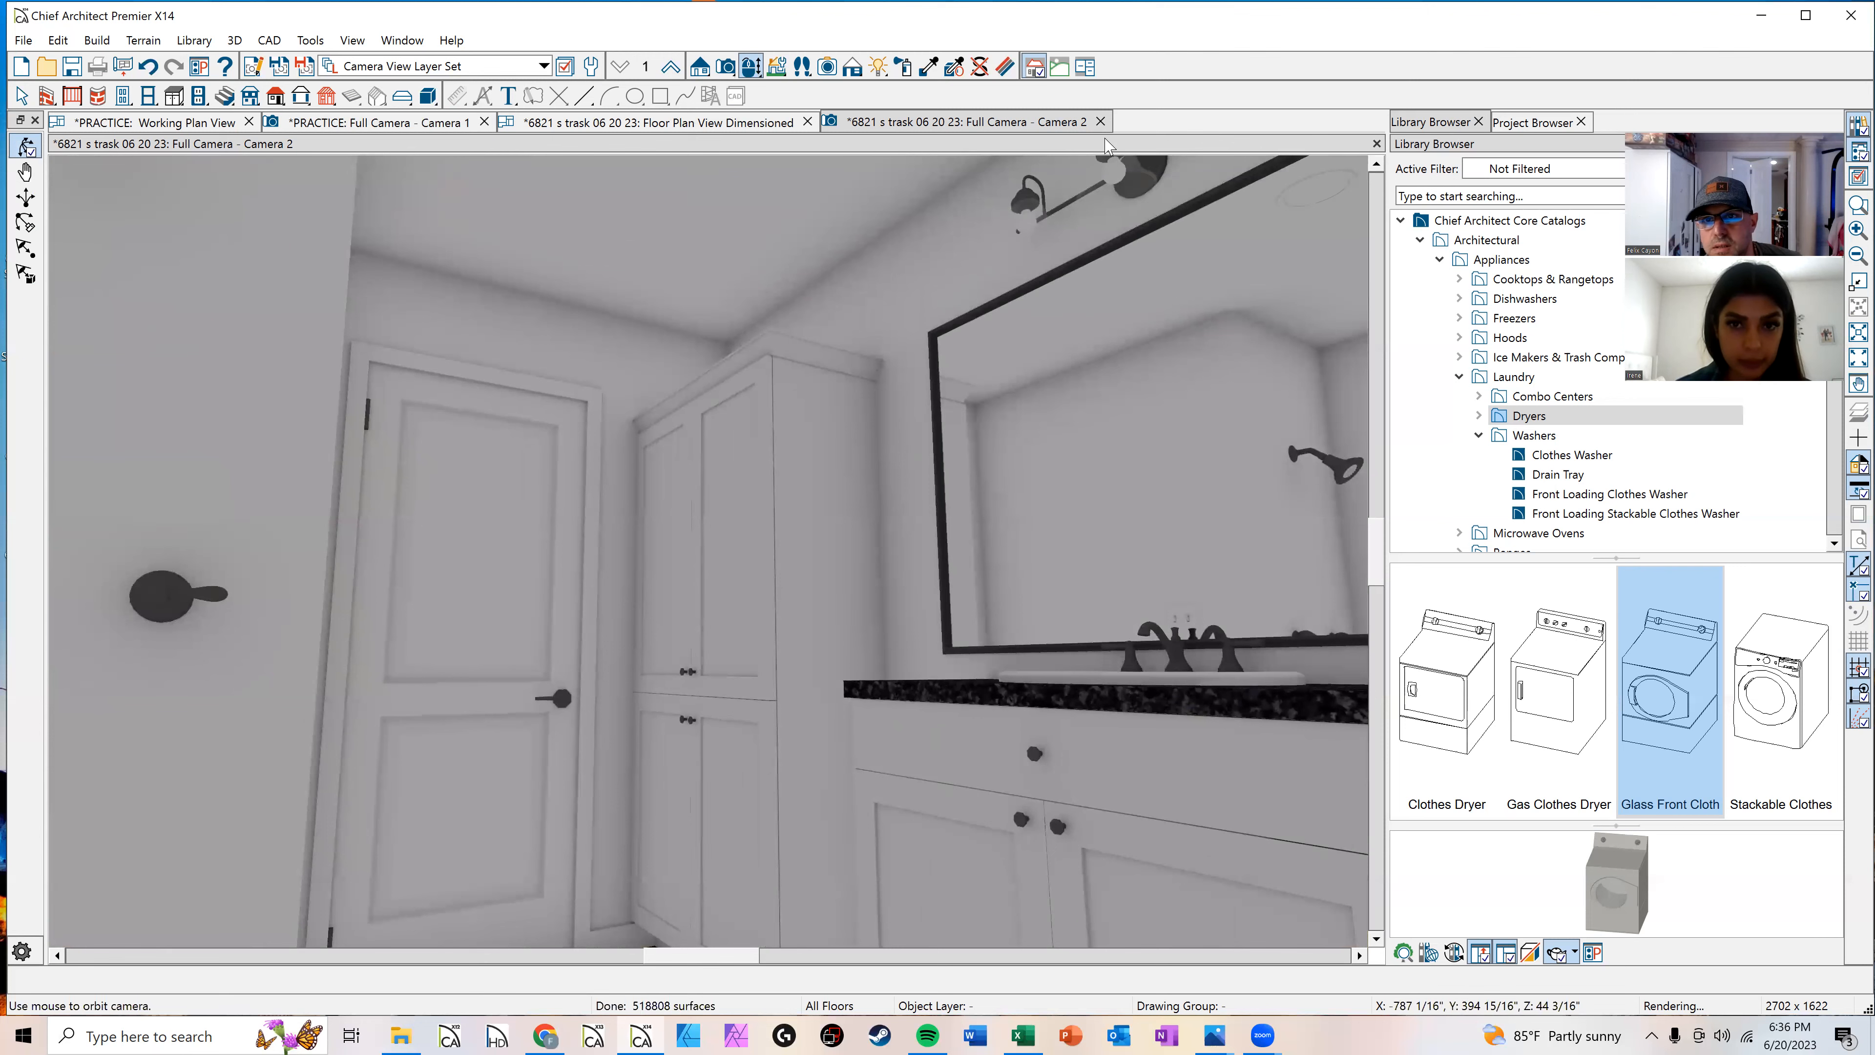
# Step: Close the full camera view and create a perspective floor overview of the current floor
pyautogui.click(1100, 121)
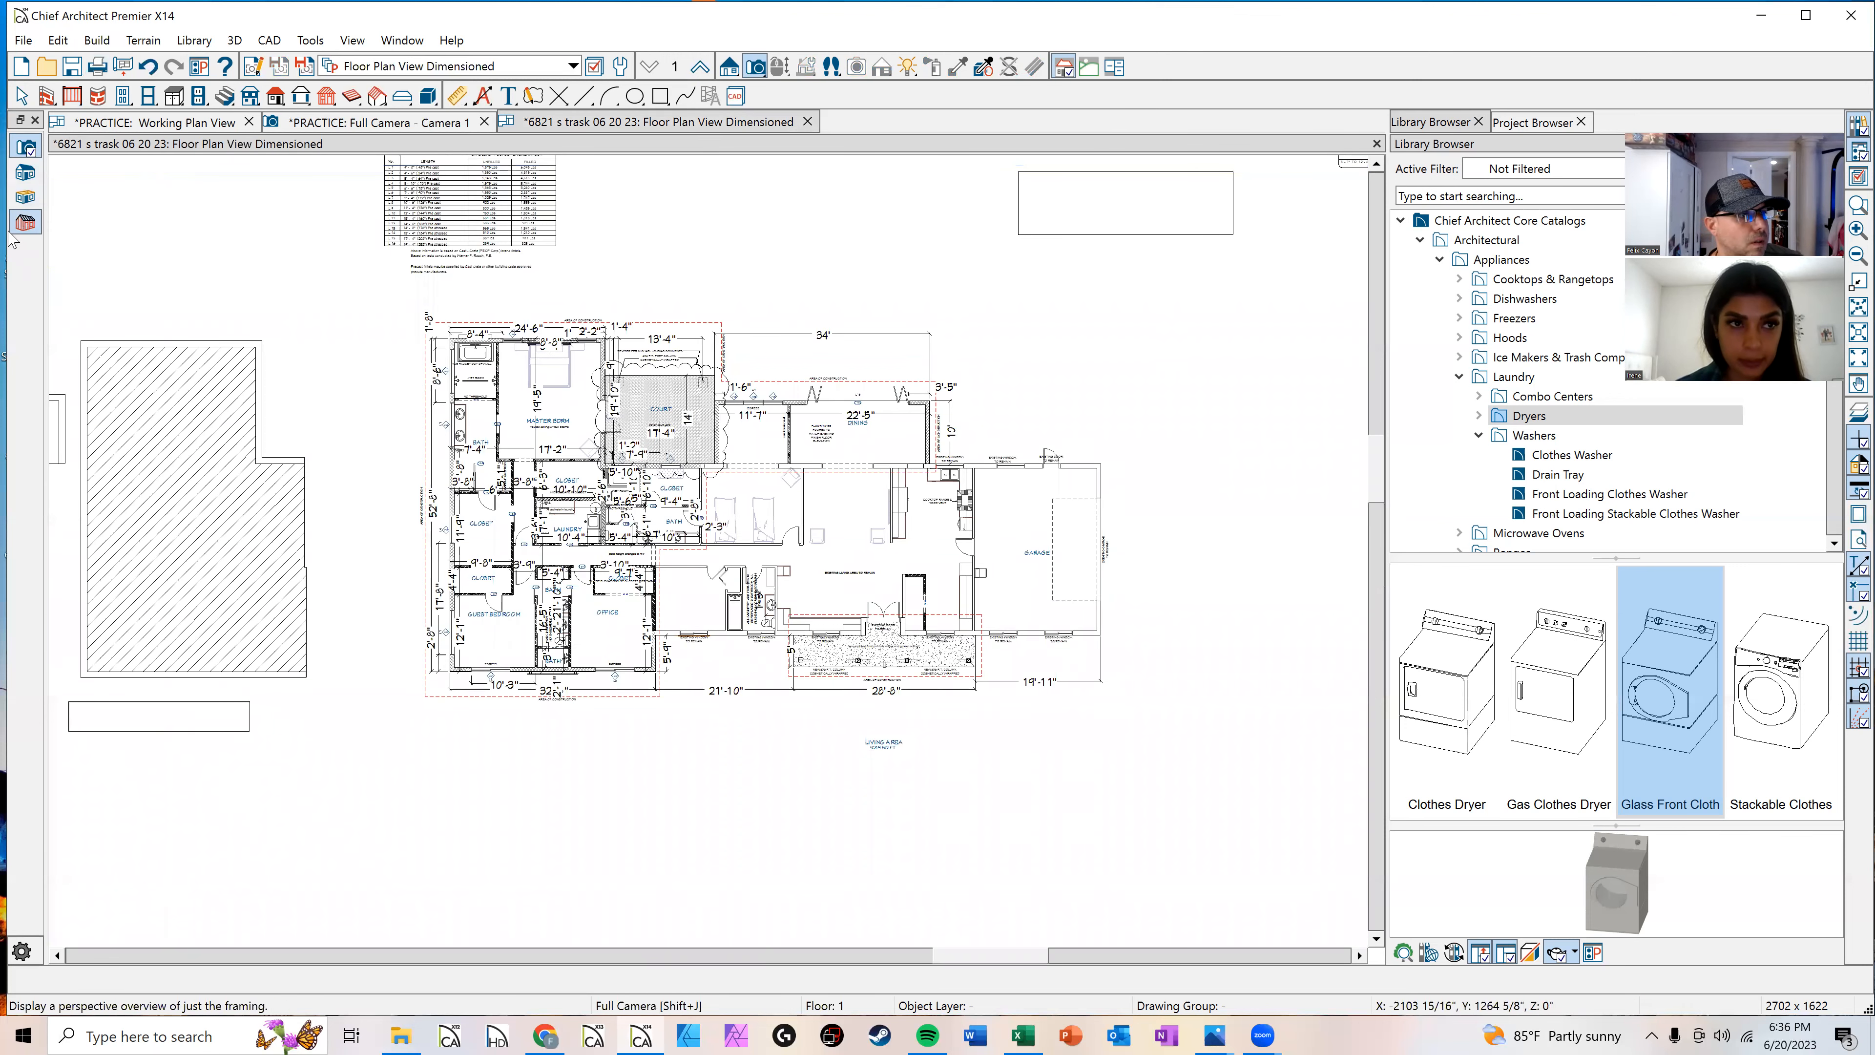
pyautogui.click(34, 225)
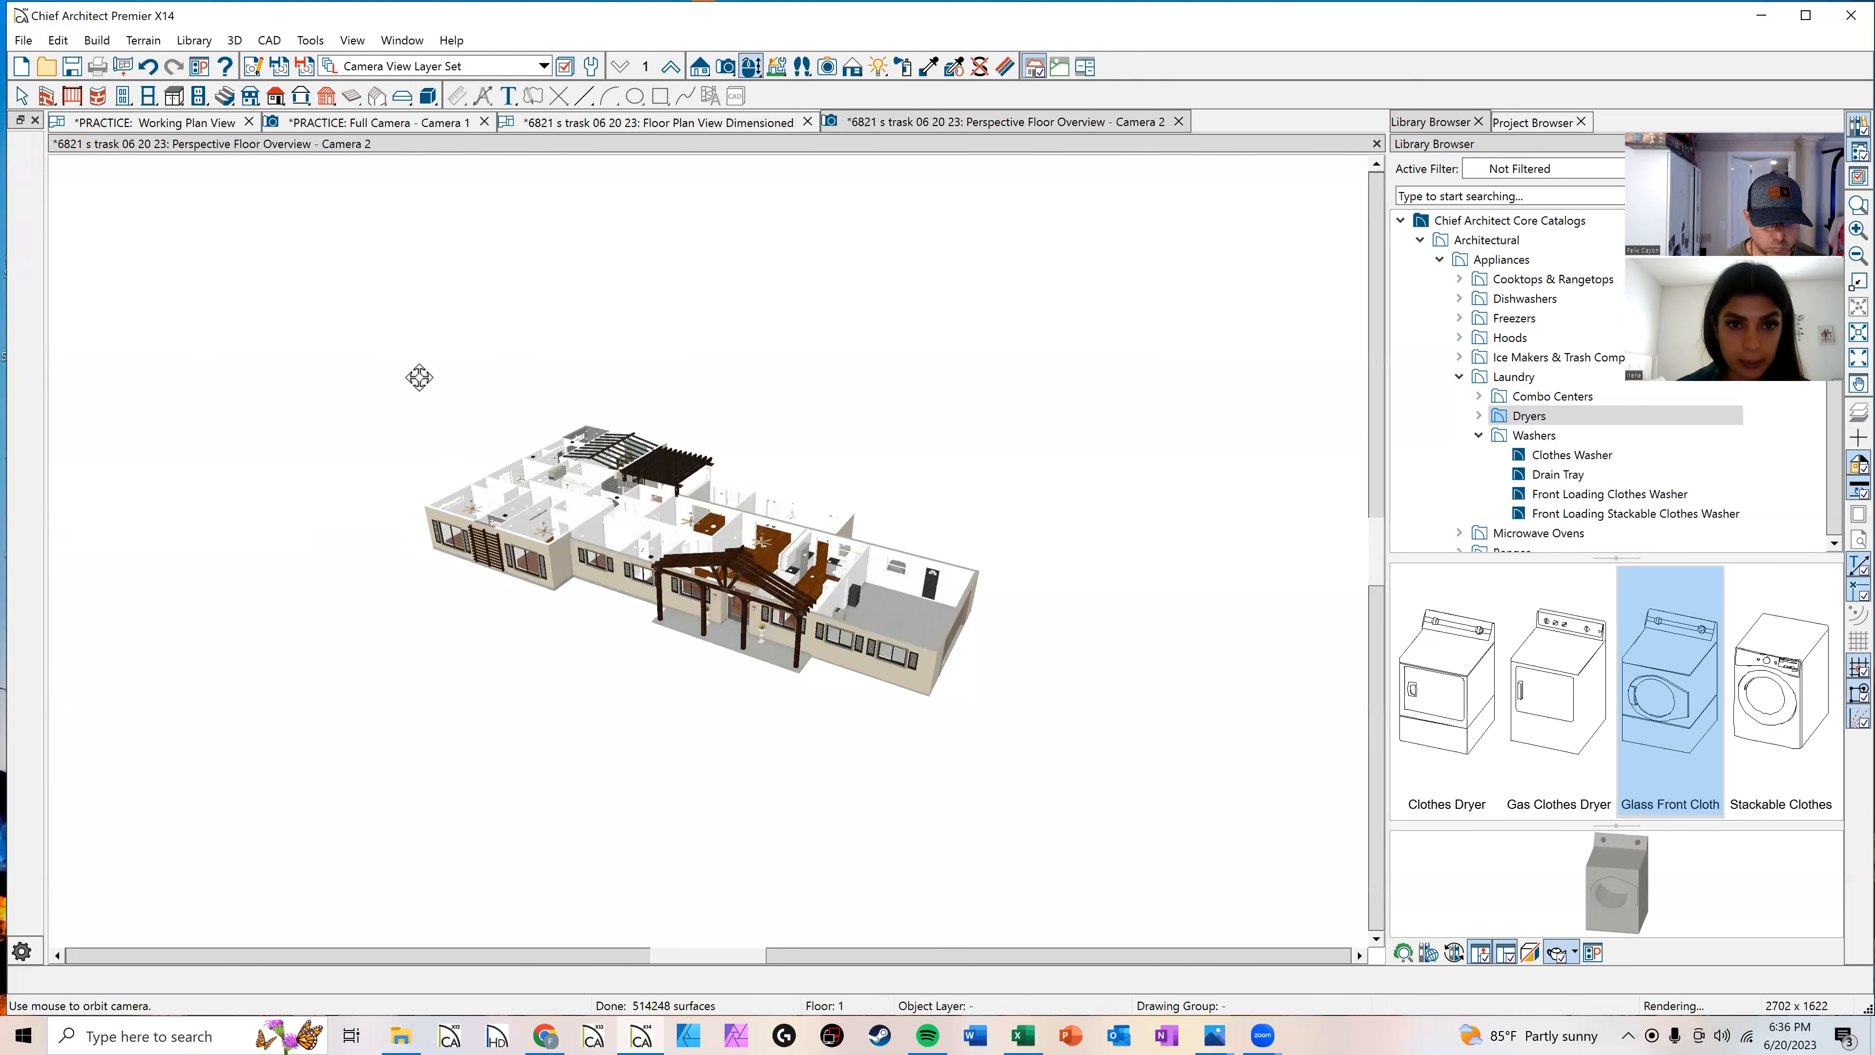
# Step: Zoom and orbit through the floor overview to examine the interior rooms and pergolas
pyautogui.scroll(5, 849, 509)
pyautogui.scroll(4, 900, 576)
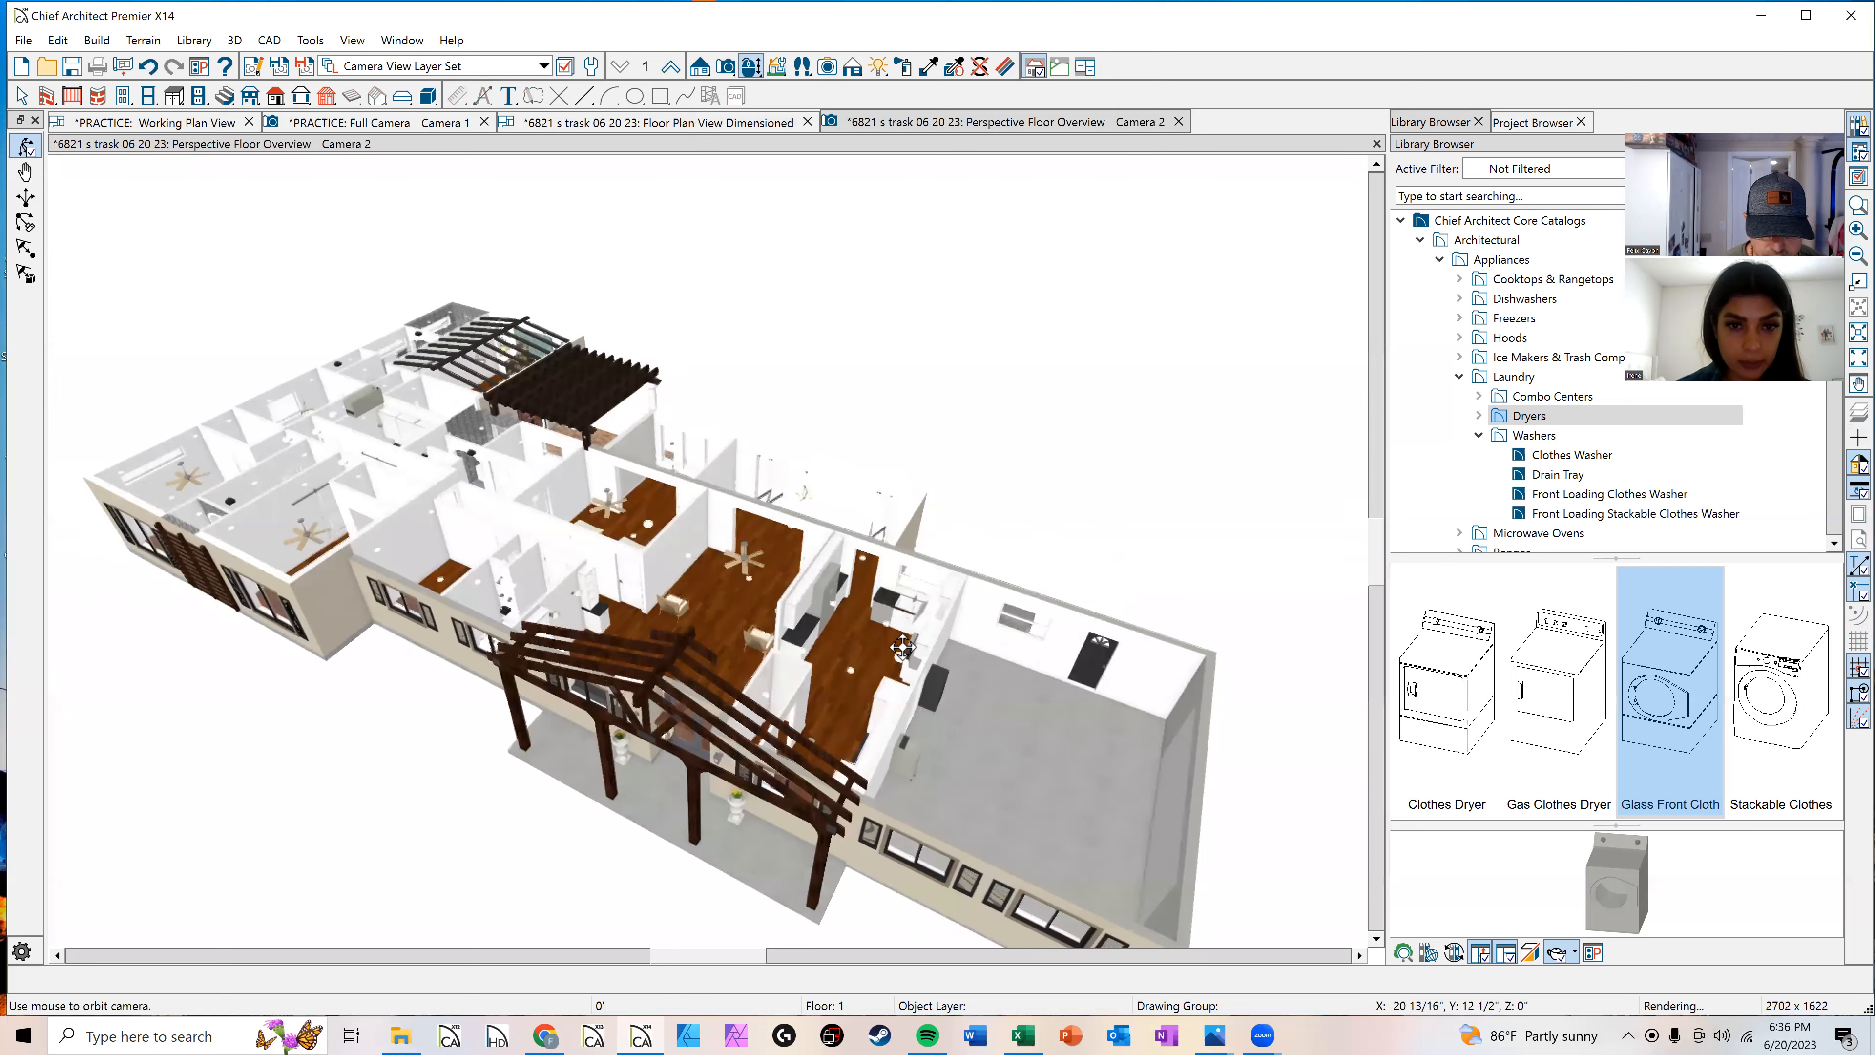
pyautogui.scroll(3, 506, 452)
pyautogui.scroll(3, 507, 453)
pyautogui.moveTo(507, 453); pyautogui.dragTo(853, 774, button='middle')
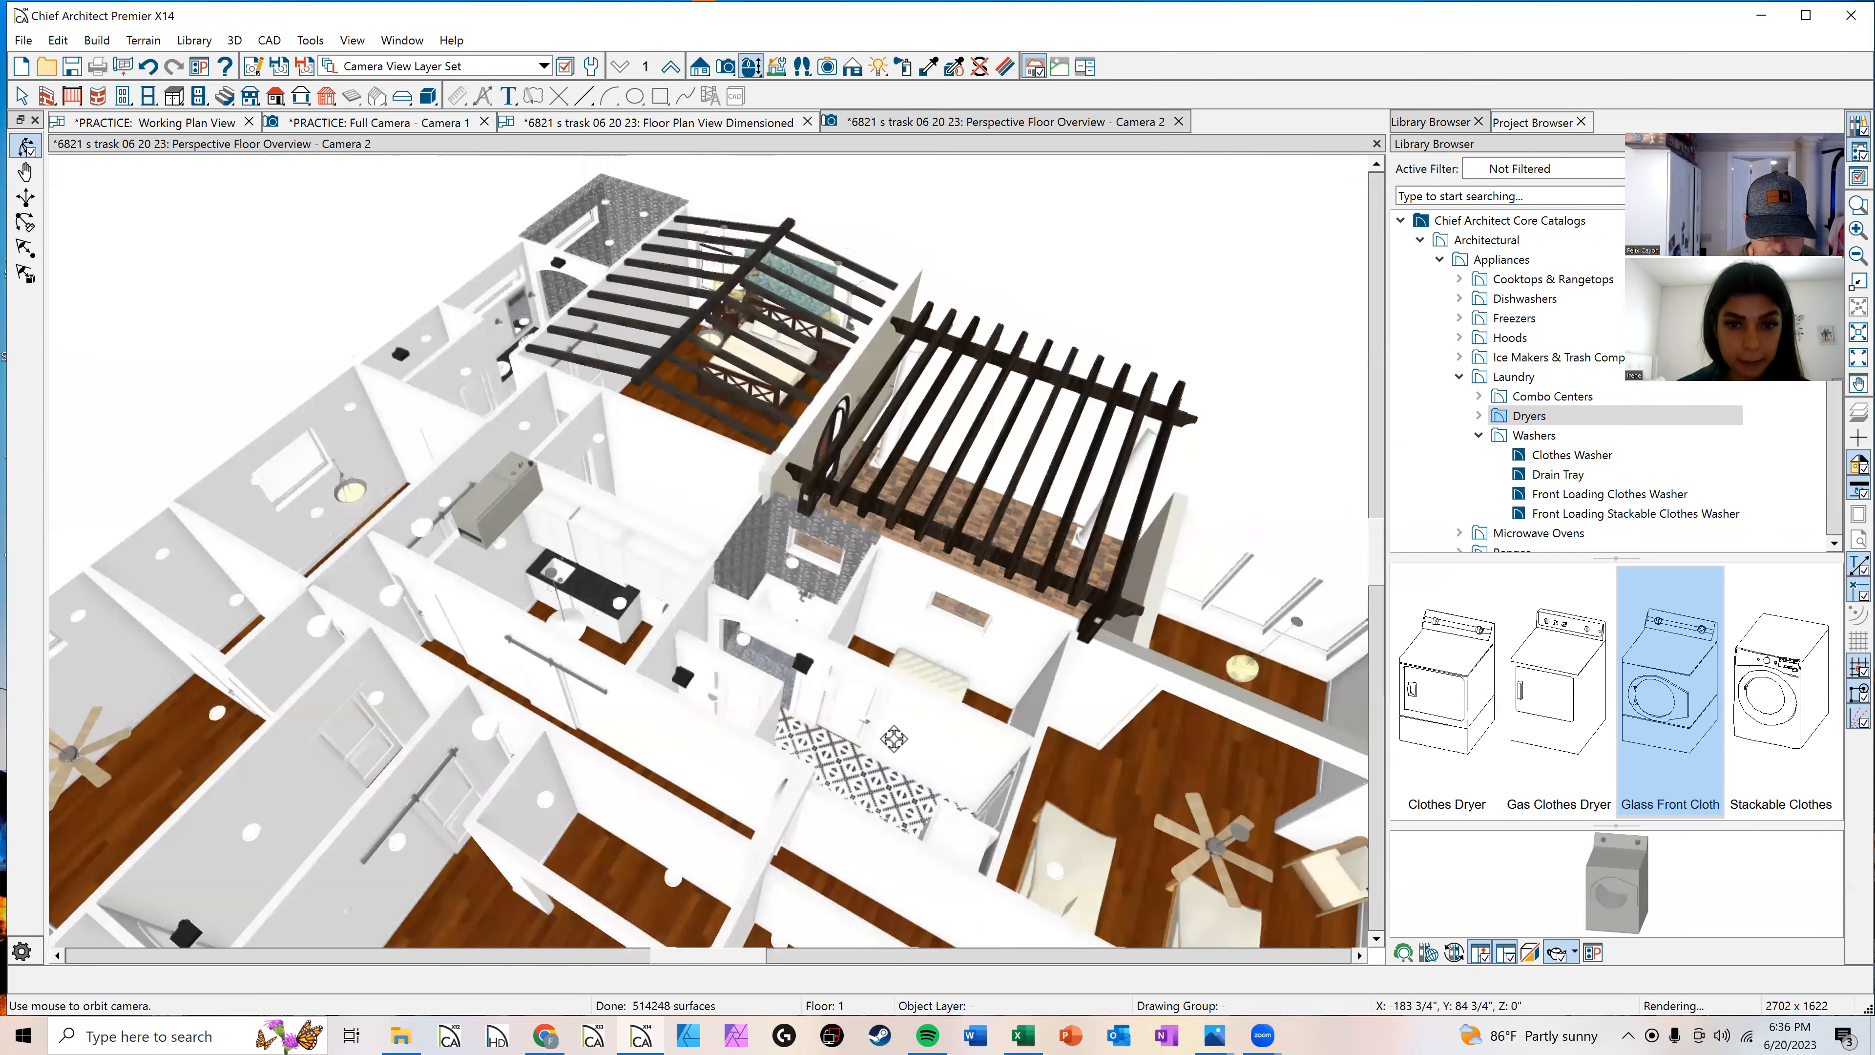
pyautogui.moveTo(727, 565); pyautogui.dragTo(775, 709, button='middle')
pyautogui.scroll(1, 719, 473)
pyautogui.moveTo(671, 493); pyautogui.dragTo(897, 591)
pyautogui.moveTo(959, 569); pyautogui.dragTo(1538, 484, button='middle')
pyautogui.moveTo(1031, 709); pyautogui.dragTo(956, 428)
pyautogui.scroll(-1, 936, 526)
pyautogui.moveTo(746, 646); pyautogui.dragTo(179, 462, button='middle')
pyautogui.scroll(-2, 258, 486)
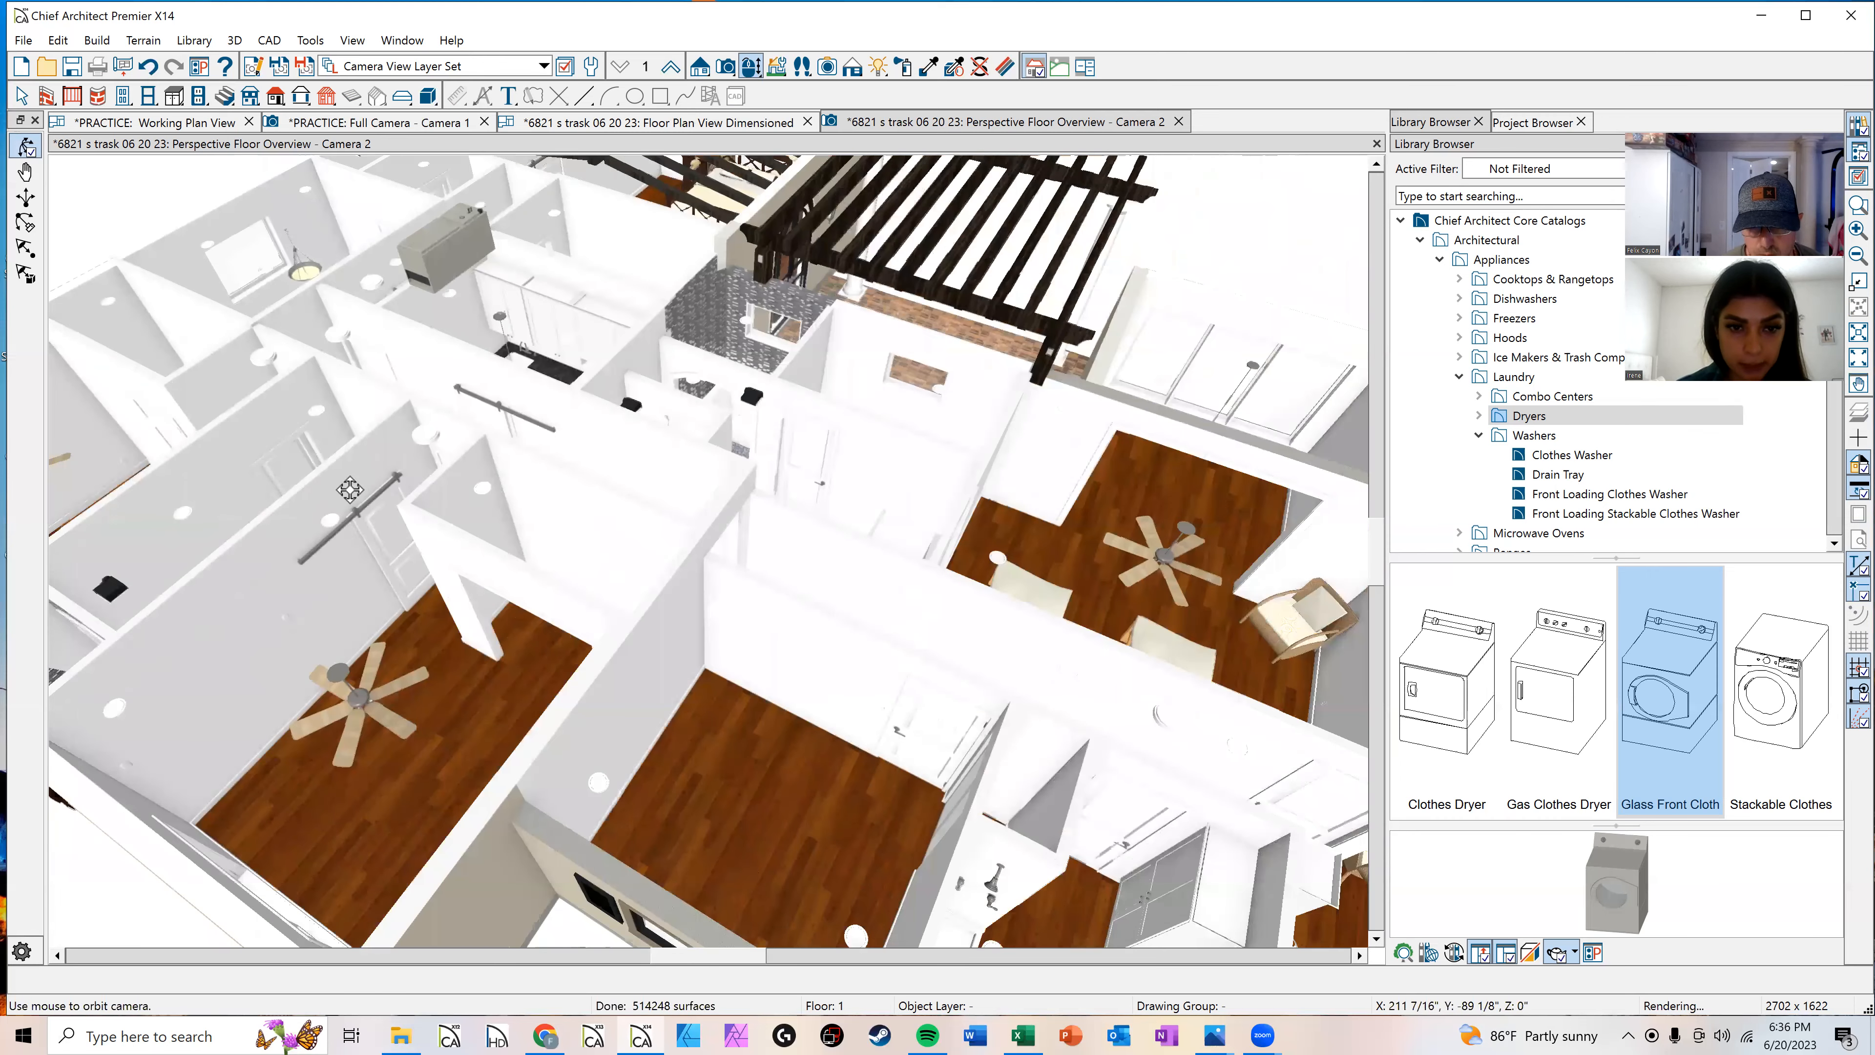
pyautogui.moveTo(350, 490); pyautogui.dragTo(158, 620)
pyautogui.moveTo(779, 386); pyautogui.dragTo(286, 798, button='middle')
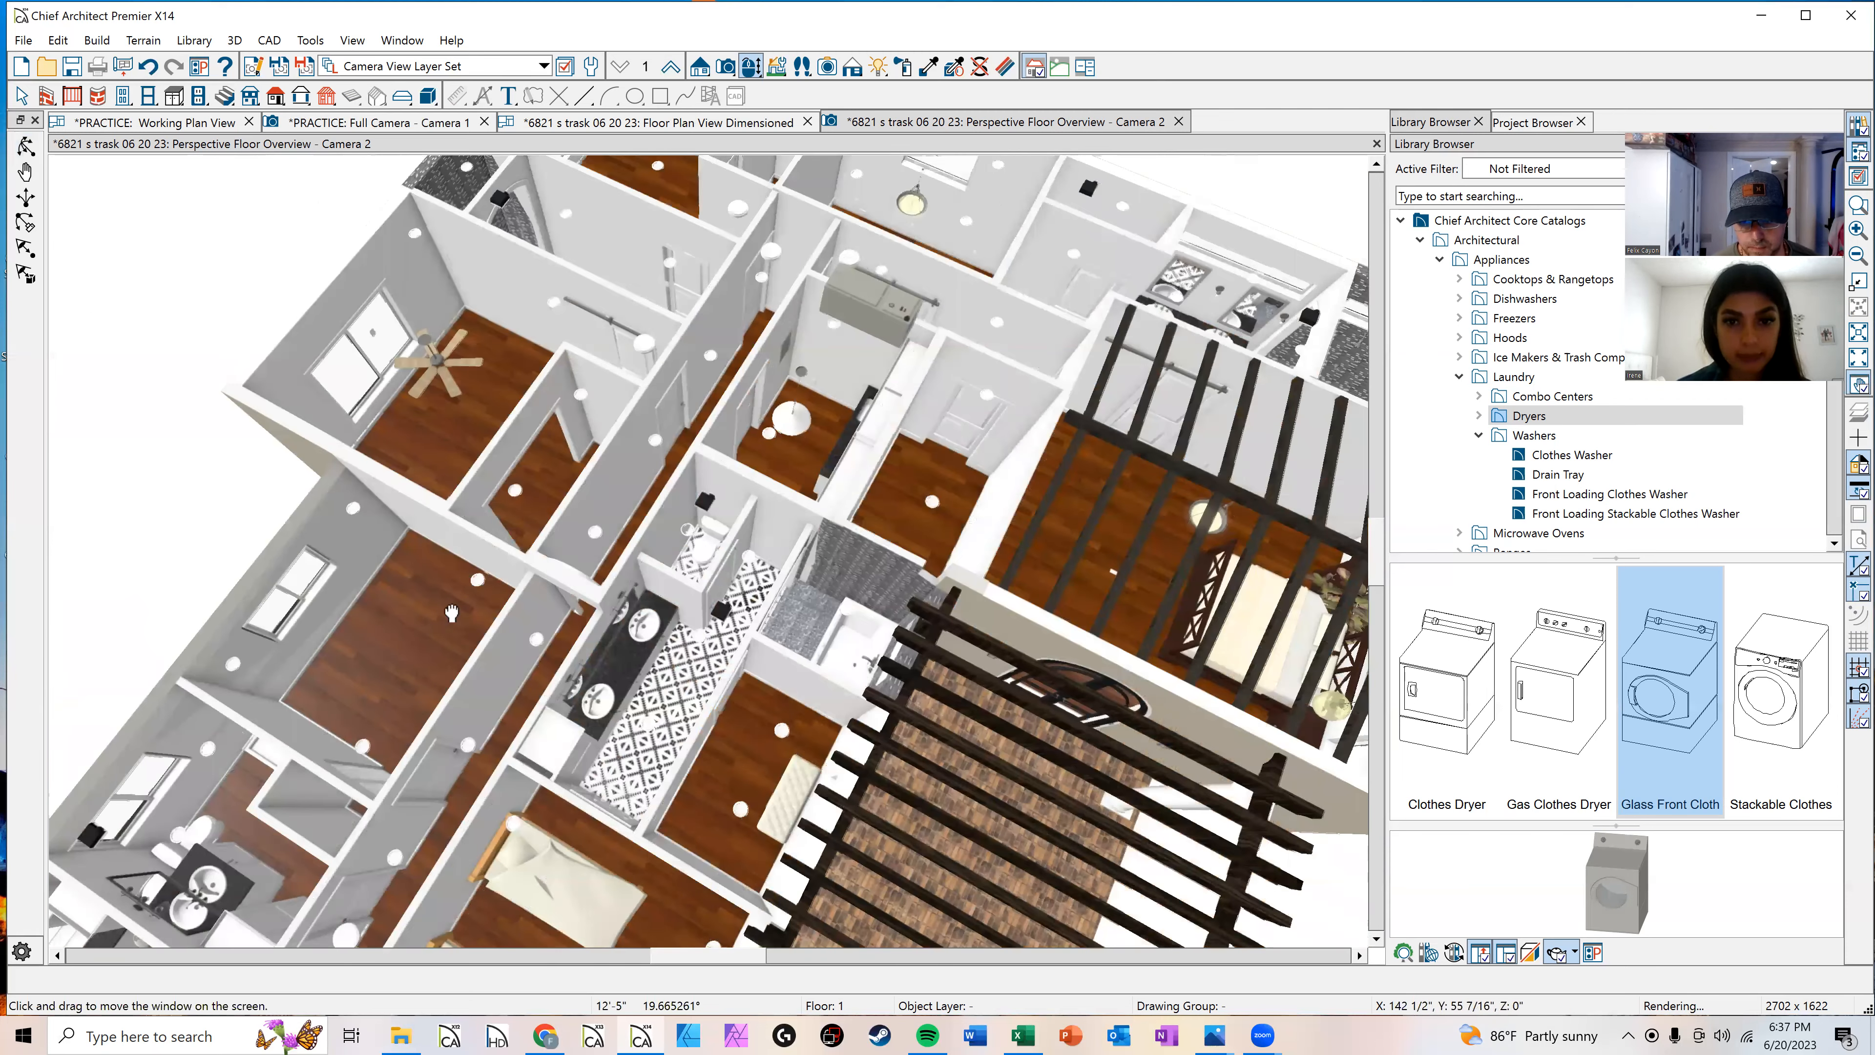
pyautogui.moveTo(452, 612); pyautogui.dragTo(706, 364, button='middle')
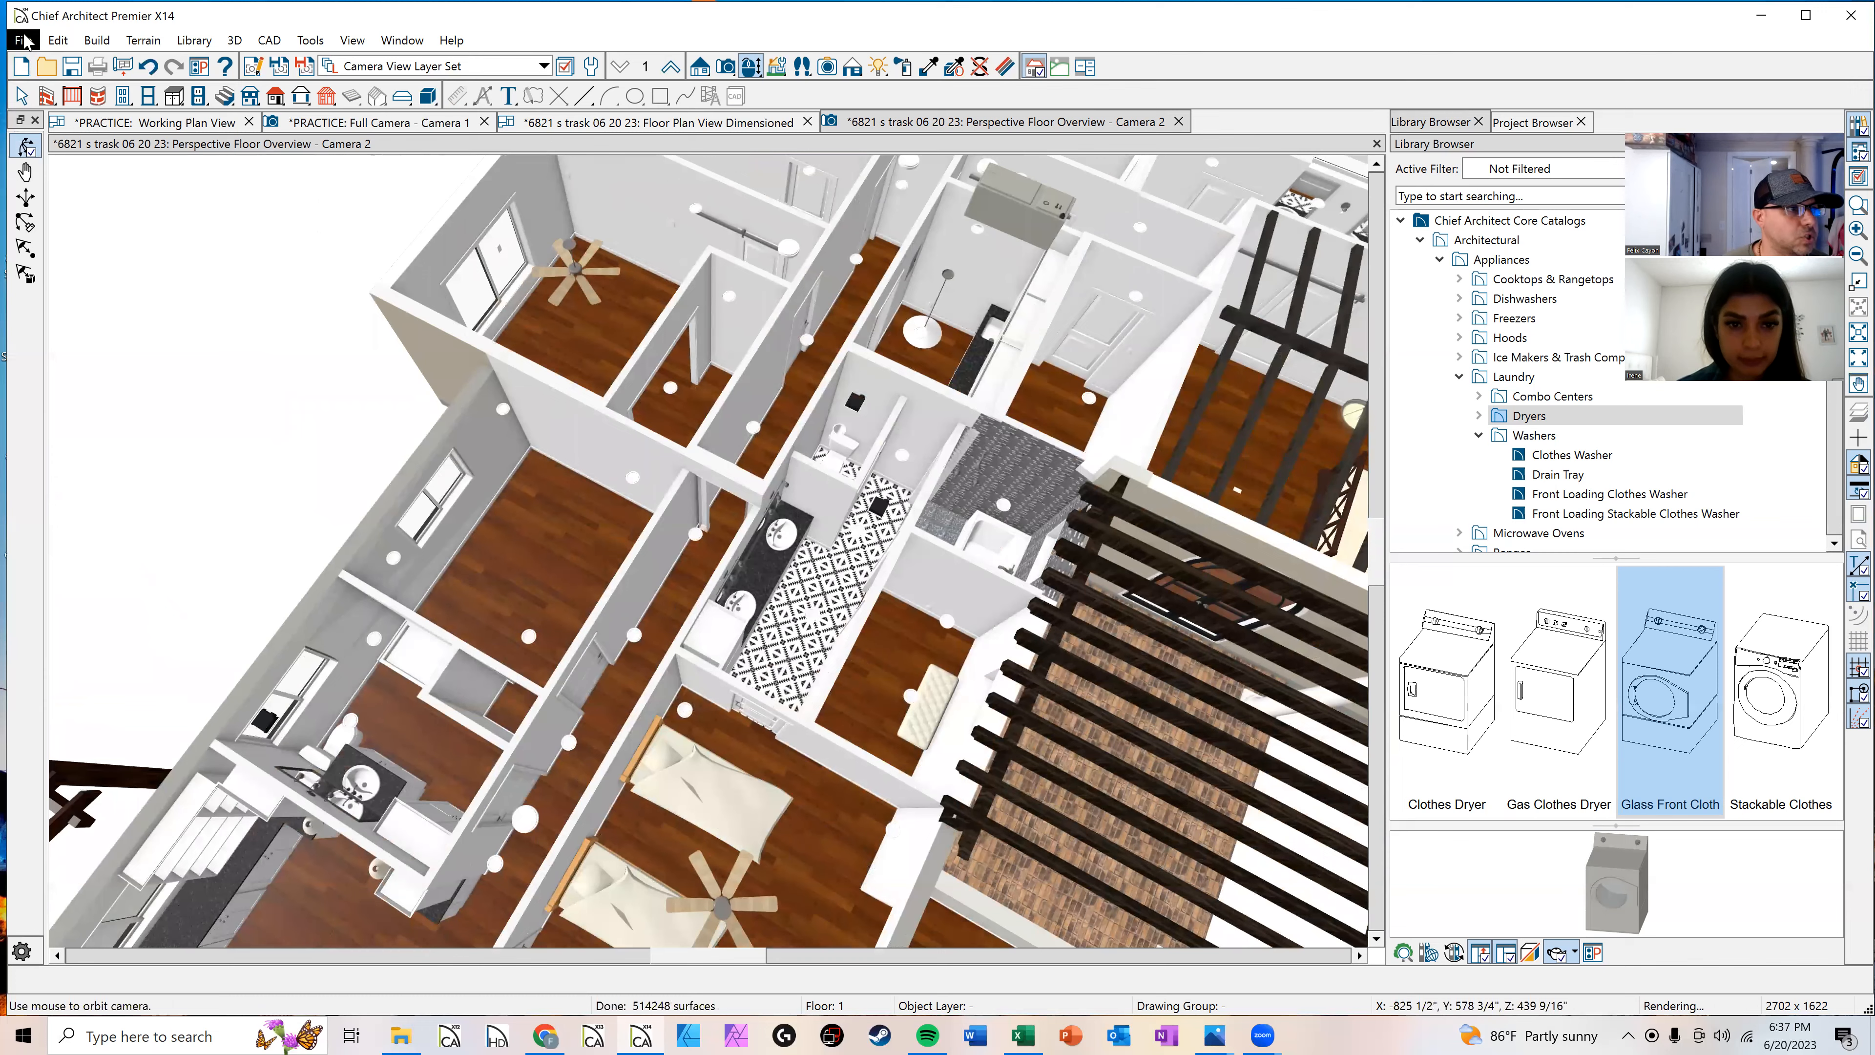
pyautogui.click(24, 41)
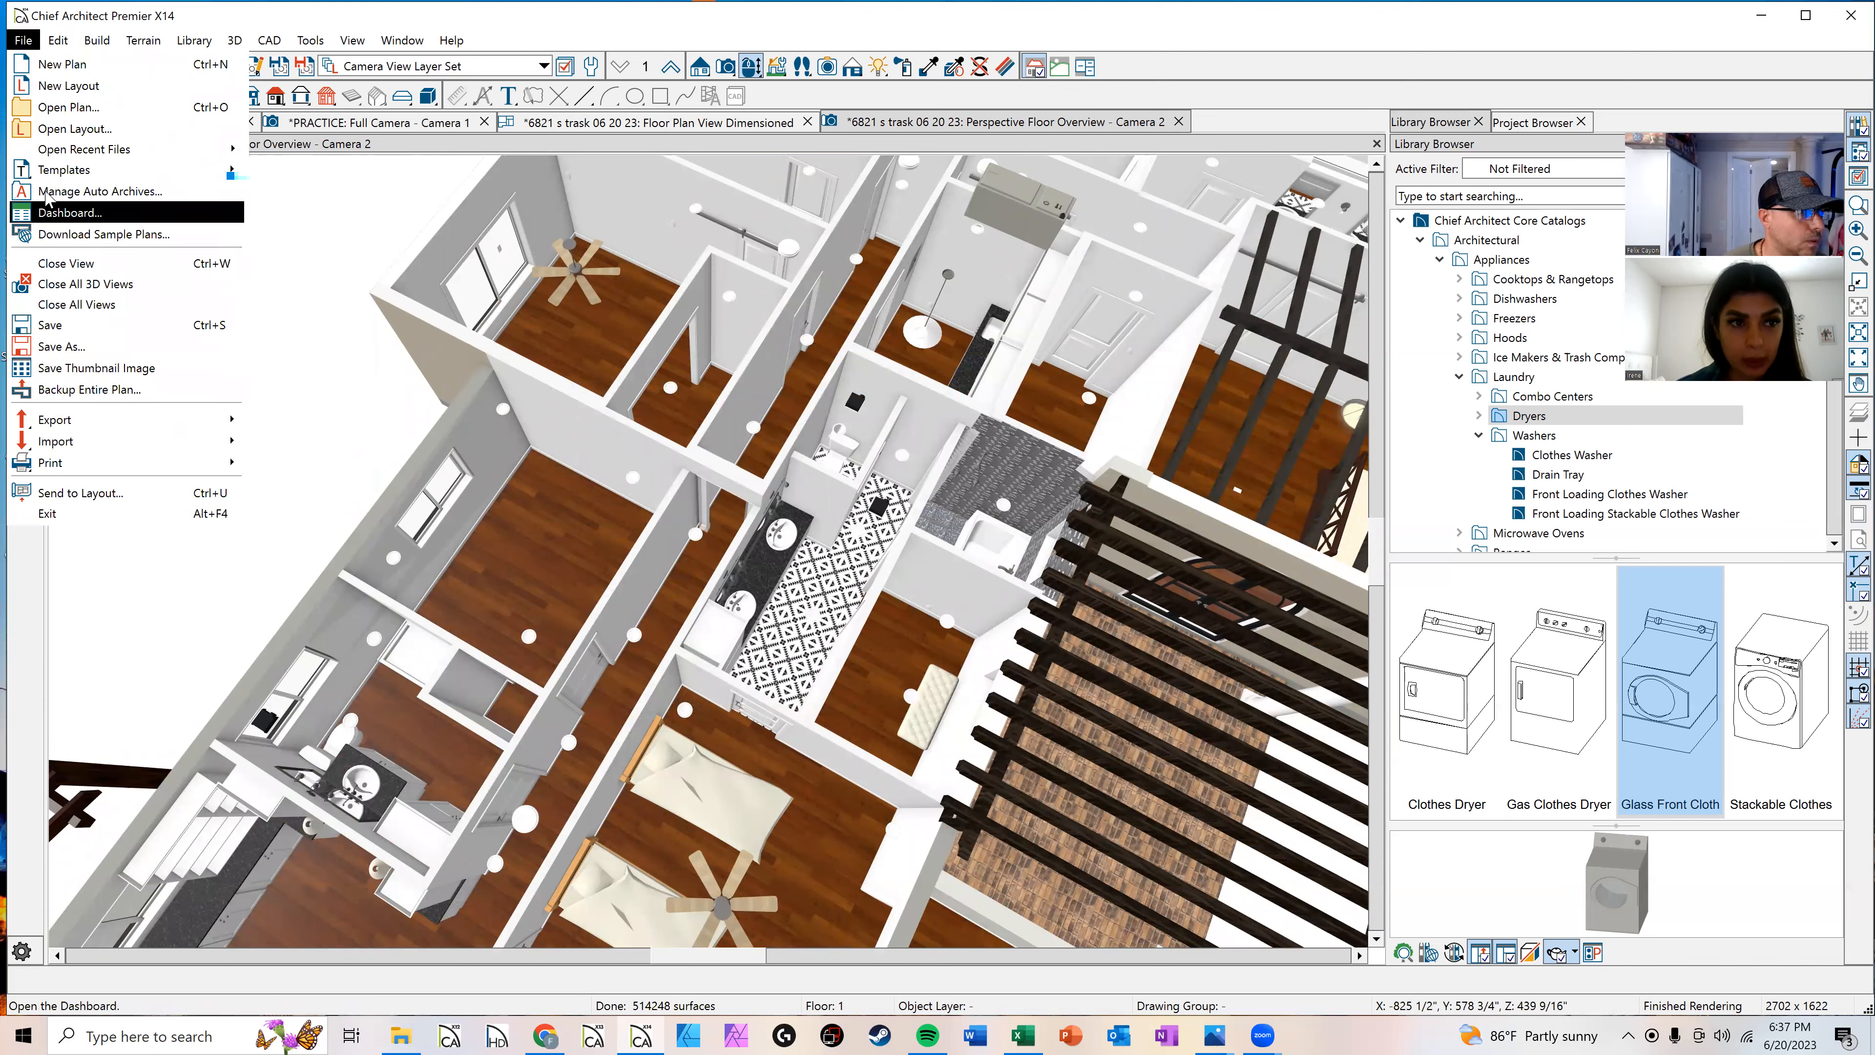
pyautogui.click(49, 133)
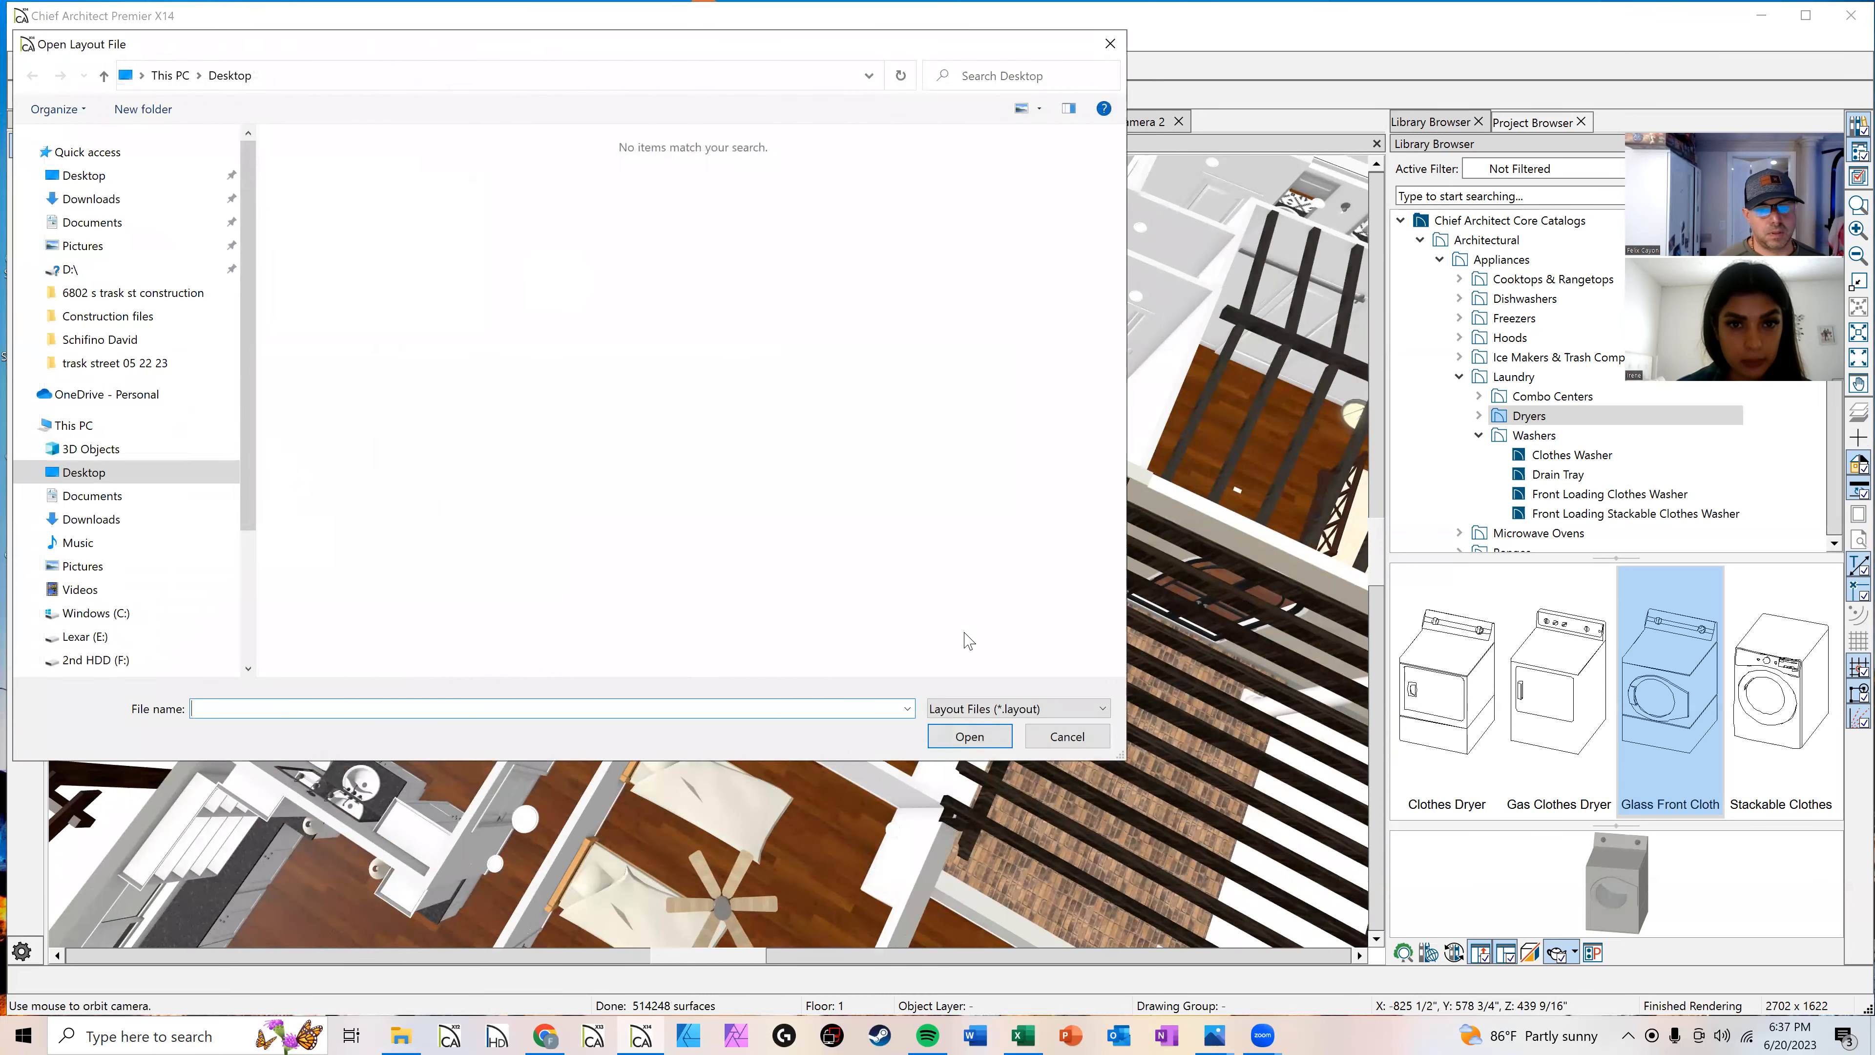
pyautogui.click(1066, 736)
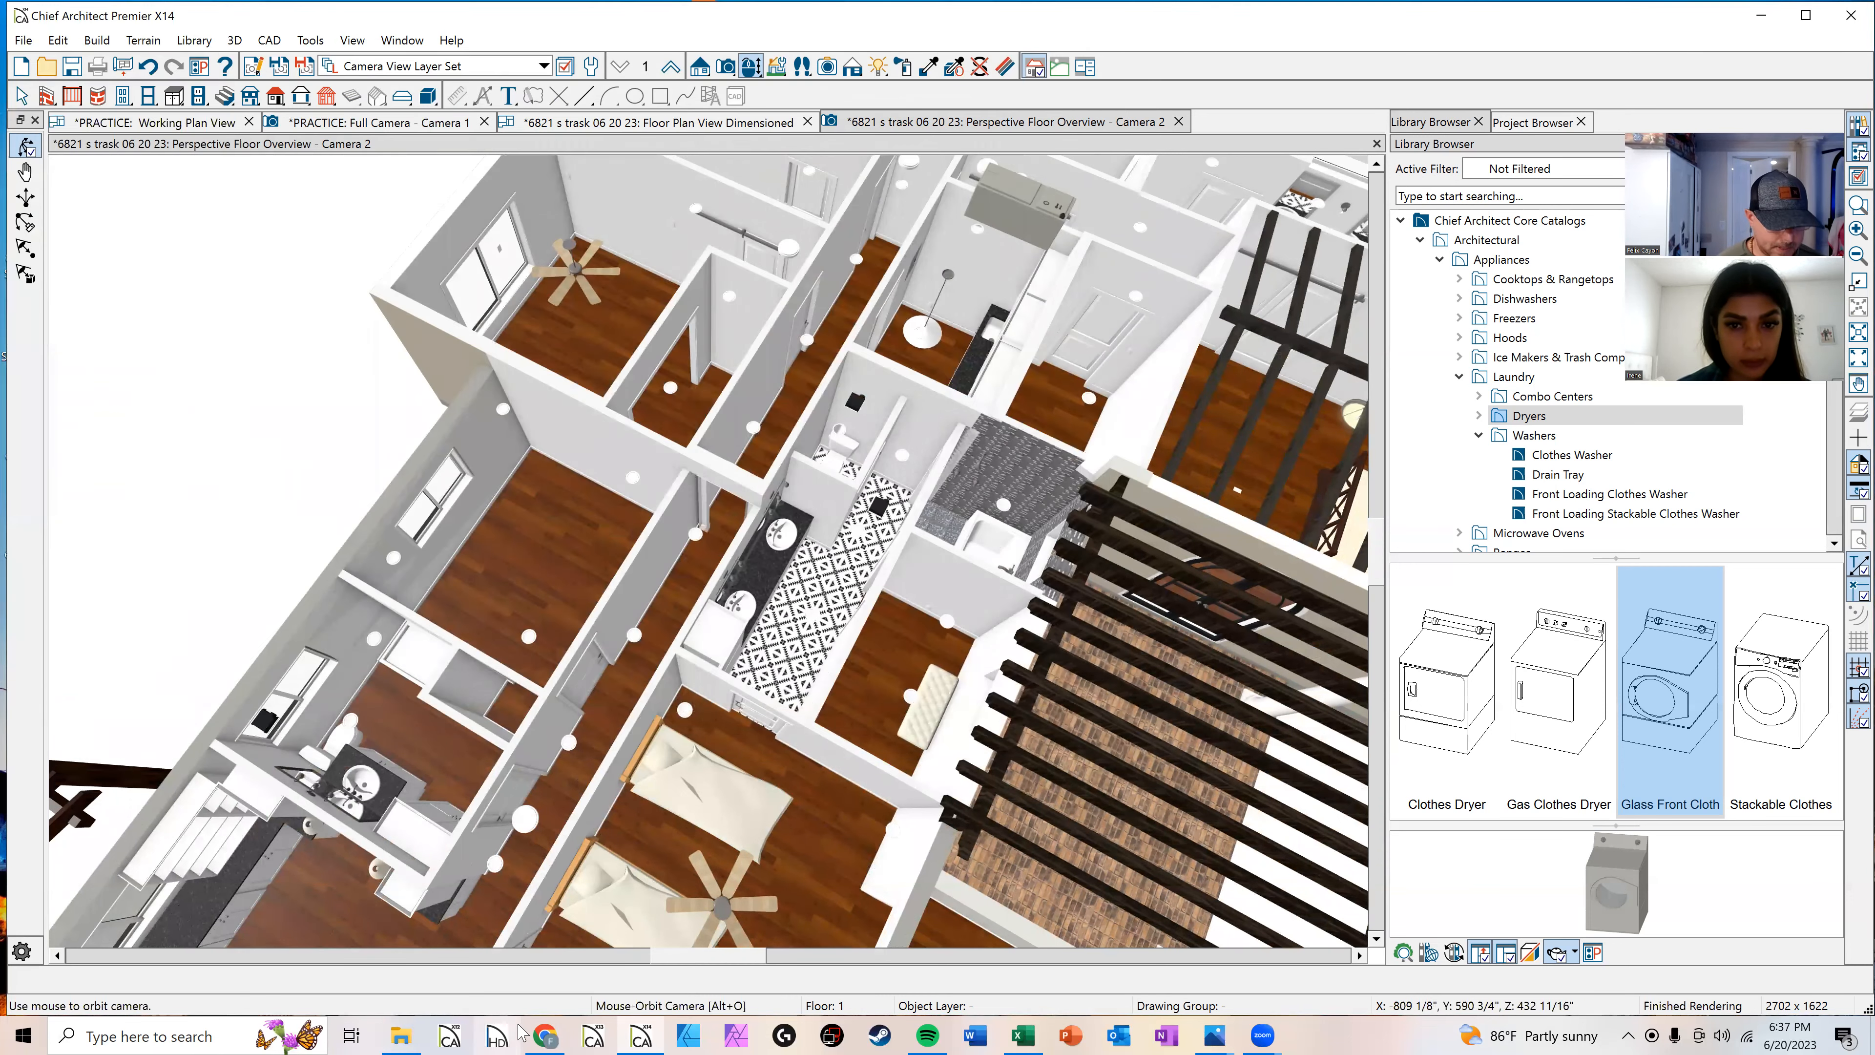
pyautogui.click(400, 1036)
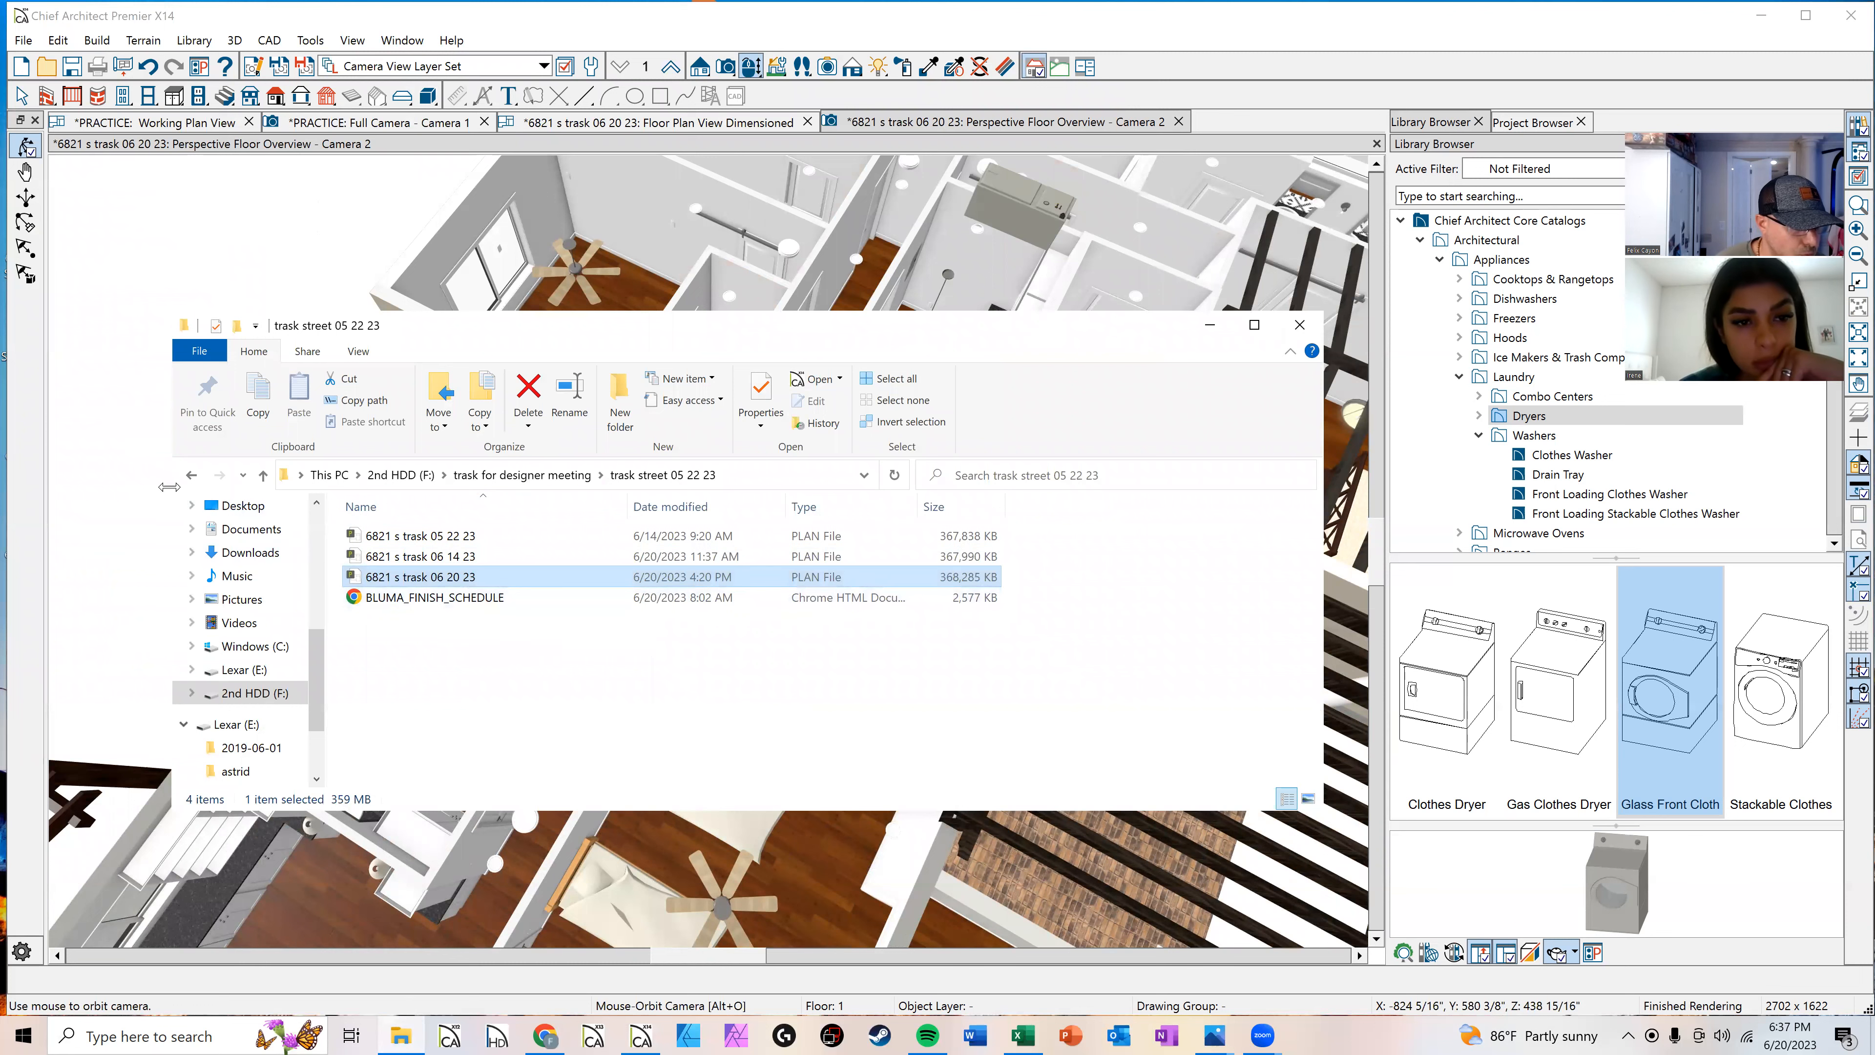
pyautogui.click(262, 678)
pyautogui.click(263, 691)
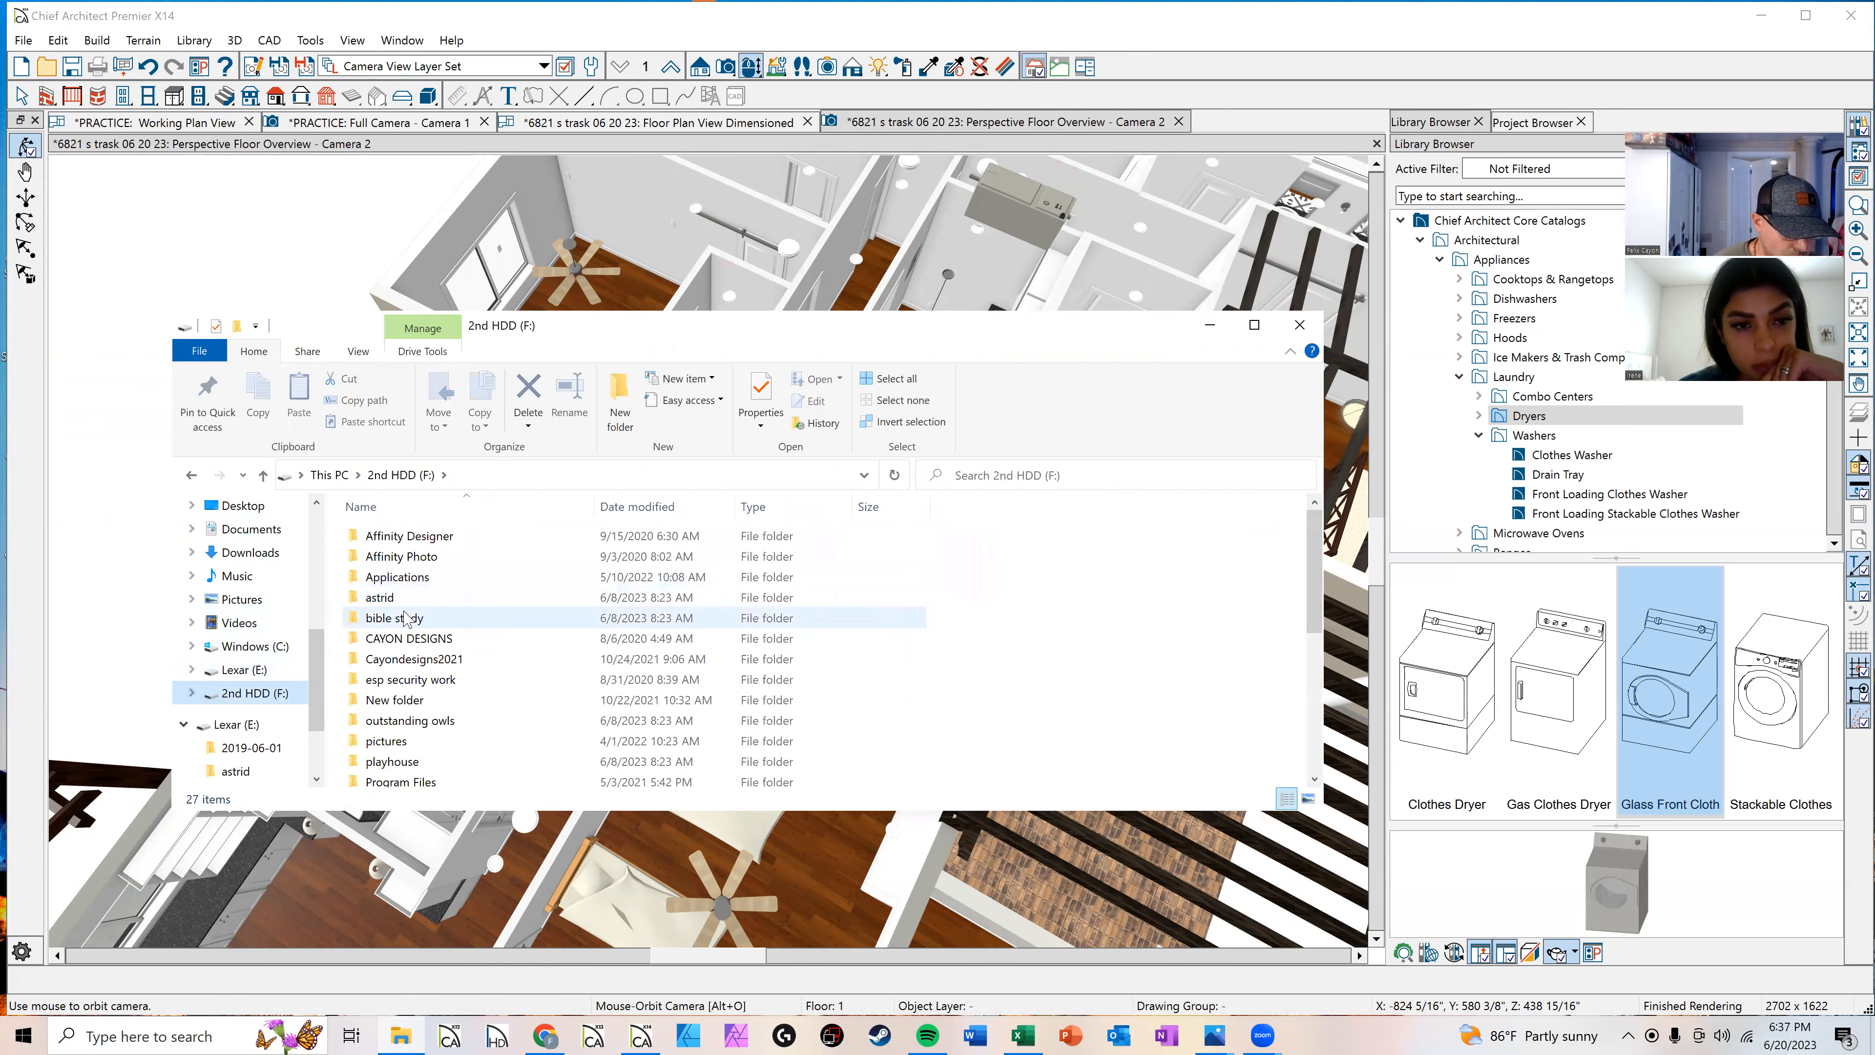
pyautogui.scroll(-3, 406, 619)
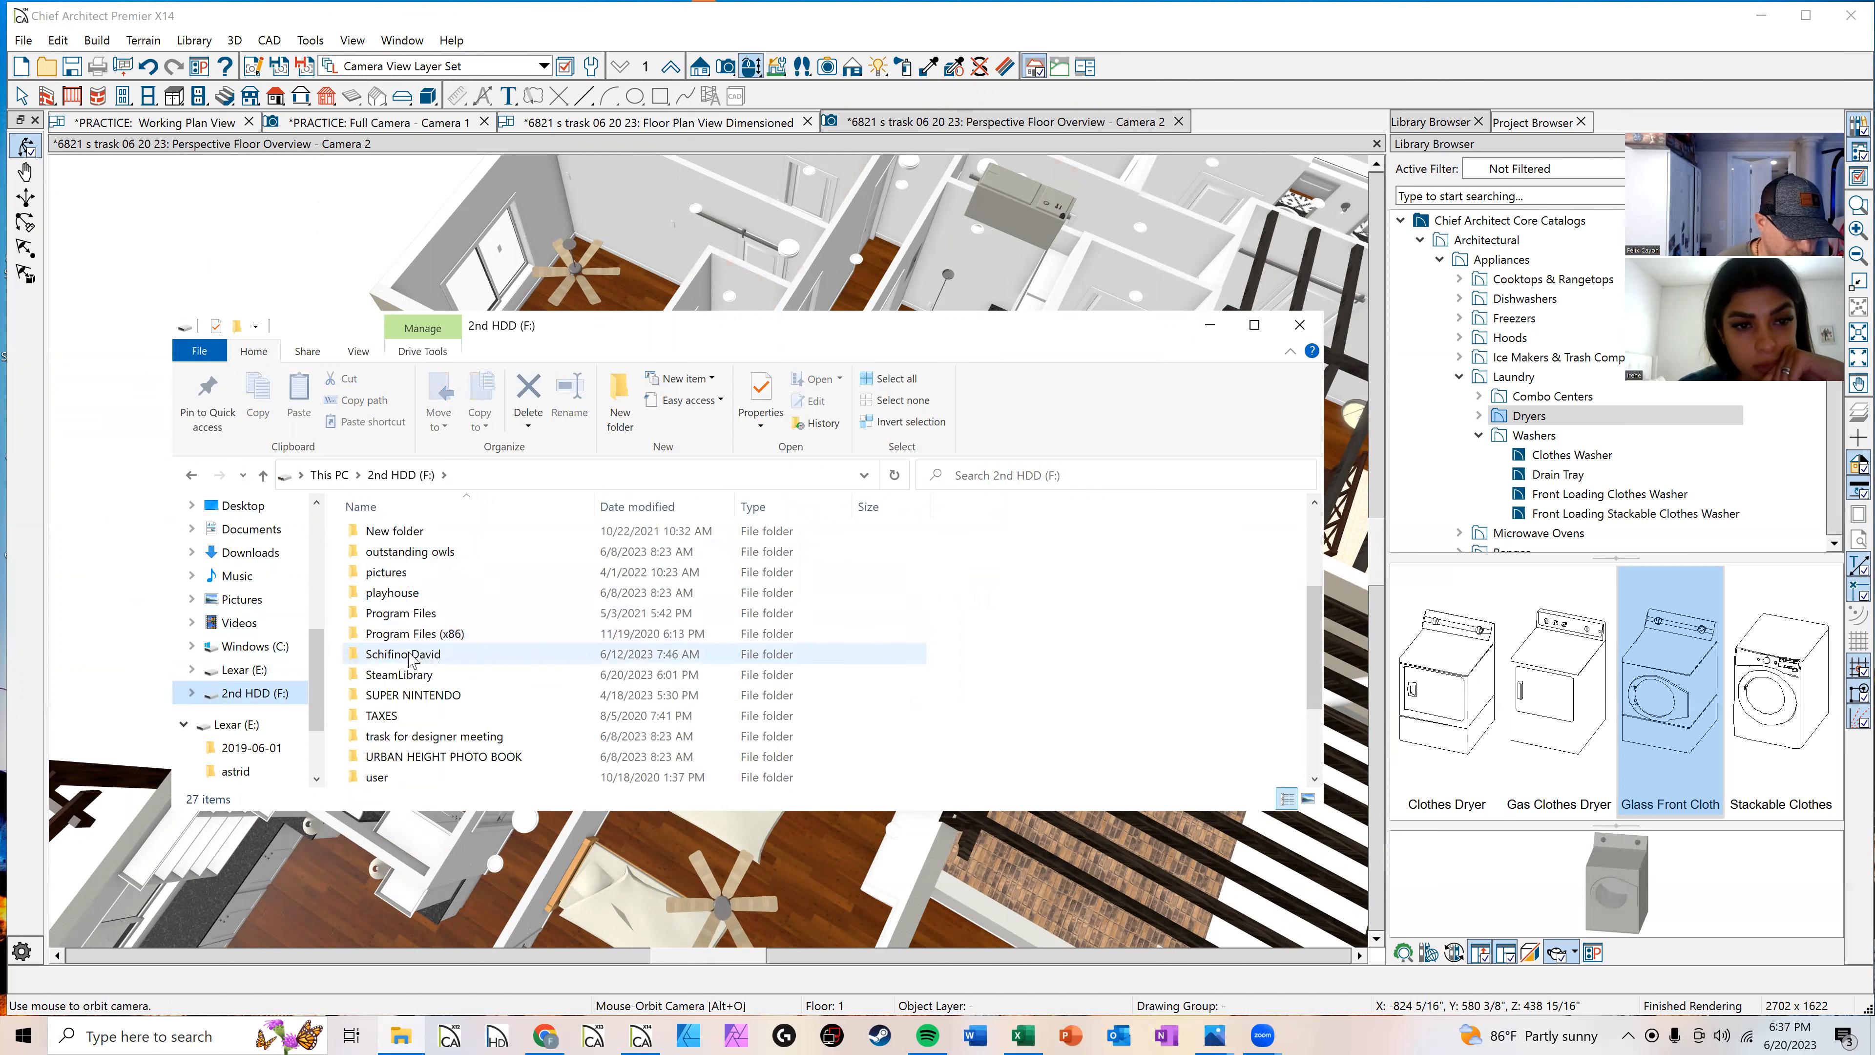
pyautogui.scroll(-1, 410, 657)
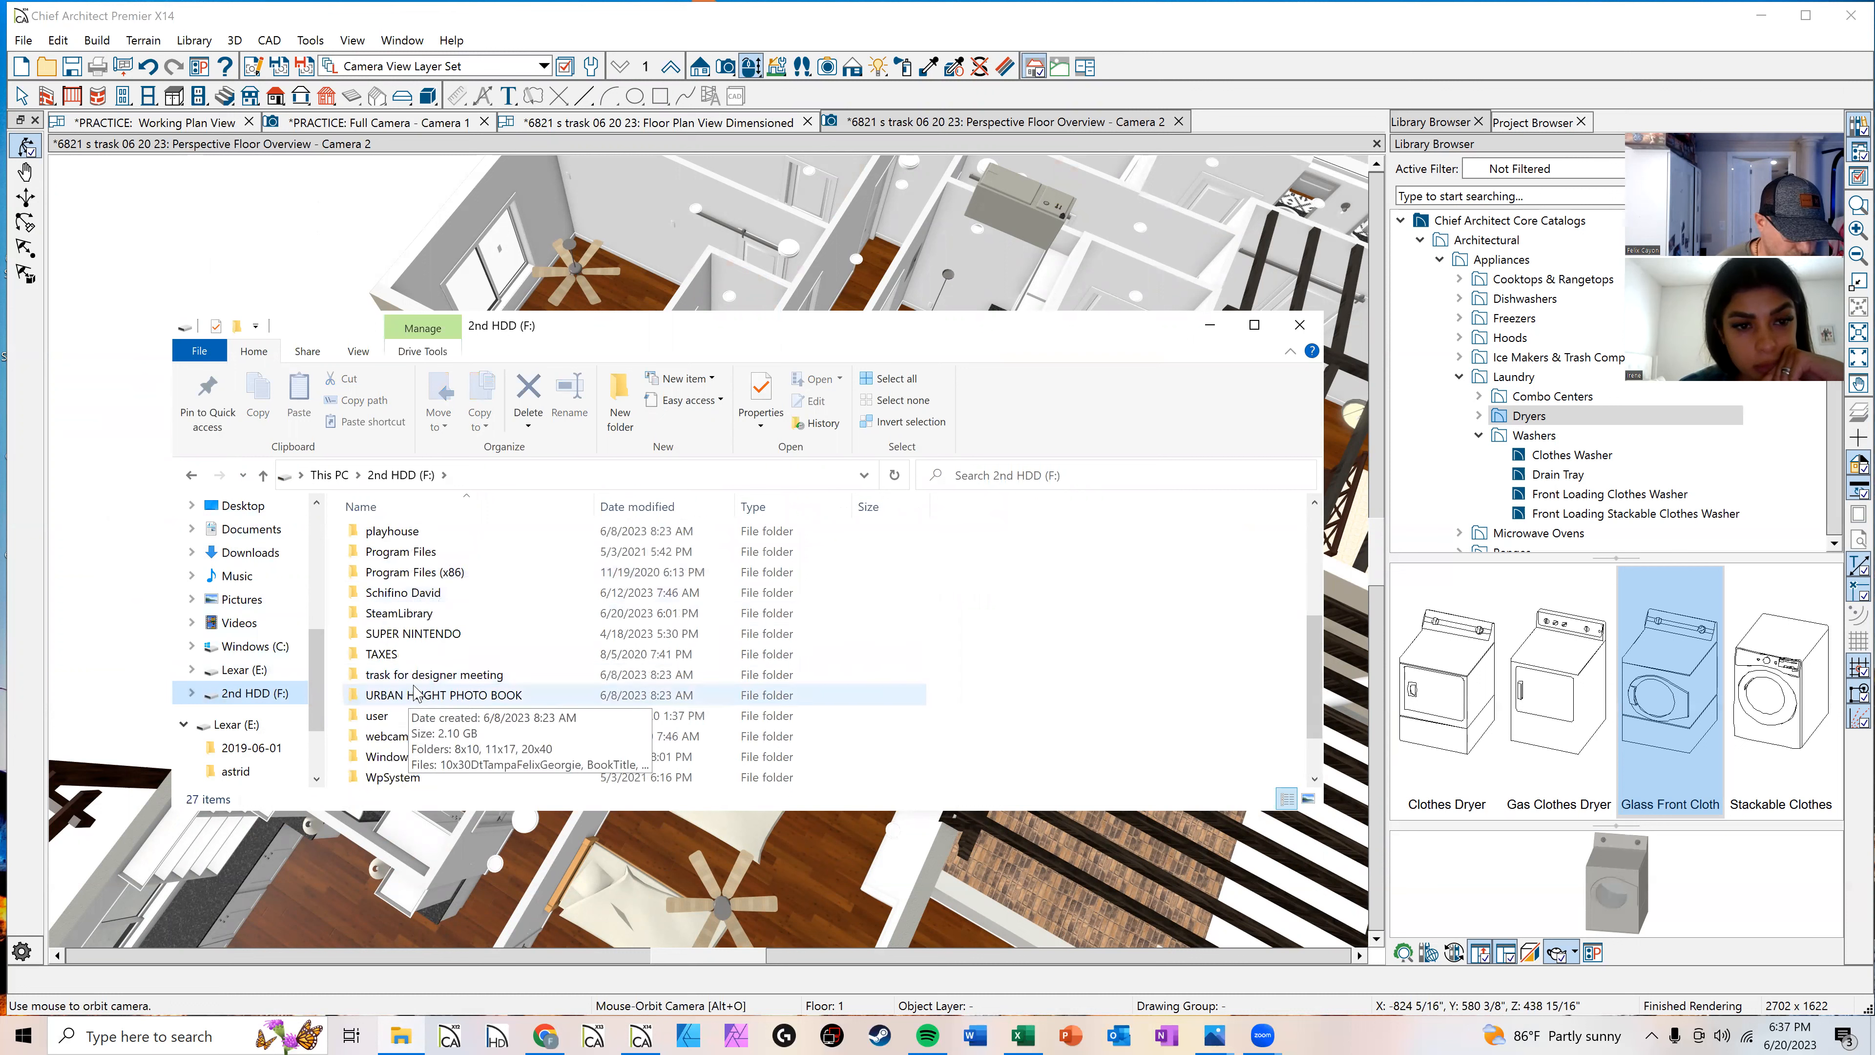
pyautogui.doubleClick(418, 592)
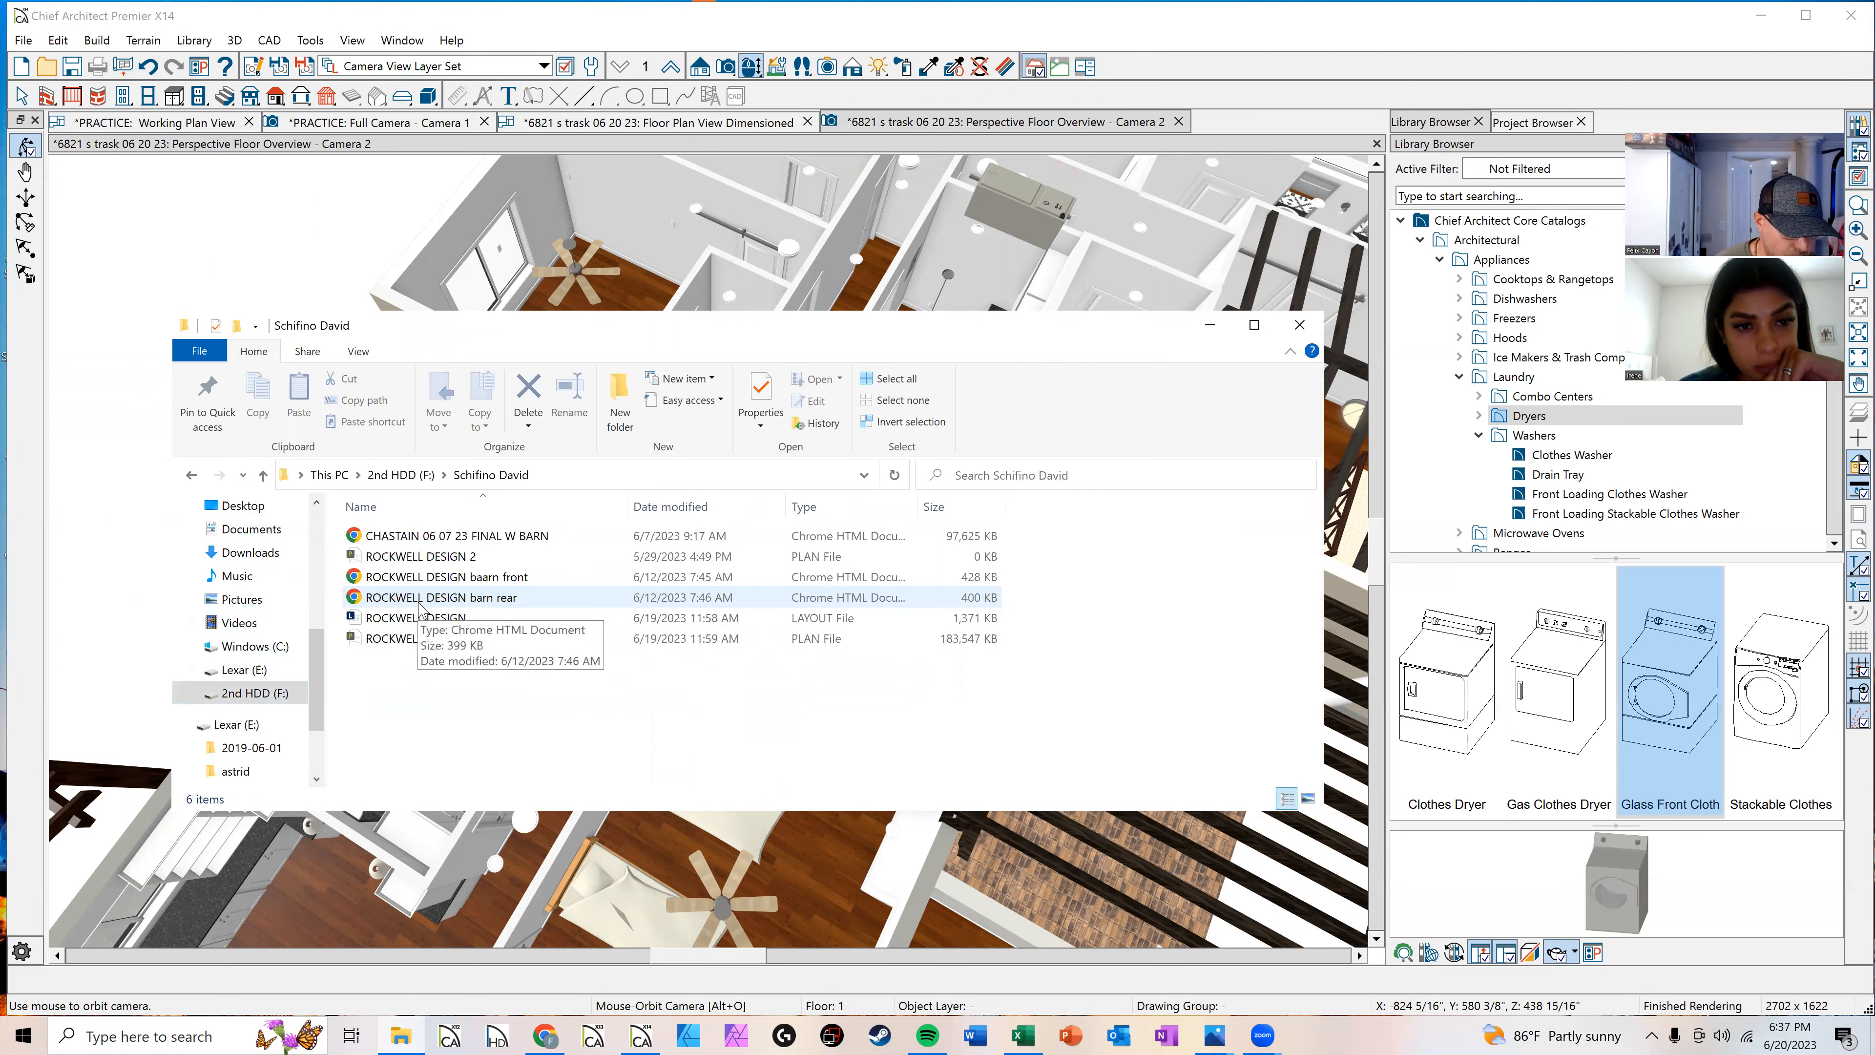
pyautogui.click(444, 544)
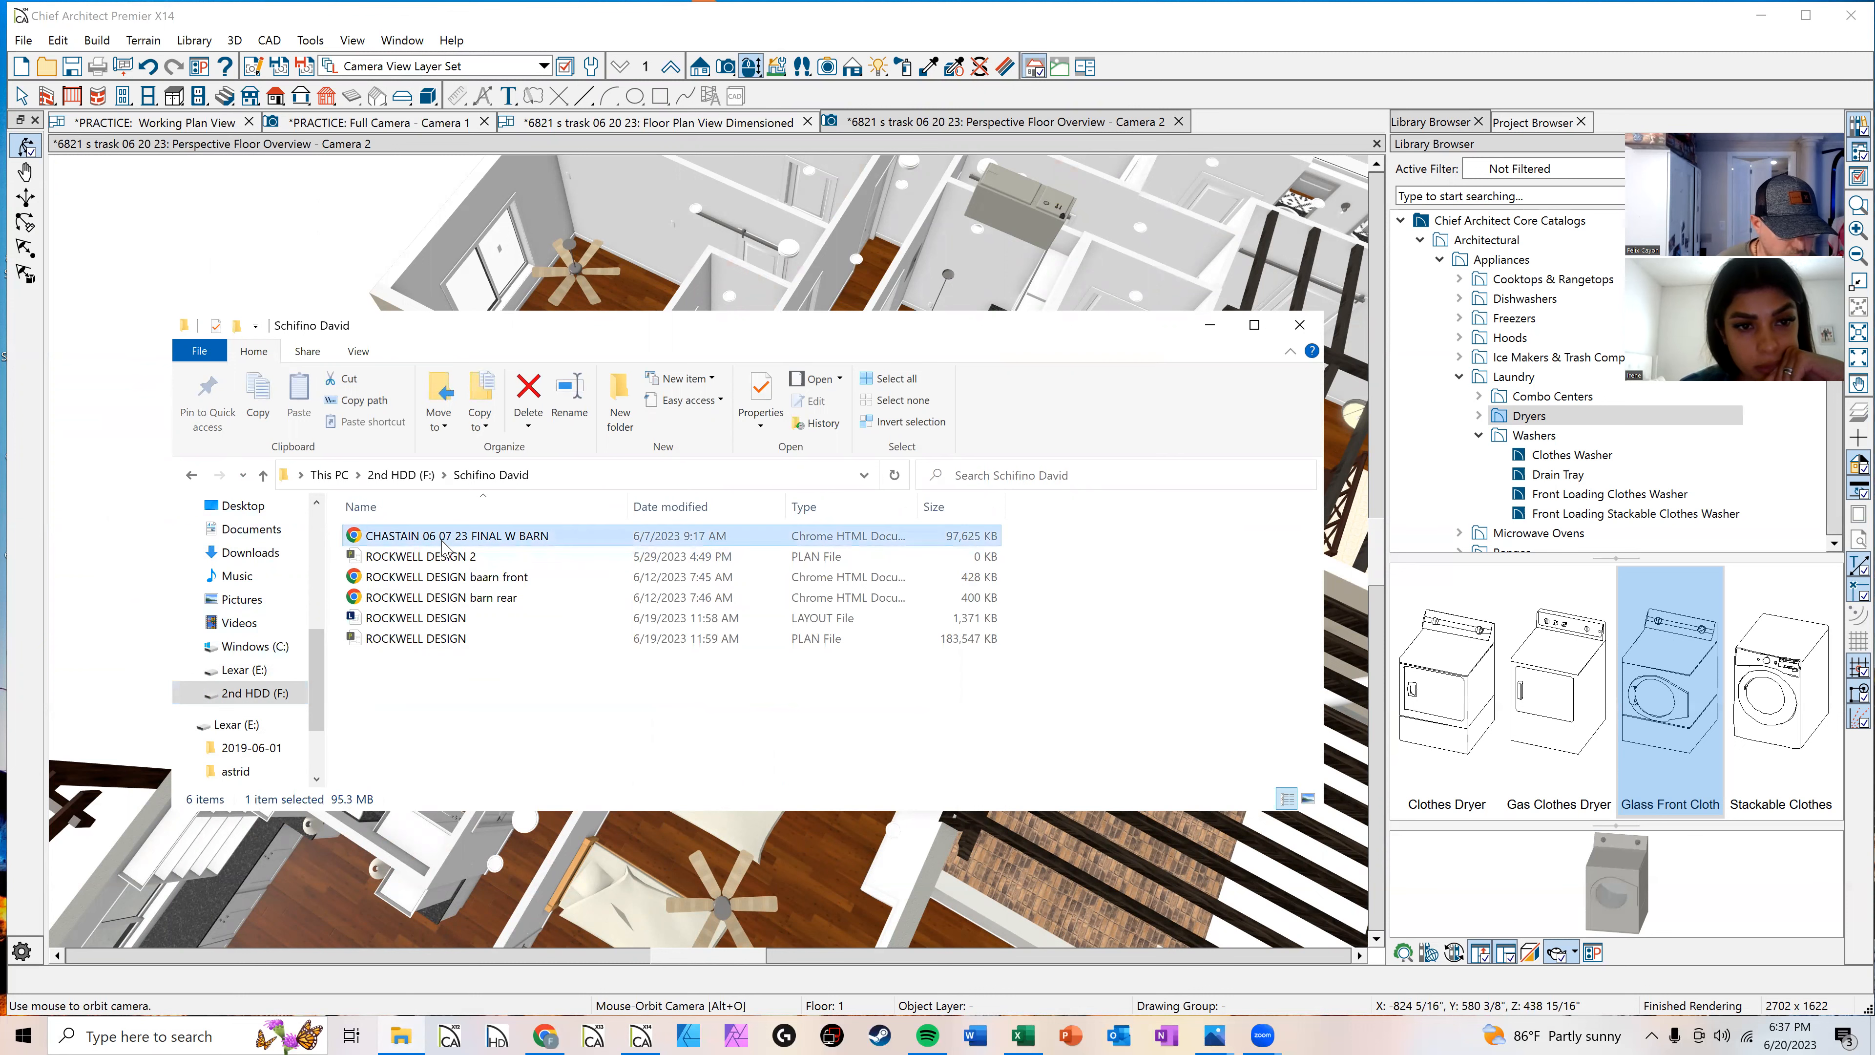
pyautogui.doubleClick(444, 545)
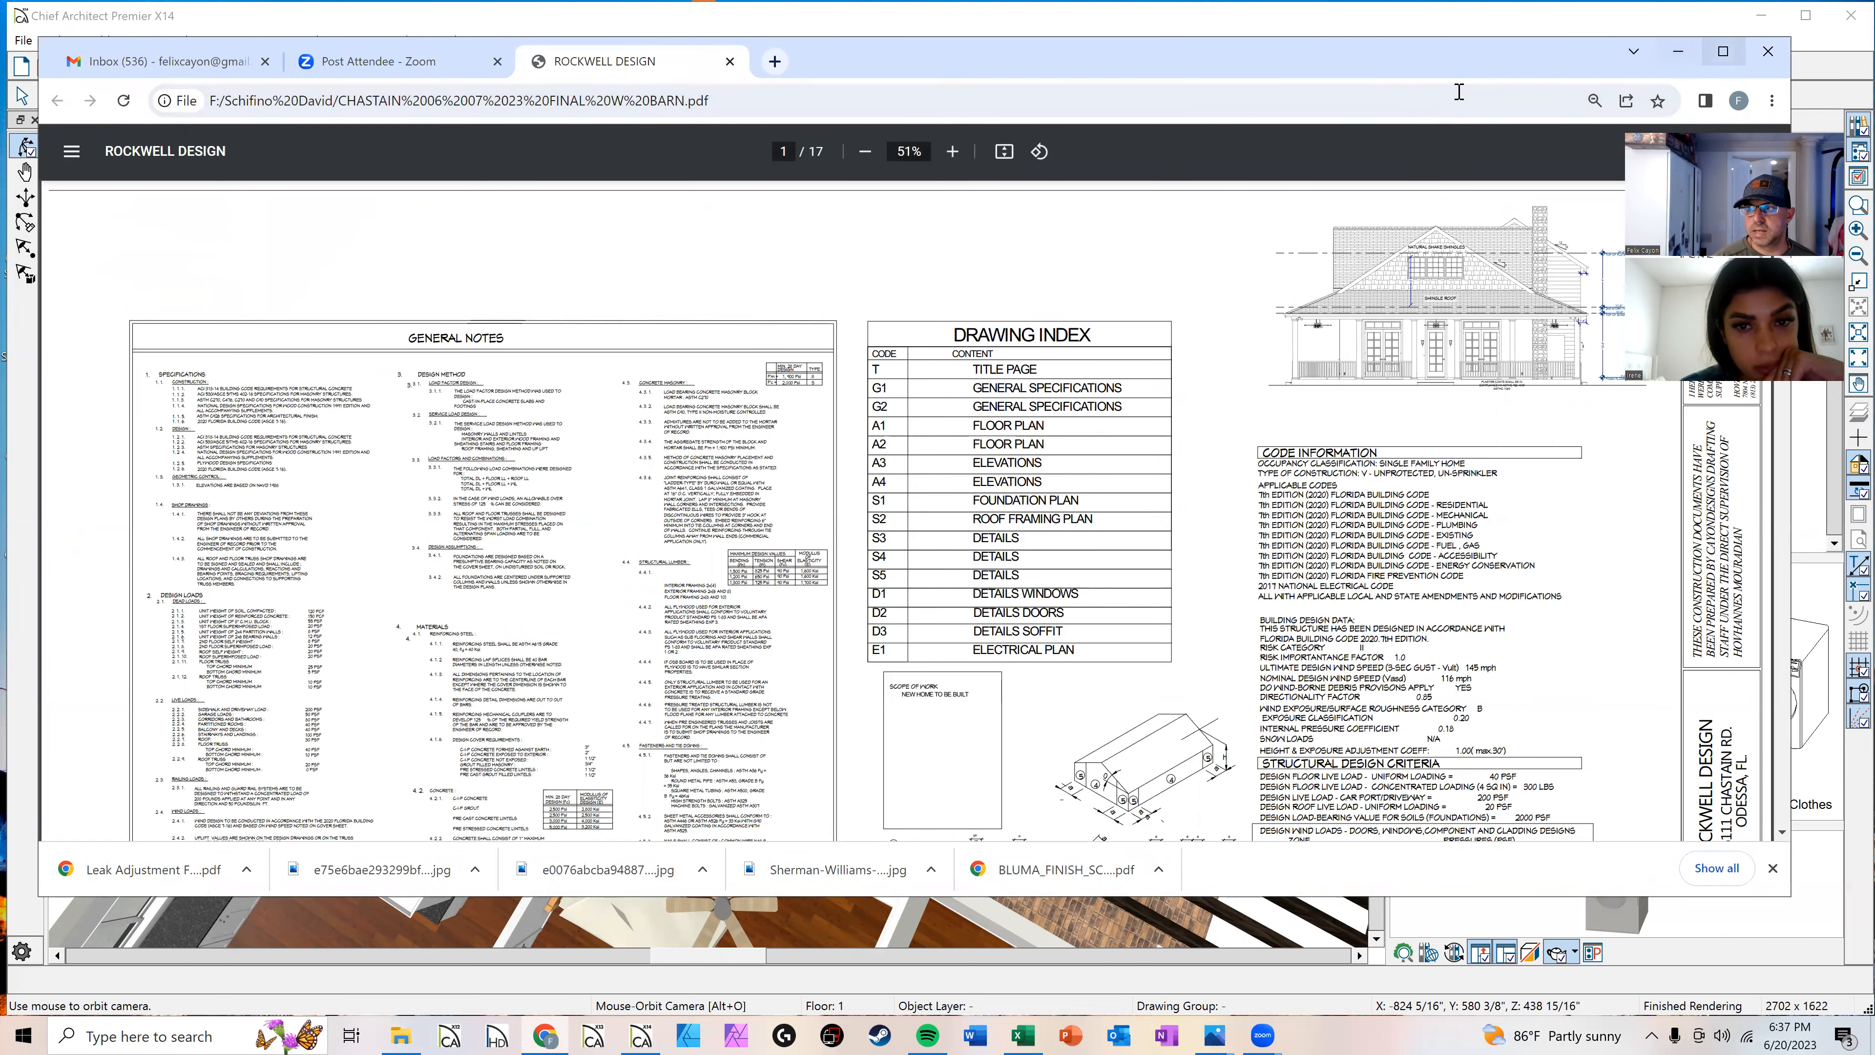
pyautogui.click(1723, 51)
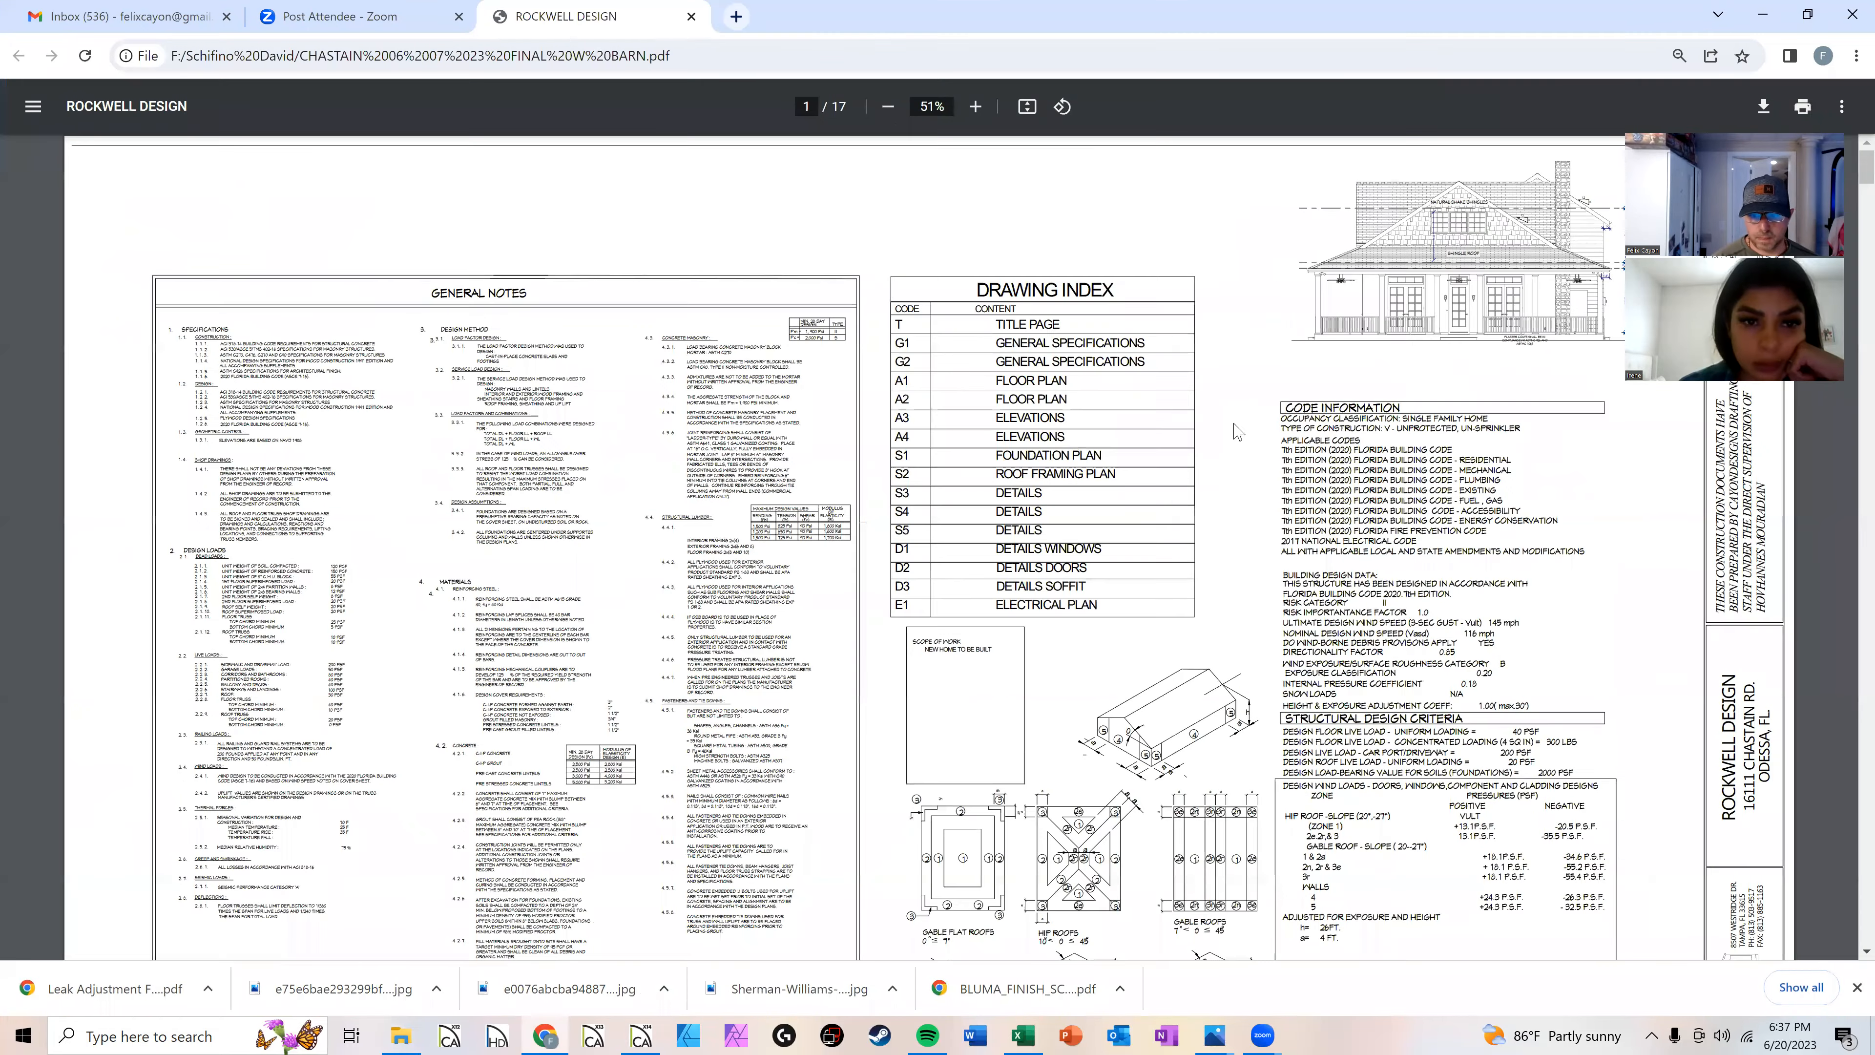
# Step: Scroll through the general notes, schedules and first-story floor plan sheets of the construction drawing set
pyautogui.scroll(-1, 1200, 439)
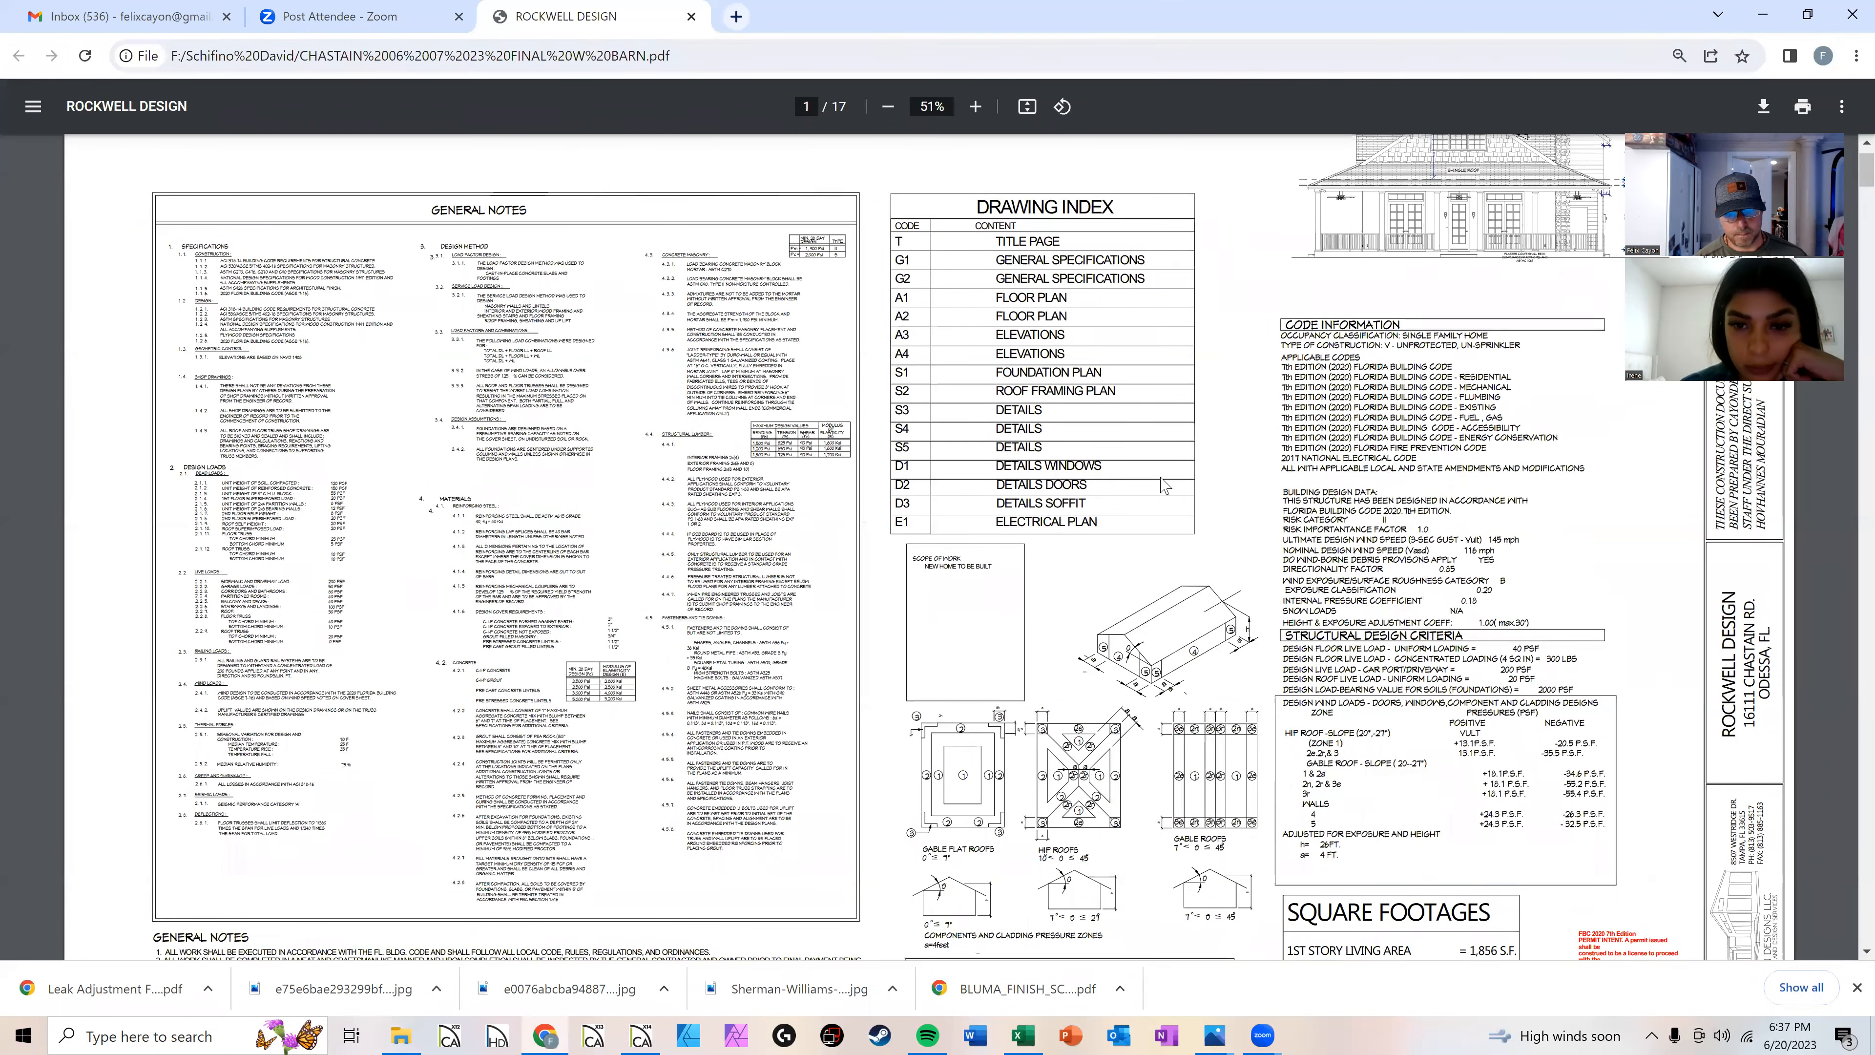
pyautogui.scroll(-5, 1162, 486)
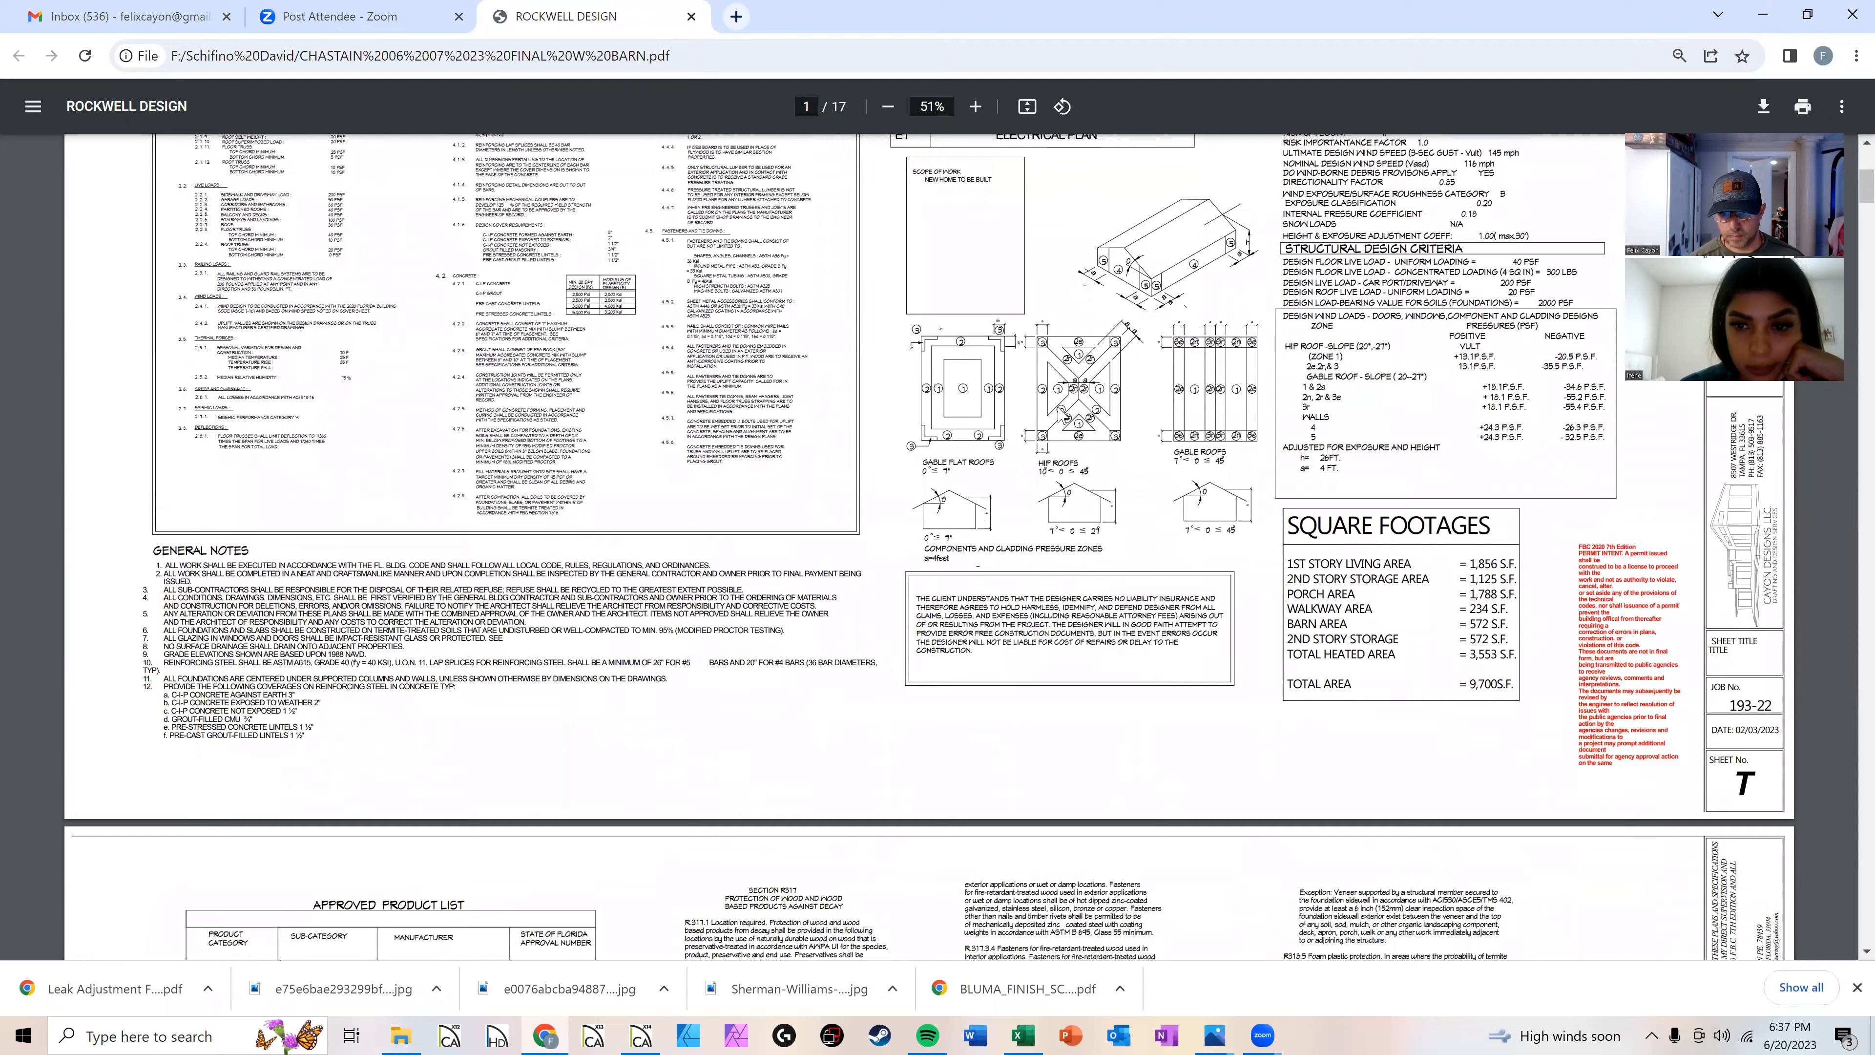
pyautogui.scroll(-7, 1025, 410)
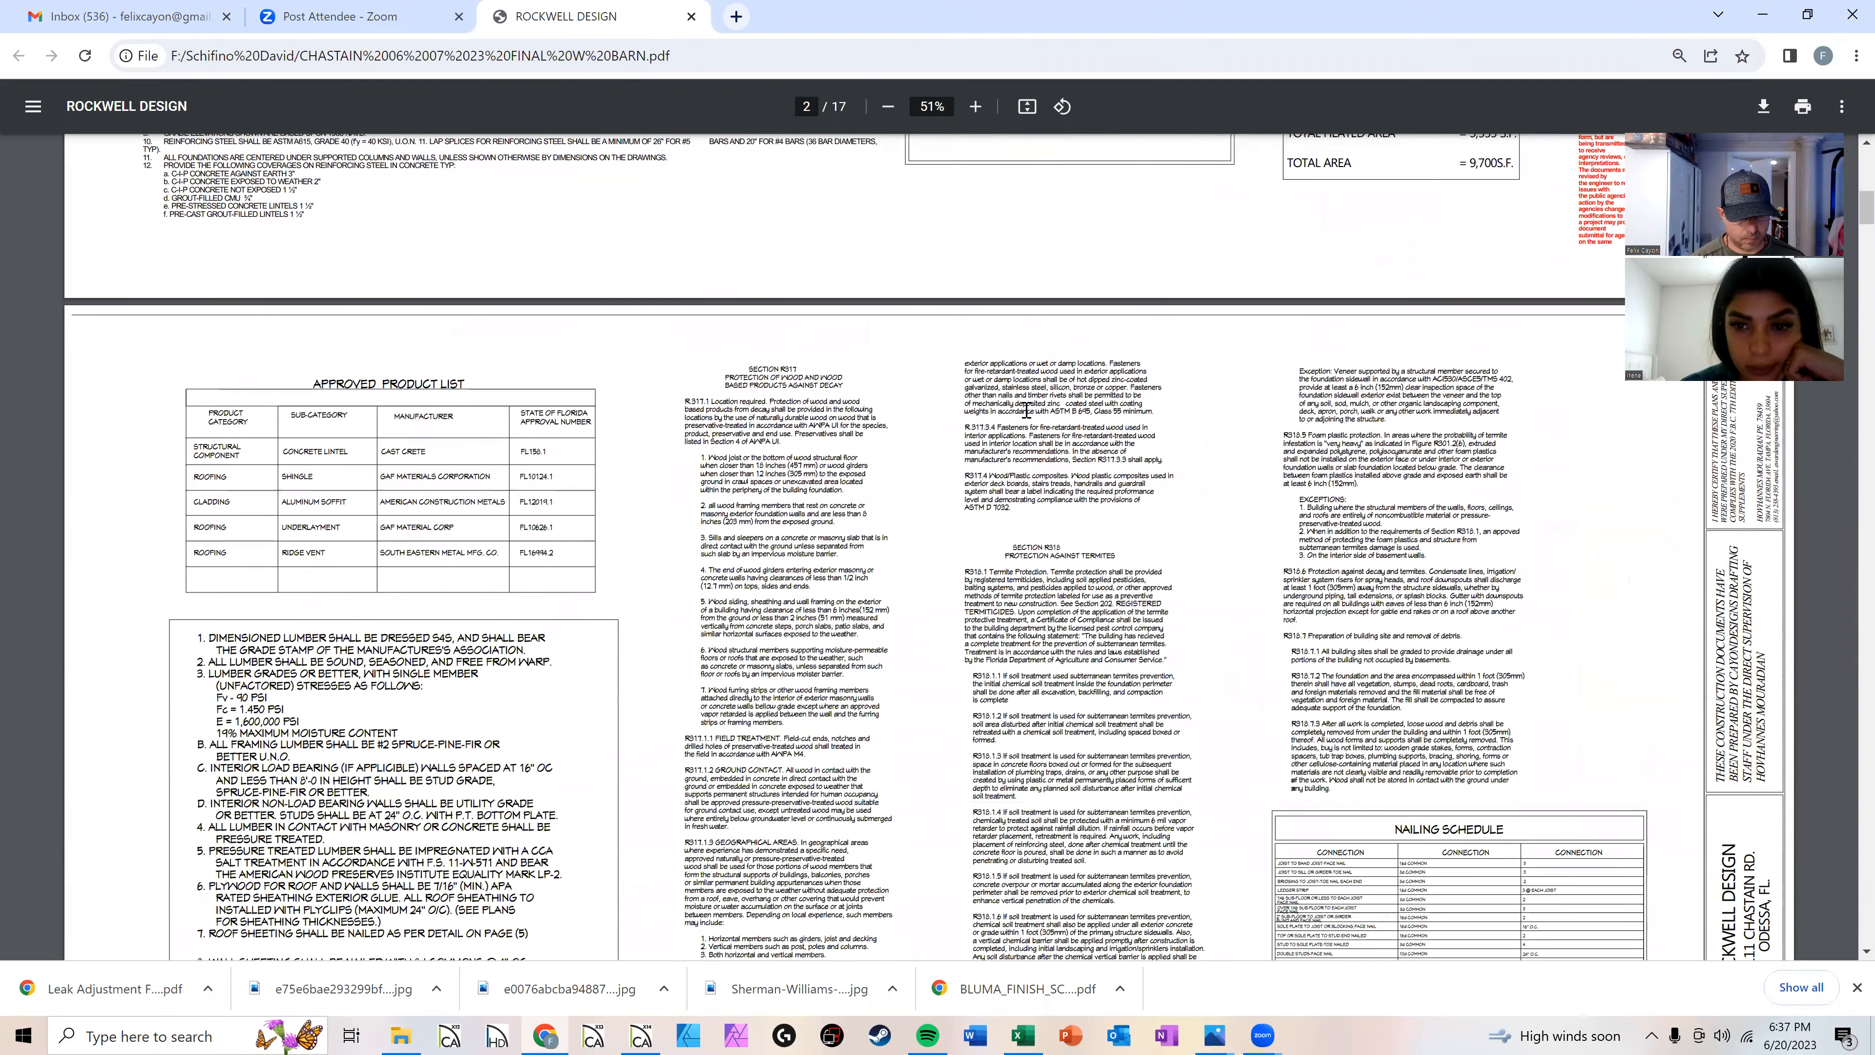
pyautogui.scroll(-2, 1026, 410)
pyautogui.scroll(-3, 845, 491)
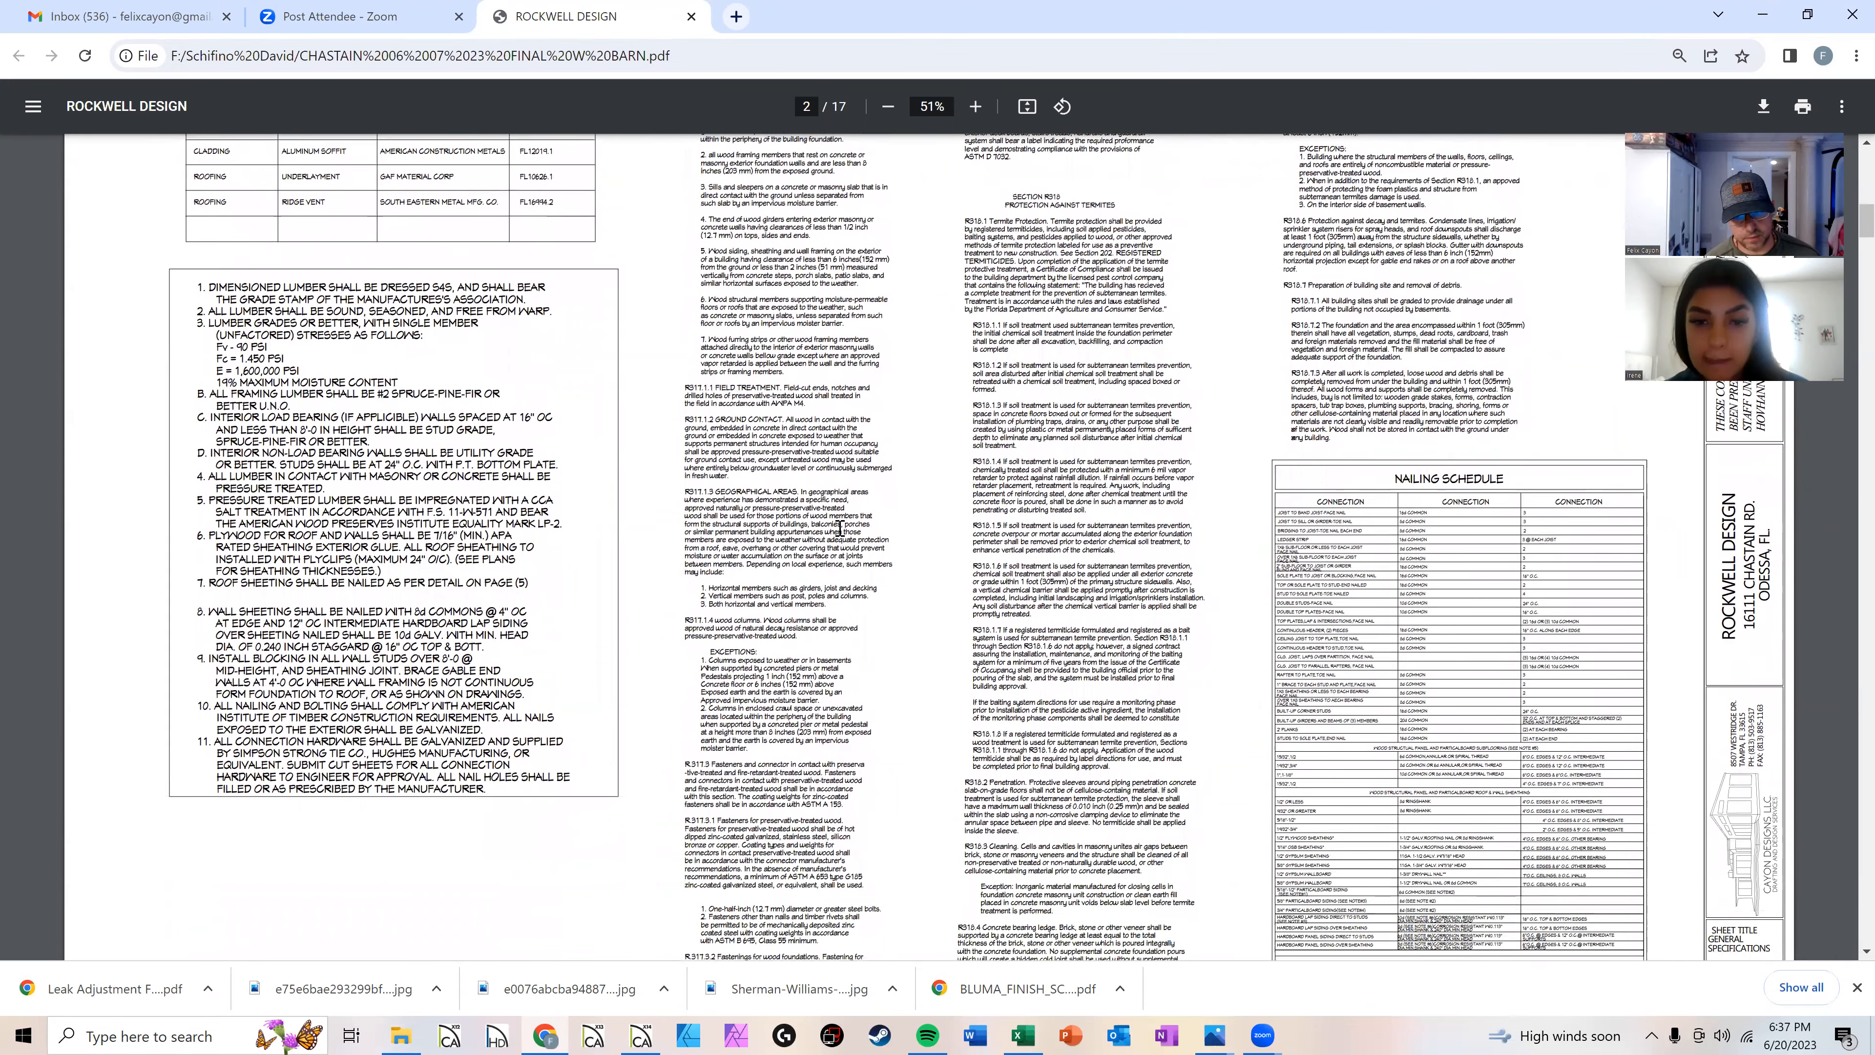
pyautogui.scroll(-7, 827, 576)
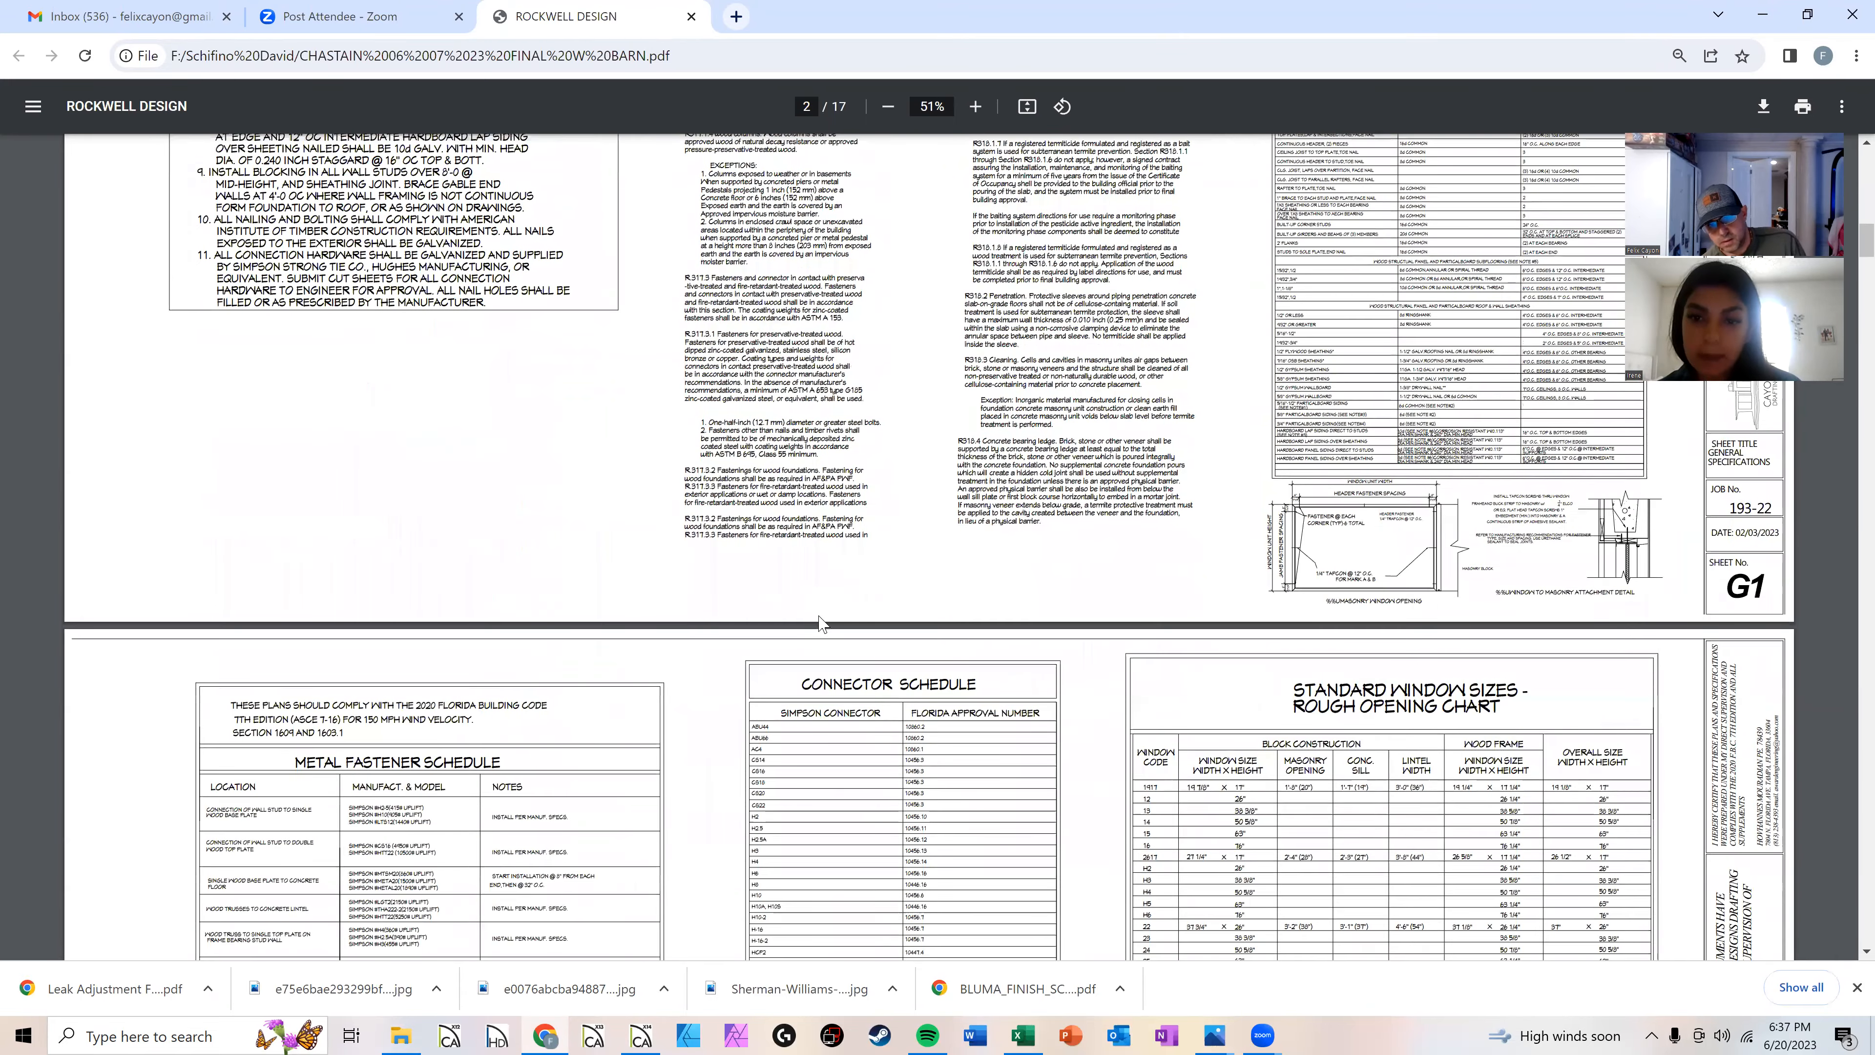
pyautogui.scroll(-4, 819, 616)
pyautogui.scroll(-3, 952, 525)
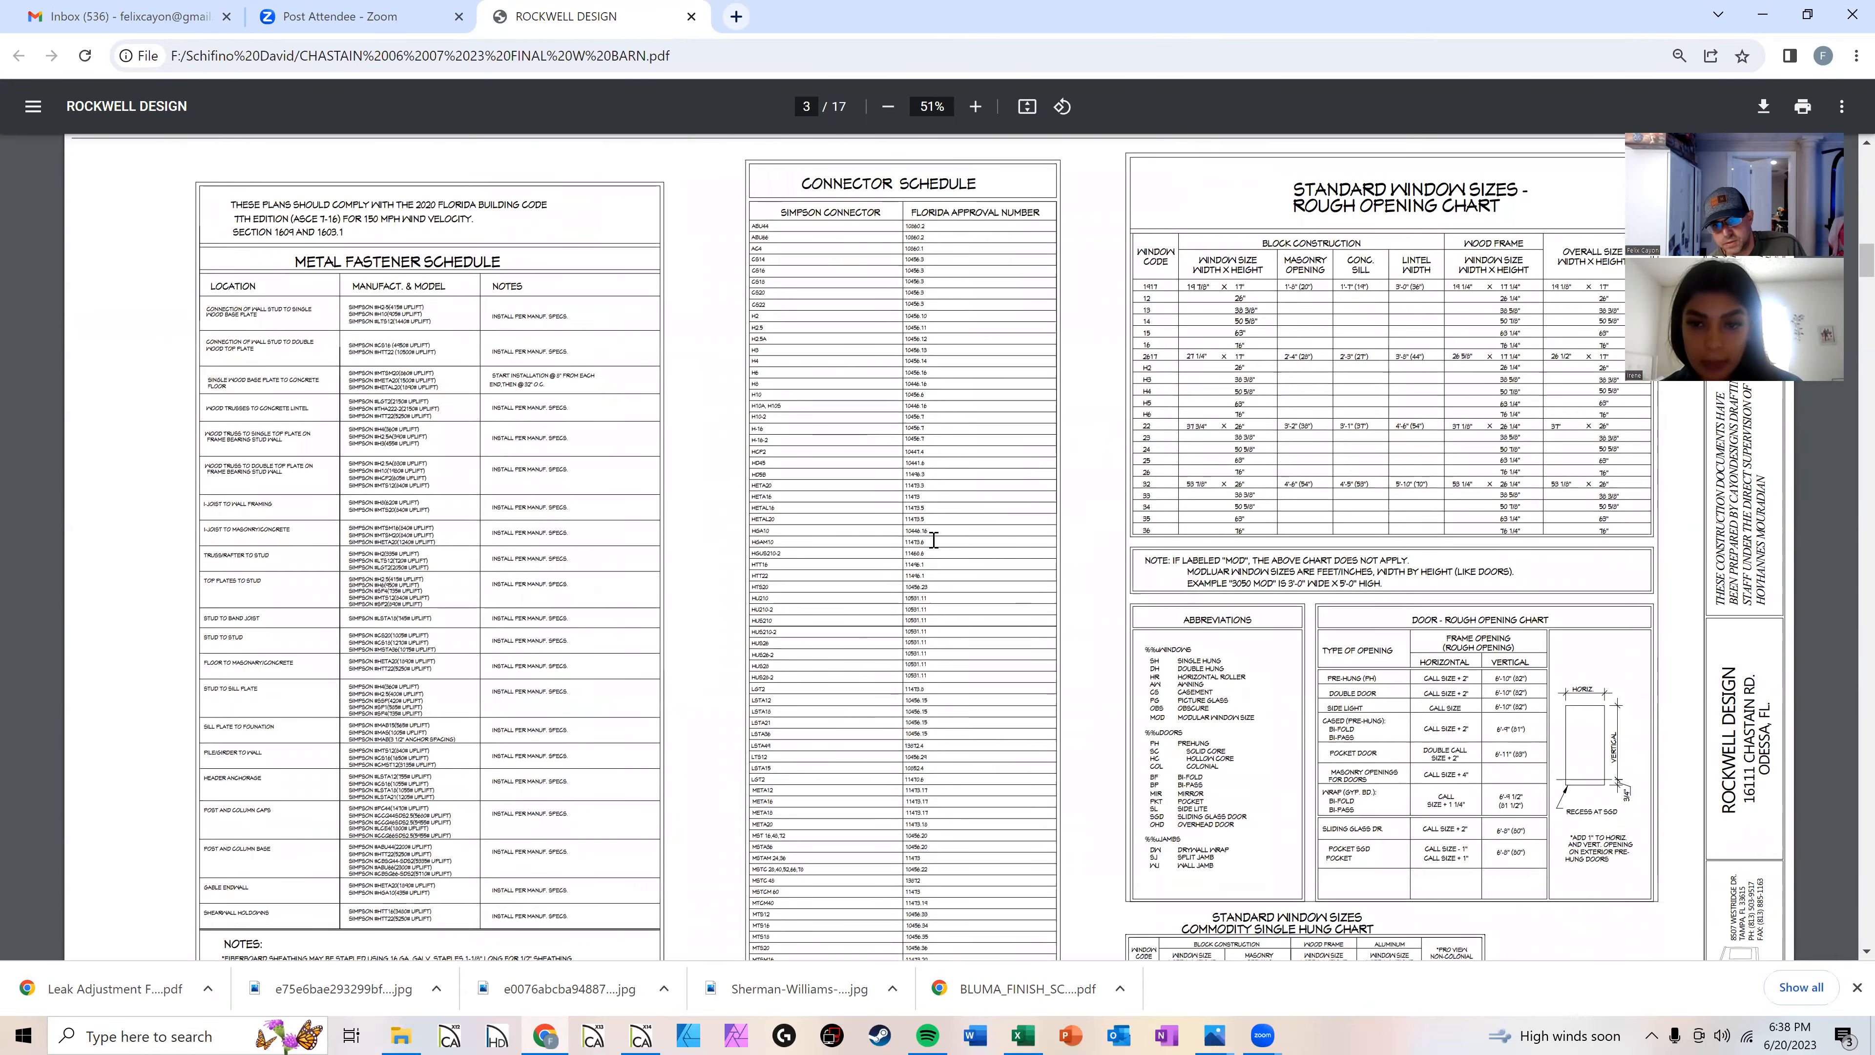
pyautogui.scroll(-11, 934, 540)
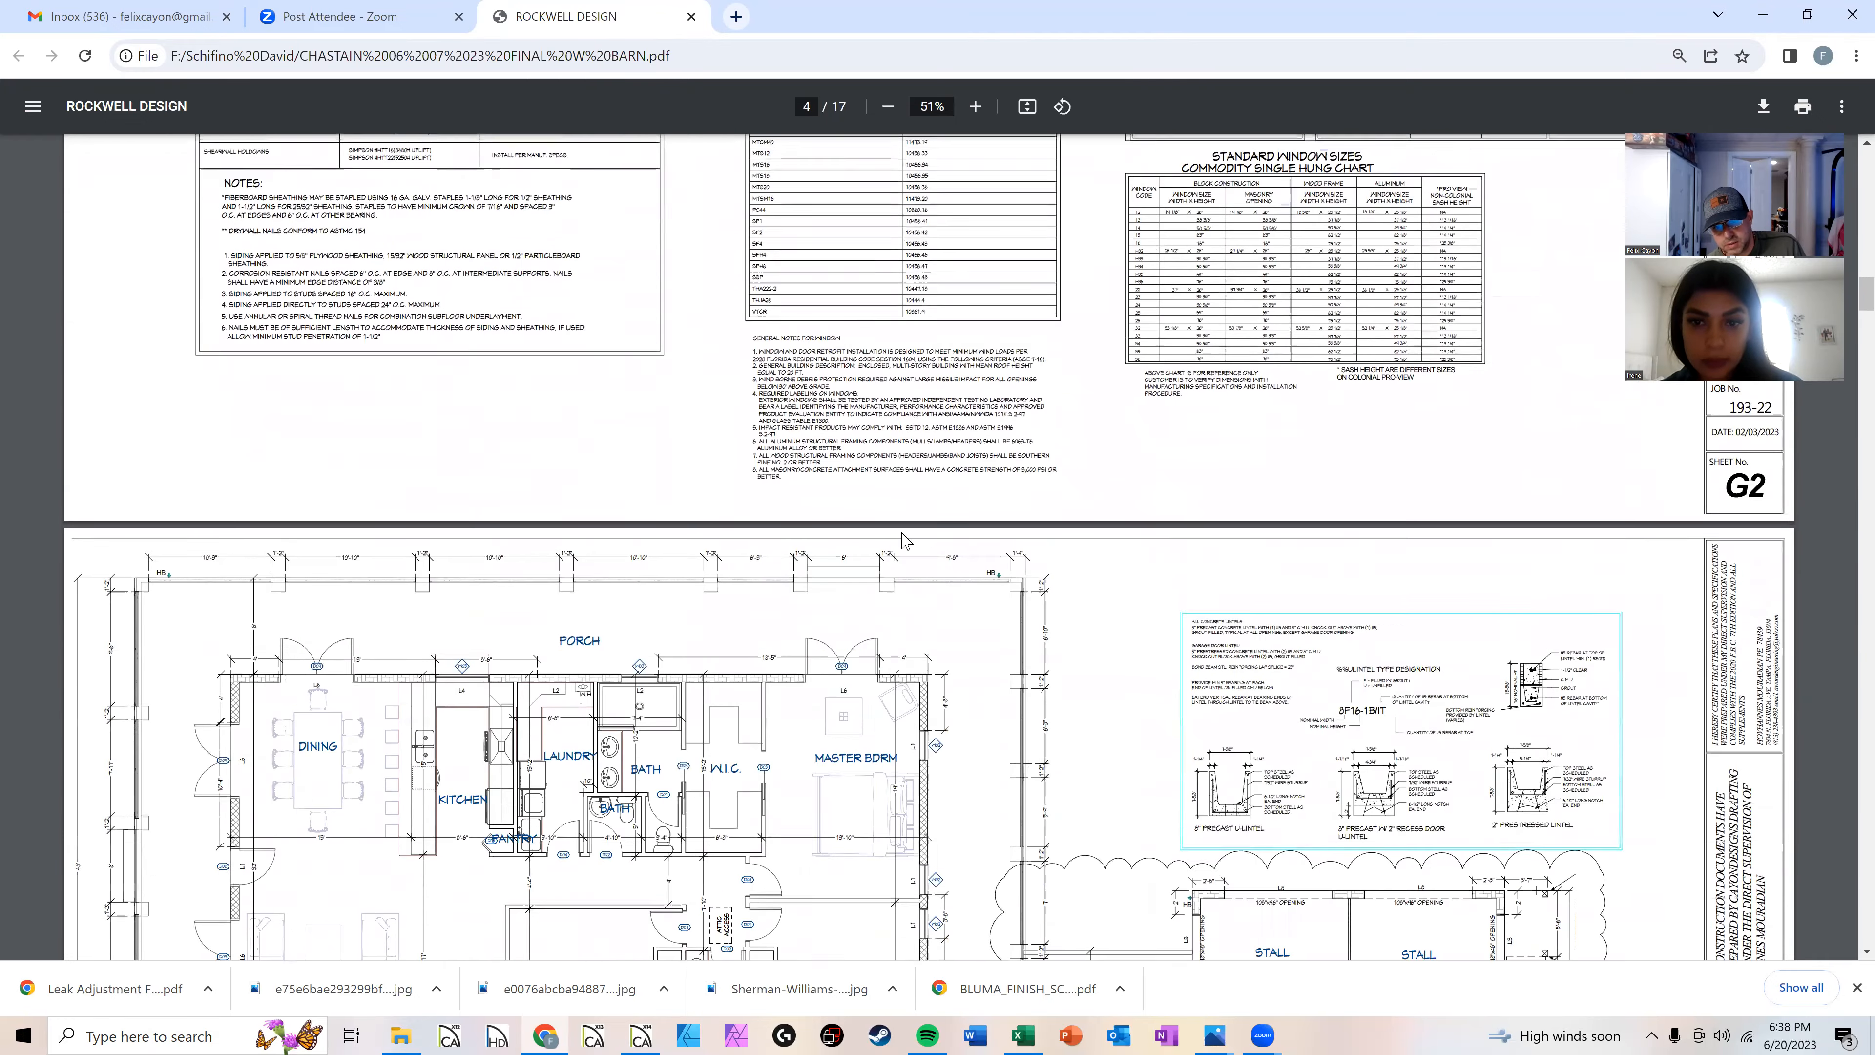
pyautogui.scroll(-4, 902, 537)
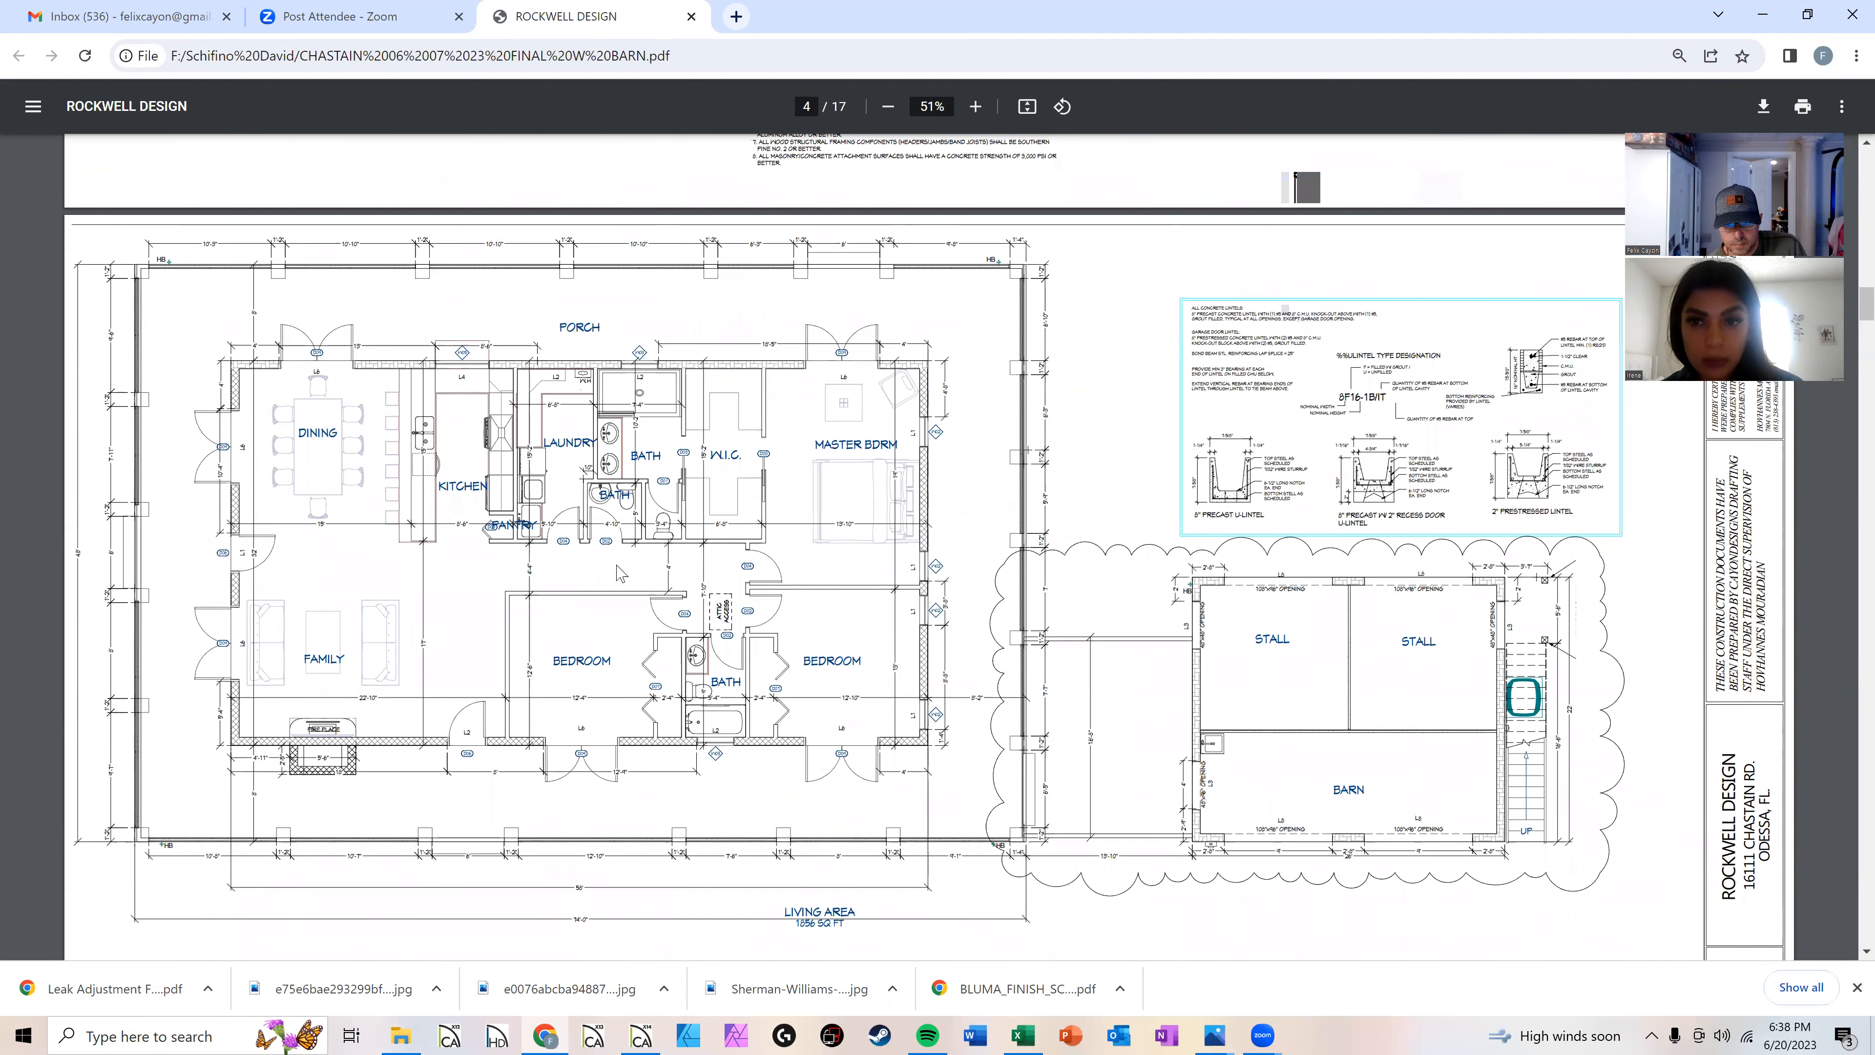
pyautogui.scroll(-3, 1060, 700)
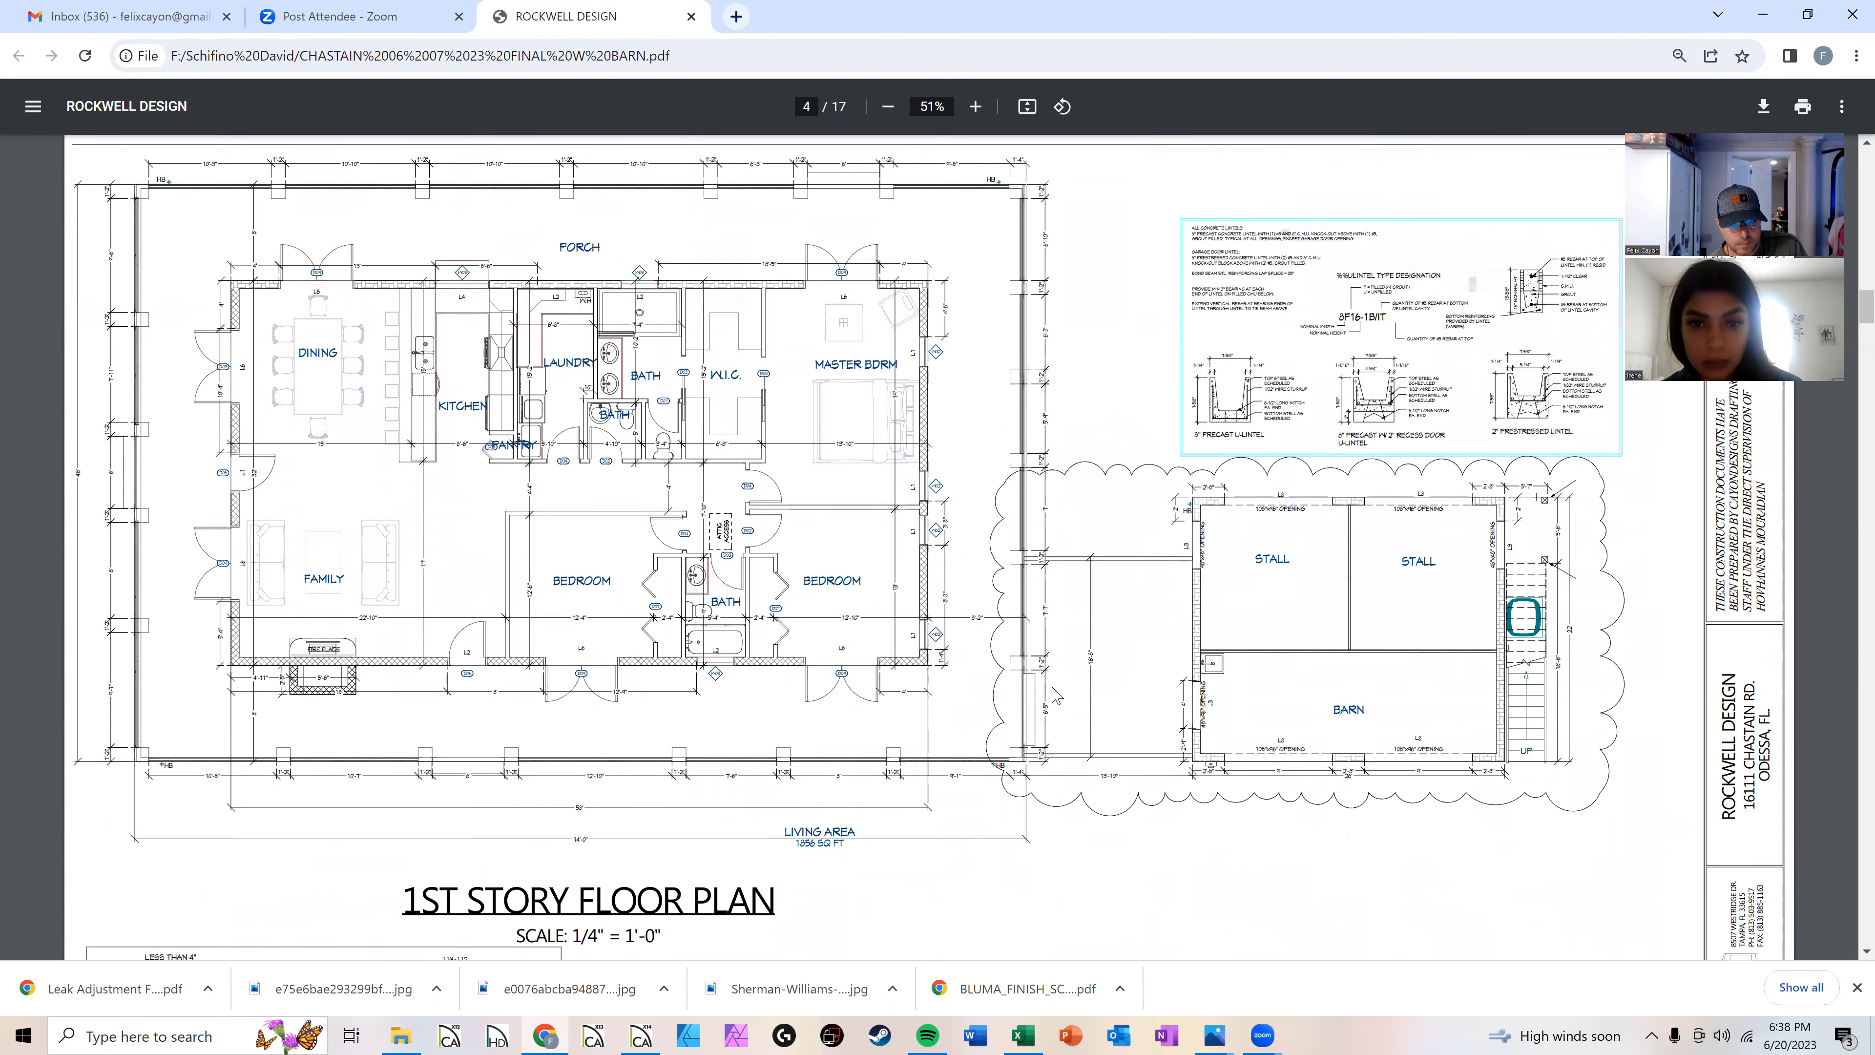
pyautogui.scroll(-7, 1040, 678)
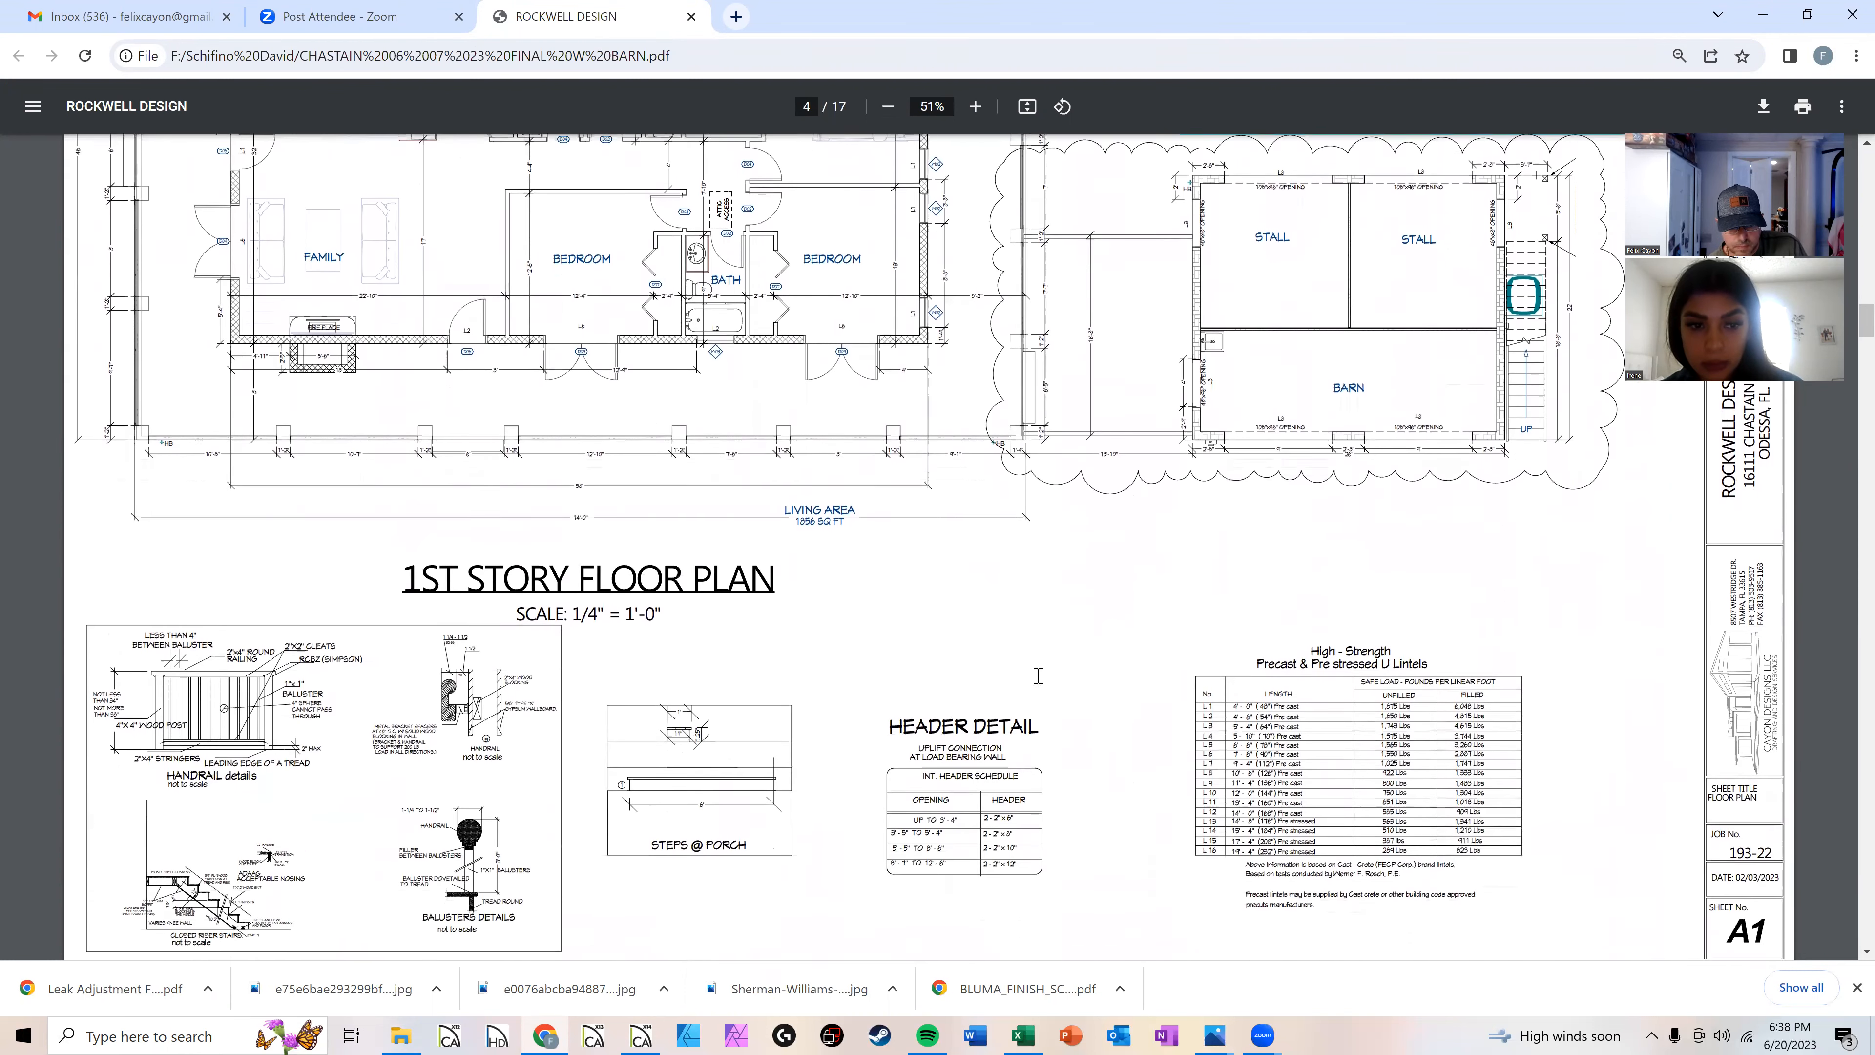
pyautogui.scroll(-2, 1033, 680)
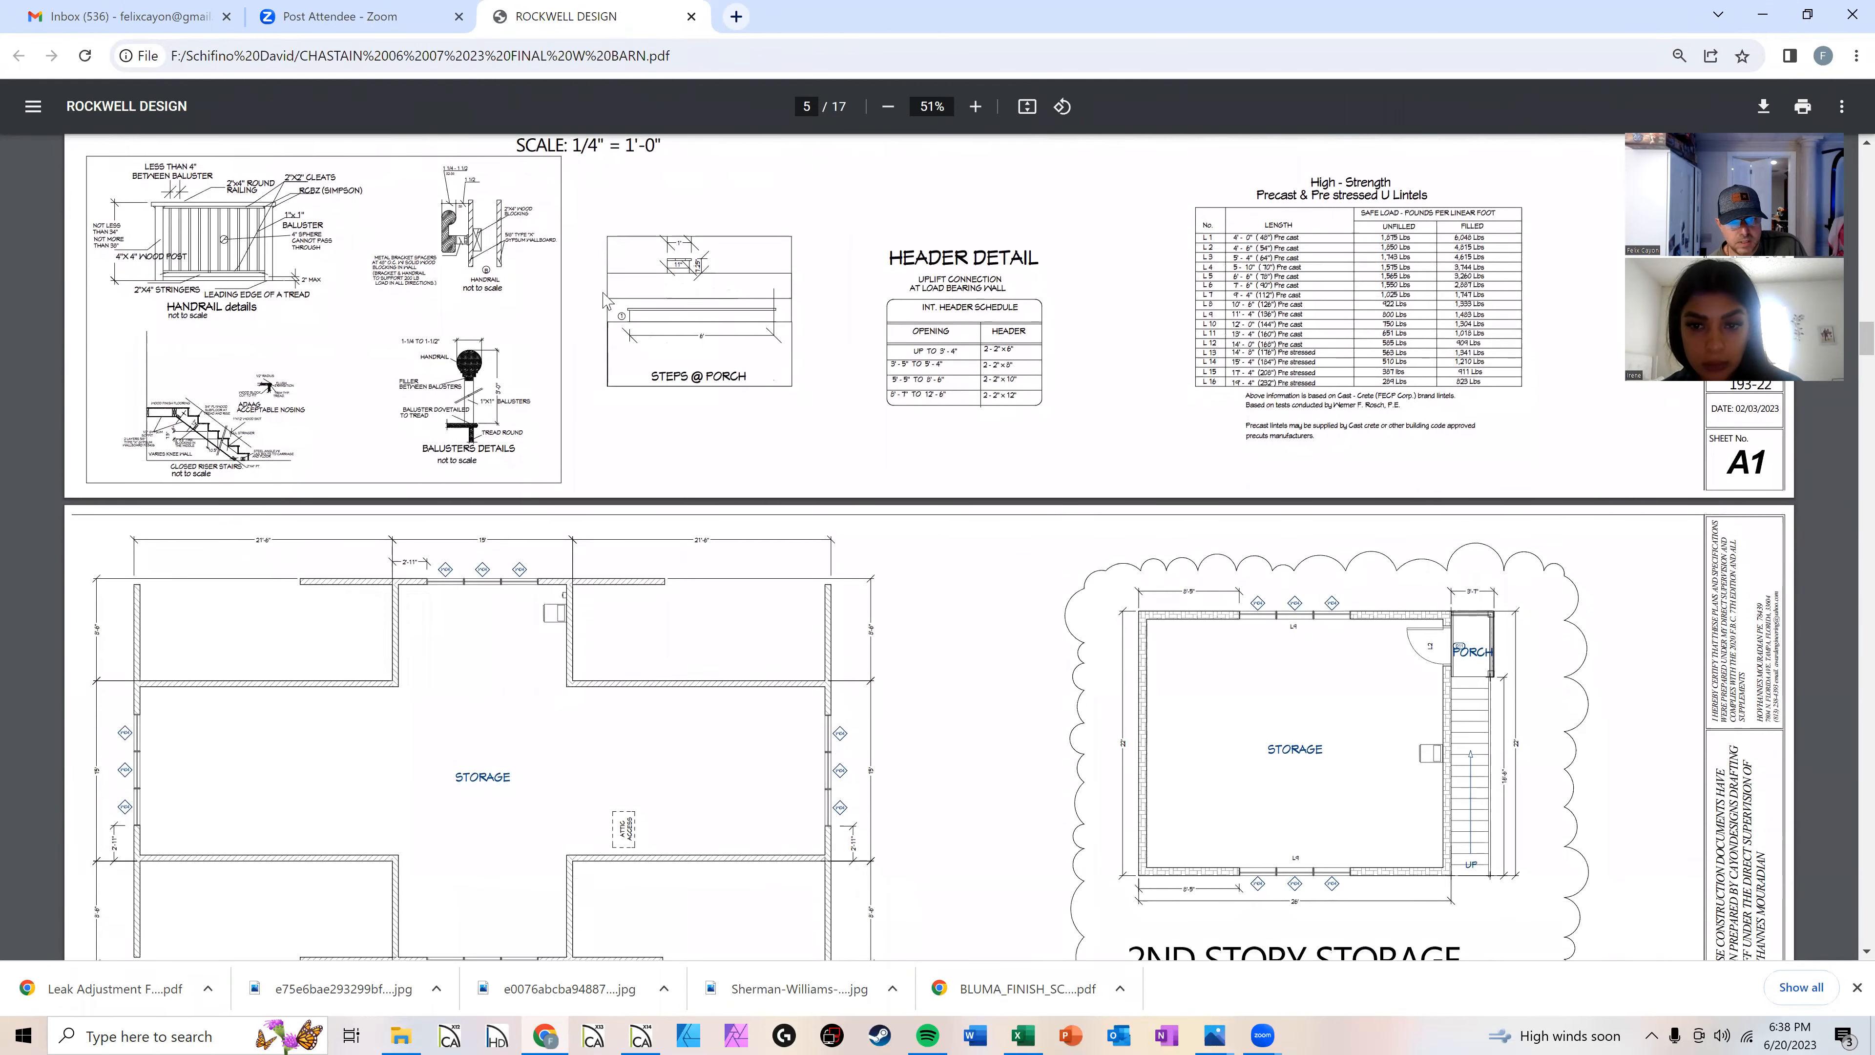
# Step: Review the storage plans, exterior elevations and roof framing plan sheets of the construction drawing set
pyautogui.scroll(-5, 918, 527)
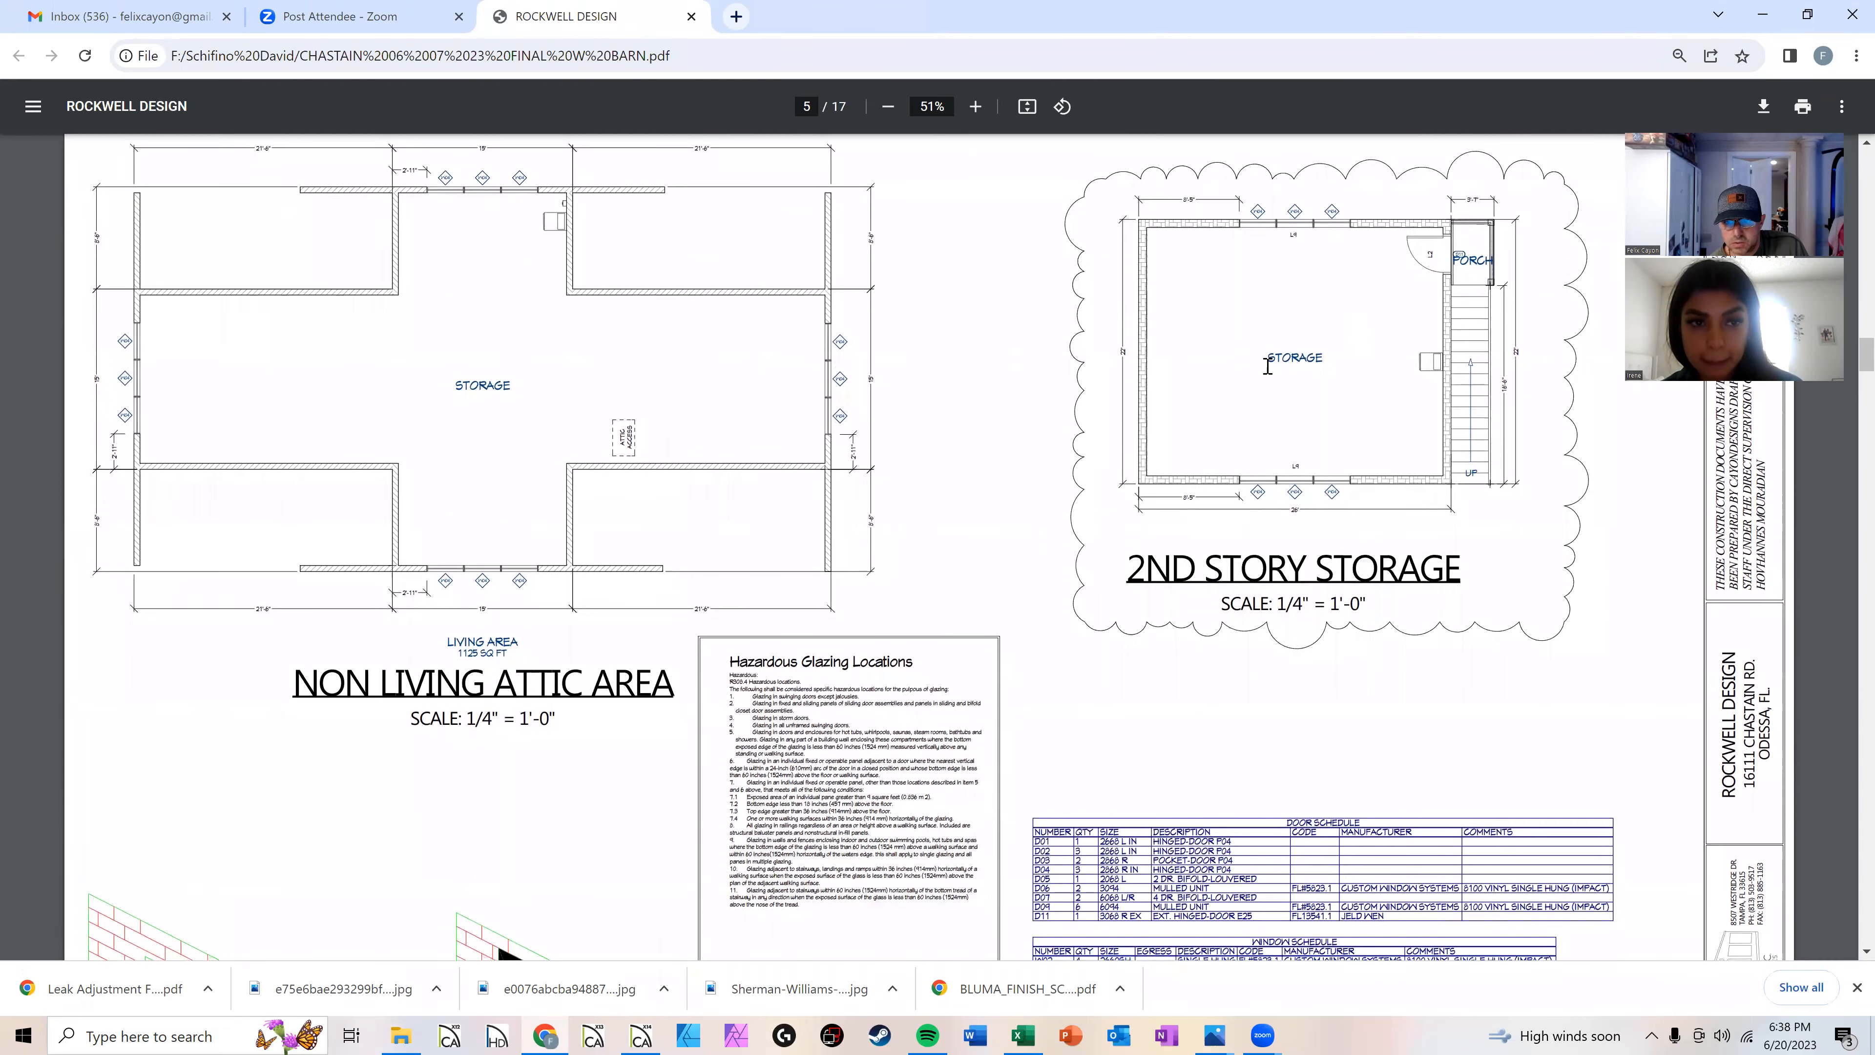
pyautogui.scroll(-1, 960, 503)
pyautogui.scroll(-10, 928, 503)
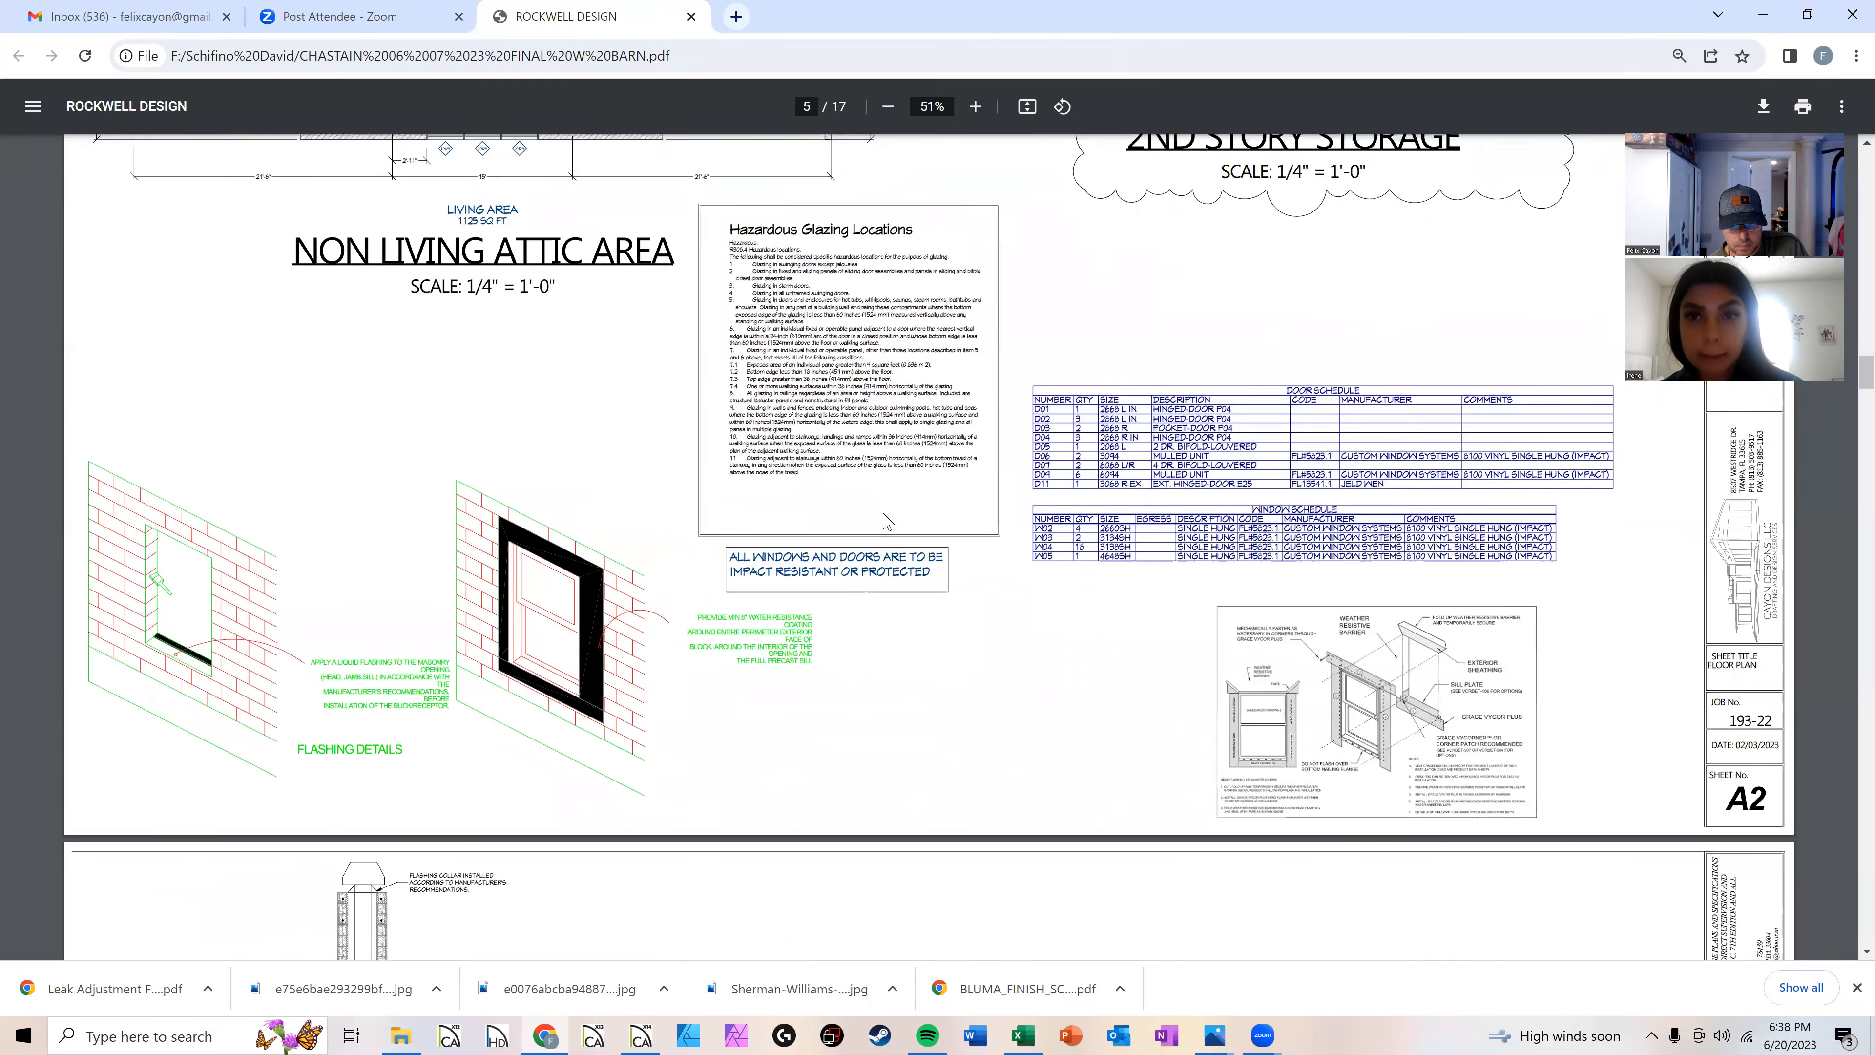
pyautogui.scroll(-3, 873, 511)
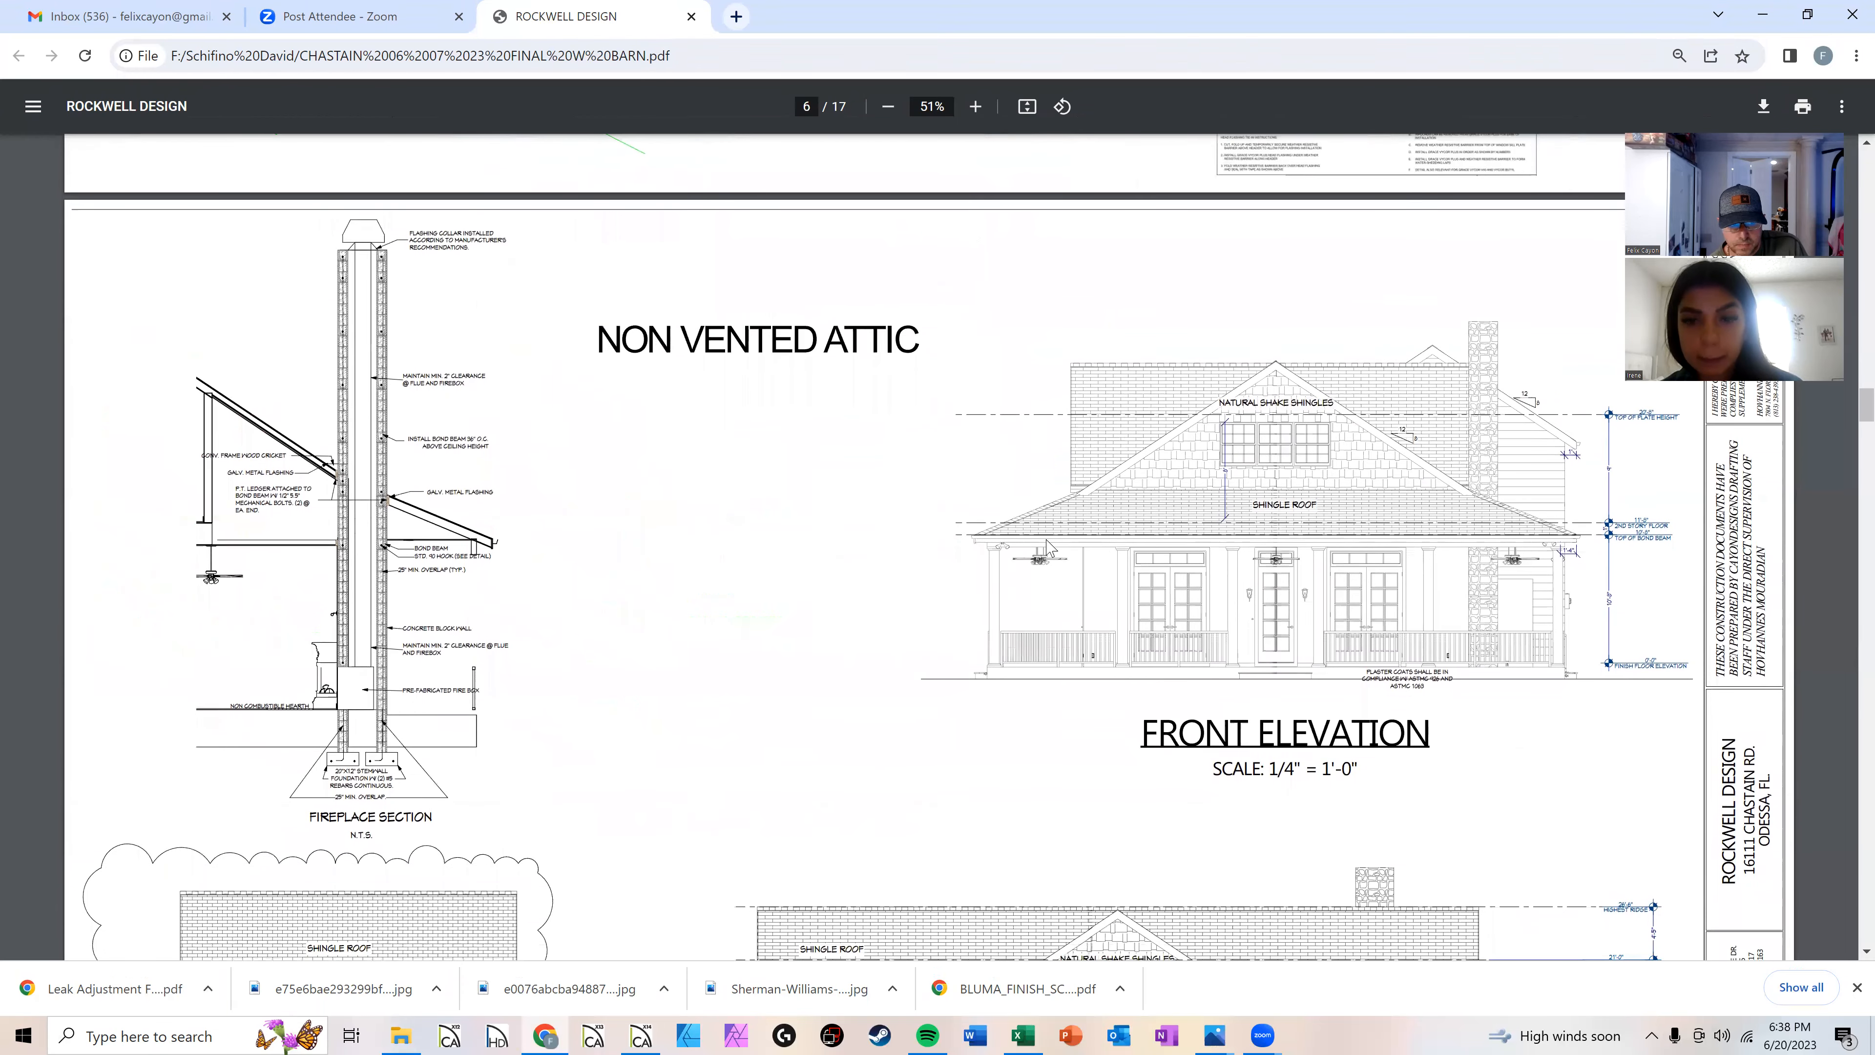
pyautogui.scroll(-3, 664, 461)
pyautogui.scroll(3, 436, 322)
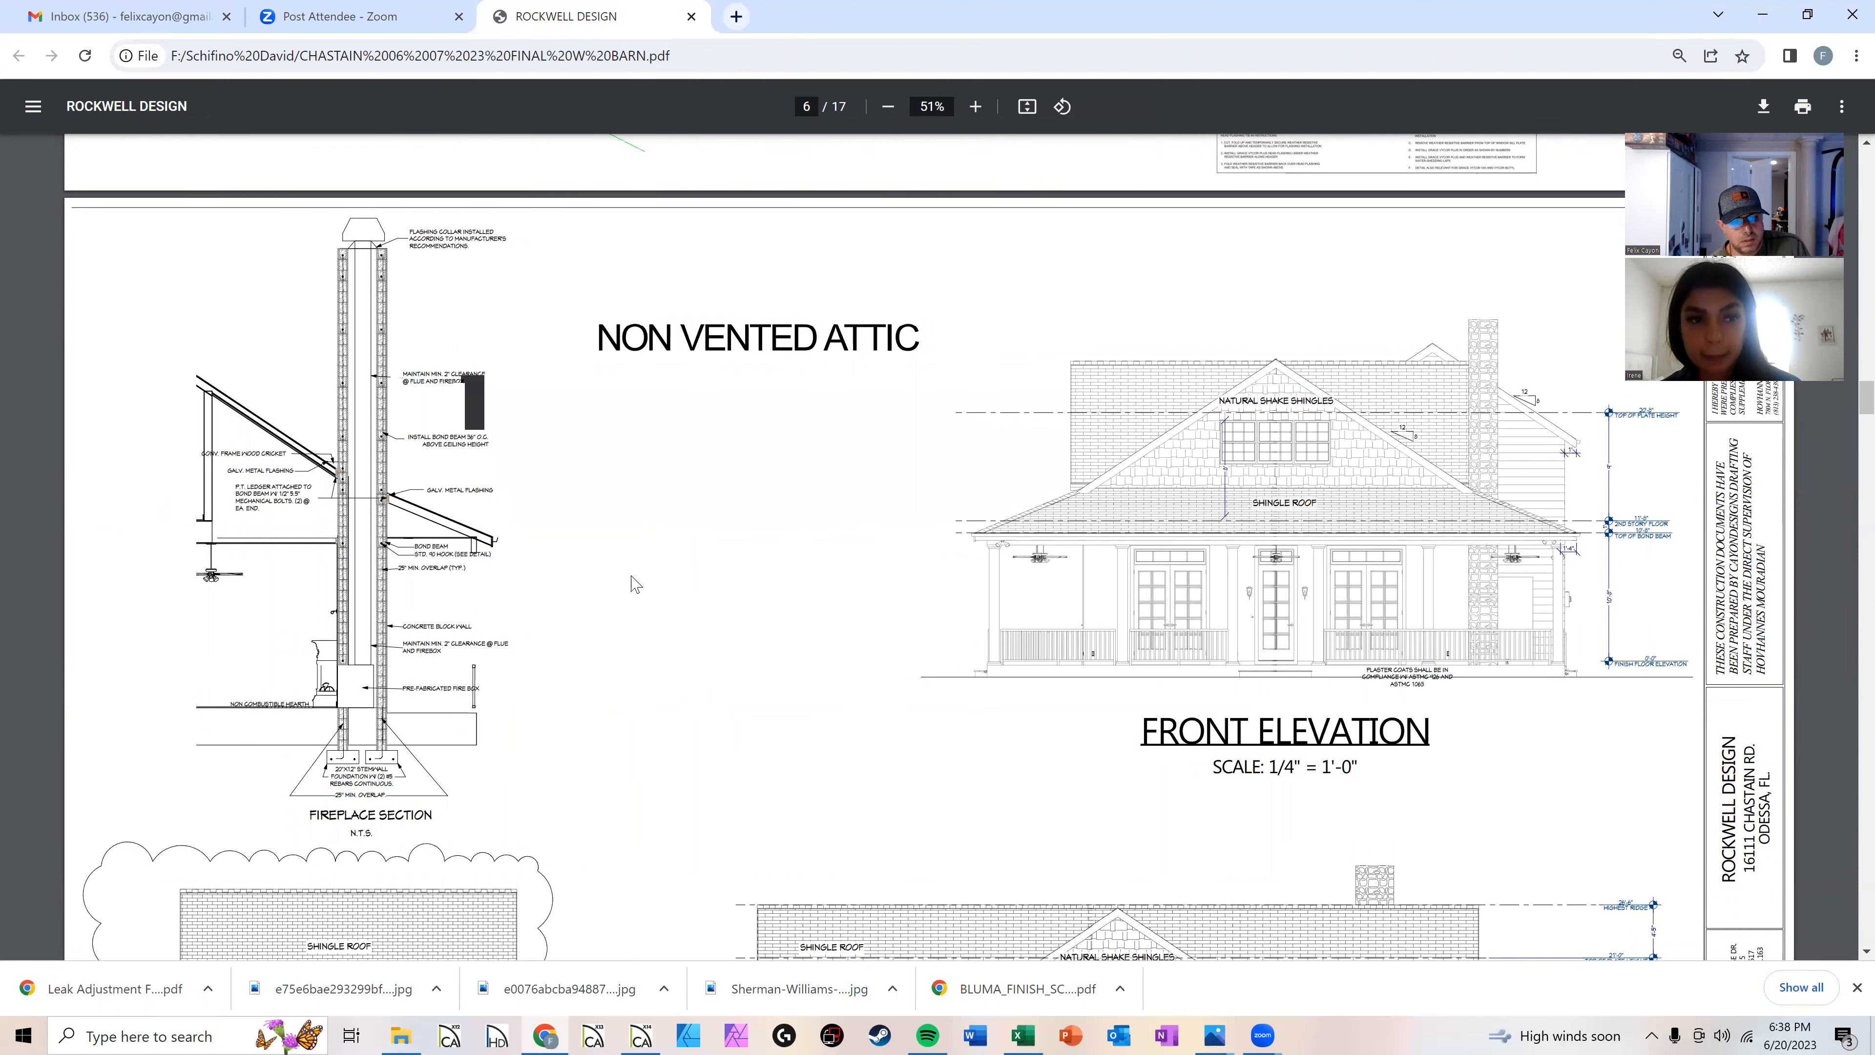
pyautogui.scroll(-1, 916, 565)
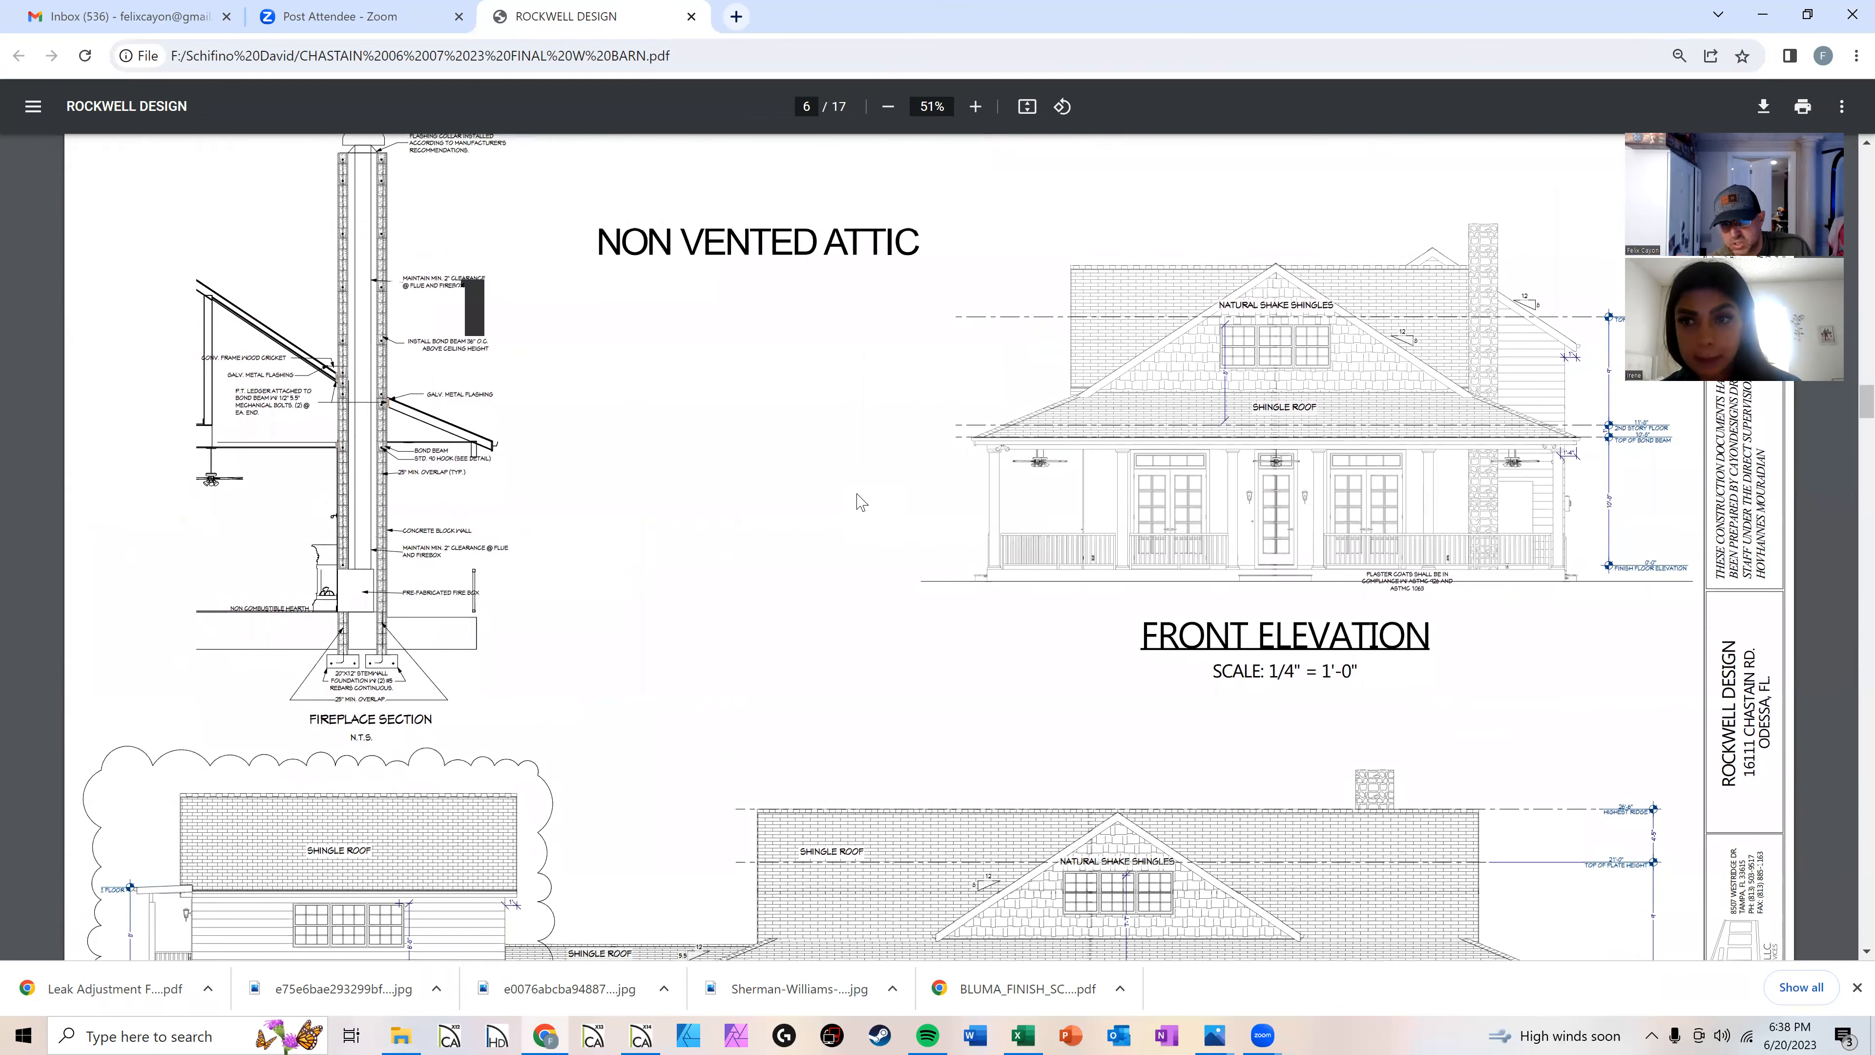
pyautogui.scroll(-3, 779, 590)
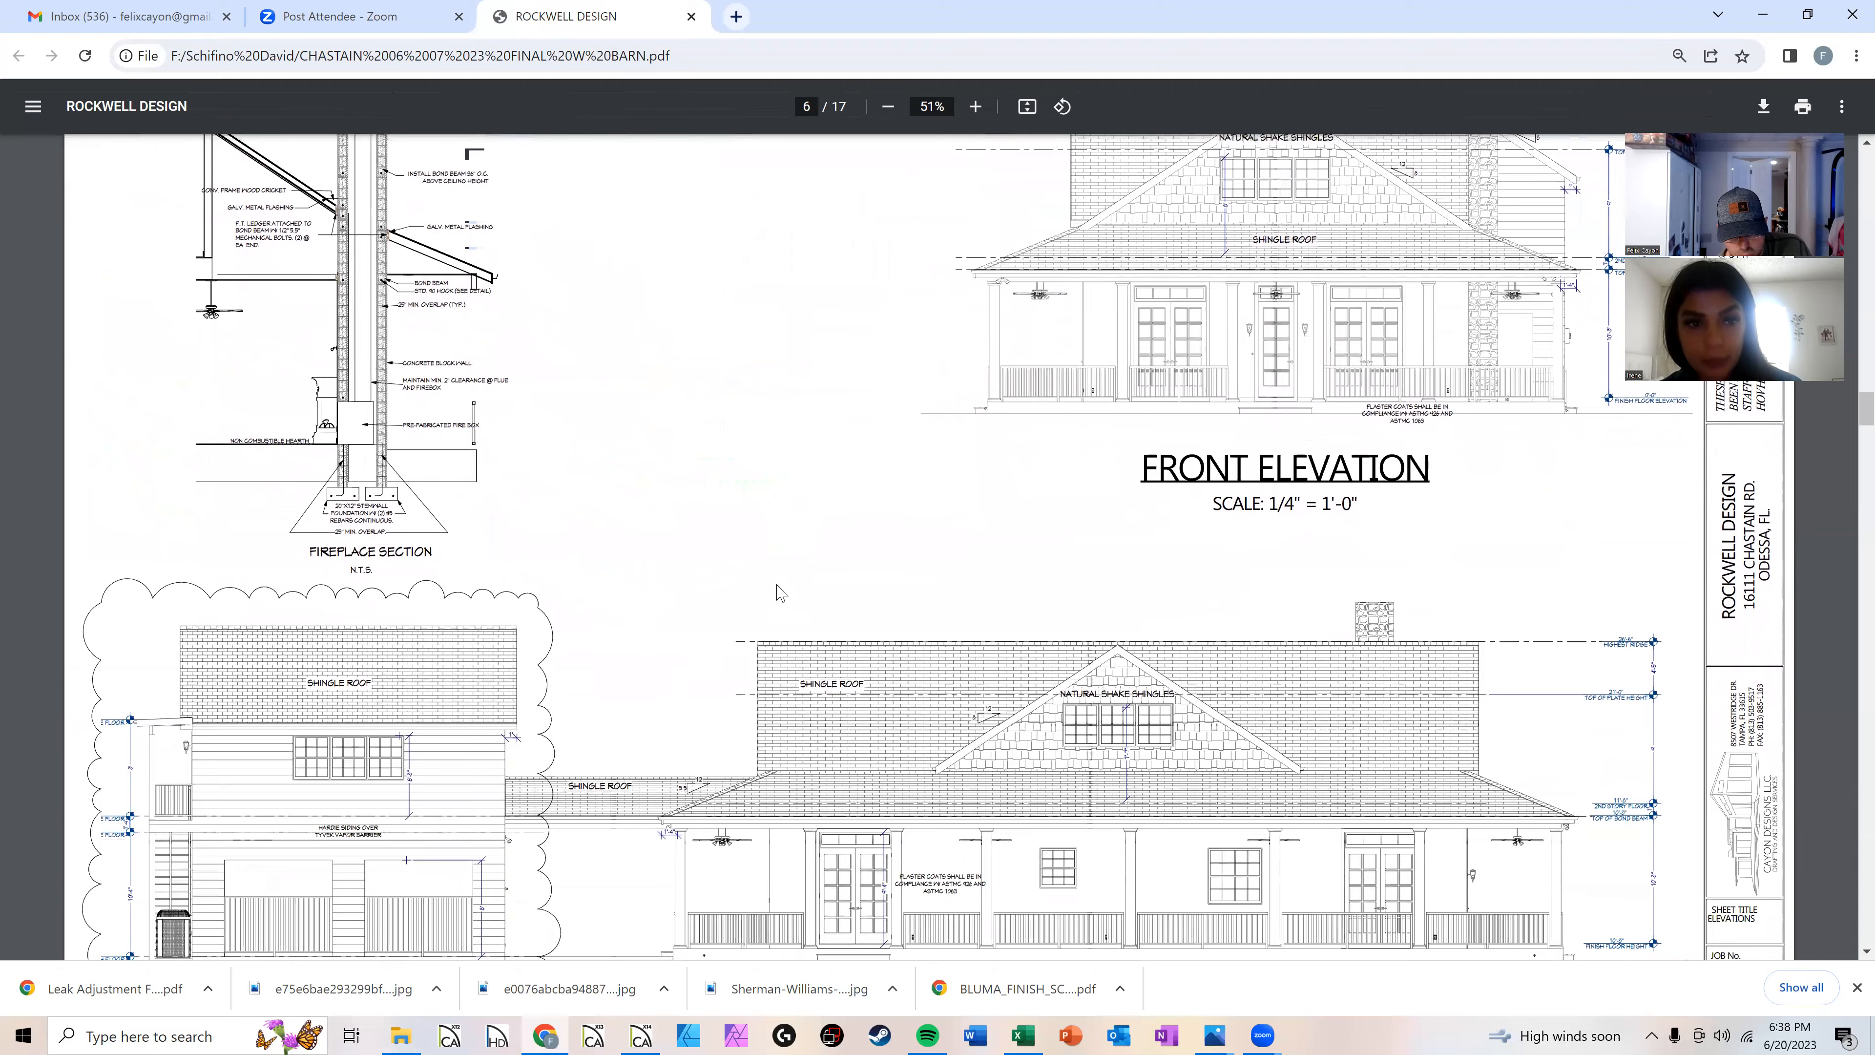
pyautogui.scroll(-1, 619, 593)
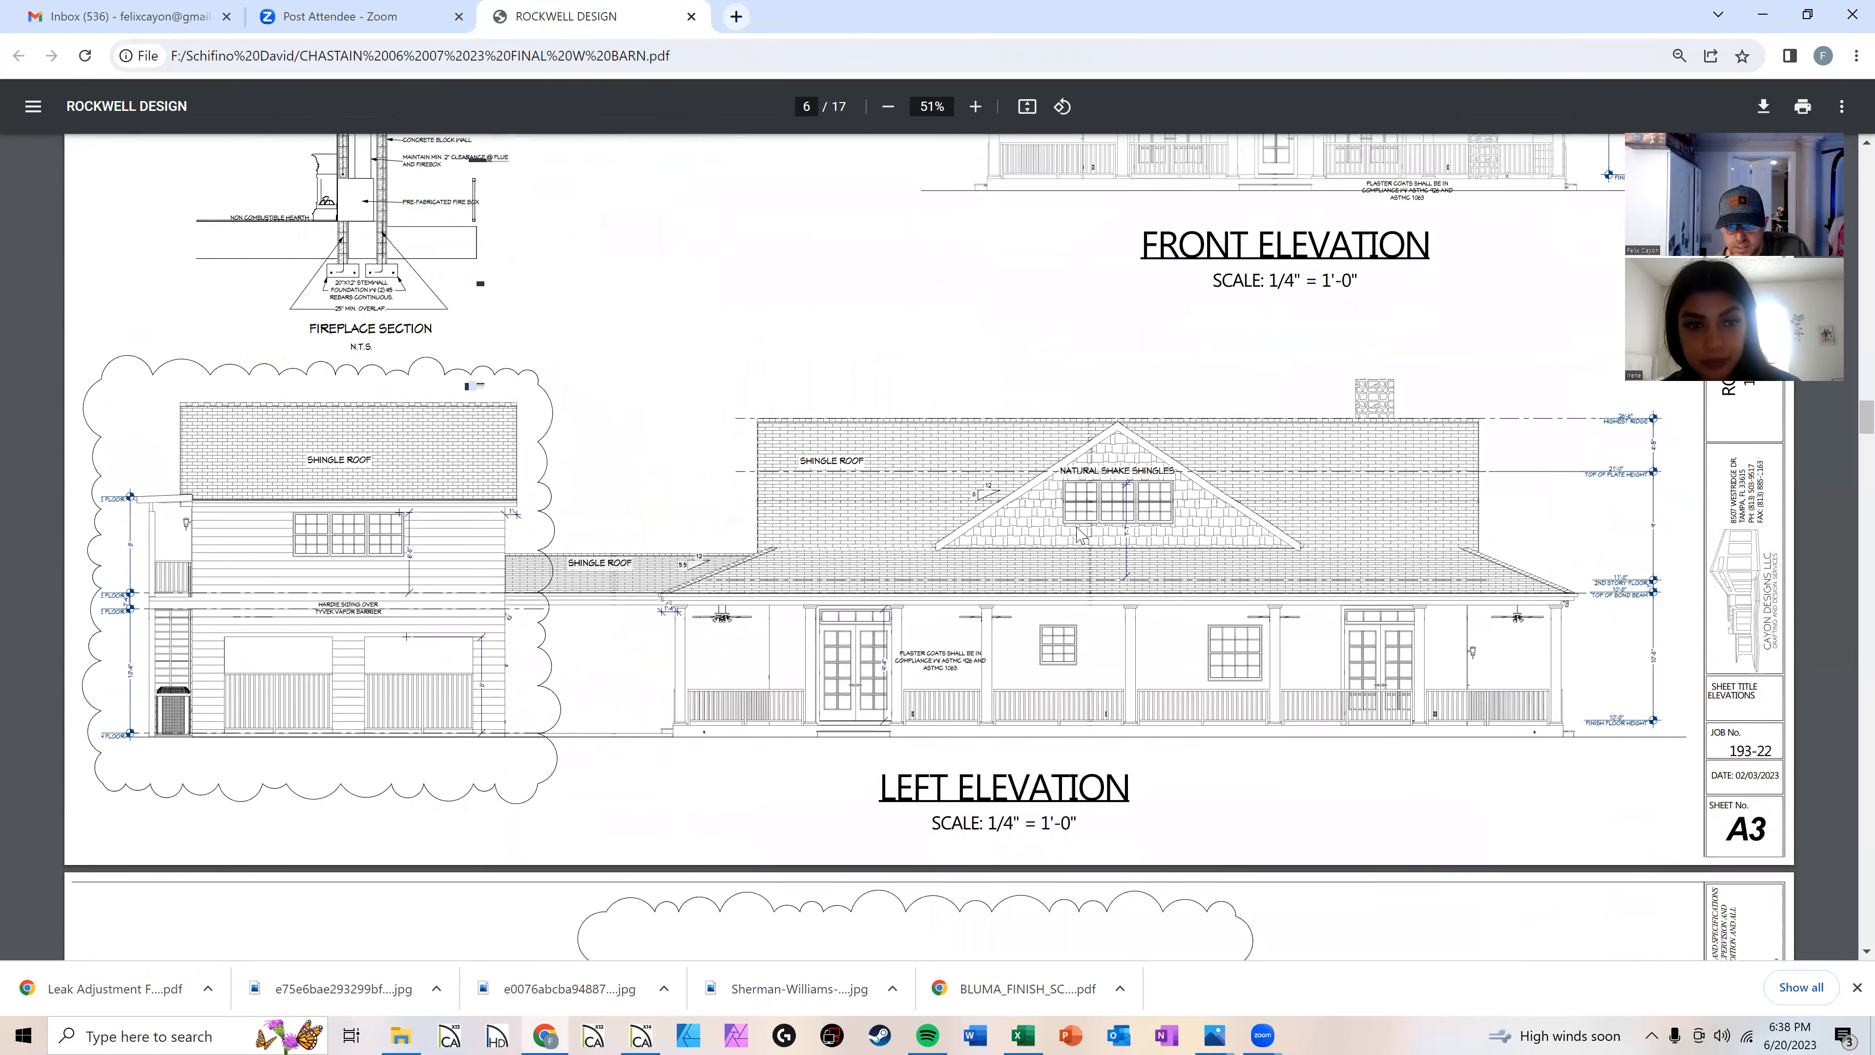
pyautogui.scroll(-4, 1068, 533)
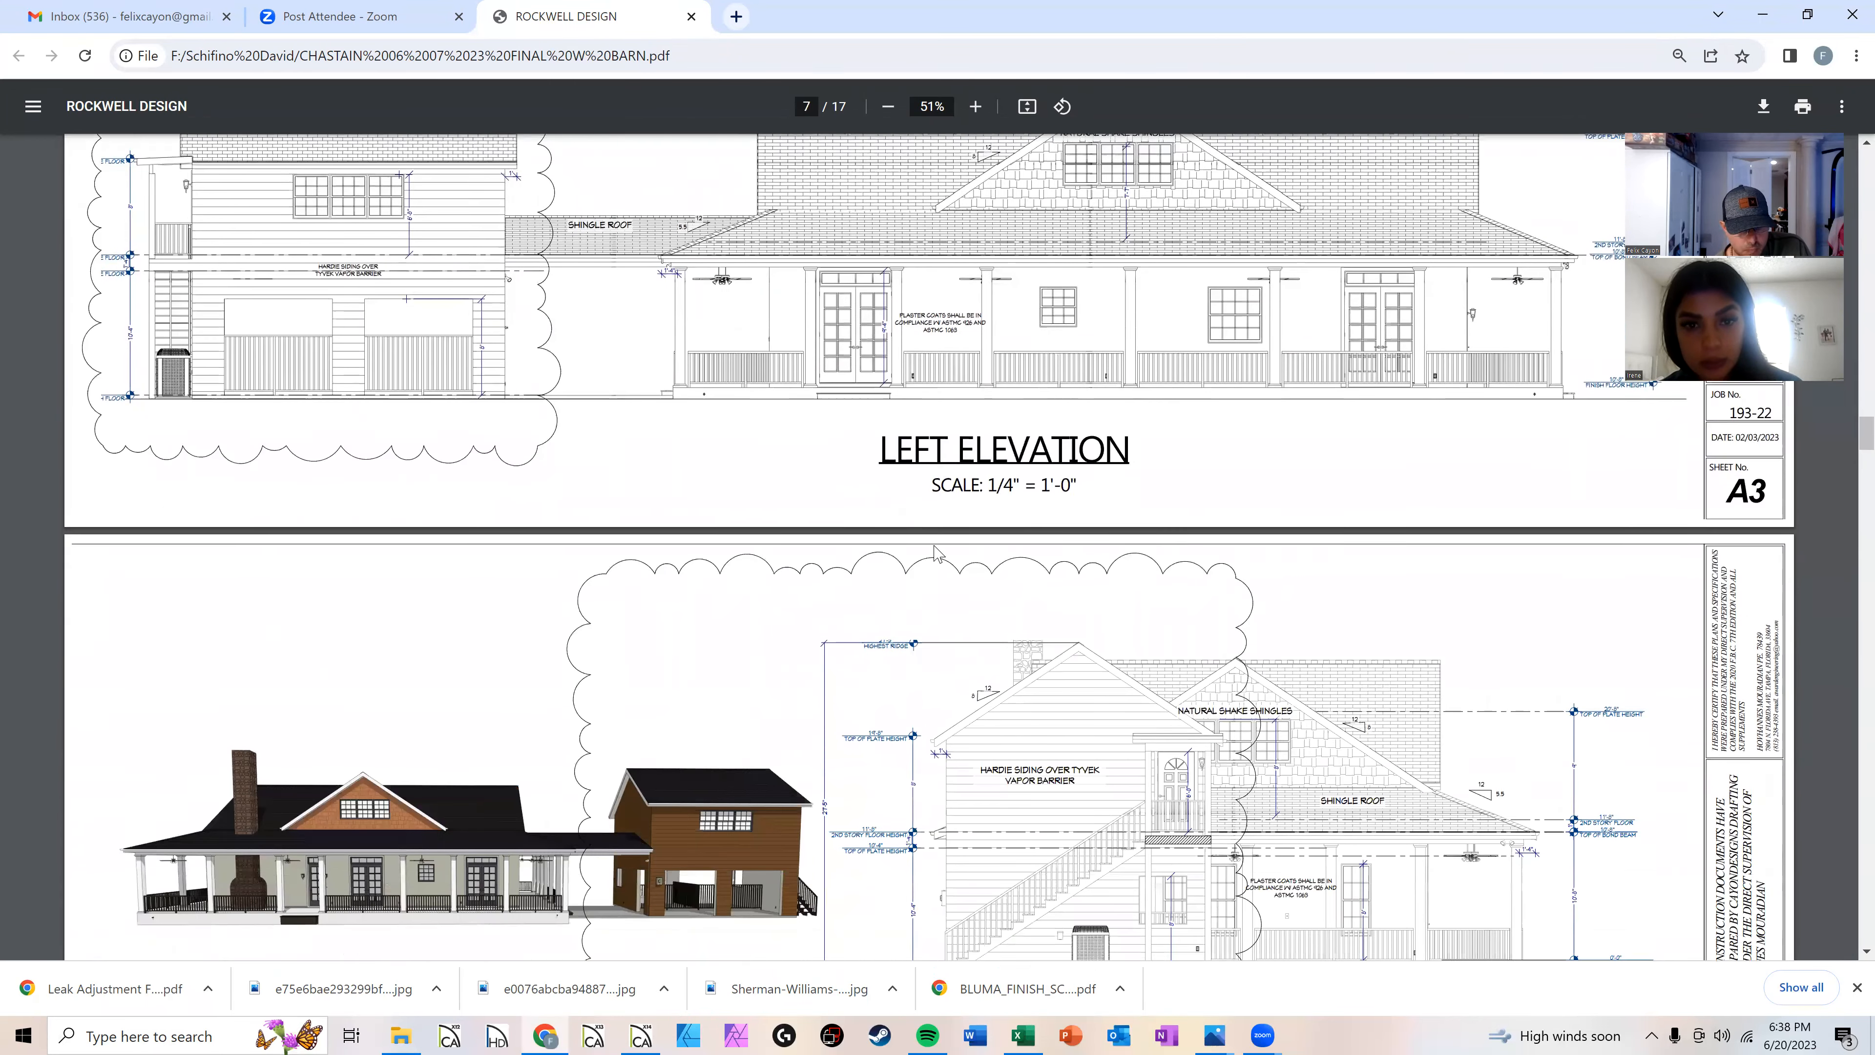
pyautogui.scroll(-2, 356, 754)
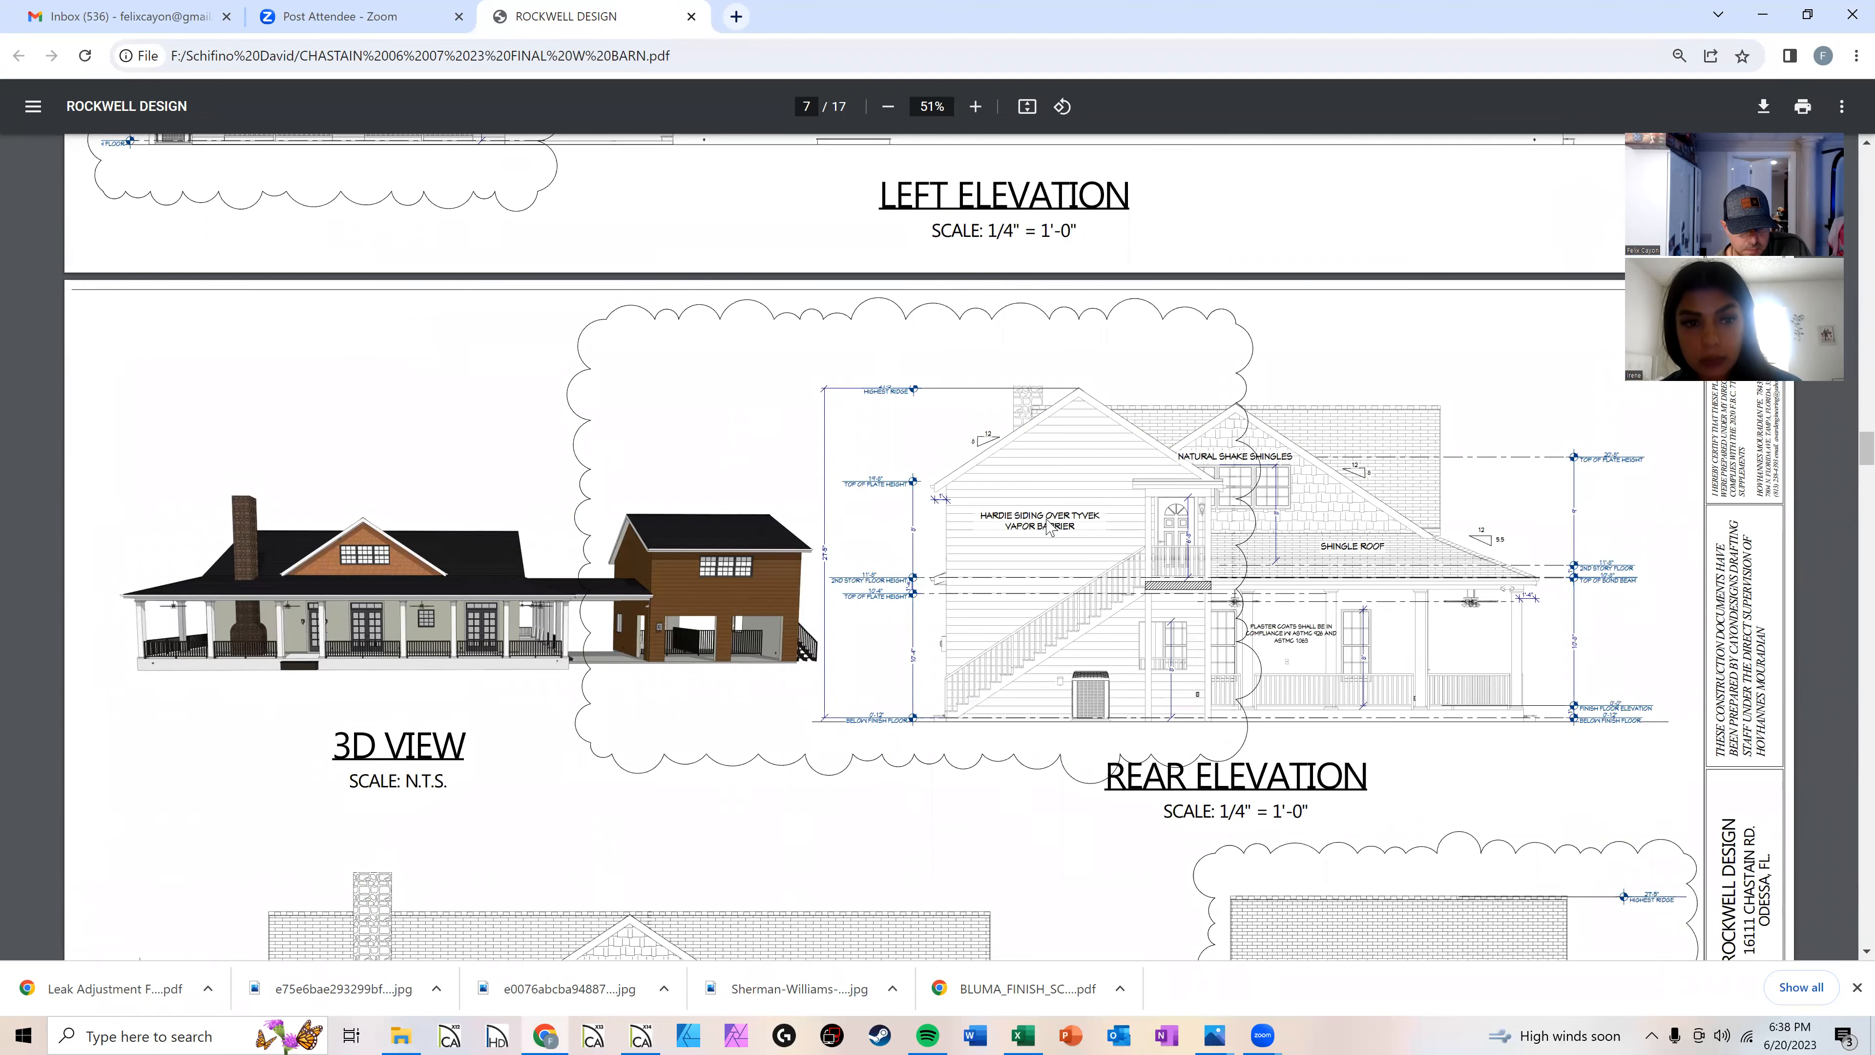
pyautogui.scroll(-7, 1048, 526)
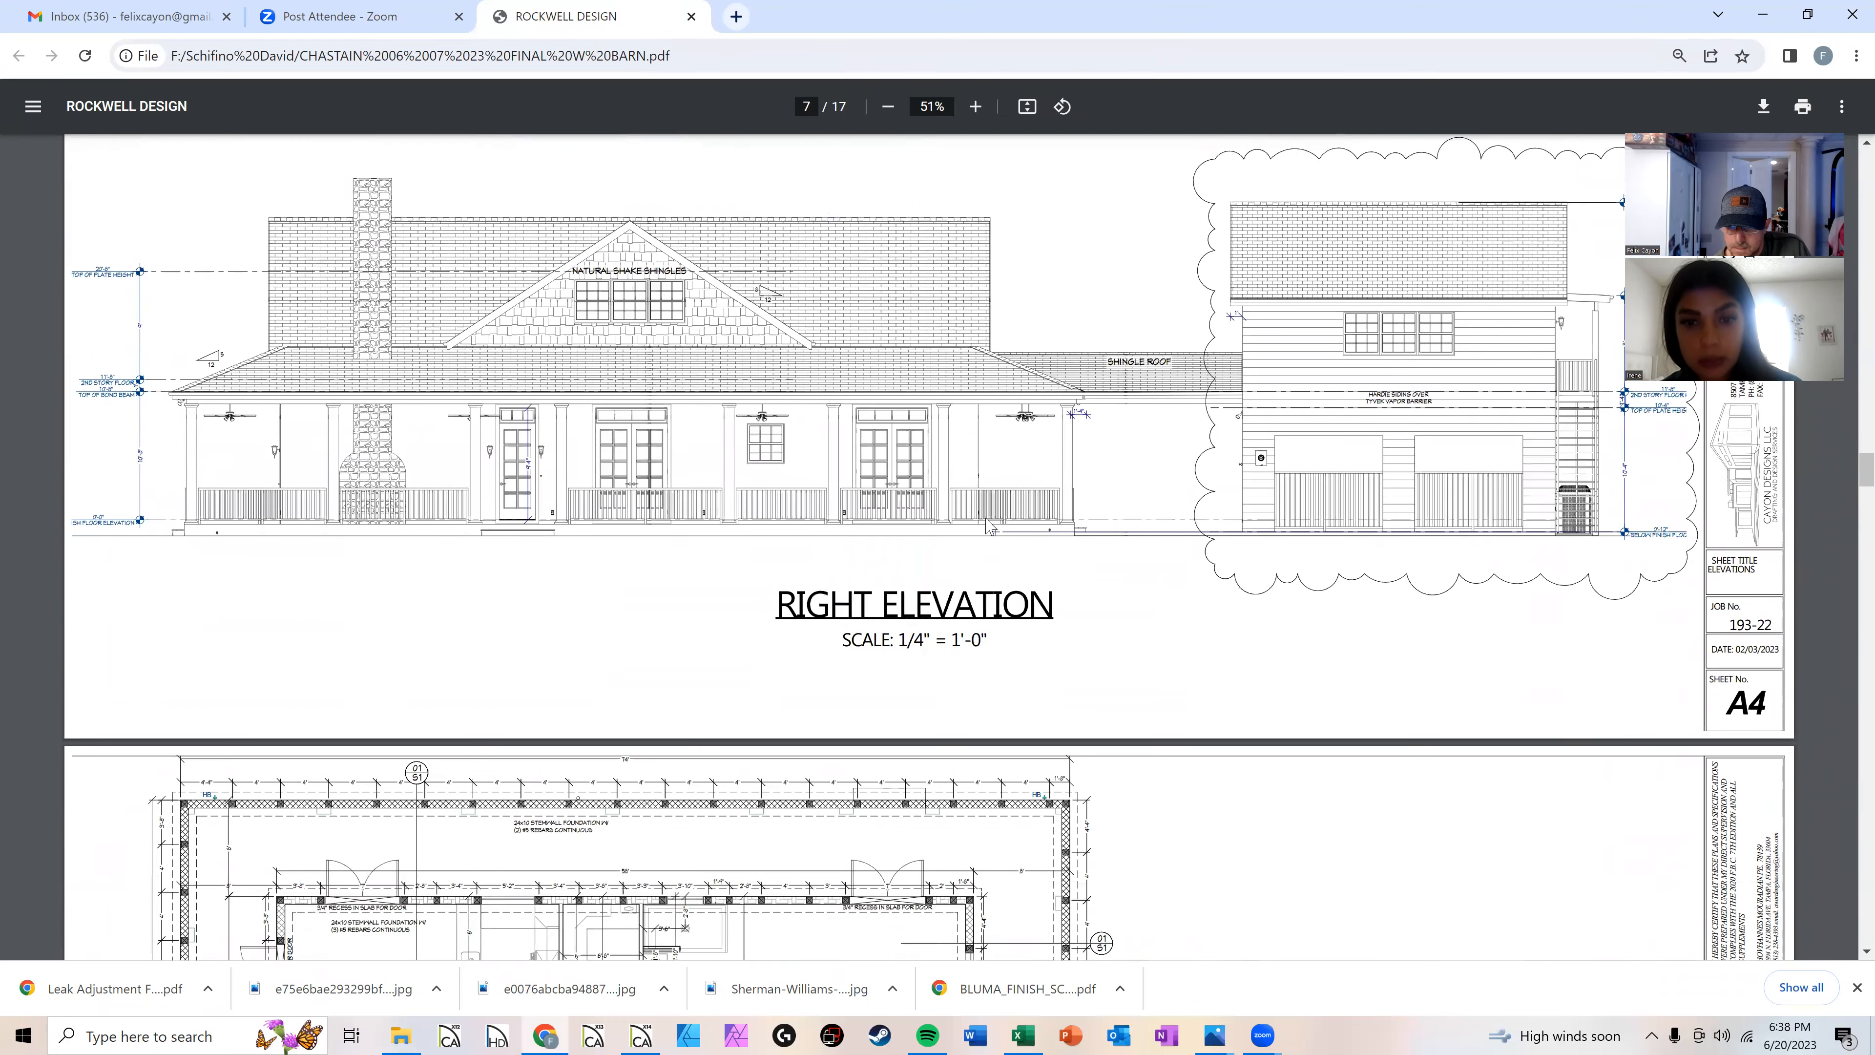
pyautogui.scroll(-1, 989, 526)
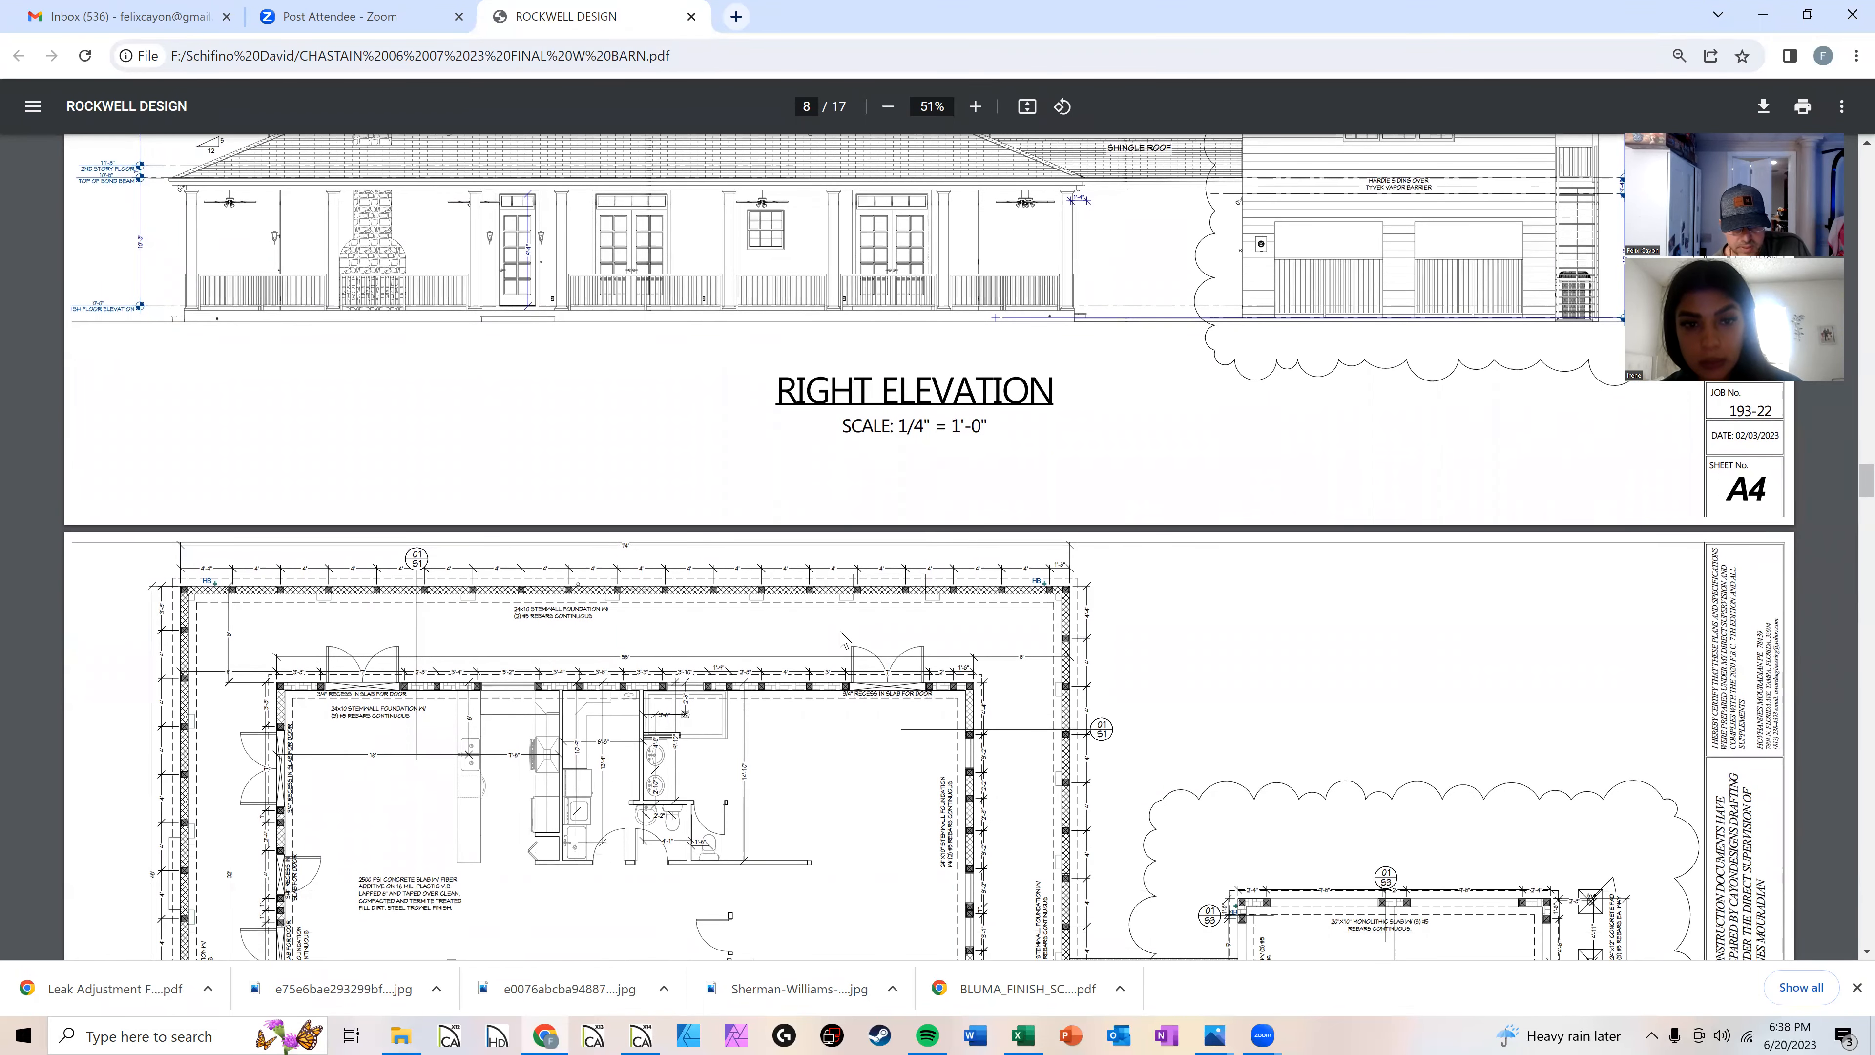
pyautogui.scroll(-1, 738, 591)
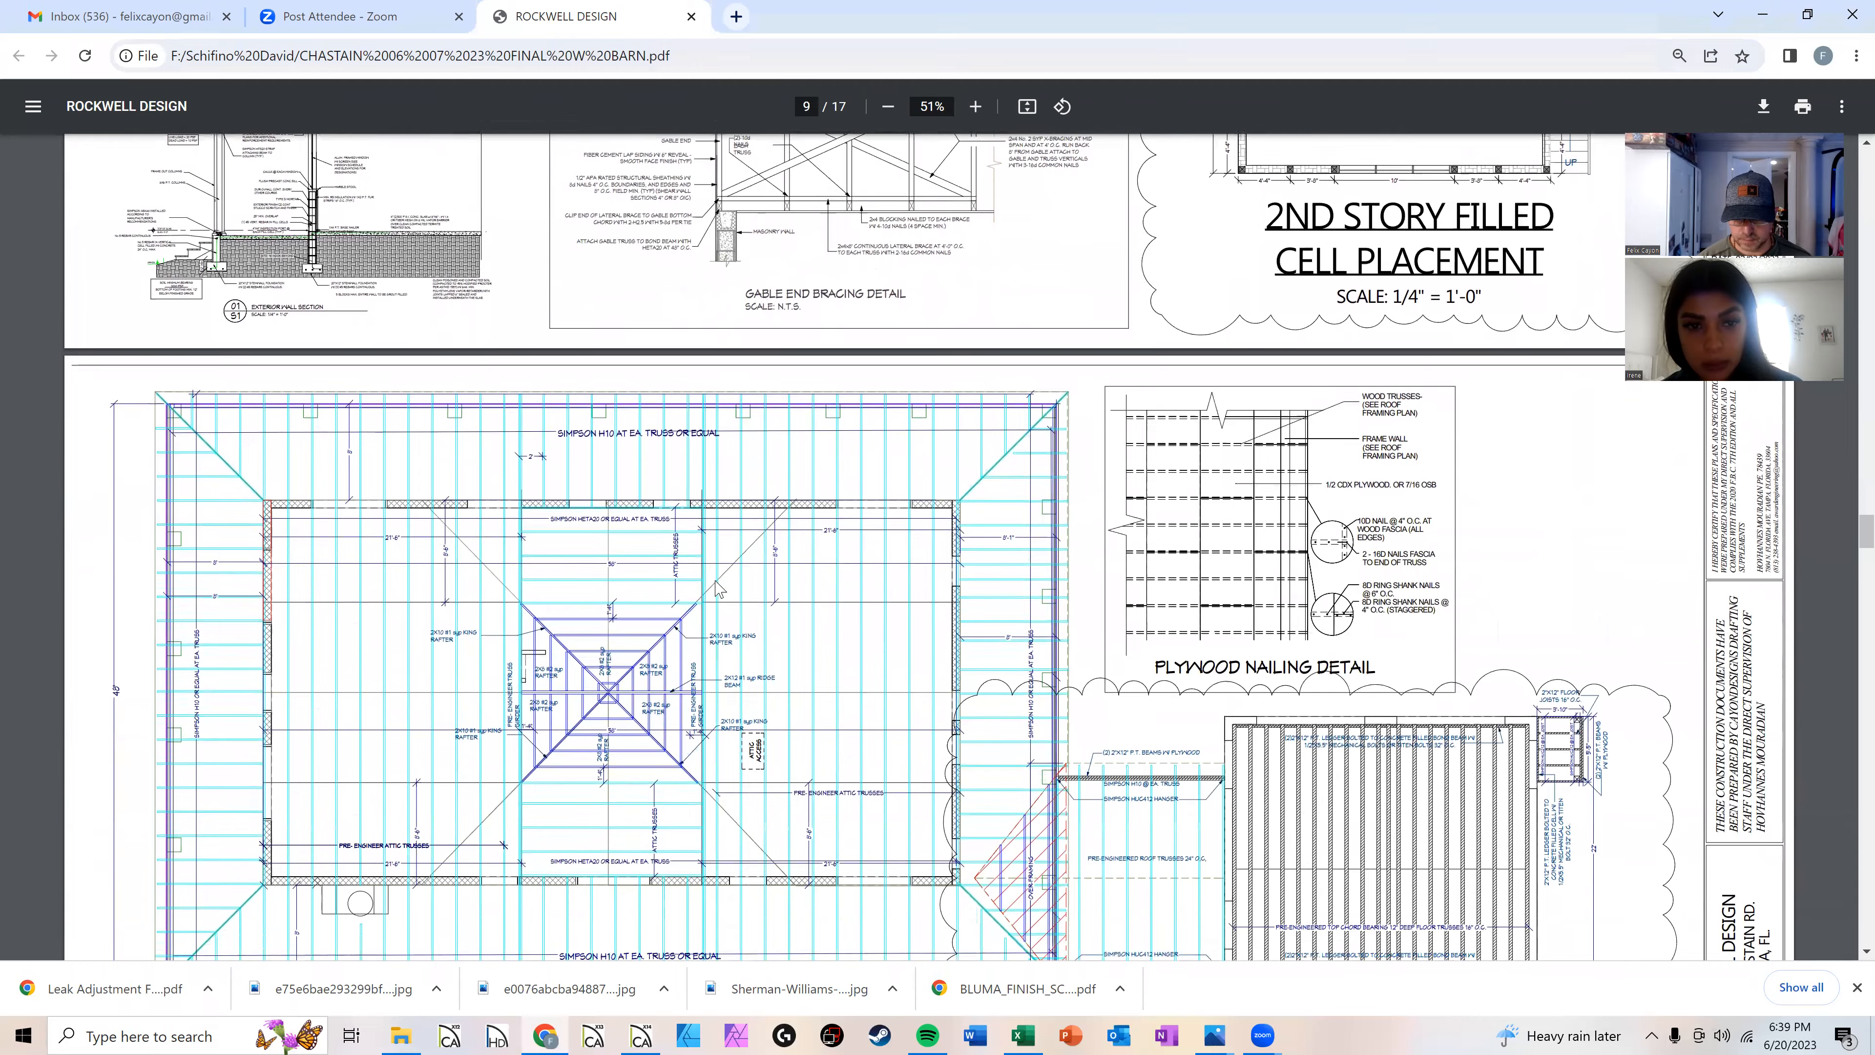
pyautogui.scroll(-5, 717, 589)
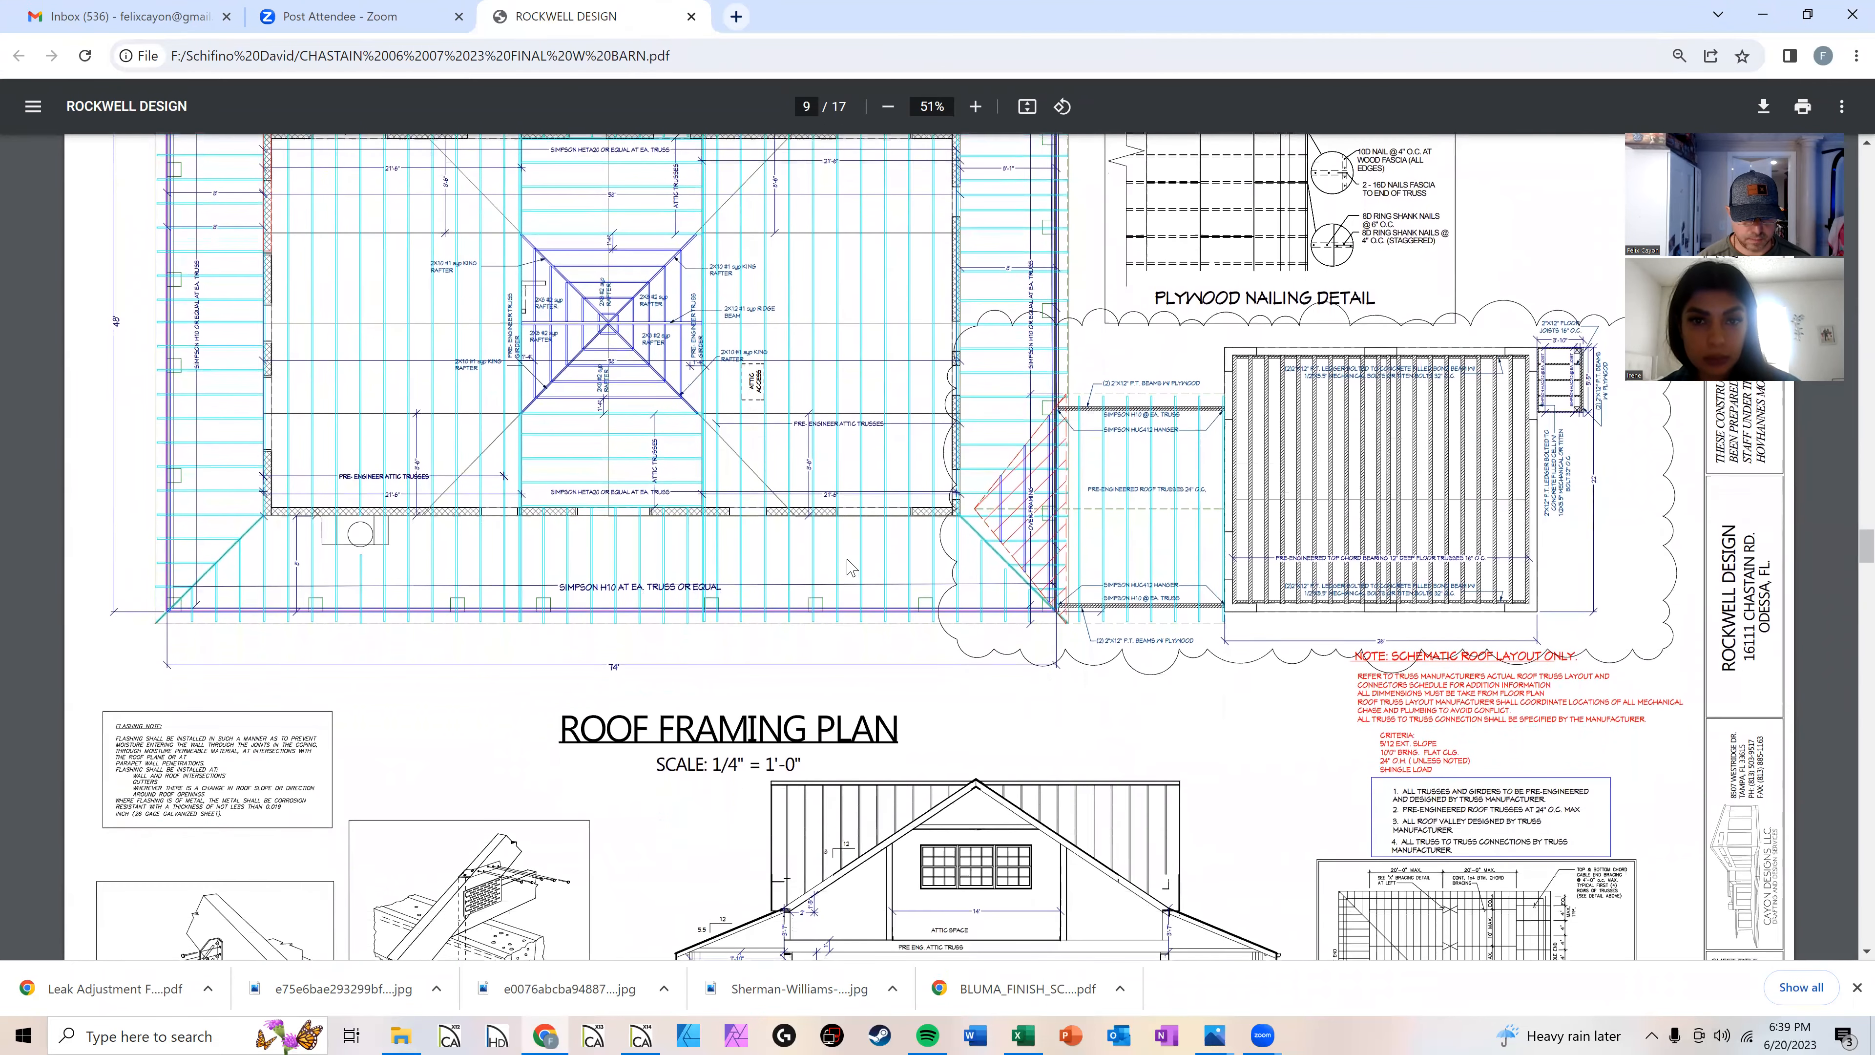
# Step: Scroll through the second-story roof framing, wall section, framing and flashing detail sheets of the drawing set
pyautogui.scroll(-1, 847, 566)
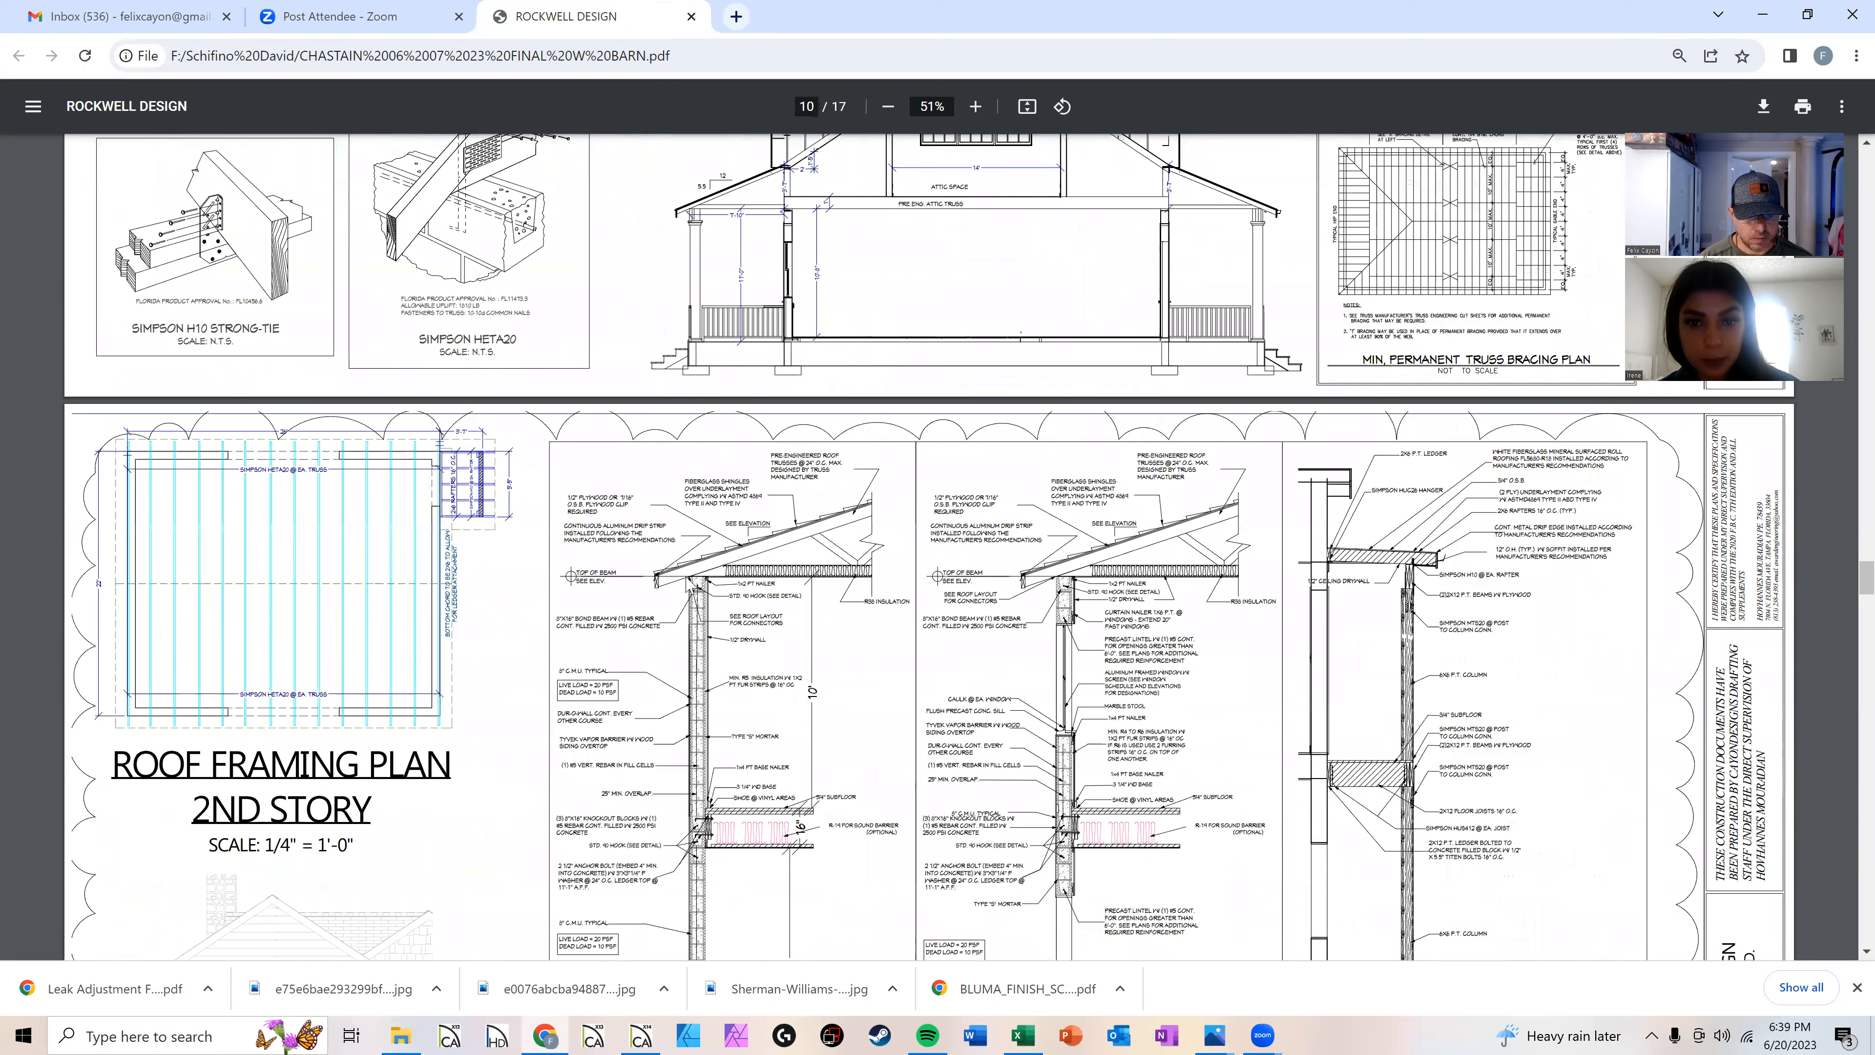
pyautogui.scroll(-2, 1112, 510)
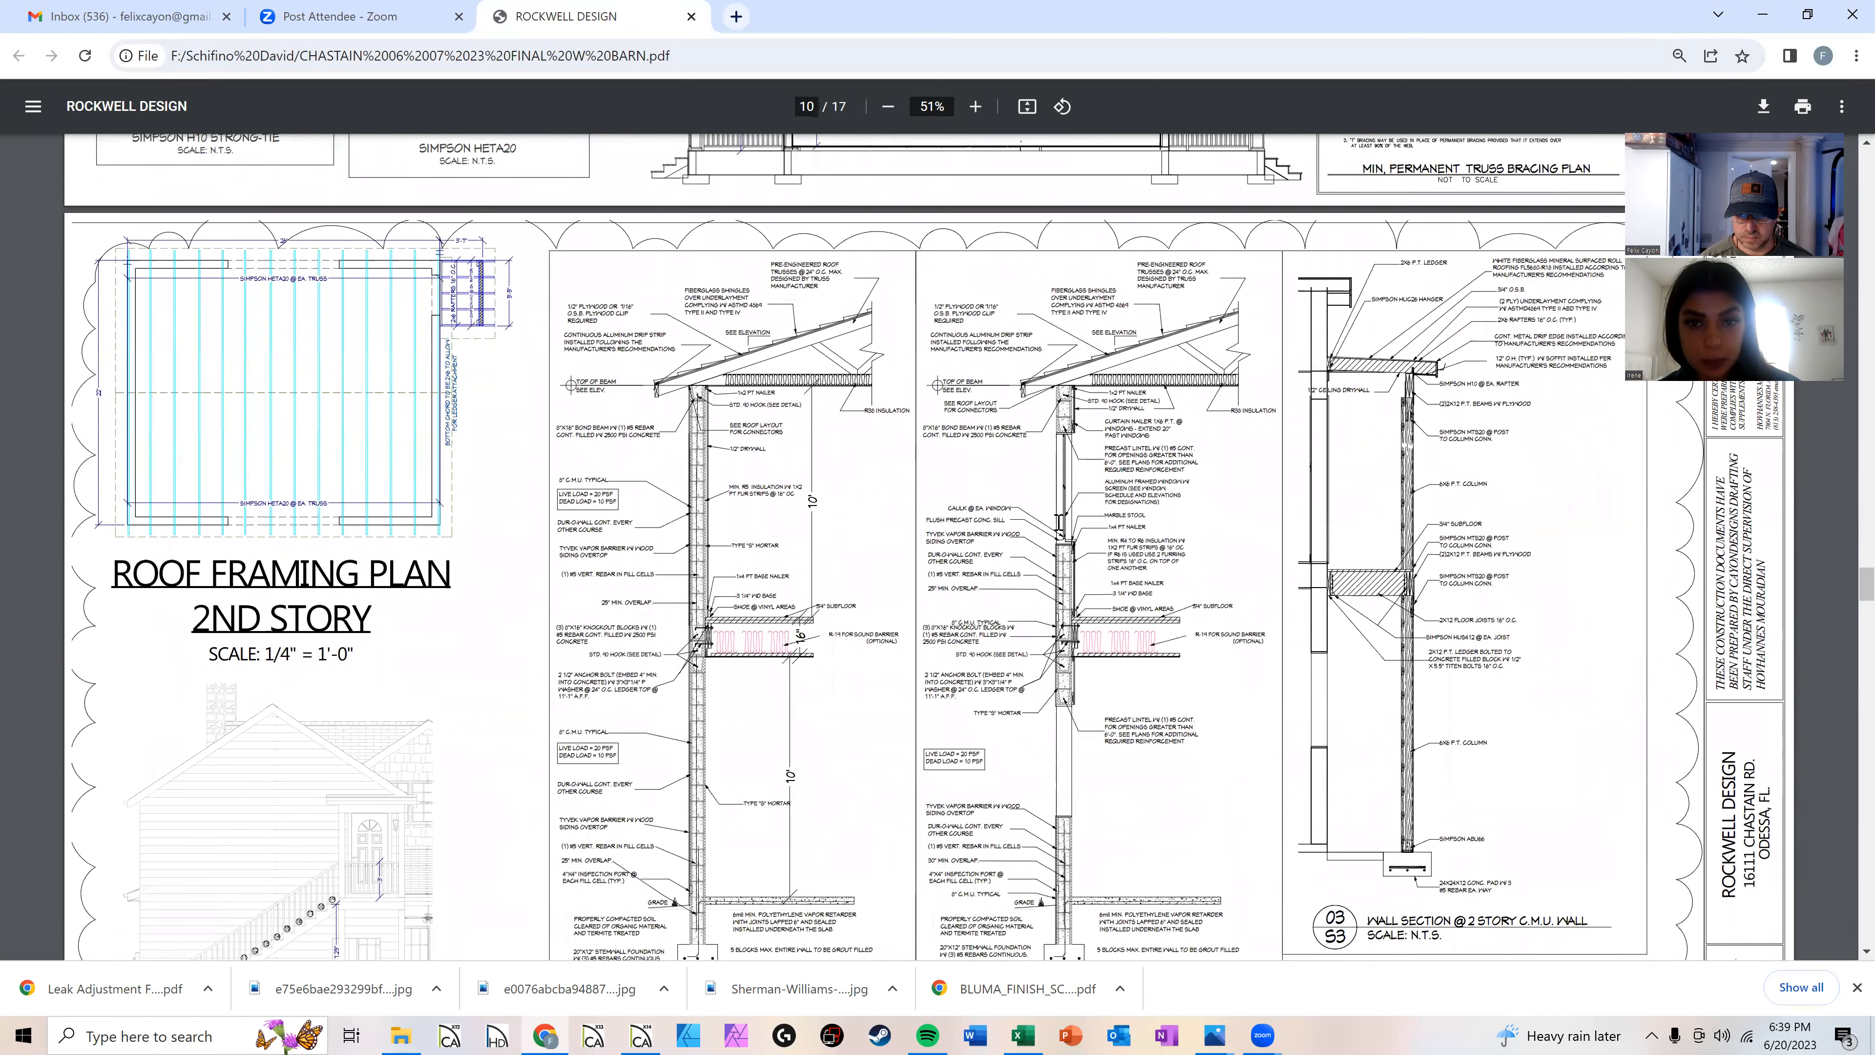
pyautogui.scroll(-4, 1154, 554)
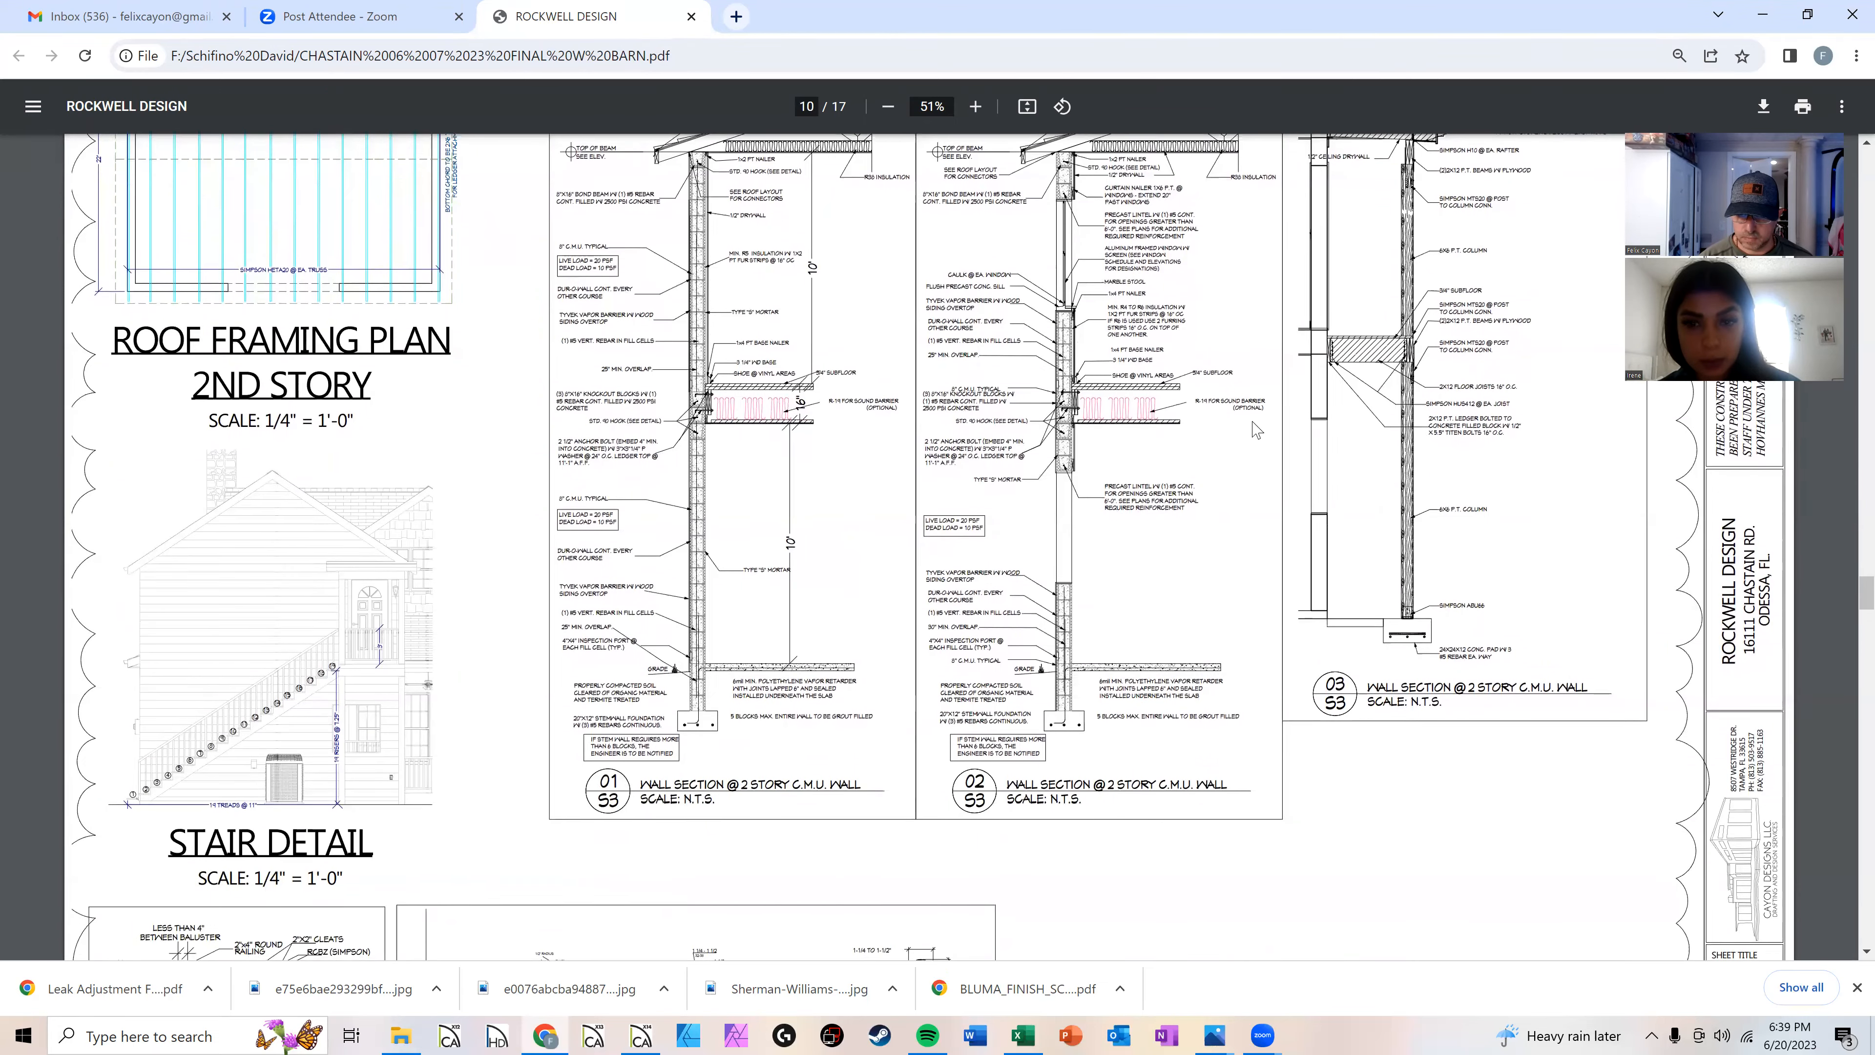
pyautogui.scroll(-3, 1127, 512)
pyautogui.scroll(-12, 1127, 512)
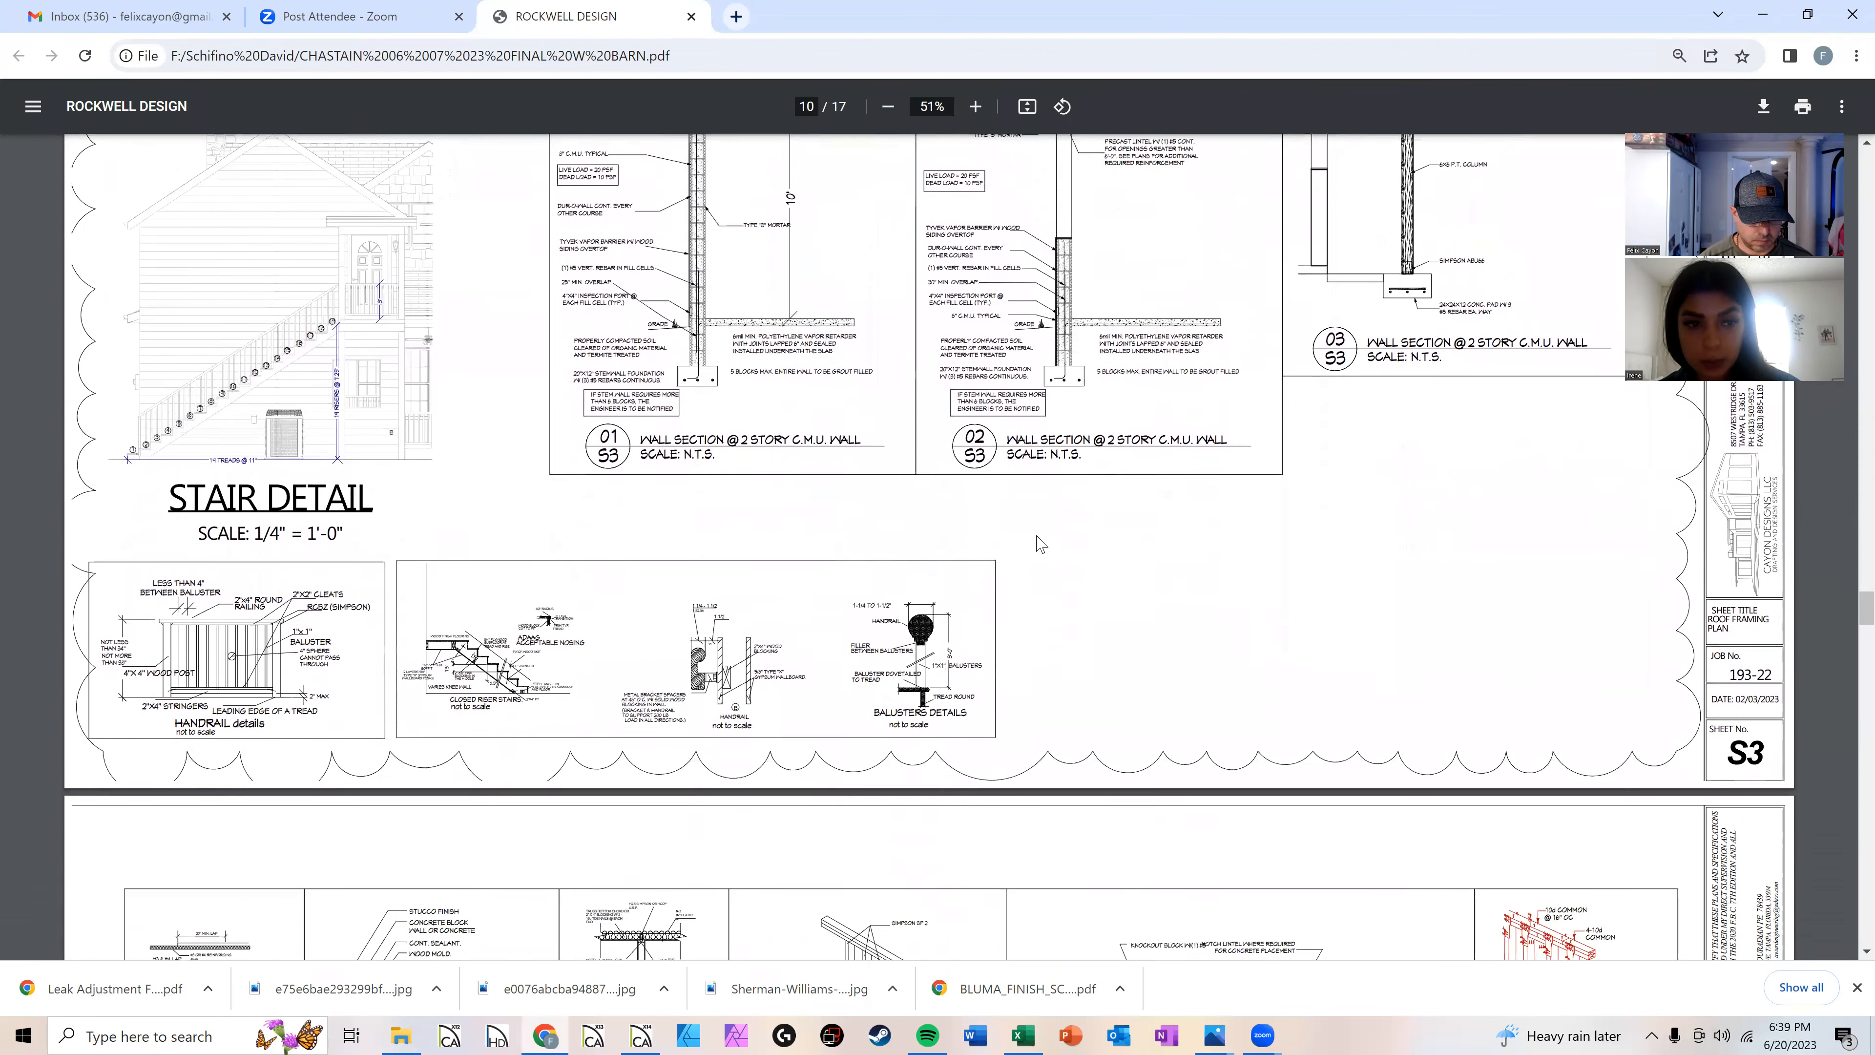
pyautogui.scroll(-5, 992, 576)
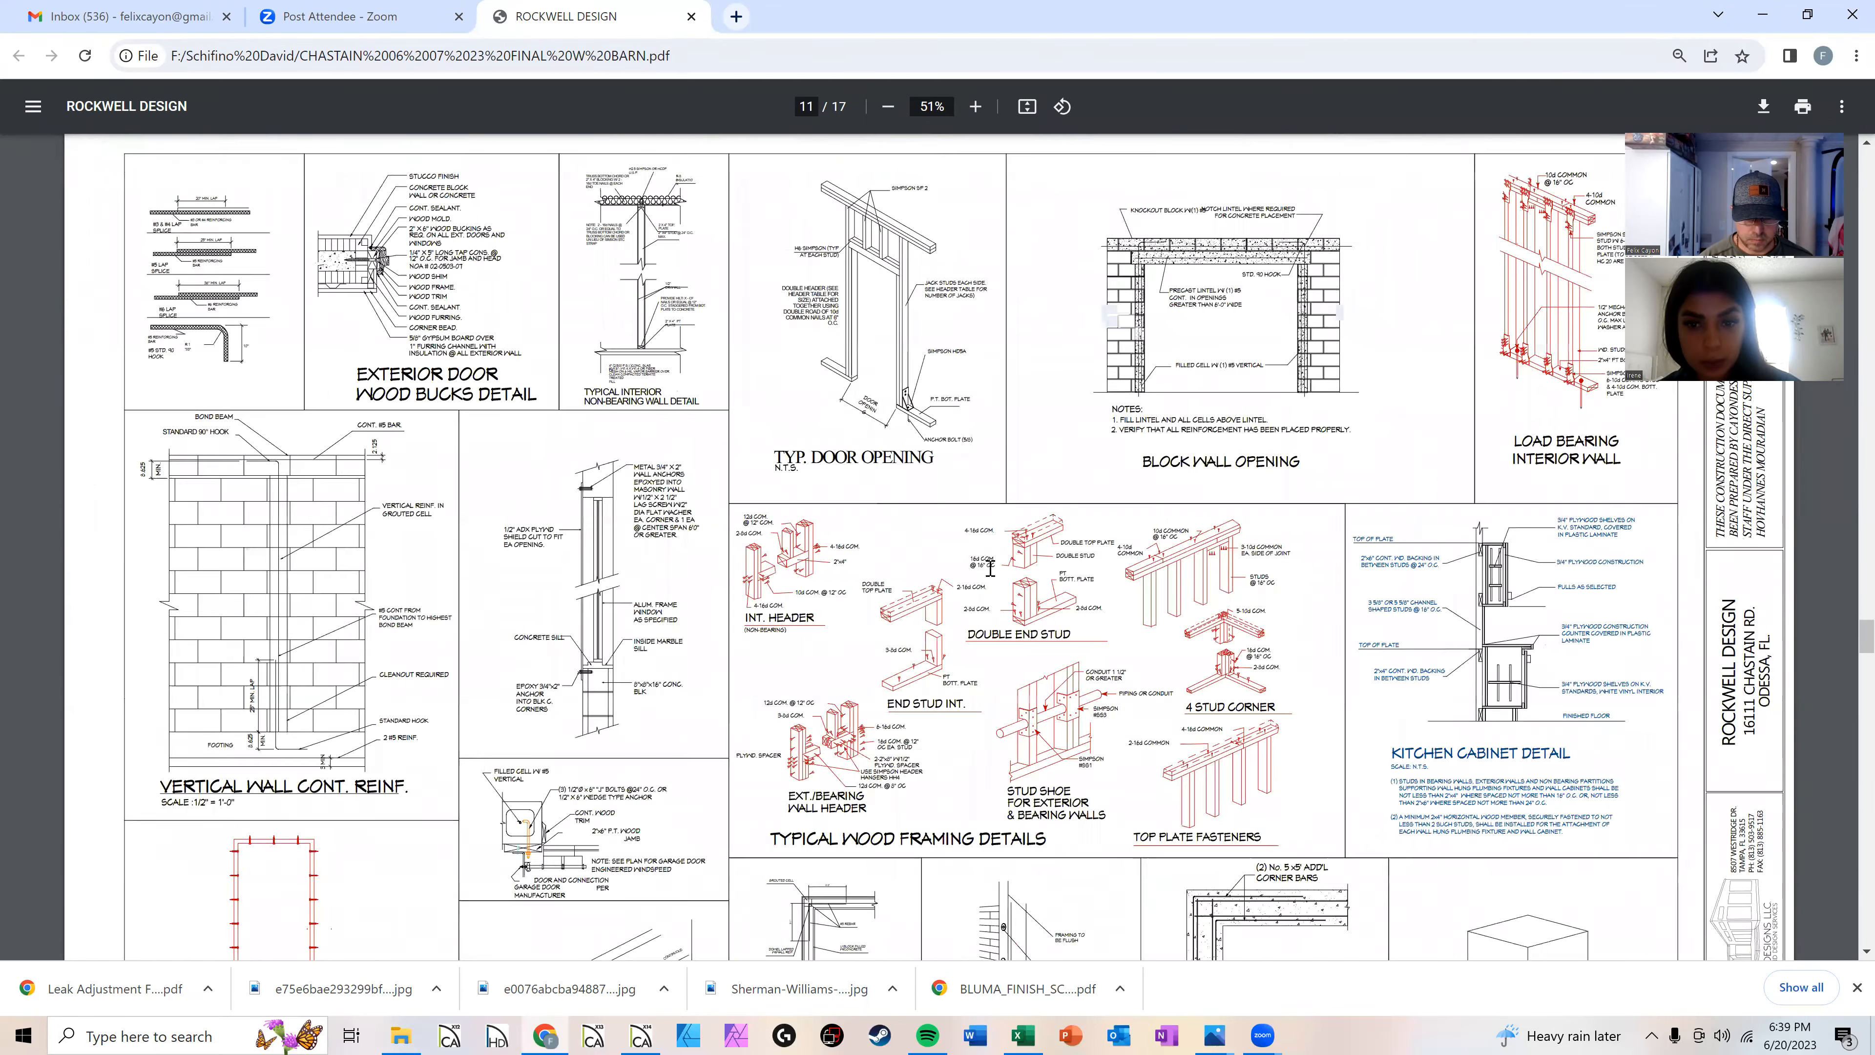
pyautogui.scroll(-10, 989, 569)
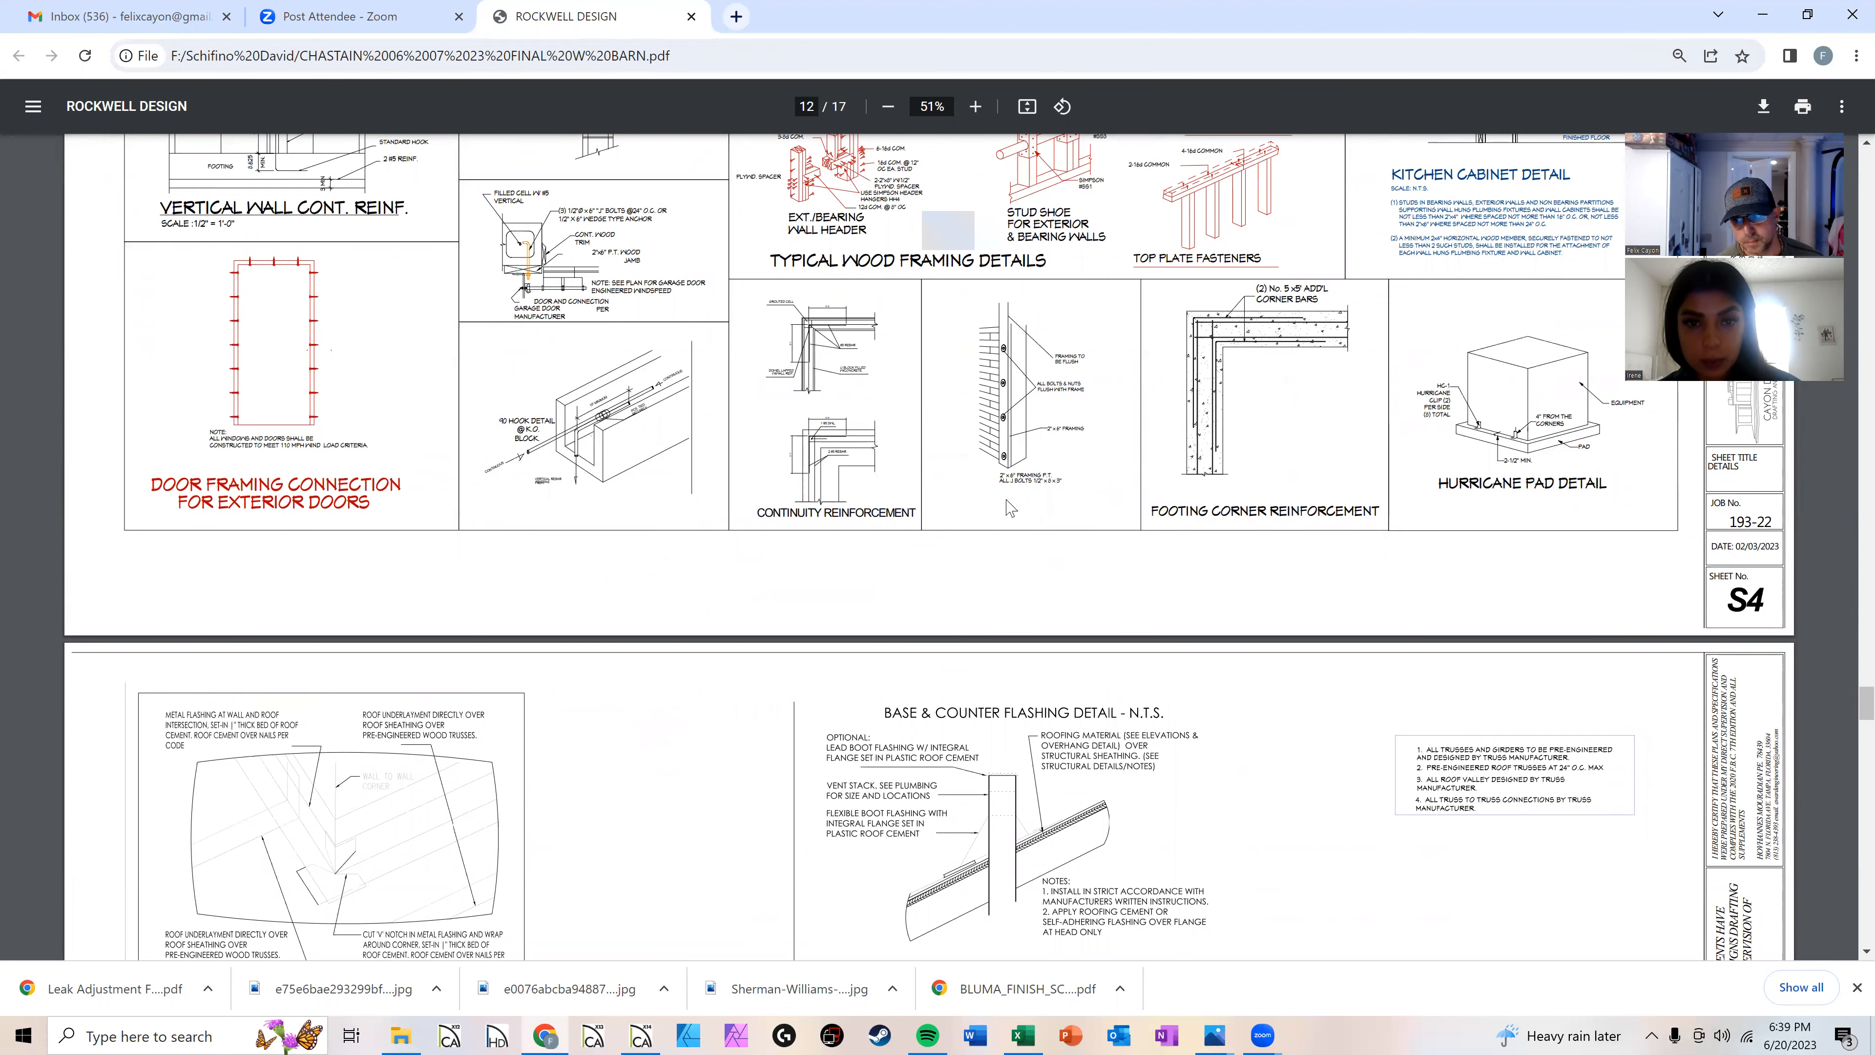
pyautogui.scroll(-13, 1009, 508)
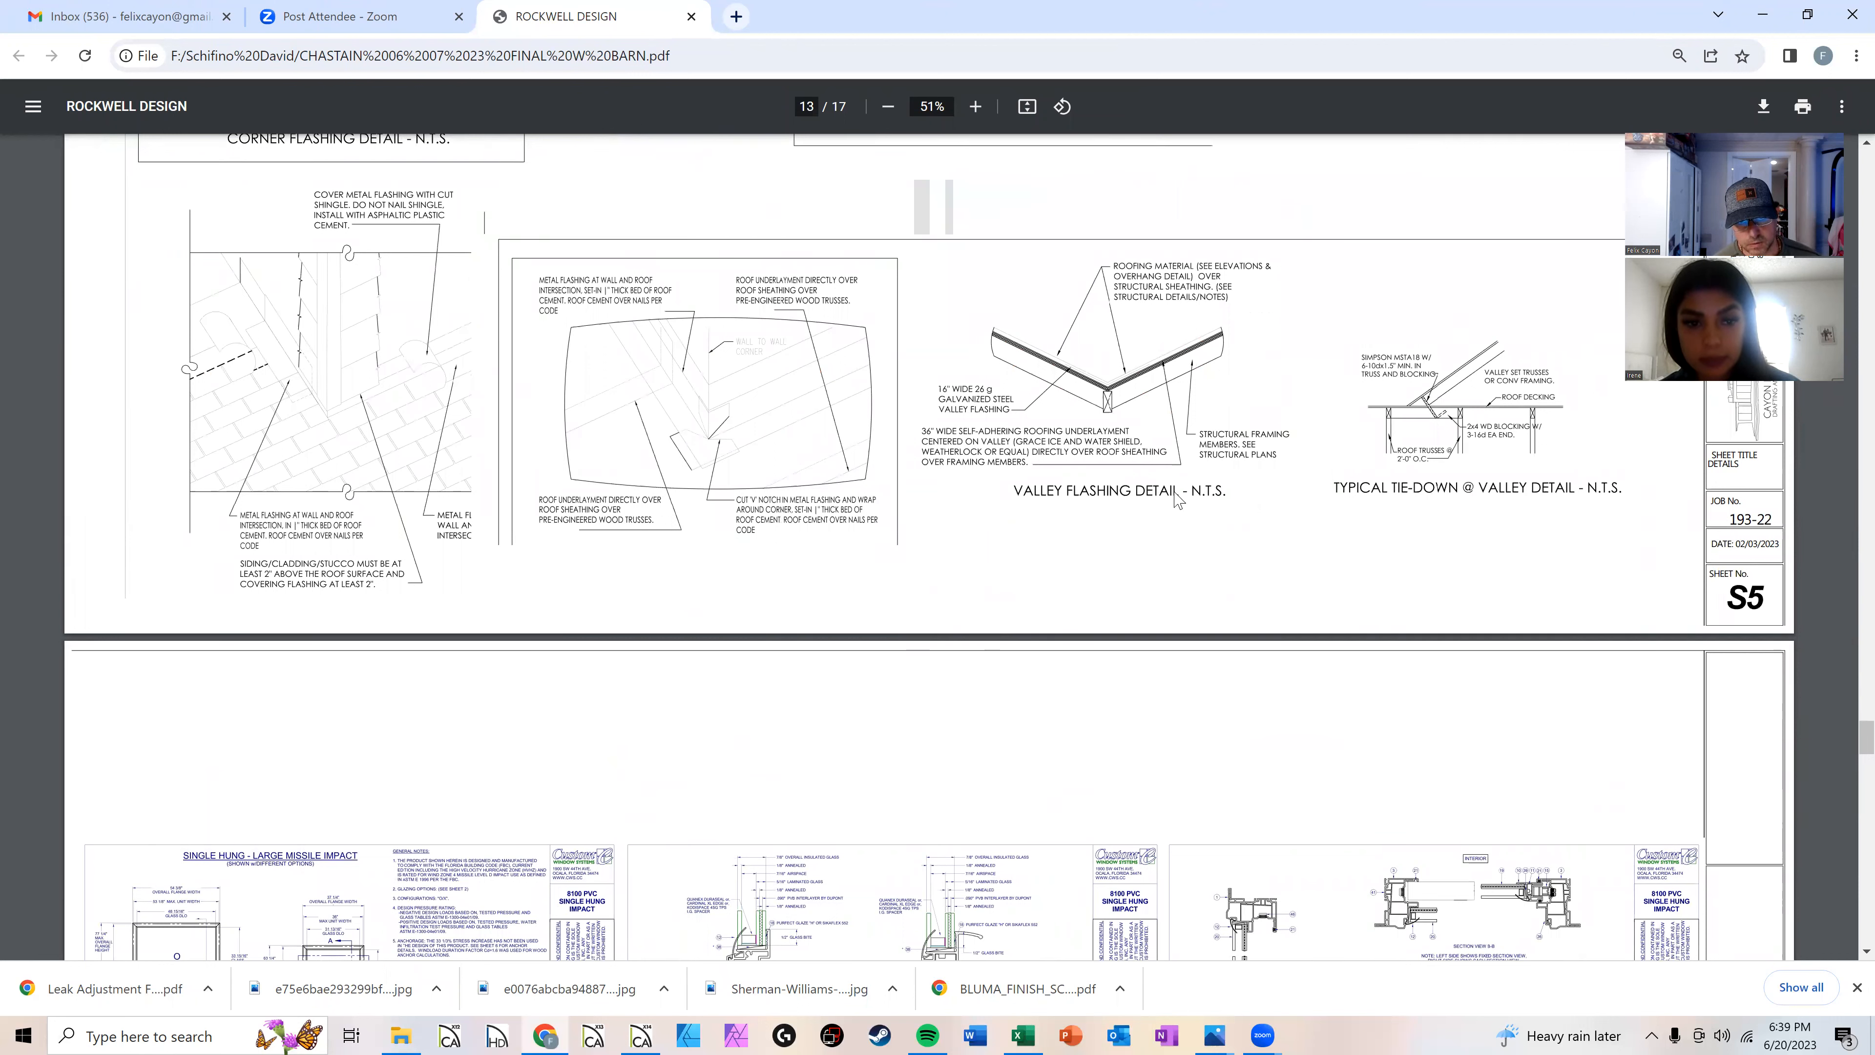
pyautogui.scroll(-5, 959, 627)
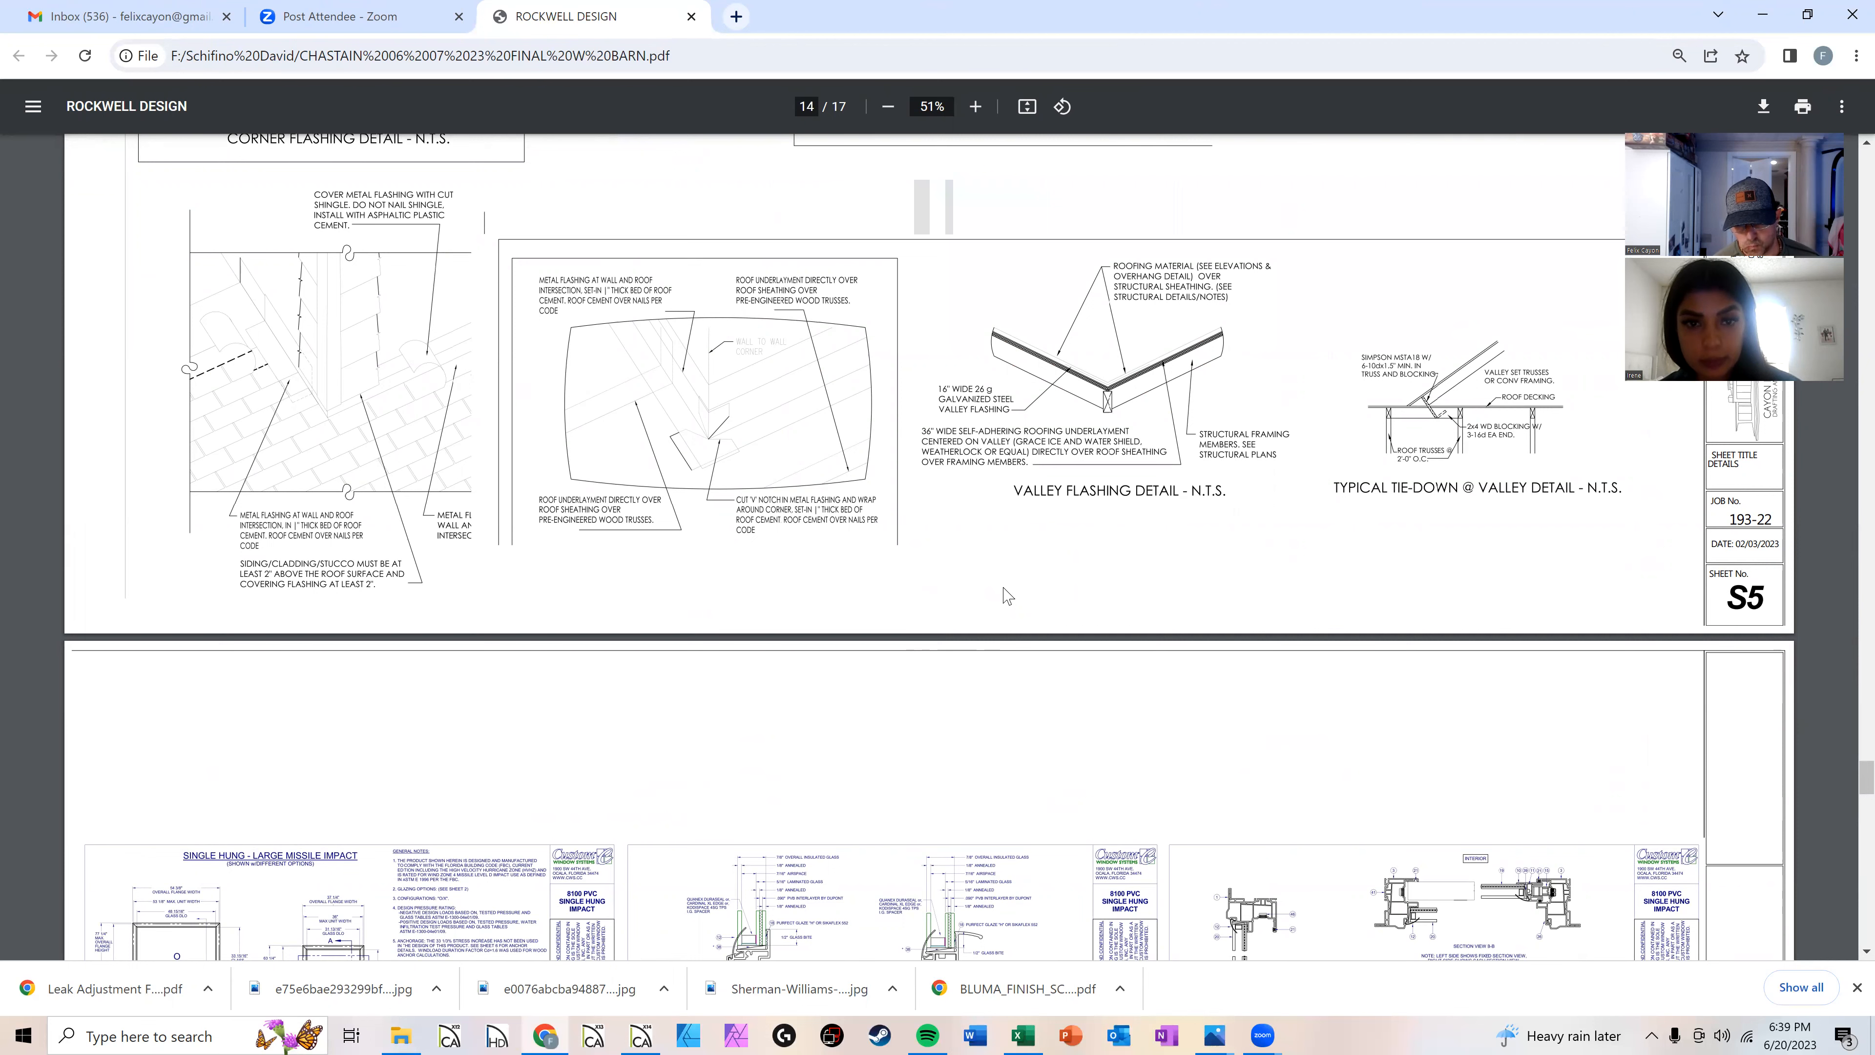
pyautogui.scroll(-3, 843, 730)
pyautogui.scroll(-3, 843, 729)
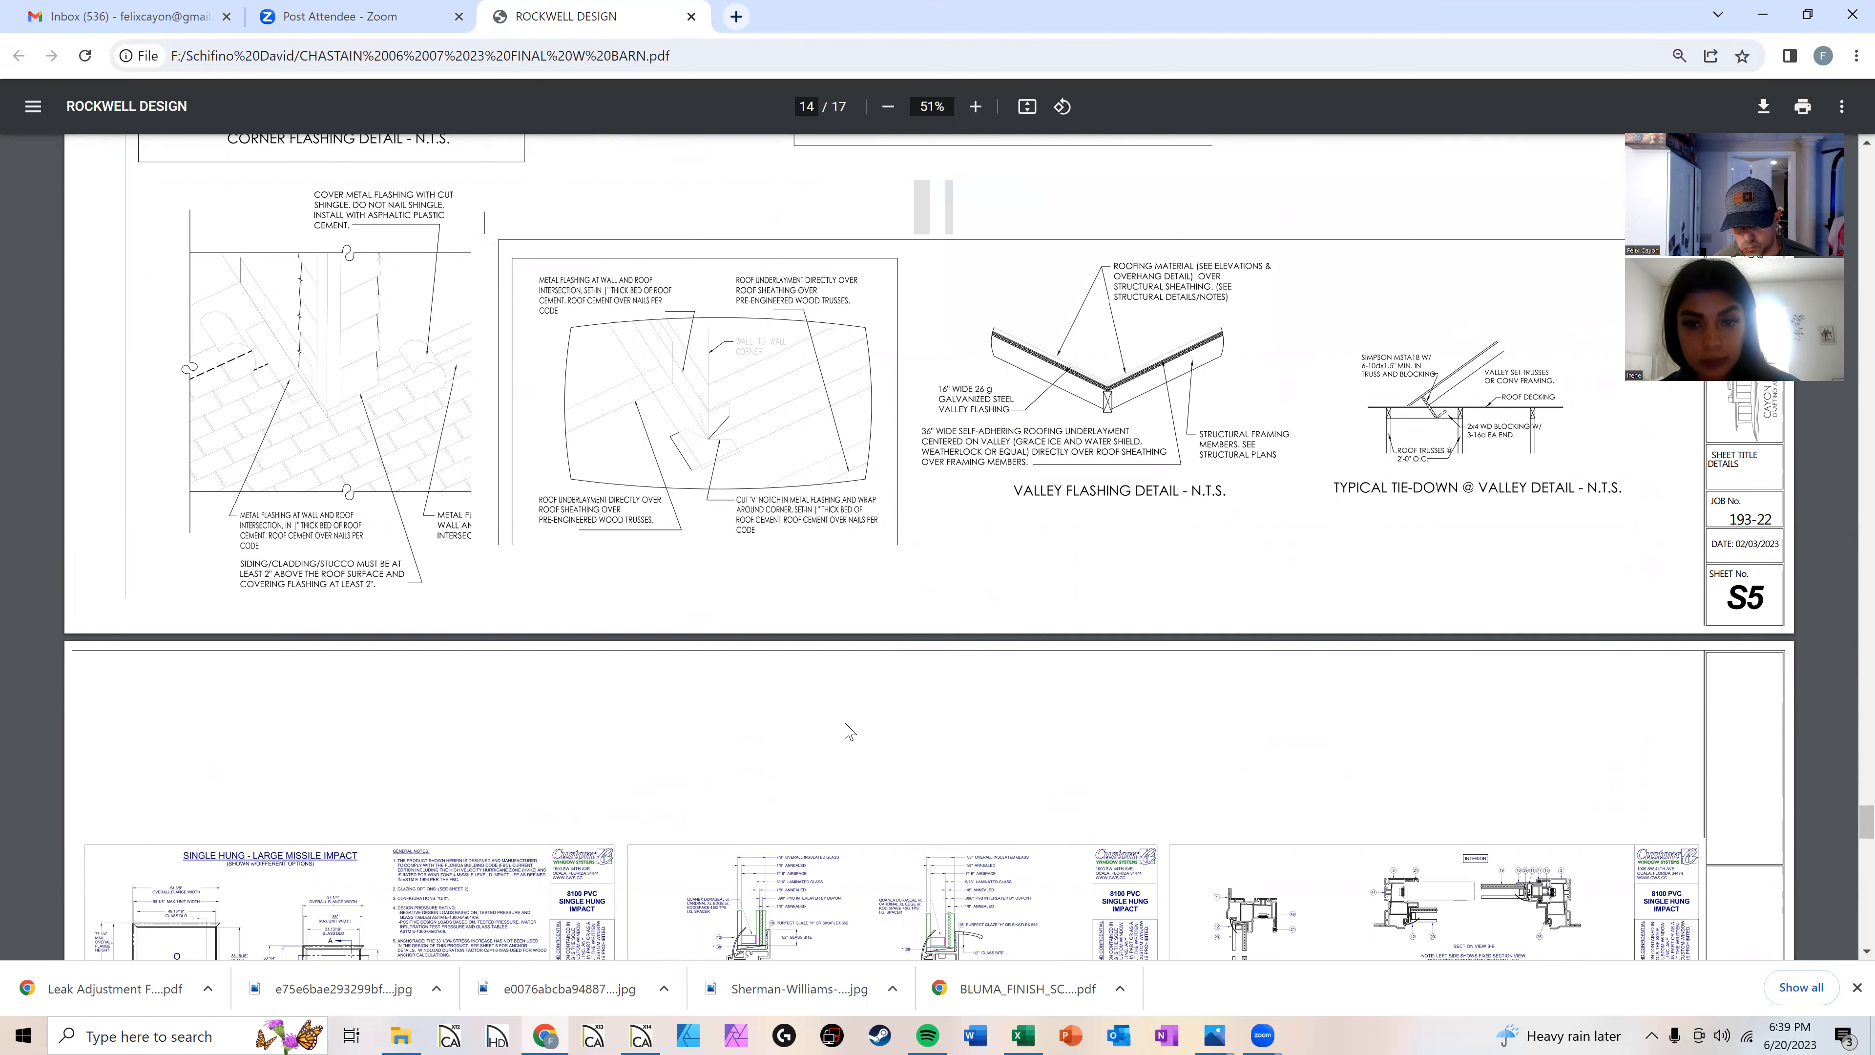
# Step: Review the first-floor, second-story and storage area electrical plan sheets of the drawing set
pyautogui.scroll(-5, 857, 733)
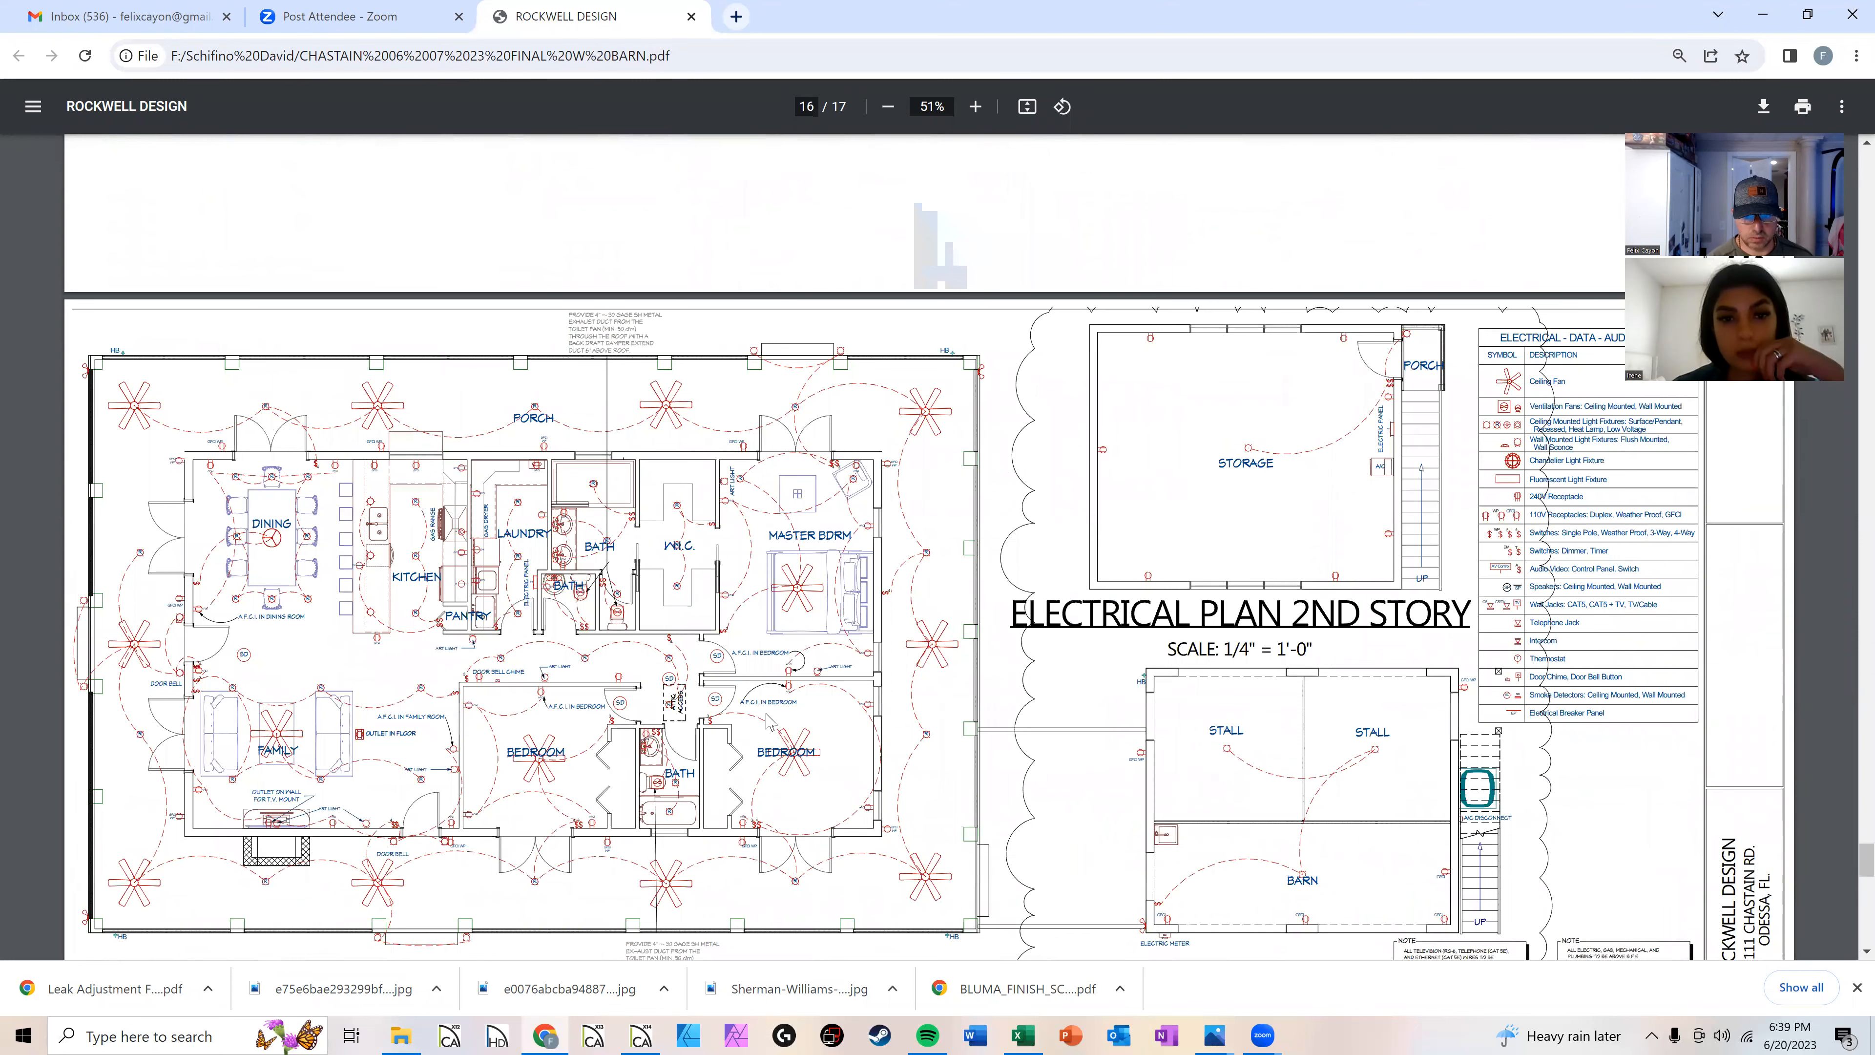
pyautogui.scroll(-2, 774, 723)
pyautogui.scroll(-4, 784, 727)
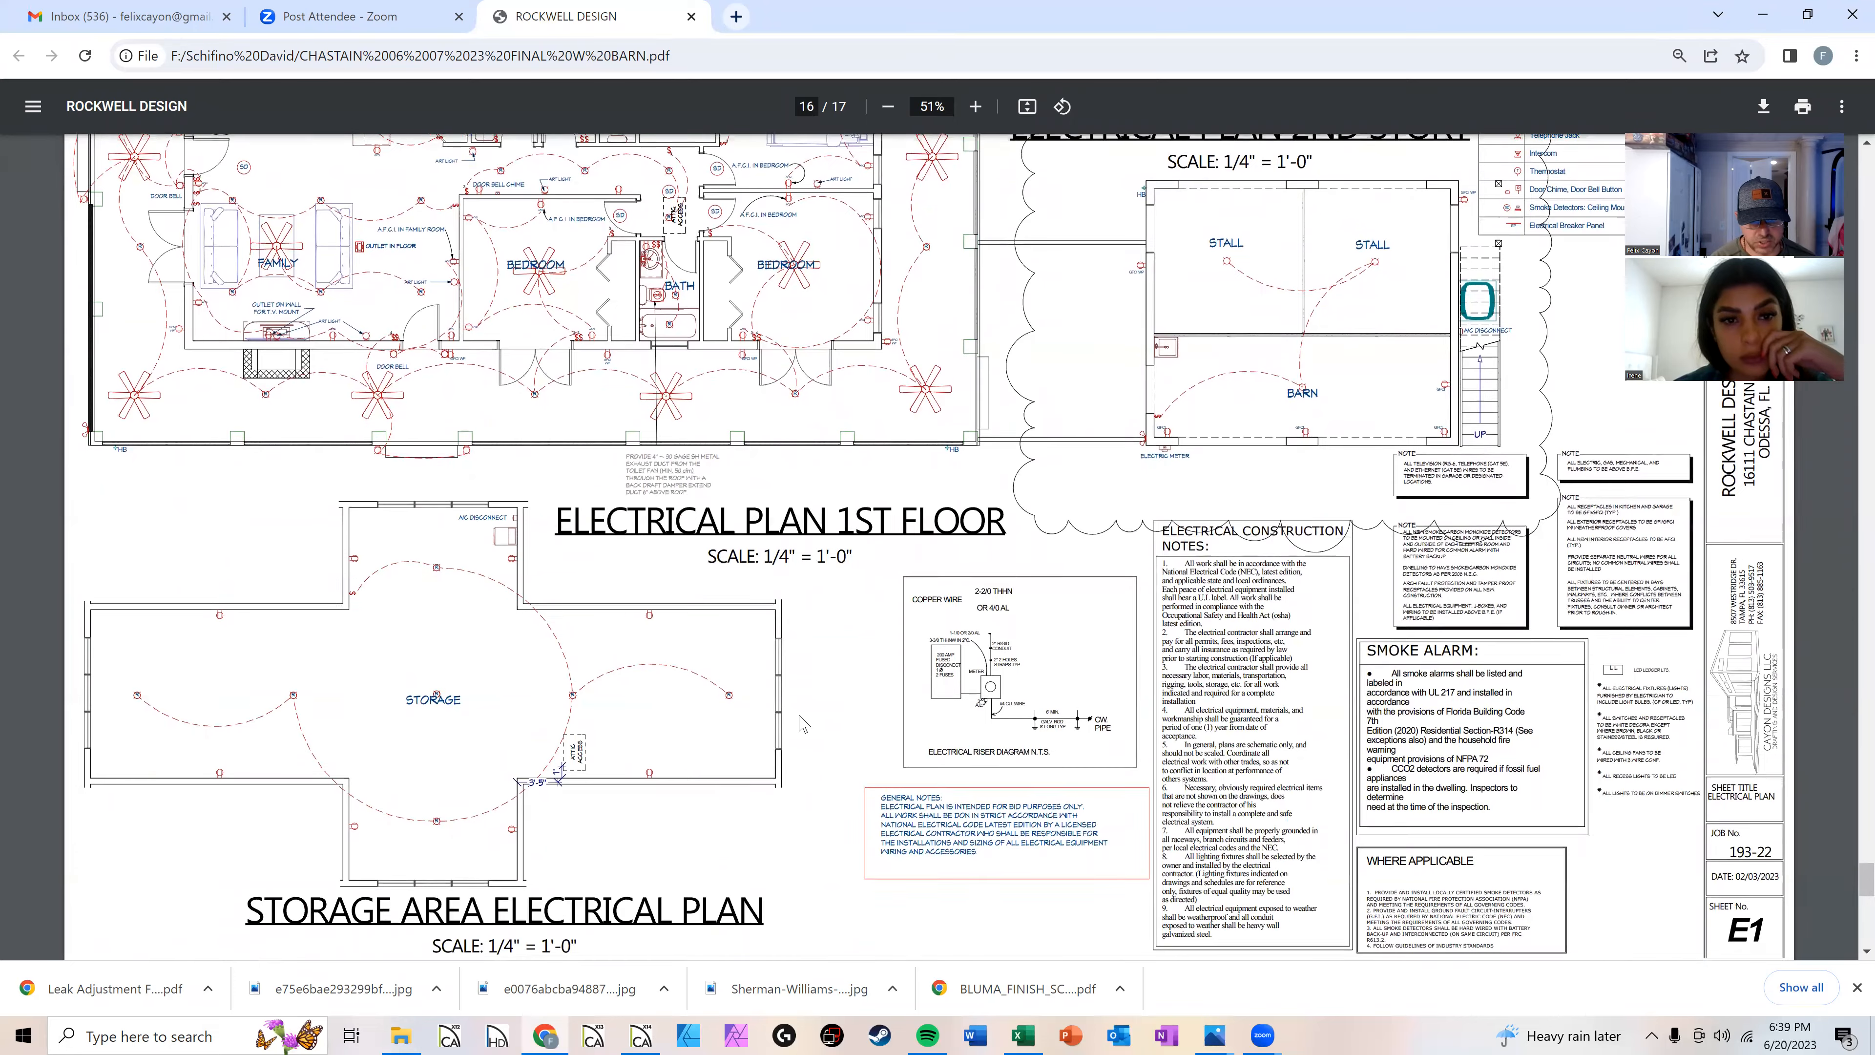
pyautogui.scroll(4, 806, 735)
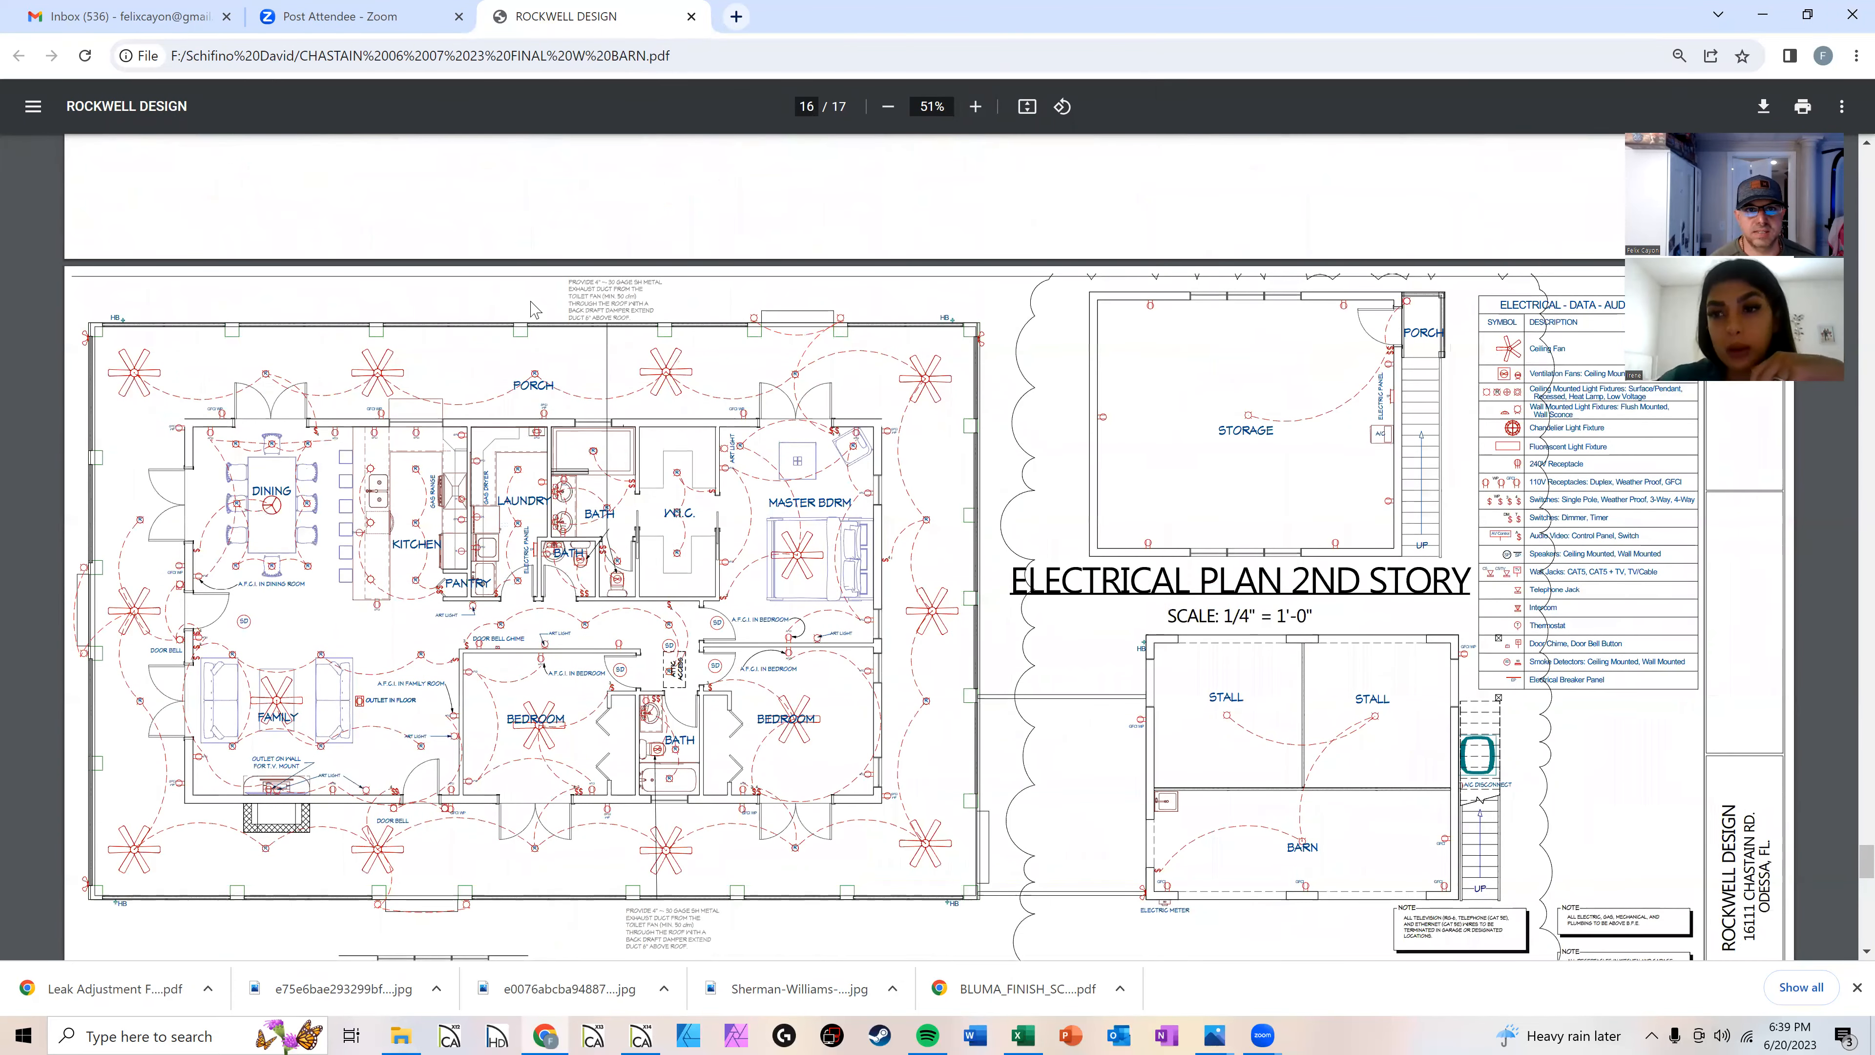
# Step: Minimize the PDF viewer, close the file folder window and orbit the perspective floor overview
pyautogui.click(1762, 9)
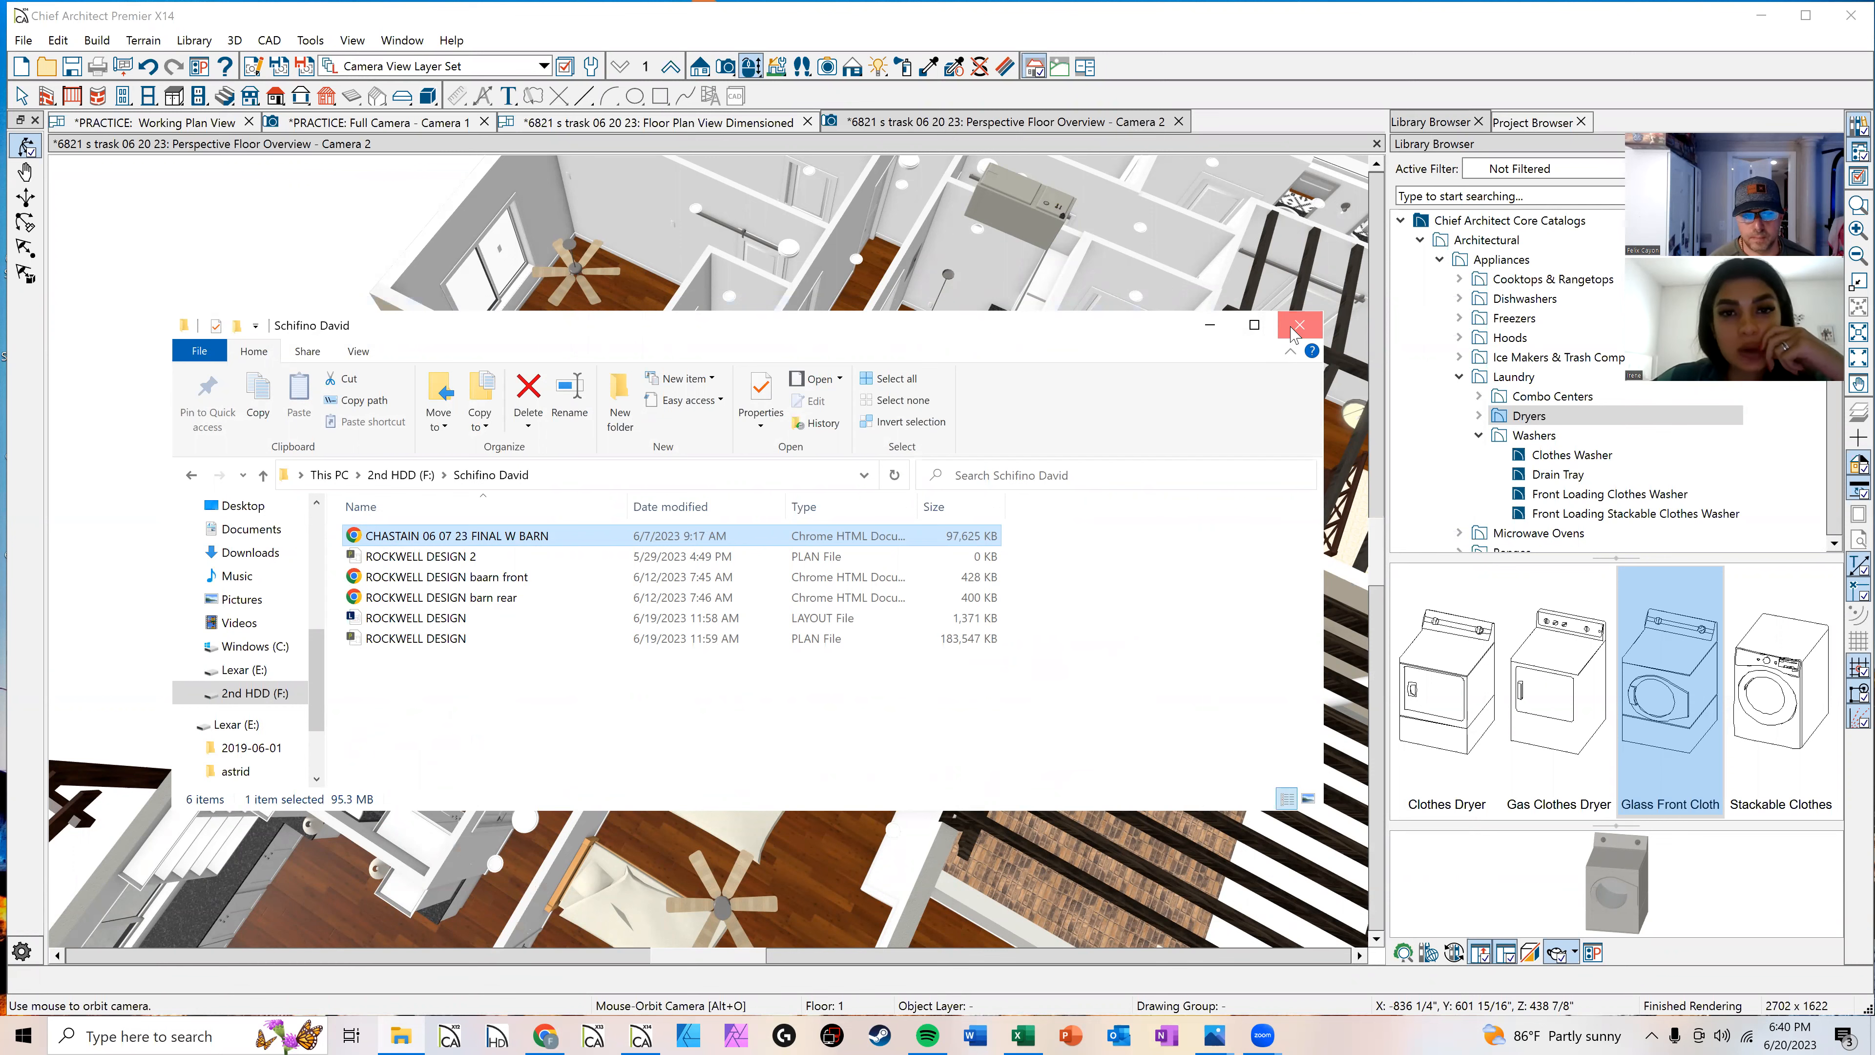
pyautogui.click(1299, 325)
pyautogui.moveTo(908, 583); pyautogui.dragTo(858, 544)
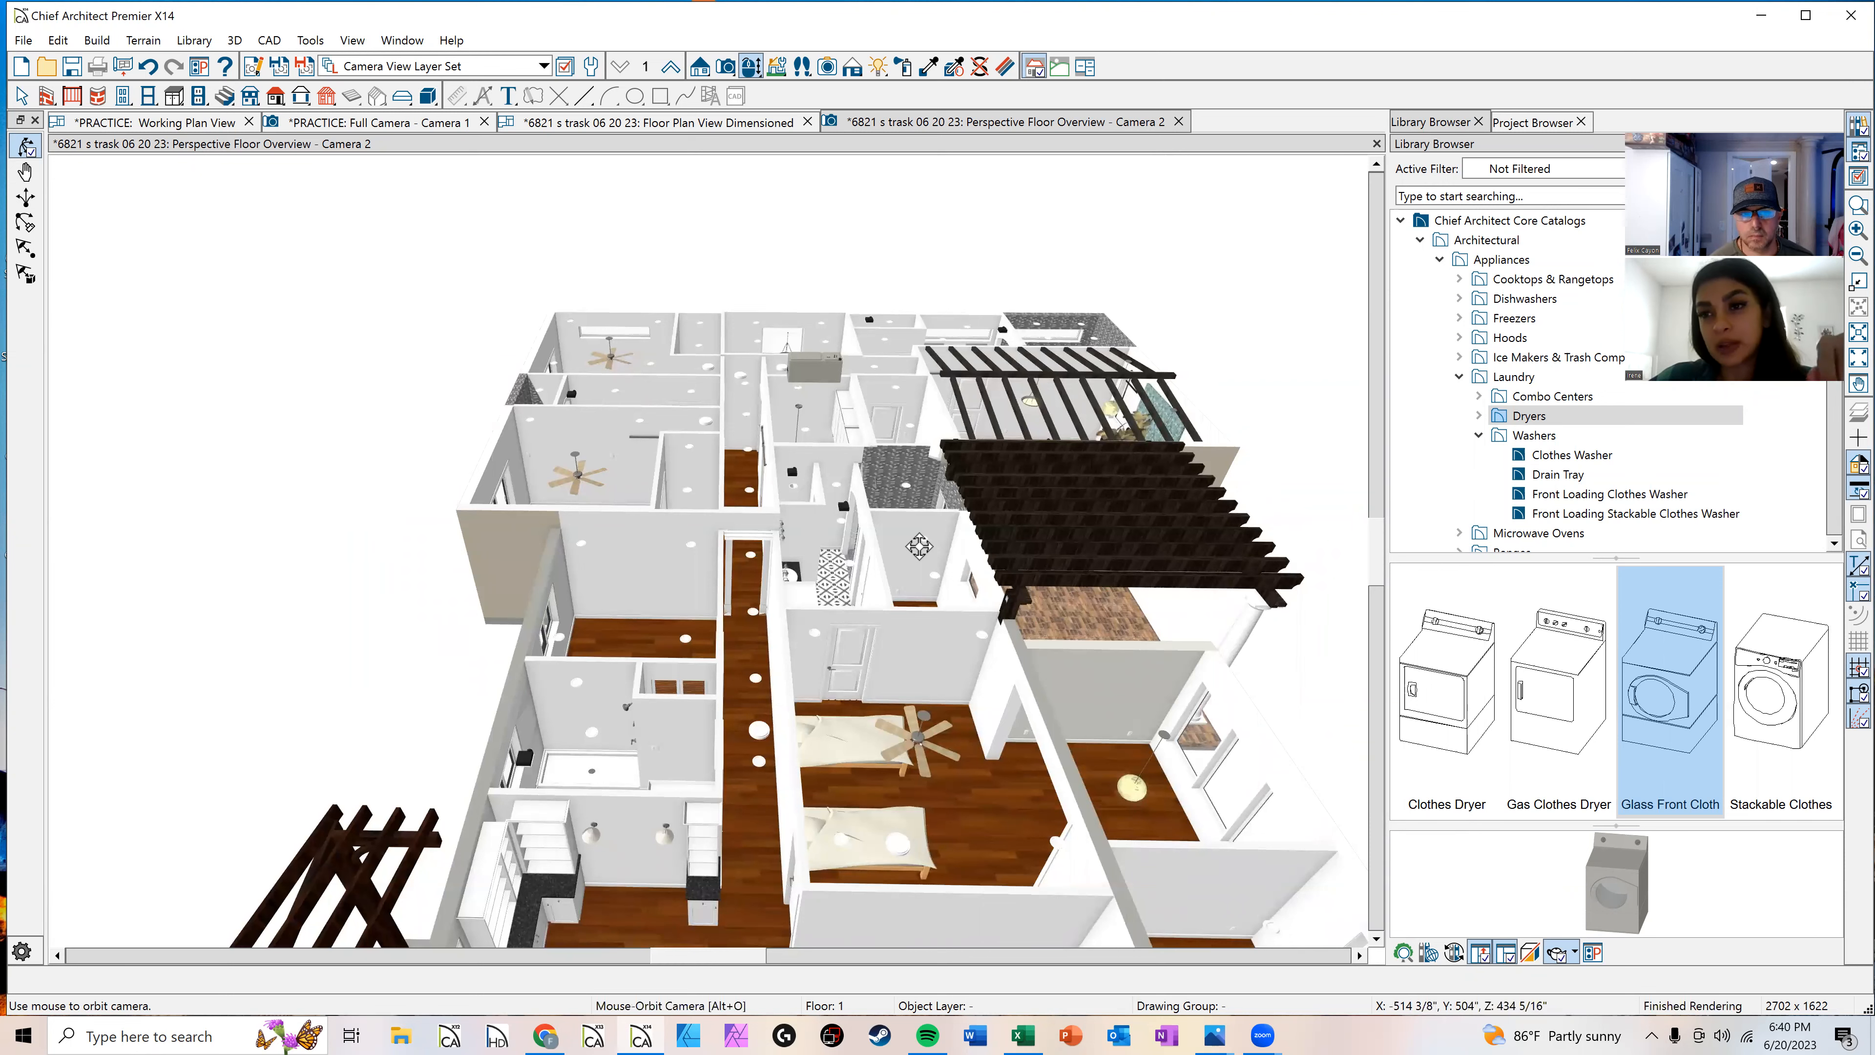
# Step: Switch to the dimensioned floor plan view and zoom and pan around the house layout
pyautogui.click(754, 127)
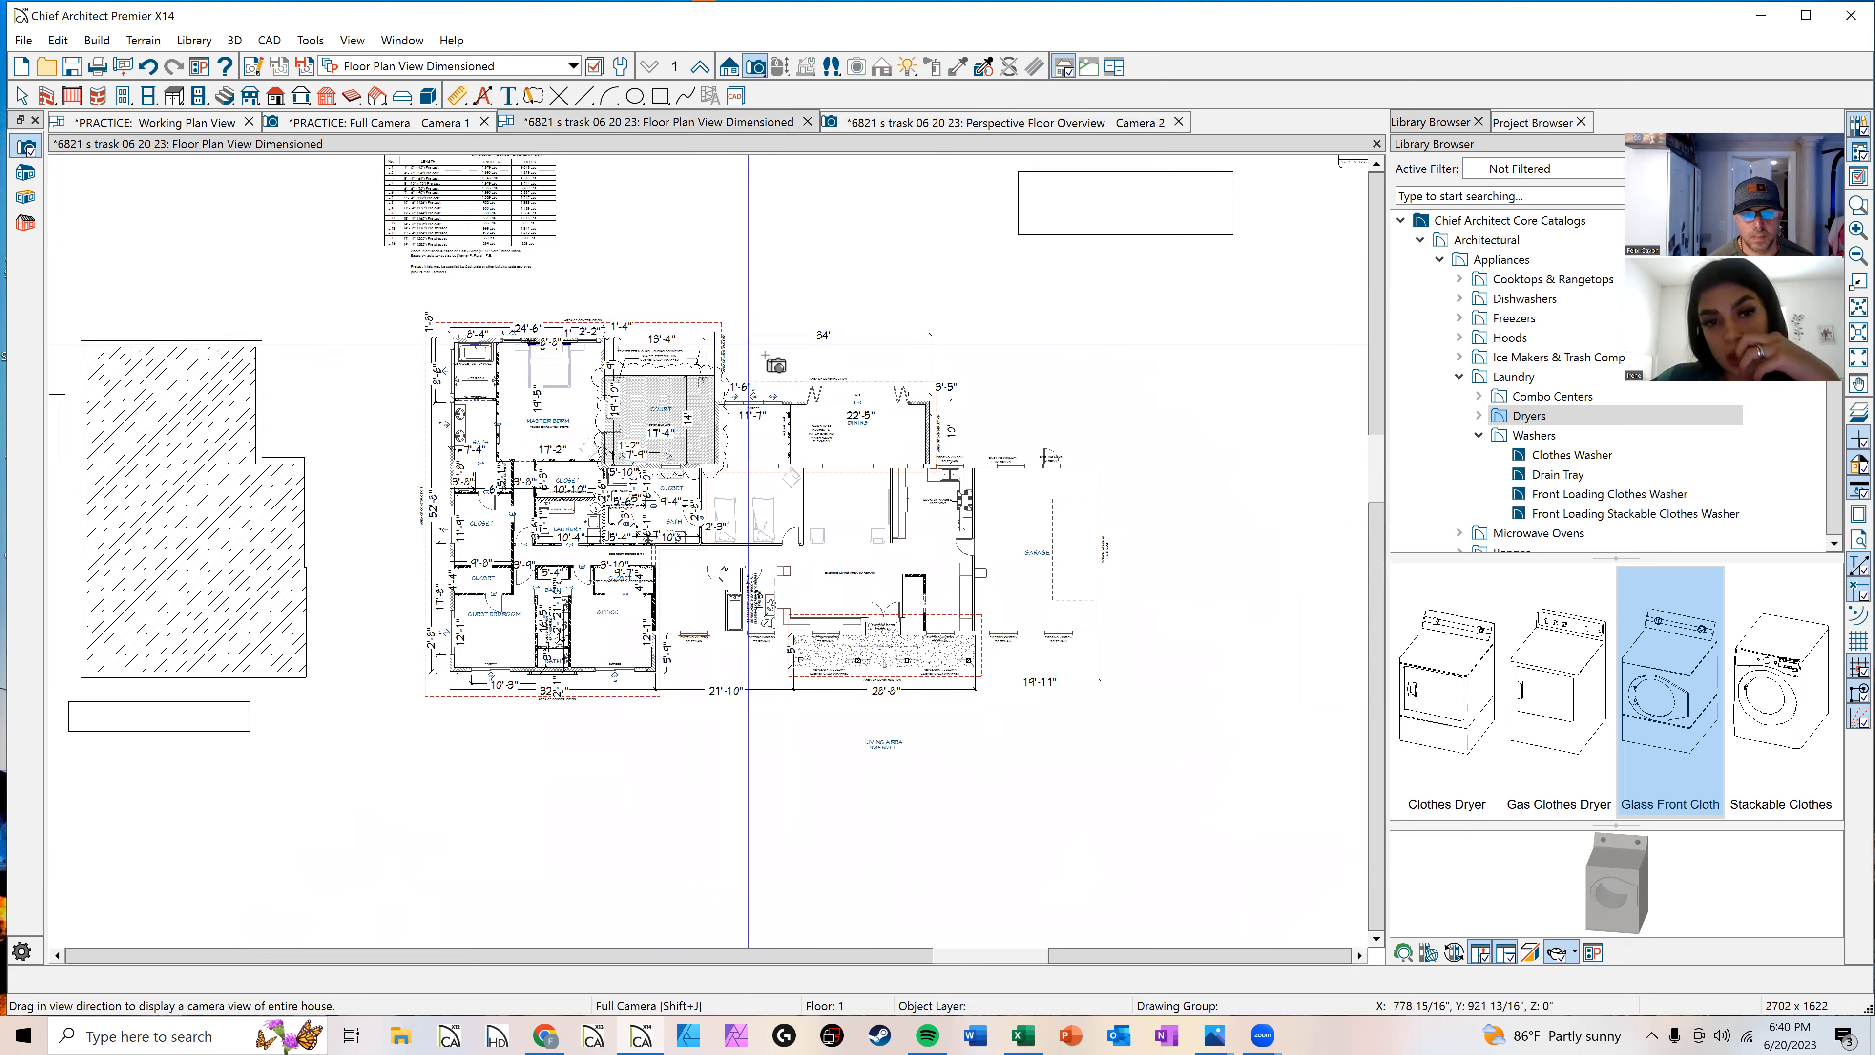
pyautogui.scroll(-2, 748, 343)
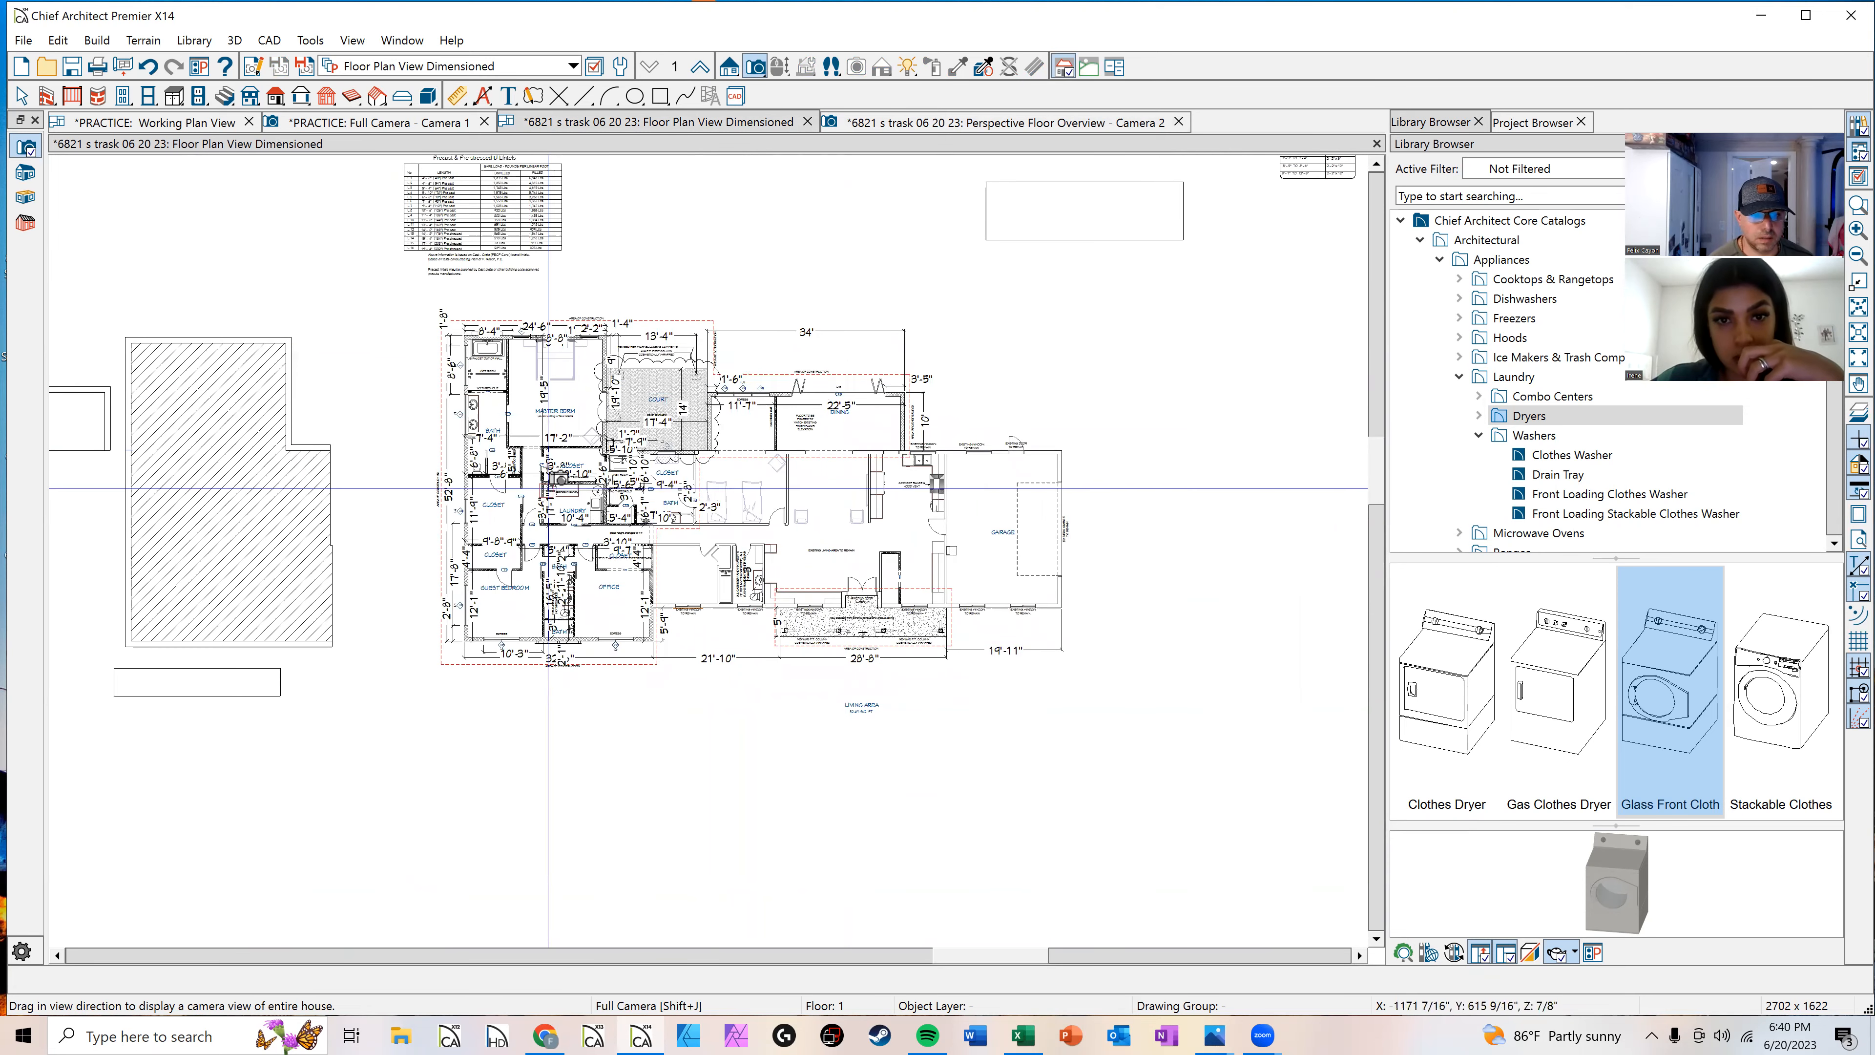
pyautogui.moveTo(756, 325); pyautogui.dragTo(741, 379, button='middle')
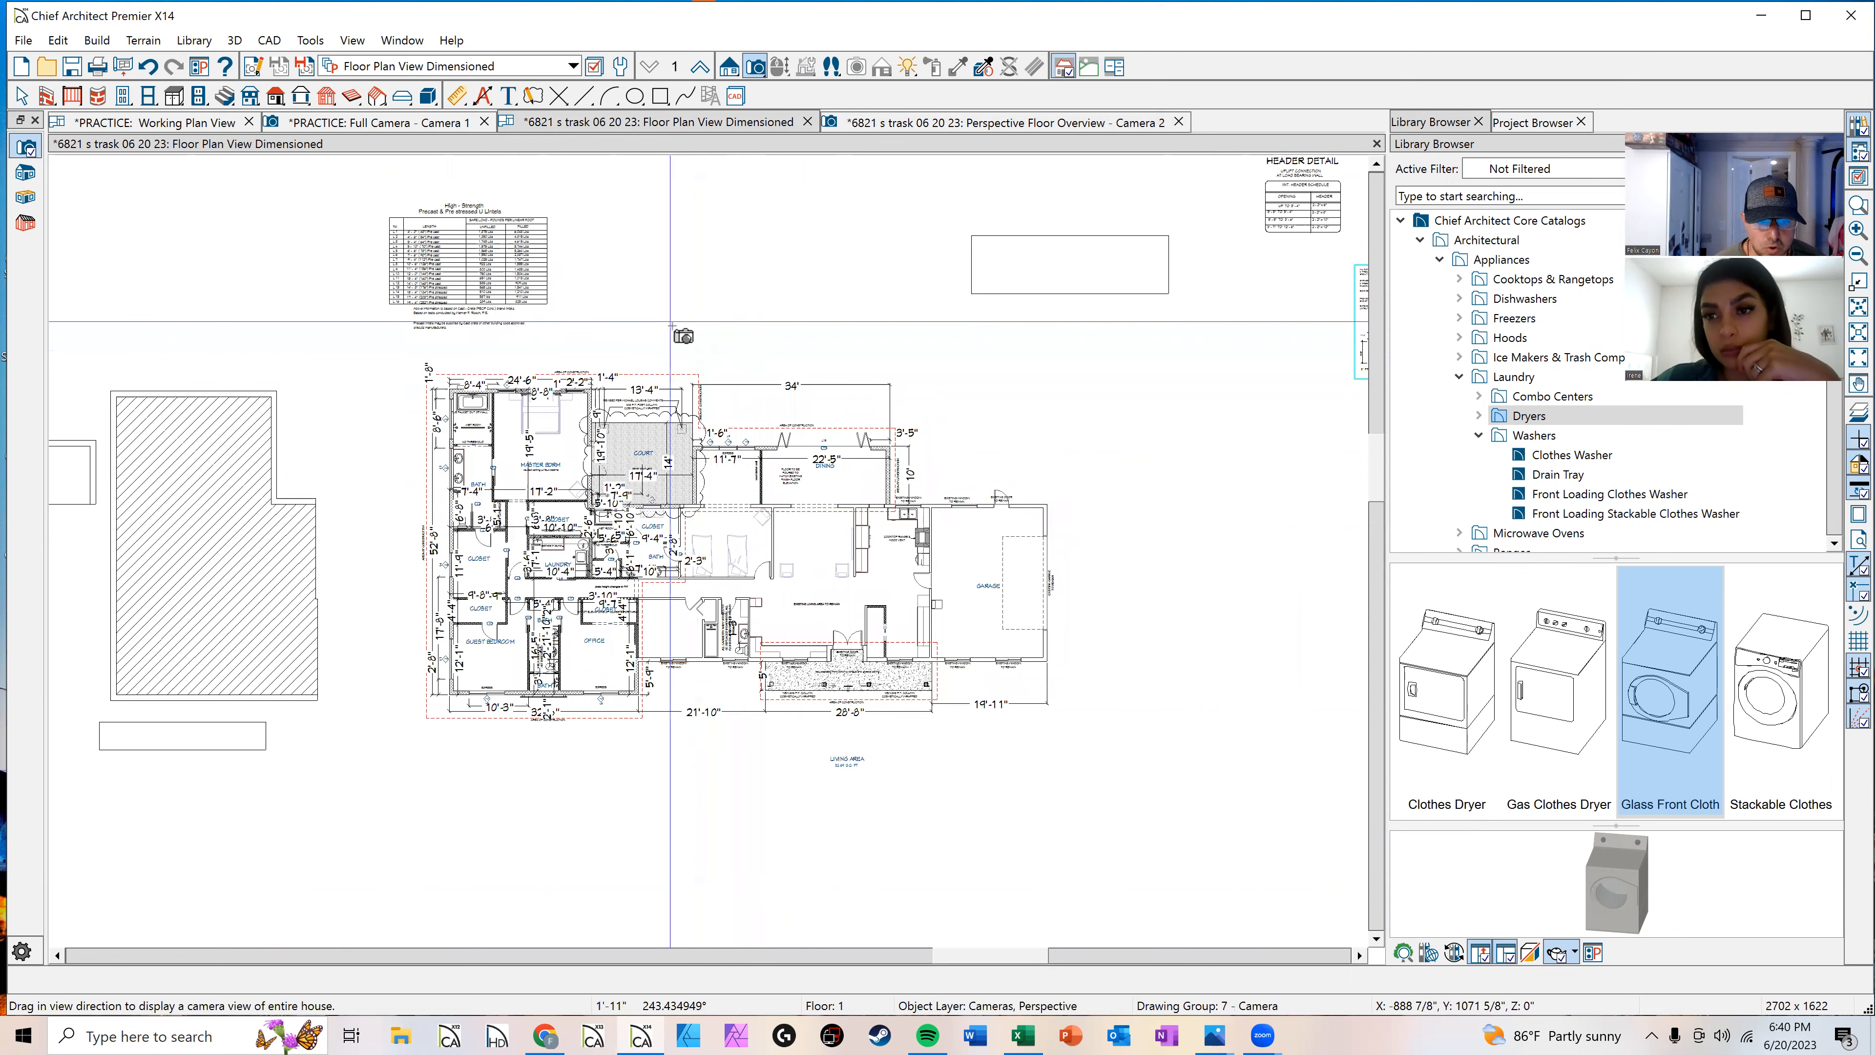
pyautogui.scroll(3, 701, 566)
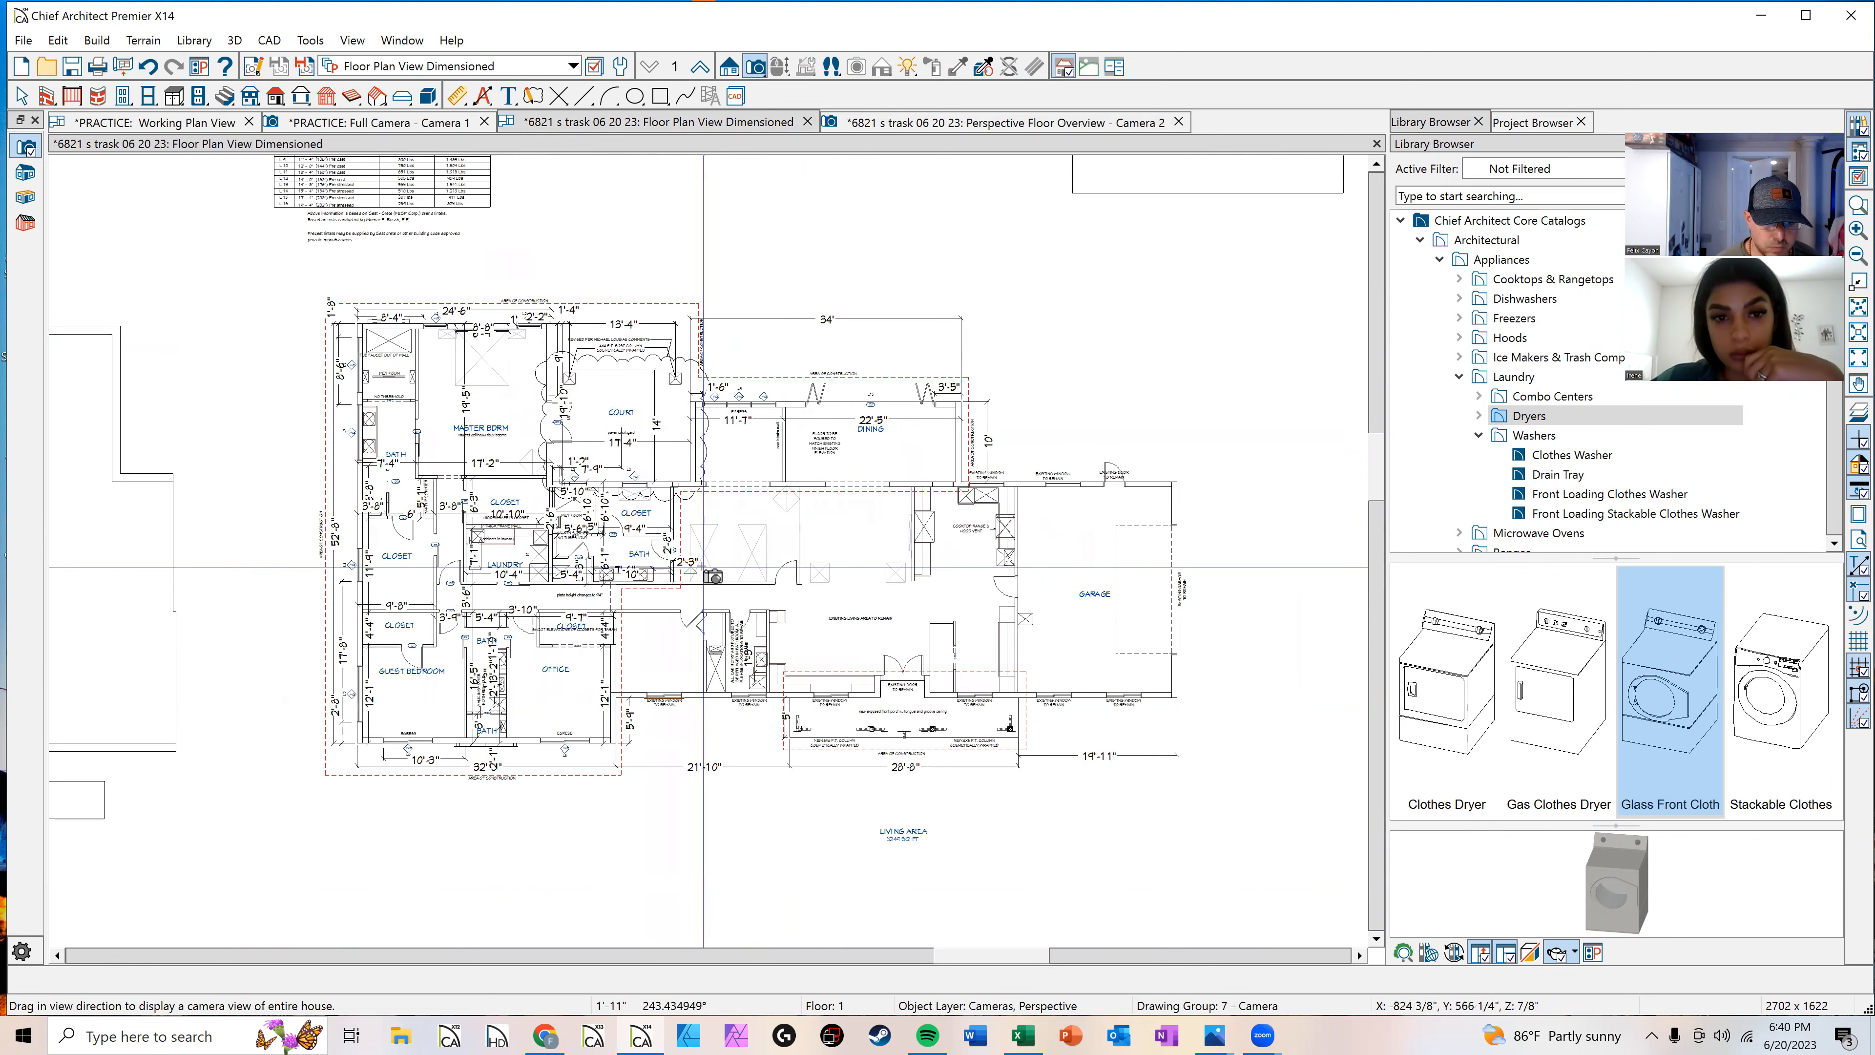
pyautogui.scroll(1, 703, 567)
pyautogui.moveTo(753, 570); pyautogui.dragTo(726, 590, button='middle')
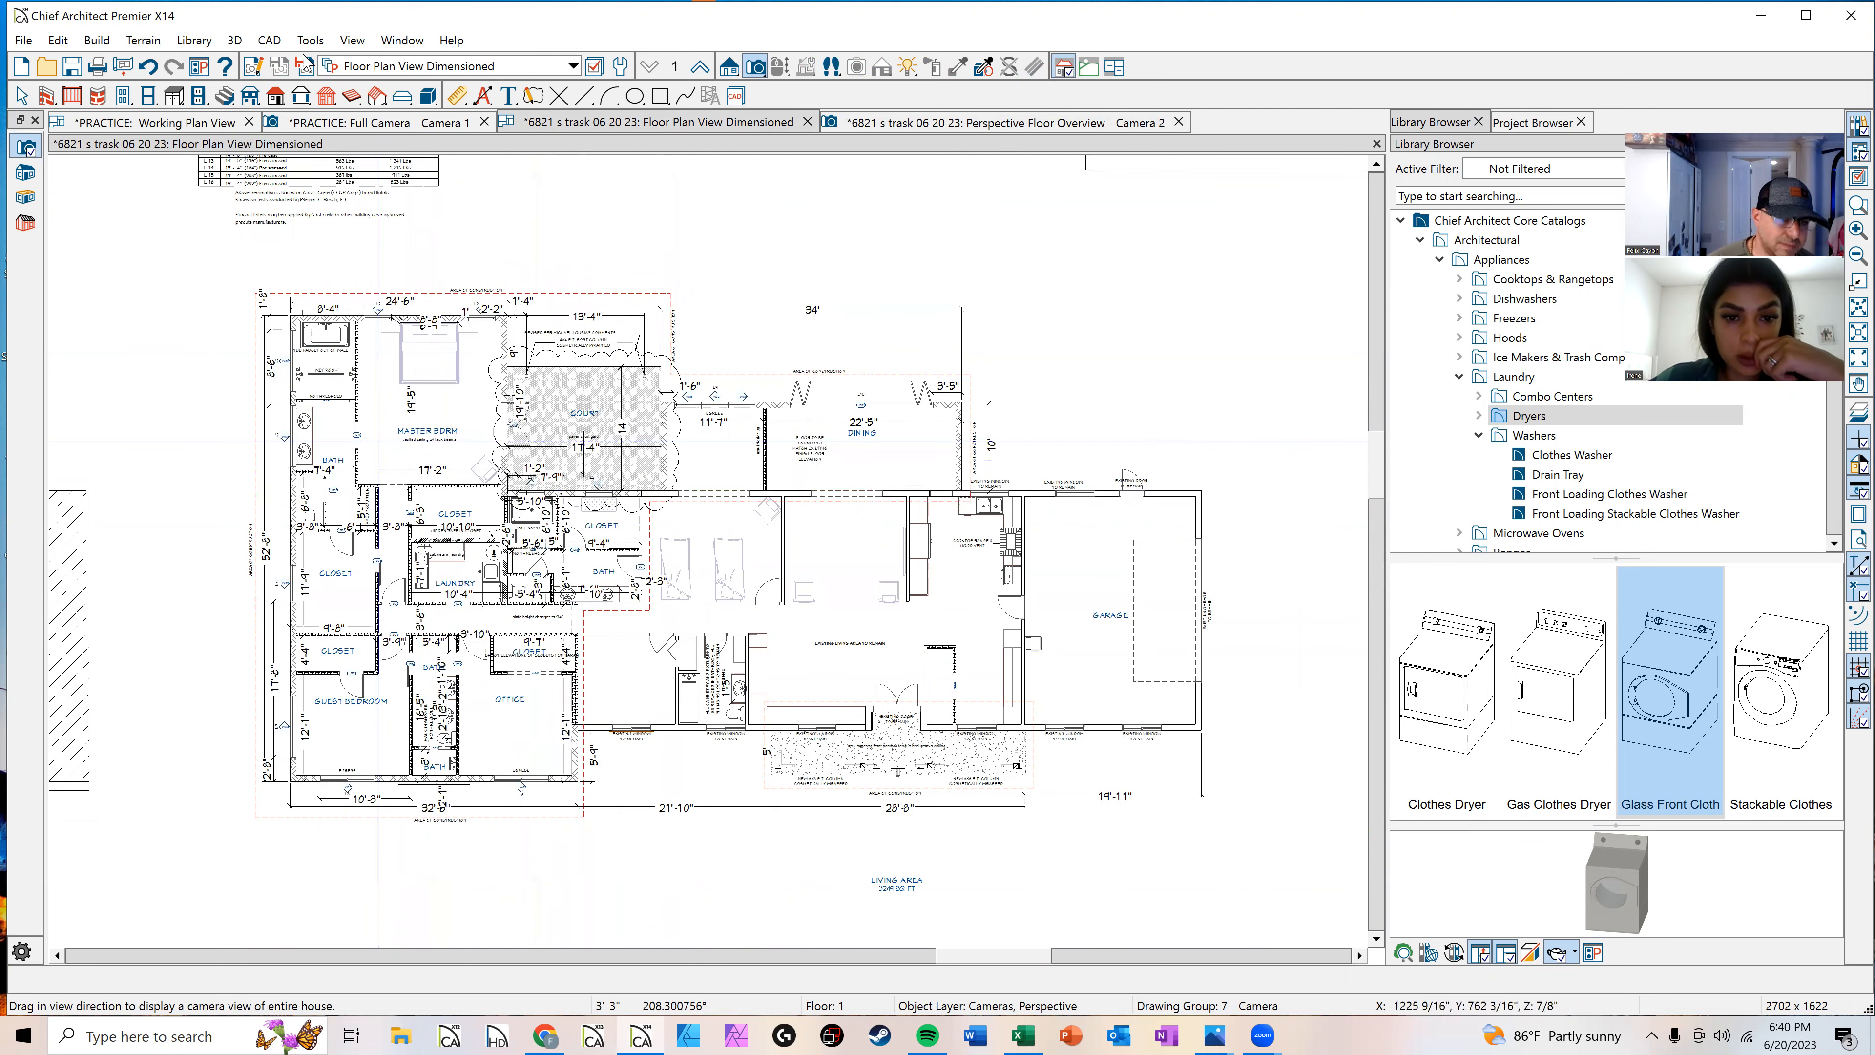
# Step: Switch to the PRACTICE full camera view and zoom out on the model
pyautogui.click(435, 124)
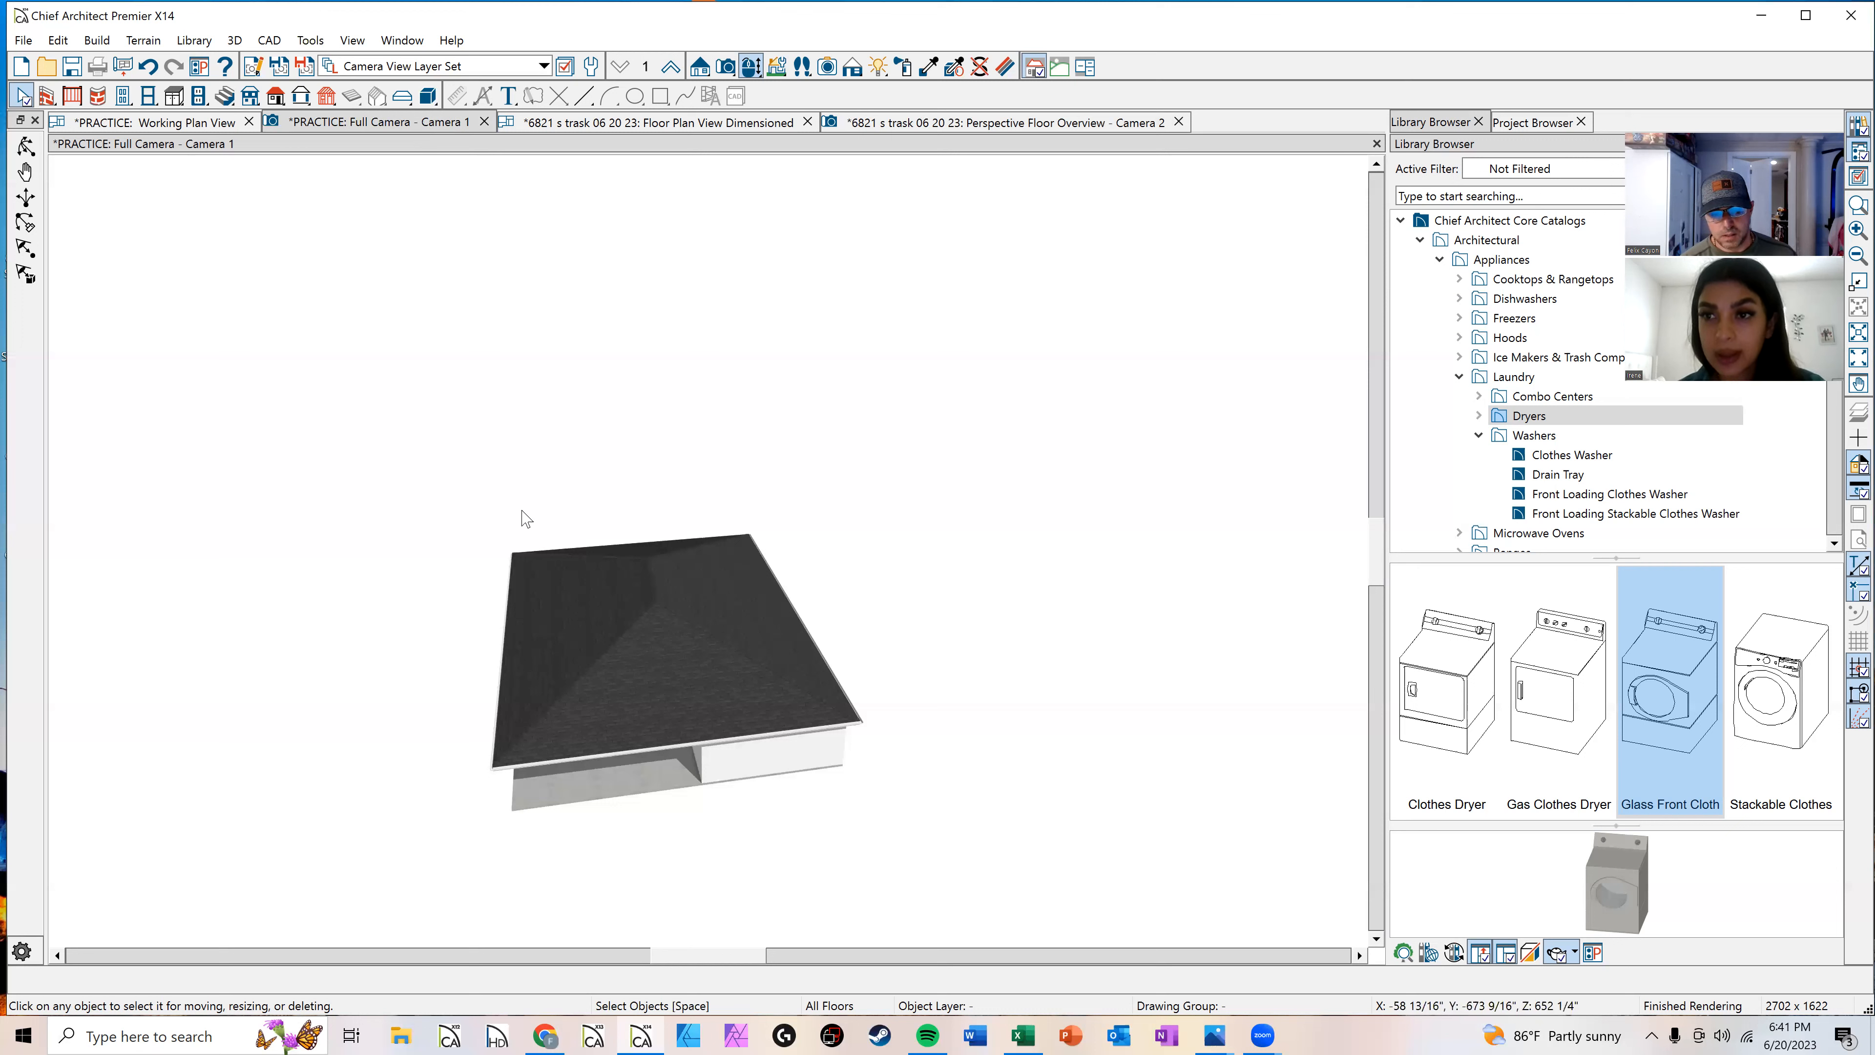
pyautogui.scroll(-1, 536, 539)
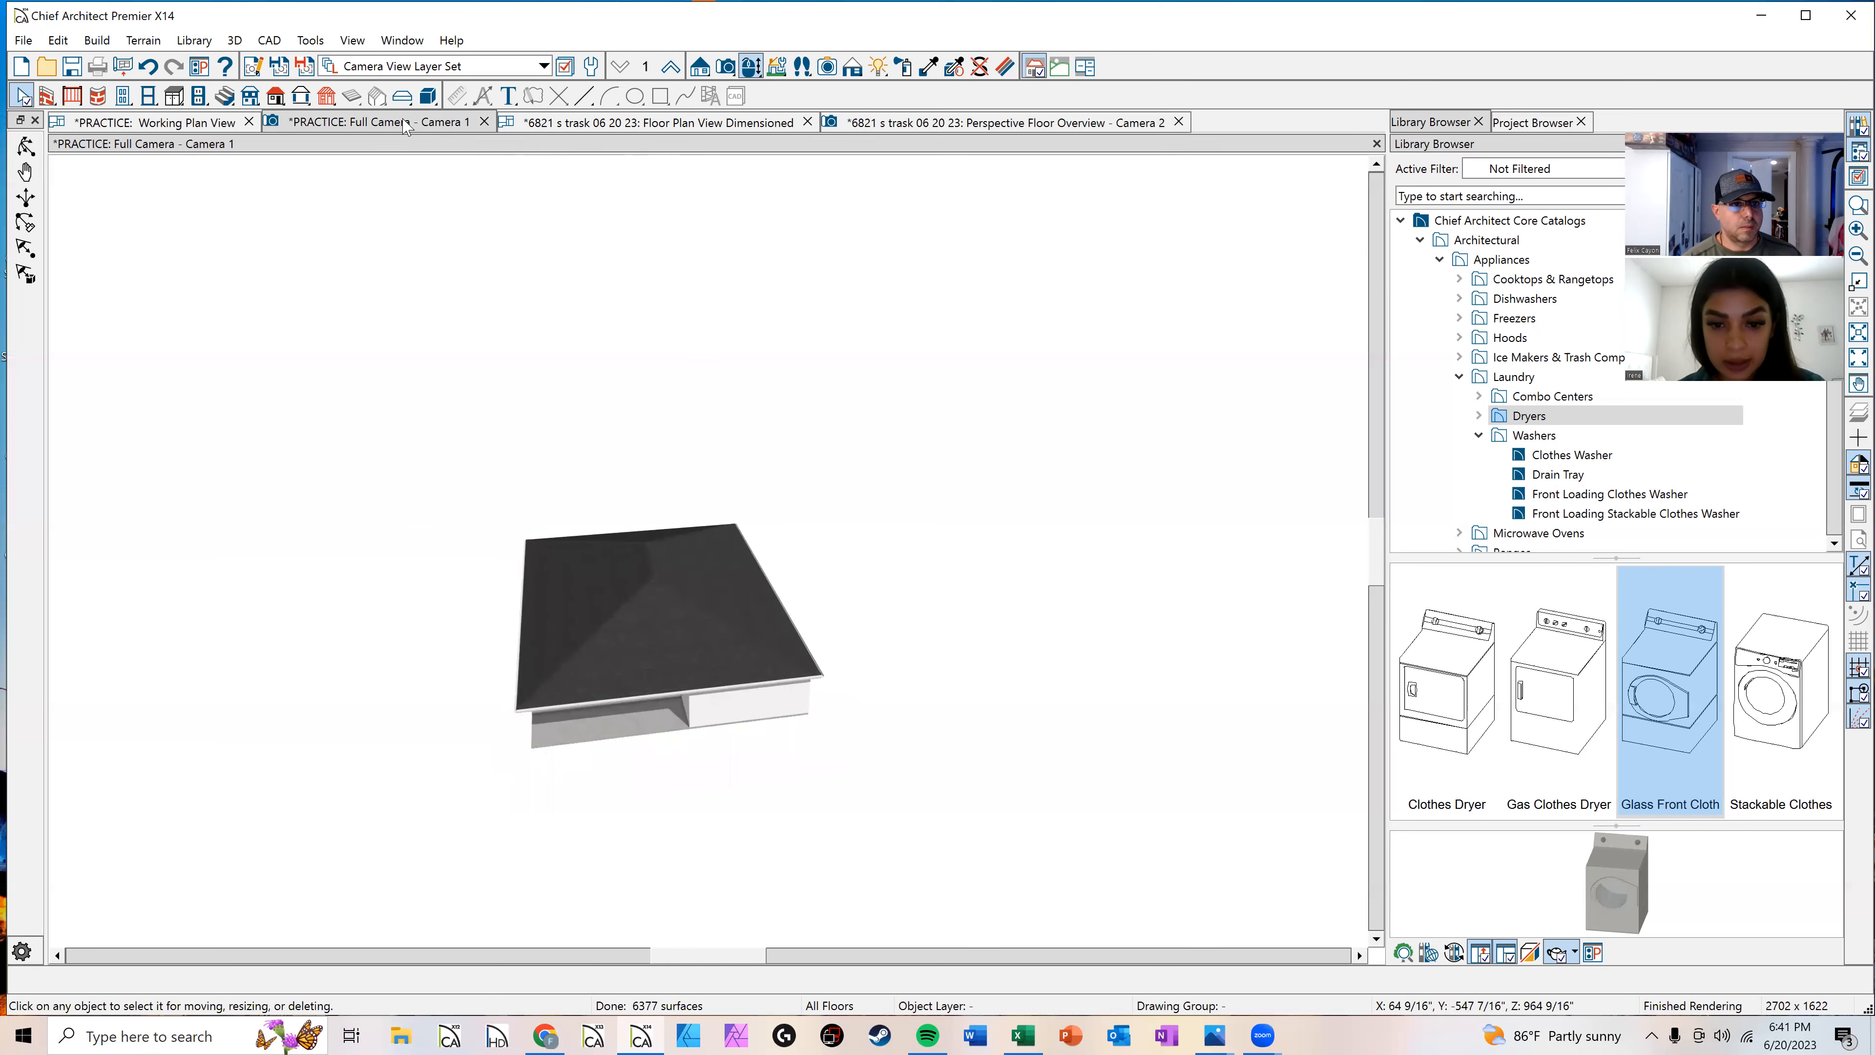